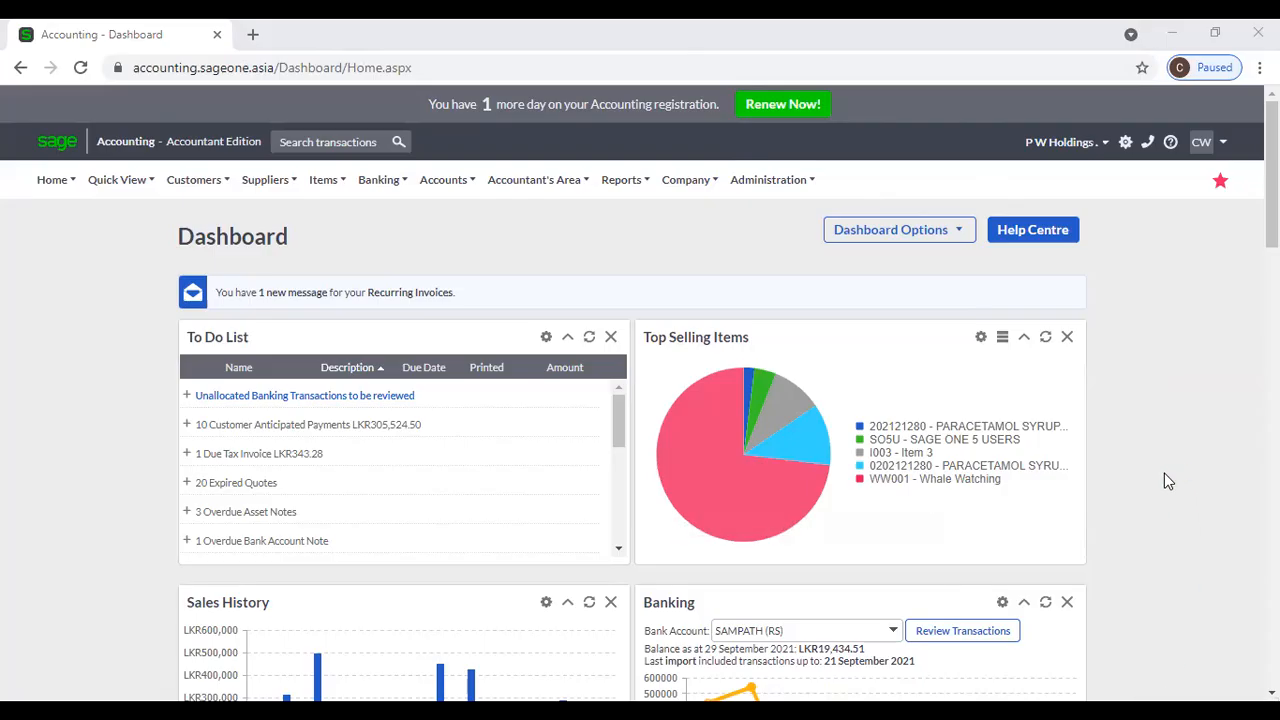
Open the Debtors Manager's Outstanding Invoices Workflow for customers.
click(174, 190)
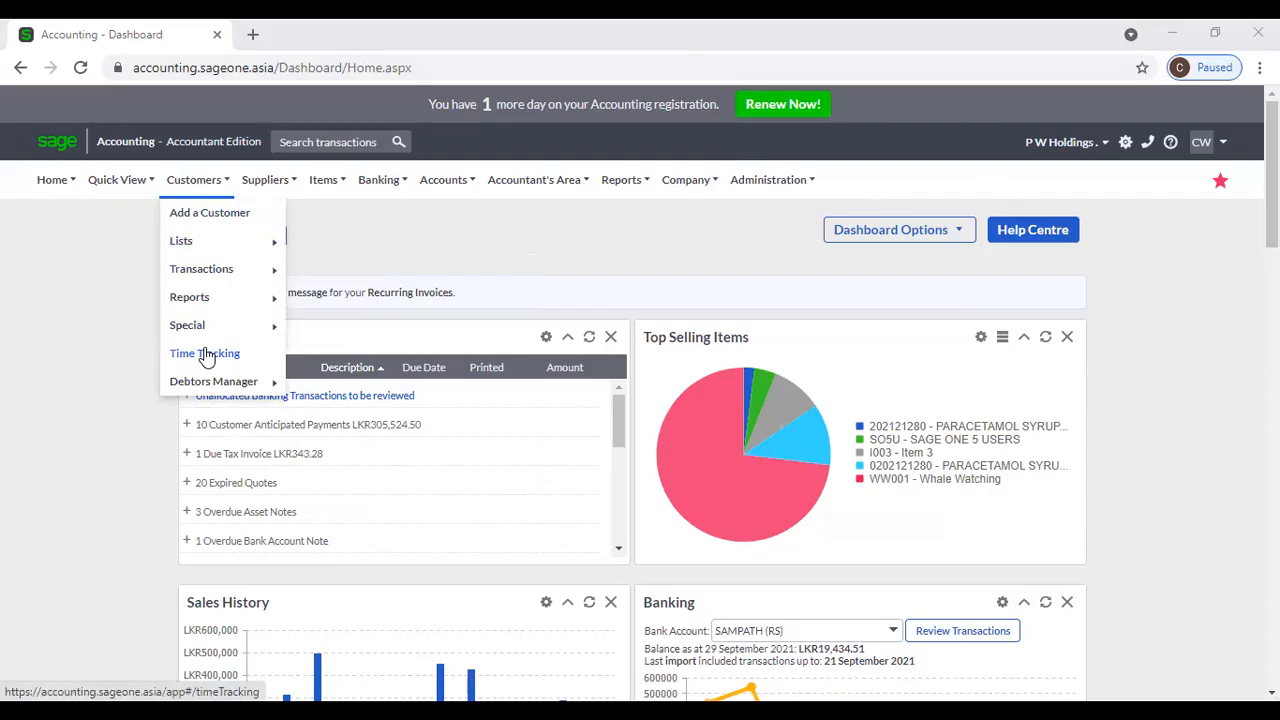
mouse_move(205, 384)
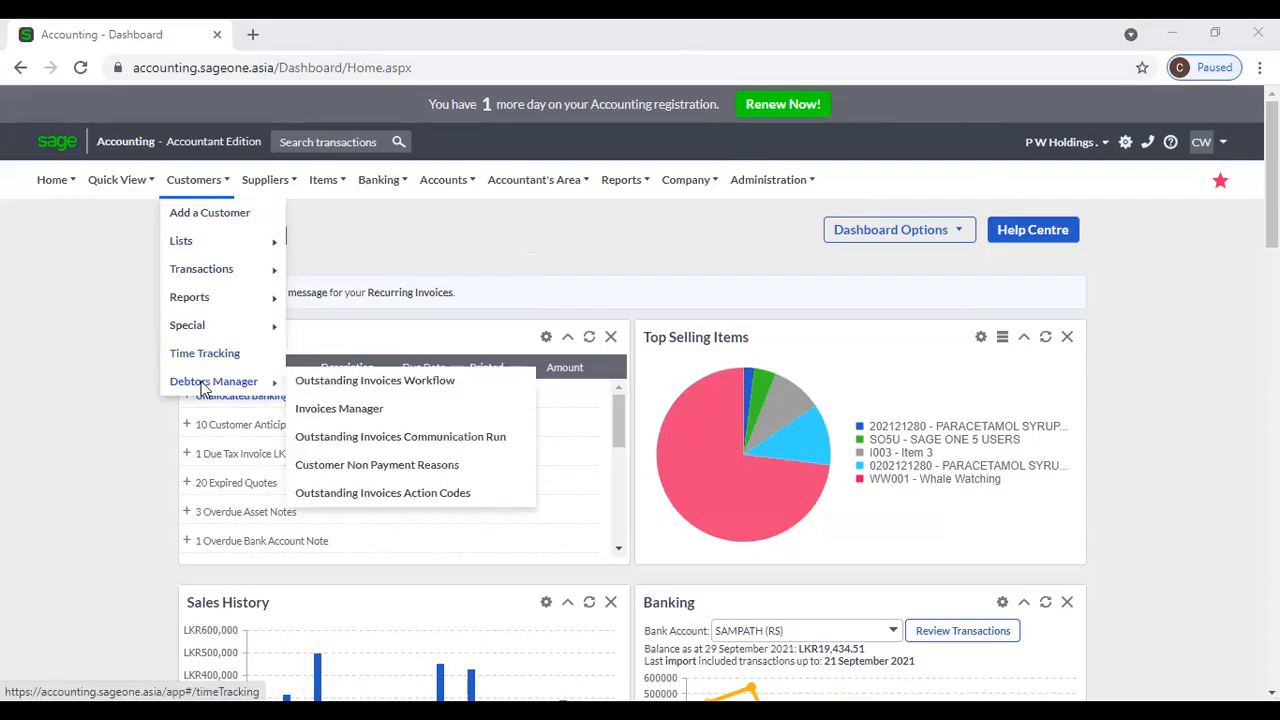
click(333, 382)
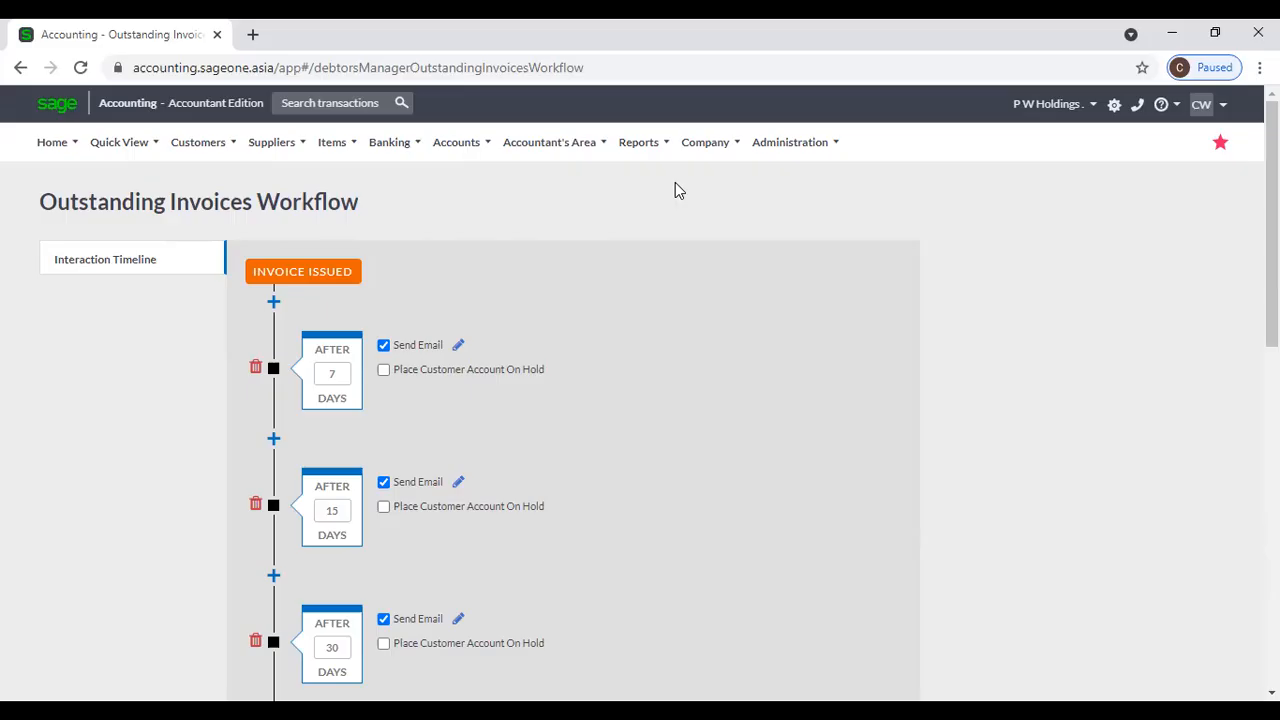
Open the billing information in My Profile and examine the upgrade options for adding Debtors Manager licences.
mouse_move(775, 144)
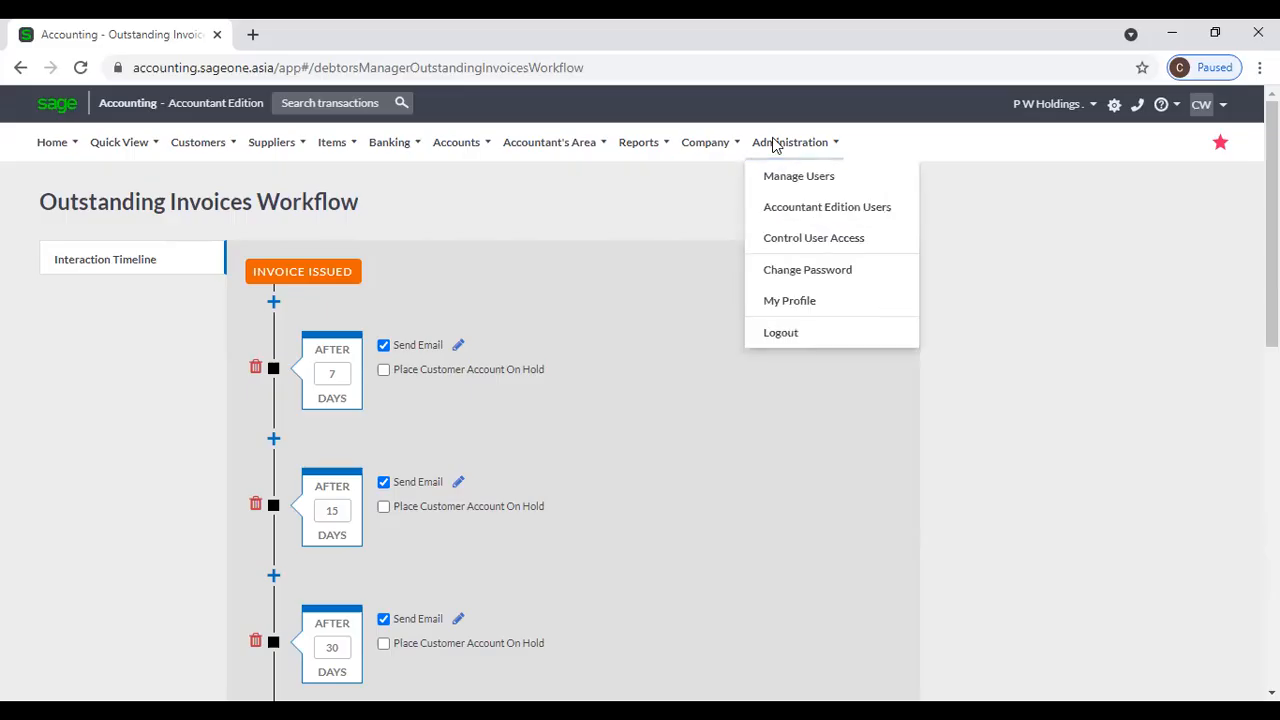
click(790, 300)
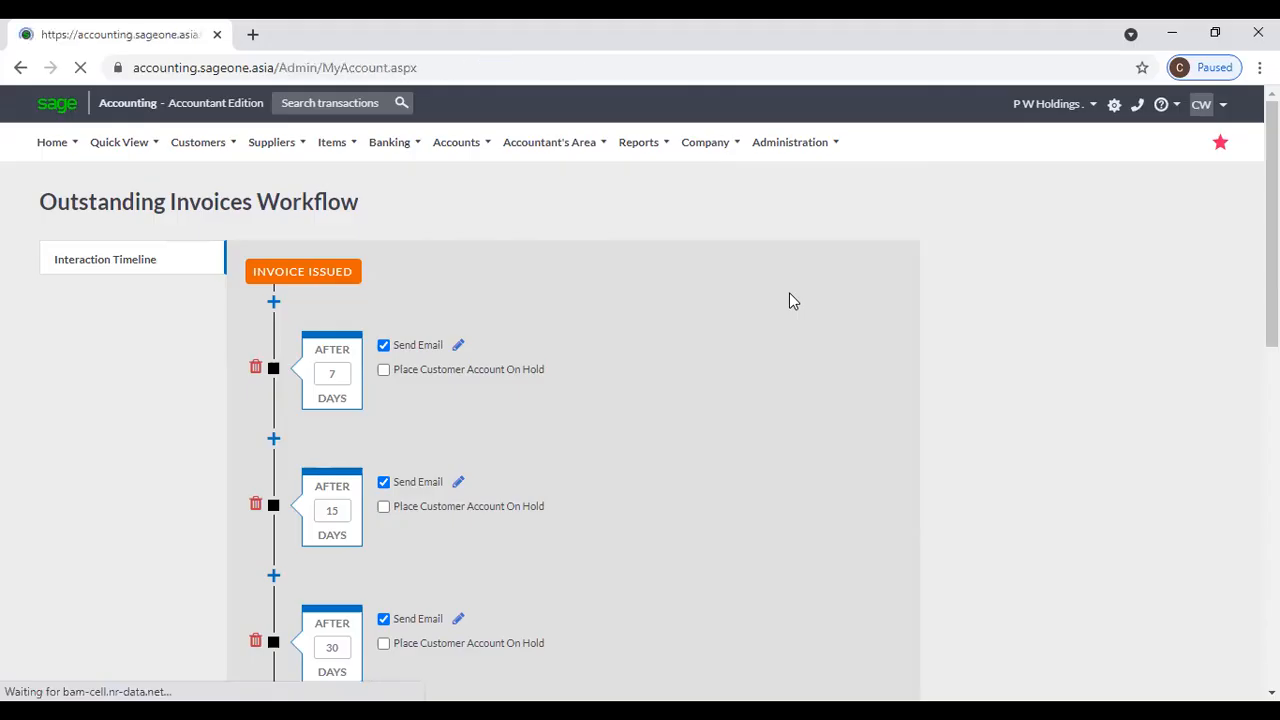
scroll(551, 435, down, 1)
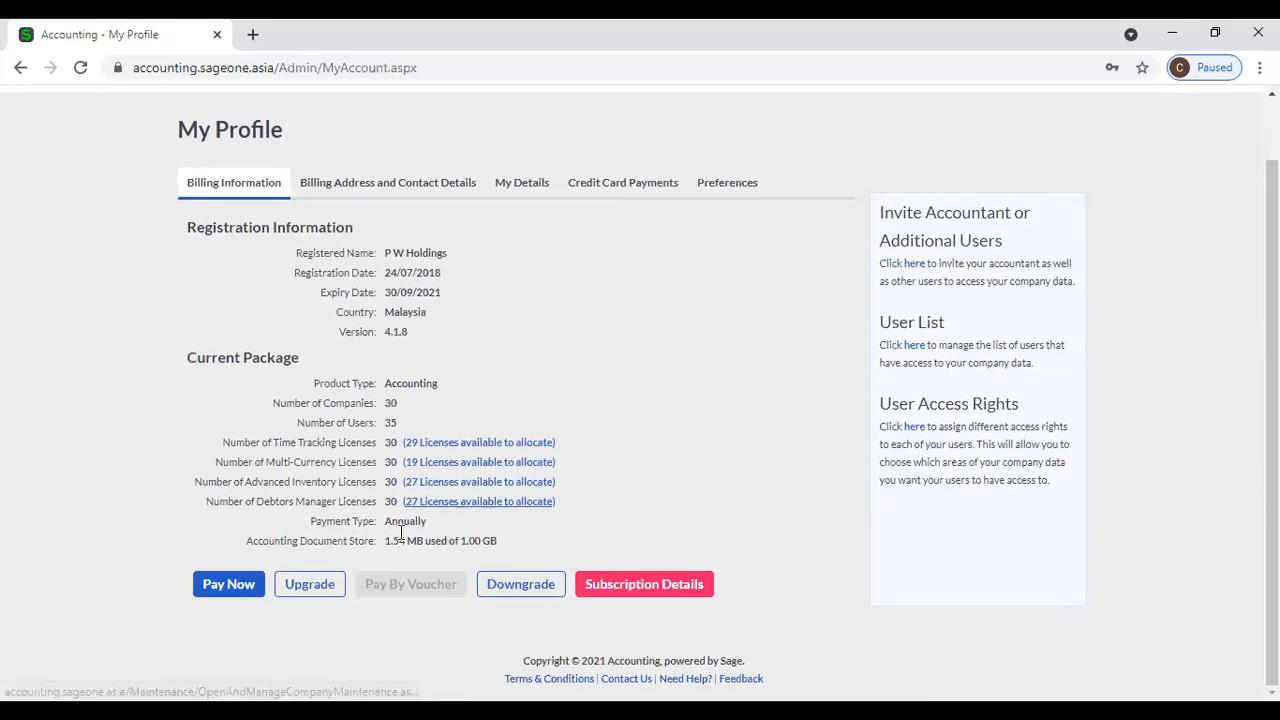
click(321, 590)
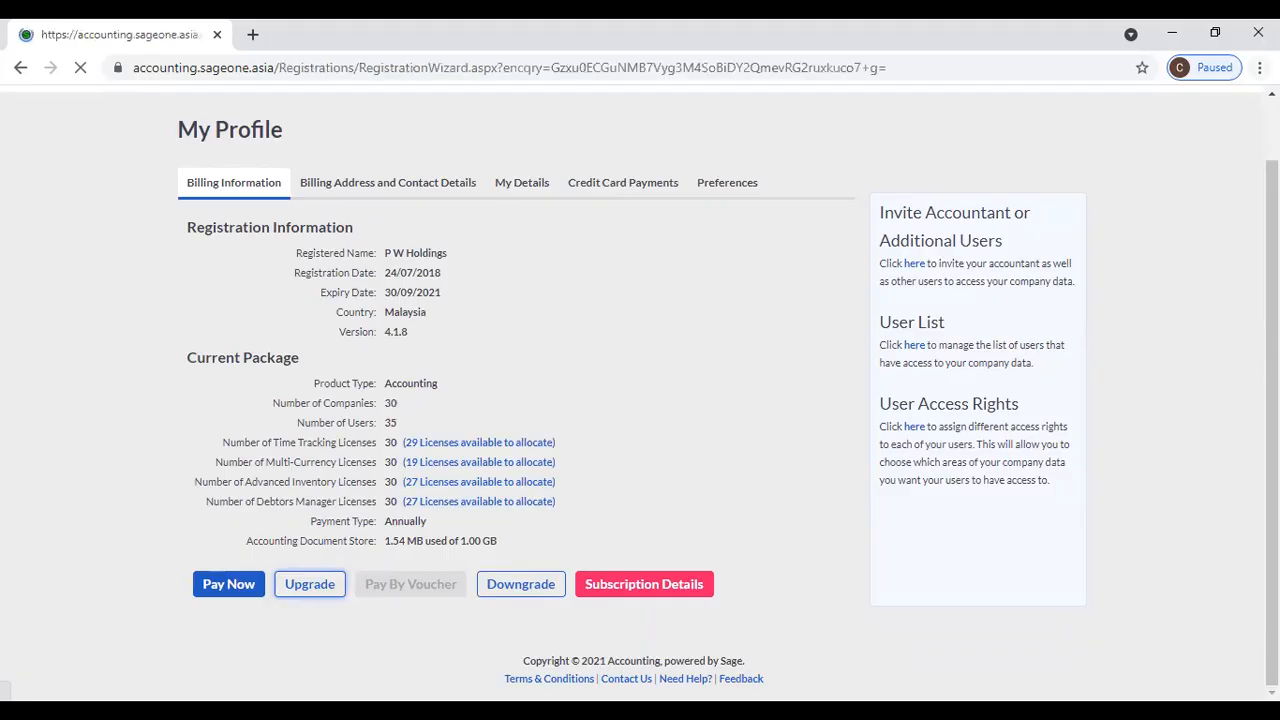
scroll(700, 516, down, 5)
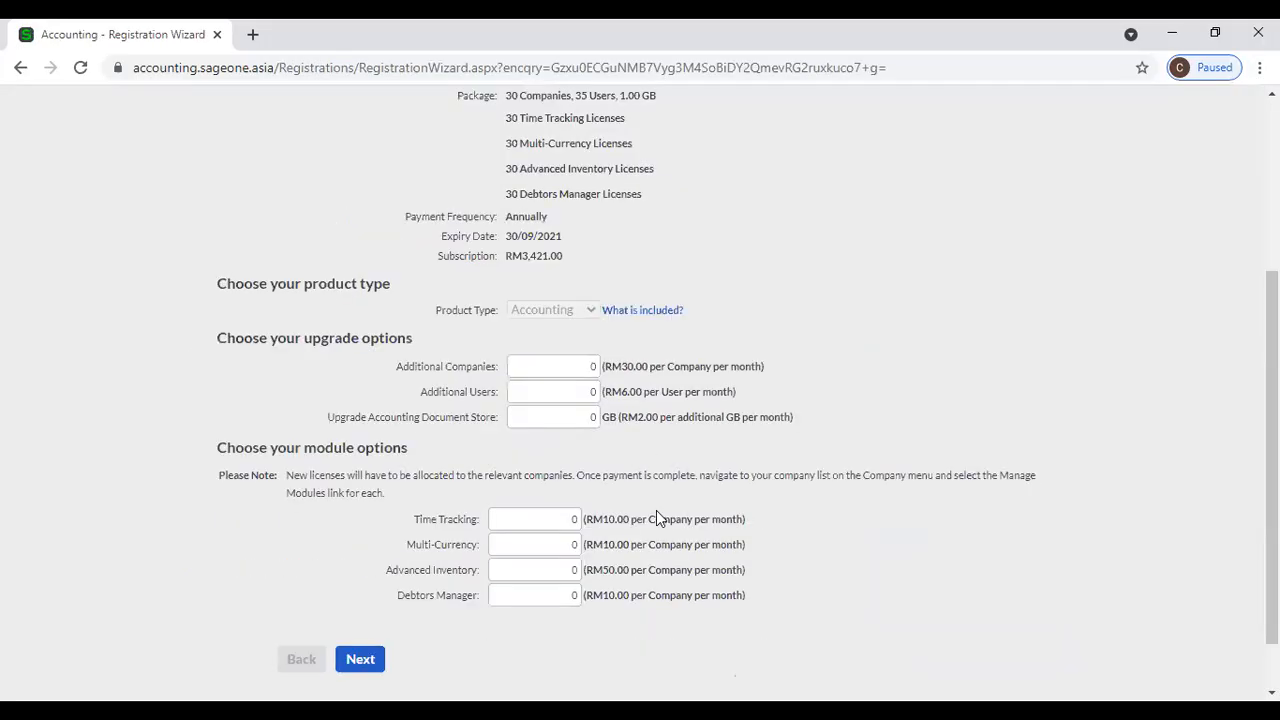
double_click(560, 598)
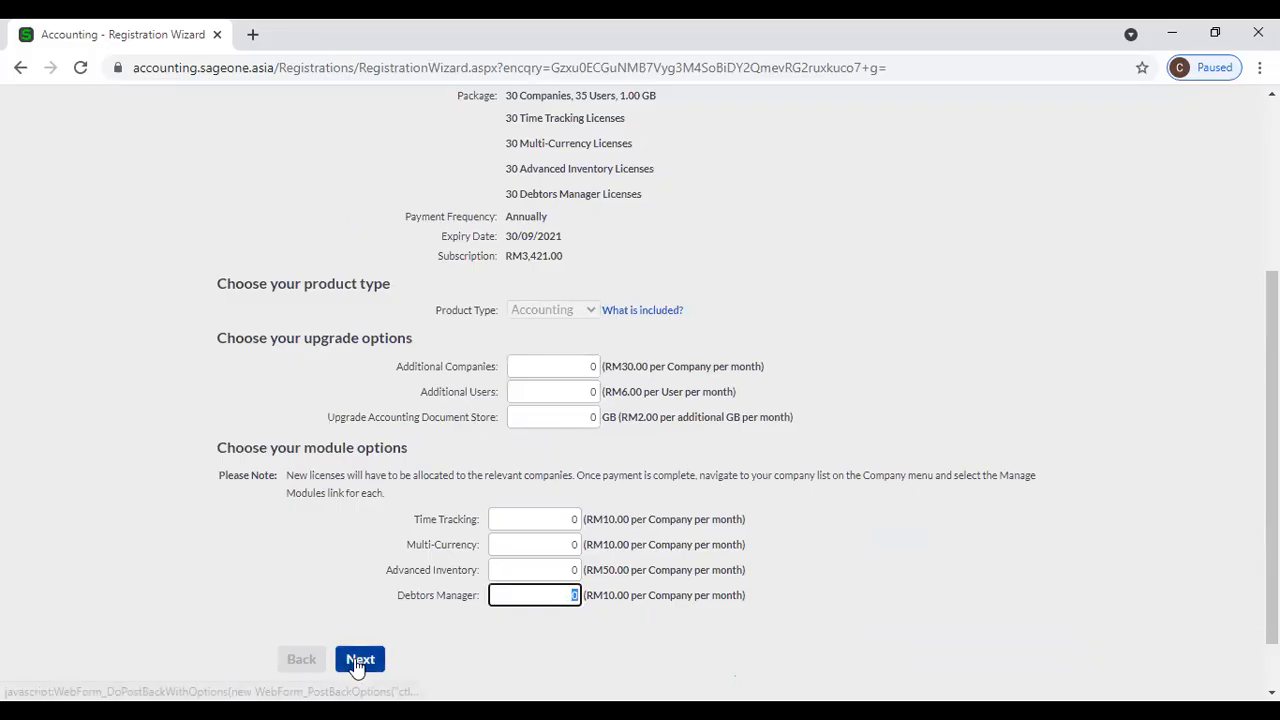
scroll(392, 516, up, 3)
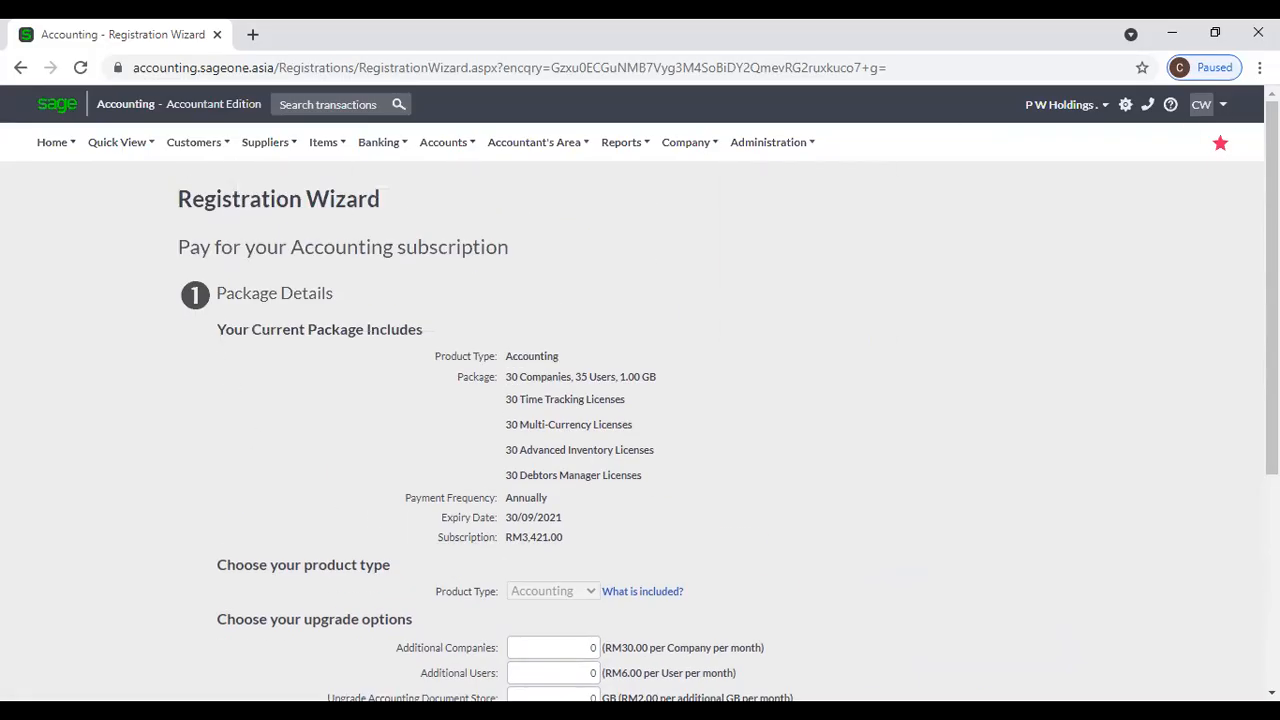
Set the browser's page zoom to 110%.
click(1260, 67)
click(1205, 242)
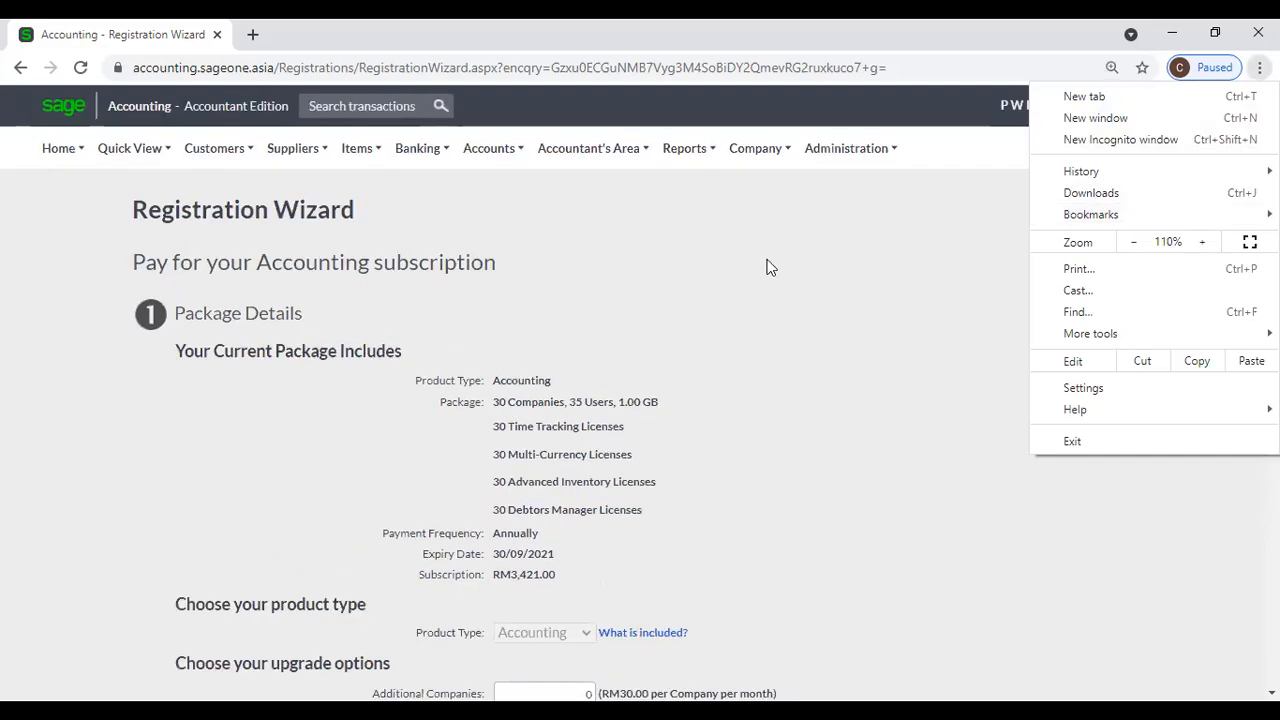
click(768, 266)
Return to the Debtors Manager's Outstanding Invoices Workflow and review the action blocks that follow invoice issue.
mouse_move(134, 157)
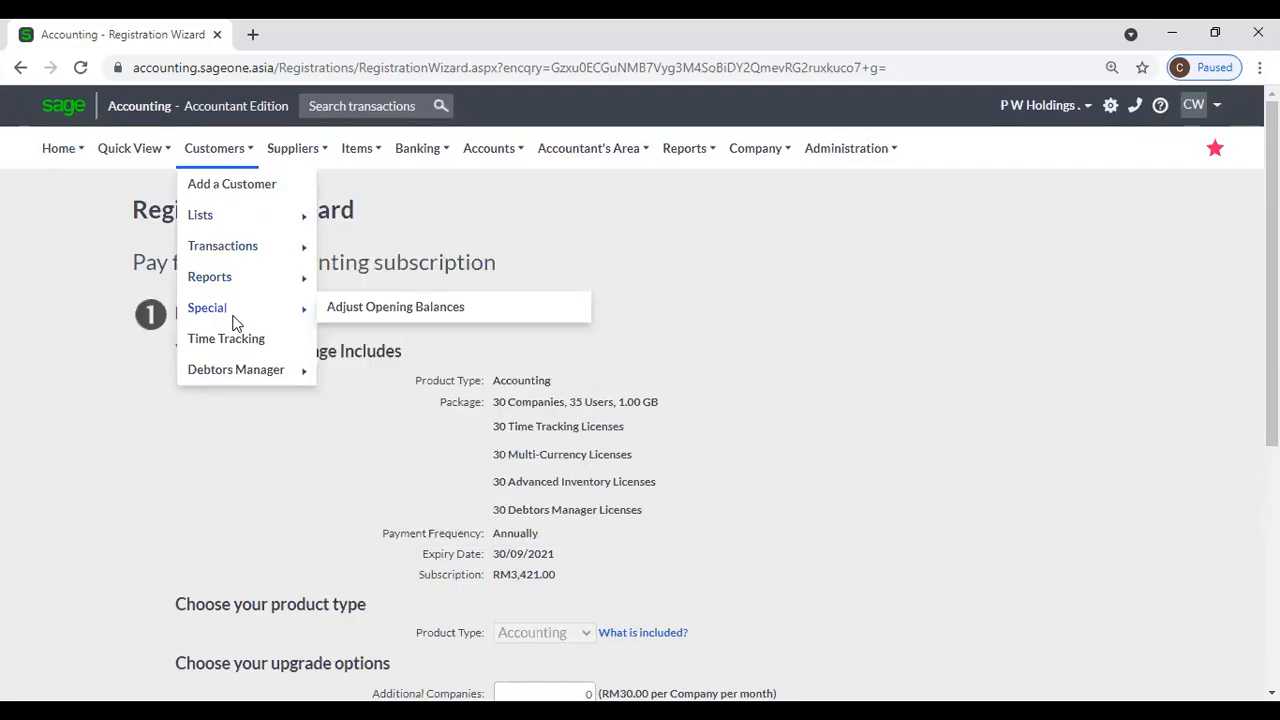
mouse_move(214, 150)
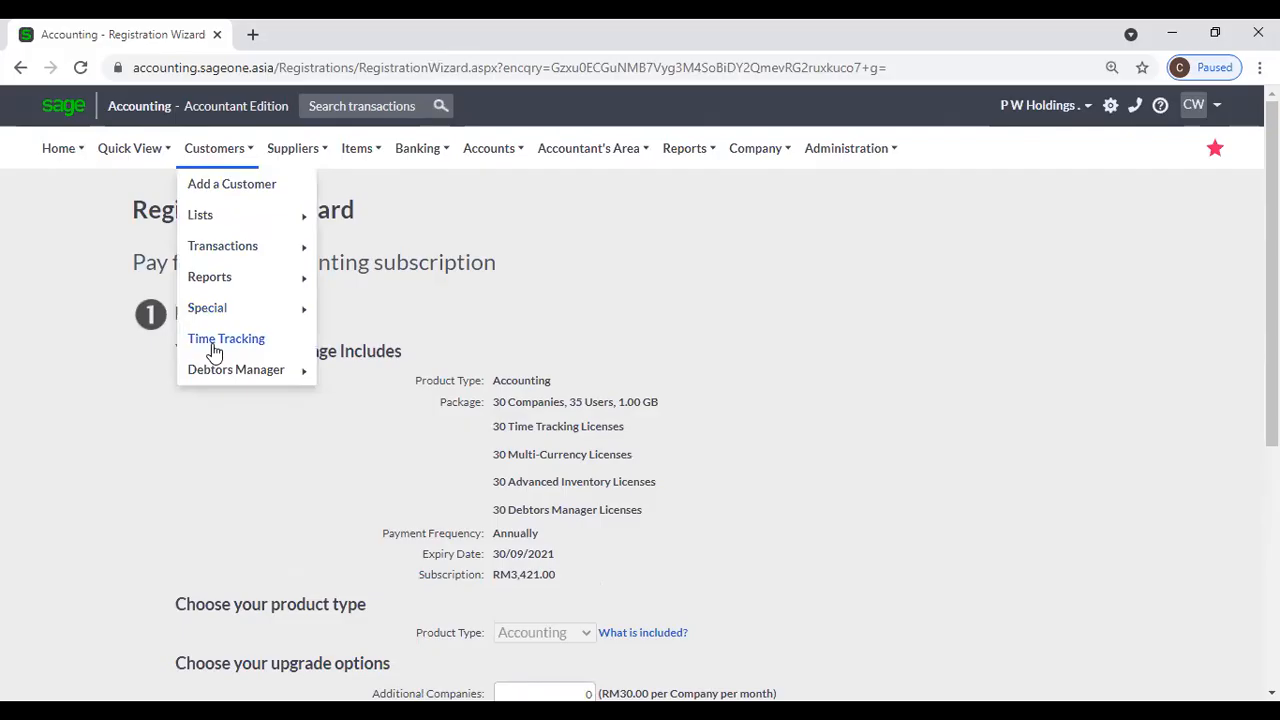
mouse_move(257, 368)
click(380, 372)
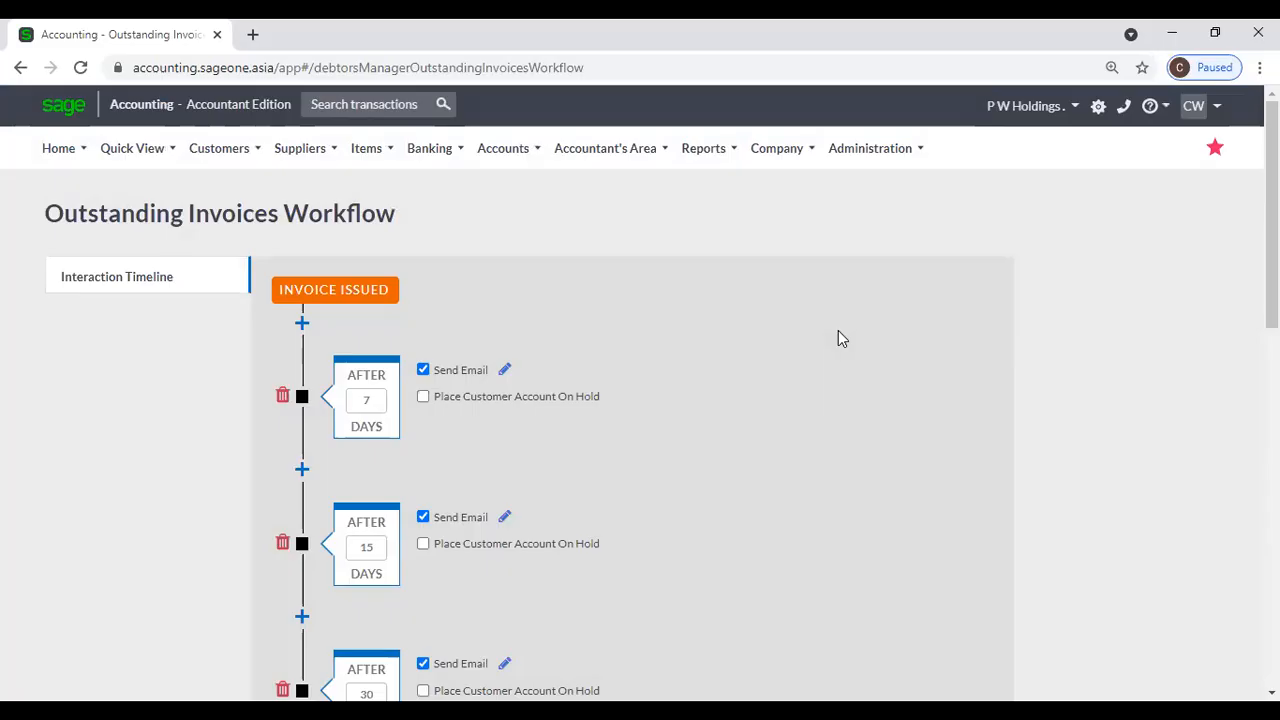
scroll(648, 358, down, 3)
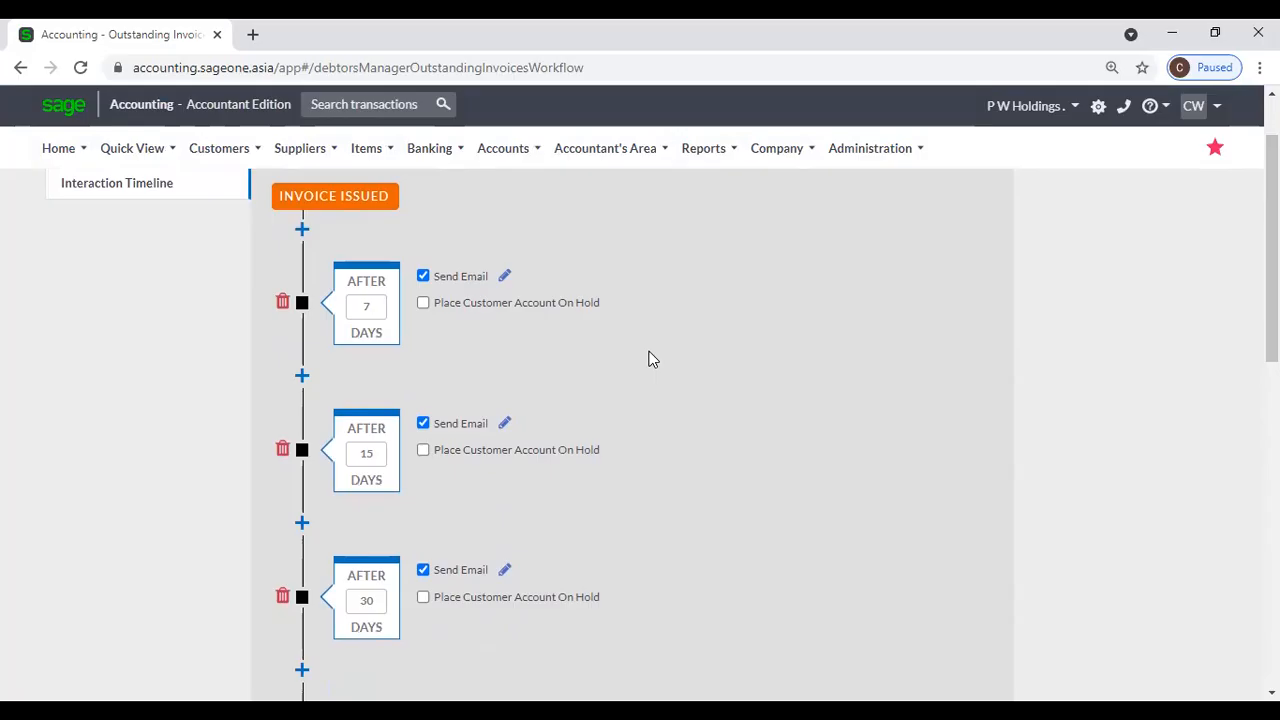
scroll(648, 358, up, 1)
scroll(648, 358, up, 2)
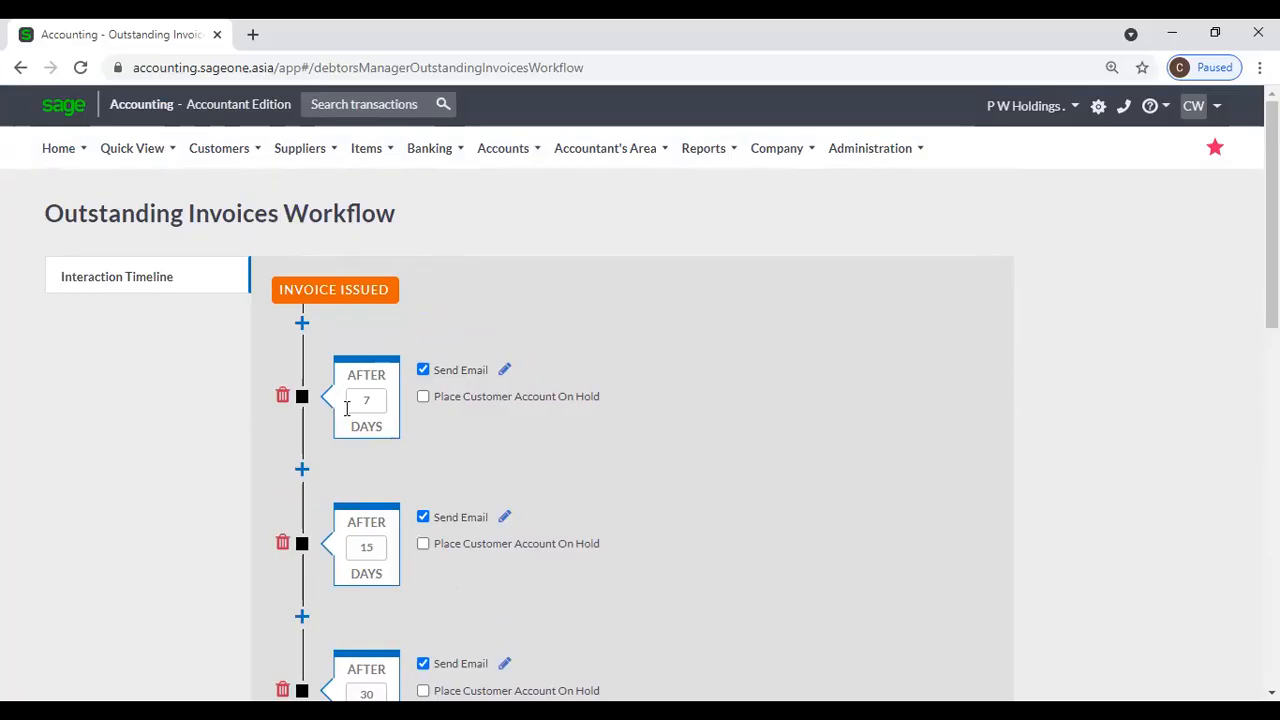
Add an action block between the 7-day and 15-day blocks of the issued-invoice stage, and delete it again.
scroll(389, 414, down, 1)
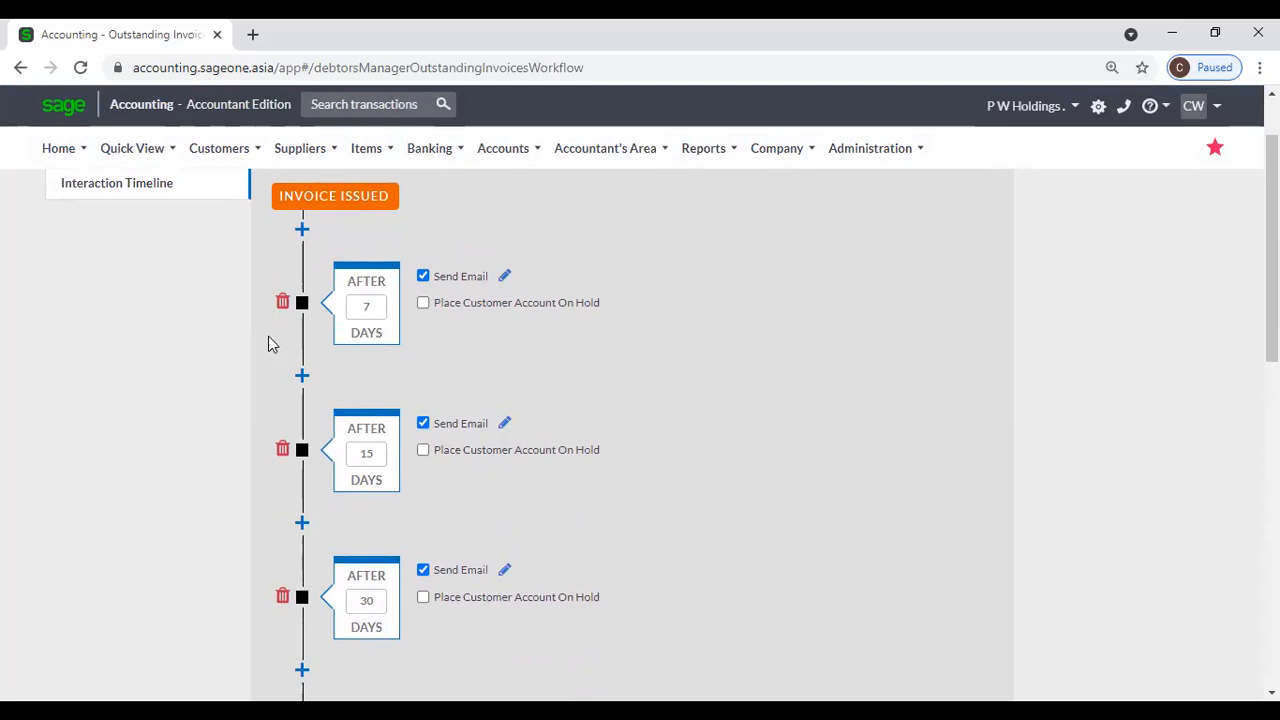
click(301, 379)
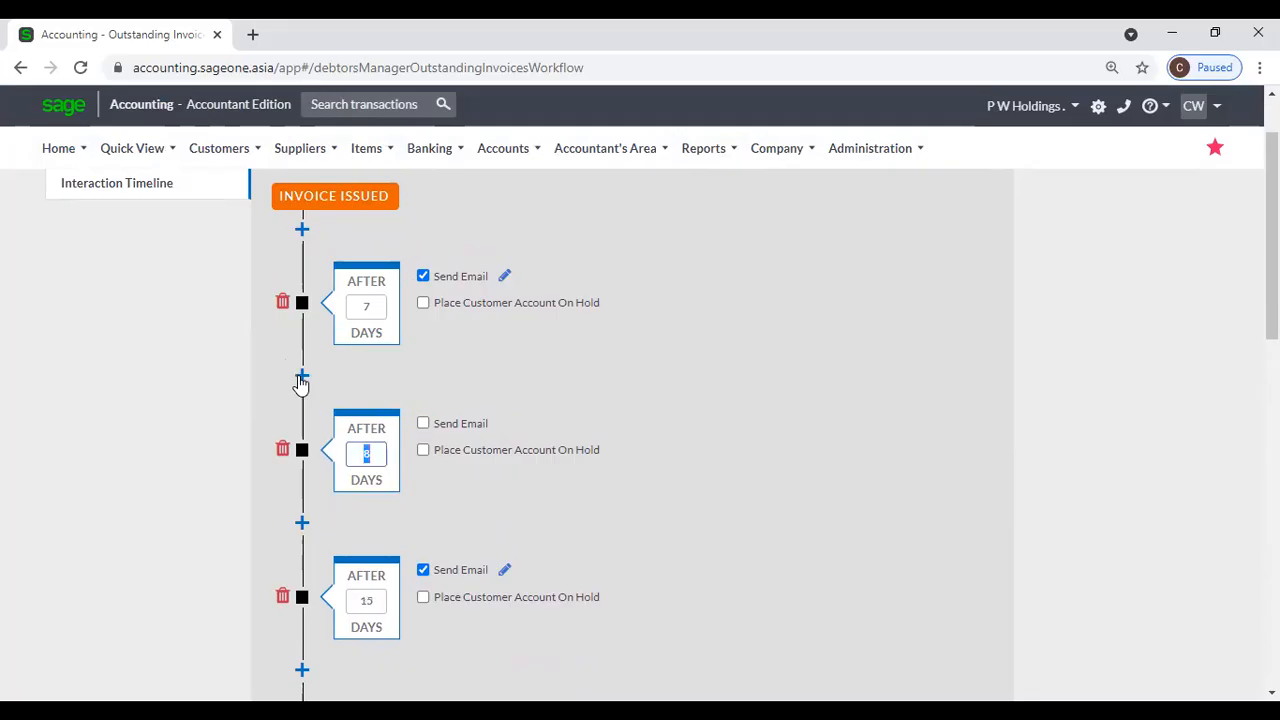
click(542, 380)
click(282, 452)
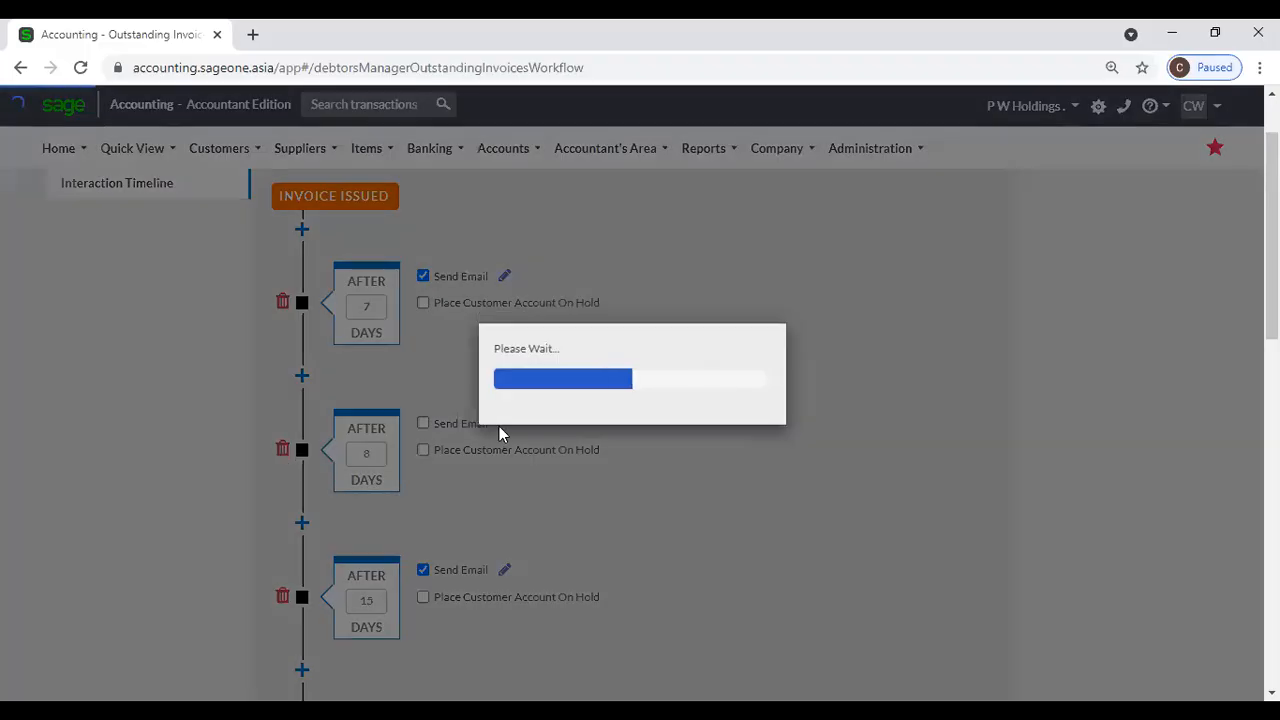
click(588, 209)
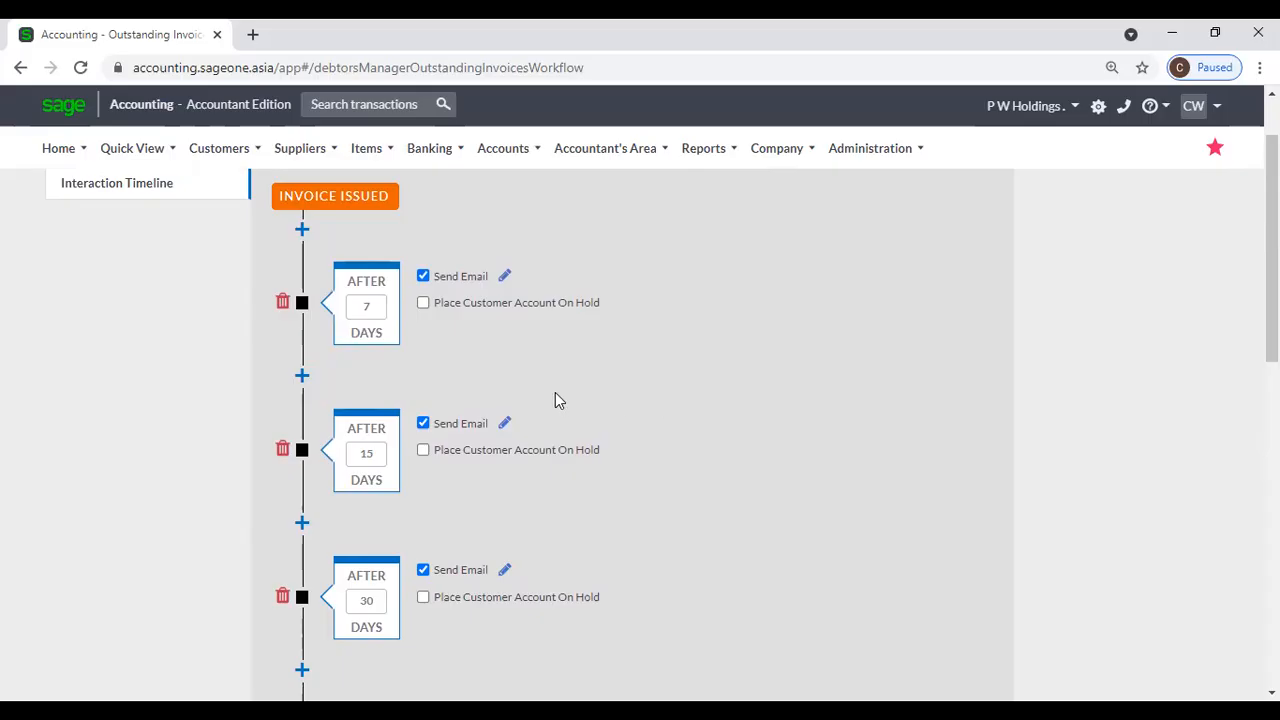
Add an action block following the 1-day block of the overdue-invoice stage, and delete it again.
scroll(587, 398, down, 4)
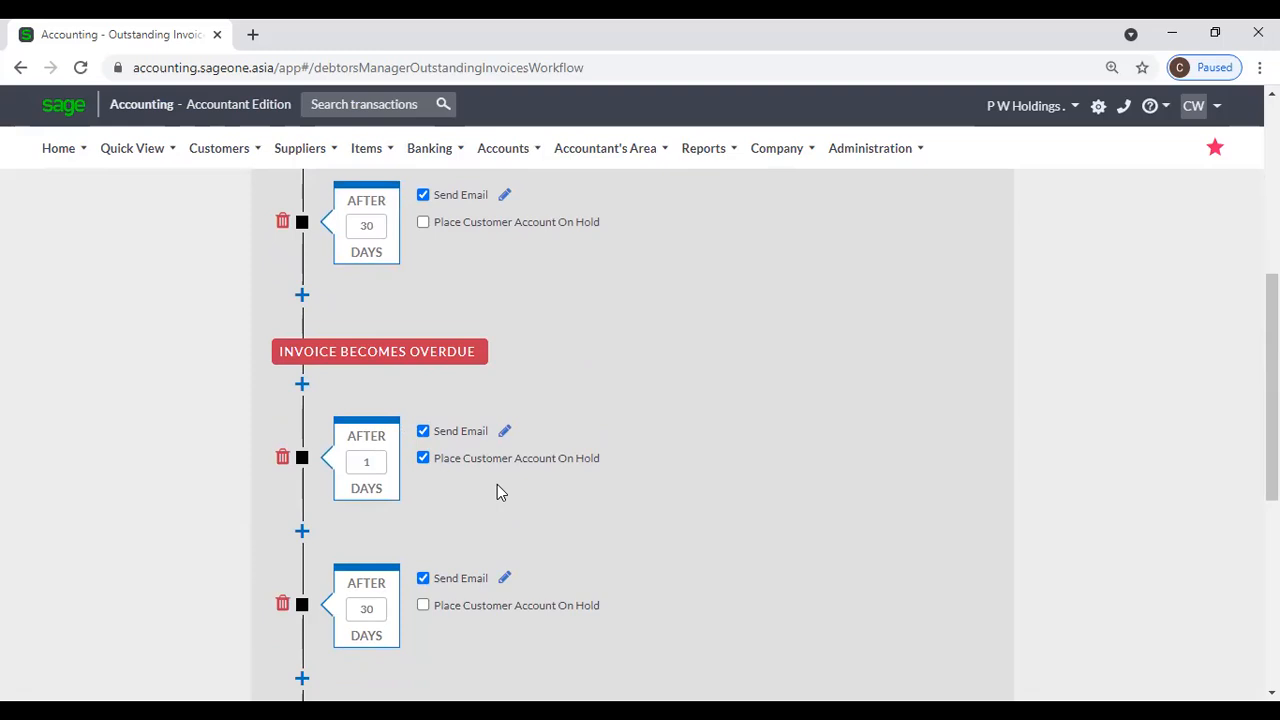
scroll(500, 490, down, 2)
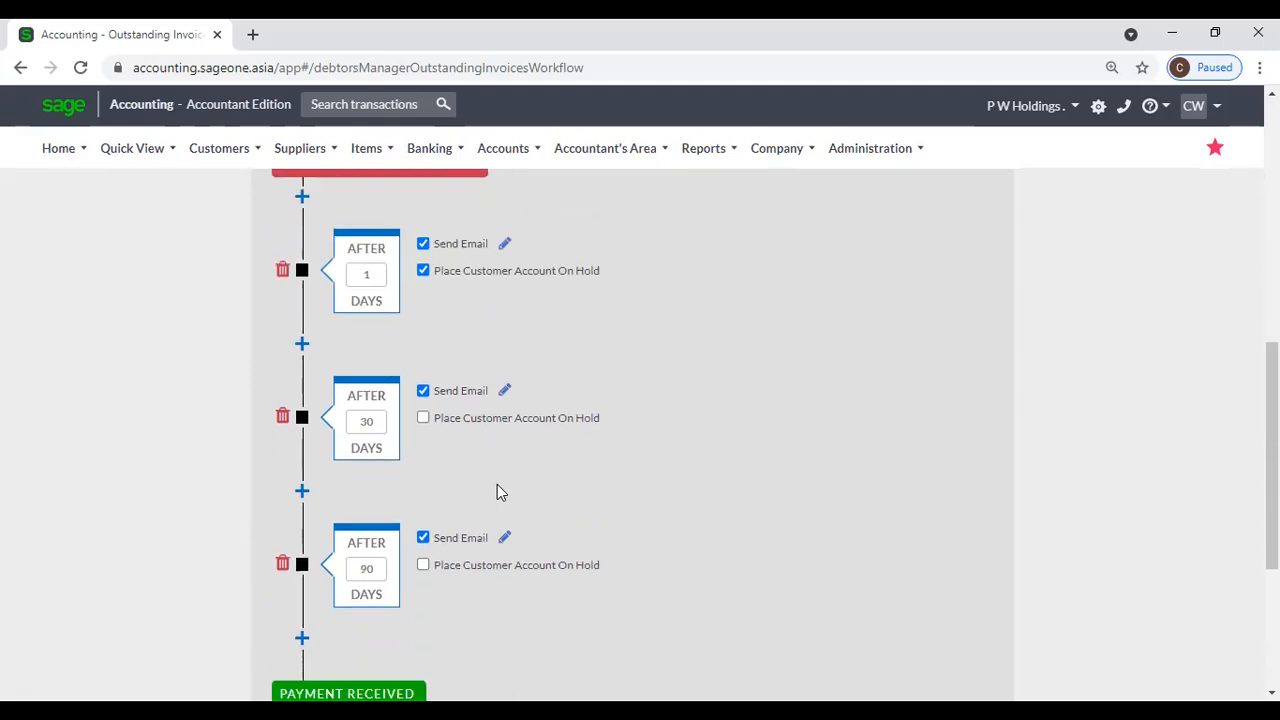
scroll(497, 484, up, 1)
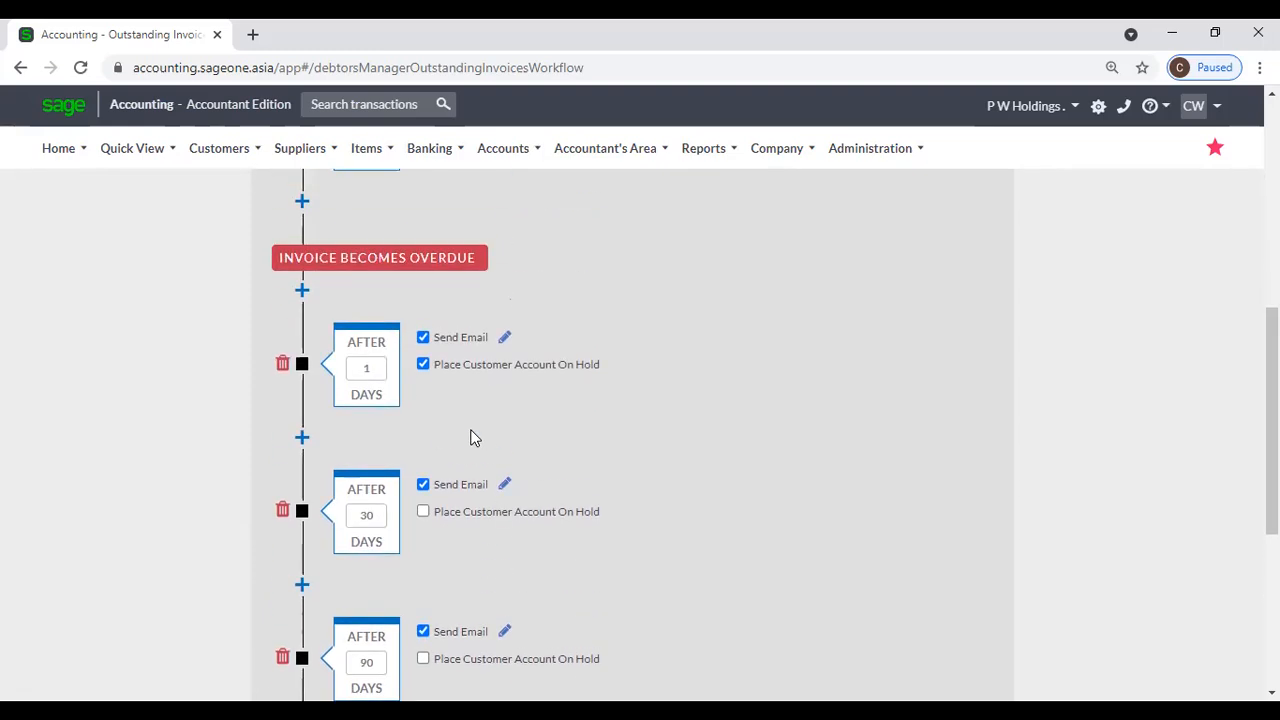
click(302, 438)
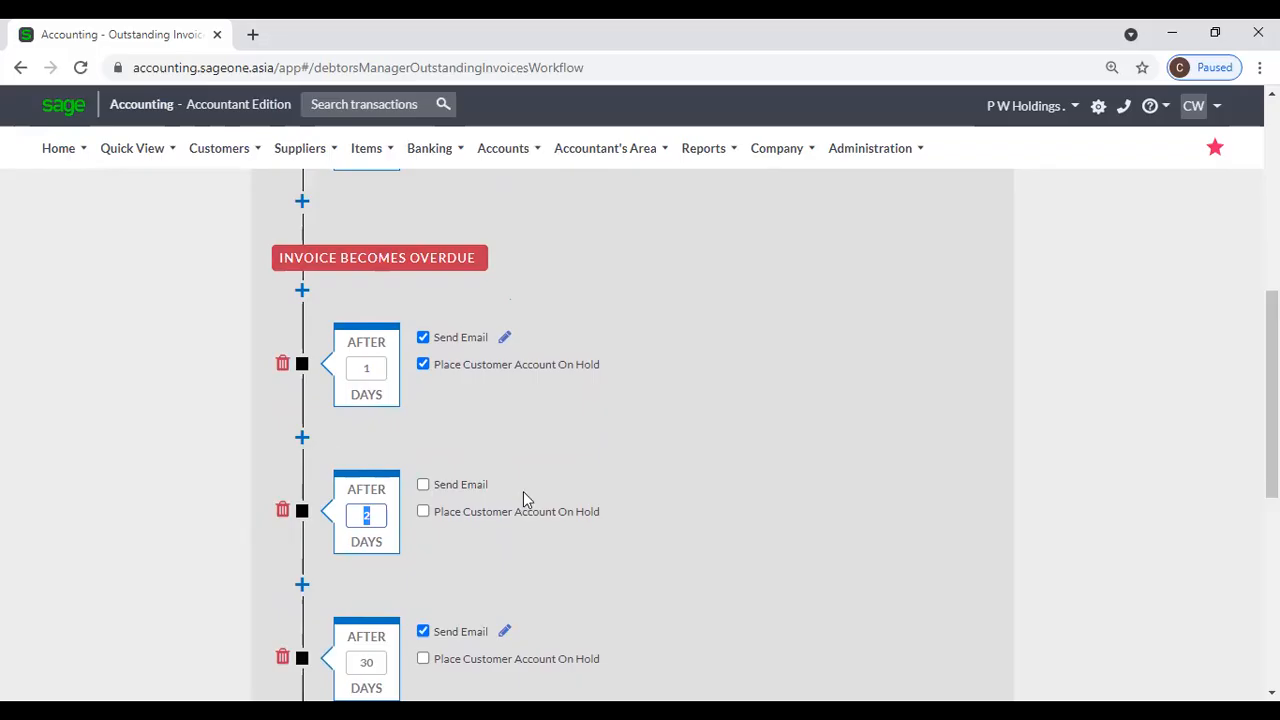
click(282, 514)
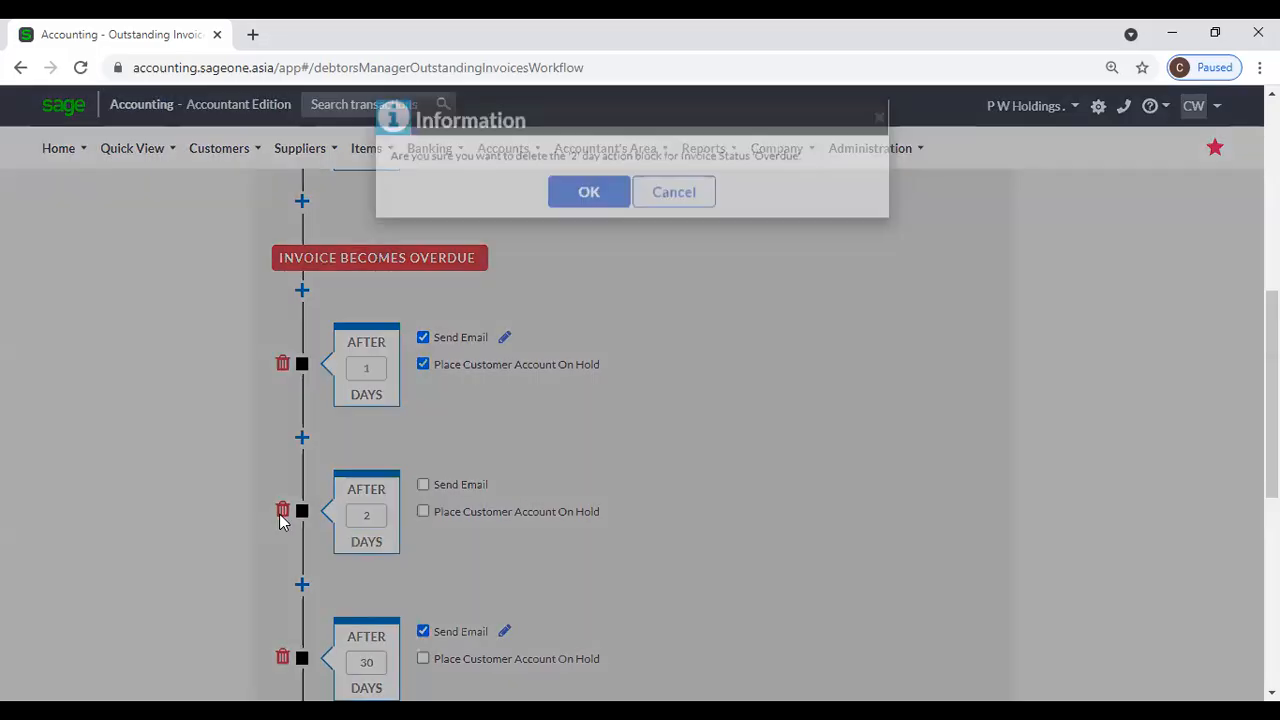
click(586, 209)
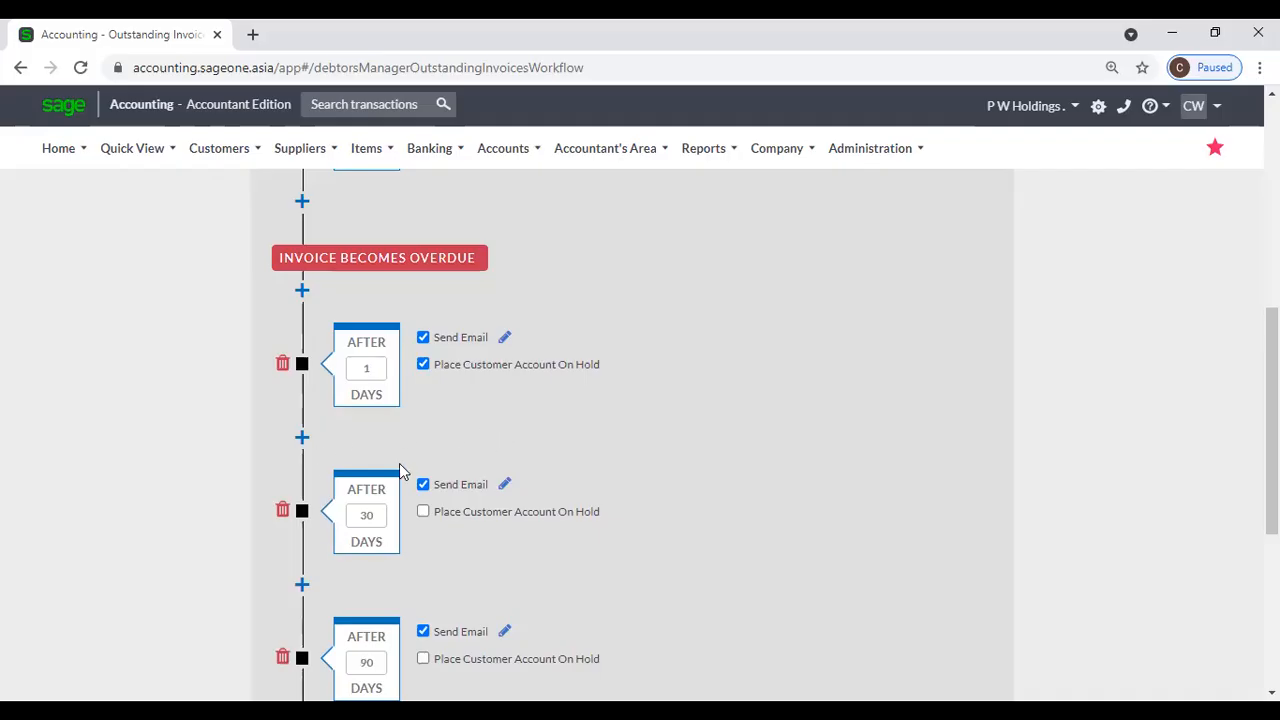
Enable placing the customer account on hold for the 7-day block after the invoice is issued.
scroll(611, 400, up, 1)
scroll(610, 397, up, 5)
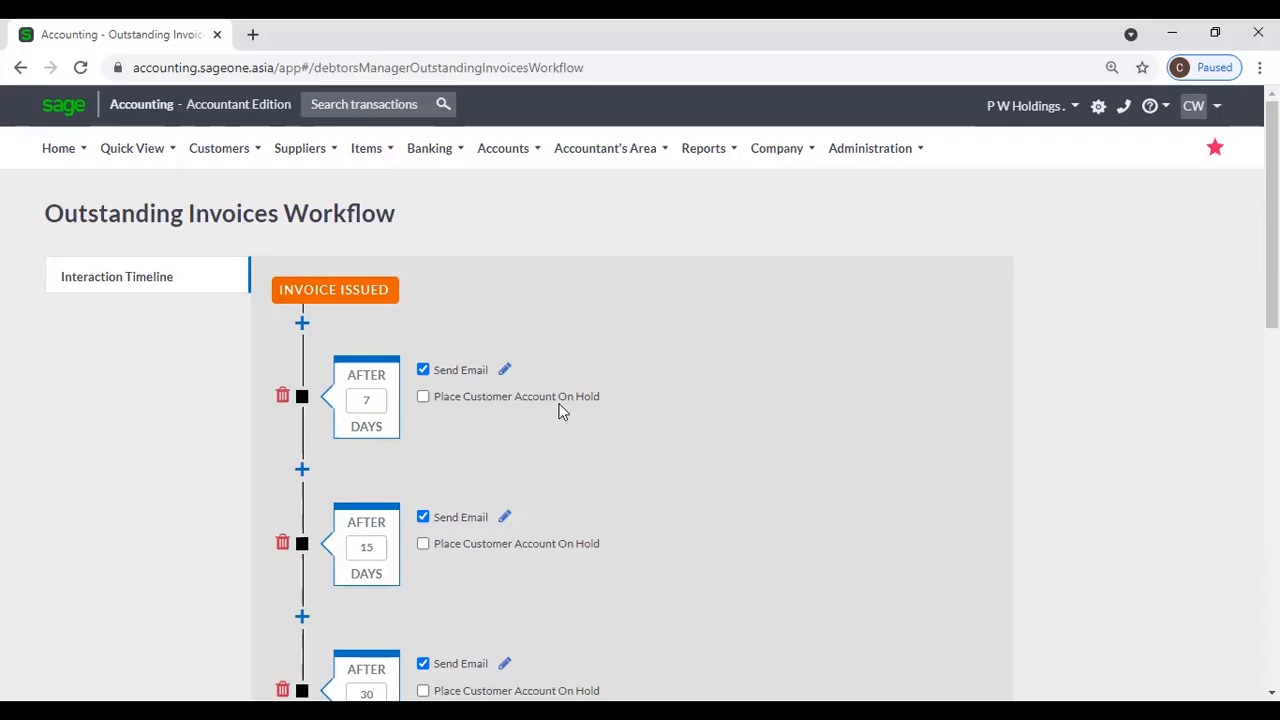
click(427, 400)
click(427, 400)
click(427, 400)
Duplicate the workflow's browser tab and open a new customer form in the copy.
right_click(154, 37)
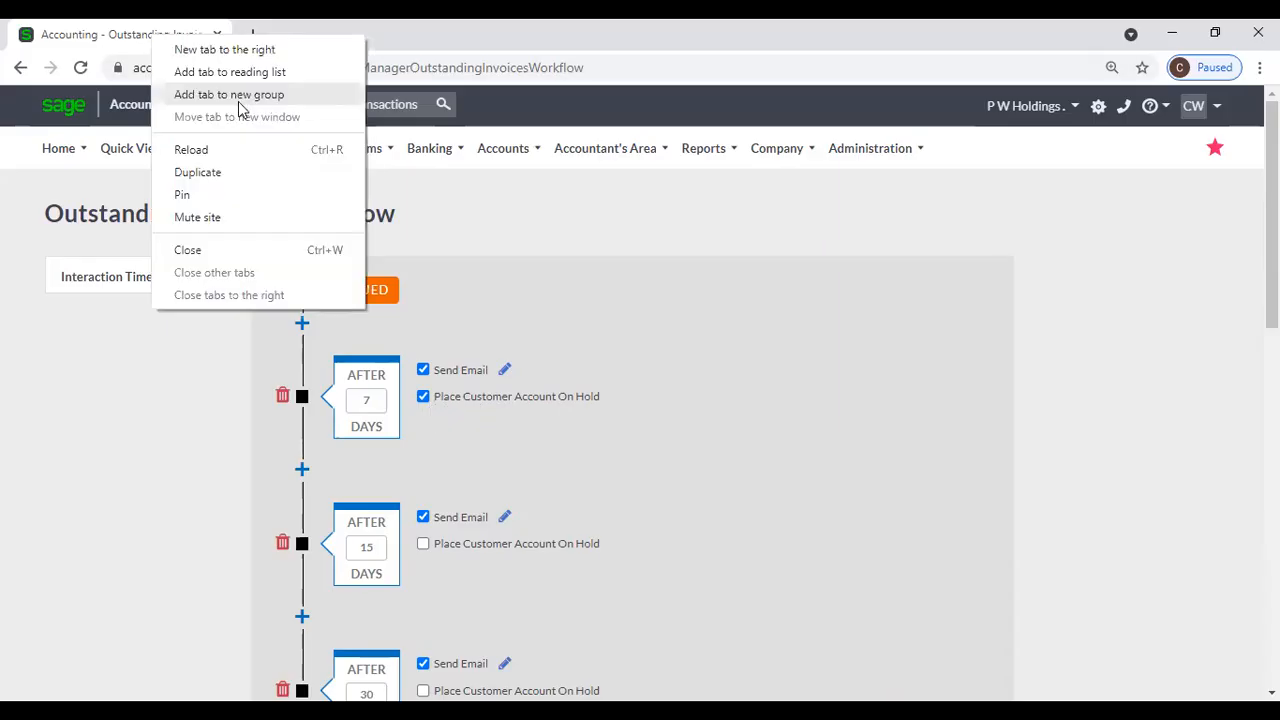
click(210, 173)
mouse_move(251, 152)
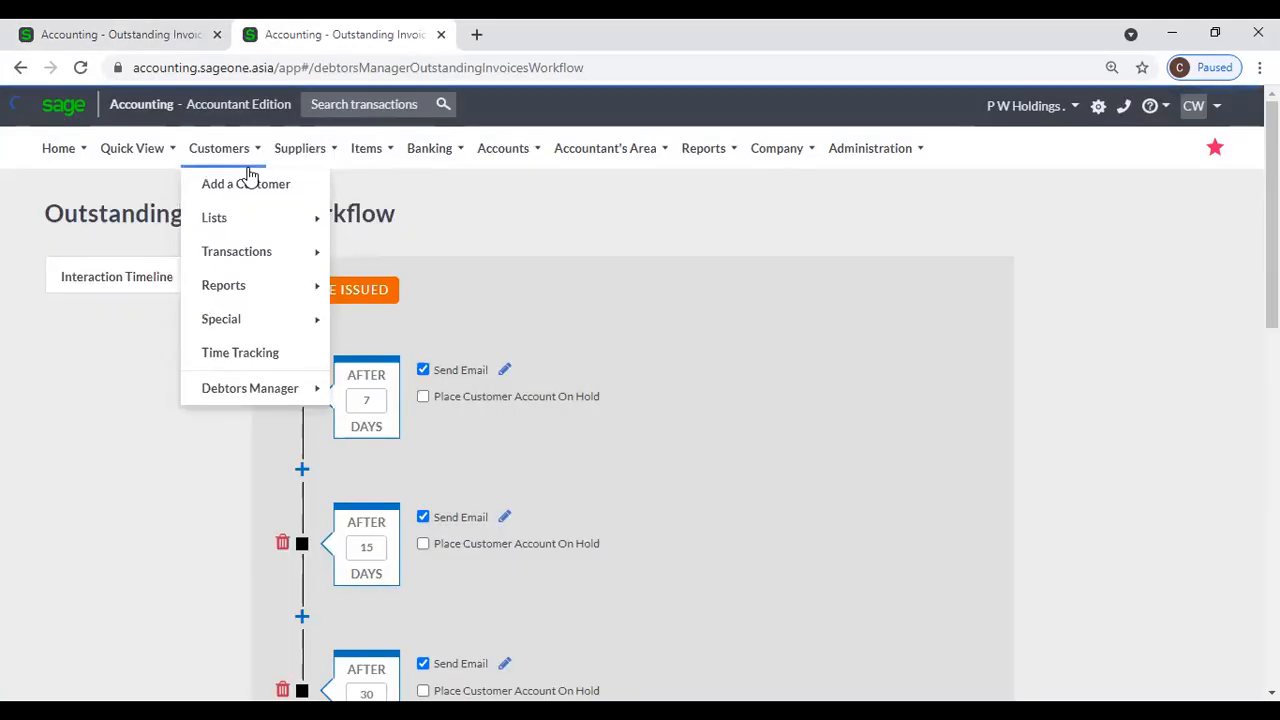
click(218, 190)
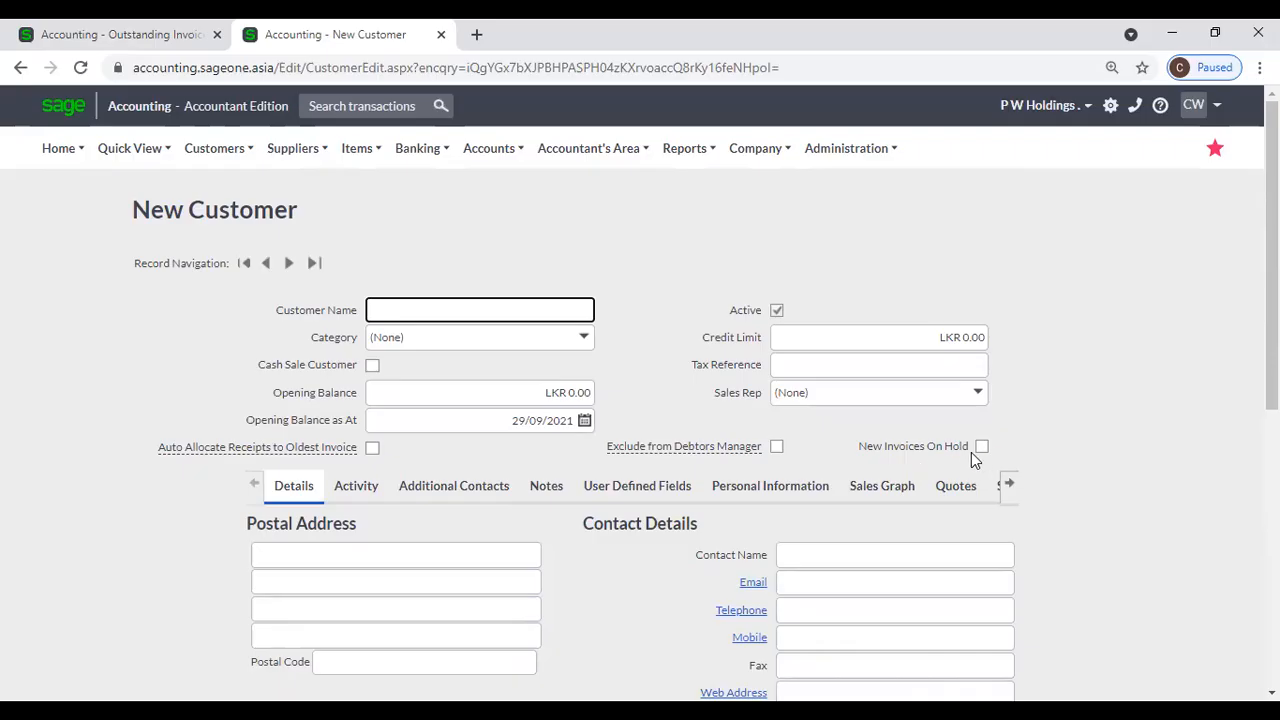
Go back to the Outstanding Invoices Workflow tab and review the overdue and payment-received actions.
click(148, 37)
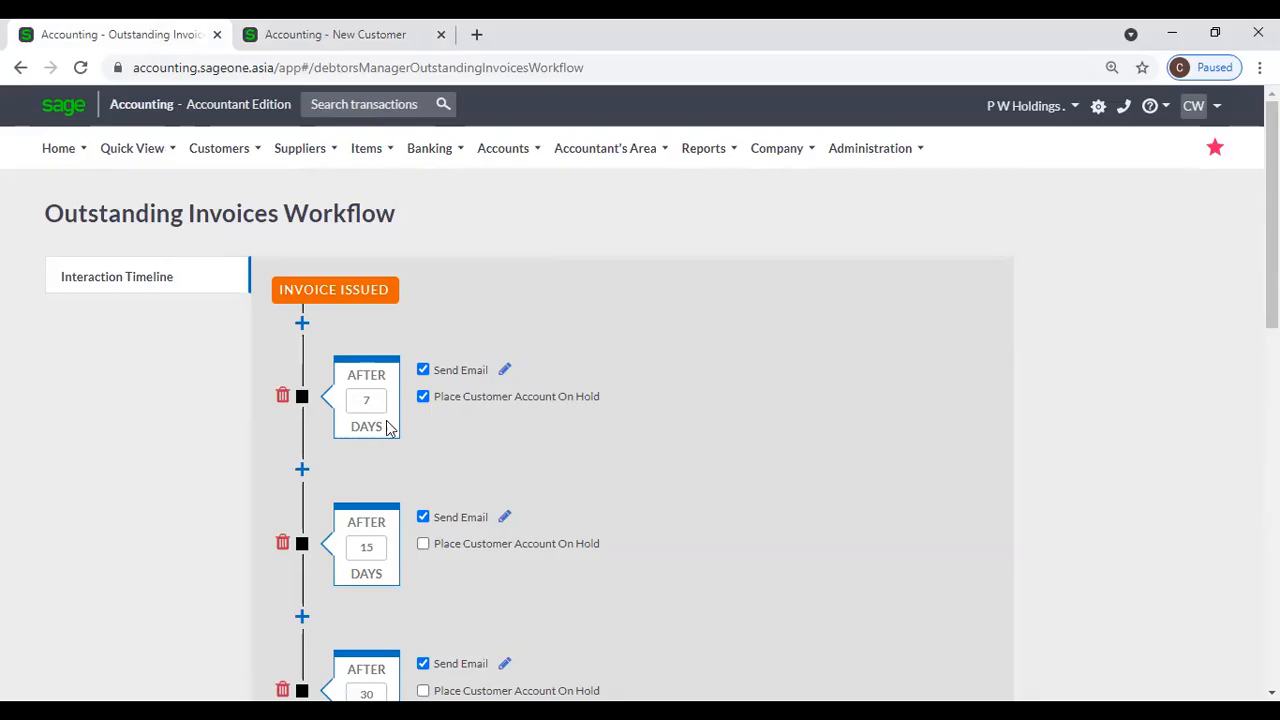
scroll(551, 411, down, 5)
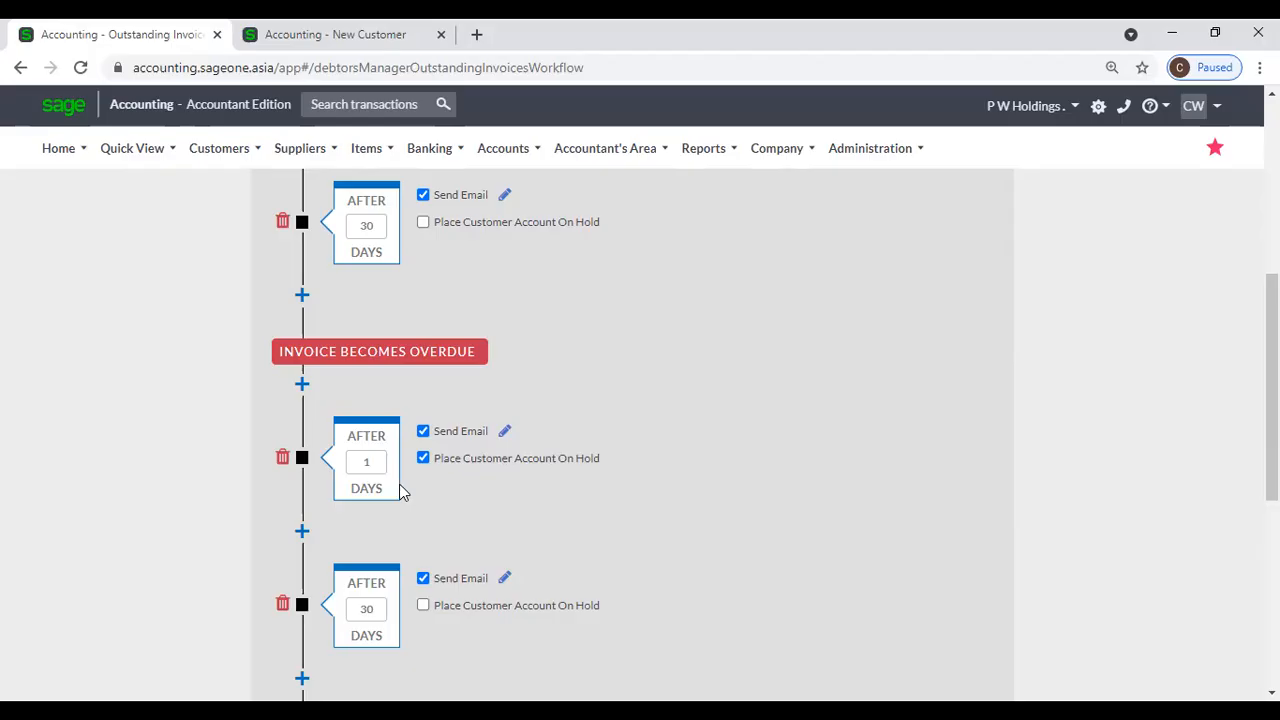
scroll(631, 471, down, 5)
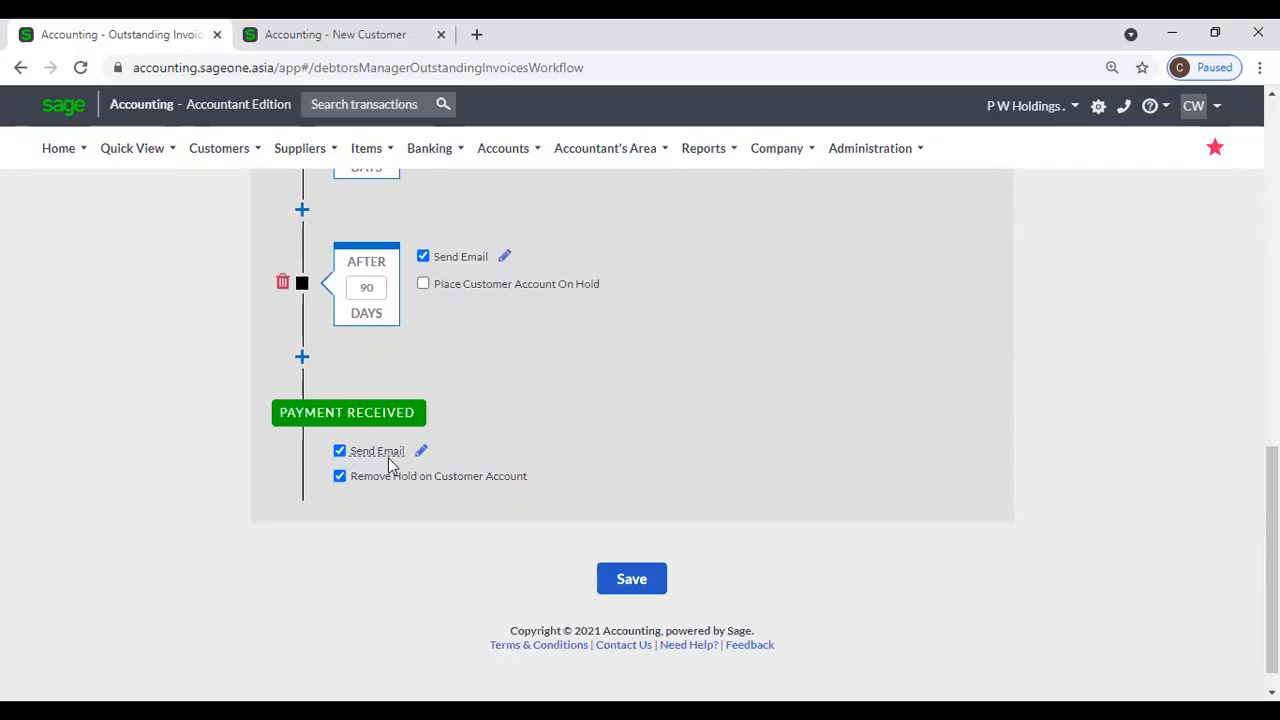
mouse_move(377, 459)
scroll(397, 507, up, 10)
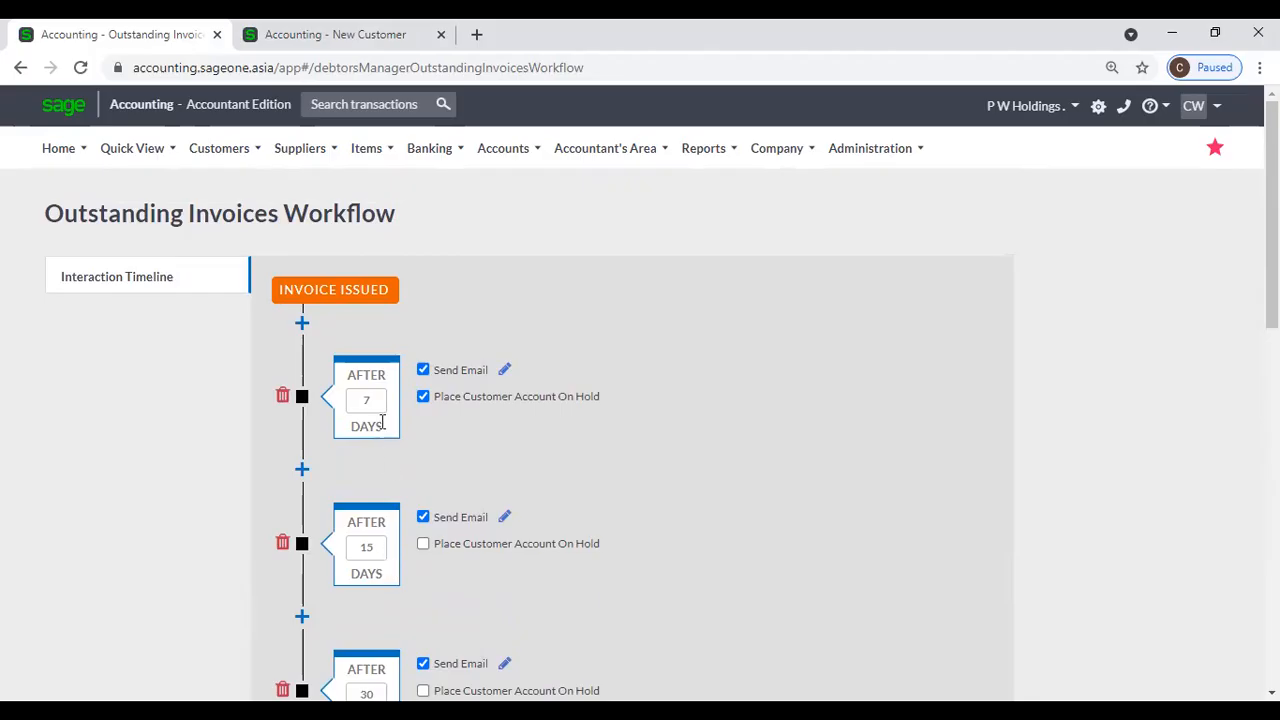
Switch to the new customer form and exclude the customer from Debtors Manager, glancing back at the workflow.
click(298, 36)
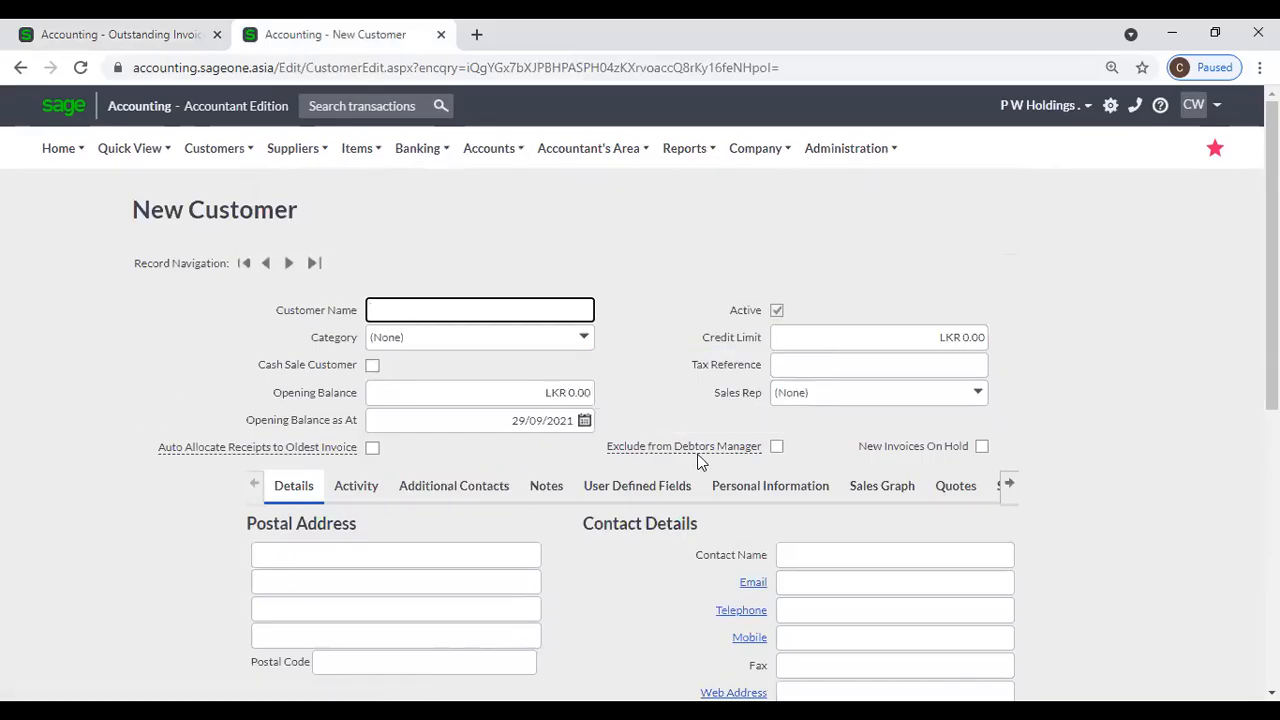
click(778, 447)
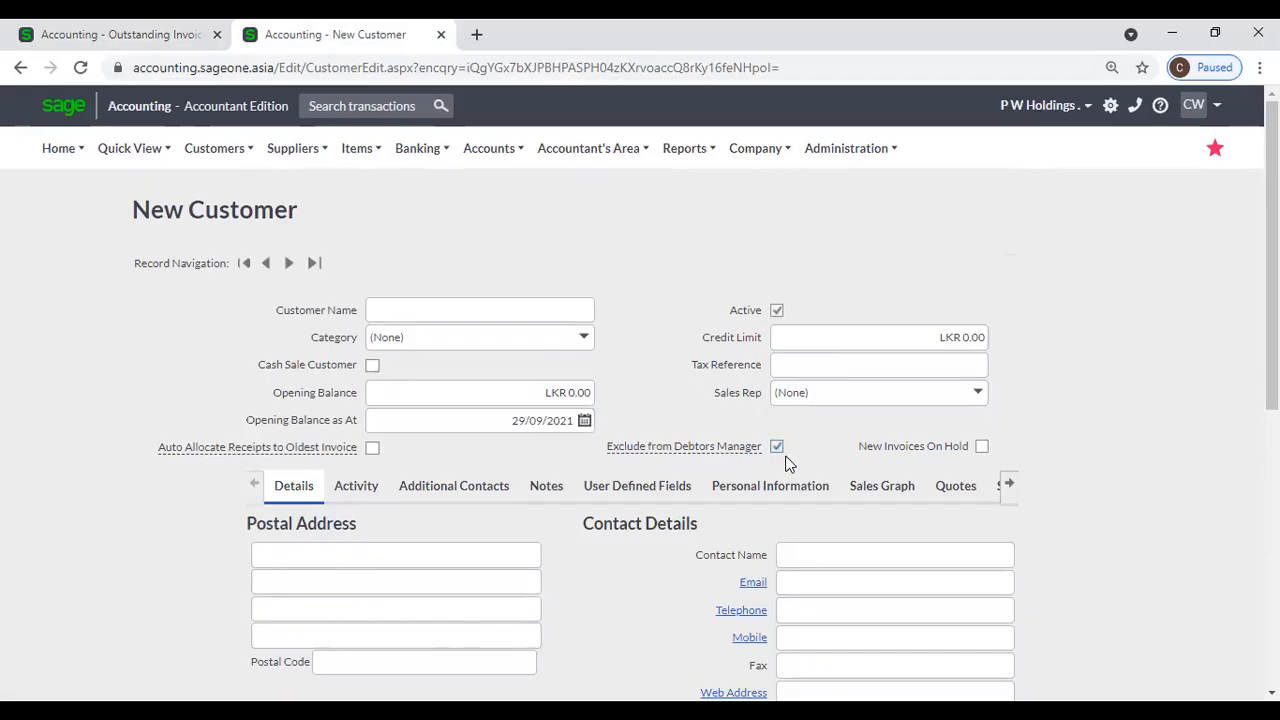
click(62, 34)
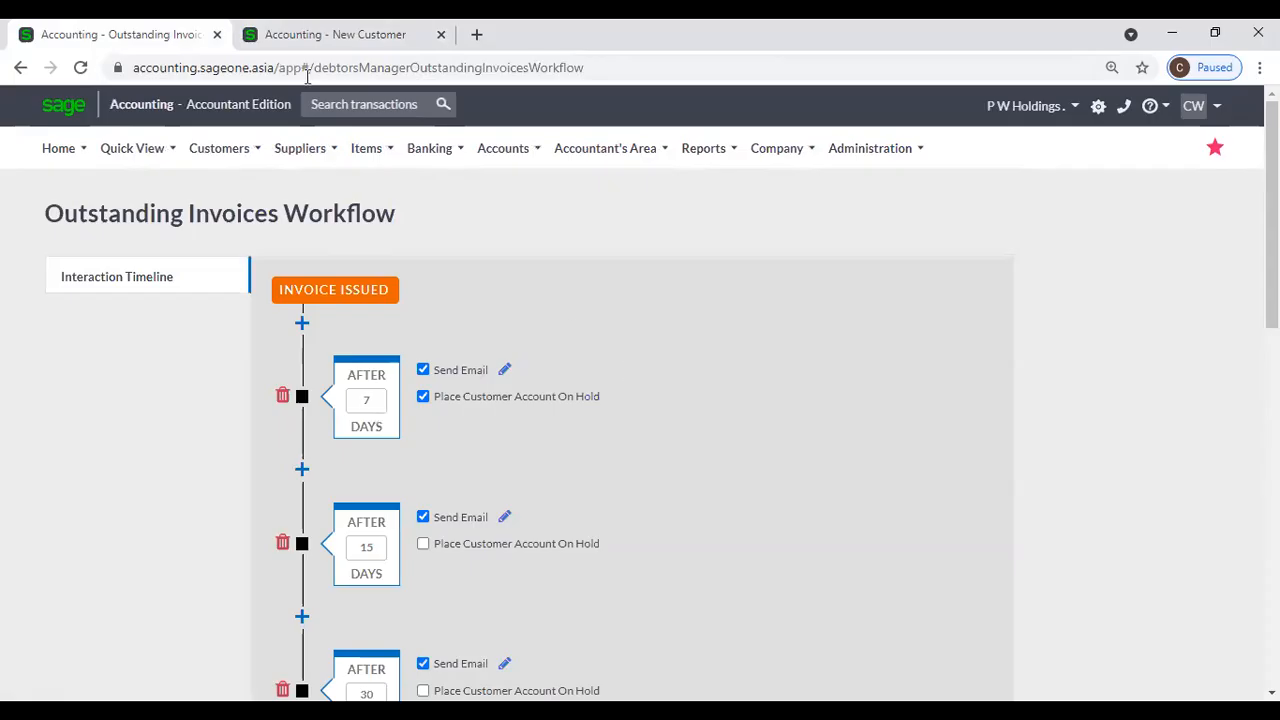
click(330, 34)
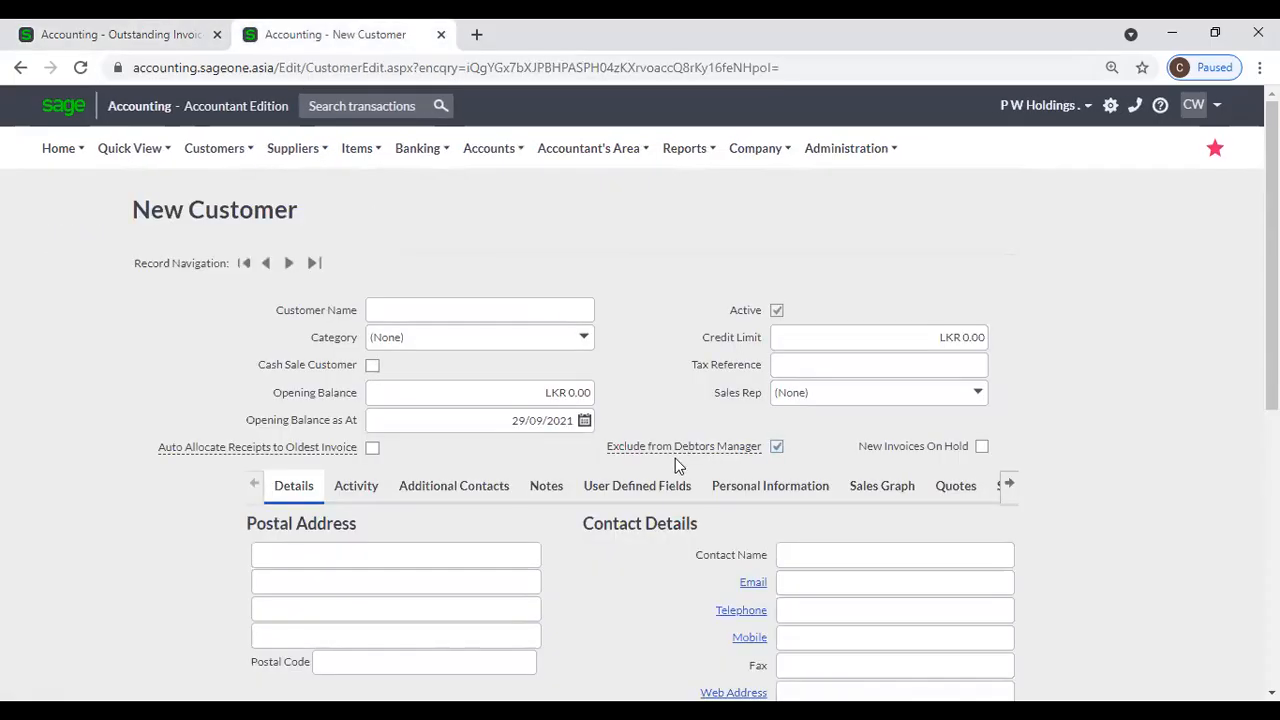
Review the outstanding and overdue invoice reminder options in the new customer's contact details and compare them with the workflow.
mouse_move(685, 450)
scroll(1094, 417, down, 3)
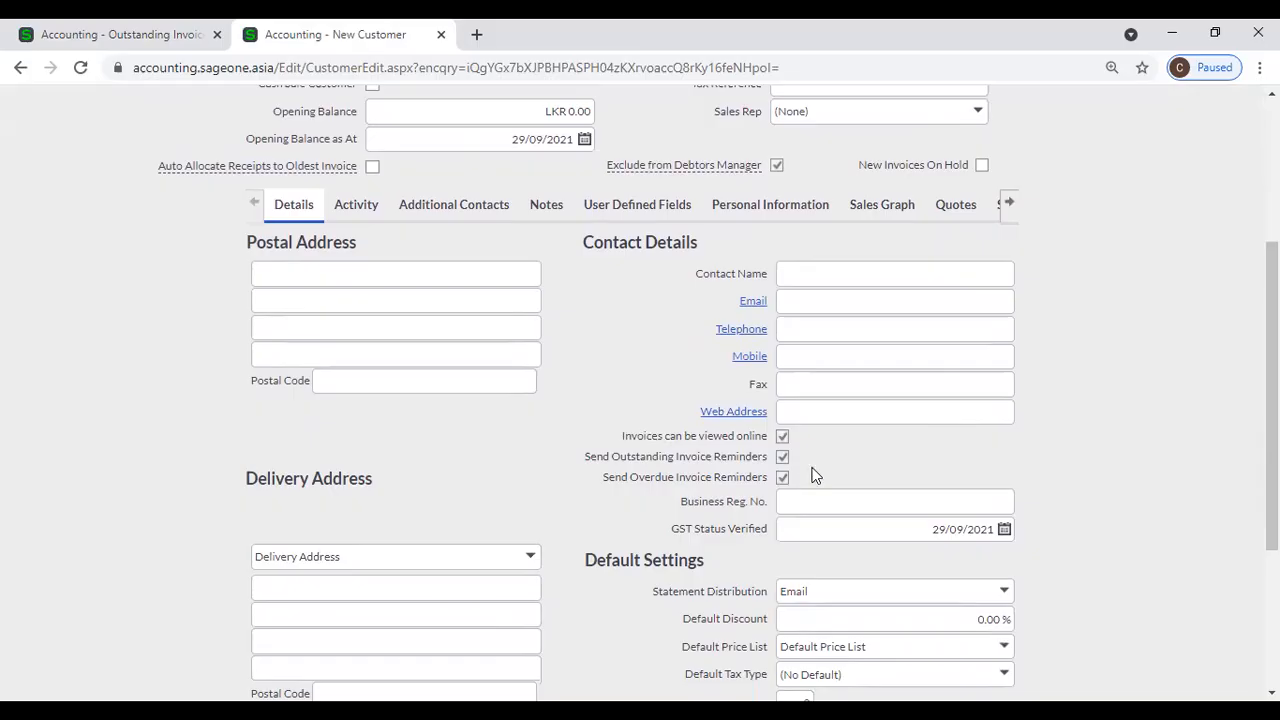
scroll(813, 476, up, 1)
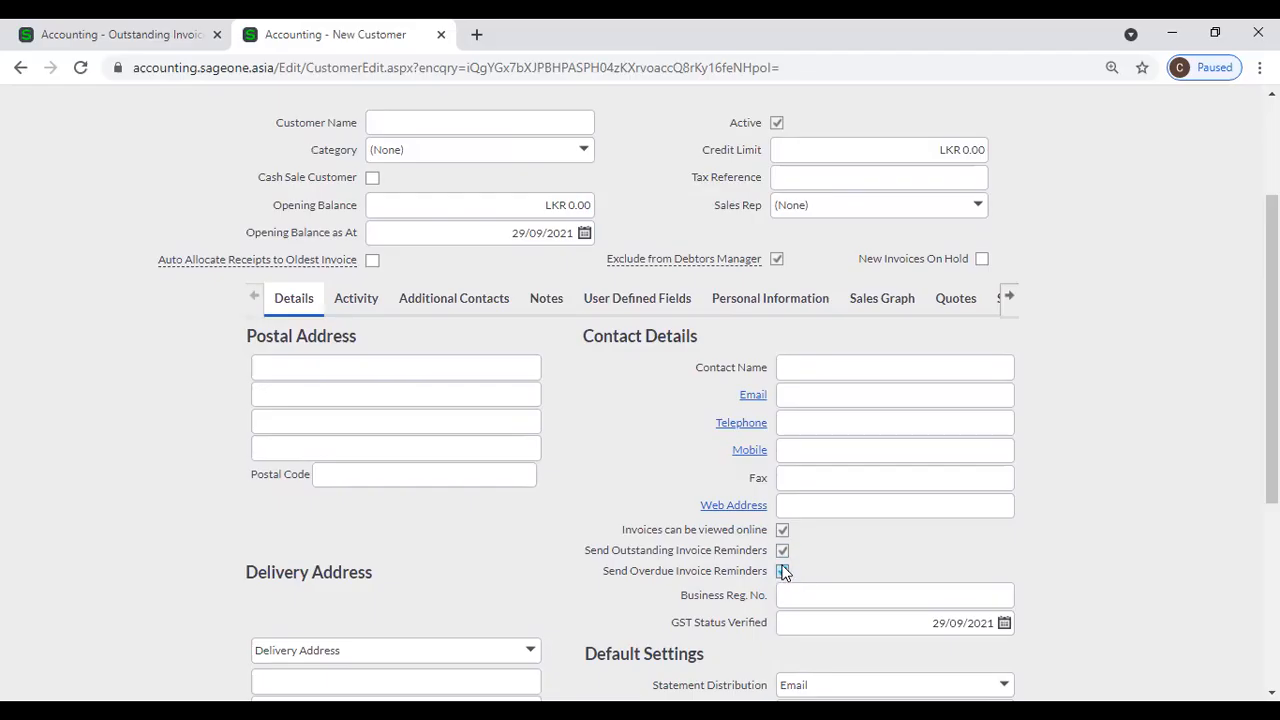
click(134, 38)
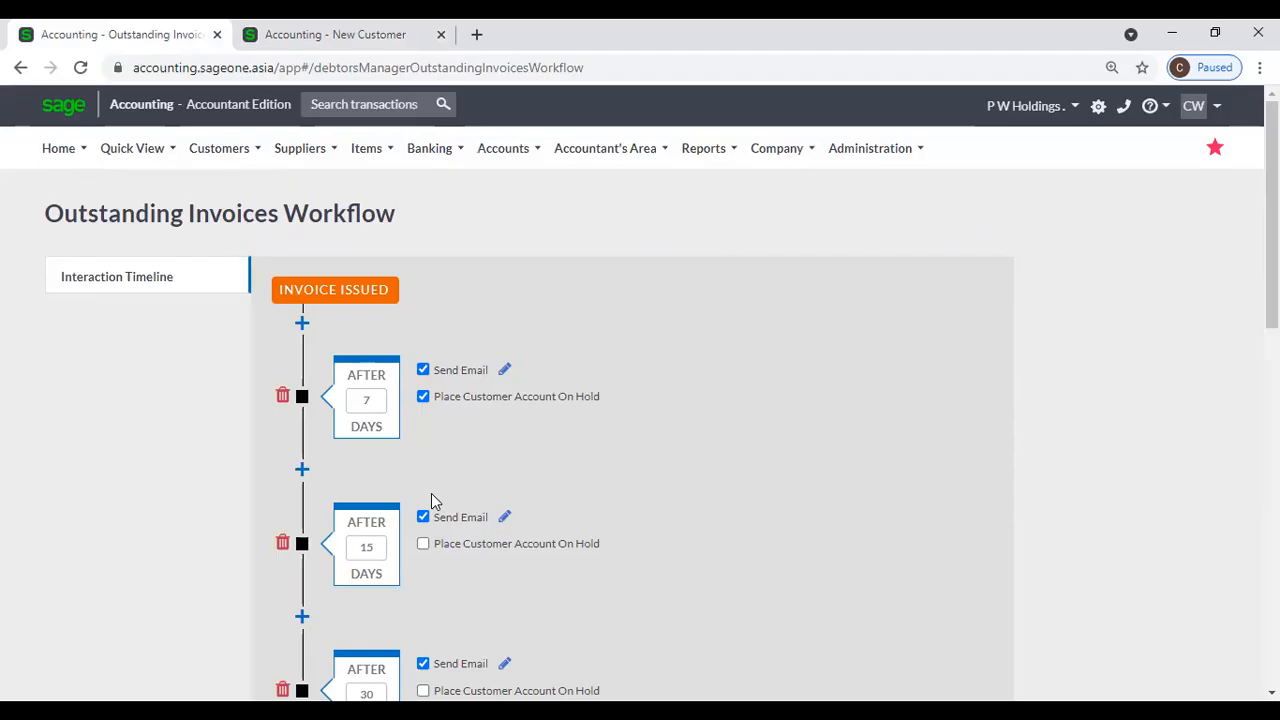
click(378, 36)
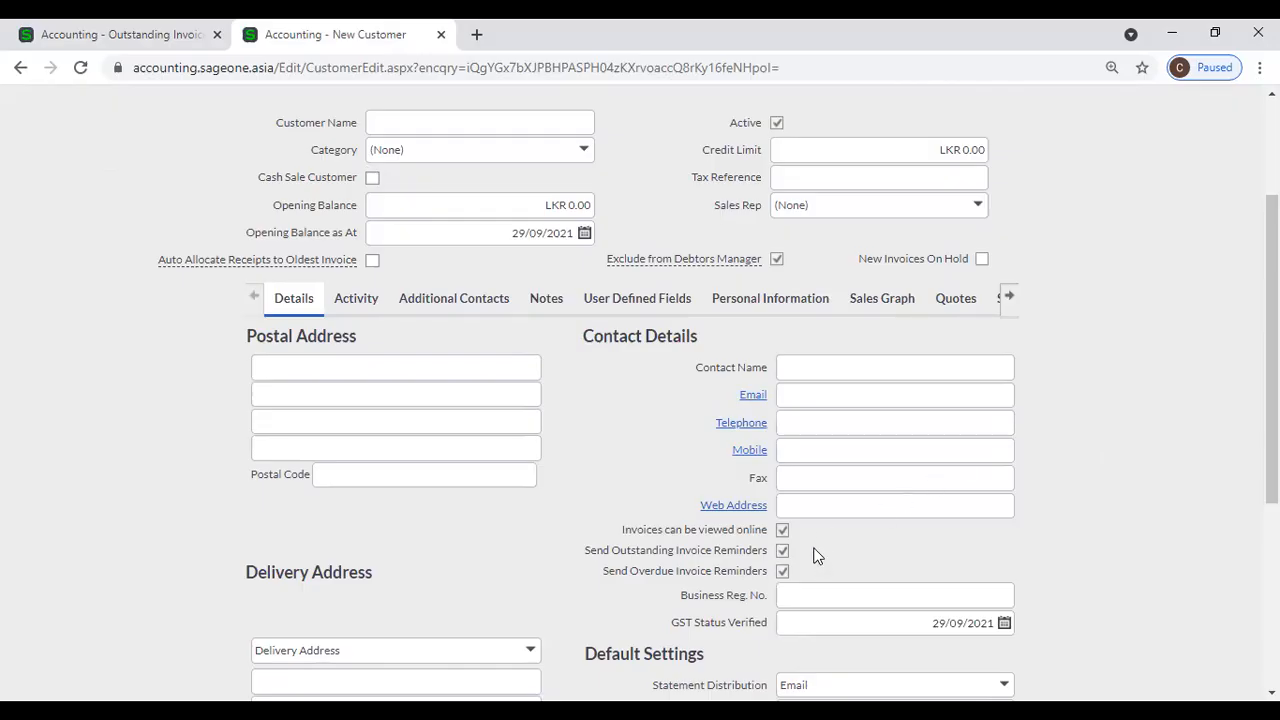
scroll(756, 556, up, 2)
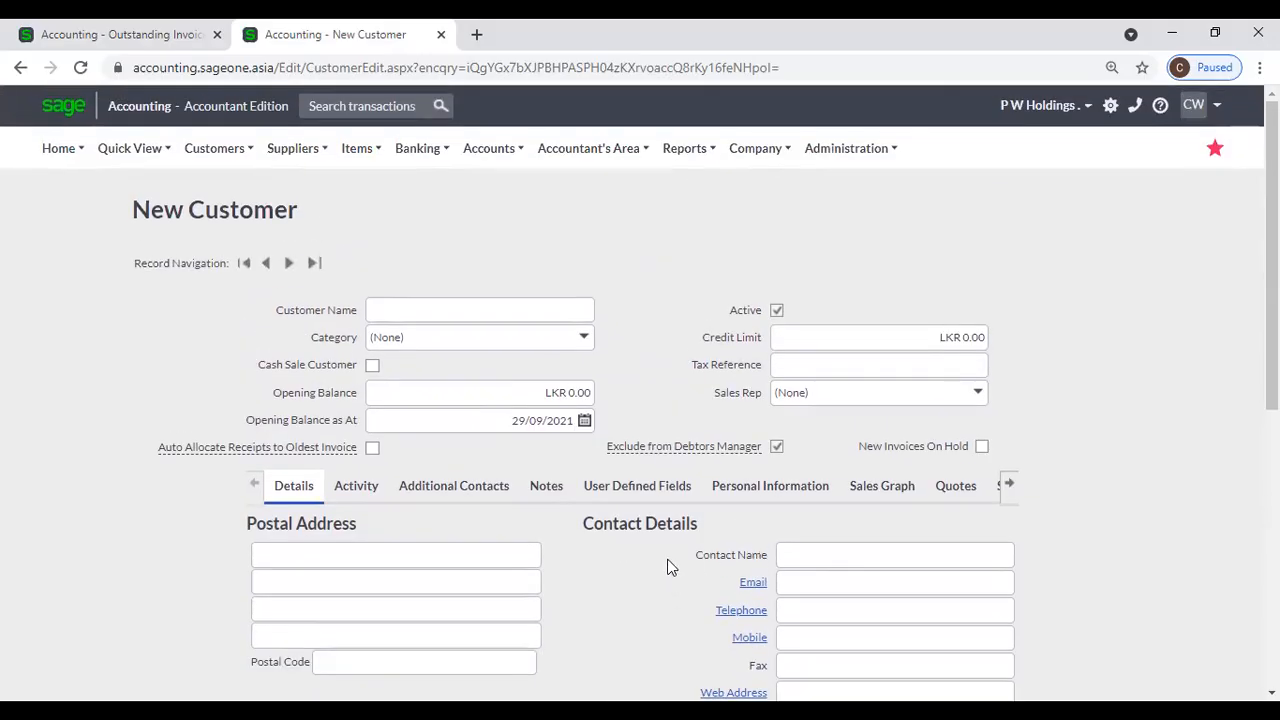
Enable outstanding and overdue invoice reminders for the first additional contact of the new customer.
click(467, 500)
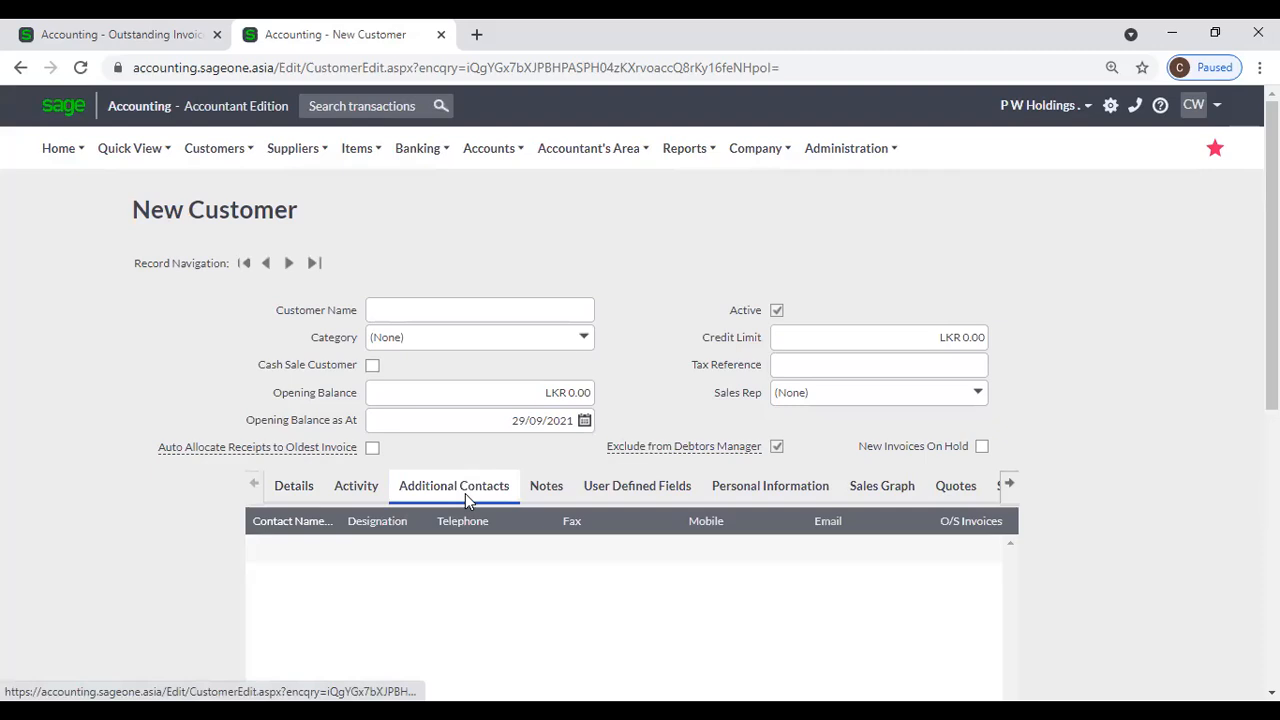
scroll(690, 560, down, 3)
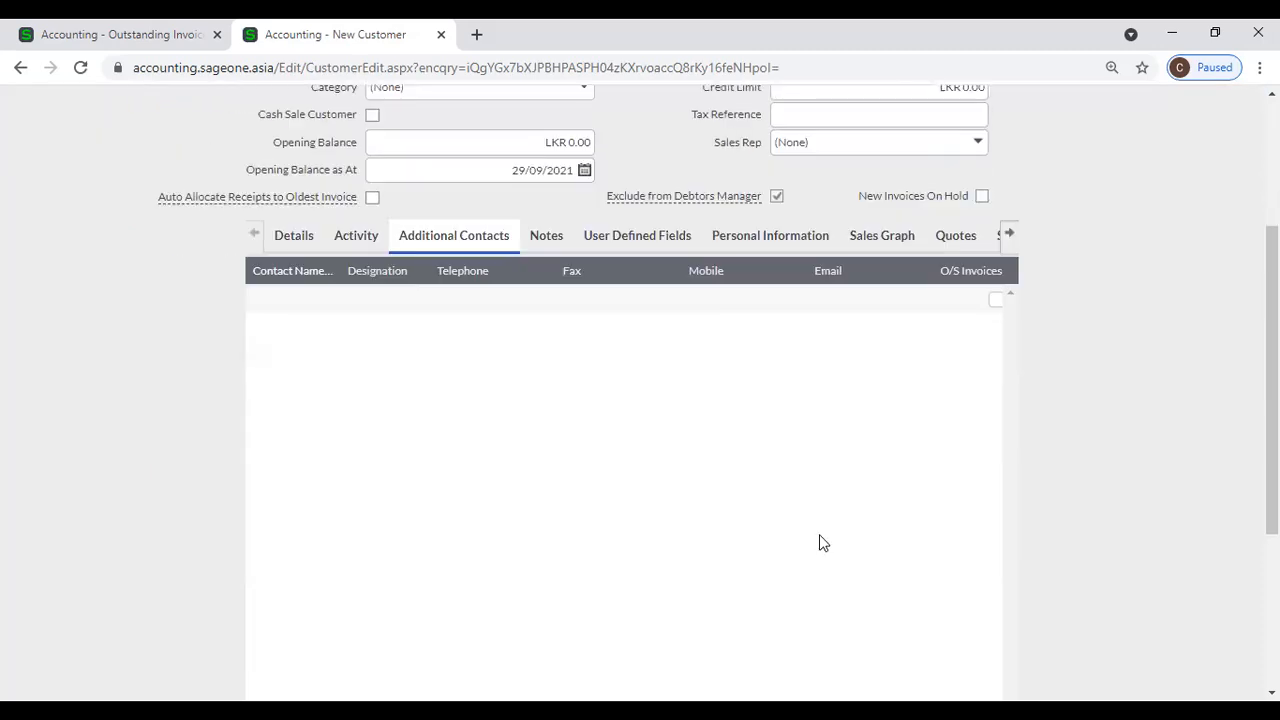
scroll(819, 543, down, 3)
drag(797, 592, 971, 590)
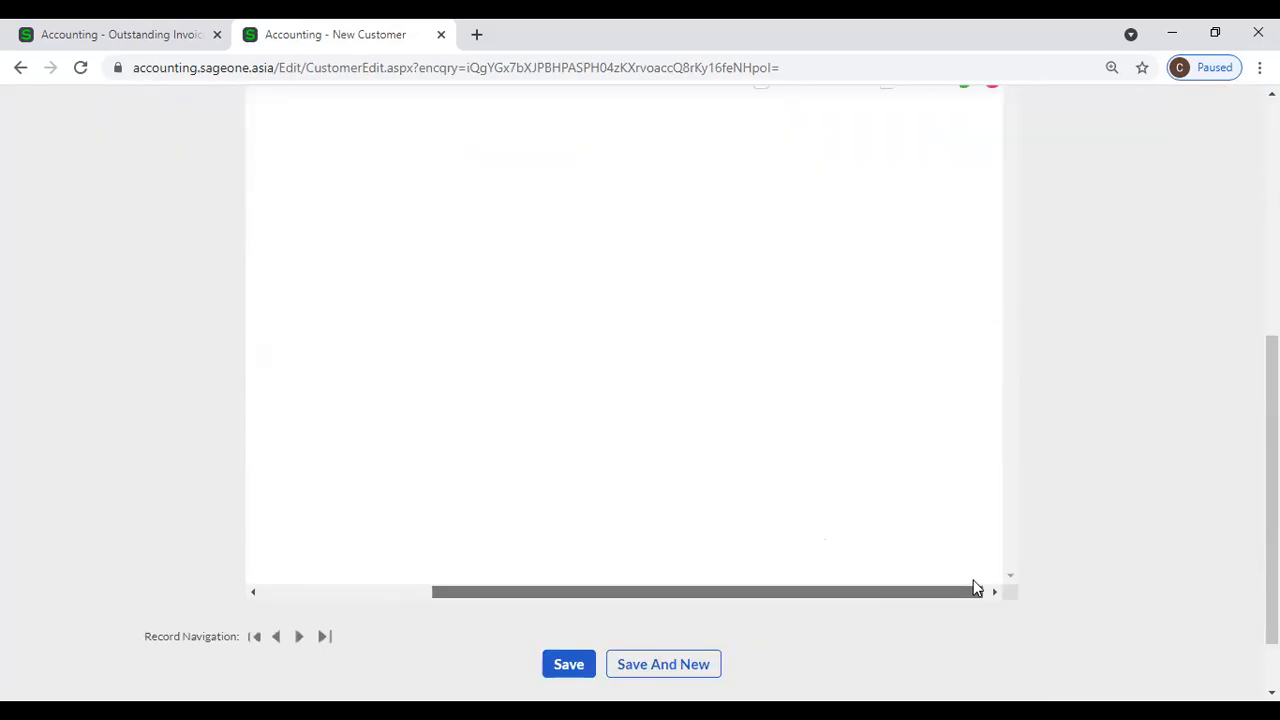
scroll(866, 530, up, 5)
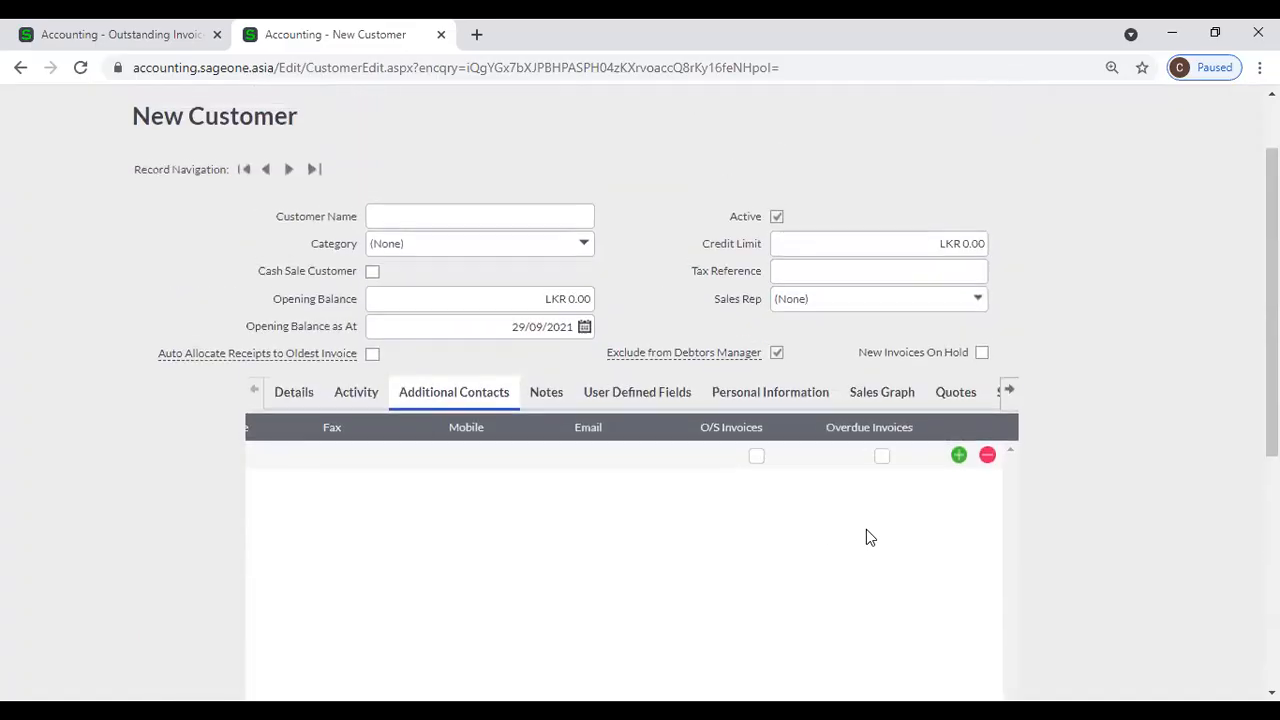
click(759, 459)
click(882, 459)
scroll(784, 663, down, 3)
drag(784, 685, 690, 685)
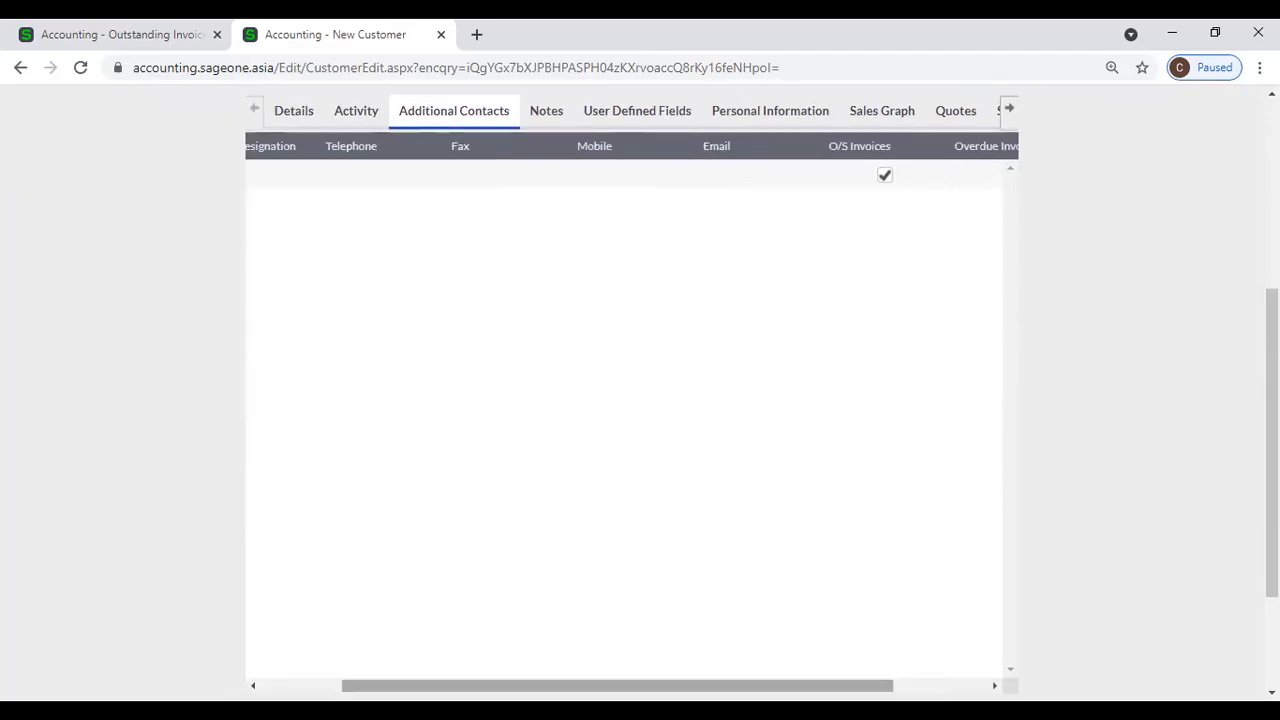
Review the main contact fields and reminder options in the new customer's details.
scroll(452, 577, up, 1)
scroll(452, 577, up, 3)
click(294, 486)
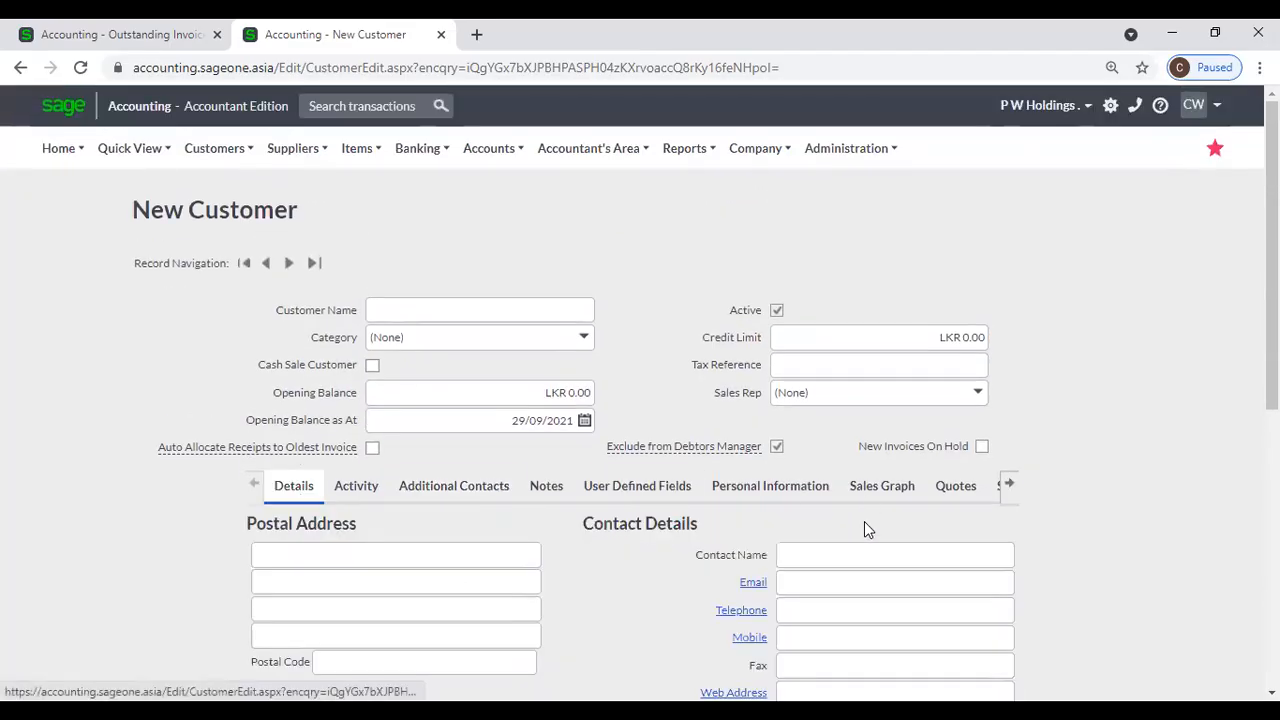
scroll(847, 547, down, 1)
scroll(847, 547, down, 2)
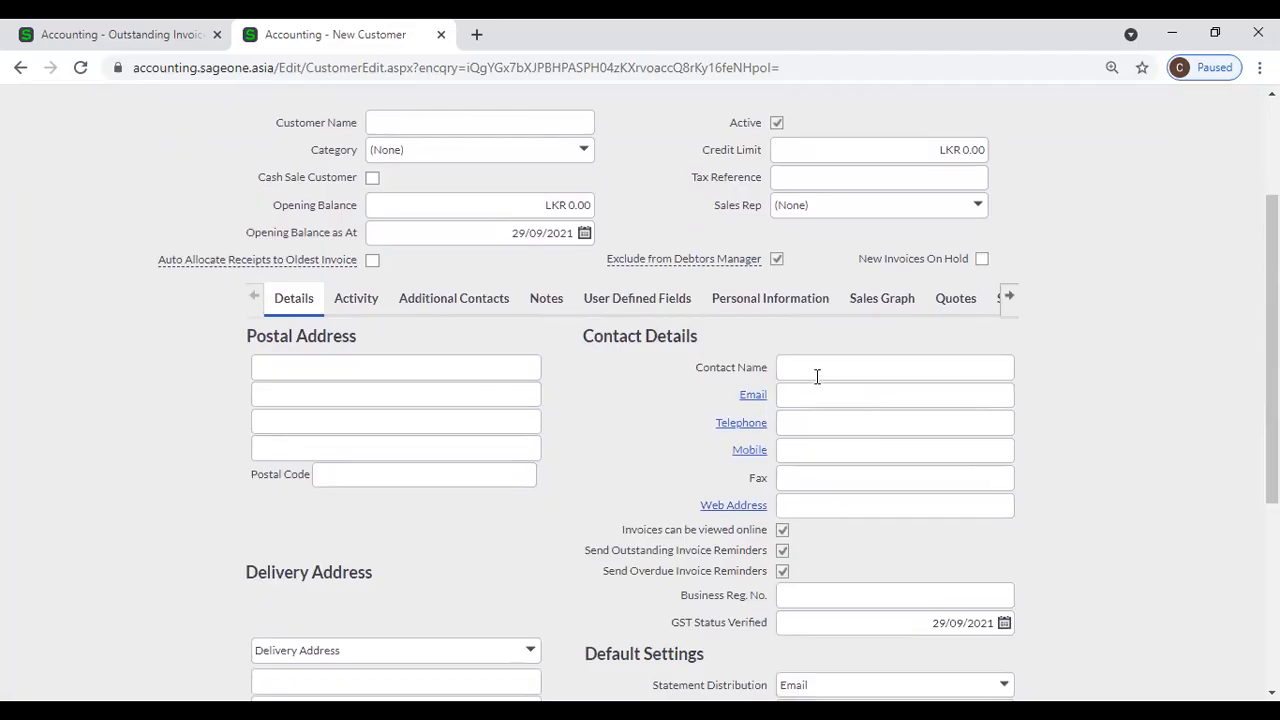
Add a second blank contact row to the new customer's additional contacts.
click(483, 307)
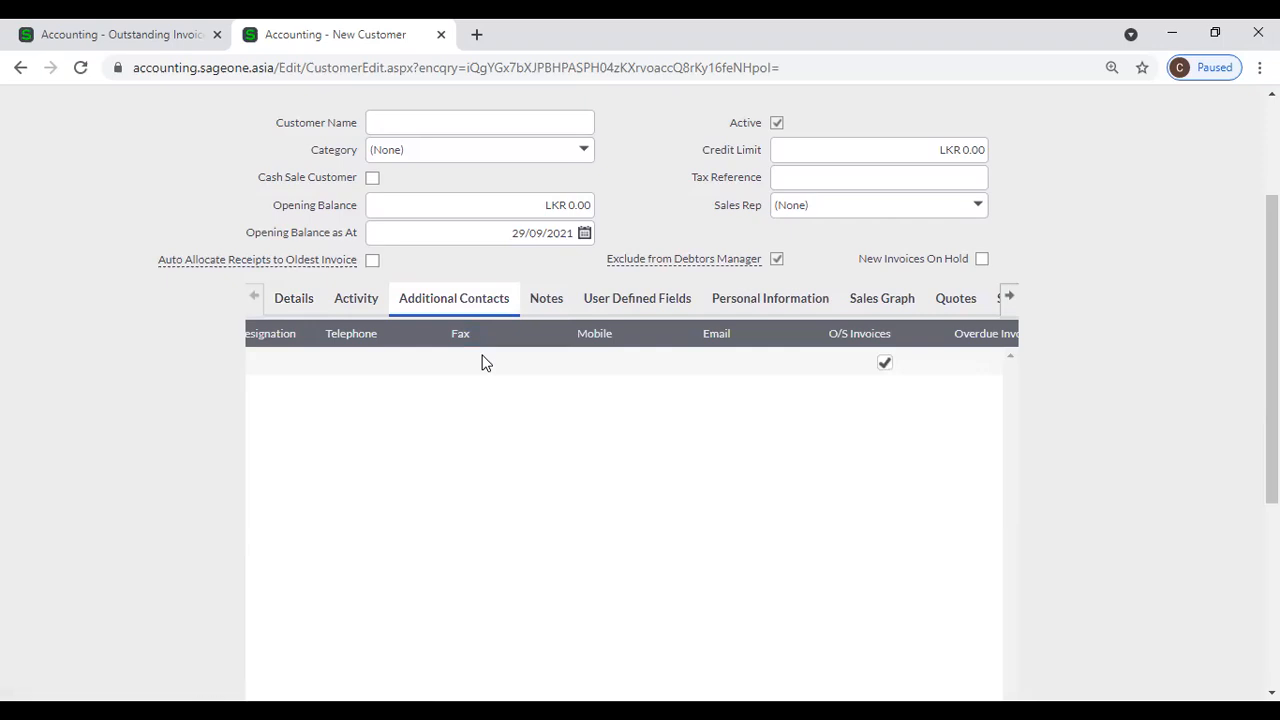
scroll(907, 514, down, 2)
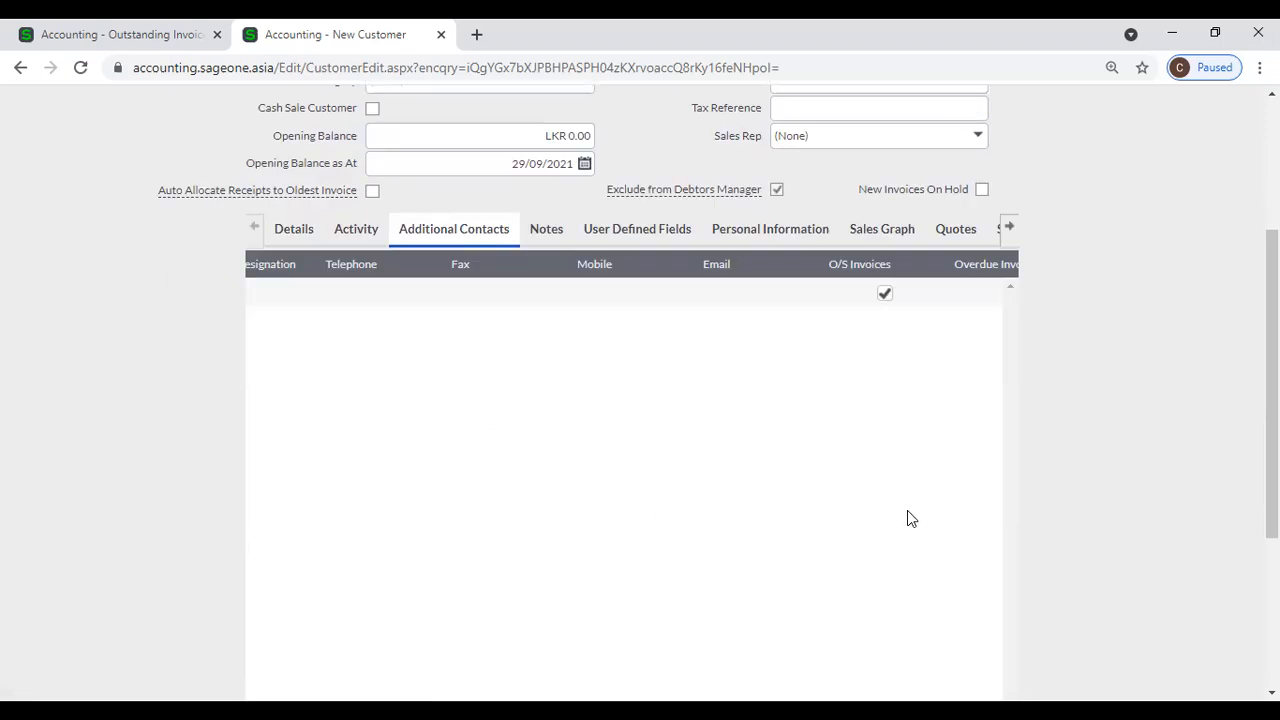
drag(868, 680, 943, 682)
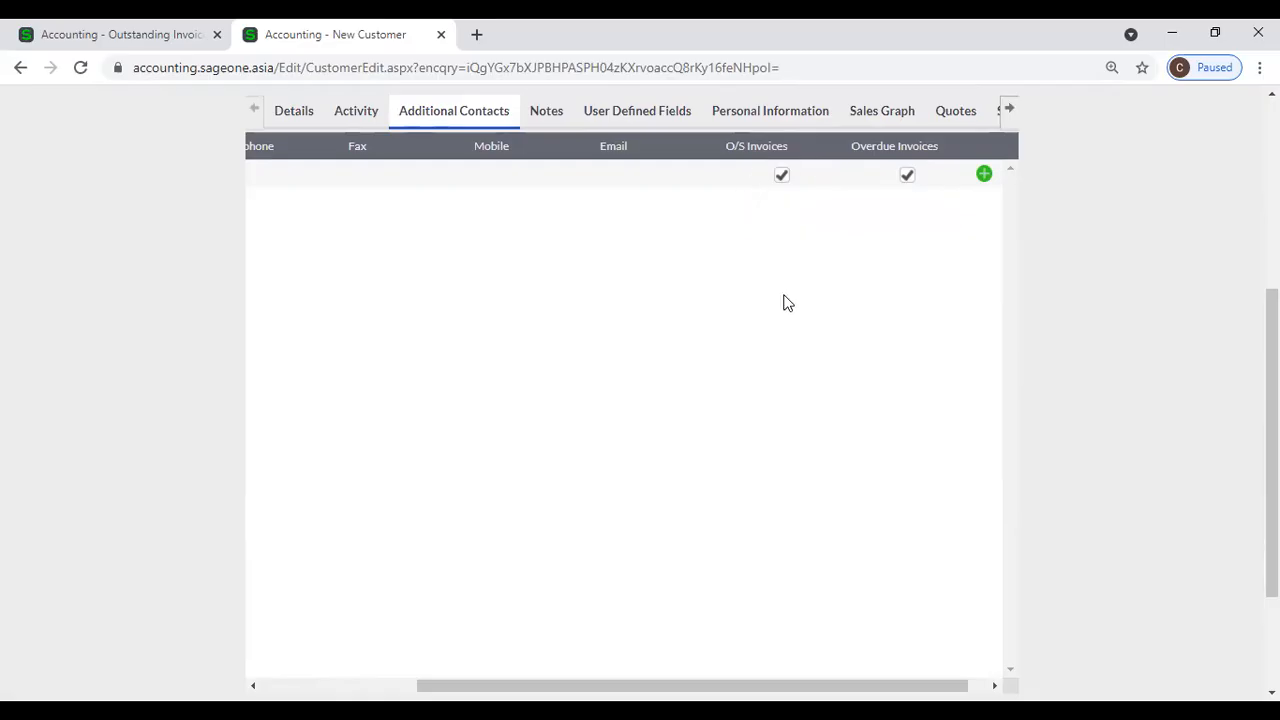
click(984, 174)
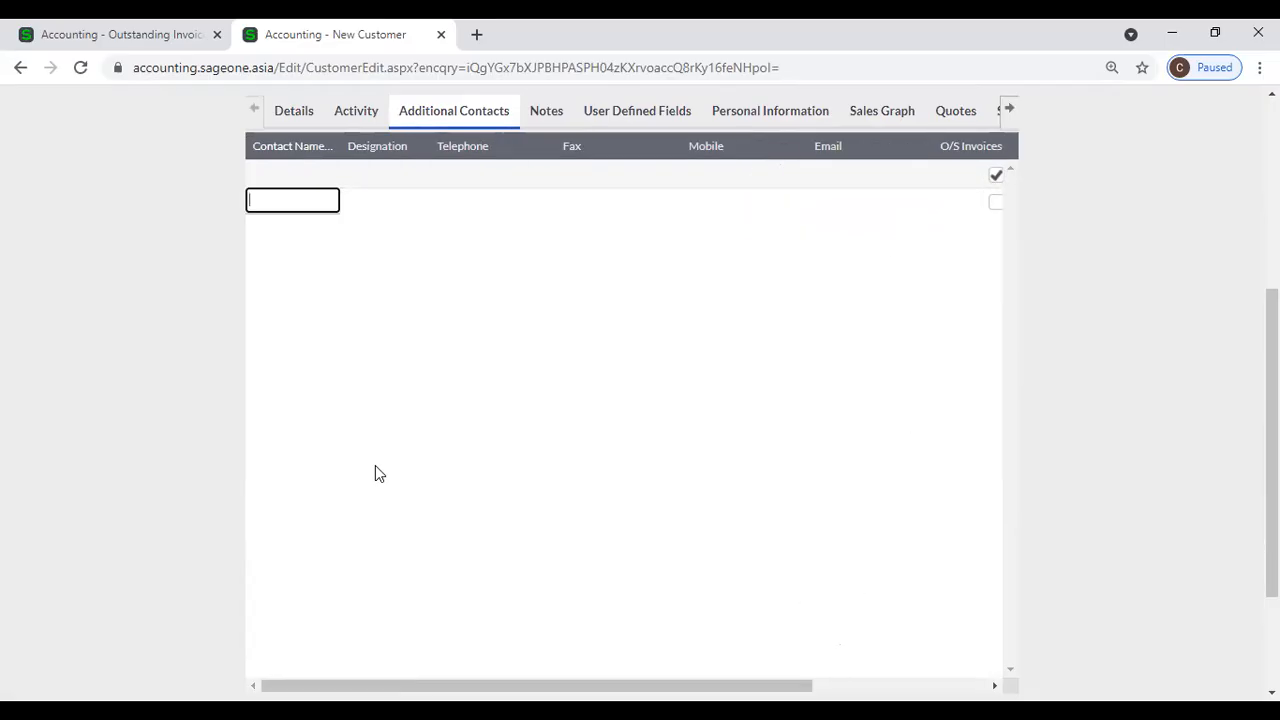
Leave the unsaved customer form for the Outstanding Invoices Workflow and review its interaction timeline.
scroll(375, 470, up, 4)
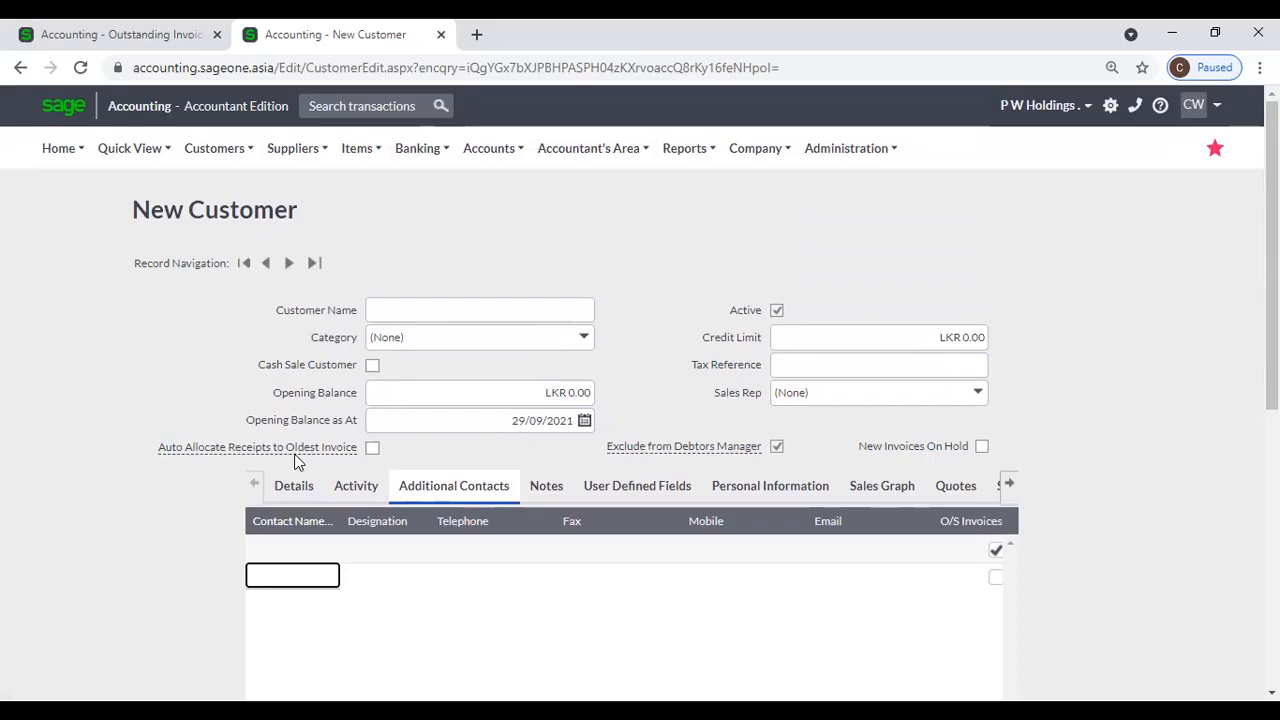
click(207, 148)
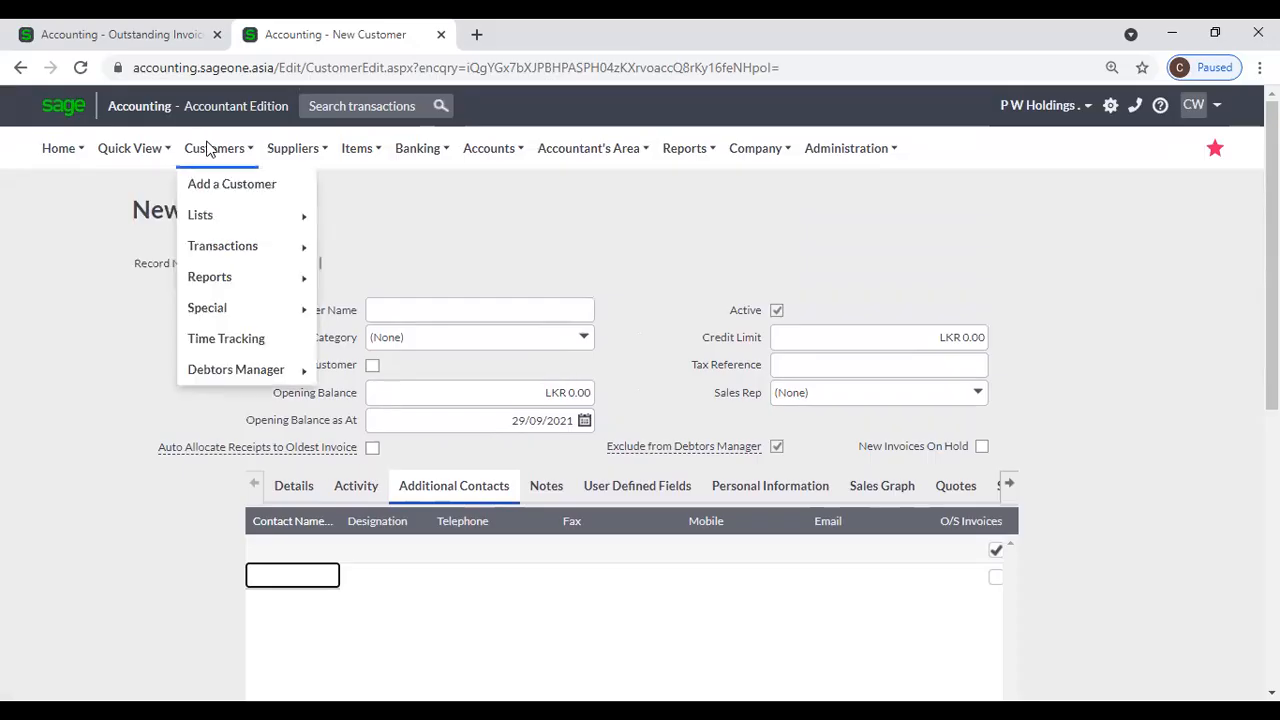
mouse_move(227, 257)
mouse_move(211, 370)
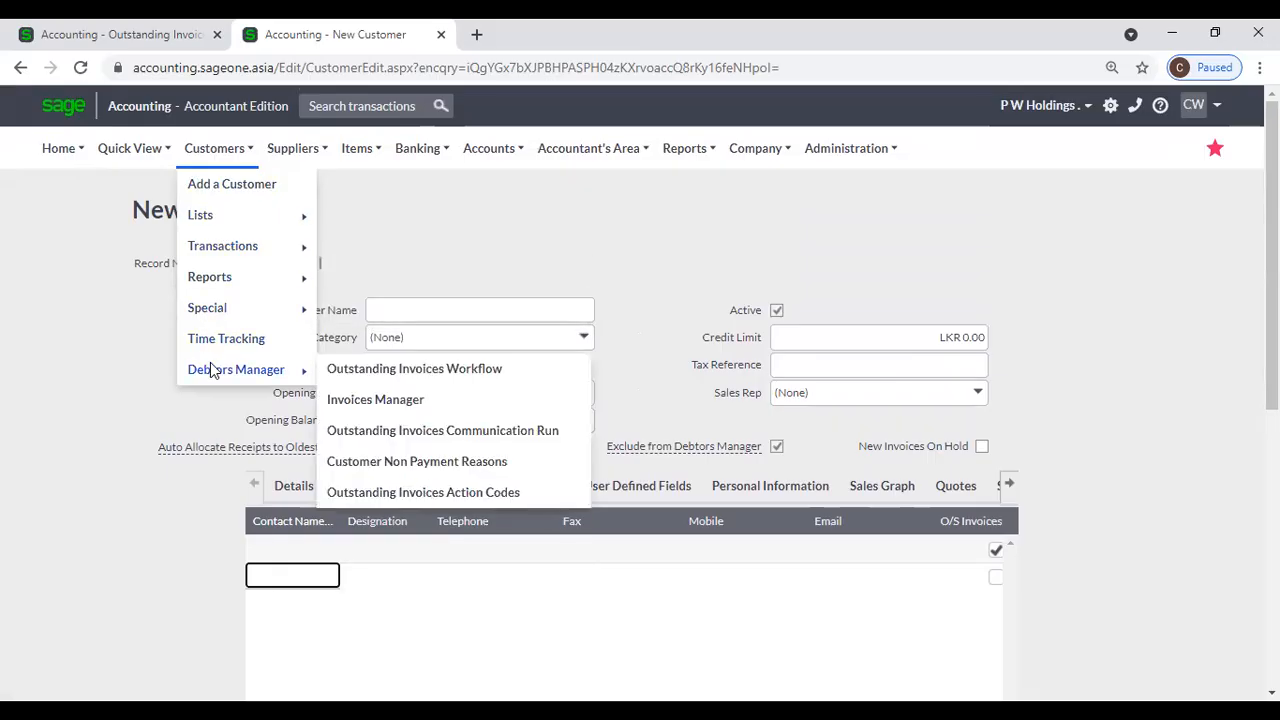
click(369, 372)
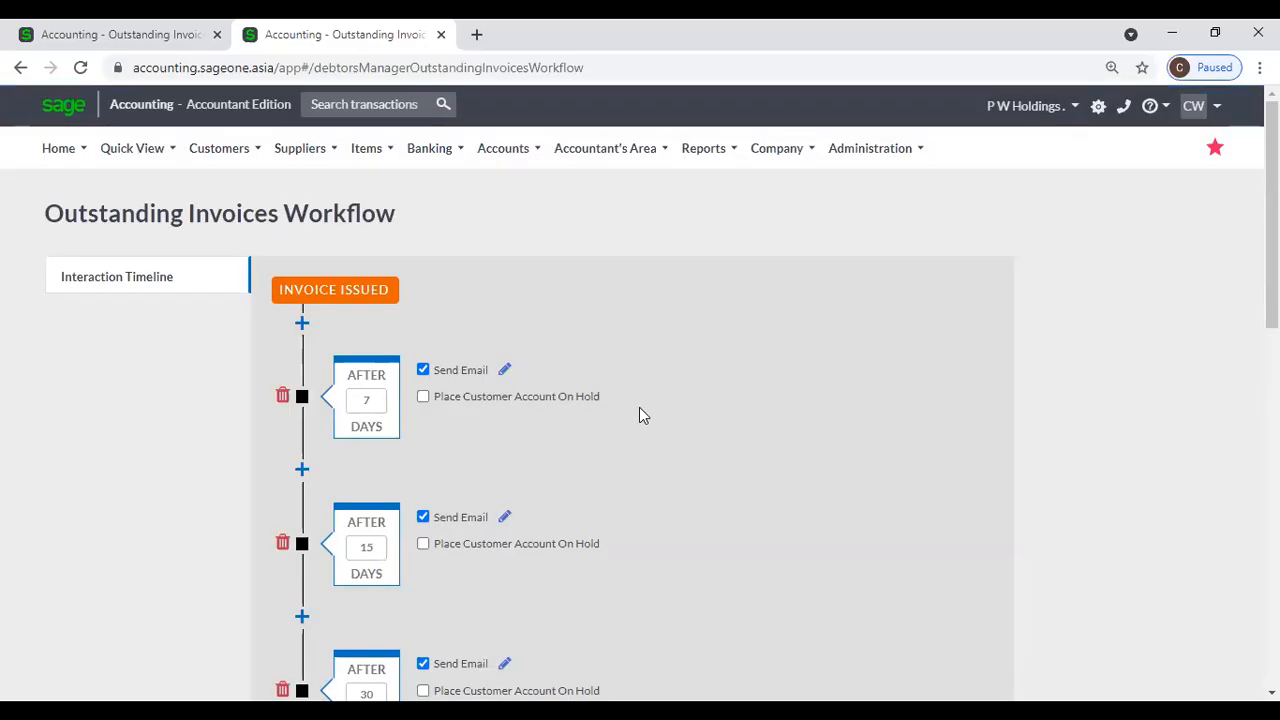
scroll(639, 415, down, 3)
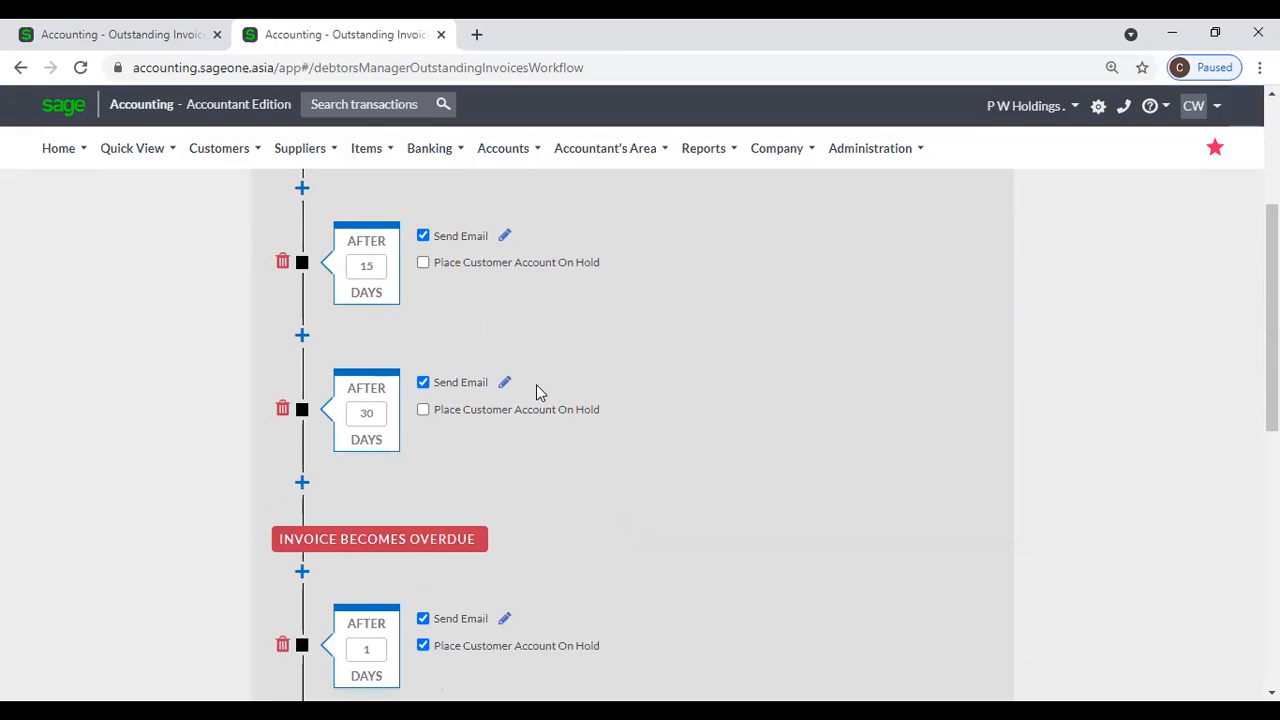
scroll(486, 382, up, 3)
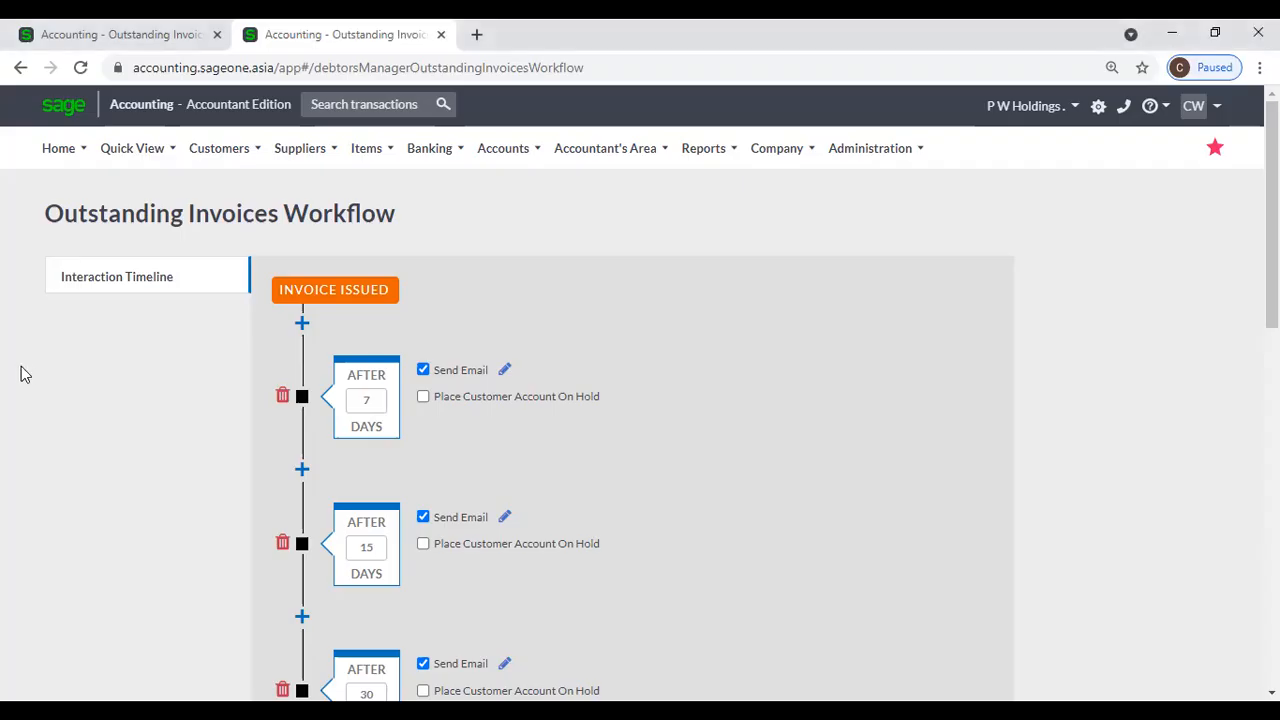
Open the Debtors Manager's Invoices Manager.
click(226, 152)
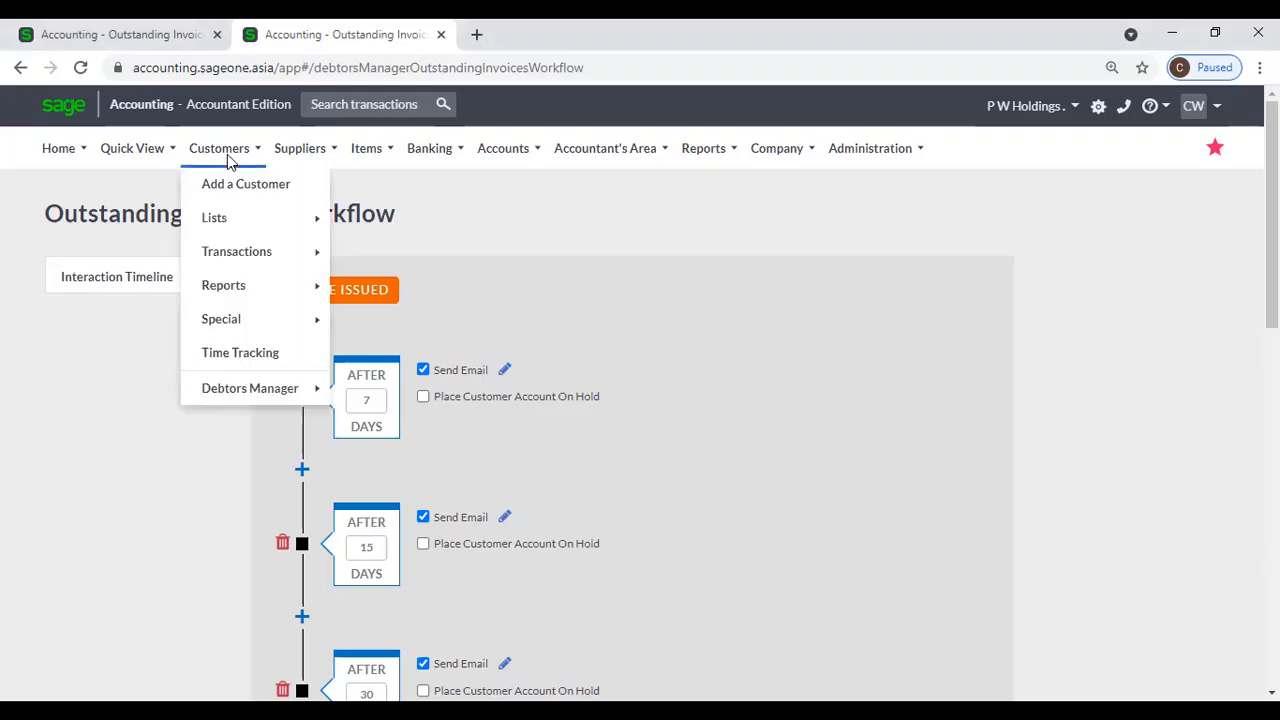
mouse_move(244, 396)
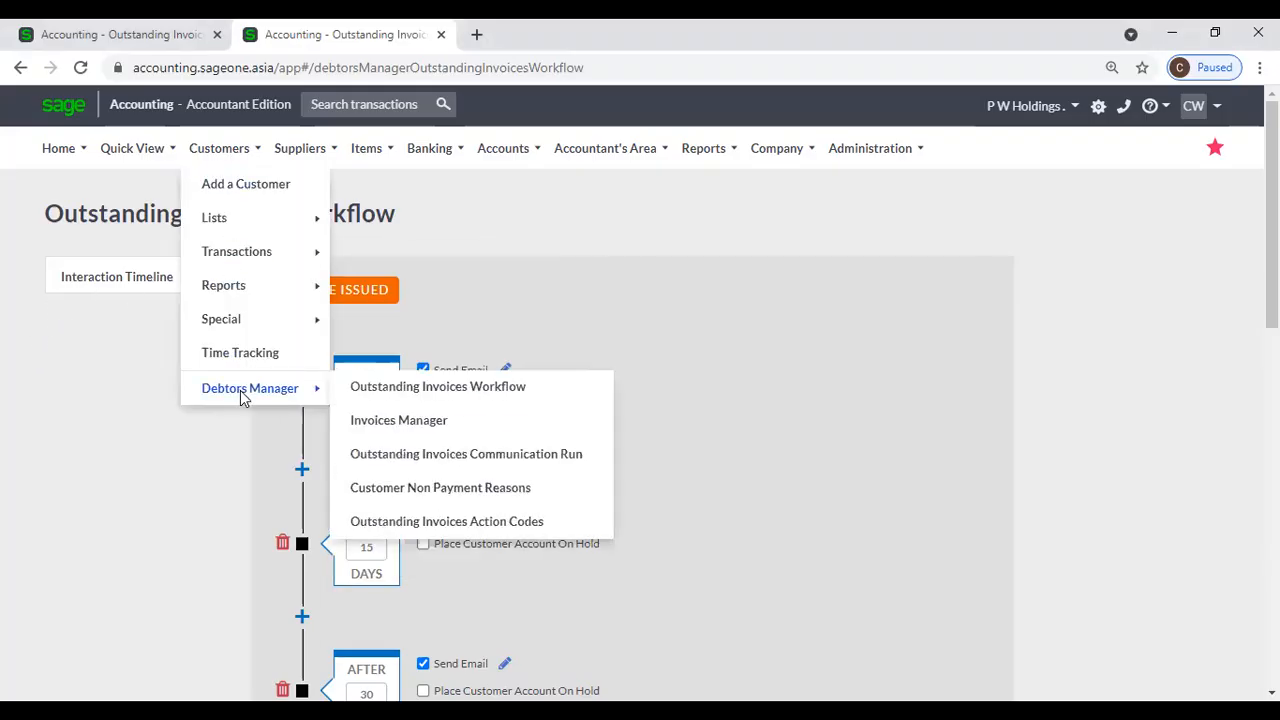
click(461, 421)
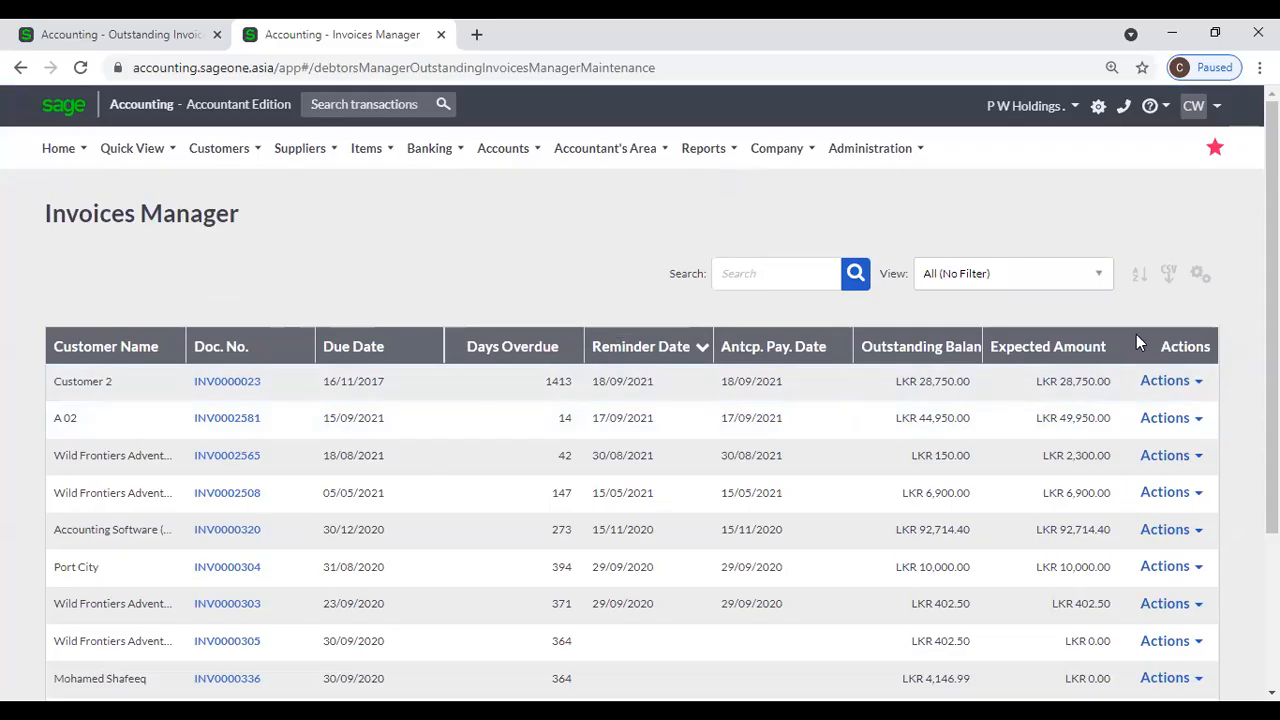
Examine which columns can be shown in the Invoices Manager grid, and leave the grid customisation without saving.
click(1200, 276)
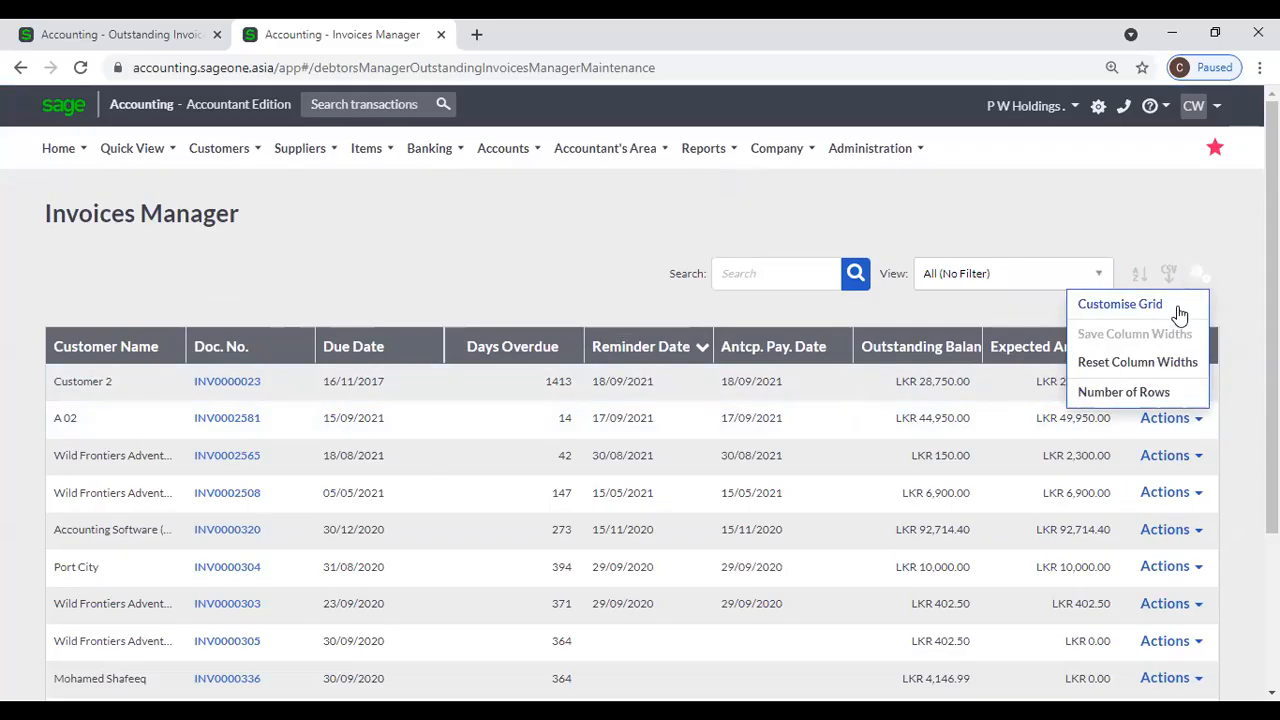
click(1120, 304)
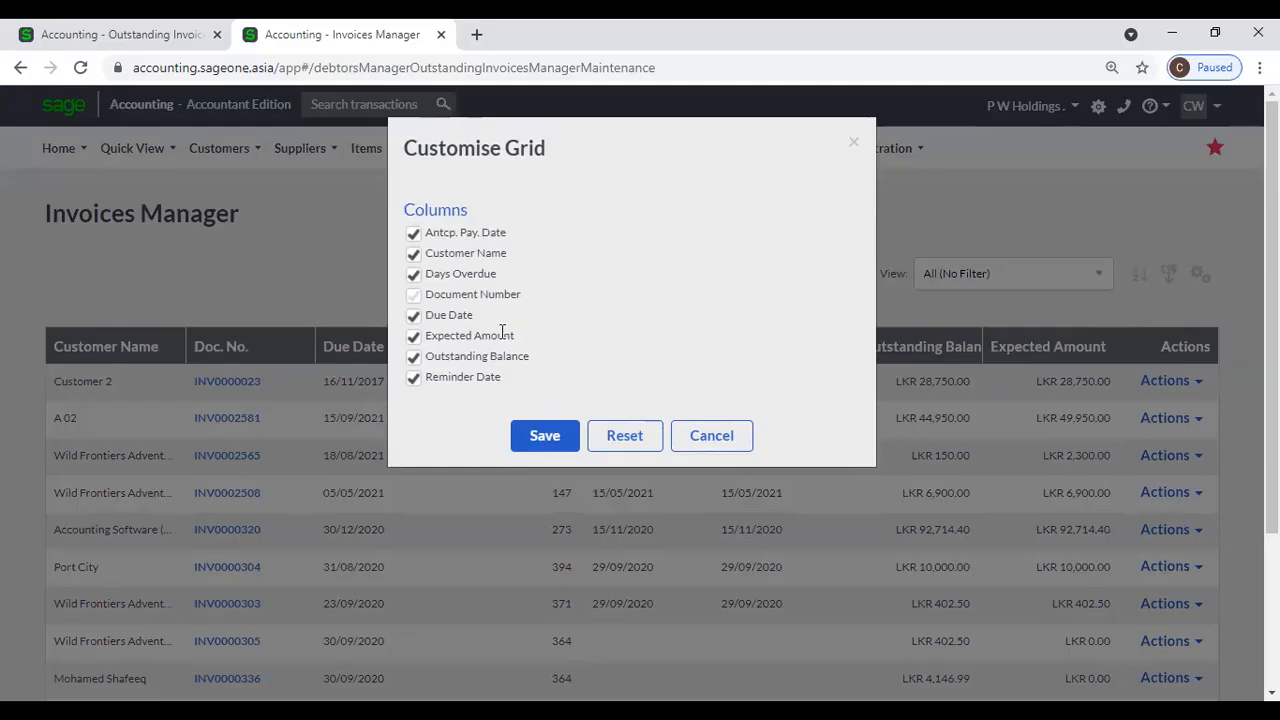
click(709, 434)
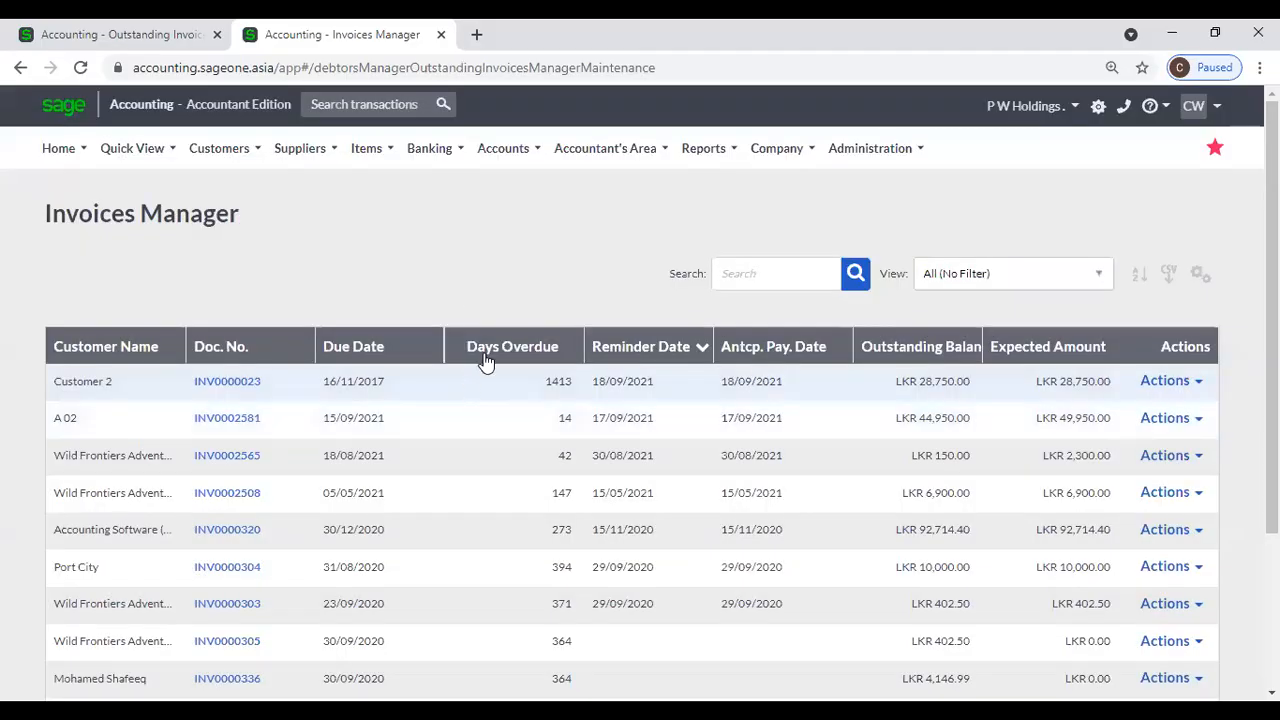
Sort the invoices by days overdue in descending order and place the cursor in the invoice search field.
click(493, 352)
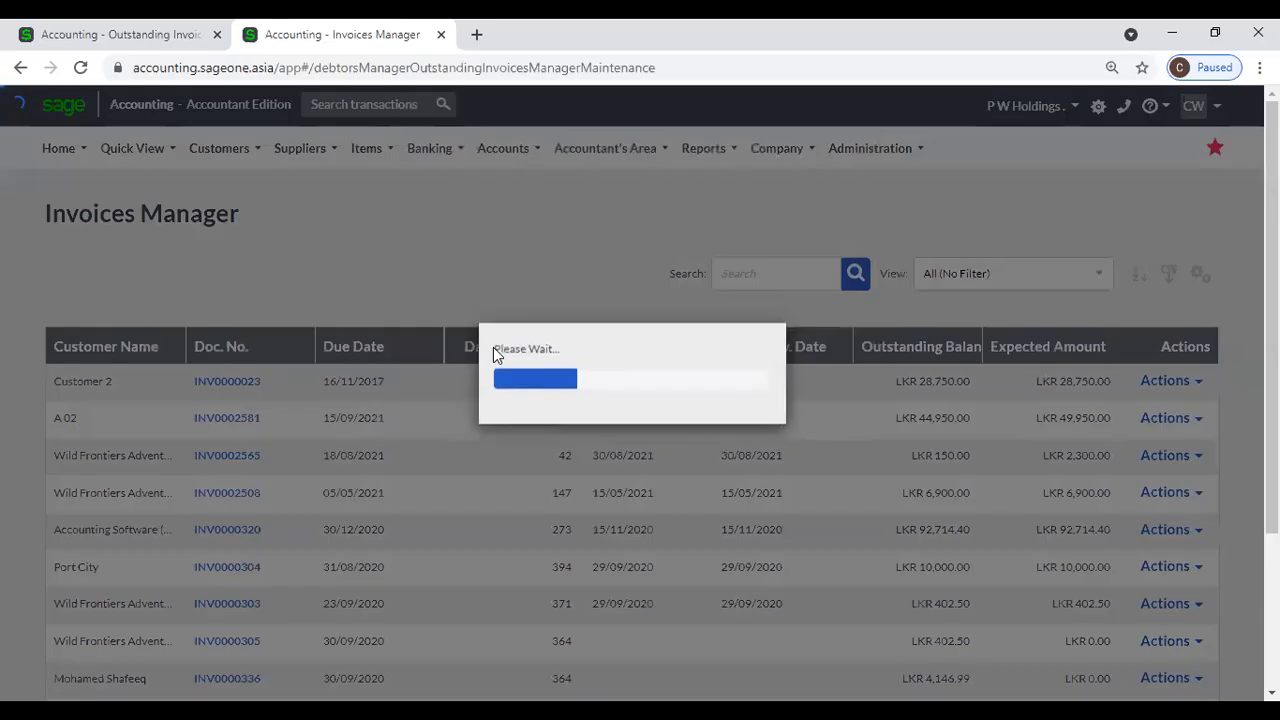
click(493, 352)
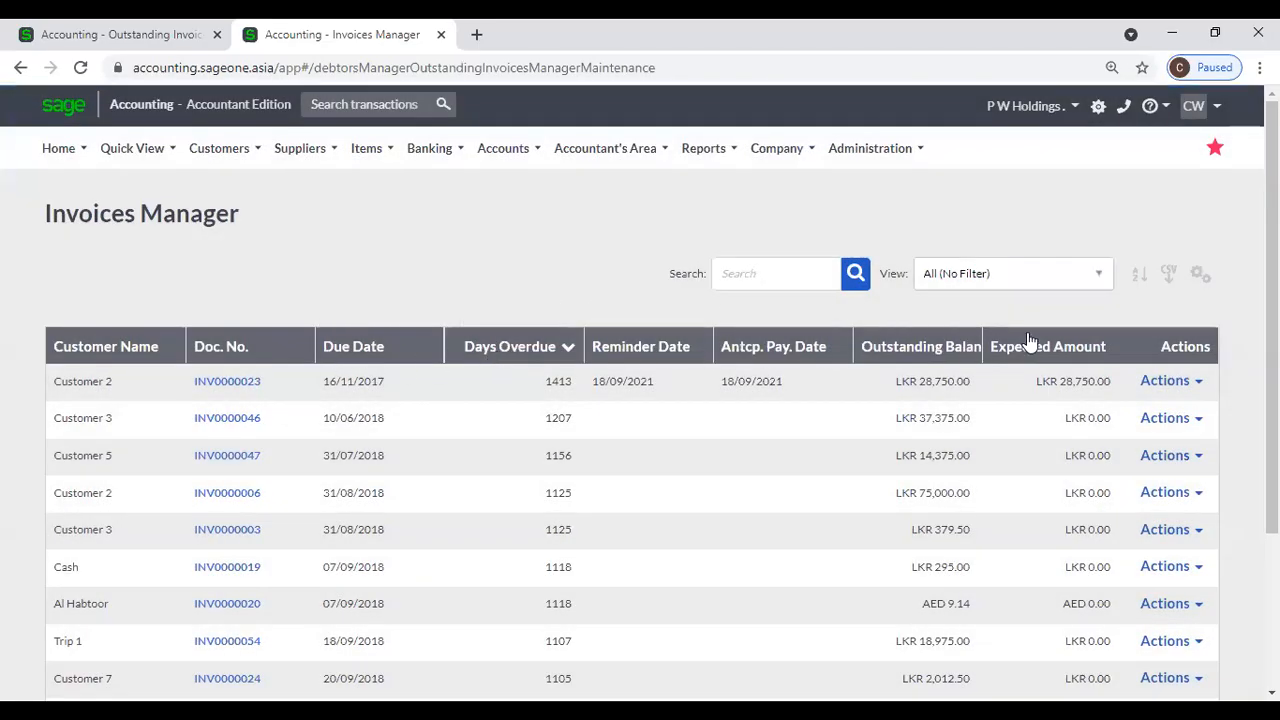
click(802, 281)
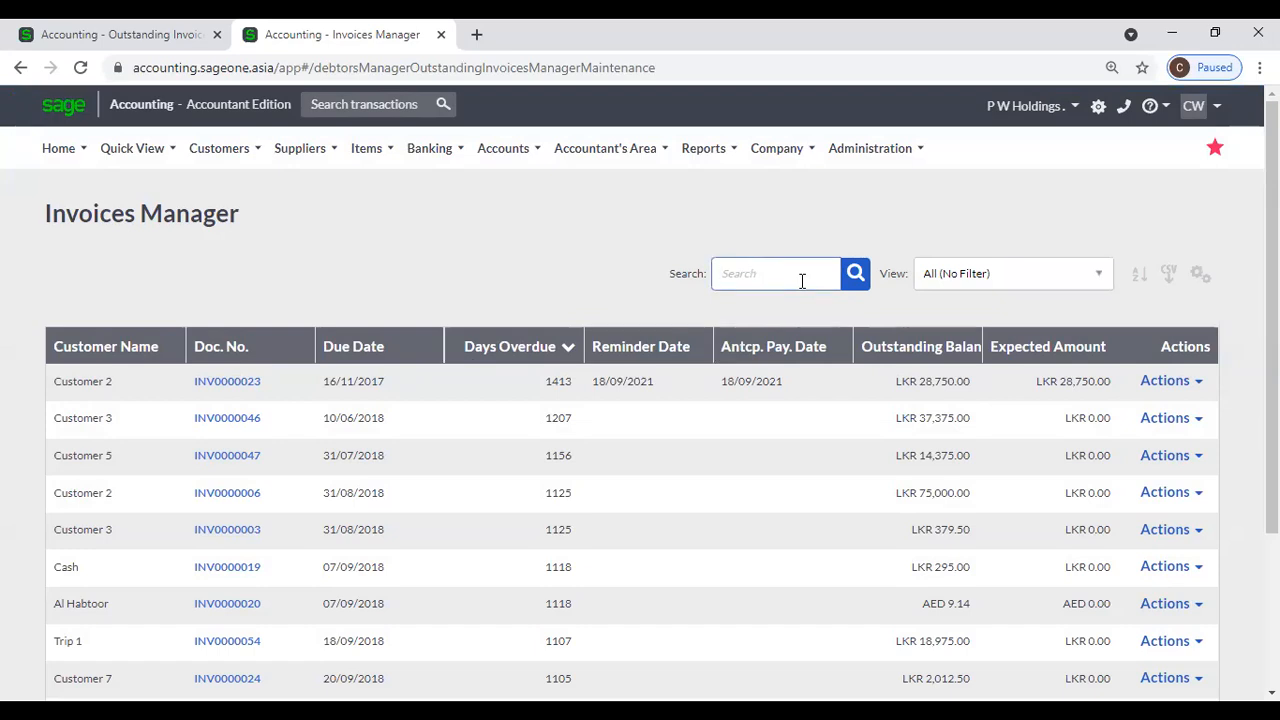
Check the available view filters, and sort the invoices by Antcp. Pay. Date from oldest to newest with Days Overdue as the second level.
click(969, 276)
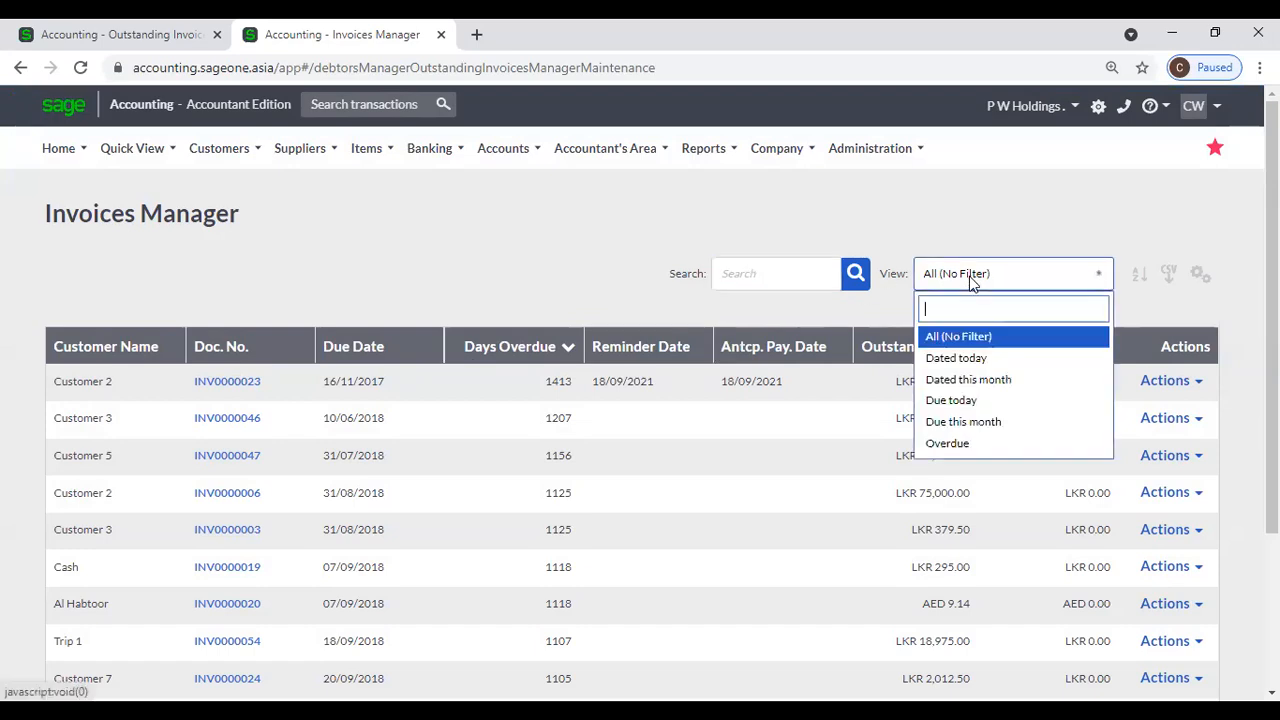
click(1078, 234)
click(1136, 277)
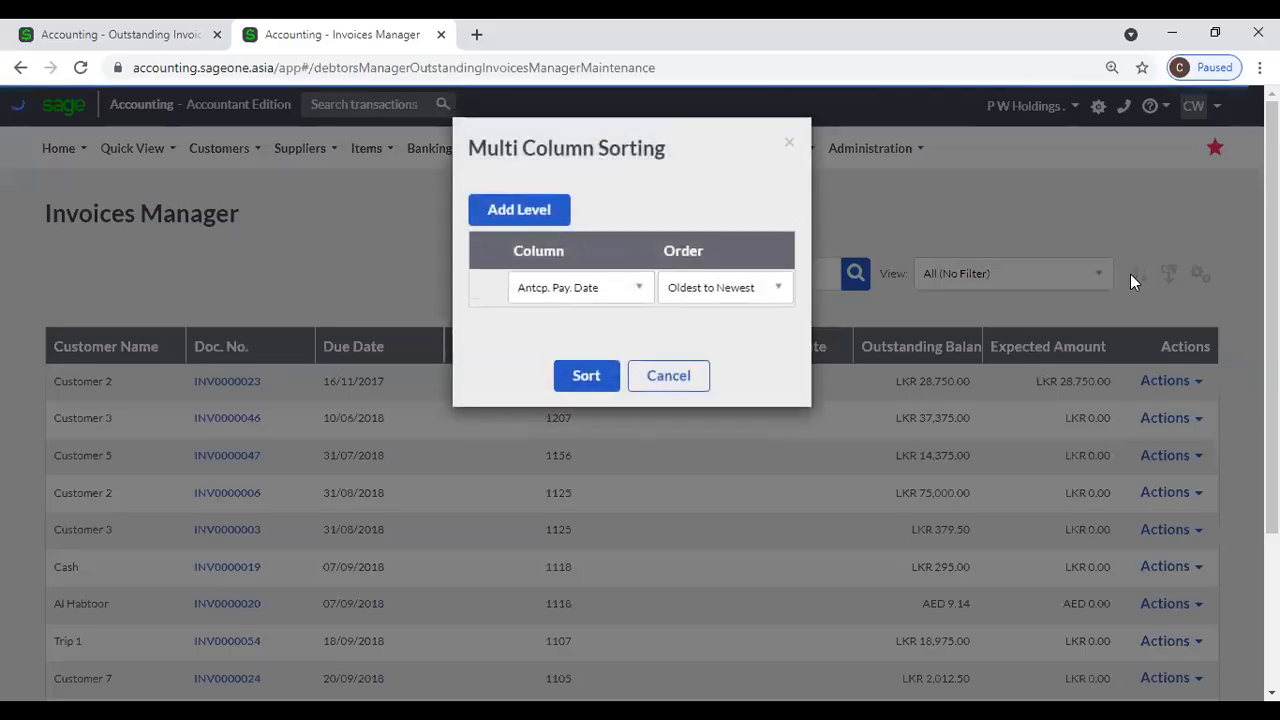
click(528, 216)
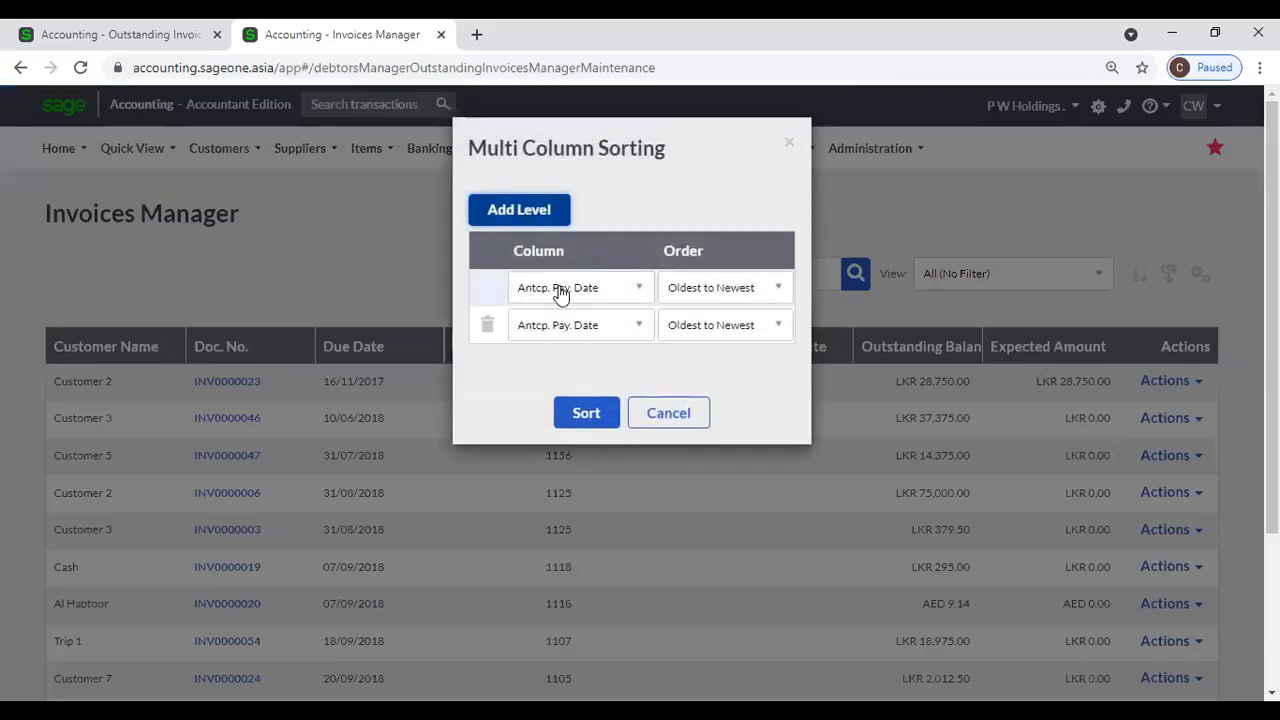
click(632, 325)
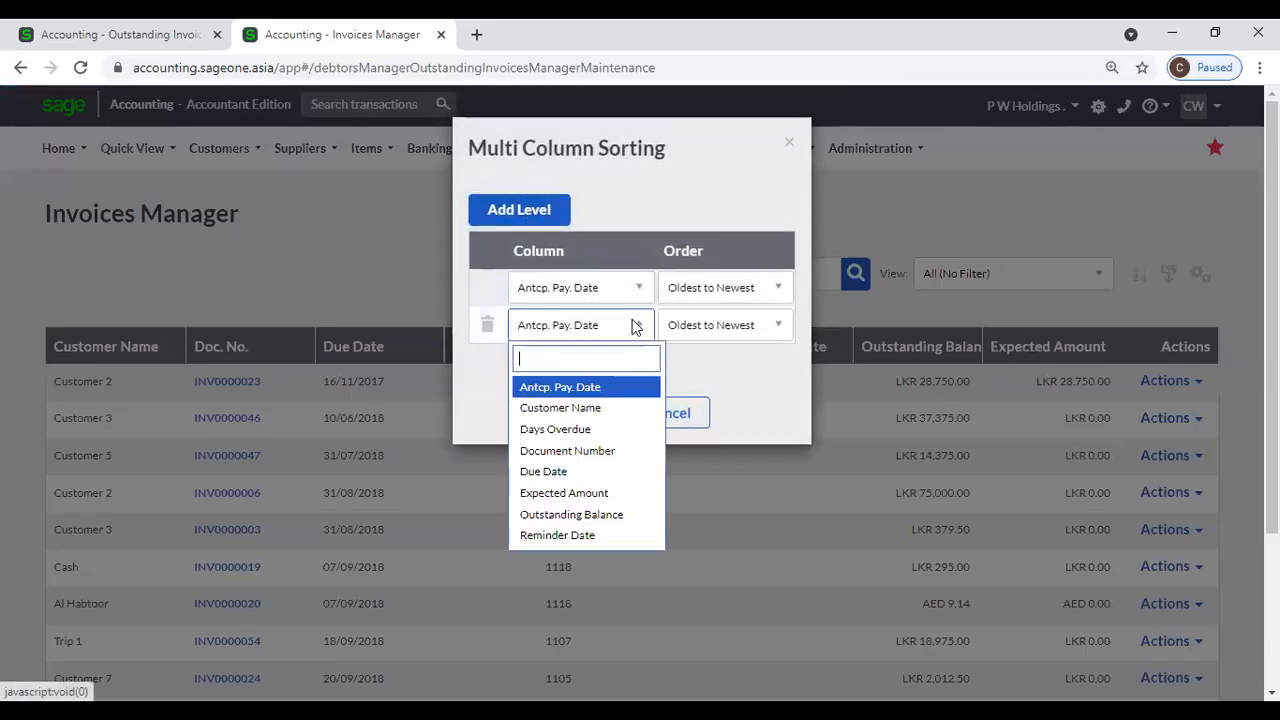
click(564, 433)
click(577, 418)
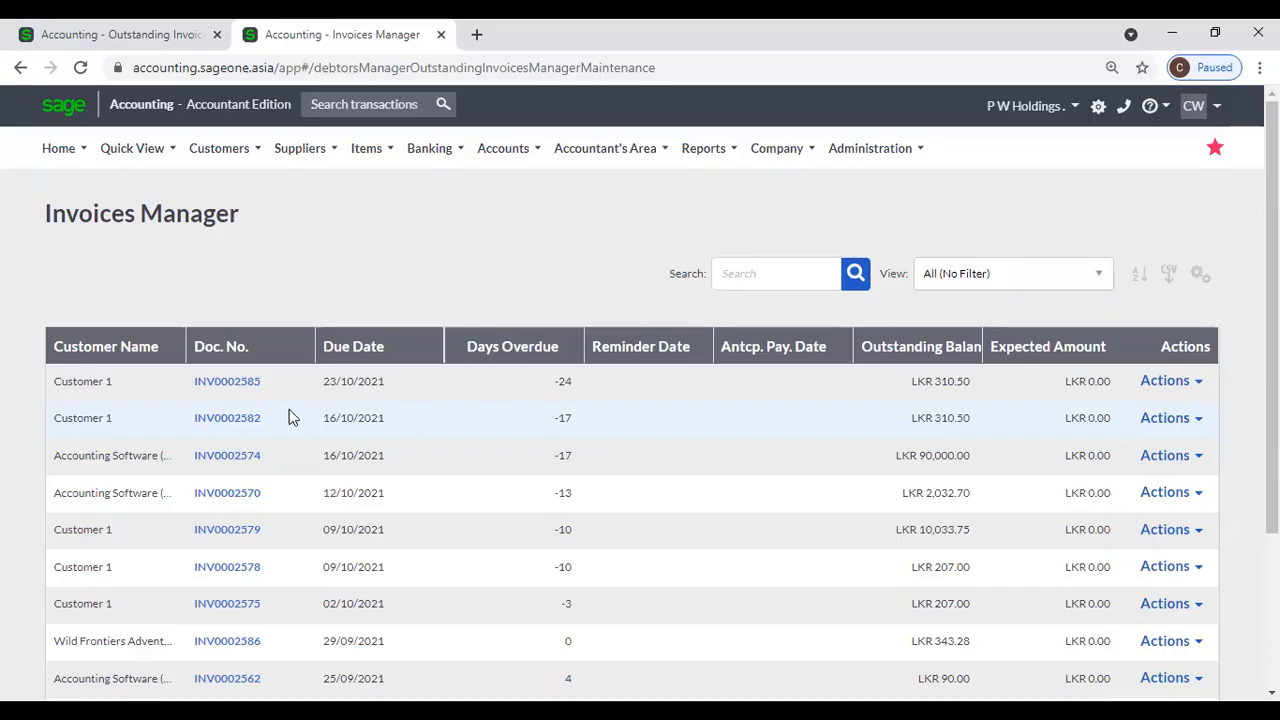
Sort the Invoices Manager grid by document number and open the first listed invoice to review its details.
click(228, 346)
click(224, 387)
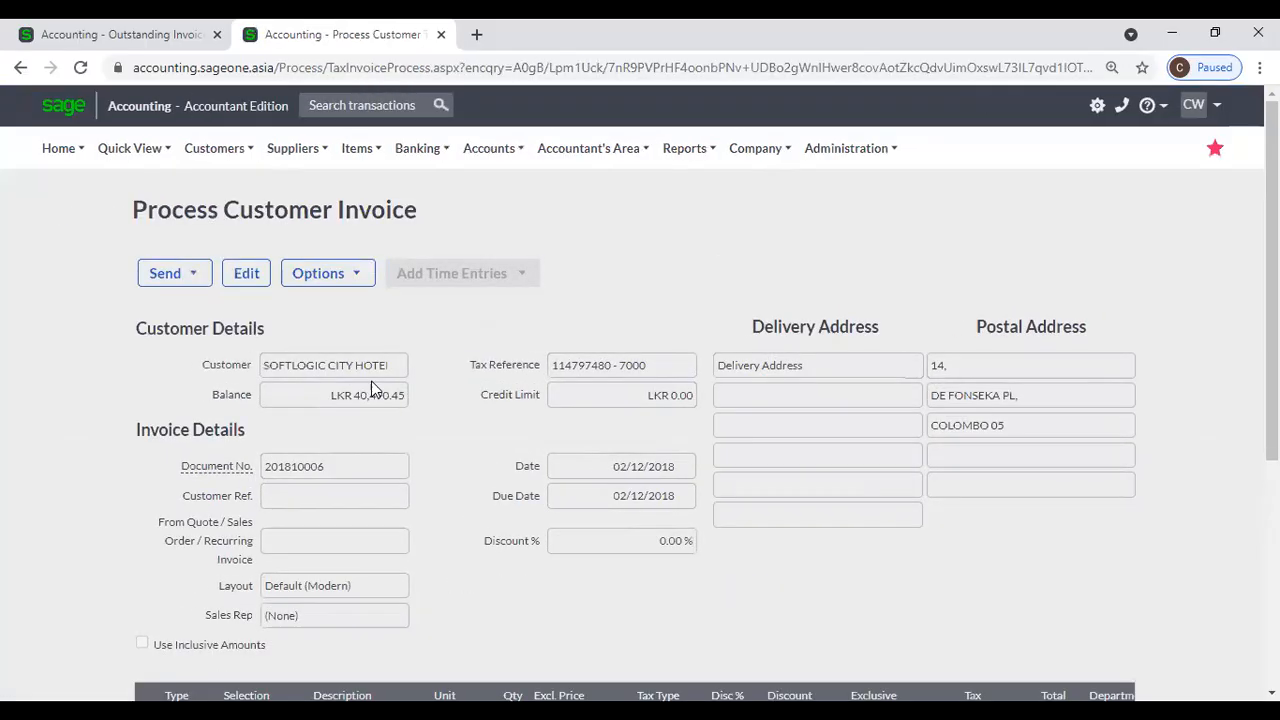
scroll(373, 382, down, 3)
scroll(373, 382, up, 3)
Open the Outstanding Invoices Communication Run and set the date since which workflow actions were reached to 29/09/2021.
mouse_move(214, 153)
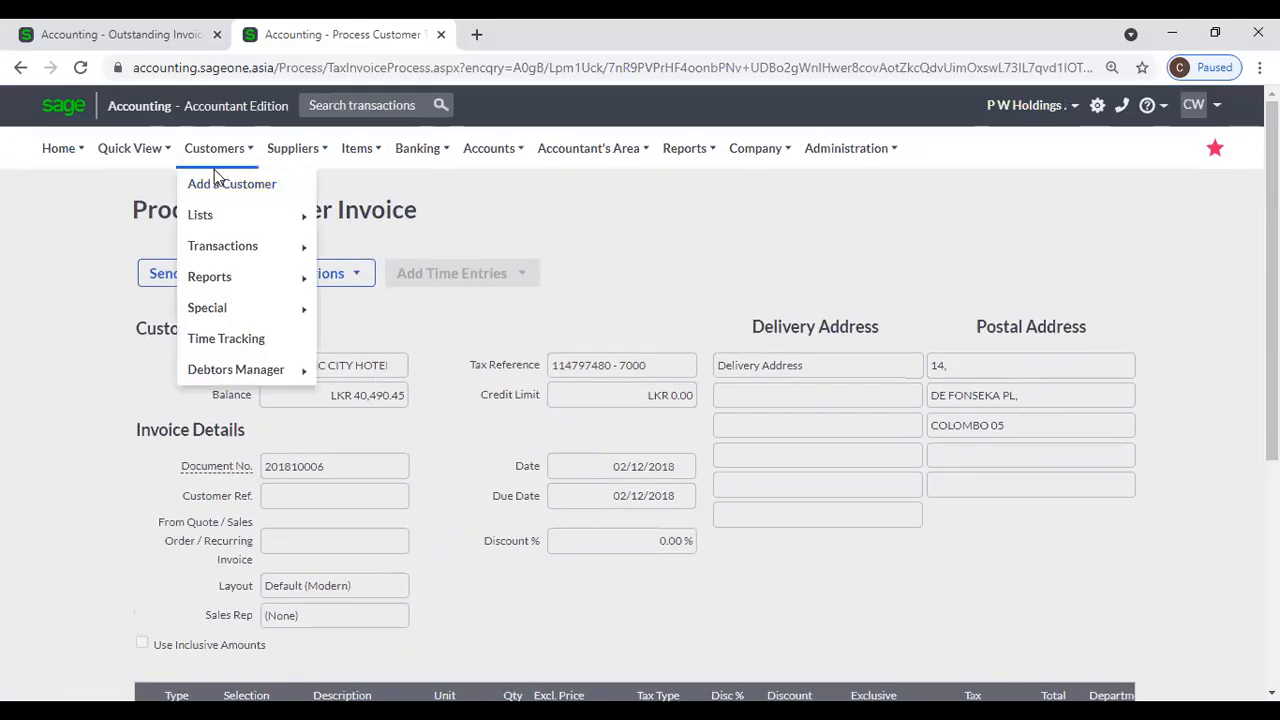
mouse_move(254, 369)
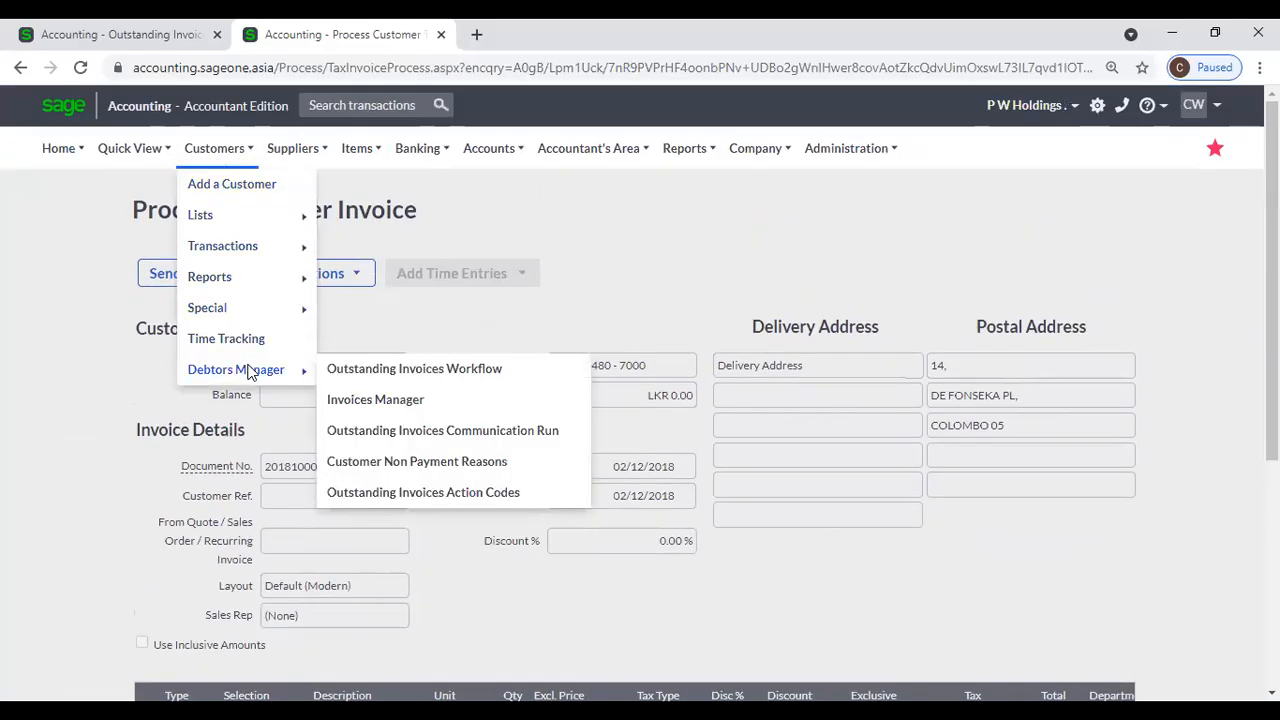
click(422, 432)
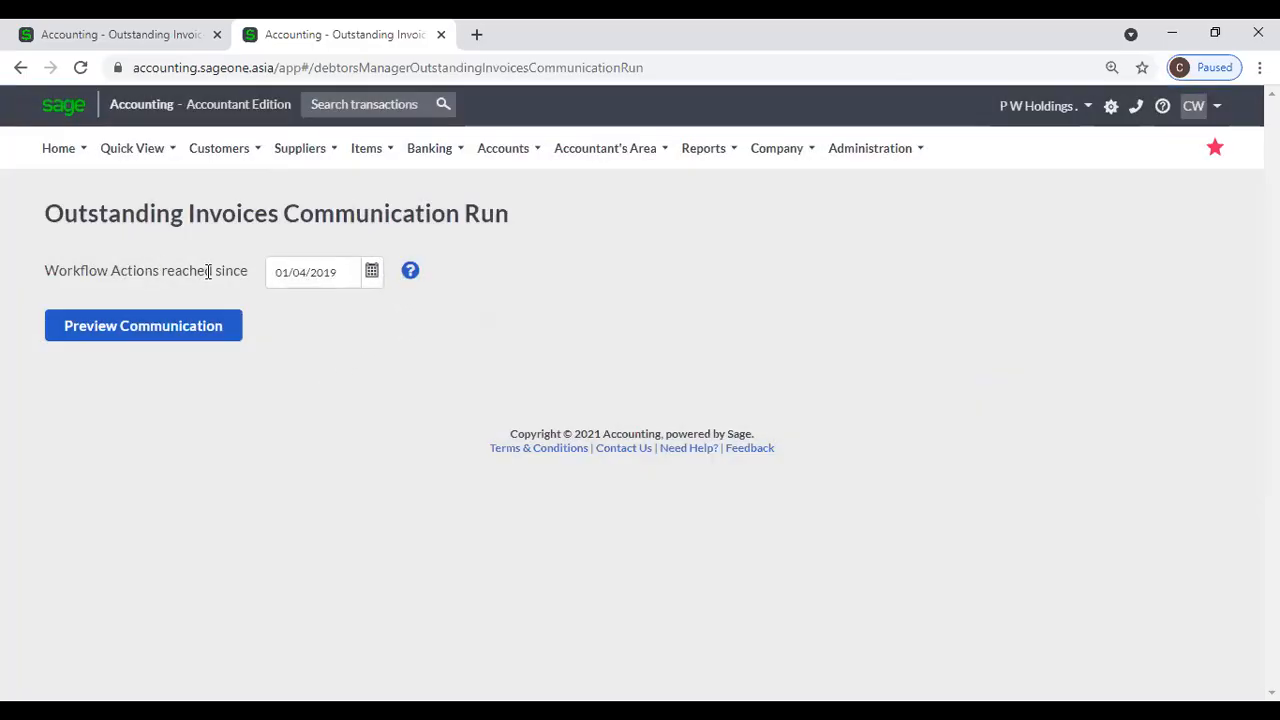
click(371, 273)
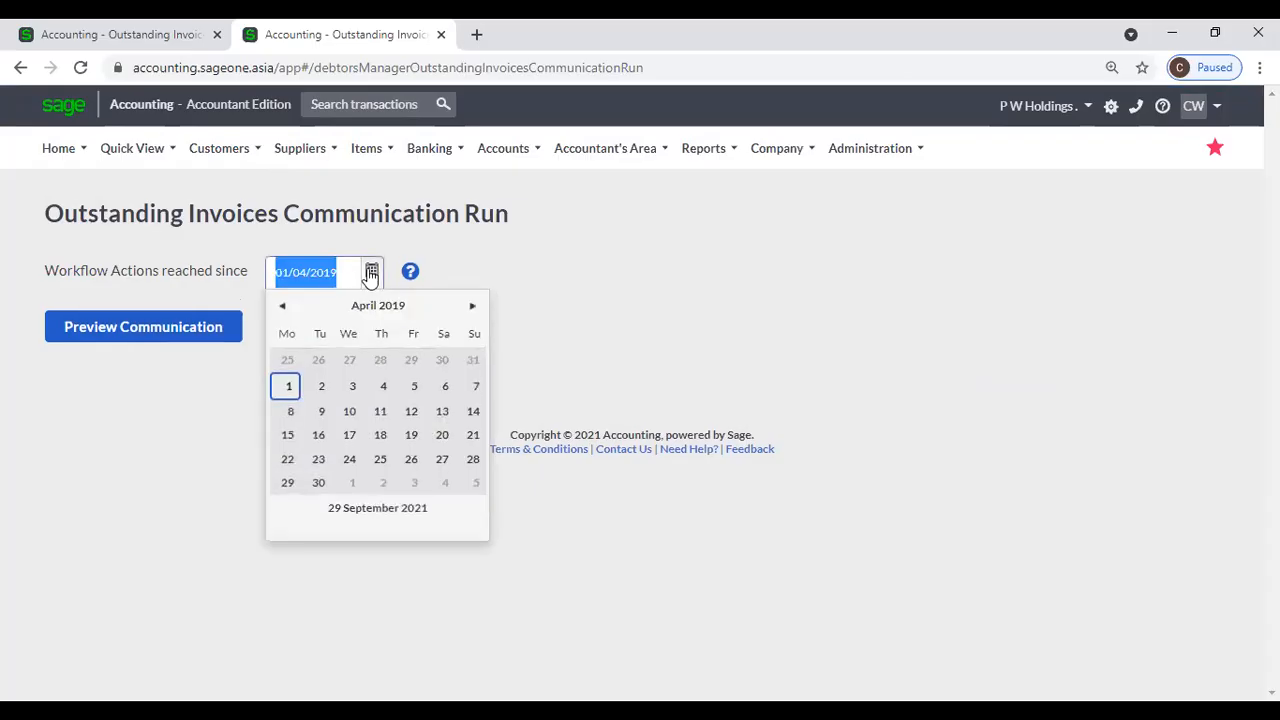
click(366, 510)
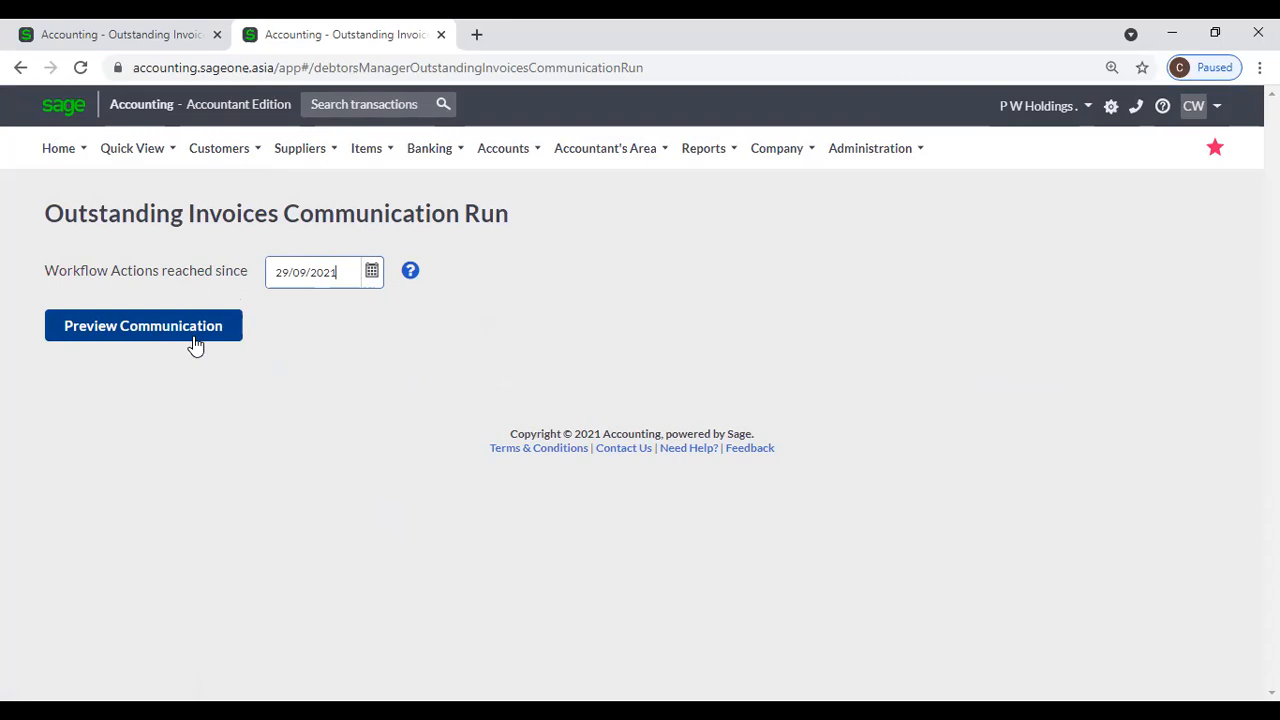
Return to the Debtors Manager's Outstanding Invoices Workflow to view the interaction timeline.
click(217, 148)
mouse_move(243, 390)
click(401, 395)
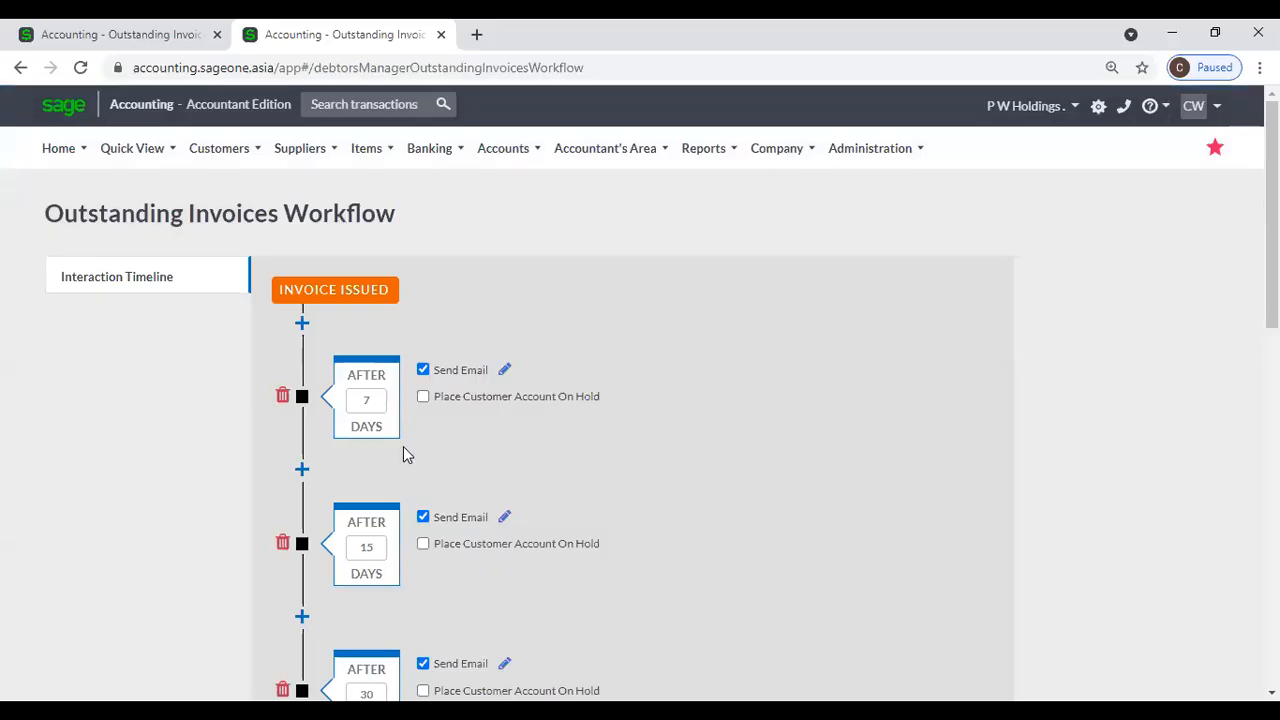
Open the Customer Non Payment Reasons and review the codes and descriptions in the list.
click(226, 152)
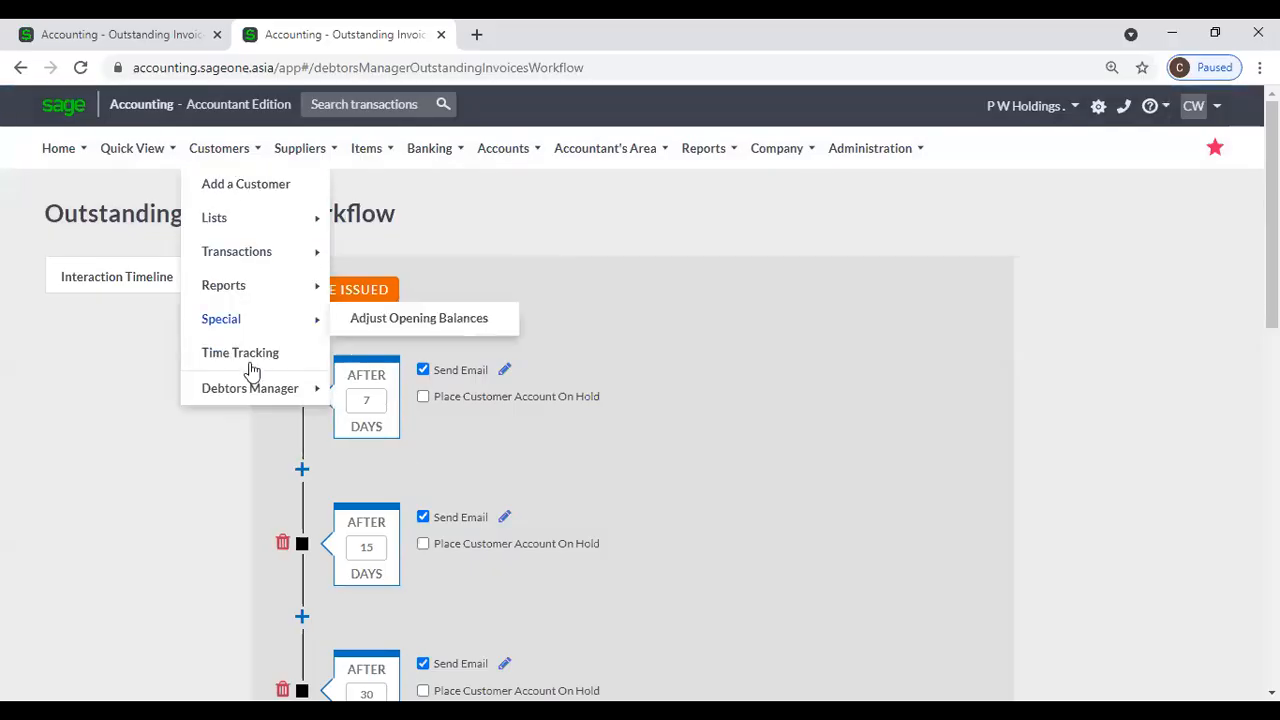
mouse_move(253, 392)
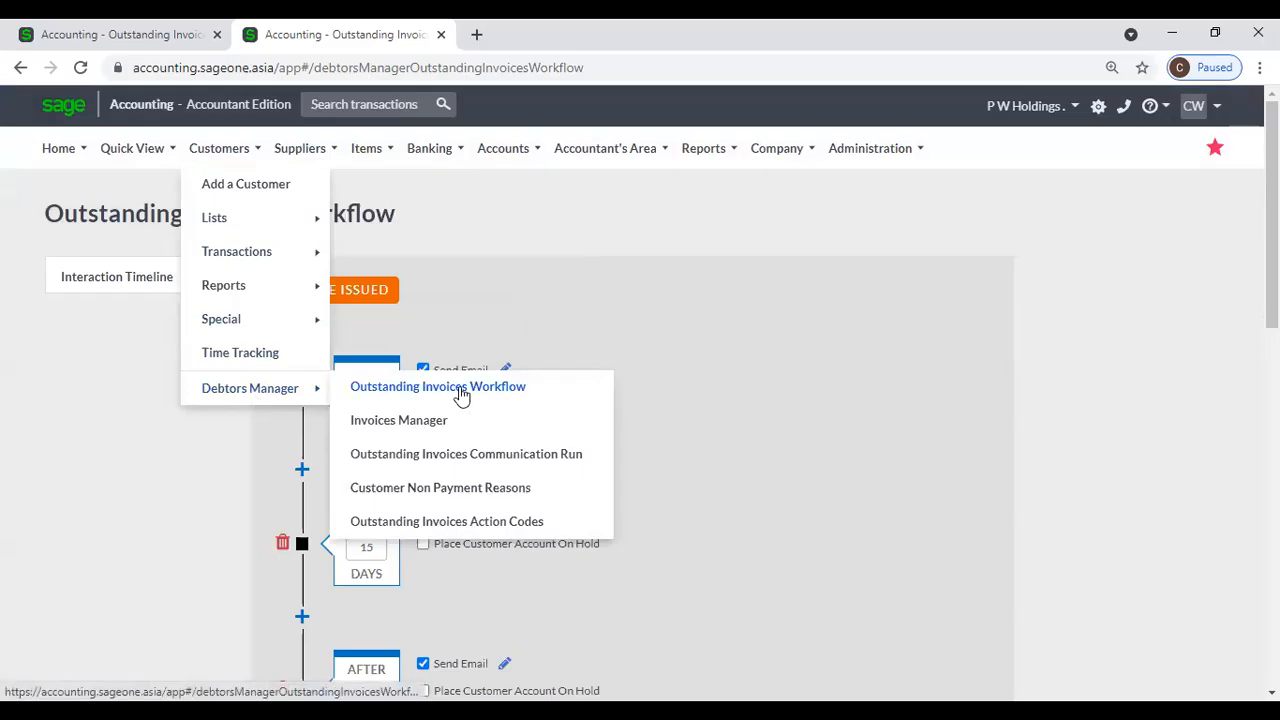
click(464, 494)
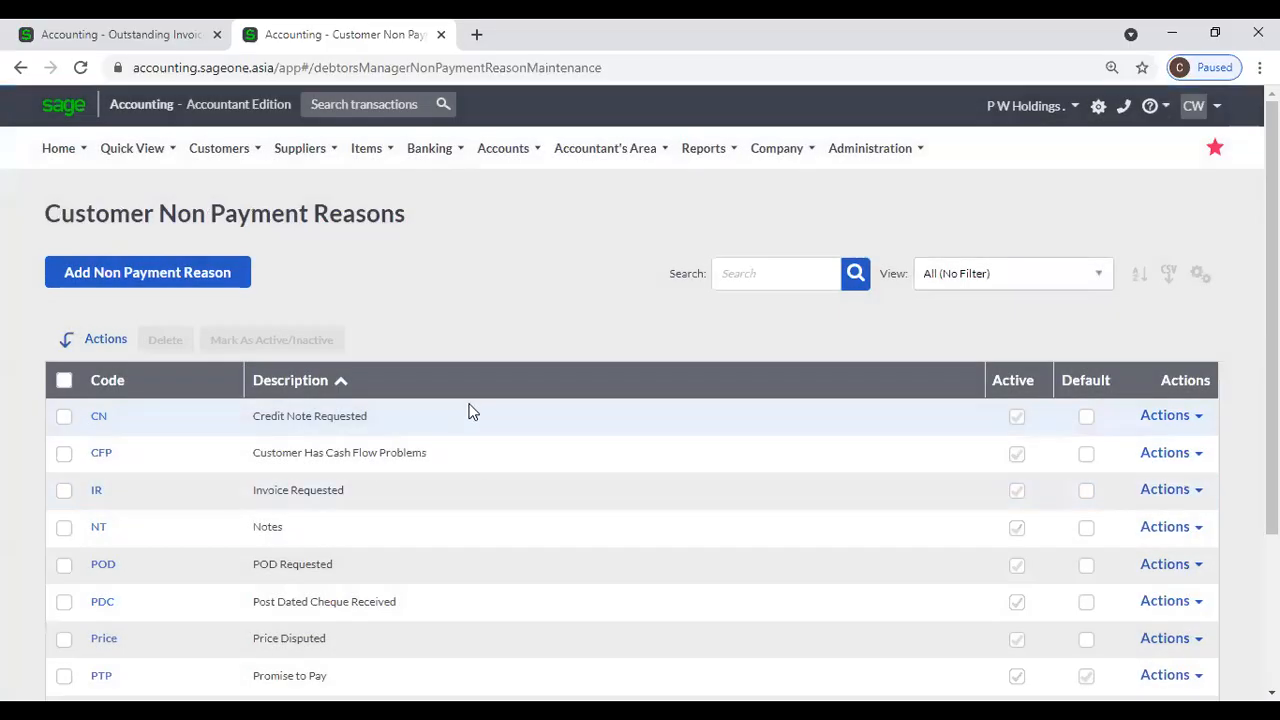
scroll(472, 412, down, 2)
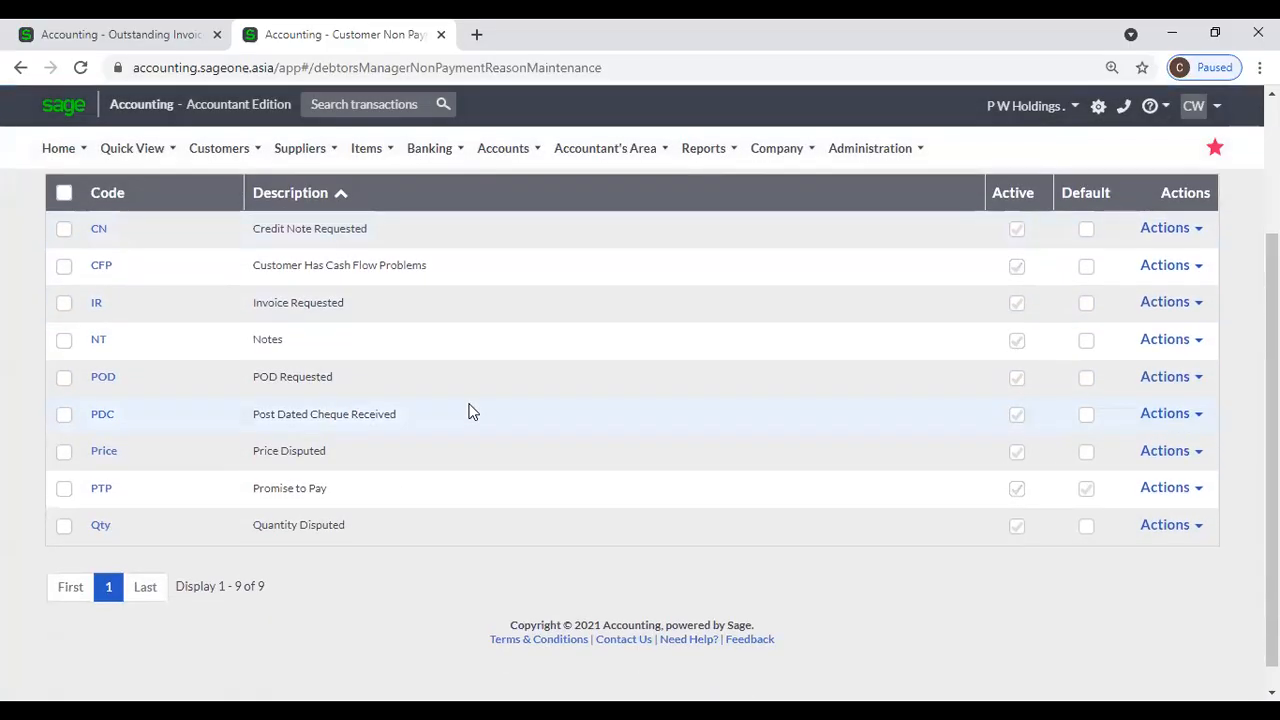
scroll(472, 412, down, 1)
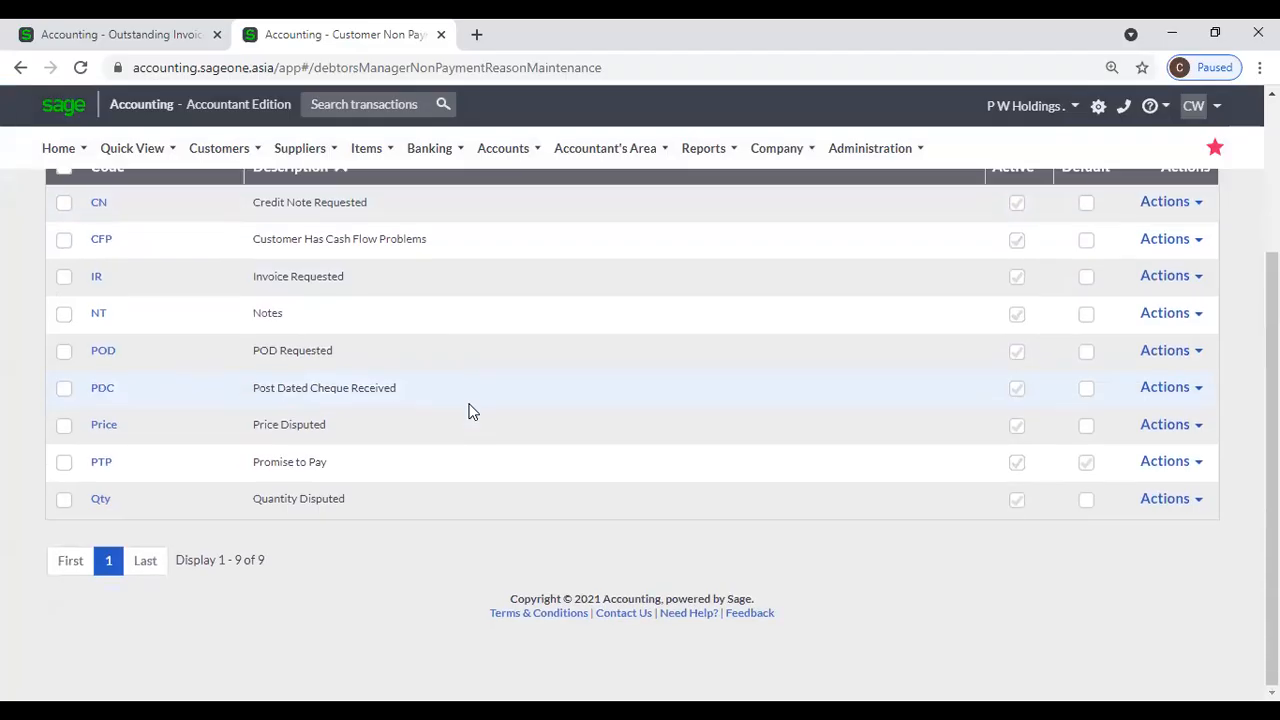
scroll(472, 412, up, 1)
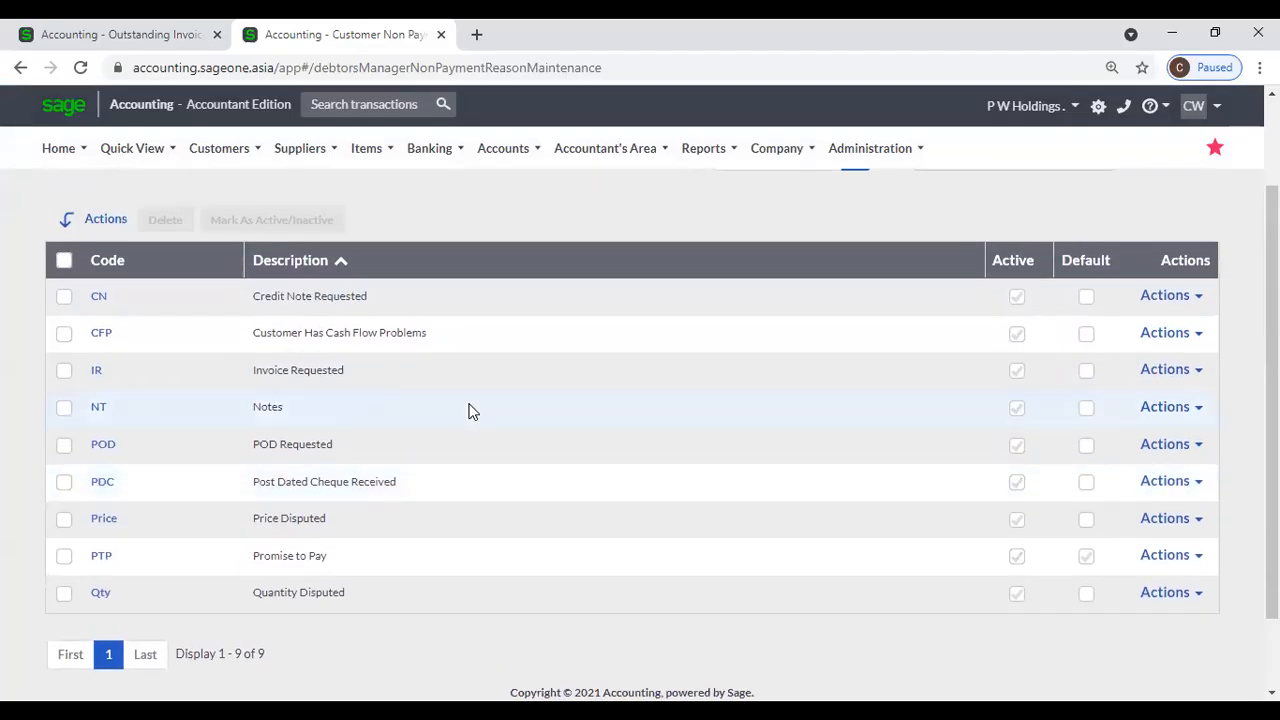
scroll(472, 412, up, 1)
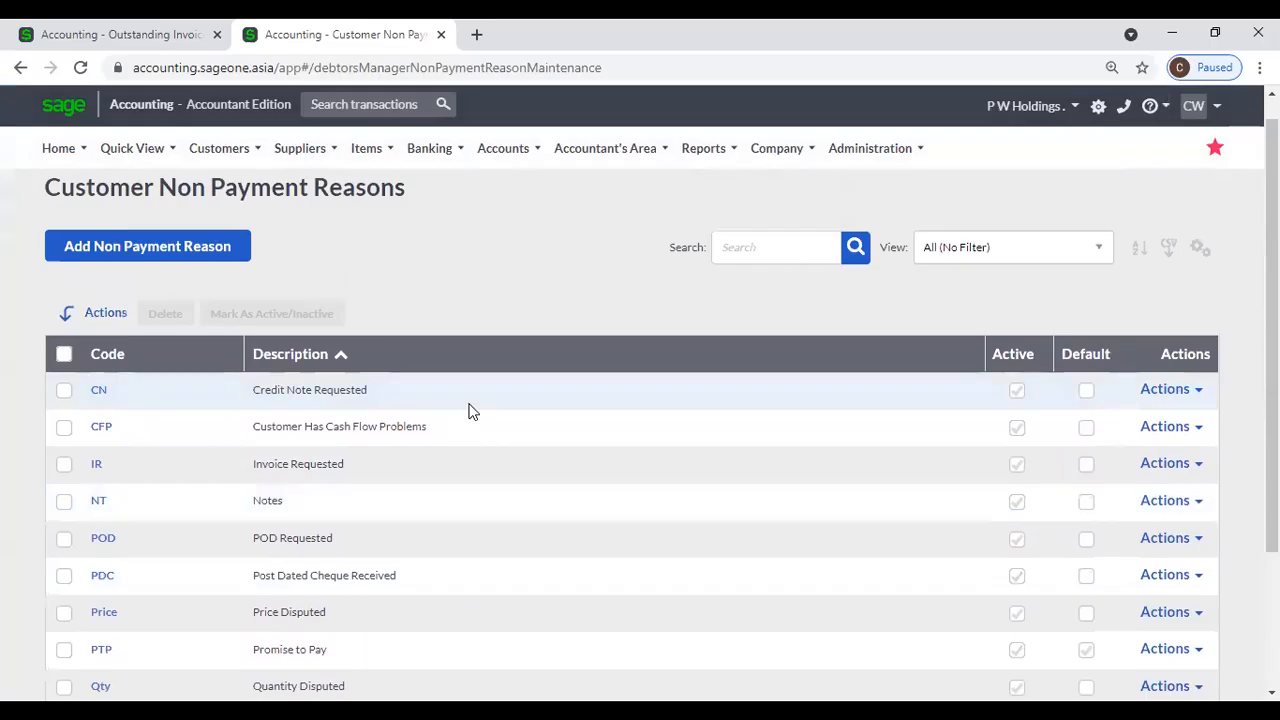
scroll(425, 473, down, 1)
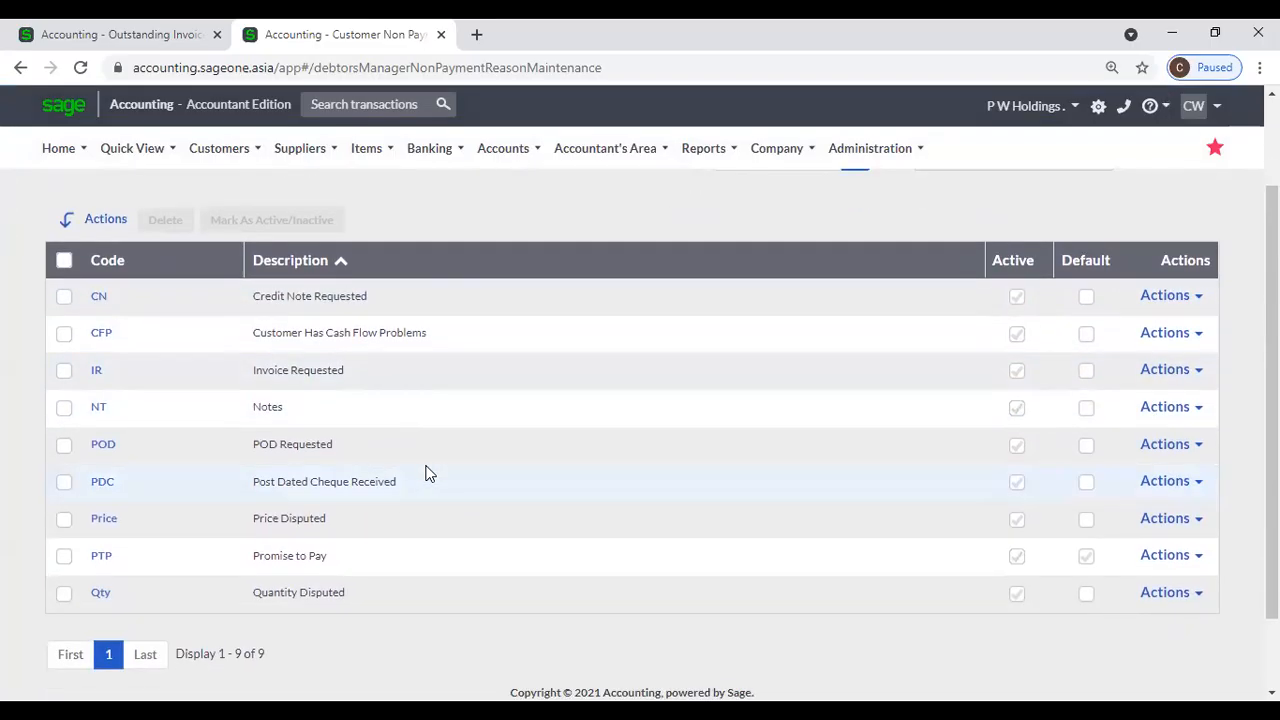
scroll(425, 473, up, 1)
Open the Outstanding Invoices Action Codes and look through the list of codes.
click(219, 148)
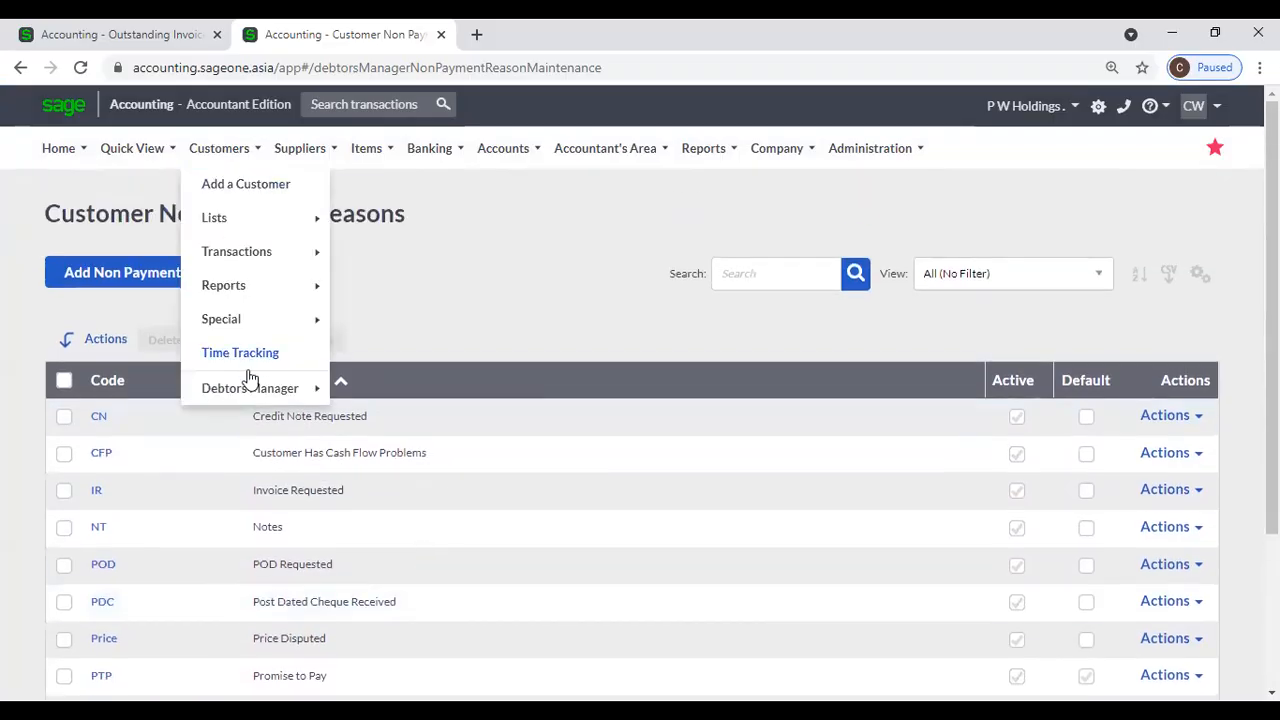
mouse_move(251, 388)
click(403, 527)
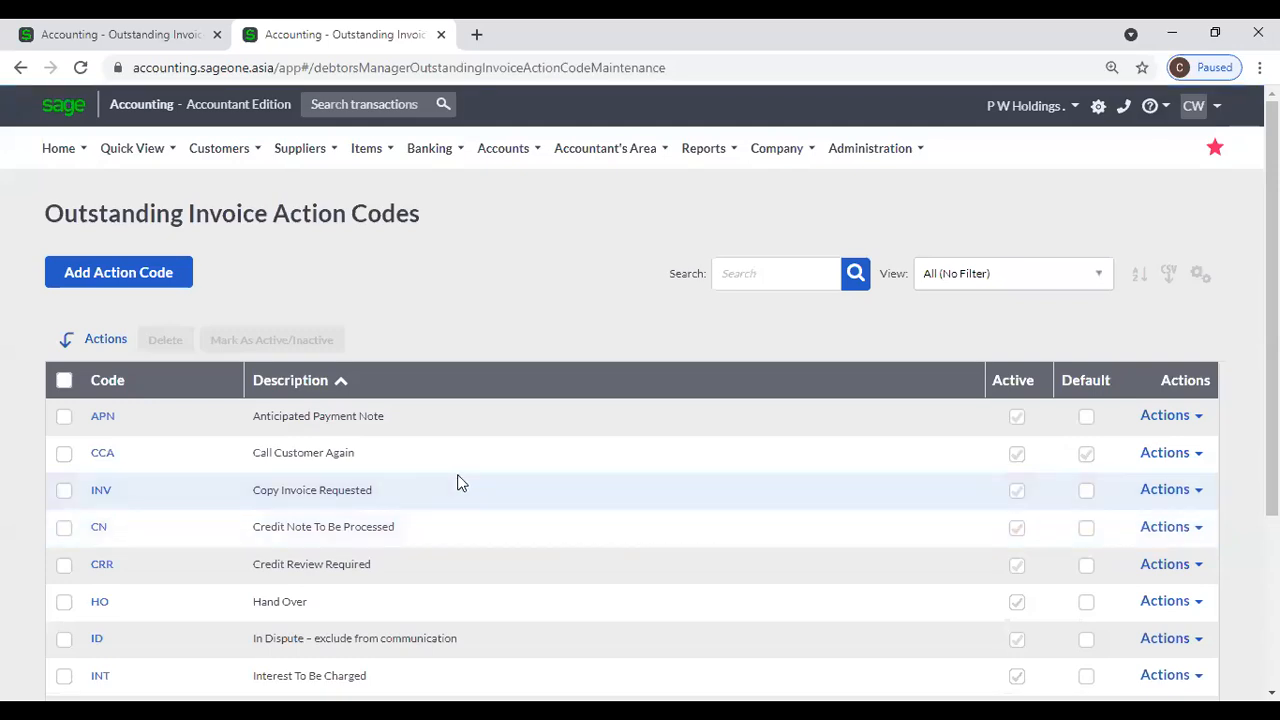
scroll(287, 471, down, 2)
scroll(287, 471, up, 2)
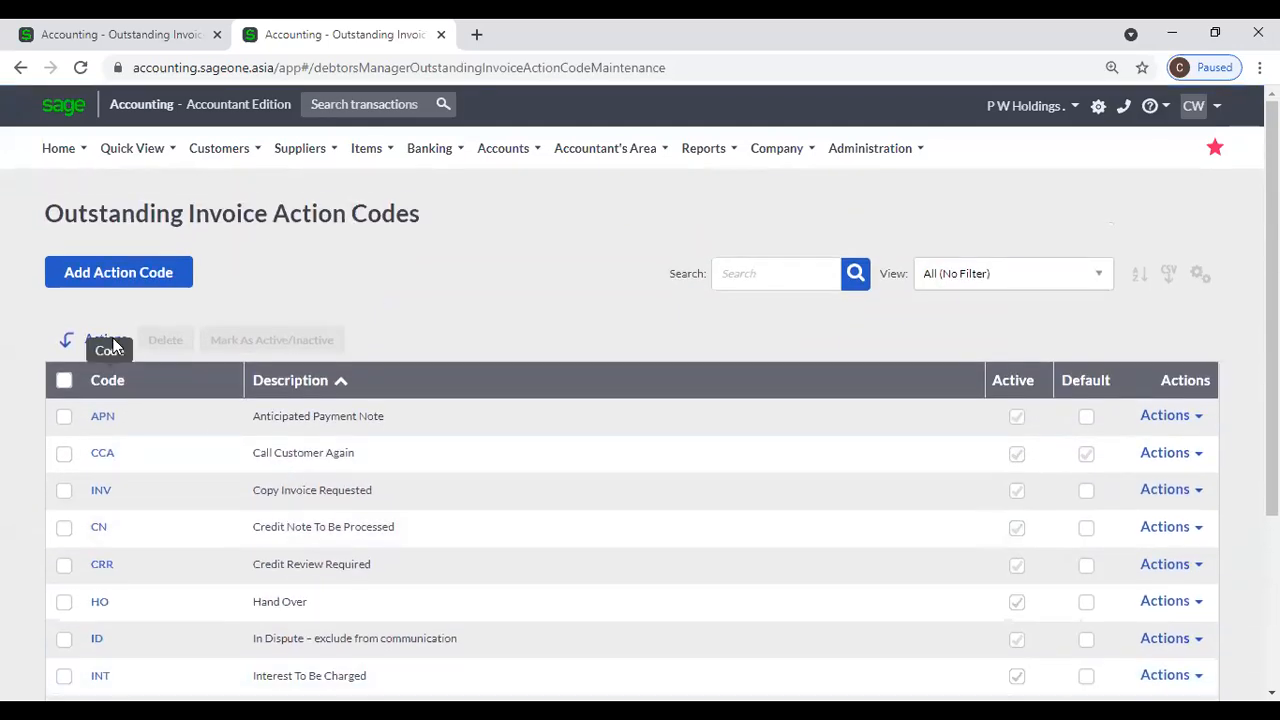
View the blank form for a new action code, go back without saving, and review the existing action codes and descriptions.
click(119, 277)
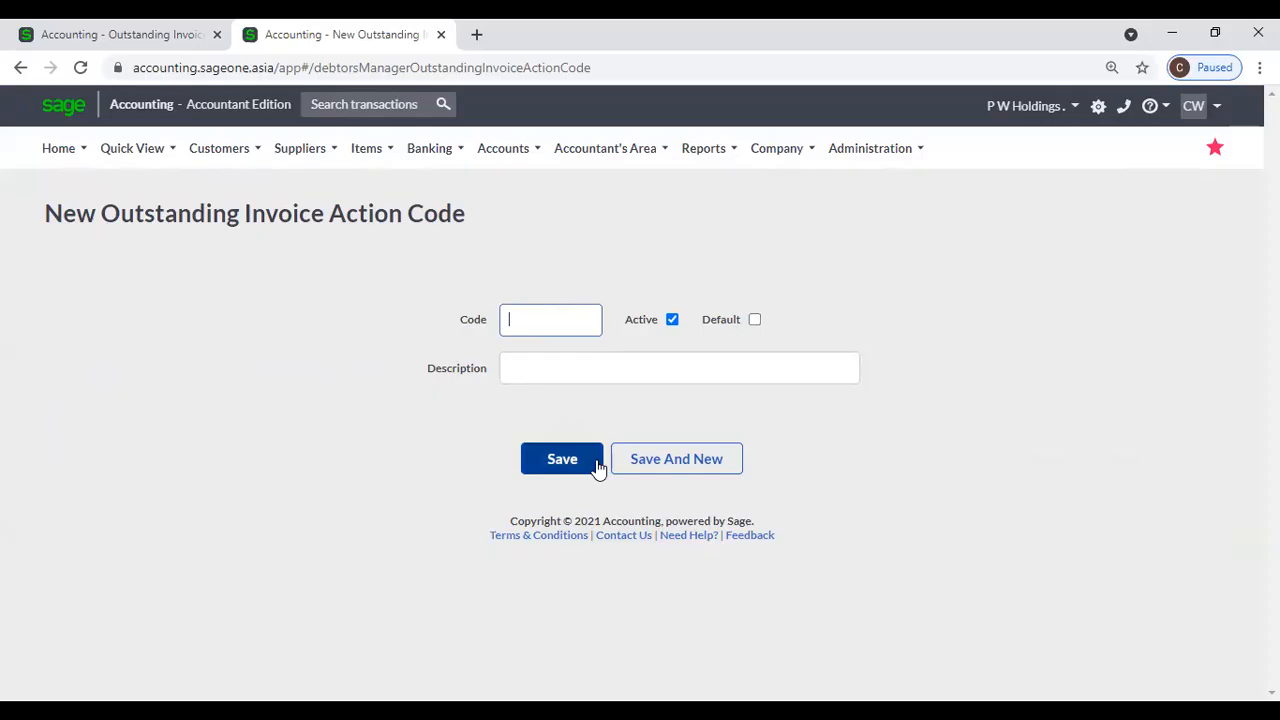
click(20, 70)
scroll(439, 348, down, 2)
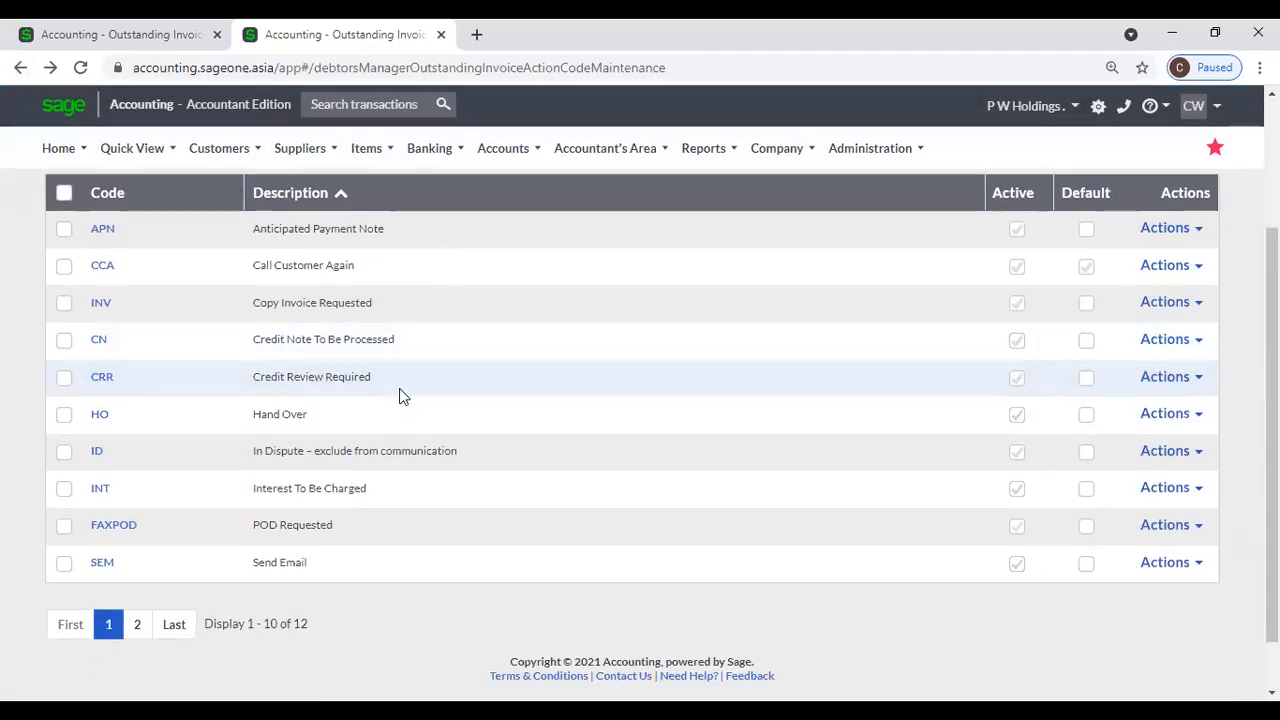
scroll(399, 390, up, 1)
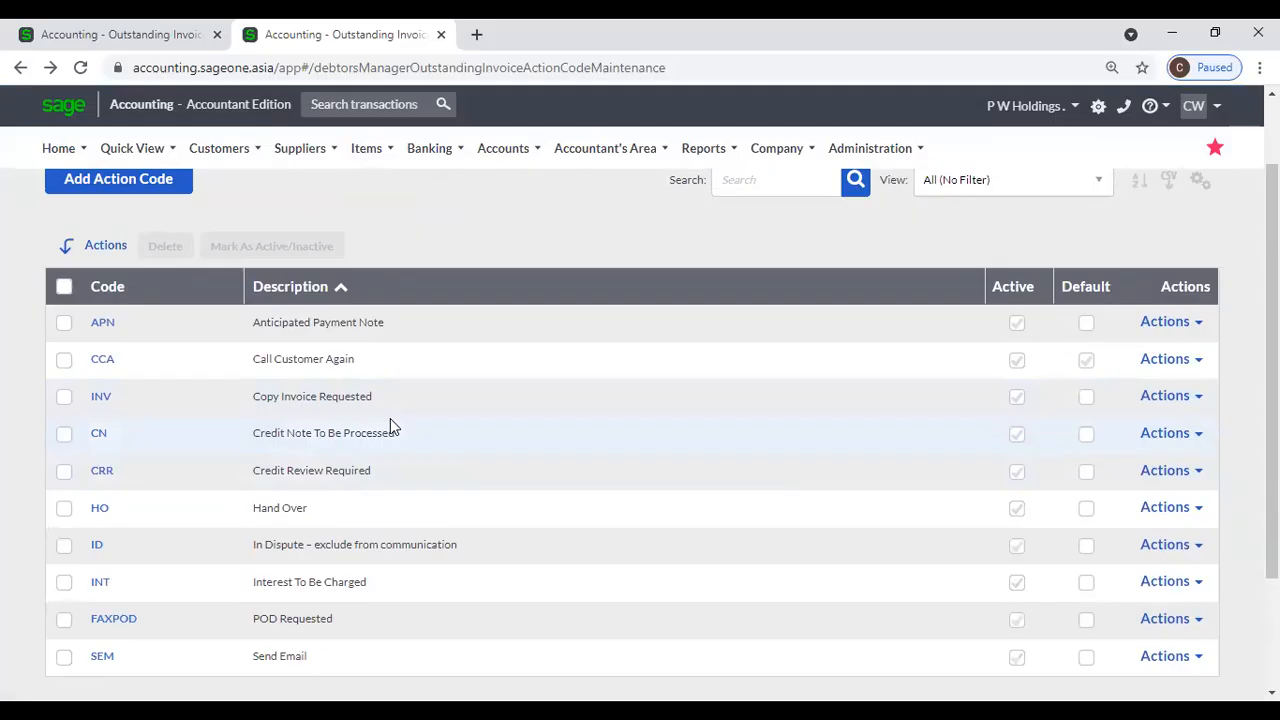
scroll(388, 427, up, 1)
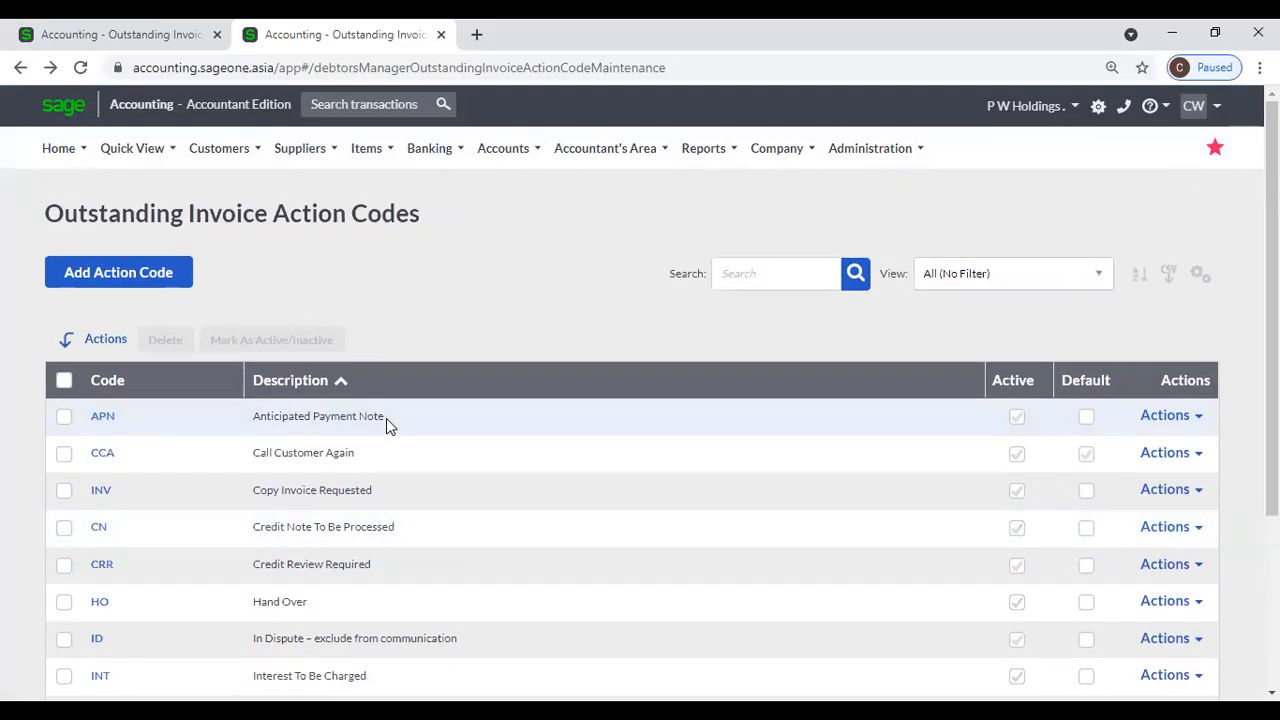
Open the Customer Tax Invoices list and display the Wild Frontiers Adventure Travel invoice dated 29/09/2021.
click(219, 148)
mouse_move(238, 388)
click(222, 150)
mouse_move(242, 256)
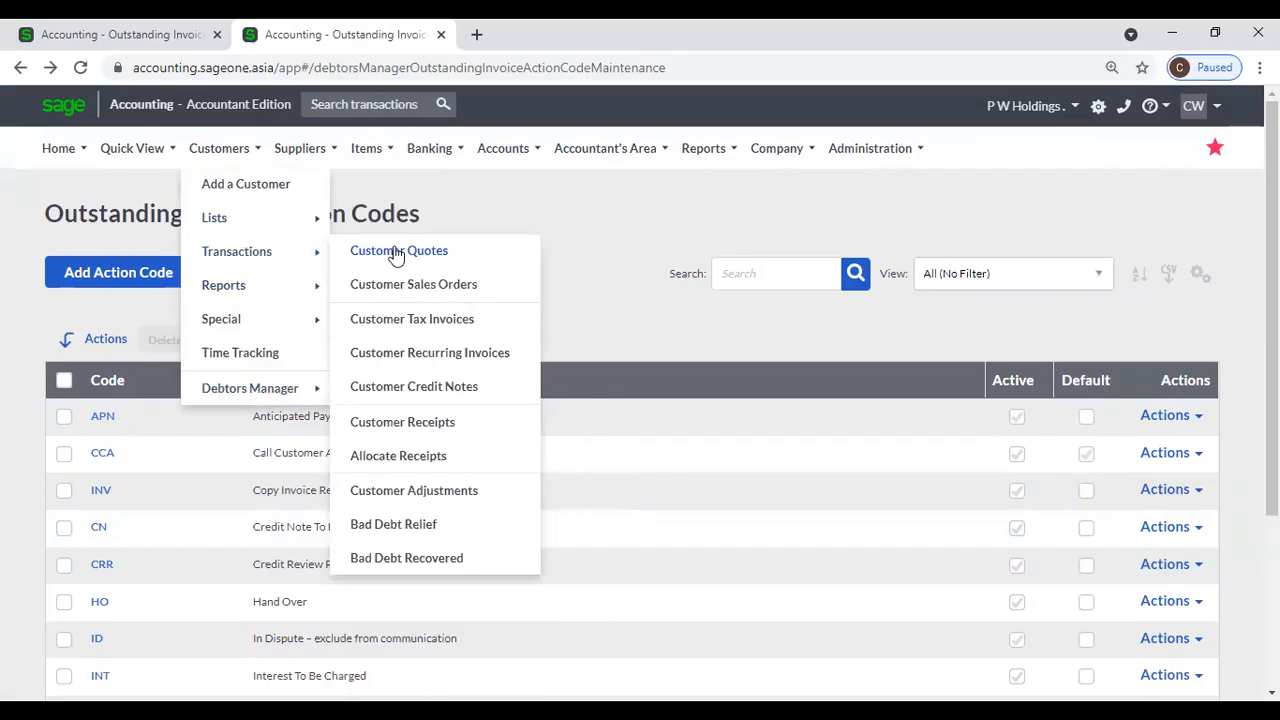
click(519, 315)
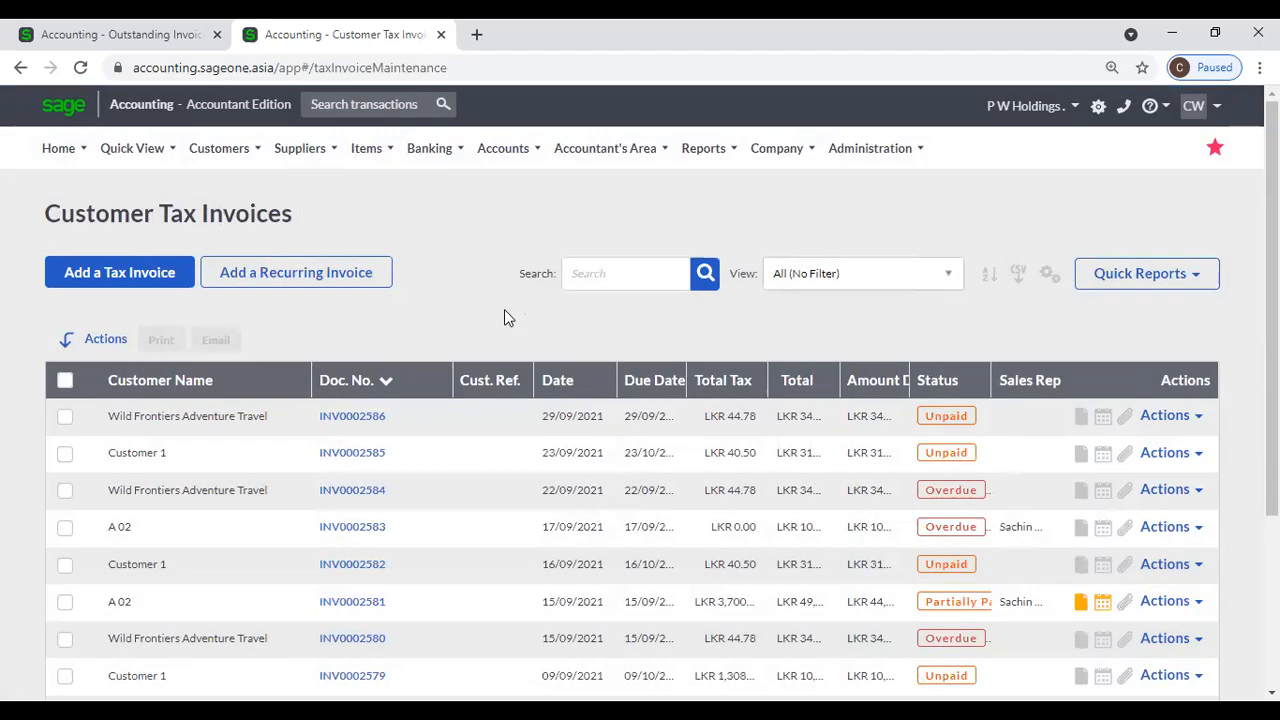
click(376, 420)
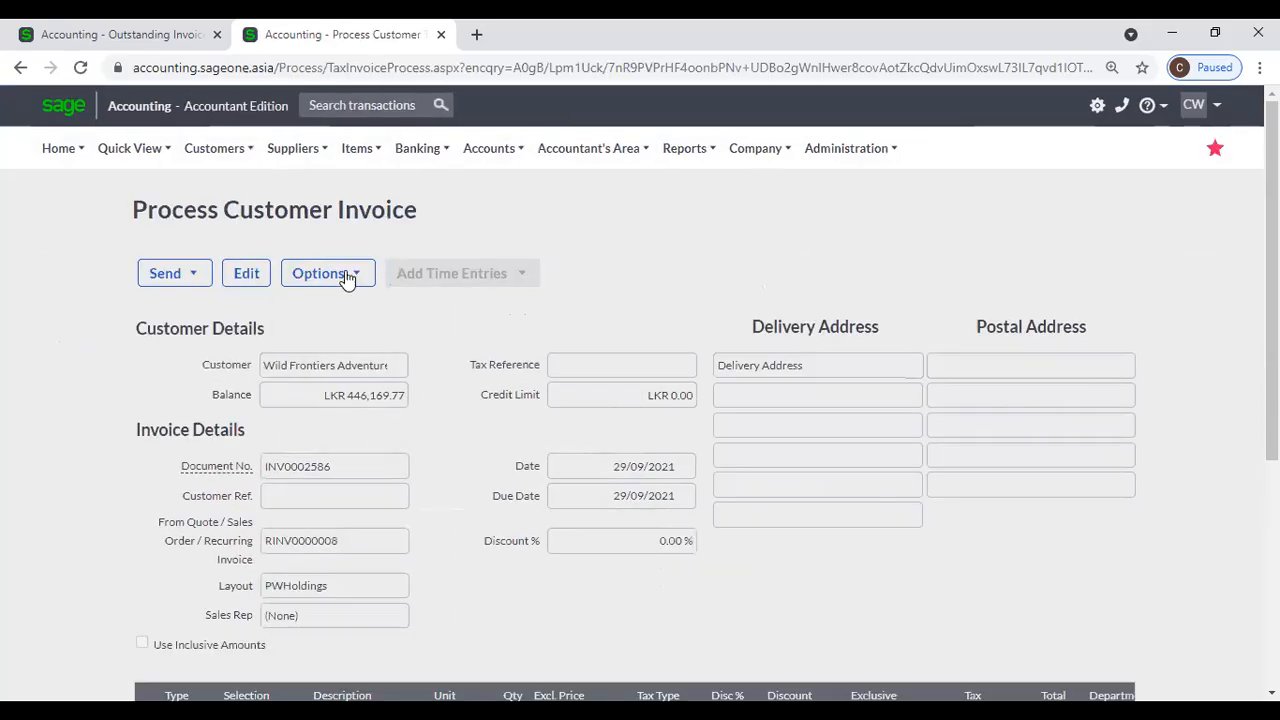
Open the anticipated payments of the displayed invoice and bring up the form for a new manual action.
click(345, 276)
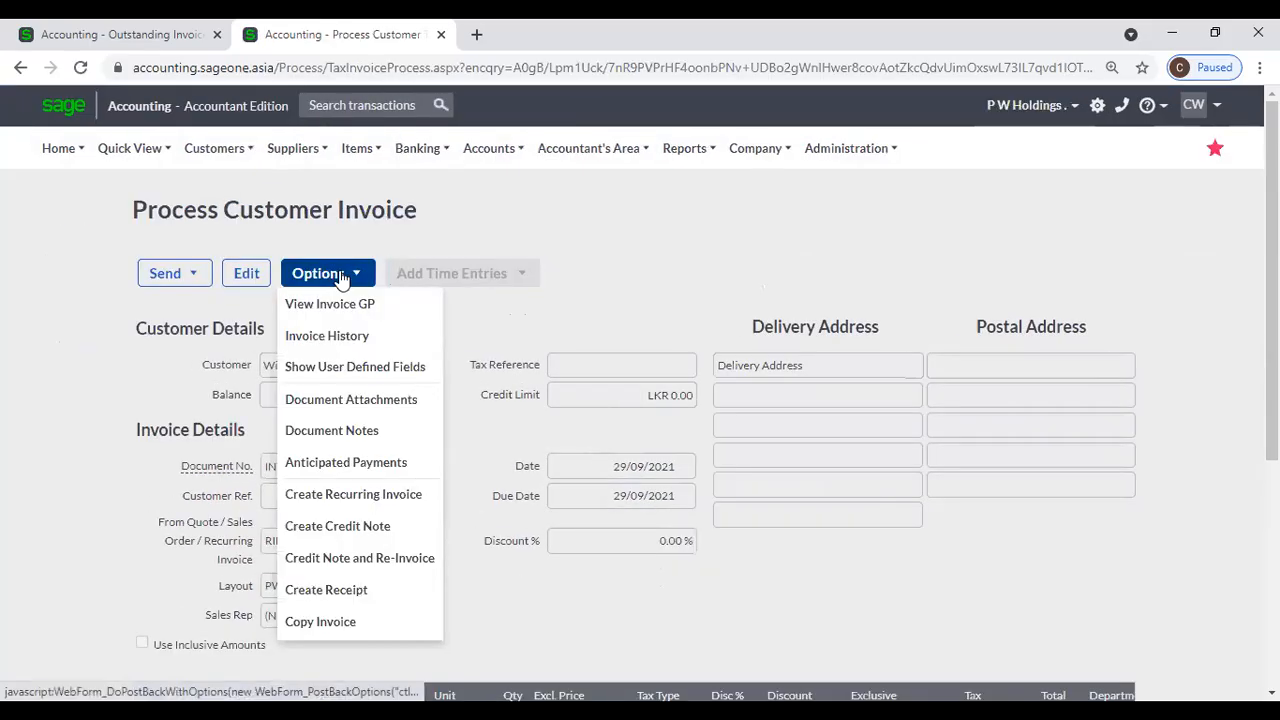
click(363, 463)
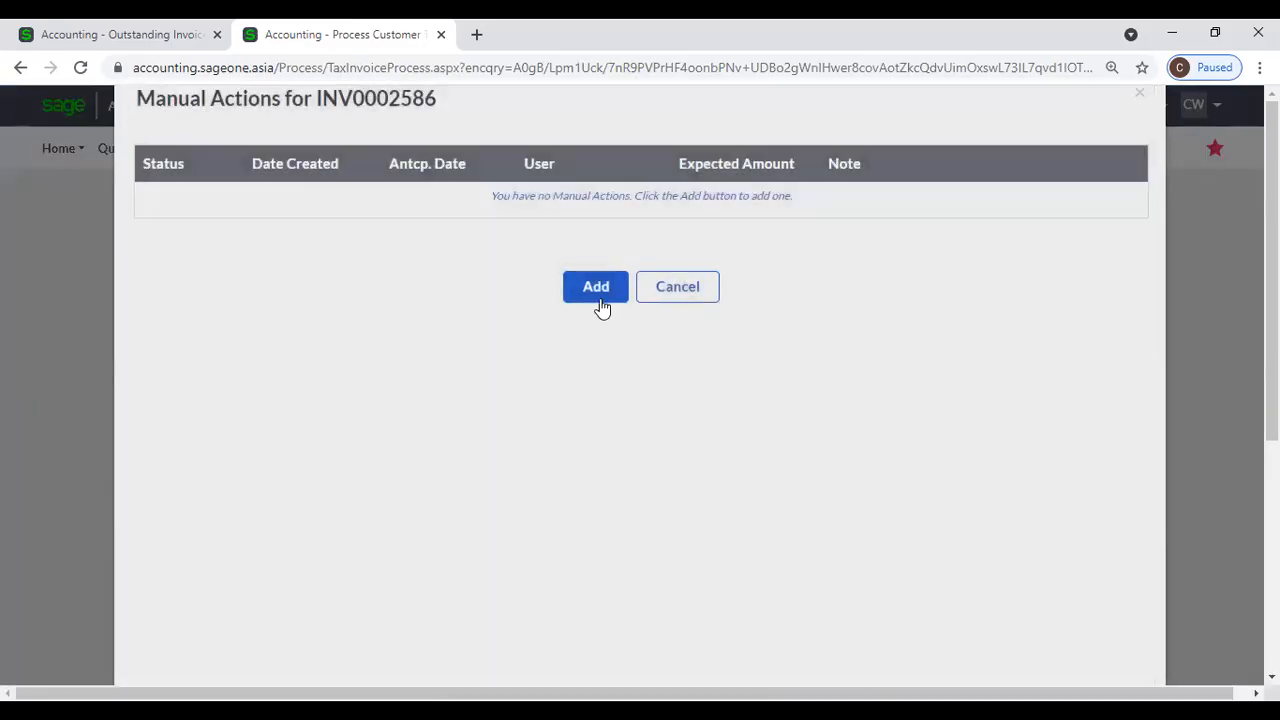
click(598, 290)
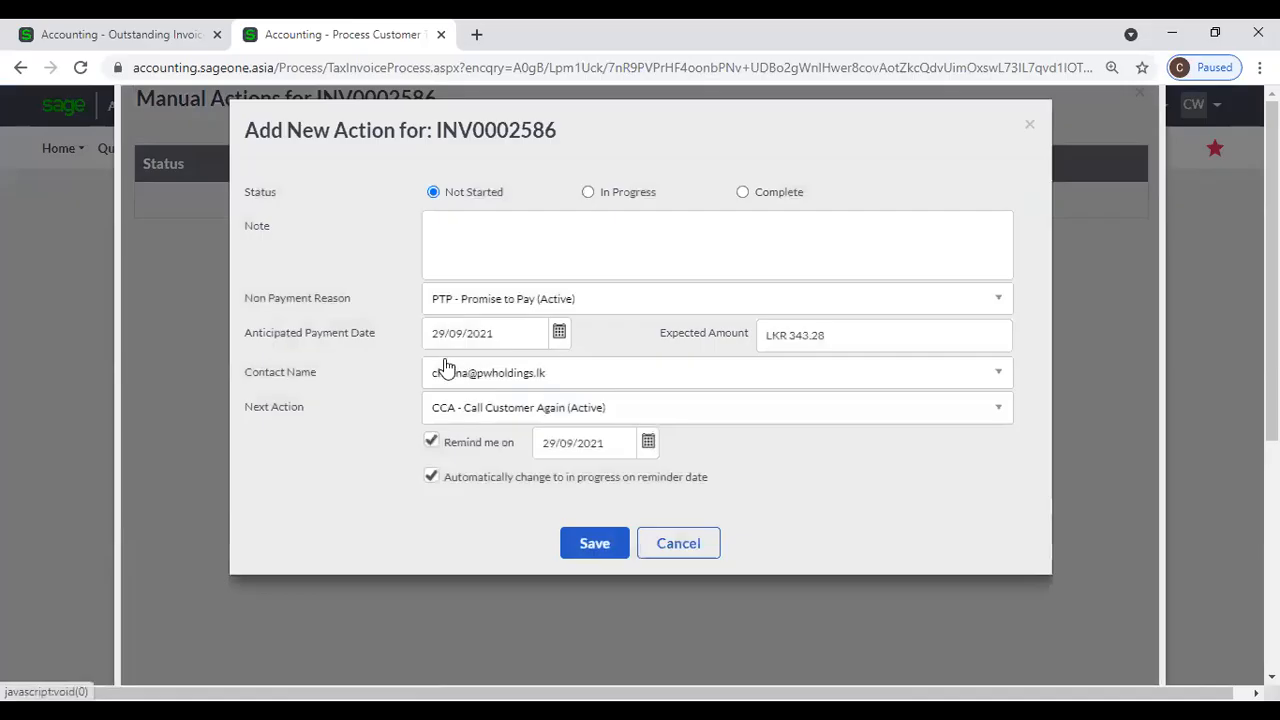
click(537, 225)
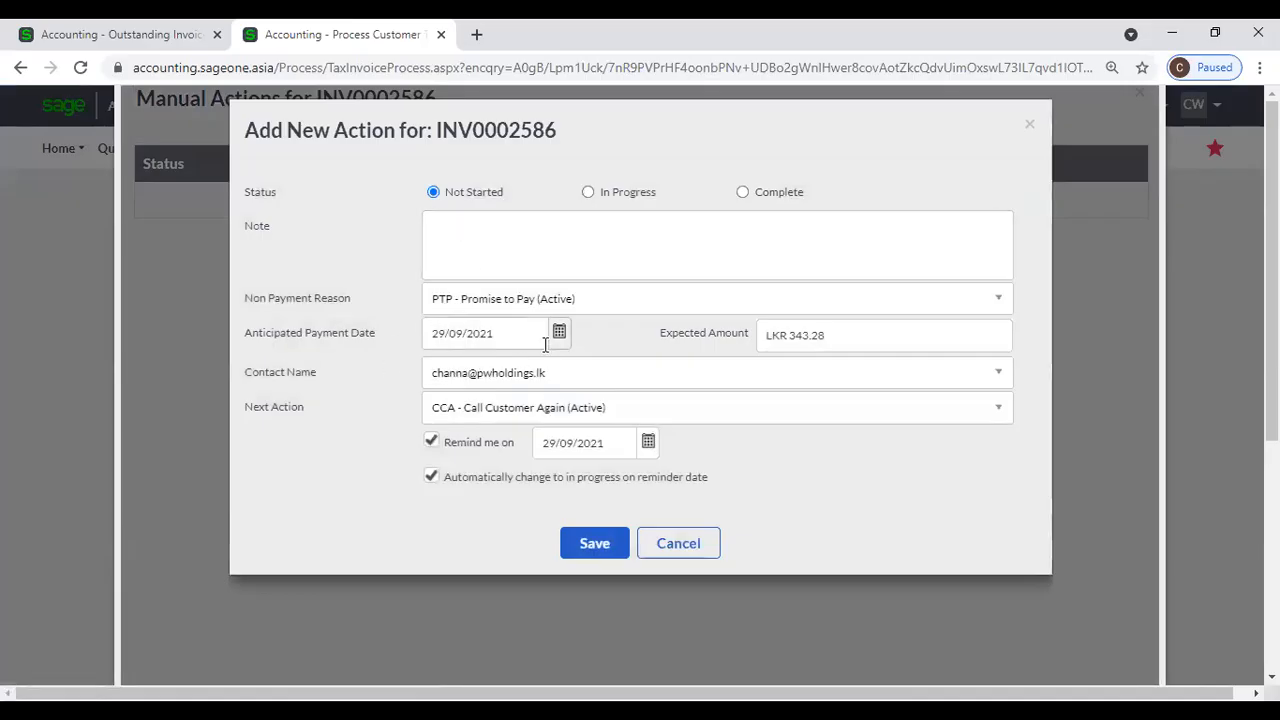
Look through the Next Action and Non Payment Reason options, and close the manual action windows without saving.
click(997, 412)
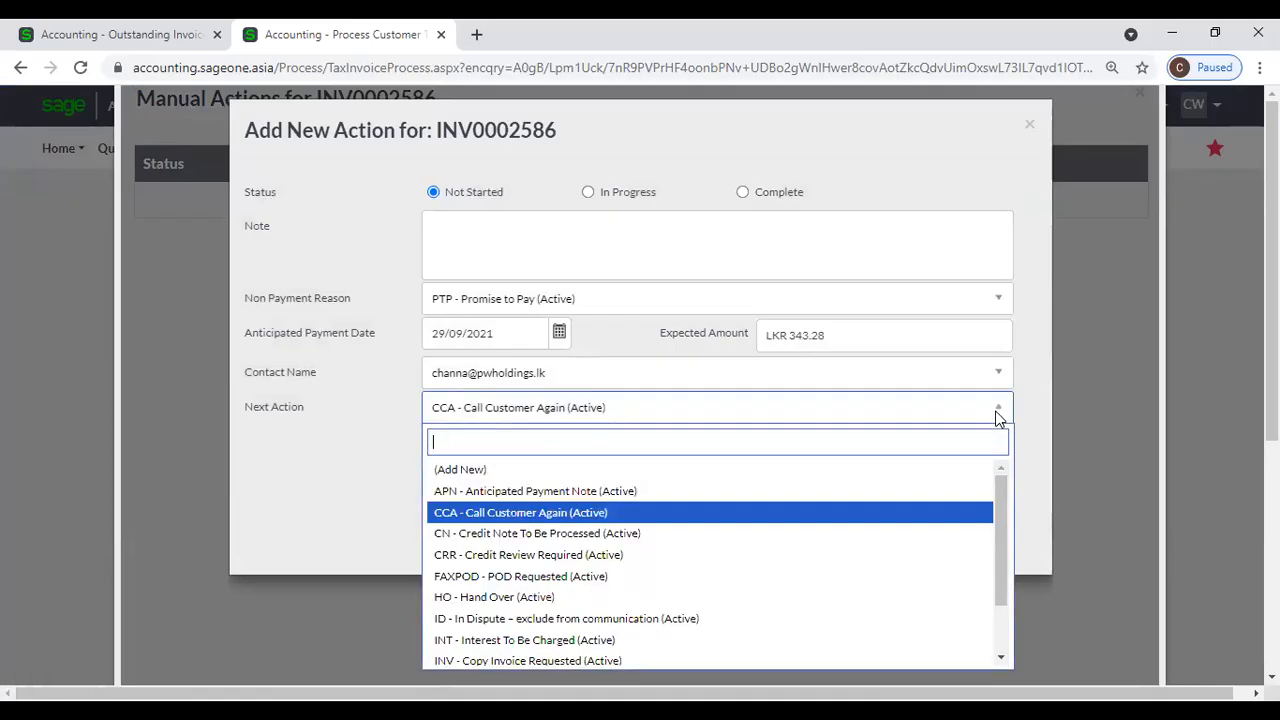
click(993, 302)
click(995, 303)
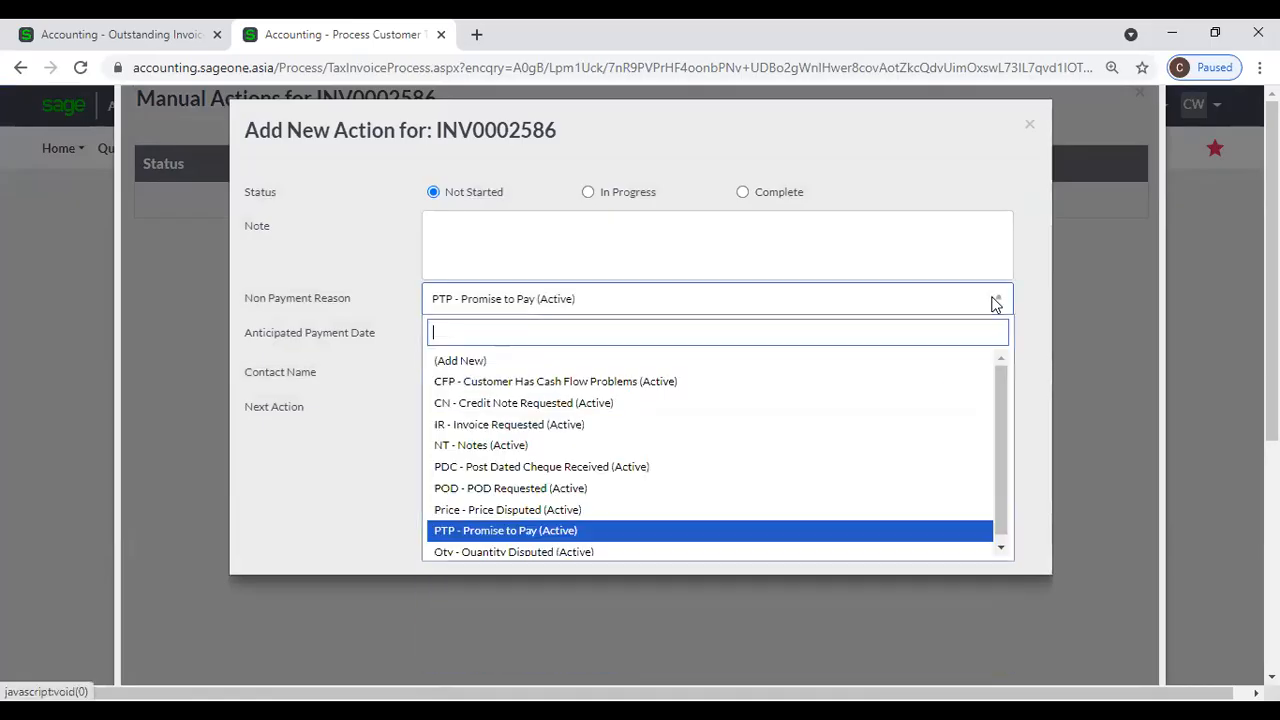
click(909, 178)
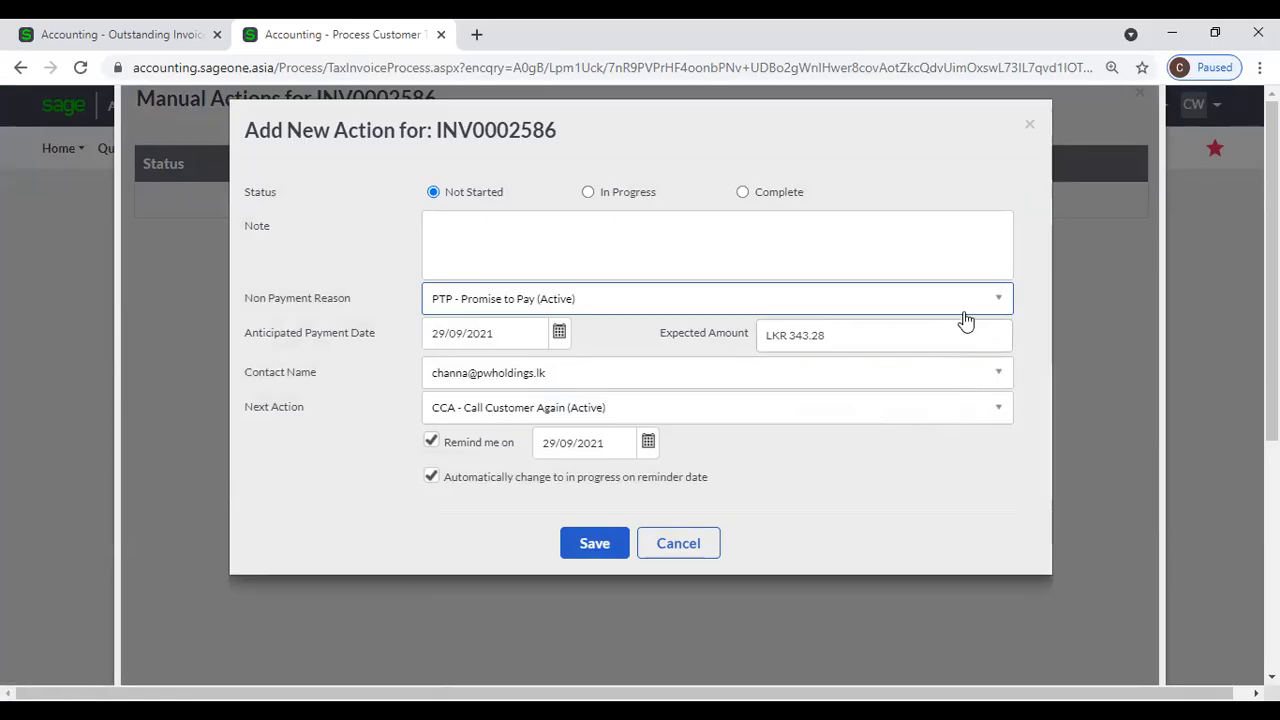
click(998, 302)
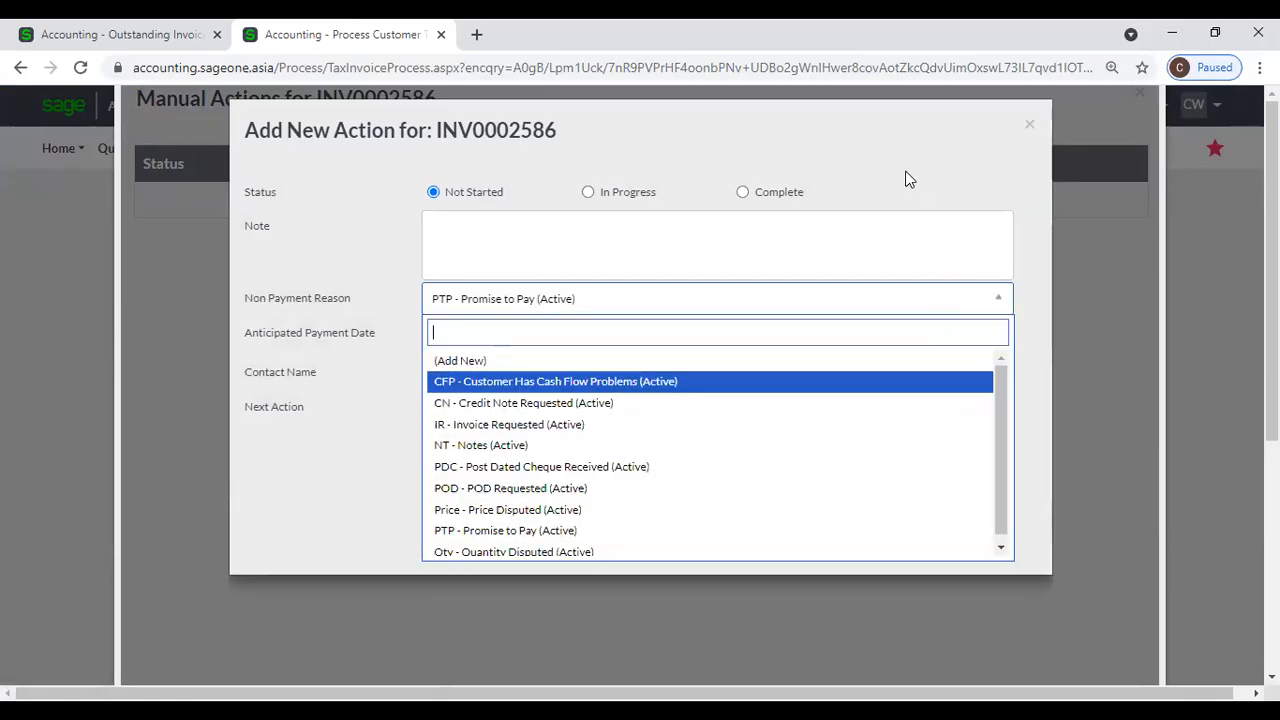
click(906, 177)
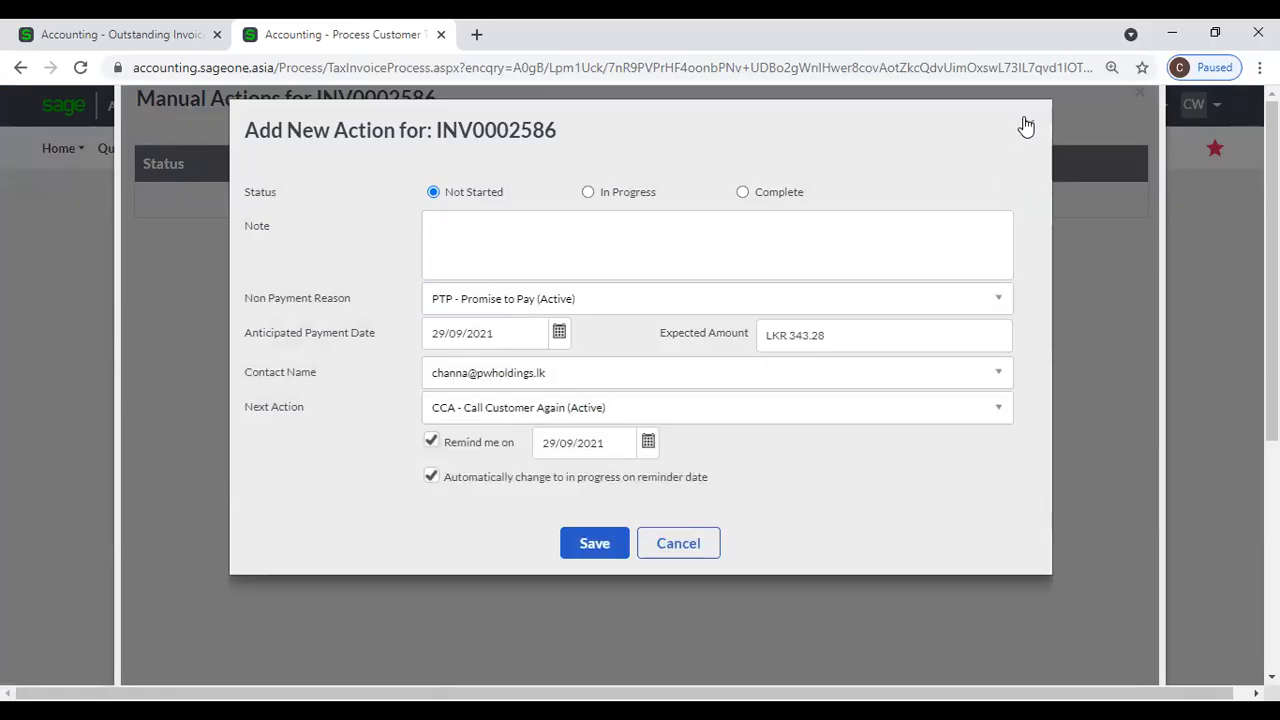
click(1028, 126)
click(1137, 97)
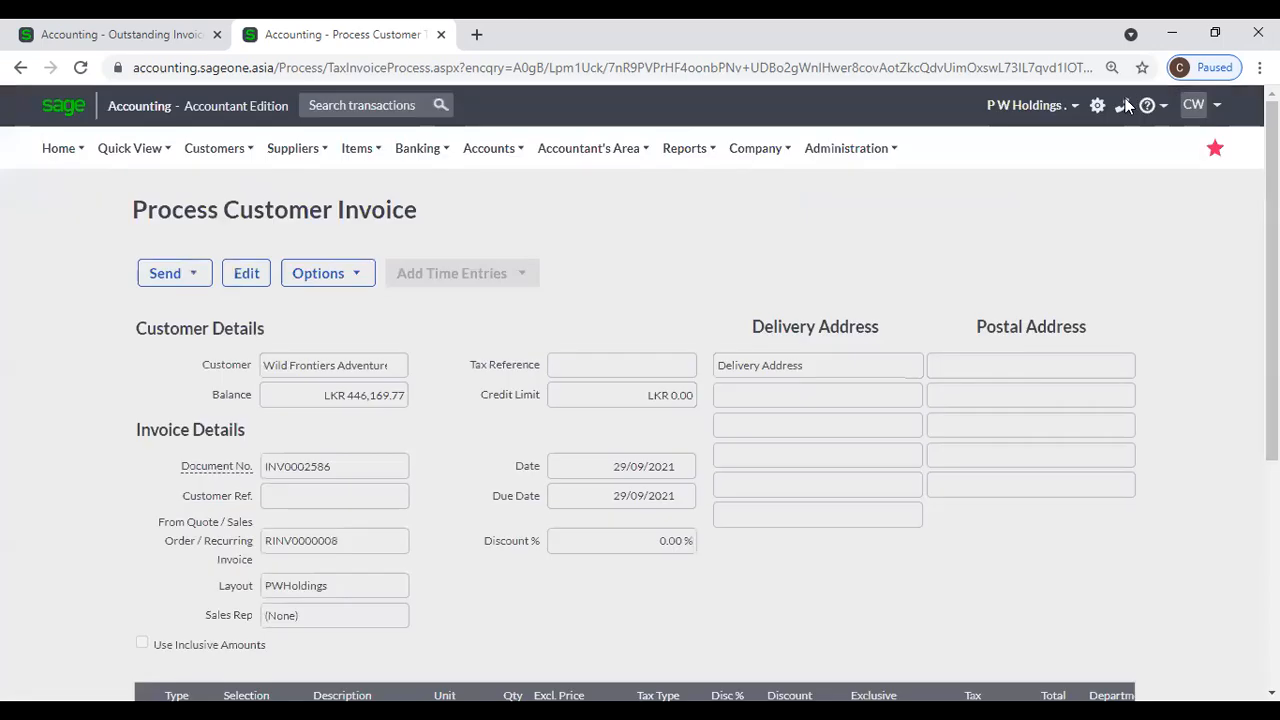
Open the Invoices Manager of the Debtors Manager to view the outstanding customer invoices.
mouse_move(229, 156)
mouse_move(238, 366)
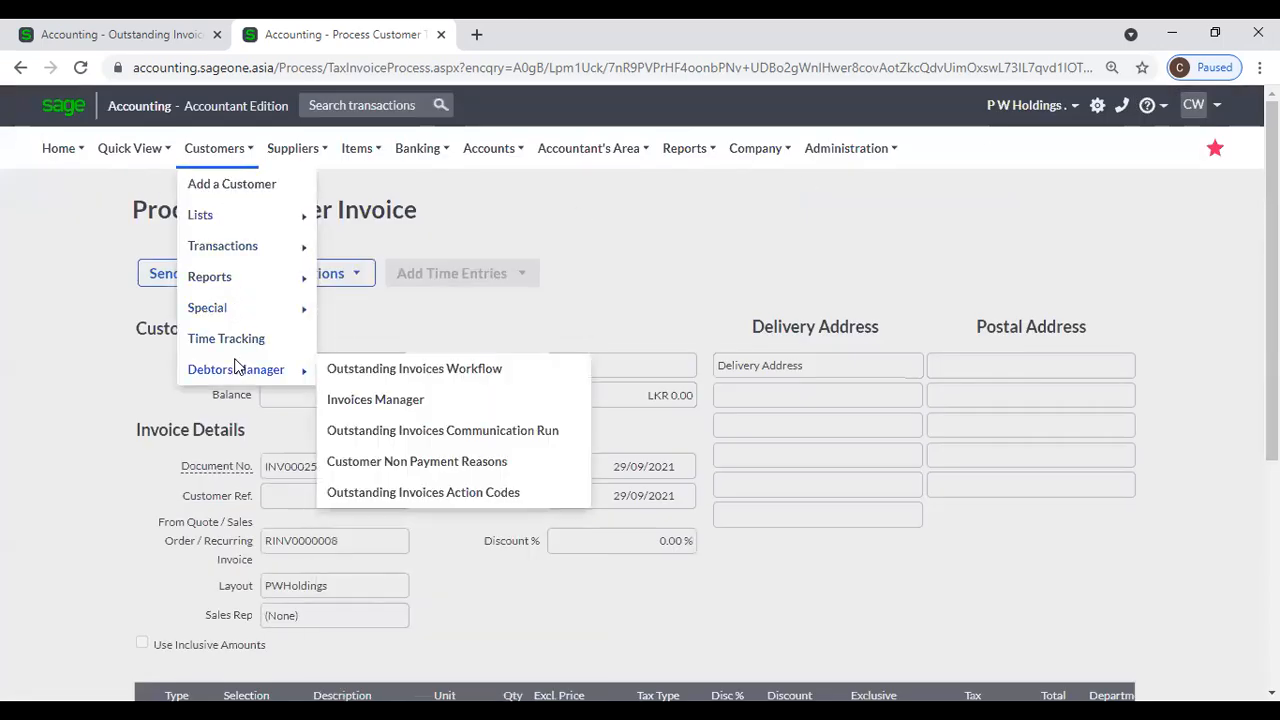
click(368, 403)
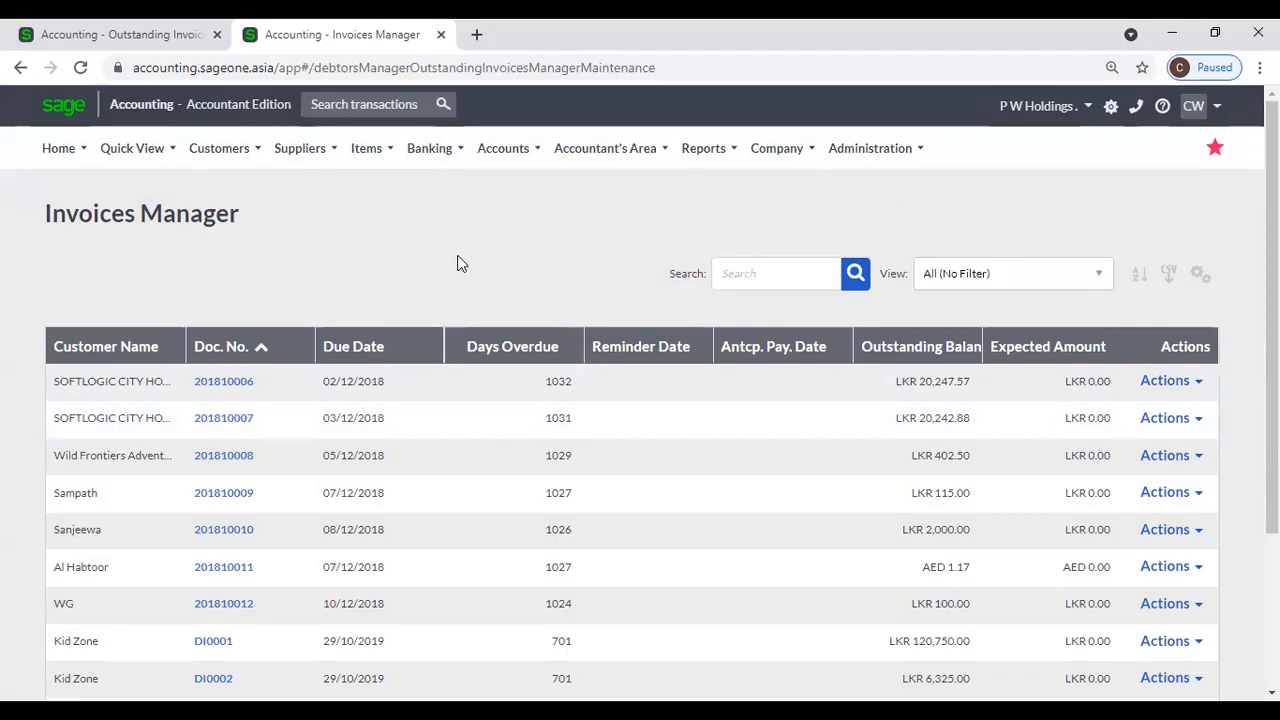
mouse_move(229, 162)
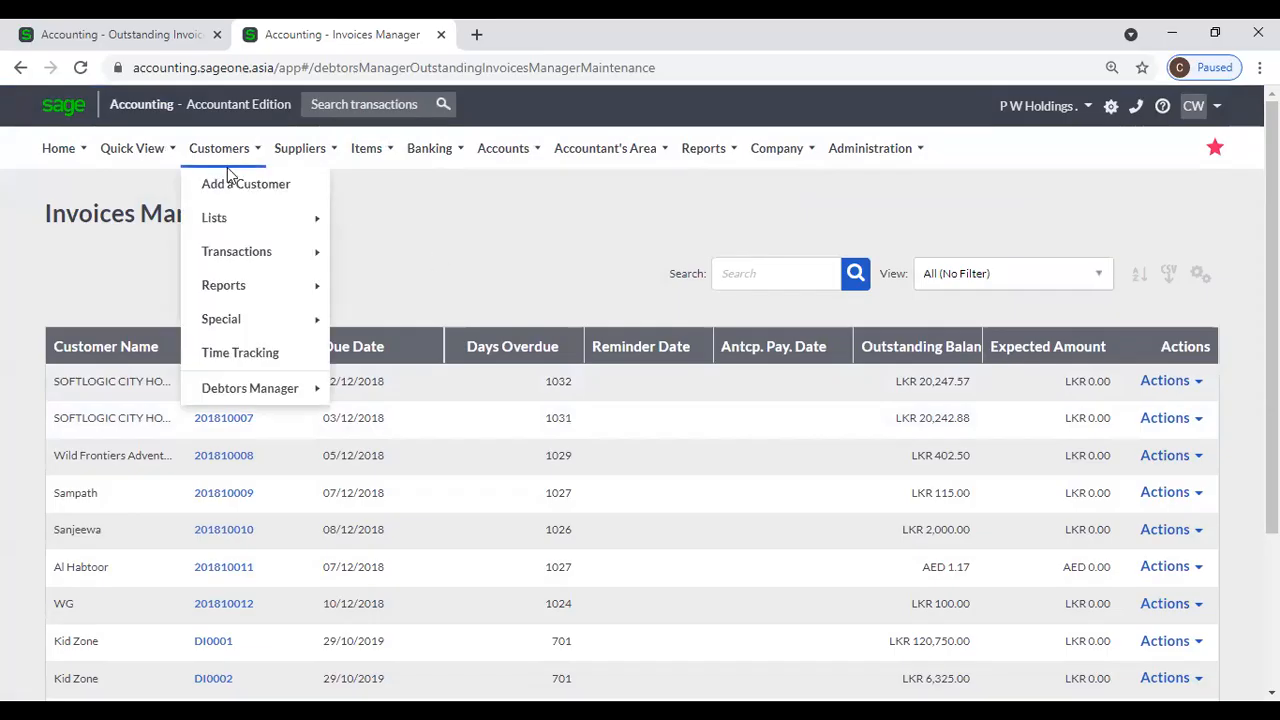
mouse_move(233, 391)
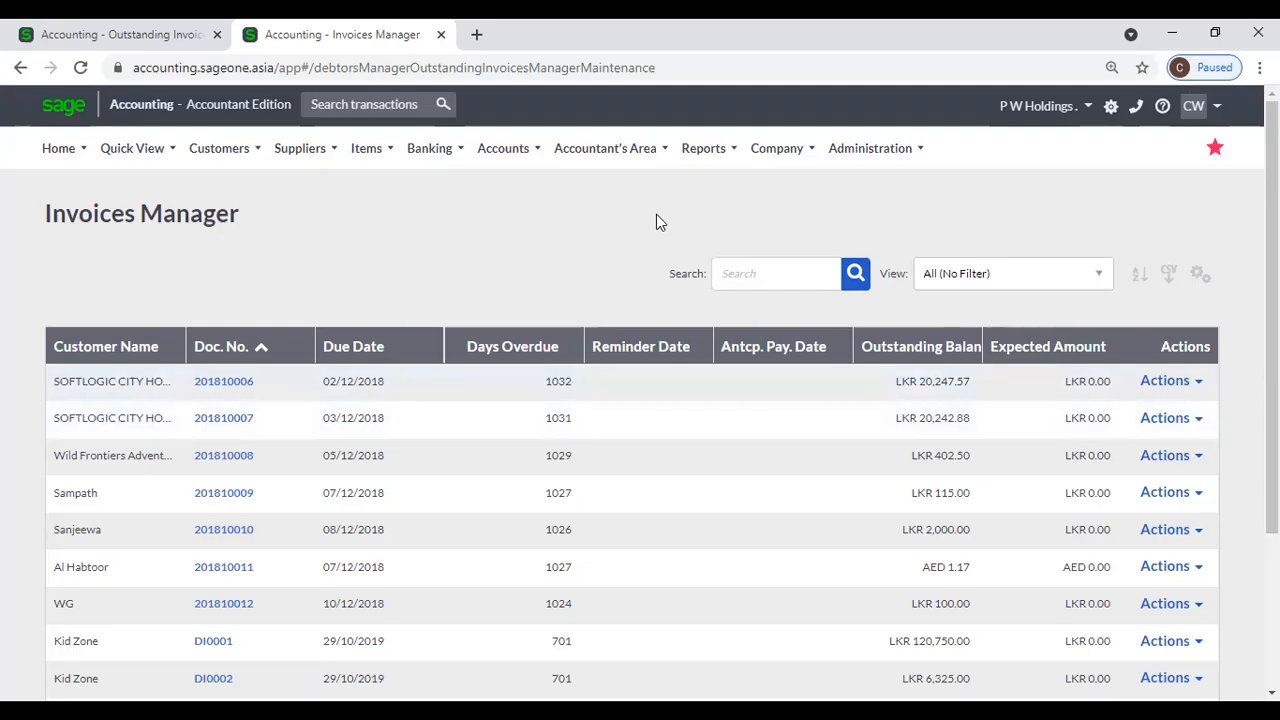
click(300, 148)
click(245, 148)
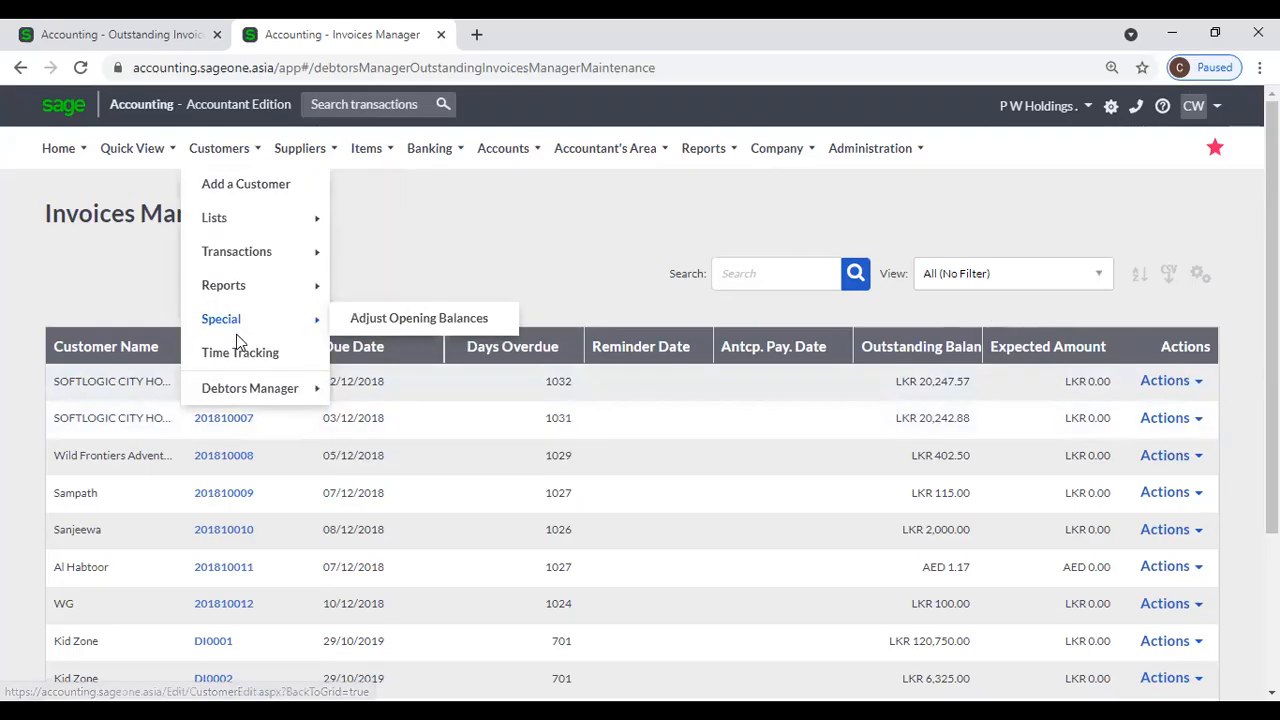
mouse_move(290, 388)
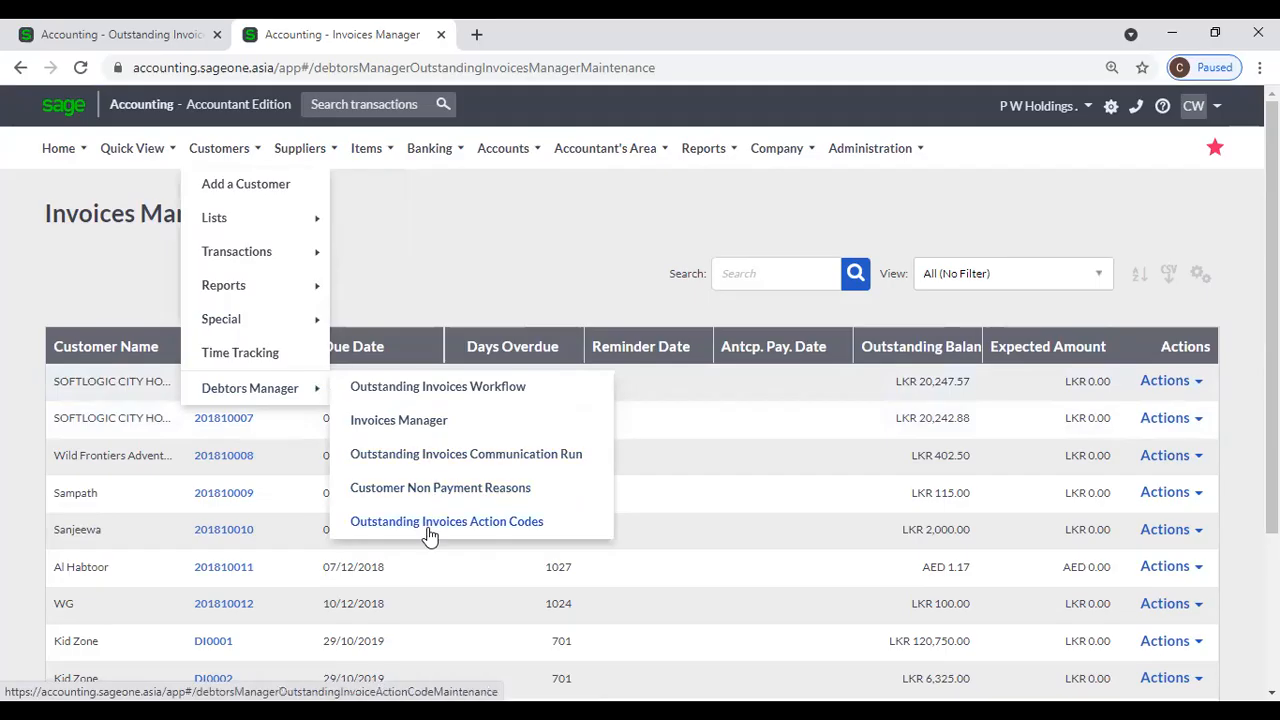
click(417, 303)
click(219, 148)
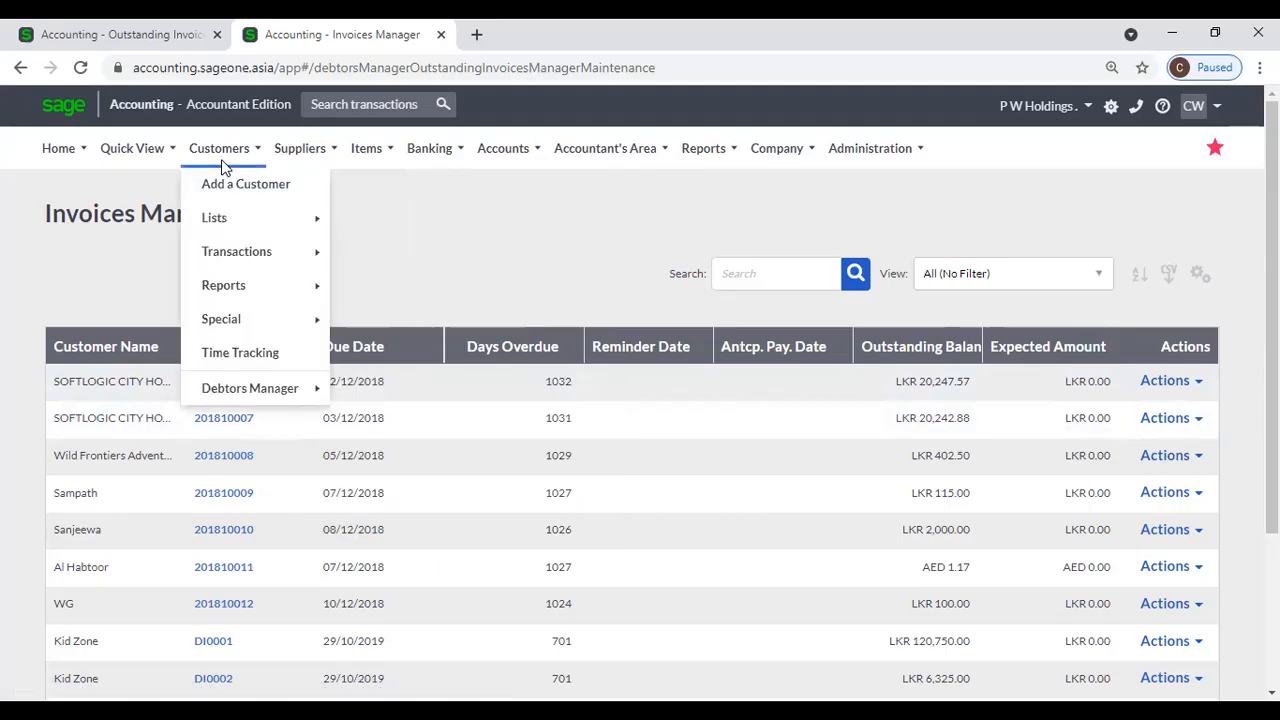
mouse_move(240, 392)
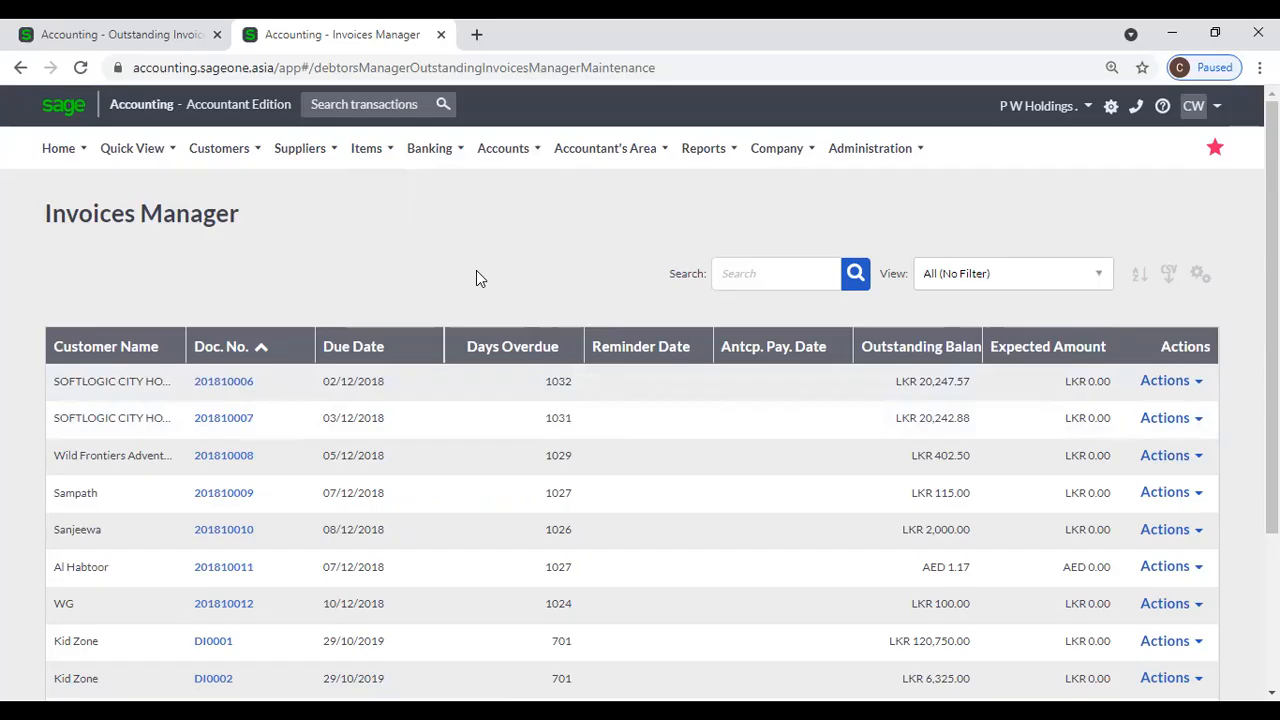
Open the Customer Non Payment Reasons and display the blank form for a new non payment reason.
mouse_move(219, 150)
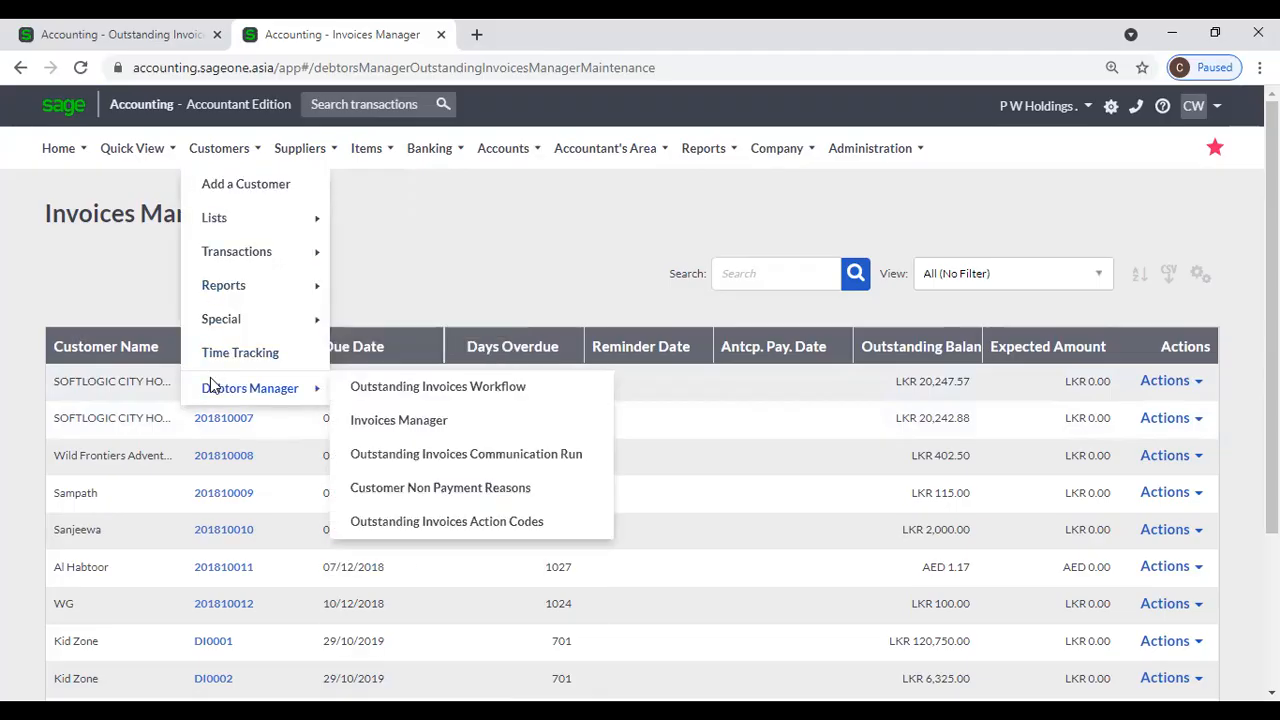
click(373, 487)
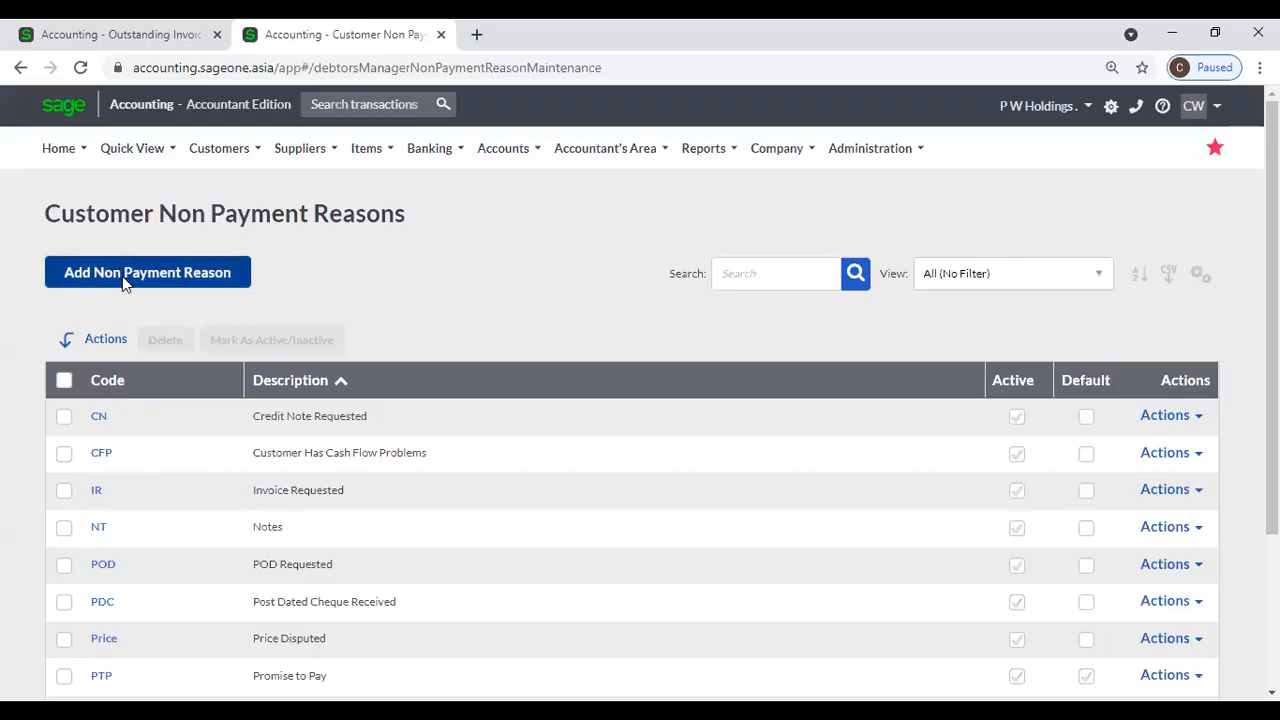
click(122, 276)
Open the Outstanding Invoices Action Codes and display the blank form for a new action code.
click(219, 148)
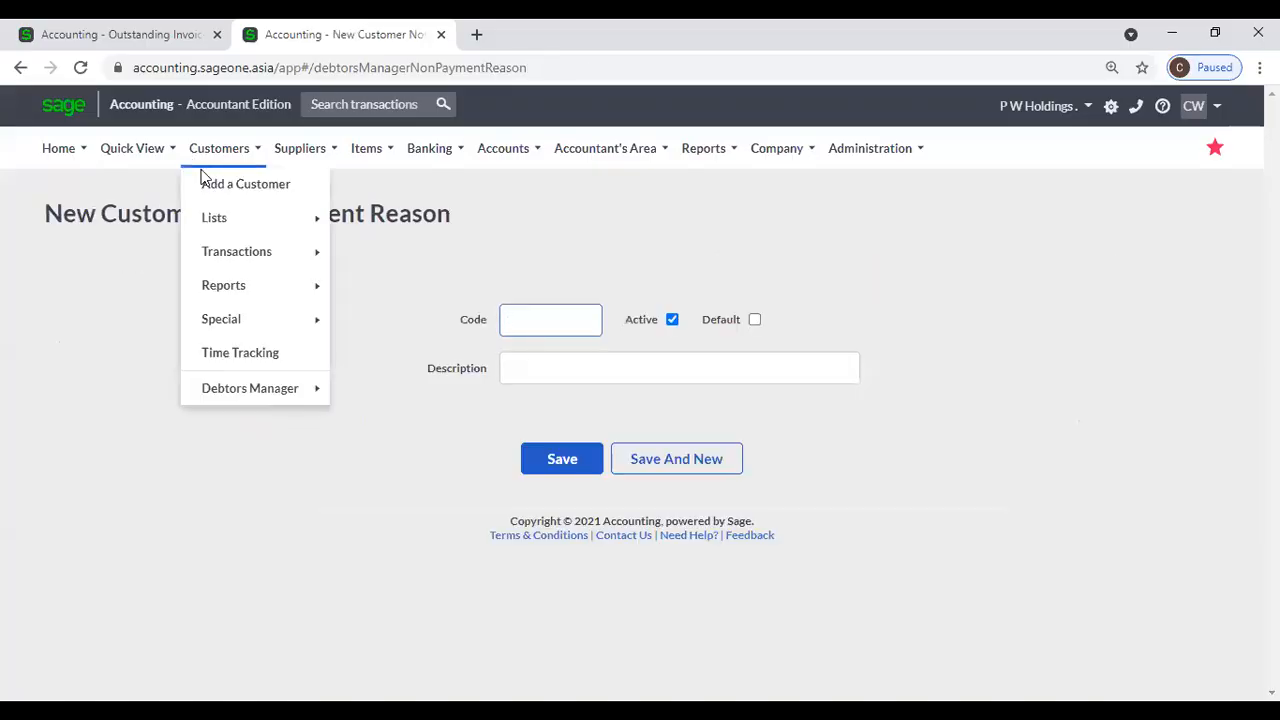
mouse_move(208, 390)
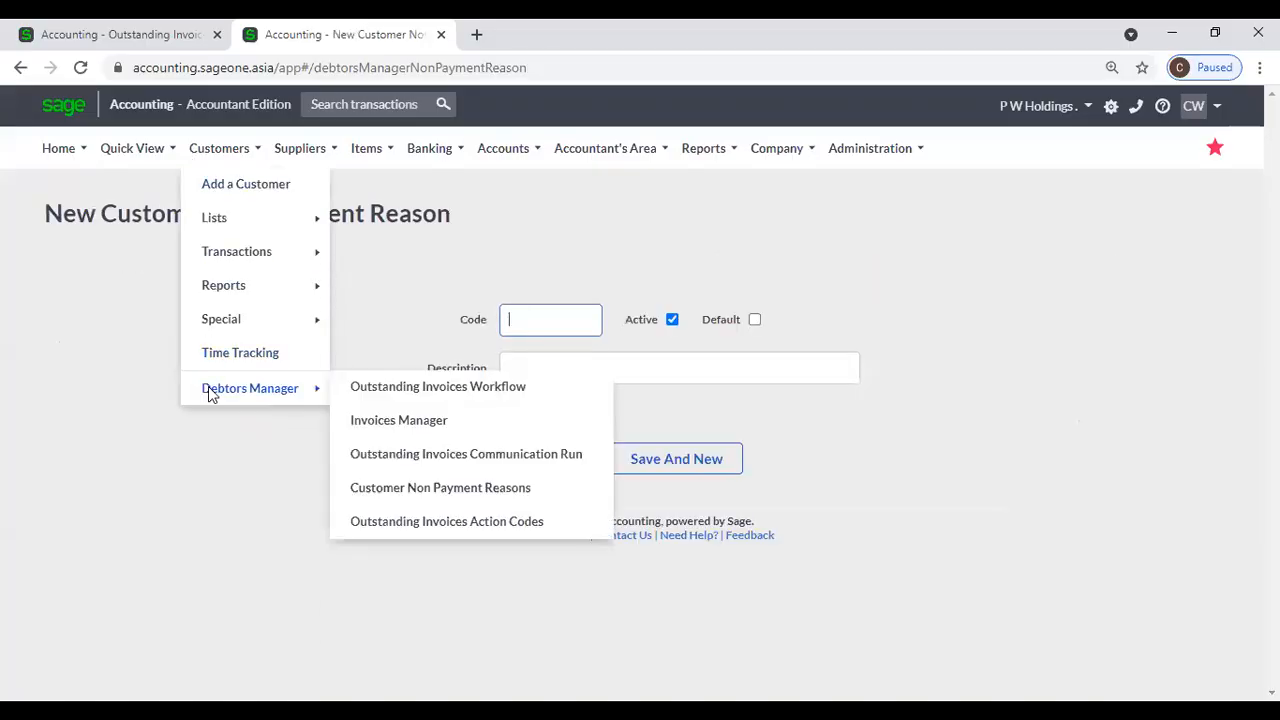
click(459, 521)
click(152, 268)
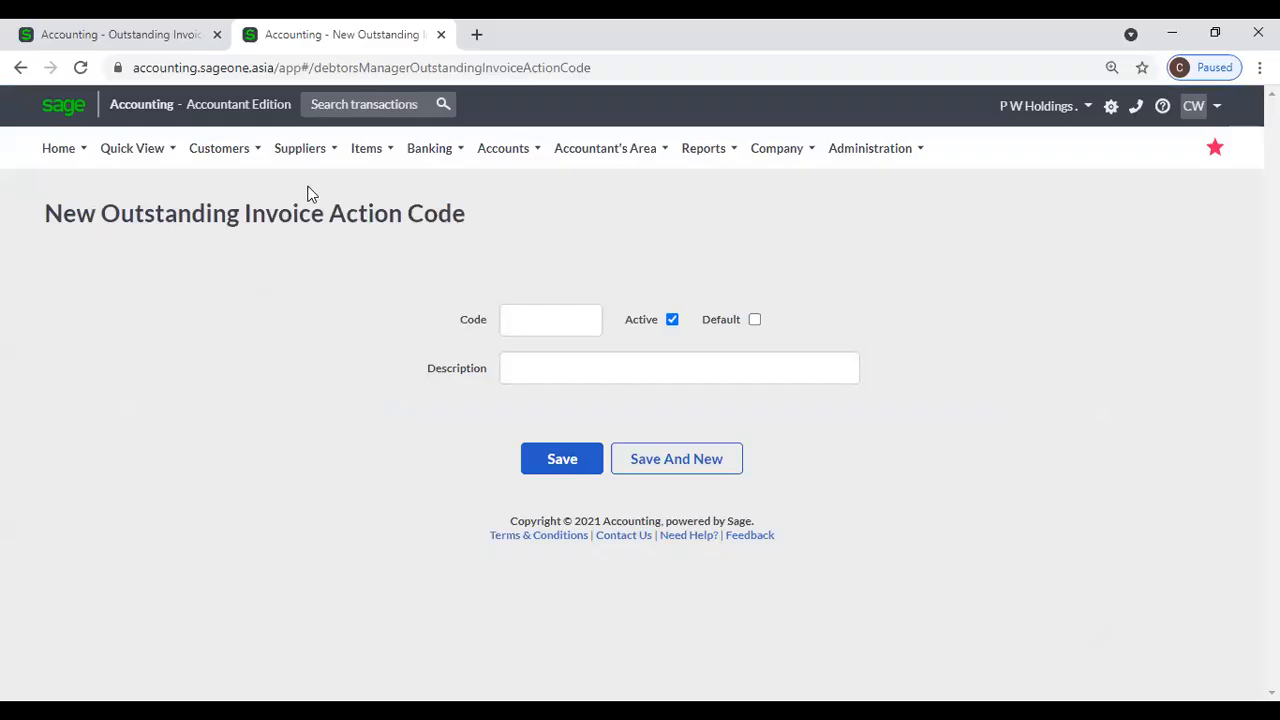
Open the blank form for a new item and look through its item types and category options.
mouse_move(357, 160)
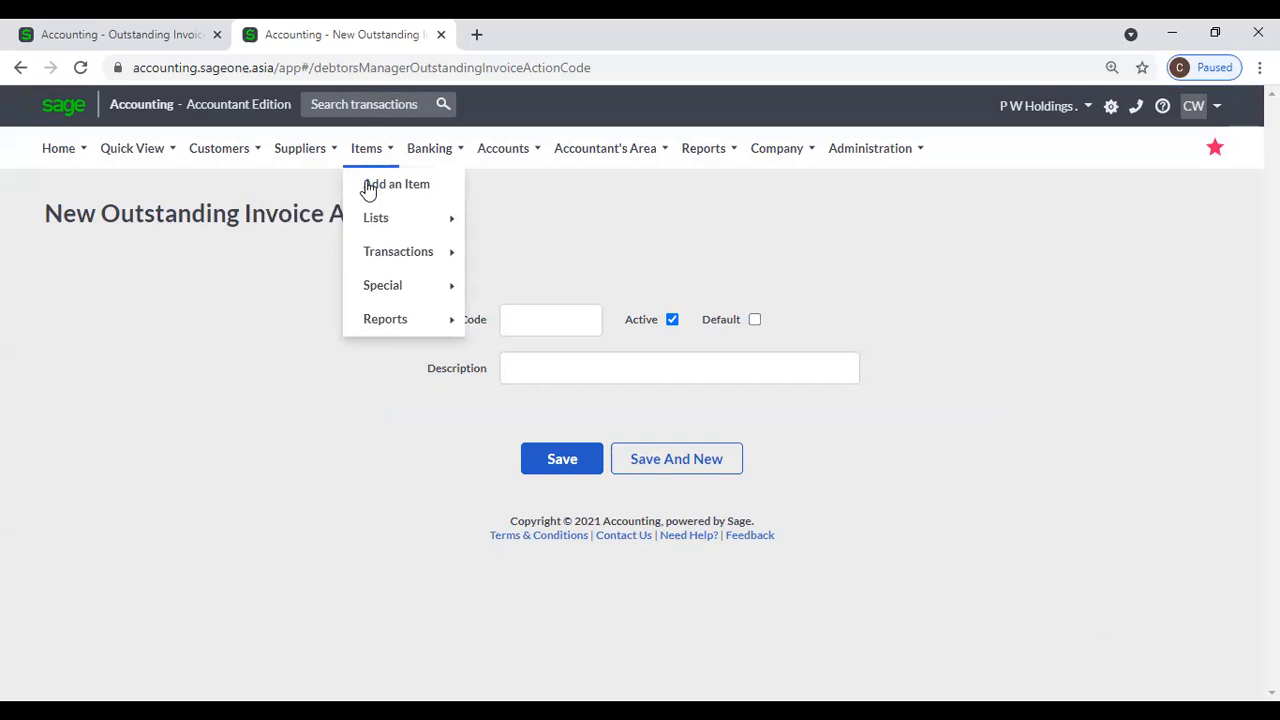
click(368, 190)
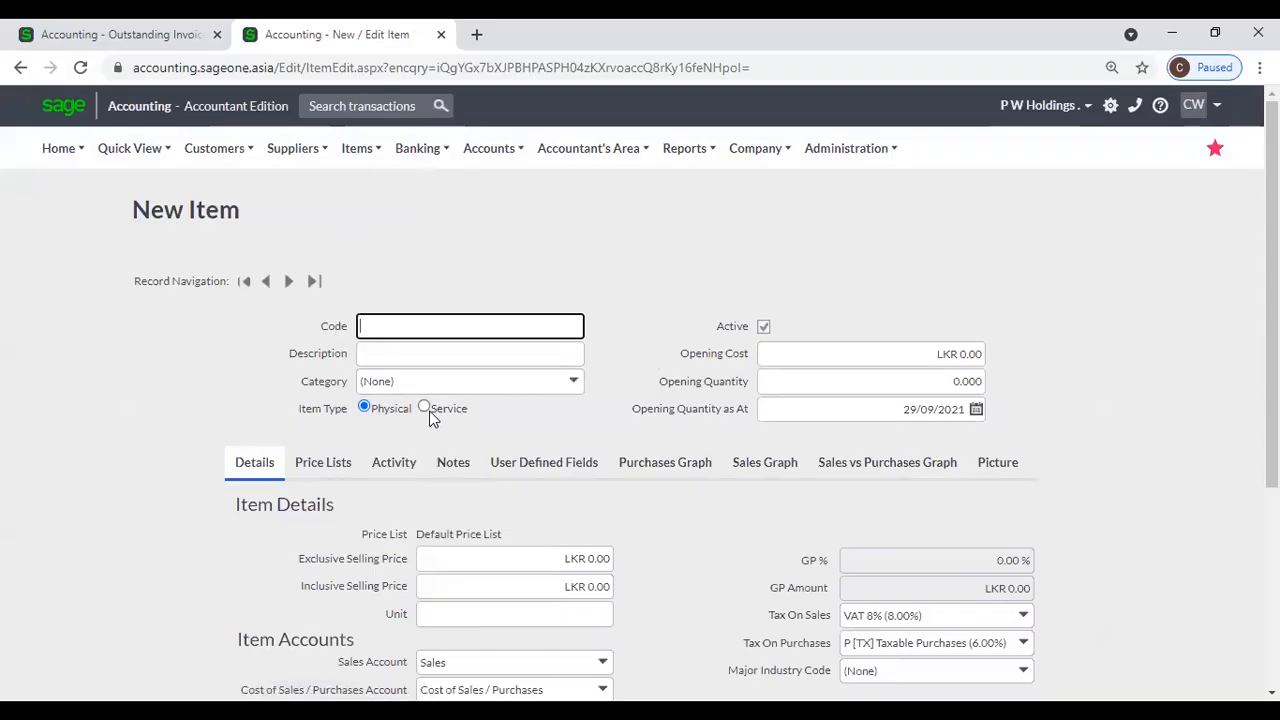
click(423, 409)
click(364, 407)
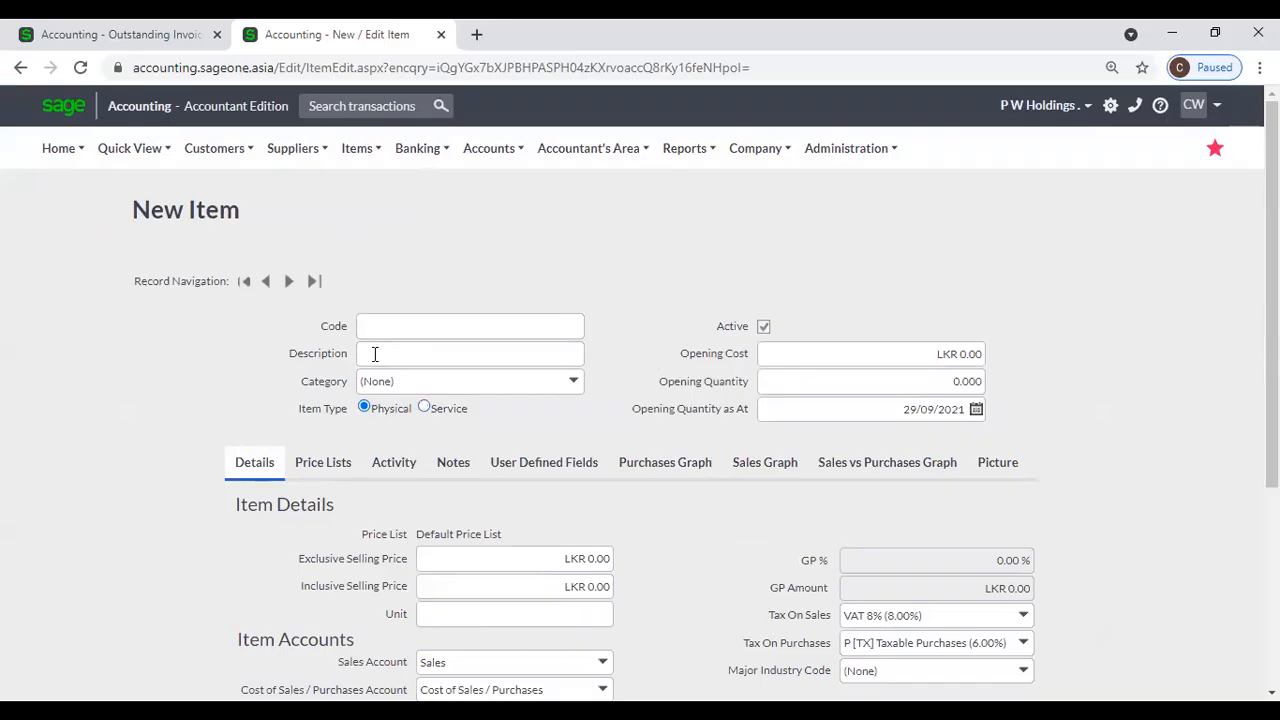
click(575, 390)
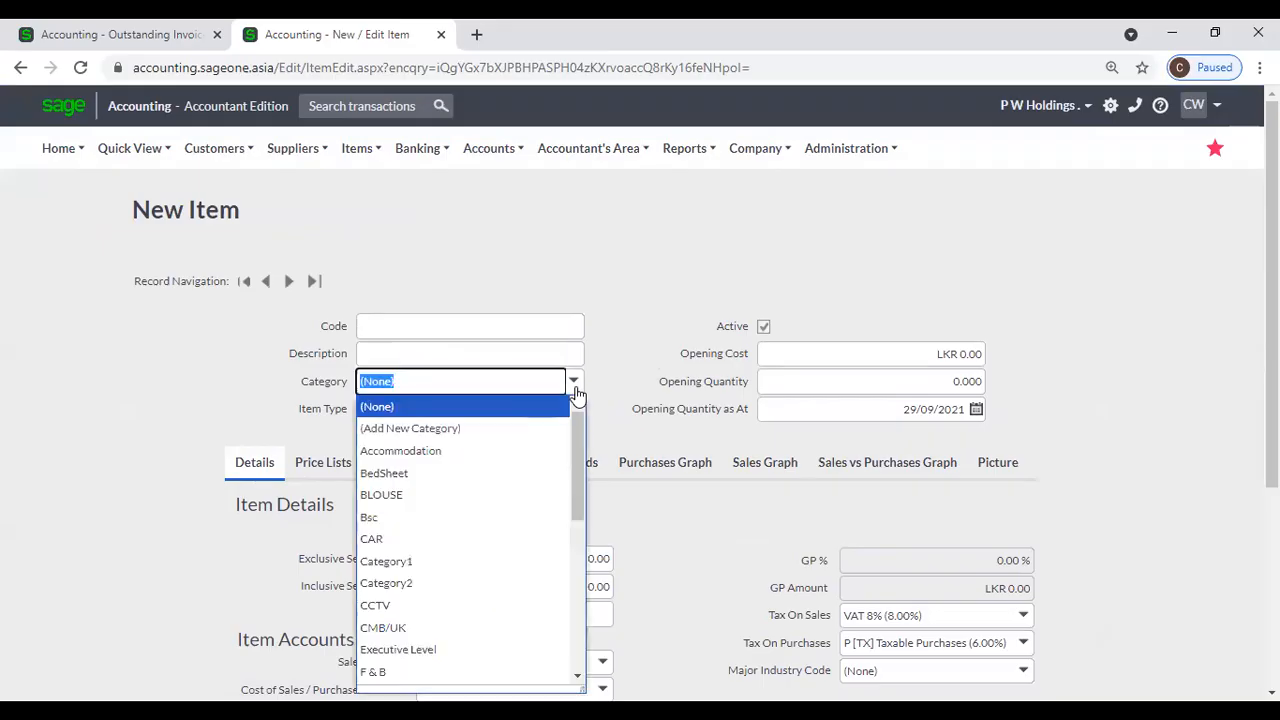
click(627, 368)
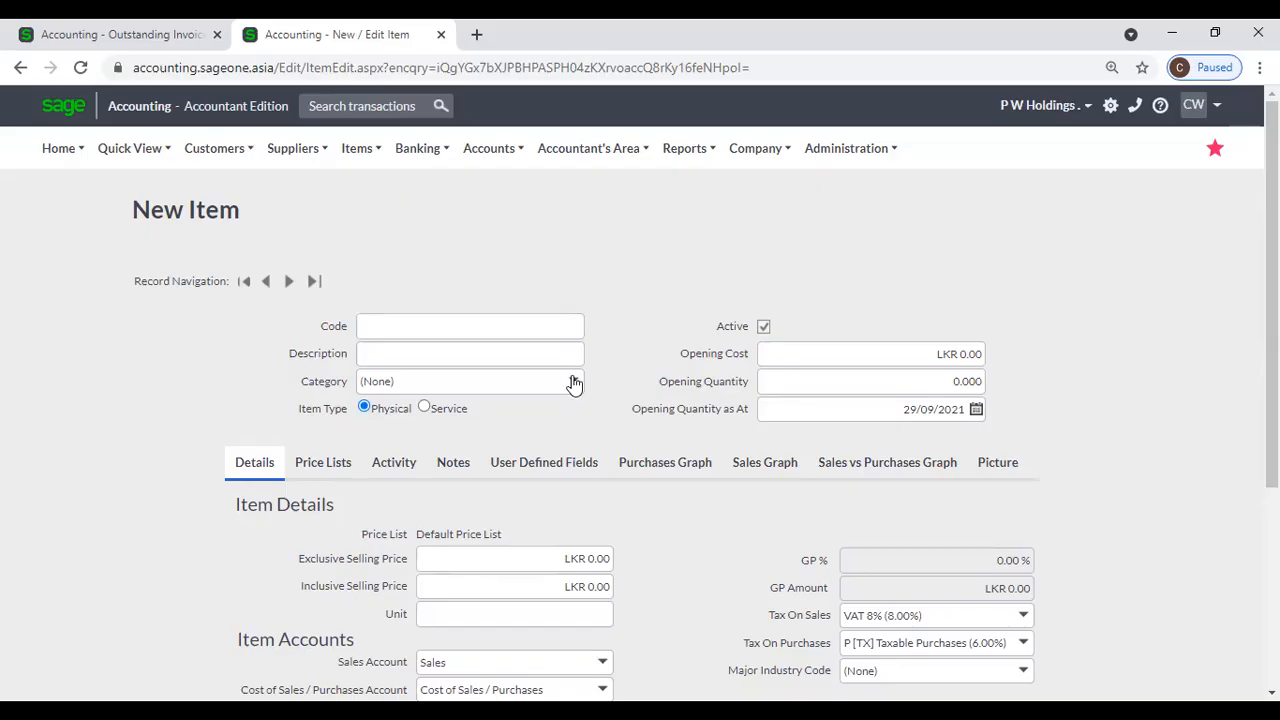
click(574, 382)
click(596, 343)
Compare the opening balance fields for the Service and Physical item types, leaving the item type on Physical.
click(428, 407)
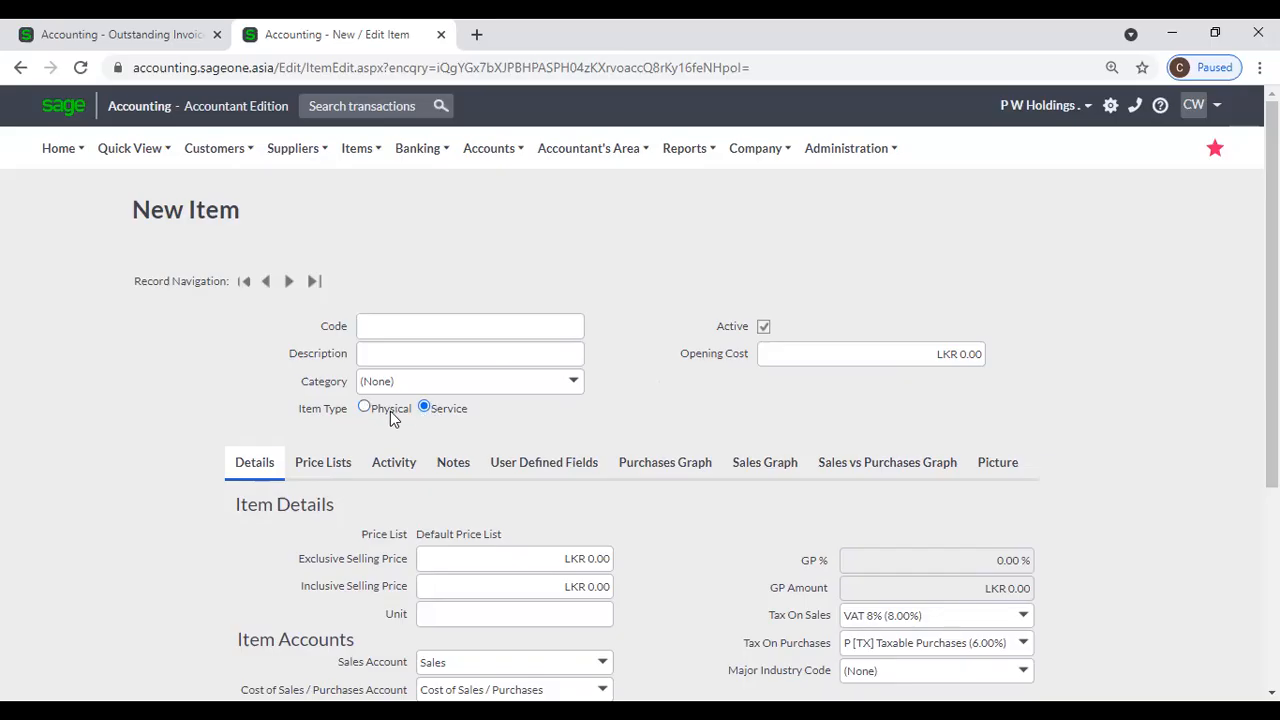
click(390, 418)
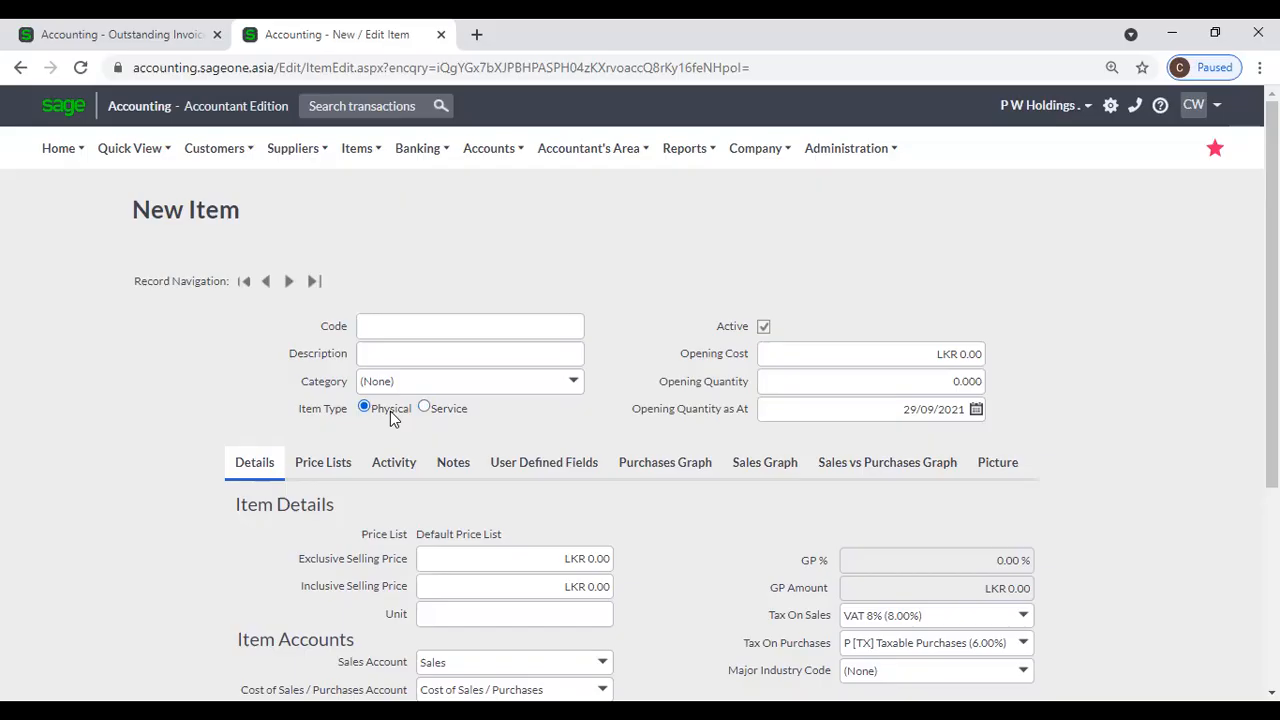
click(455, 416)
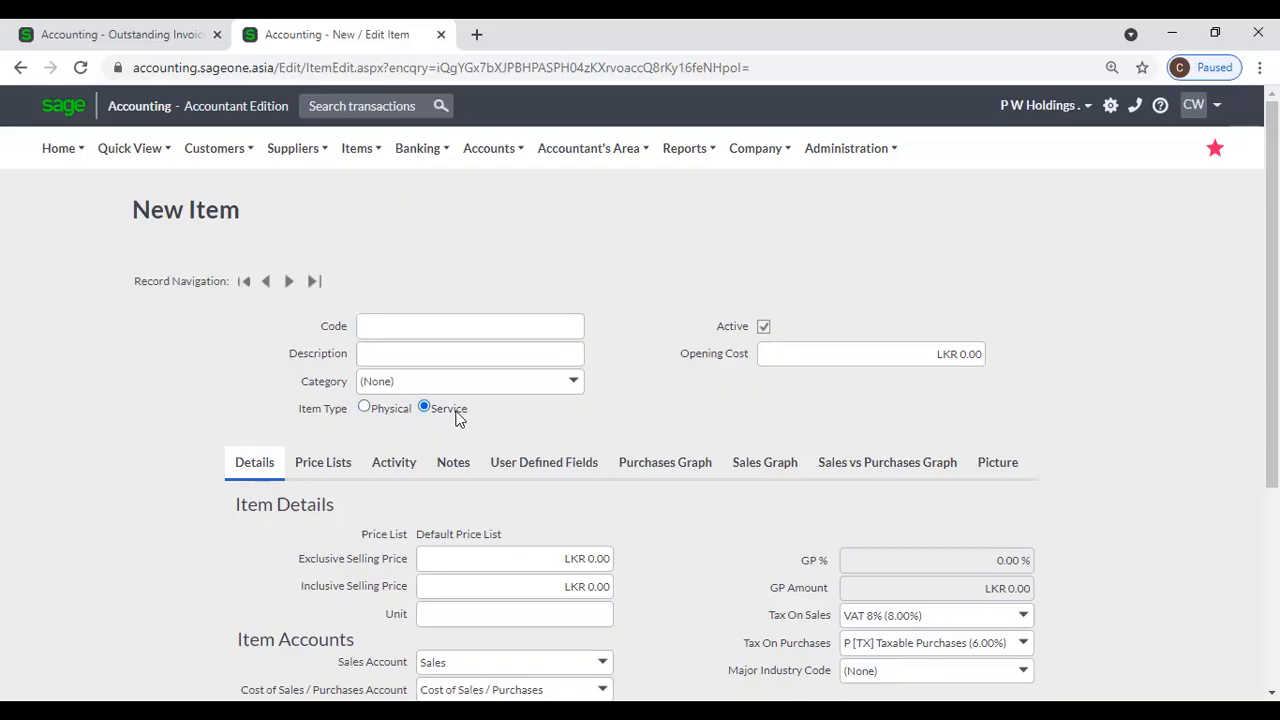
click(408, 412)
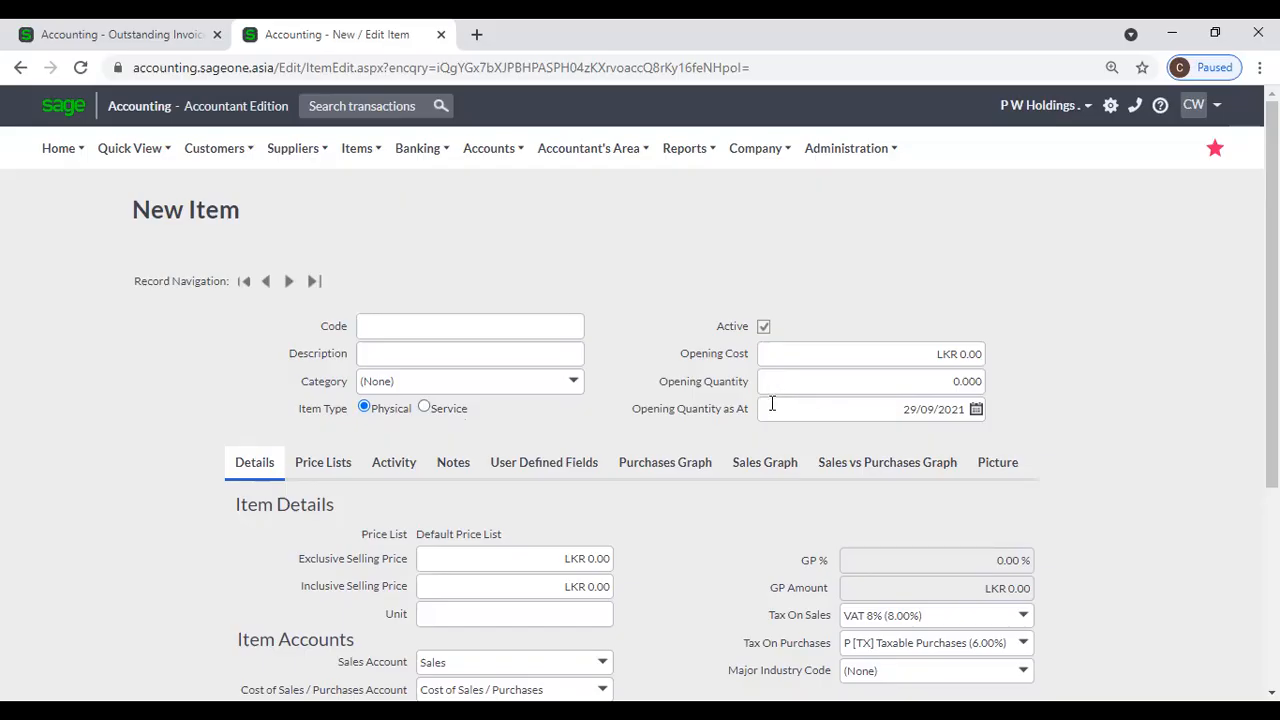
click(452, 413)
click(390, 413)
Review the selling price and account fields in the new item's details and display its price lists.
scroll(613, 454, down, 2)
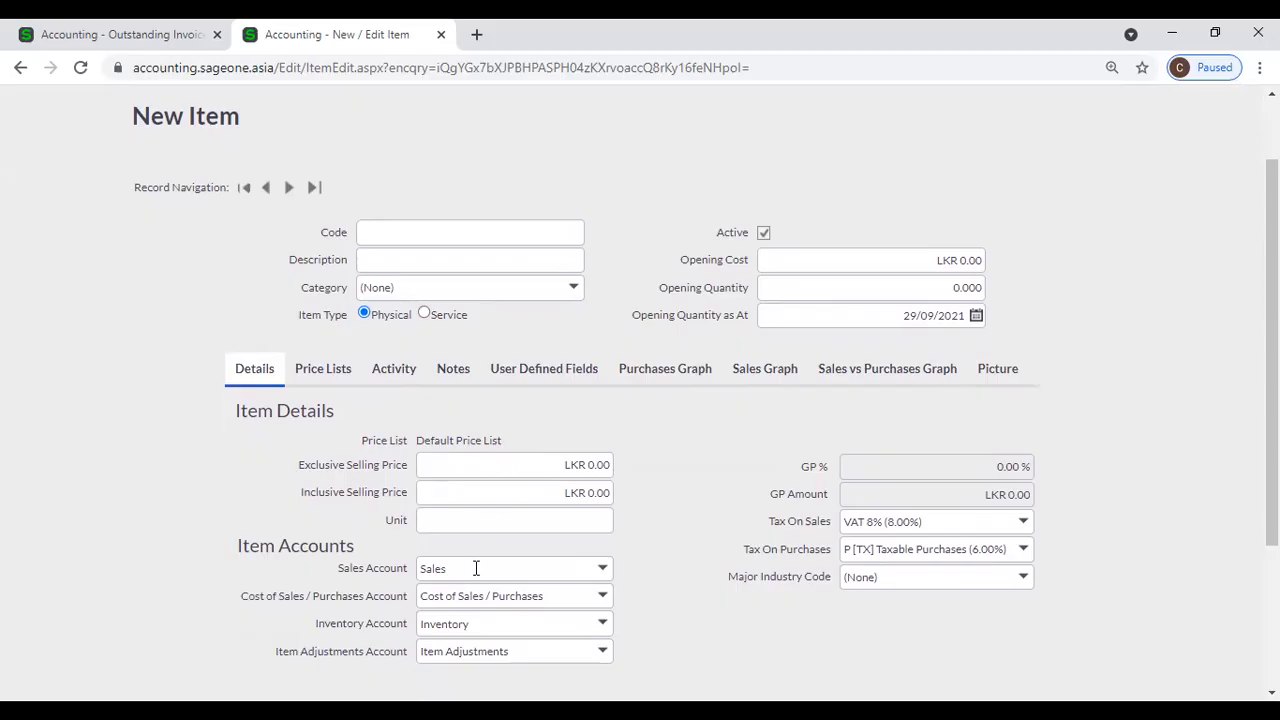
scroll(483, 566, down, 1)
scroll(483, 566, down, 1)
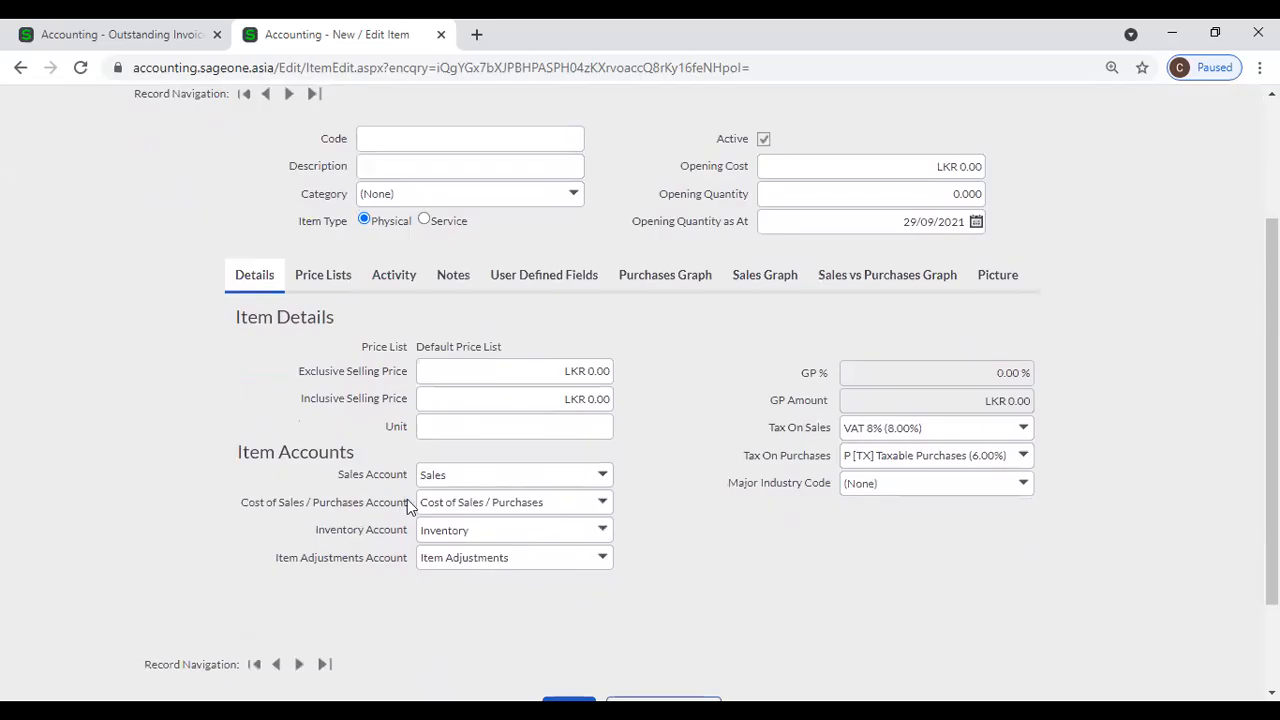
click(328, 270)
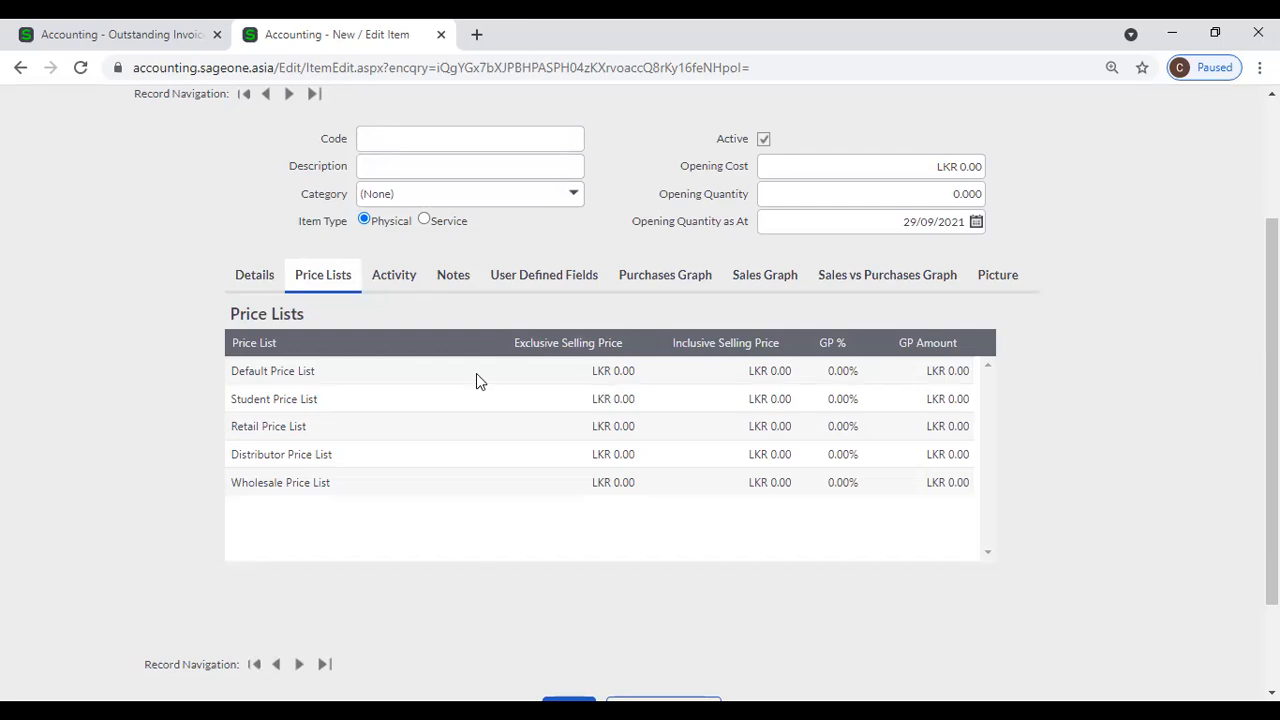
Display the new item's notes and user defined fields, reviewing the text, numeric, yes/no and date fields.
scroll(594, 423, up, 1)
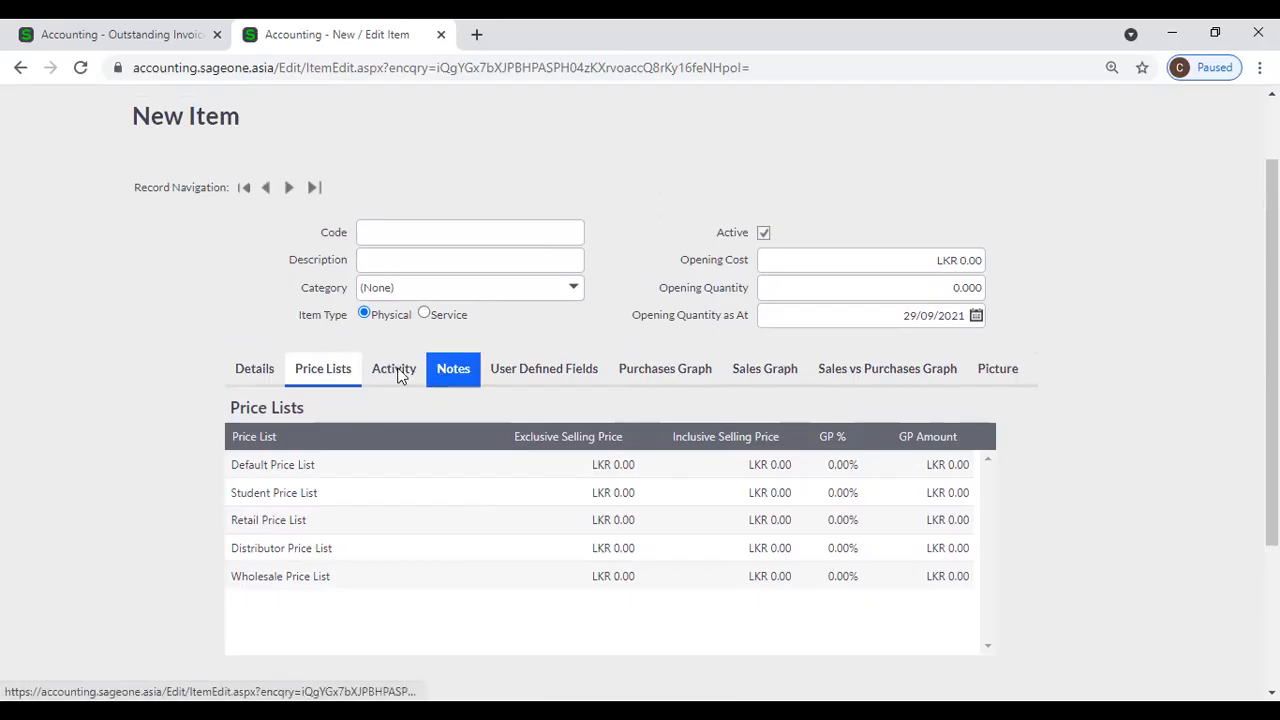
click(456, 370)
click(512, 376)
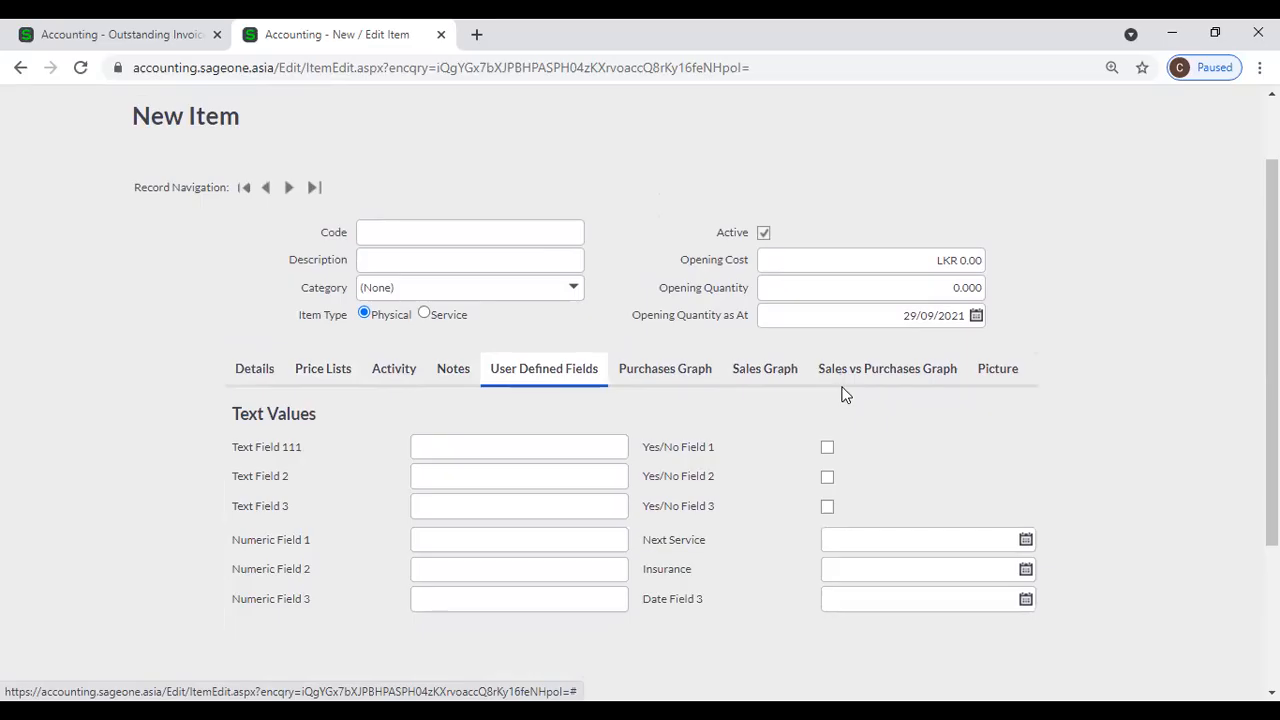
scroll(318, 340, up, 1)
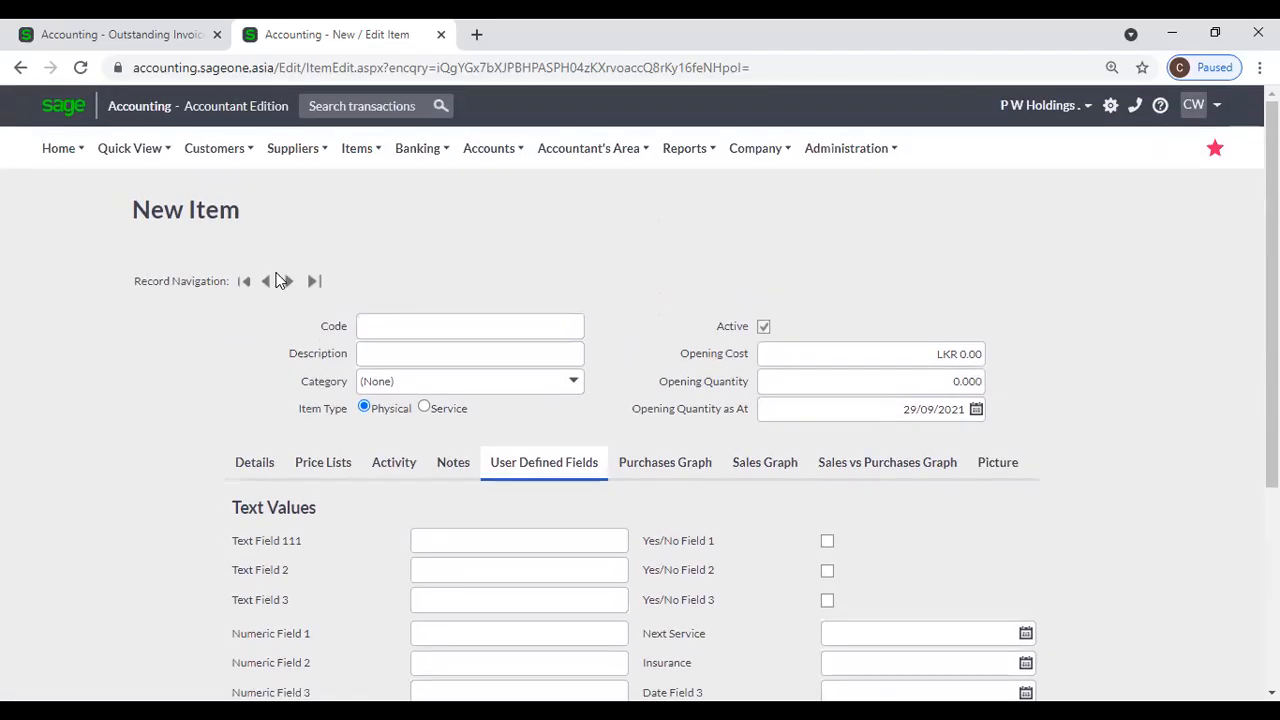
mouse_move(374, 224)
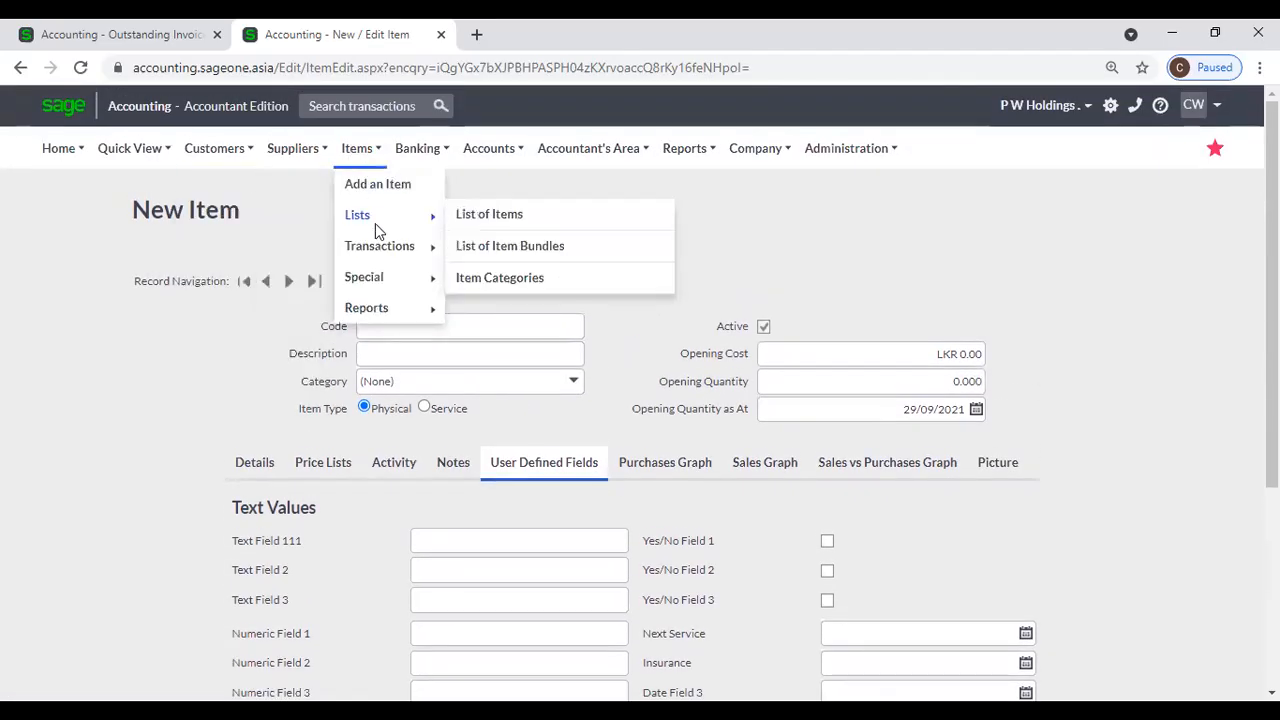
click(486, 213)
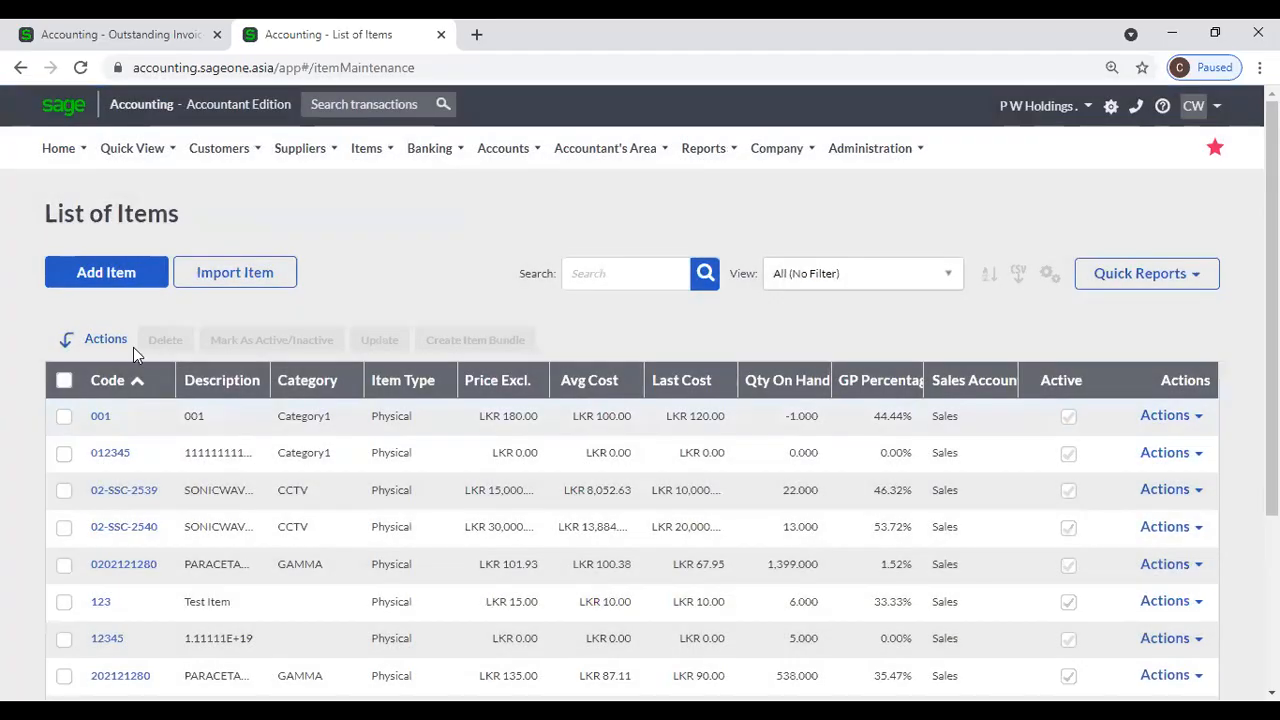
click(123, 566)
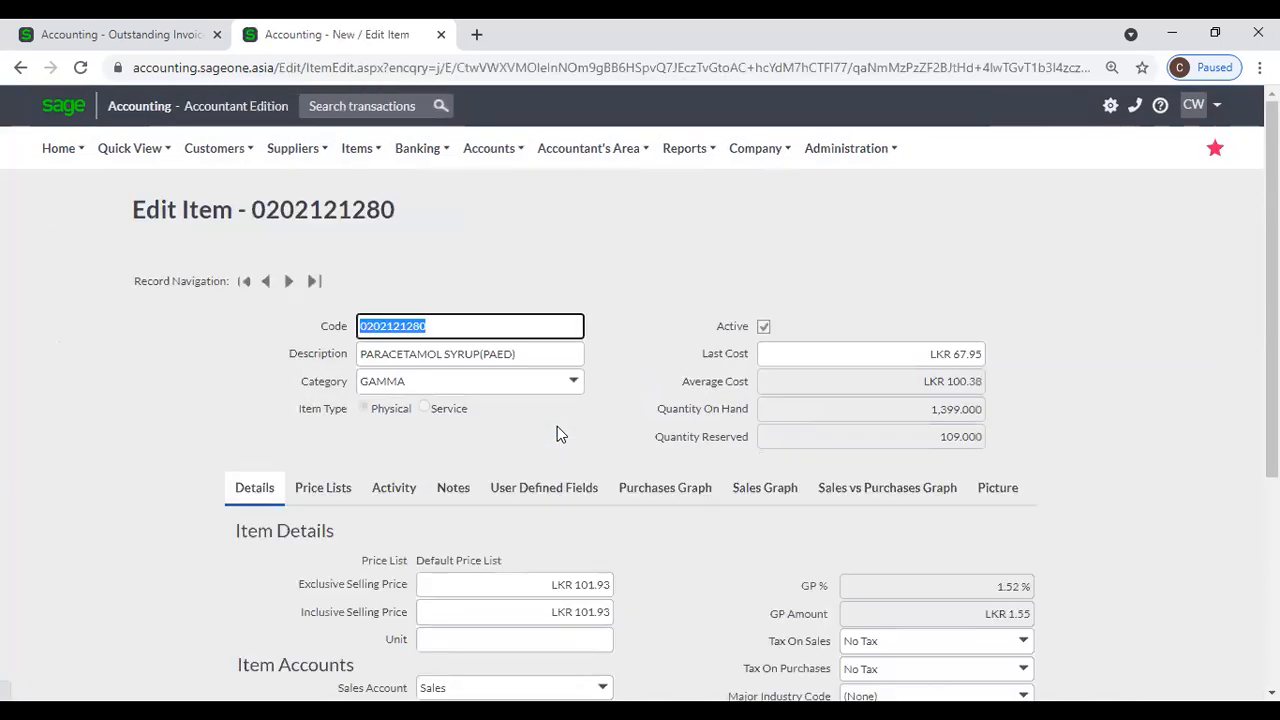
Review the paracetamol item's purchases, sales and sales vs purchases graphs, and look at its picture section.
click(620, 490)
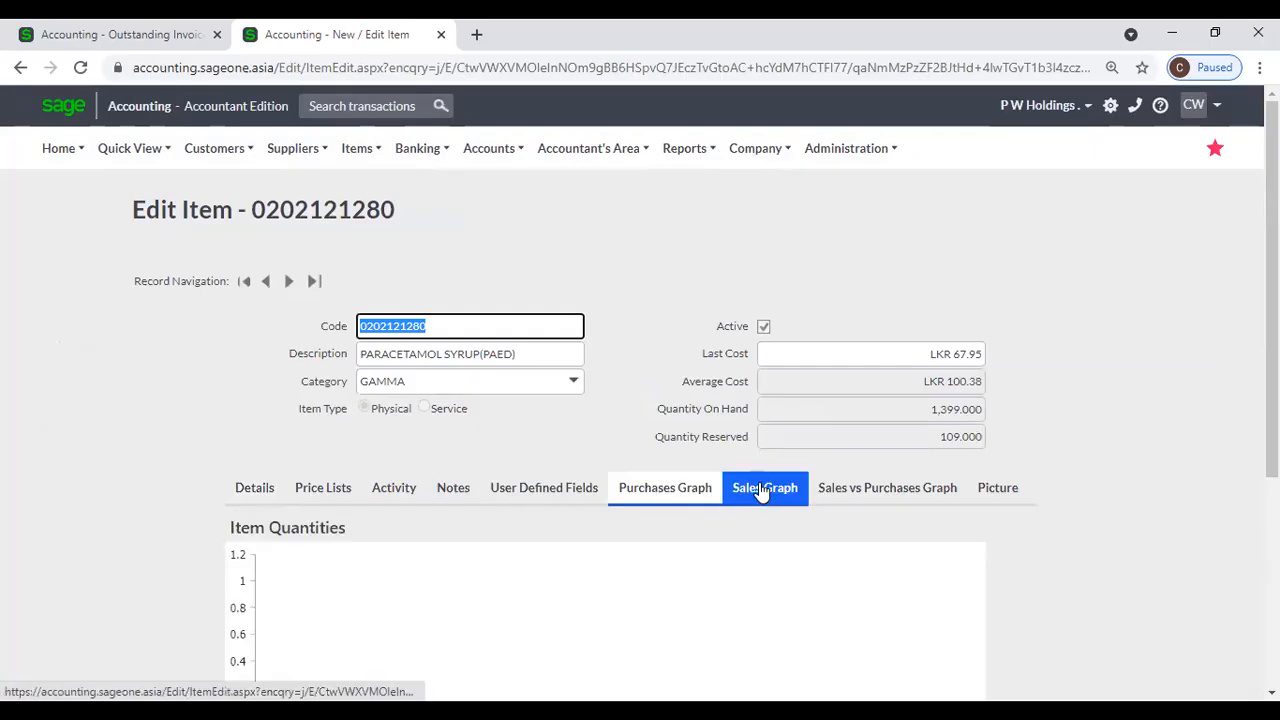
scroll(760, 490, down, 1)
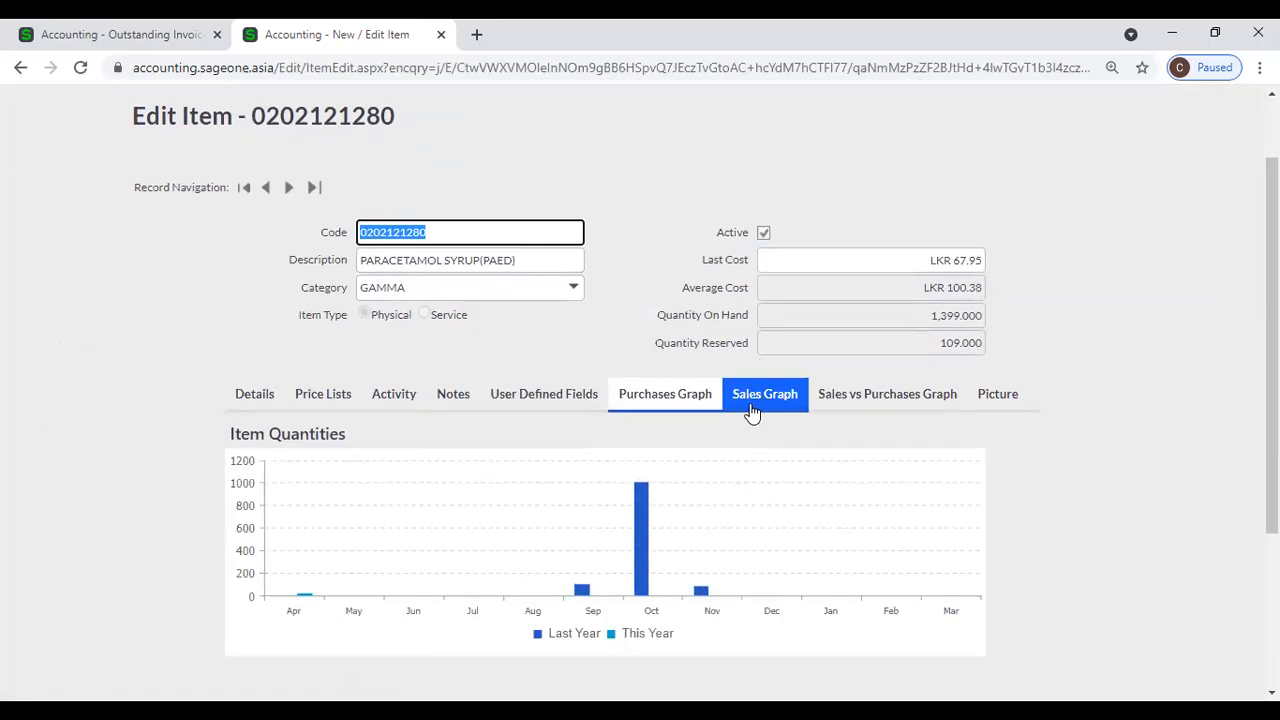
click(761, 403)
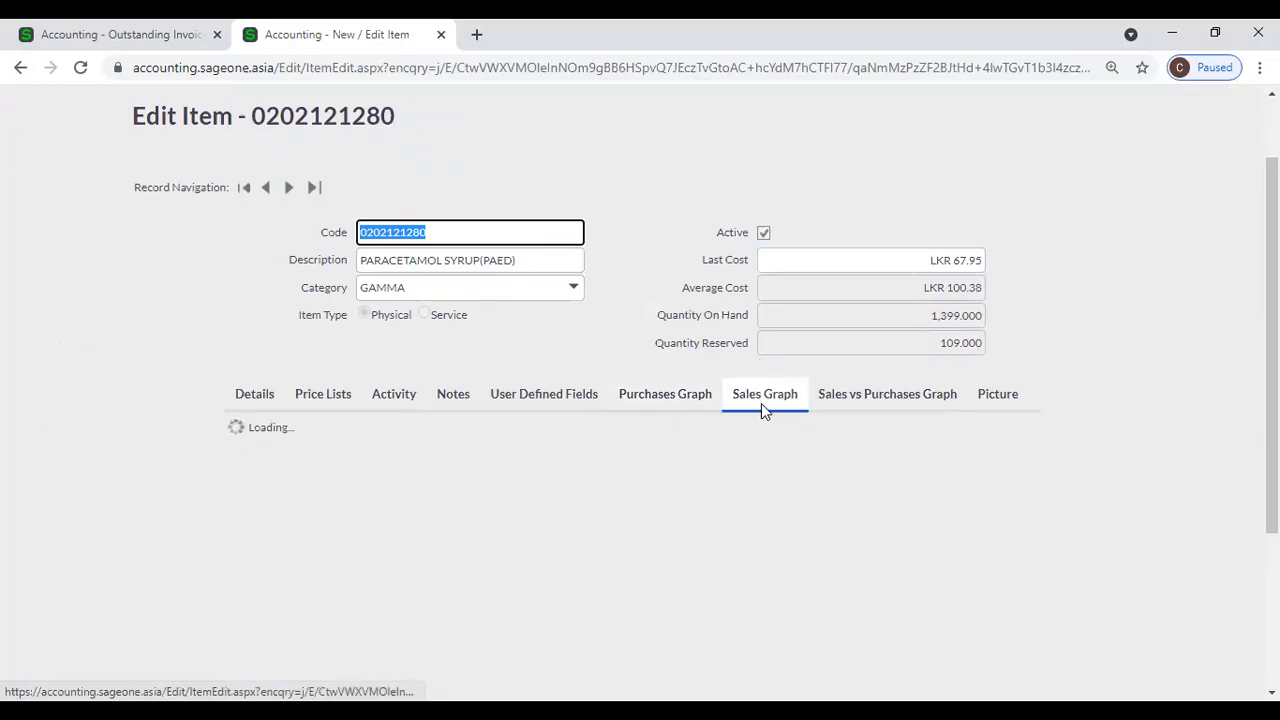
click(840, 400)
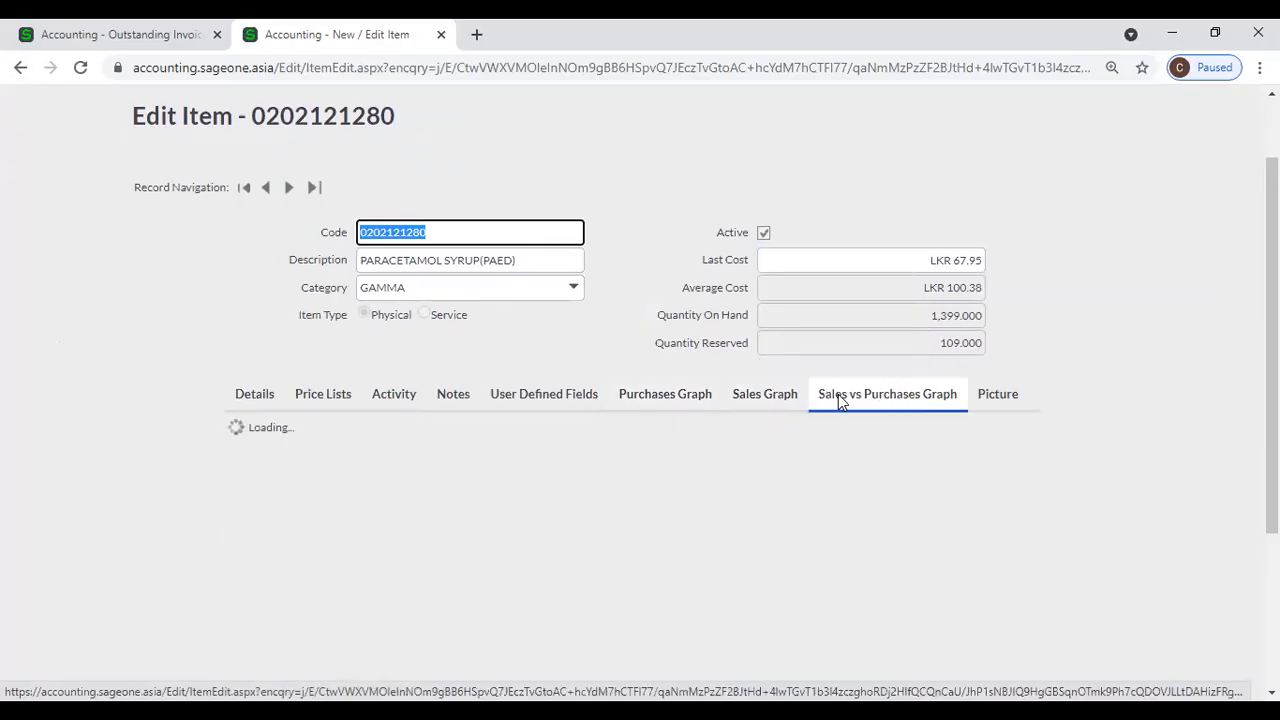
click(999, 400)
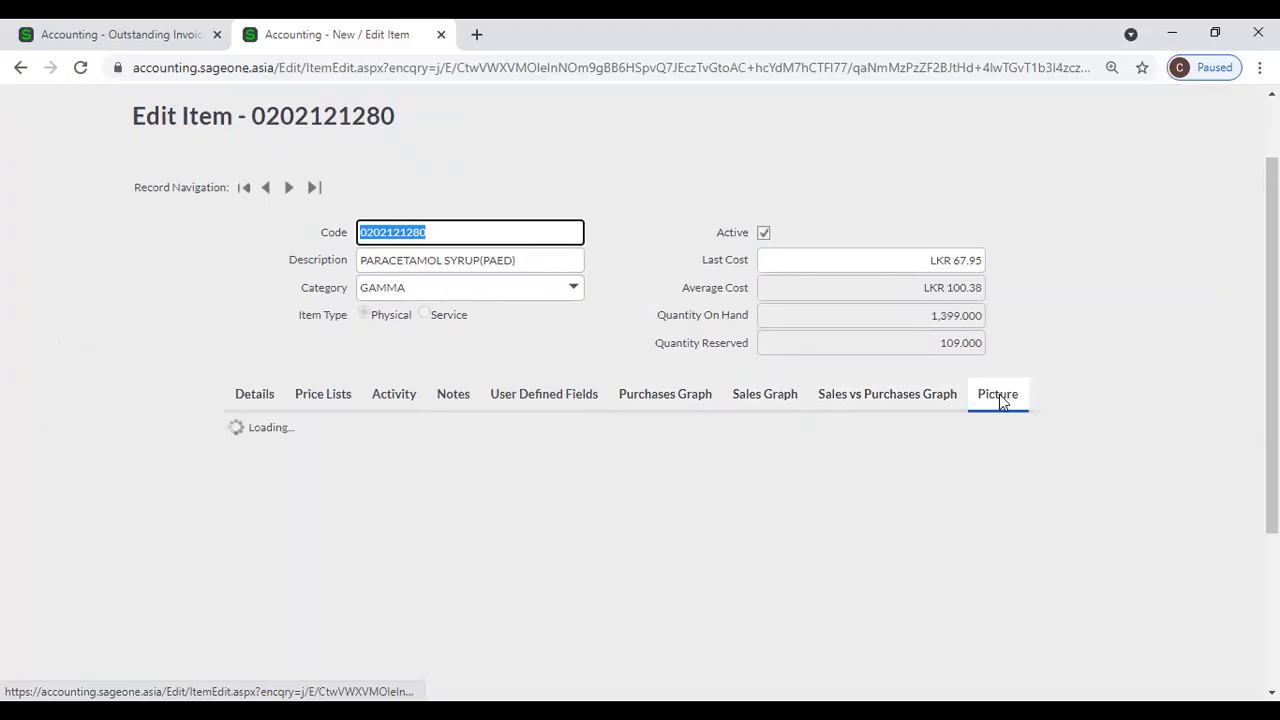
click(883, 400)
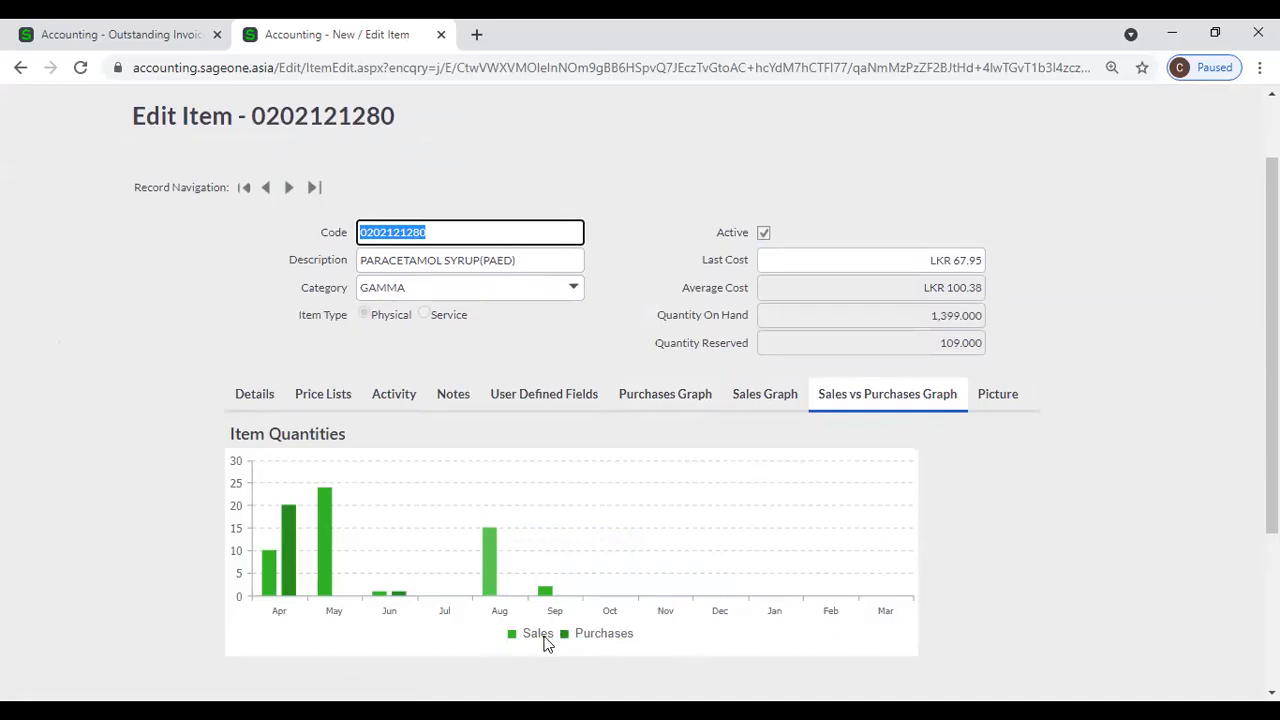
click(742, 404)
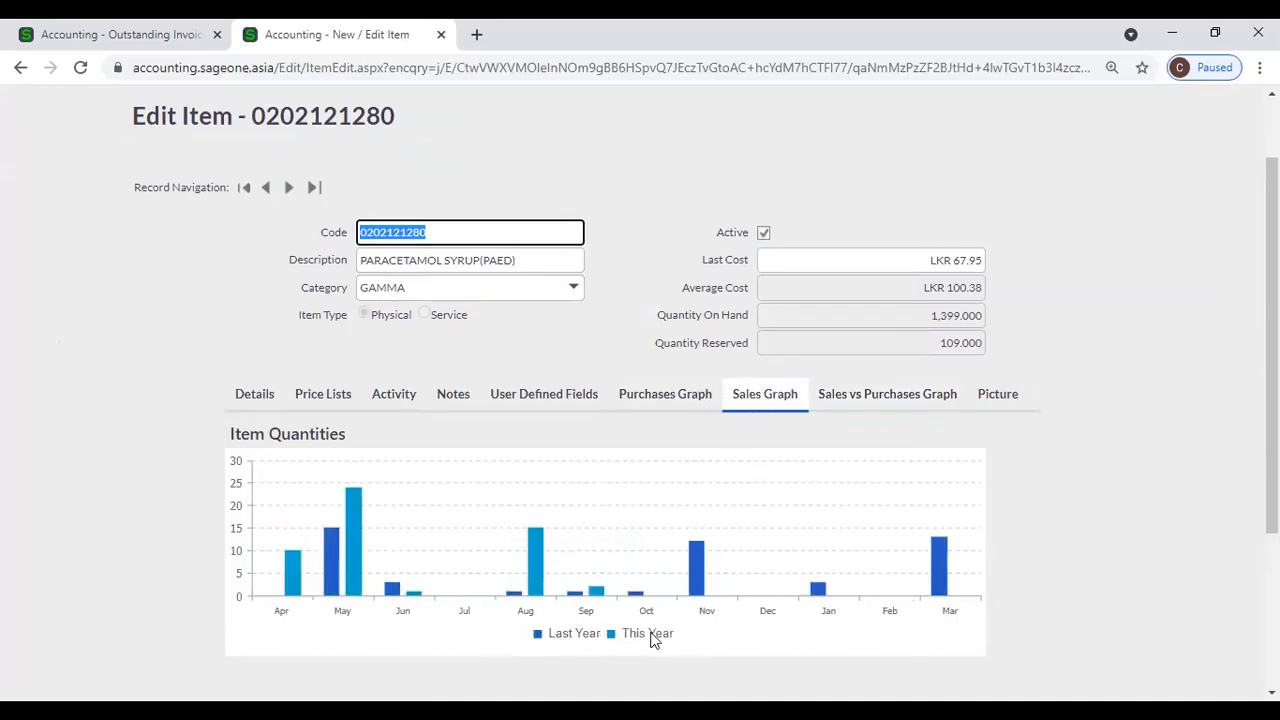
Open the List of Item Bundles and display the items and quantities in the Computer bundle COM001.
scroll(650, 624, up, 2)
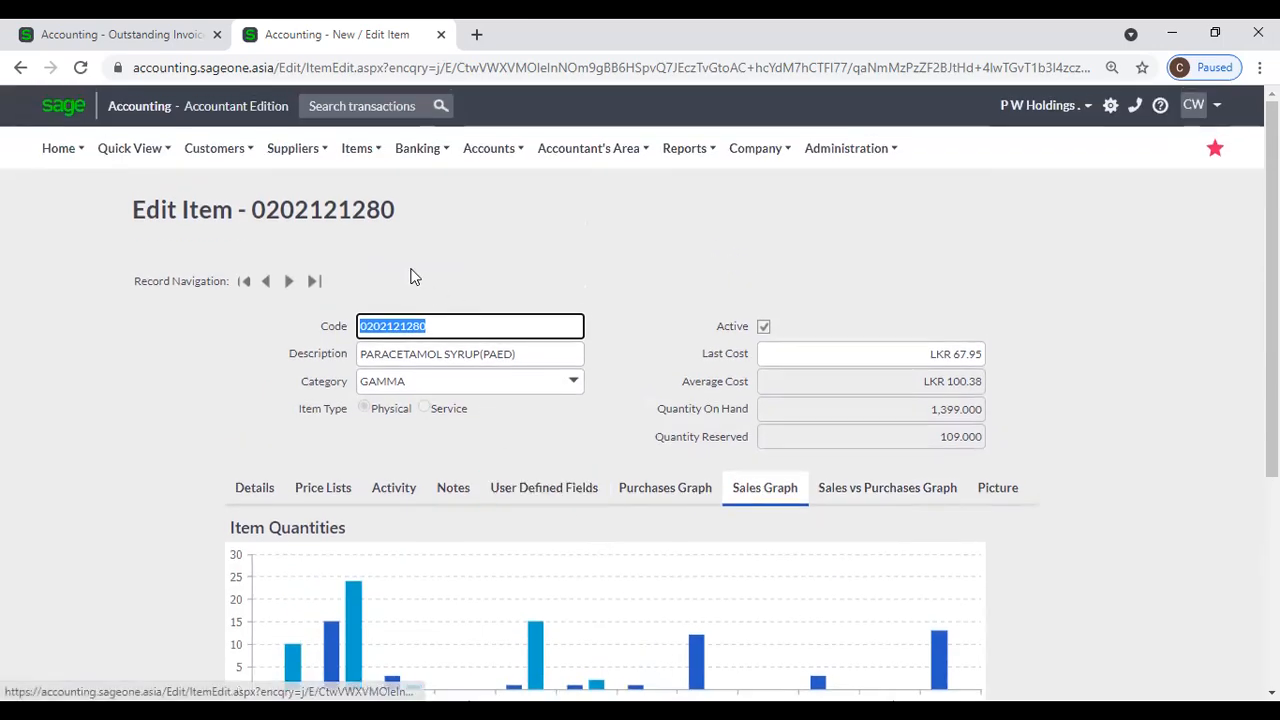
click(356, 159)
mouse_move(373, 214)
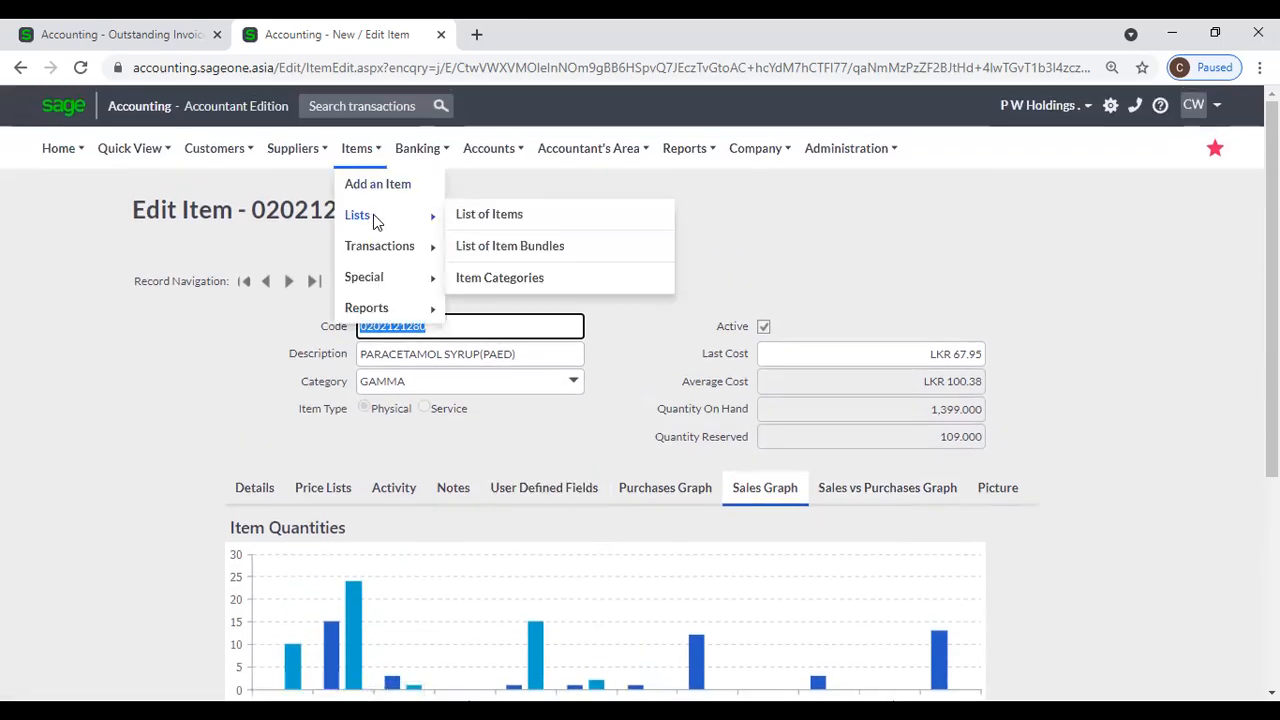
click(581, 245)
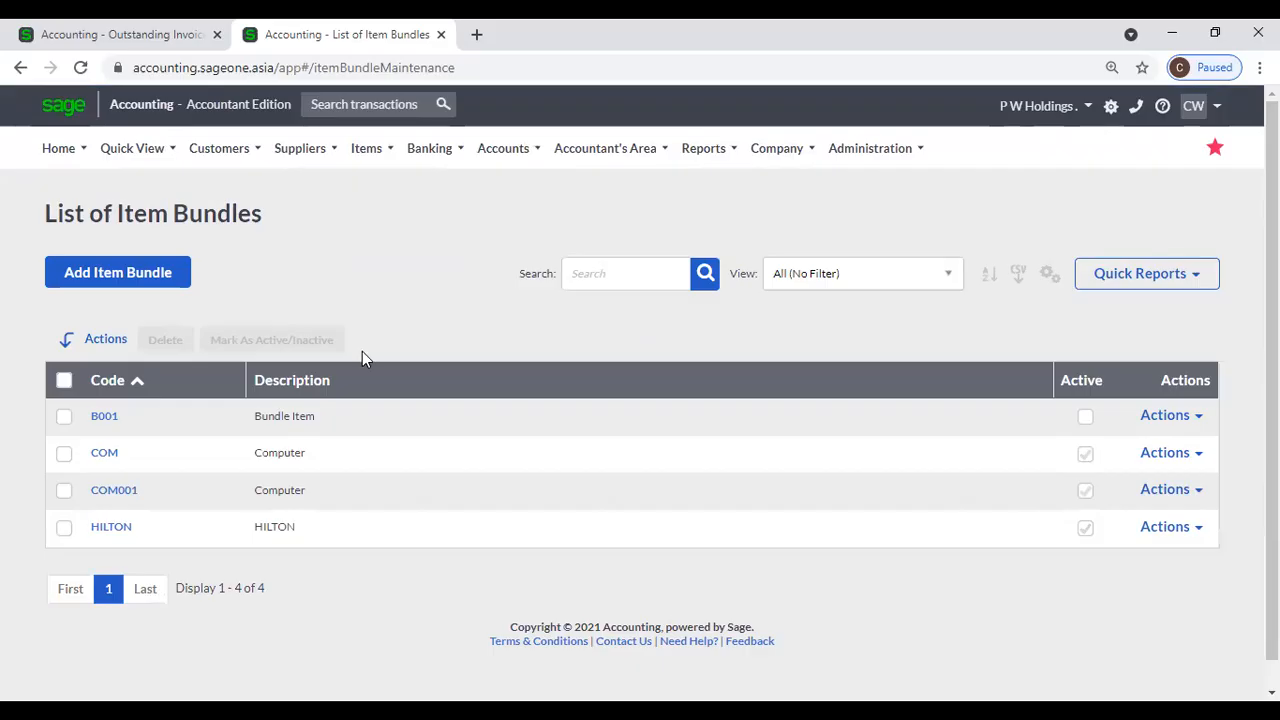
click(111, 497)
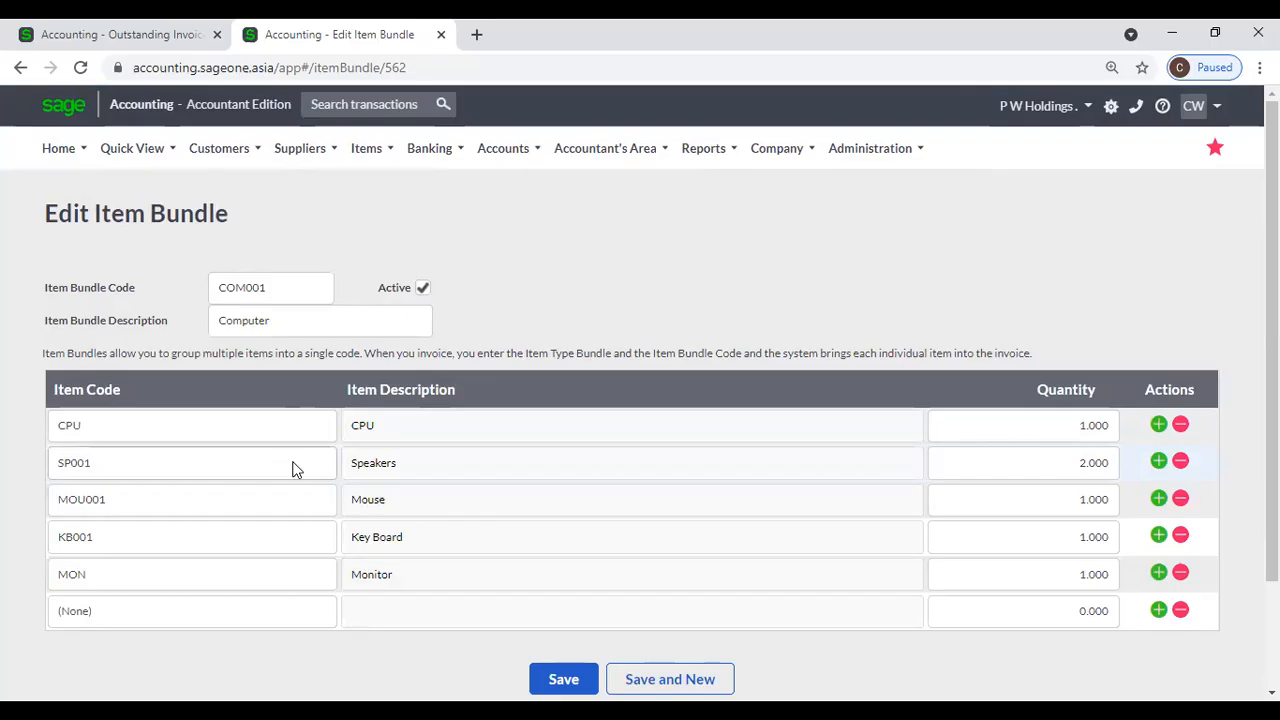
Open the Item Categories list and display the blank form for a new item category.
click(368, 150)
mouse_move(400, 218)
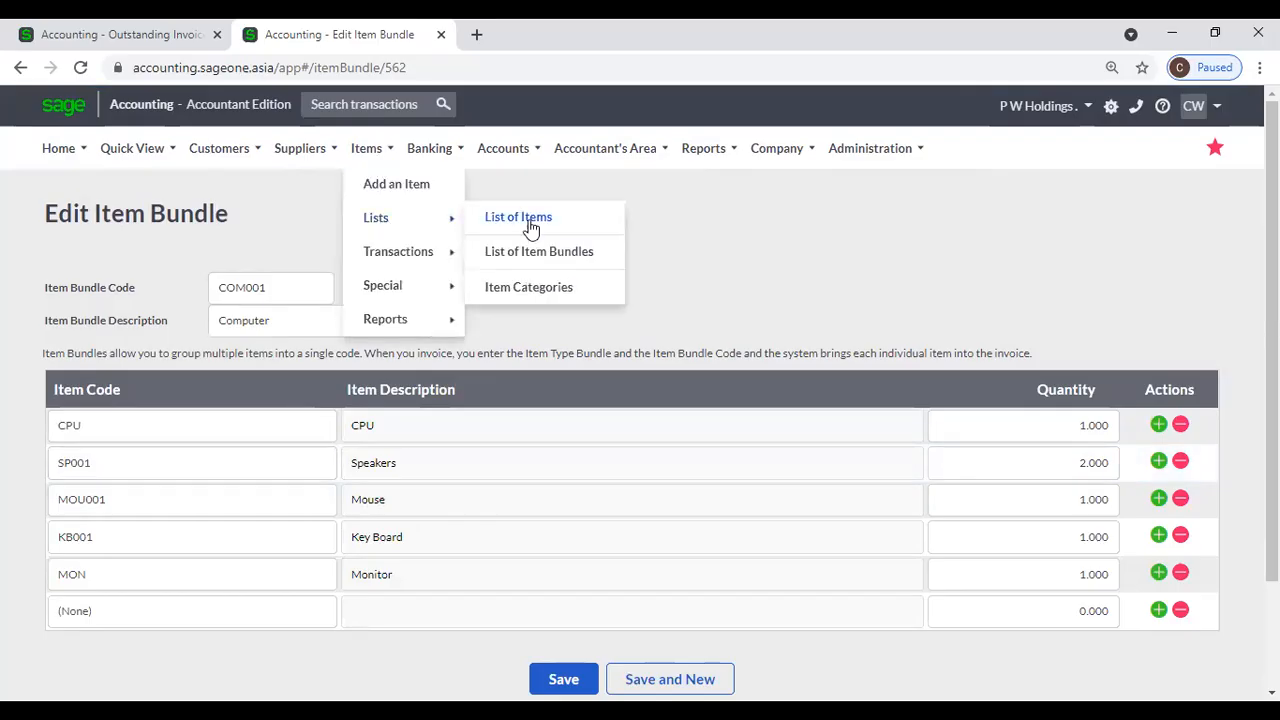
click(530, 287)
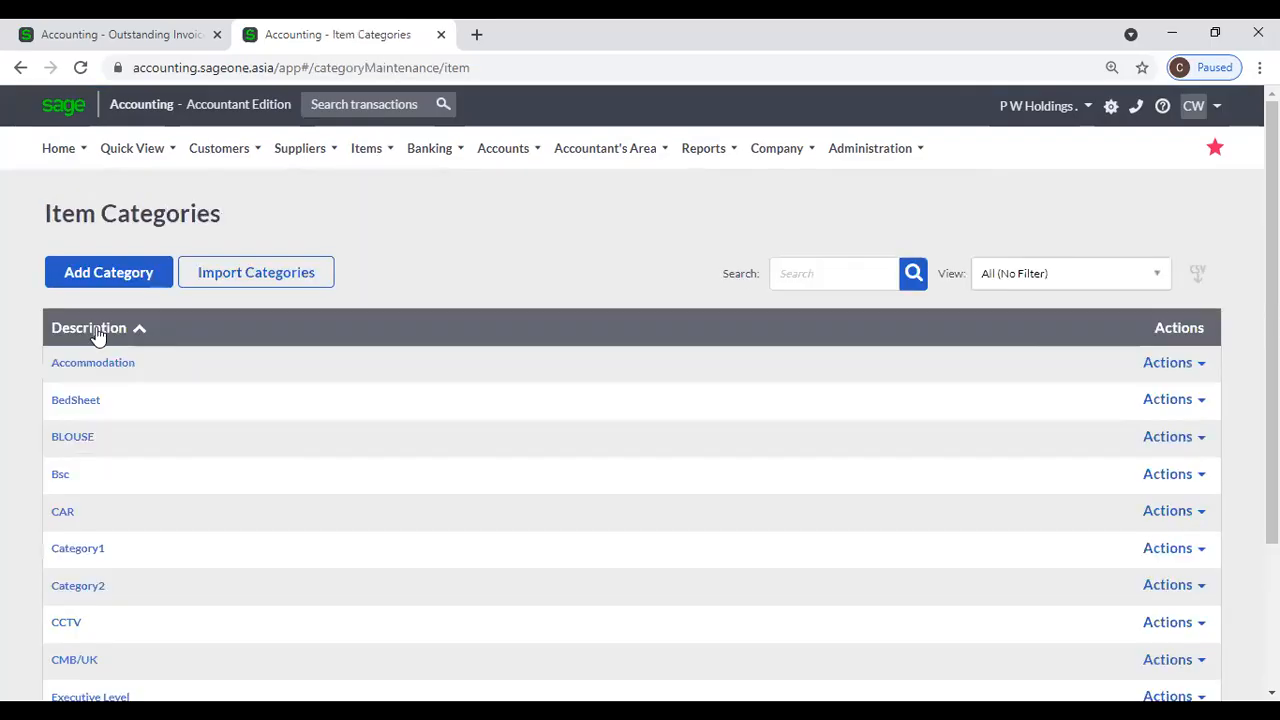
click(105, 277)
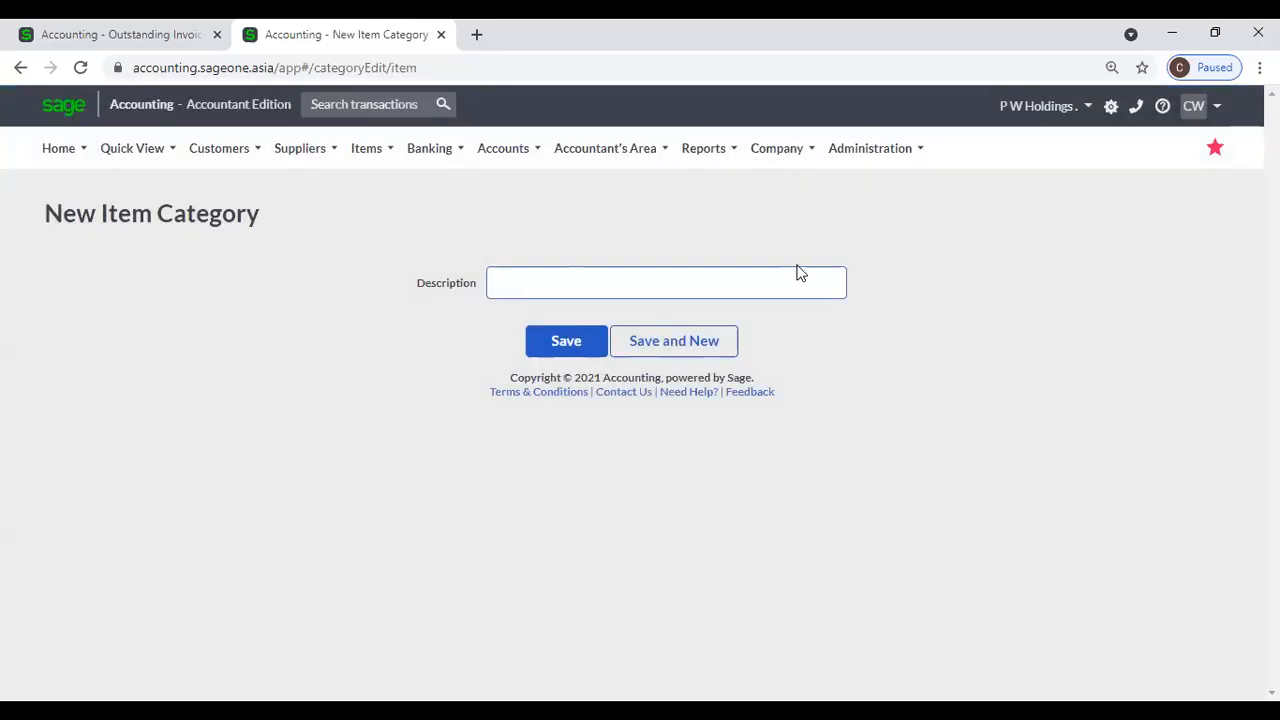
Start an item adjustment of type Quantity on Hand and/or Average Cost for item 202121280 - PARACETAMOL.
click(362, 150)
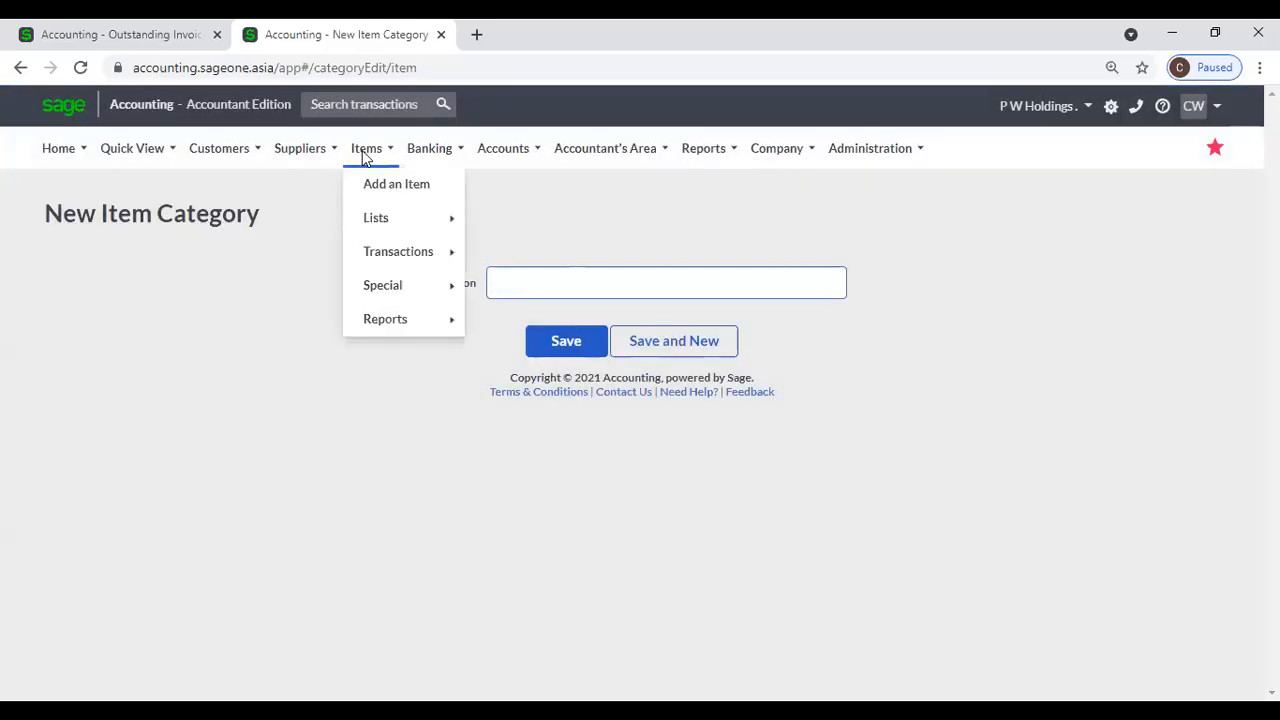
mouse_move(380, 222)
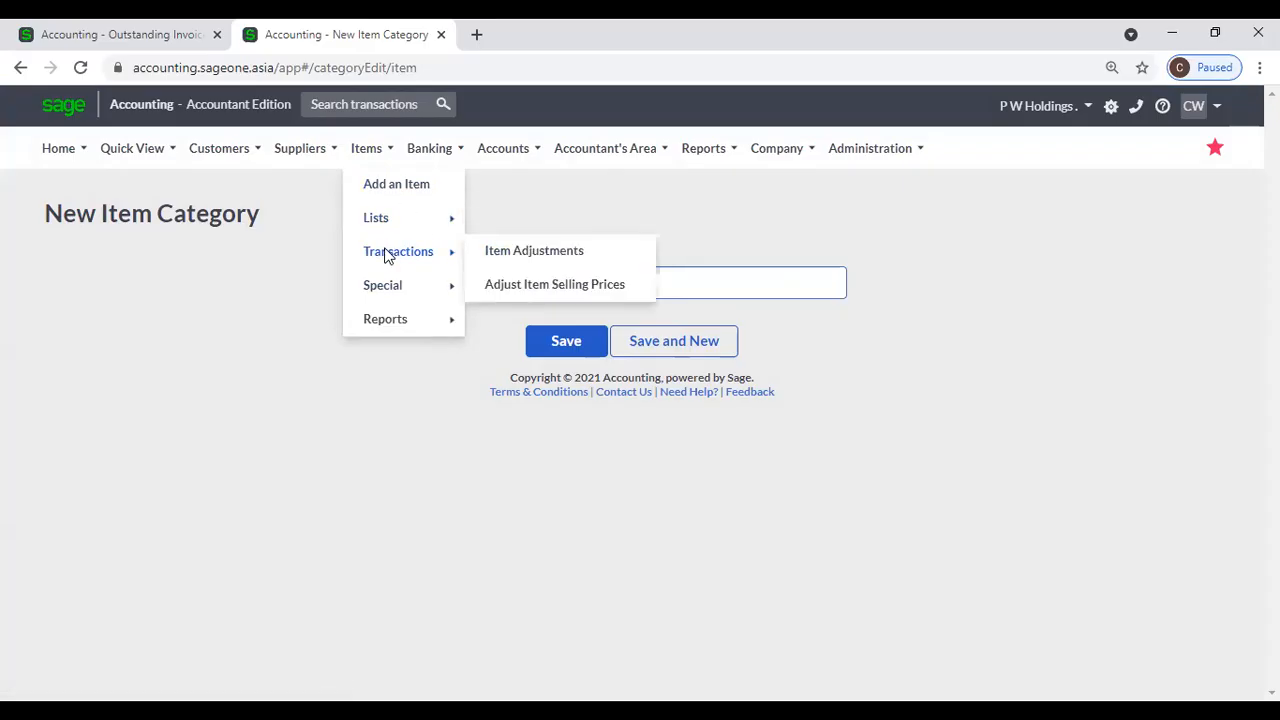
click(491, 251)
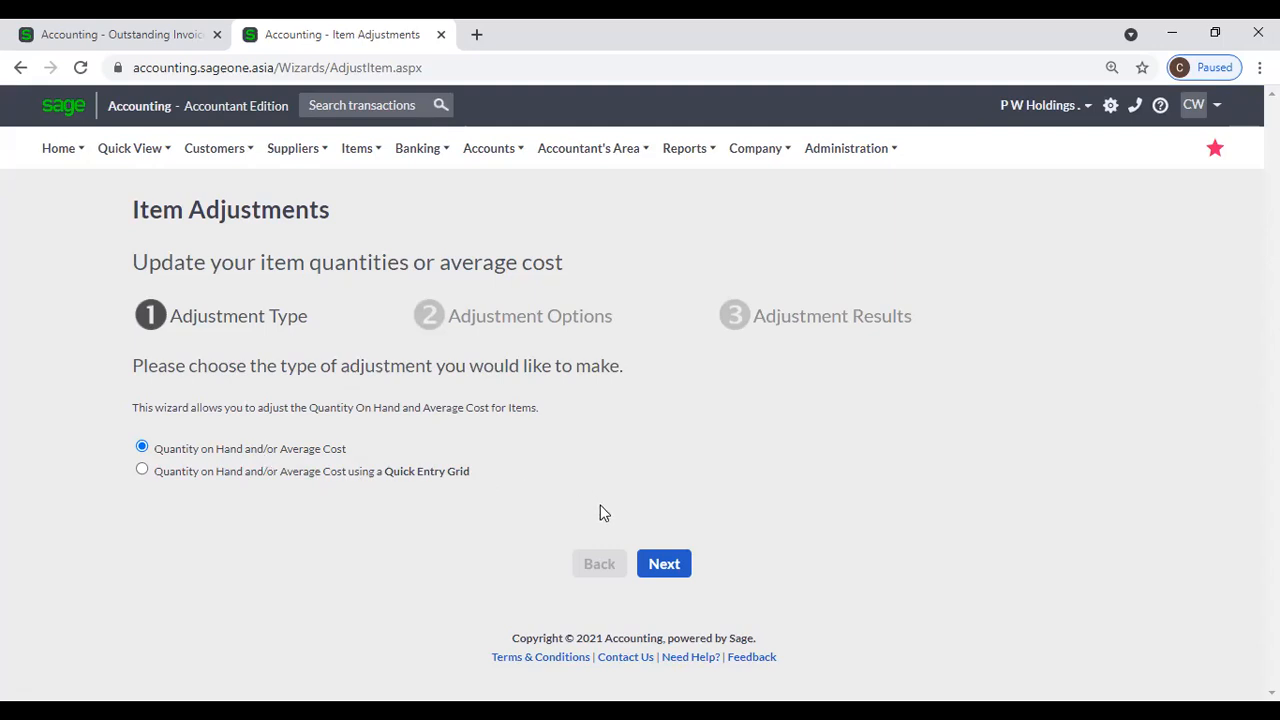
click(670, 577)
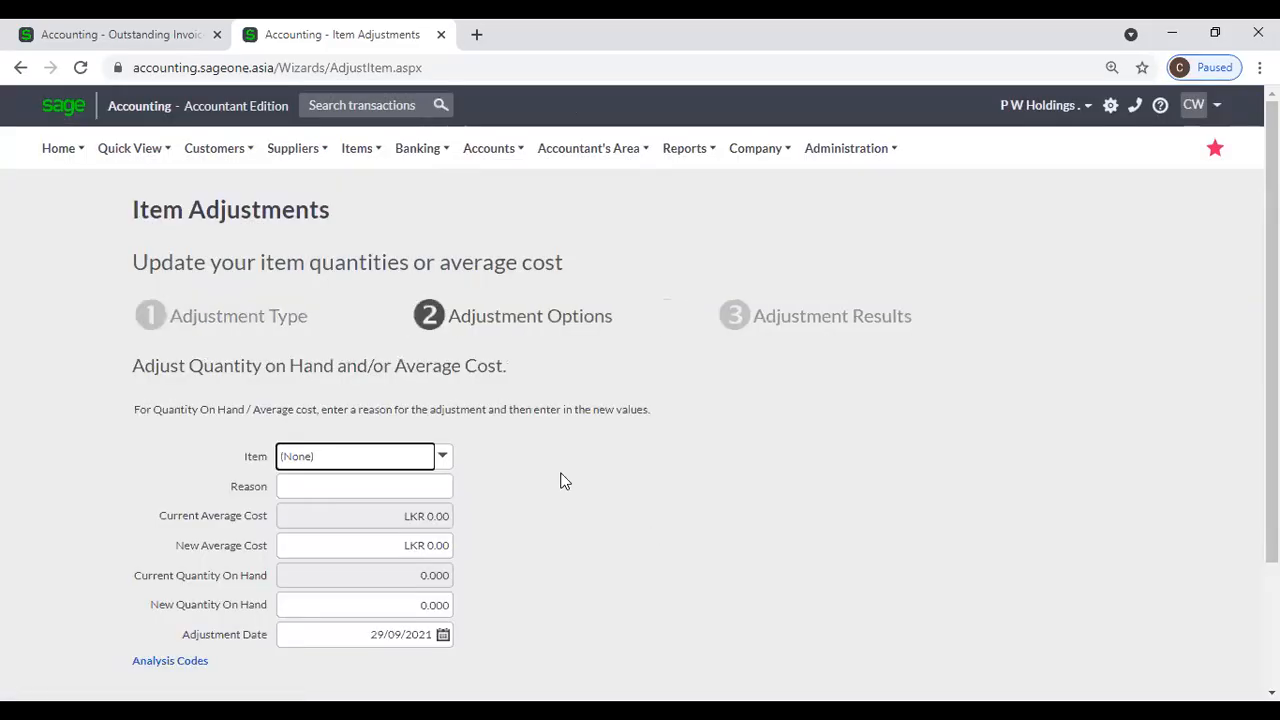
click(446, 460)
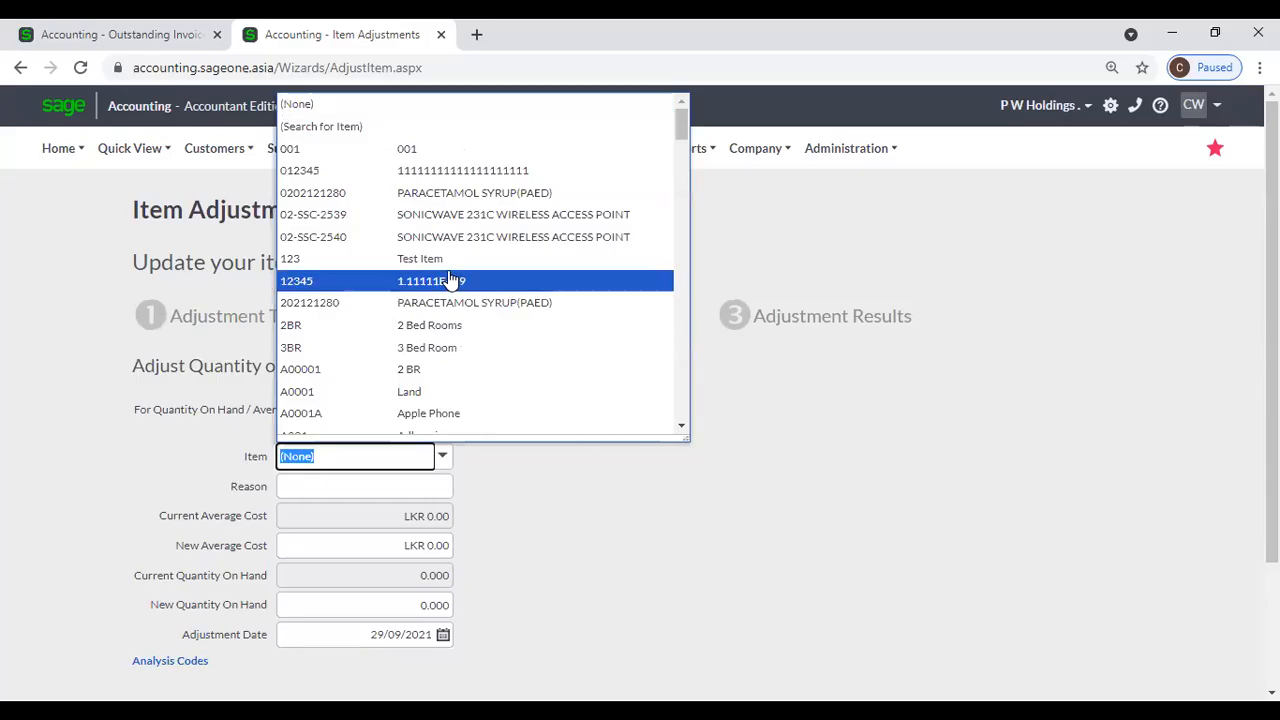
click(472, 306)
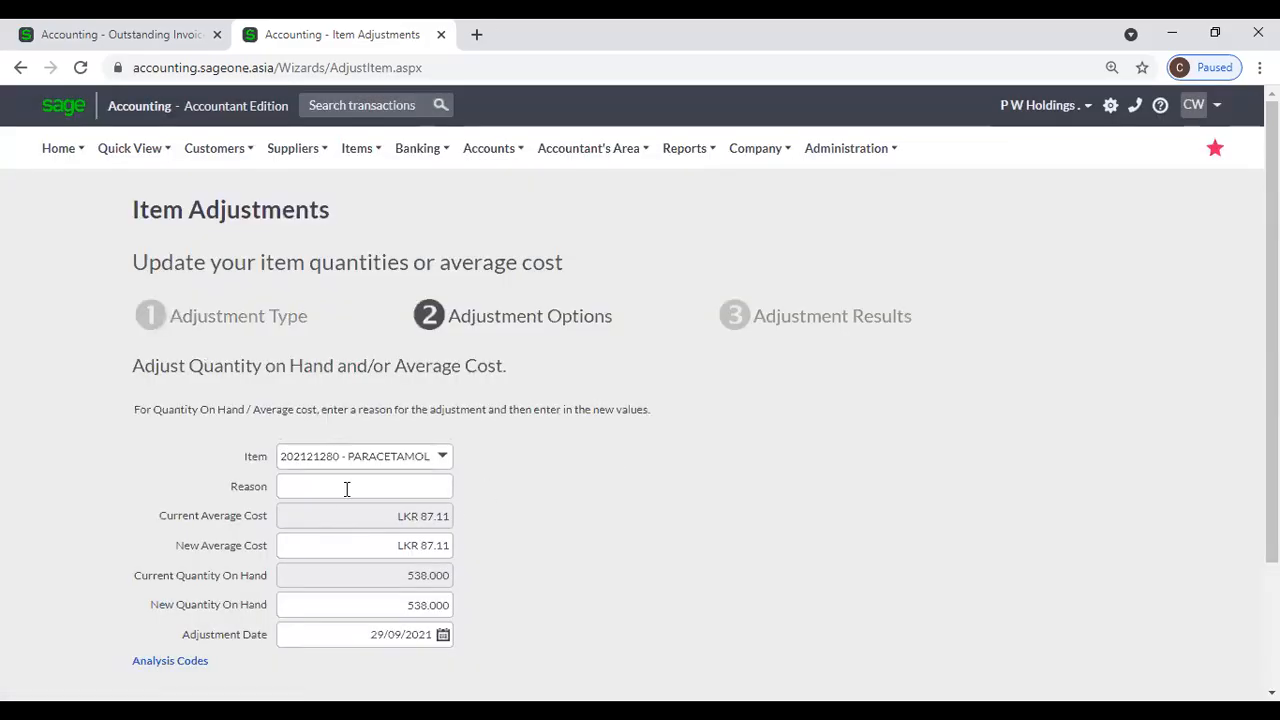
Look through the adjustment's reason, new average cost, new quantity on hand and adjustment date fields without changing them.
click(347, 489)
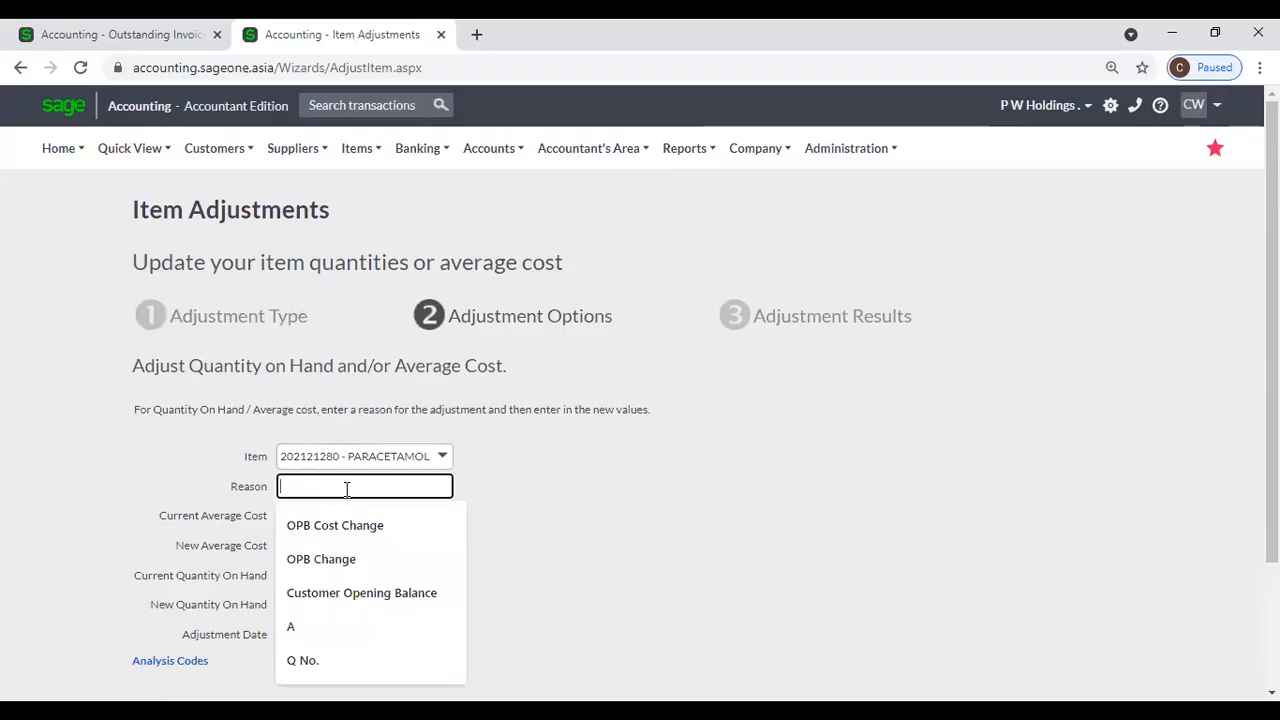
click(686, 496)
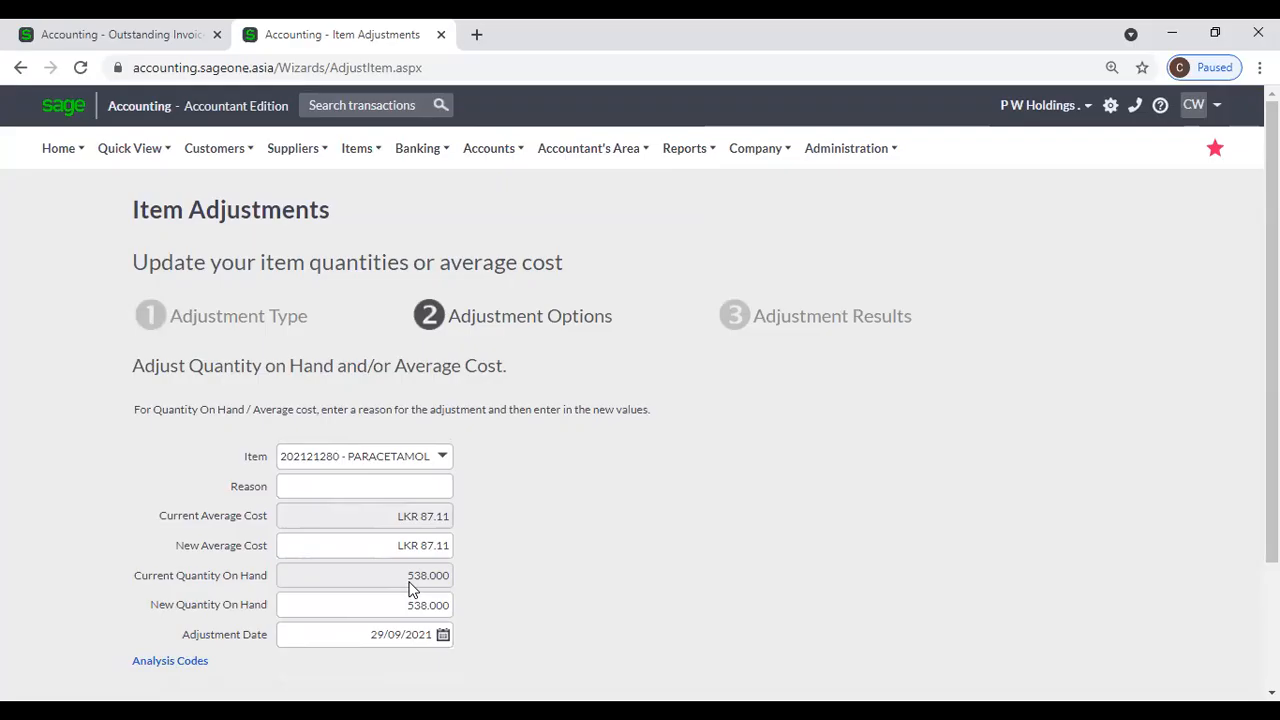
click(371, 607)
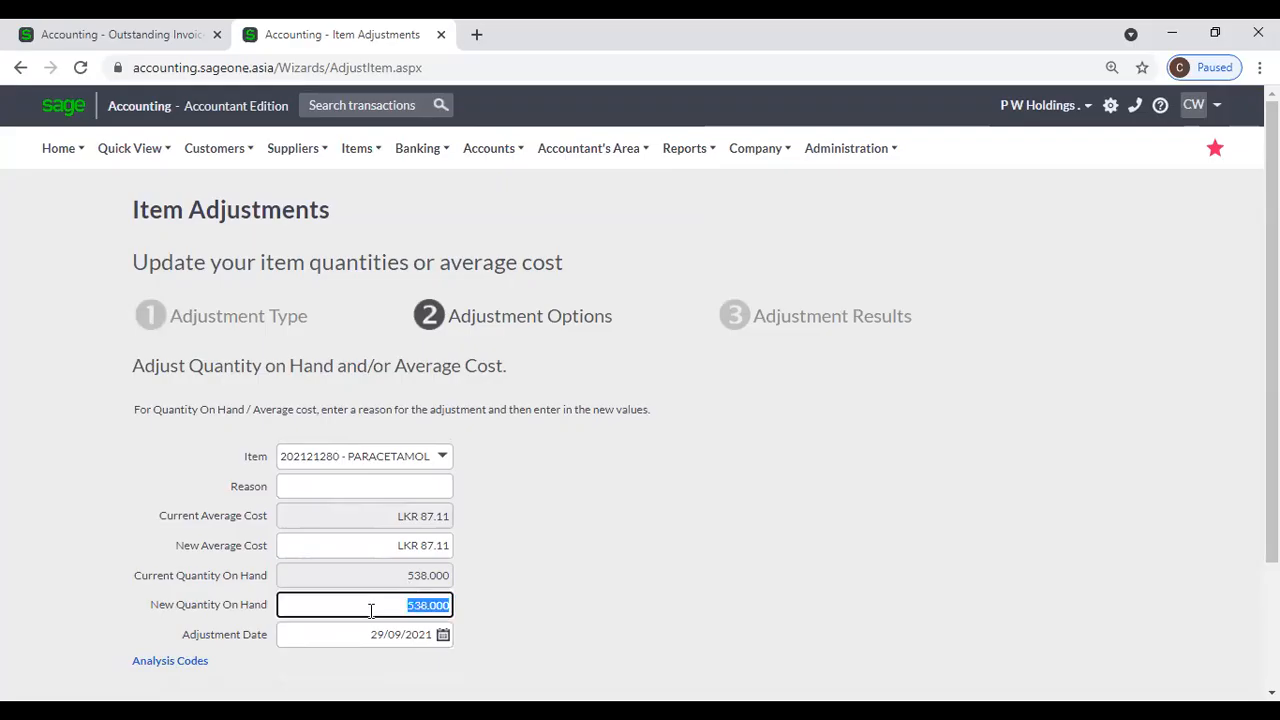
click(371, 542)
click(403, 607)
click(403, 548)
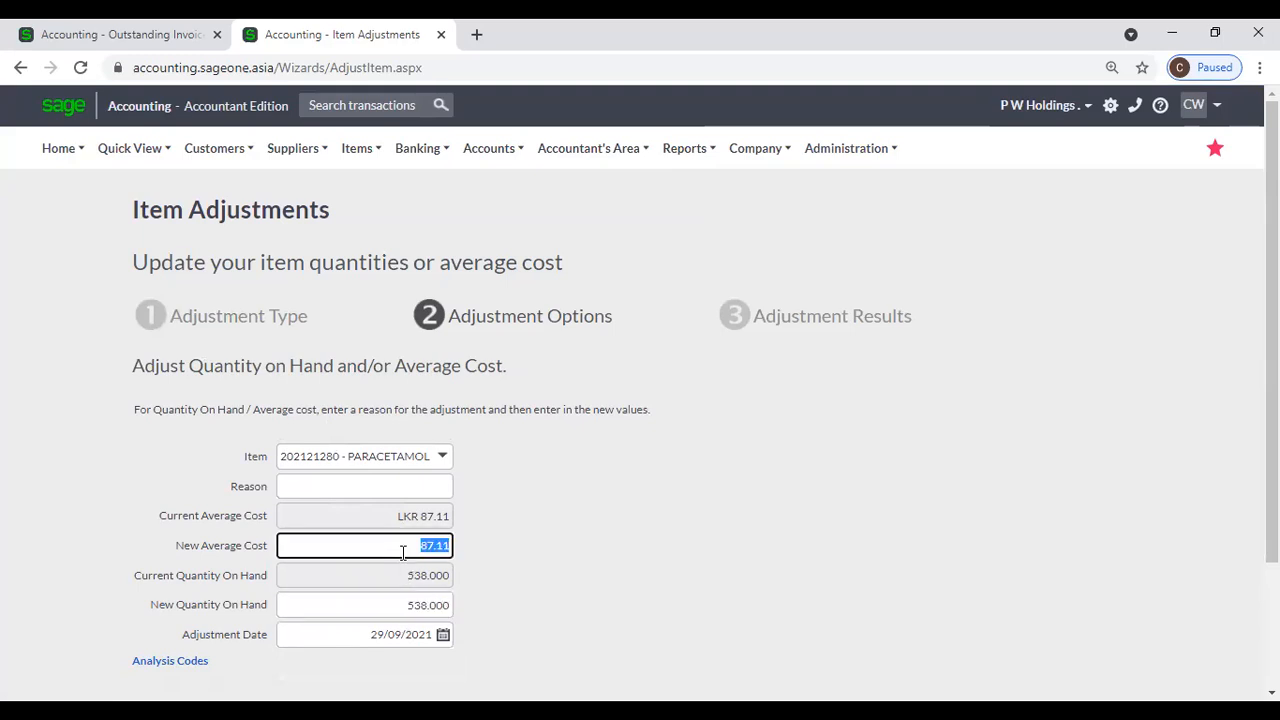
click(442, 637)
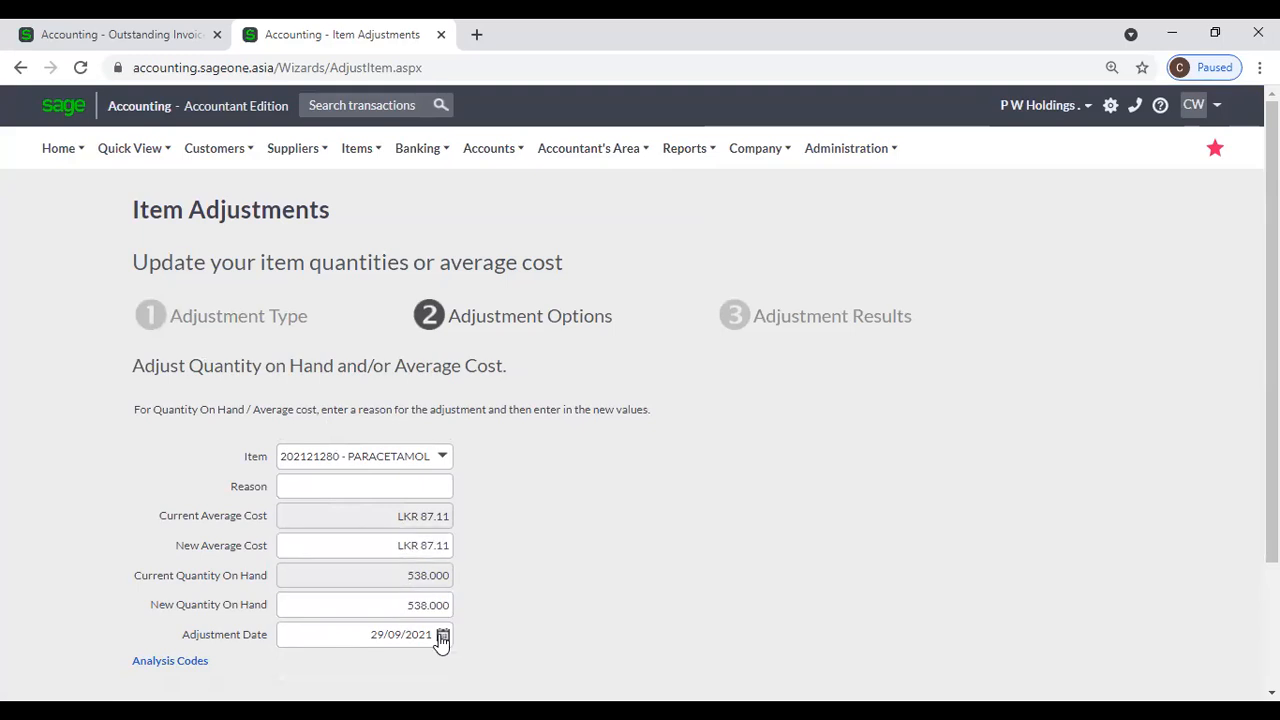
click(527, 565)
Display the adjustment's analysis codes and look through the Department, Job and Area choices.
scroll(527, 565, down, 2)
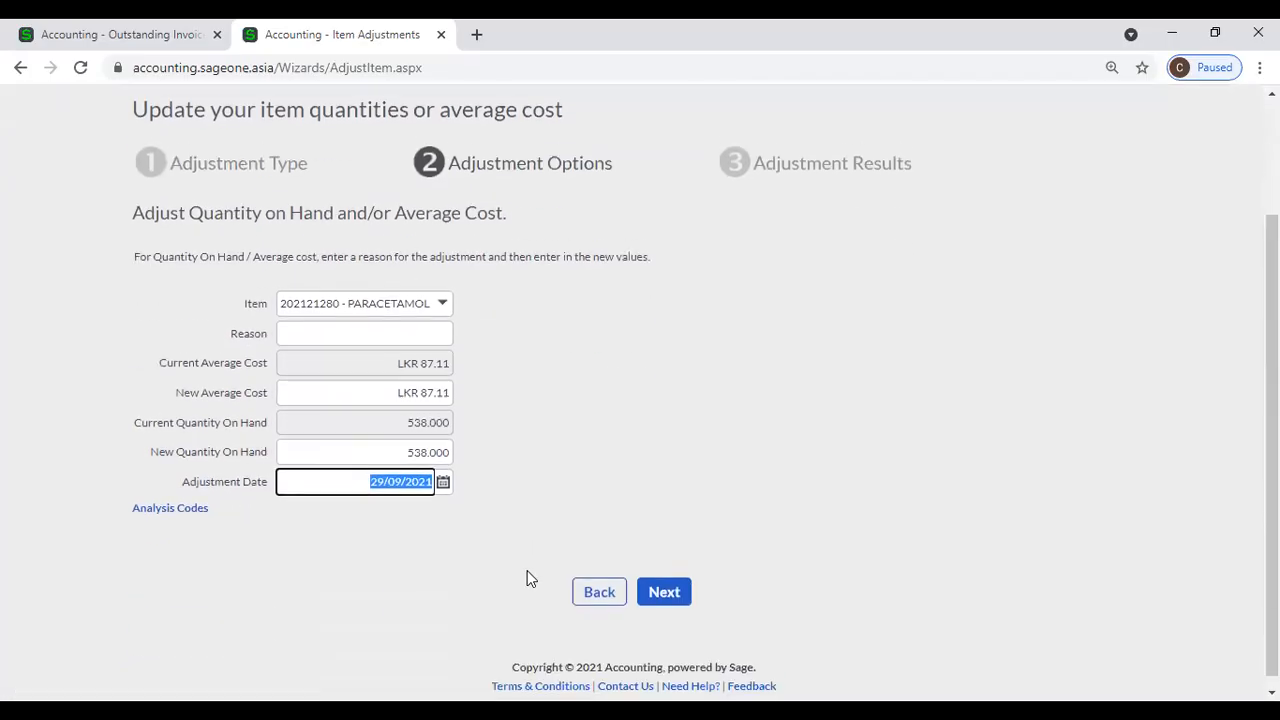
scroll(527, 572, down, 1)
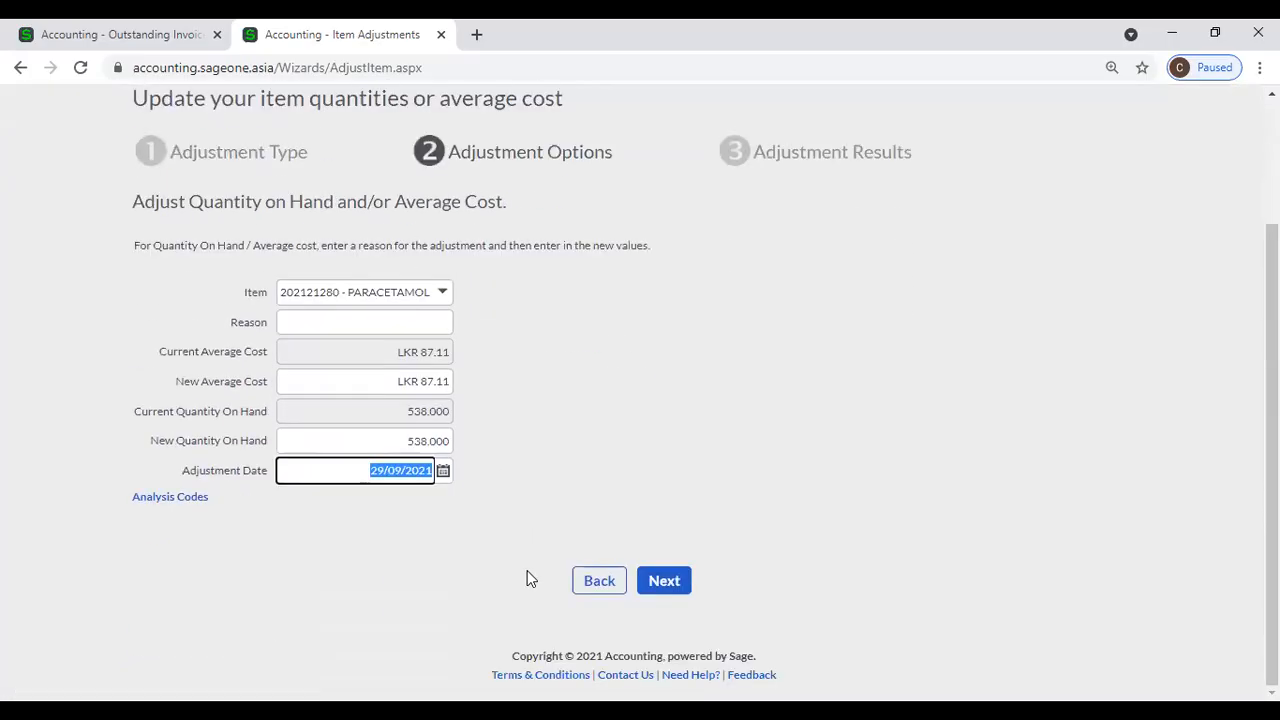
click(182, 498)
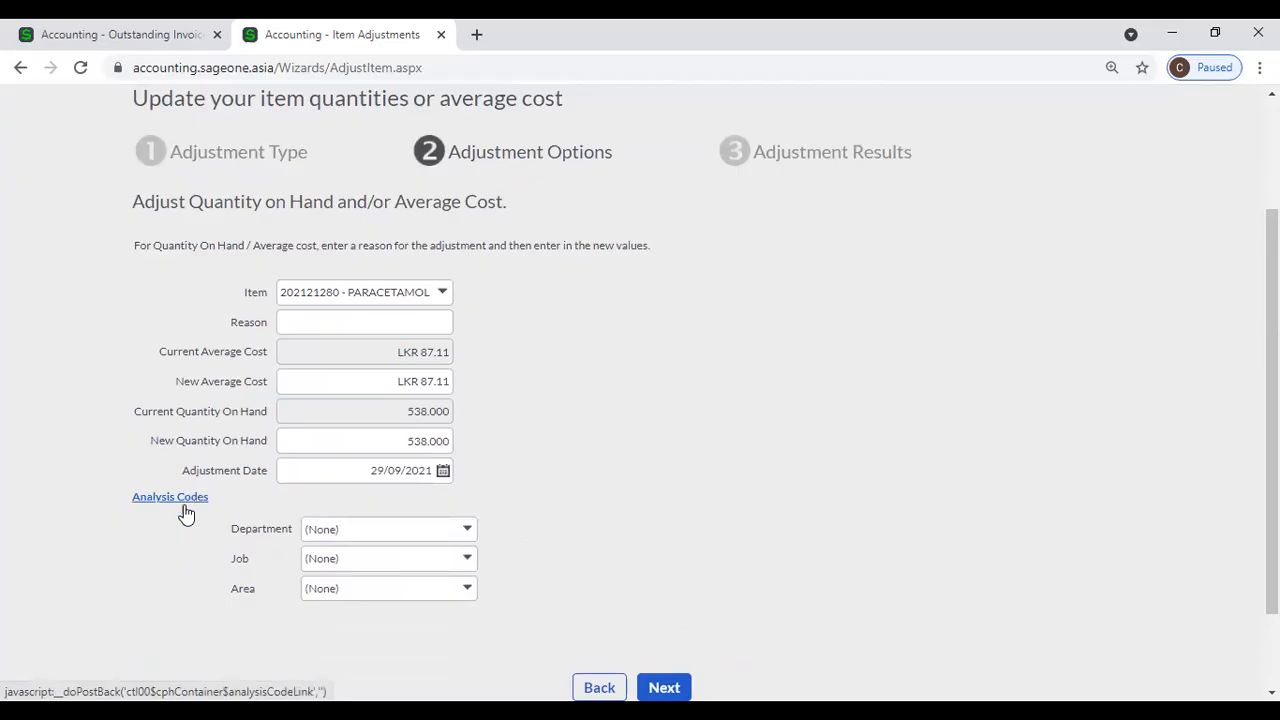
click(470, 531)
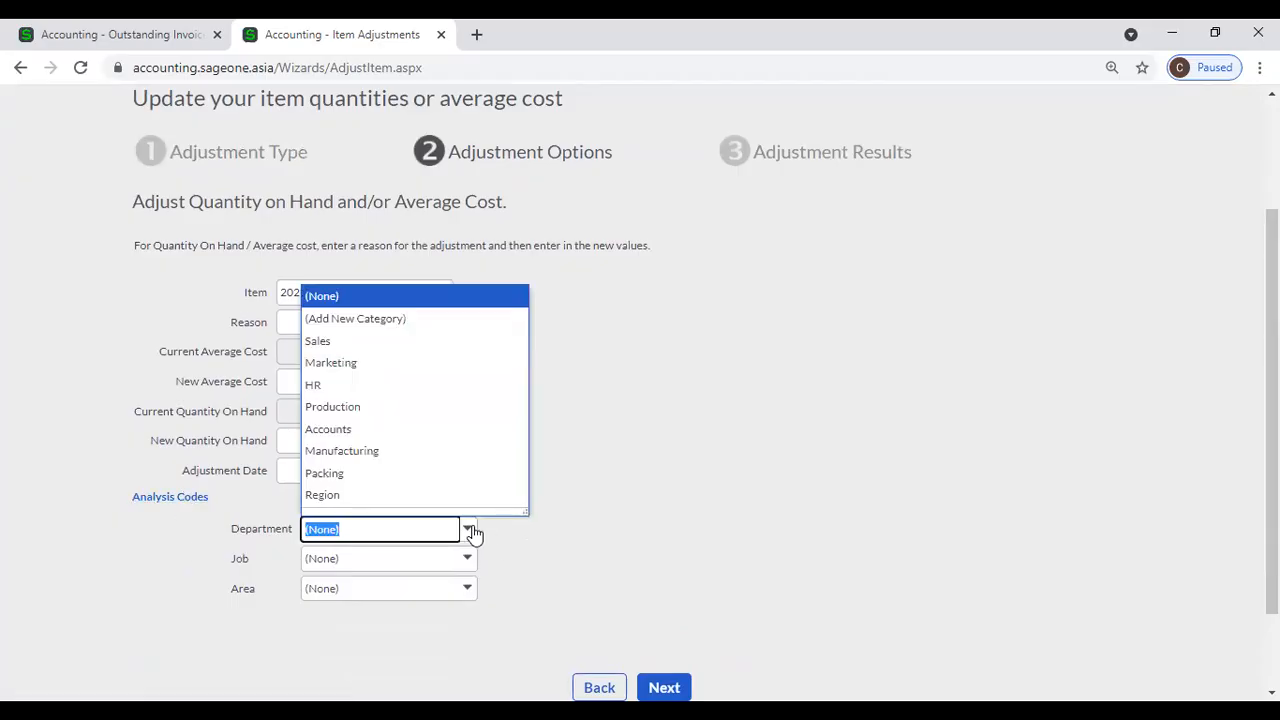
click(466, 560)
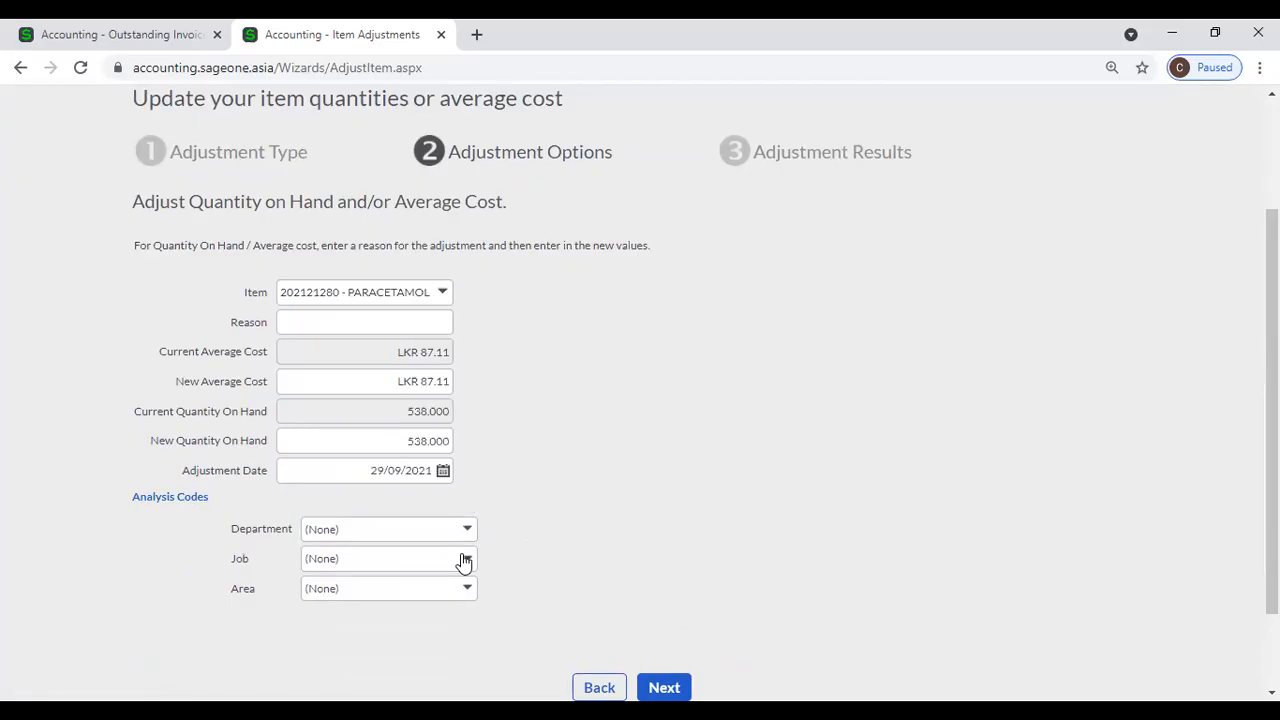
click(467, 590)
click(618, 569)
Set the Department analysis code of the PARACETAMOL adjustment to Region and change it to Production.
click(466, 529)
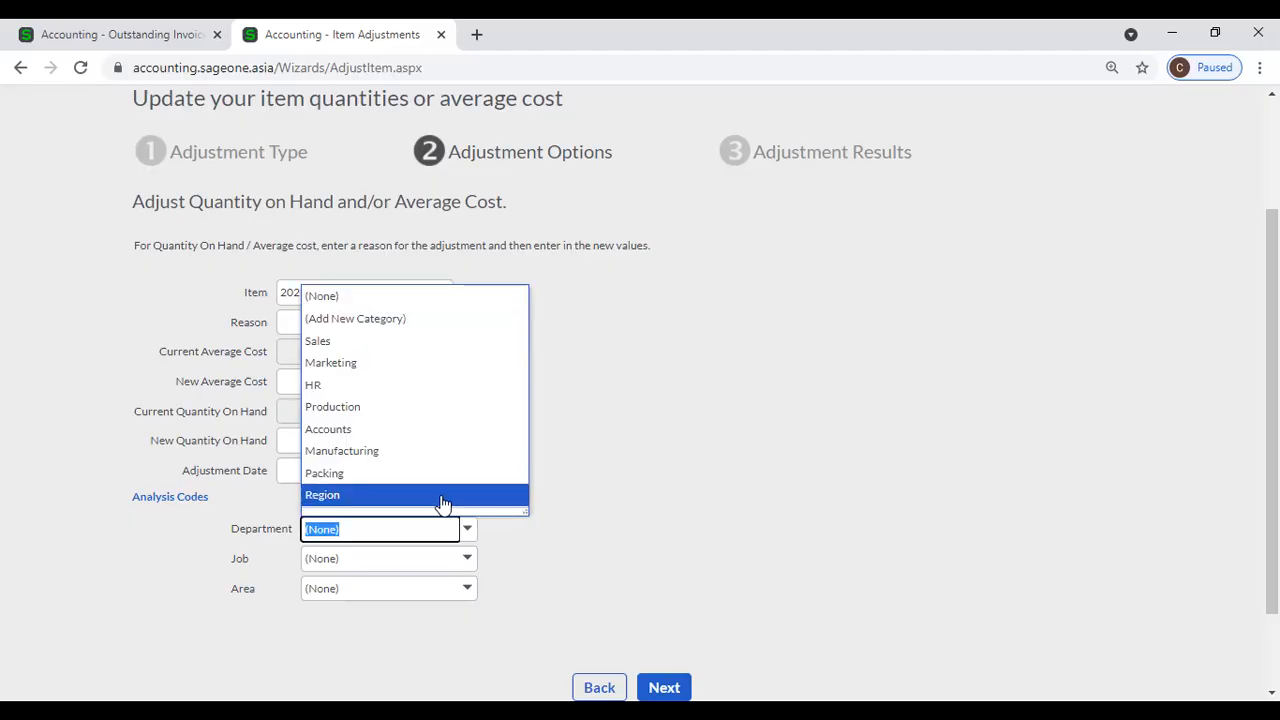
click(443, 496)
click(533, 510)
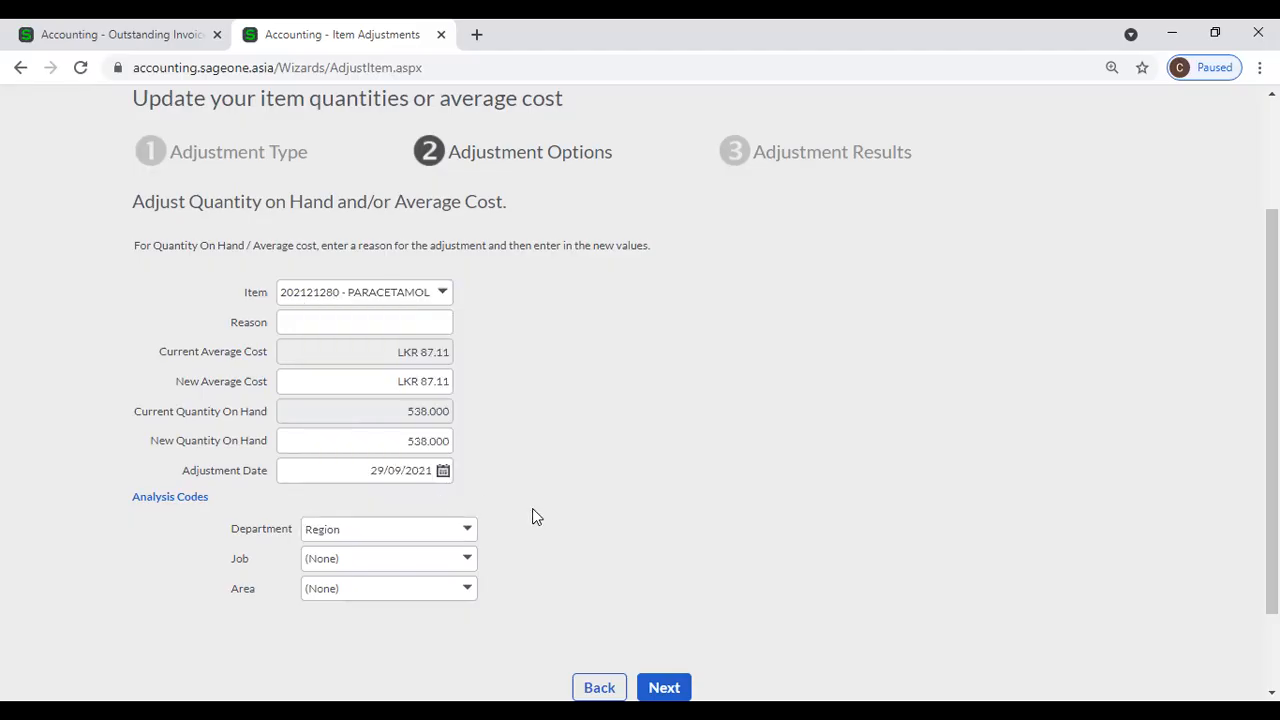
click(470, 532)
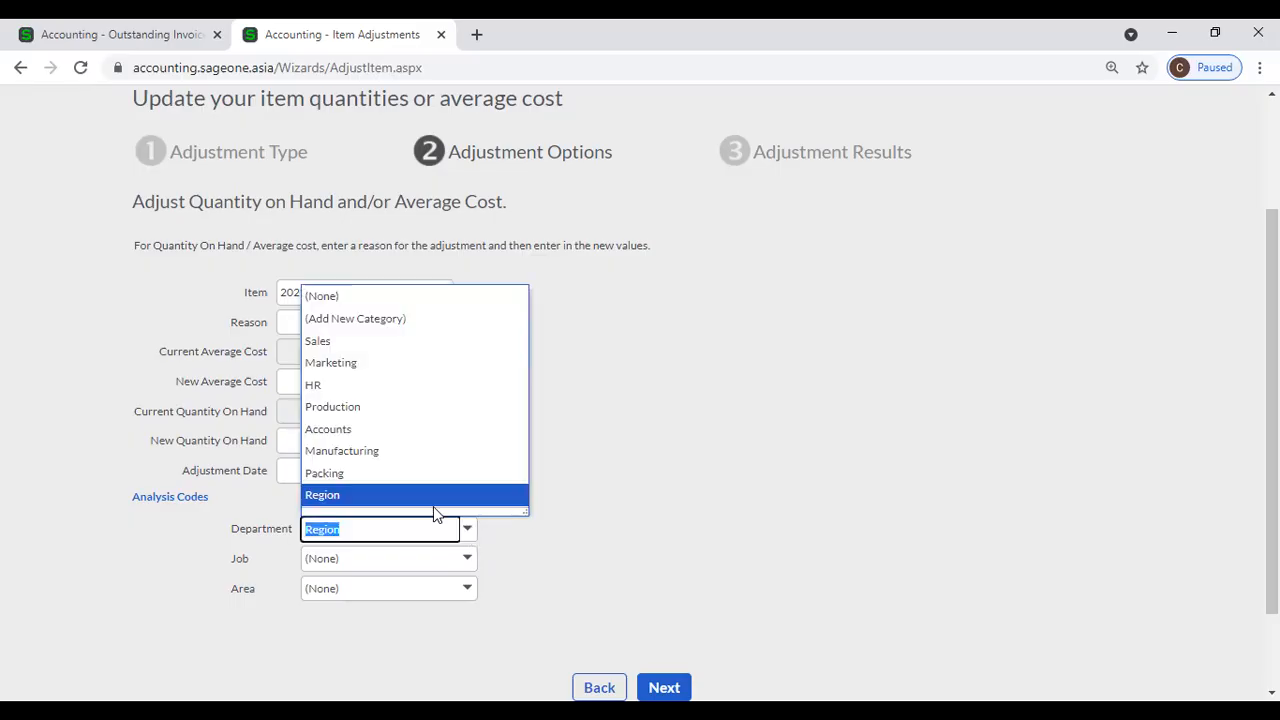
click(410, 408)
scroll(553, 482, down, 2)
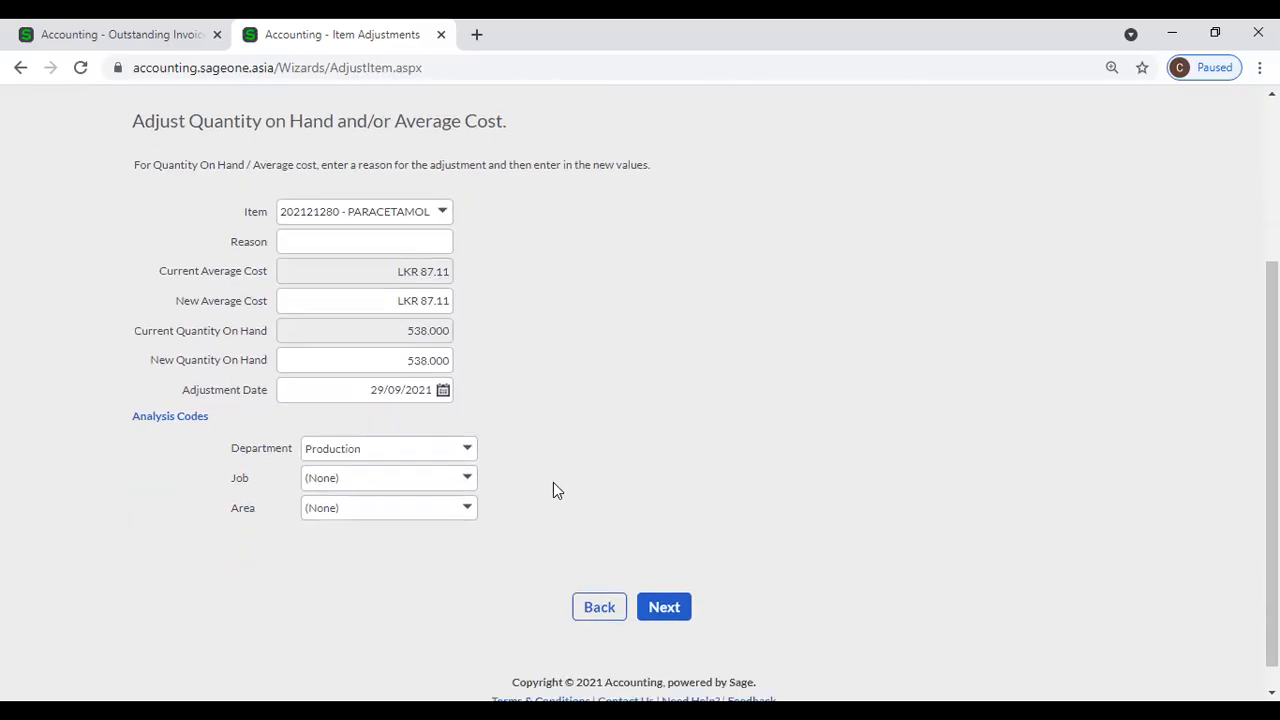
click(681, 584)
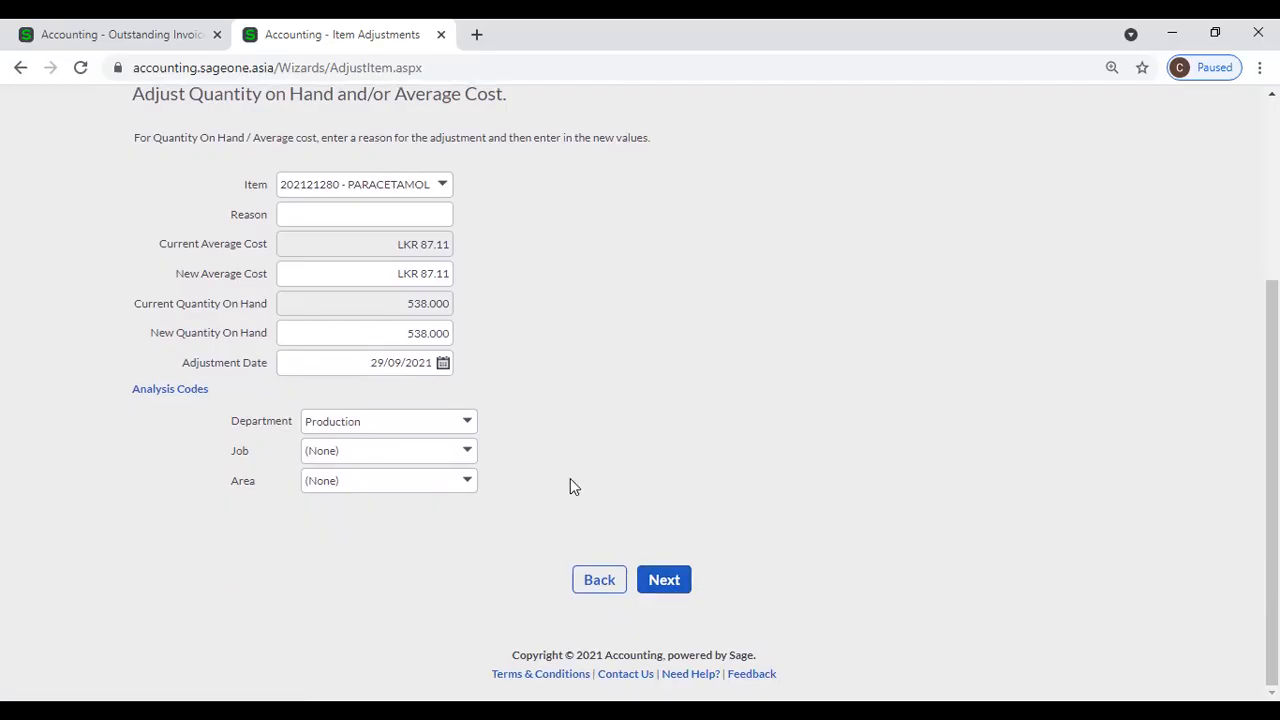
Set the new quantity on hand for the PARACETAMOL item to 530.
click(397, 332)
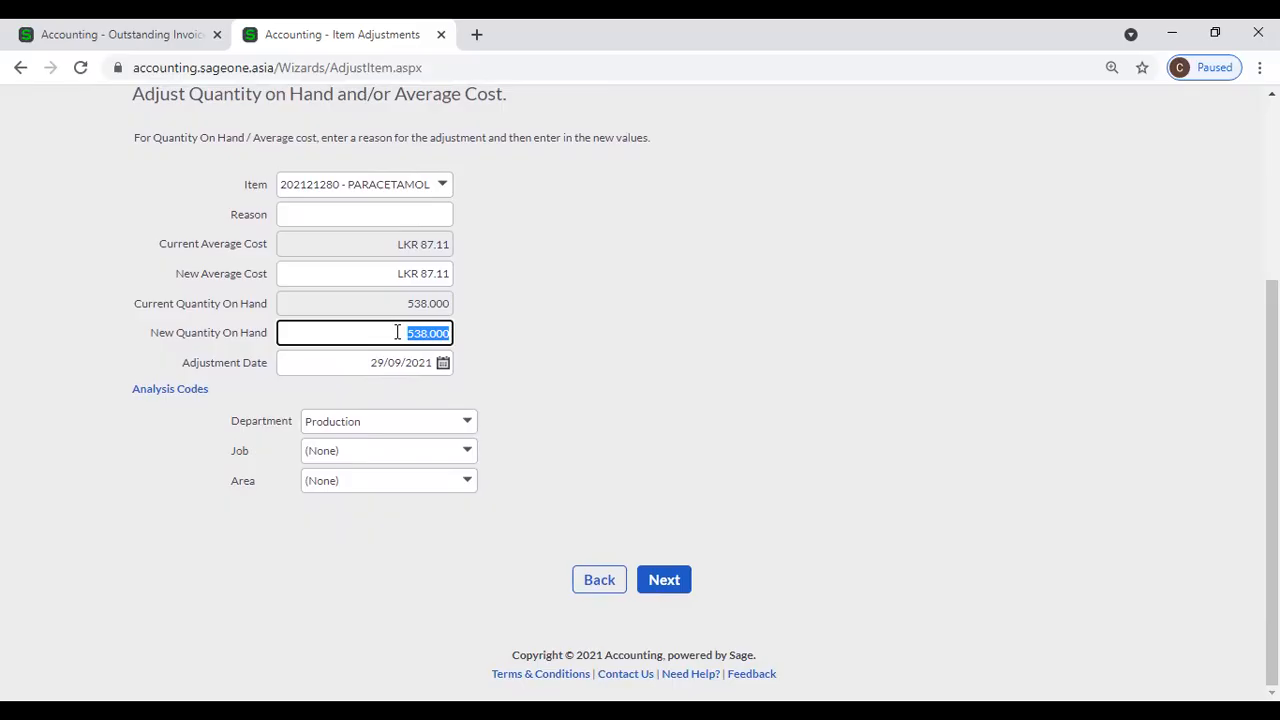
key(BackSpace)
text(530)
click(570, 401)
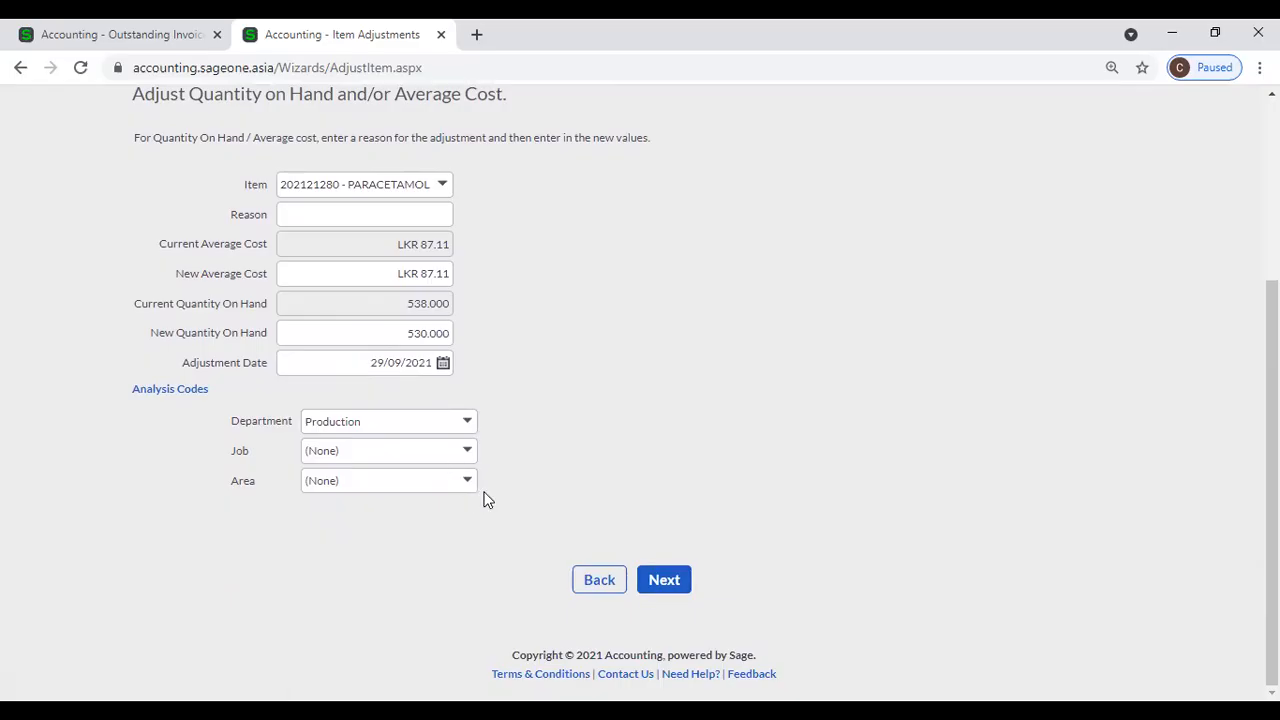
Restart the Item Adjustments wizard without completing the current PARACETAMOL adjustment.
scroll(485, 500, up, 2)
scroll(534, 503, up, 1)
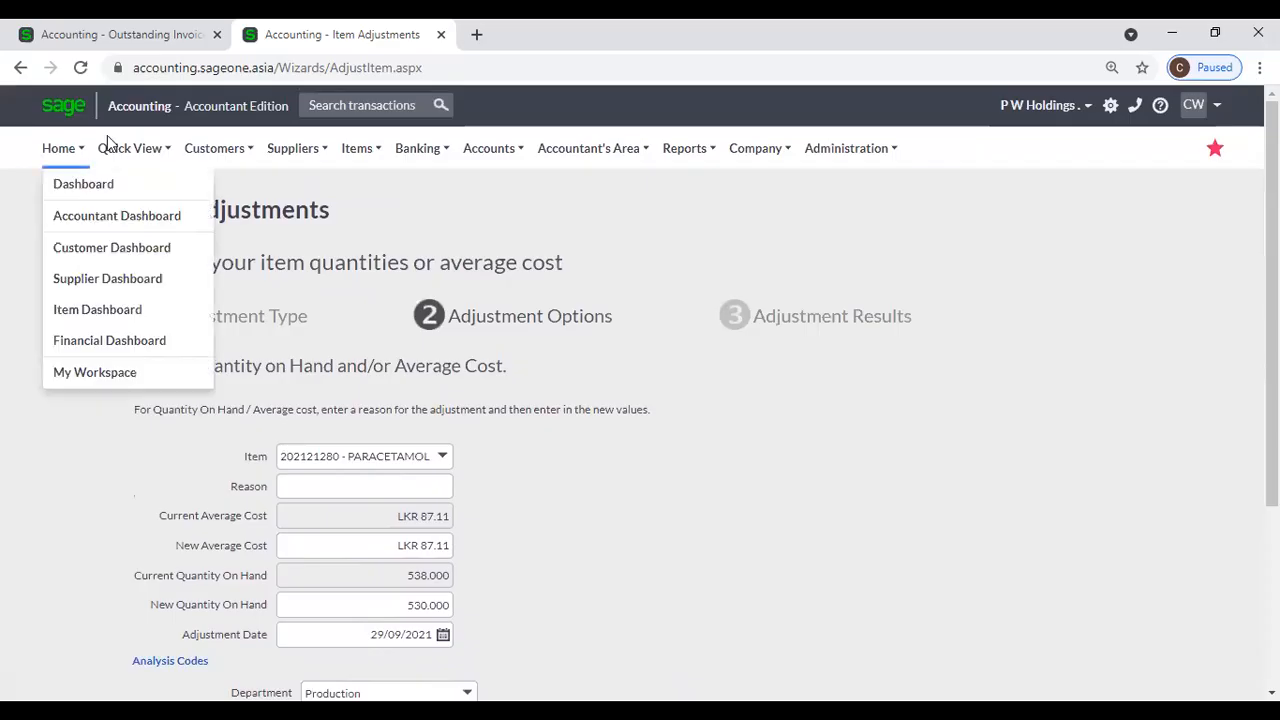
mouse_move(363, 160)
mouse_move(378, 256)
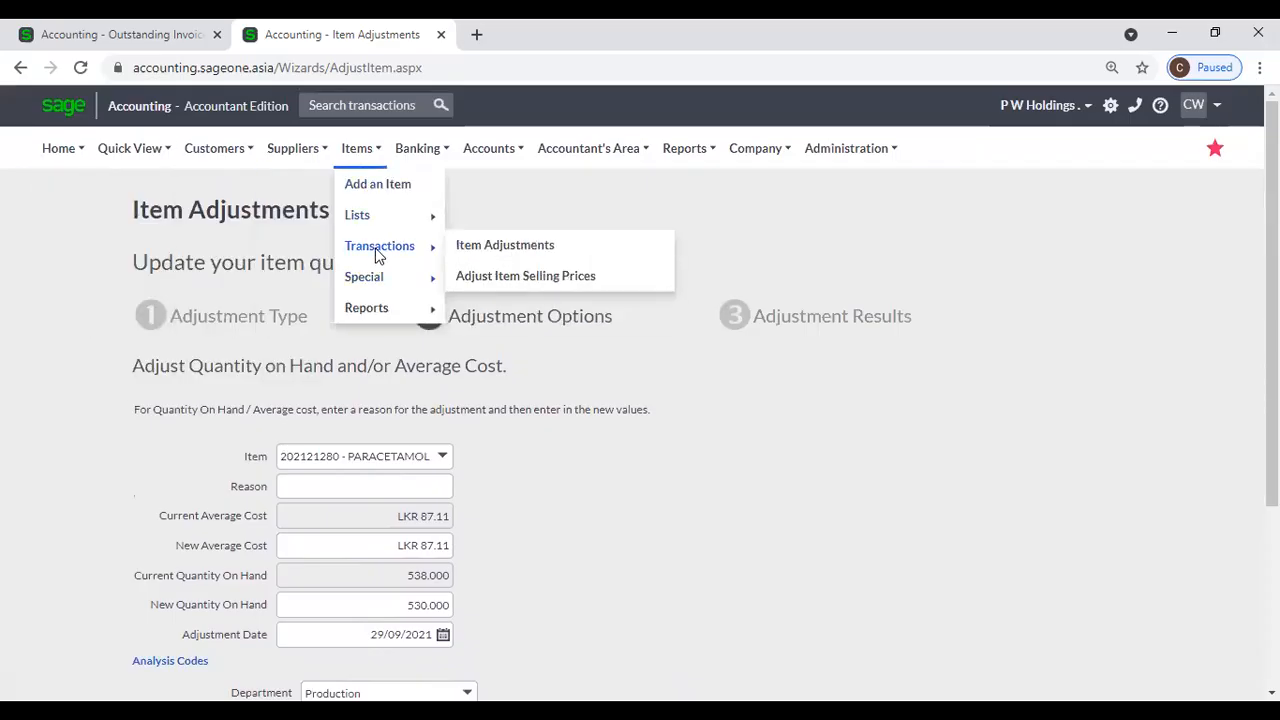
click(505, 257)
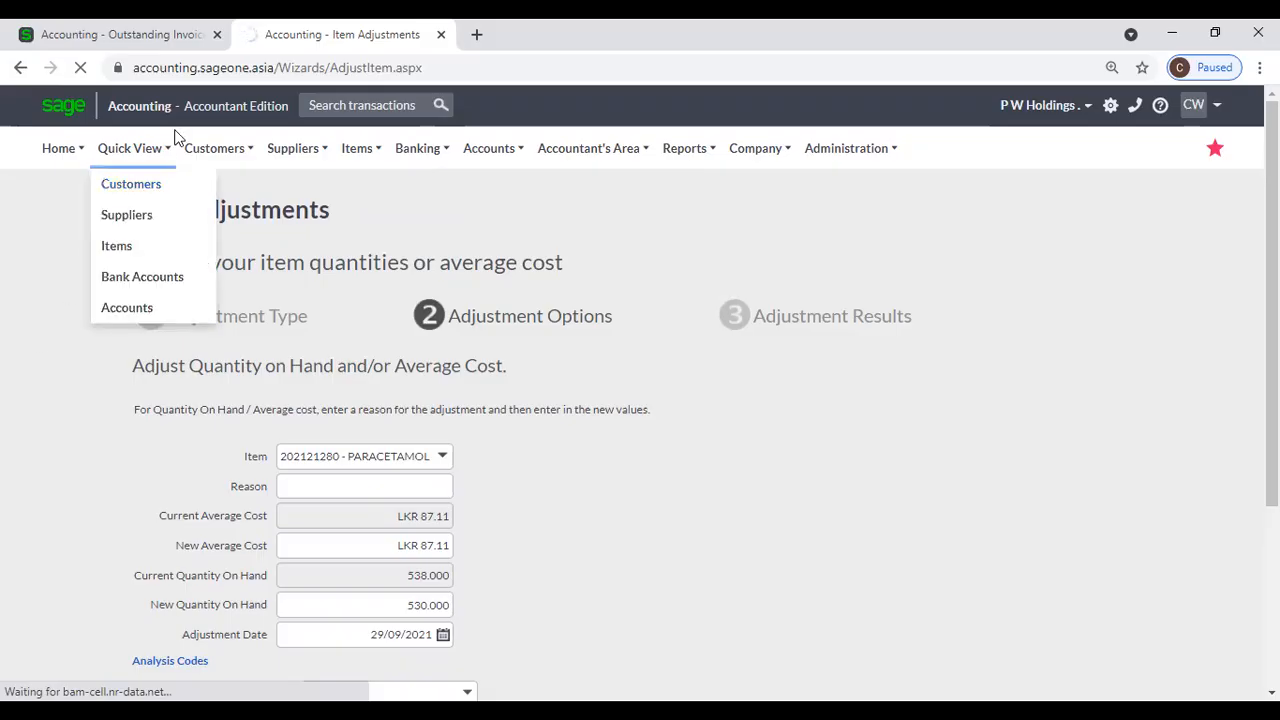
Close the Outstanding Invoices Workflow browser tab and leave the page without saving its changes.
click(217, 34)
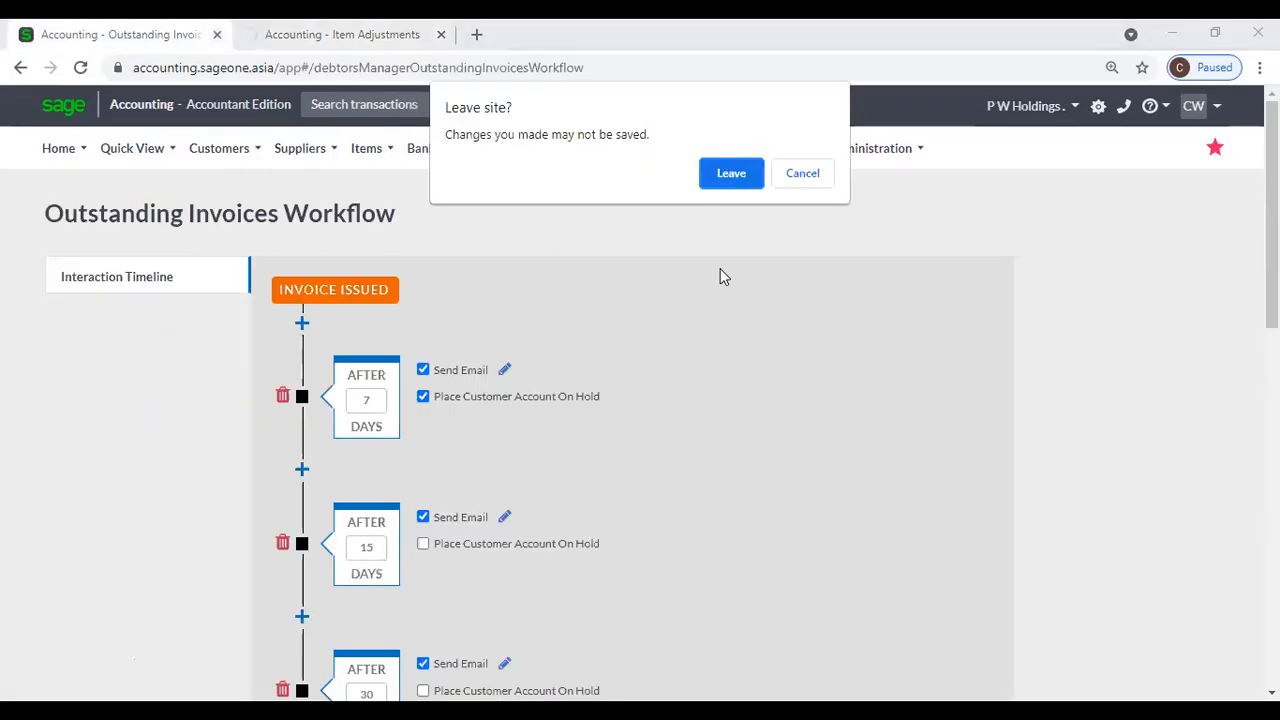
click(731, 173)
scroll(634, 416, down, 2)
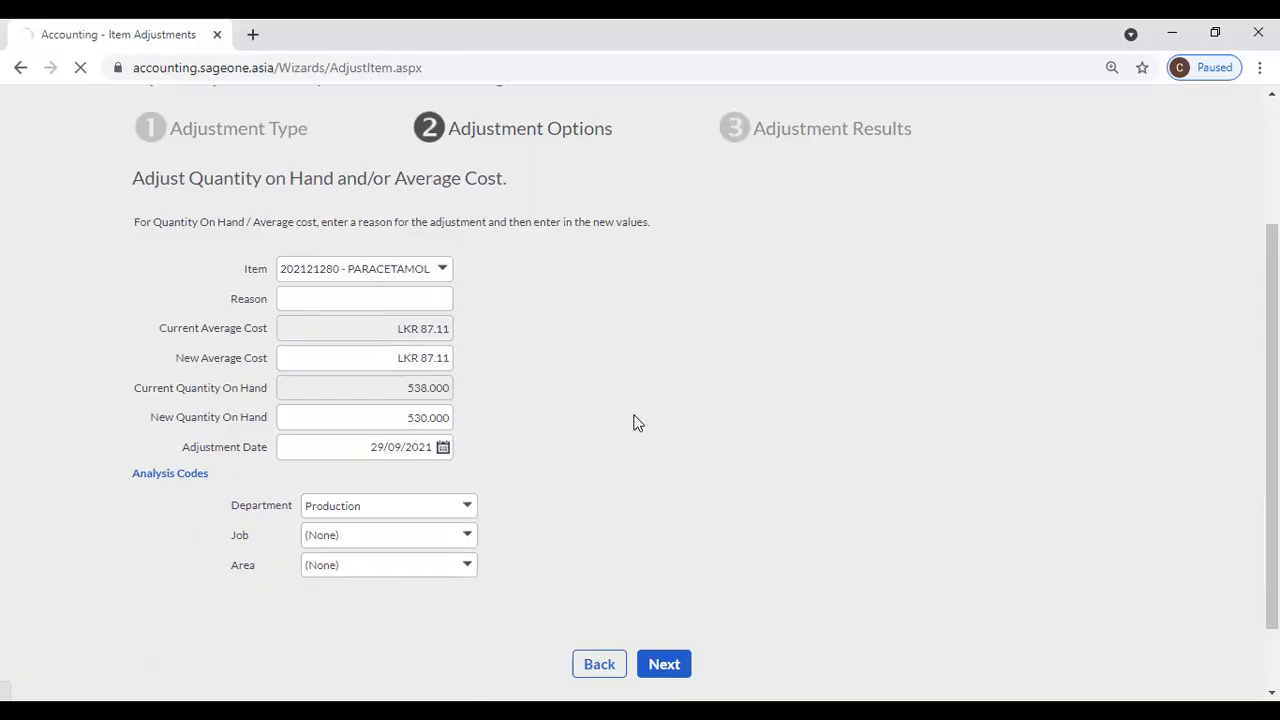
scroll(606, 420, up, 2)
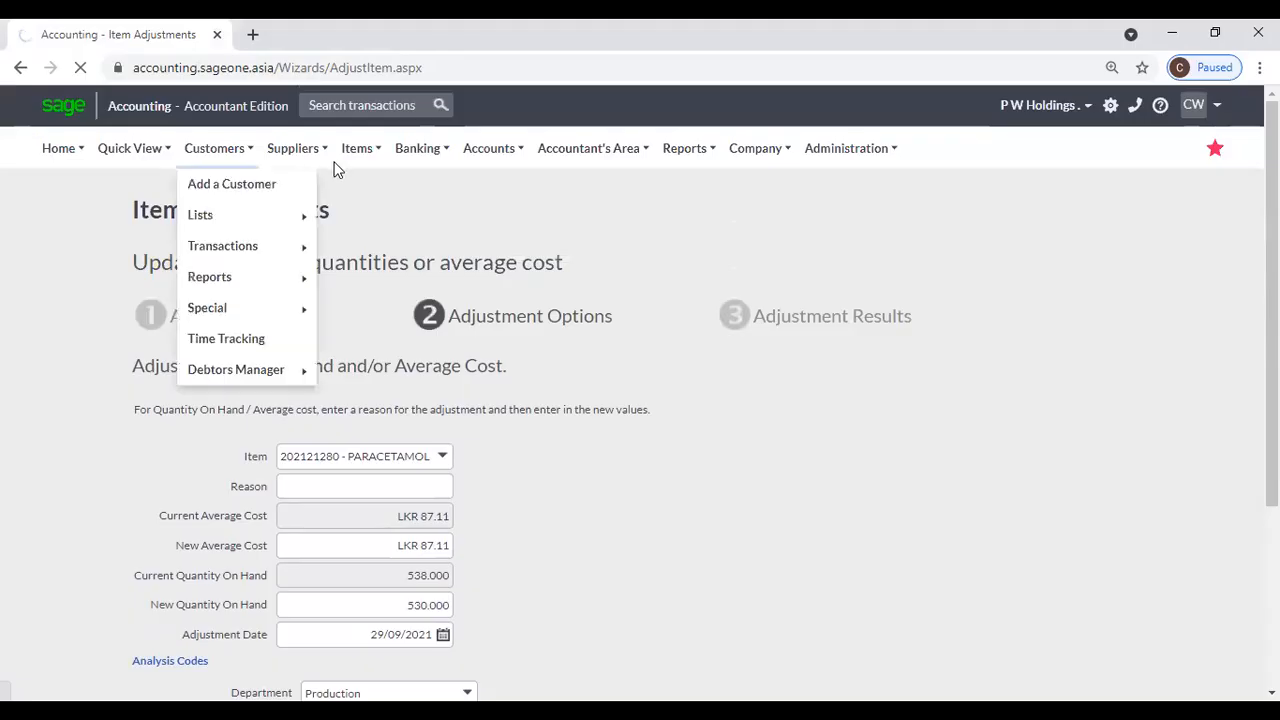
Start an item adjustment of type Quantity on Hand and/or Average Cost using a Quick Entry Grid.
mouse_move(359, 155)
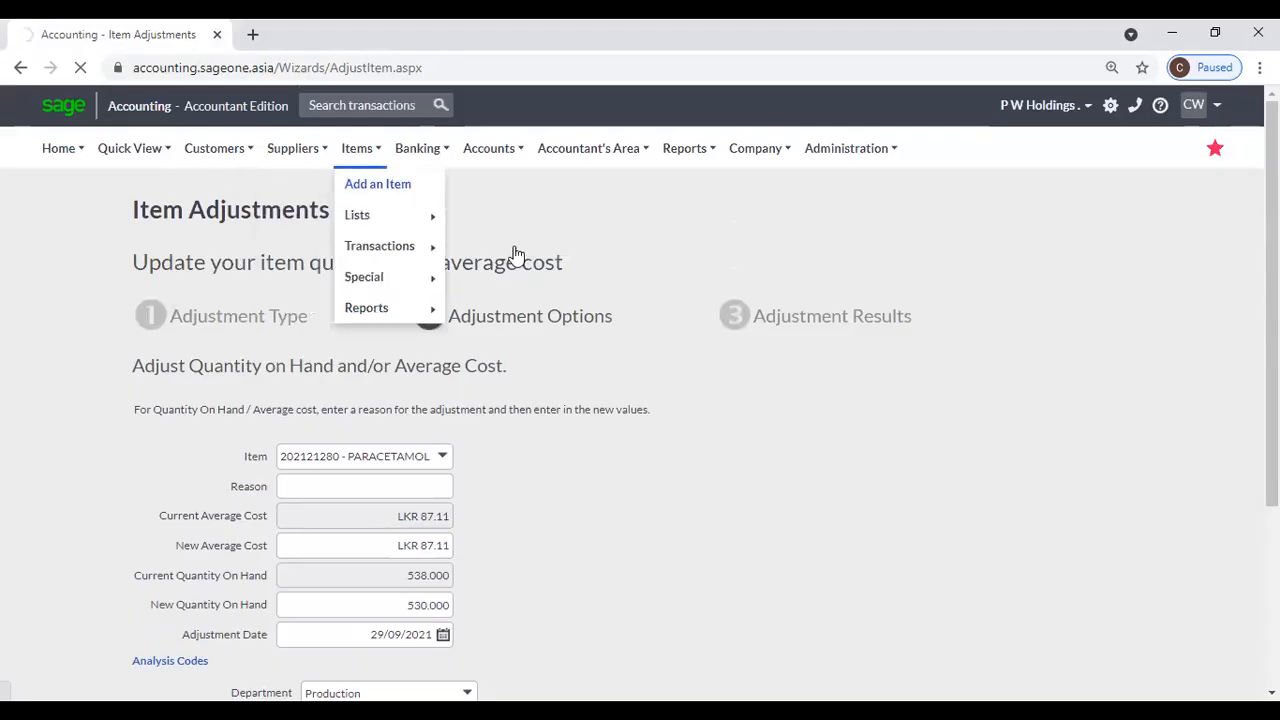
mouse_move(404, 250)
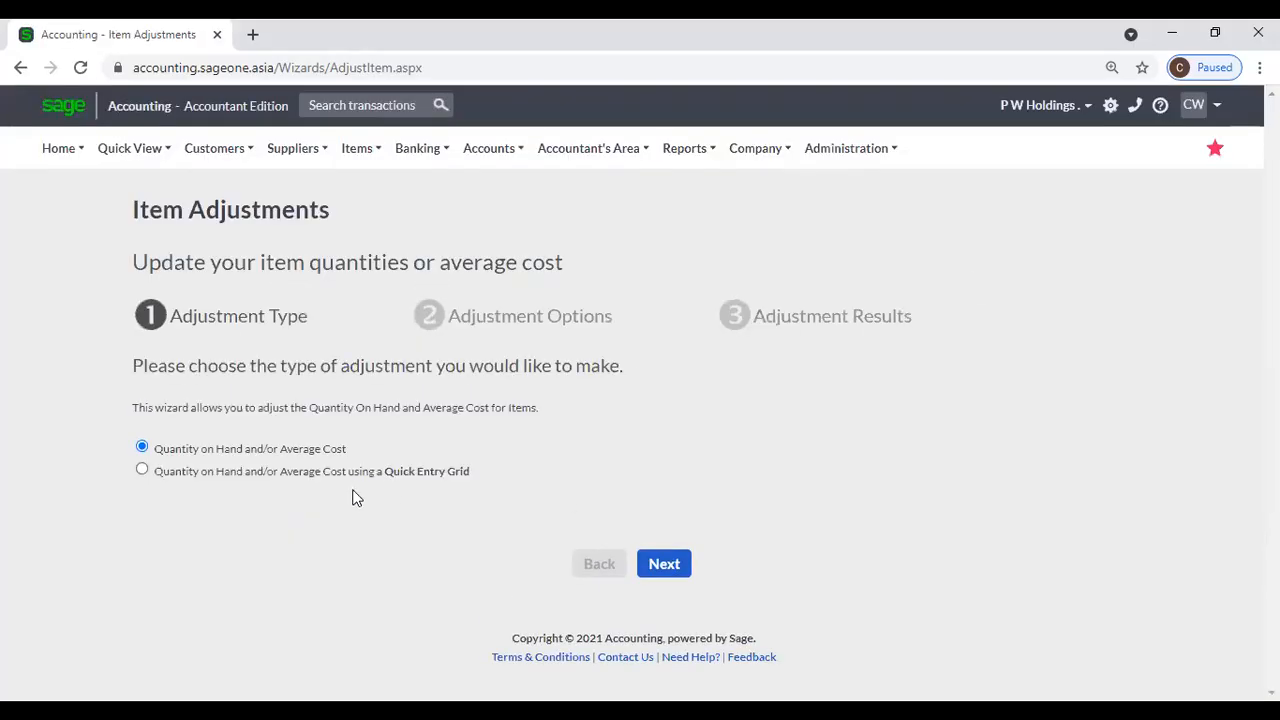
click(142, 470)
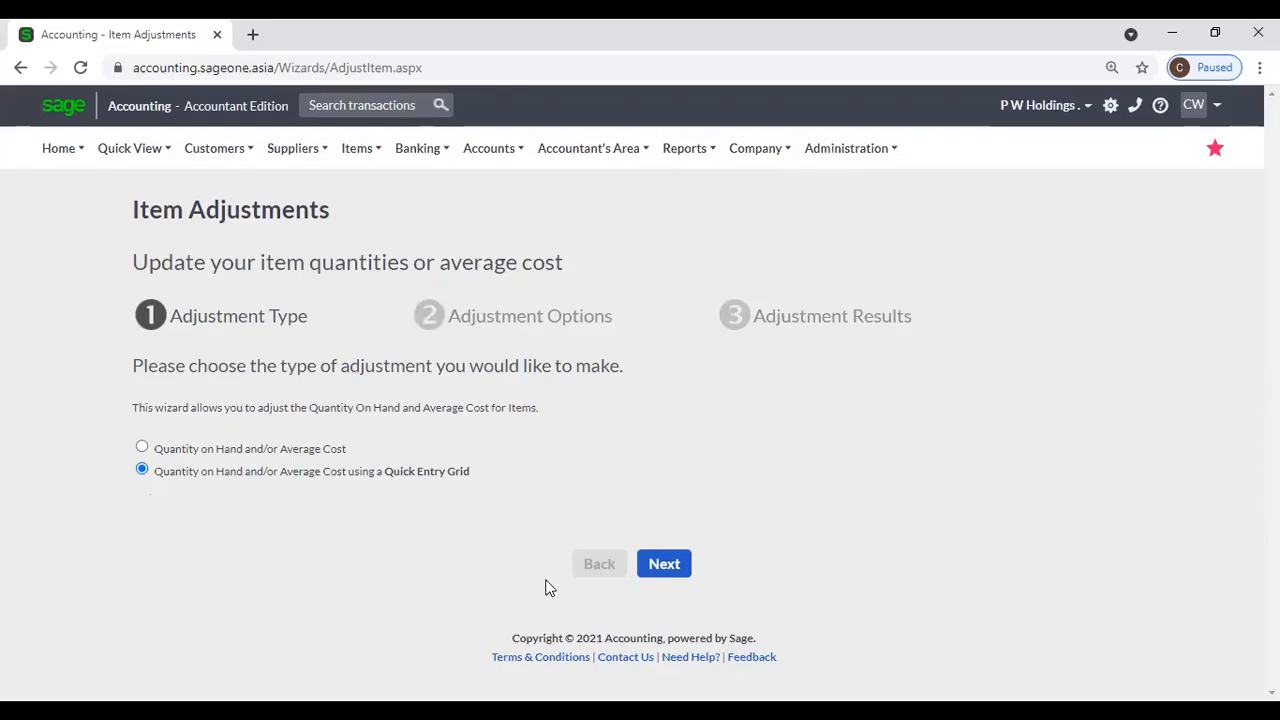
click(662, 566)
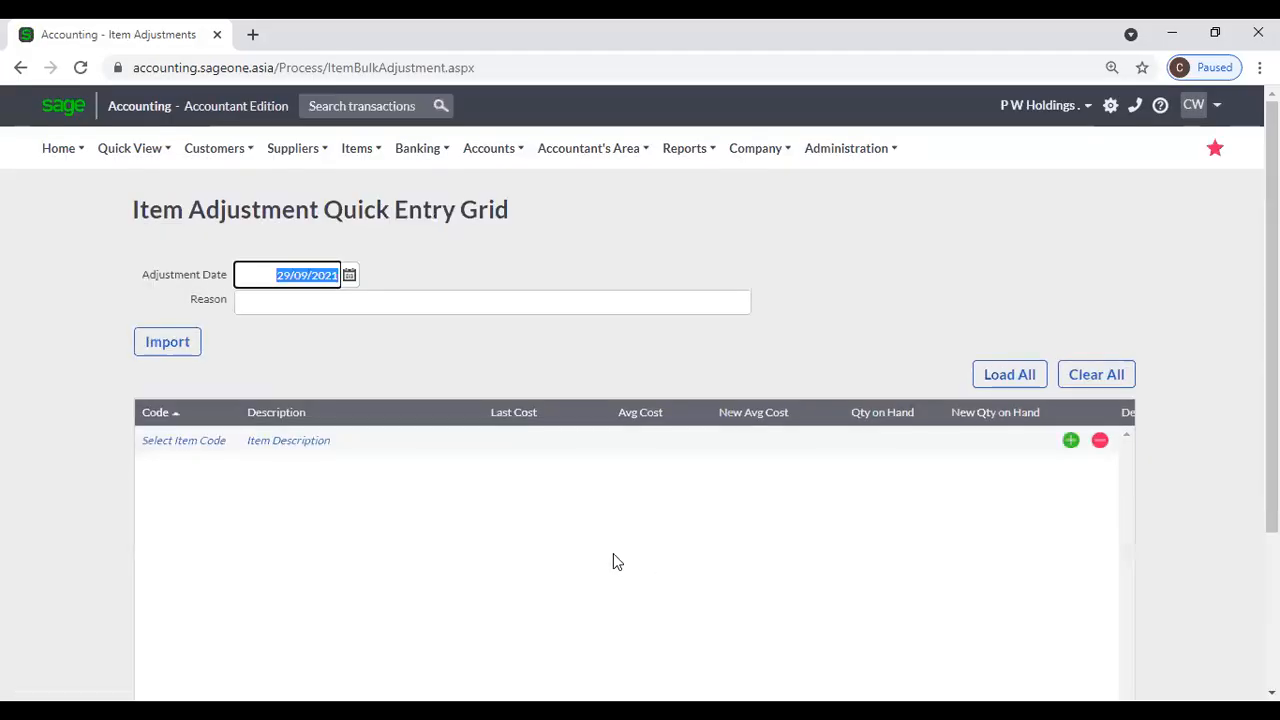
Leave the reason blank, add item A0001A Apple Phone to the first grid row, and open its new quantity on hand for editing.
click(355, 301)
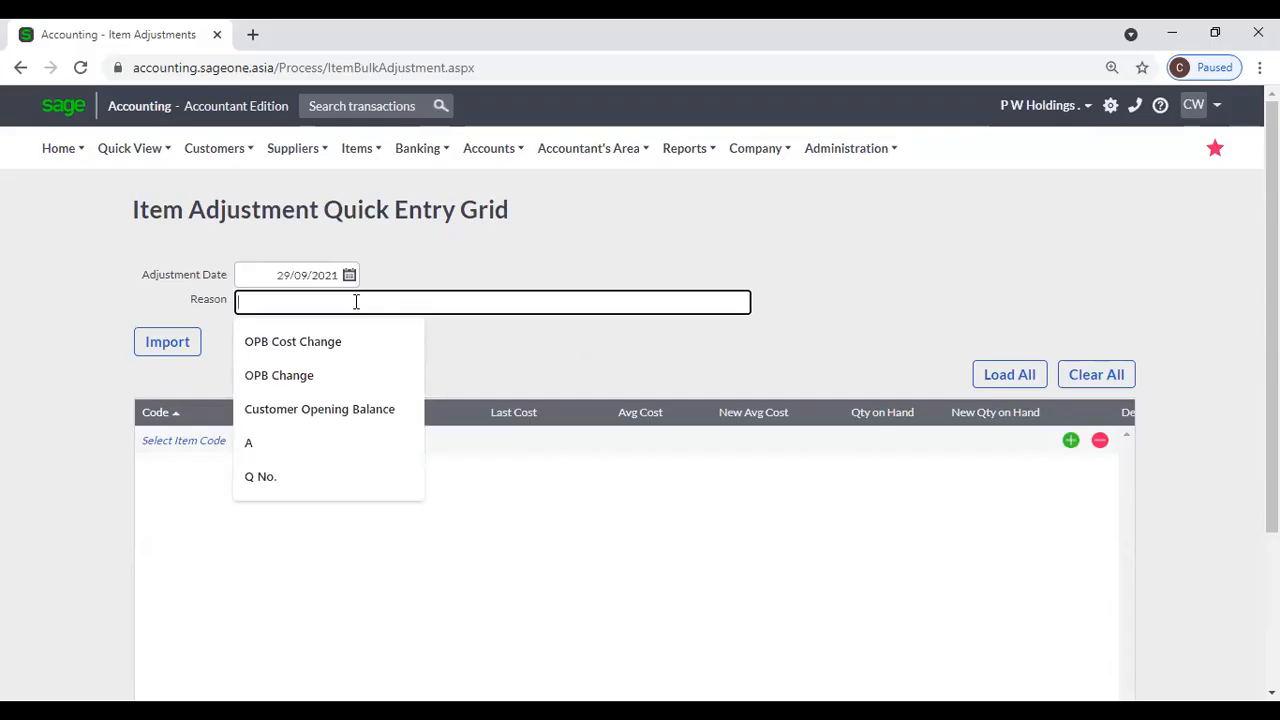
click(443, 346)
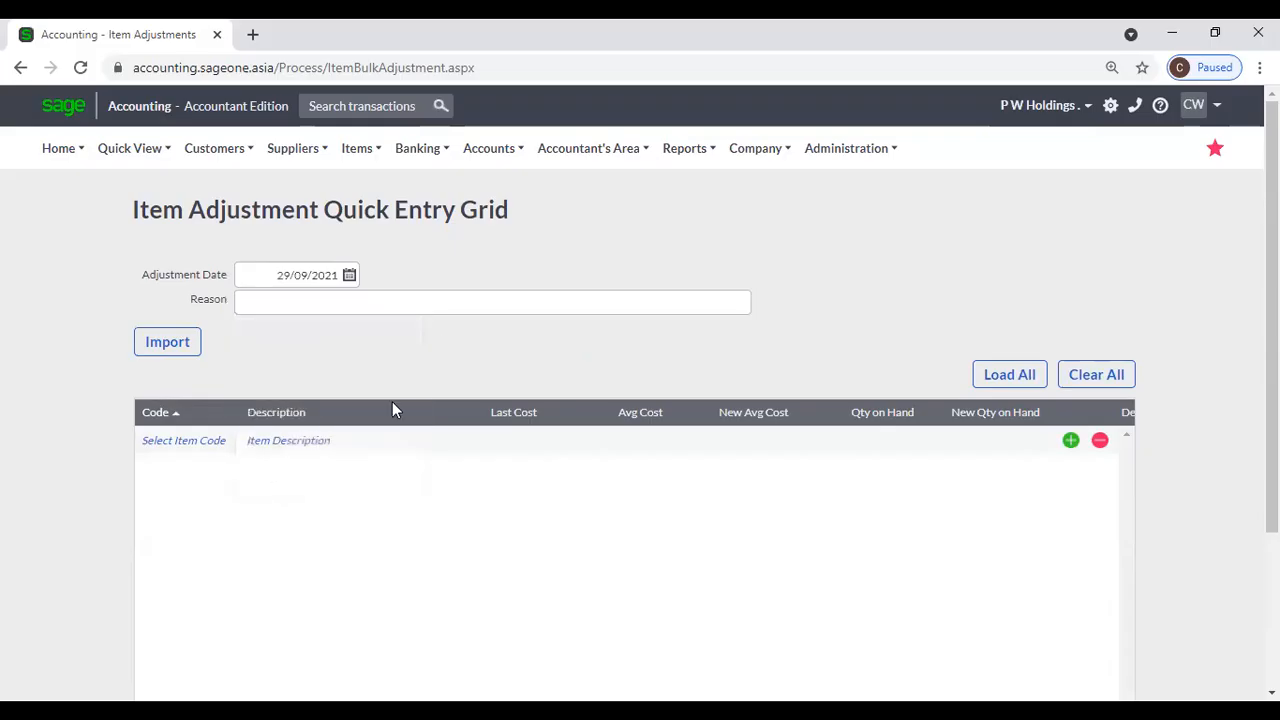
click(180, 448)
click(227, 441)
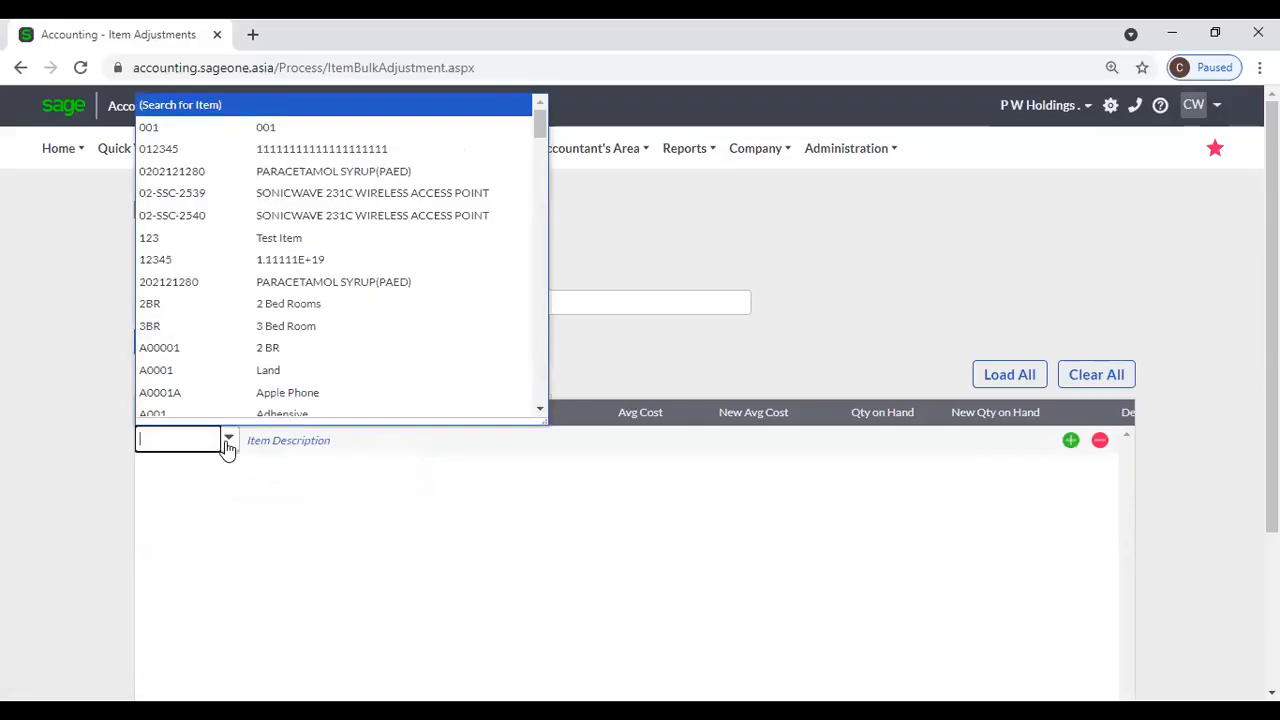
click(231, 392)
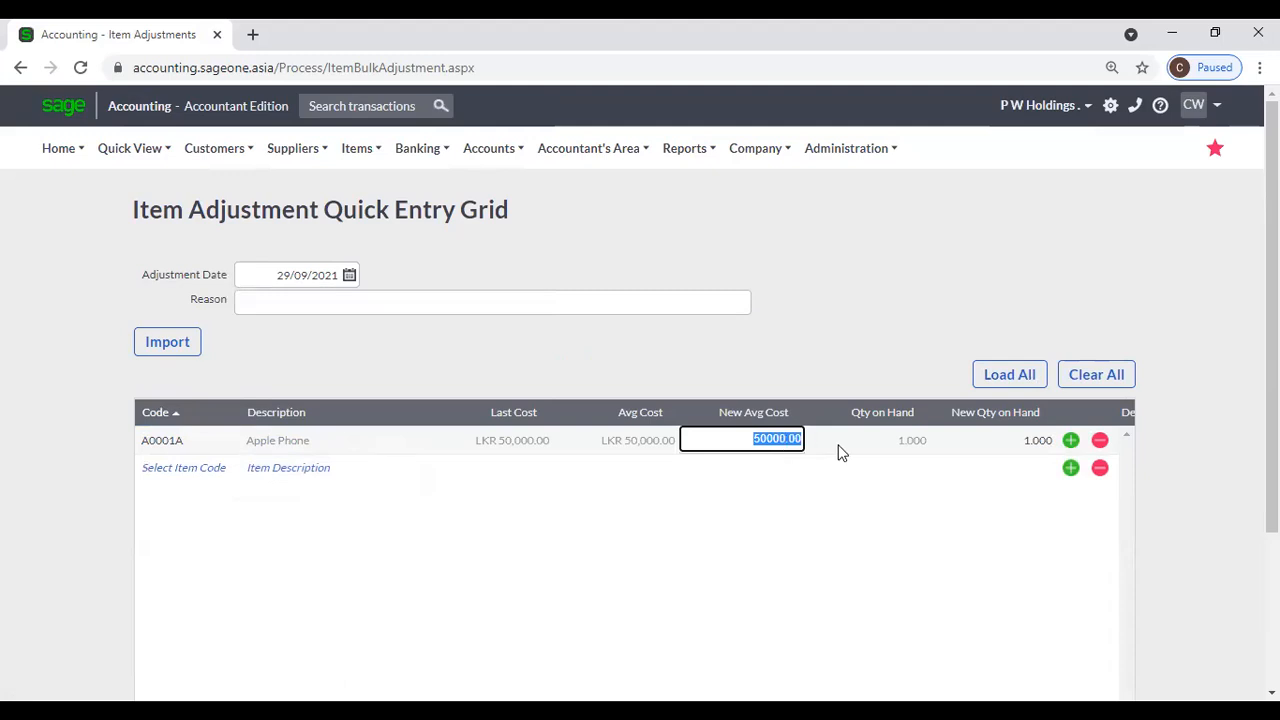
click(1035, 441)
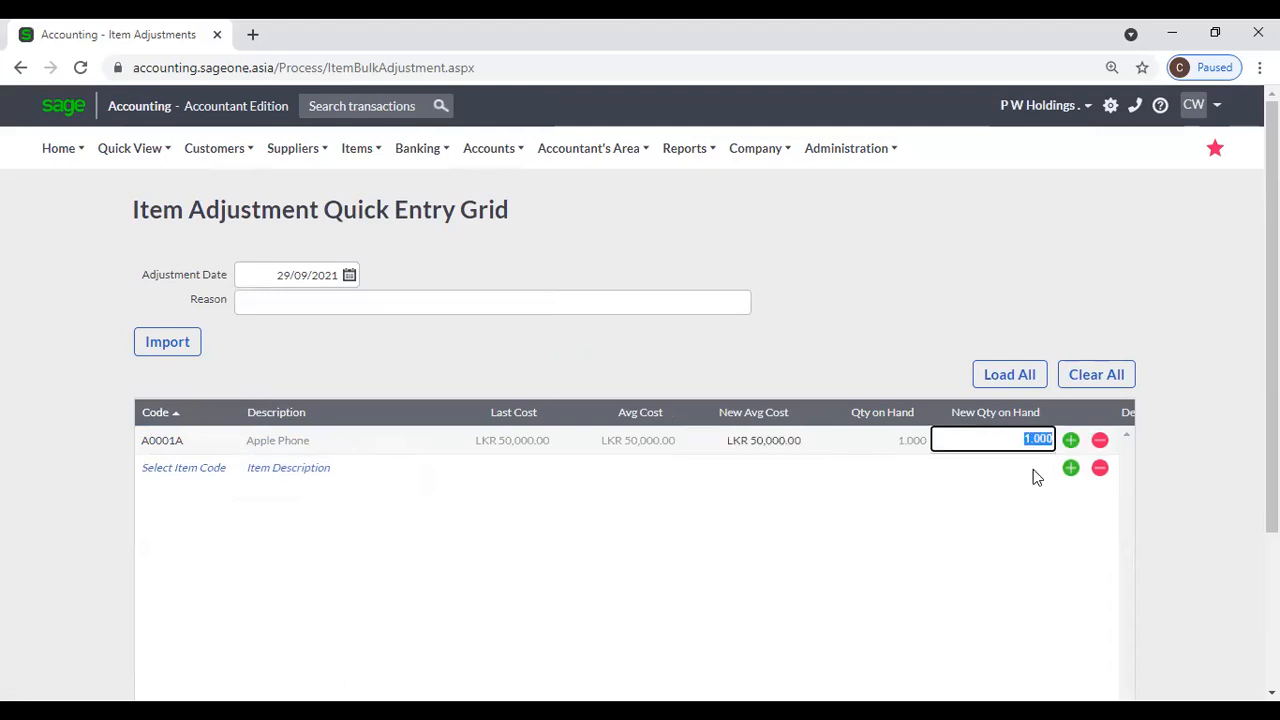
Add item 202121280 PARACETAMOL SYRUP(PAED) to the second row of the adjustment grid.
click(160, 468)
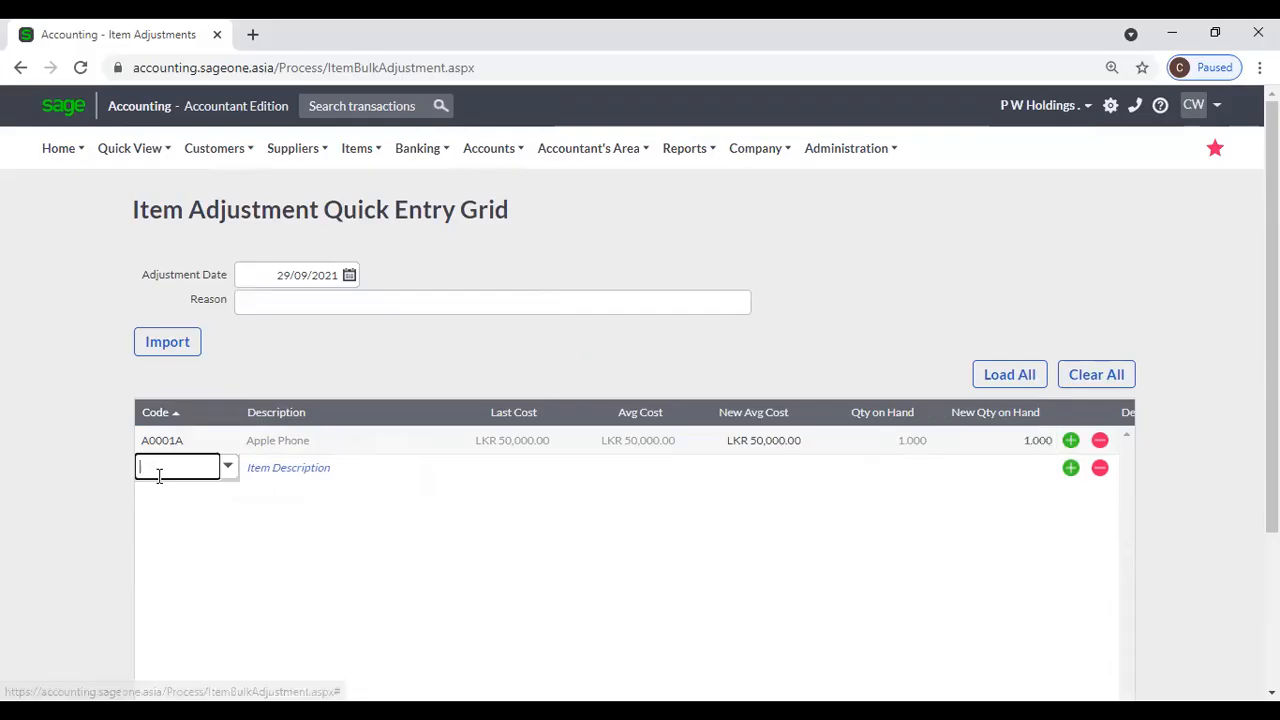
click(228, 468)
click(305, 278)
key(Tab)
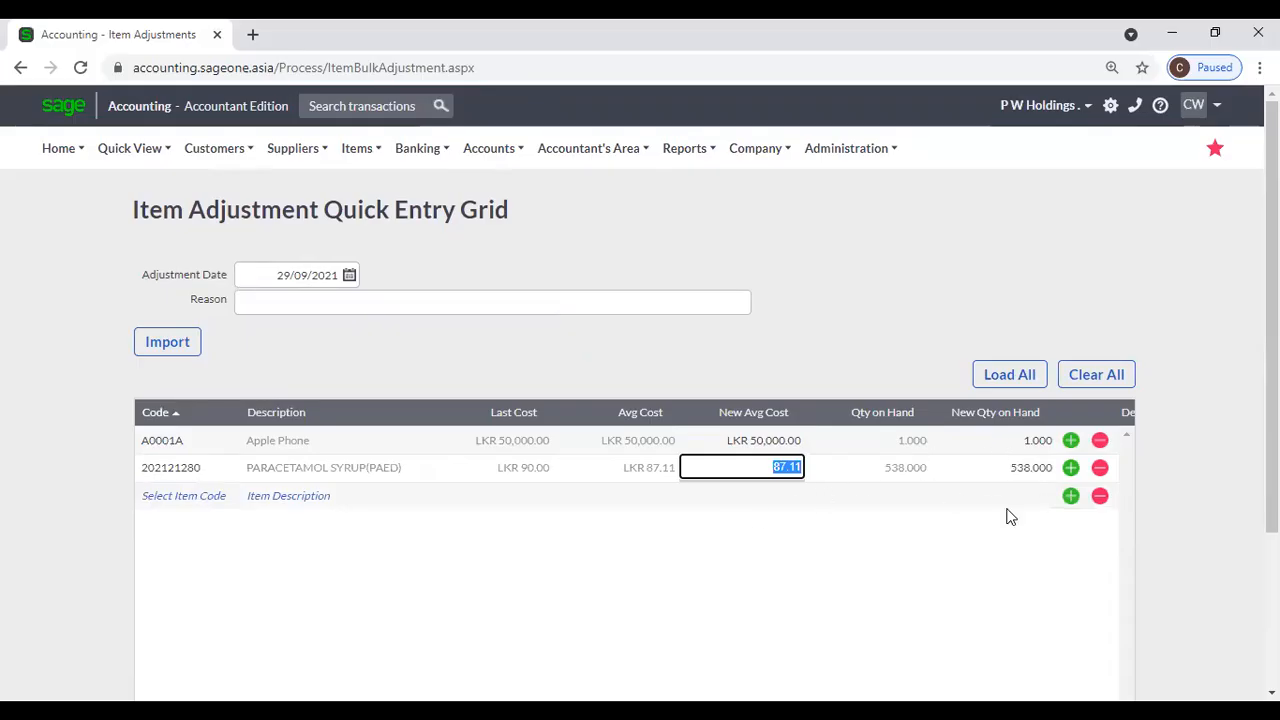
Examine the grid's Department, Job and Area columns and view the department choices for the Apple Phone row.
scroll(999, 555, down, 1)
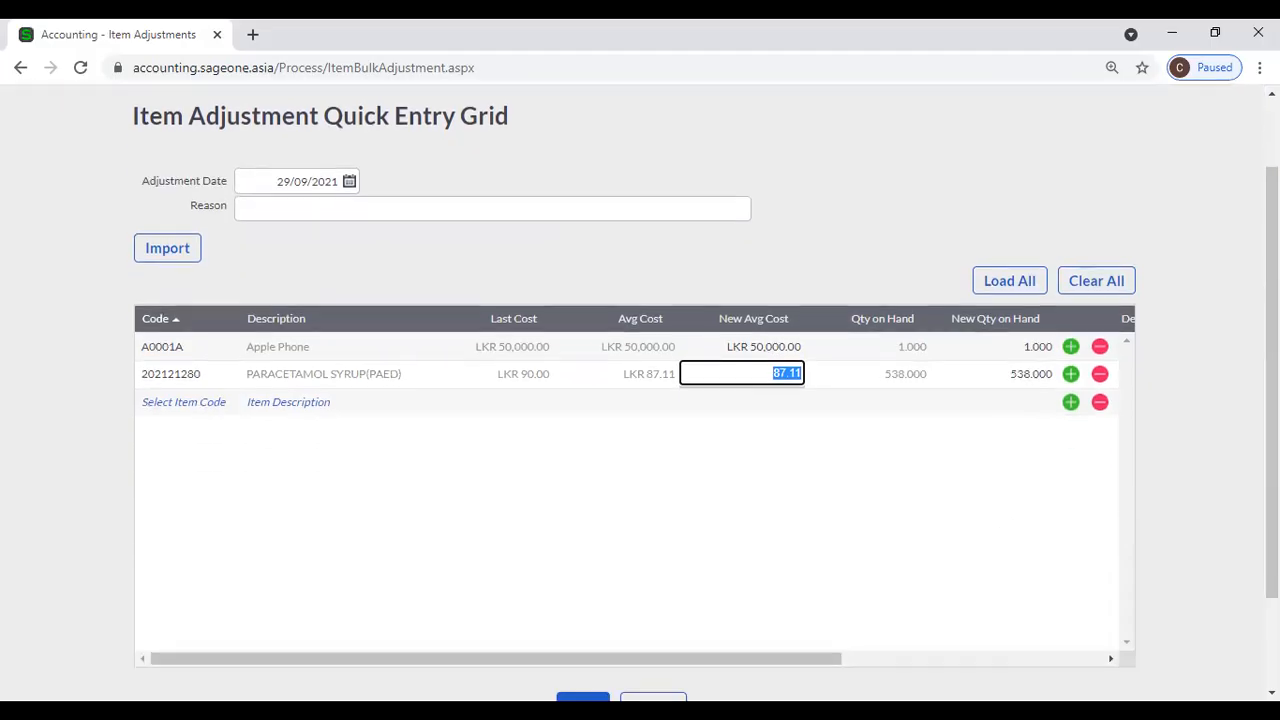
click(937, 660)
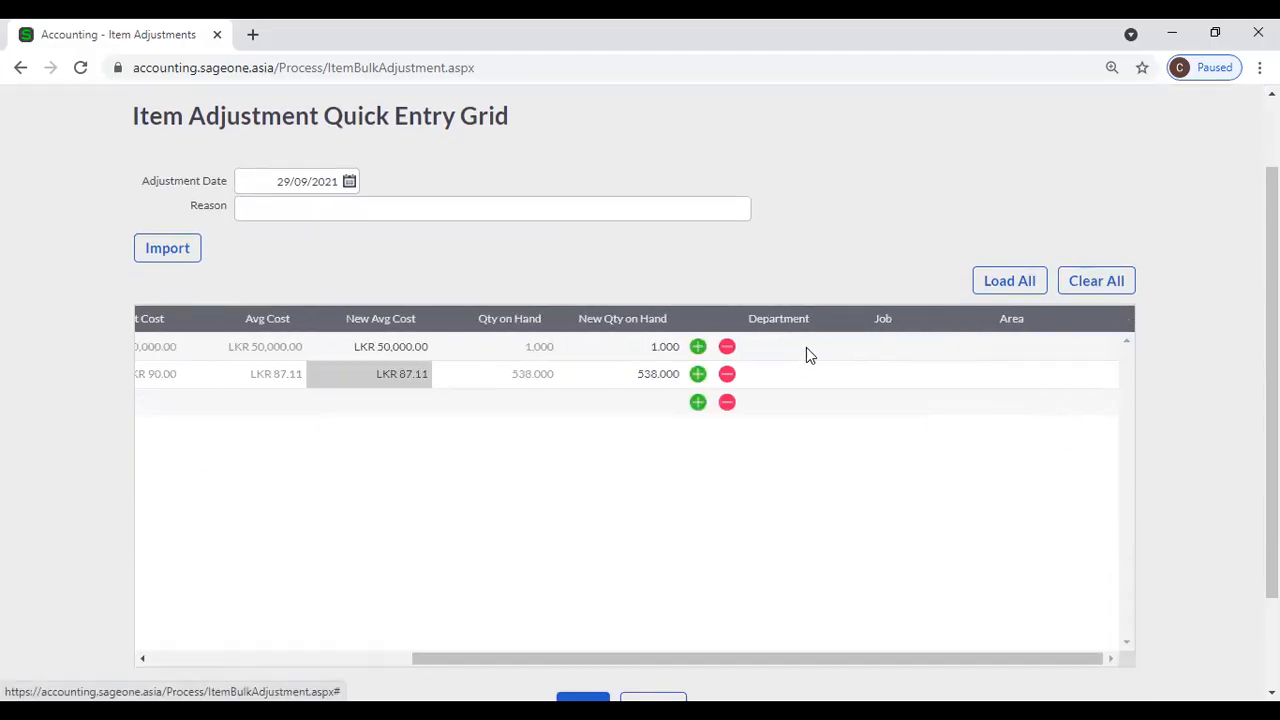
click(806, 347)
click(853, 345)
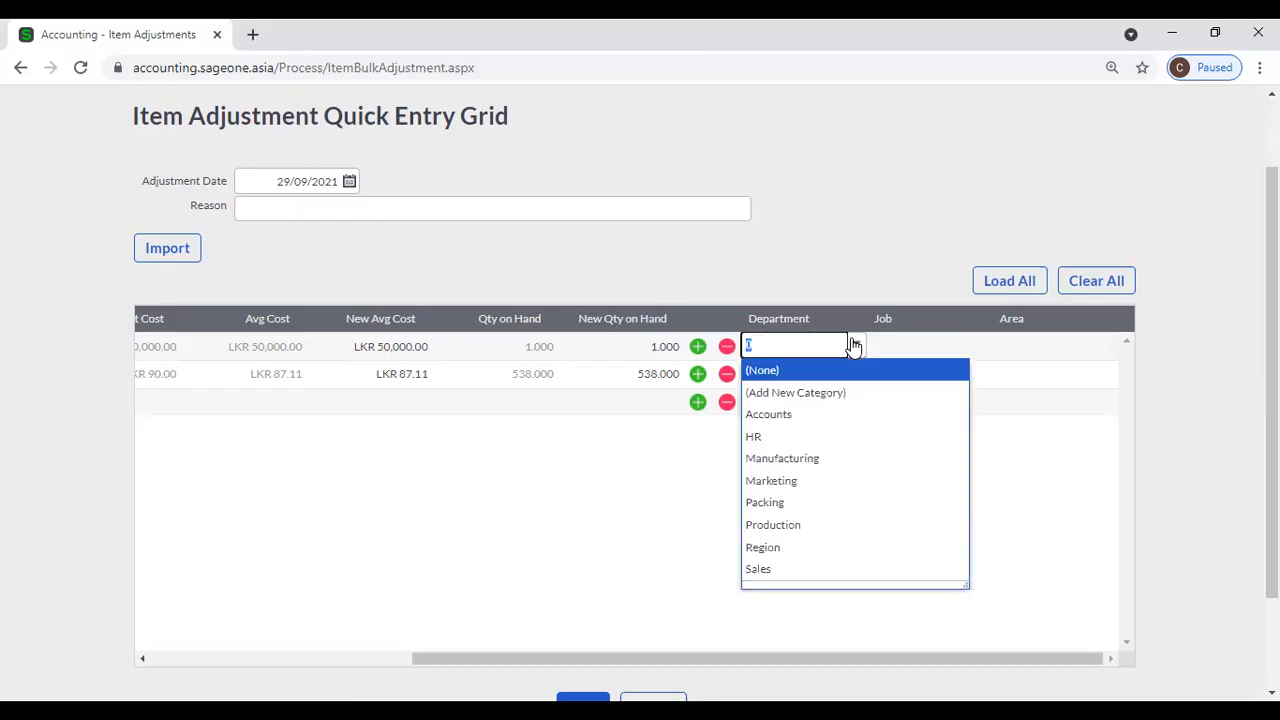
click(829, 283)
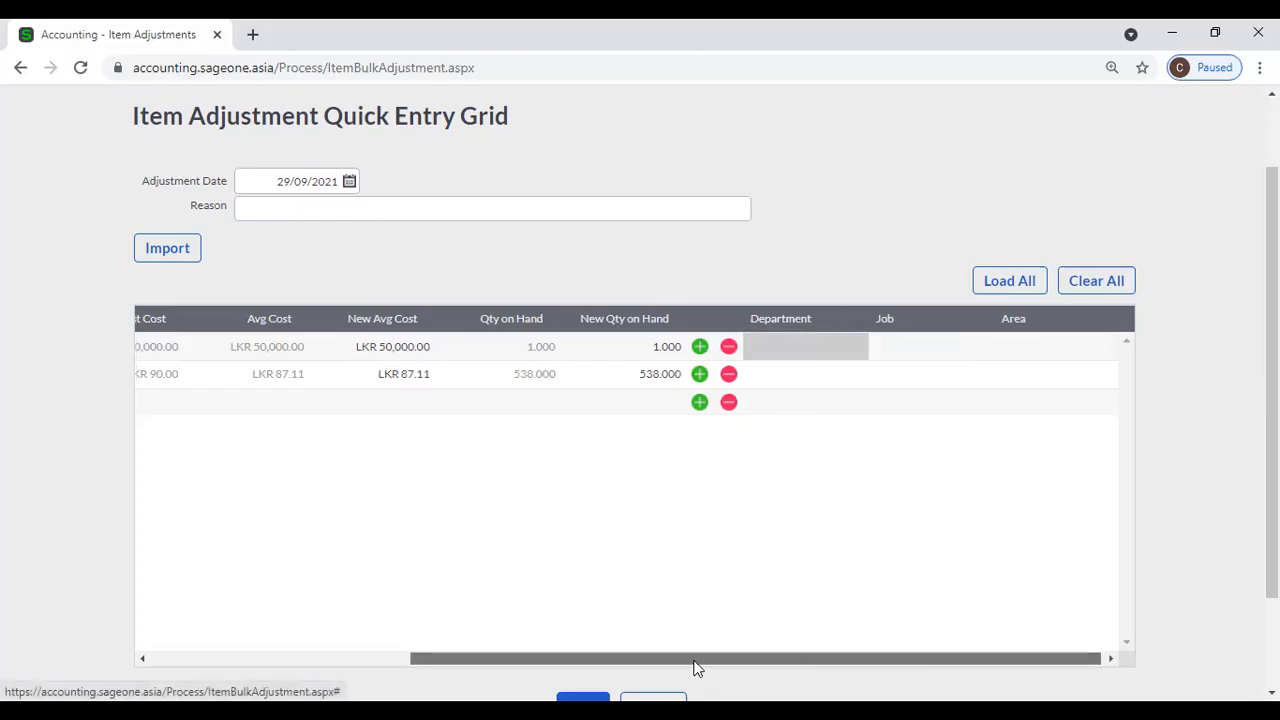
drag(695, 661, 360, 662)
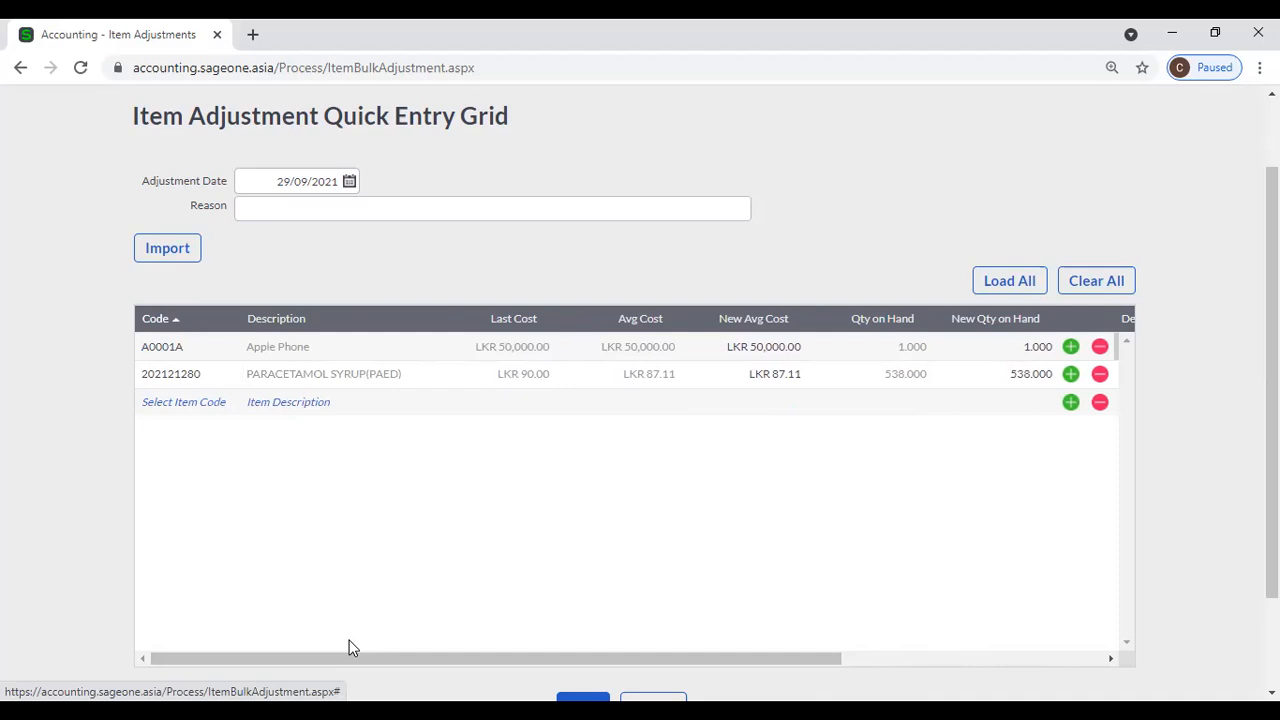
Load all items into the item adjustment grid and look through the rows.
click(208, 397)
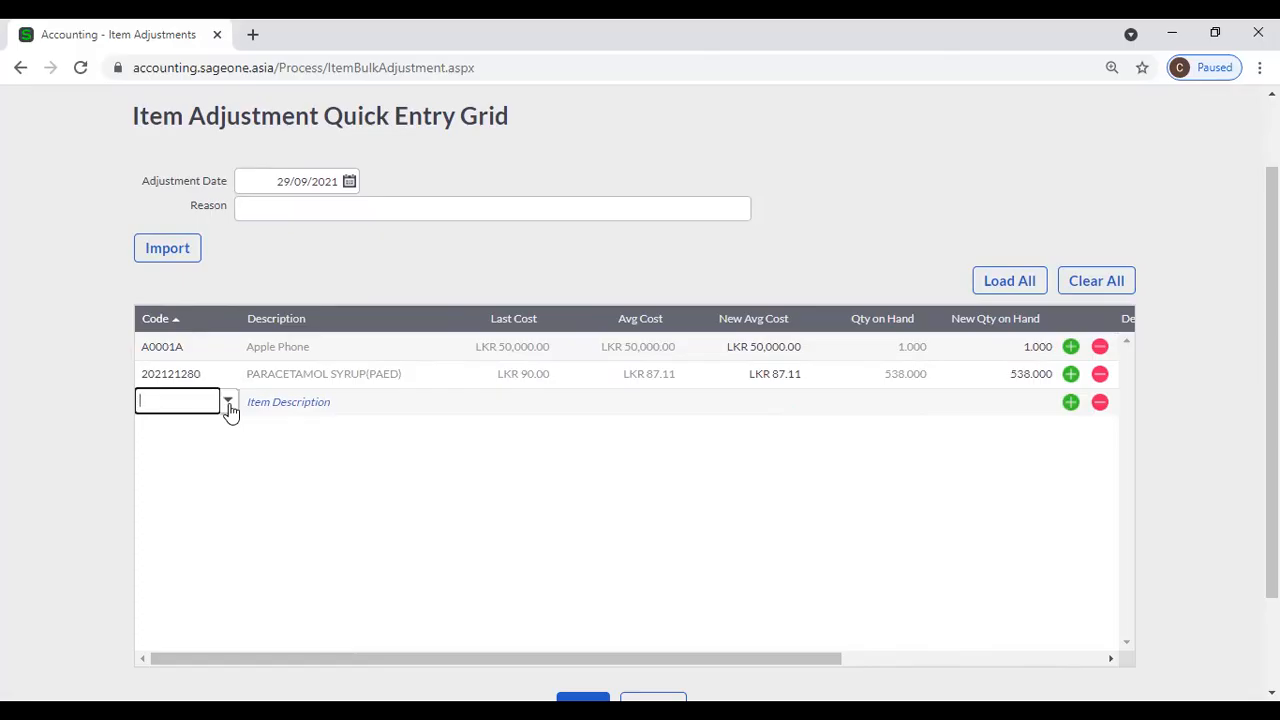
click(1023, 287)
click(598, 428)
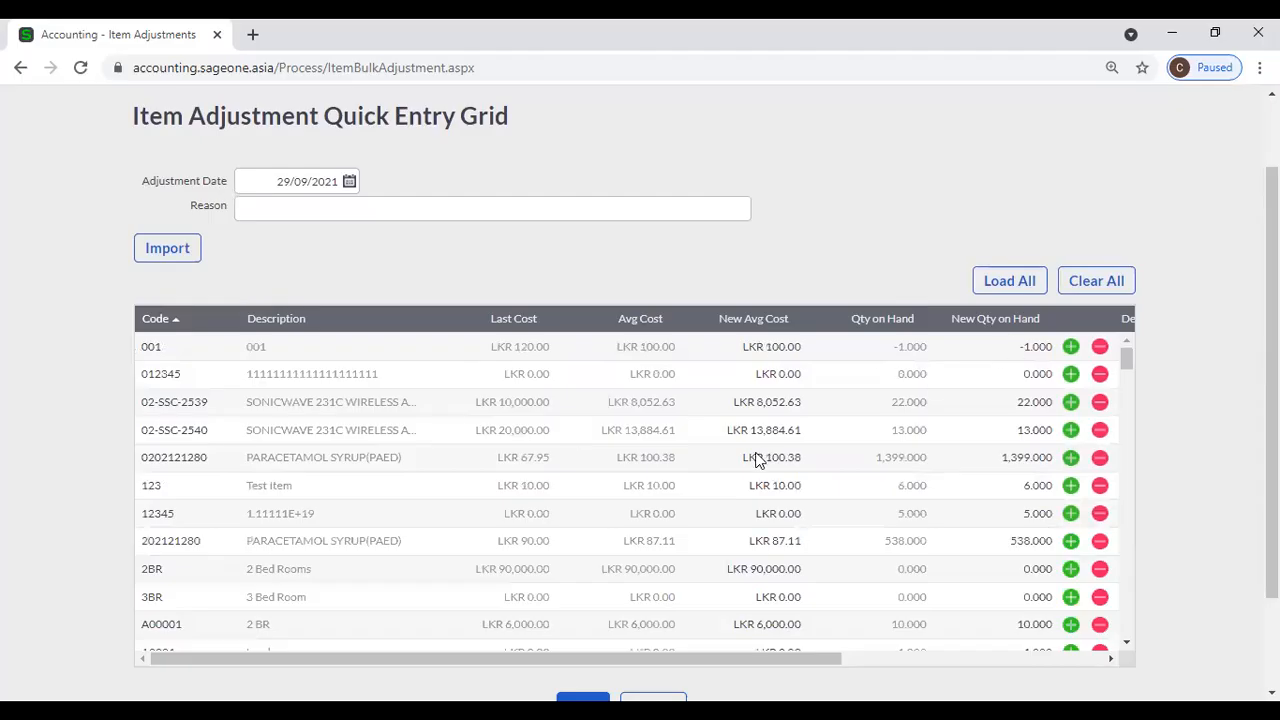
scroll(757, 459, down, 2)
scroll(757, 459, up, 2)
scroll(986, 463, down, 3)
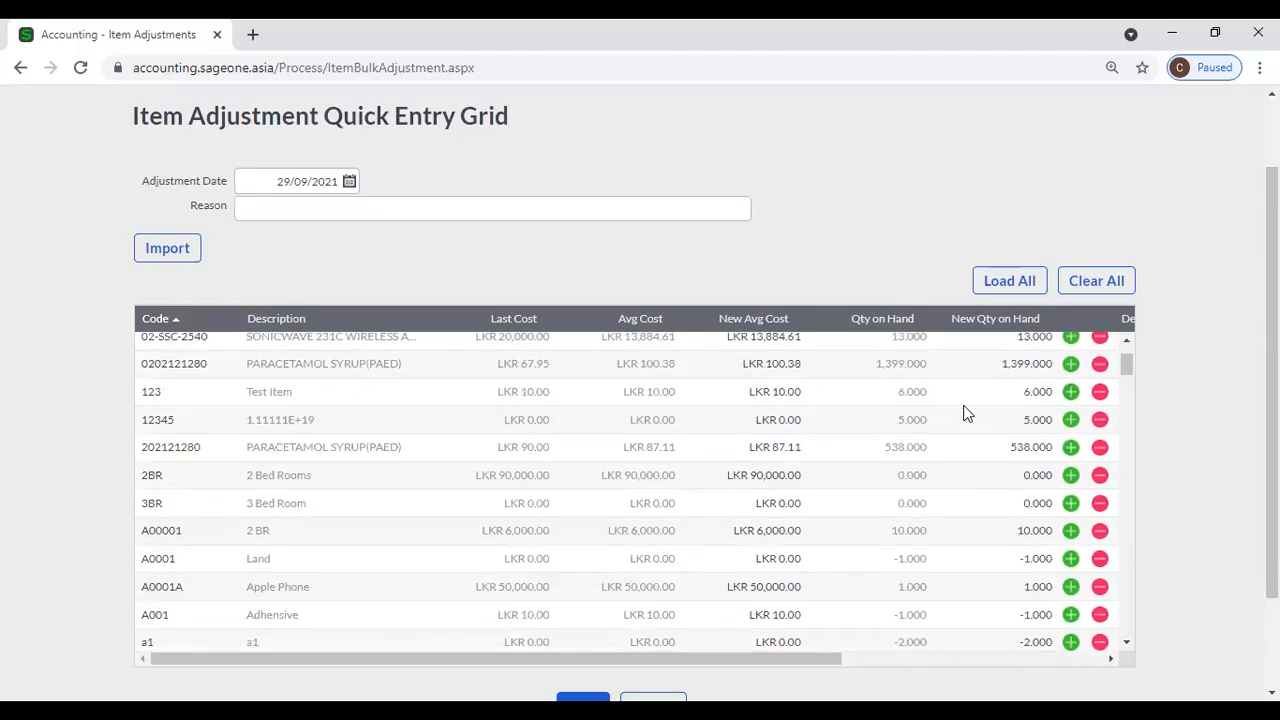
Clear all items from the item adjustment grid.
click(1076, 284)
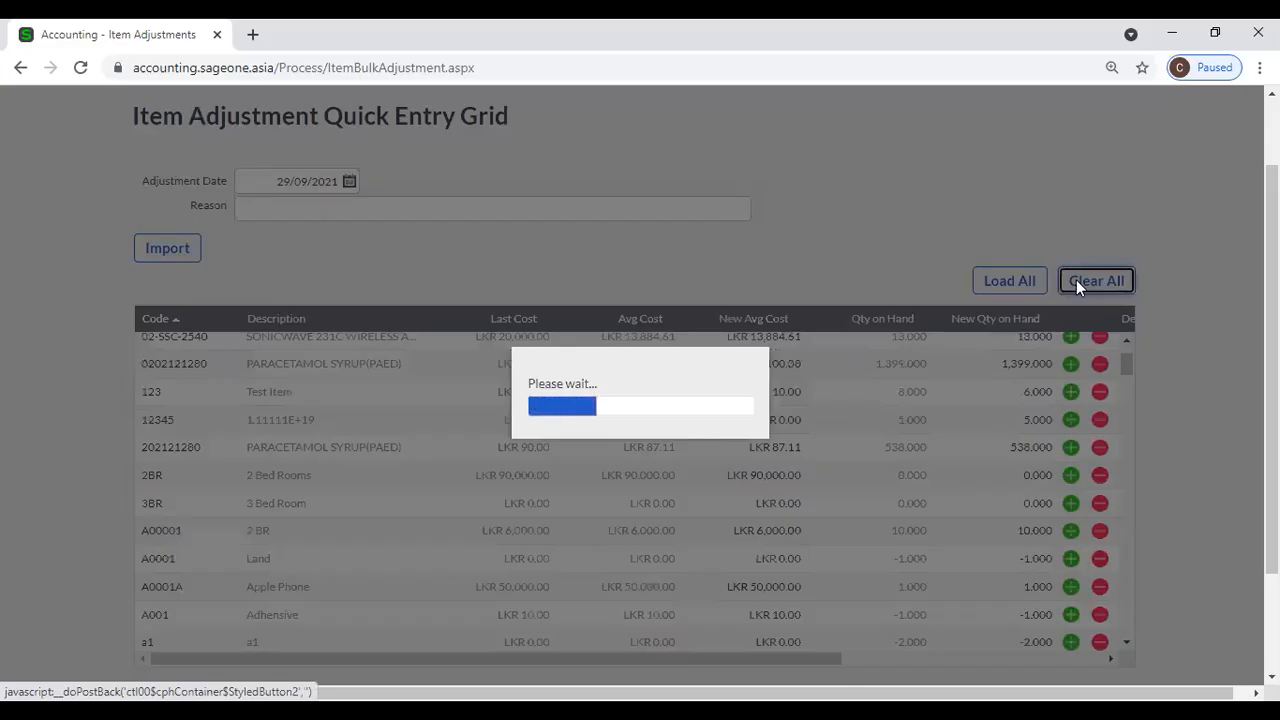
scroll(874, 428, down, 2)
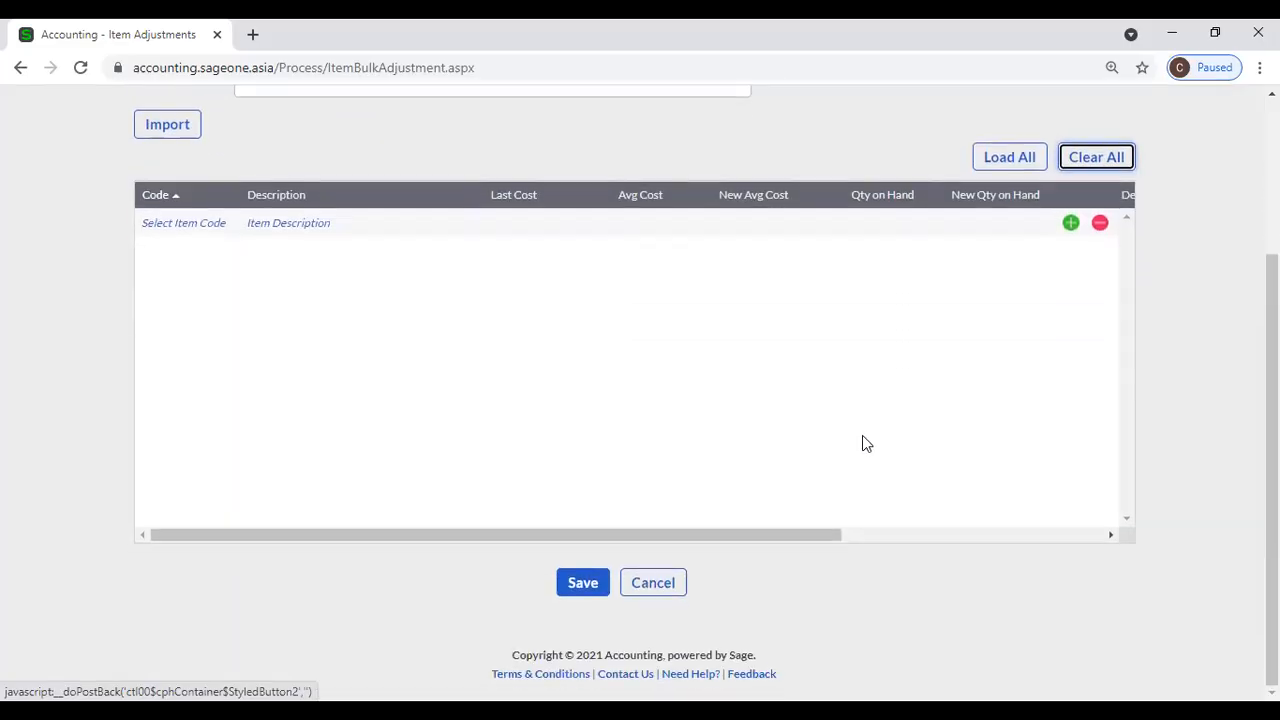
scroll(862, 437, up, 1)
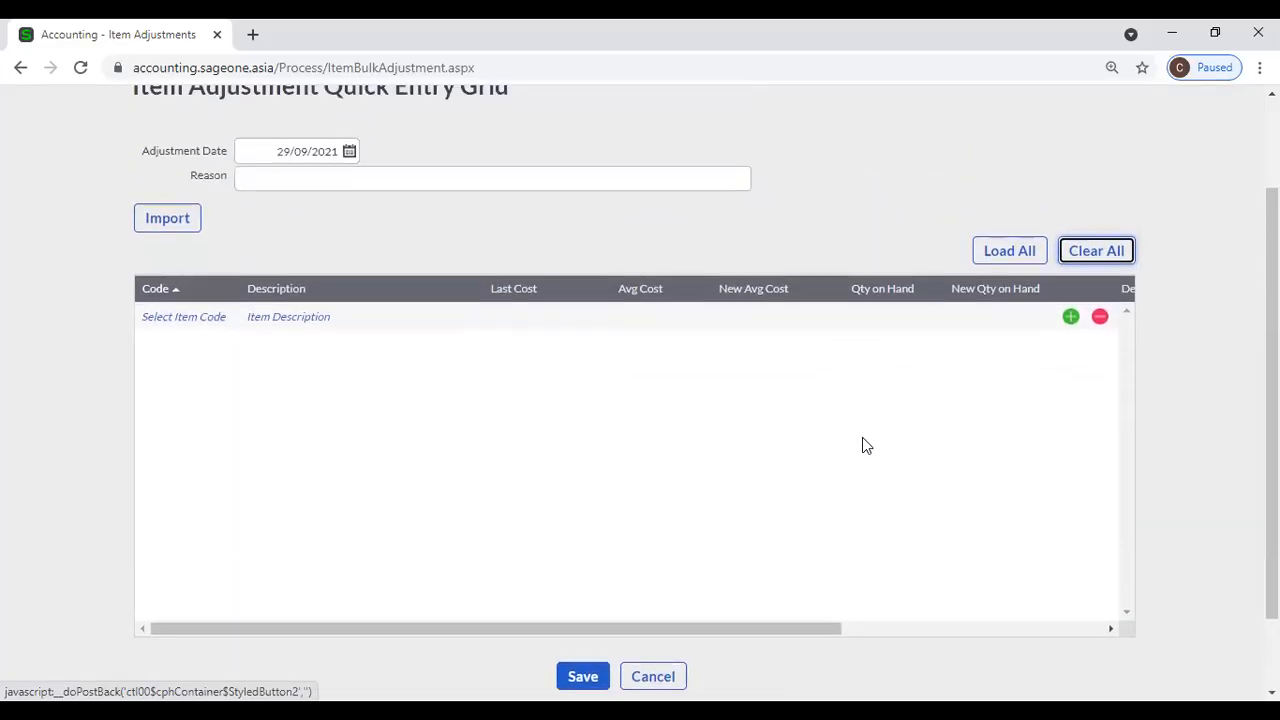
Show the grid's import options, open the CSV setup help and download the example item adjustments file.
click(157, 228)
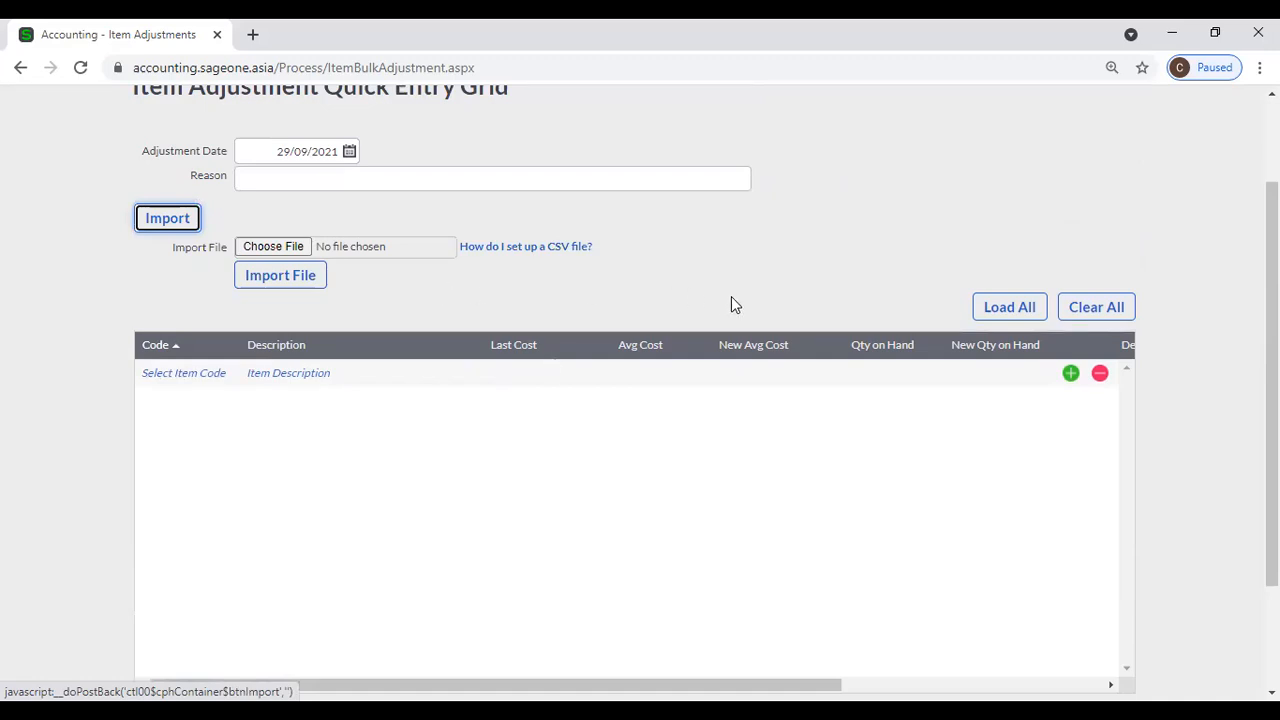
click(603, 58)
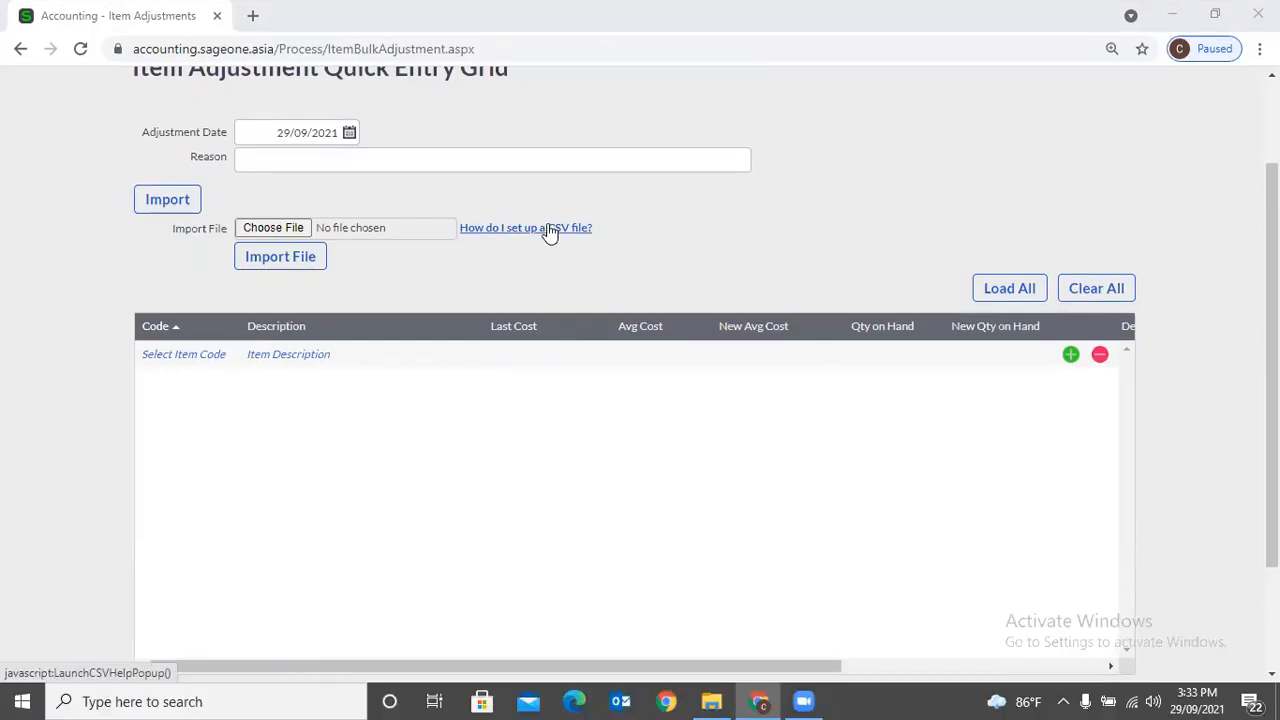
click(553, 231)
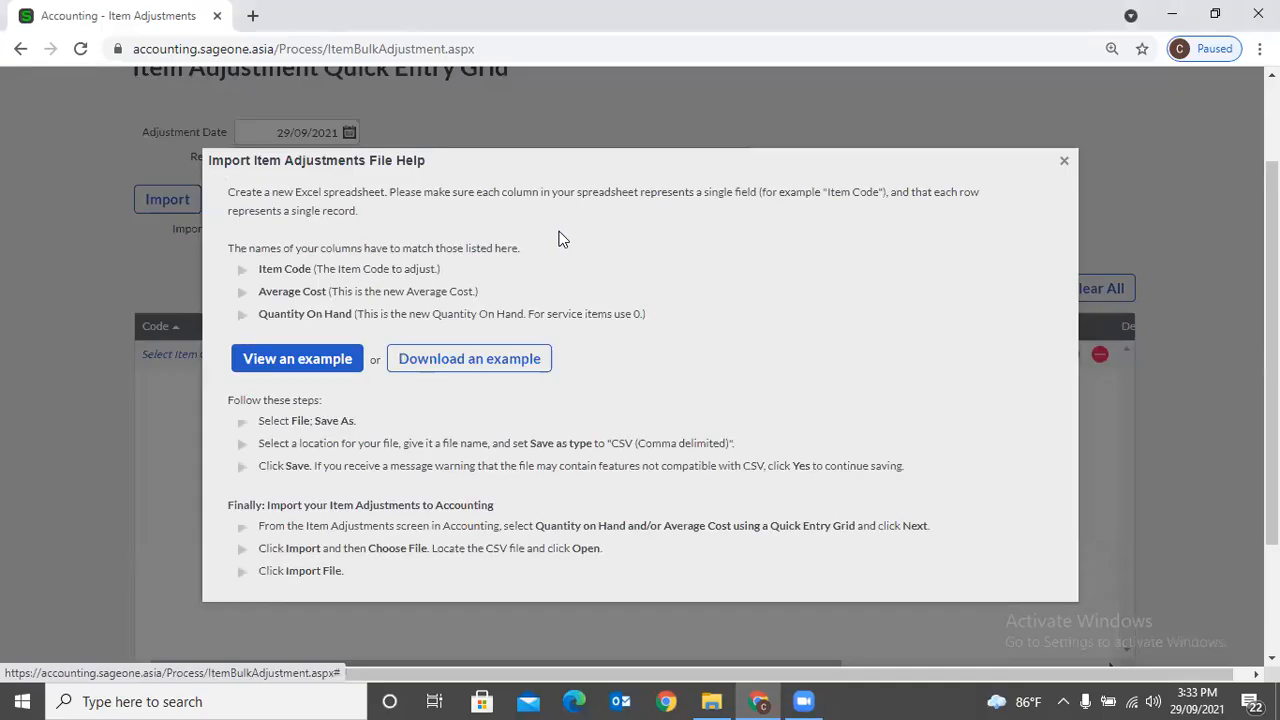
click(481, 362)
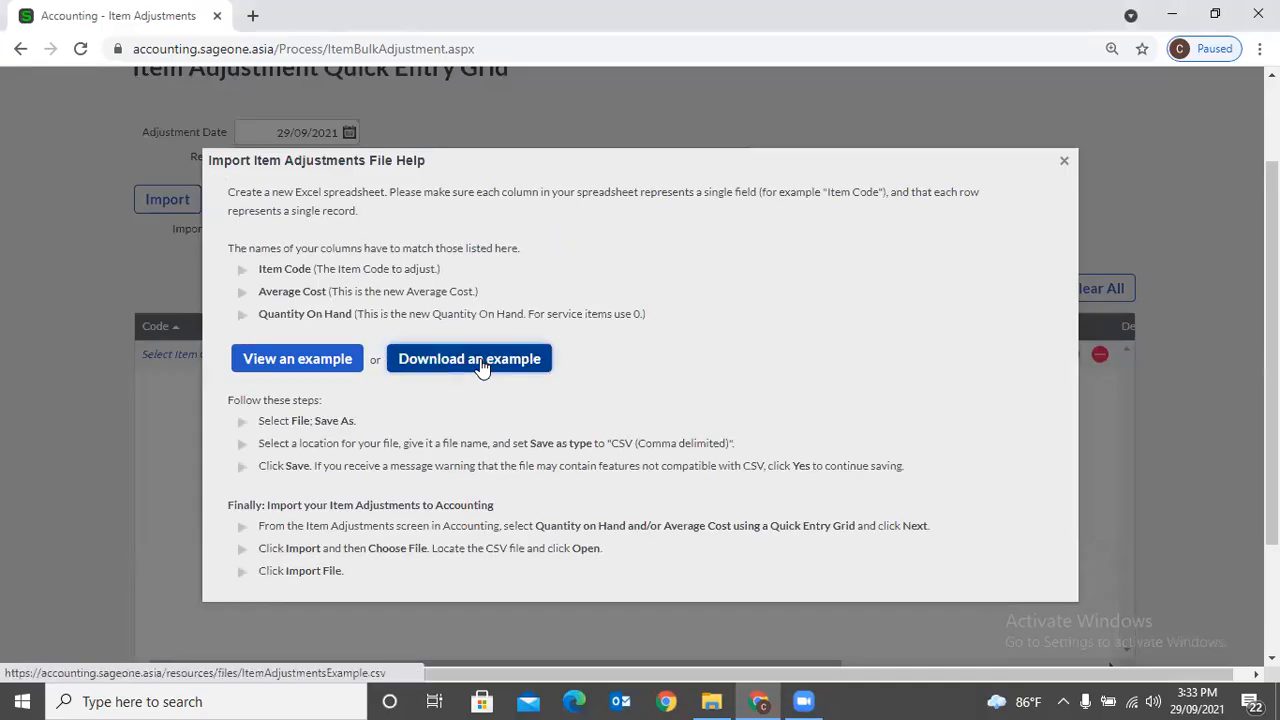
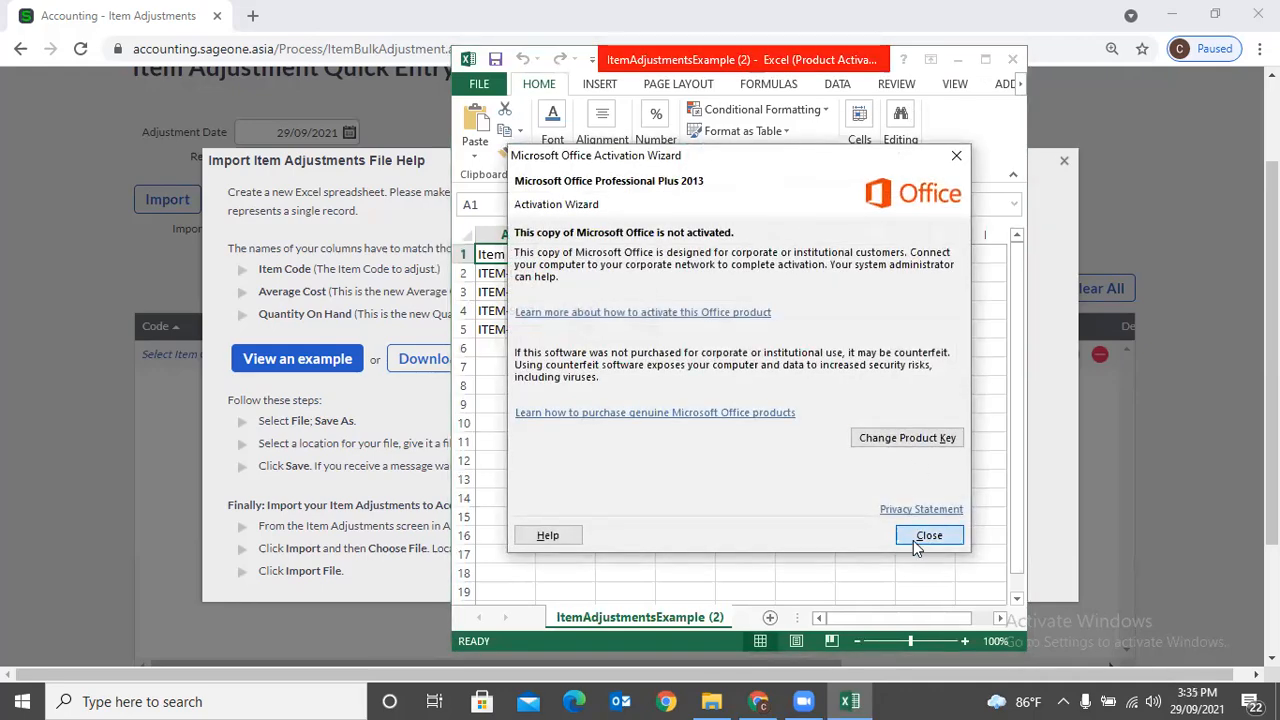
In Excel, dismiss the activation wizard, maximize ItemAdjustmentsExample (2) and widen columns A to C to fit their headings.
click(917, 545)
click(986, 60)
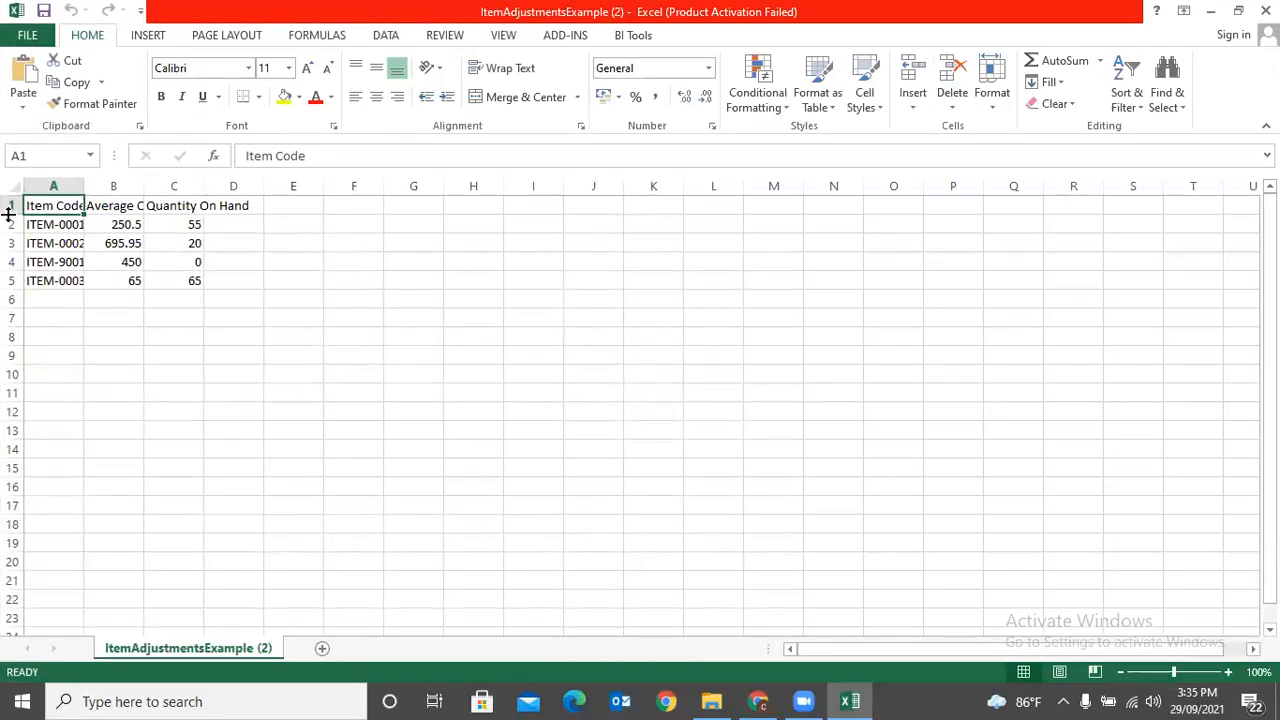
drag(84, 186, 115, 187)
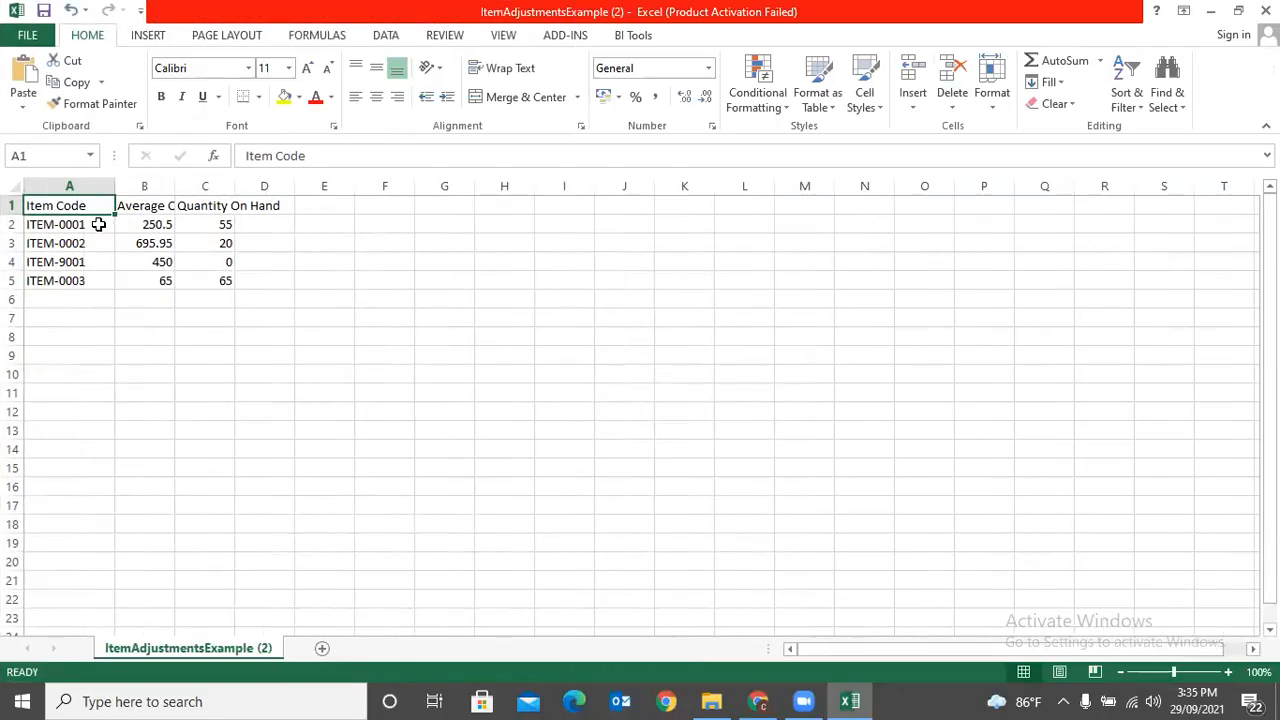
double_click(175, 186)
double_click(257, 186)
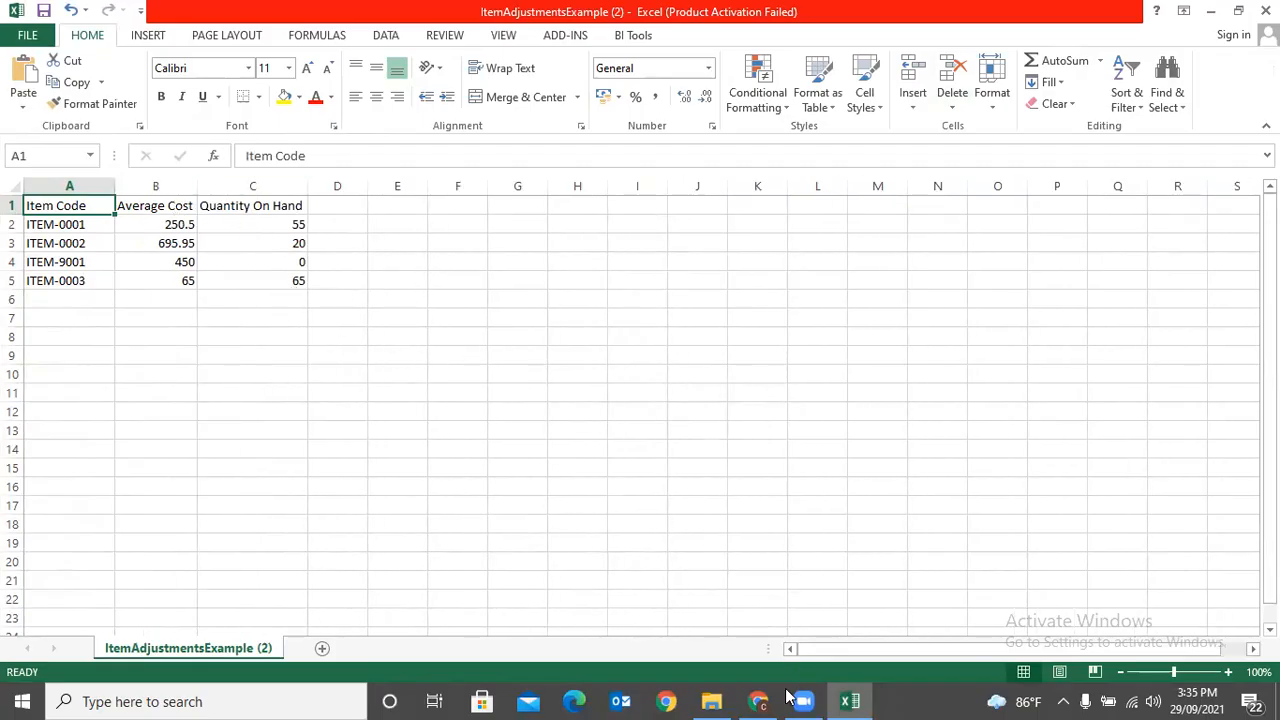
Switch back to Sage Accounting in Chrome and close the item adjustments import help.
mouse_move(760, 700)
click(735, 604)
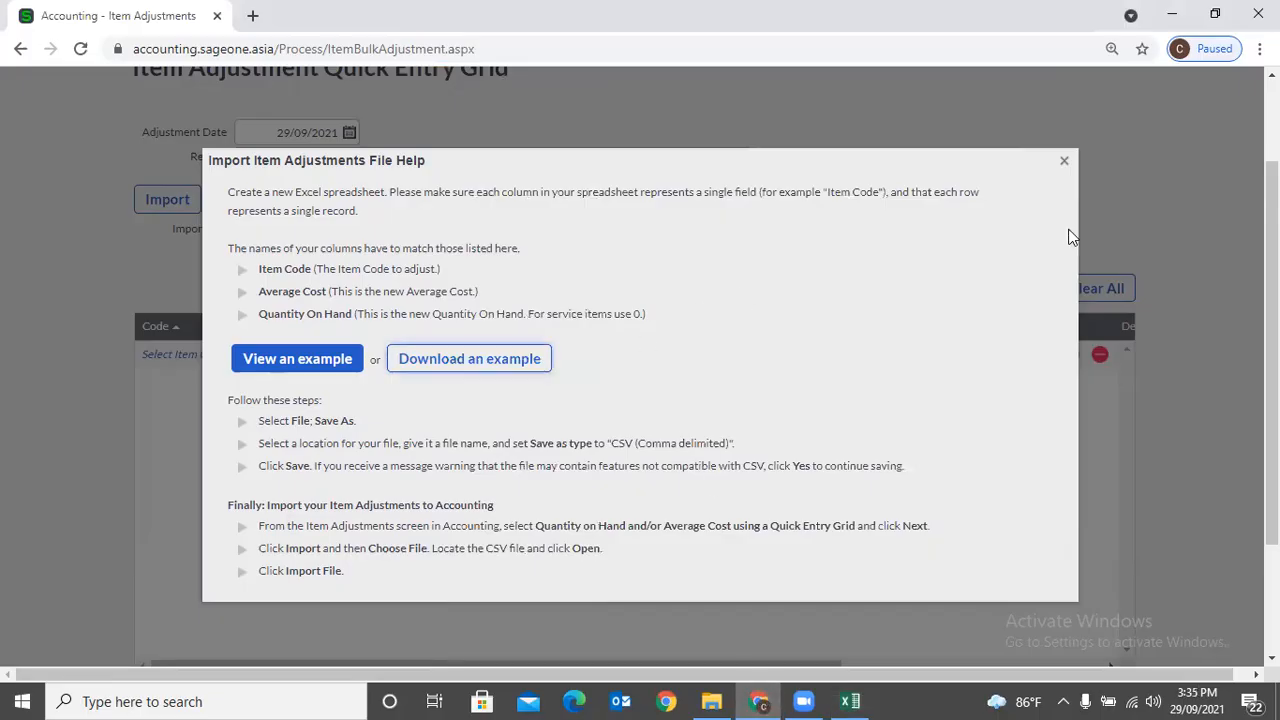
click(1066, 163)
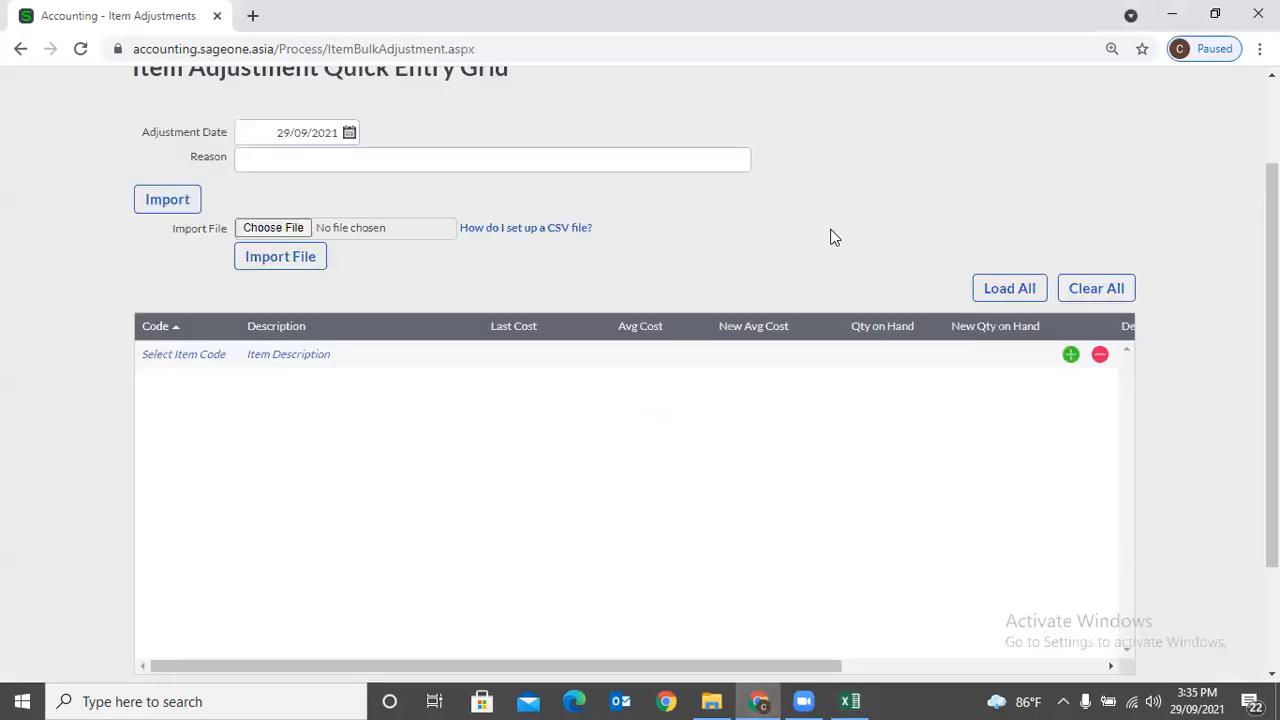
scroll(830, 237, down, 2)
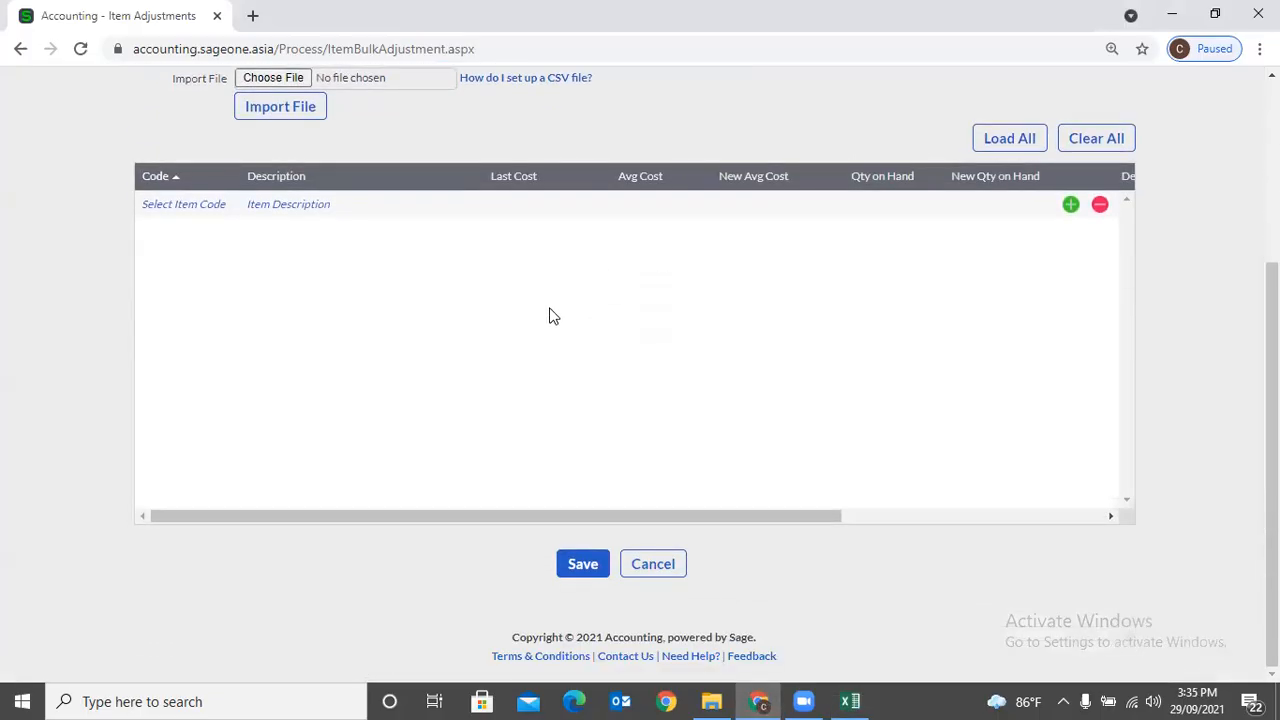
scroll(549, 308, up, 4)
Leave the Quick Entry Grid without saving and open Adjust Item Selling Prices.
mouse_move(328, 135)
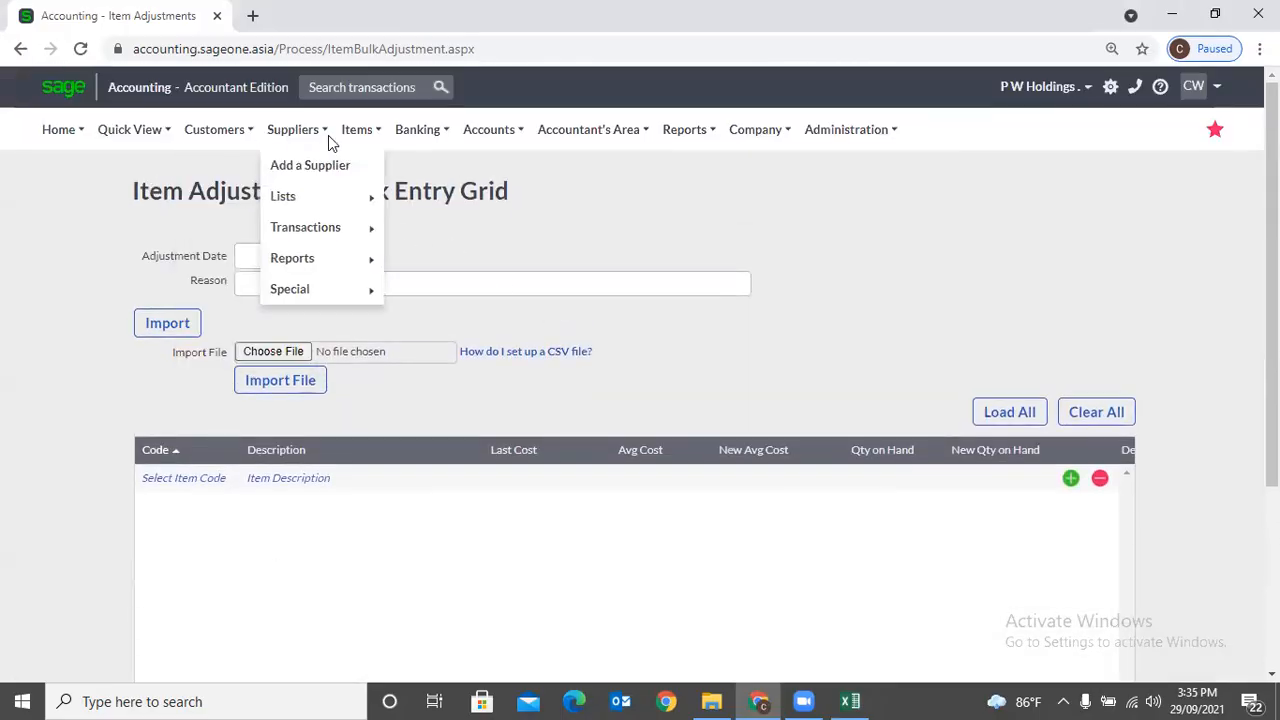
mouse_move(365, 234)
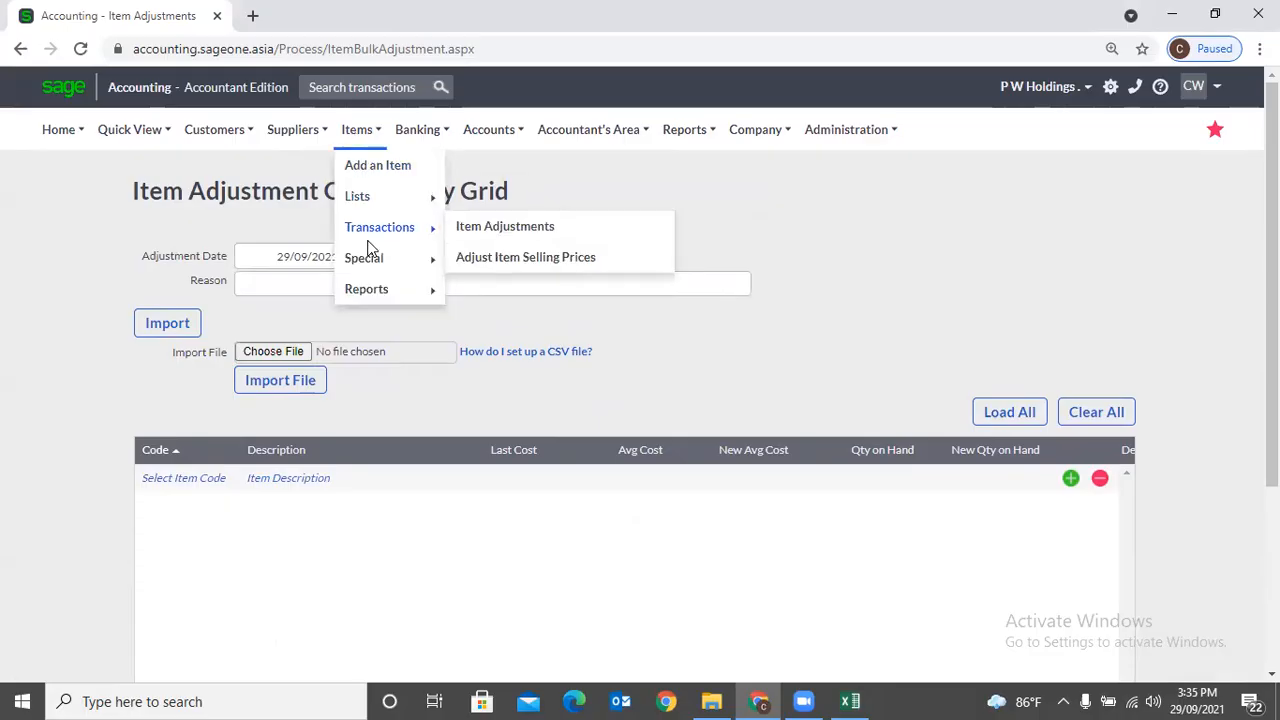
click(605, 258)
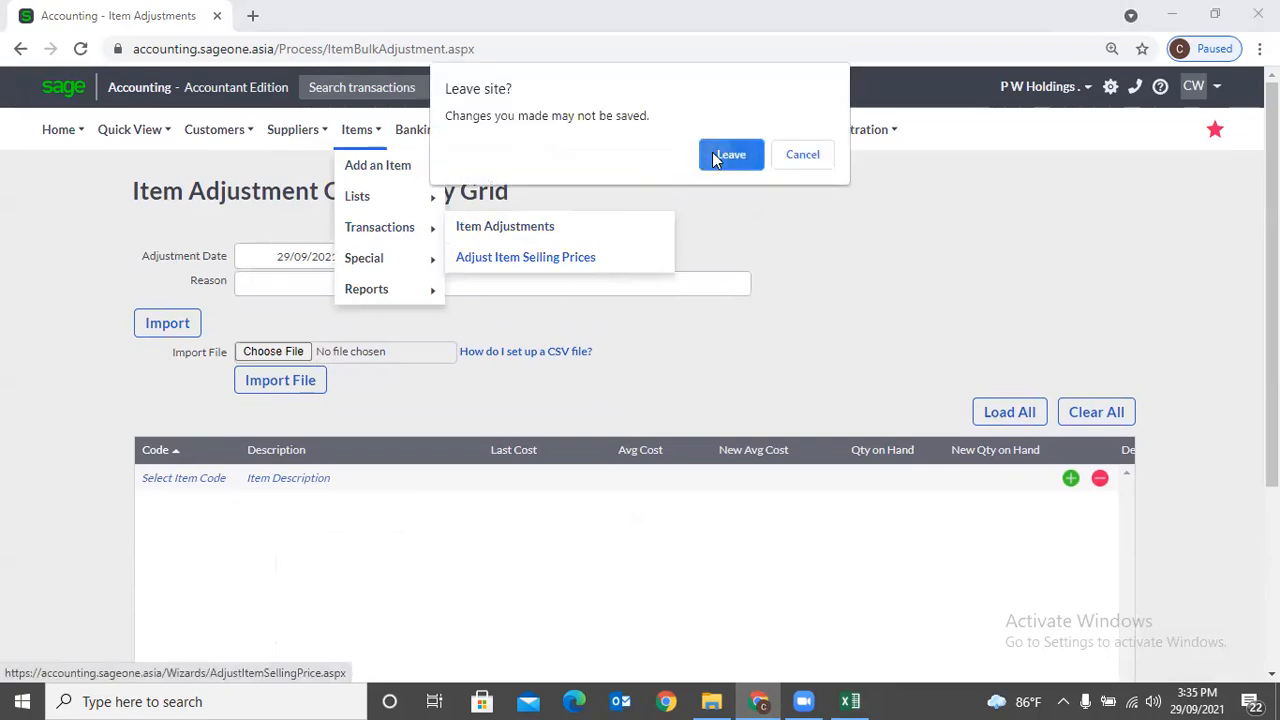
click(715, 157)
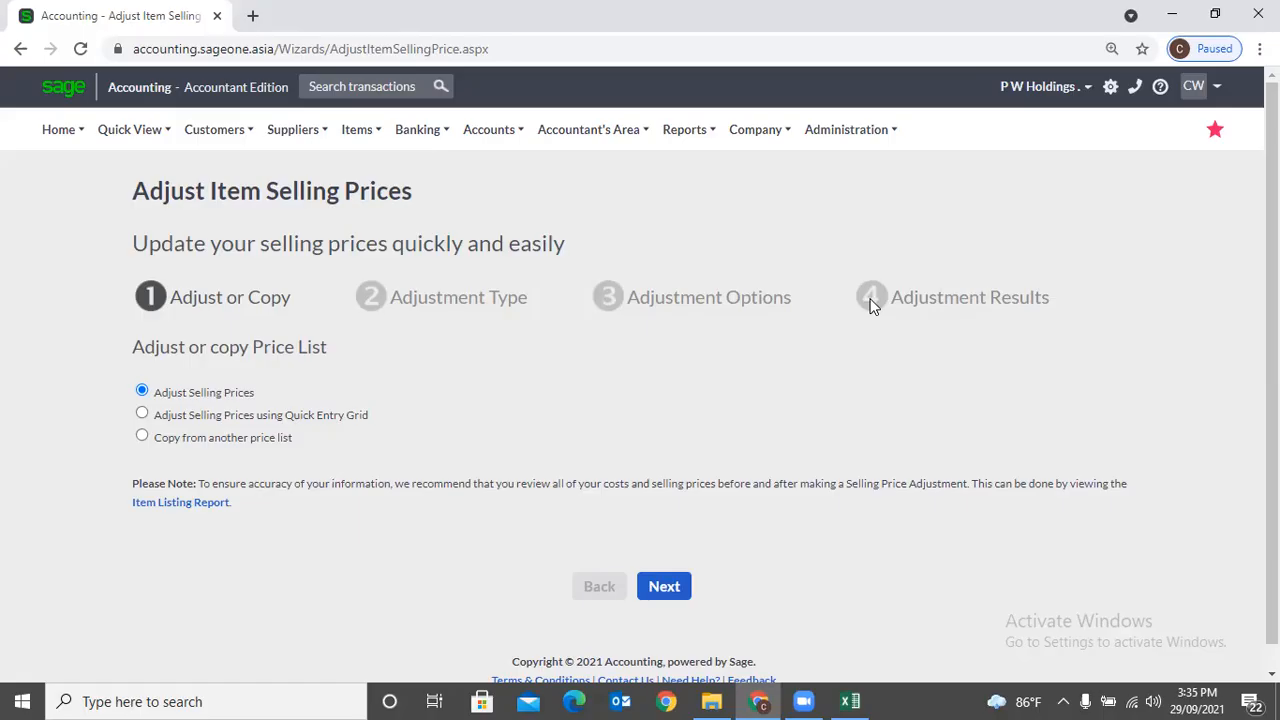
Open item 02-SSC-2539 from the list of items and examine its selling prices in each price list.
mouse_move(360, 131)
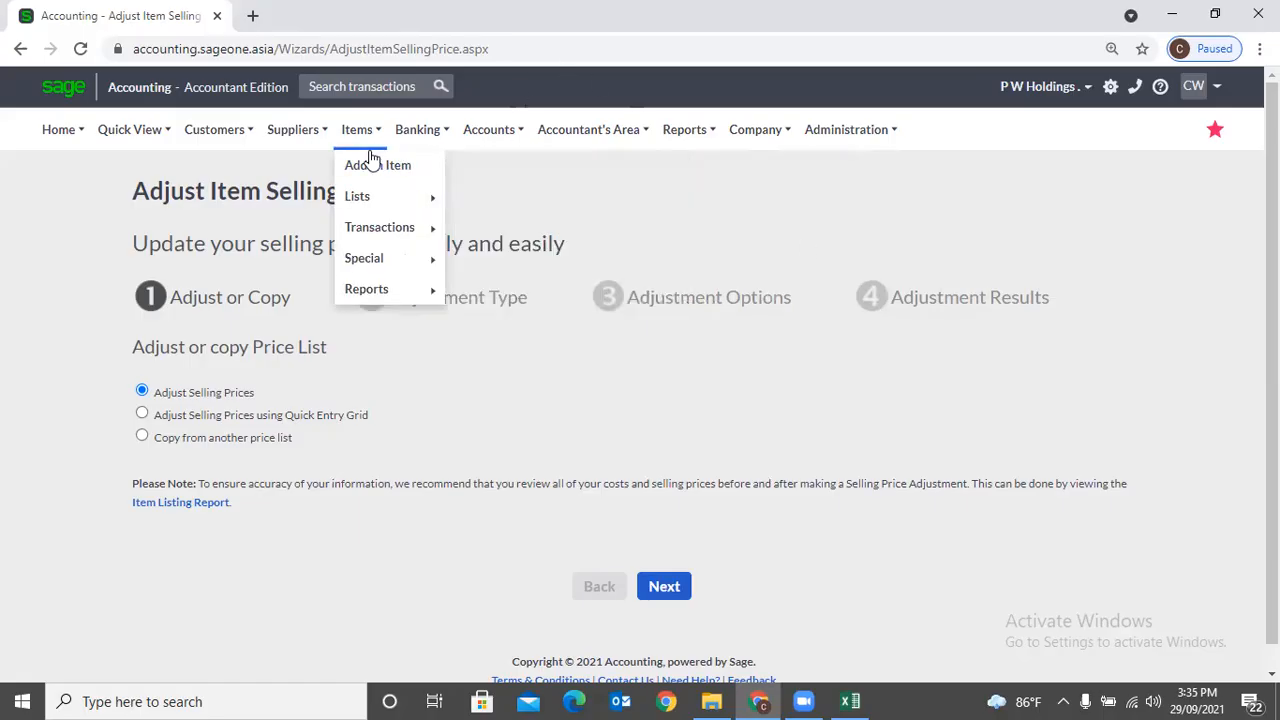
mouse_move(420, 197)
click(495, 205)
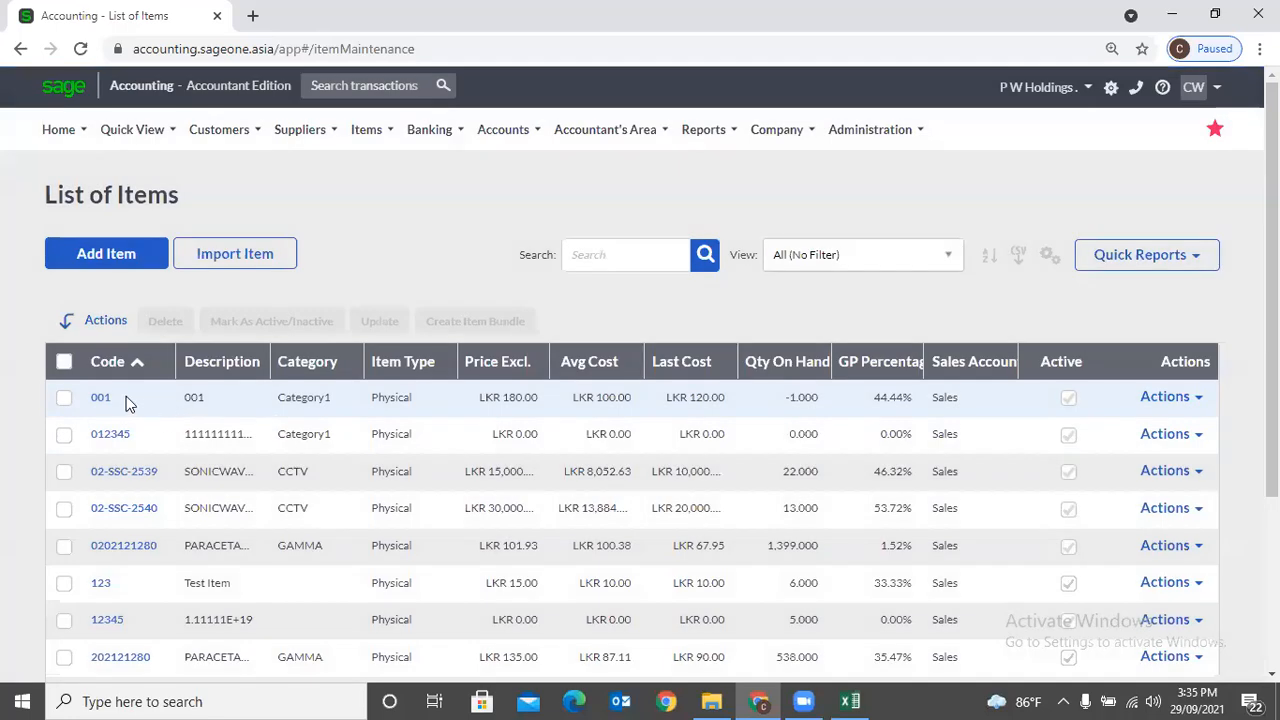
click(108, 471)
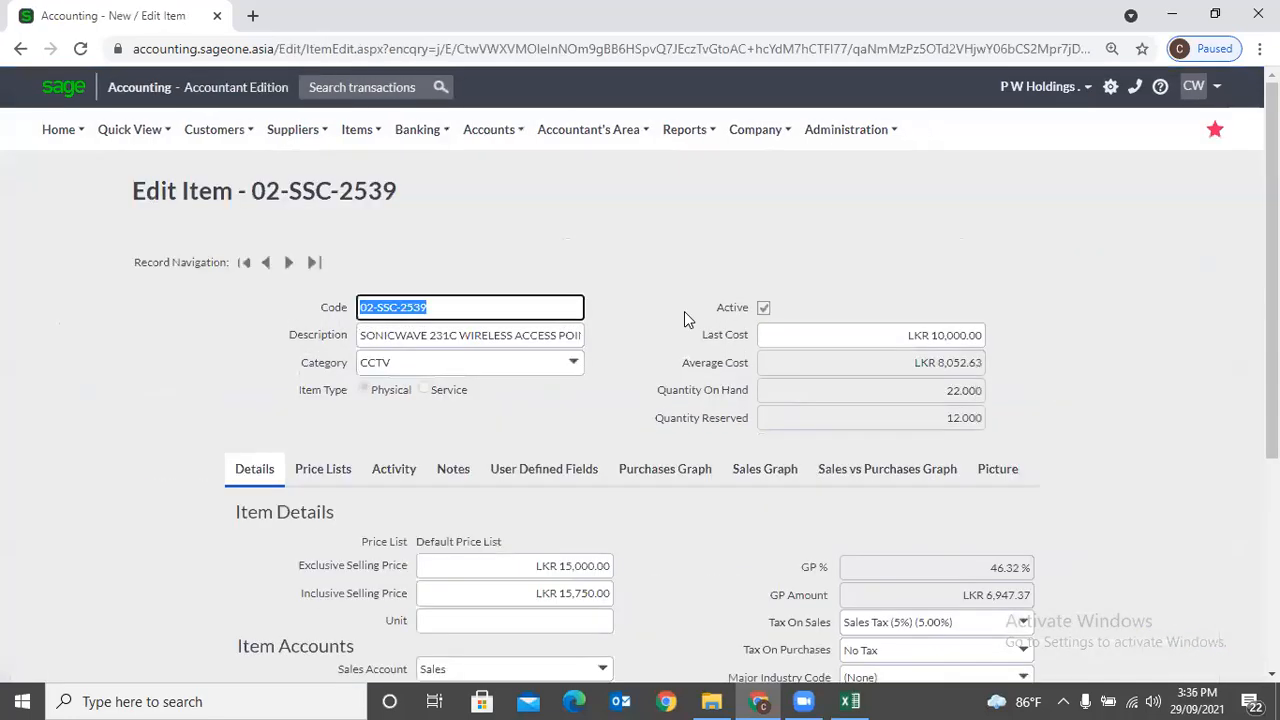
click(345, 470)
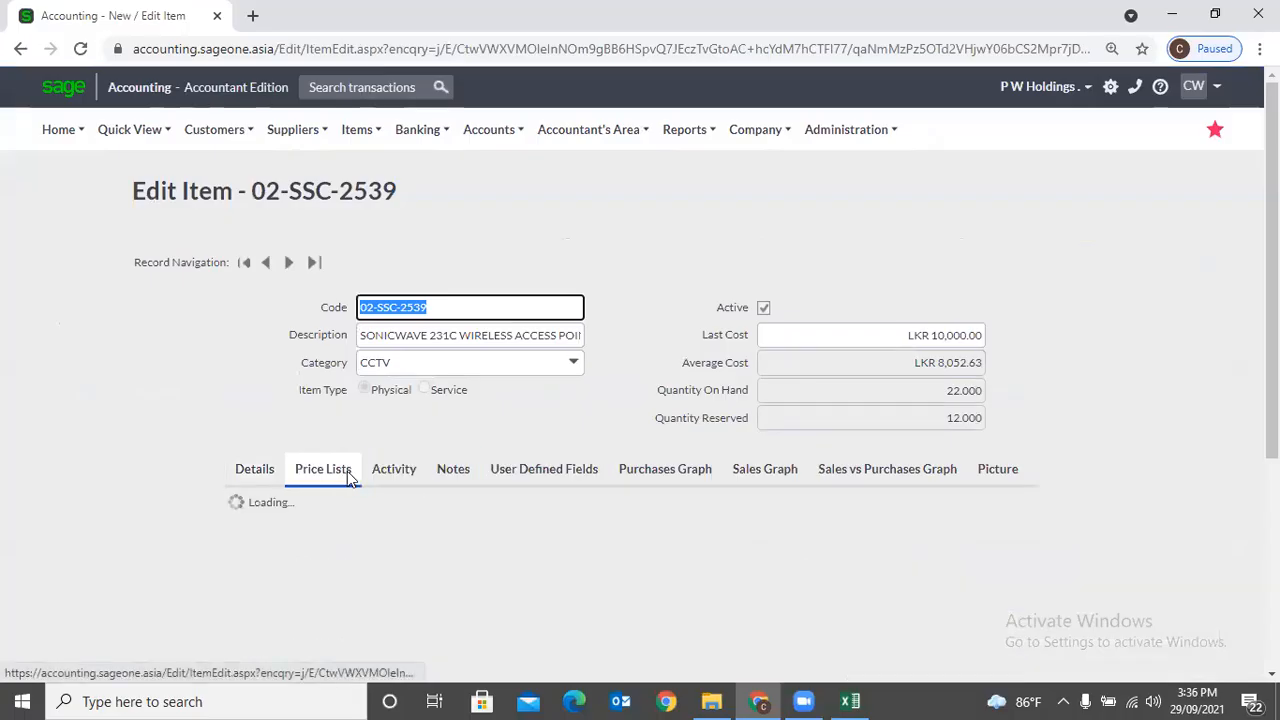
scroll(512, 466, down, 2)
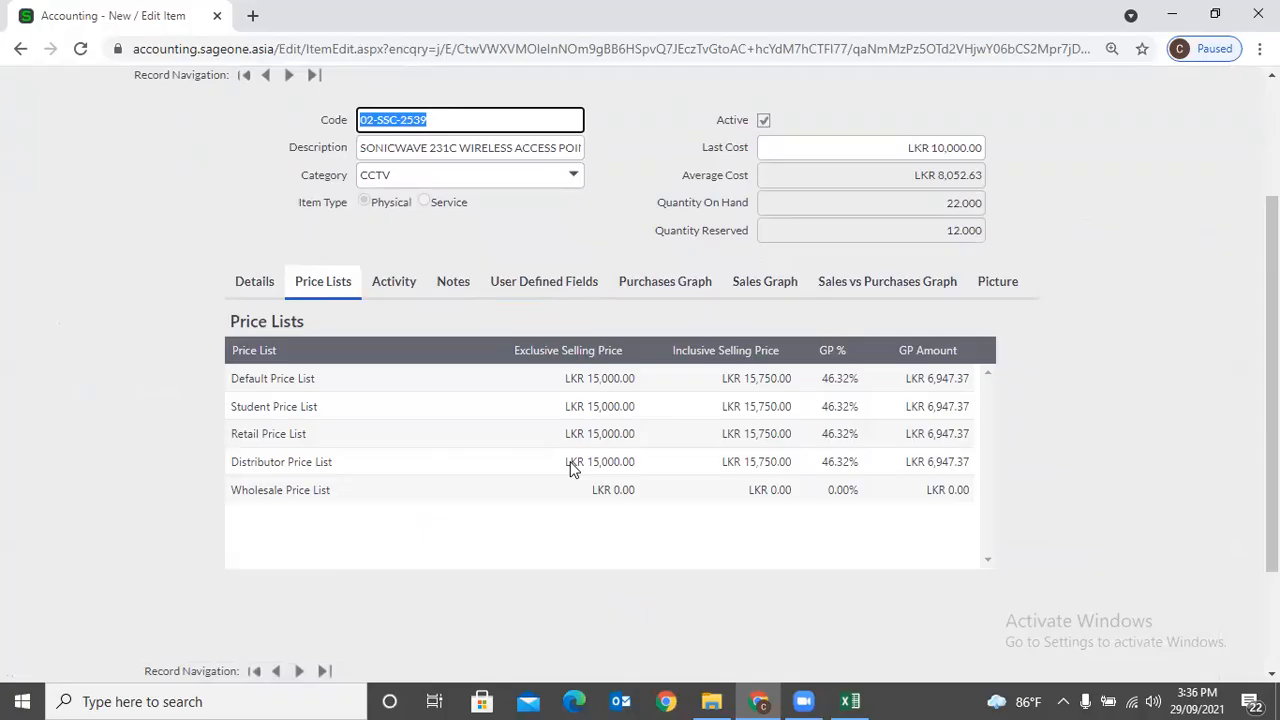
scroll(523, 366, up, 1)
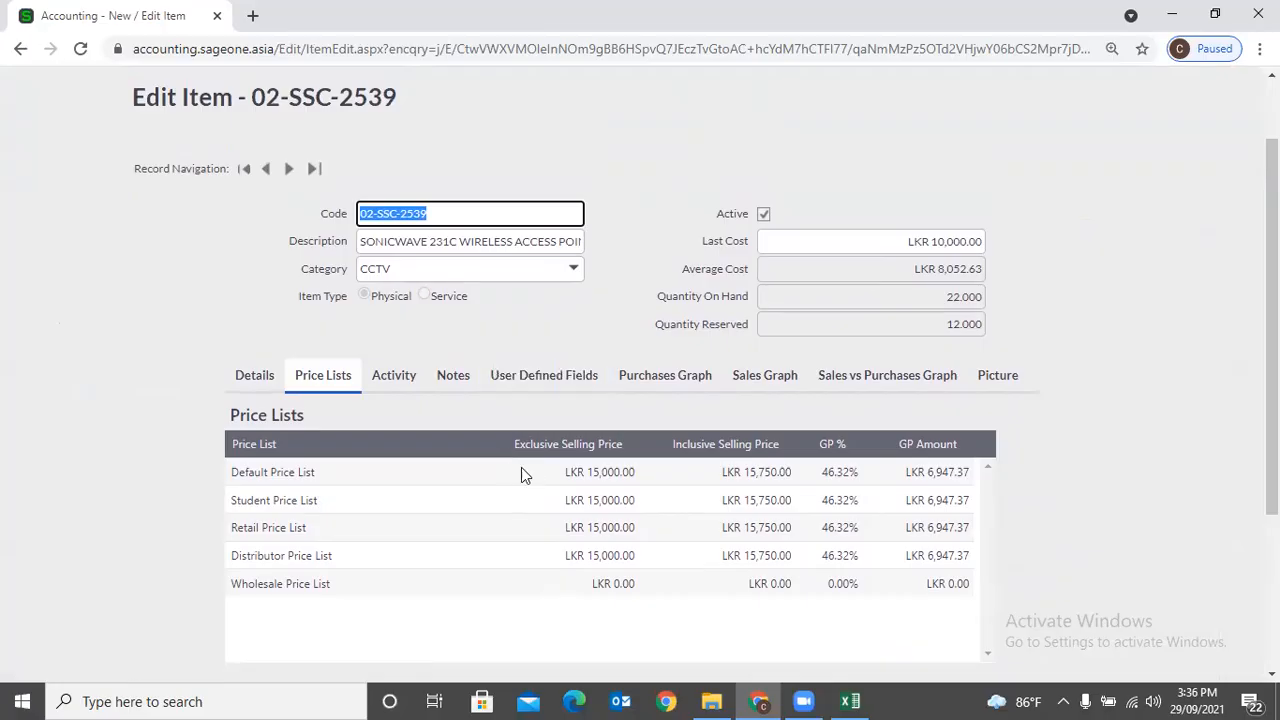
scroll(521, 467, up, 1)
Return to Adjust Item Selling Prices and proceed with the Adjust Selling Prices option.
click(356, 129)
mouse_move(376, 257)
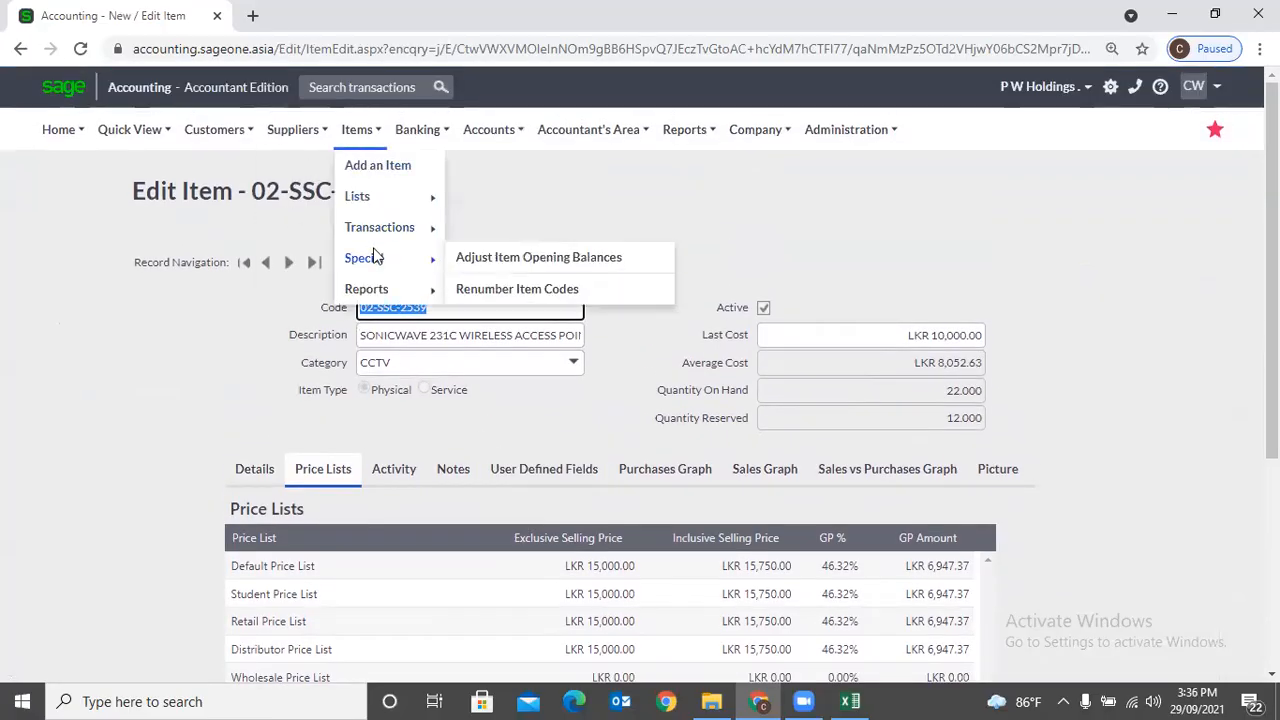
click(497, 264)
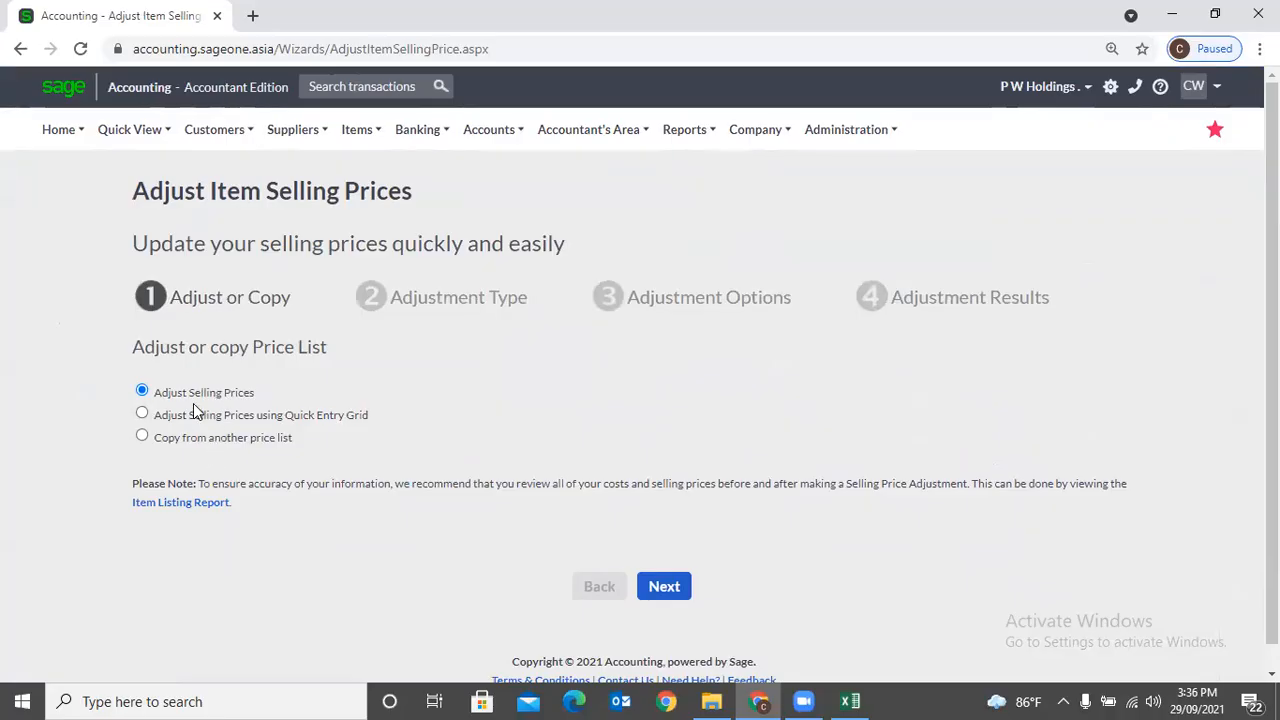
click(662, 587)
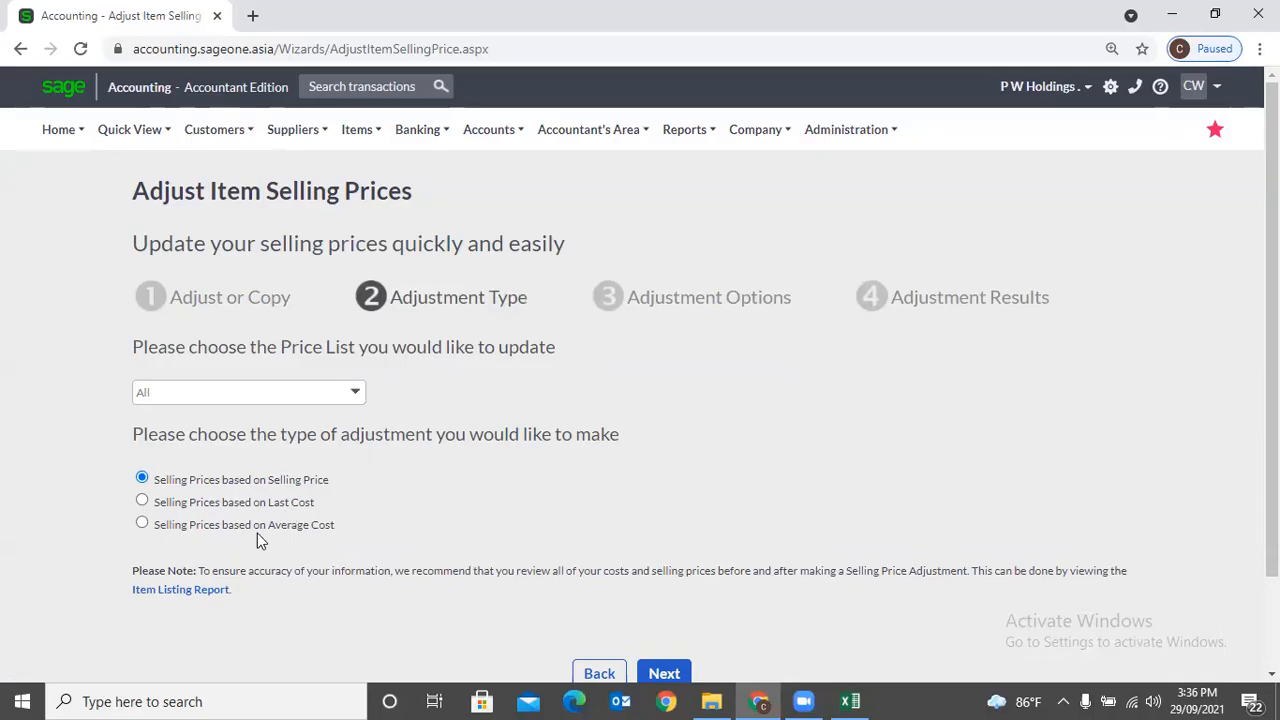
Check the price list choices, keep All with Selling Prices based on Selling Price, and continue to the adjustment options.
click(356, 393)
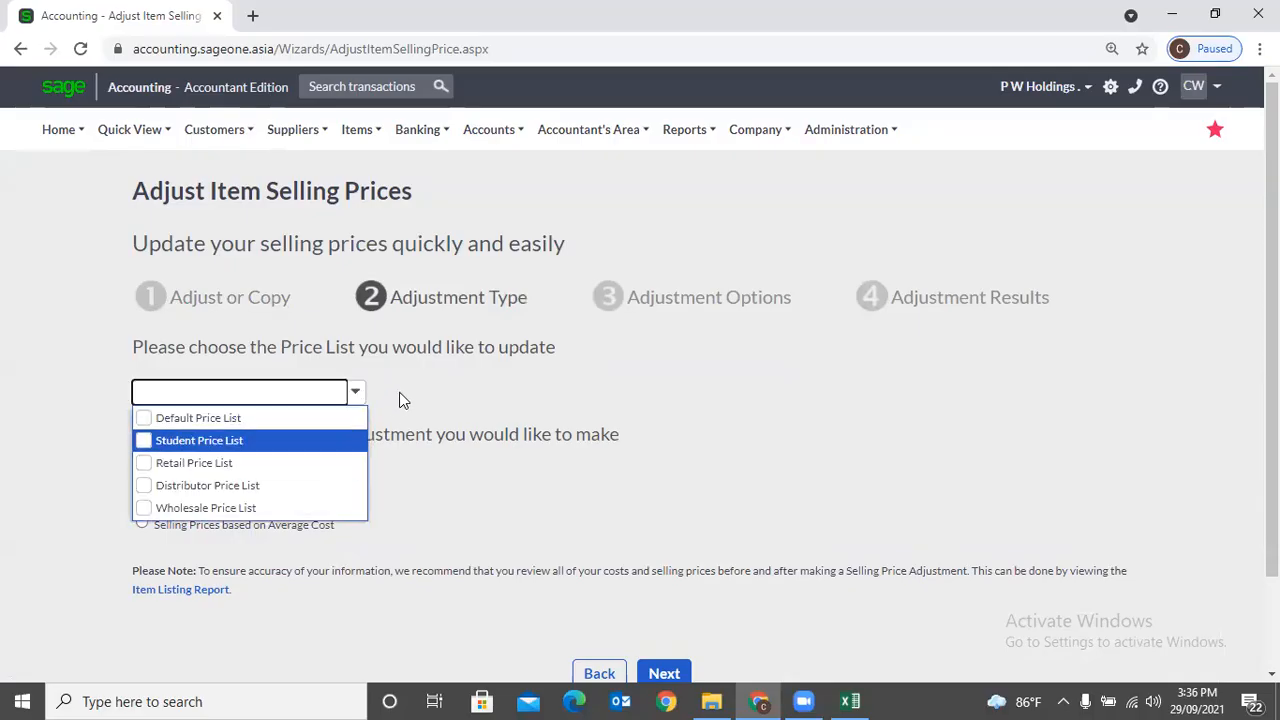
click(455, 381)
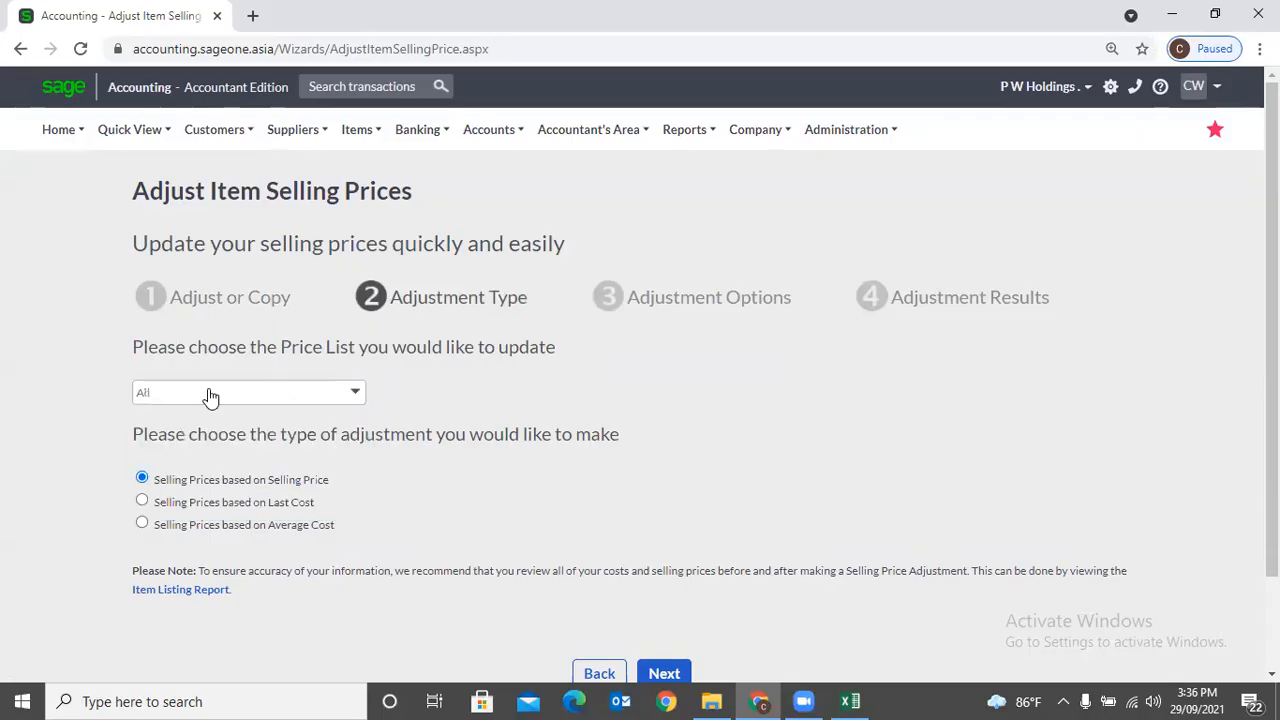
scroll(476, 548, down, 1)
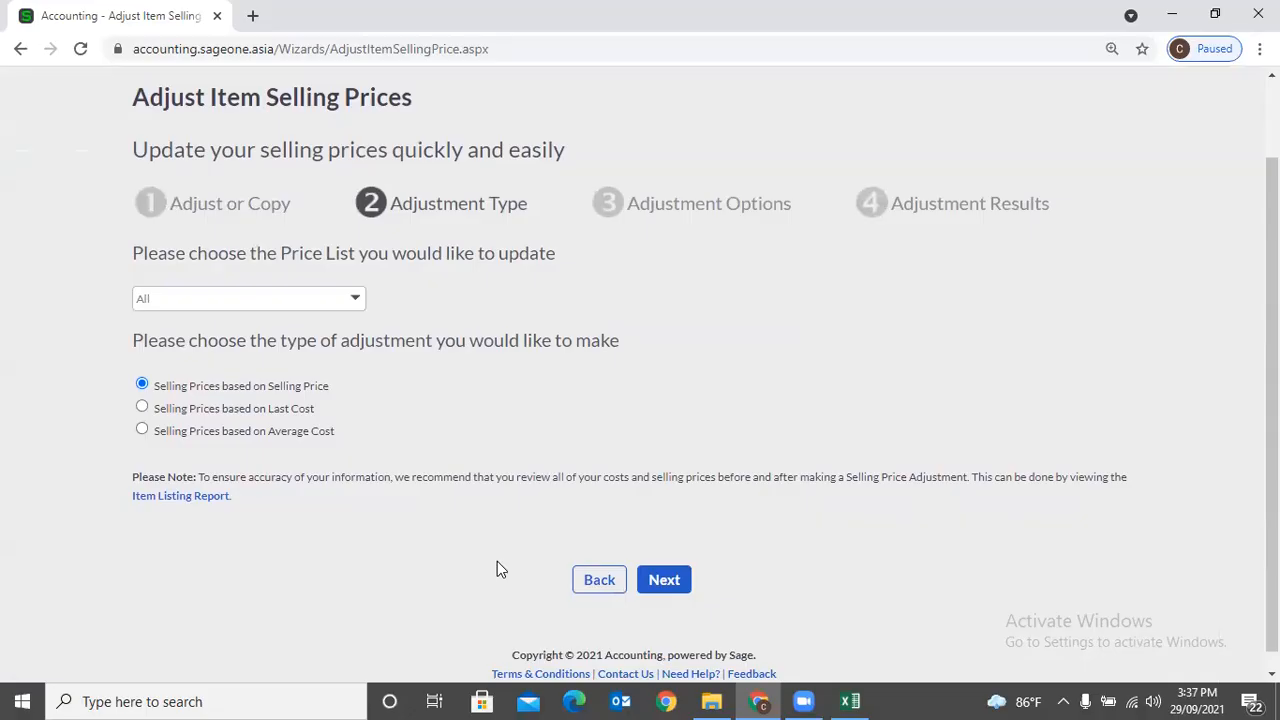
click(651, 581)
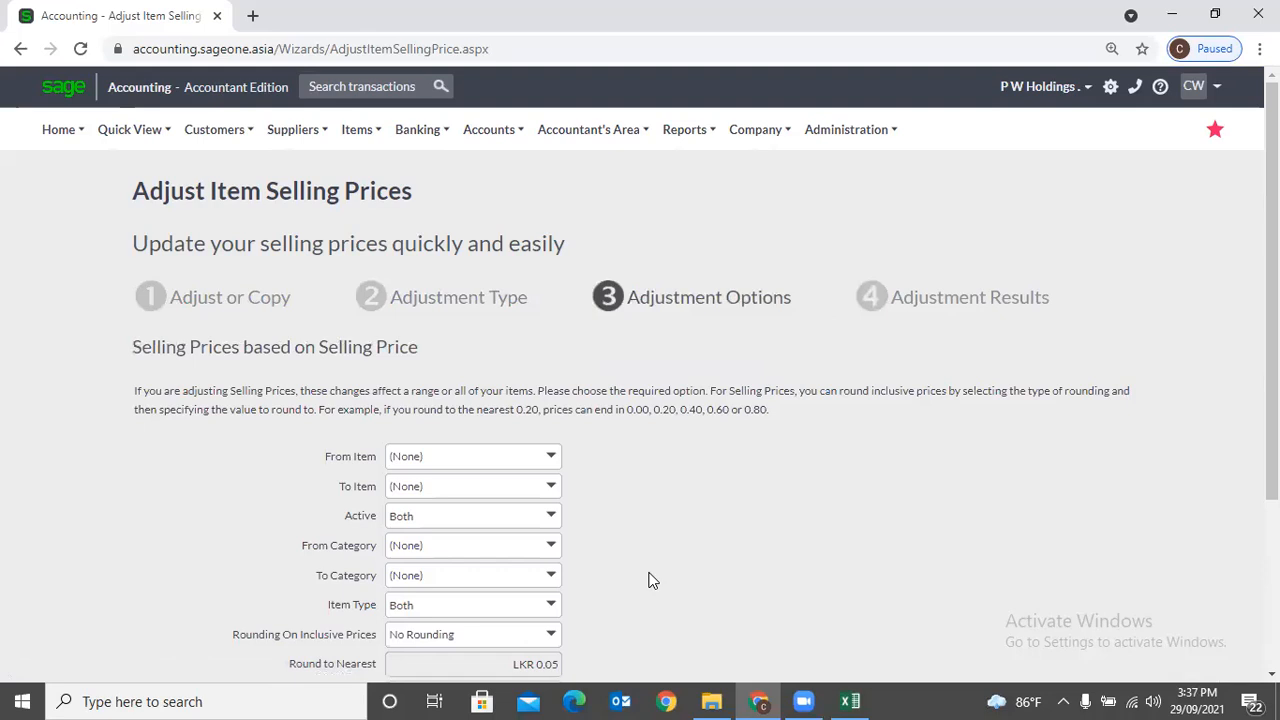
scroll(597, 482, down, 2)
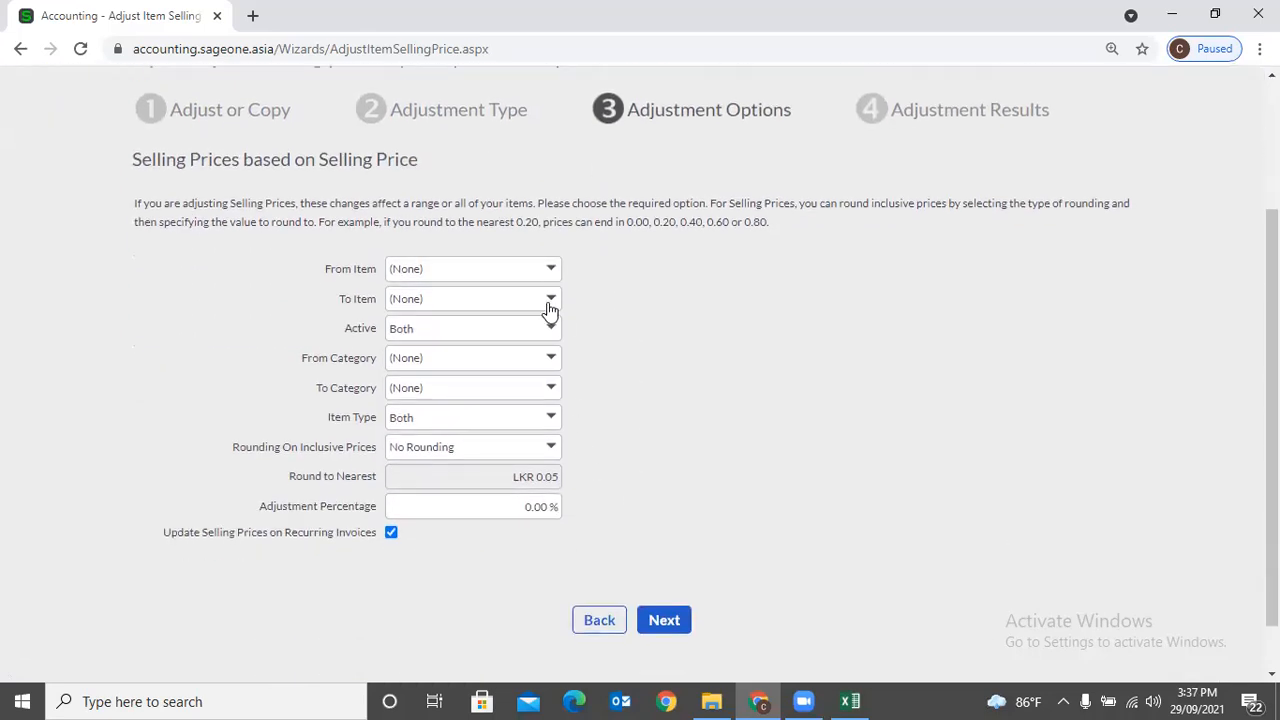
Check the From Category and inclusive-price rounding choices, try Round Up, and return Rounding On Inclusive Prices to No Rounding.
click(551, 358)
click(628, 346)
click(550, 449)
click(644, 413)
click(549, 449)
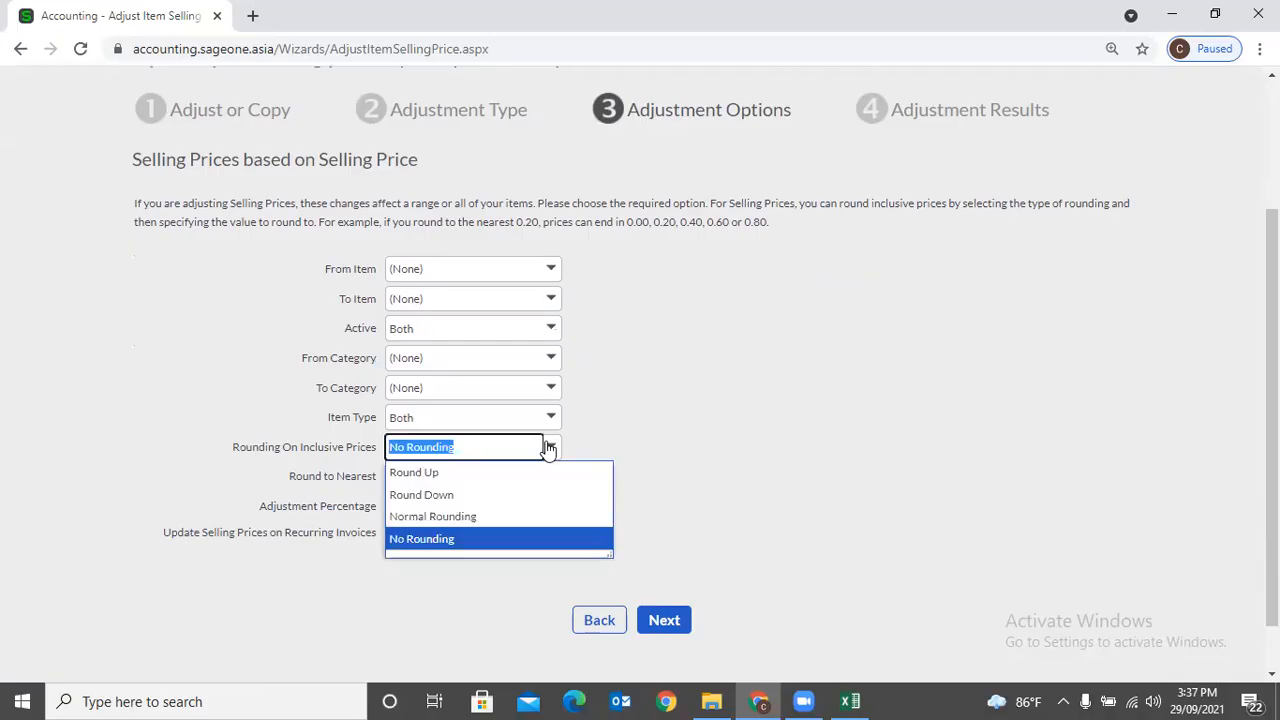
click(486, 474)
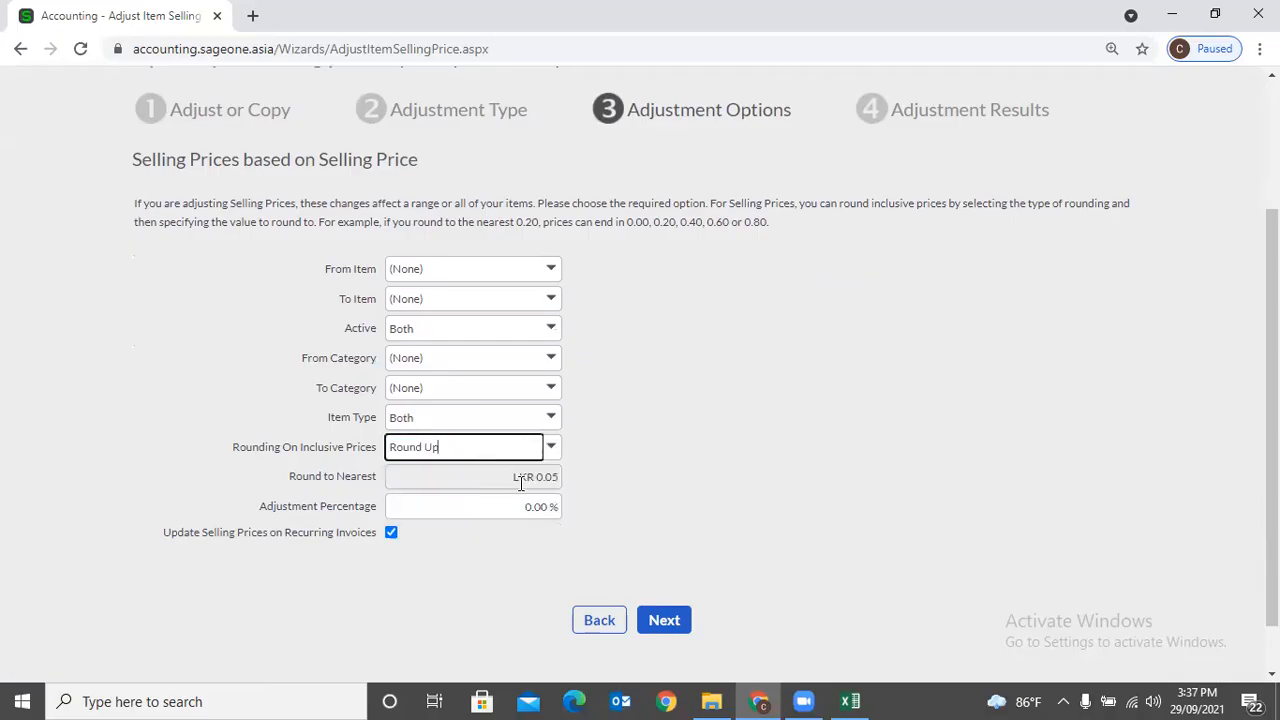
click(520, 480)
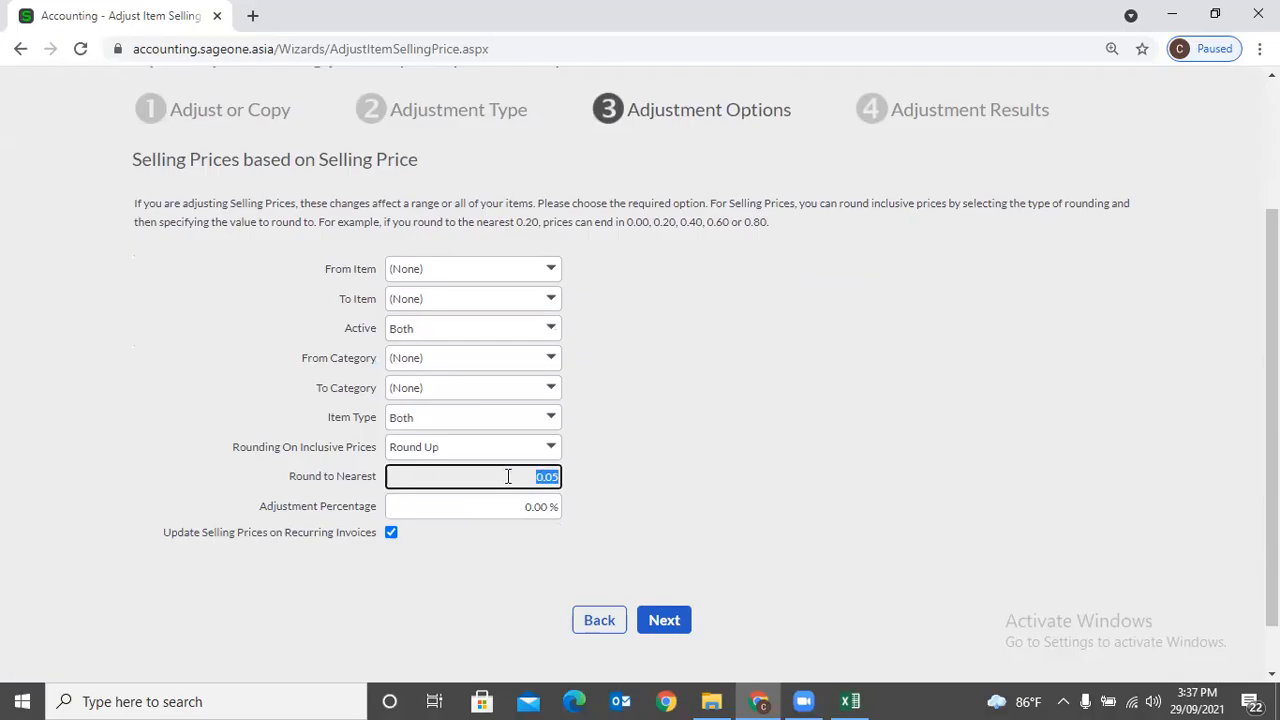
click(557, 449)
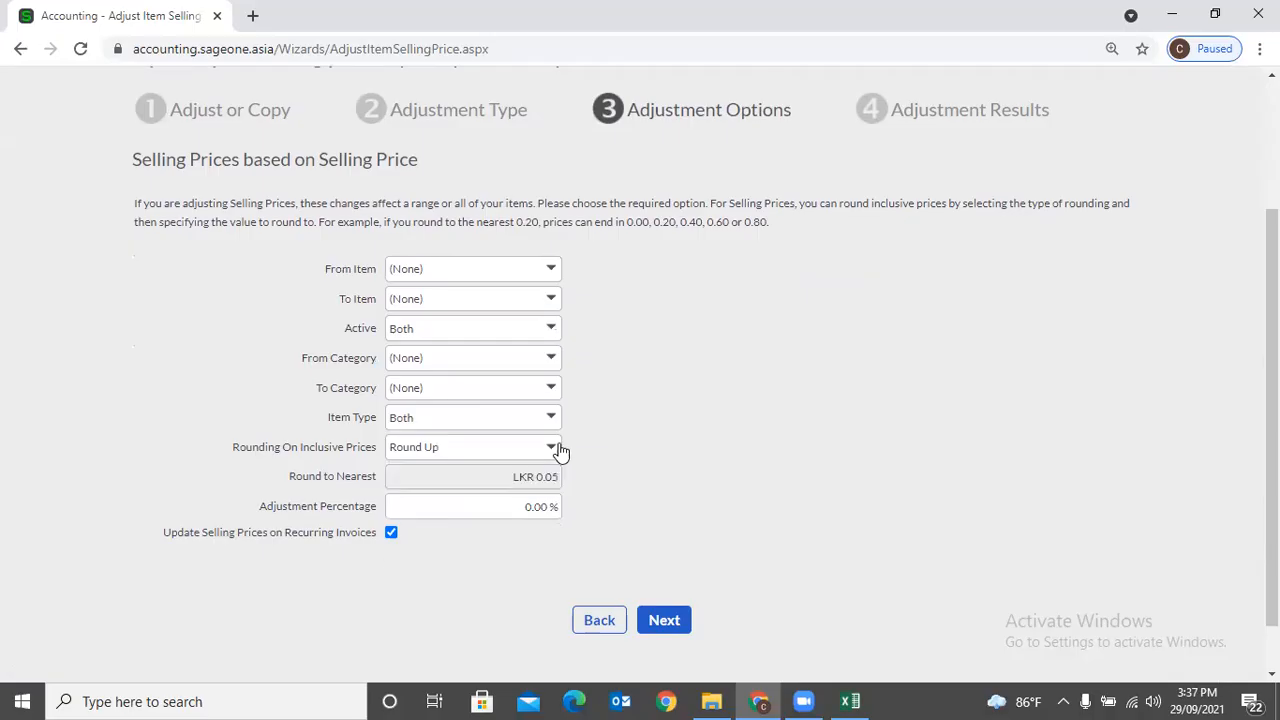
click(466, 539)
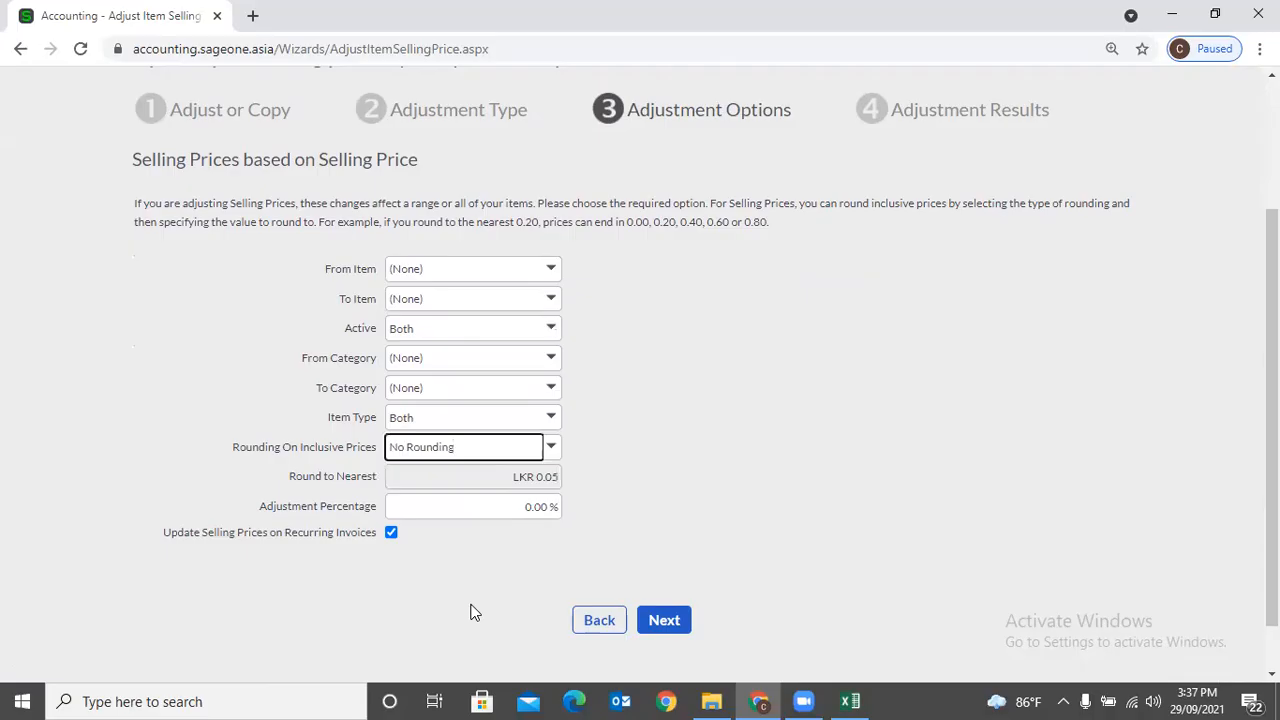
Duplicate the browser tab and open the List of Items in the copy to examine the current selling prices.
click(487, 510)
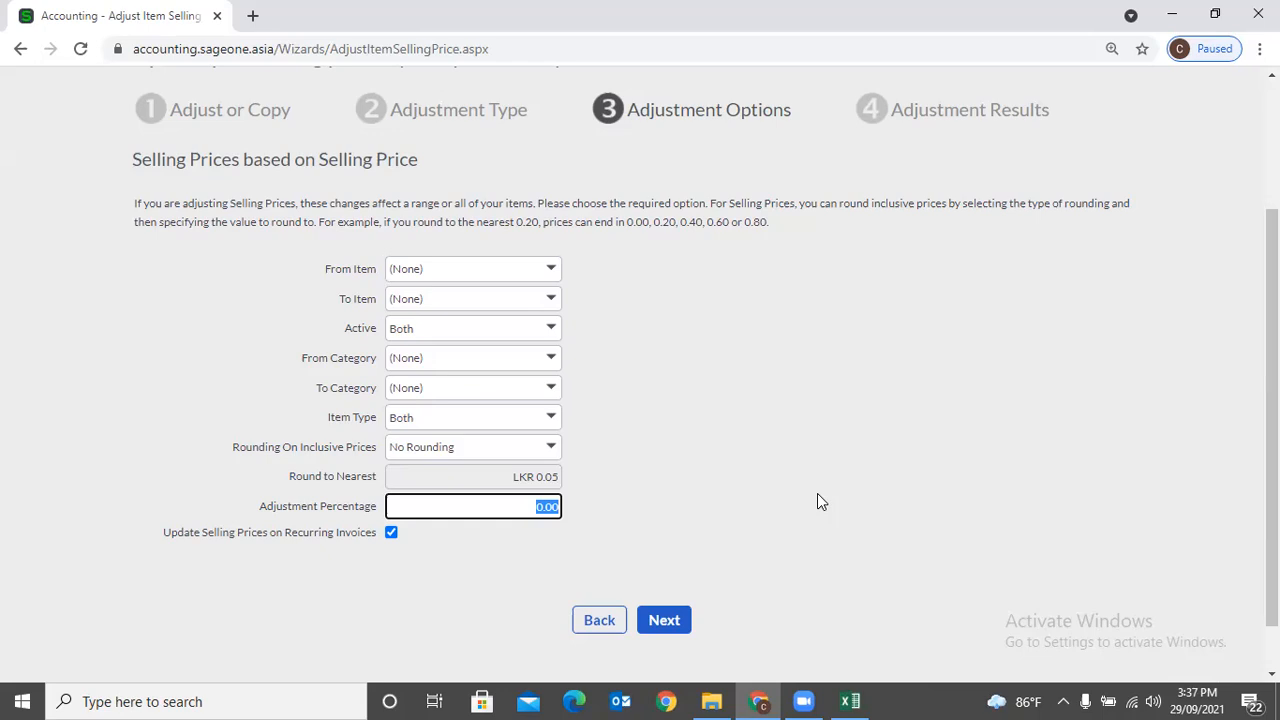
right_click(140, 8)
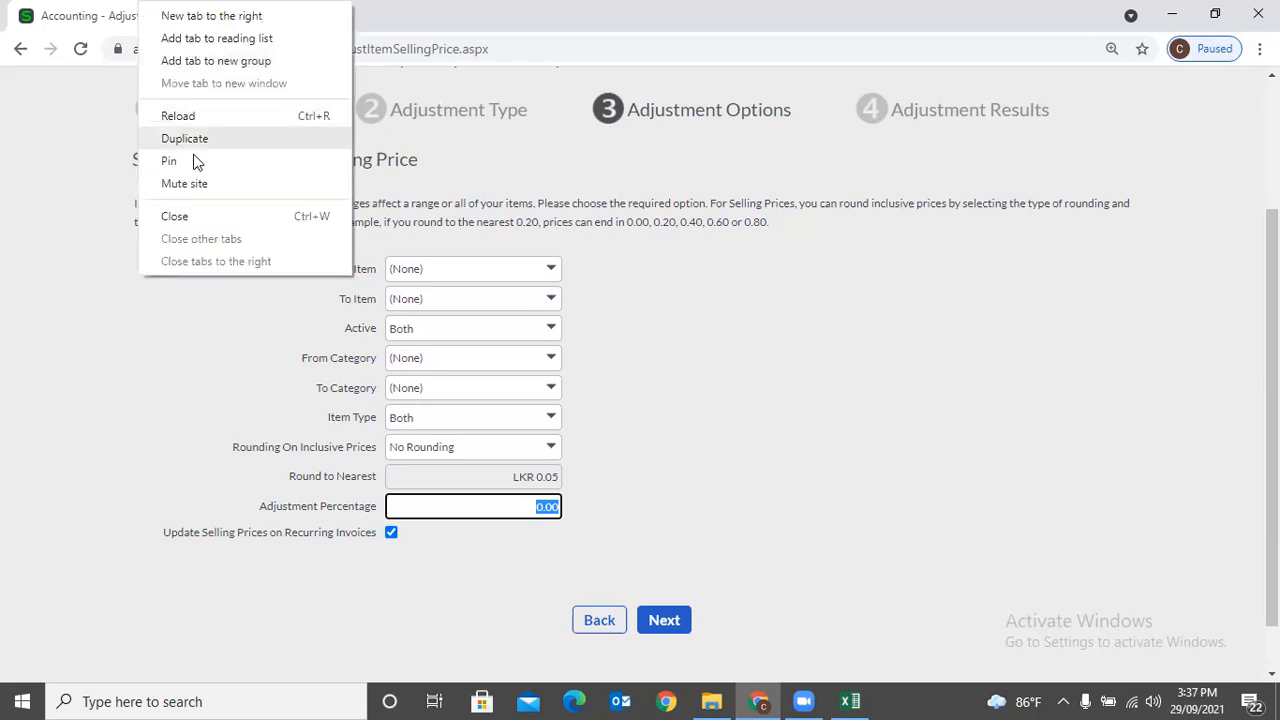
click(189, 140)
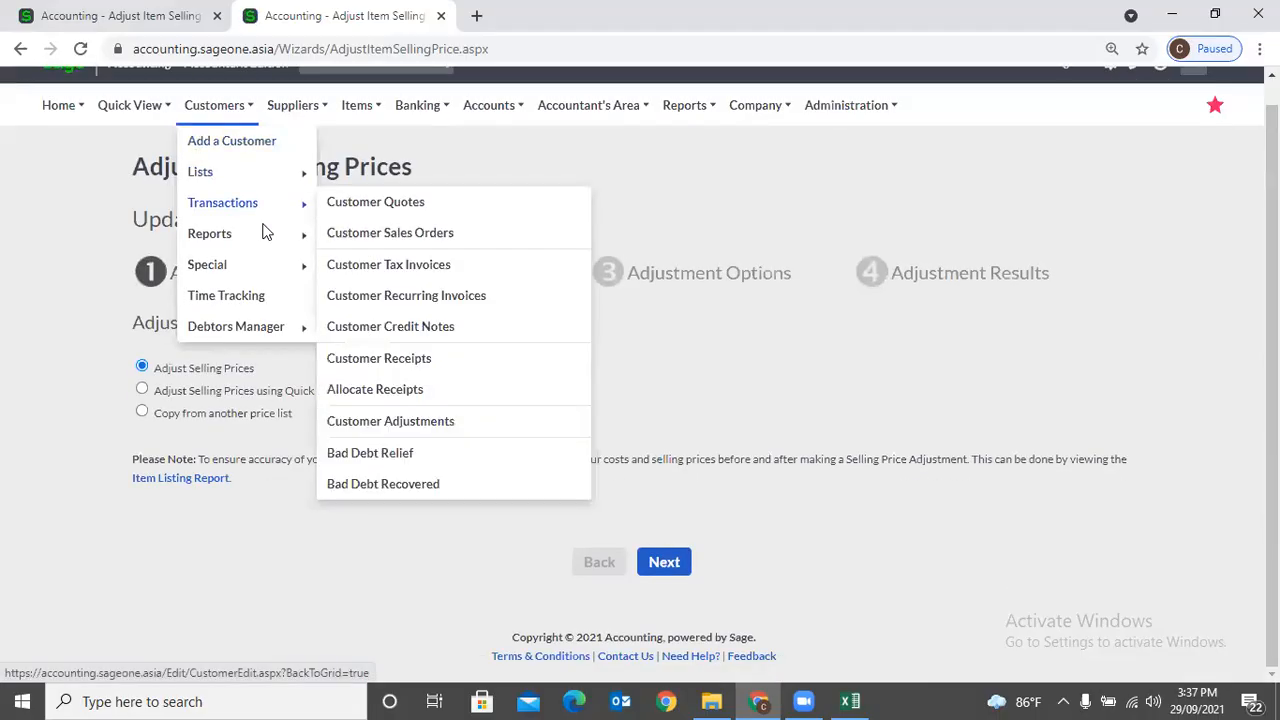
mouse_move(375, 171)
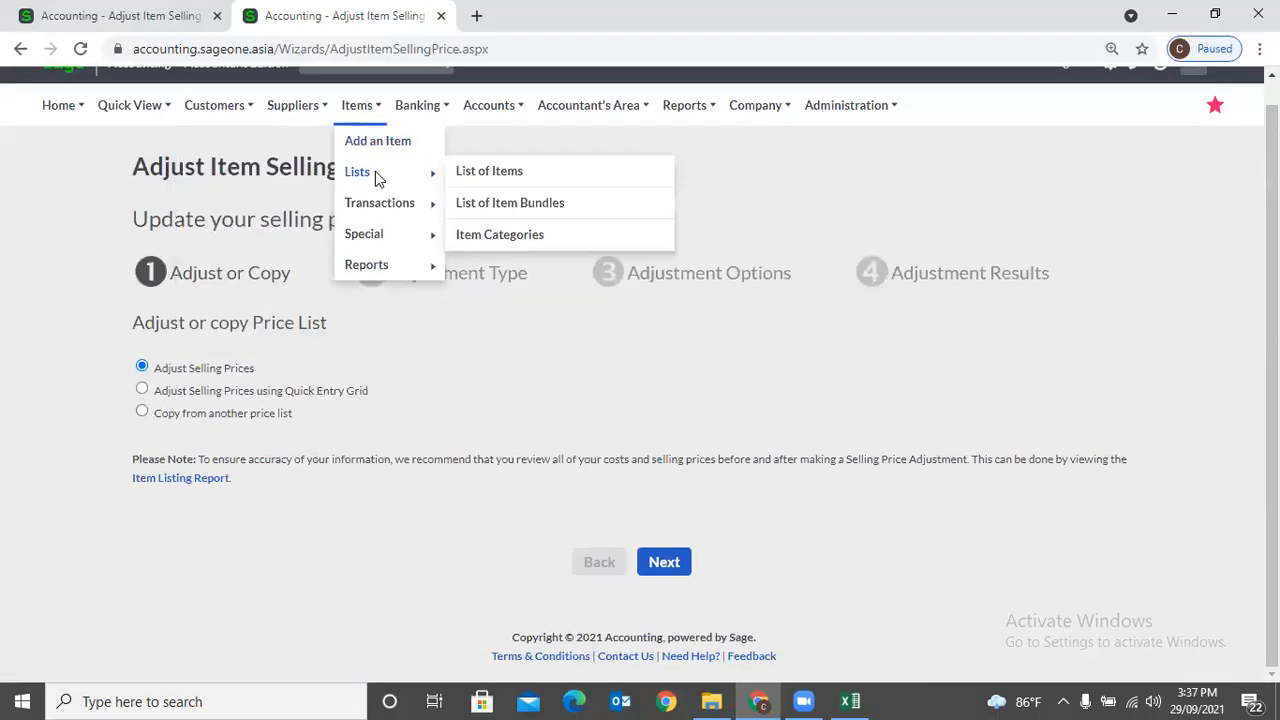
click(476, 176)
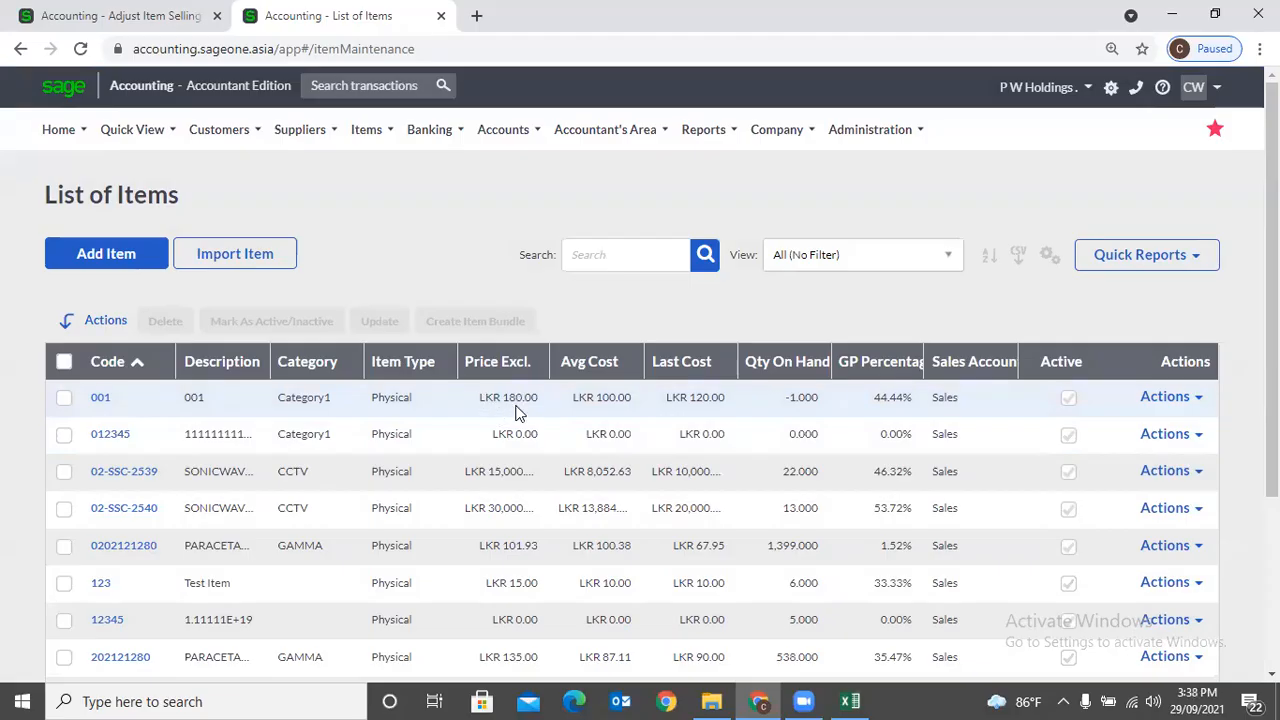
Return to the adjustment options, set the Adjustment Percentage to 10%, apply the selling price adjustment and finish.
click(110, 12)
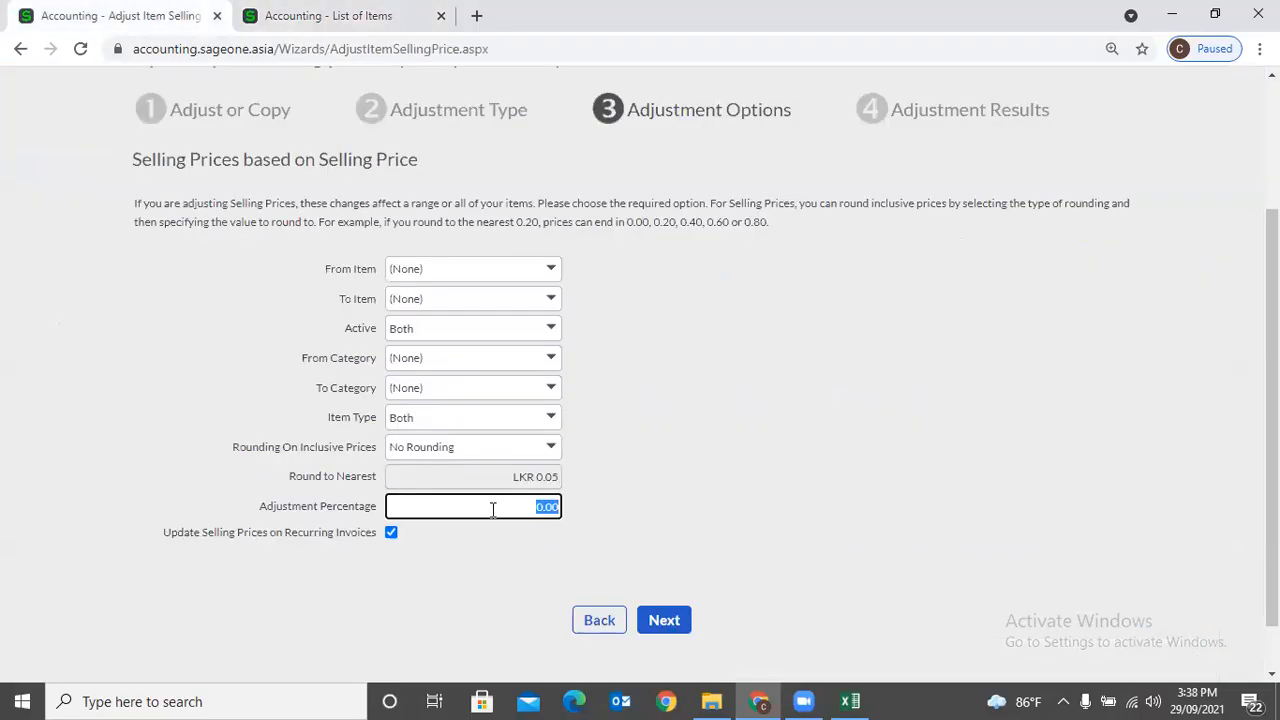
text(10)
click(661, 621)
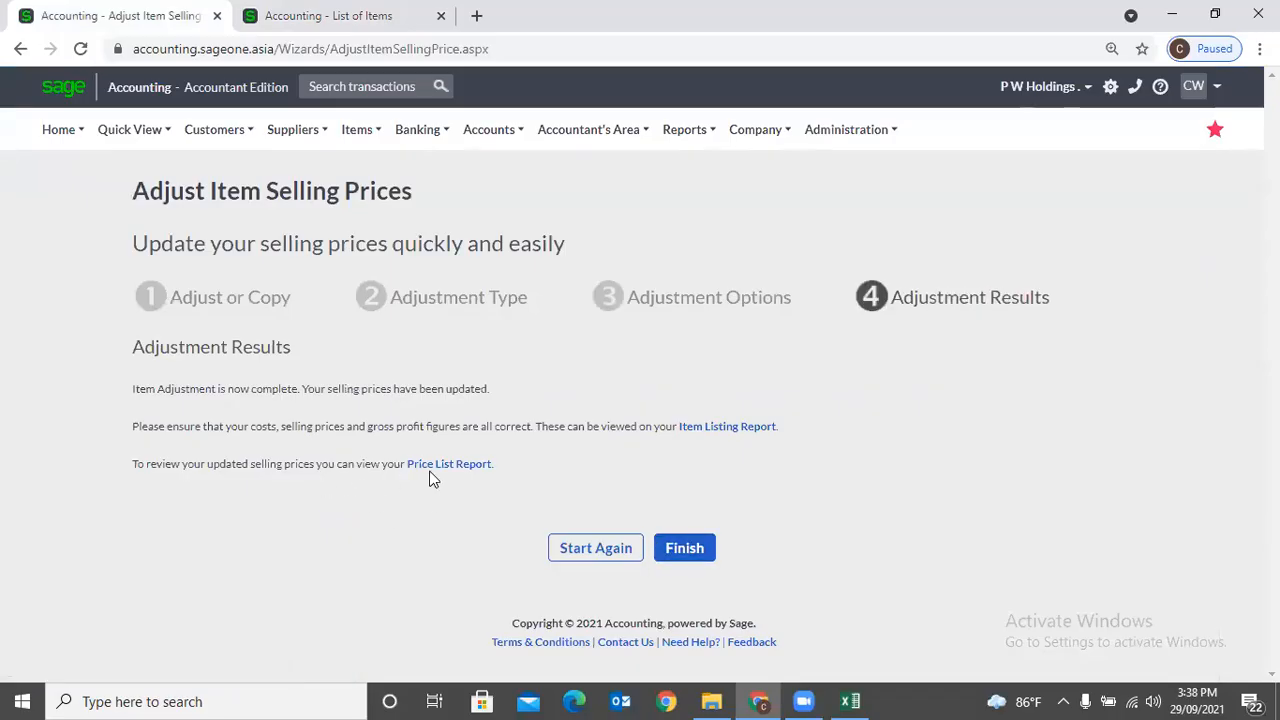
click(686, 555)
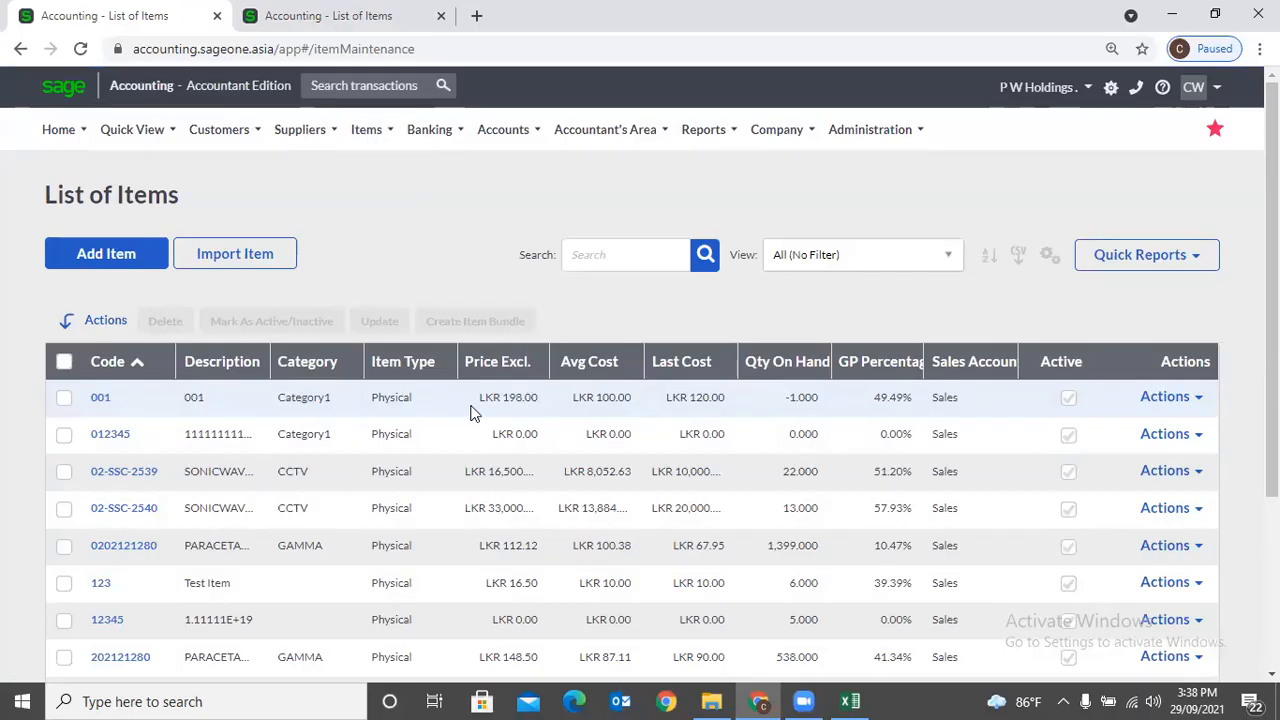
Compare the selling prices of the items before and after the 10% increase across the two browser tabs.
click(305, 18)
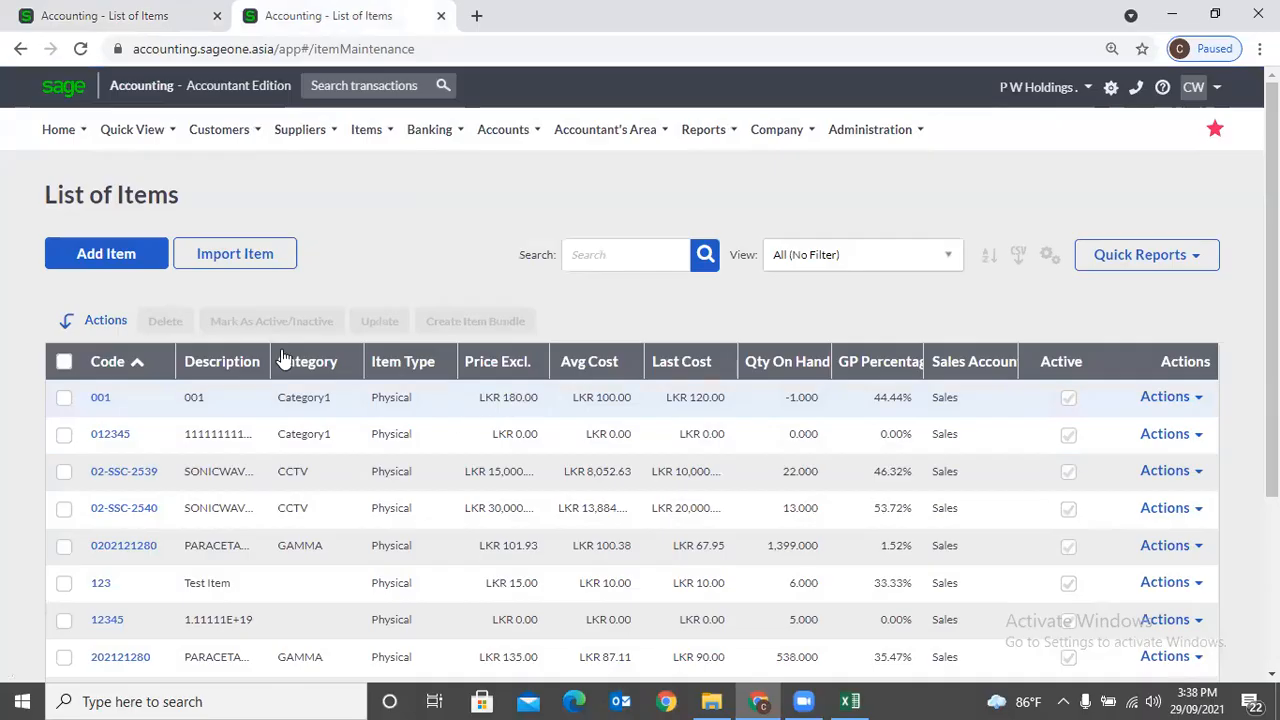
click(64, 10)
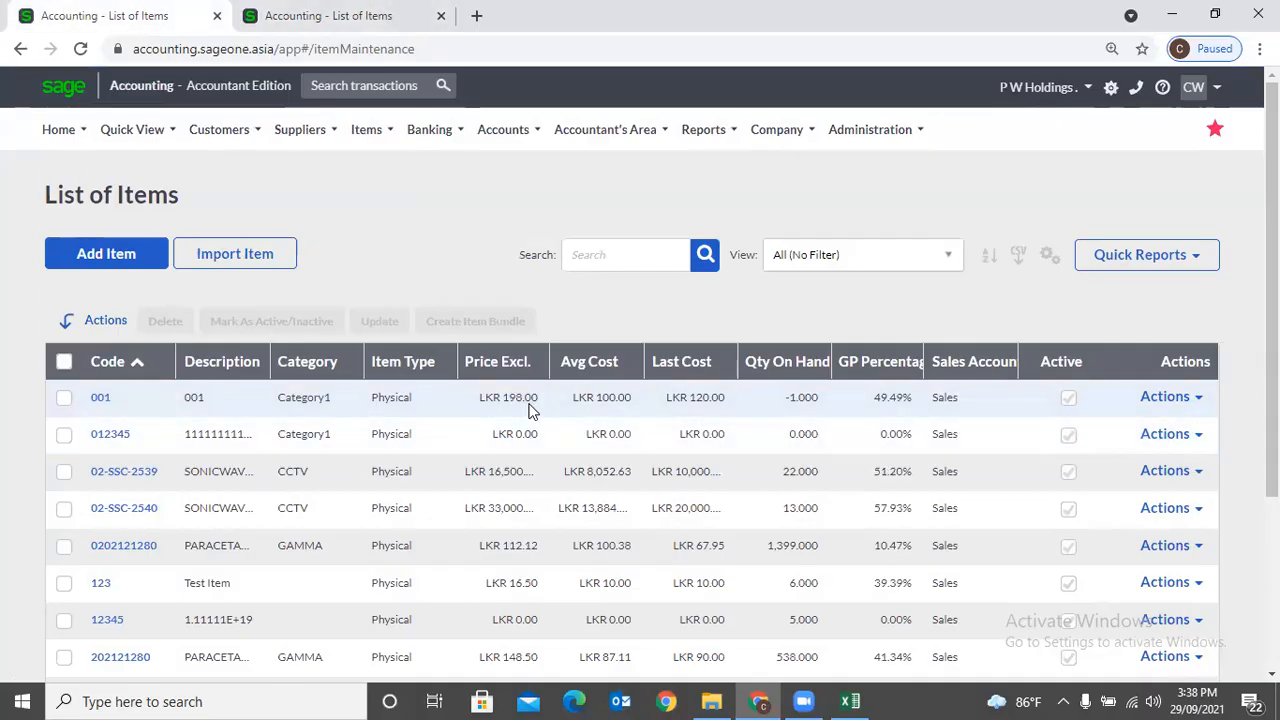
click(330, 20)
Start another Adjust Item Selling Prices run for All price lists, with Selling Prices based on Selling Price.
mouse_move(227, 139)
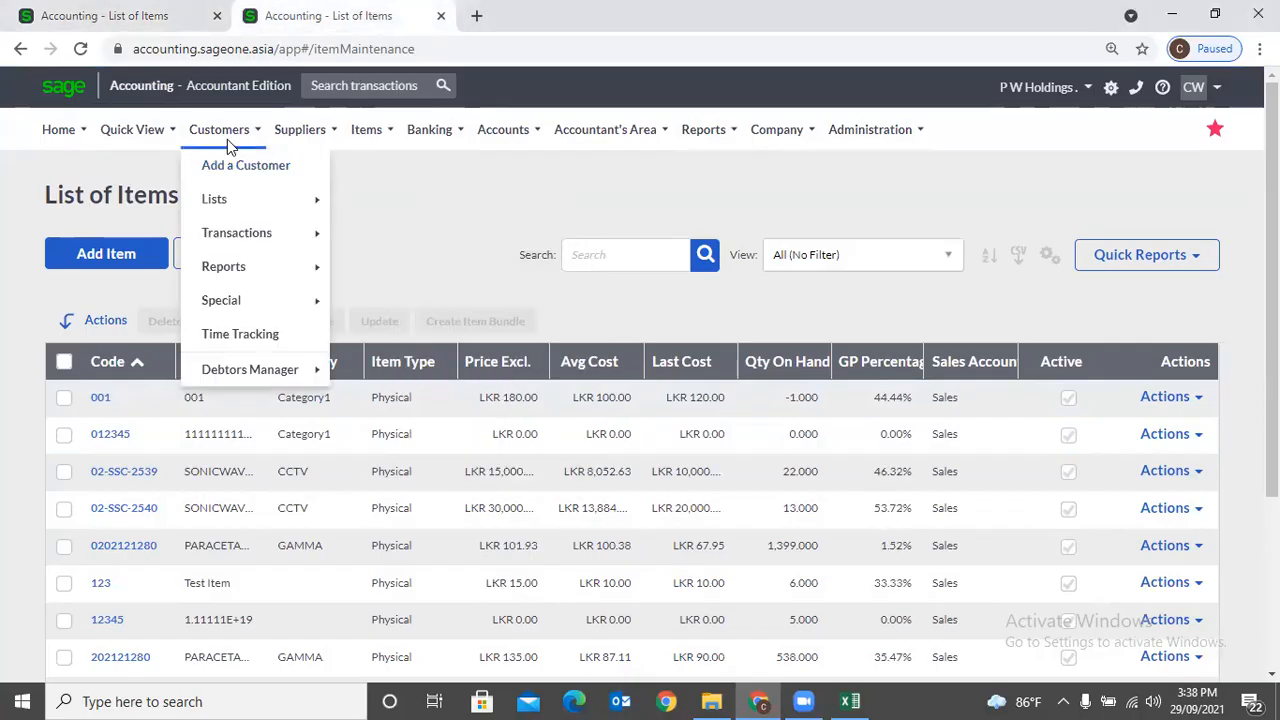
mouse_move(372, 135)
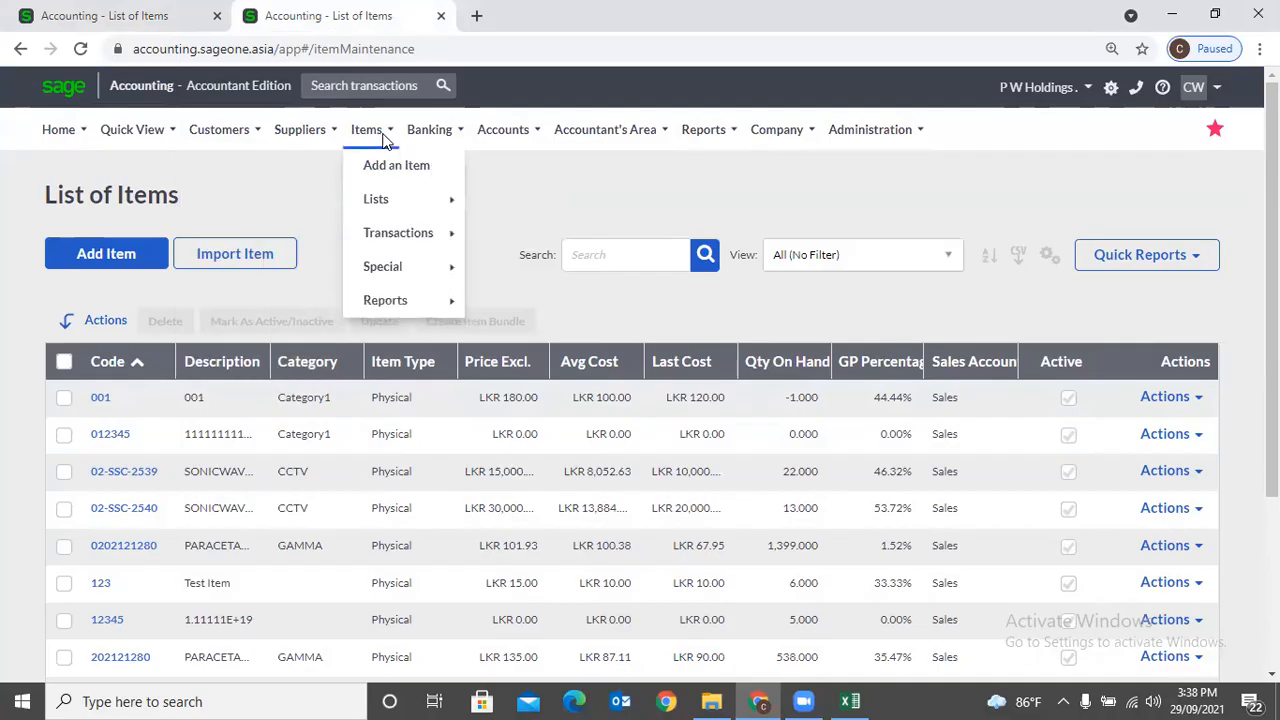
mouse_move(405, 236)
click(502, 263)
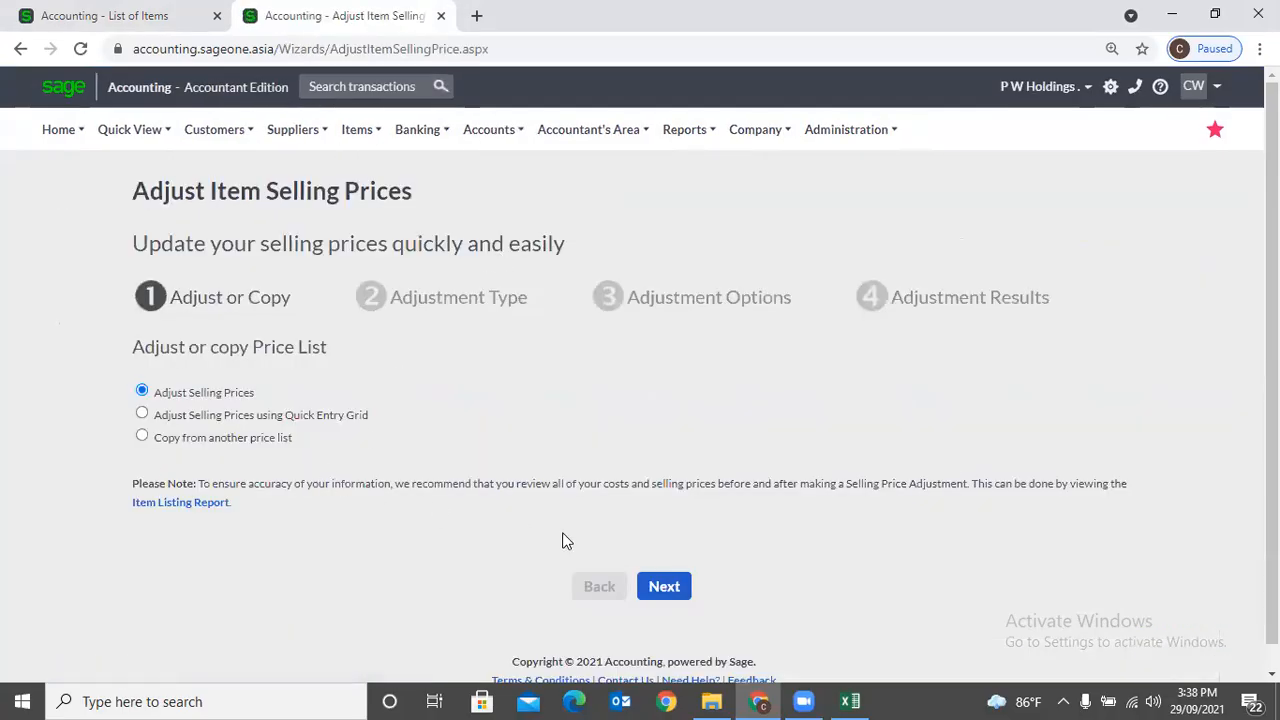
click(665, 584)
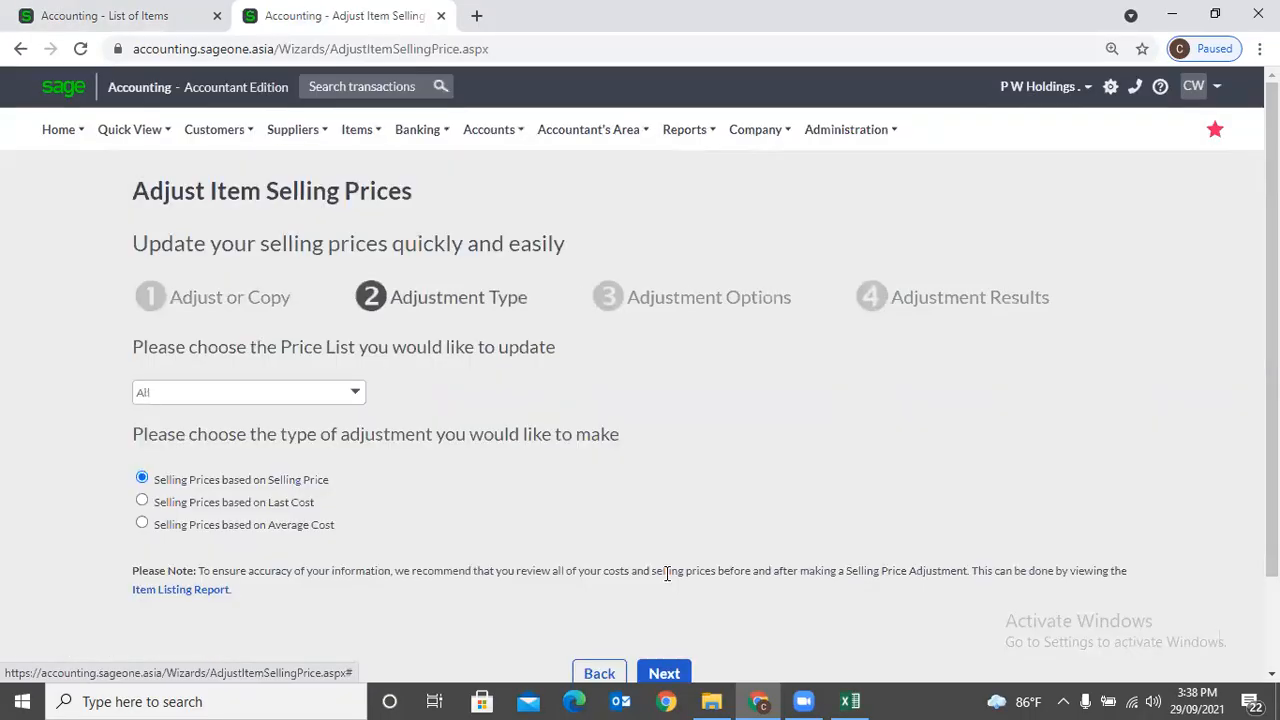
scroll(536, 560, down, 1)
click(652, 560)
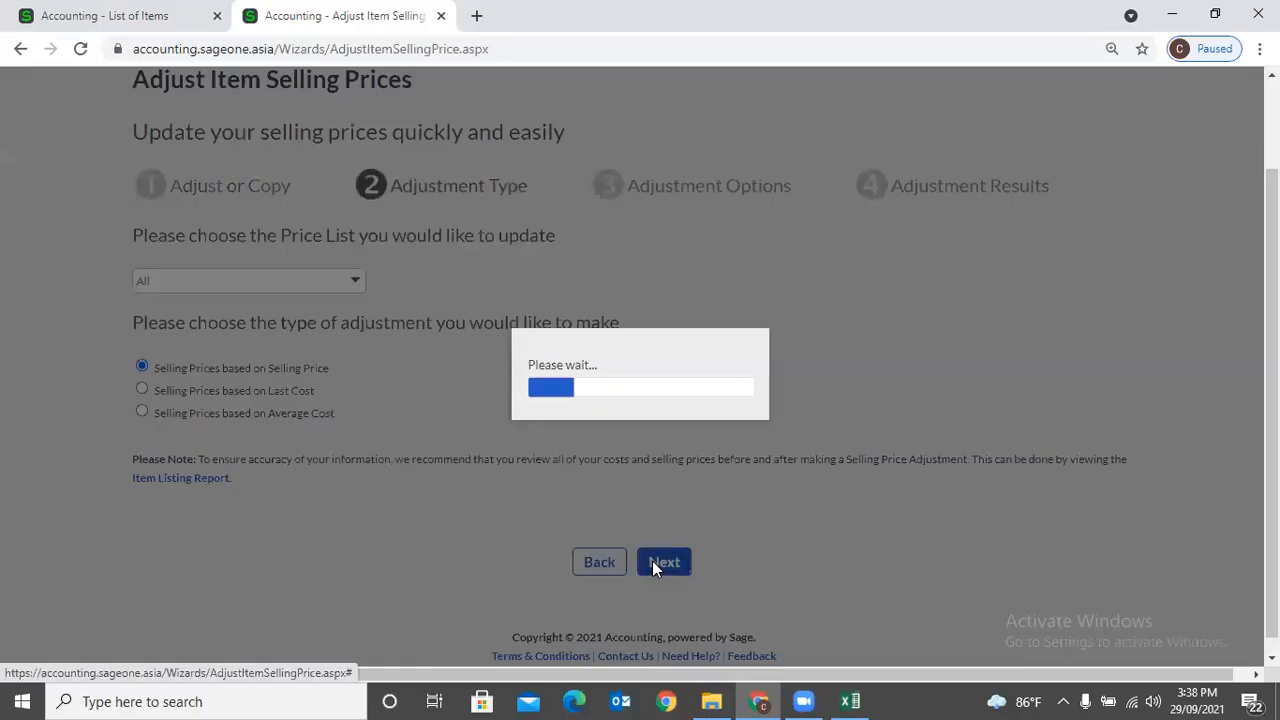
Set the Adjustment Percentage to -10%, apply the selling price adjustment and finish.
scroll(477, 549, down, 2)
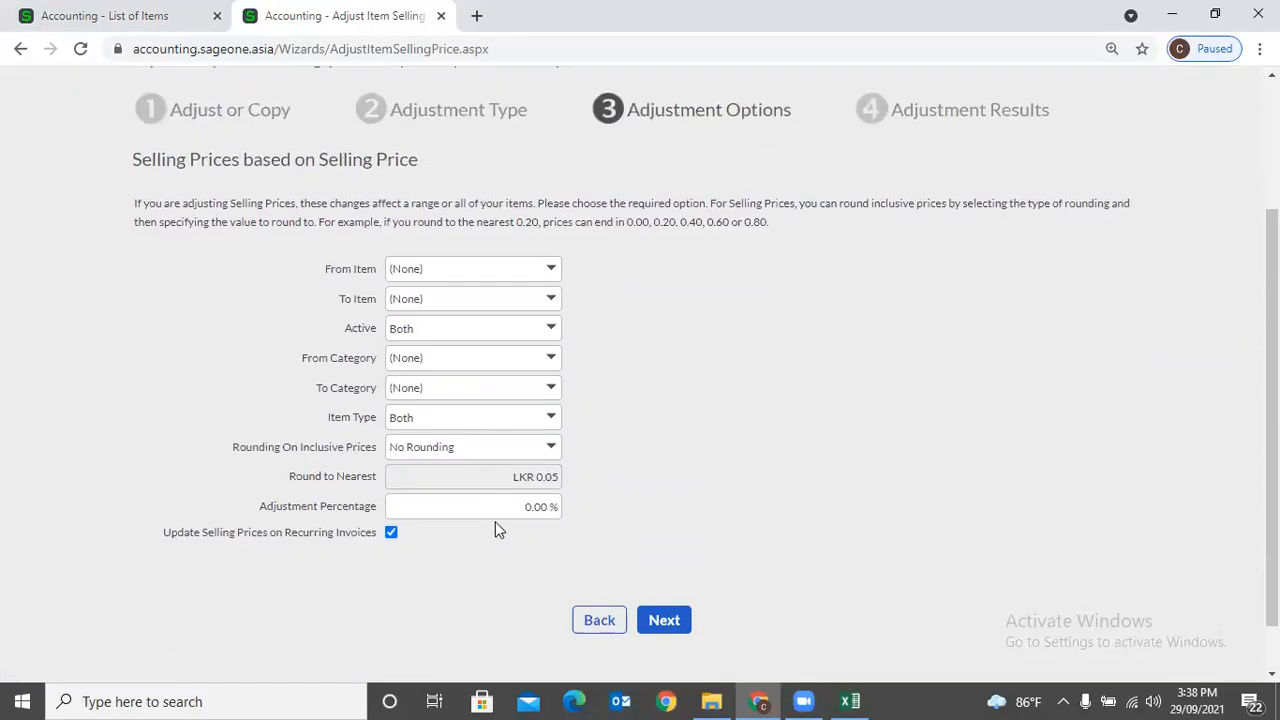
click(500, 507)
key(BackSpace)
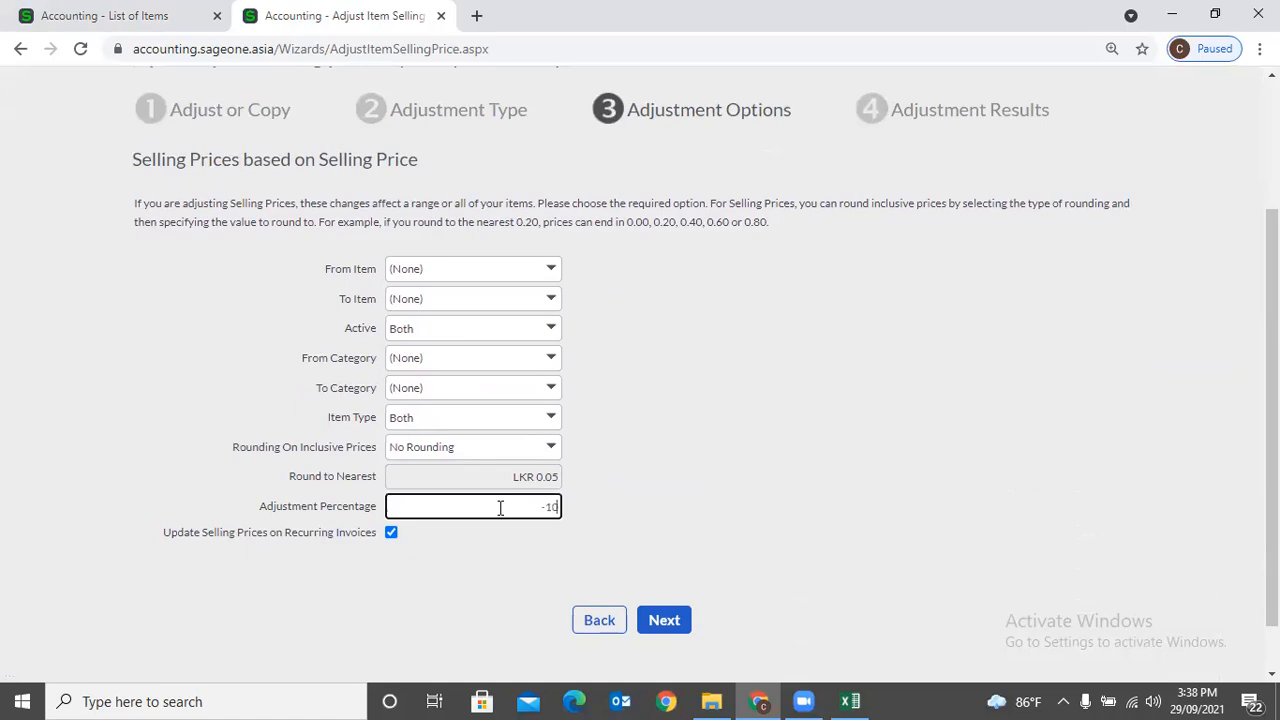
click(668, 620)
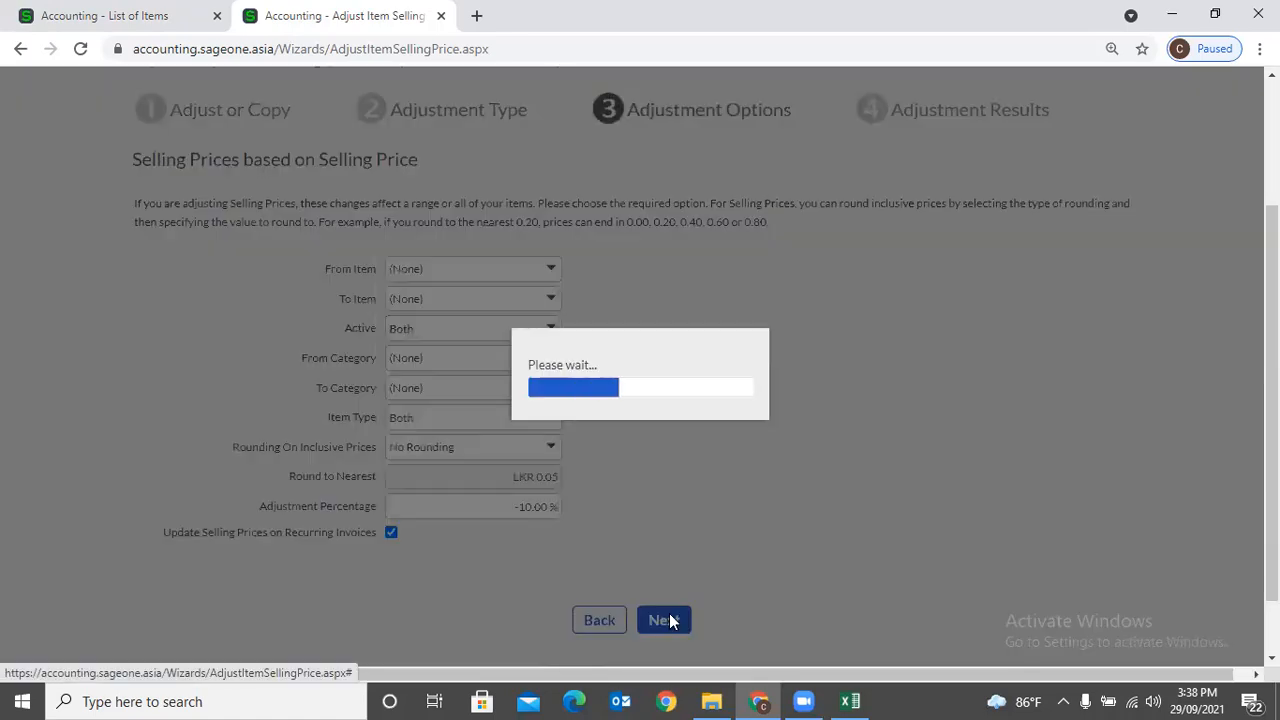
click(670, 549)
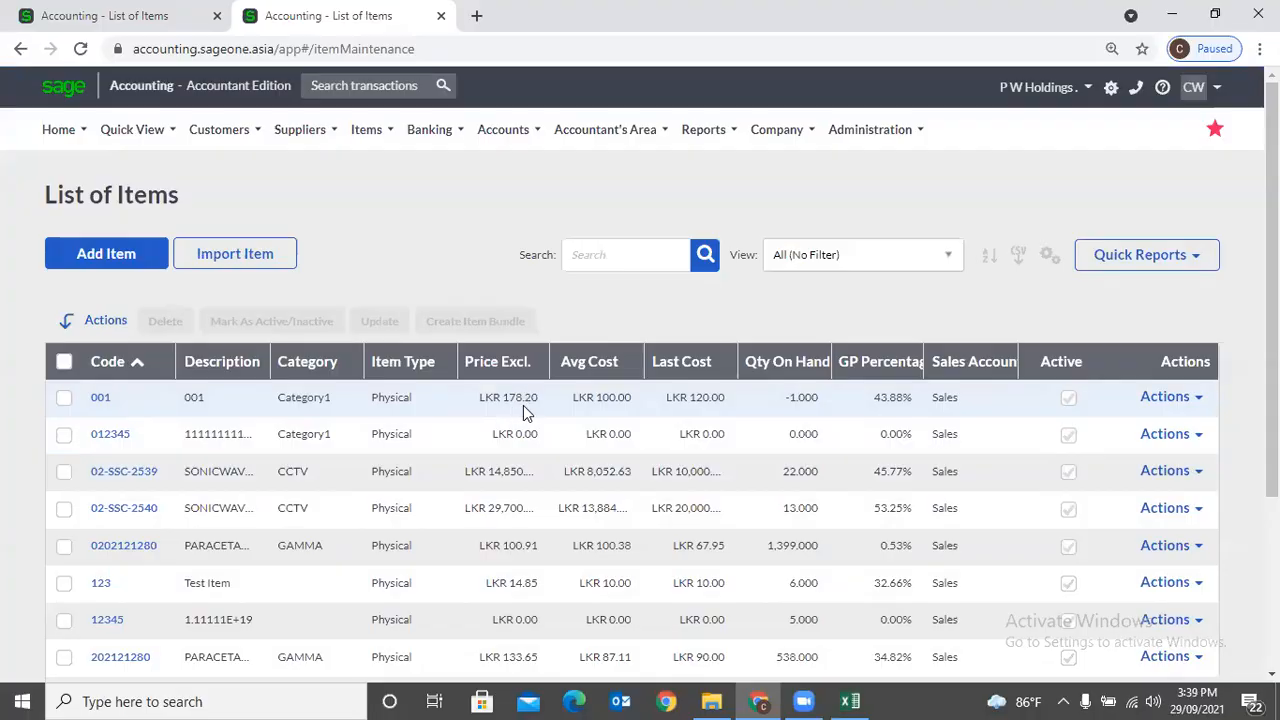
Compare the item prices after the 10% decrease with the earlier item list in the other browser tab.
click(165, 18)
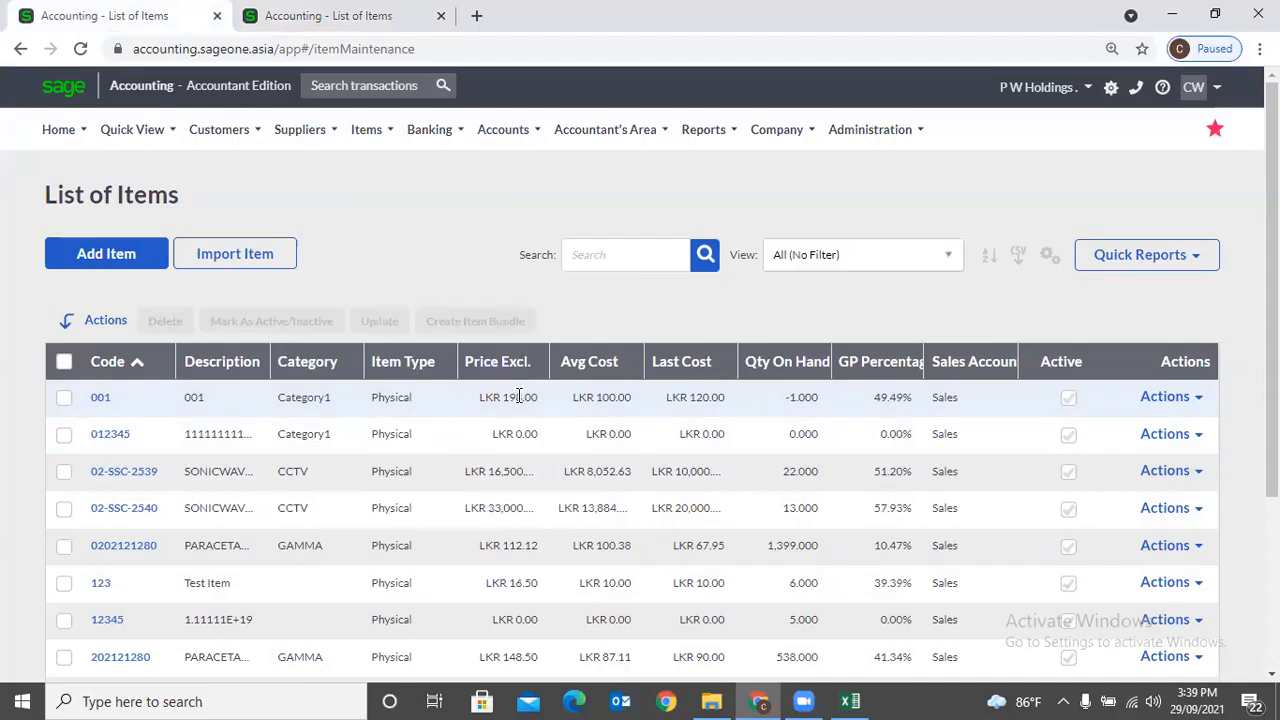
click(330, 16)
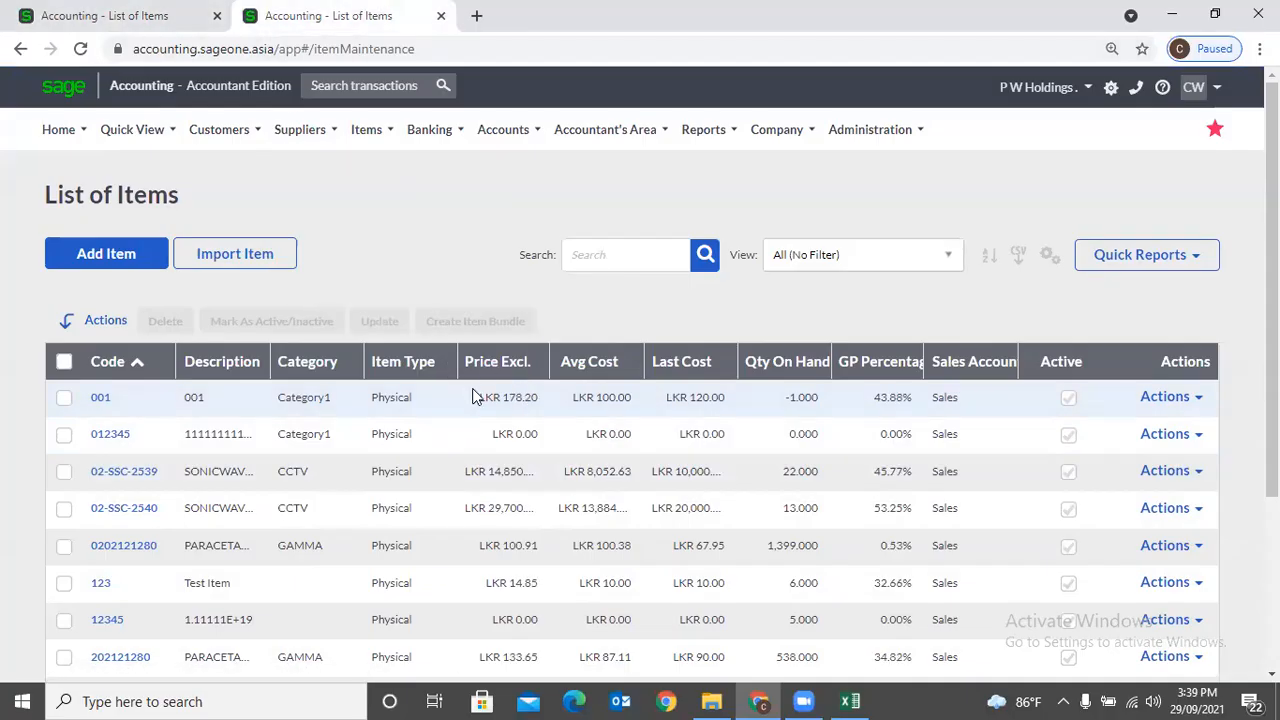
click(55, 15)
Start a new Adjust Selling Prices run for All price lists and choose Selling Prices based on Last Cost.
mouse_move(343, 146)
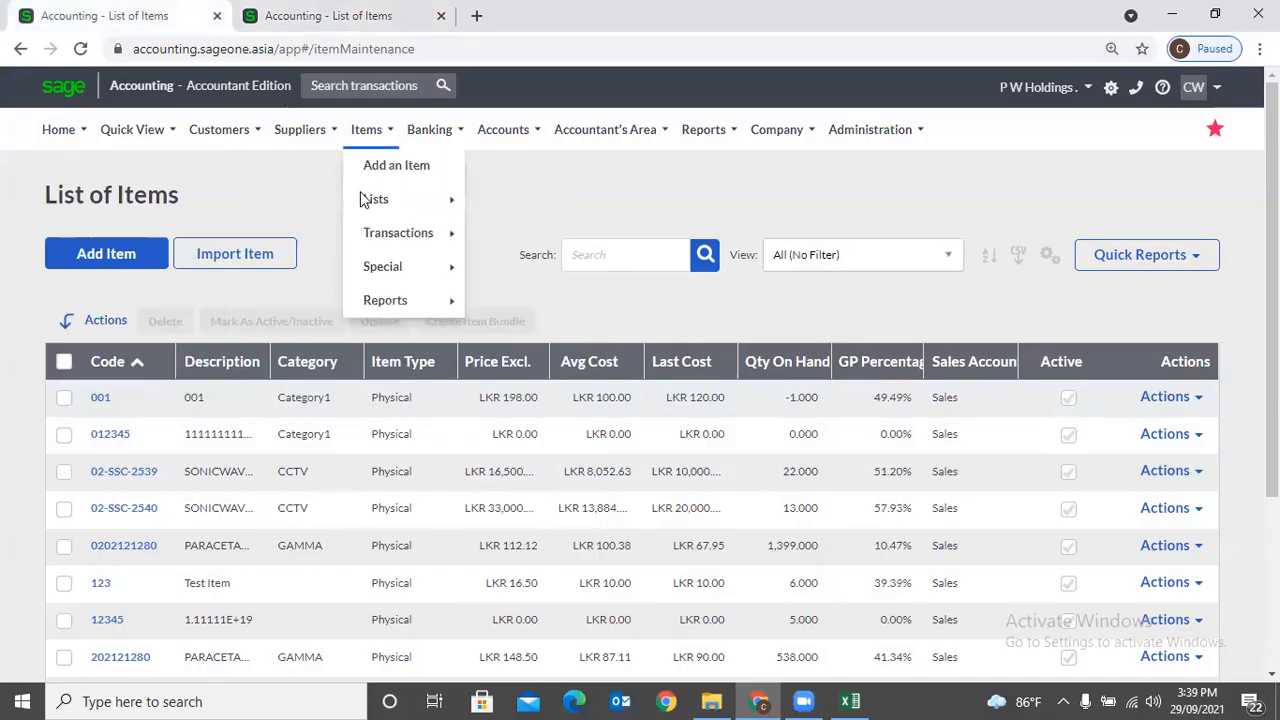
click(568, 264)
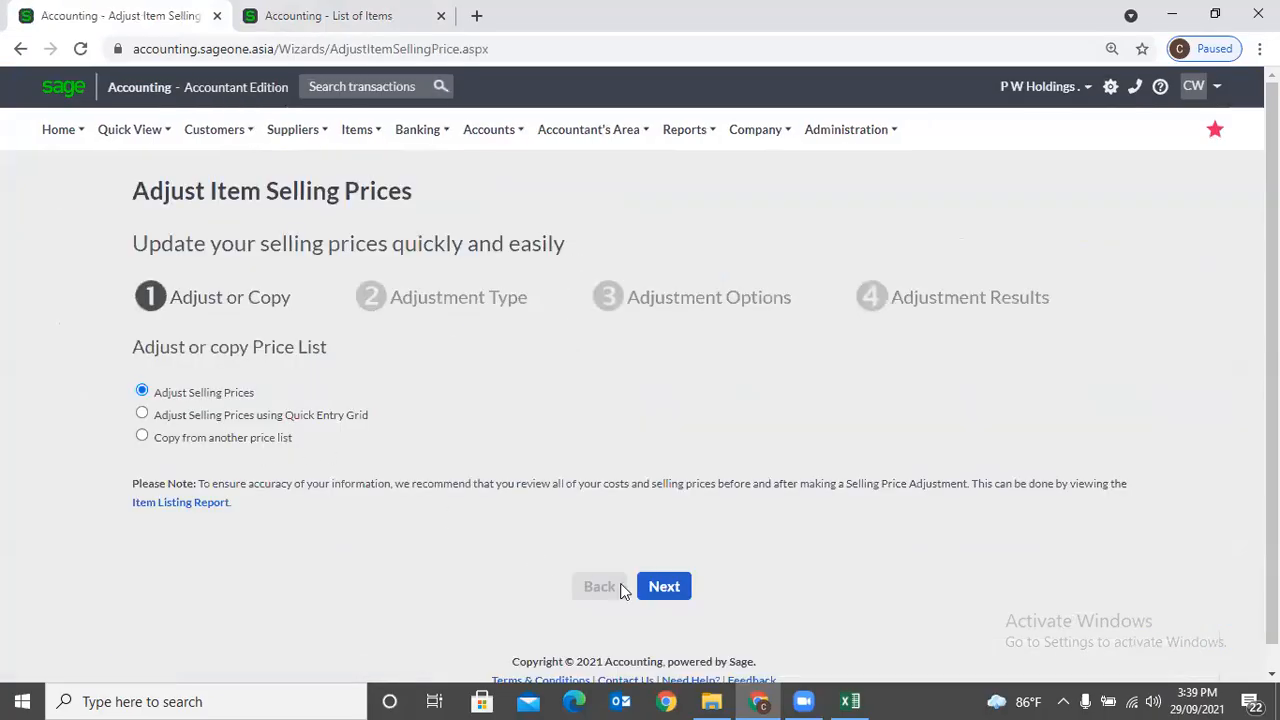
click(660, 589)
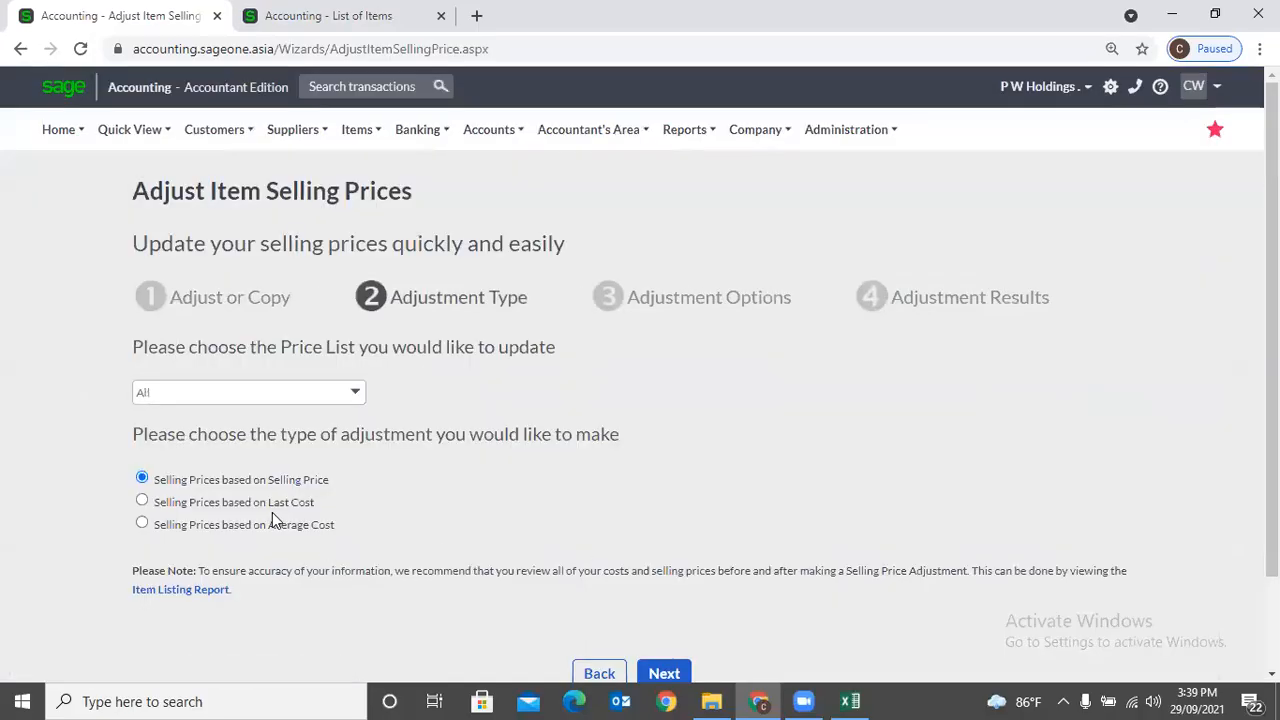
click(223, 511)
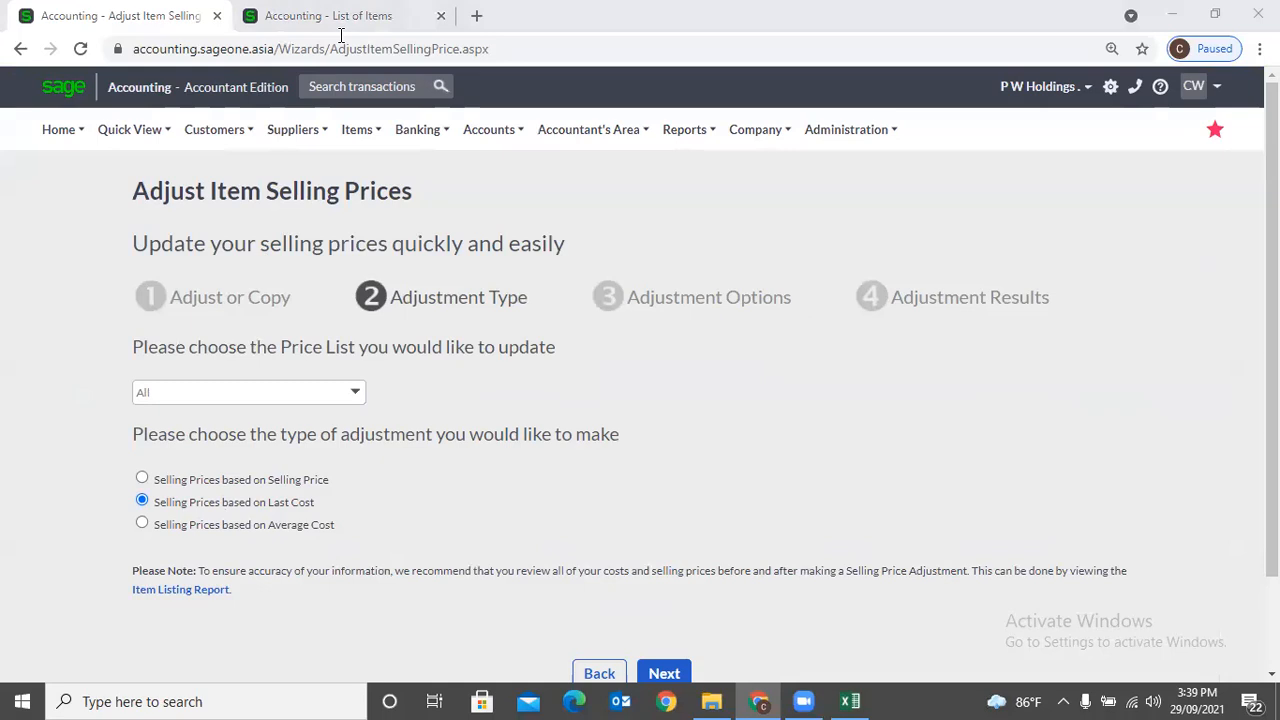
click(664, 673)
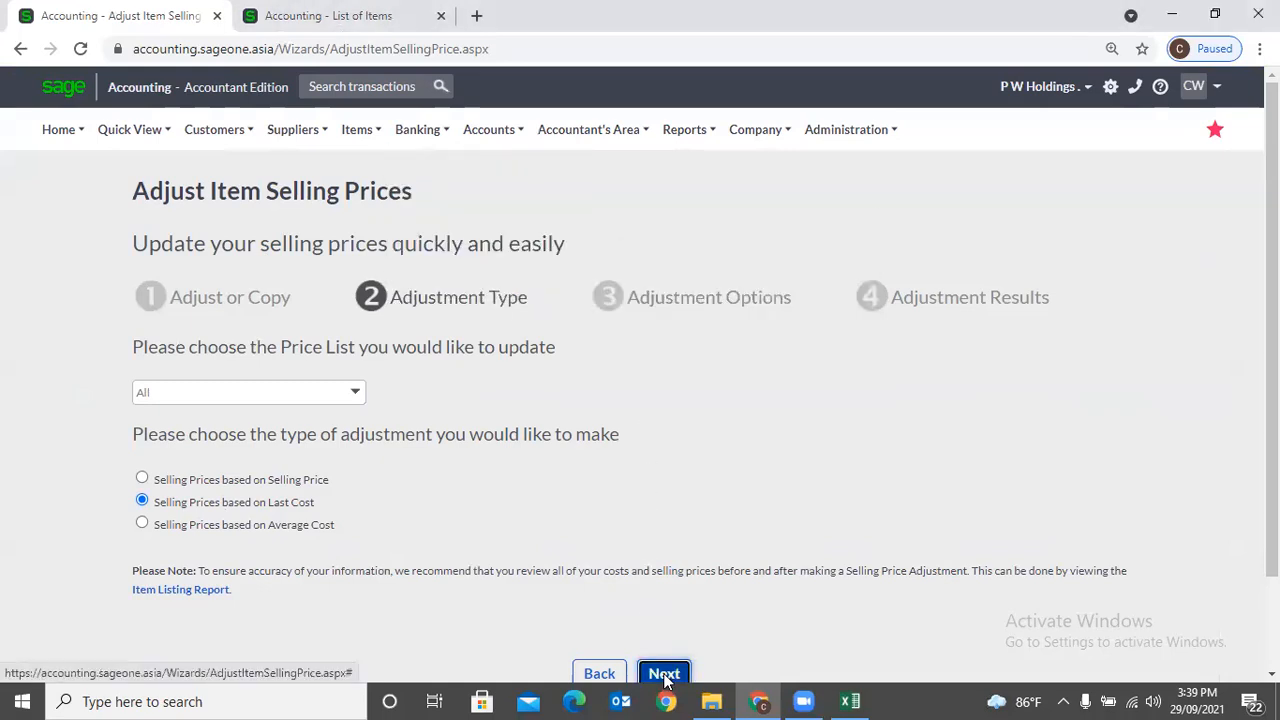
Check the From Item and From Category choices and set the Adjustment Percentage on last cost to 50%.
scroll(654, 585, down, 3)
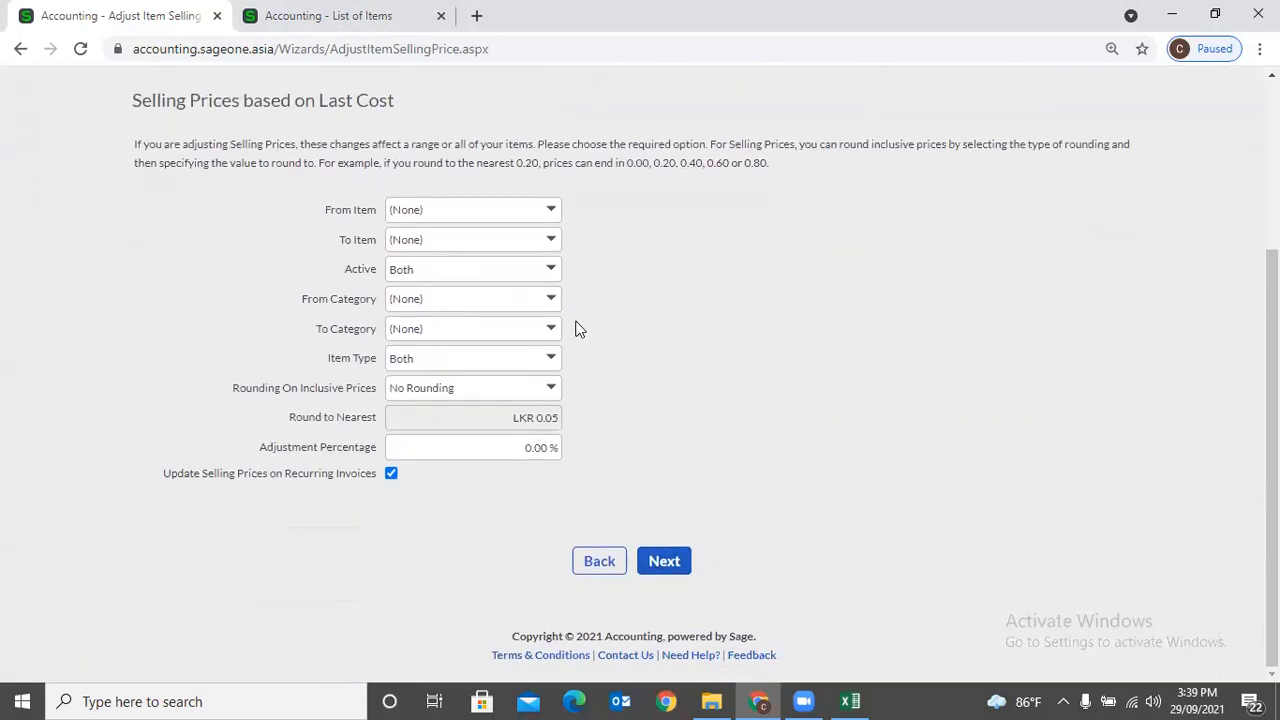
click(551, 212)
click(879, 246)
click(553, 302)
click(716, 268)
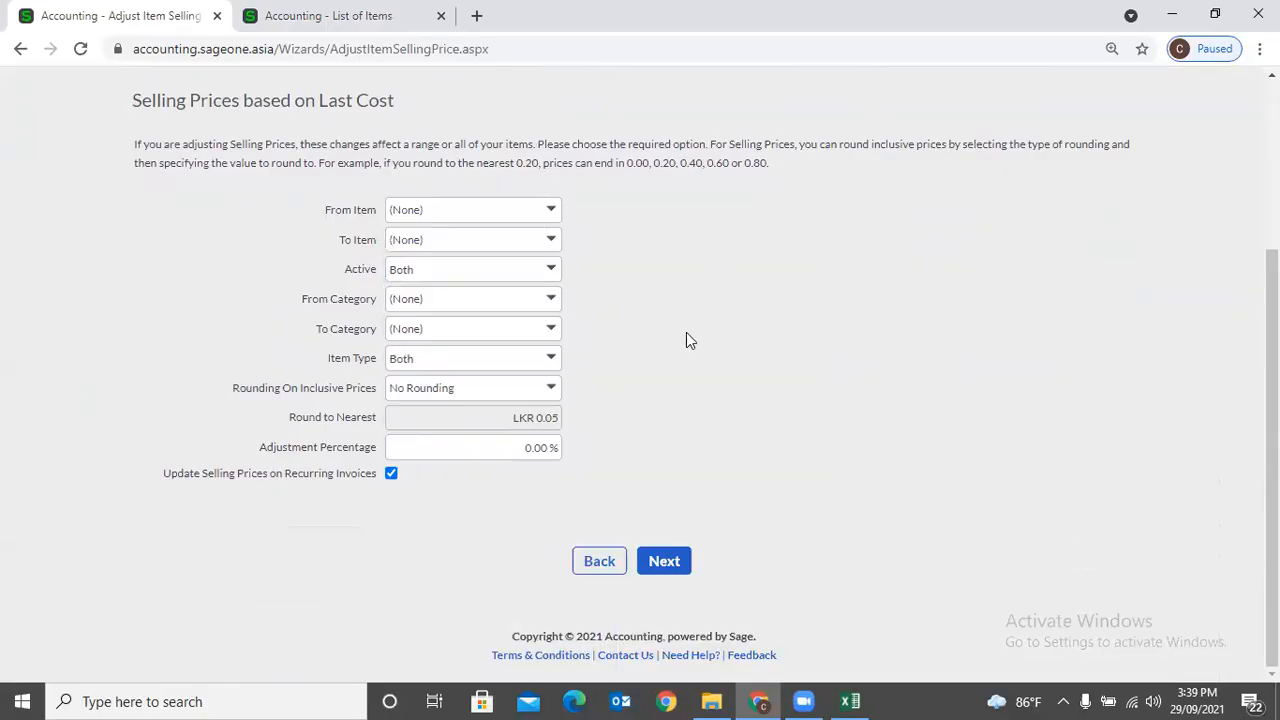
click(474, 450)
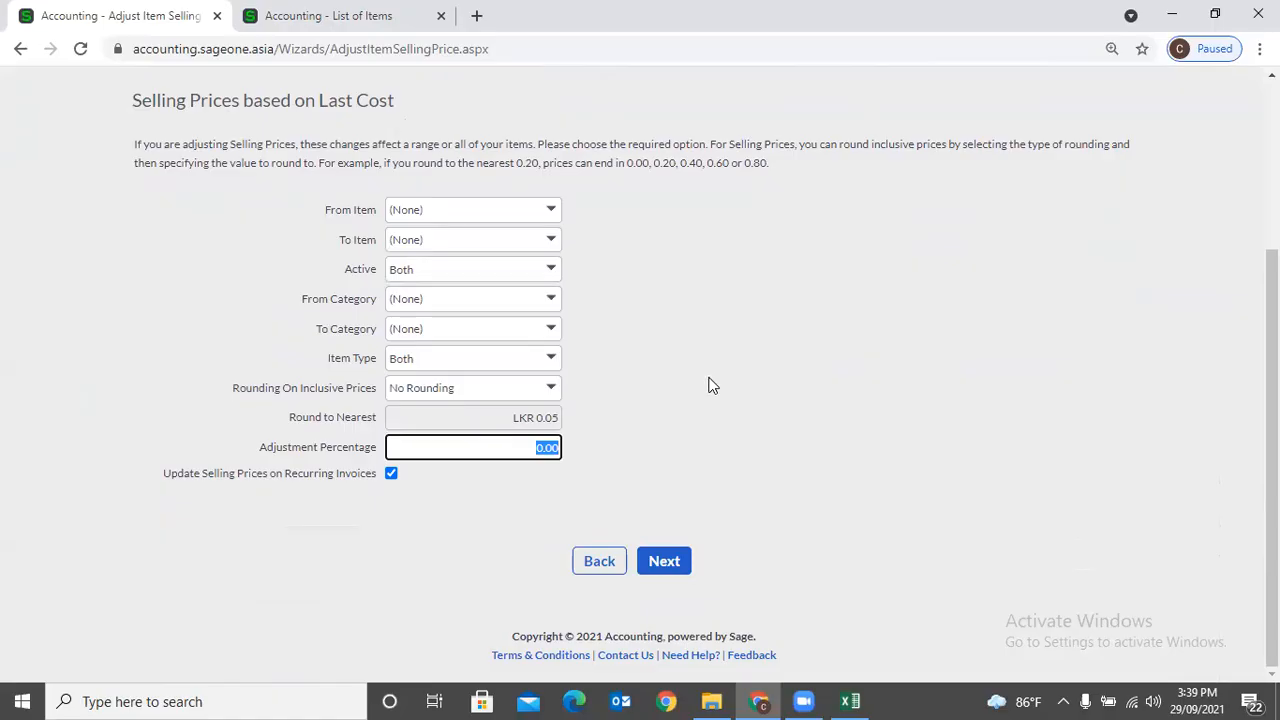
text(50)
key(Tab)
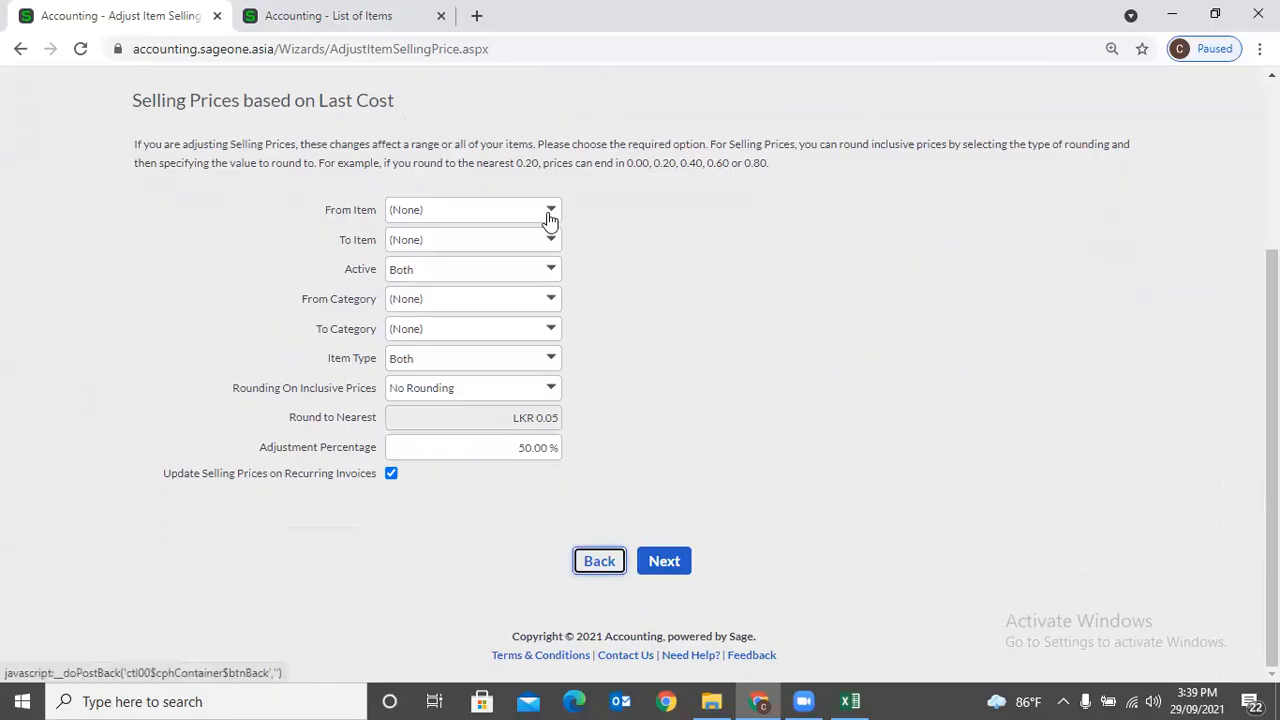
Check item 001 in the item list in the other browser tab, apply the last-cost selling price adjustment and finish.
click(332, 36)
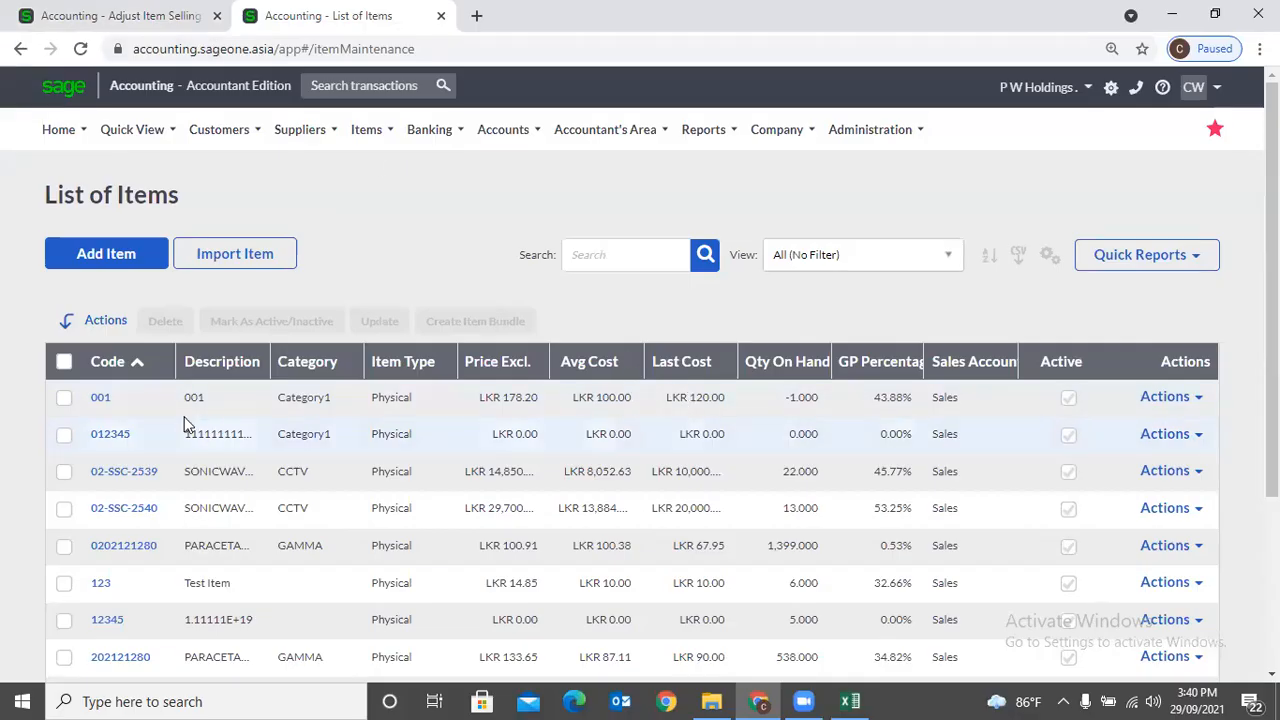
click(63, 398)
click(140, 16)
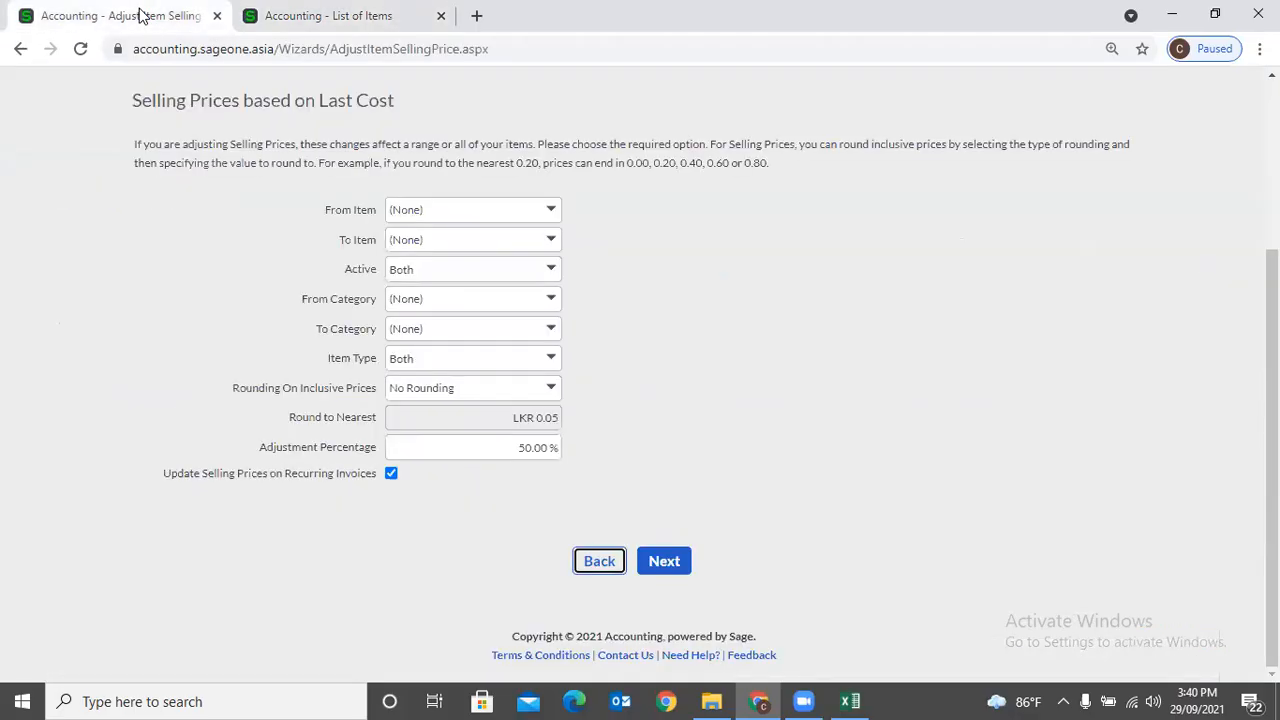
click(645, 560)
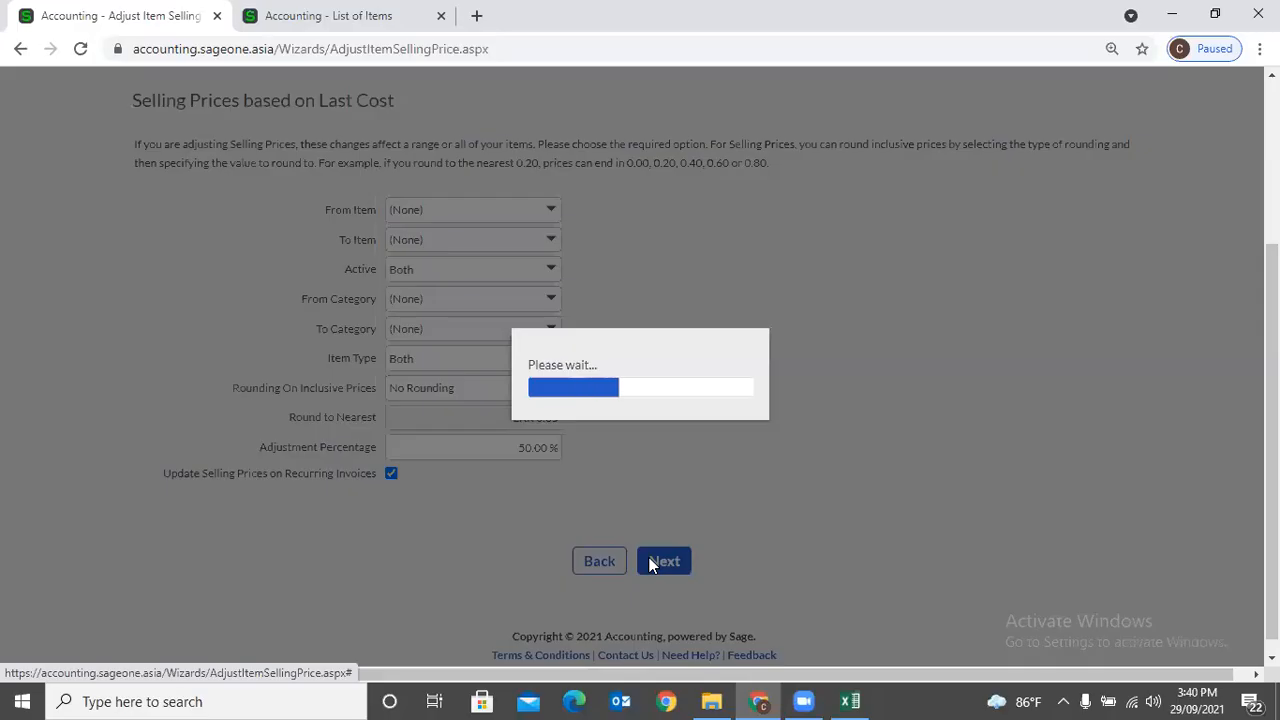
click(682, 548)
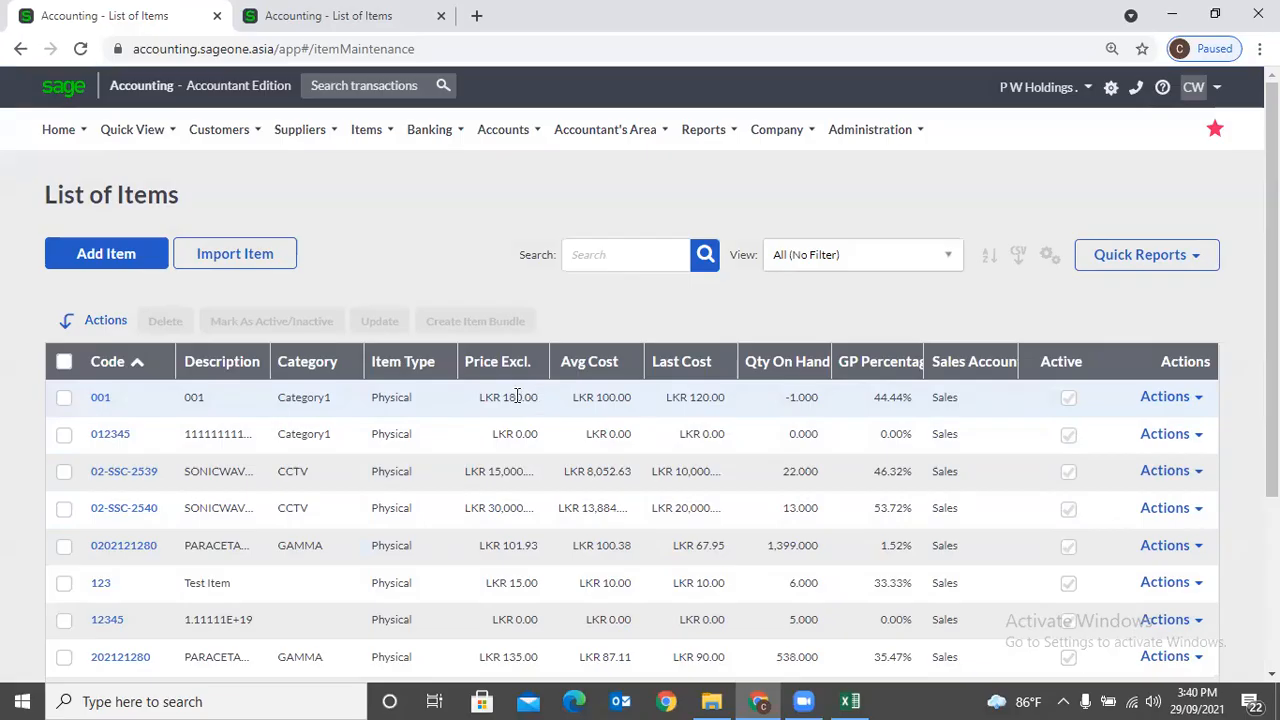
In the second browser tab, start an Adjust Selling Prices run for All price lists and choose Selling Prices based on Average Cost.
click(345, 33)
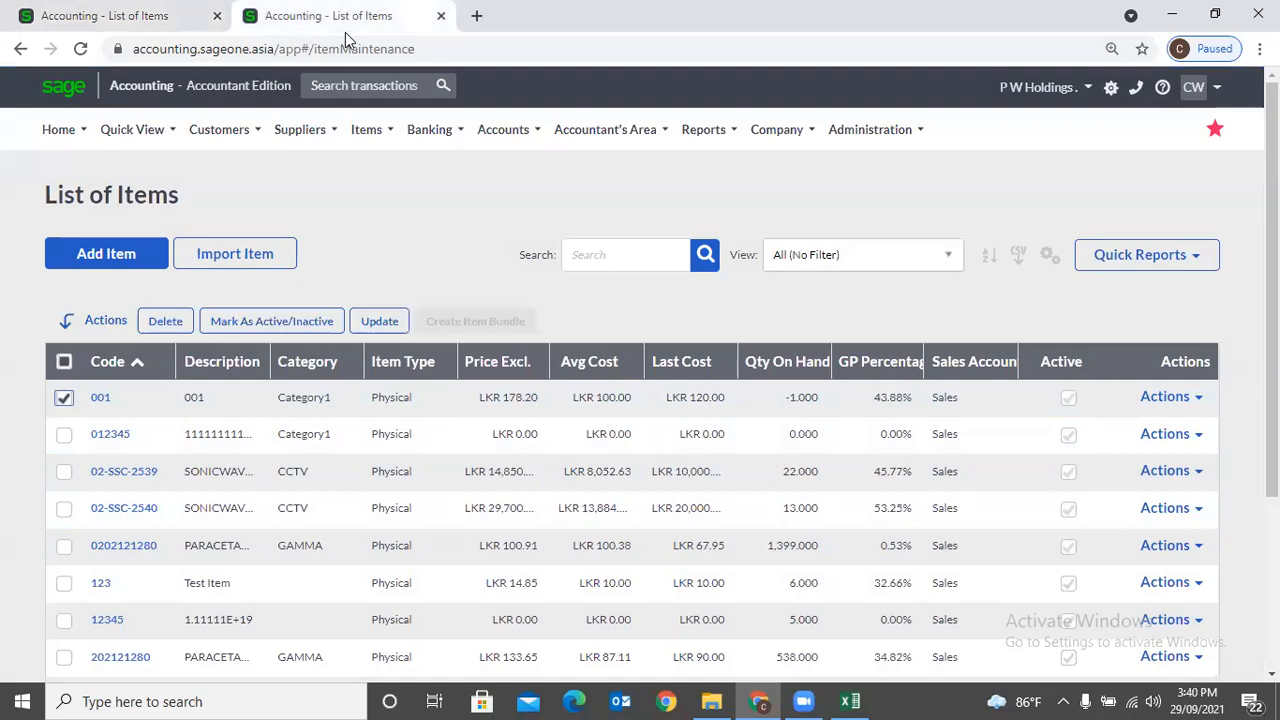
mouse_move(430, 138)
mouse_move(374, 136)
mouse_move(400, 232)
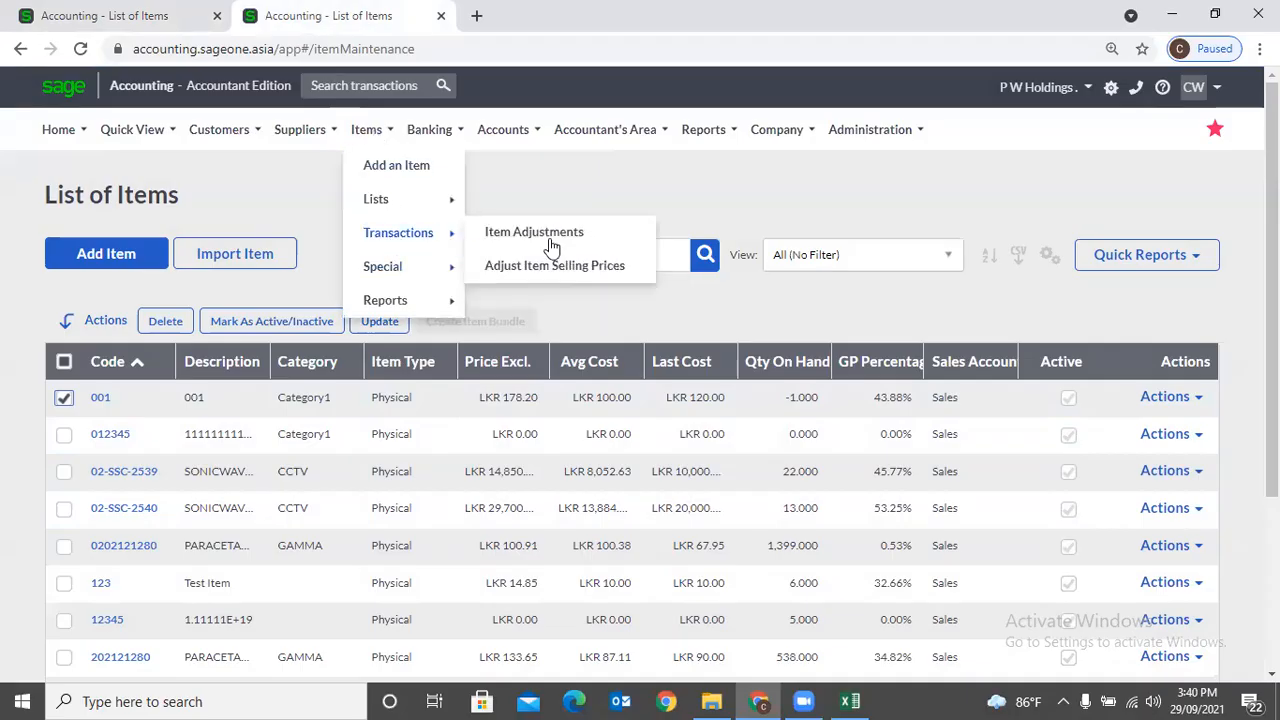
click(563, 266)
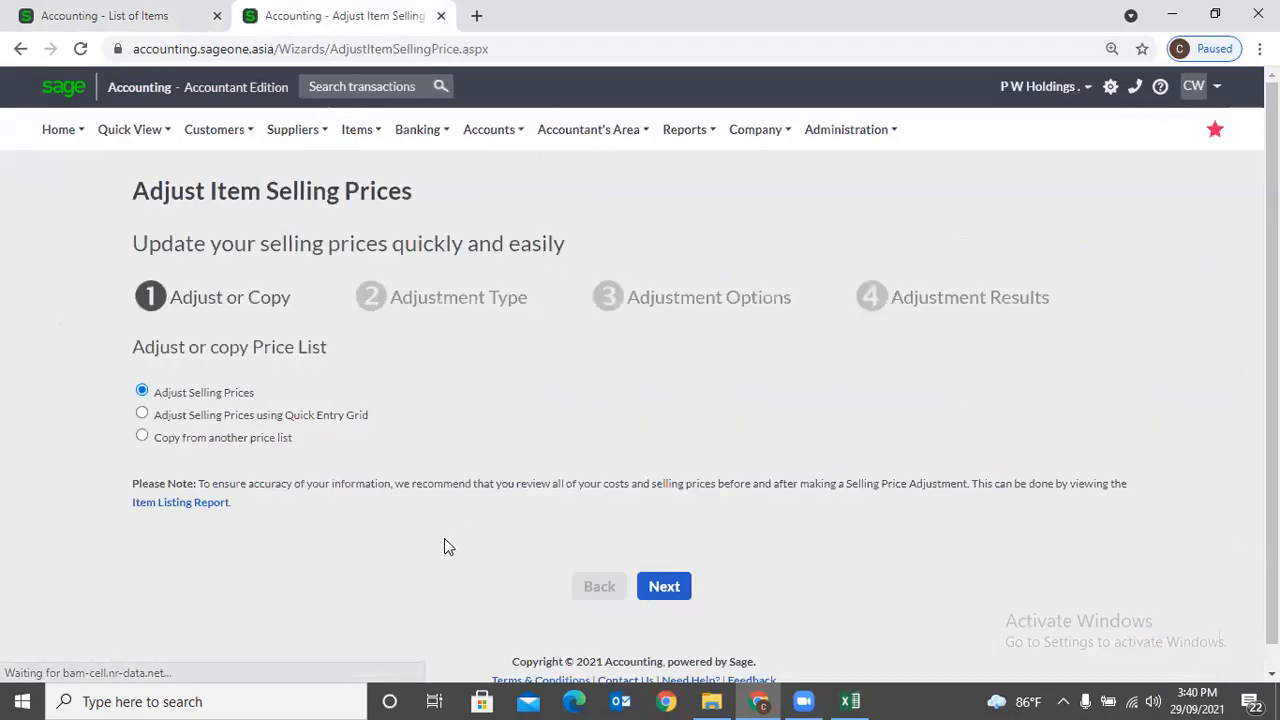
click(666, 586)
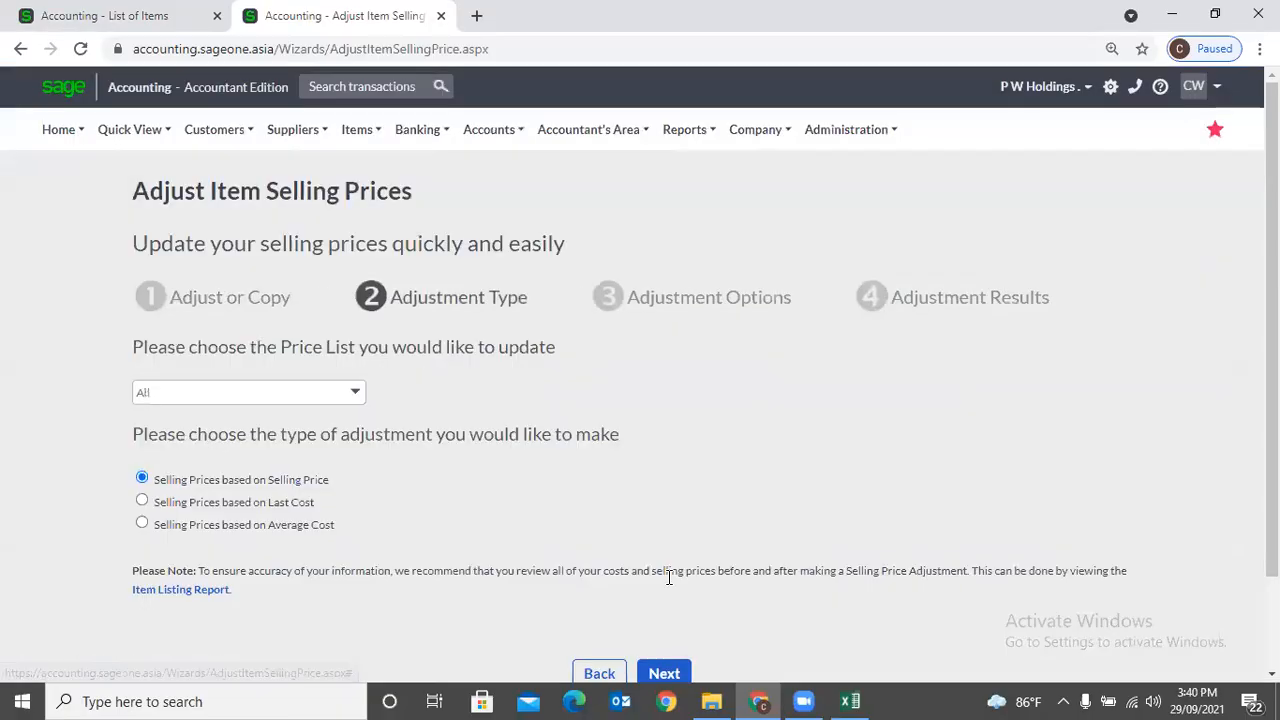
click(214, 528)
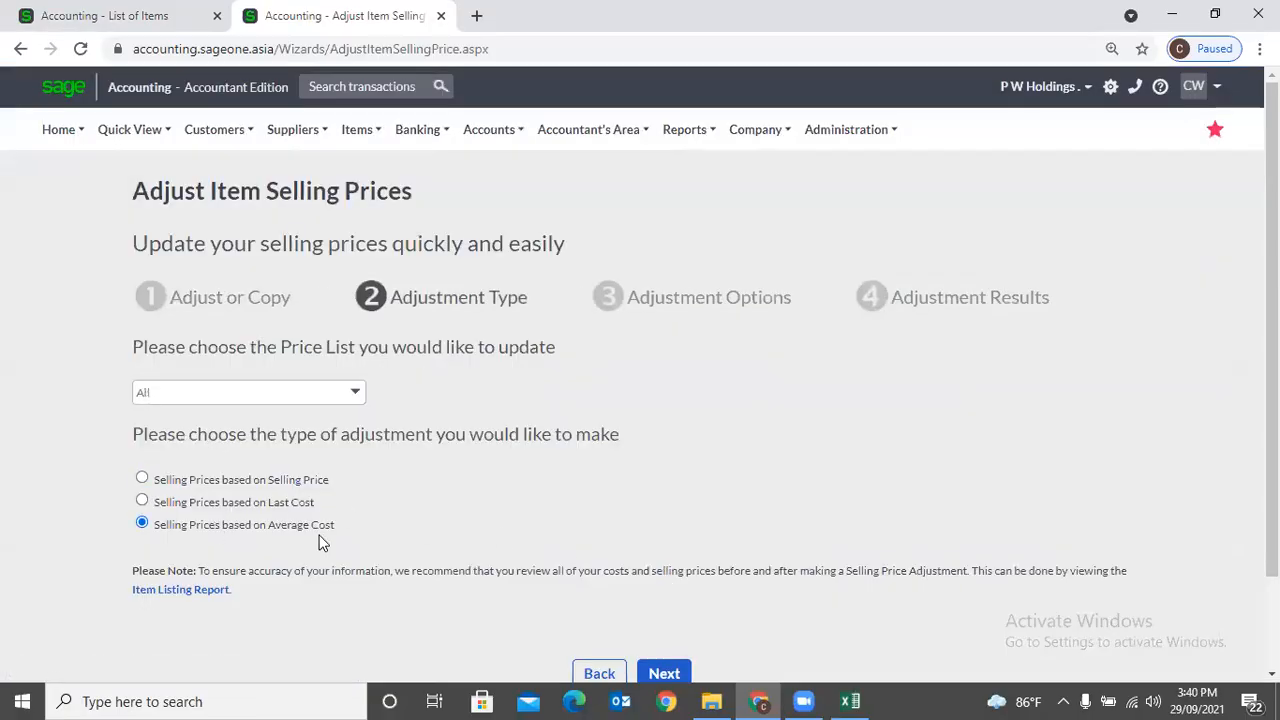
scroll(490, 515, down, 2)
click(652, 566)
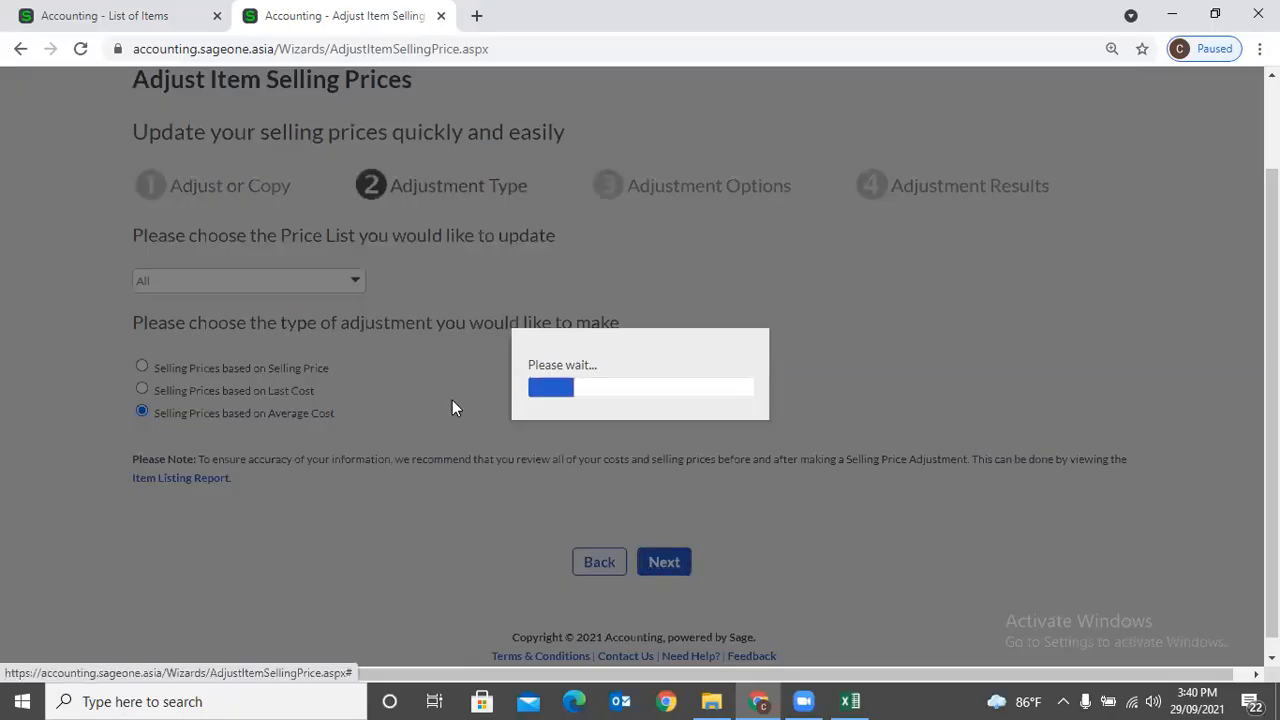
Check the average costs in the item list tab and set the Adjustment Percentage on average cost to 50%.
click(147, 22)
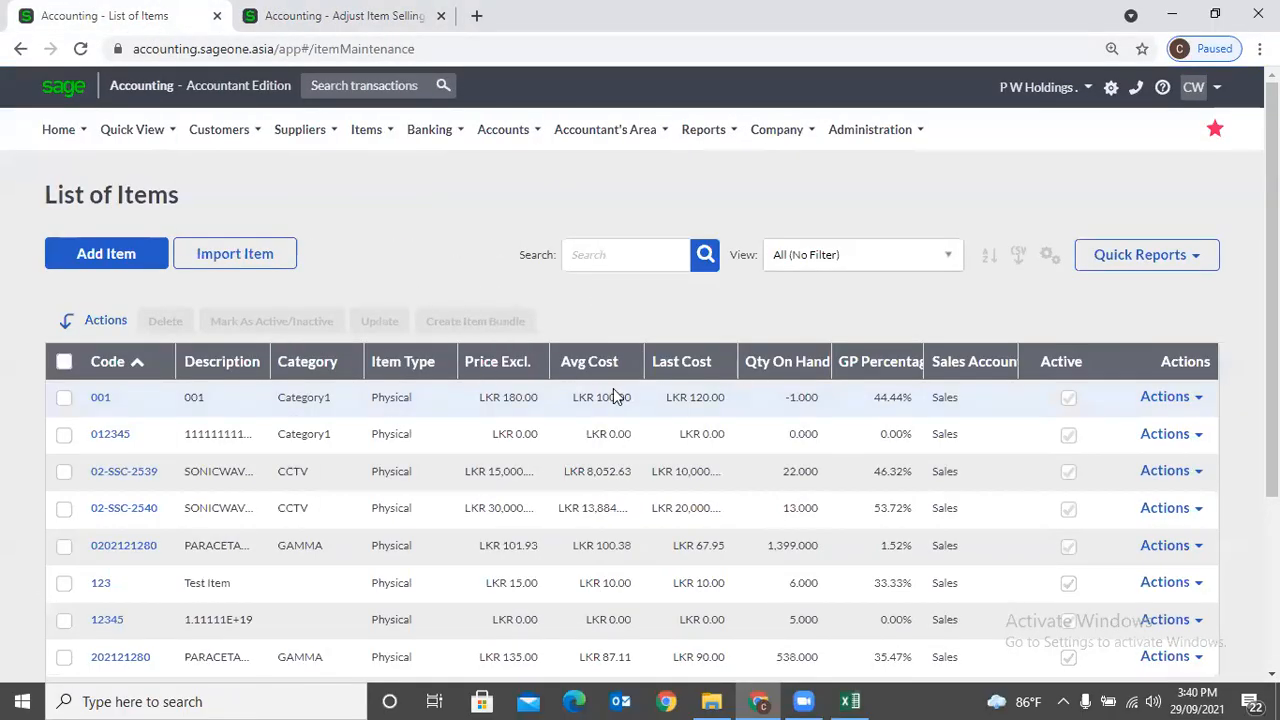
click(409, 30)
scroll(728, 449, down, 3)
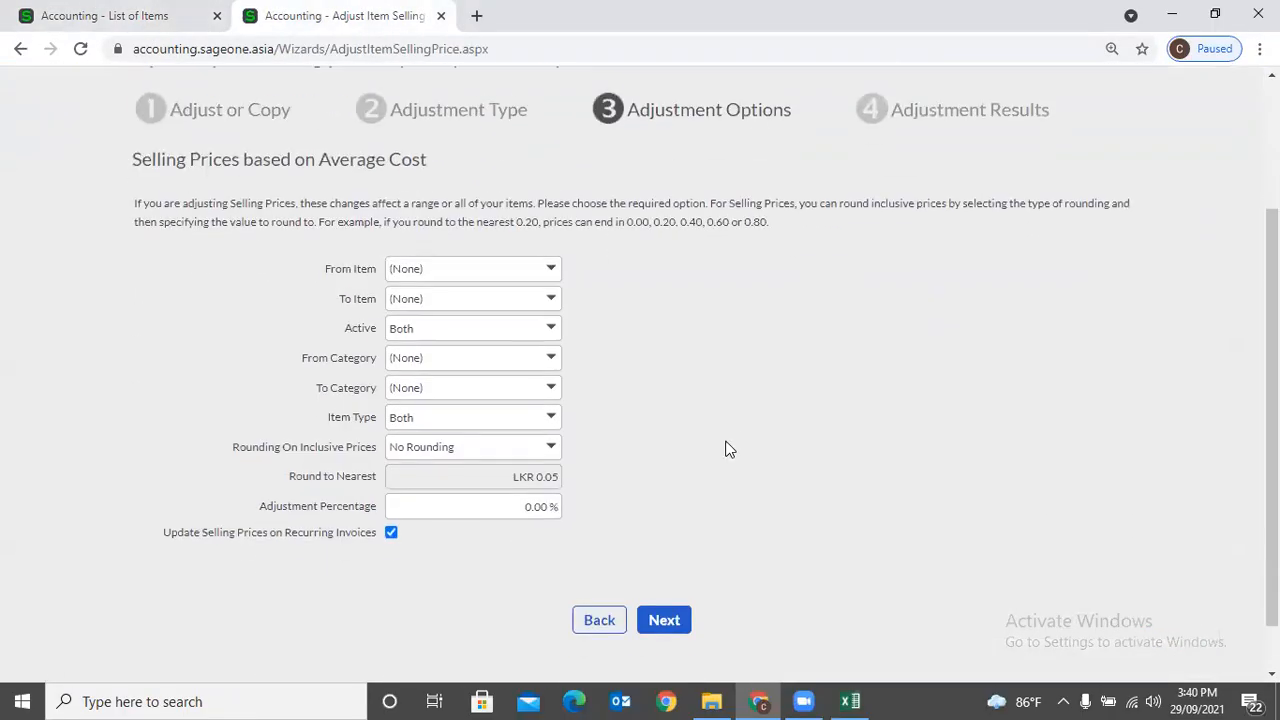
click(522, 508)
key(BackSpace)
text(10)
key(Tab)
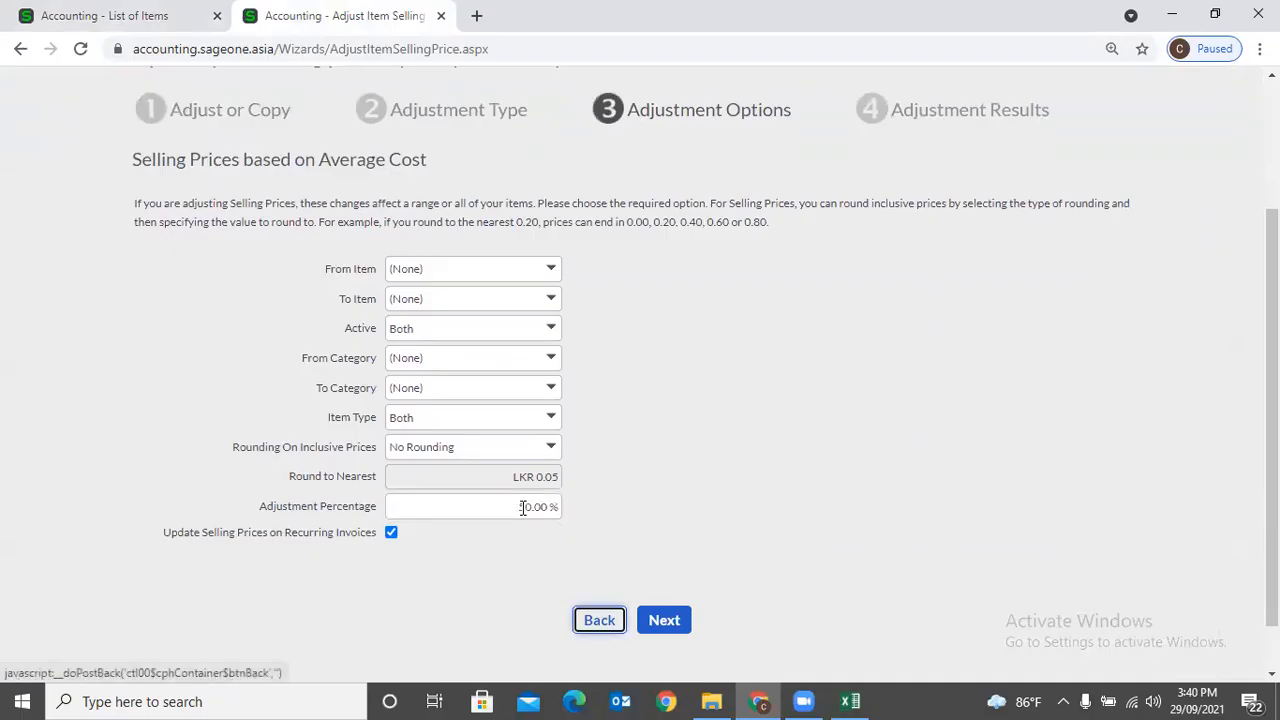
Apply the average-cost selling price adjustment and finish, glancing at the earlier item list in the other browser tab.
click(669, 621)
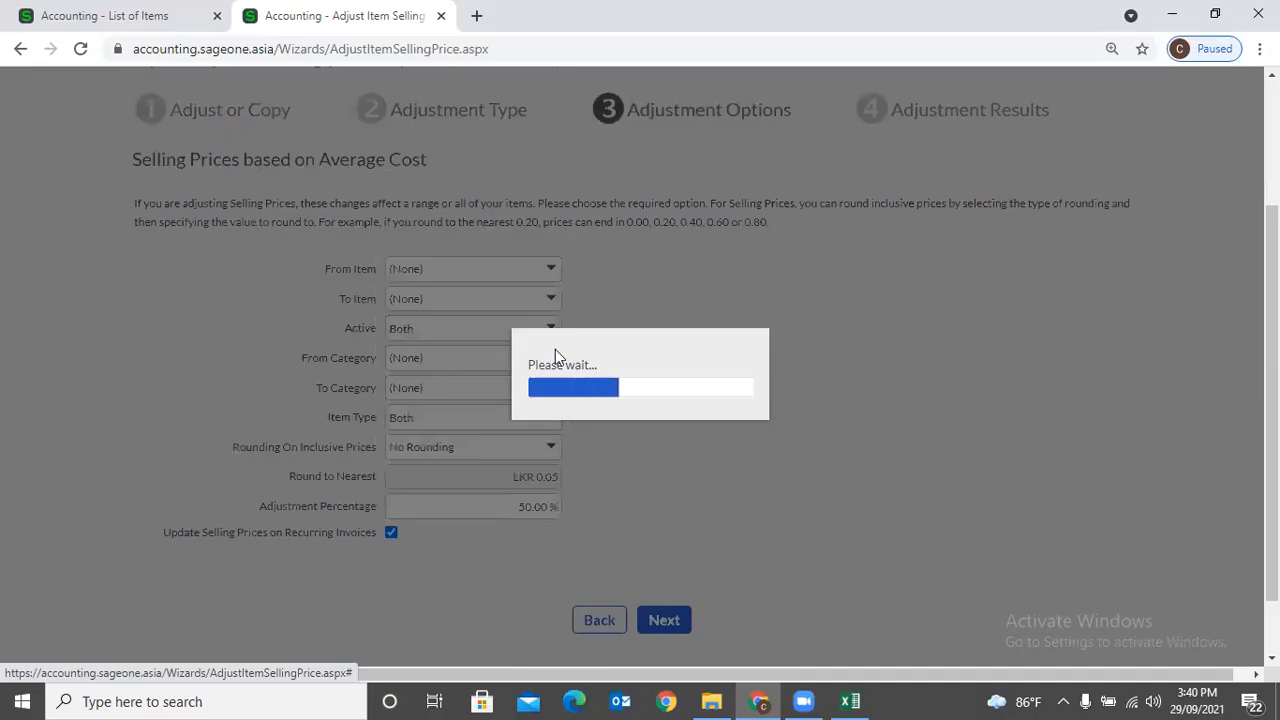
click(131, 18)
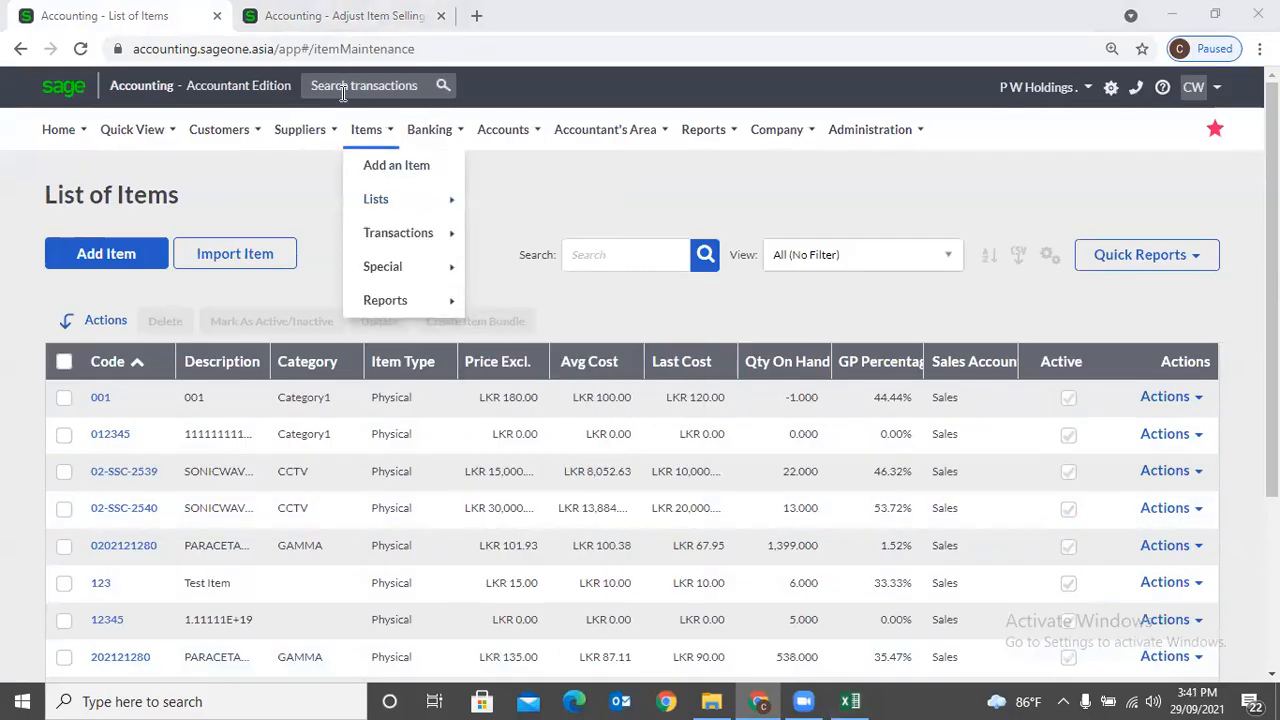
click(330, 16)
click(667, 557)
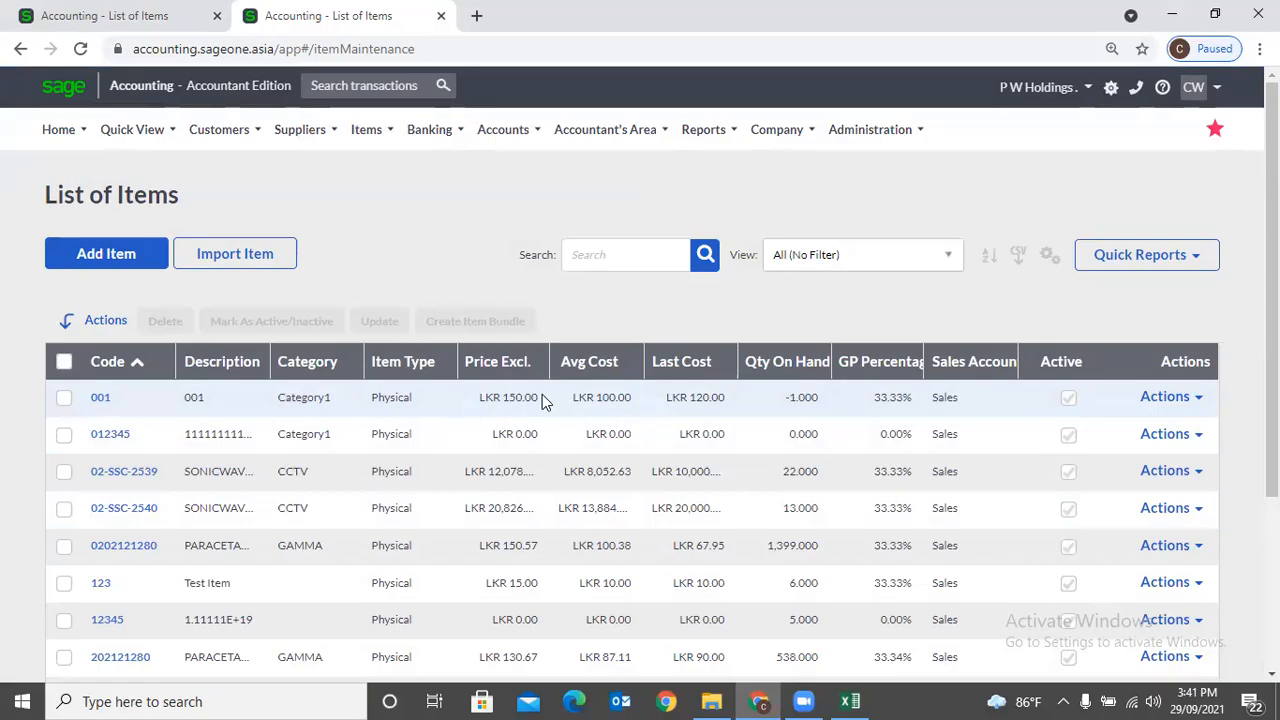
Compare the item prices based on average cost with the prices based on last cost in the other browser tab.
click(105, 26)
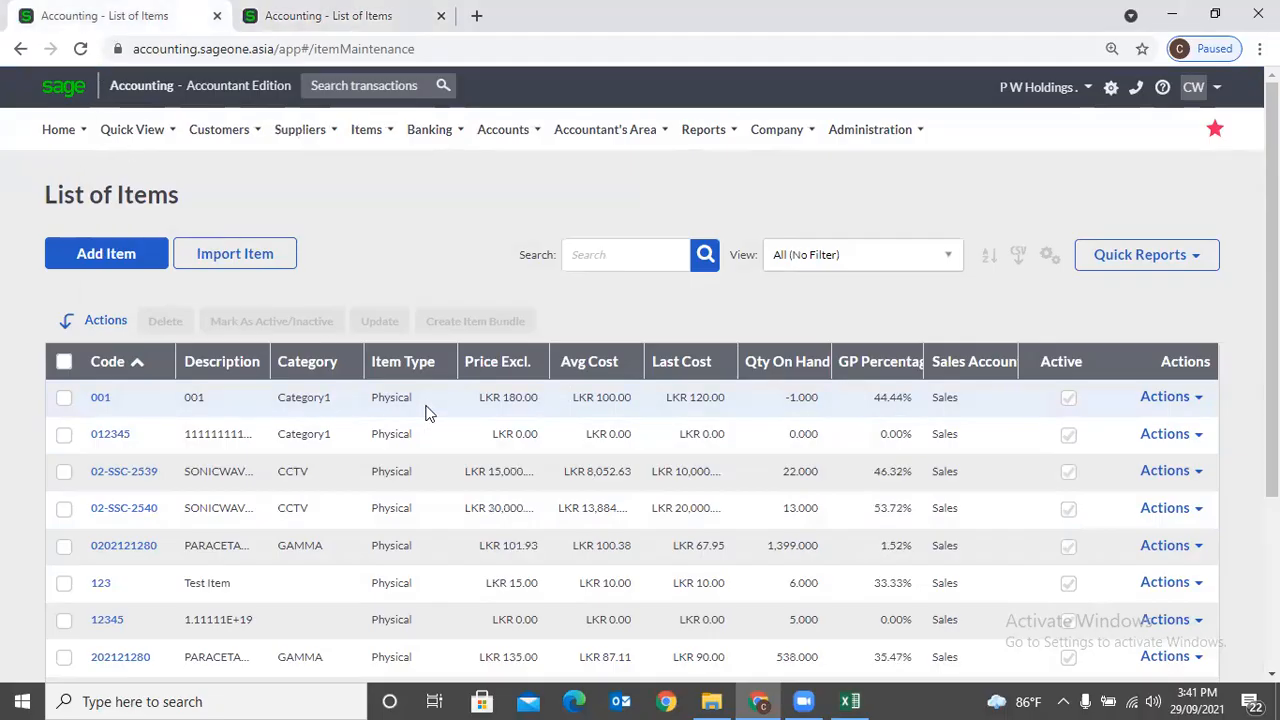
key(ctrl+Tab)
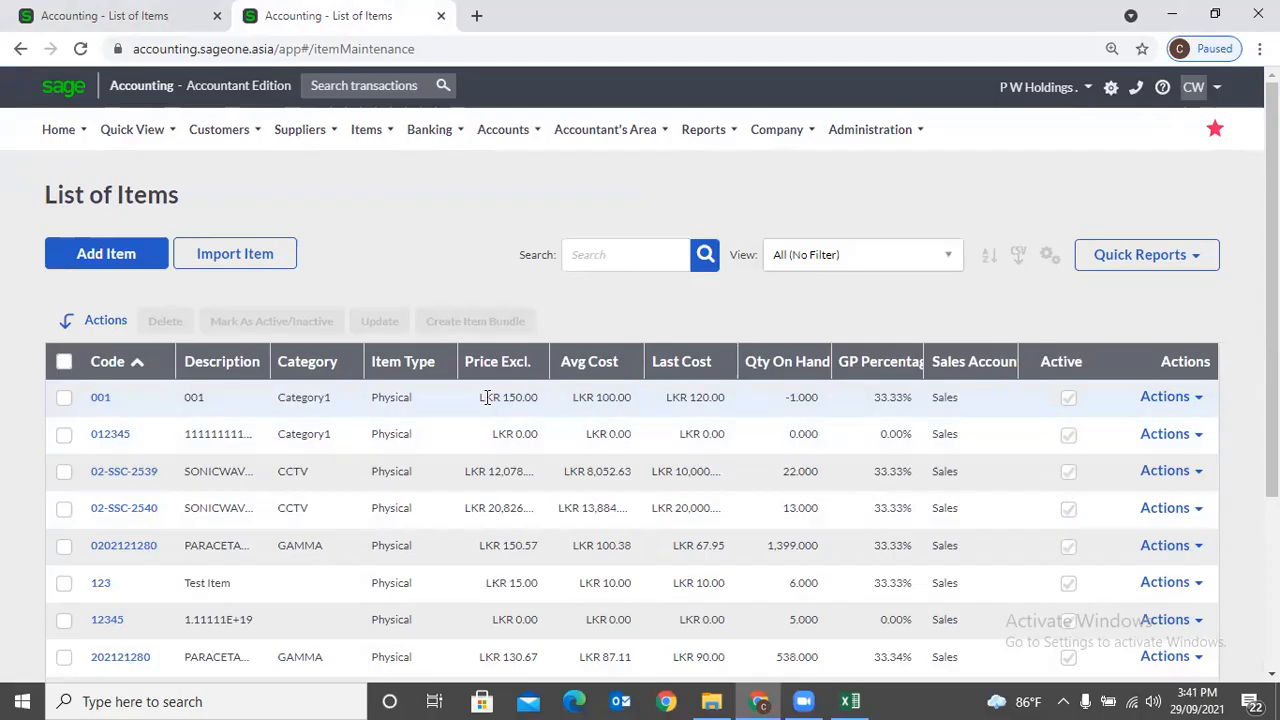
click(150, 17)
key(ctrl+Tab)
click(160, 17)
Start a new item selling price adjustment with the Adjust Selling Prices using Quick Entry Grid option.
mouse_move(388, 133)
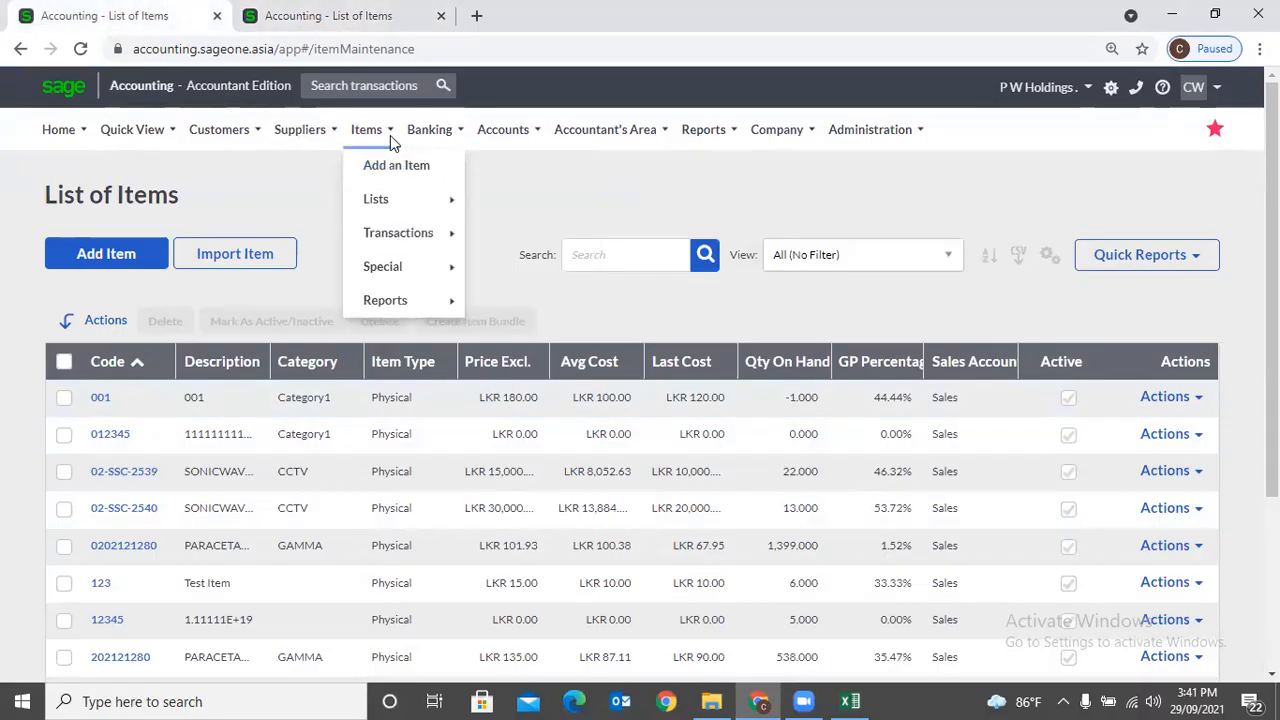
mouse_move(403, 214)
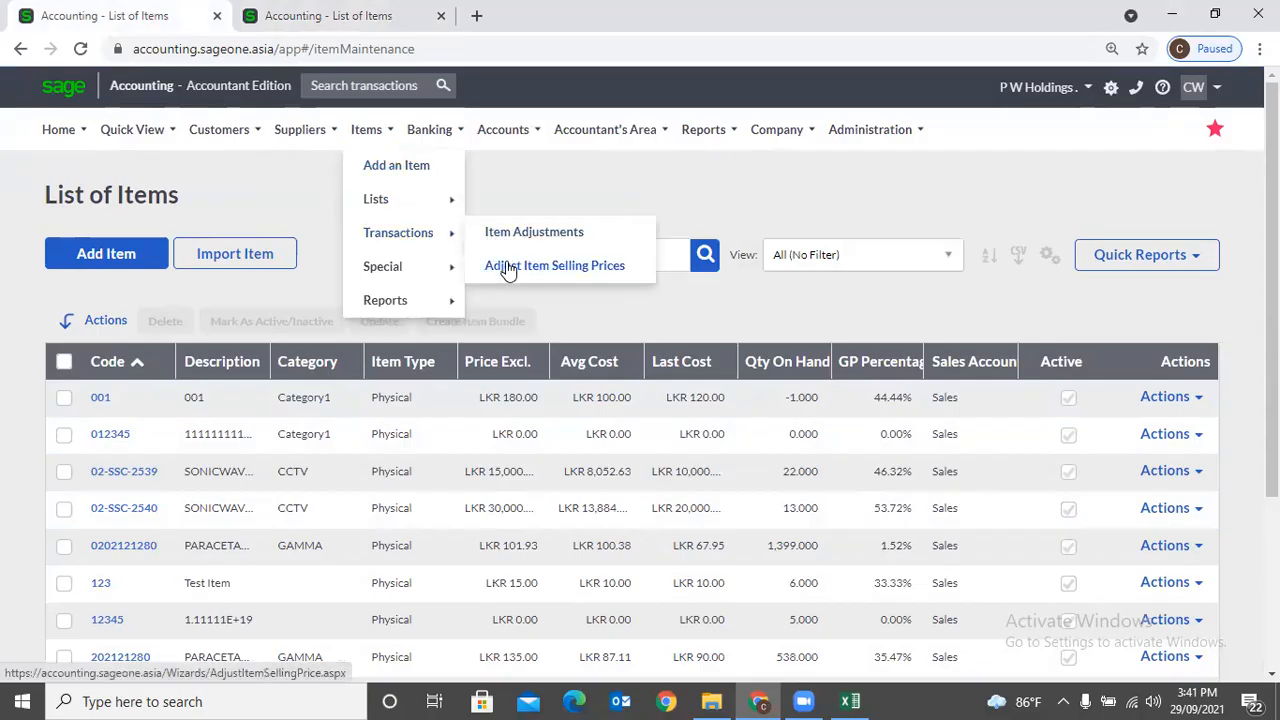
click(507, 266)
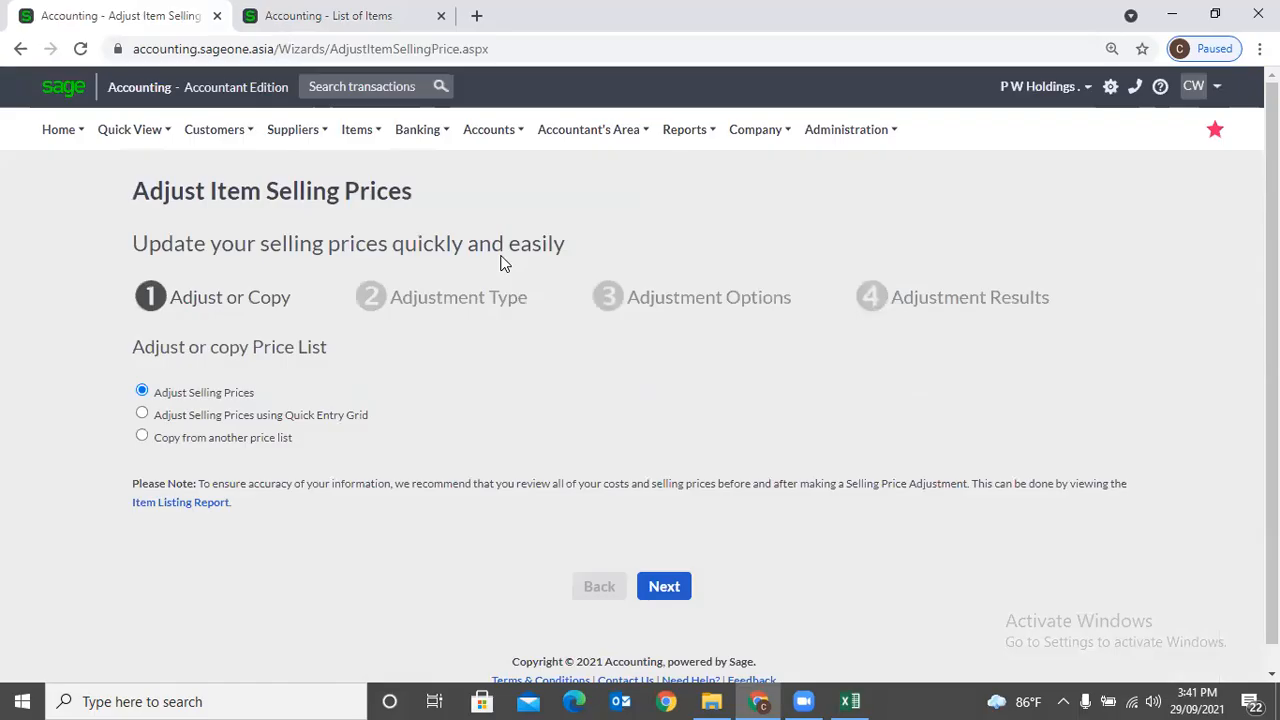
click(142, 414)
click(655, 582)
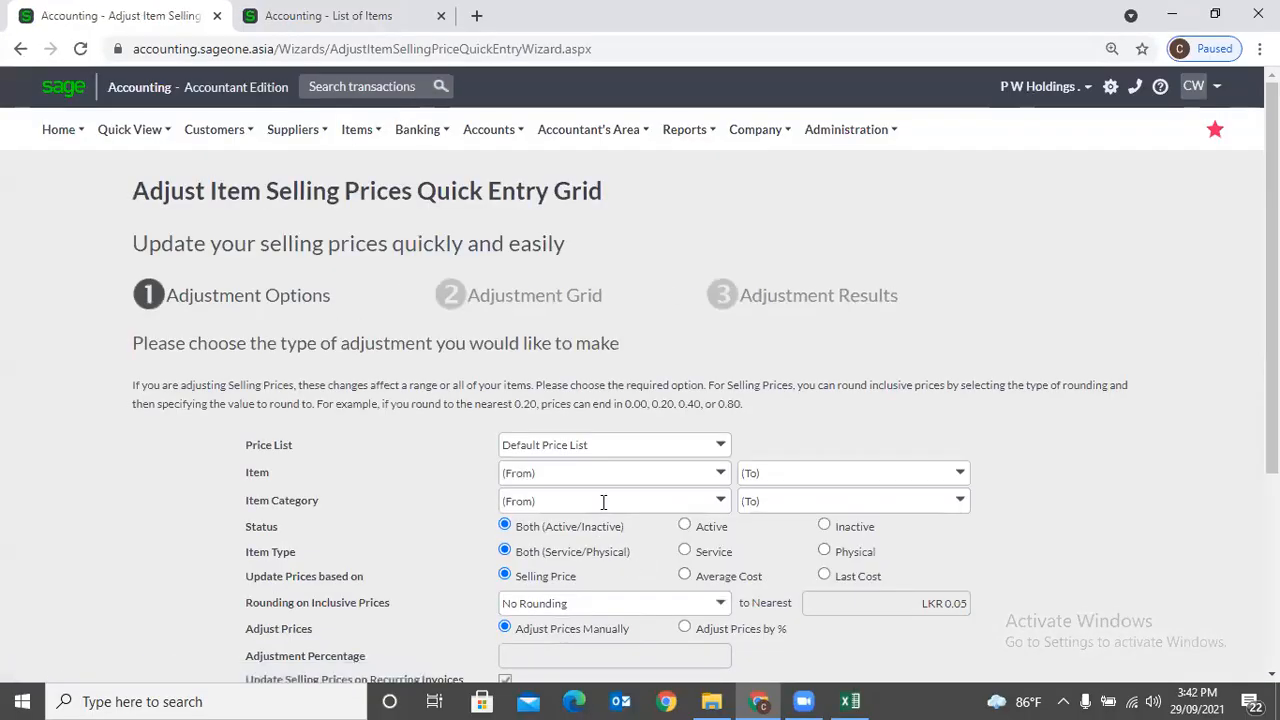
Examine the Price List, Item, Item Category and recurring invoice settings in the Quick Entry Grid adjustment options.
scroll(600, 503, down, 2)
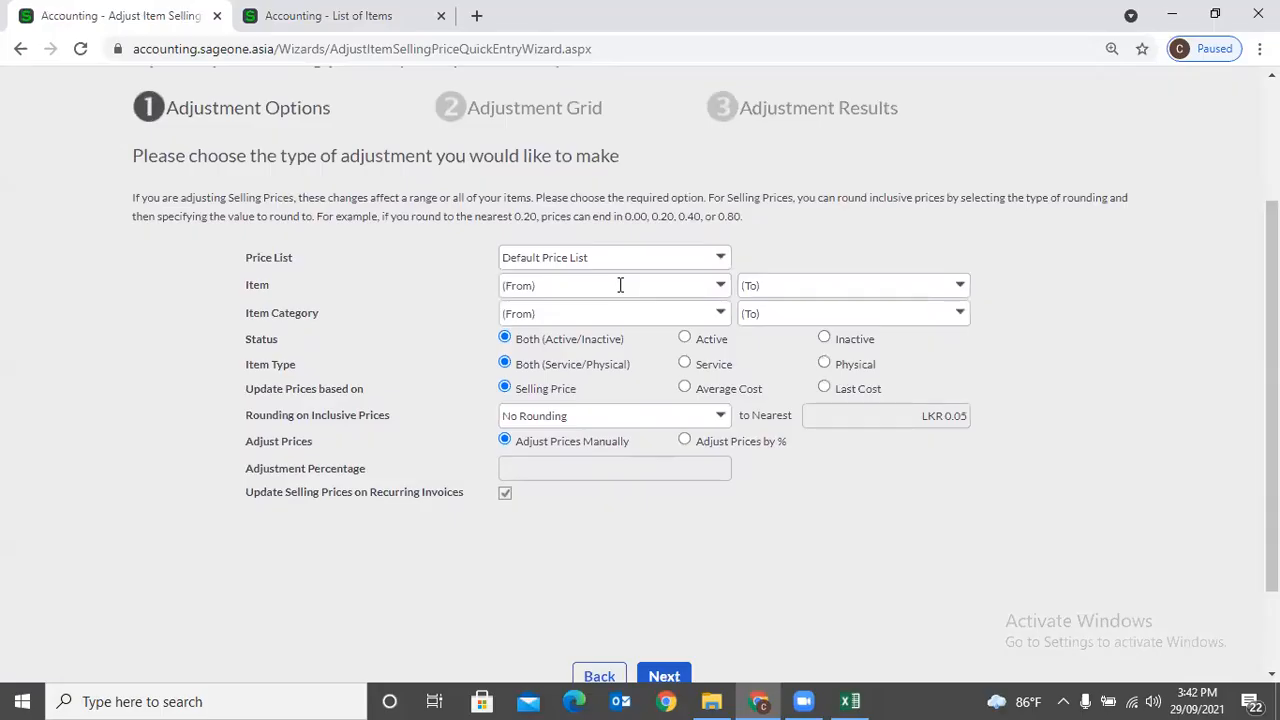
click(721, 259)
click(778, 256)
click(722, 286)
click(760, 255)
click(729, 315)
click(950, 350)
scroll(682, 455, down, 1)
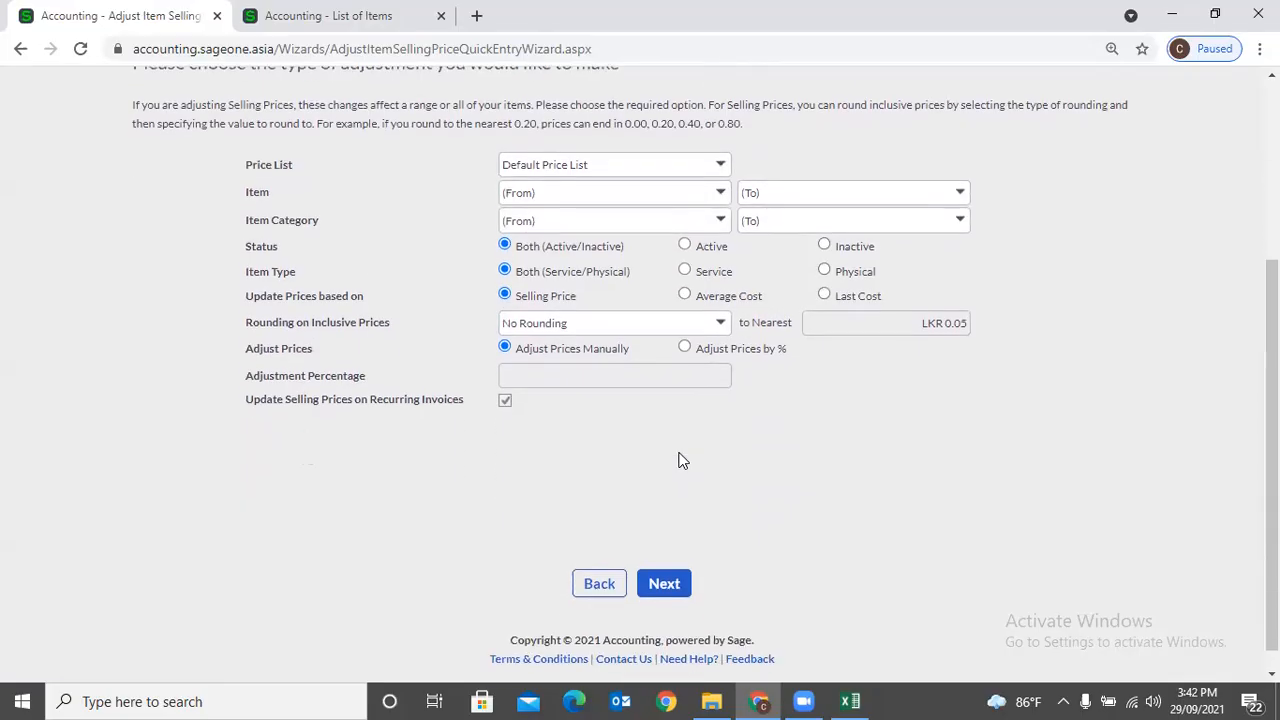
click(504, 398)
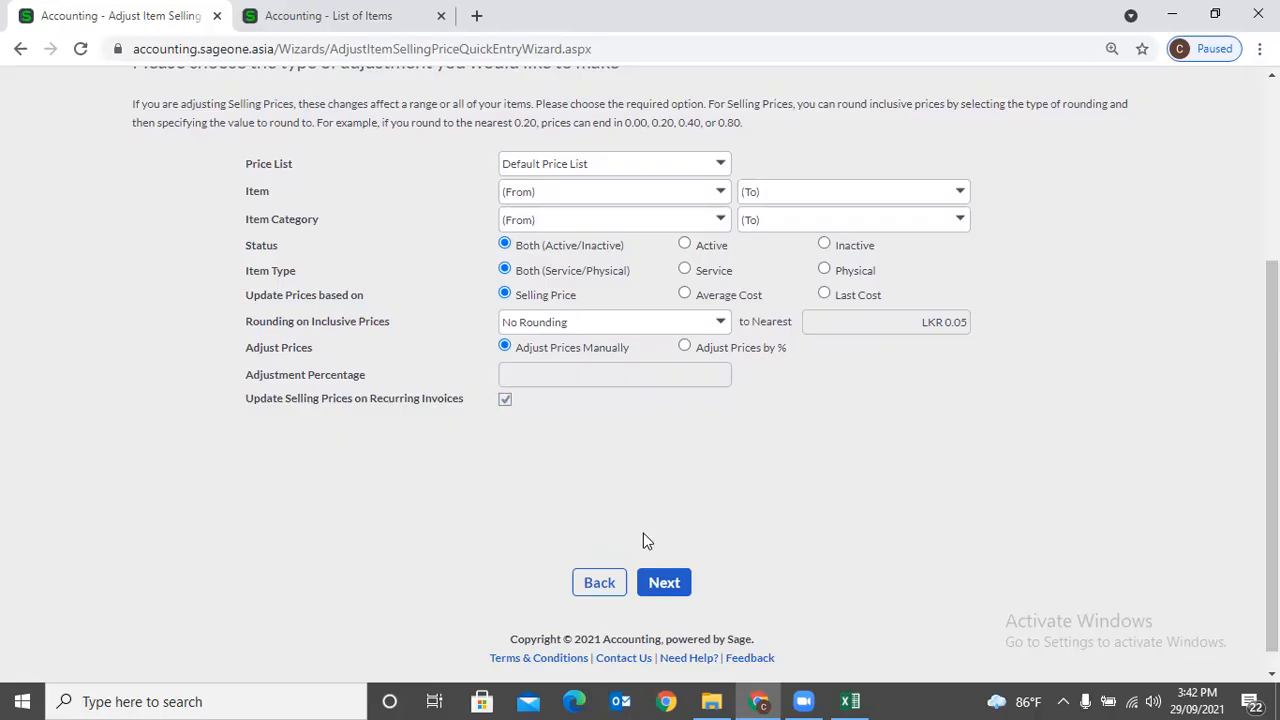
Load the Default Price List into the adjustment grid with Adjust Prices Manually and look through the listed items.
click(649, 589)
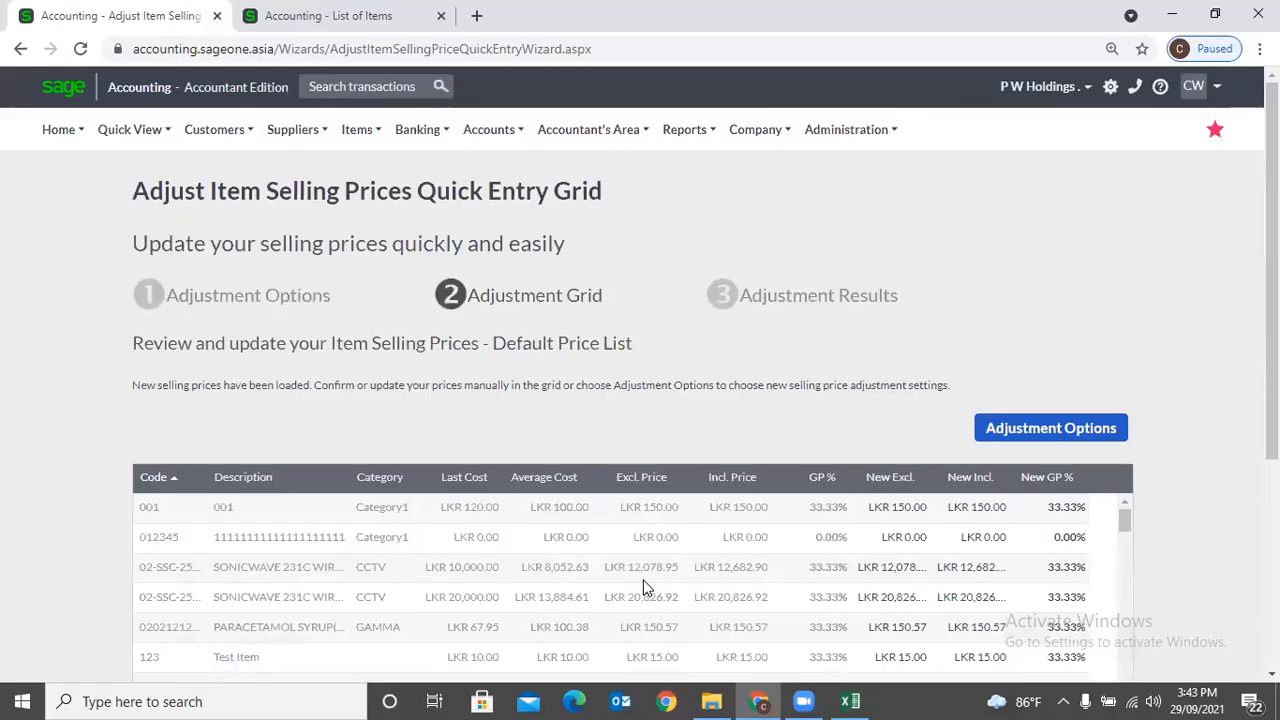
scroll(571, 514, down, 2)
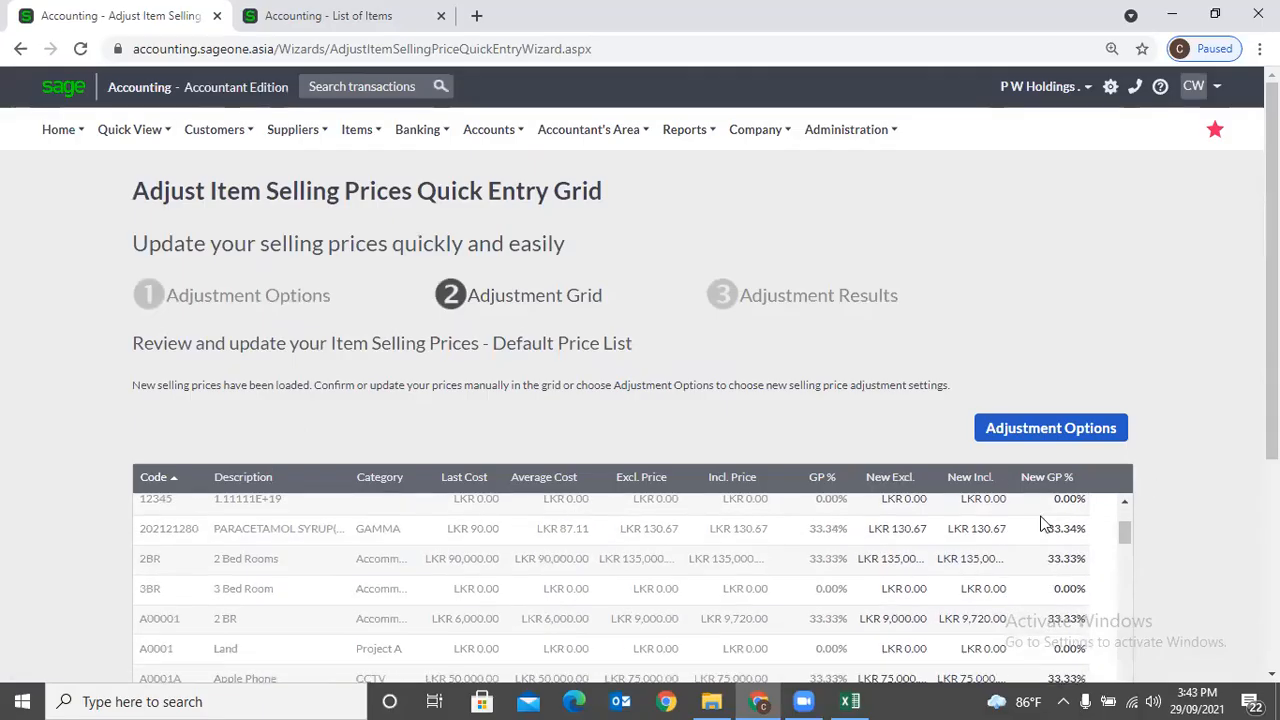
scroll(1040, 519, up, 2)
scroll(1196, 422, down, 2)
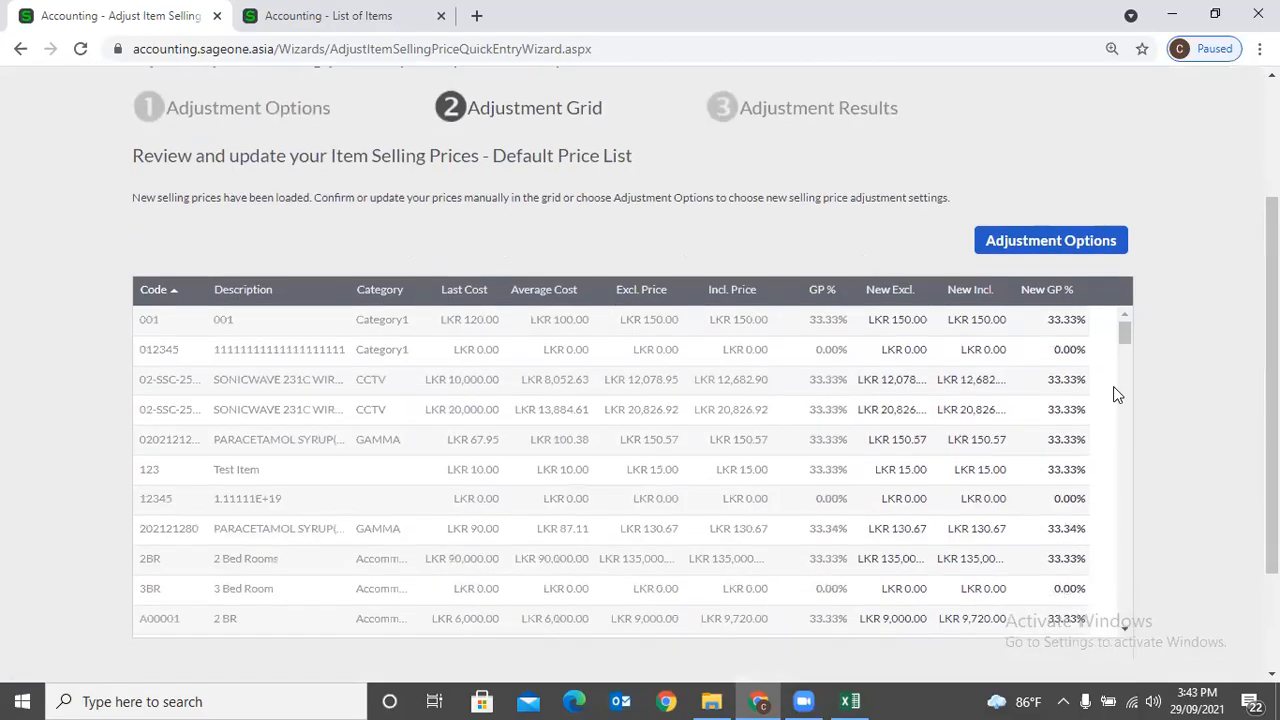
scroll(534, 386, up, 1)
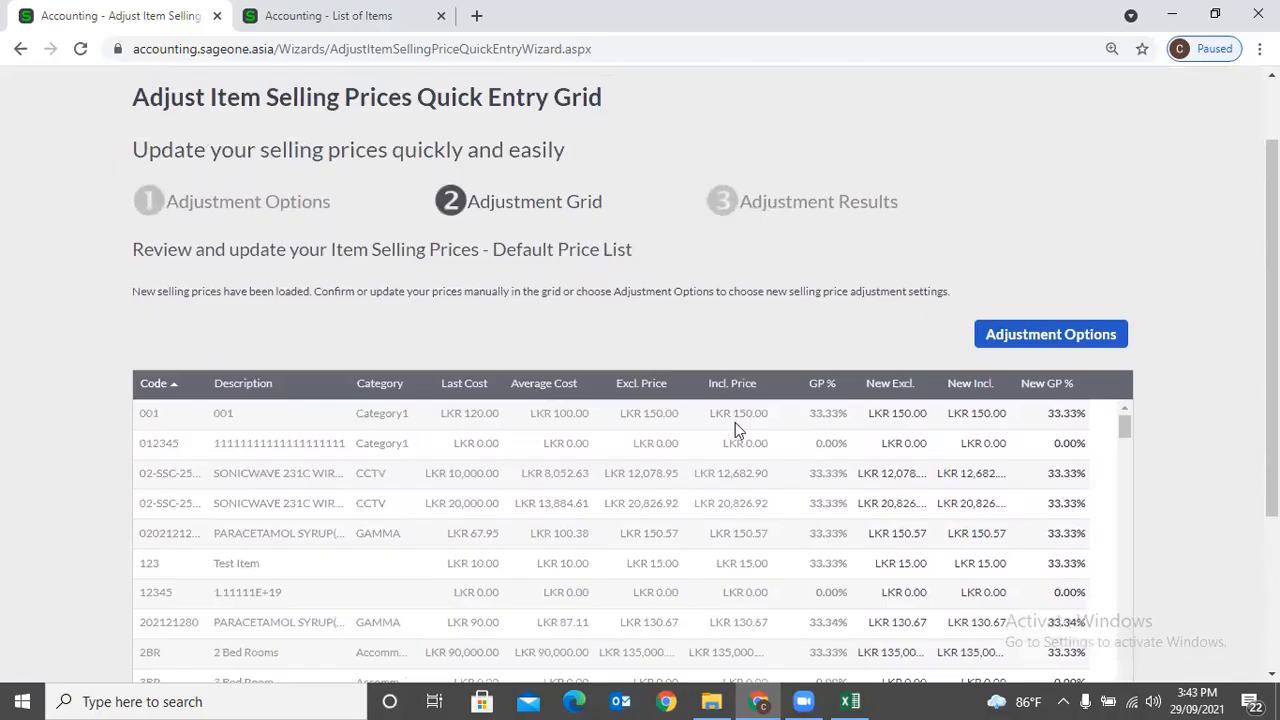
Set the new exclusive price of item 001 to 175 in the adjustment grid.
click(886, 415)
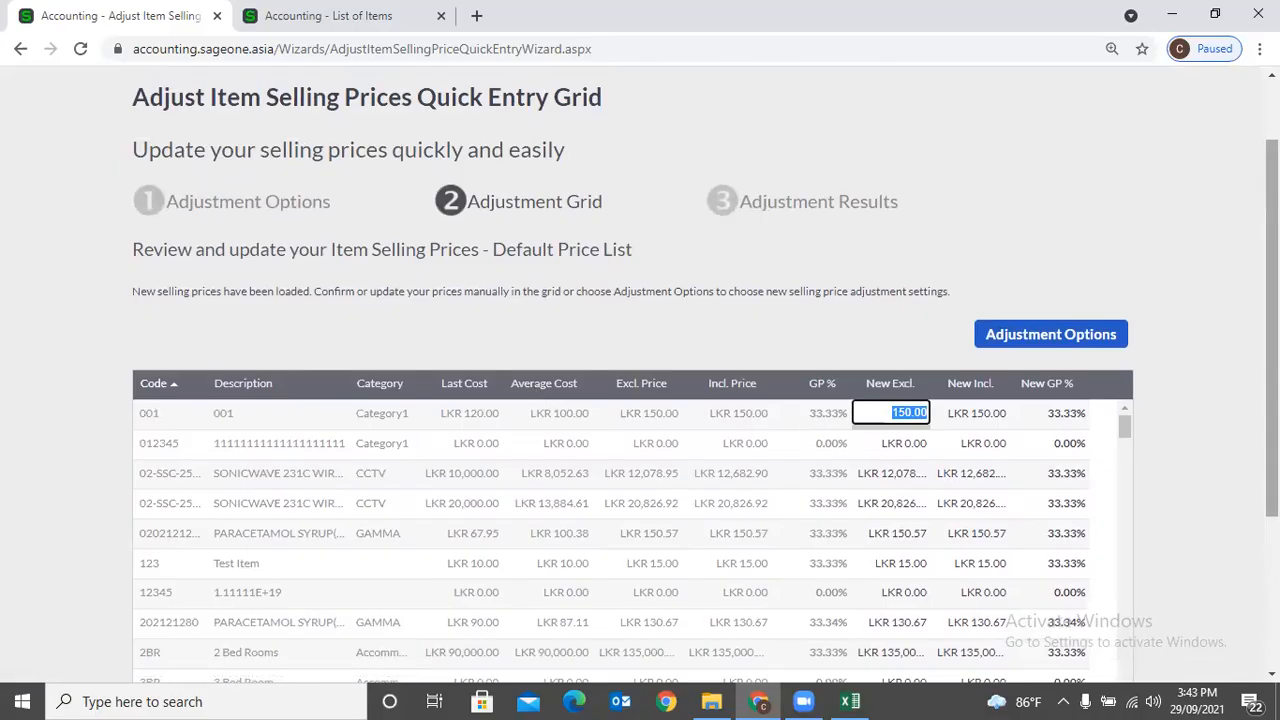
text(175)
key(Tab)
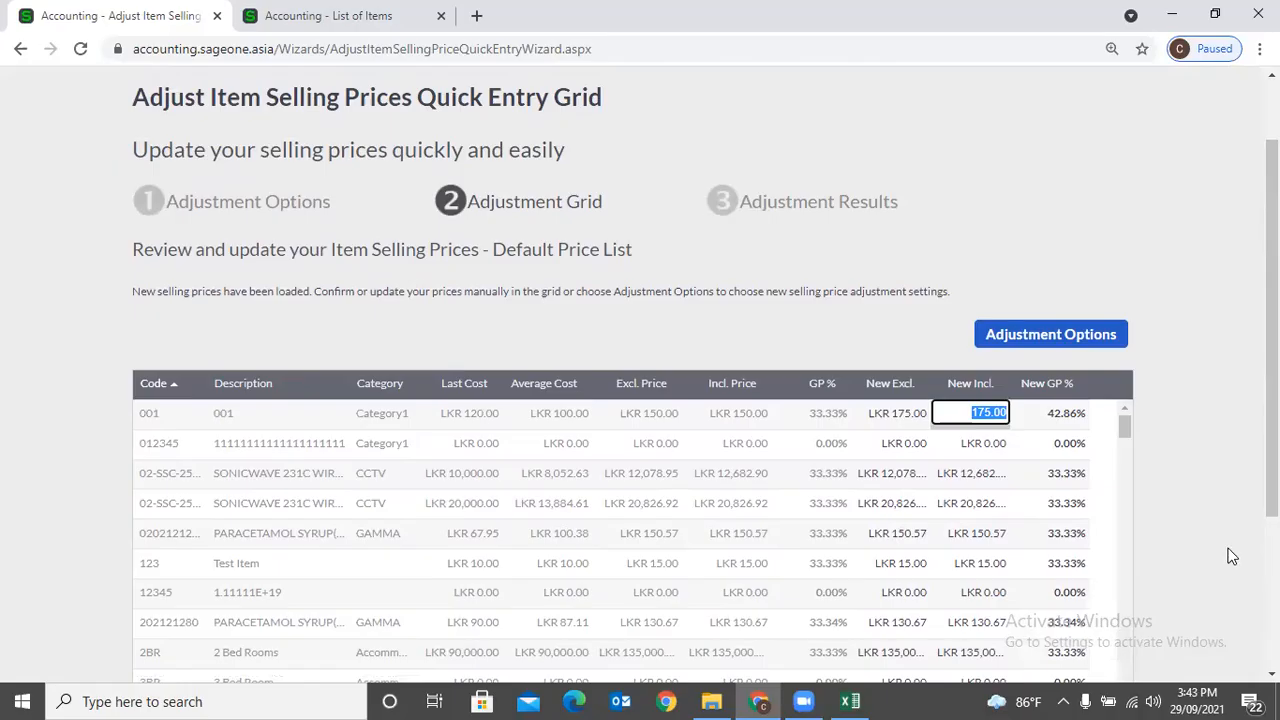
Check the grid's adjustment options, hide them again and apply the manually updated selling prices.
click(1060, 338)
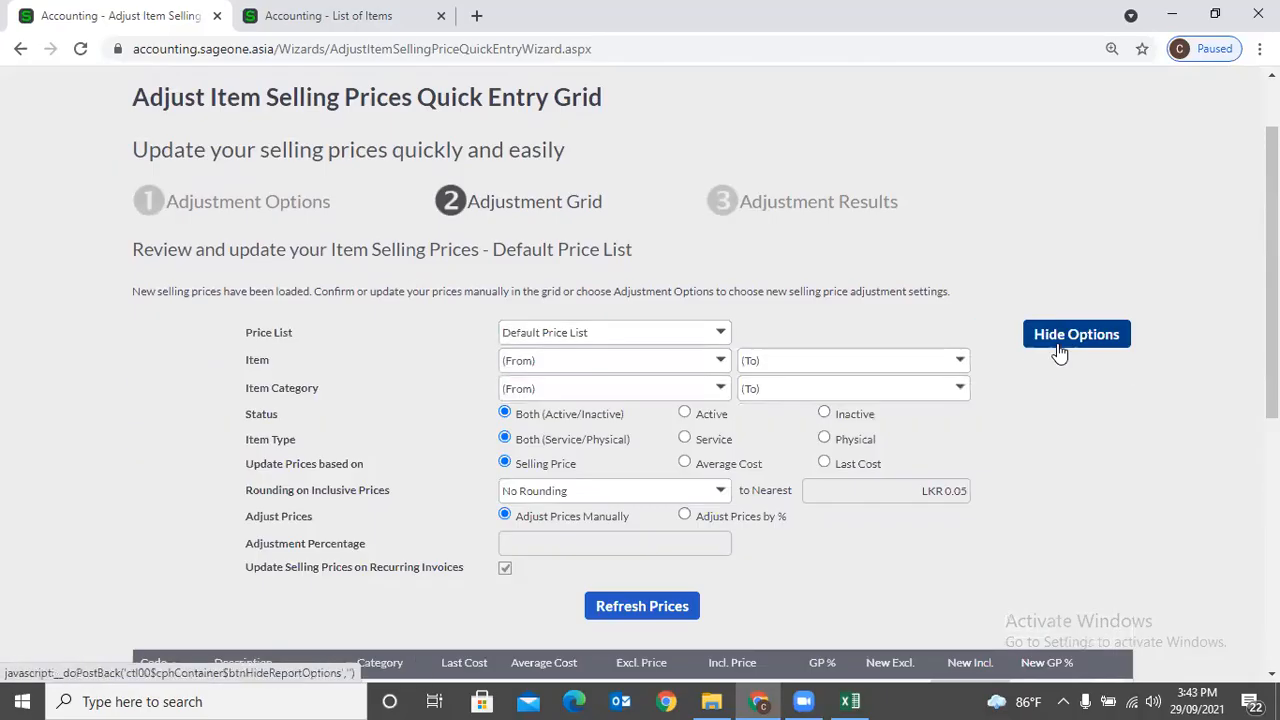
click(1060, 345)
scroll(1053, 354, down, 1)
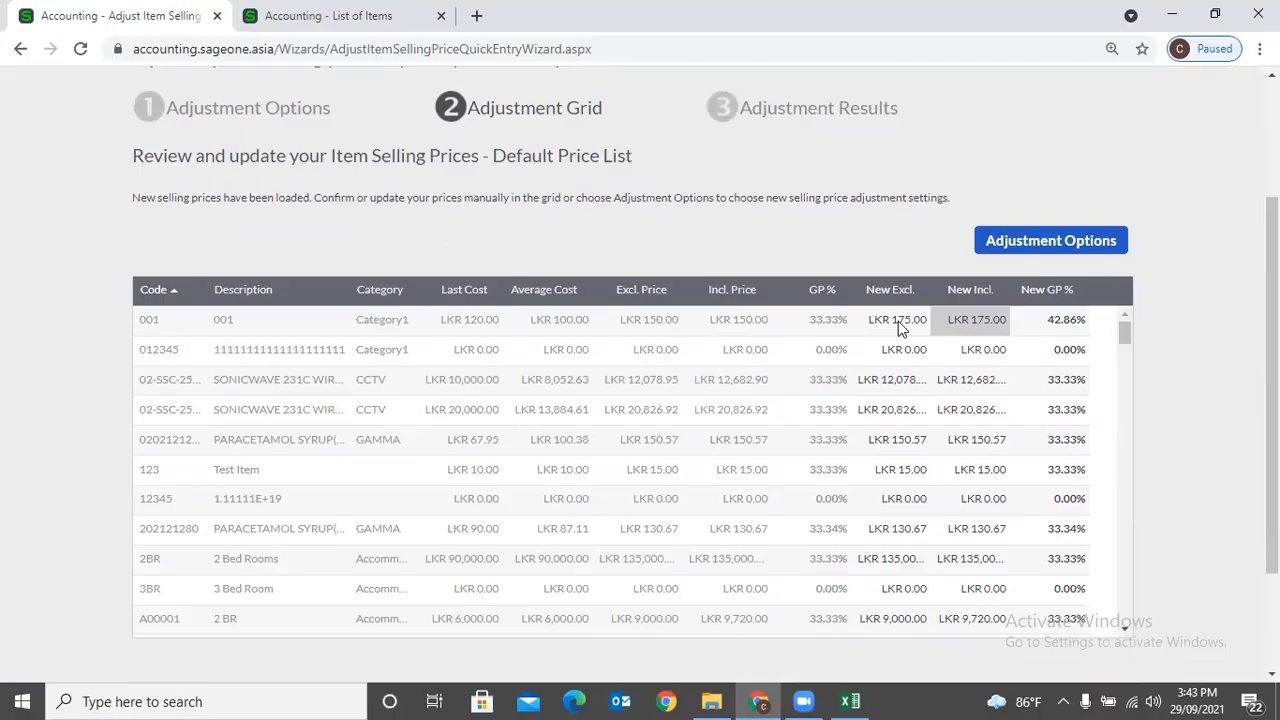
scroll(896, 343, down, 3)
scroll(1200, 456, down, 2)
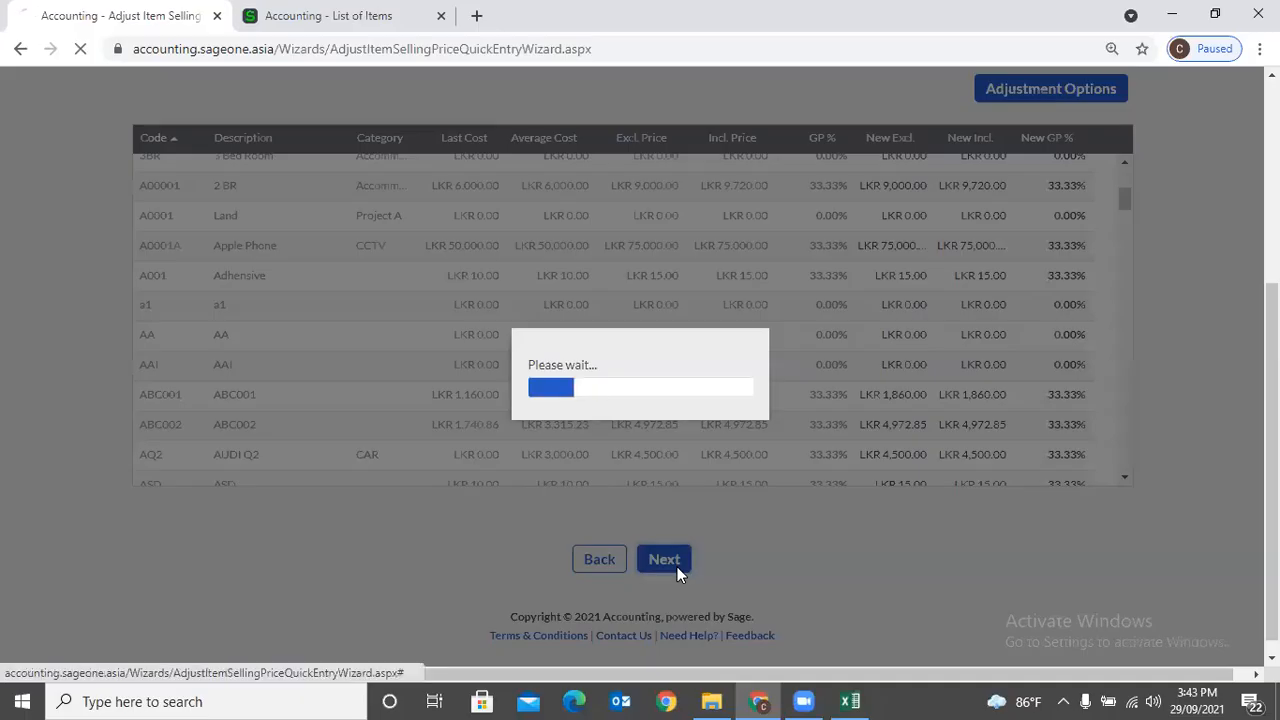
click(678, 570)
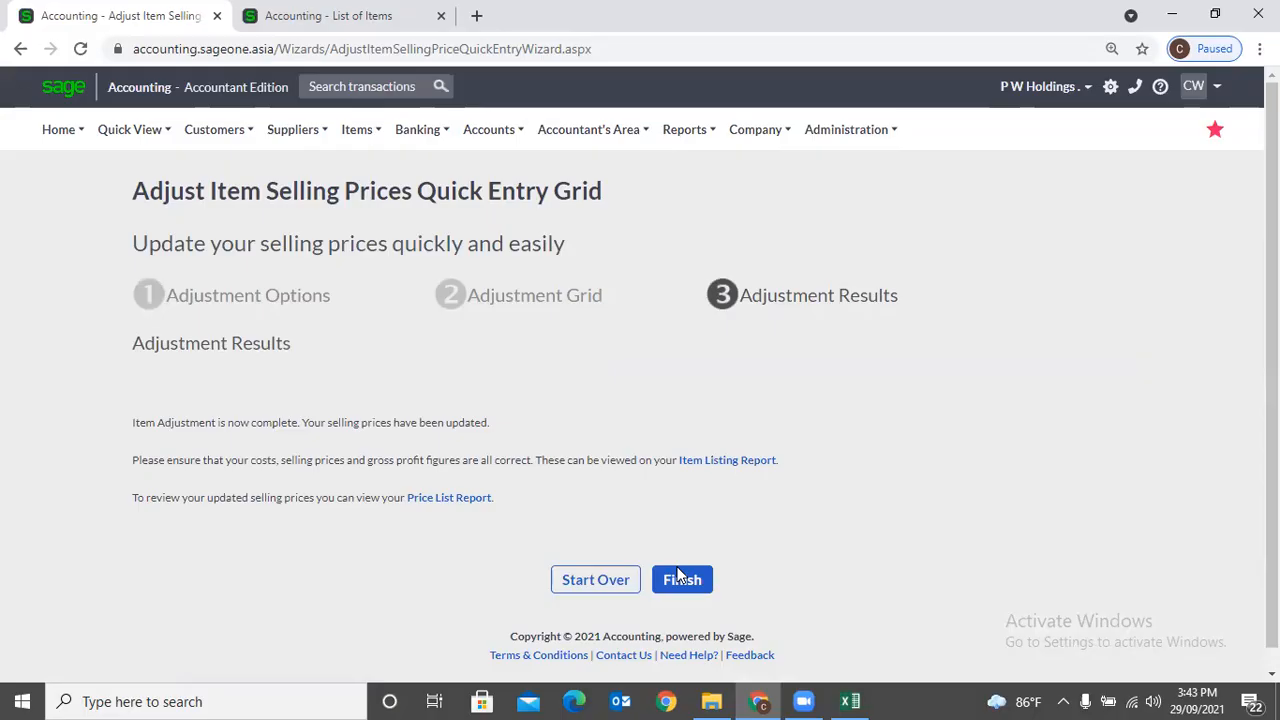
Finish the Quick Entry Grid price adjustment and close its browser page, returning to the List of Items.
click(690, 566)
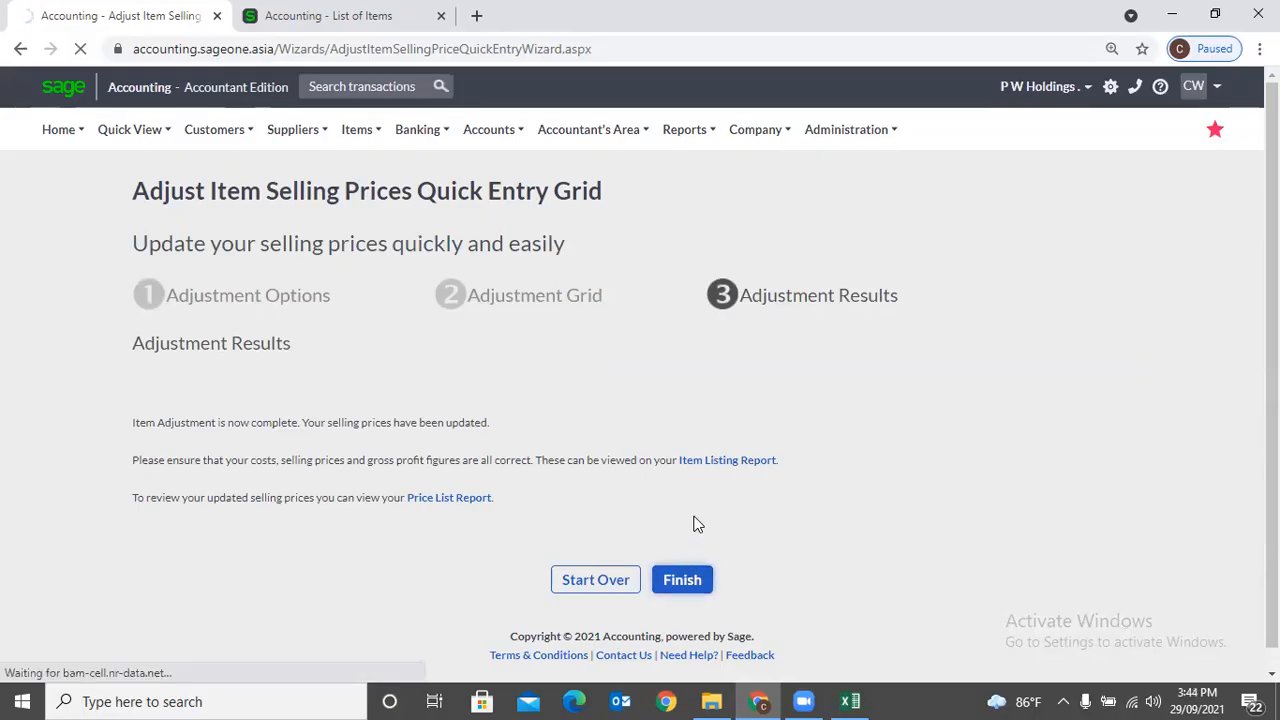
click(428, 136)
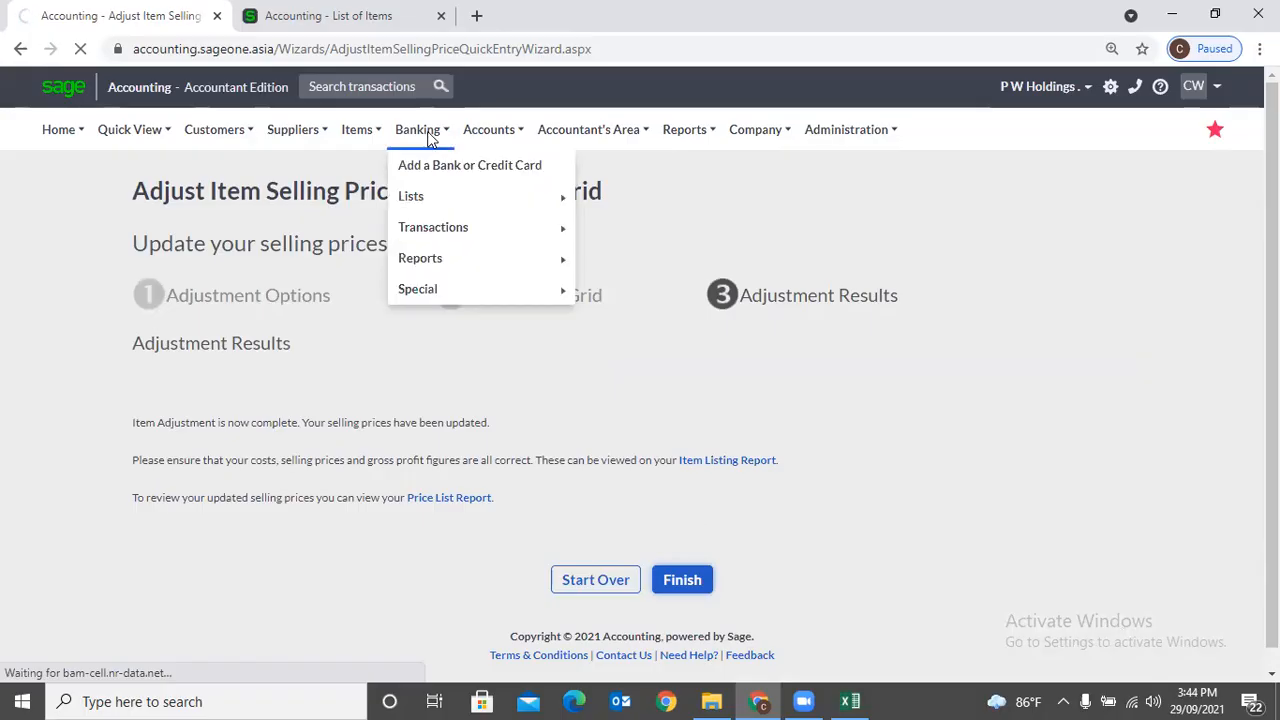
click(330, 18)
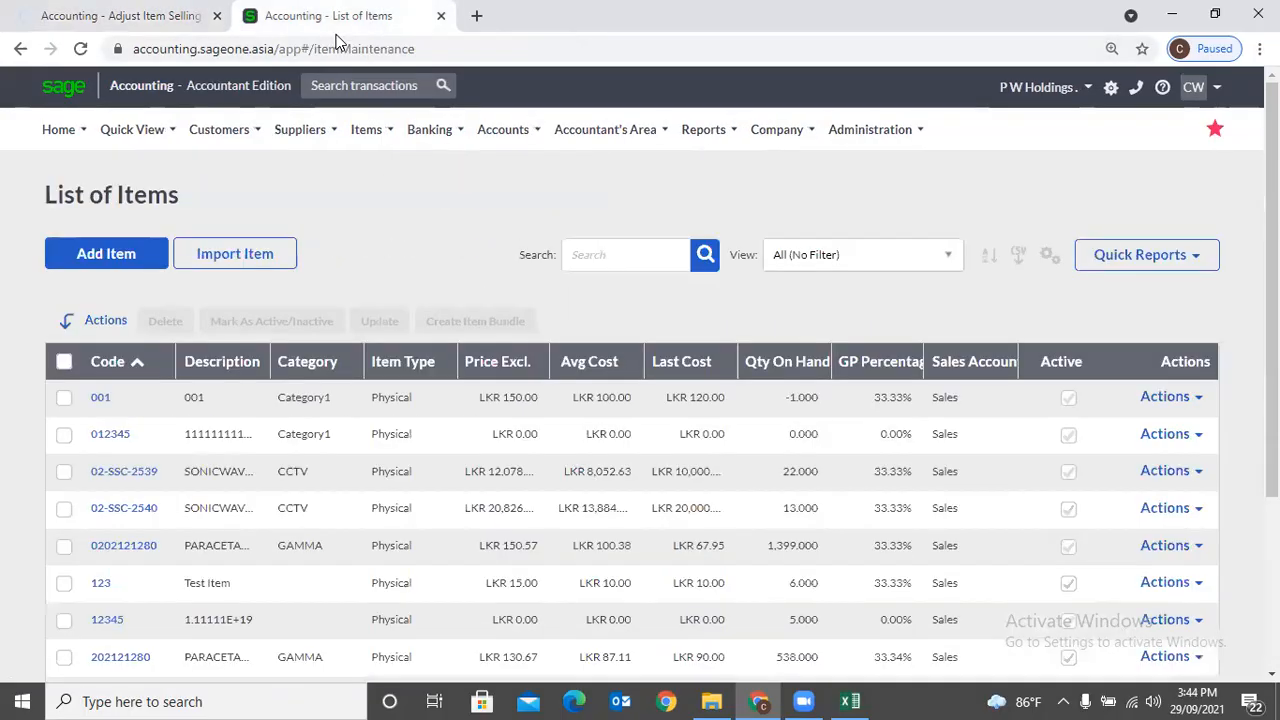
click(218, 16)
Start a new item selling price adjustment with Copy from another price list and proceed to the Copy Price List stage.
mouse_move(368, 131)
mouse_move(405, 237)
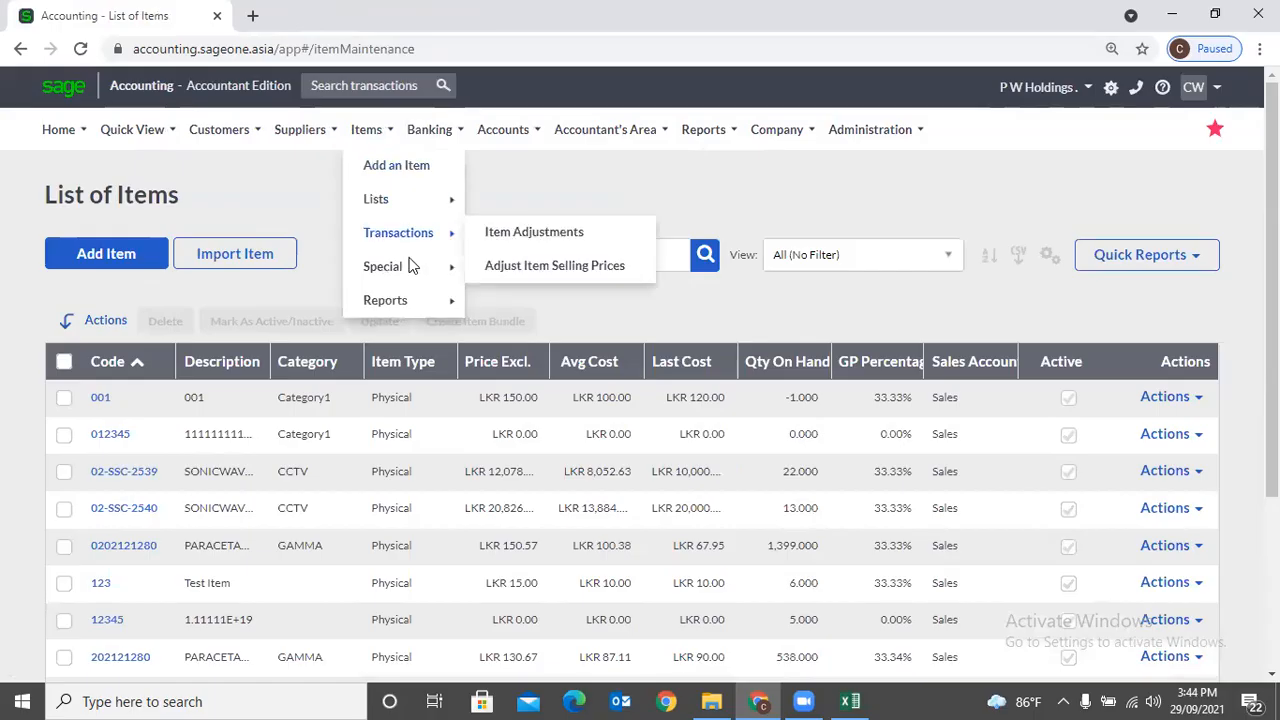
click(521, 264)
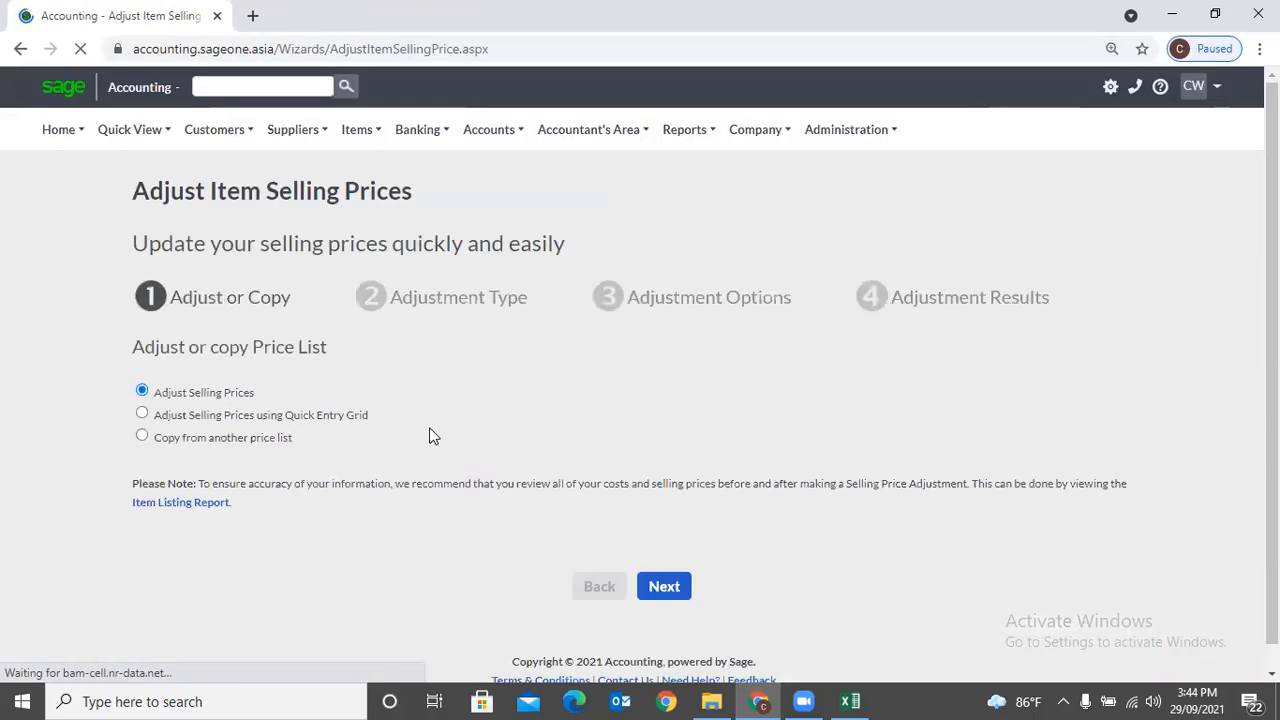
click(255, 440)
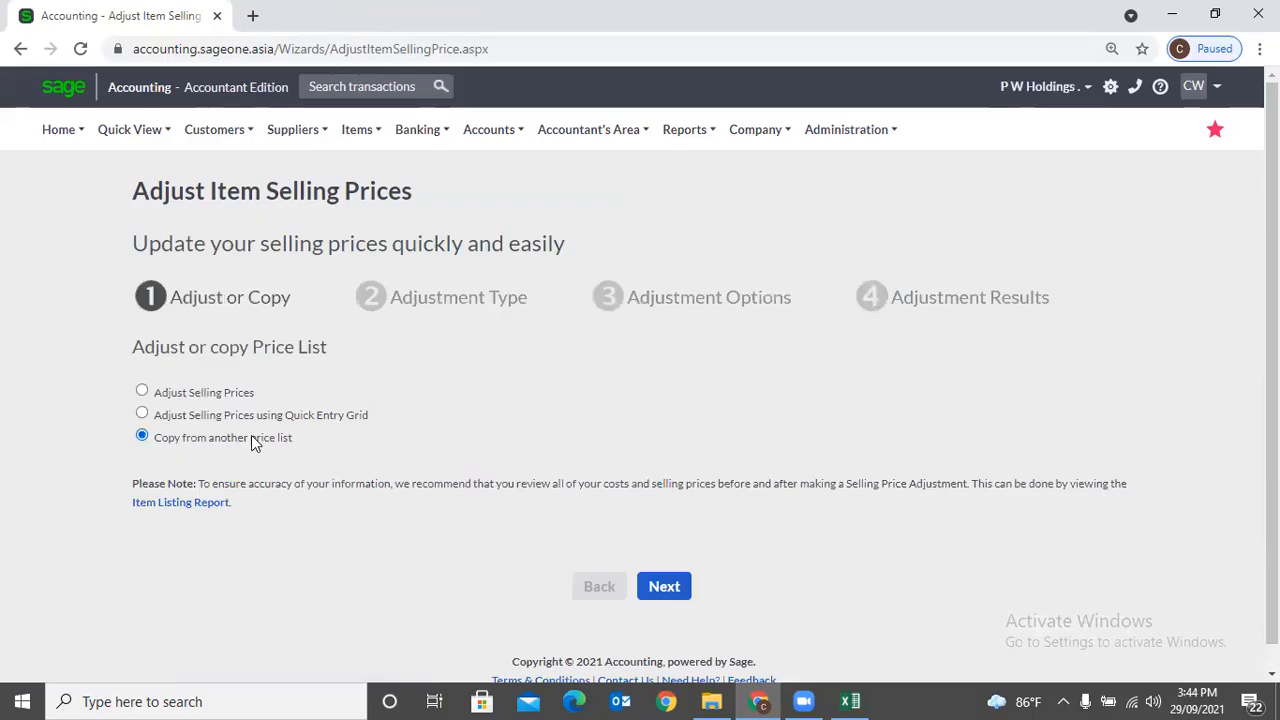
click(663, 587)
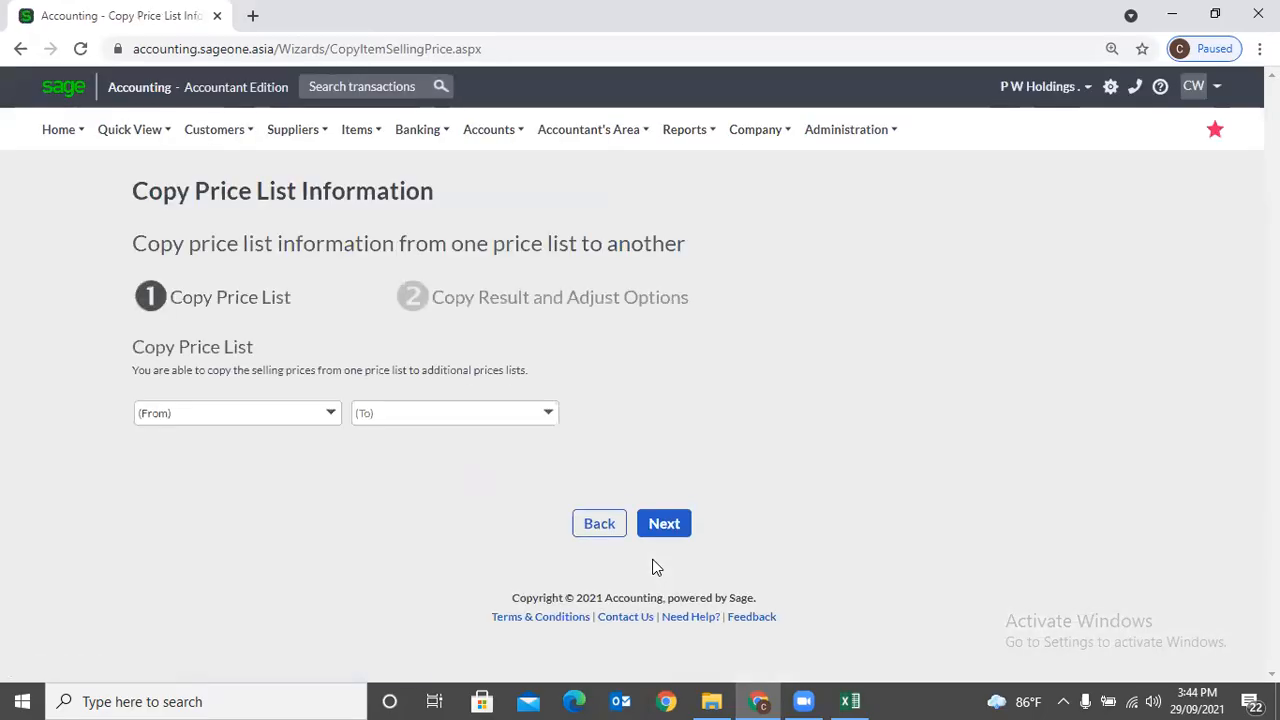
Set the price list copy to run from Student Price List to Retail Price List and Distributor Price List.
click(331, 418)
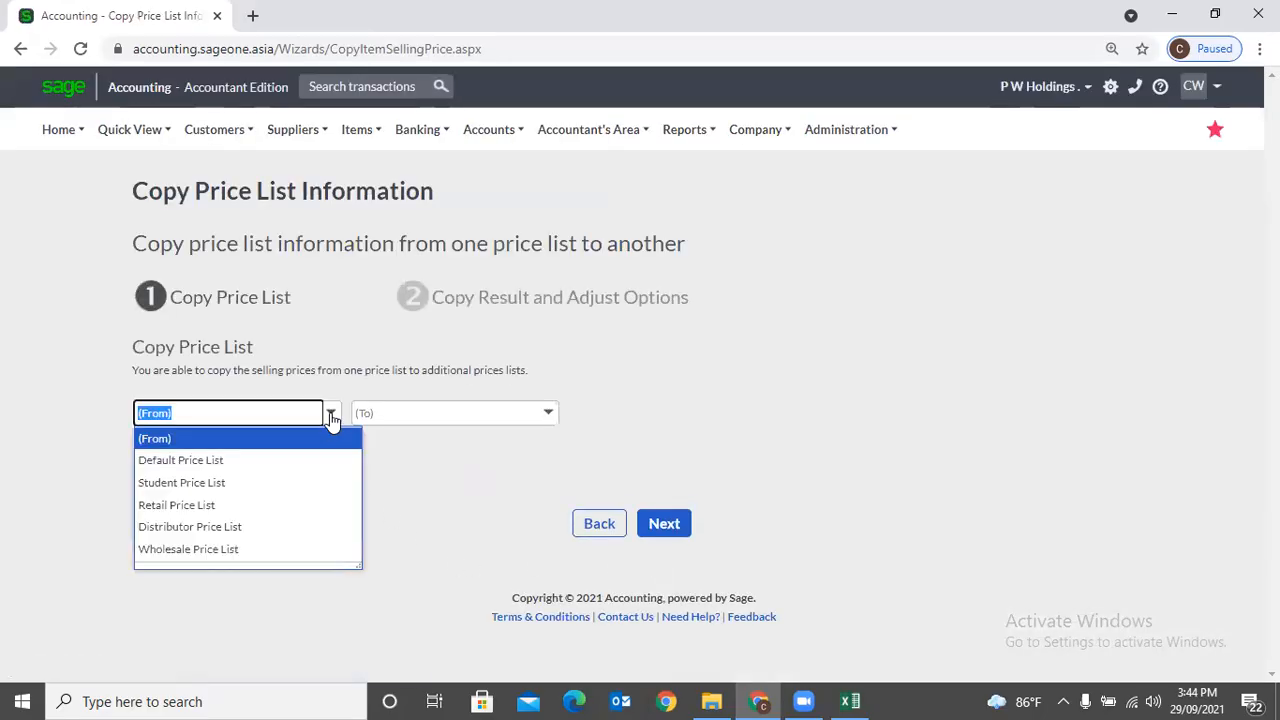
click(289, 484)
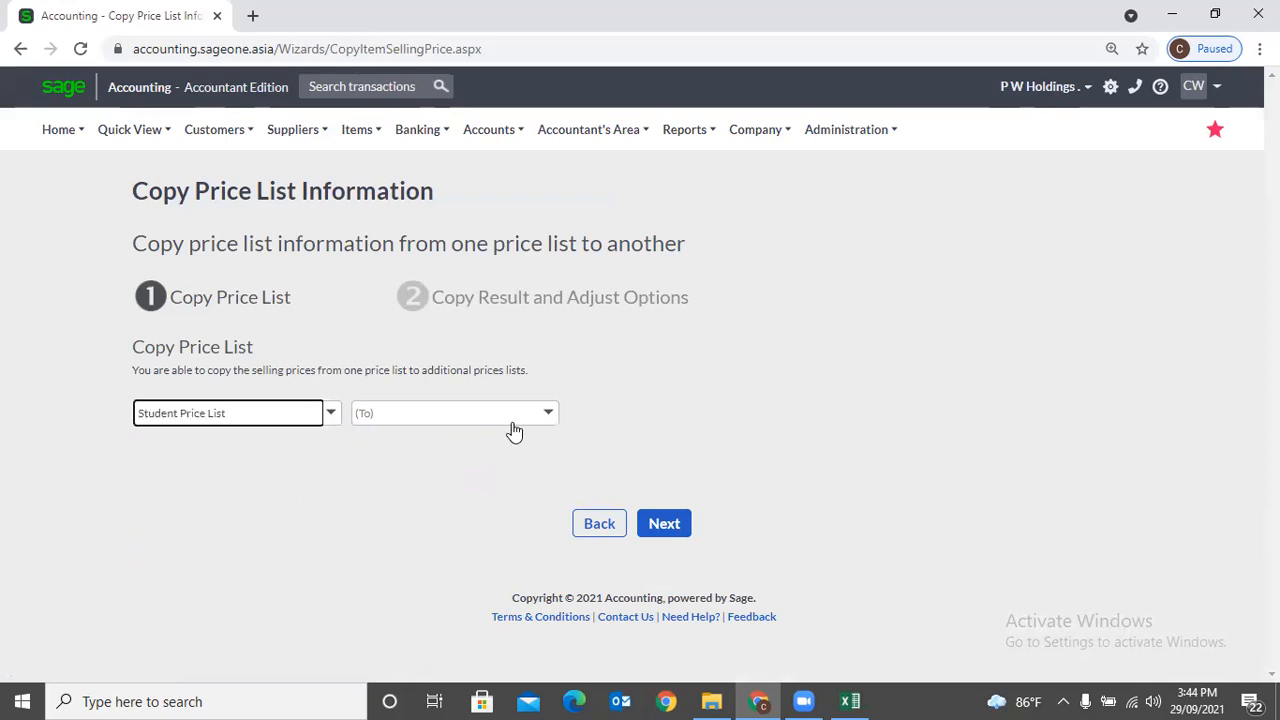
click(547, 418)
click(417, 460)
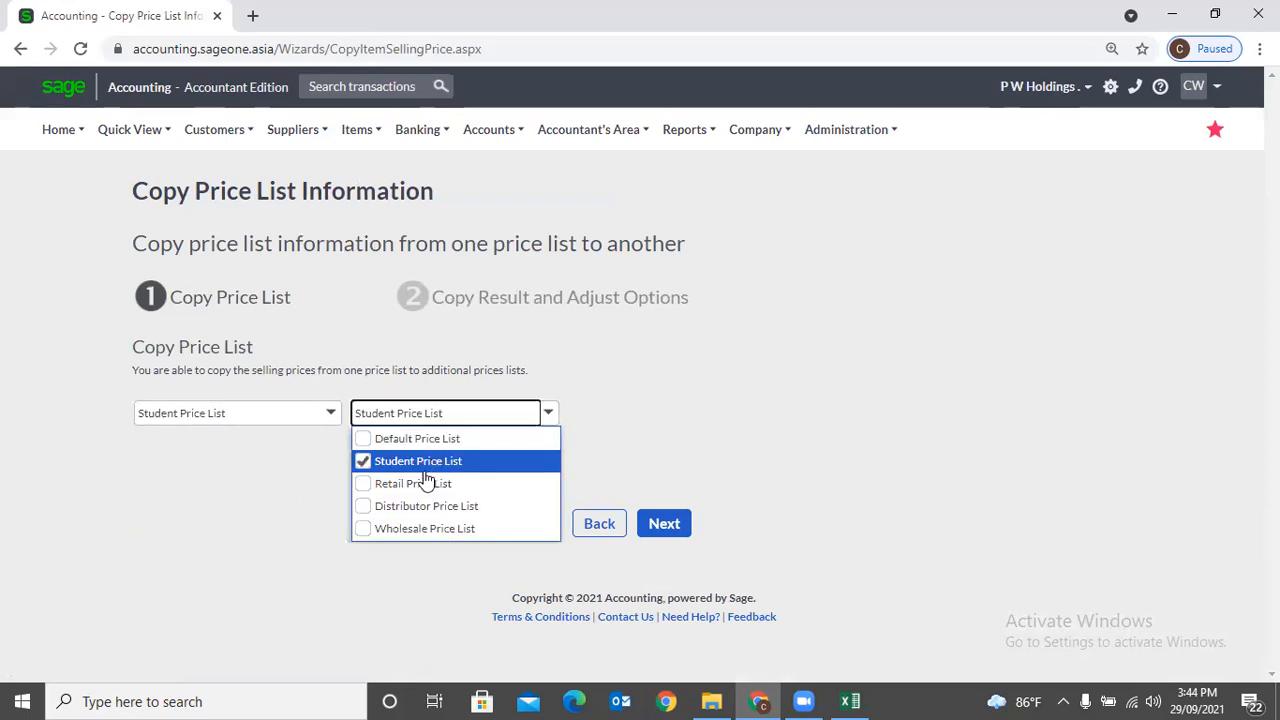
click(424, 486)
click(419, 506)
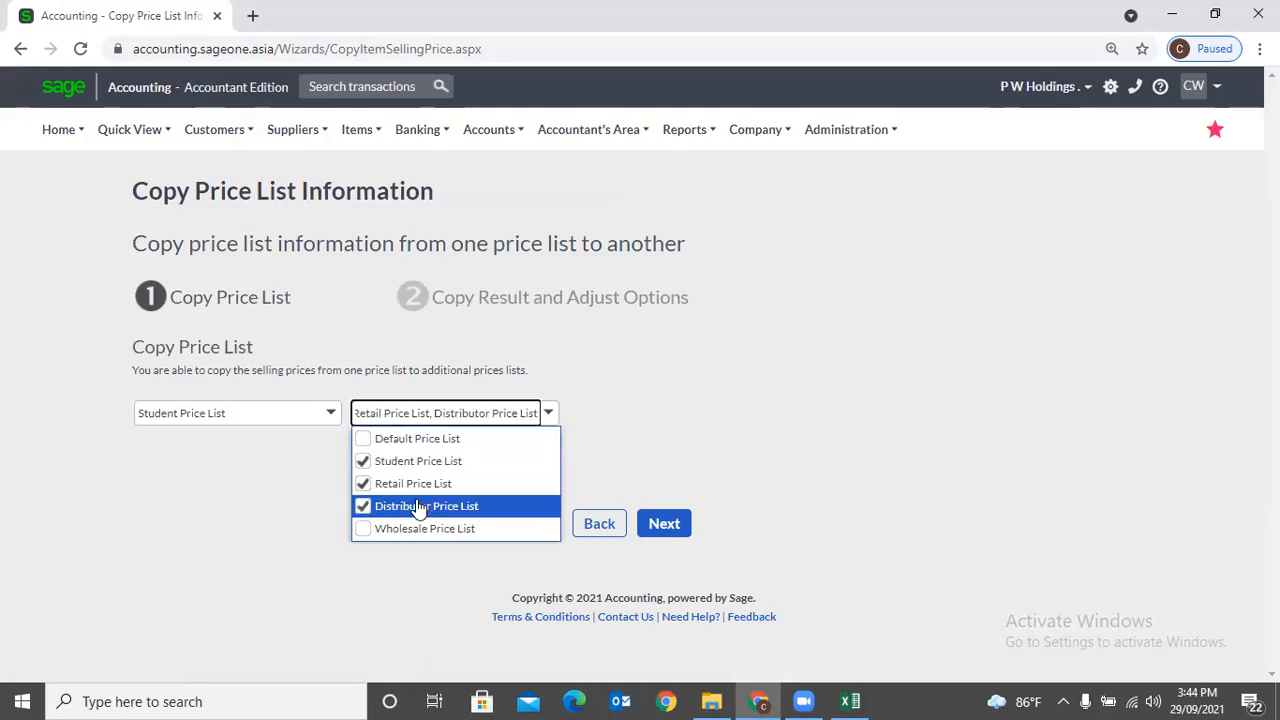
click(376, 464)
click(625, 481)
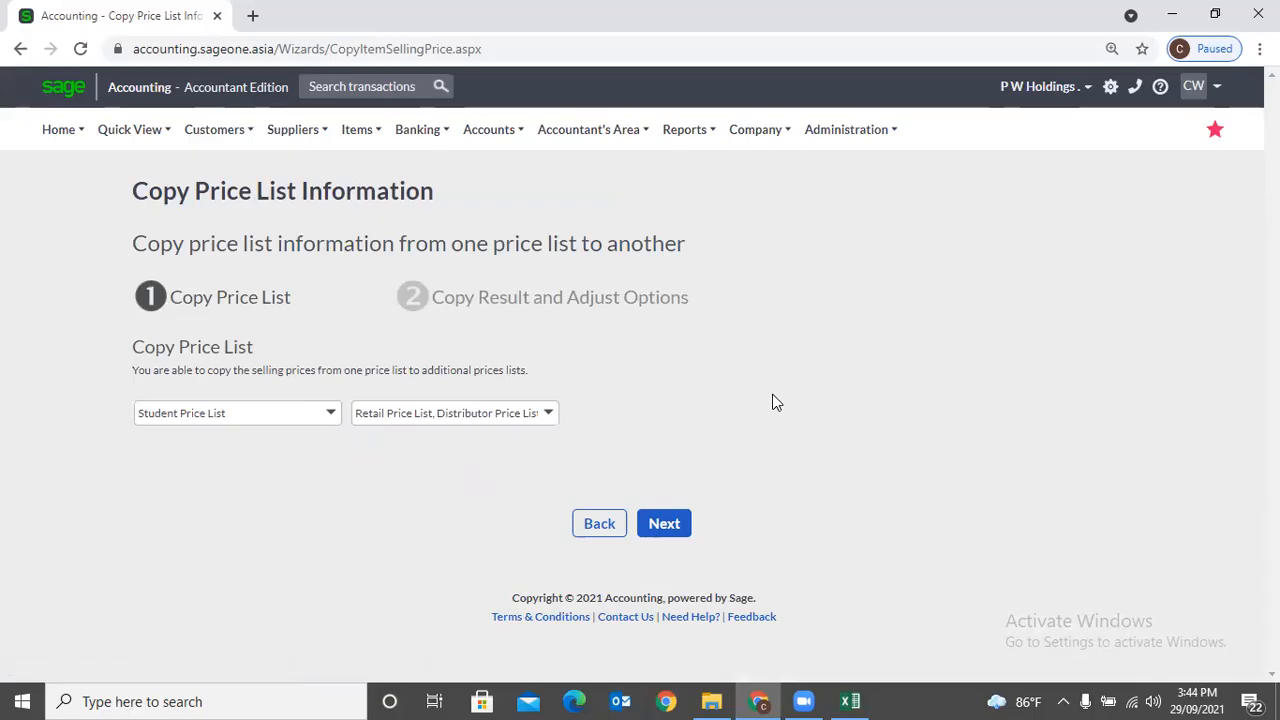
Open the Adjust Item Opening Balances page for items.
click(350, 132)
mouse_move(368, 231)
click(325, 142)
mouse_move(350, 140)
mouse_move(360, 258)
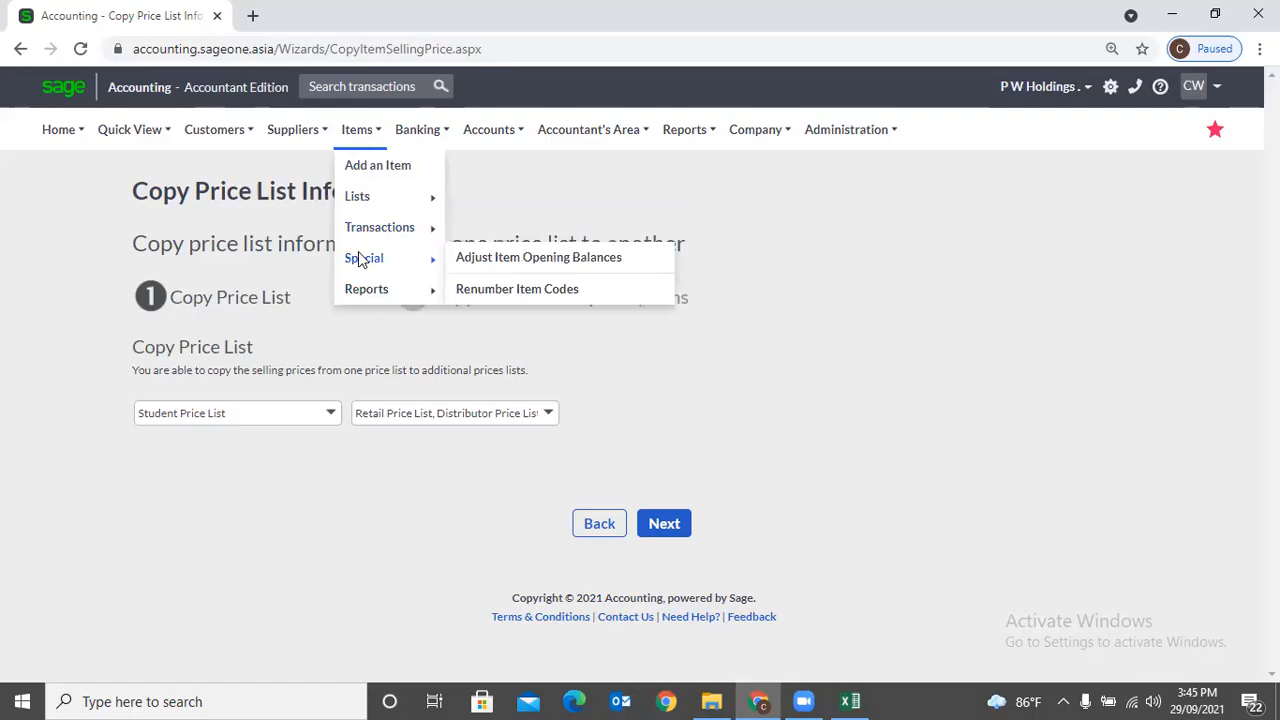
click(516, 264)
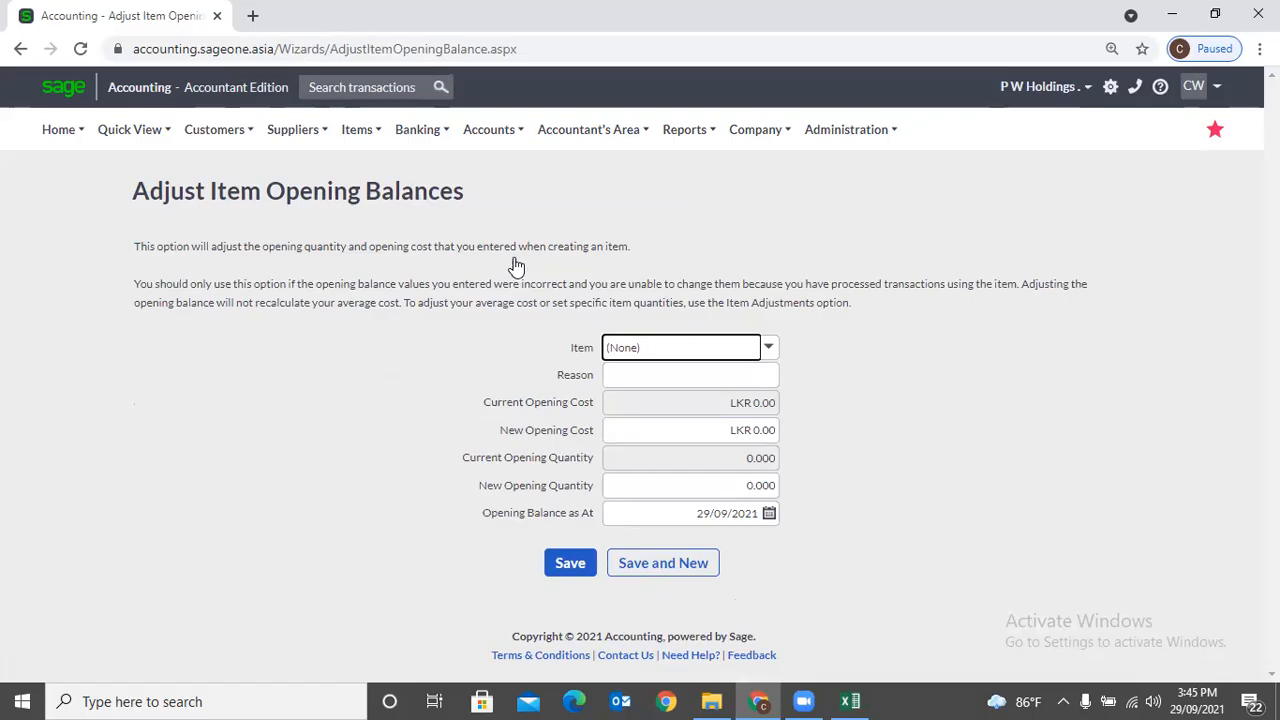
click(341, 133)
mouse_move(368, 270)
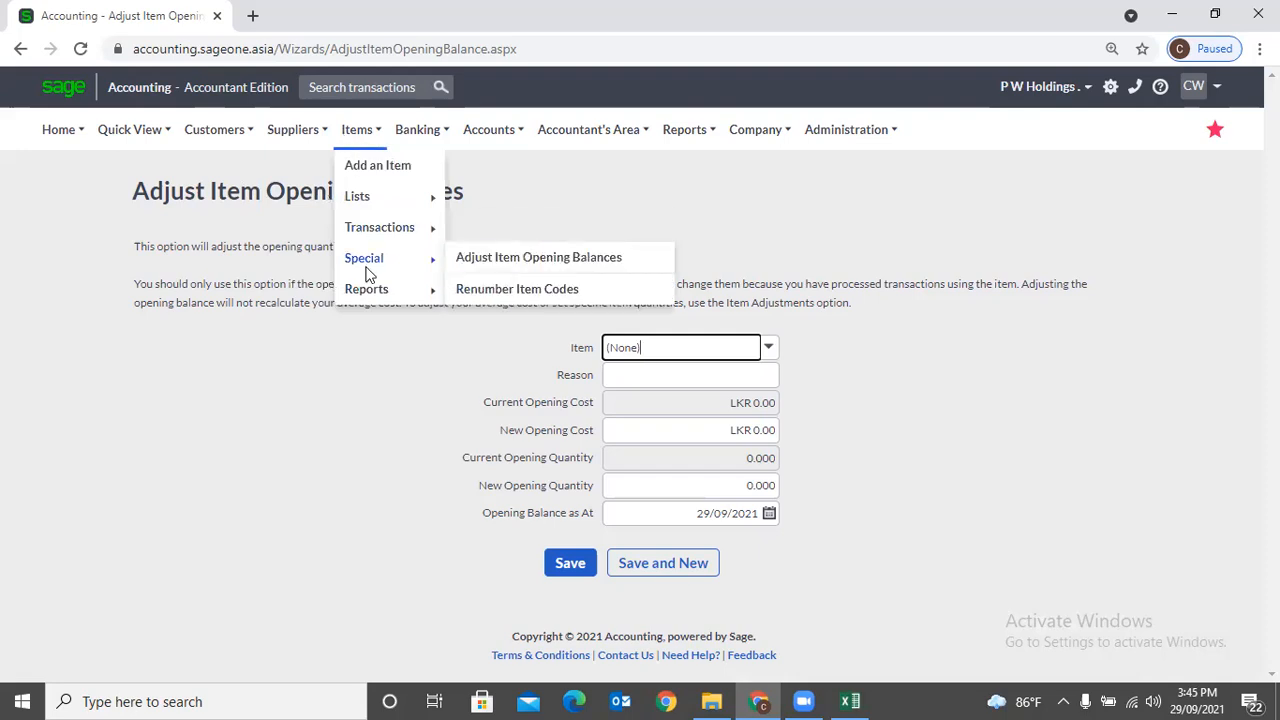
click(626, 262)
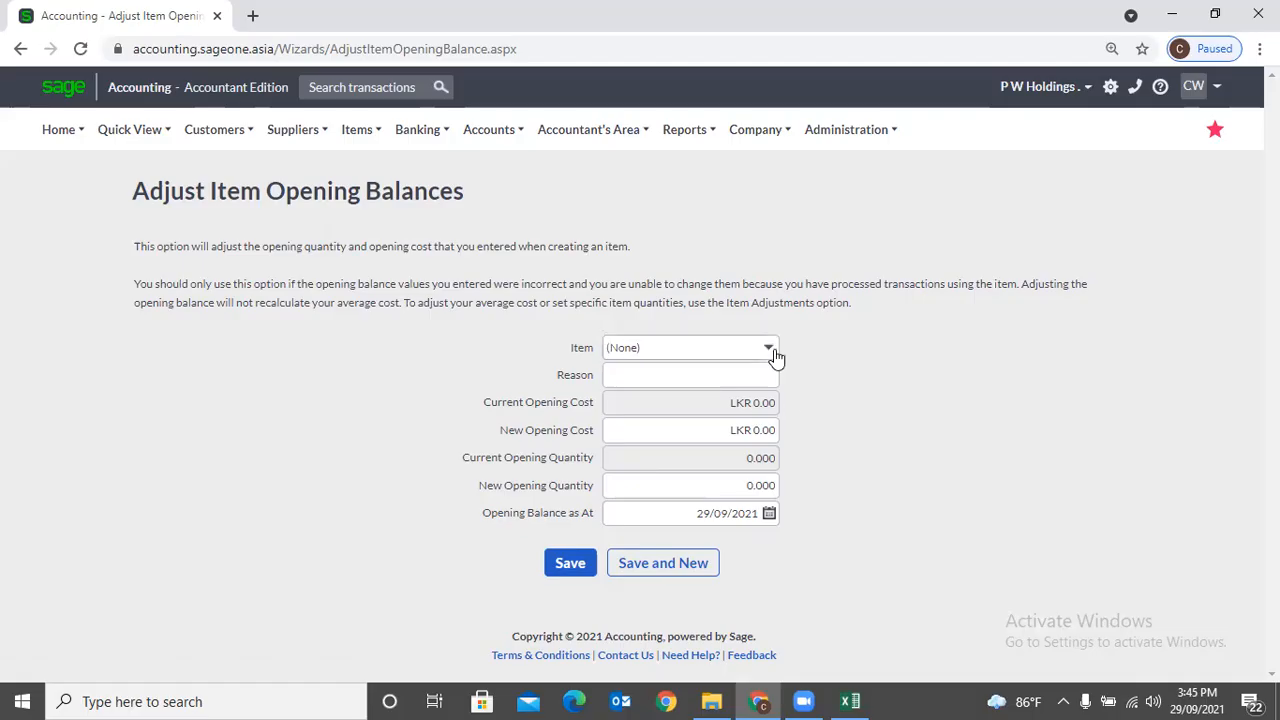
click(775, 355)
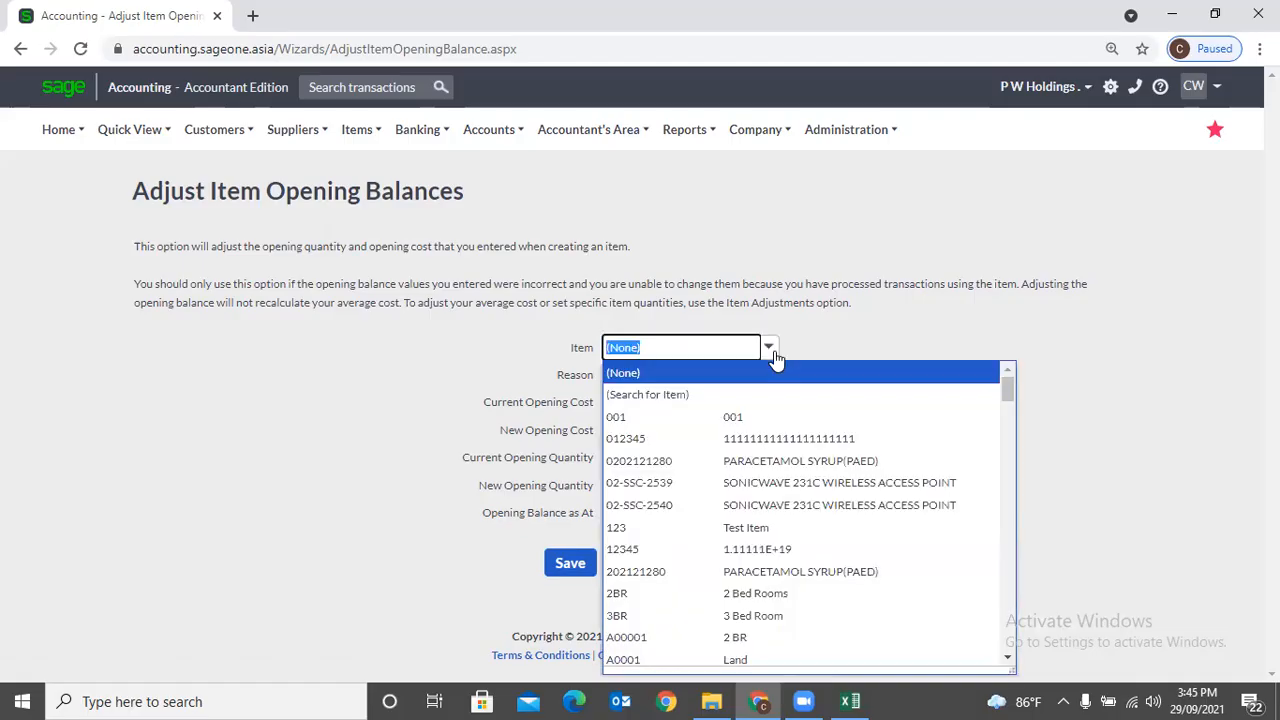
click(778, 460)
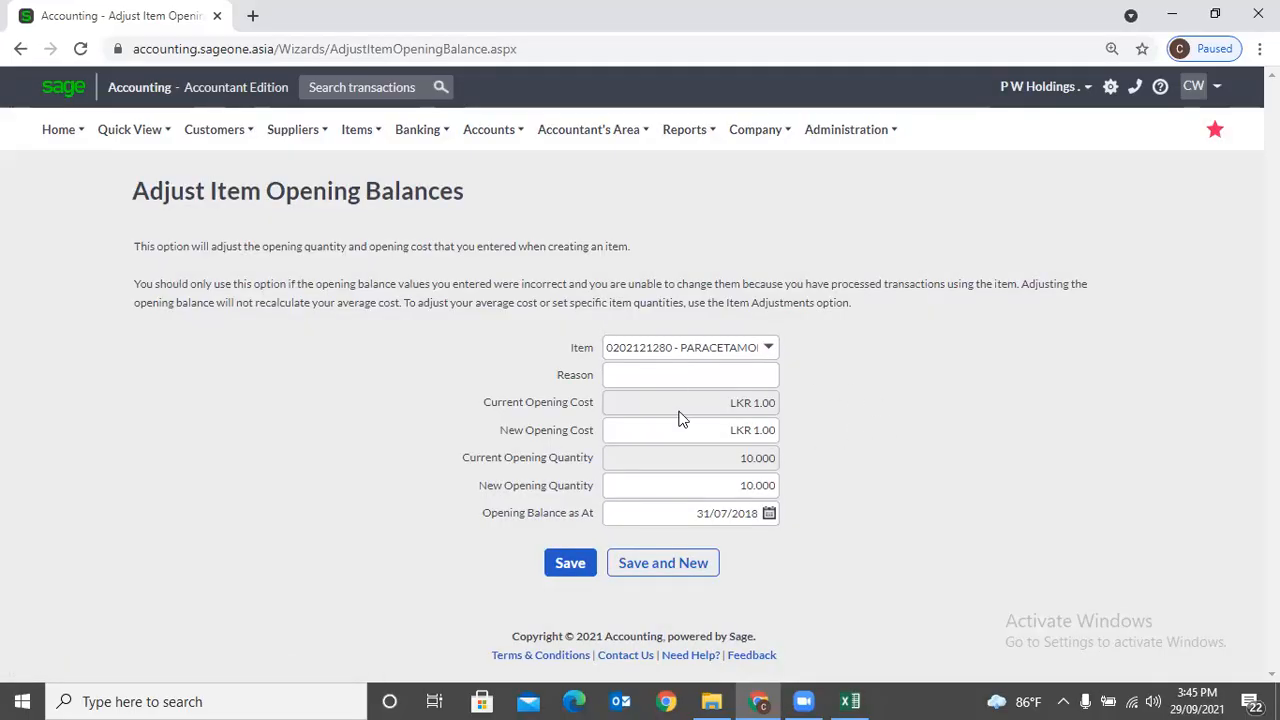
click(733, 487)
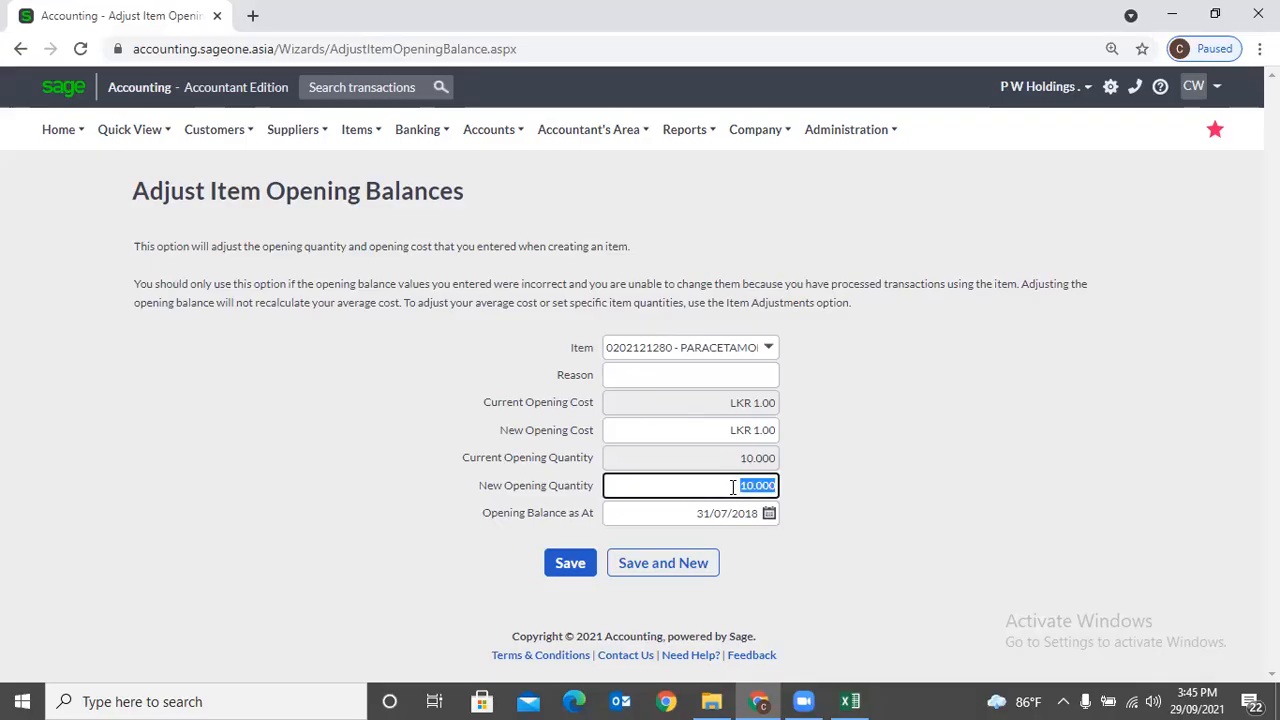
text(15)
key(Tab)
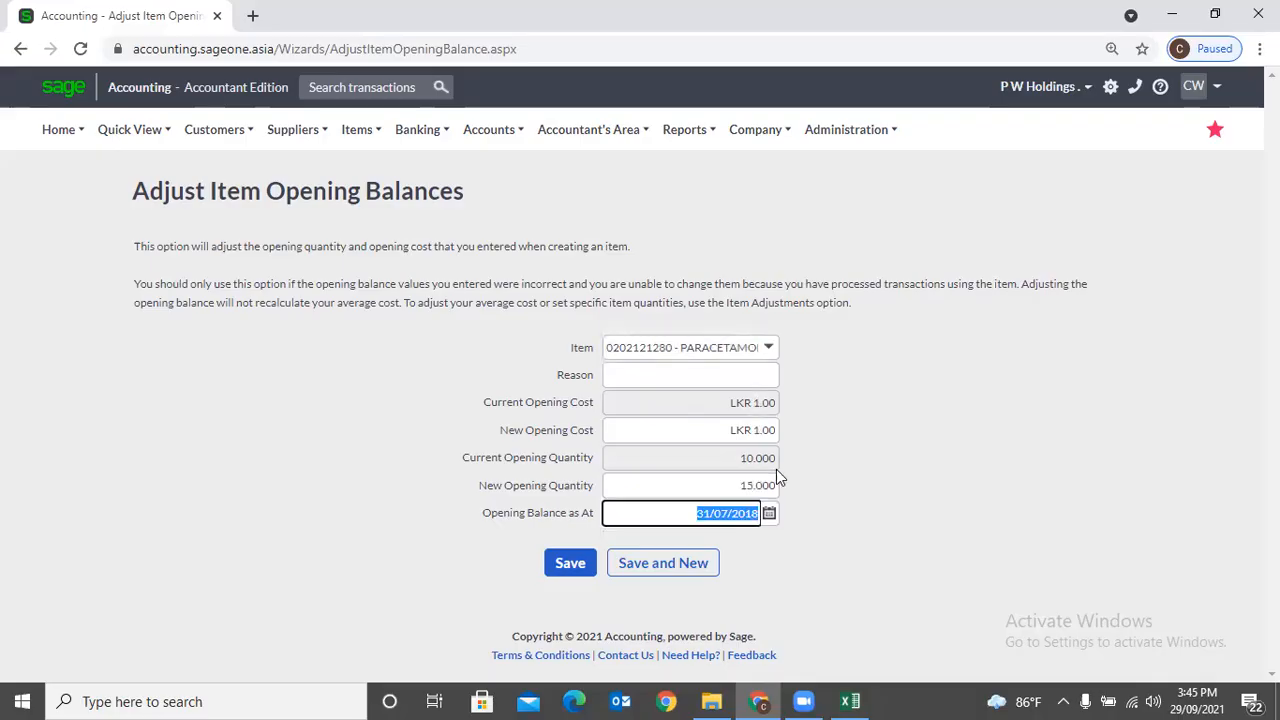
click(895, 464)
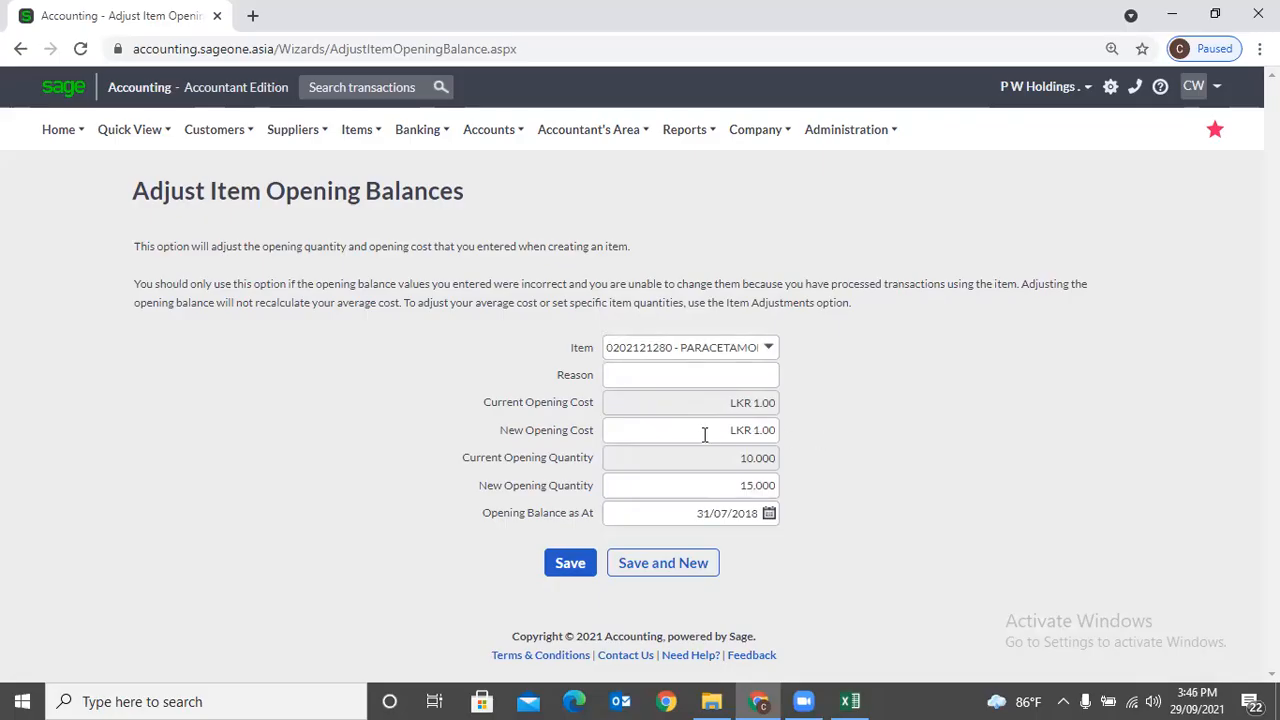
Clear the reason OPB Cost Change and try to save the opening balance adjustment without a reason.
click(682, 384)
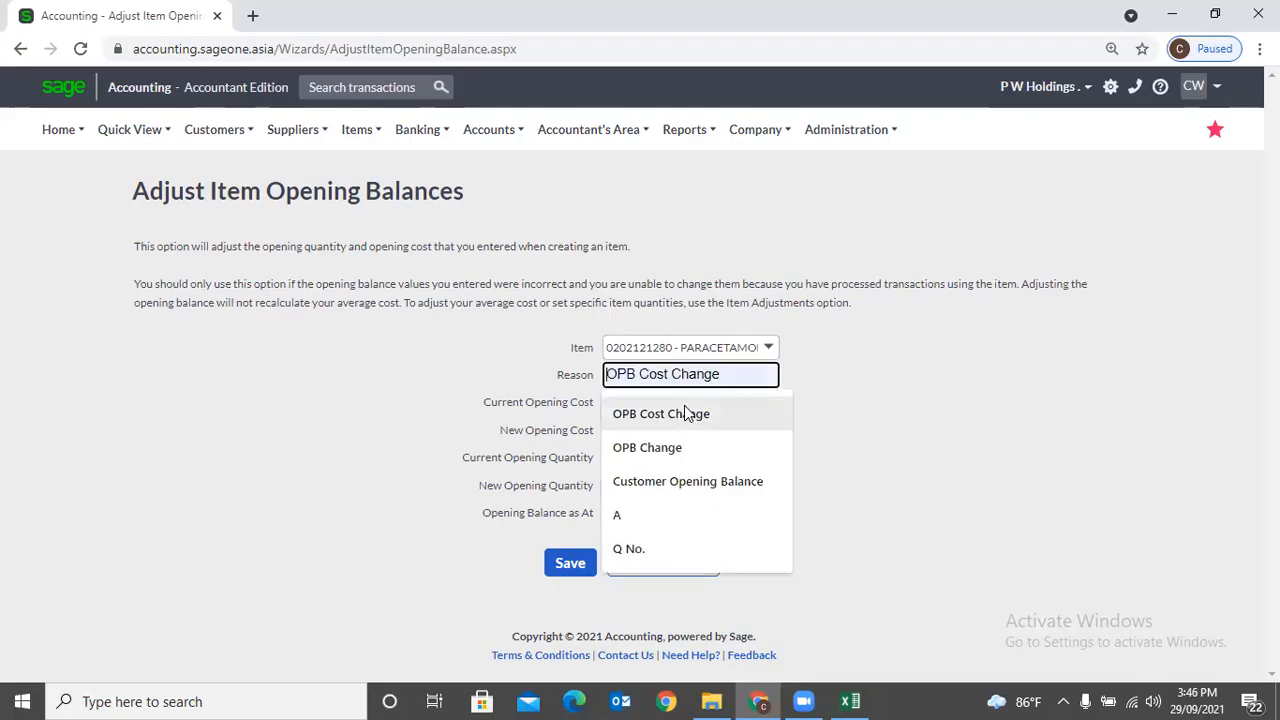
click(687, 413)
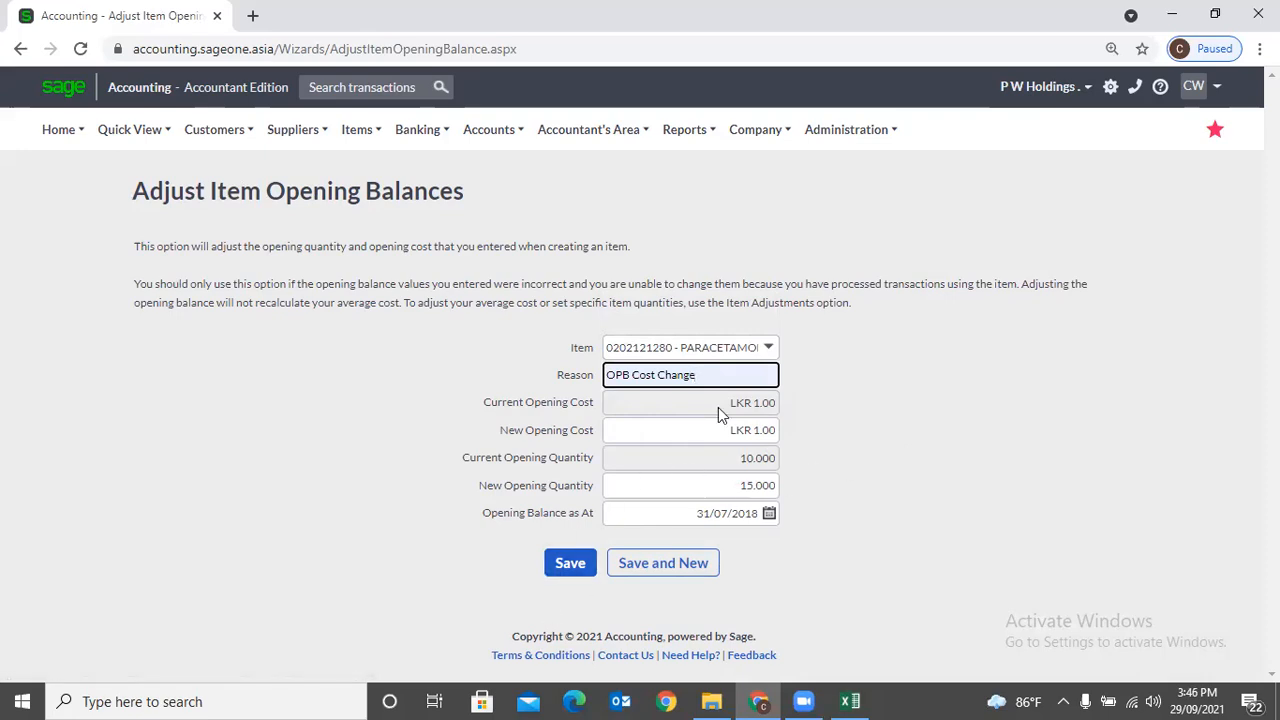
key(Down)
key(BackSpace)
key(BackSpace)
key(BackSpace)
key(BackSpace)
key(BackSpace)
key(BackSpace)
key(BackSpace)
key(BackSpace)
key(BackSpace)
key(BackSpace)
key(BackSpace)
key(BackSpace)
key(BackSpace)
key(BackSpace)
key(BackSpace)
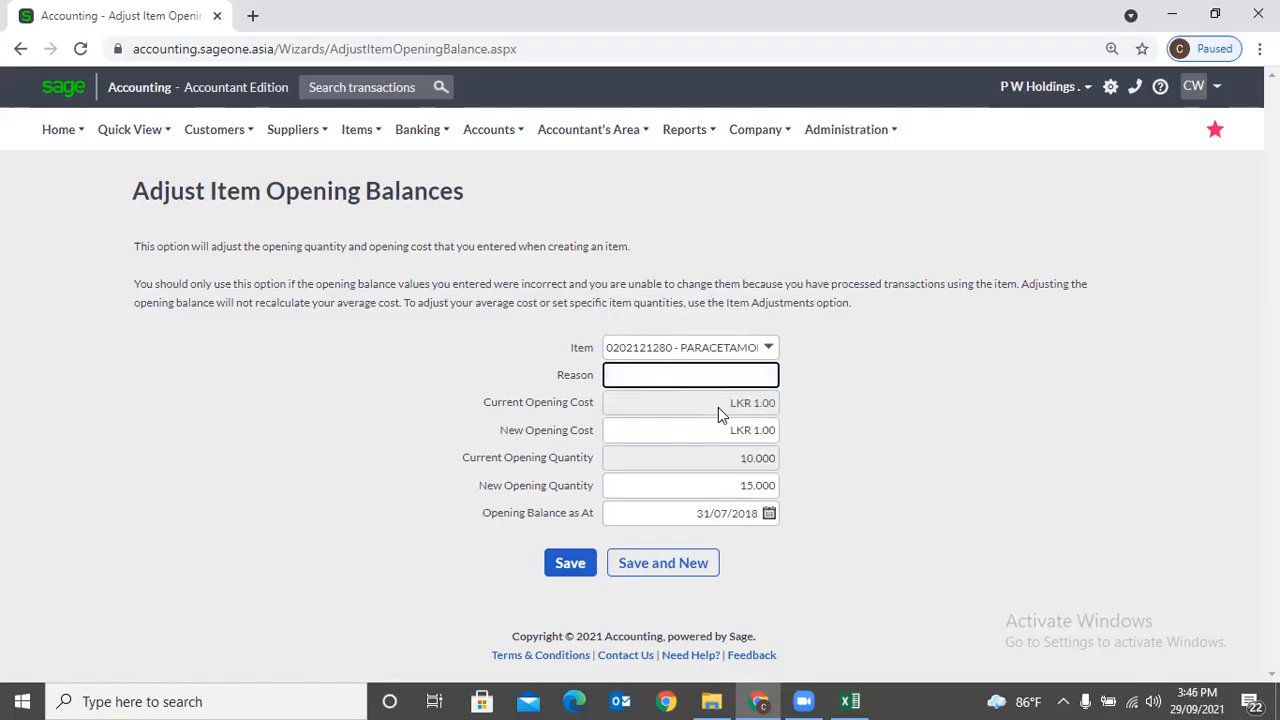
click(557, 565)
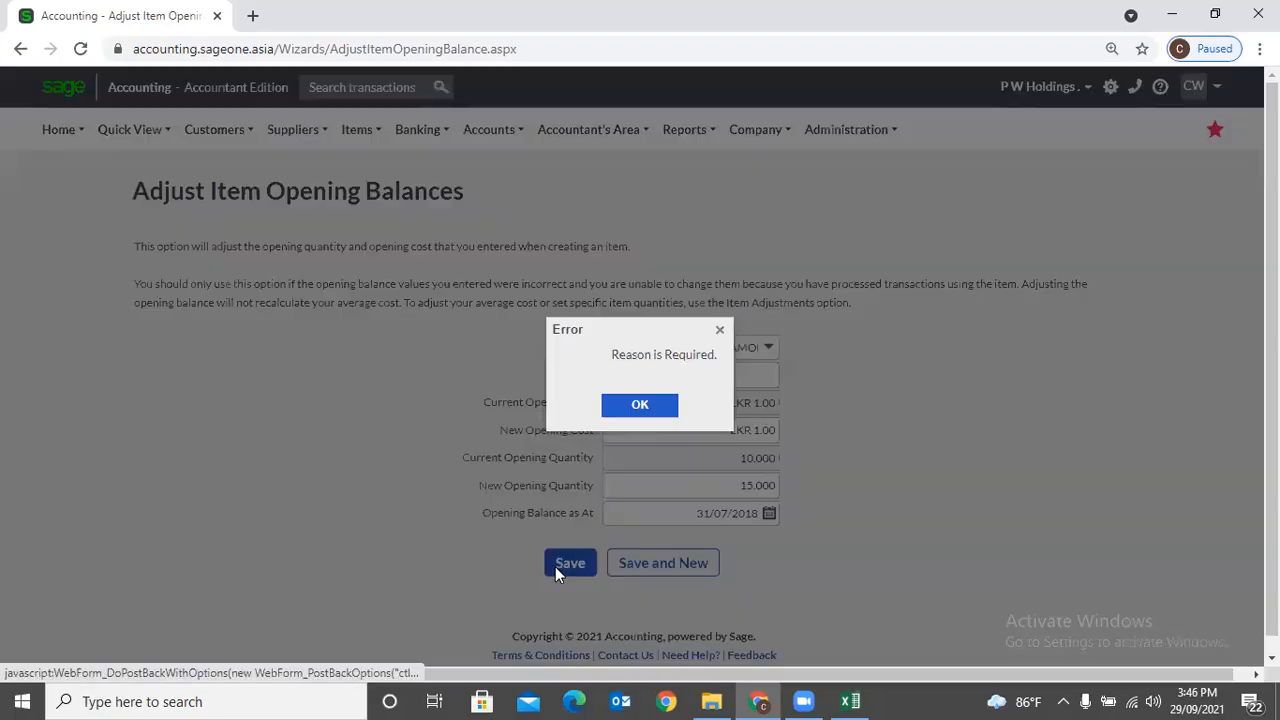
click(620, 406)
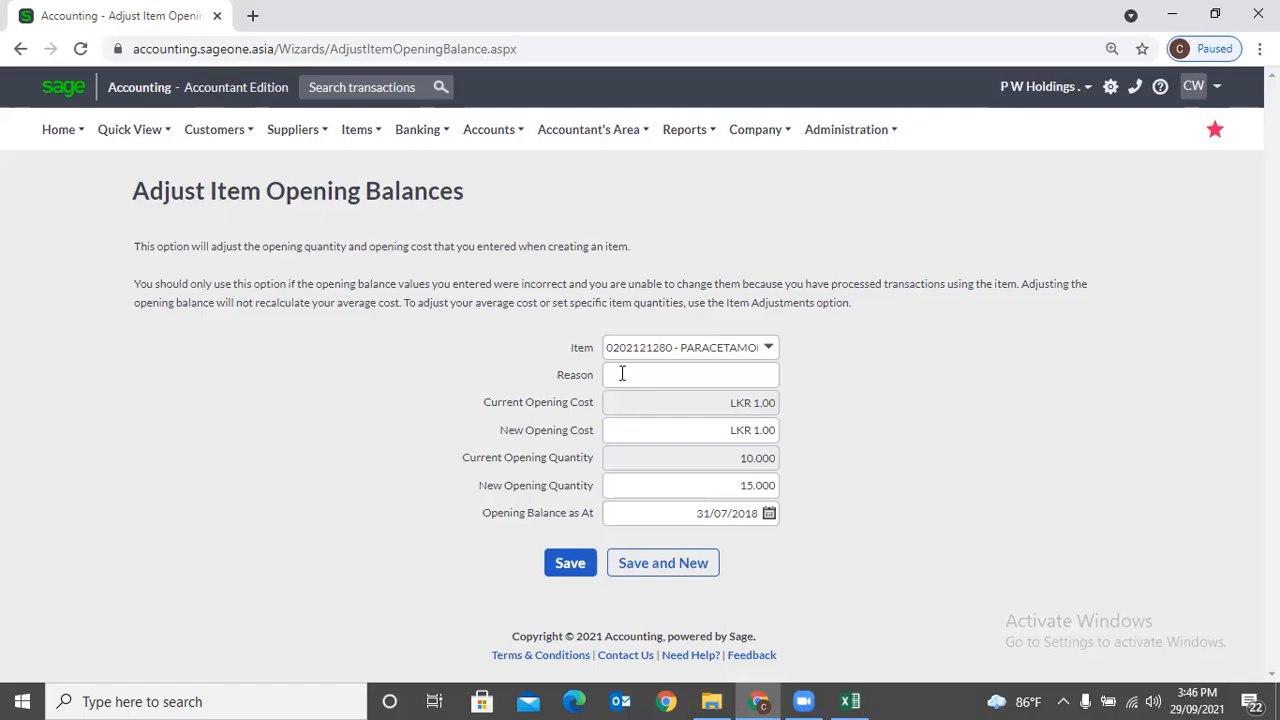
Enter OPB Cost Change as the reason for the opening balance adjustment.
click(622, 374)
click(401, 380)
click(617, 375)
click(620, 412)
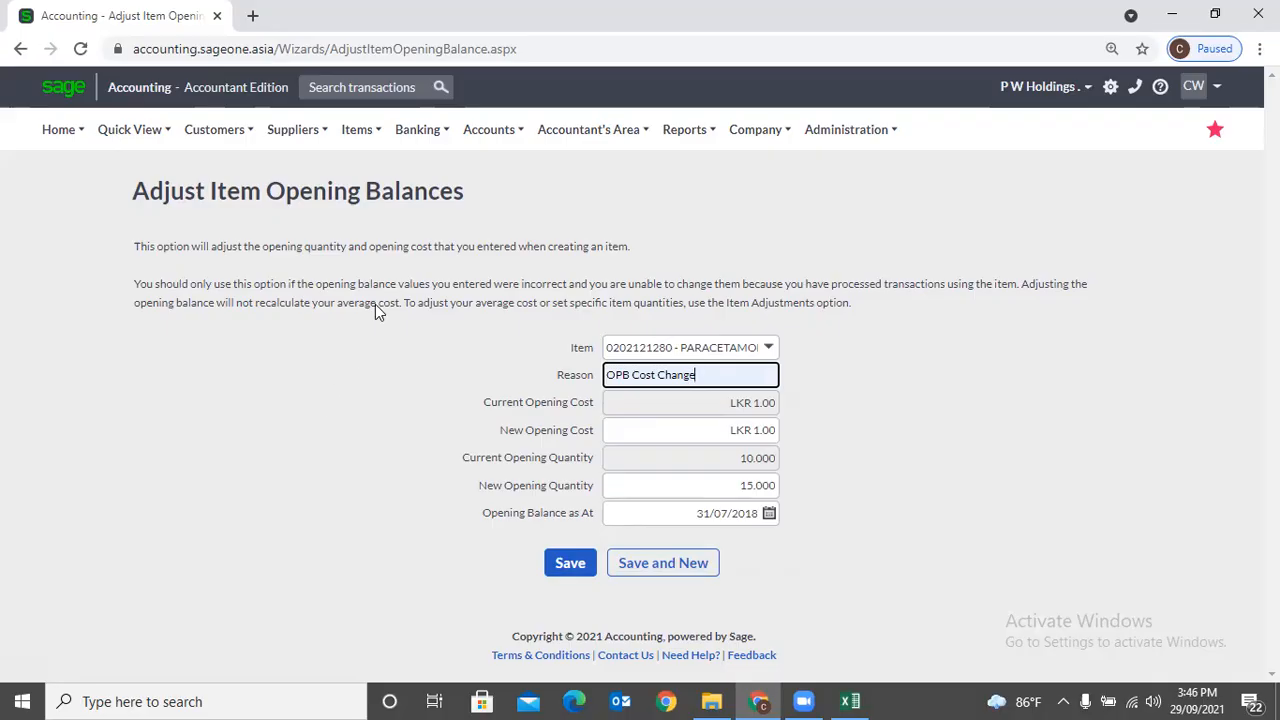
Open the Renumber Item Codes page for items.
mouse_move(352, 138)
mouse_move(363, 265)
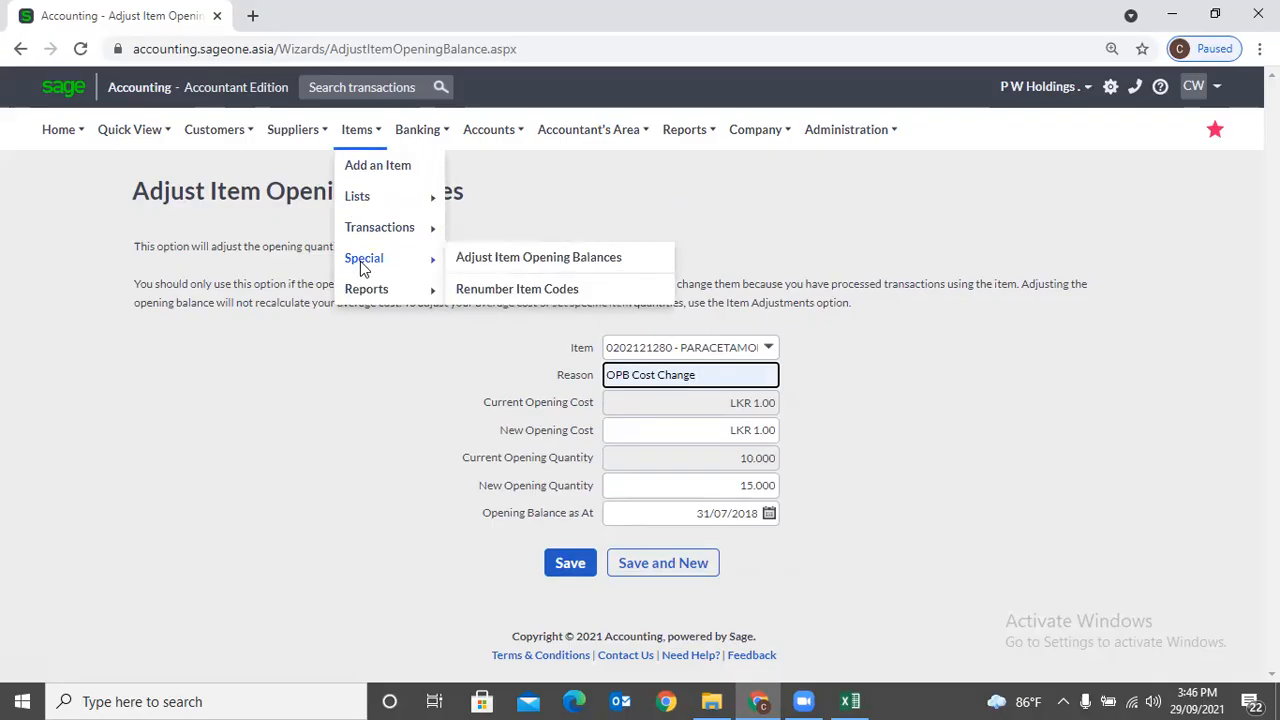
click(622, 295)
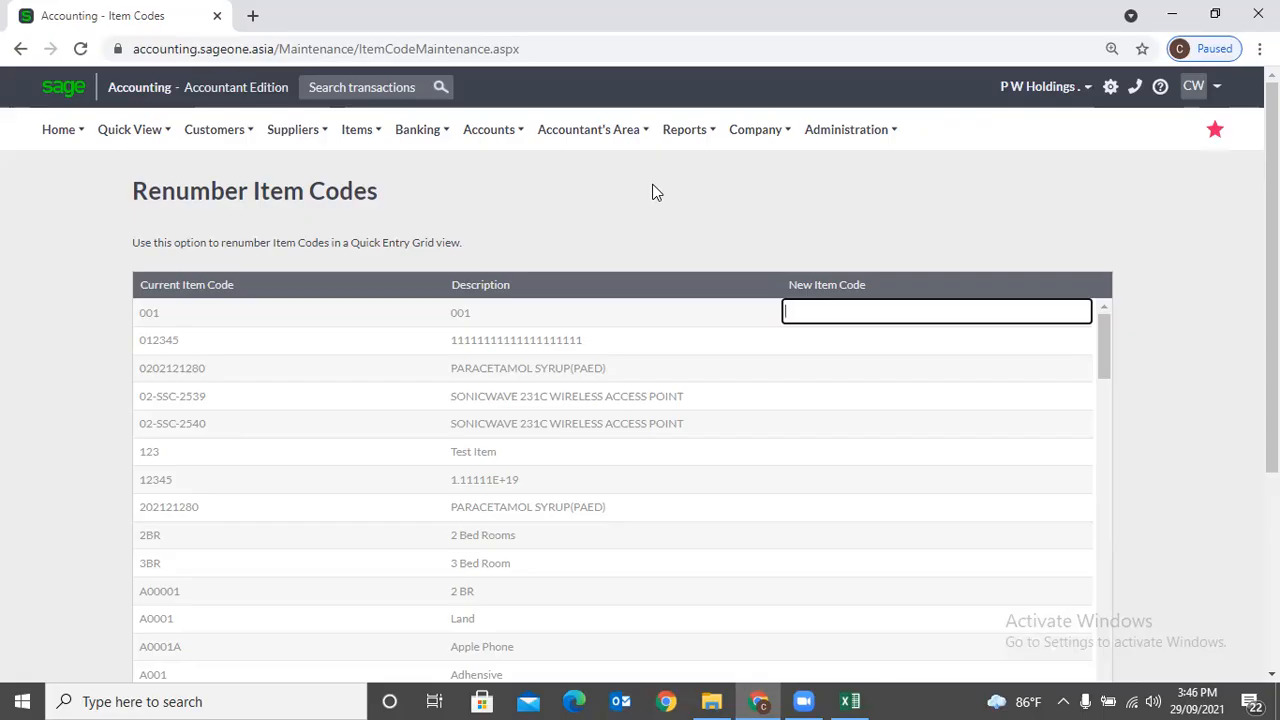
mouse_move(371, 133)
mouse_move(389, 262)
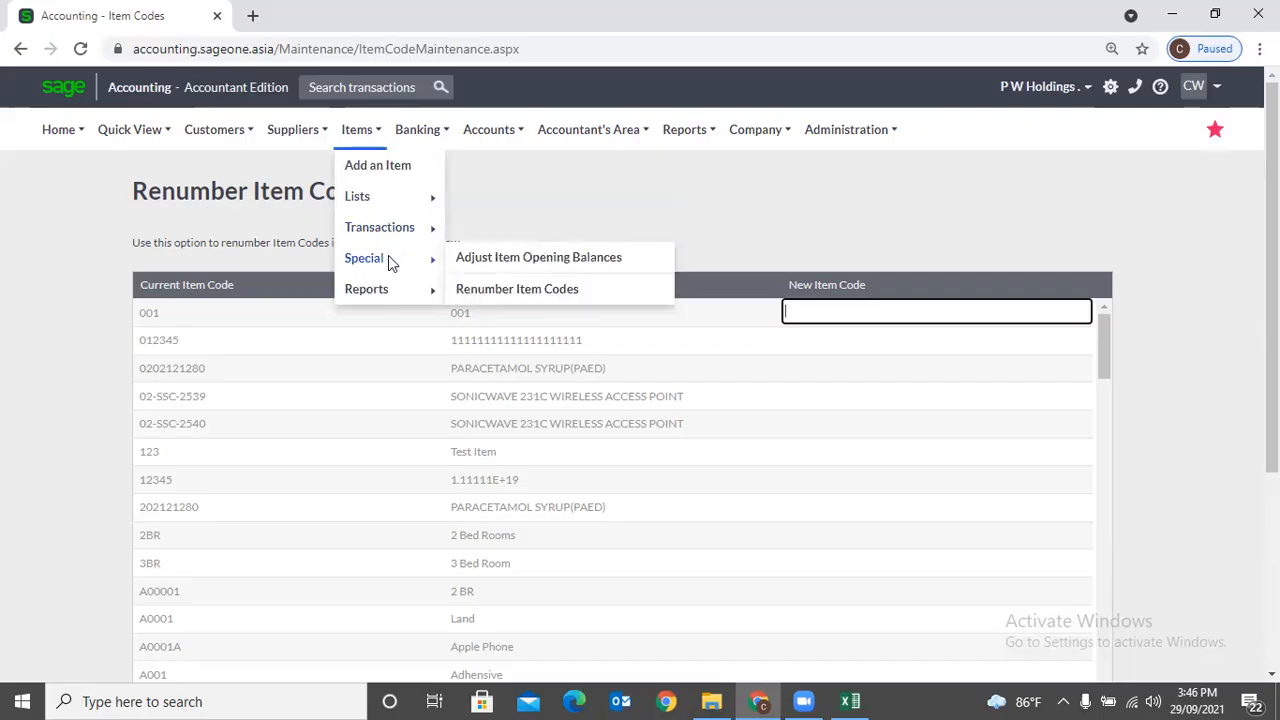
click(566, 193)
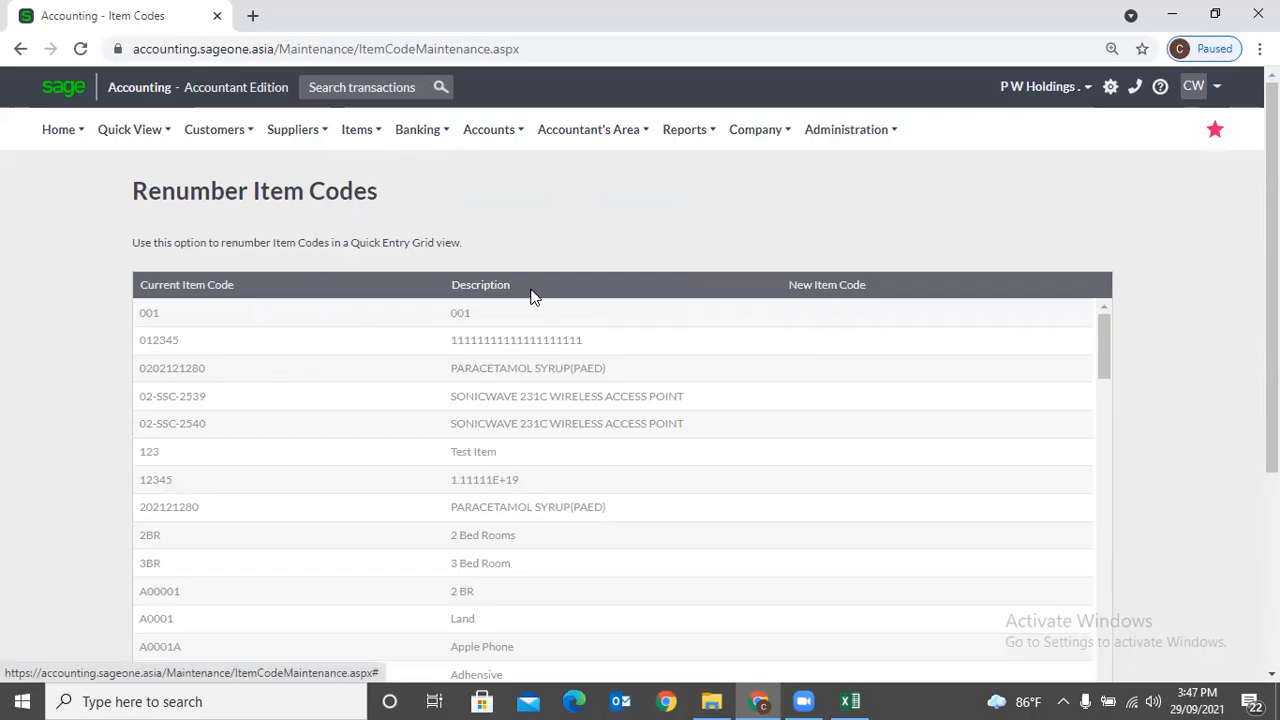
Examine the grid of current item codes, its New Item Code column and the renumbering option beneath it.
click(787, 316)
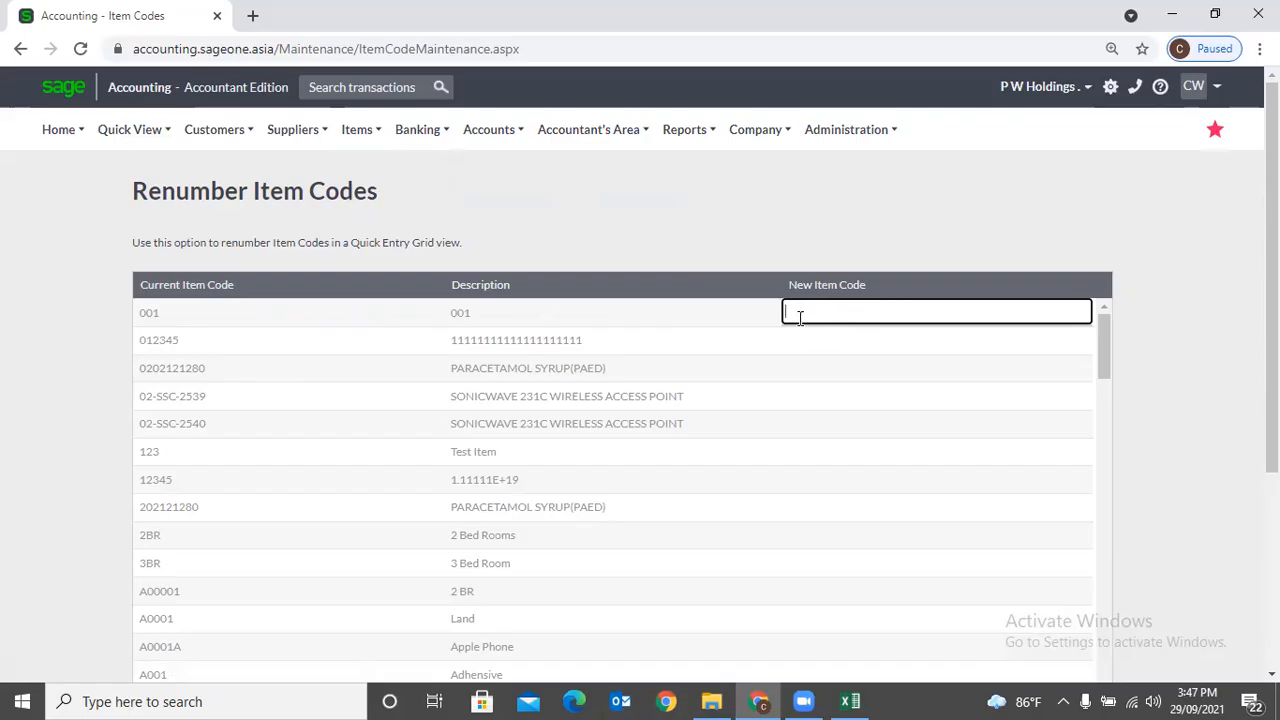
scroll(1108, 442, down, 1)
scroll(1160, 435, down, 3)
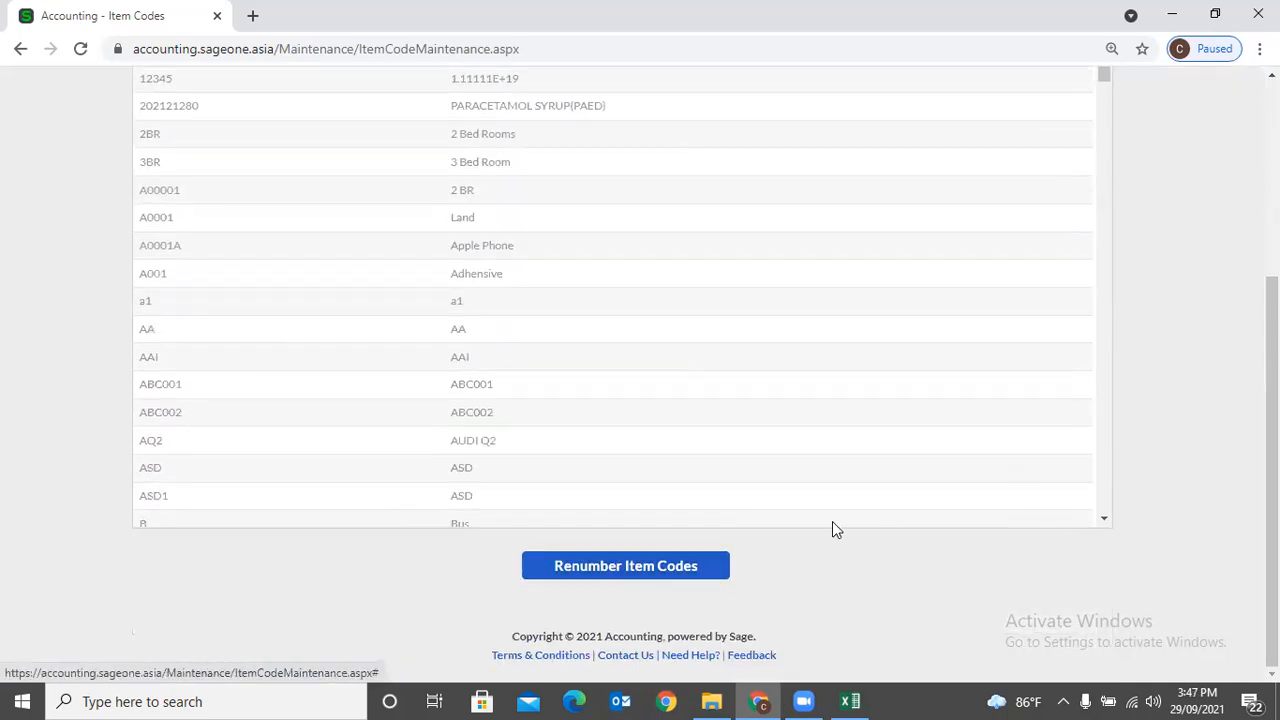
scroll(830, 491, up, 1)
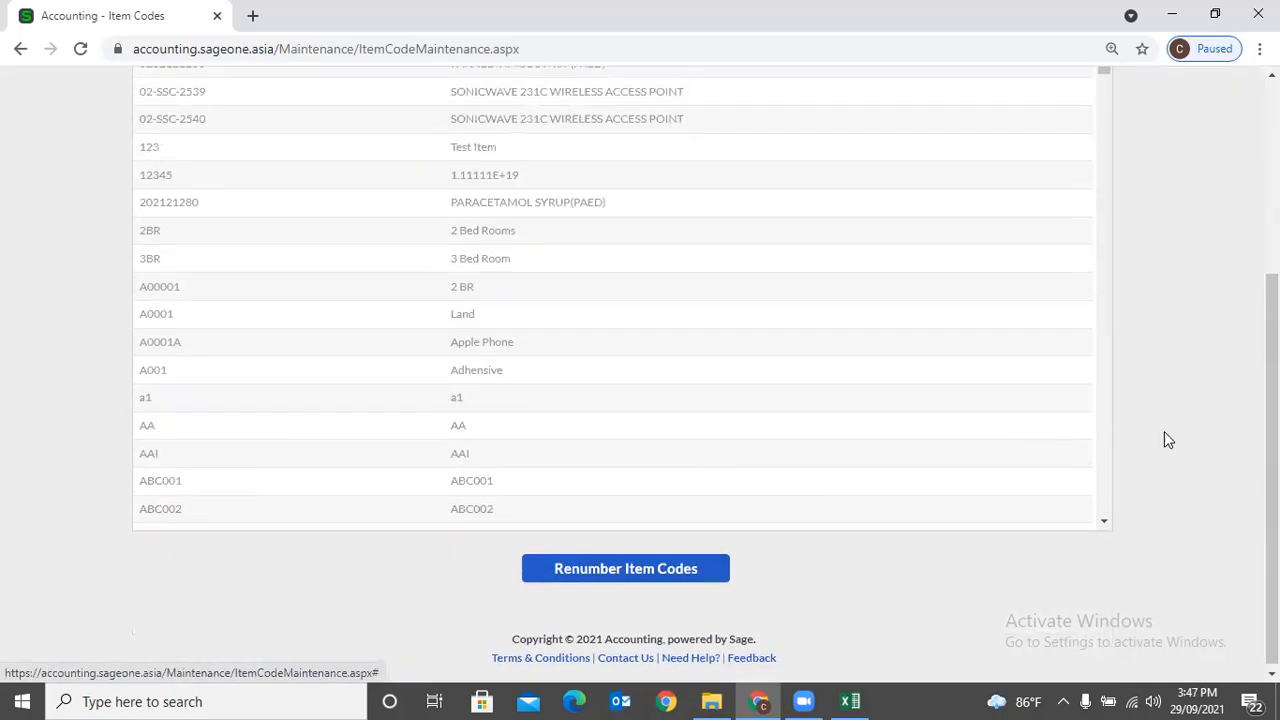
scroll(1200, 415, up, 3)
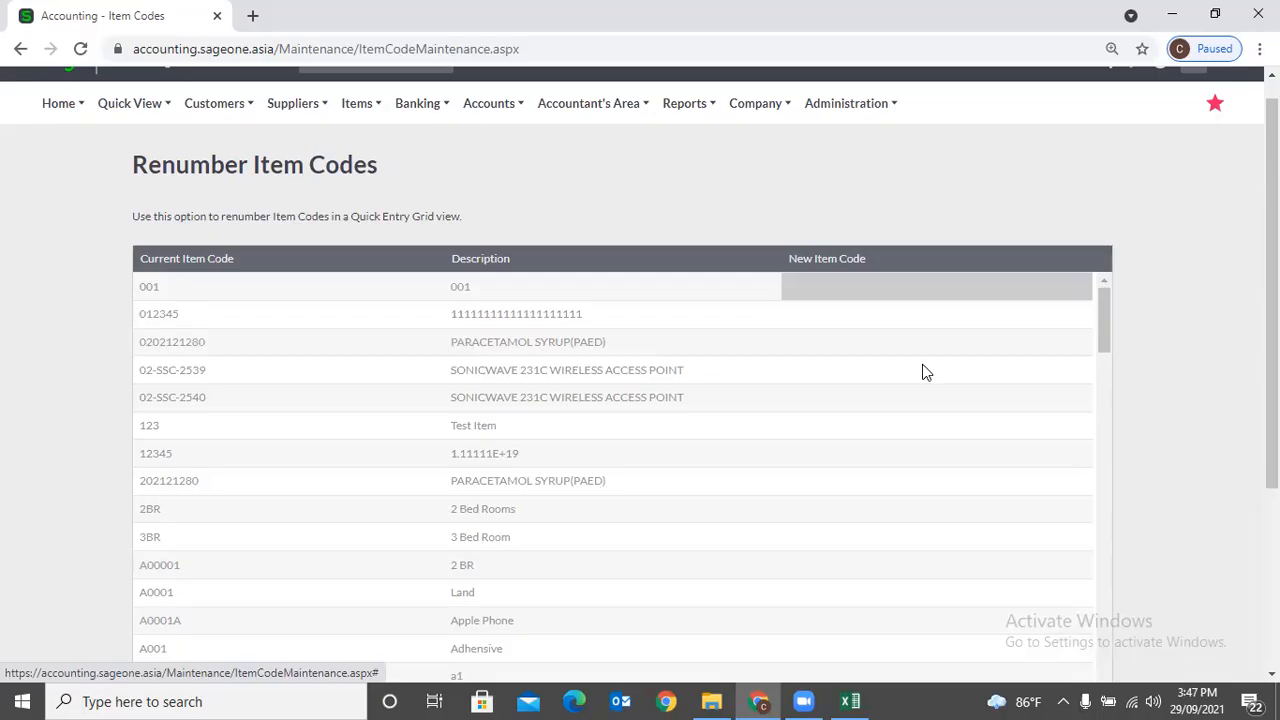
scroll(1057, 491, down, 2)
scroll(1057, 491, up, 2)
scroll(508, 212, up, 1)
Open the filter page of the Item Listing report.
click(362, 140)
mouse_move(350, 262)
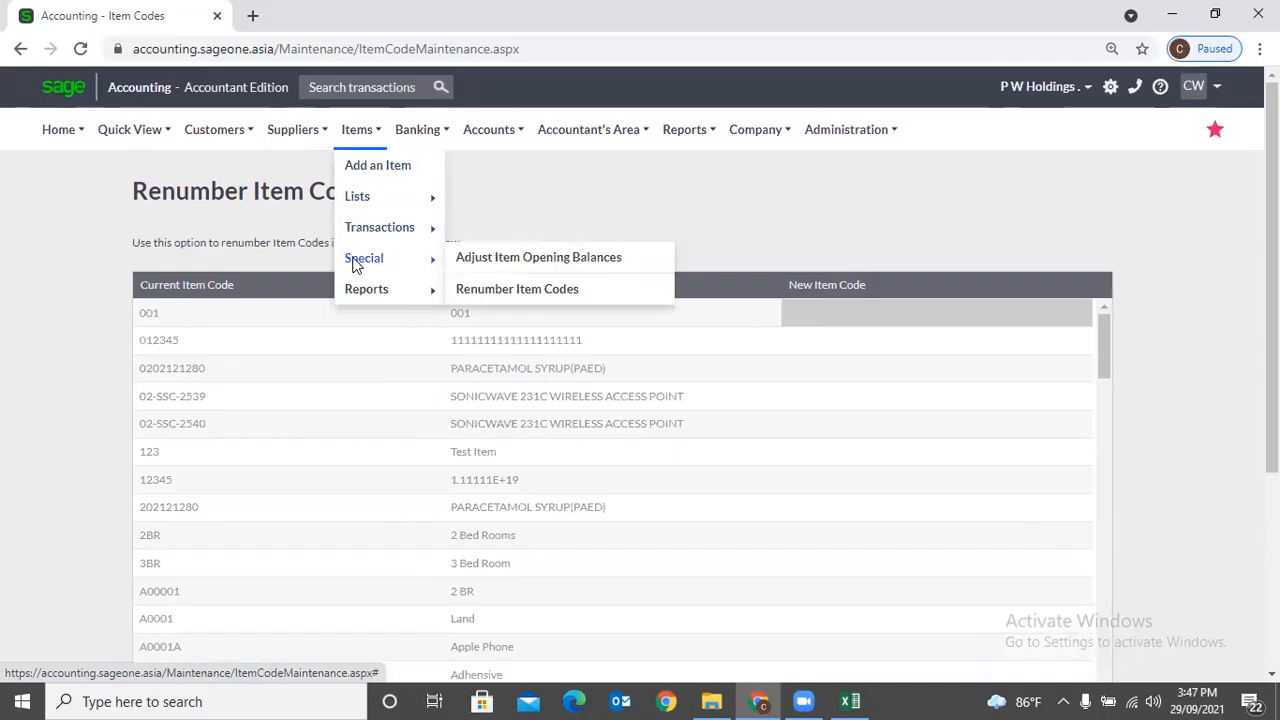
mouse_move(363, 298)
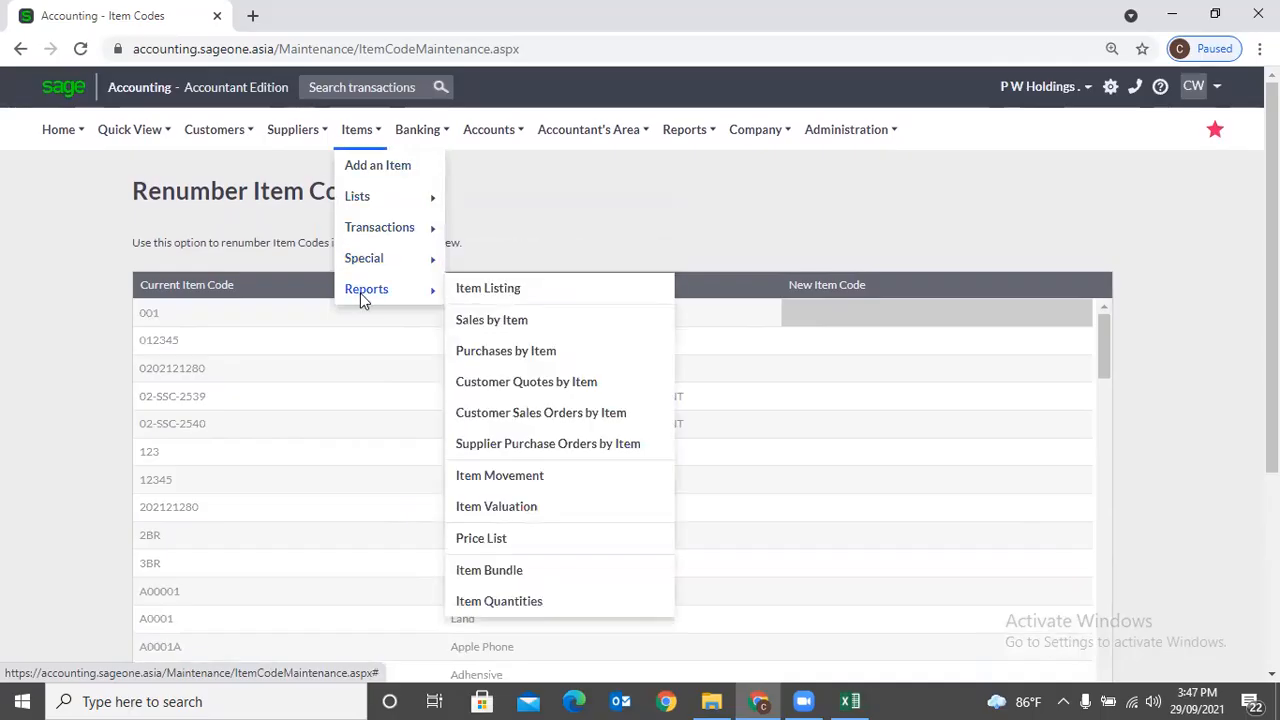
click(497, 290)
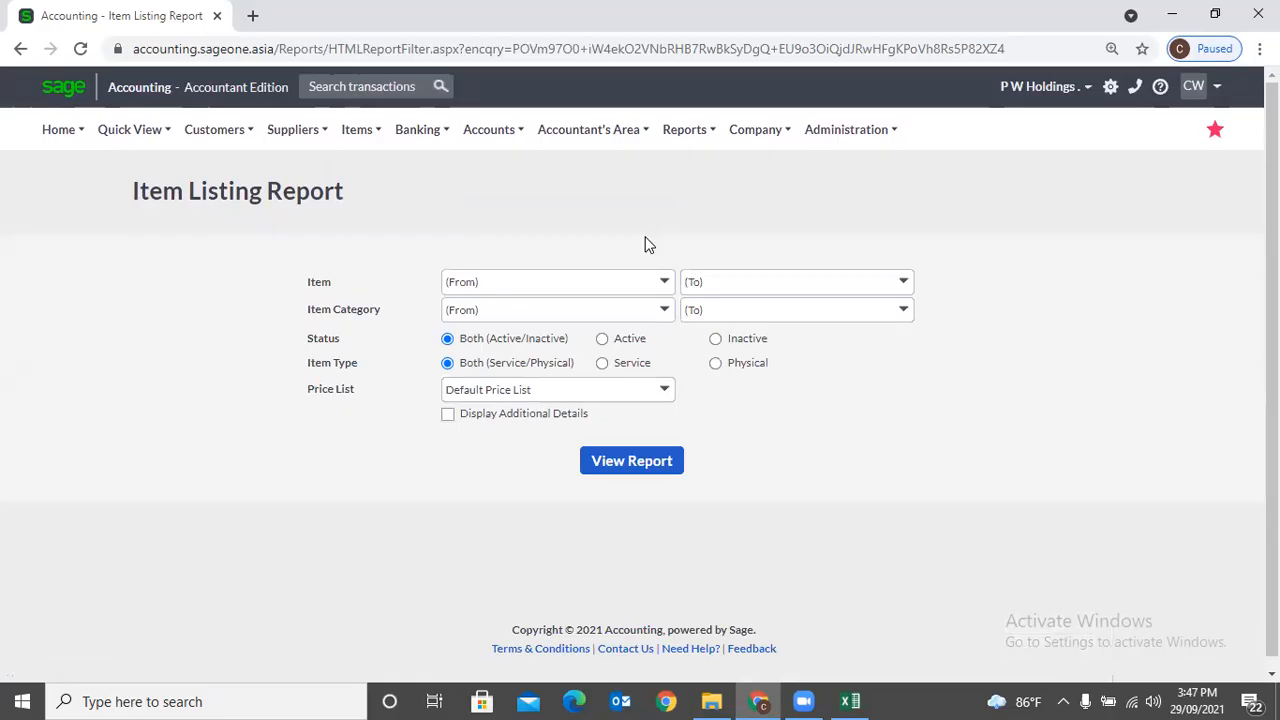
Check the item, item category and price list filter choices and run the Item Listing report with the Default Price List.
click(664, 282)
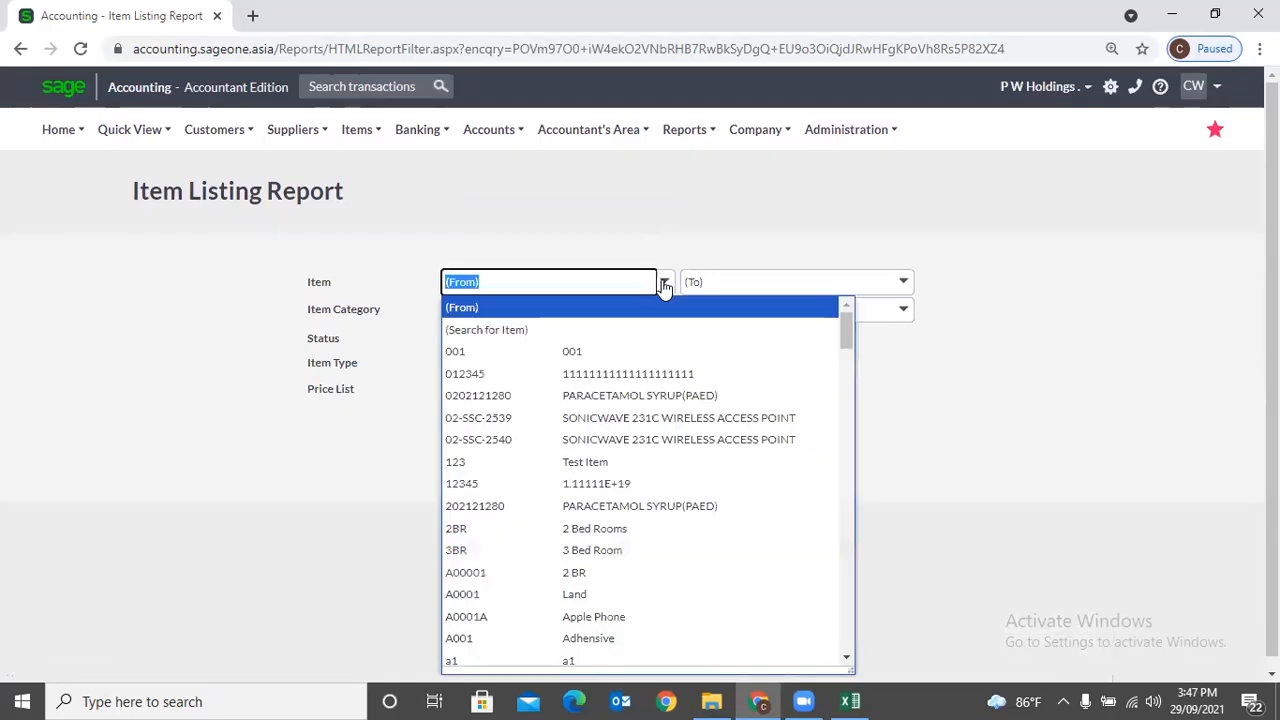
click(657, 232)
click(663, 309)
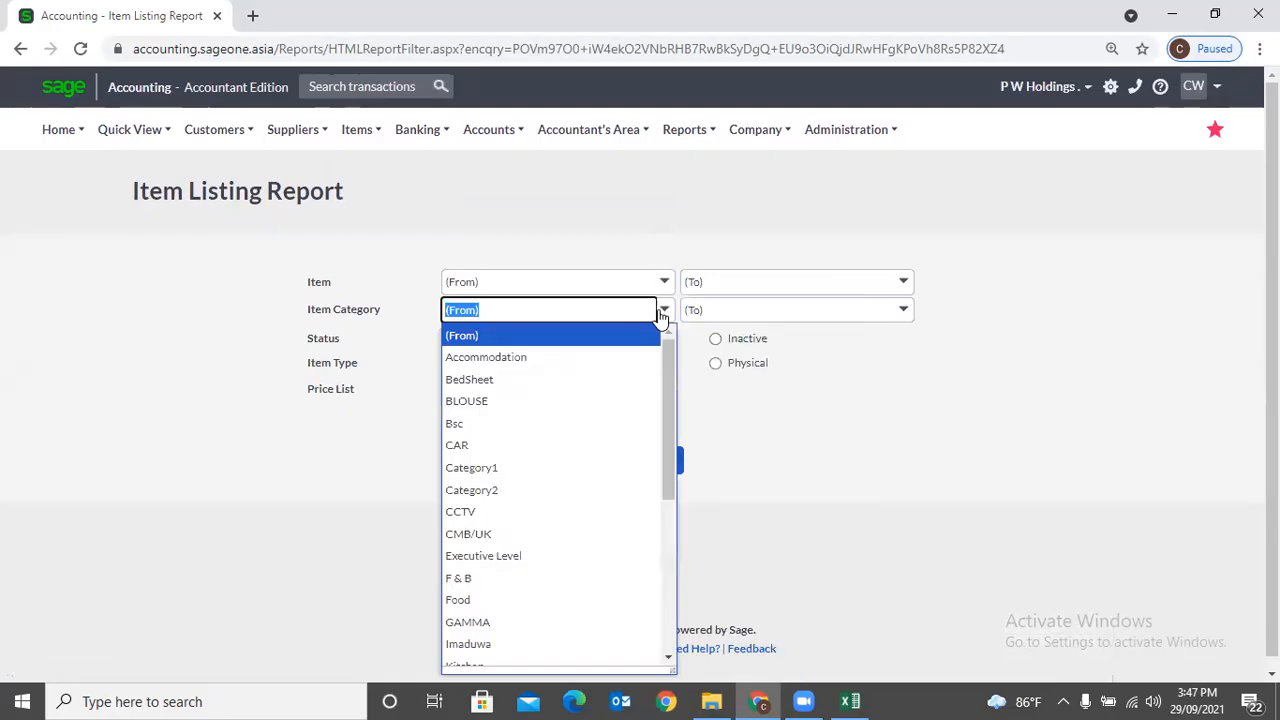
click(633, 218)
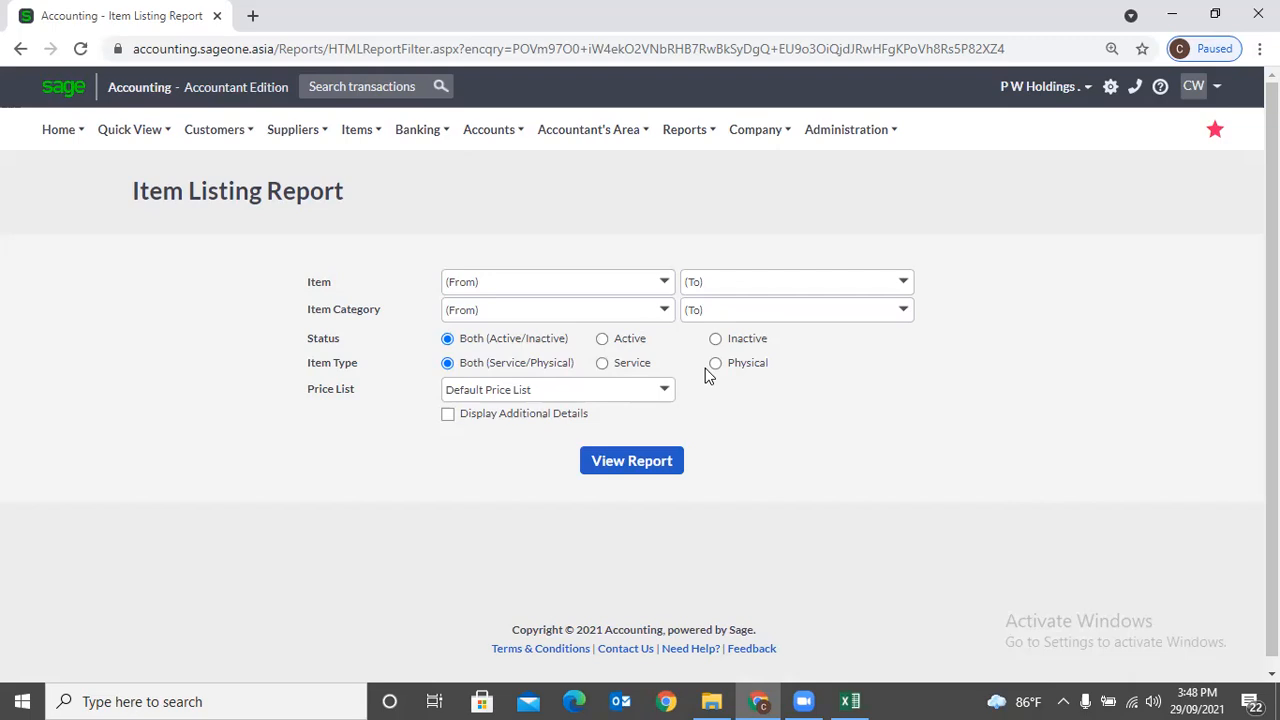
click(662, 393)
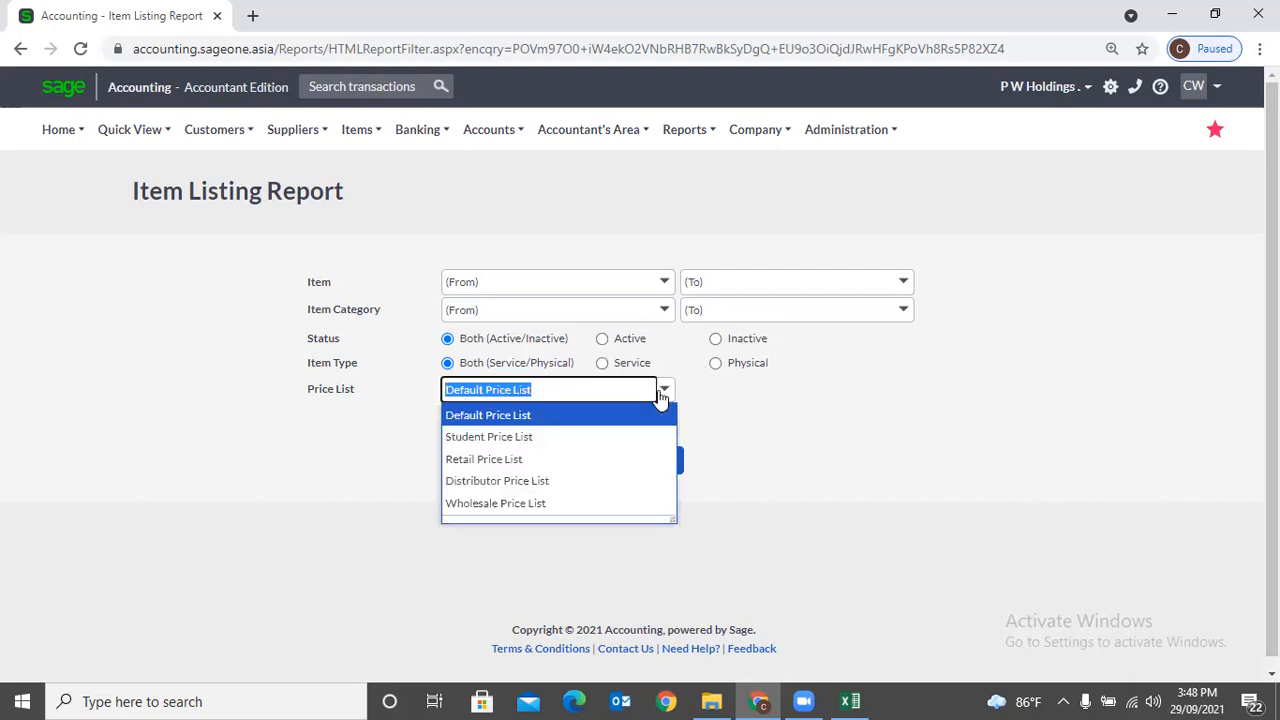
click(834, 390)
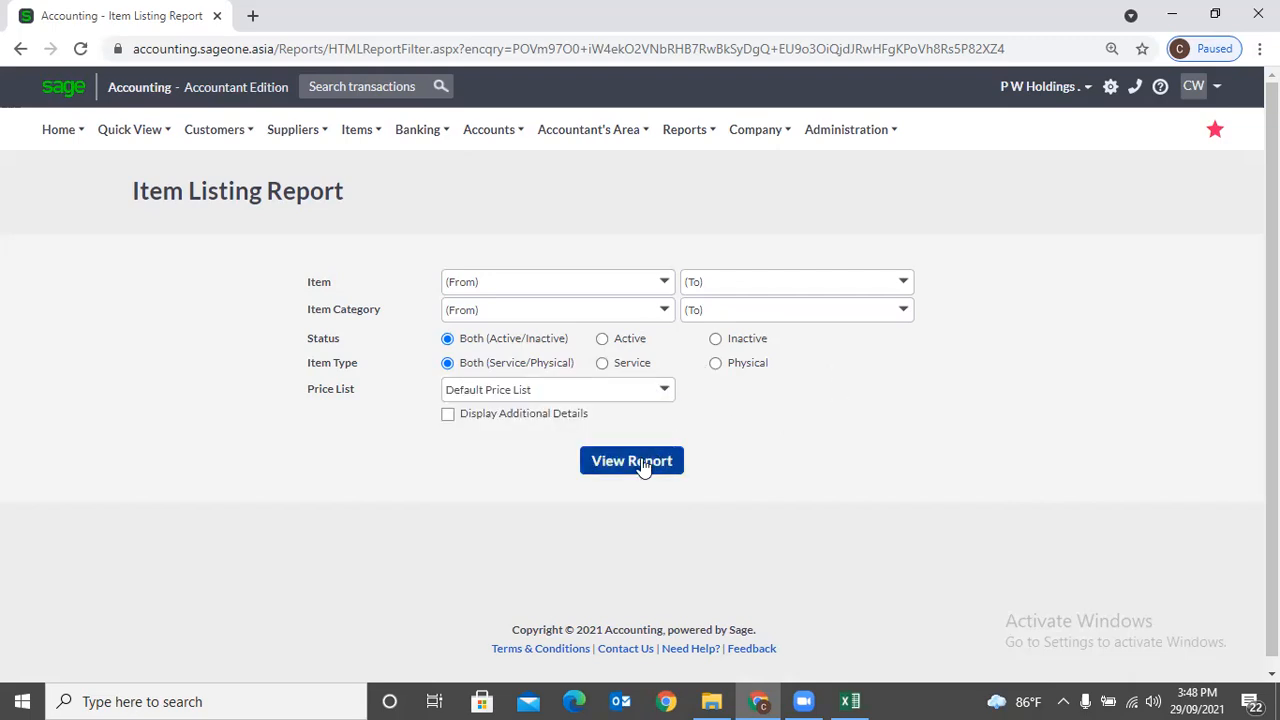
click(652, 463)
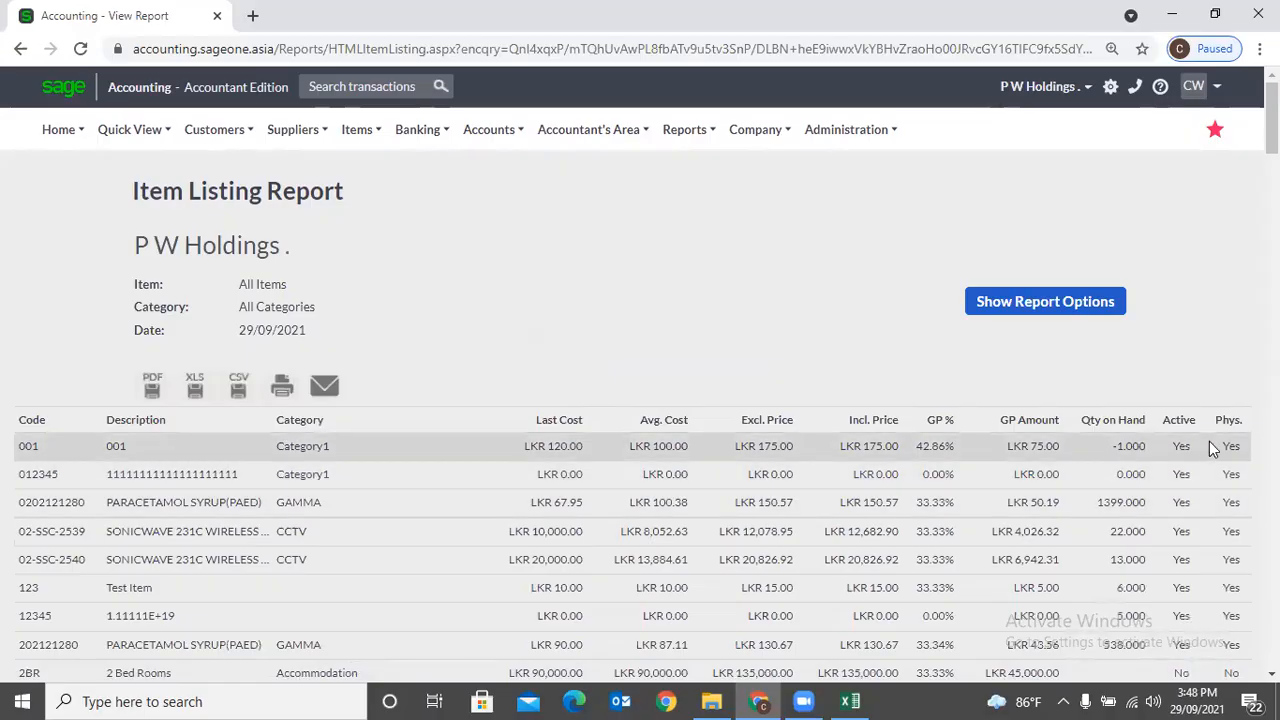
Turn on Display Additional Details in the Item Listing report's options and refresh the report.
scroll(1209, 445, down, 15)
scroll(1209, 441, down, 10)
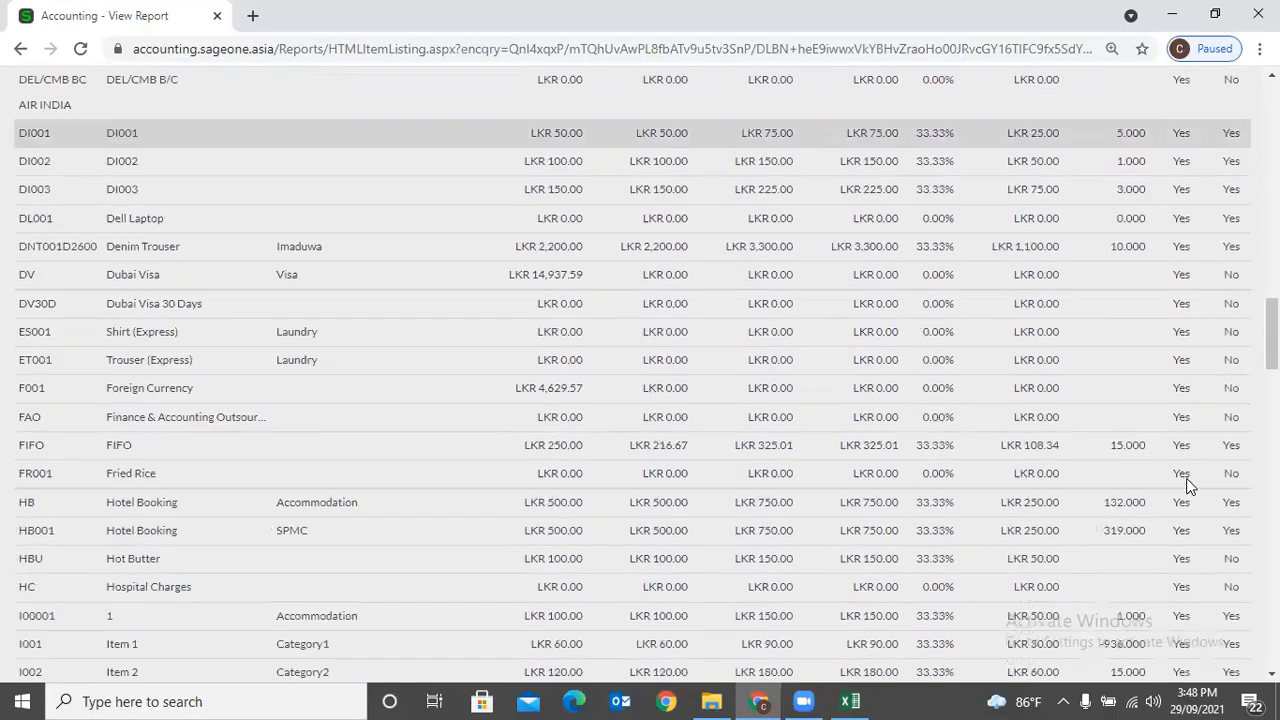
scroll(1209, 441, down, 15)
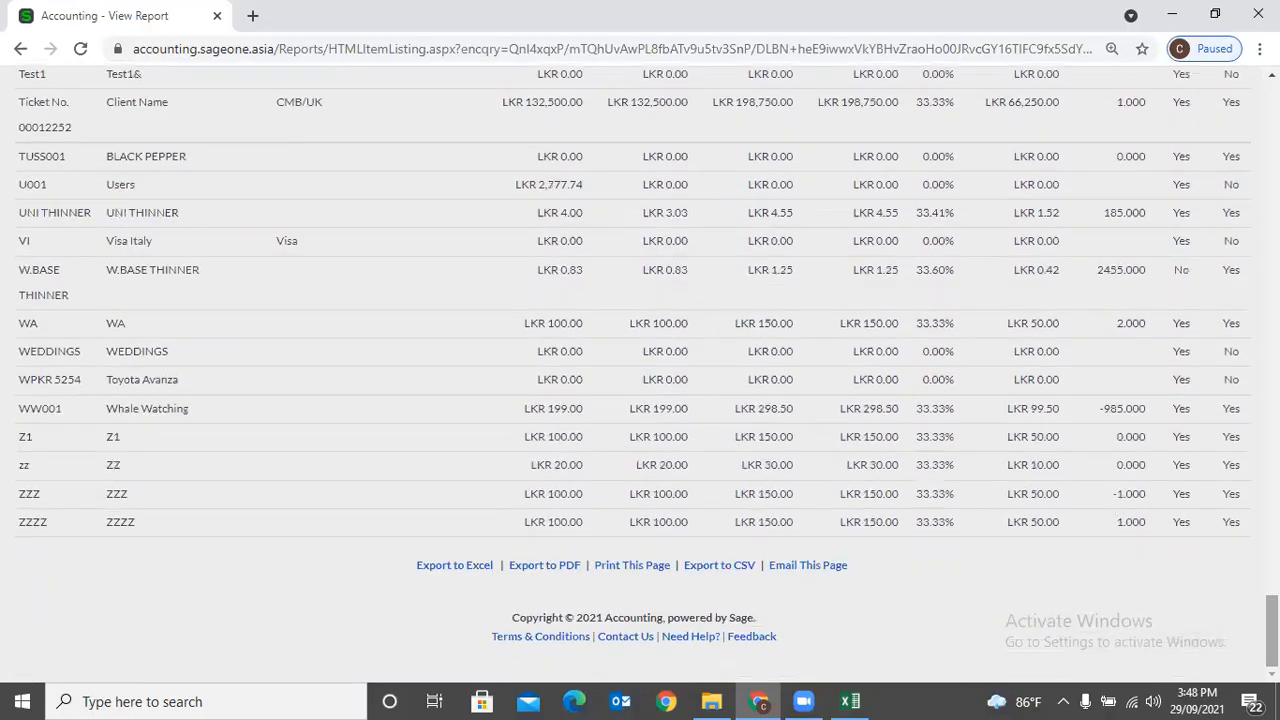
drag(1272, 631, 1272, 126)
click(1090, 232)
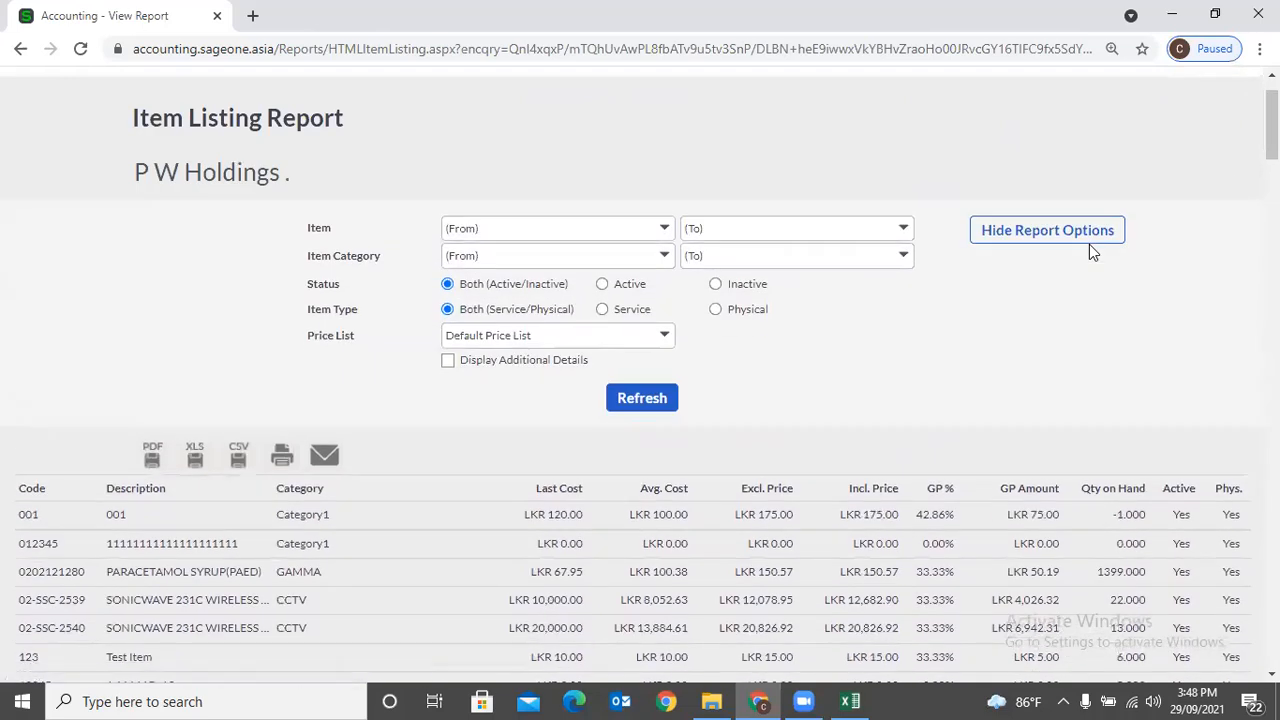
click(450, 363)
click(620, 400)
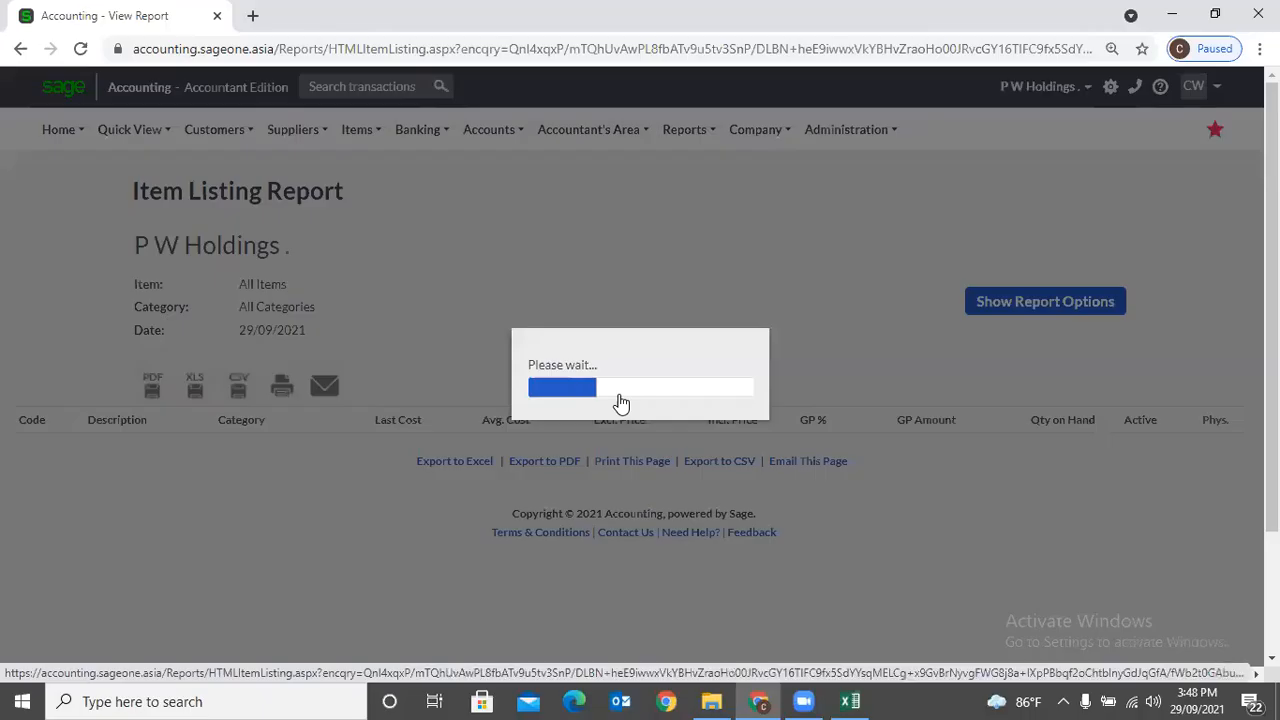
Open the Sales by Item report's filter page and set its date range to Quarterly.
scroll(592, 394, down, 1)
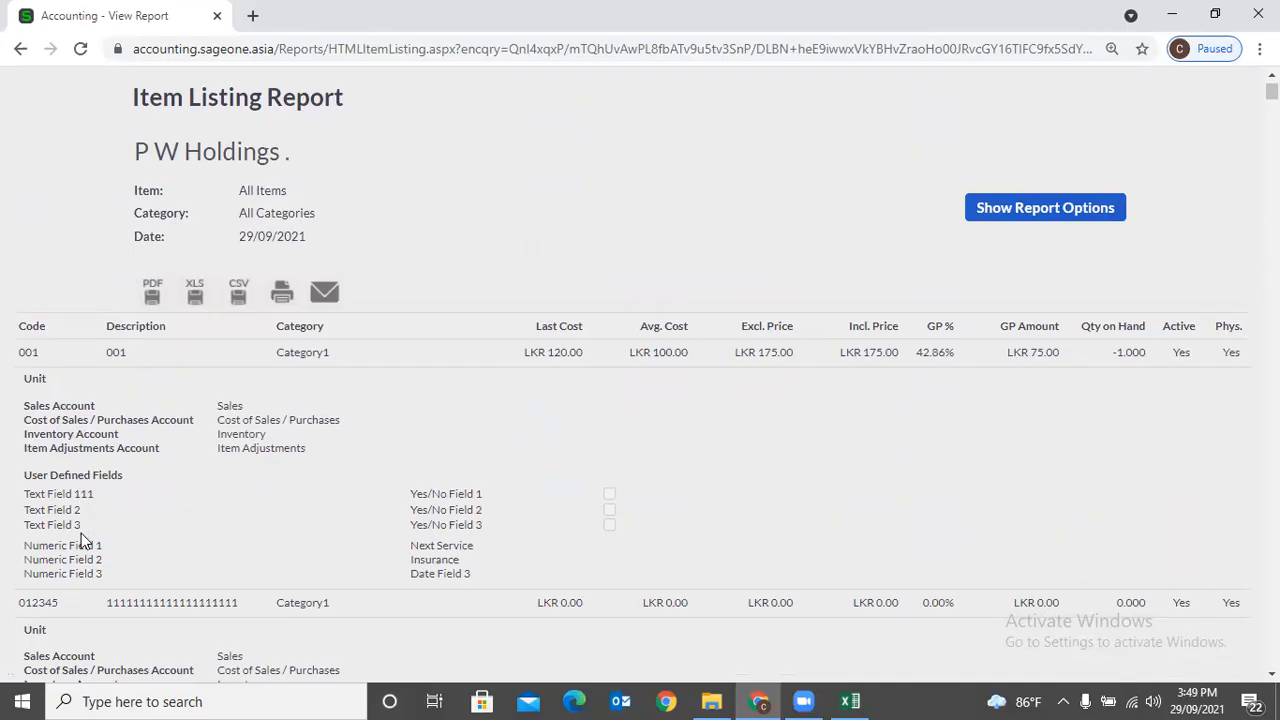
scroll(463, 478, down, 2)
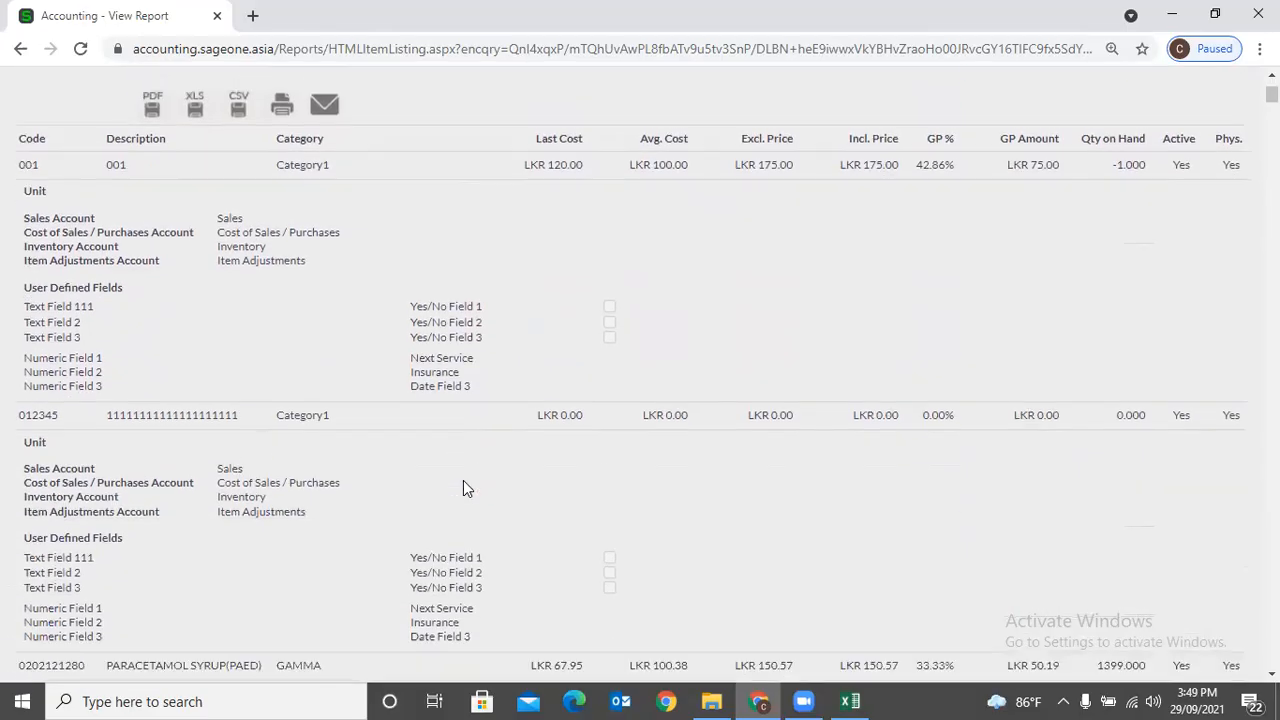
scroll(463, 491, up, 3)
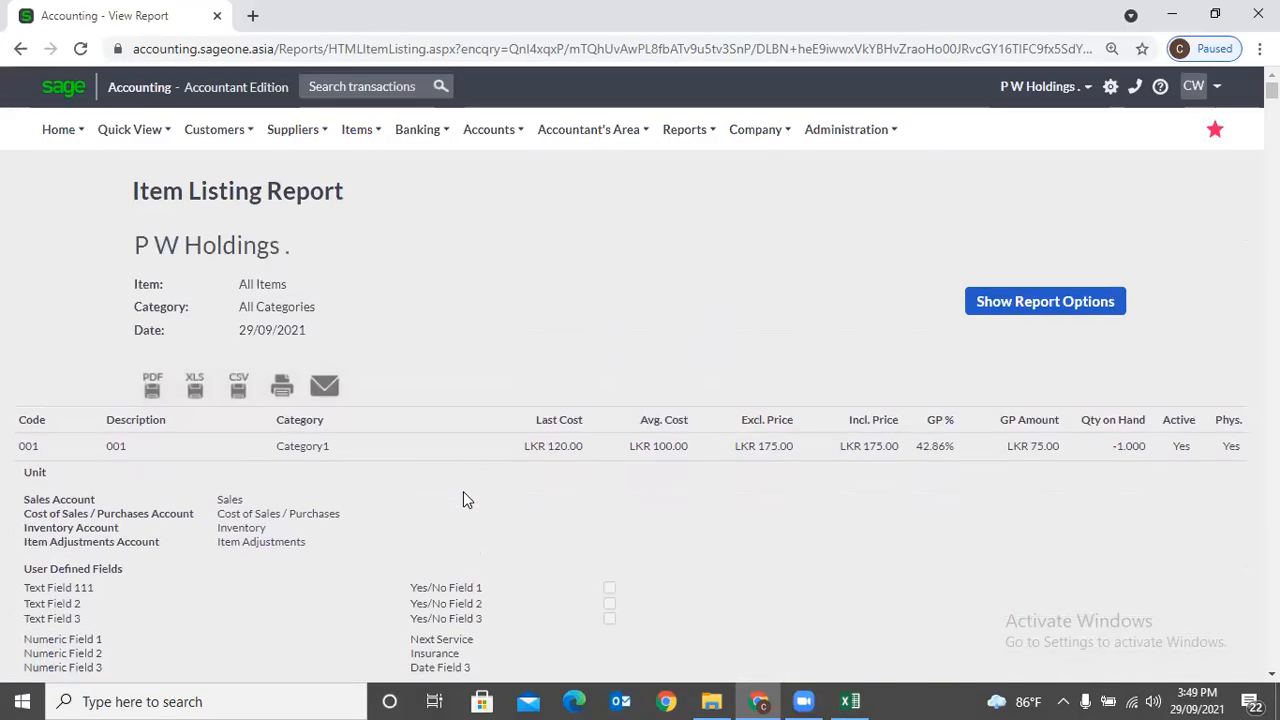
click(357, 129)
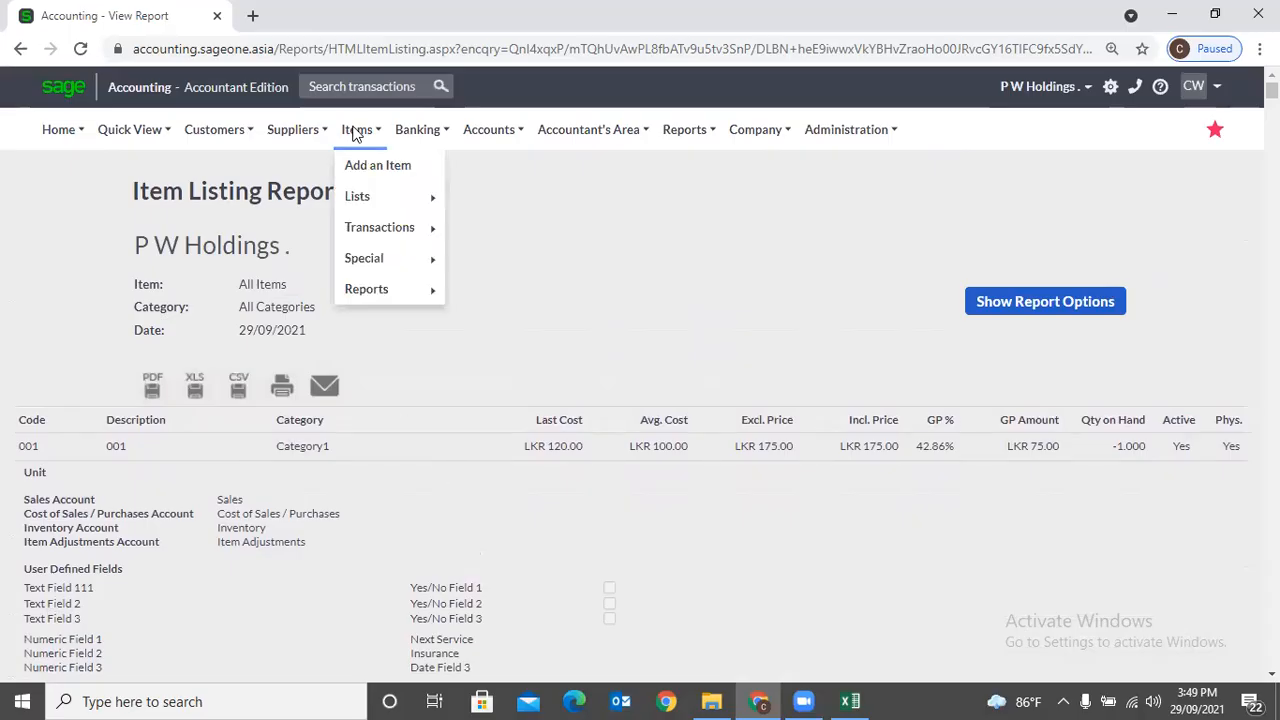
mouse_move(370, 260)
mouse_move(374, 289)
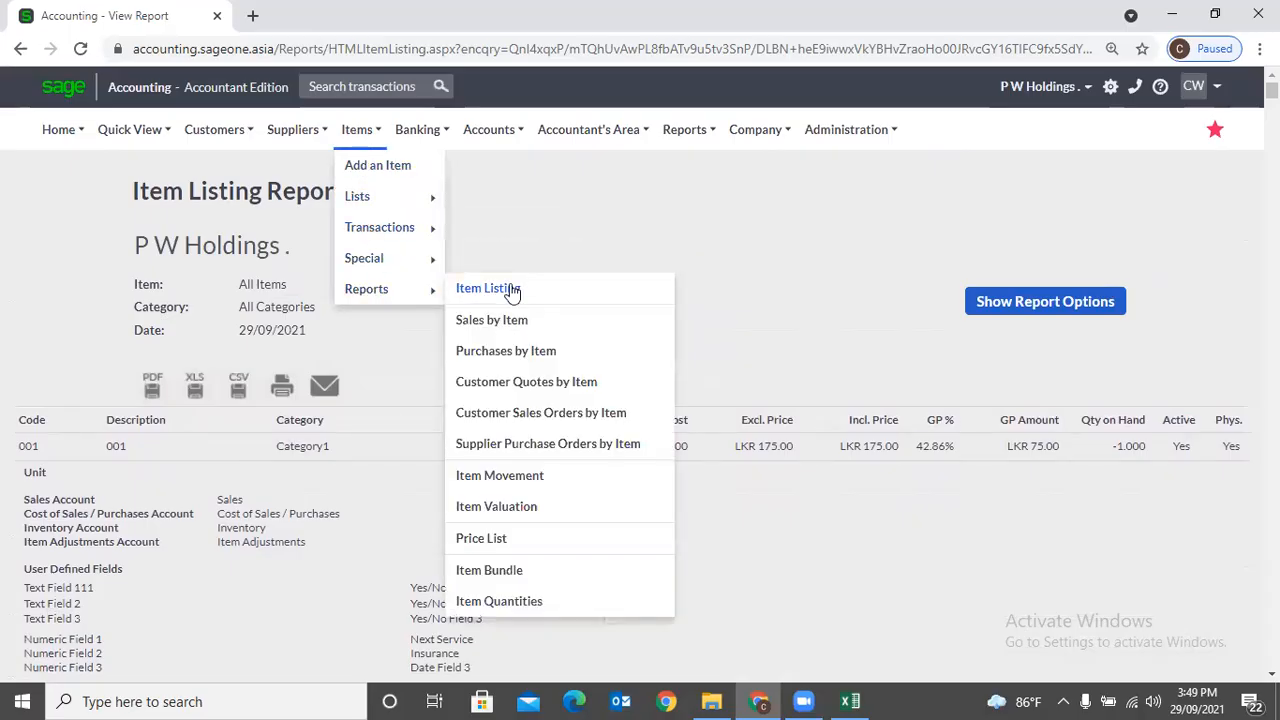
click(549, 328)
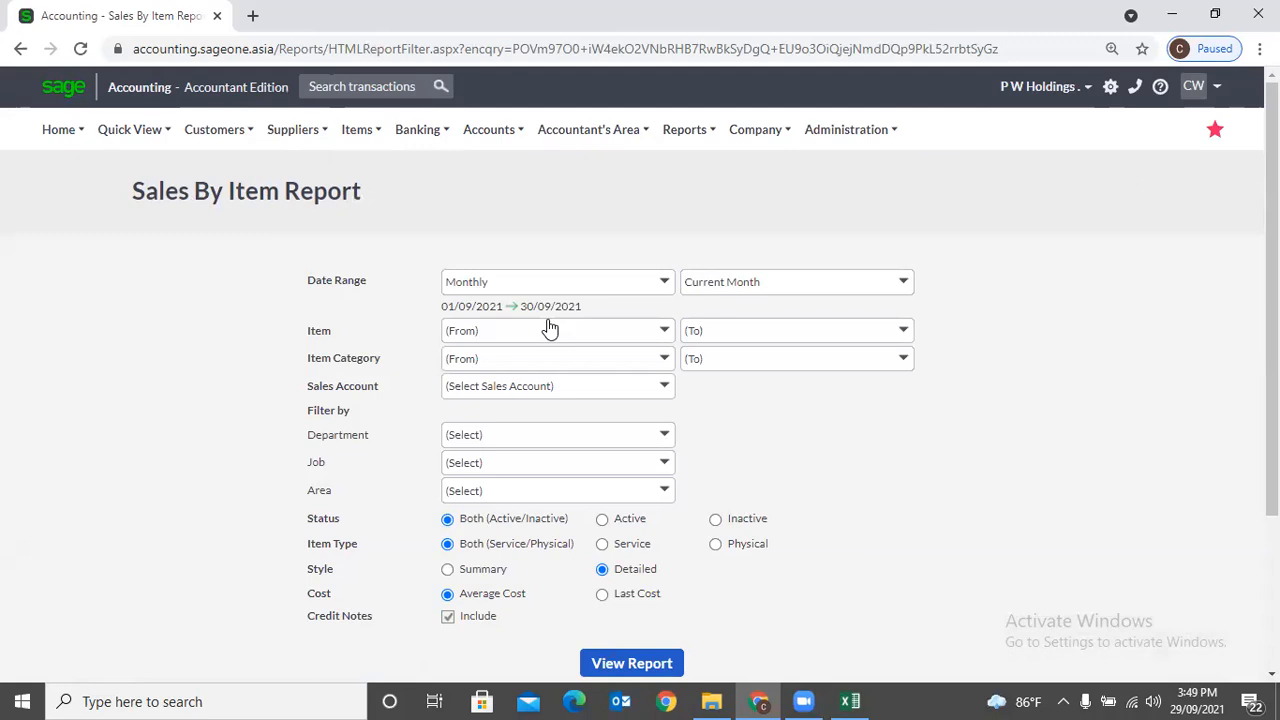
click(662, 282)
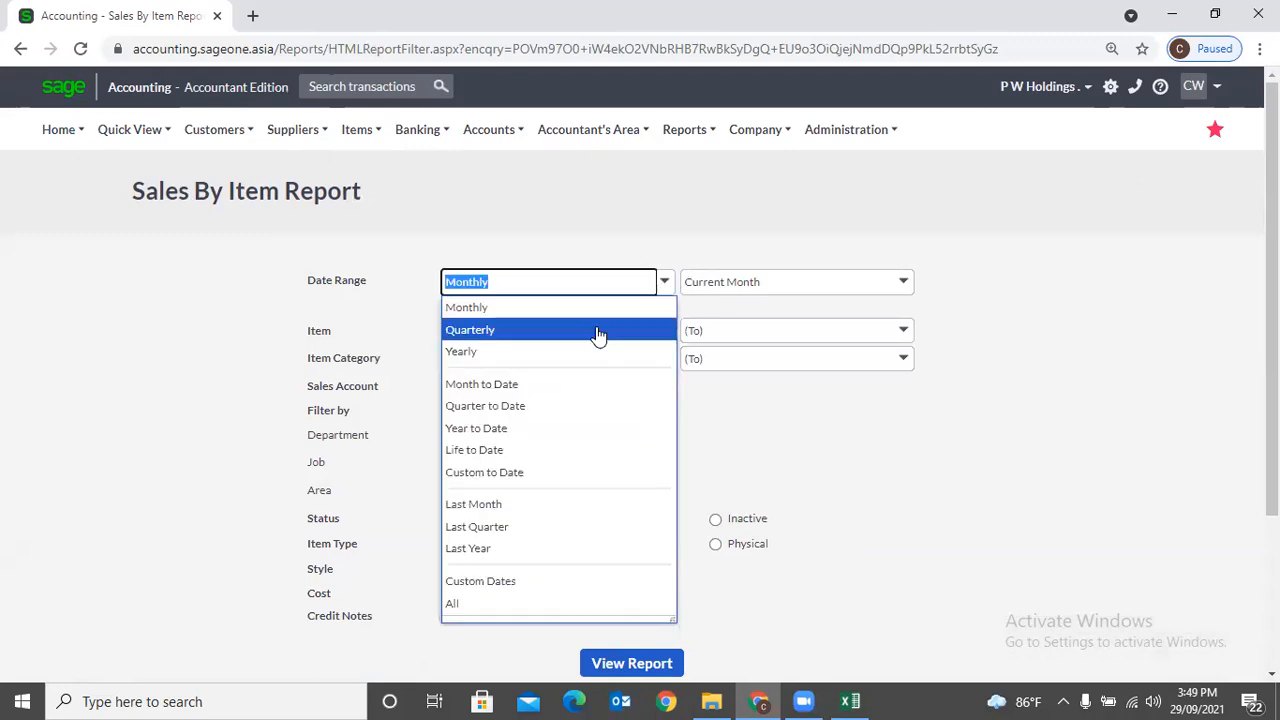
click(597, 330)
Look through the item, item category, sales account and department filter choices of the Sales By Item report.
click(662, 338)
click(663, 357)
click(664, 358)
click(873, 392)
click(660, 388)
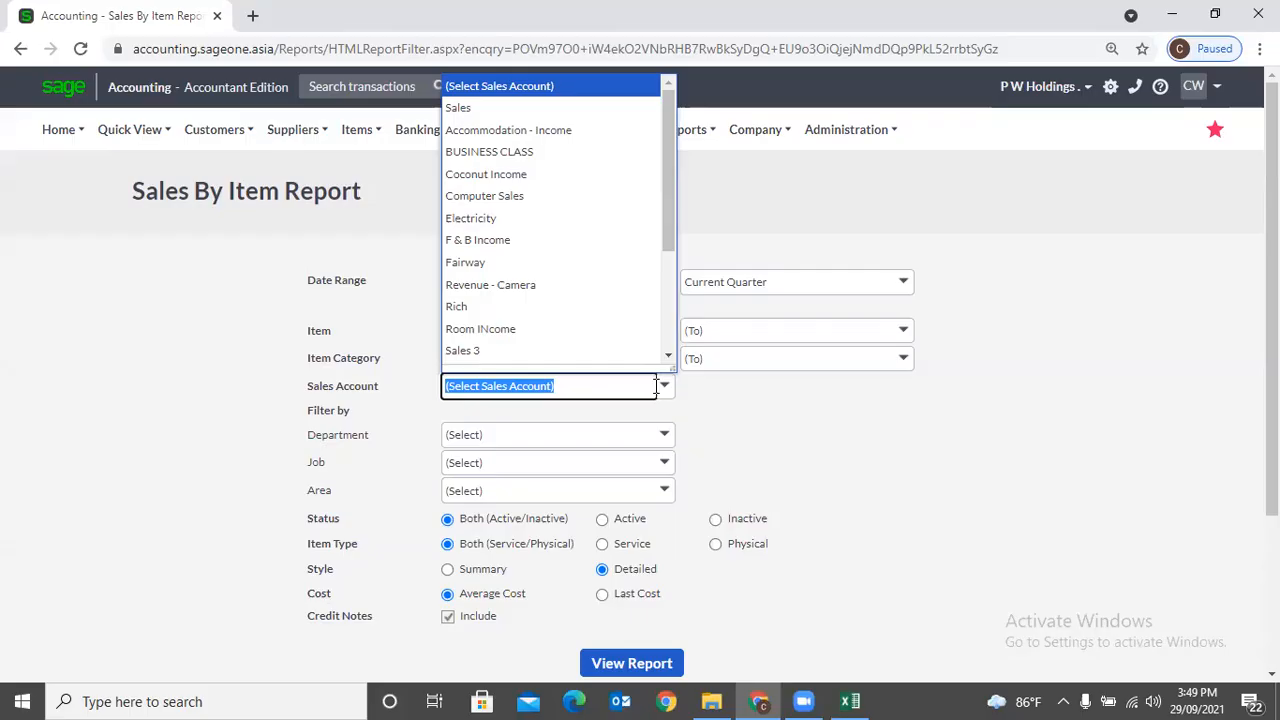
click(740, 418)
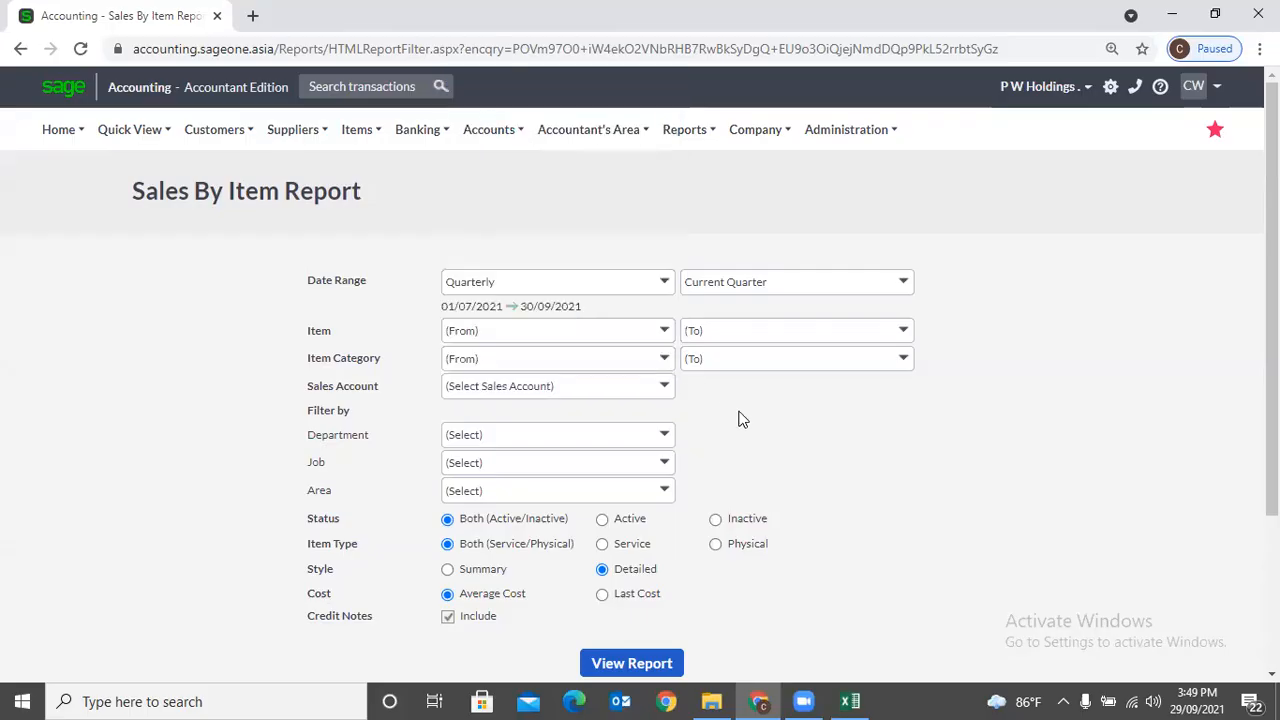
click(665, 438)
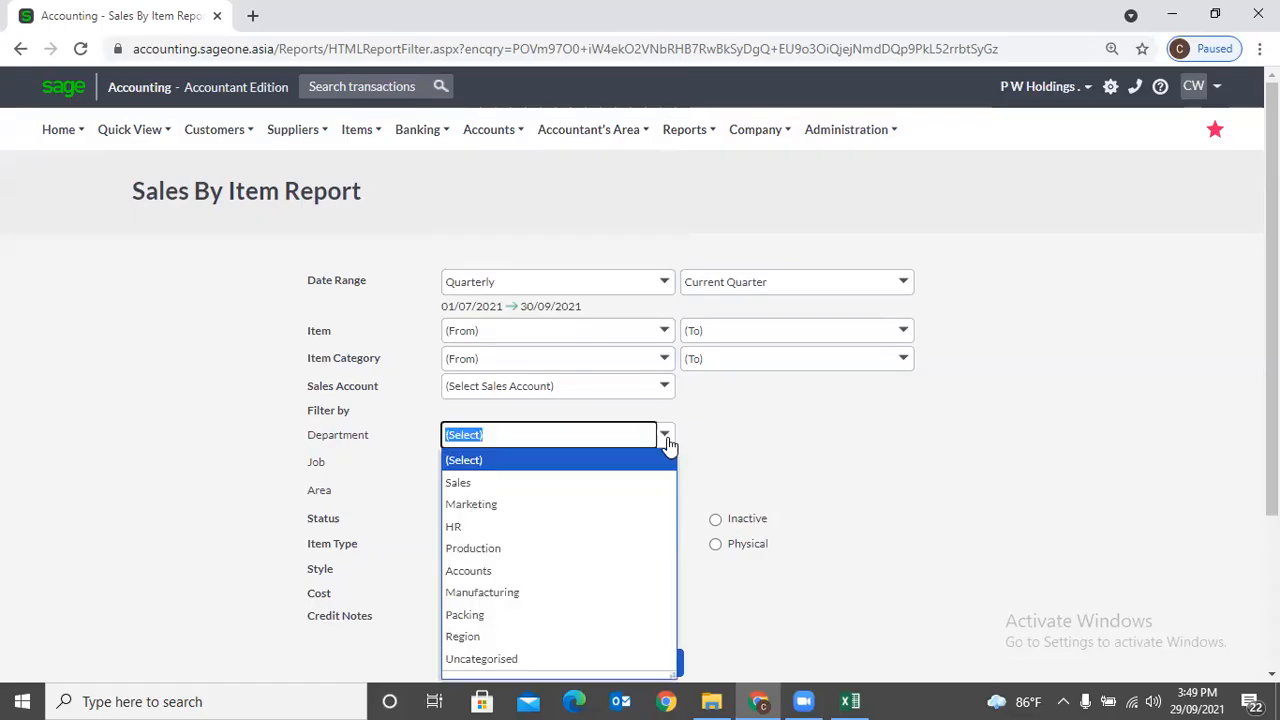
click(757, 443)
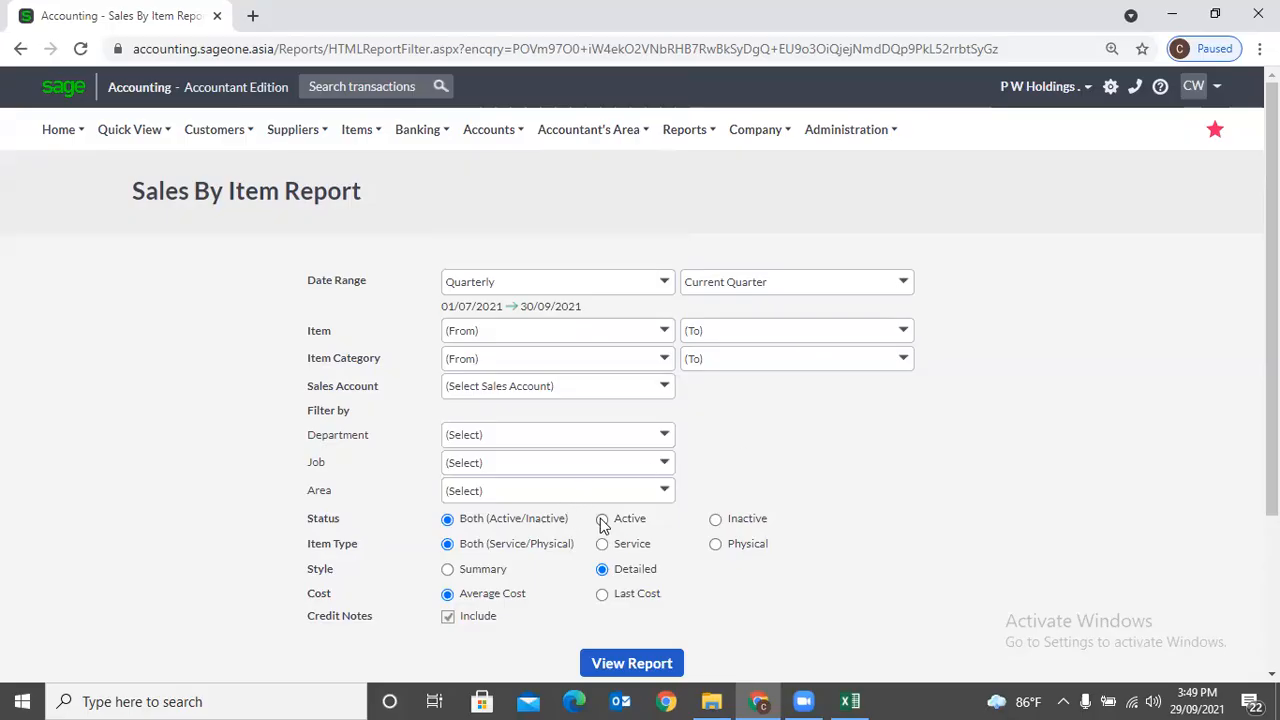
Run the Sales By Item report with the item type set to Both (Service/Physical).
click(612, 550)
click(715, 545)
click(481, 548)
click(620, 665)
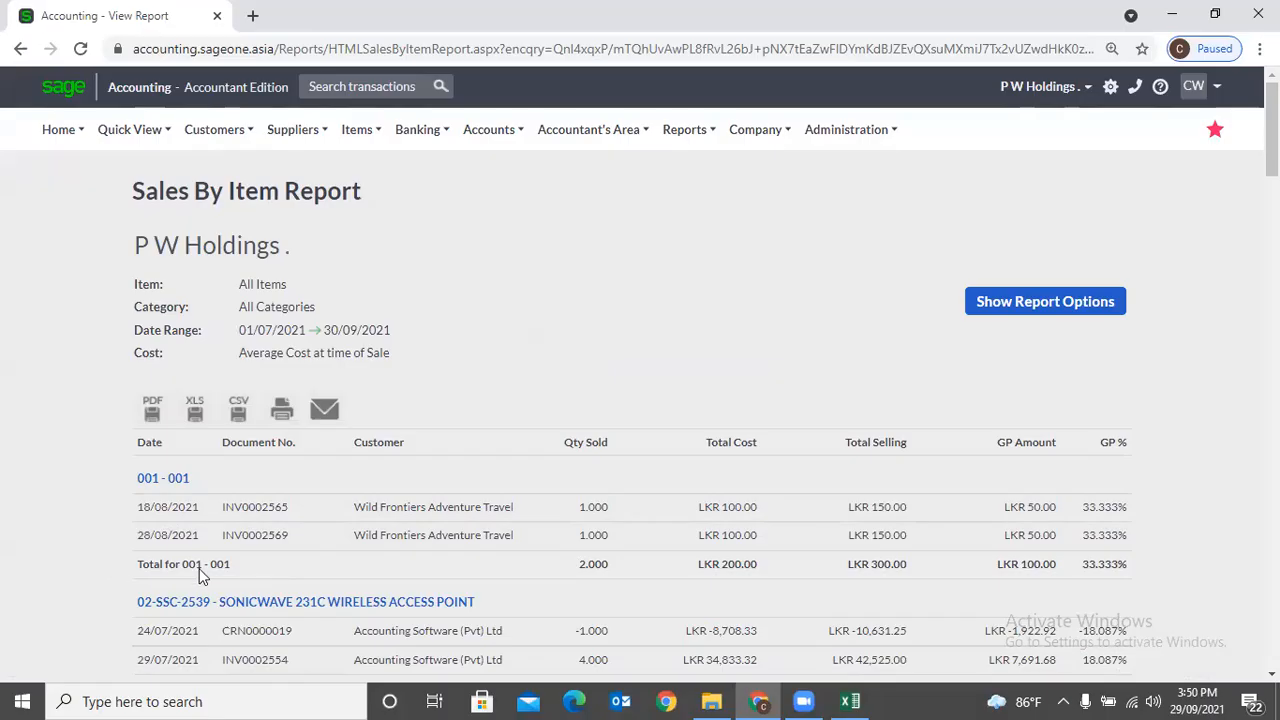
Change the Sales By Item report's style to Summary and refresh it.
mouse_move(1272, 130)
mouse_down()
mouse_move(1272, 630)
mouse_move(1272, 127)
mouse_up()
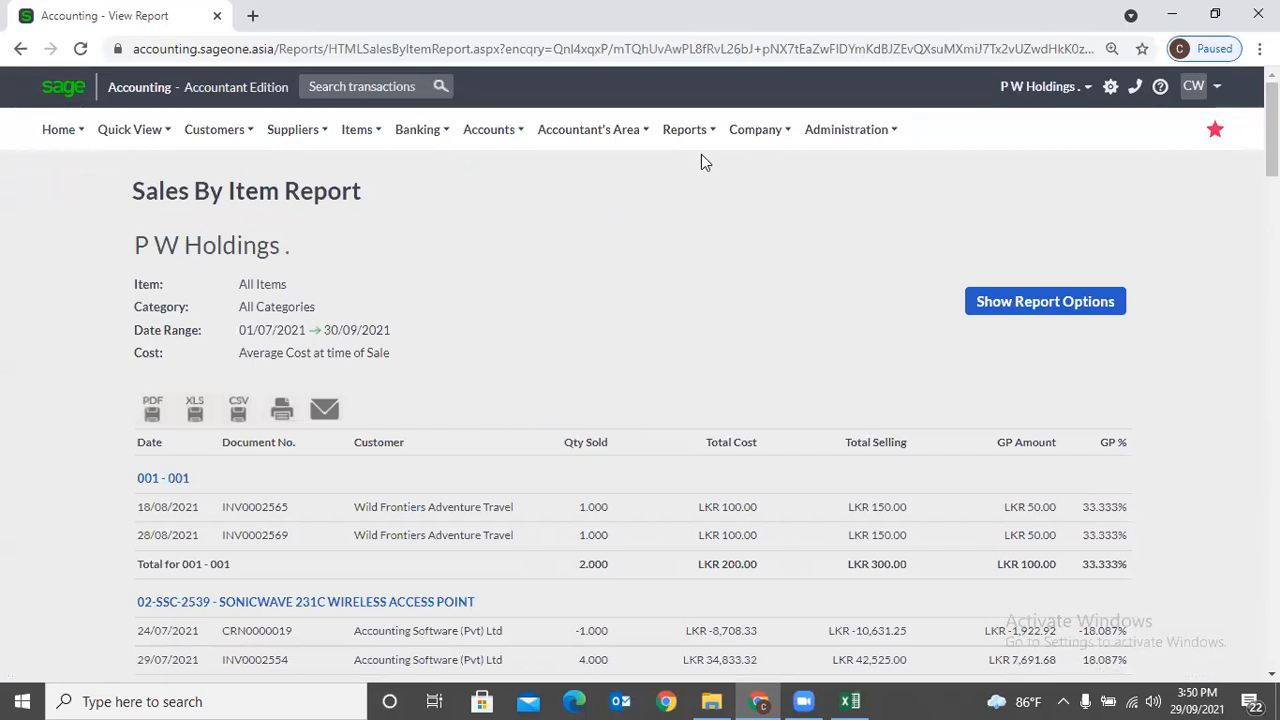
click(1043, 303)
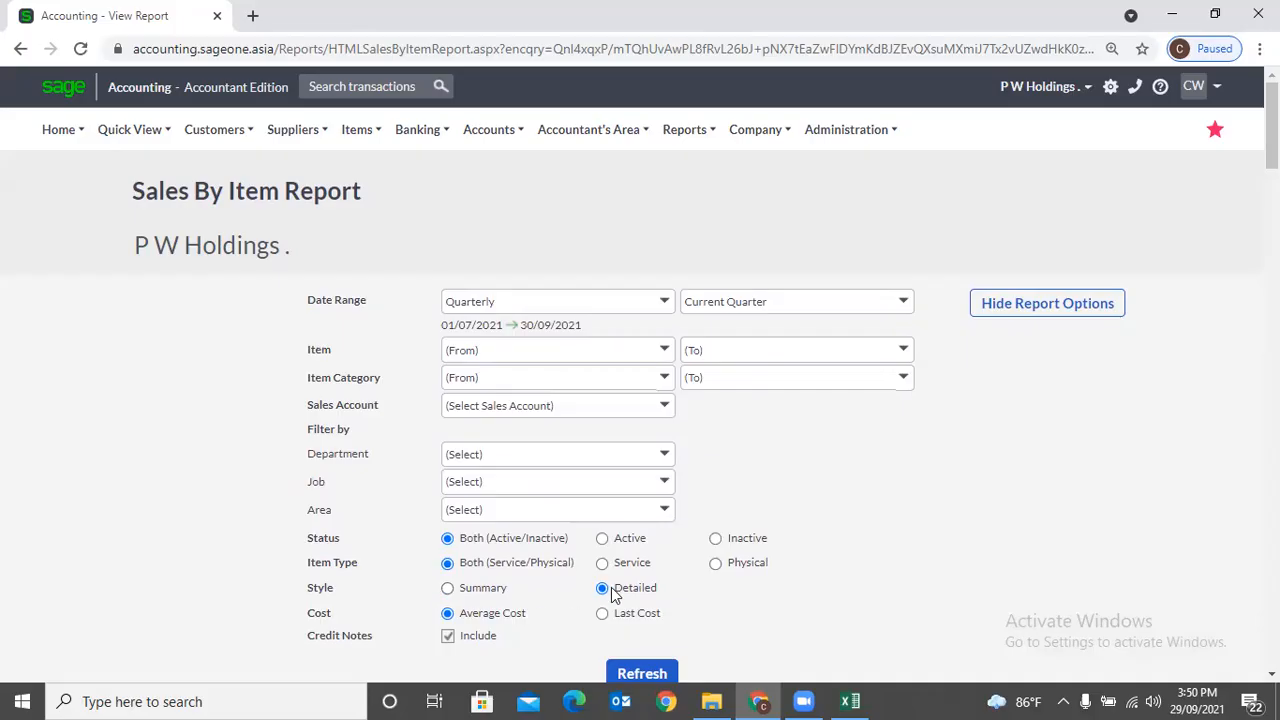
scroll(777, 500, down, 3)
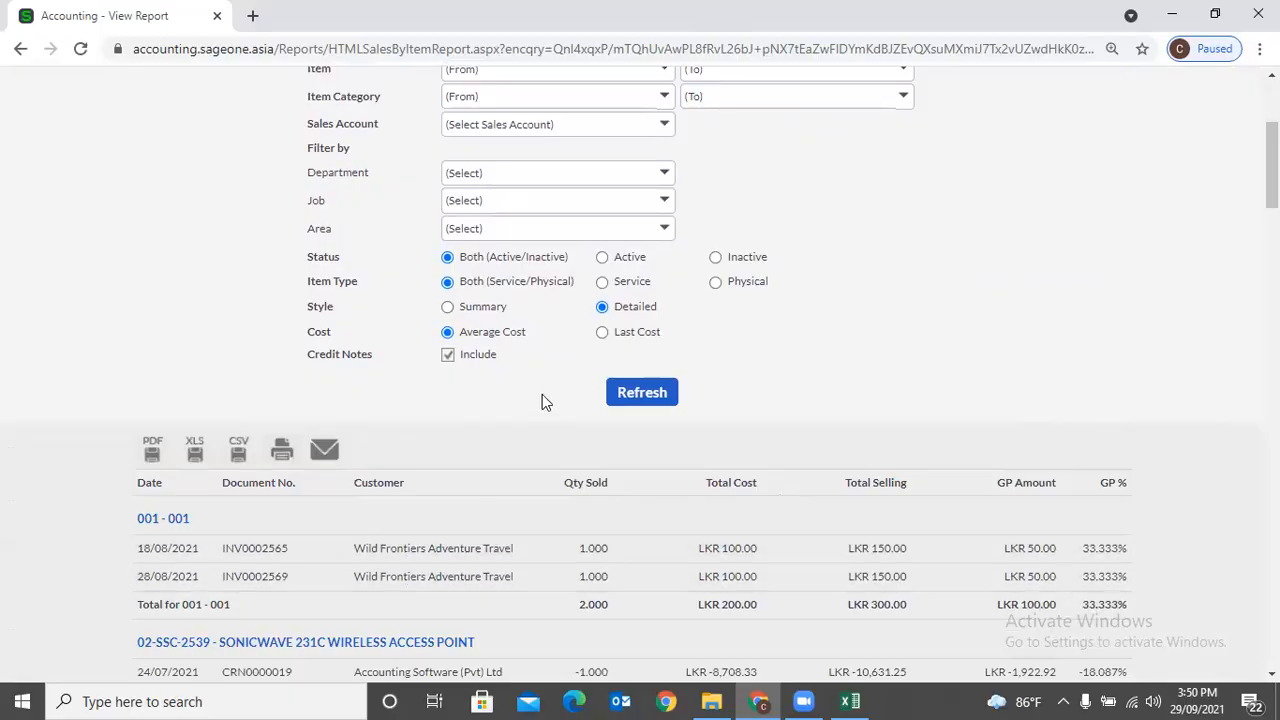
click(447, 308)
click(641, 392)
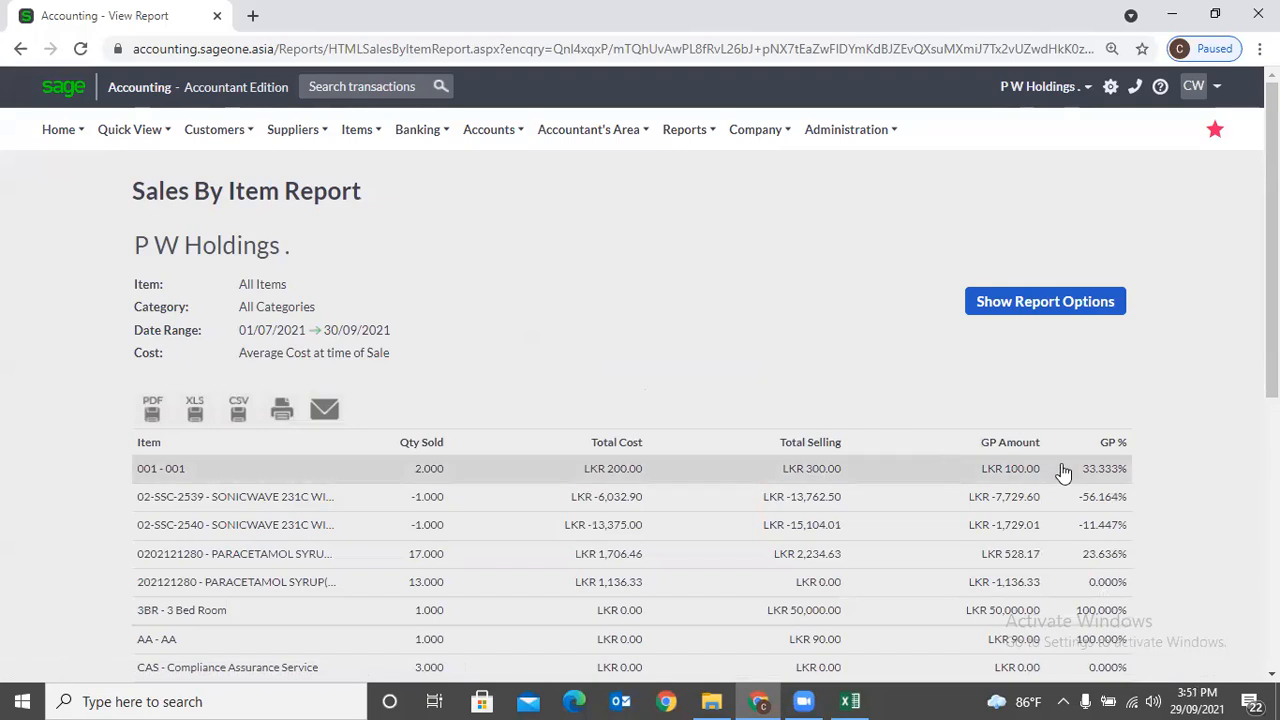
Examine the summarised sales per item down to the grand total, and the report options with the gross profit columns.
scroll(883, 410, down, 10)
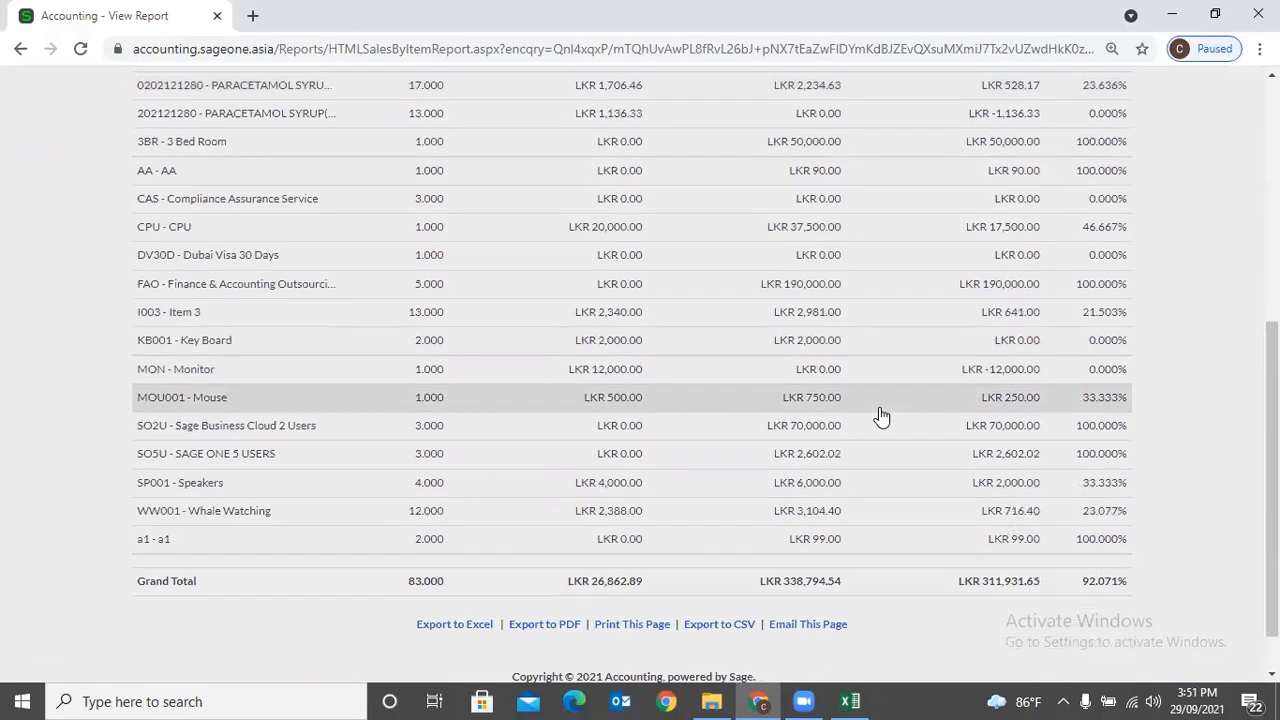
scroll(880, 417, up, 10)
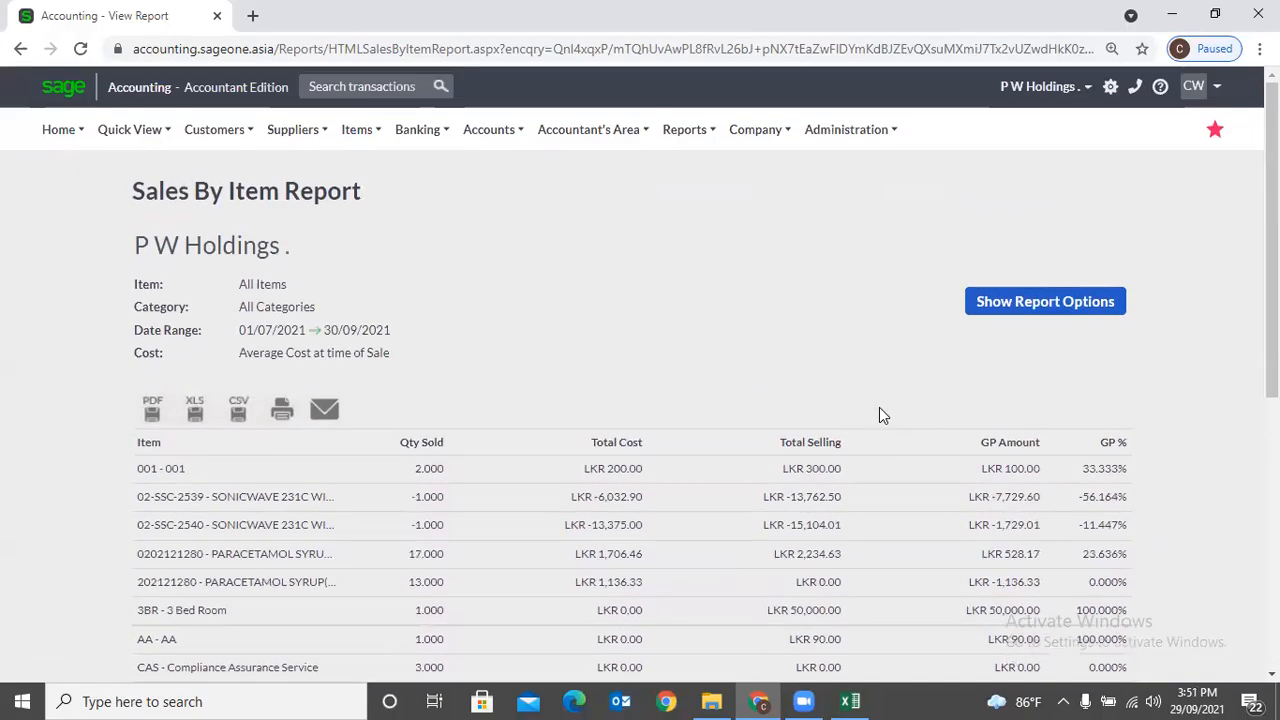
click(980, 300)
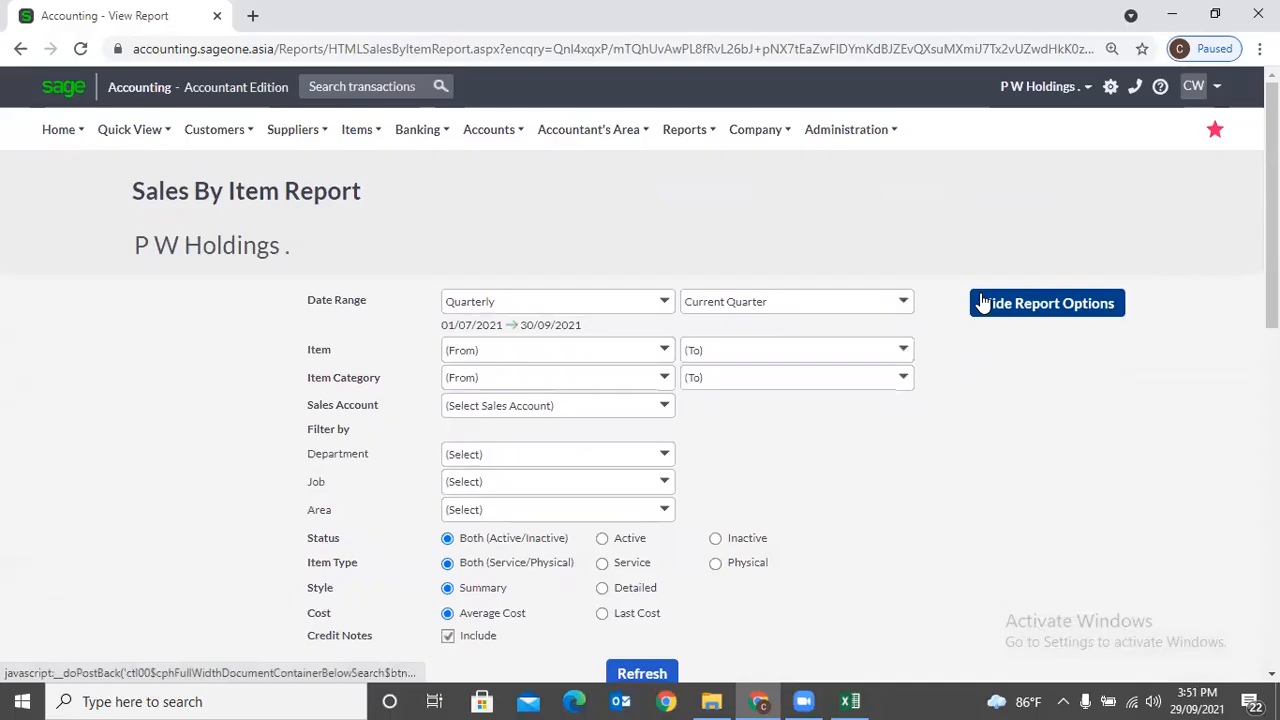
scroll(831, 400, down, 2)
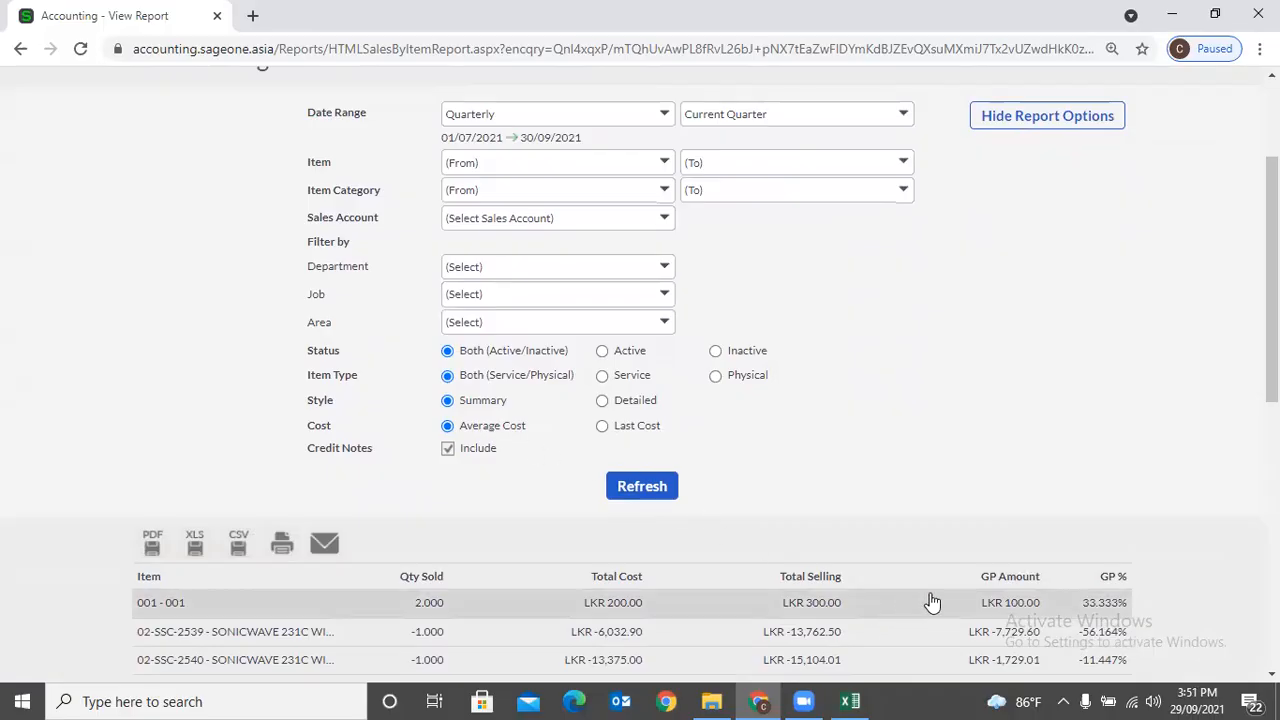
scroll(1029, 566, down, 2)
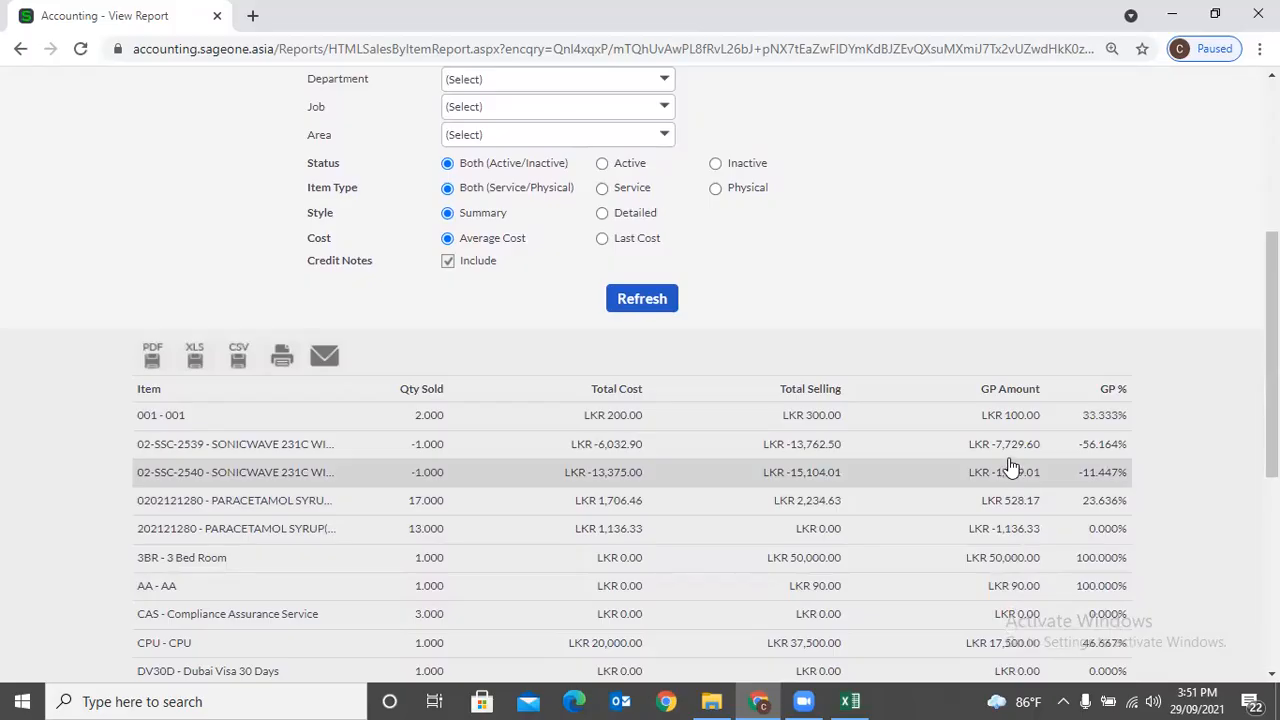
Duplicate the report's browser tab and open the List of Items in the copy.
right_click(172, 18)
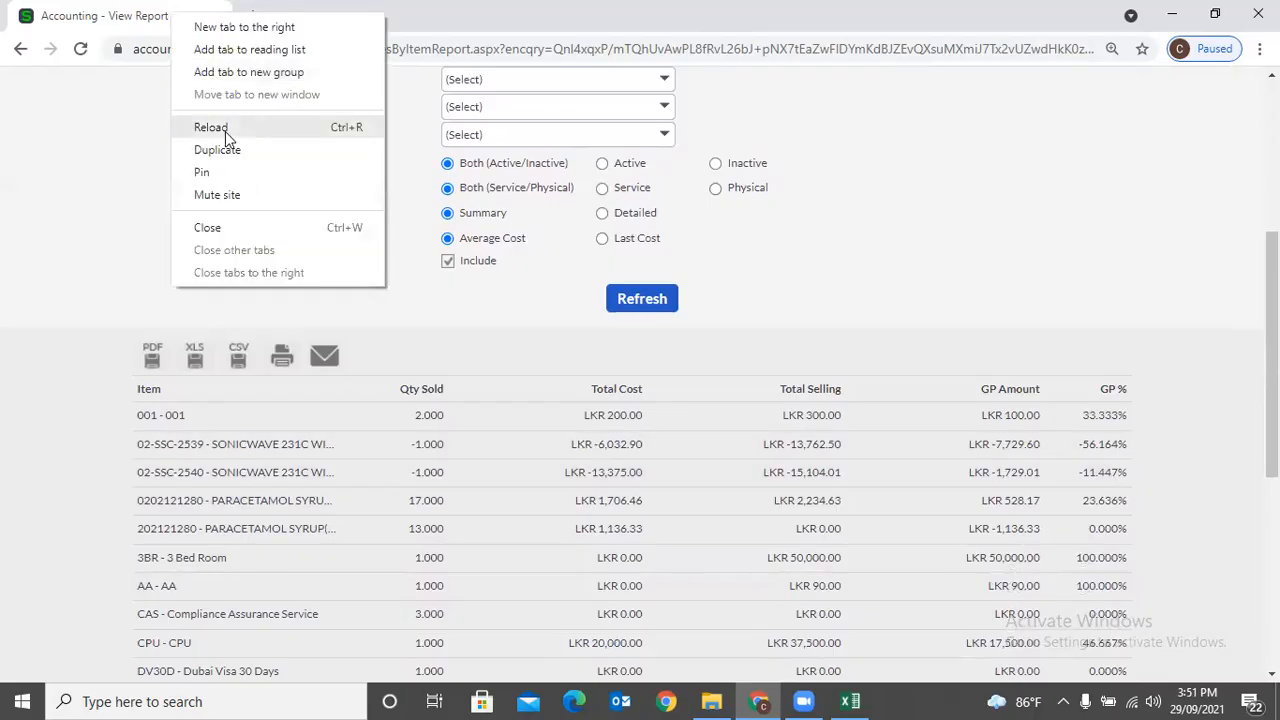
click(225, 148)
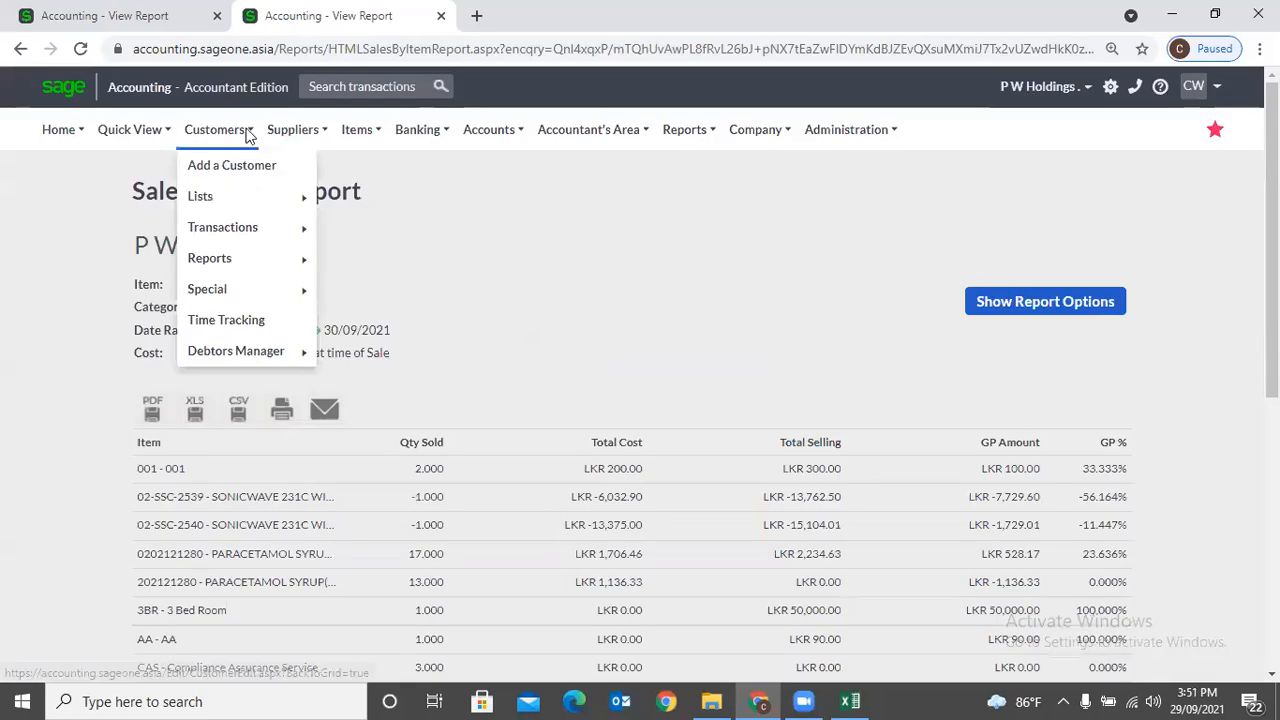
mouse_move(286, 138)
mouse_move(343, 131)
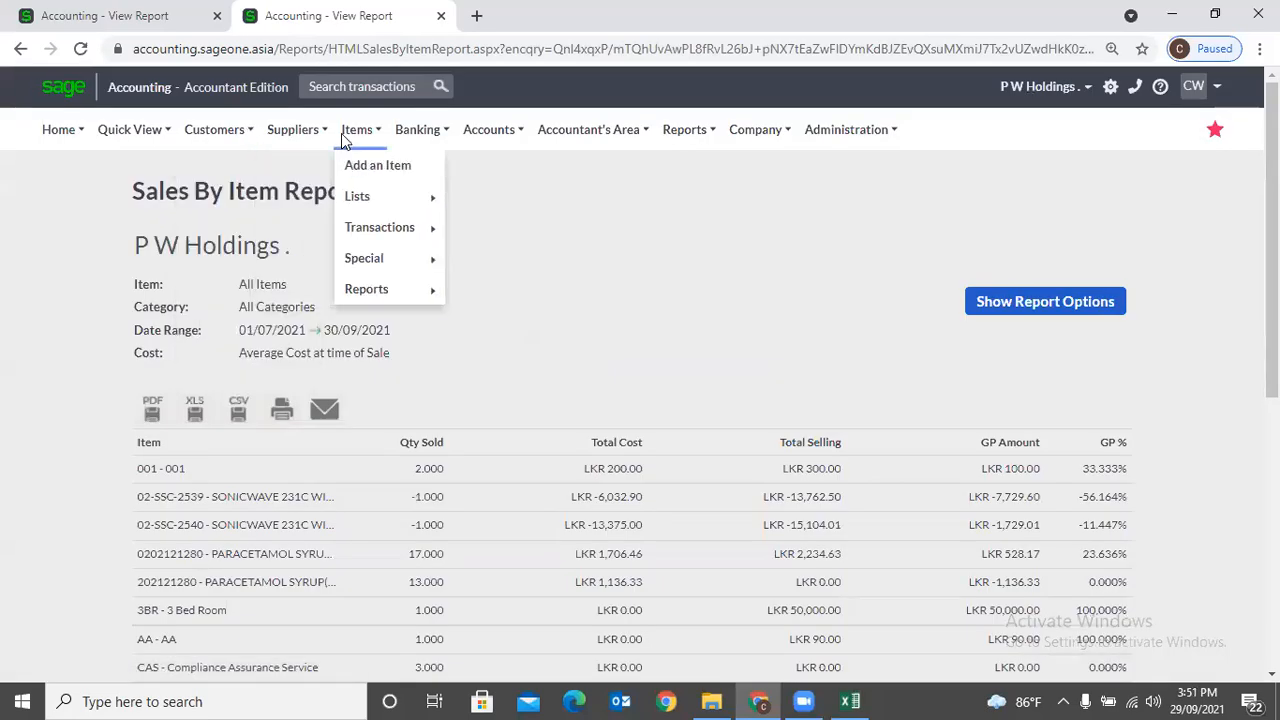
mouse_move(363, 195)
click(489, 195)
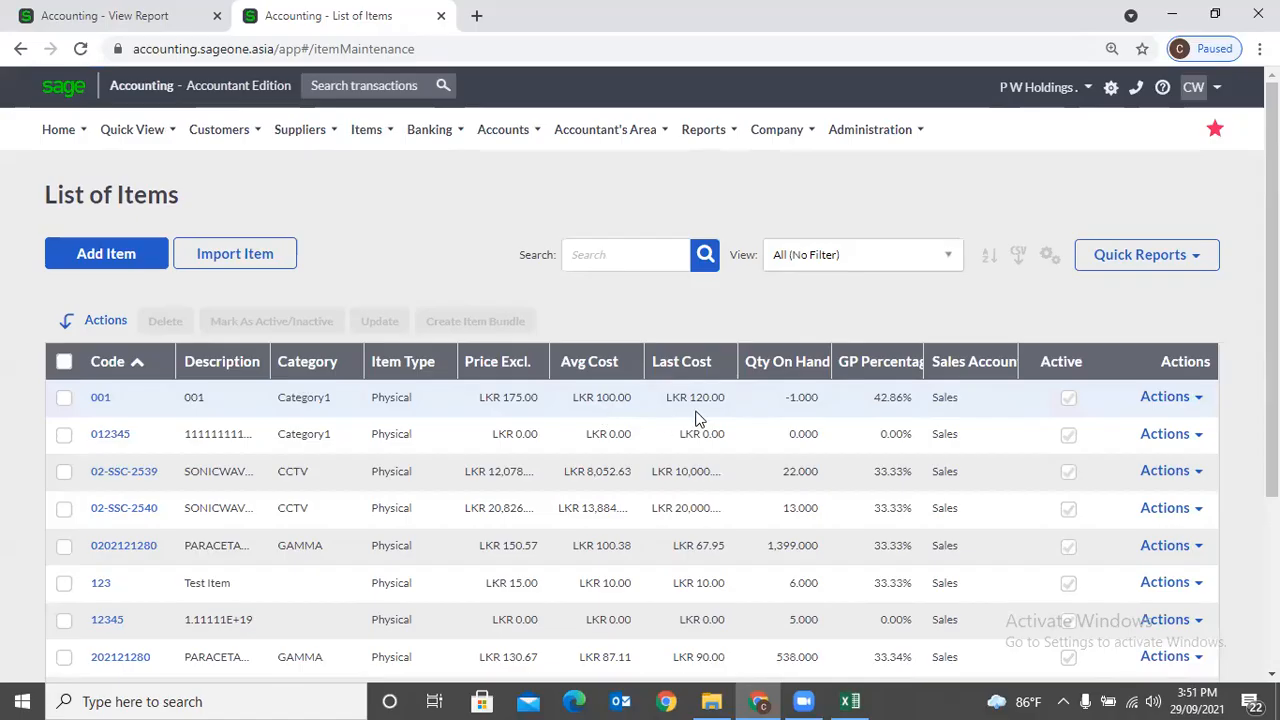
Refresh the Sales By Item report with the cost basis set to Last Cost and compare it with the List of Items.
click(128, 12)
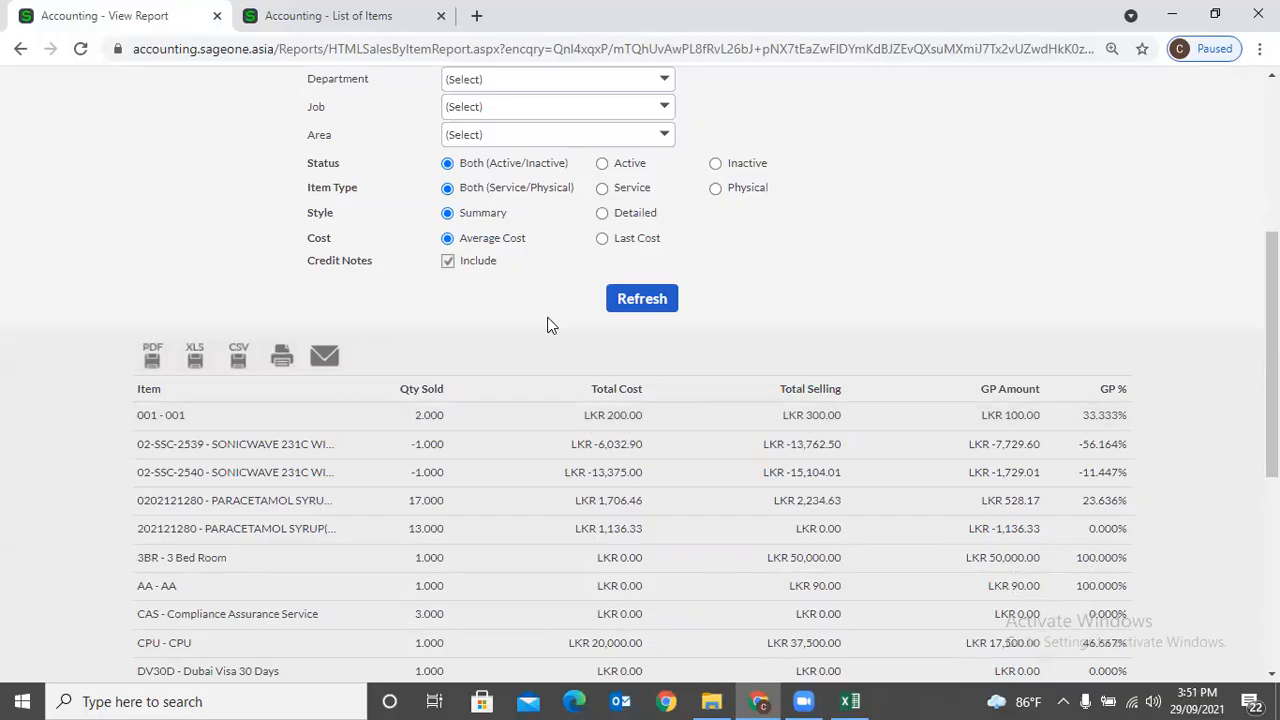
click(603, 239)
click(636, 305)
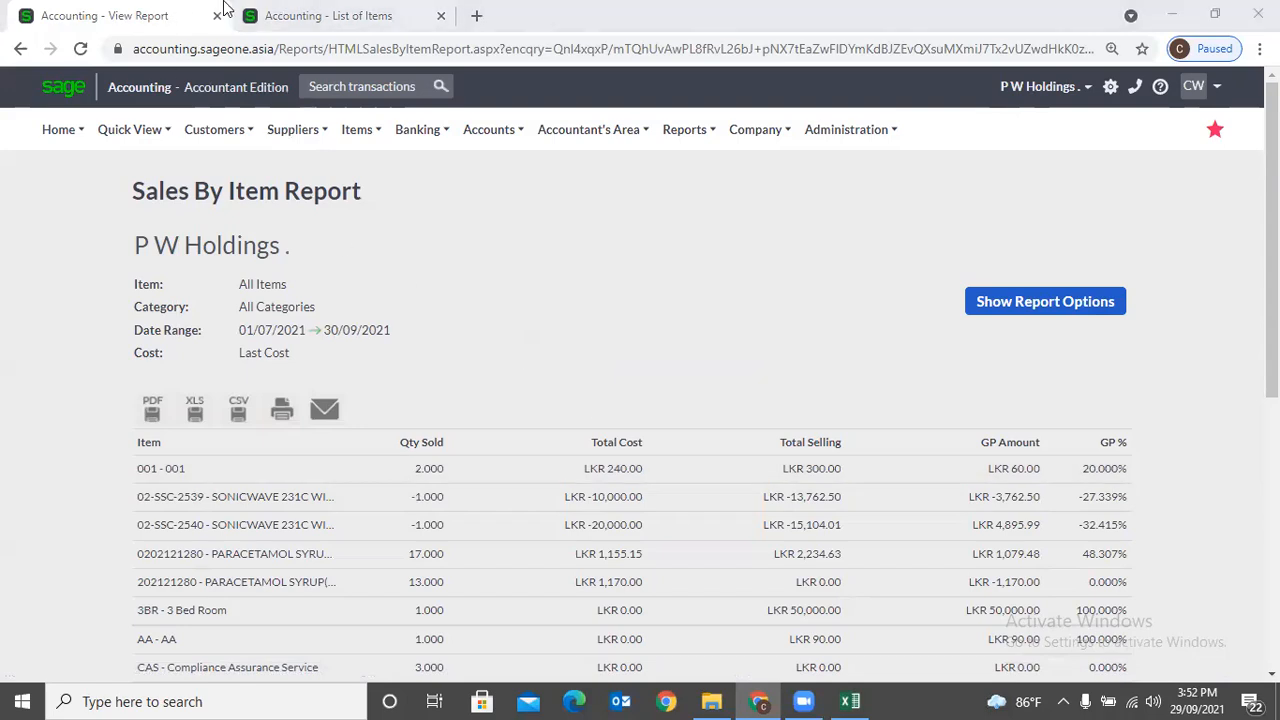
click(255, 15)
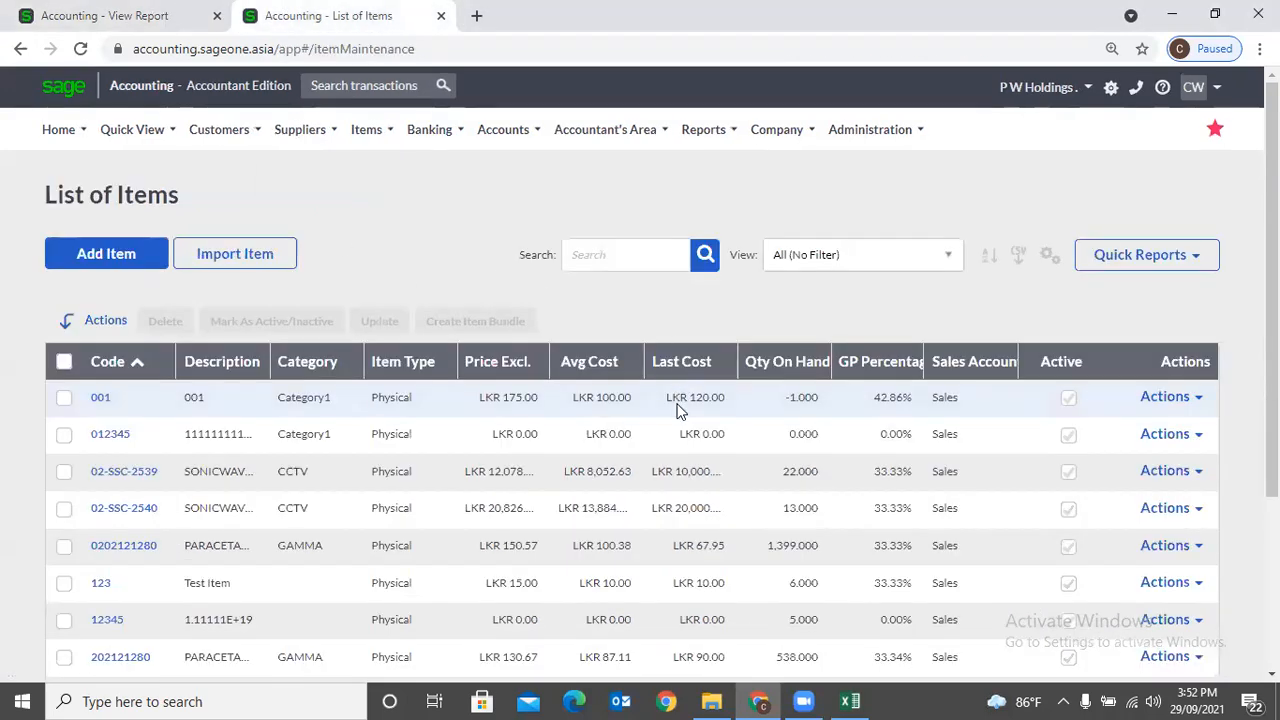
click(160, 16)
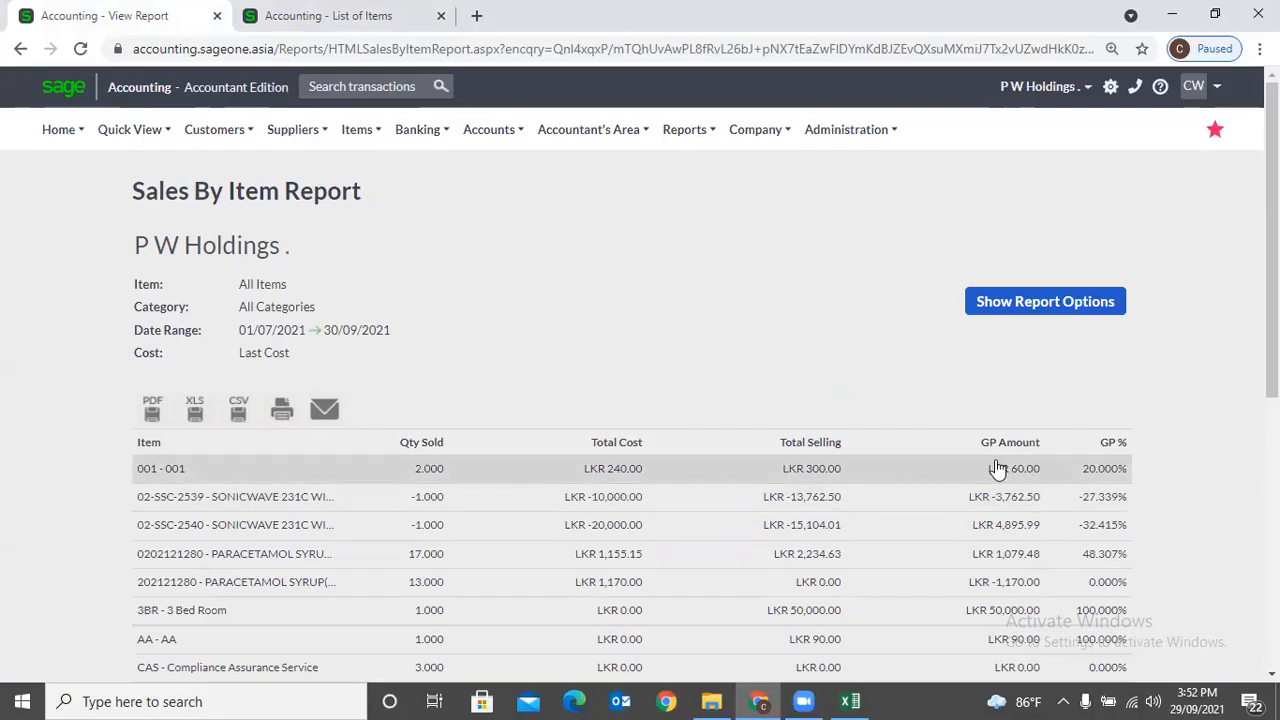
Examine the Sales By Item report's options and its last-cost gross profit figures down to the grand total.
click(987, 308)
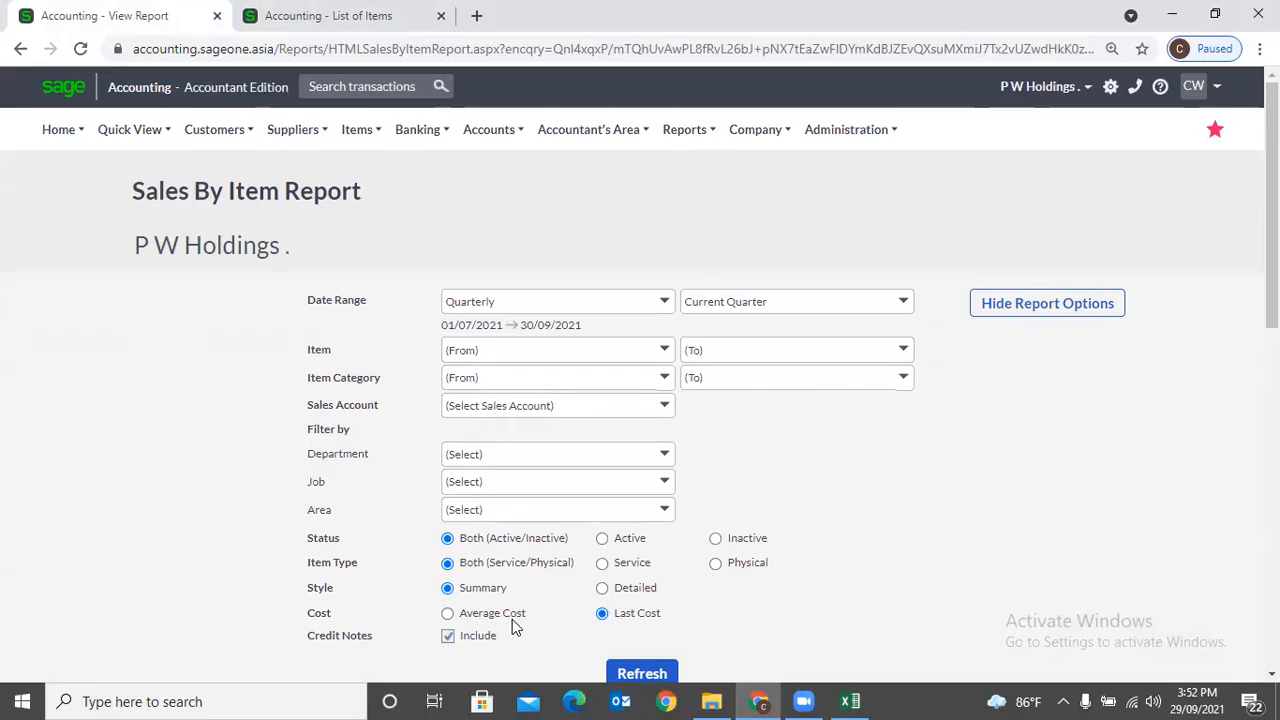
scroll(512, 619, down, 2)
scroll(791, 529, down, 6)
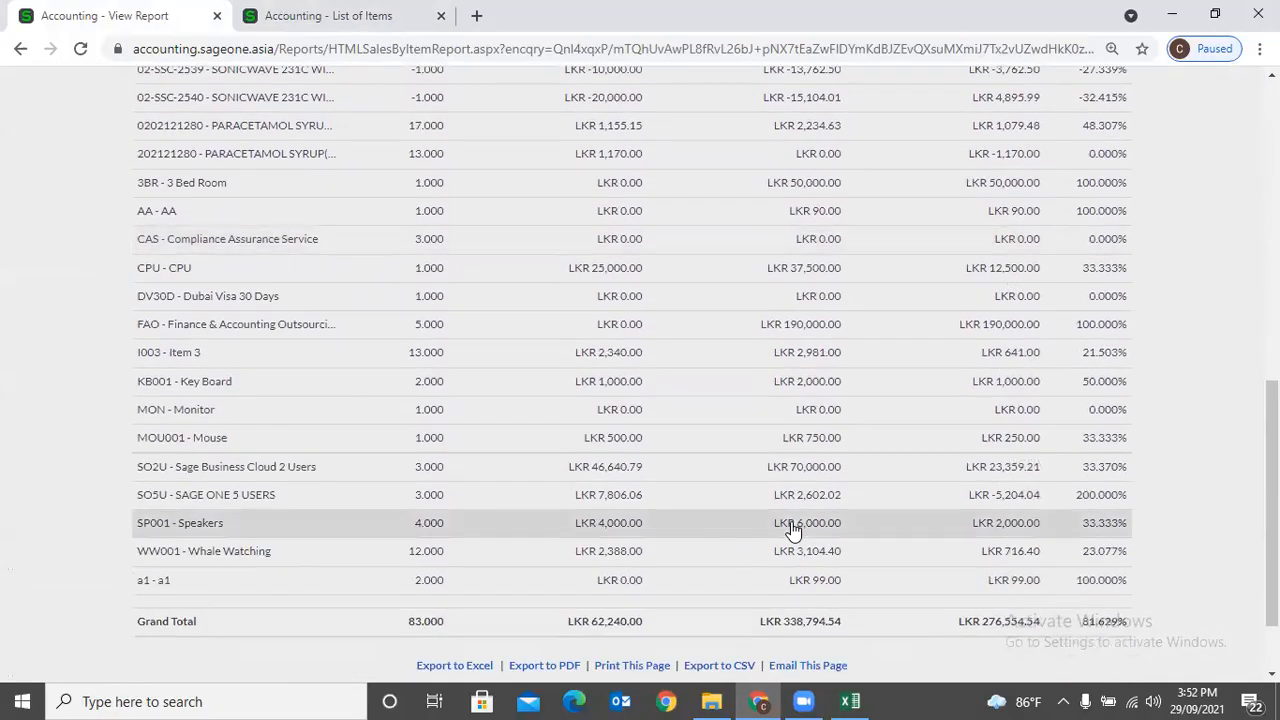
scroll(791, 529, up, 5)
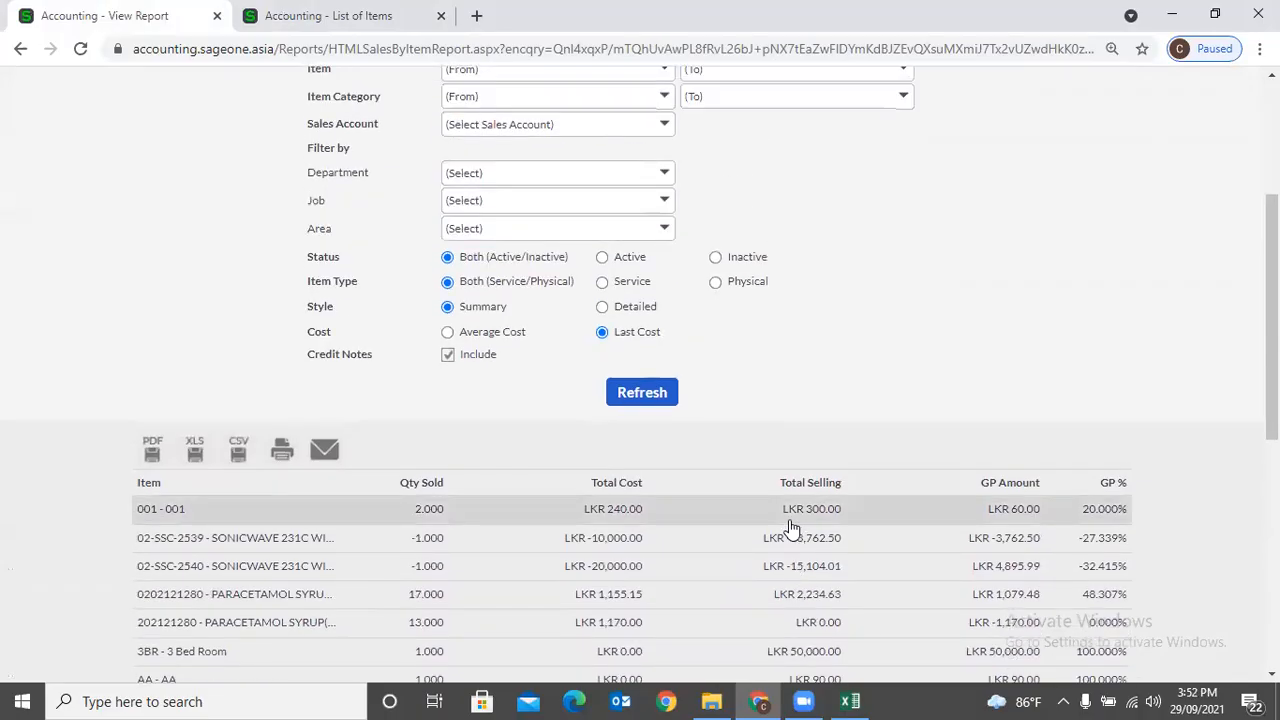
scroll(791, 528, up, 2)
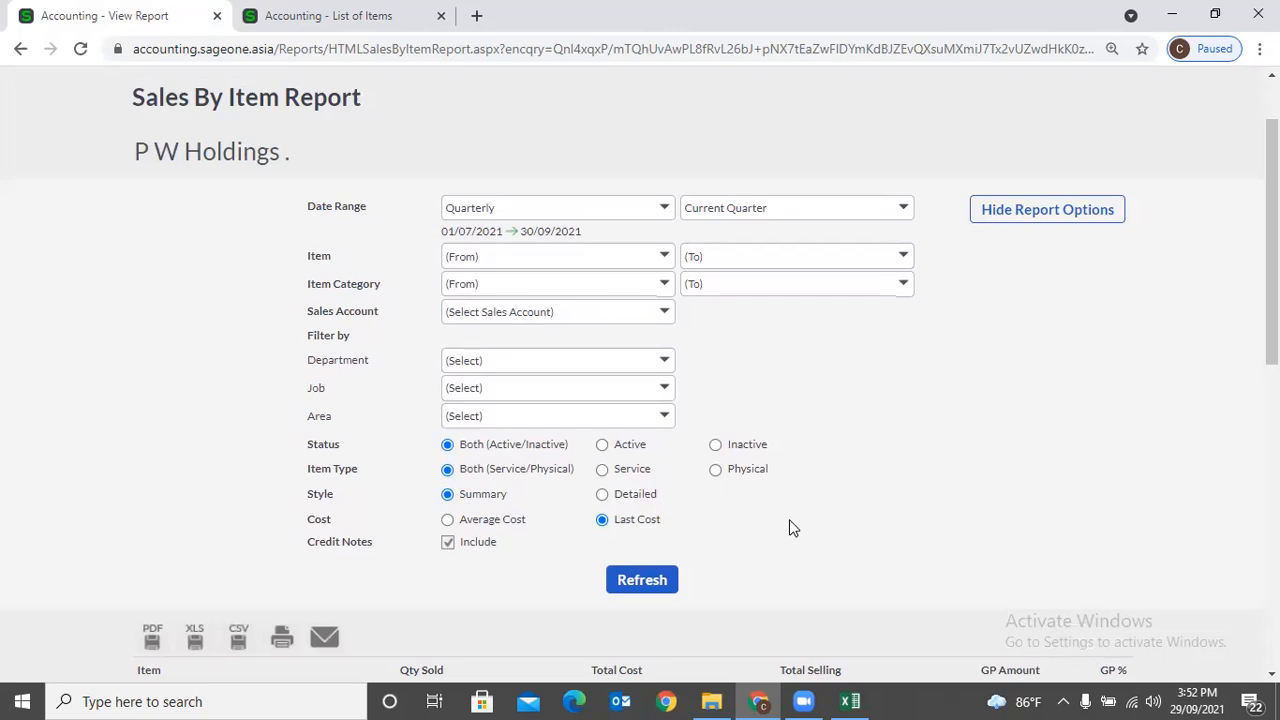
scroll(791, 528, up, 1)
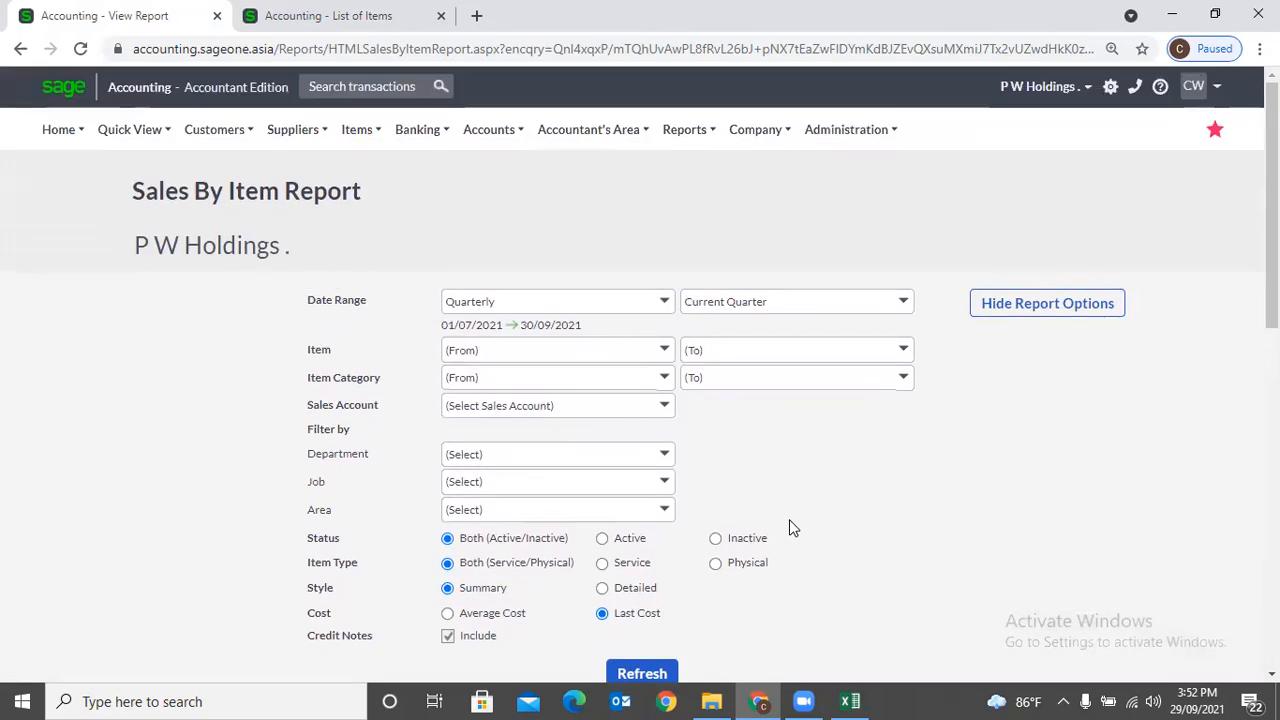
scroll(791, 526, down, 2)
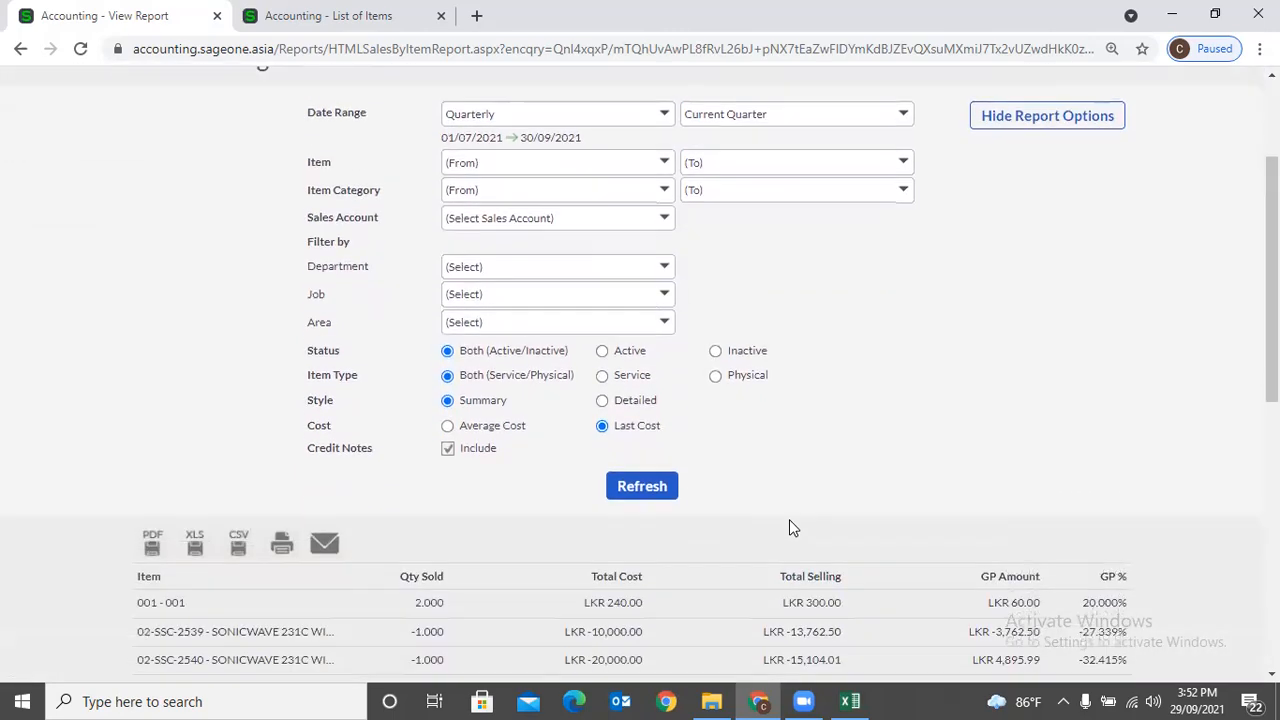
scroll(540, 346, up, 2)
scroll(456, 320, up, 1)
Open the Purchases by Item report and set its date range to Yearly for the current year.
click(373, 133)
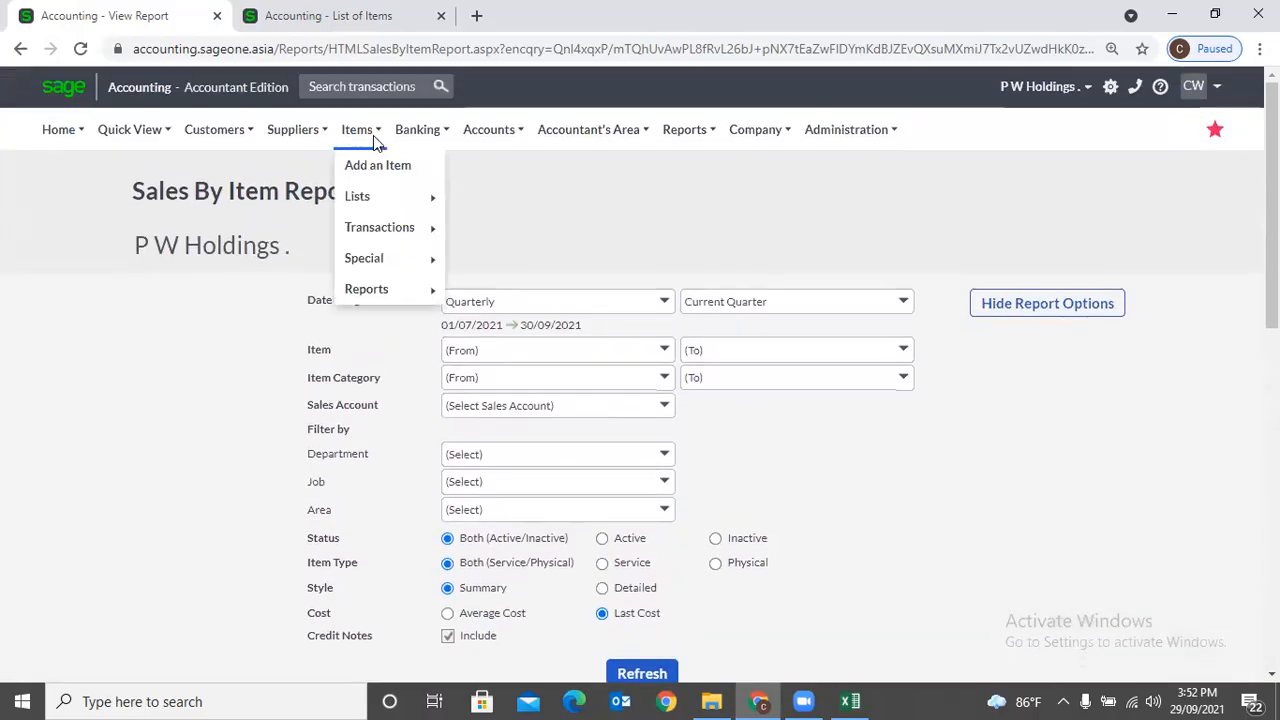
mouse_move(377, 240)
mouse_move(375, 290)
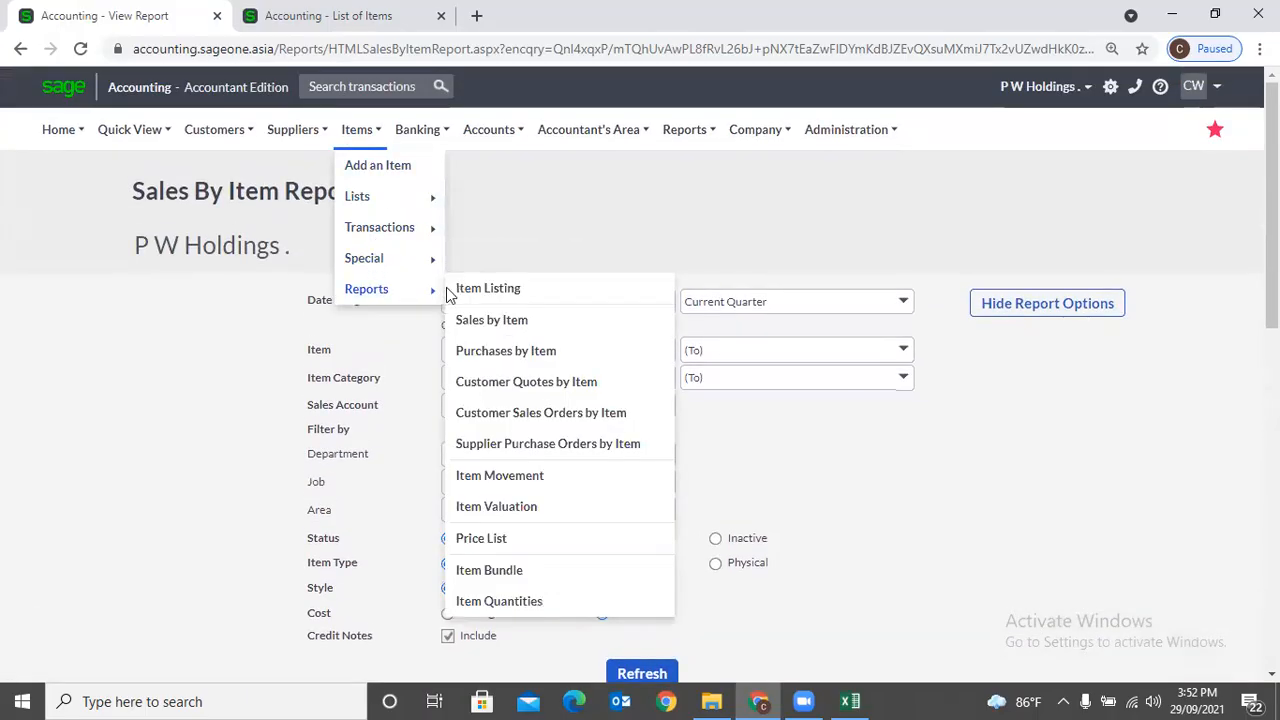
click(501, 365)
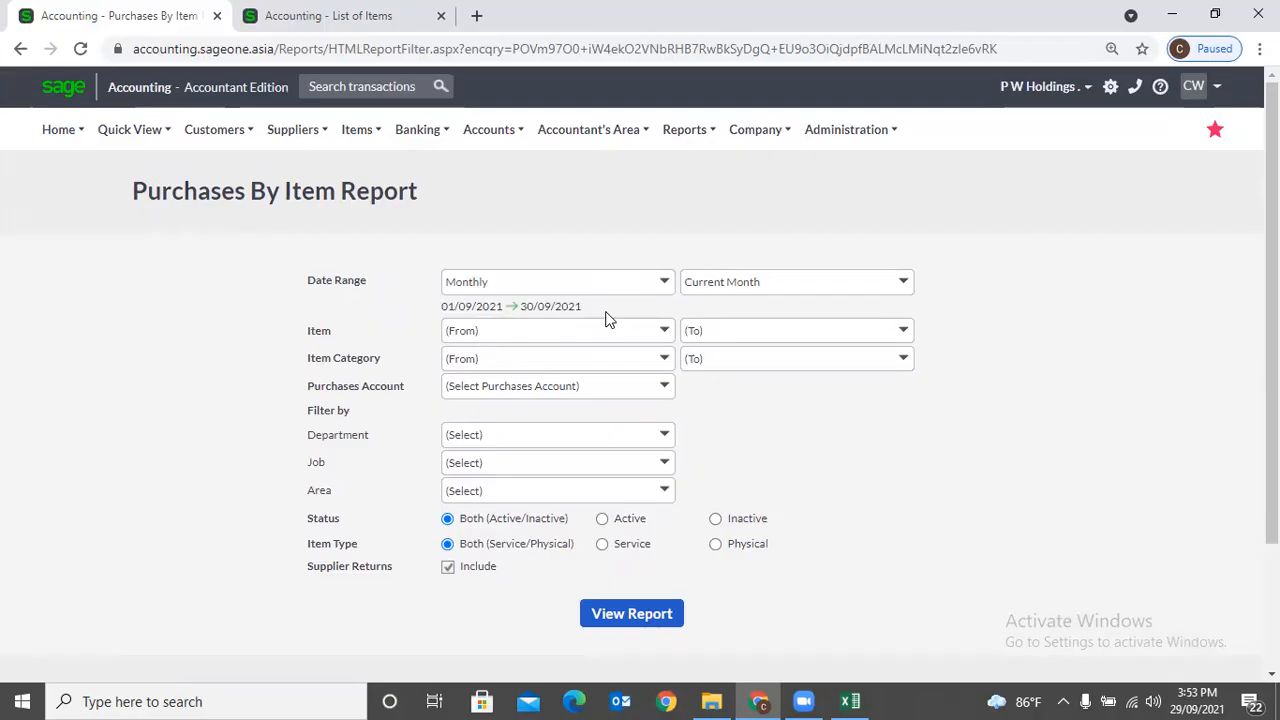
click(663, 283)
click(567, 347)
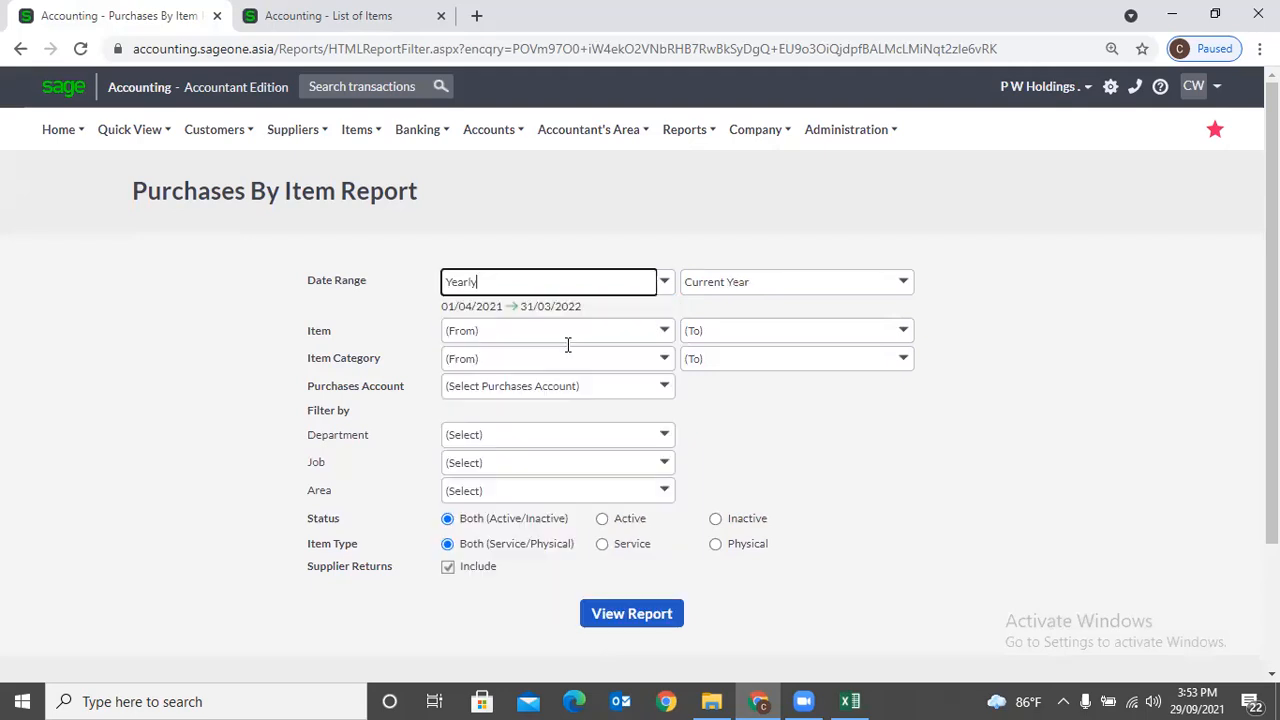
Run the Purchases By Item report without item, category or department filters and review the purchases down to the grand total.
click(663, 331)
click(940, 434)
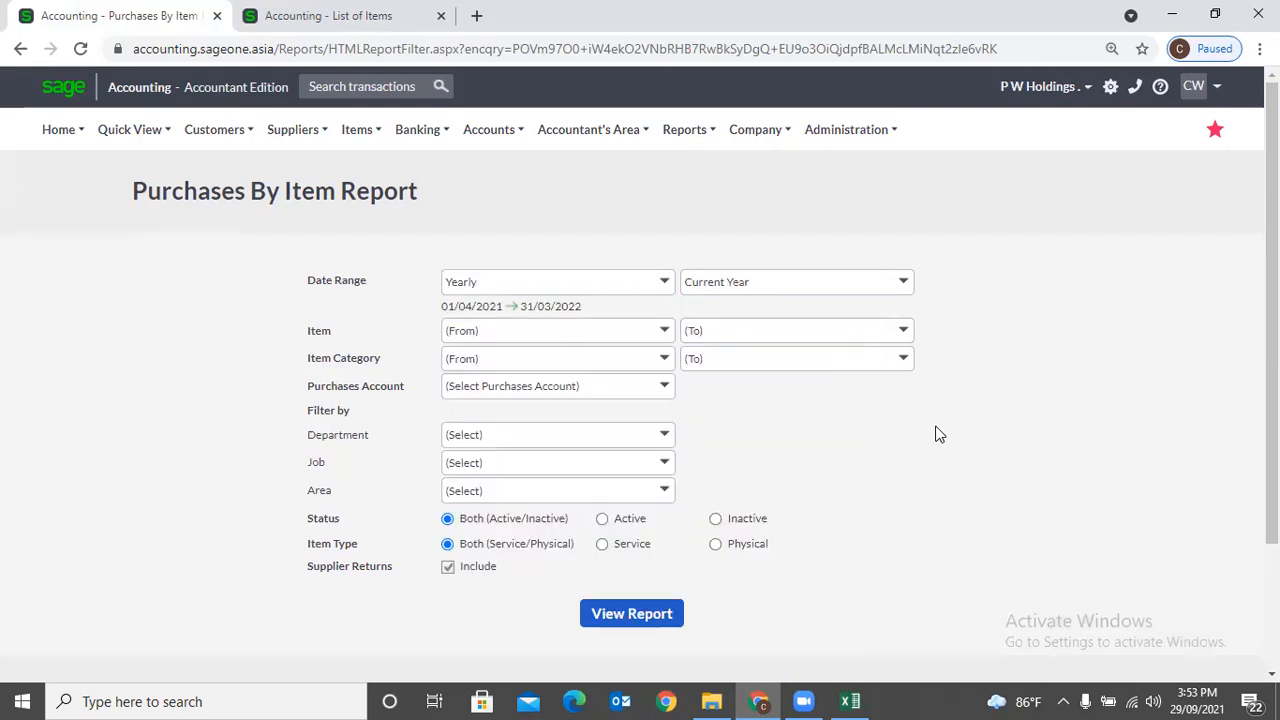
click(664, 359)
click(863, 448)
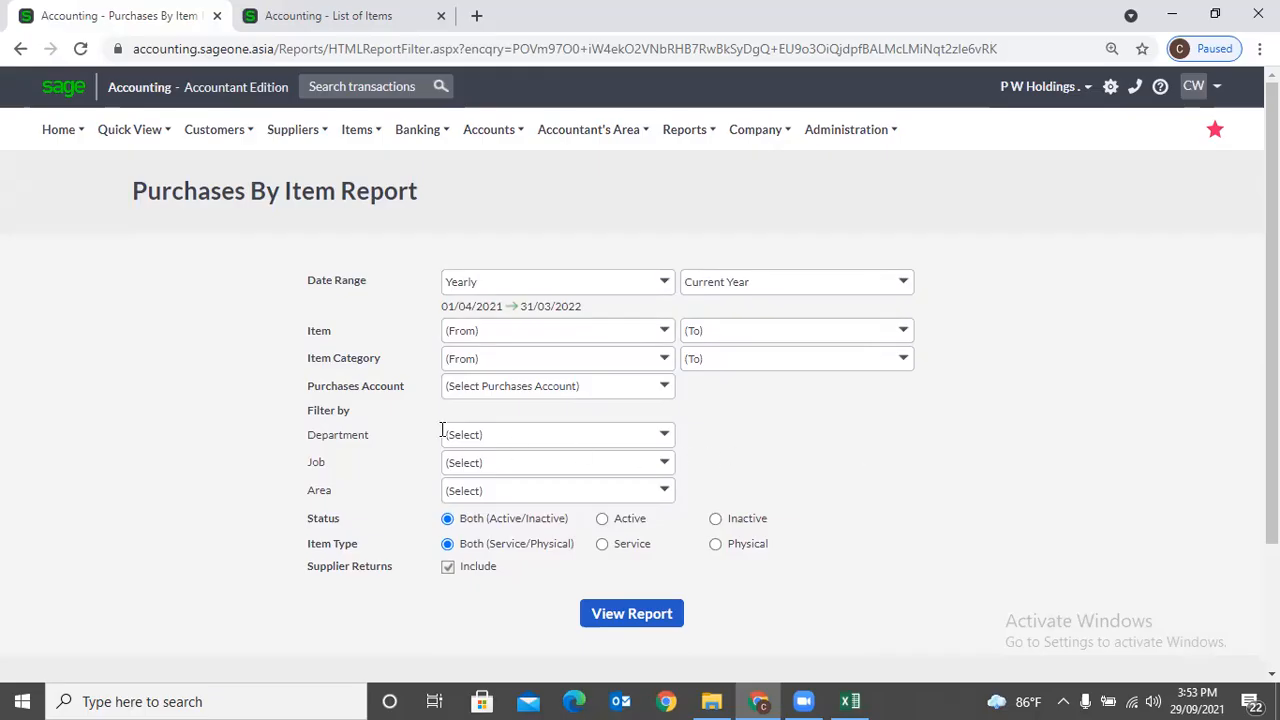
click(667, 437)
click(772, 448)
click(631, 614)
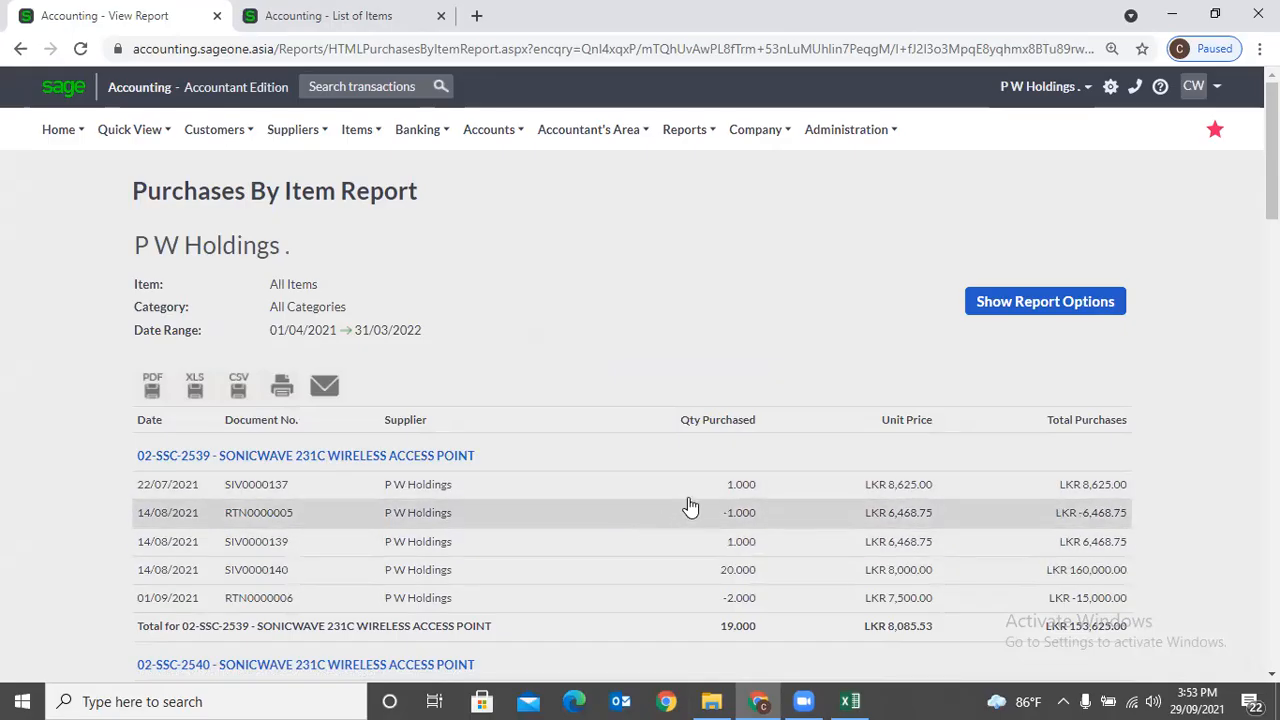
scroll(702, 490, down, 1)
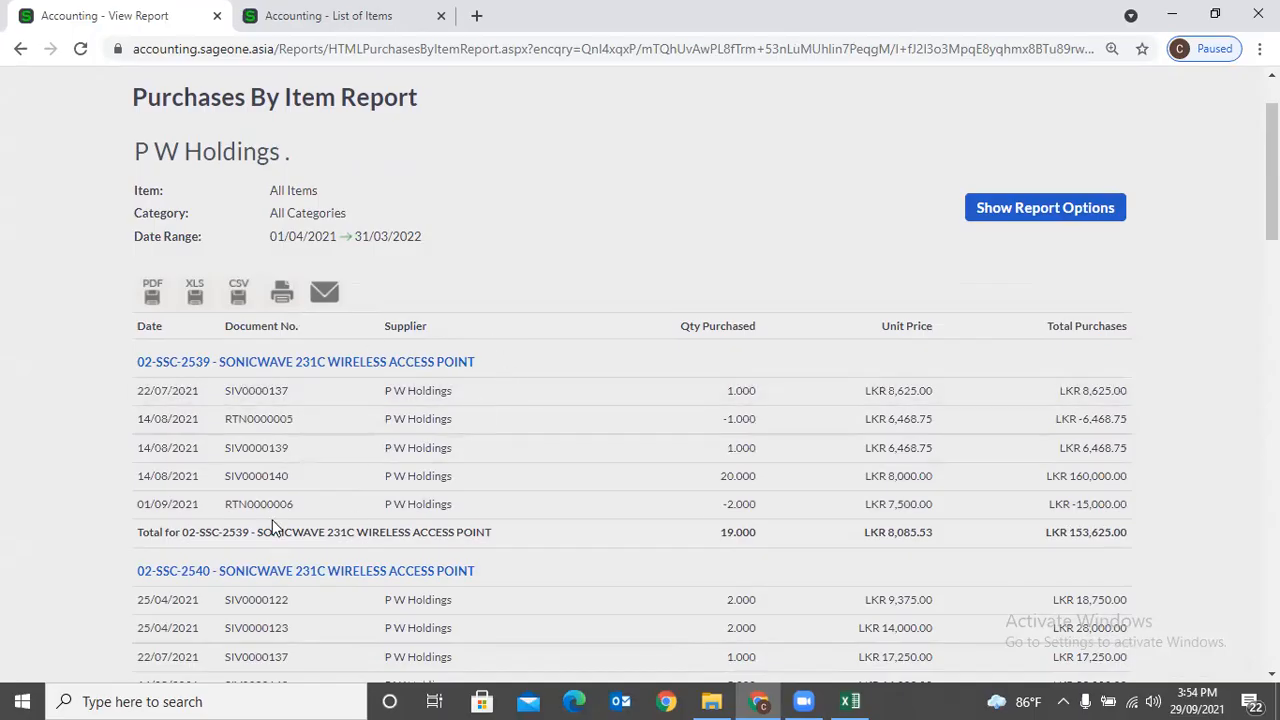
scroll(272, 527, down, 1)
scroll(1060, 243, down, 3)
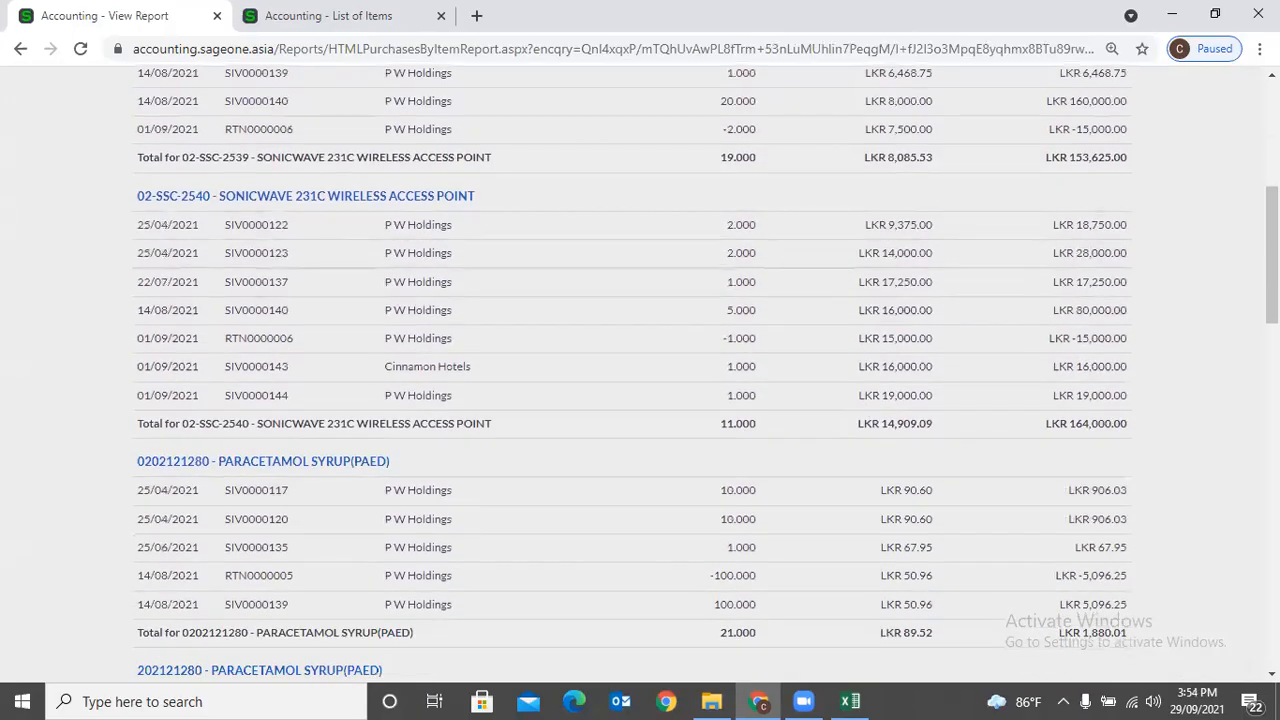
drag(1272, 255, 1272, 600)
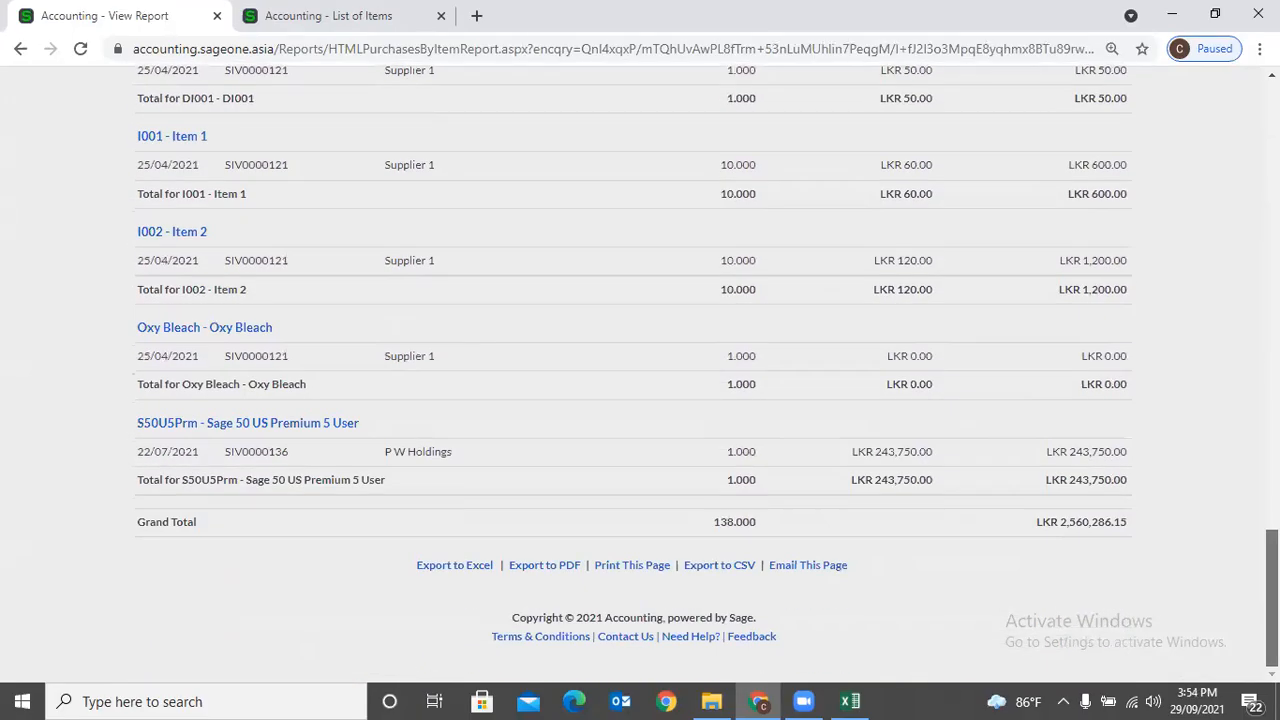
scroll(478, 300, up, 20)
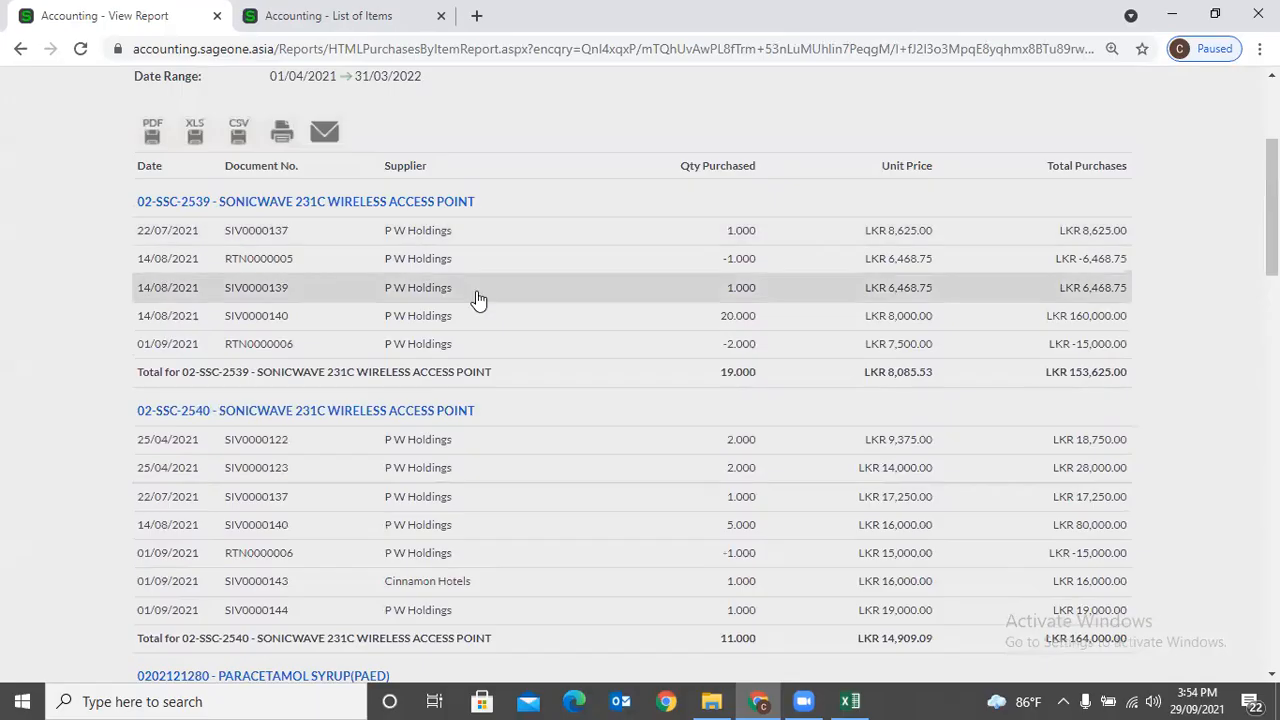
Refresh the Purchases By Item report with supplier returns included and review the invoice and return lines per item.
scroll(478, 300, up, 2)
click(1023, 234)
click(444, 522)
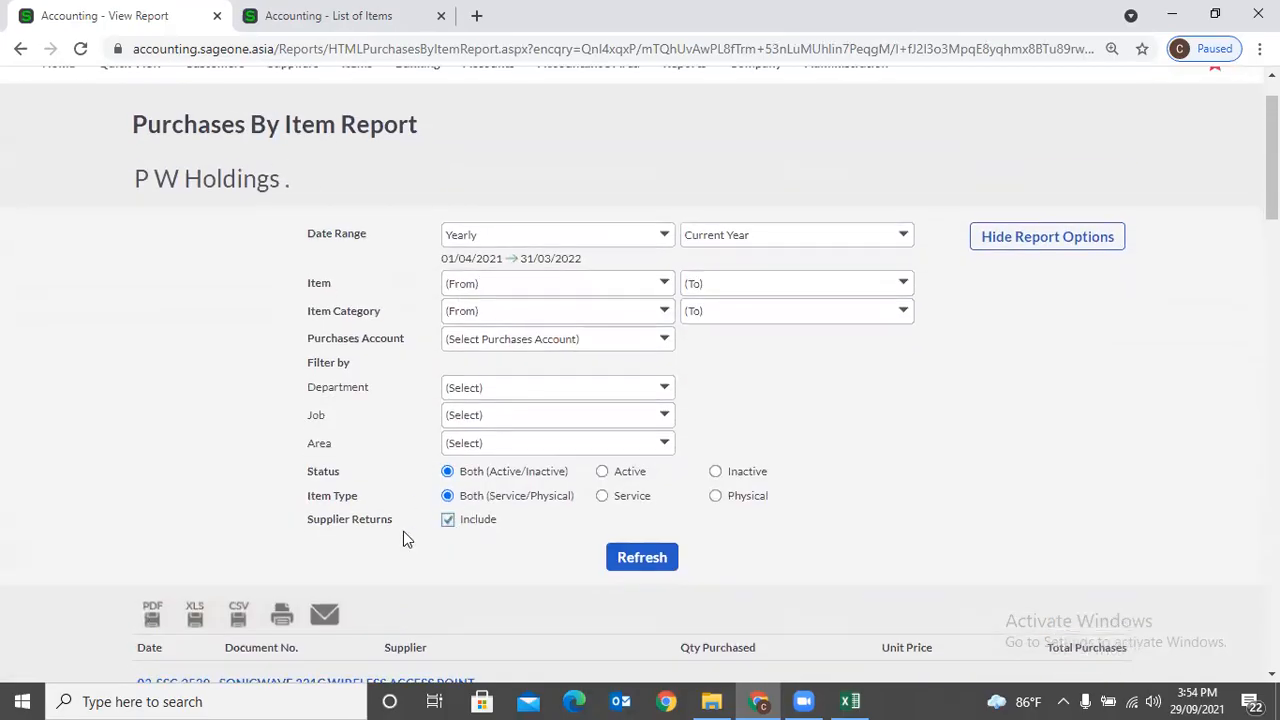
click(660, 563)
scroll(660, 563, down, 3)
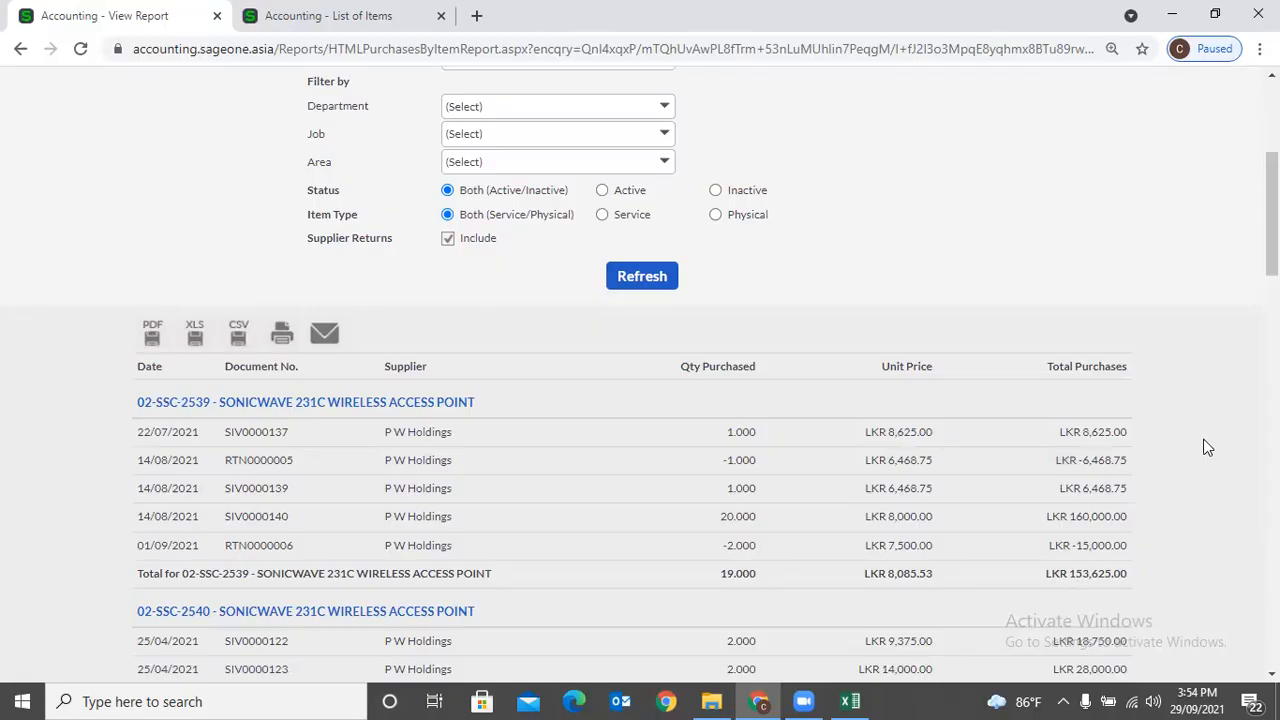
scroll(1203, 450, down, 8)
scroll(1203, 455, up, 4)
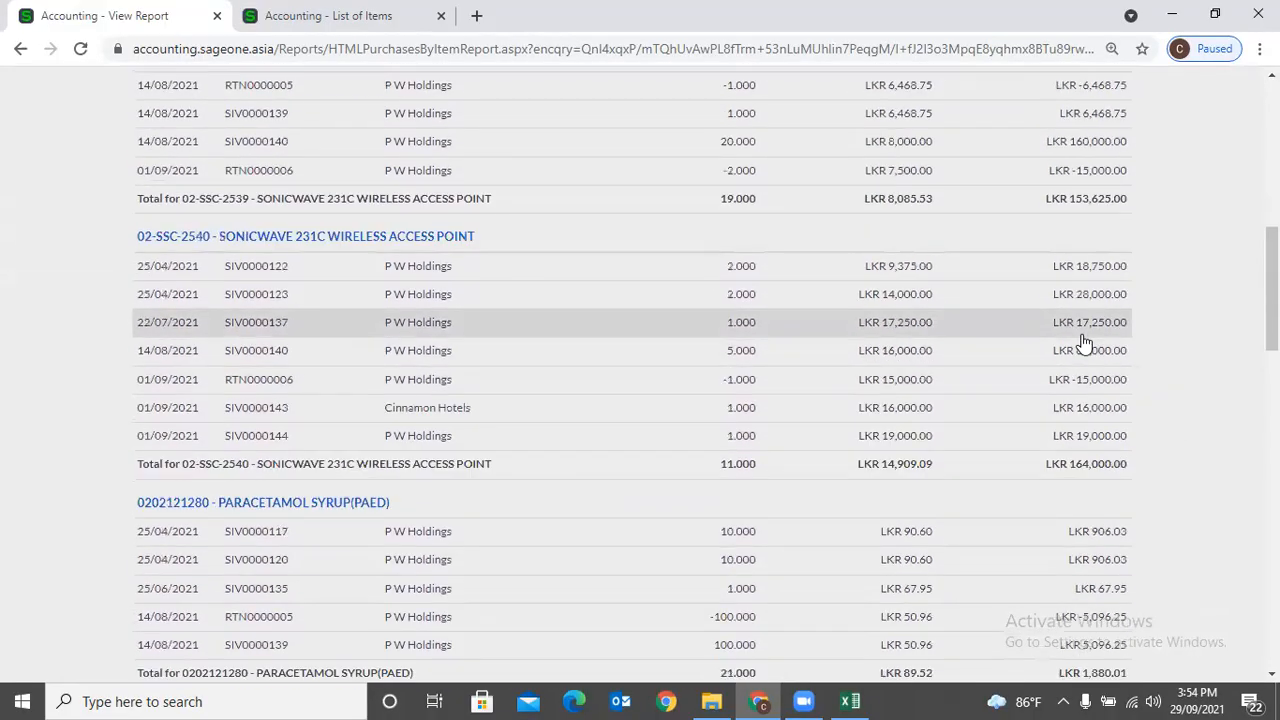
scroll(1083, 343, up, 5)
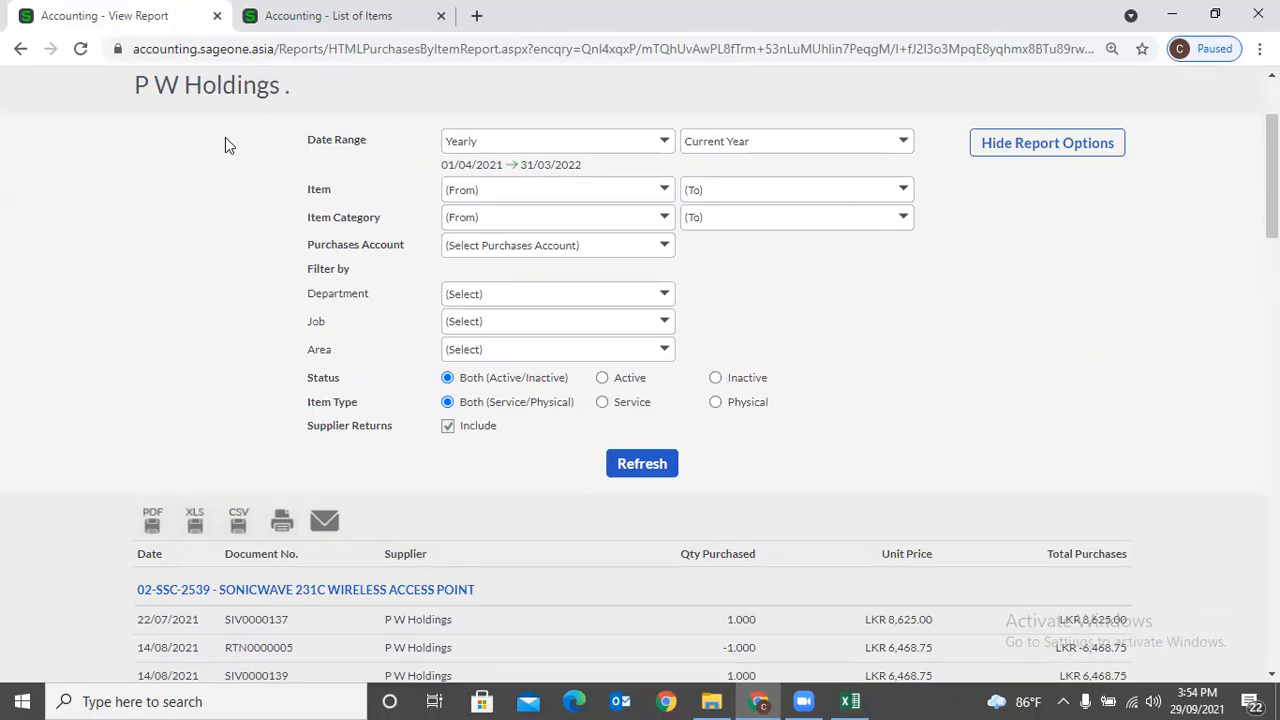
Open the Customer Quotes by Item report, keep the item type at Both and set the date range to Yearly.
scroll(225, 145, up, 2)
mouse_move(352, 143)
mouse_move(388, 292)
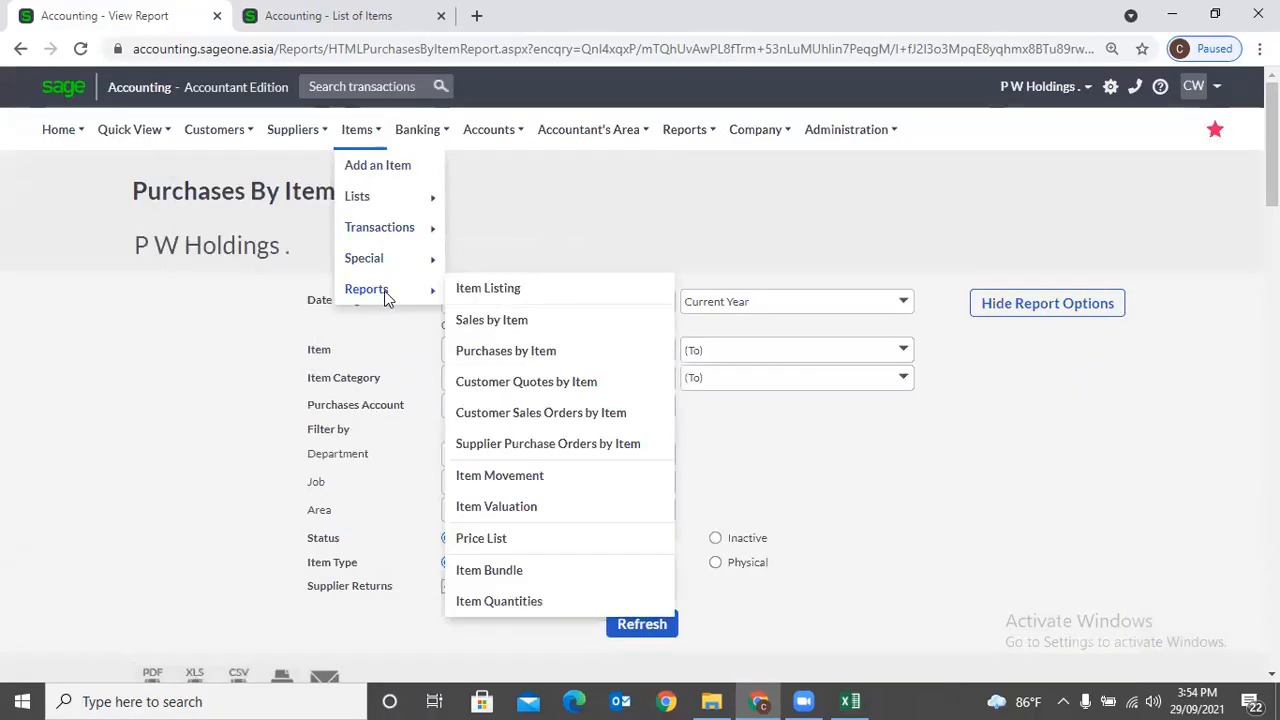
click(564, 388)
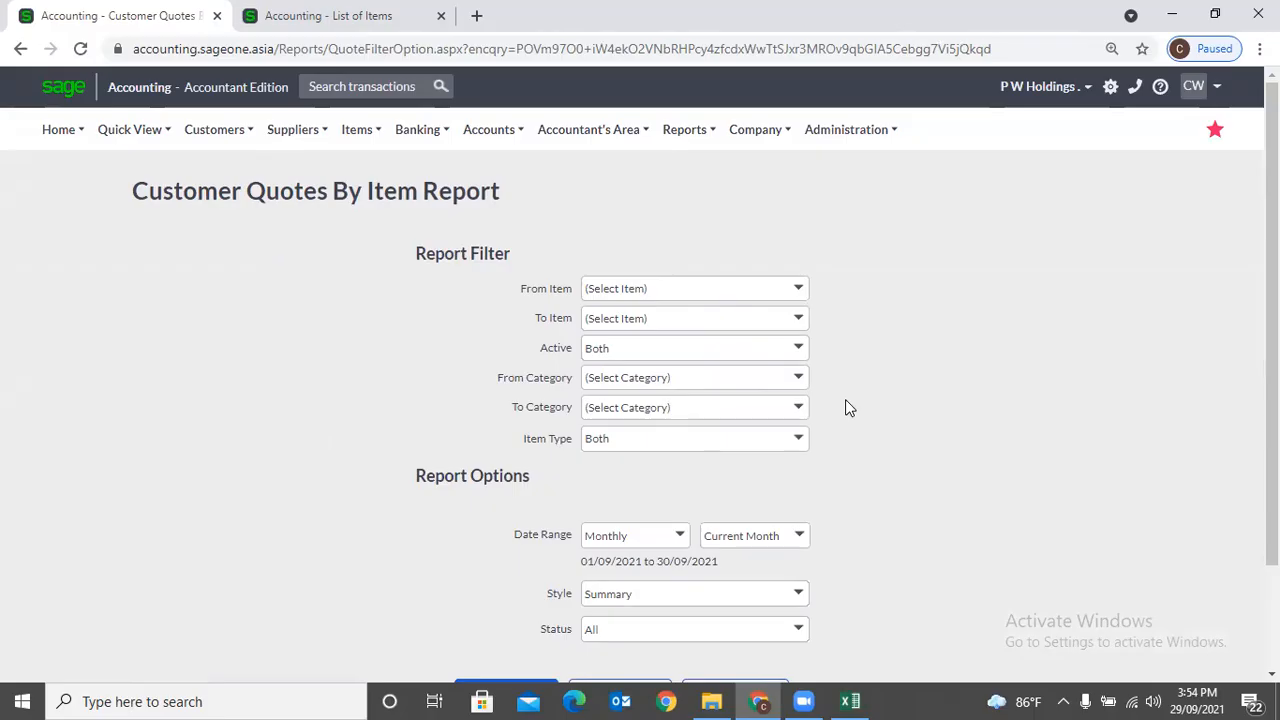
click(797, 445)
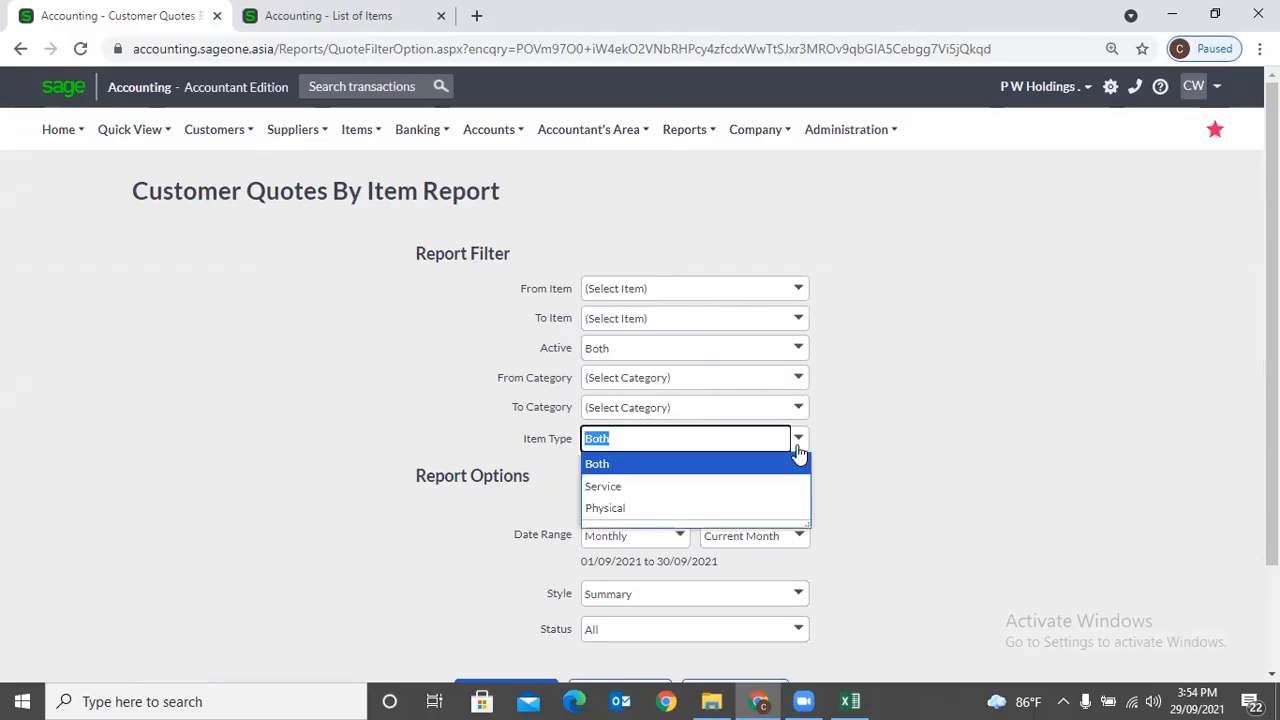
click(893, 416)
scroll(669, 489, down, 1)
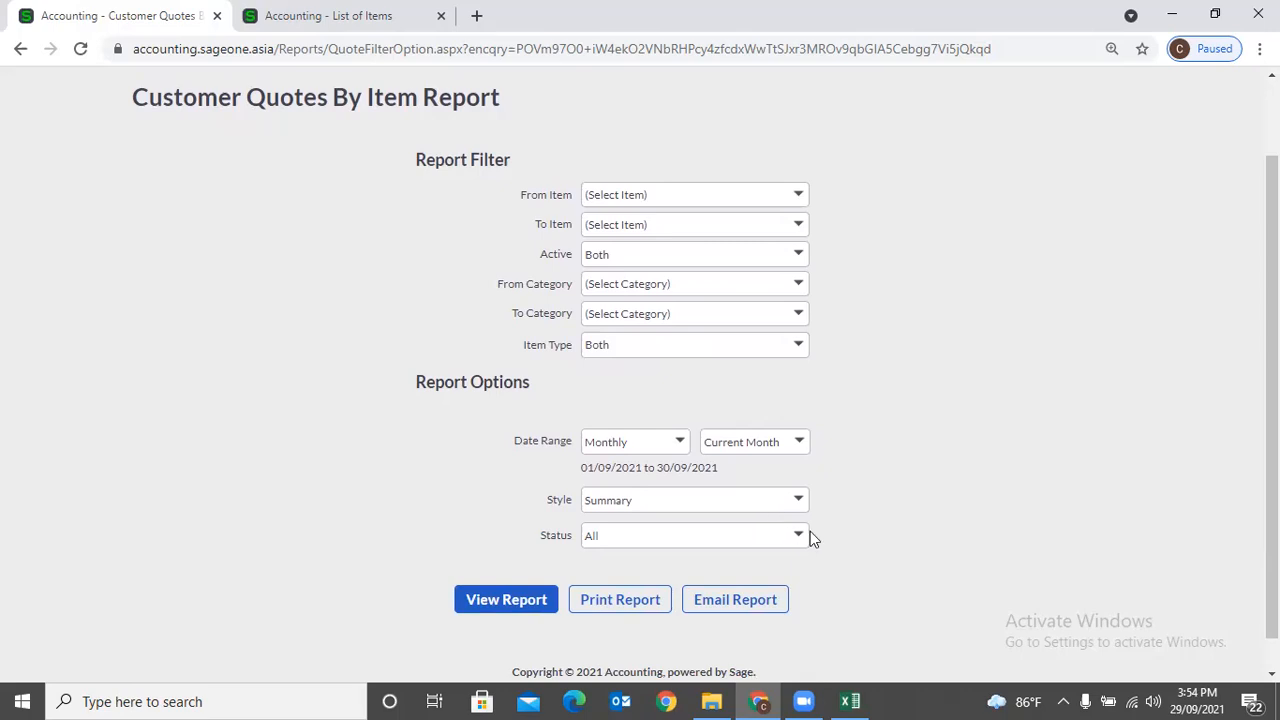
click(680, 443)
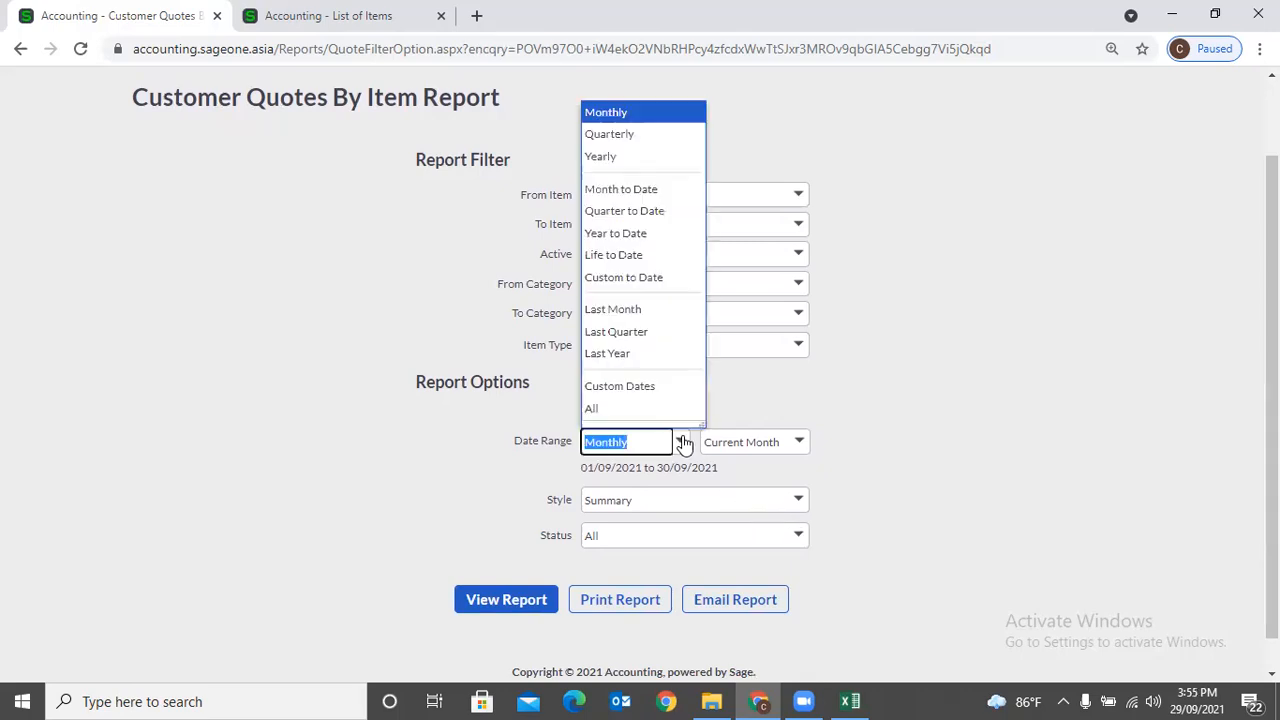
click(620, 158)
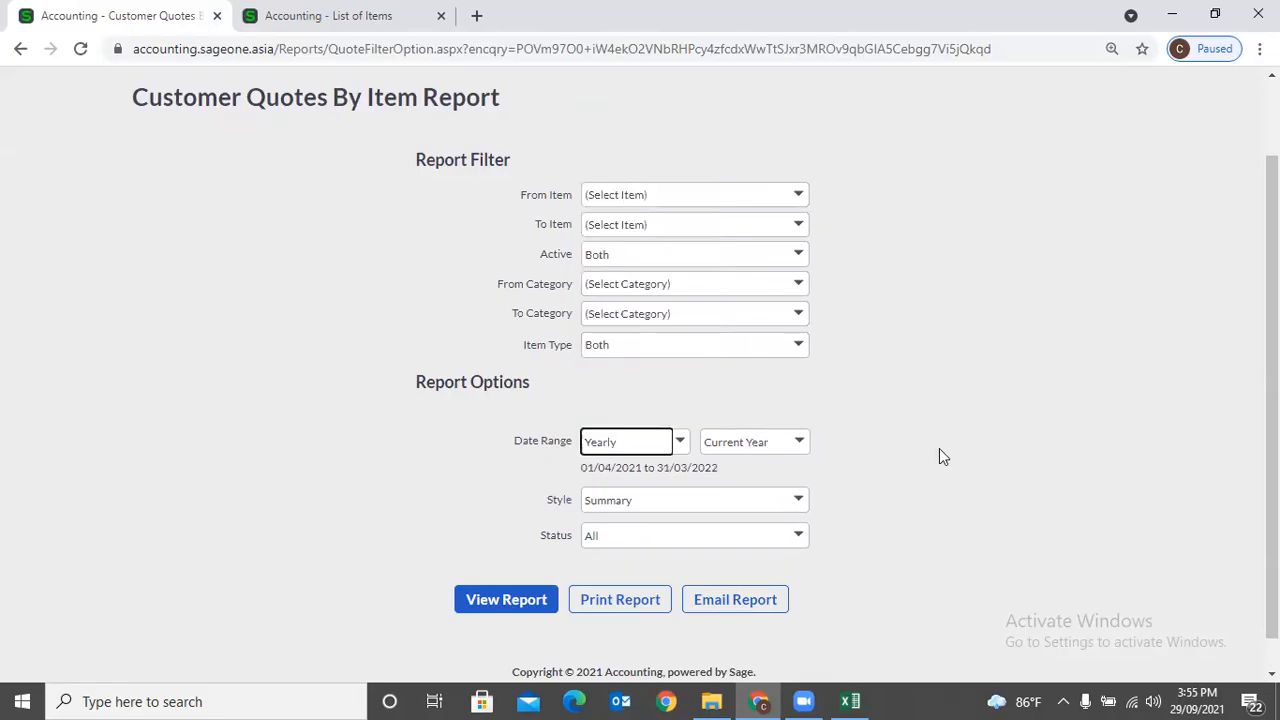
View the Customer Quotes by Item report in Summary style for all statuses and review the quoted items and gross profit.
click(799, 503)
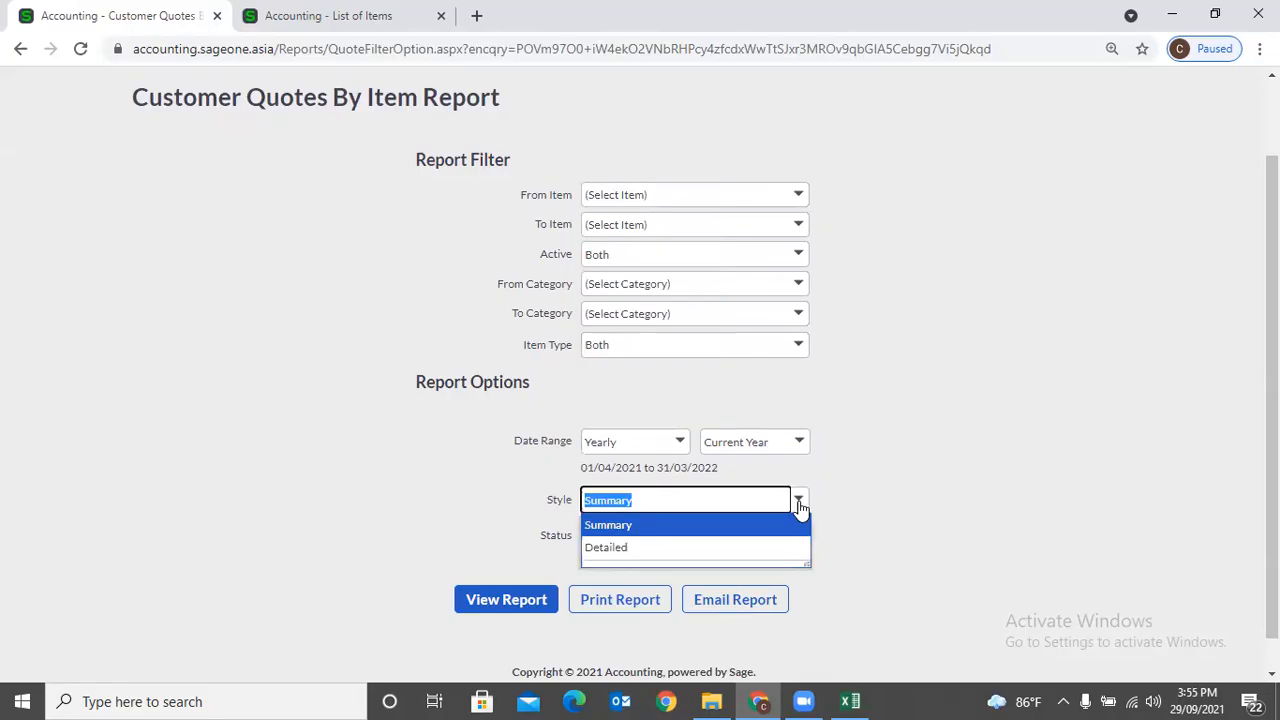
click(866, 532)
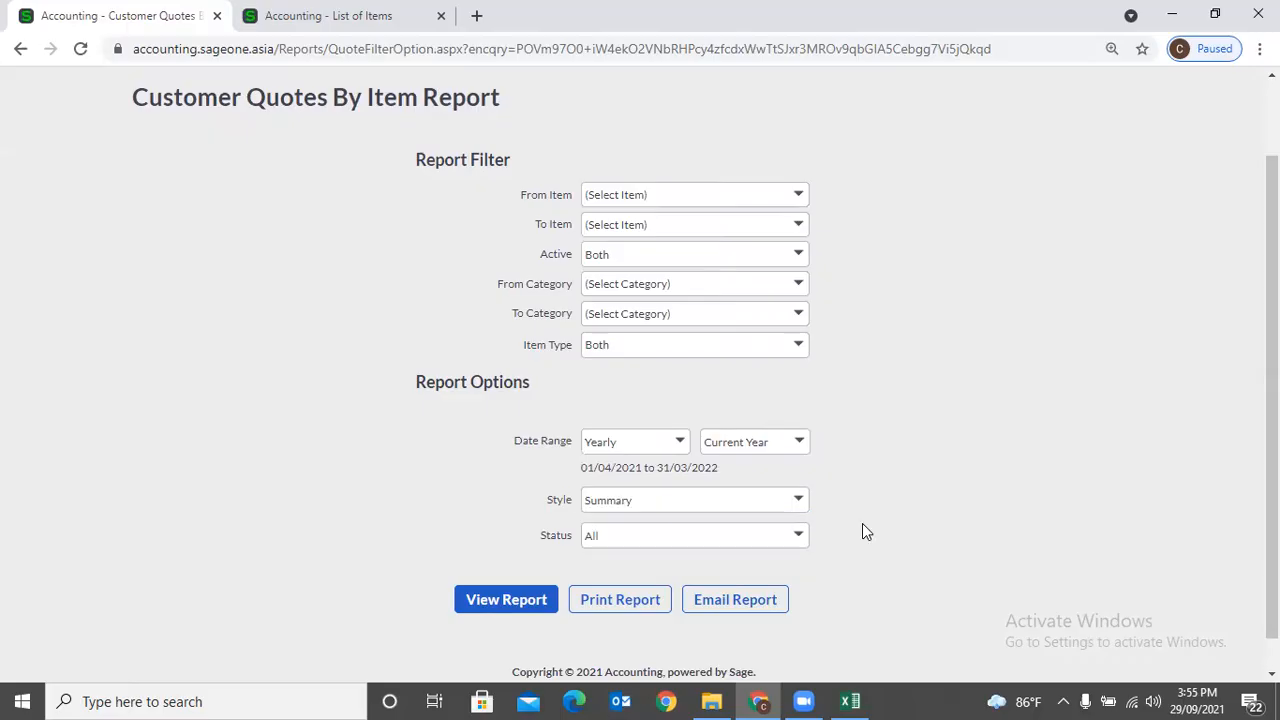
click(536, 597)
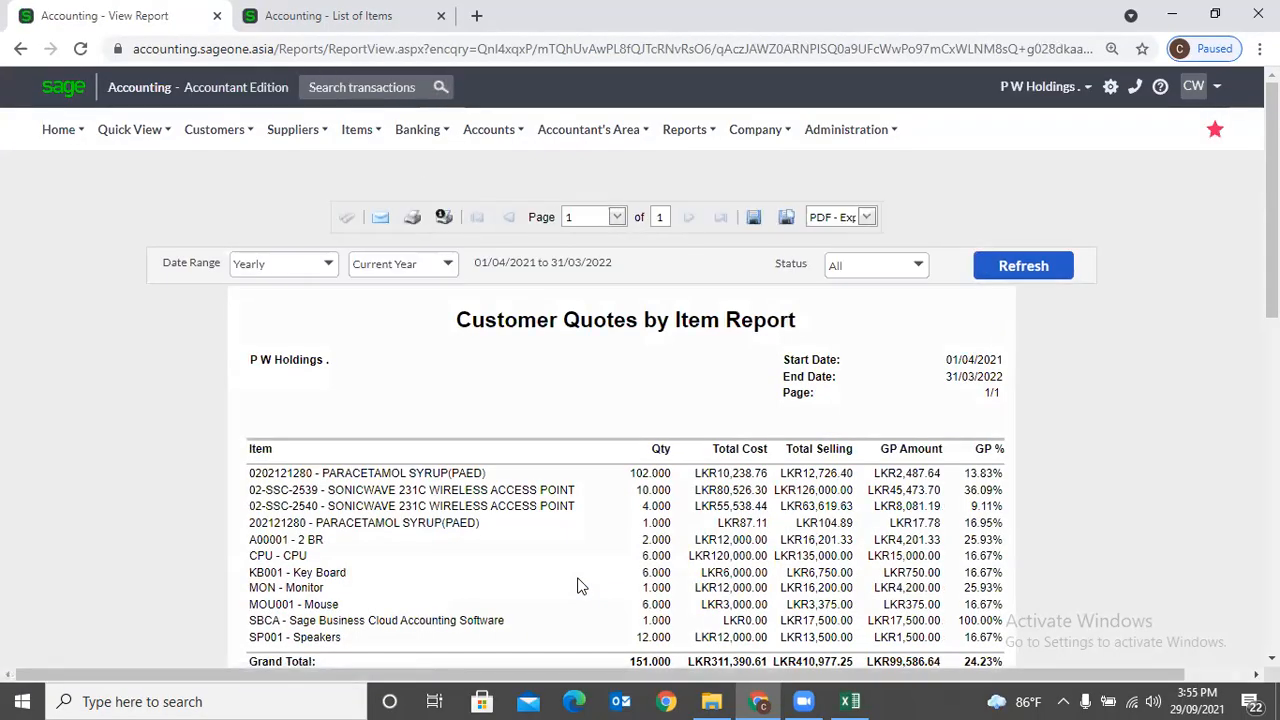
scroll(491, 560, down, 1)
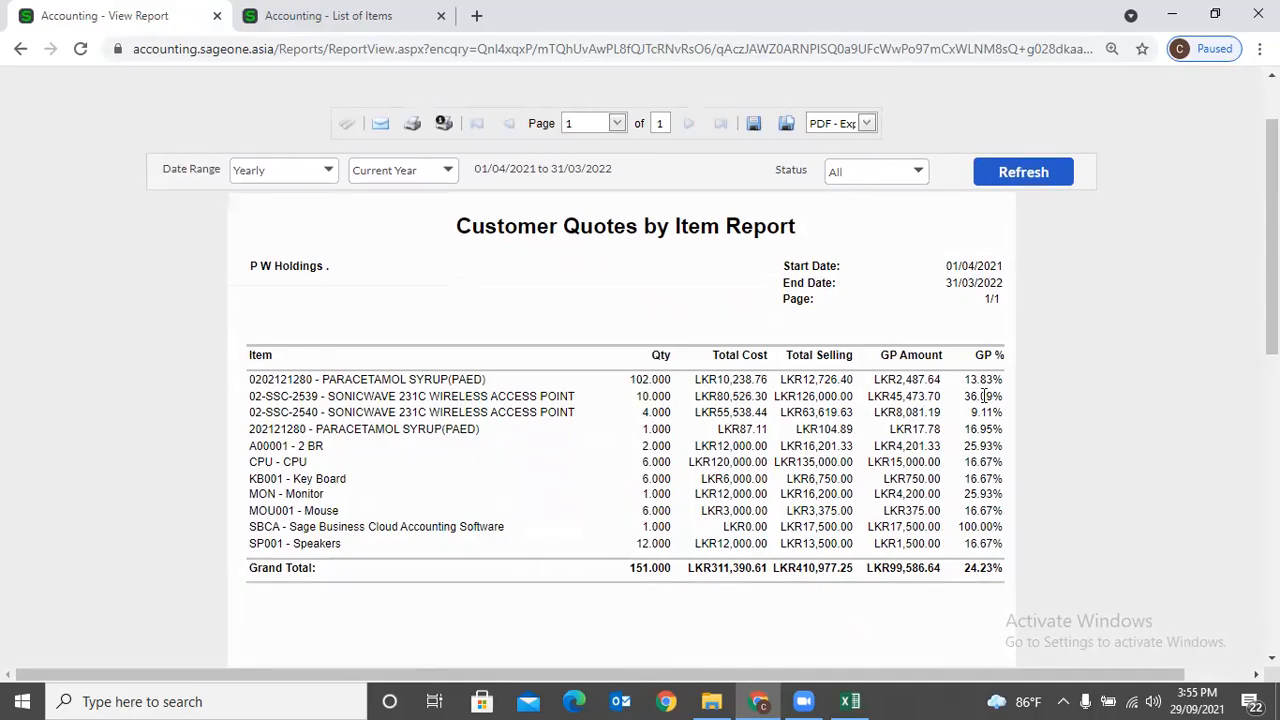
Reopen the Customer Quotes by Item report options and set the style to Detailed.
scroll(405, 242, up, 2)
click(263, 138)
click(357, 131)
mouse_move(352, 289)
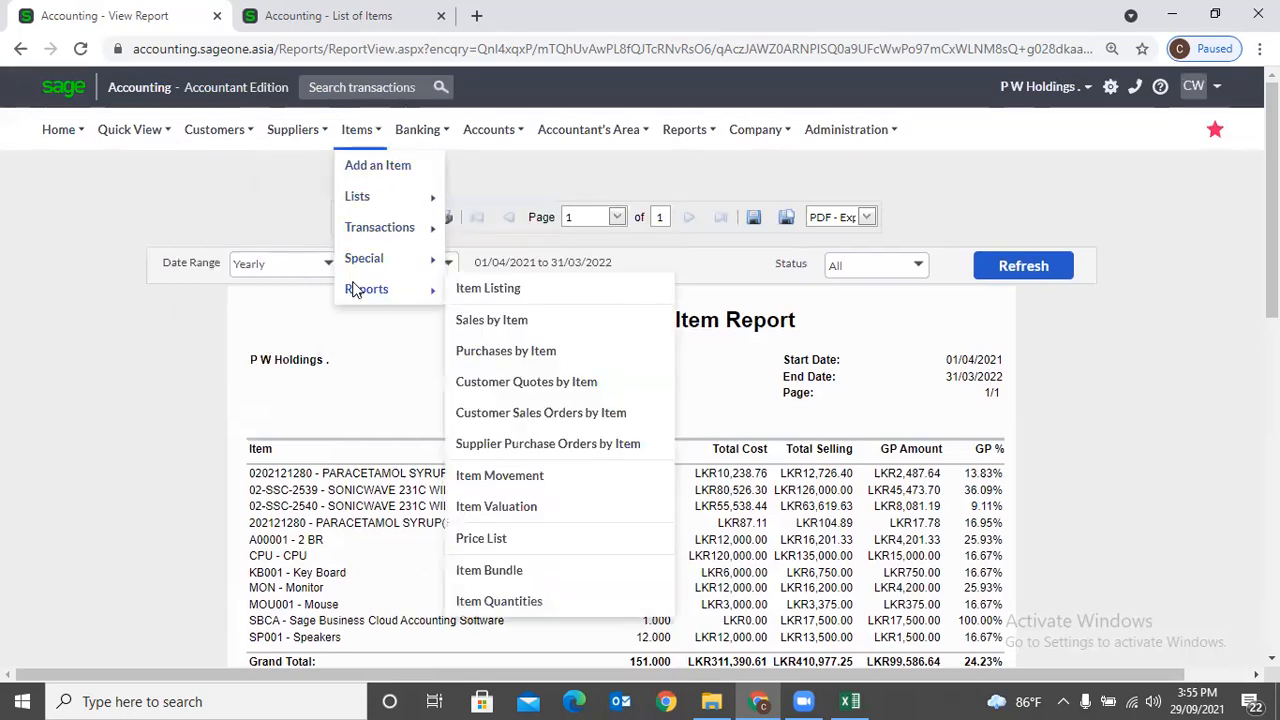
click(514, 385)
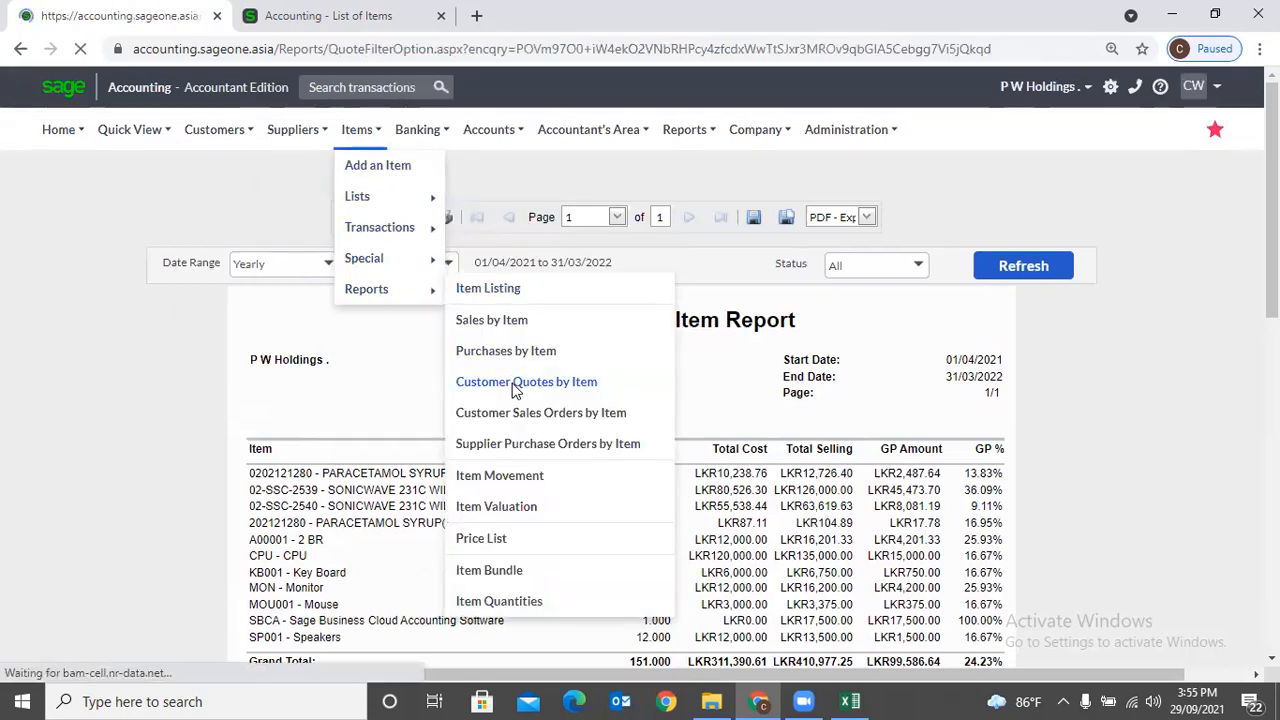
click(803, 599)
click(689, 638)
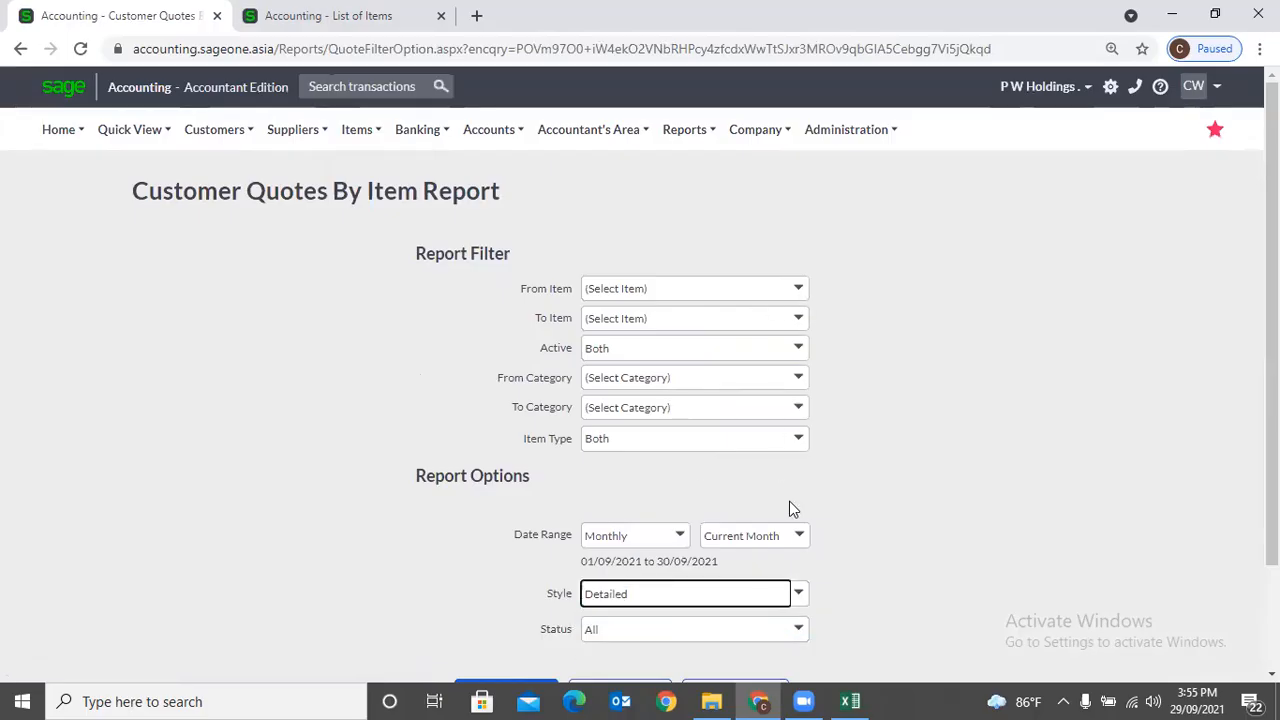
Set the date range to Yearly and view the detailed customer quotes listed under each item.
click(680, 537)
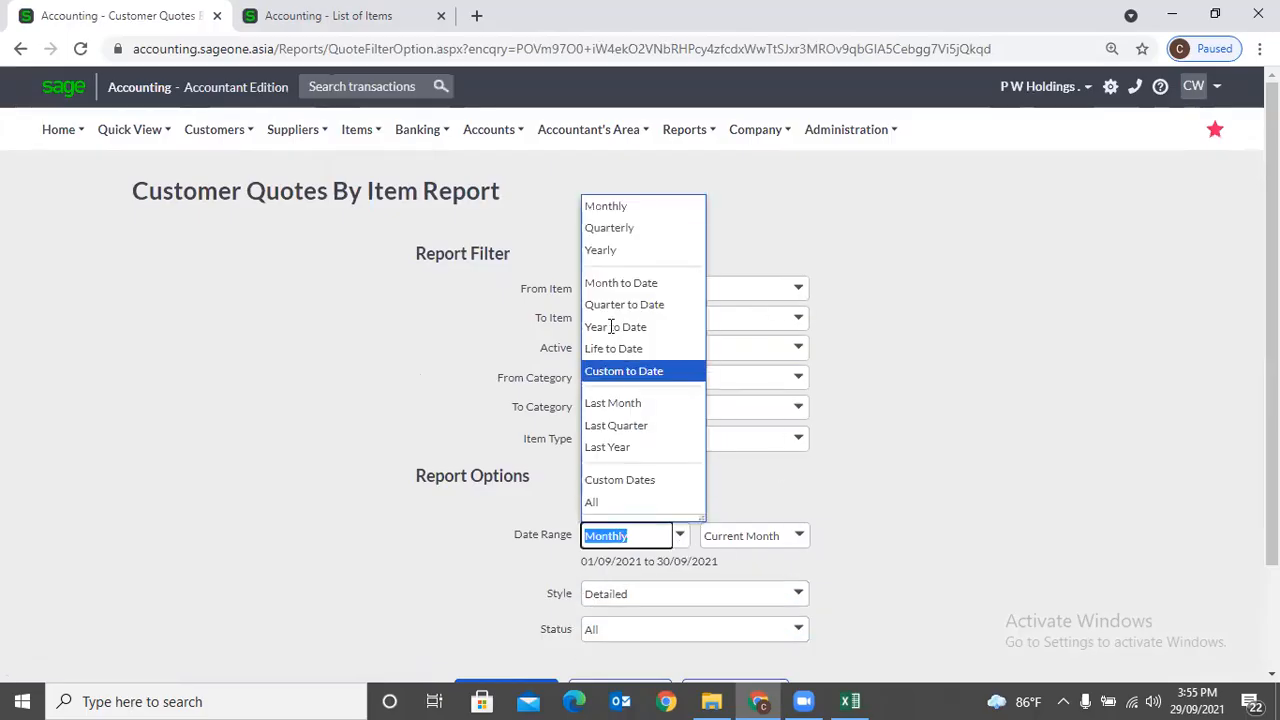
click(606, 252)
scroll(664, 556, down, 2)
click(508, 564)
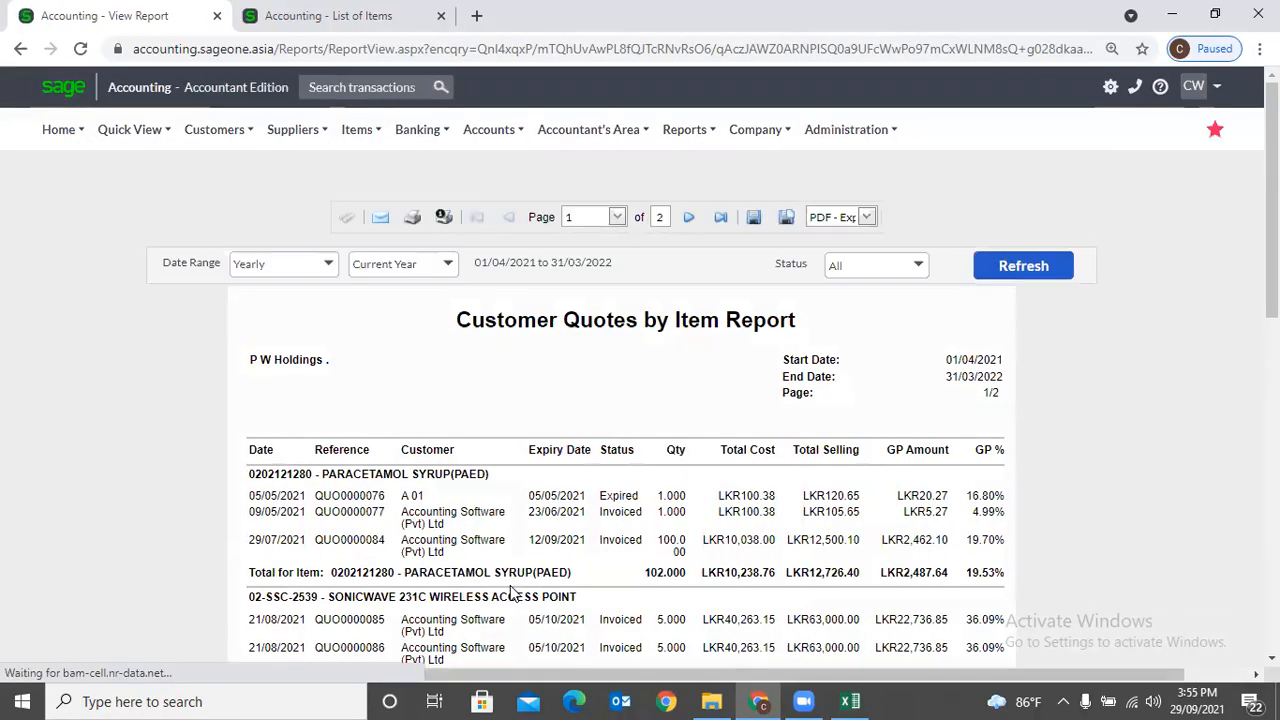
scroll(443, 590, down, 1)
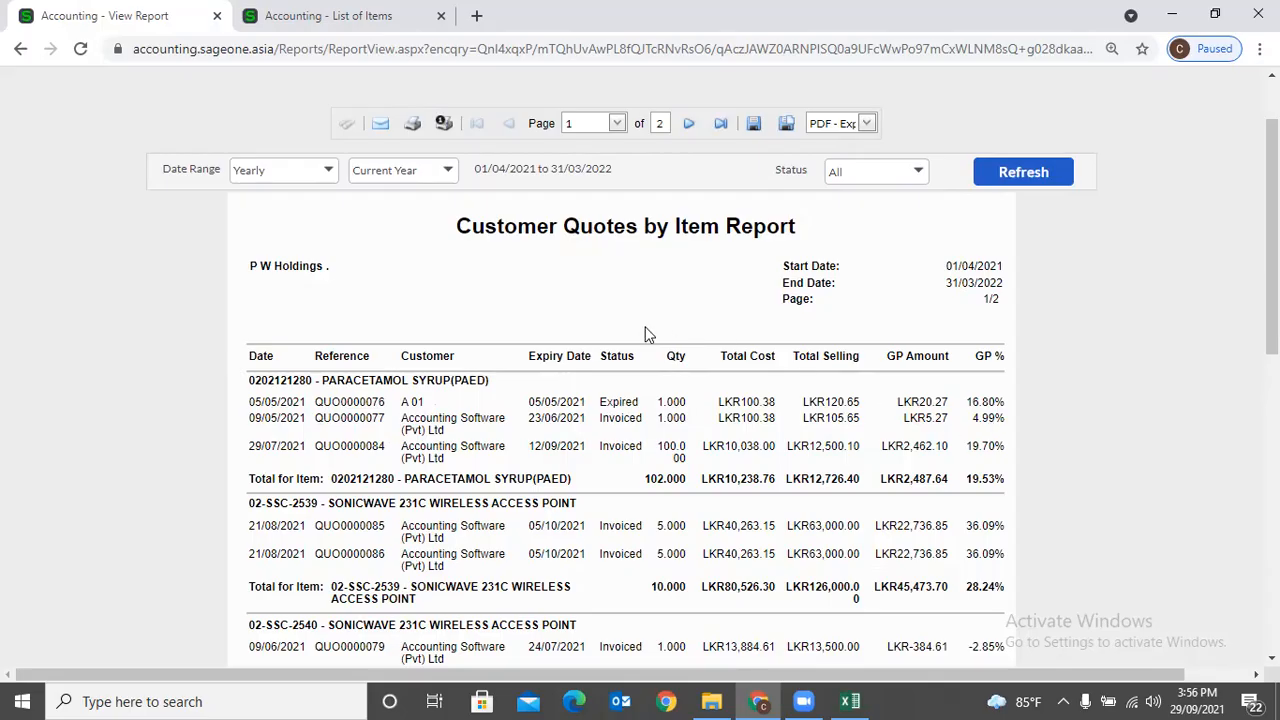
Switch to the browser tab with the list of items and open the Customer Quotes by Item report options there.
click(328, 26)
mouse_move(230, 152)
mouse_move(370, 131)
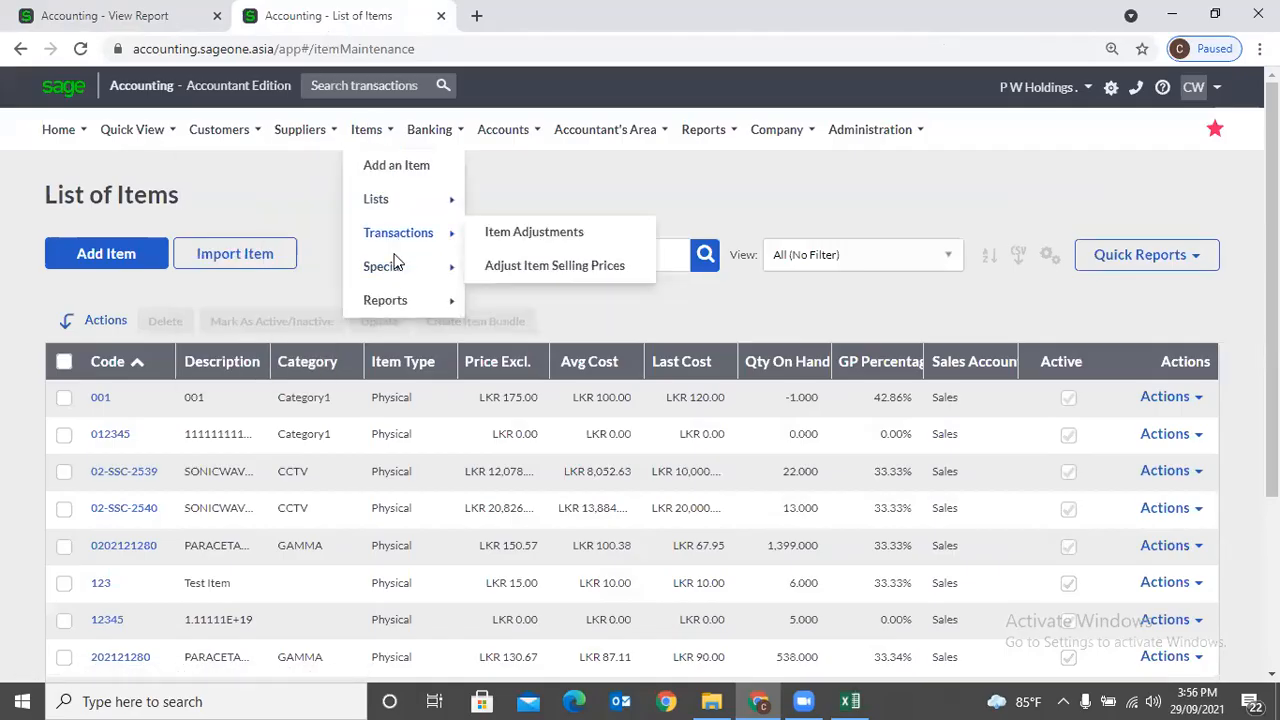
mouse_move(420, 300)
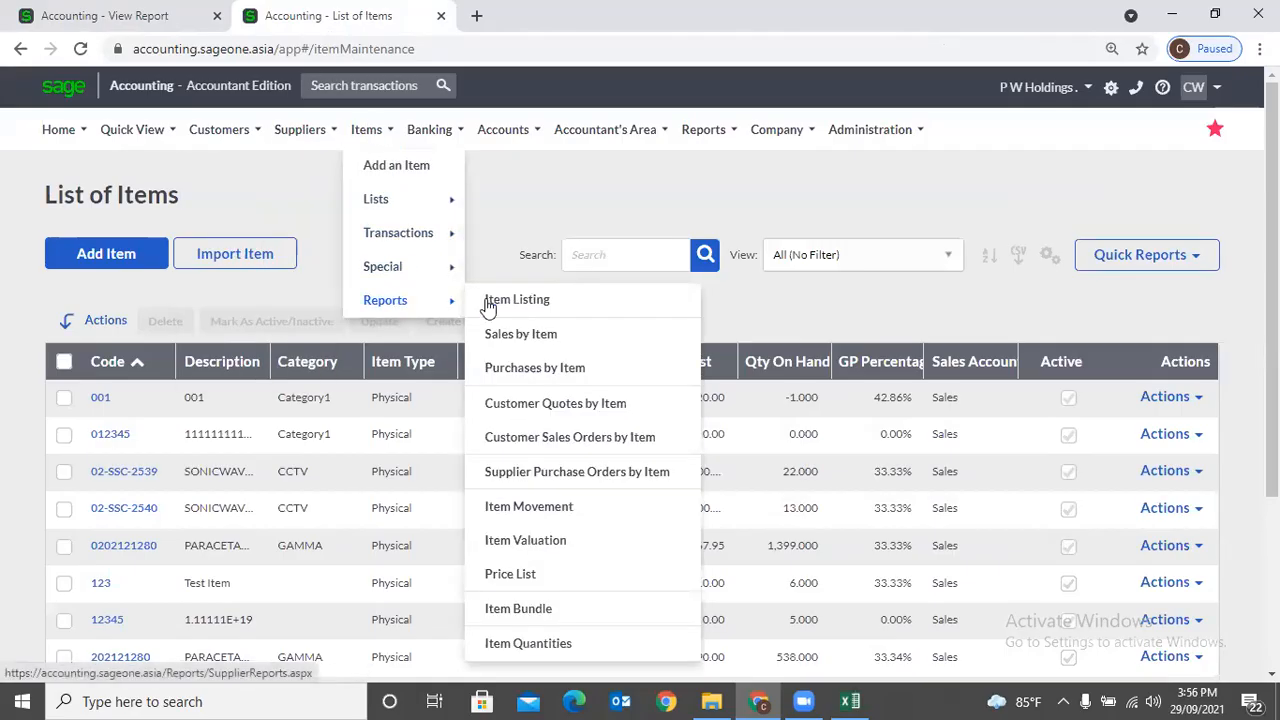
click(541, 405)
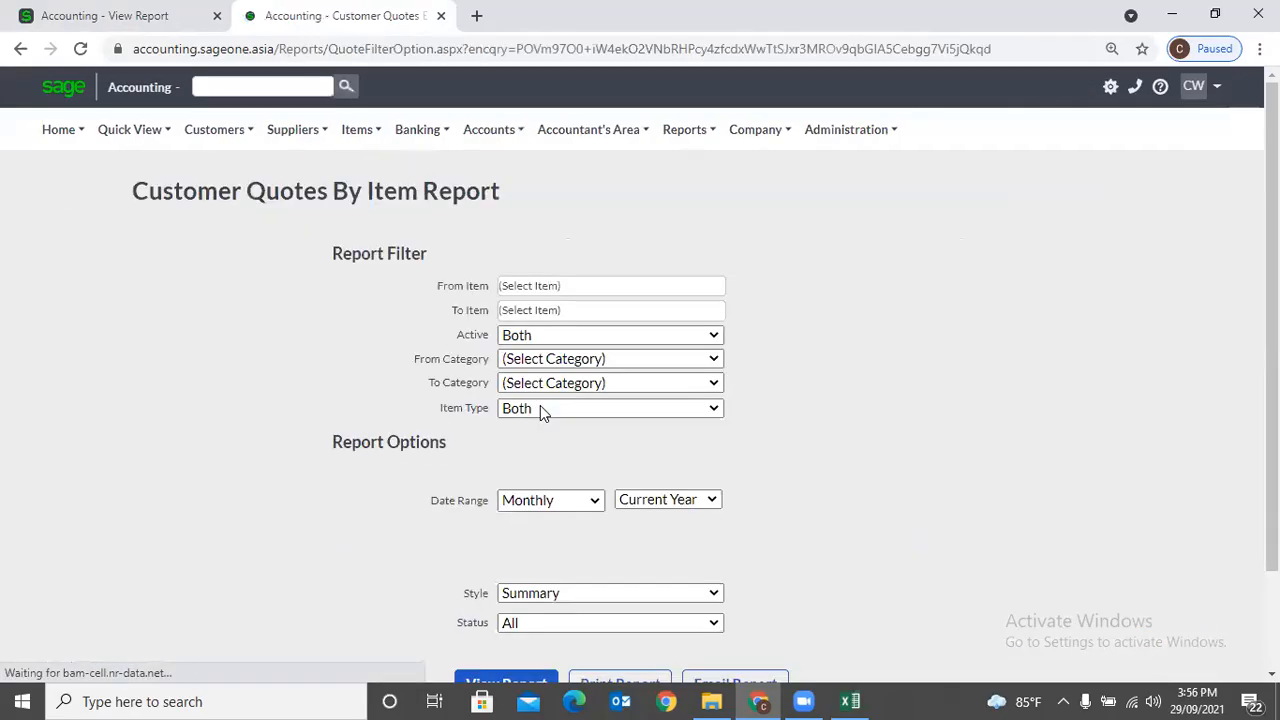
scroll(541, 405, down, 3)
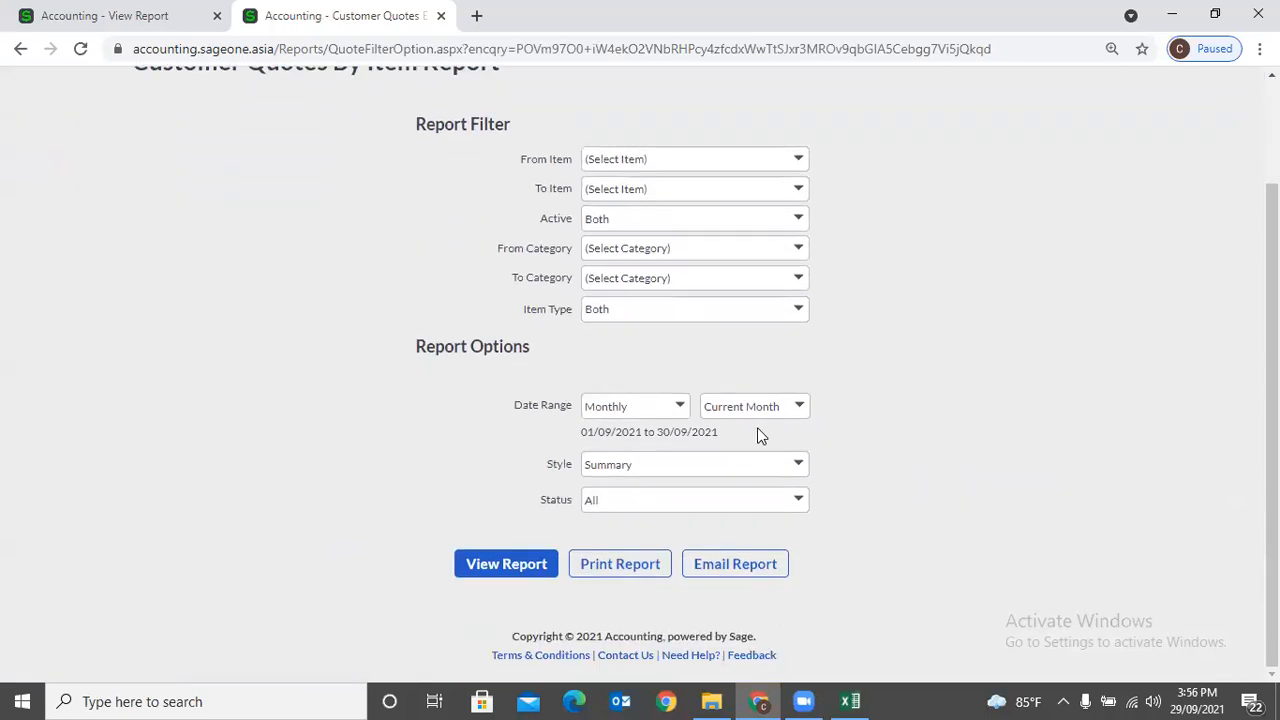
Try to view the customer quotes in Summary style for the current month, and return to the report options.
click(798, 466)
click(726, 457)
click(492, 566)
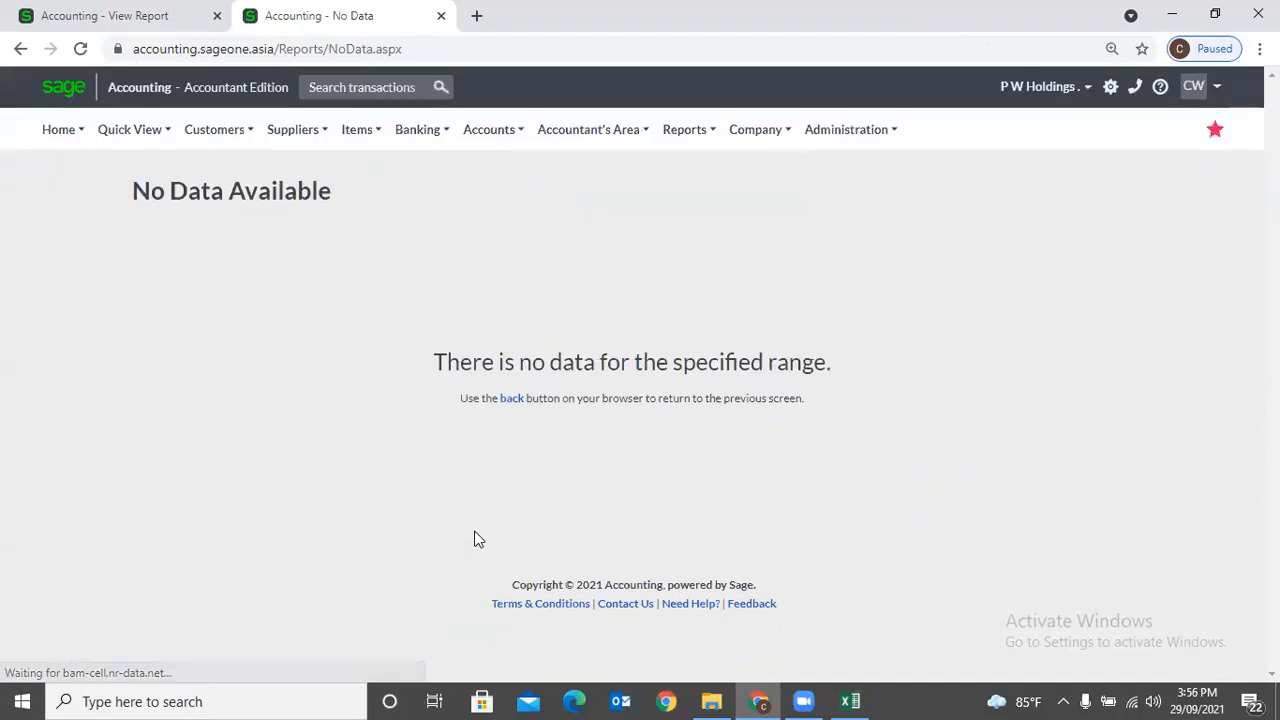
click(511, 399)
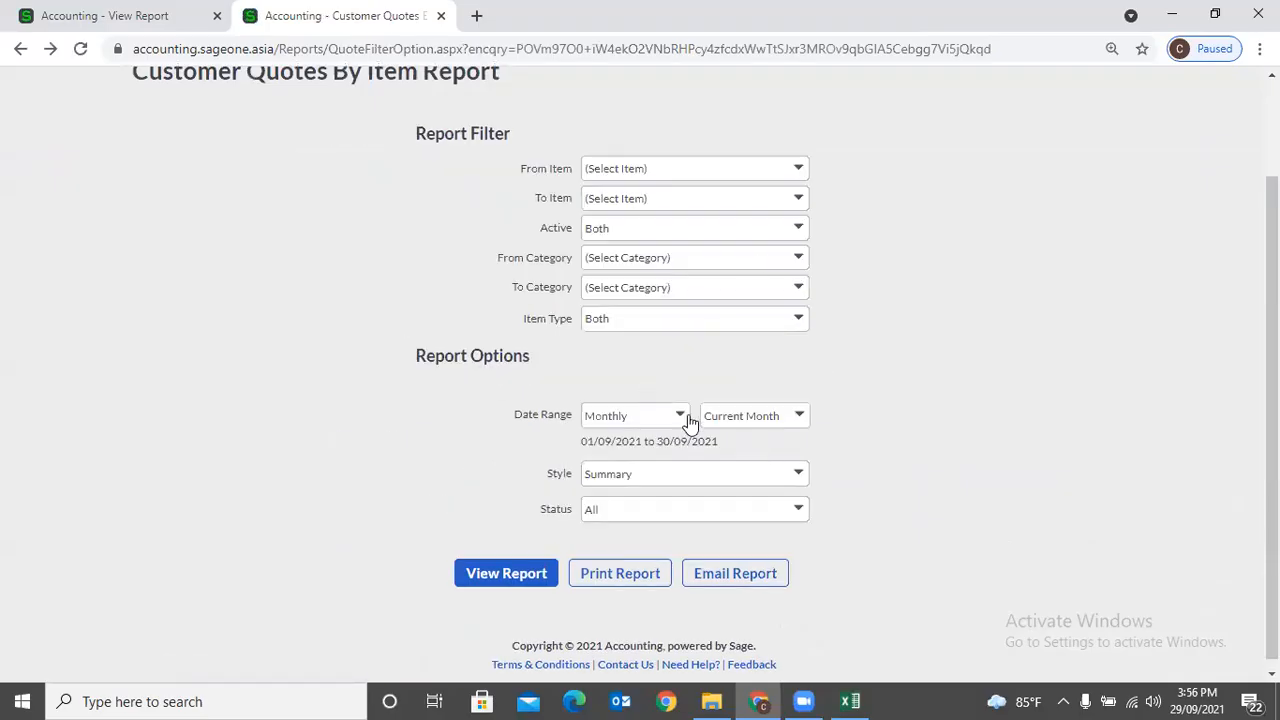
View the Summary customer quotes report with a Yearly date range and compare it with the detailed version in the other tab.
click(686, 418)
click(598, 129)
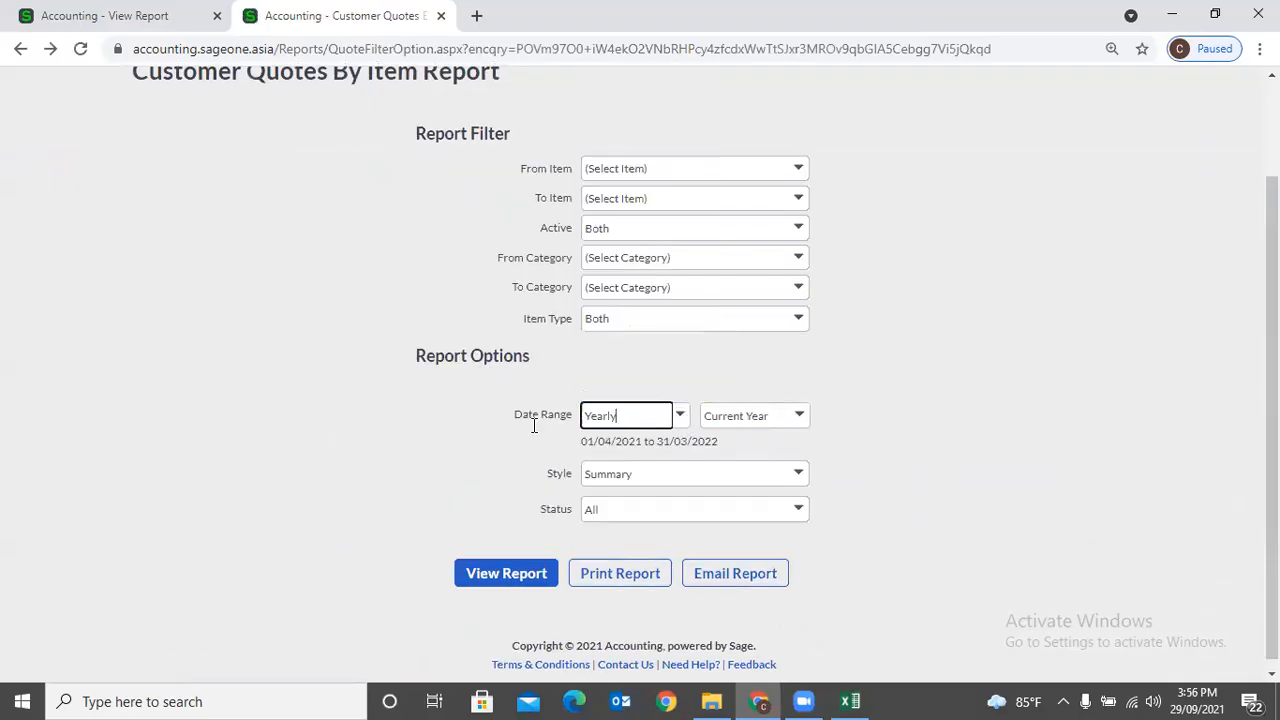
click(494, 586)
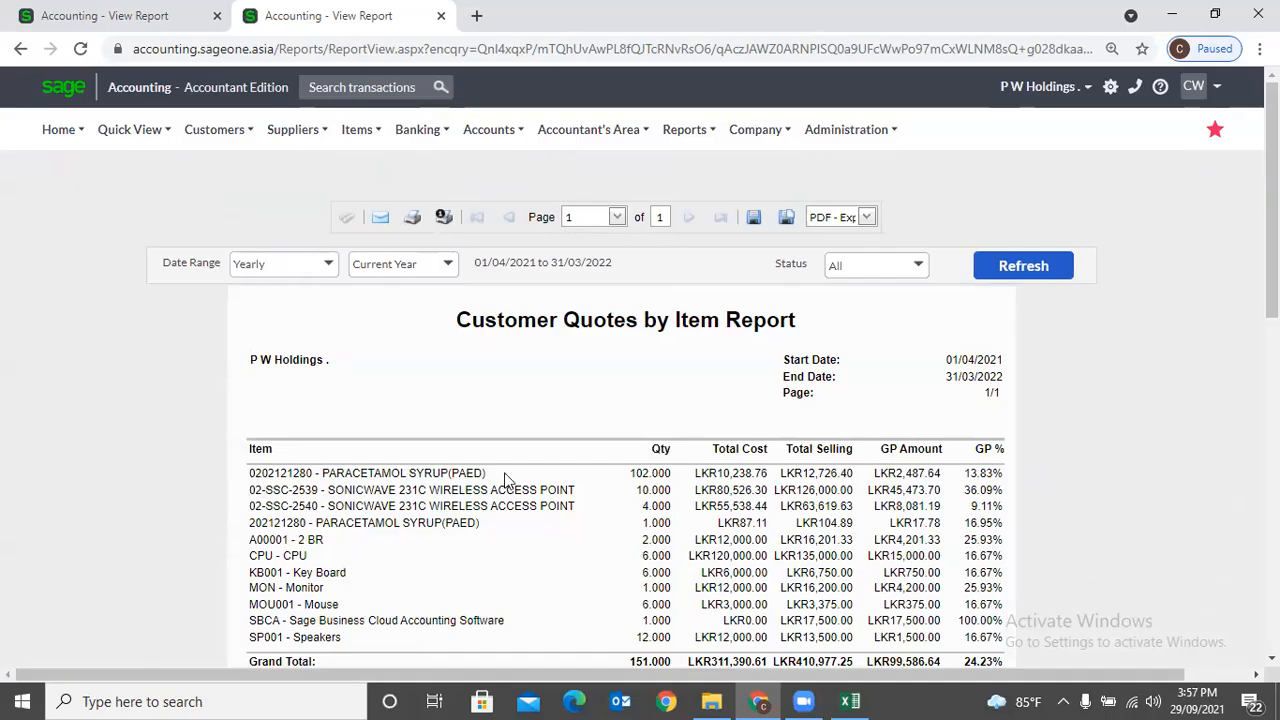
click(190, 12)
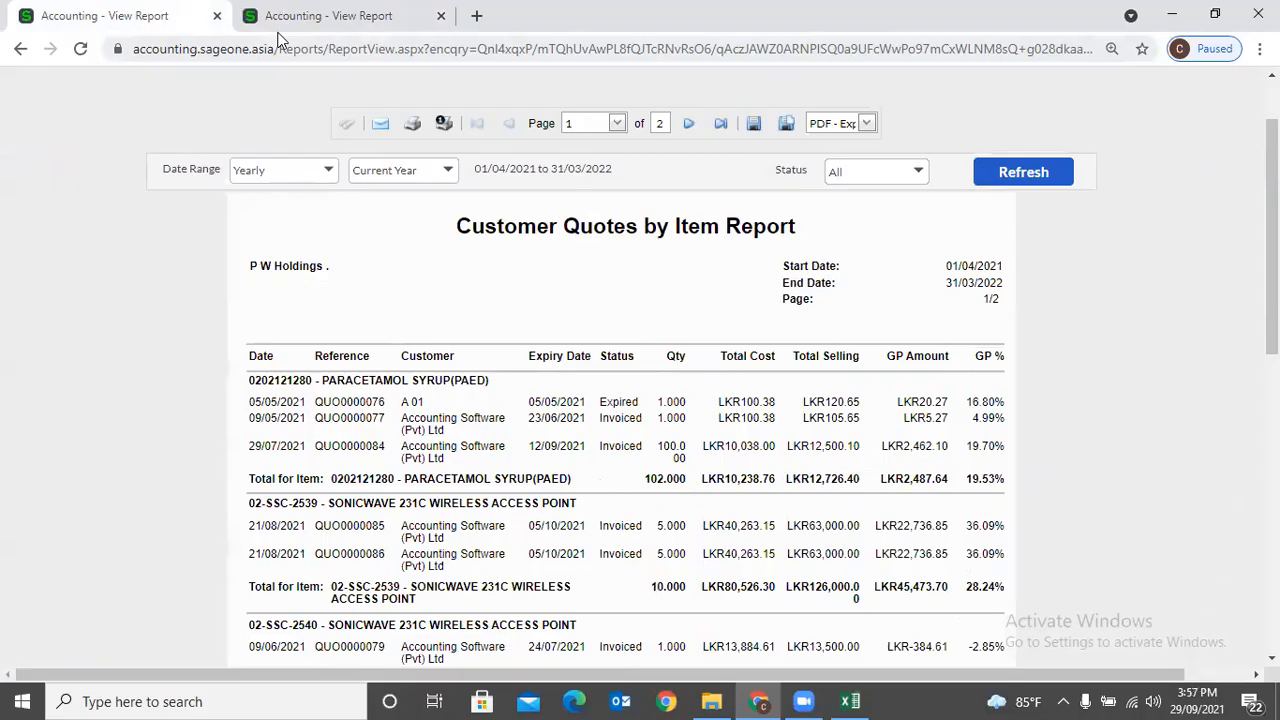
click(300, 16)
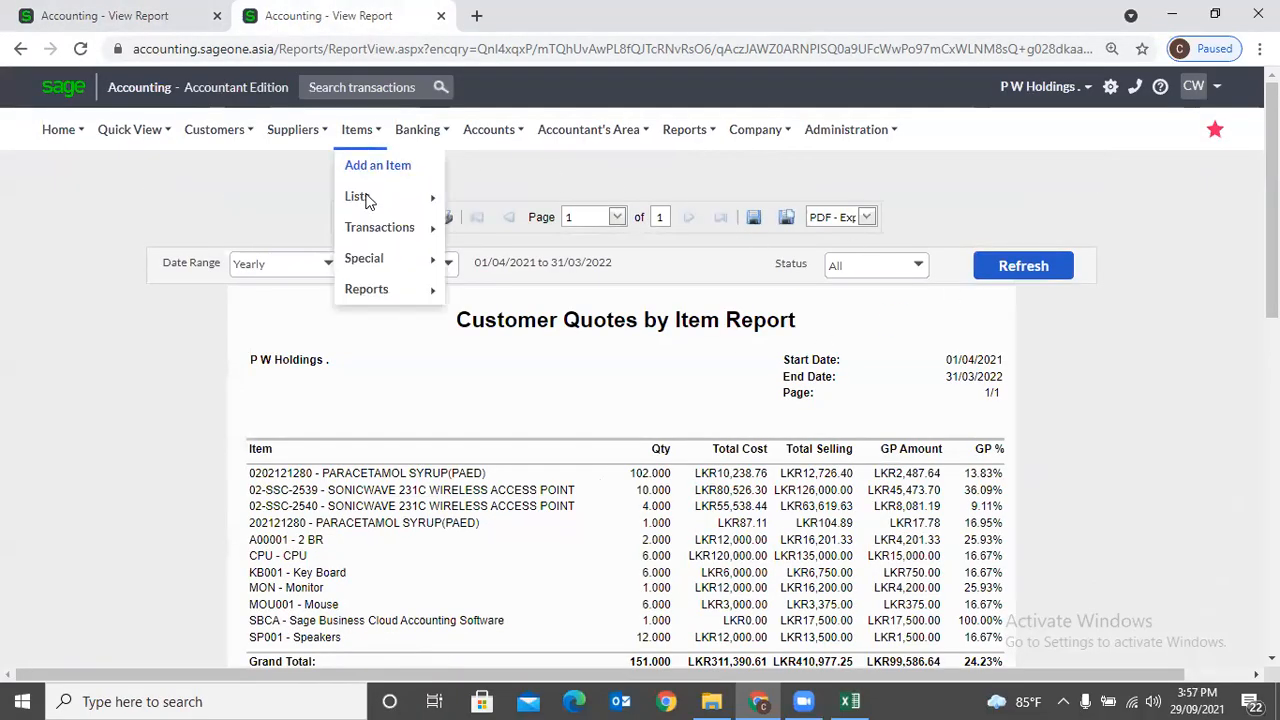
Reopen the Customer Quotes by Item report options and examine the available quote statuses, leaving the status at All.
mouse_move(390, 289)
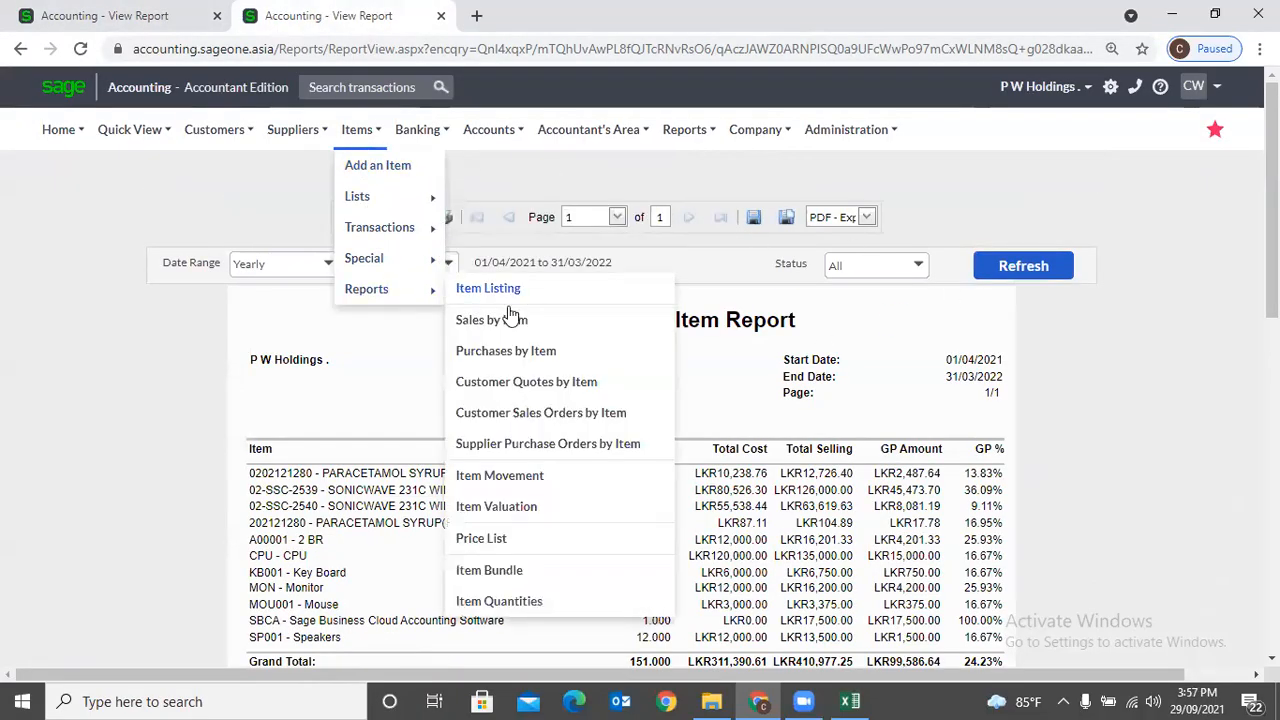
click(508, 381)
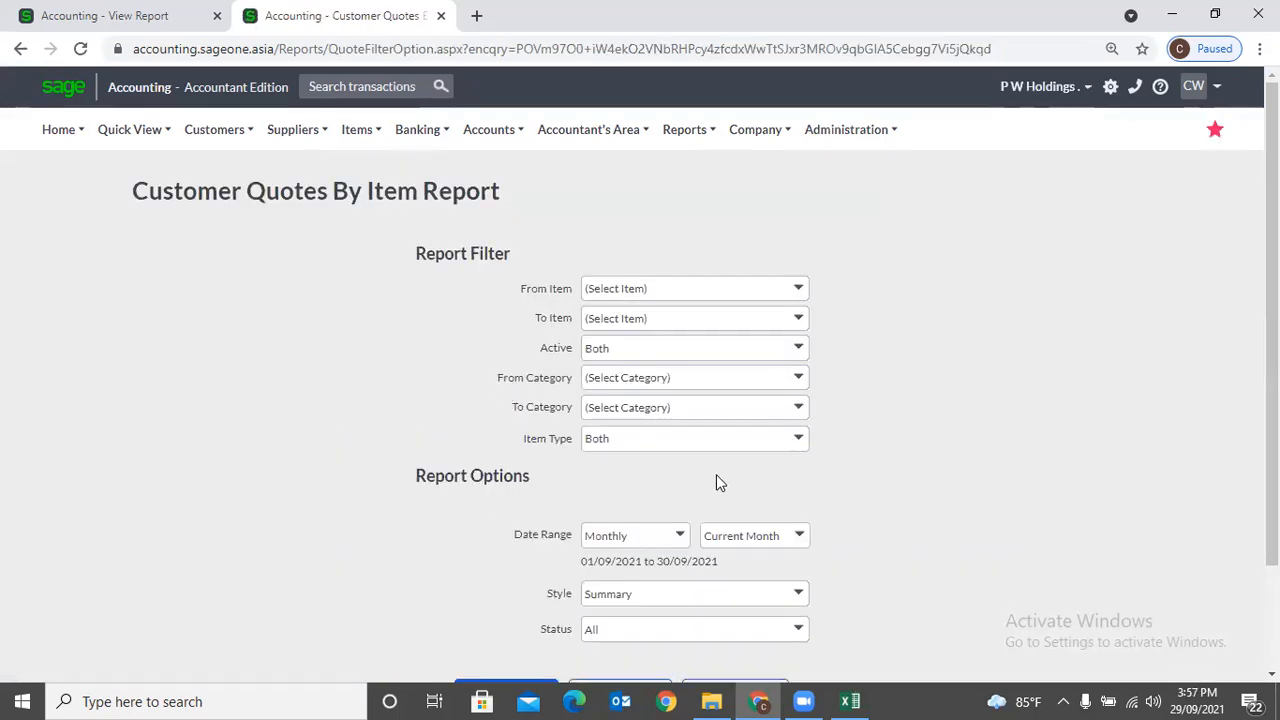
scroll(720, 469, down, 2)
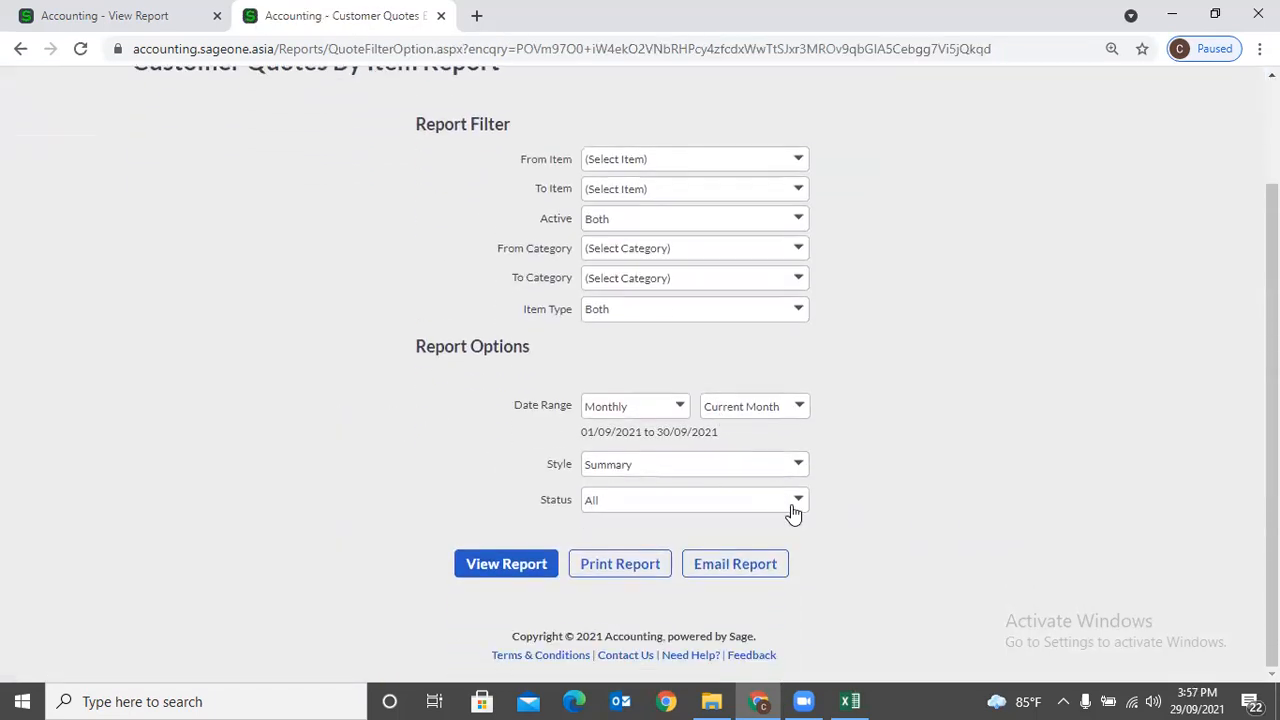
click(798, 506)
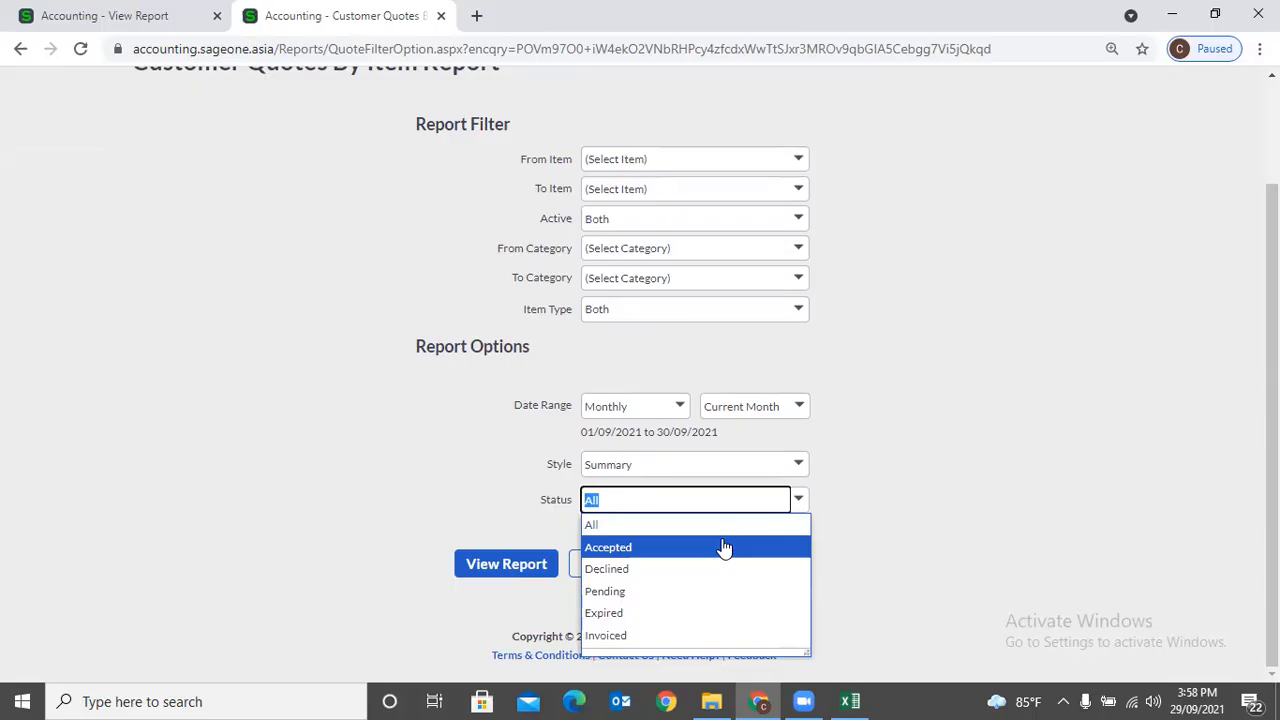
click(892, 474)
scroll(913, 456, up, 3)
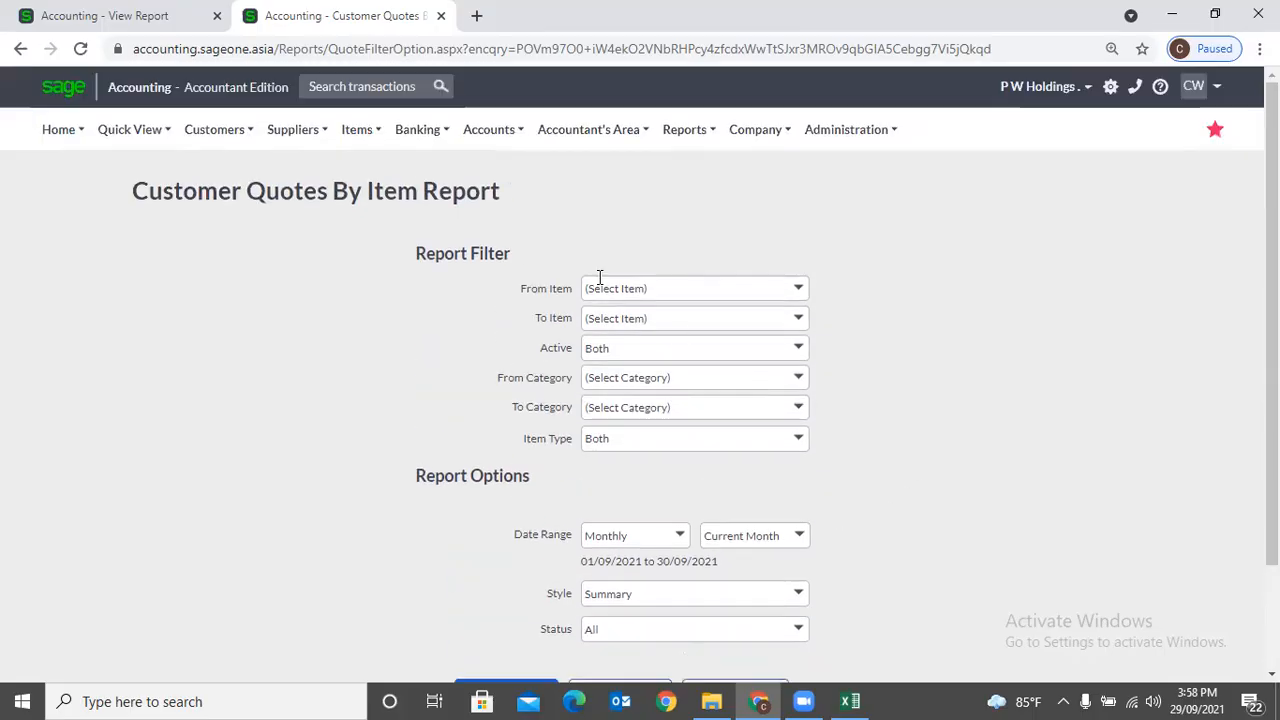
Open the Customer Sales Orders by Item report options and set the date range to Yearly for the current year.
mouse_move(357, 137)
mouse_move(366, 285)
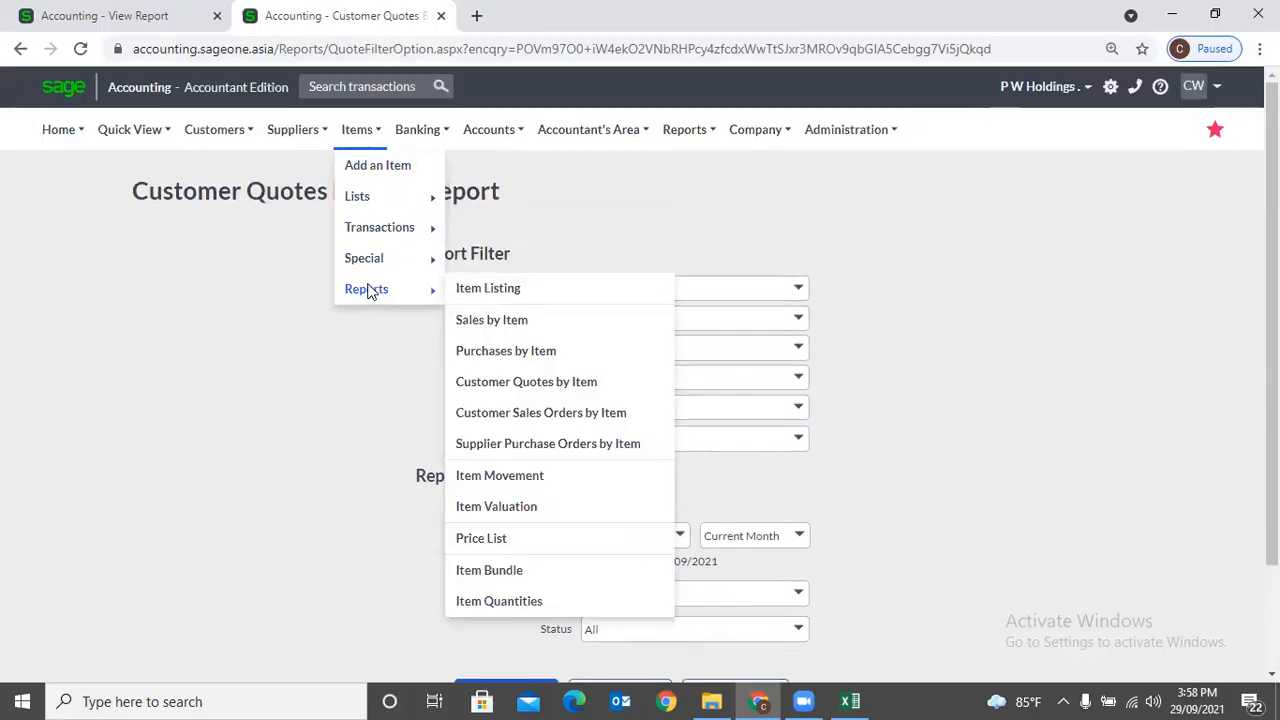
click(562, 418)
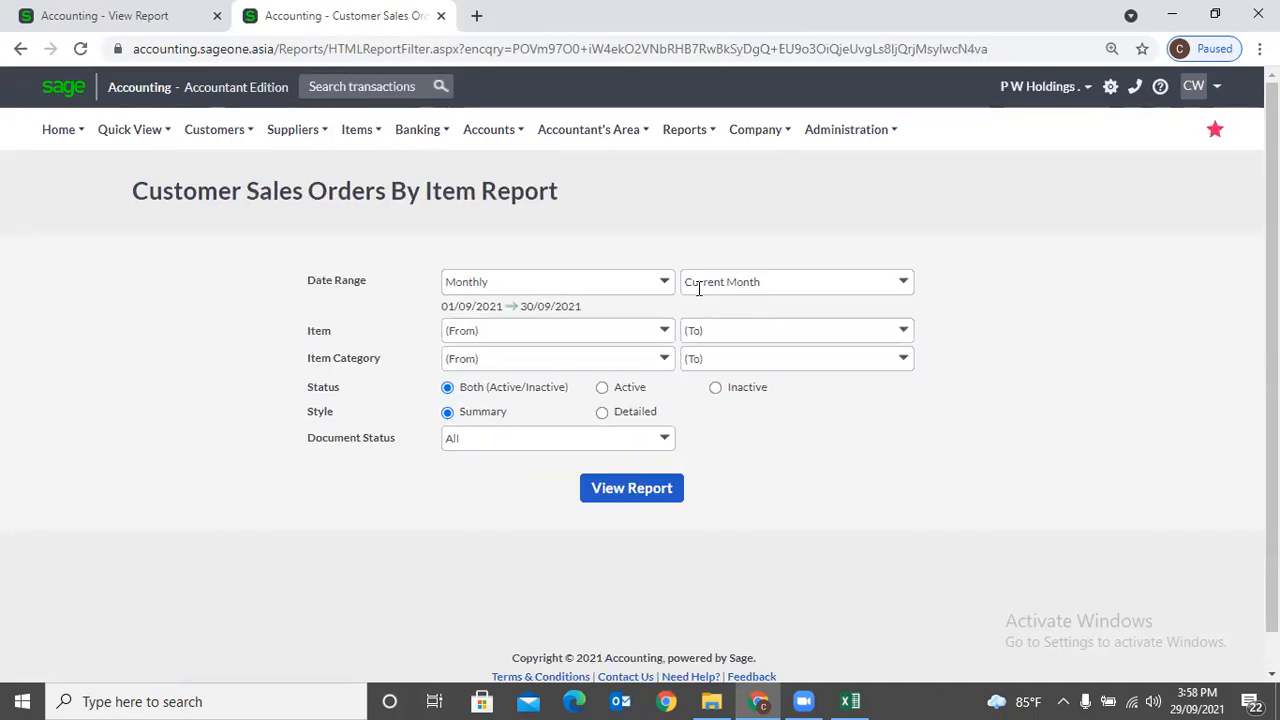
click(661, 284)
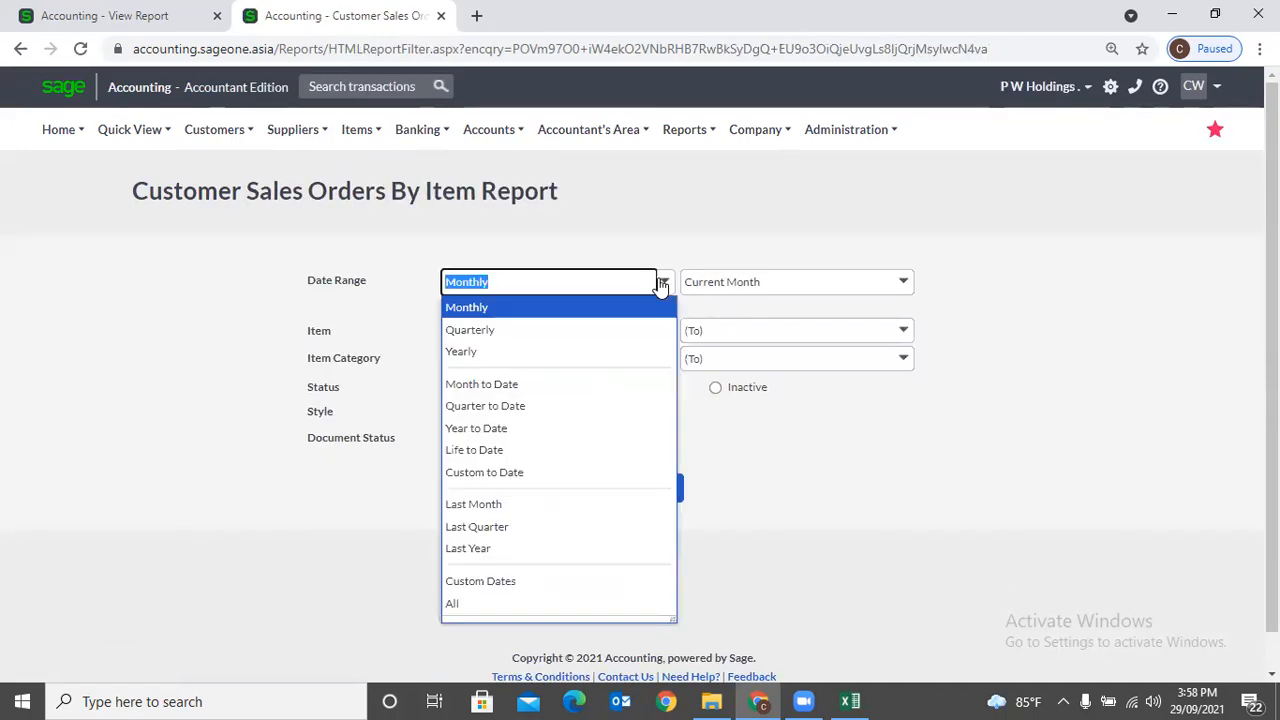
click(616, 352)
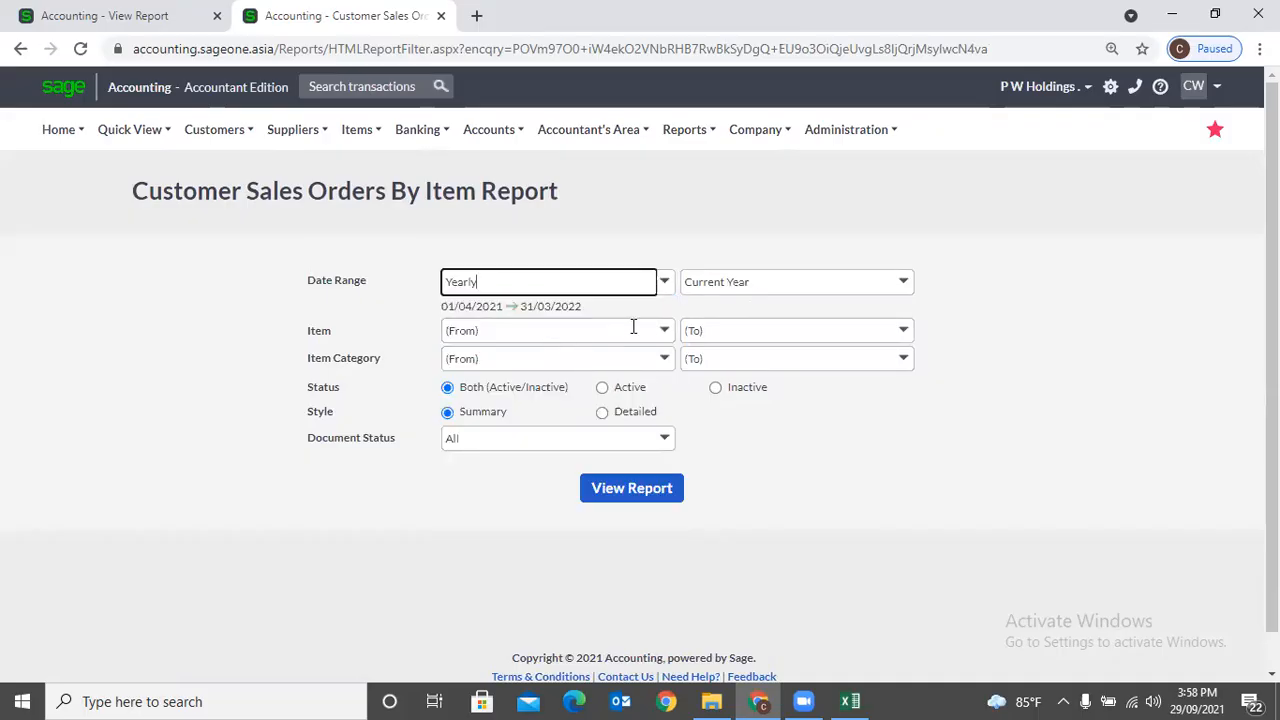
click(746, 441)
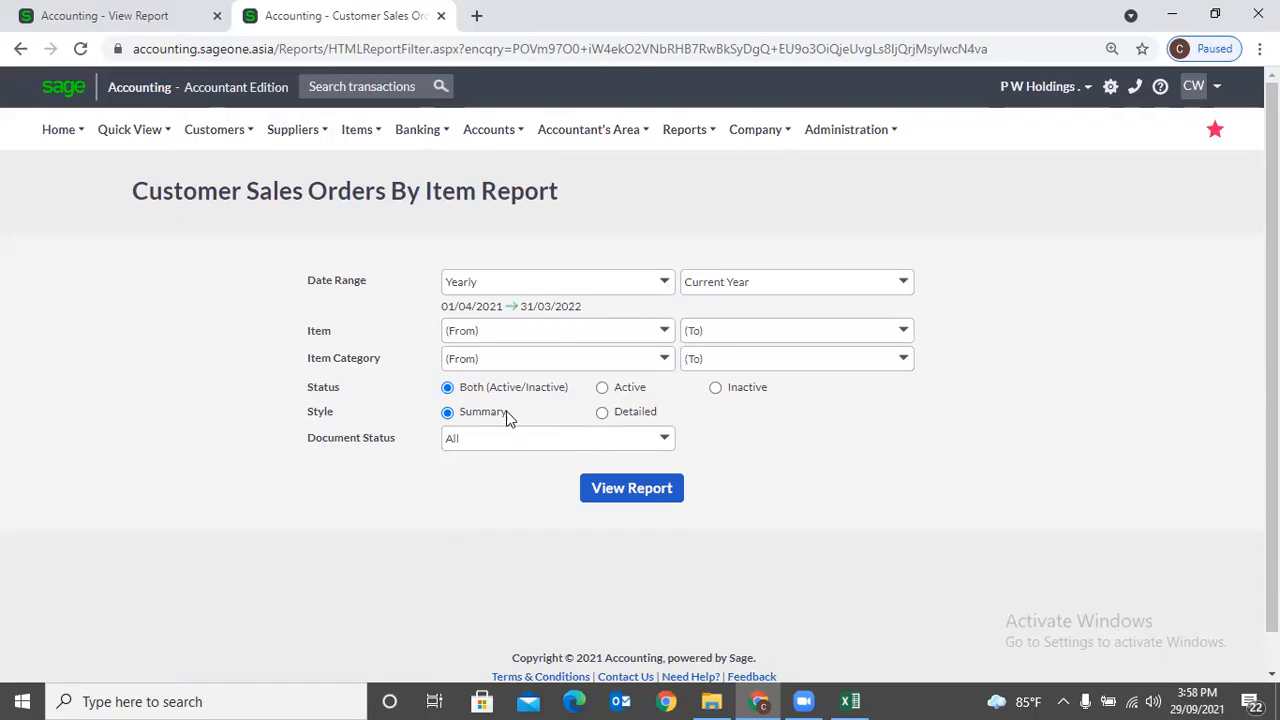
Check the document status choices, keep All, and view the sales orders report in Summary style.
click(666, 437)
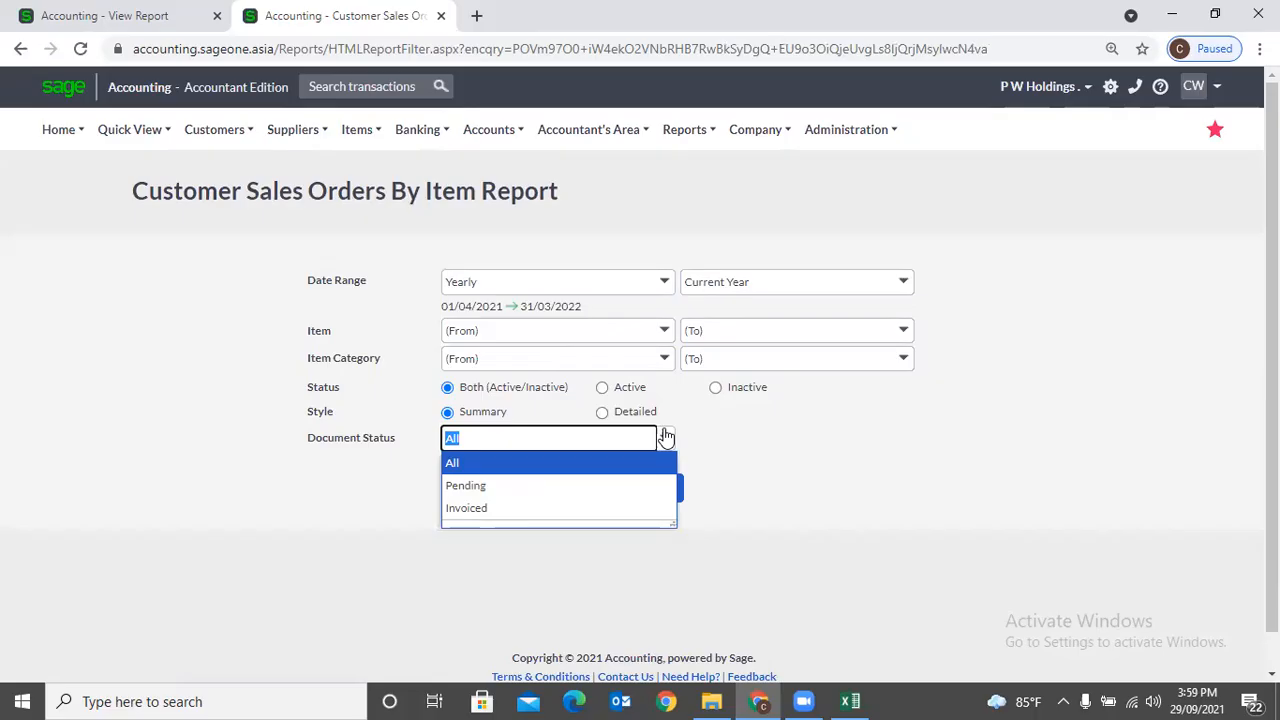
click(740, 450)
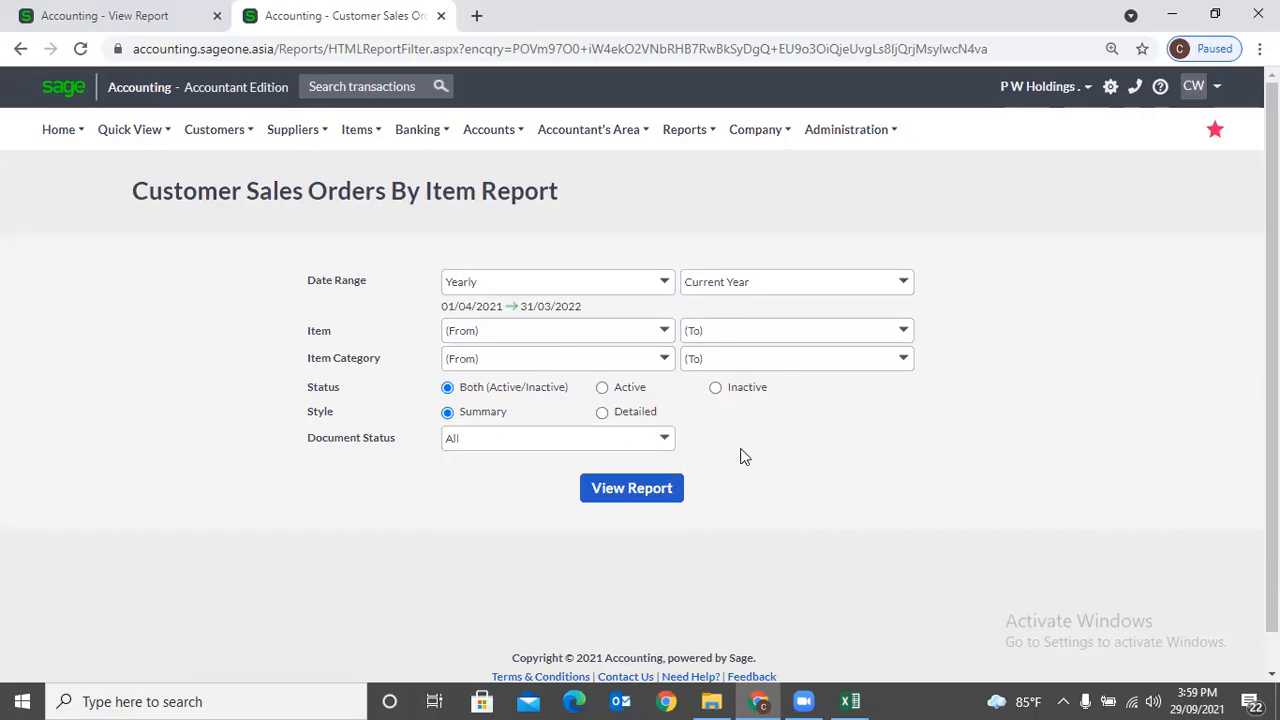
click(670, 487)
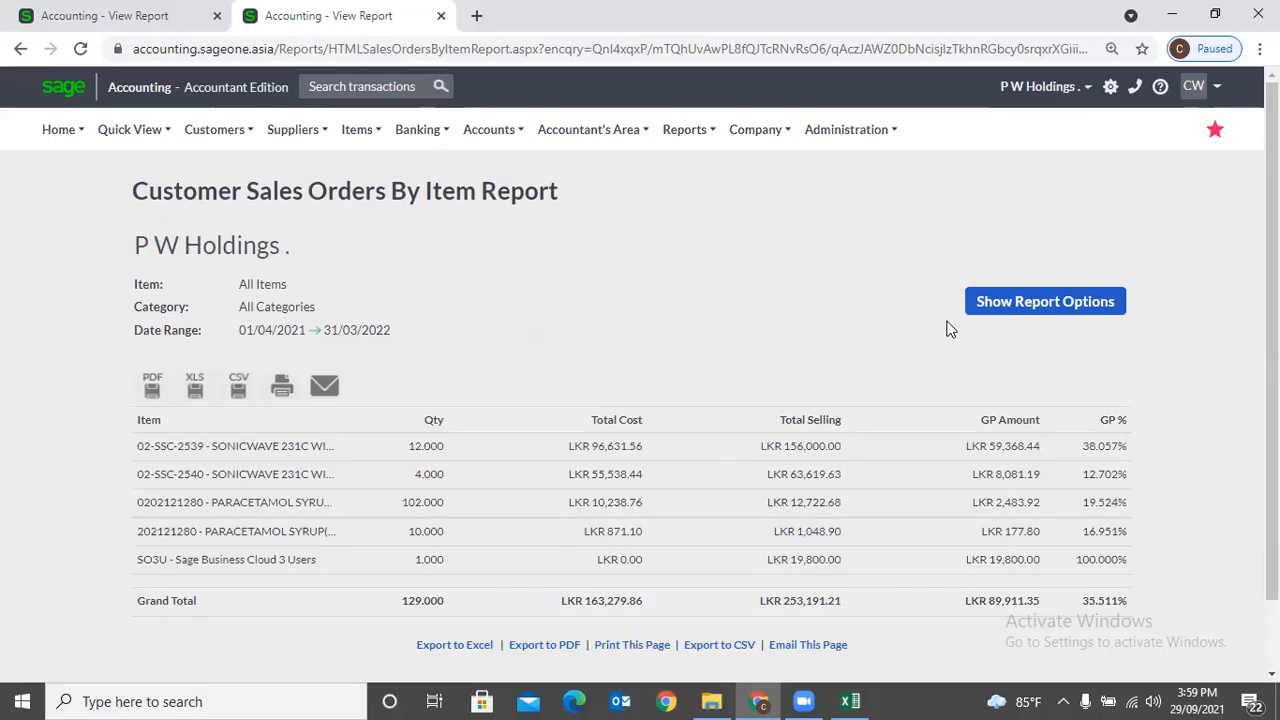
Refresh the Customer Sales Orders by Item report in Detailed style and review the orders per item down to the grand total.
click(980, 309)
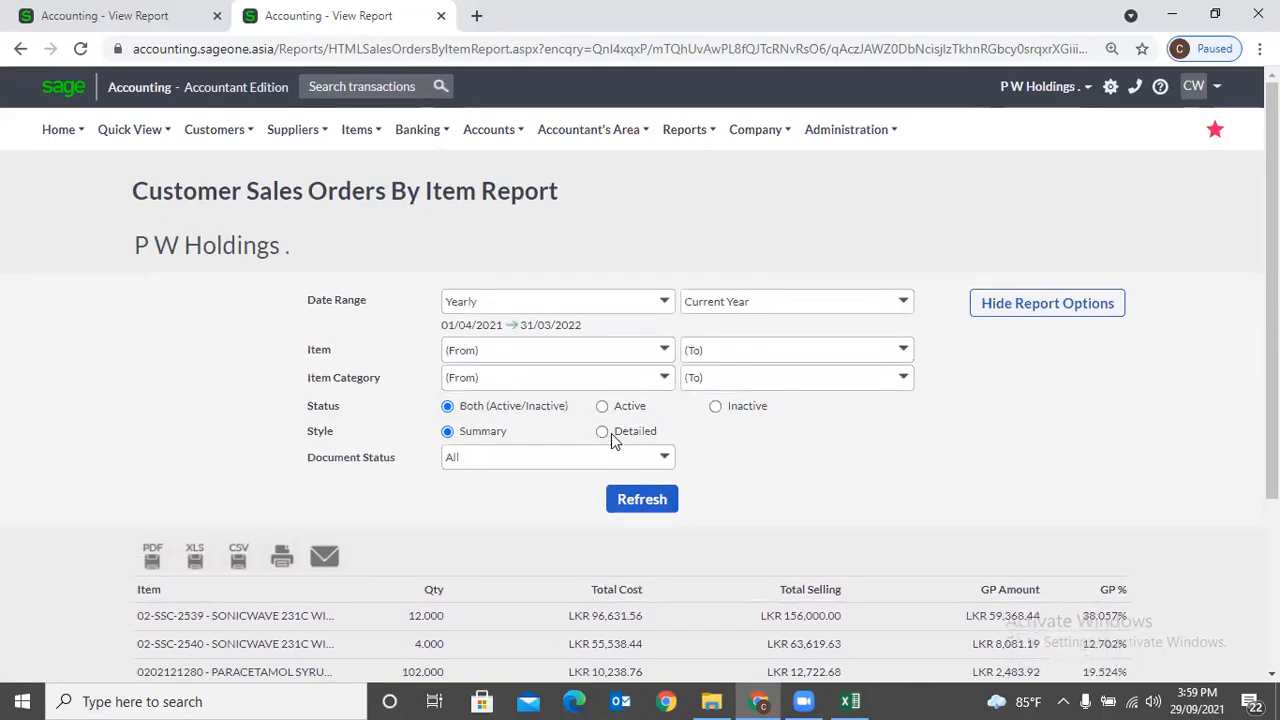
click(602, 431)
click(642, 499)
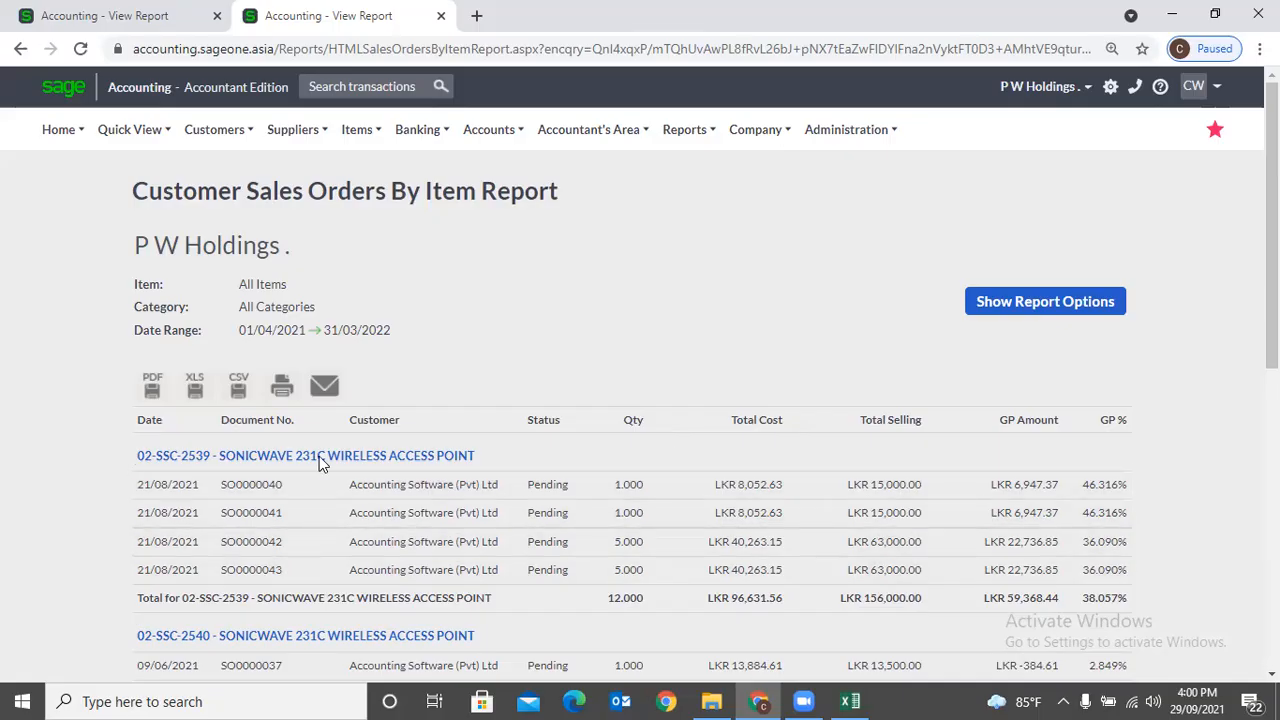
scroll(392, 450, down, 5)
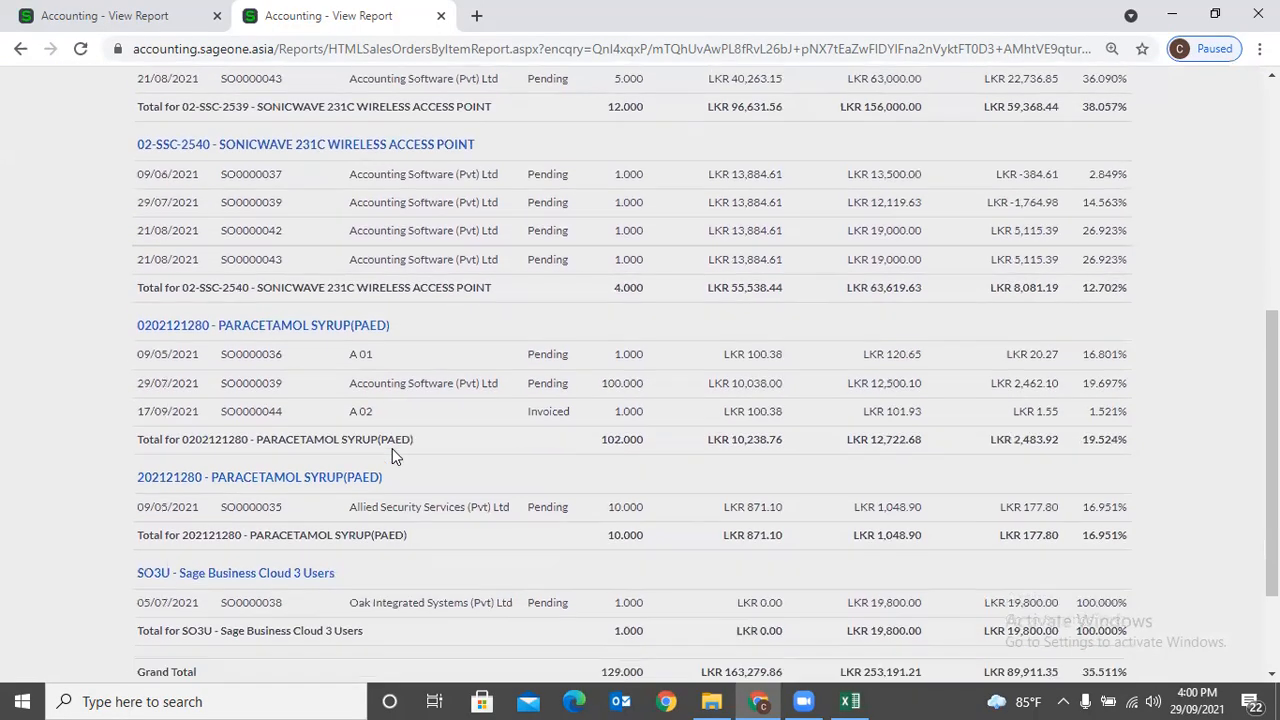
scroll(420, 530, up, 3)
scroll(966, 320, down, 4)
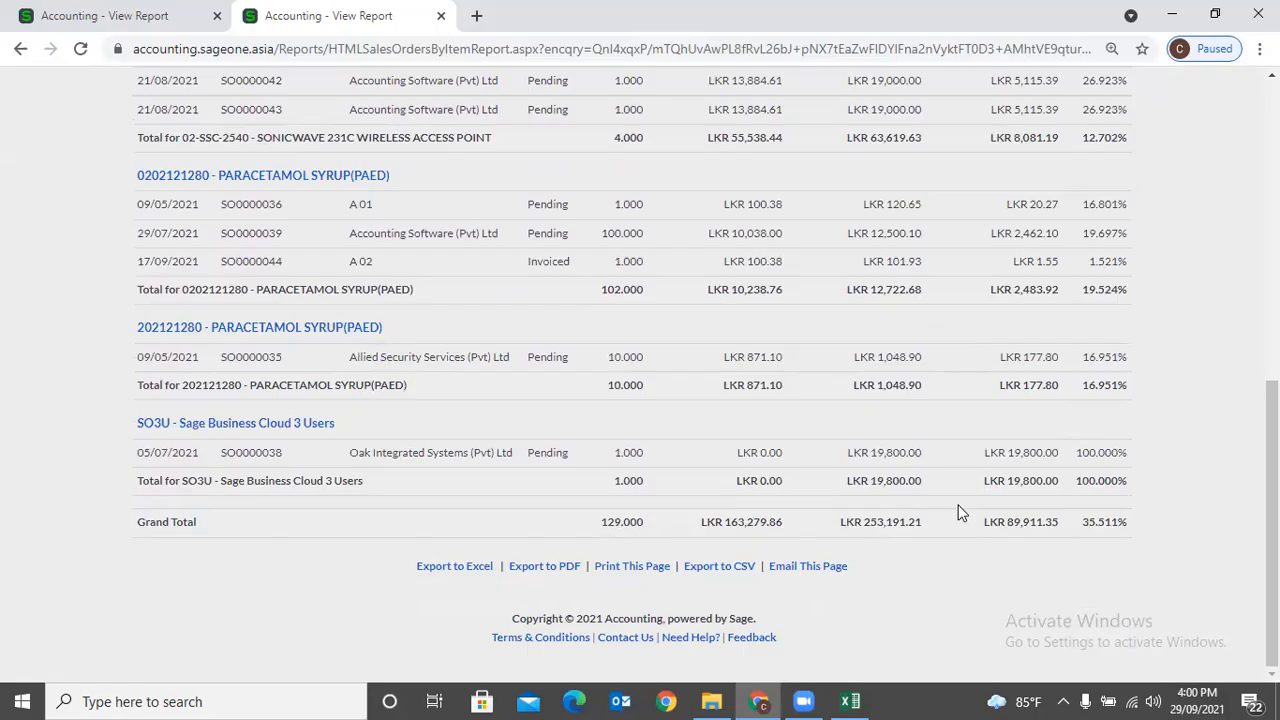
scroll(948, 502, up, 8)
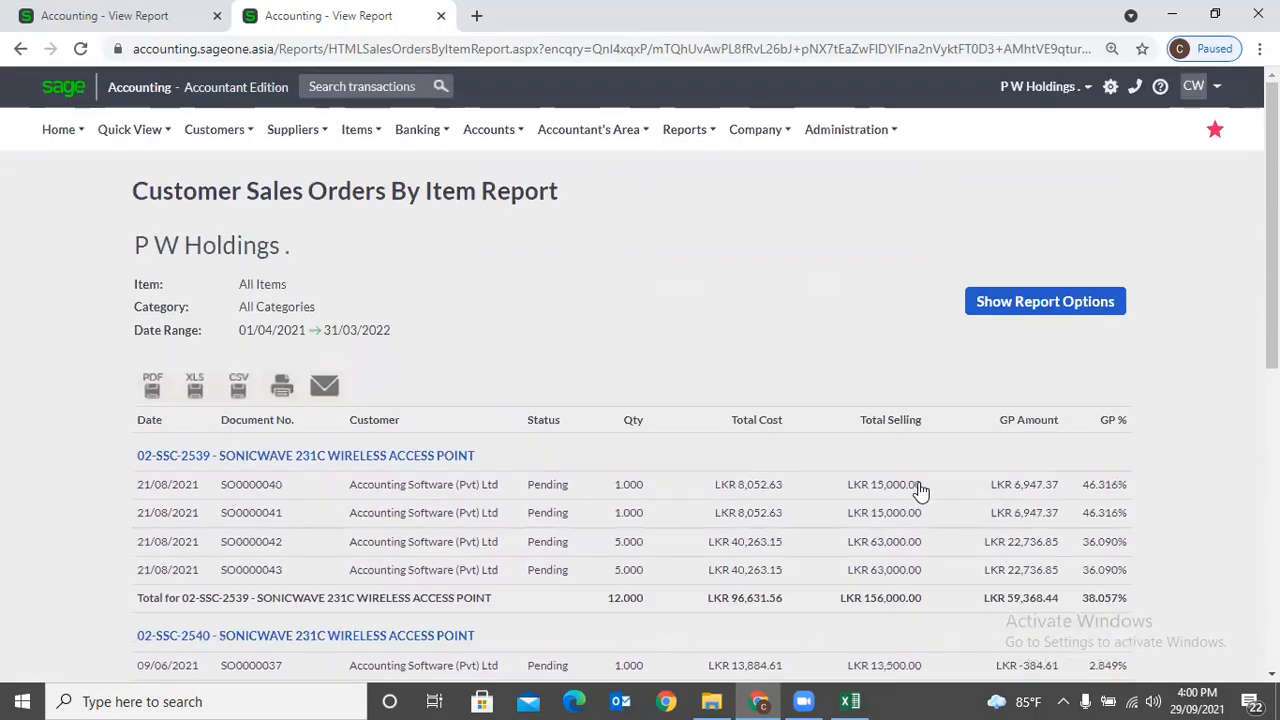
Open the Supplier Purchase Orders by Item report options and check the item type choices, keeping Both.
click(358, 130)
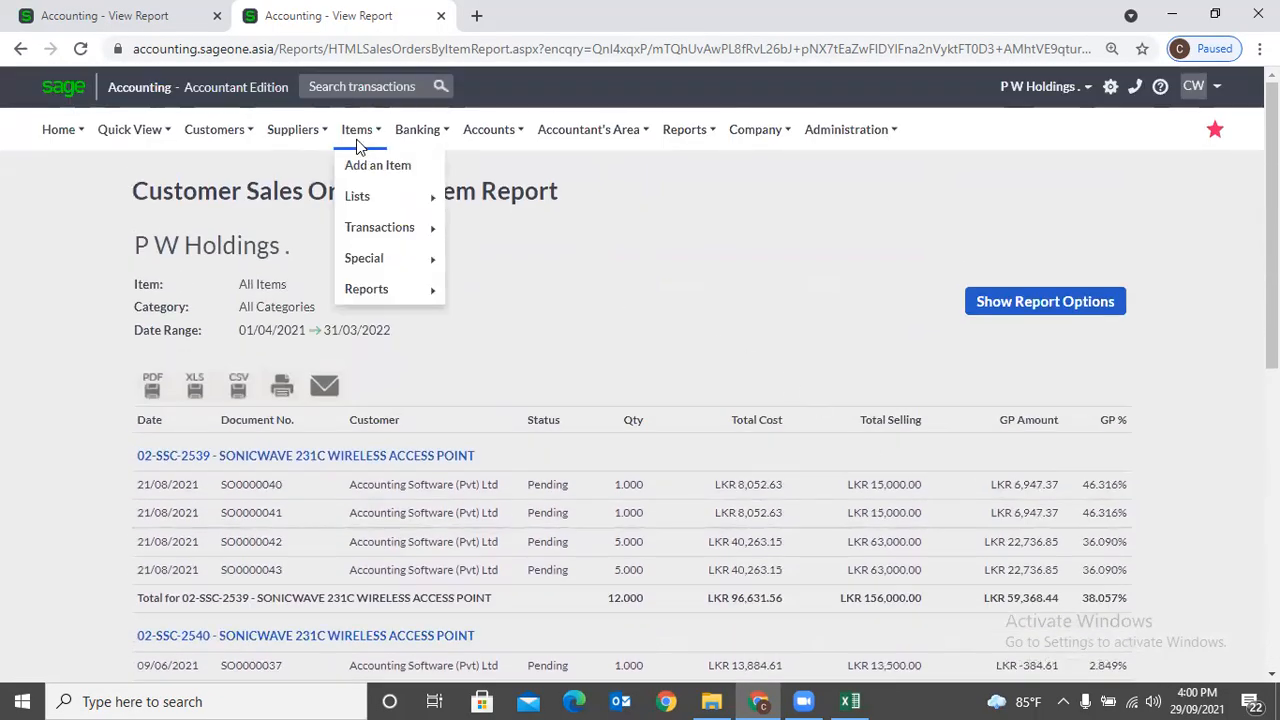
click(371, 283)
mouse_move(351, 138)
mouse_move(371, 287)
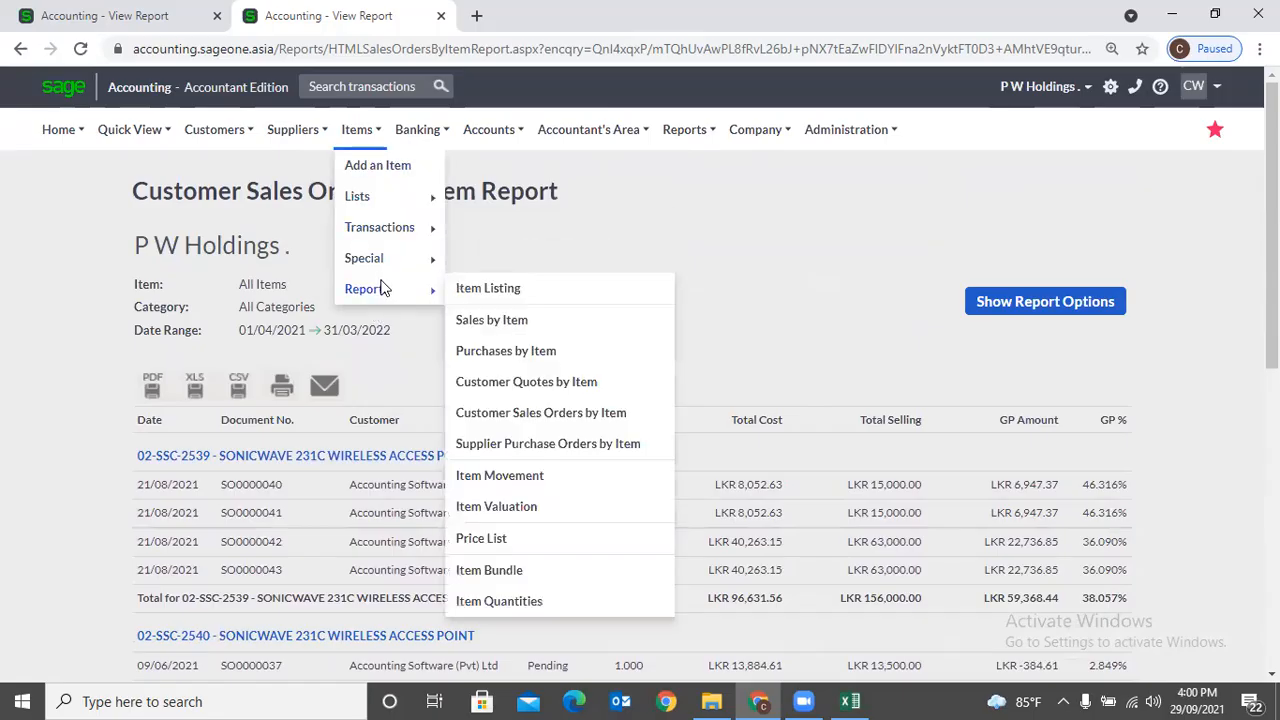
click(537, 450)
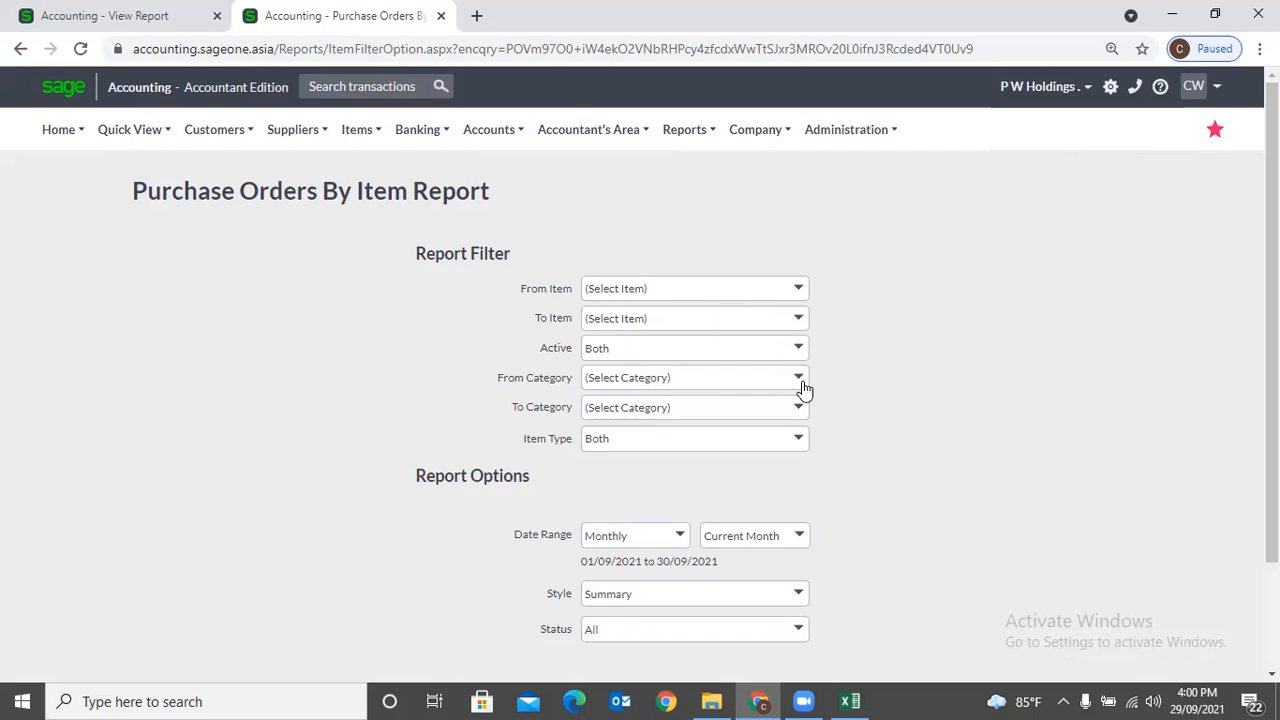
click(799, 442)
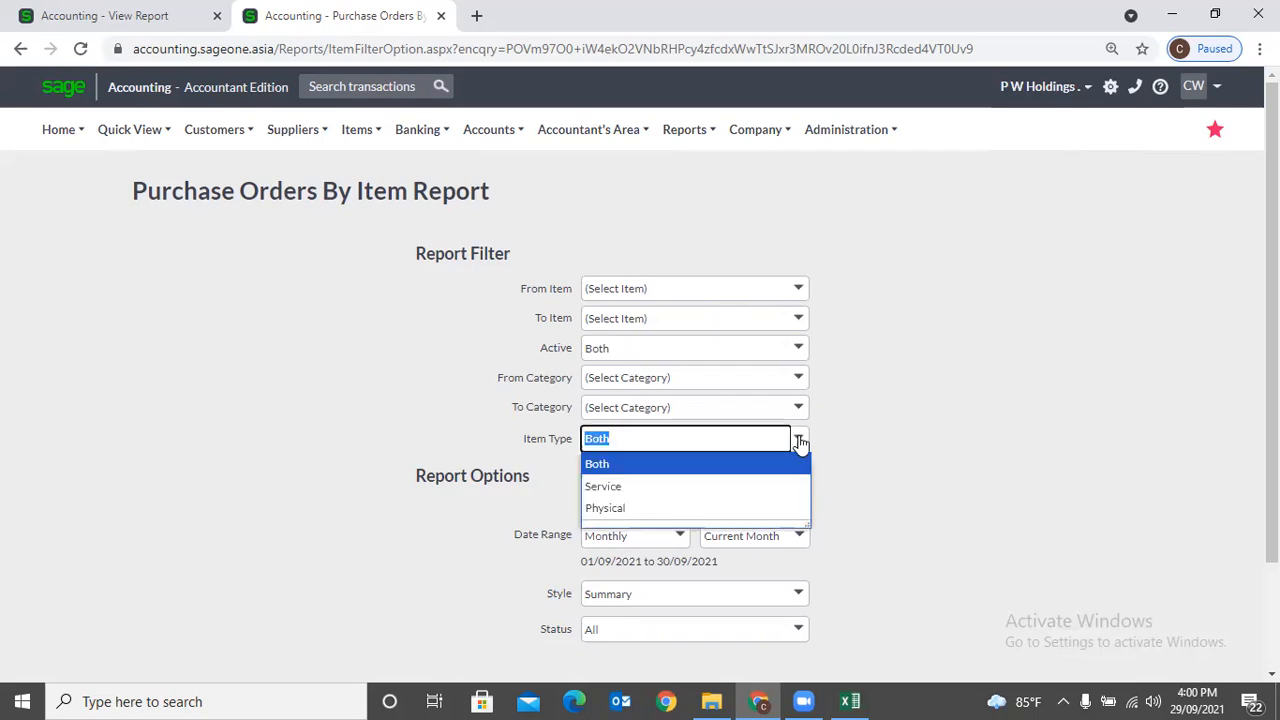
click(862, 420)
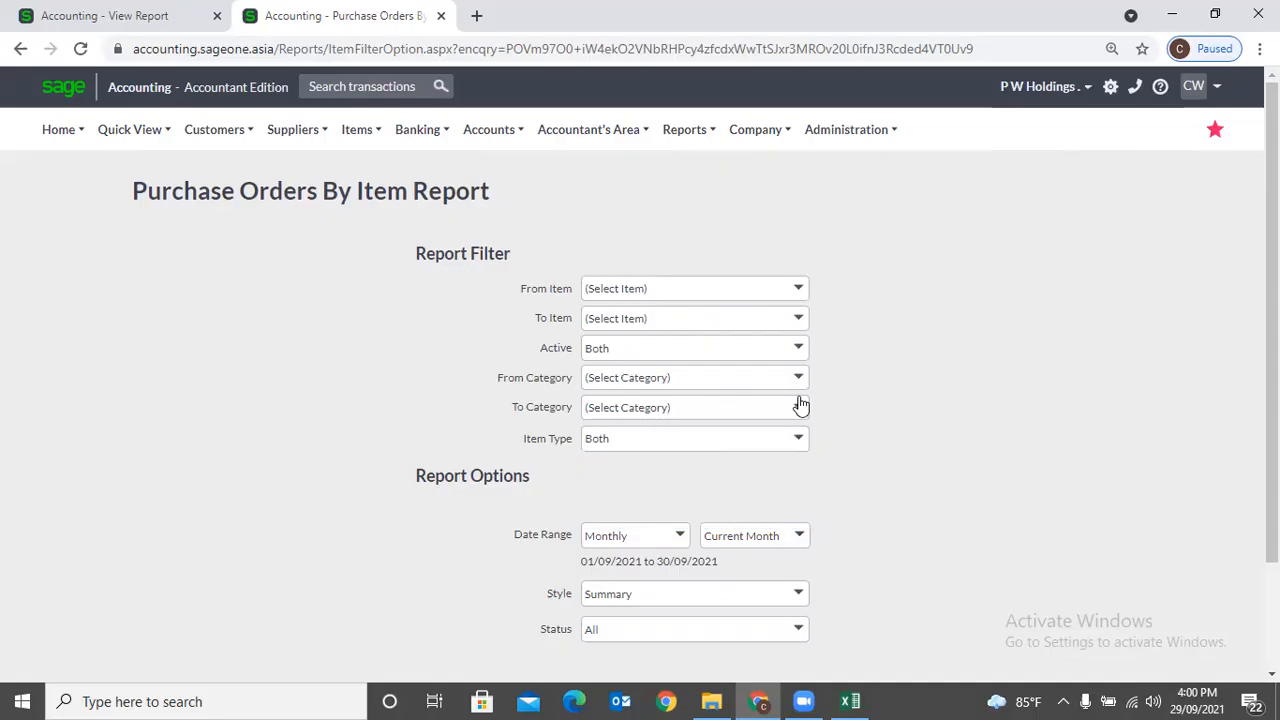
Set the purchase orders report's date range to Yearly for the current year and keep the Summary style.
scroll(780, 410, down, 1)
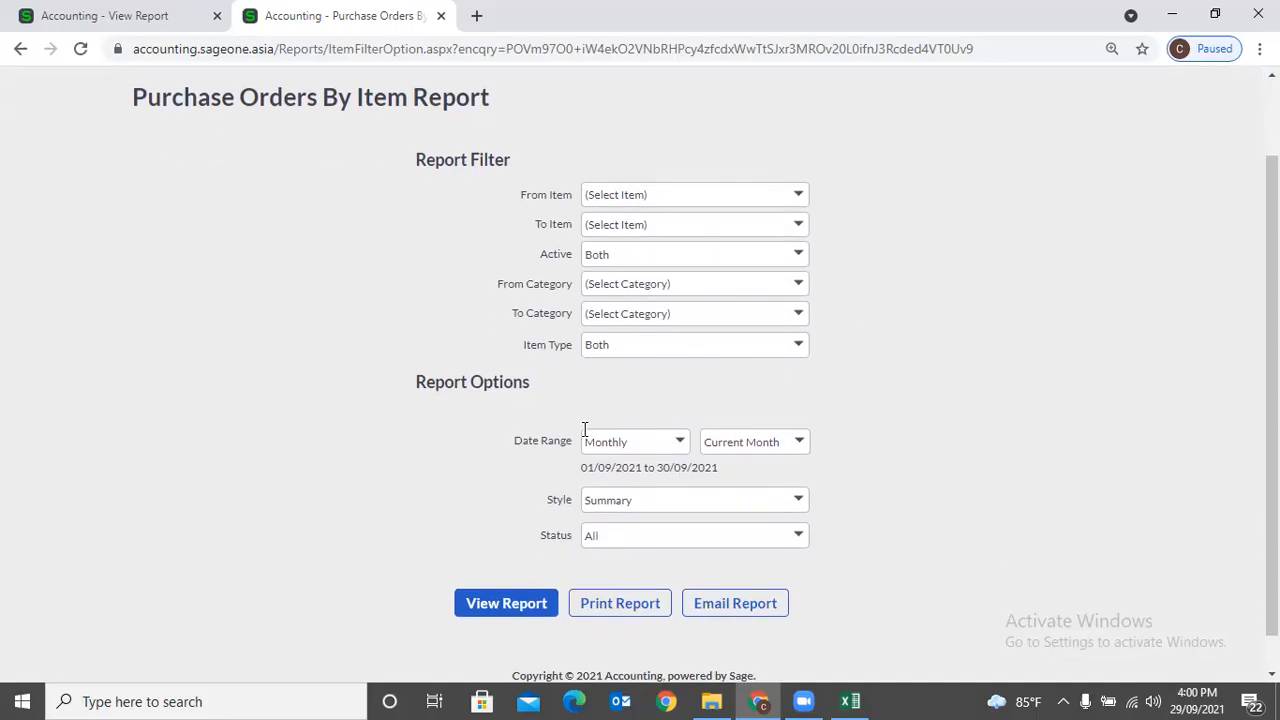
click(680, 442)
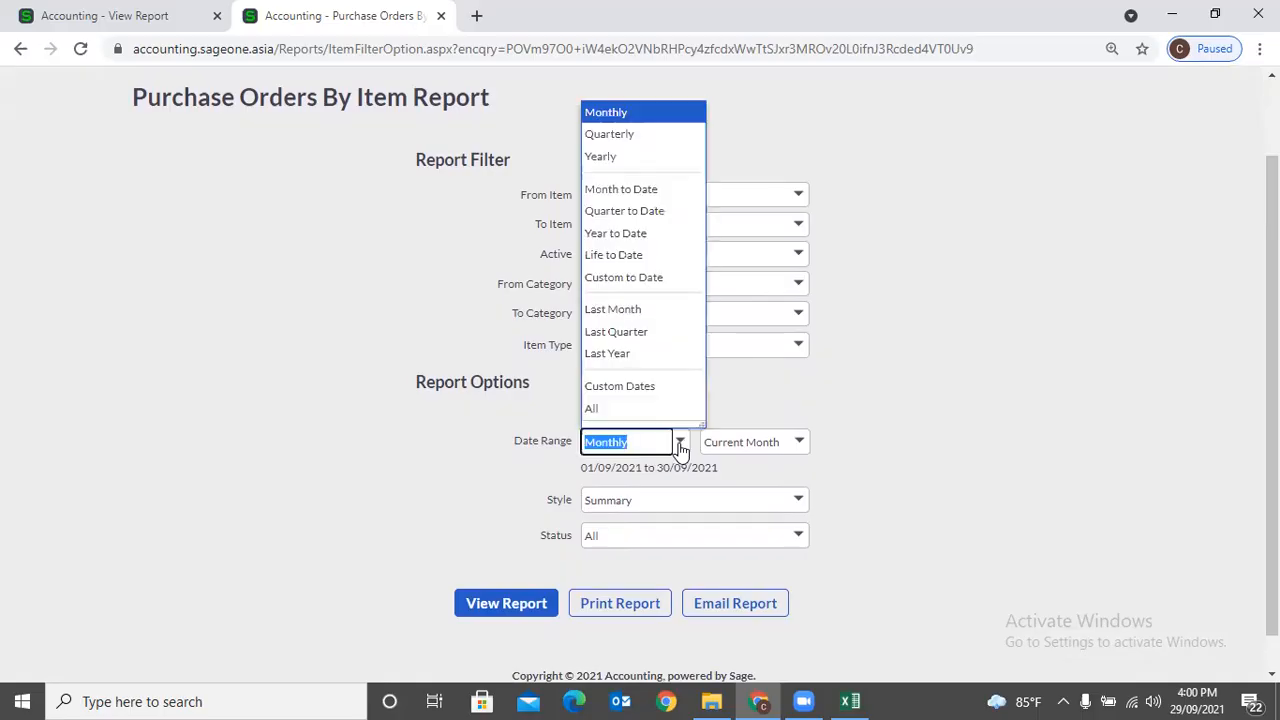
click(603, 157)
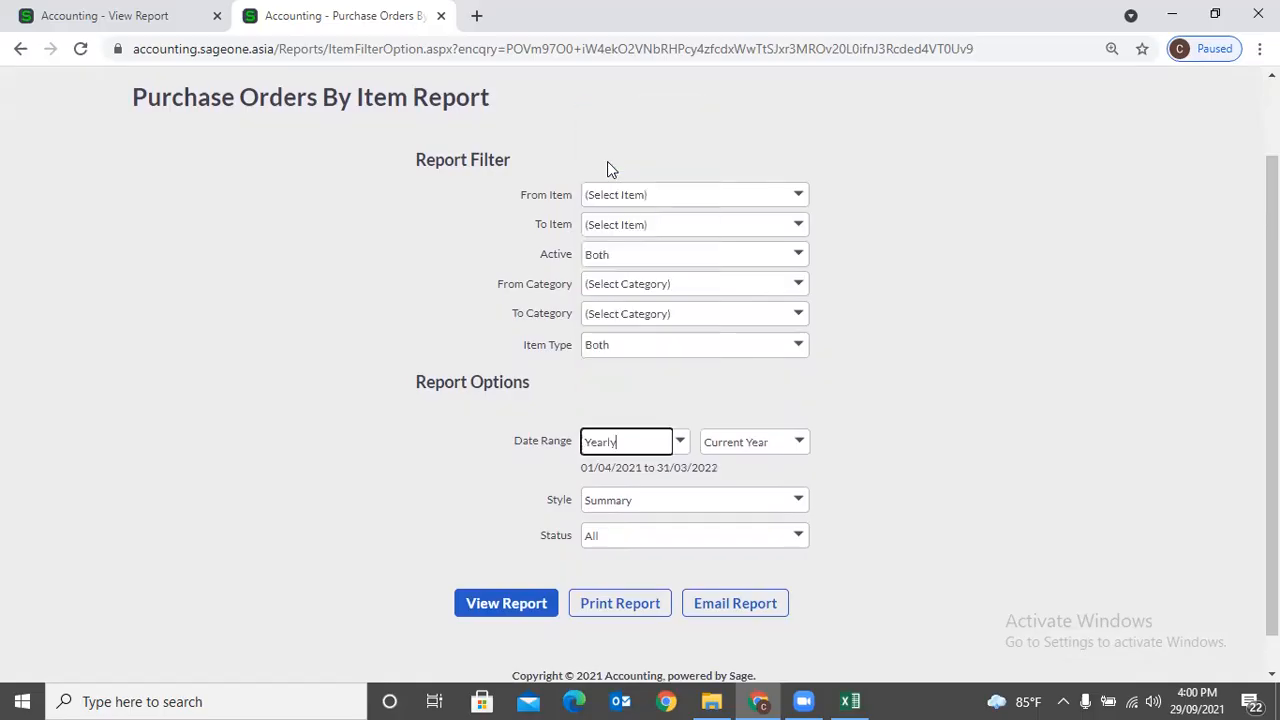
click(800, 503)
click(860, 492)
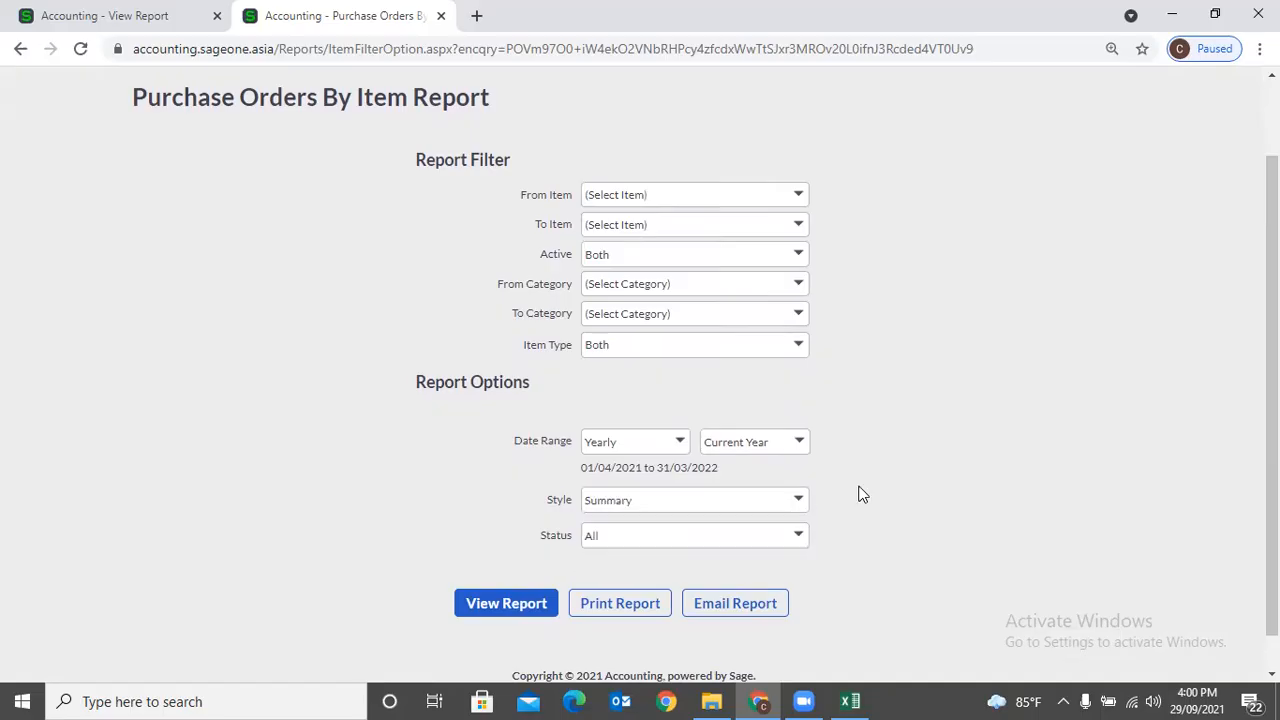
Check the purchase order status choices, keep All, and view the Purchase Orders by Item report in Summary style.
click(795, 537)
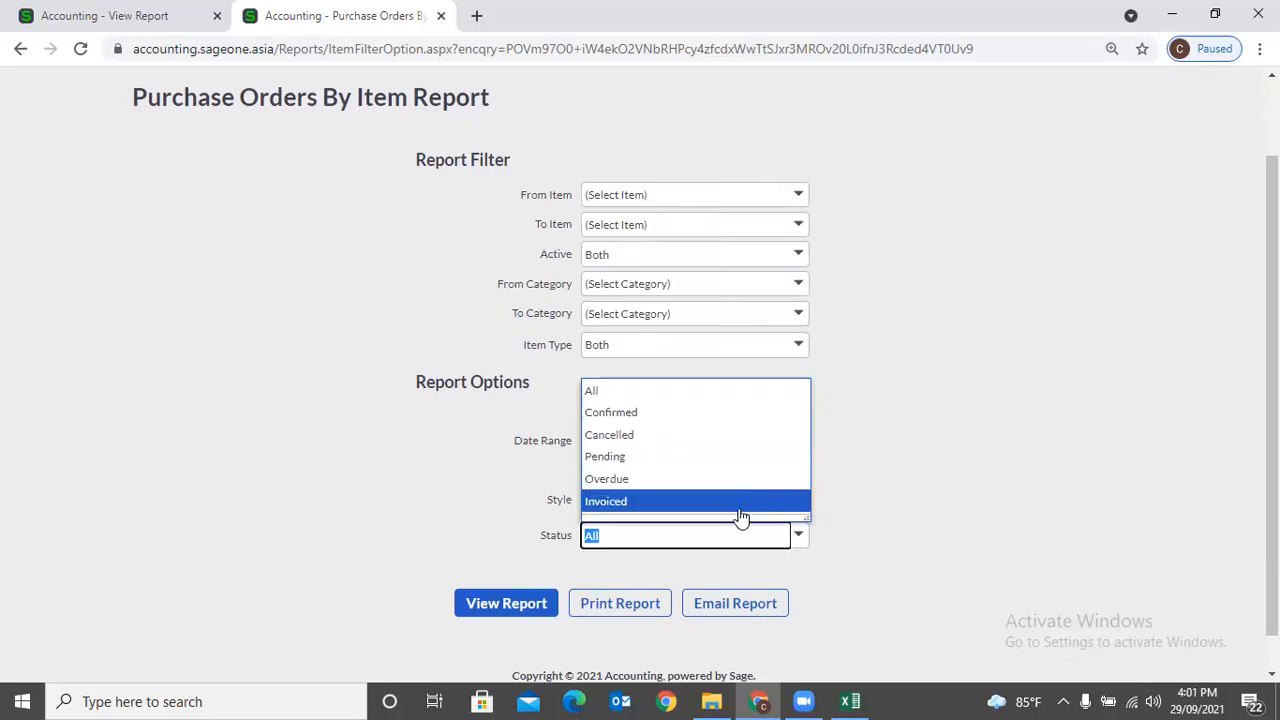
click(950, 465)
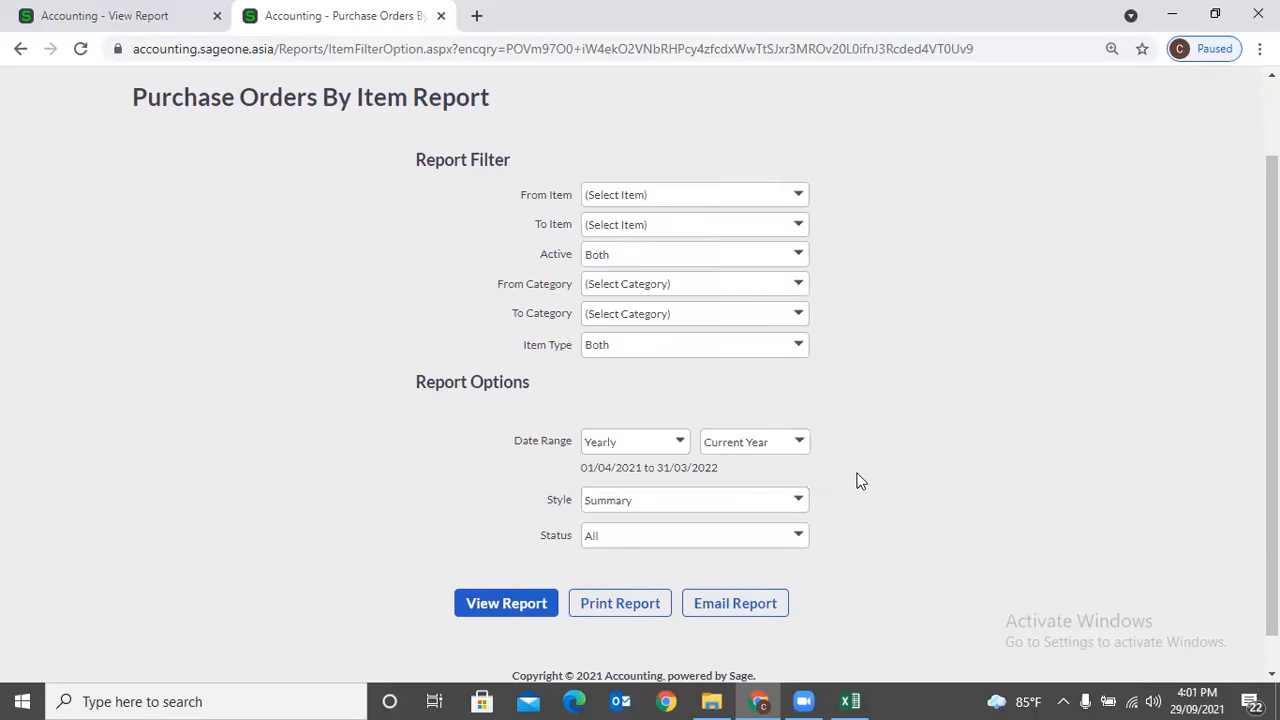
click(538, 605)
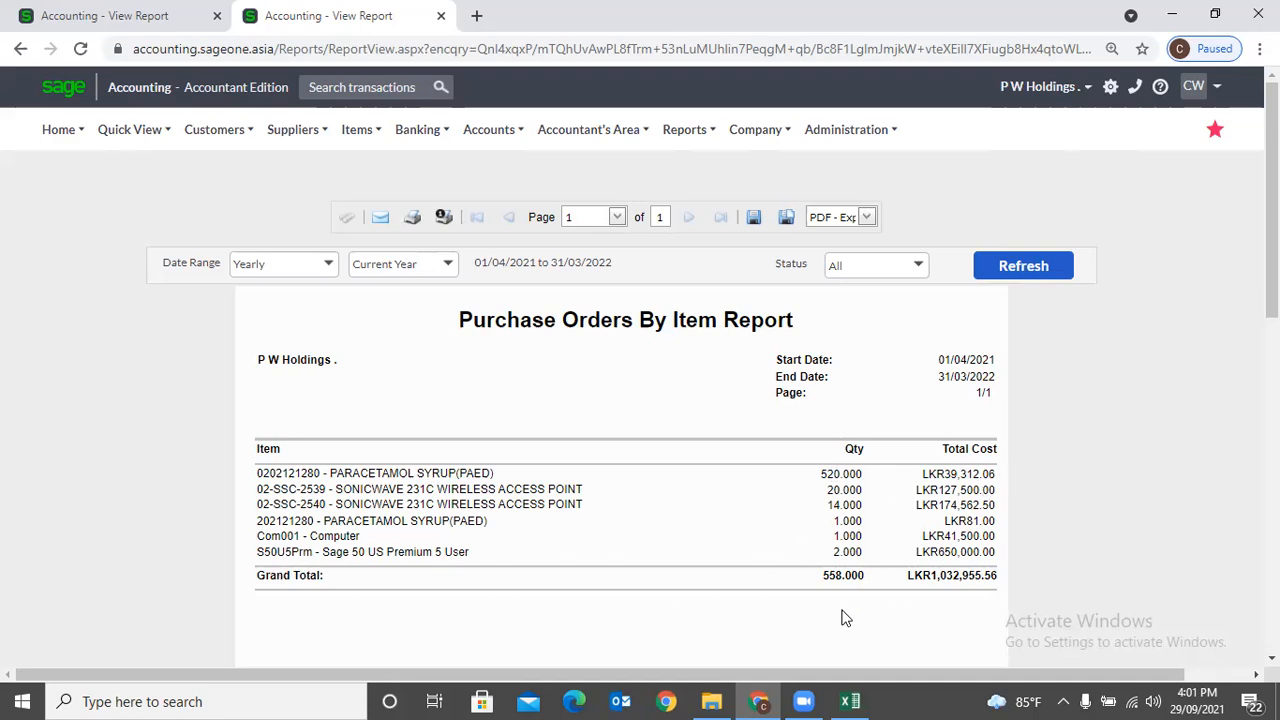
In the other browser tab, open the Supplier Purchase Orders by Item report options and set the date range to Yearly.
click(168, 18)
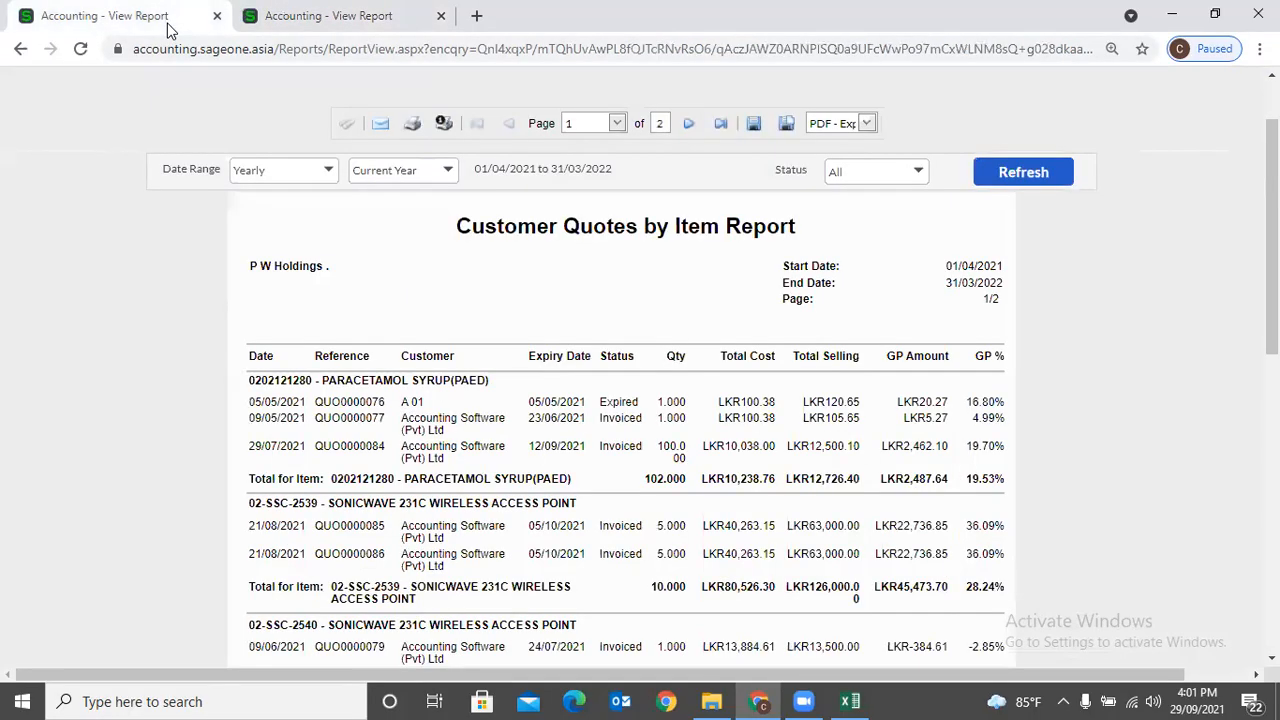
scroll(366, 117, up, 1)
click(357, 129)
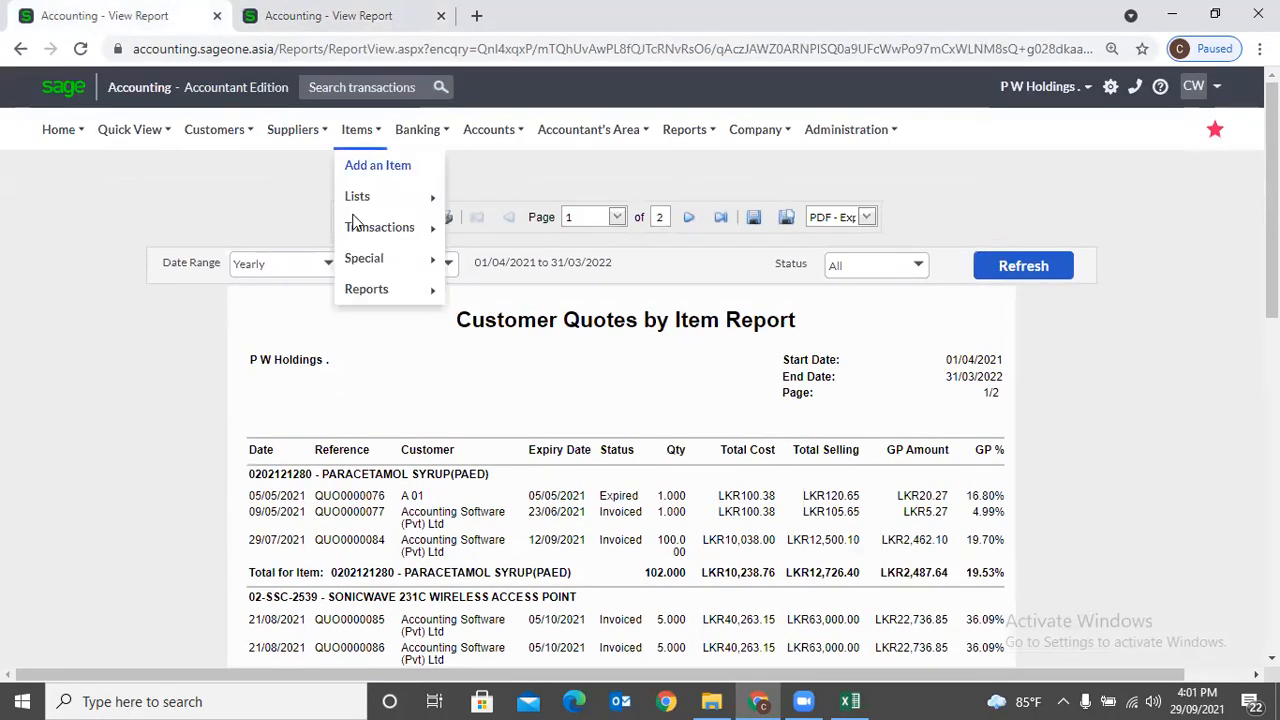
mouse_move(358, 289)
click(540, 446)
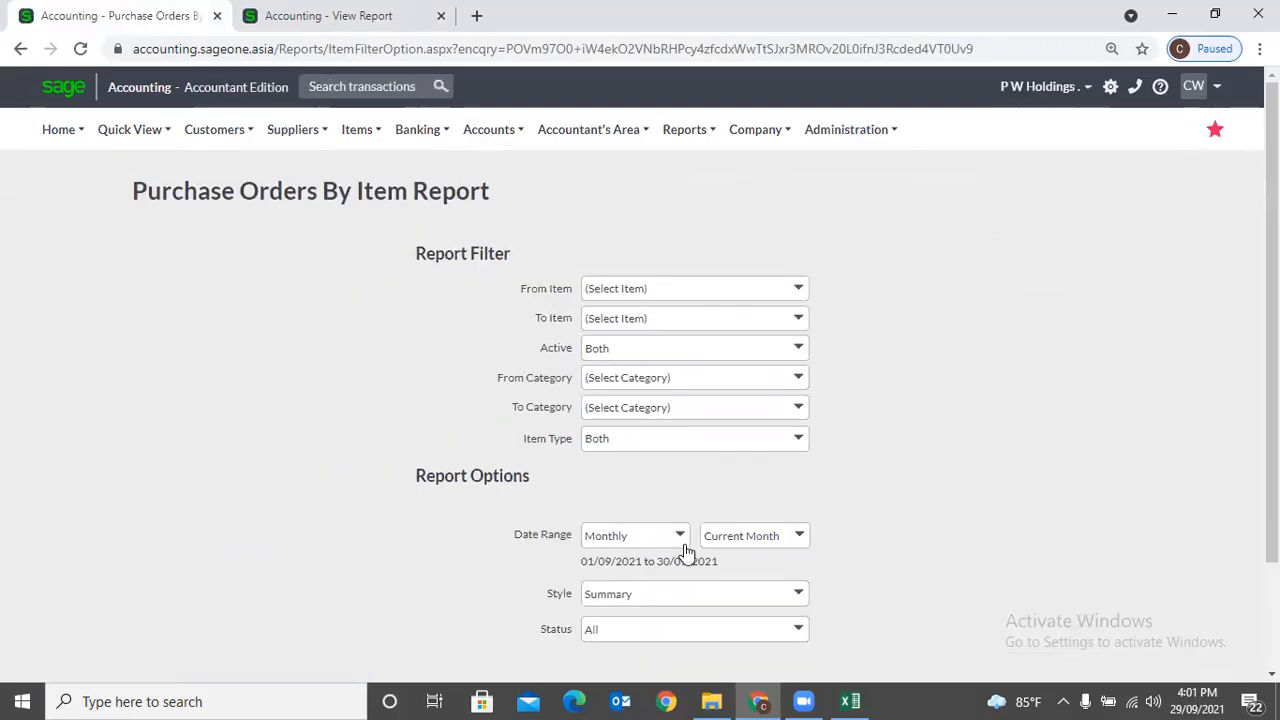
click(673, 535)
click(680, 535)
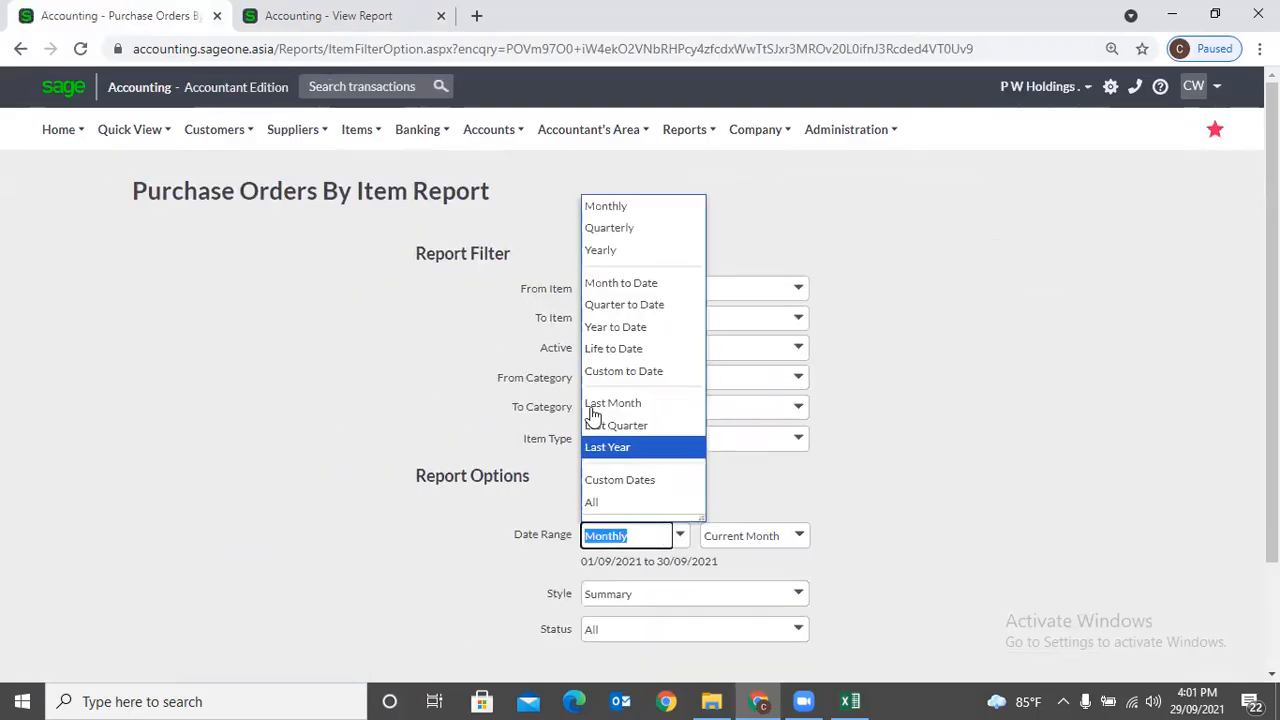
click(600, 249)
View the Purchase Orders by Item report in Detailed style and review the orders per item down to the grand total.
click(797, 594)
click(620, 641)
scroll(677, 623, down, 2)
click(540, 563)
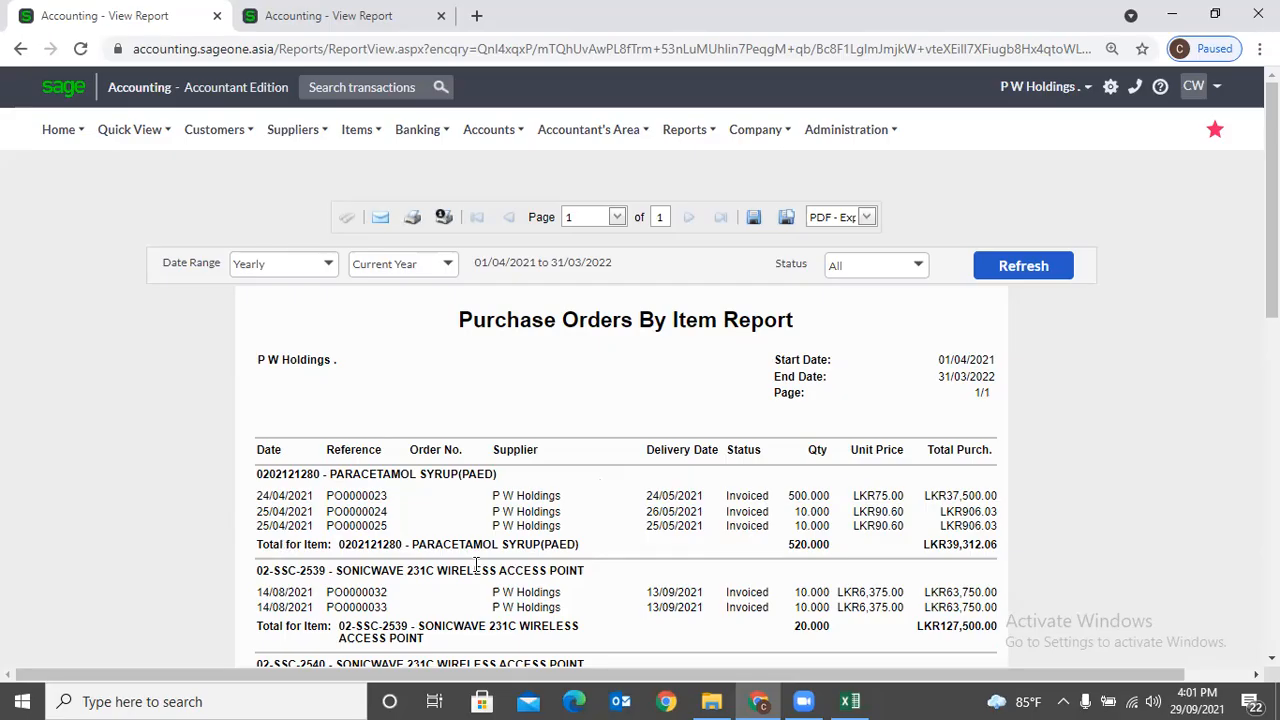
scroll(479, 596, down, 5)
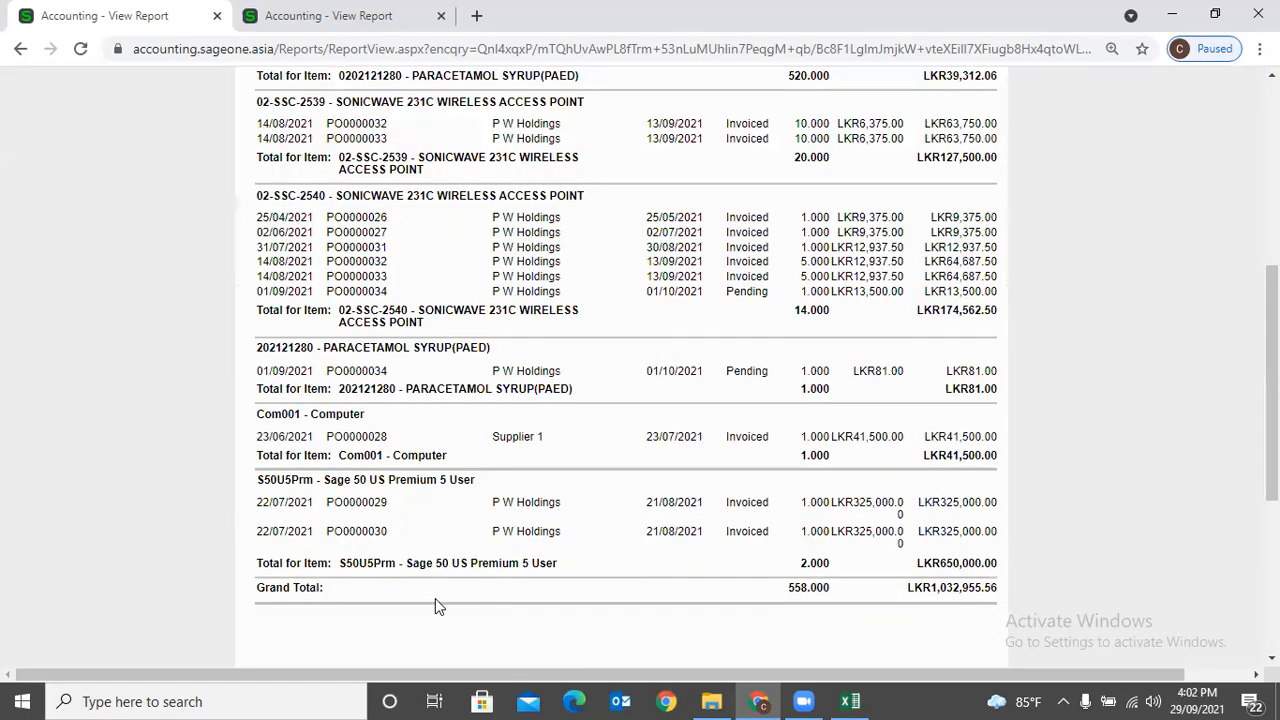
scroll(525, 553, up, 1)
scroll(512, 440, up, 5)
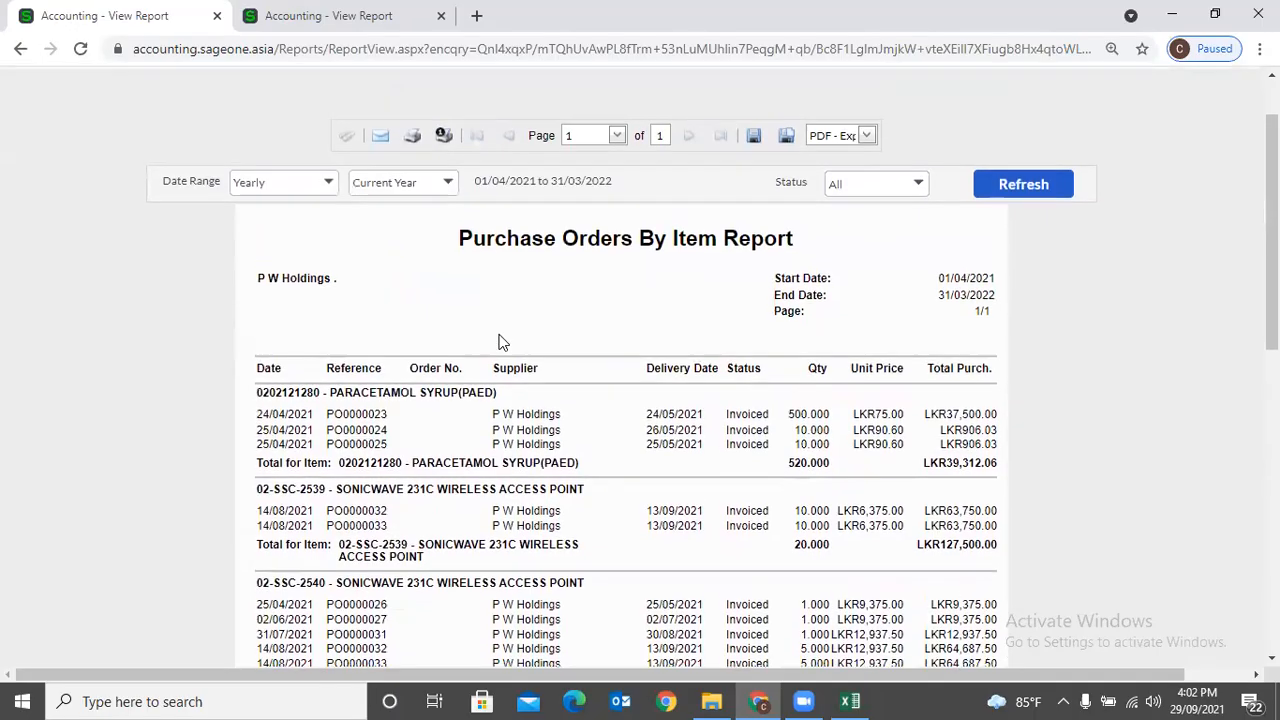
Return to the tab with the summary report, reopen the Supplier Purchase Orders by Item options, and examine the available statuses, leaving All.
click(250, 16)
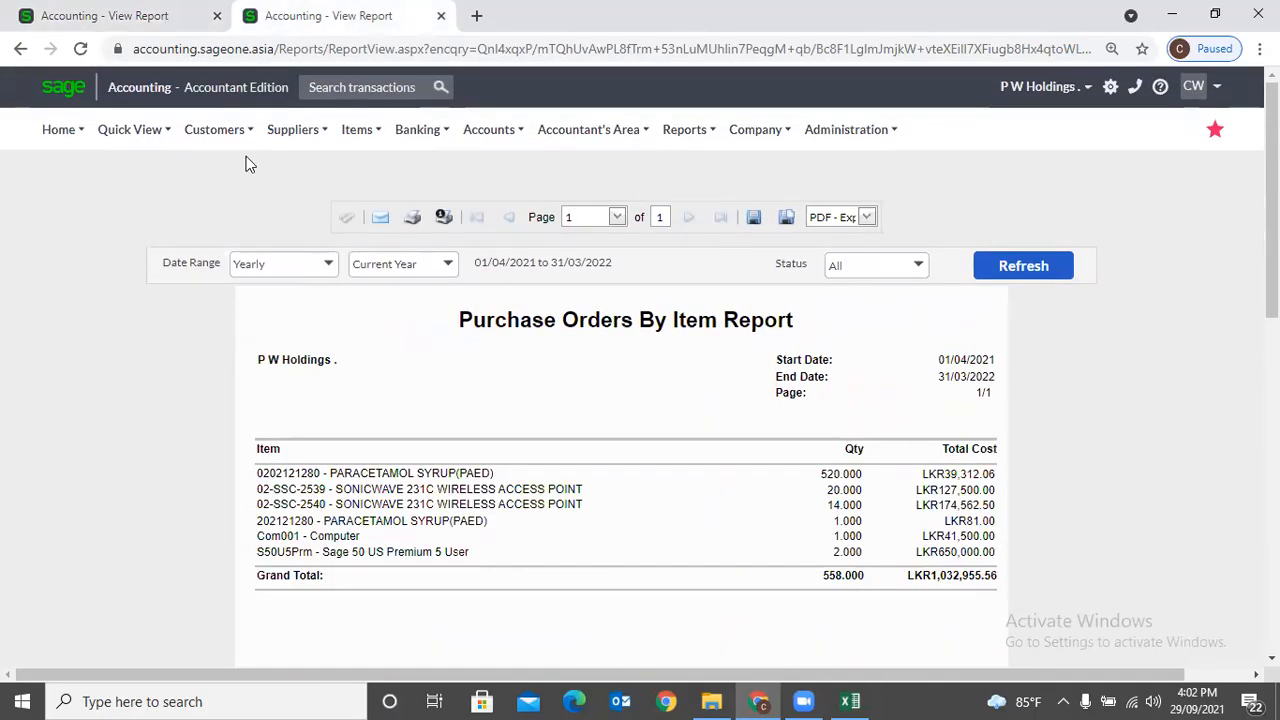
click(356, 129)
mouse_move(373, 284)
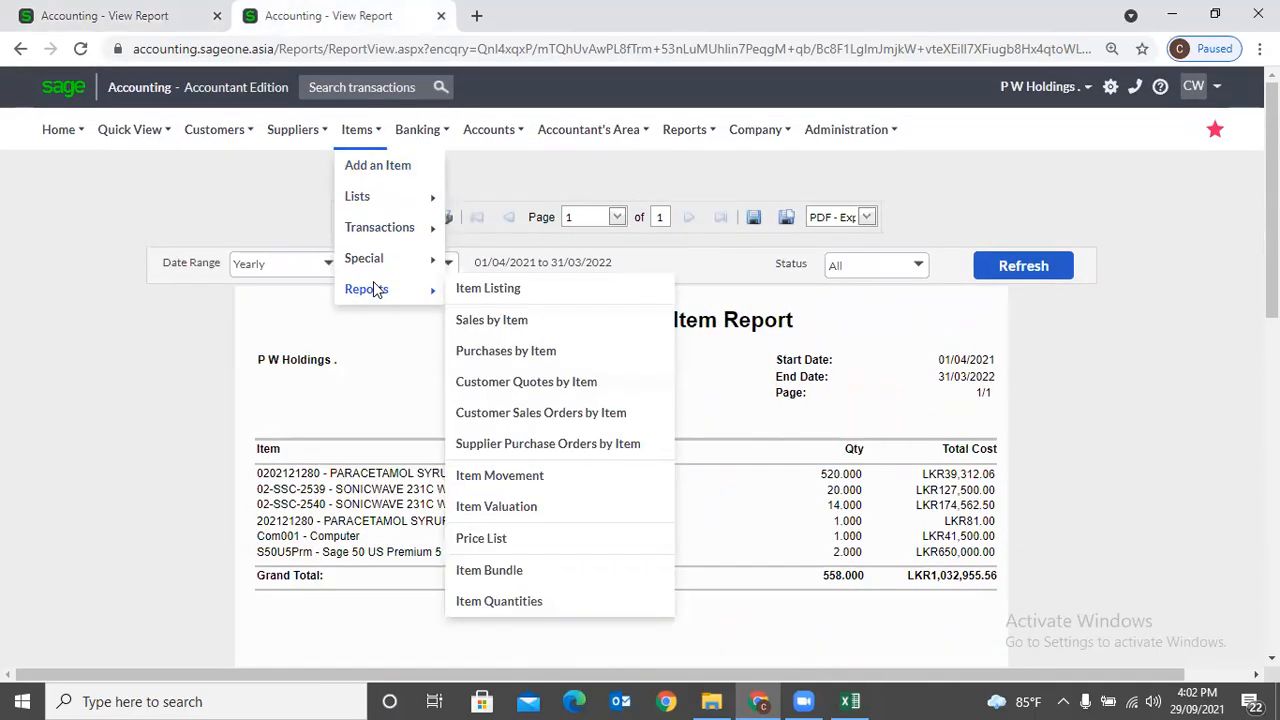
click(524, 446)
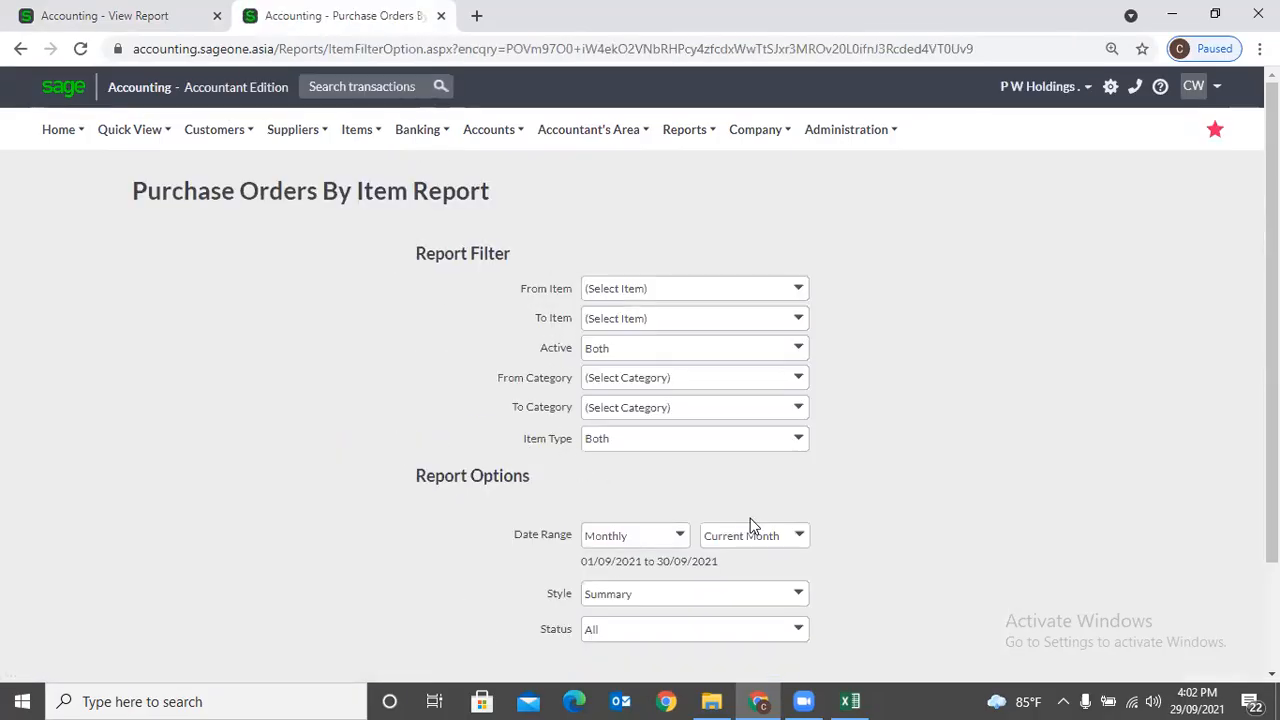
scroll(797, 620, down, 1)
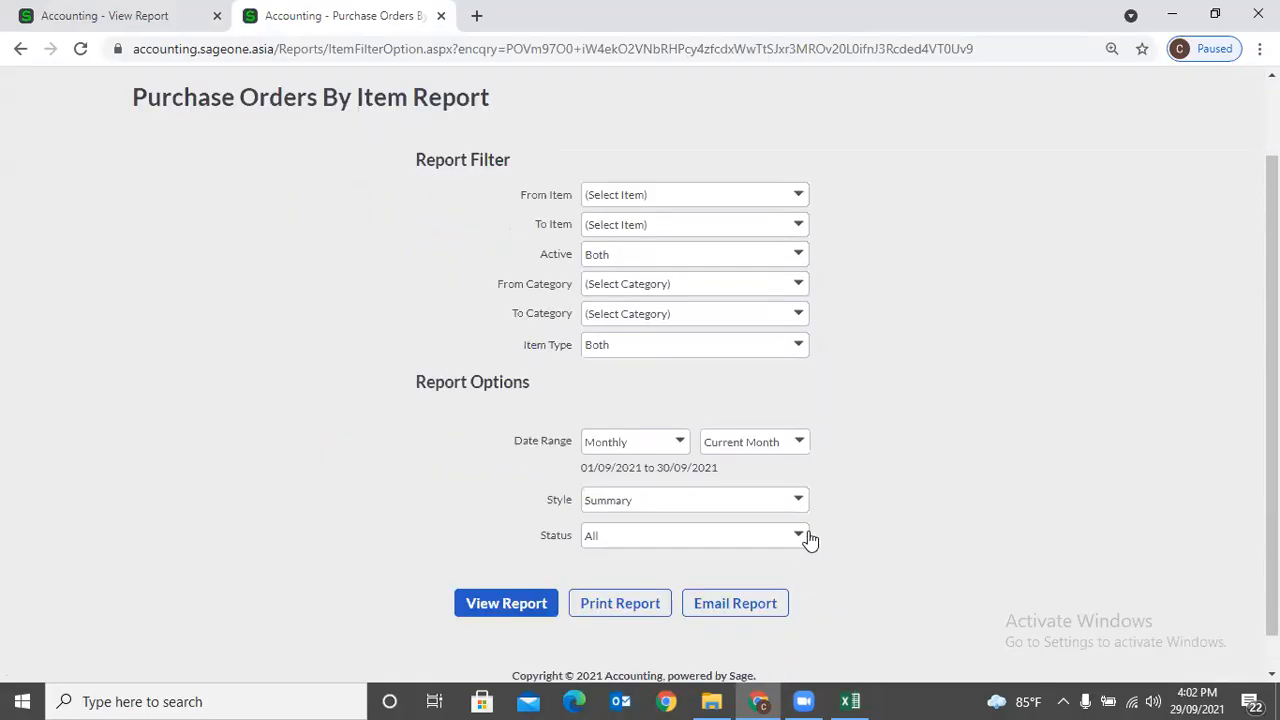
click(808, 536)
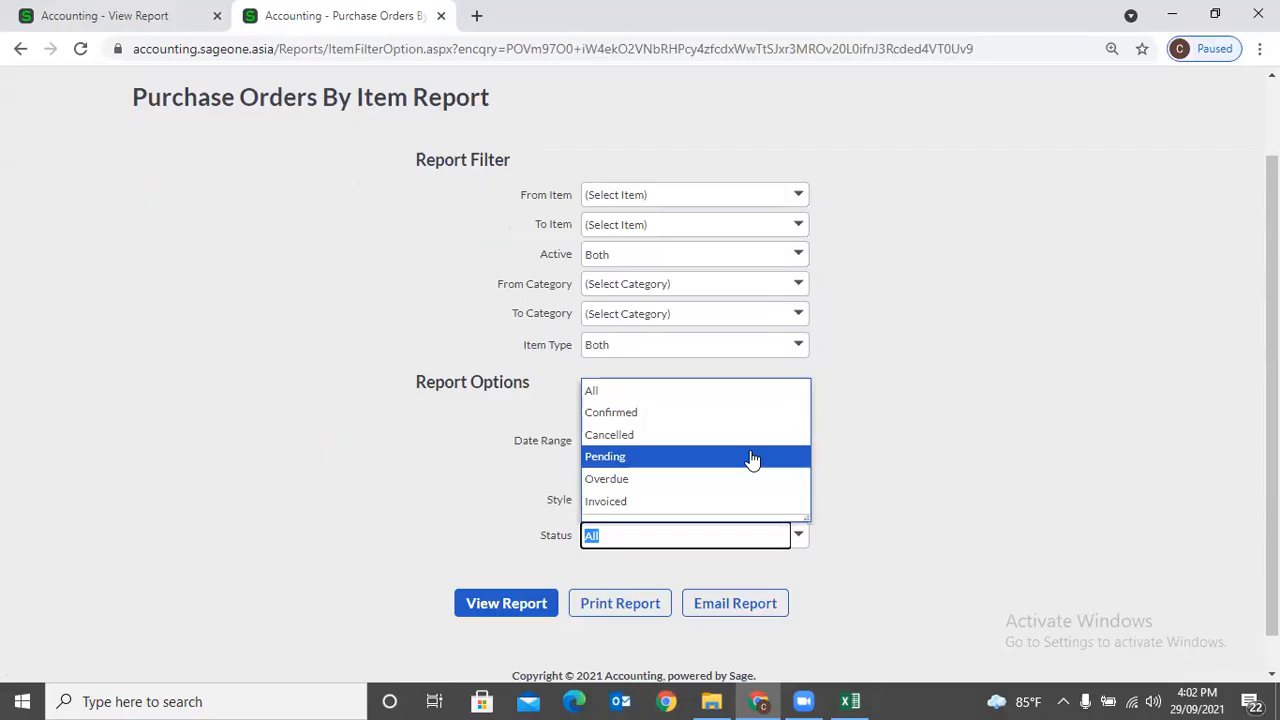
click(879, 490)
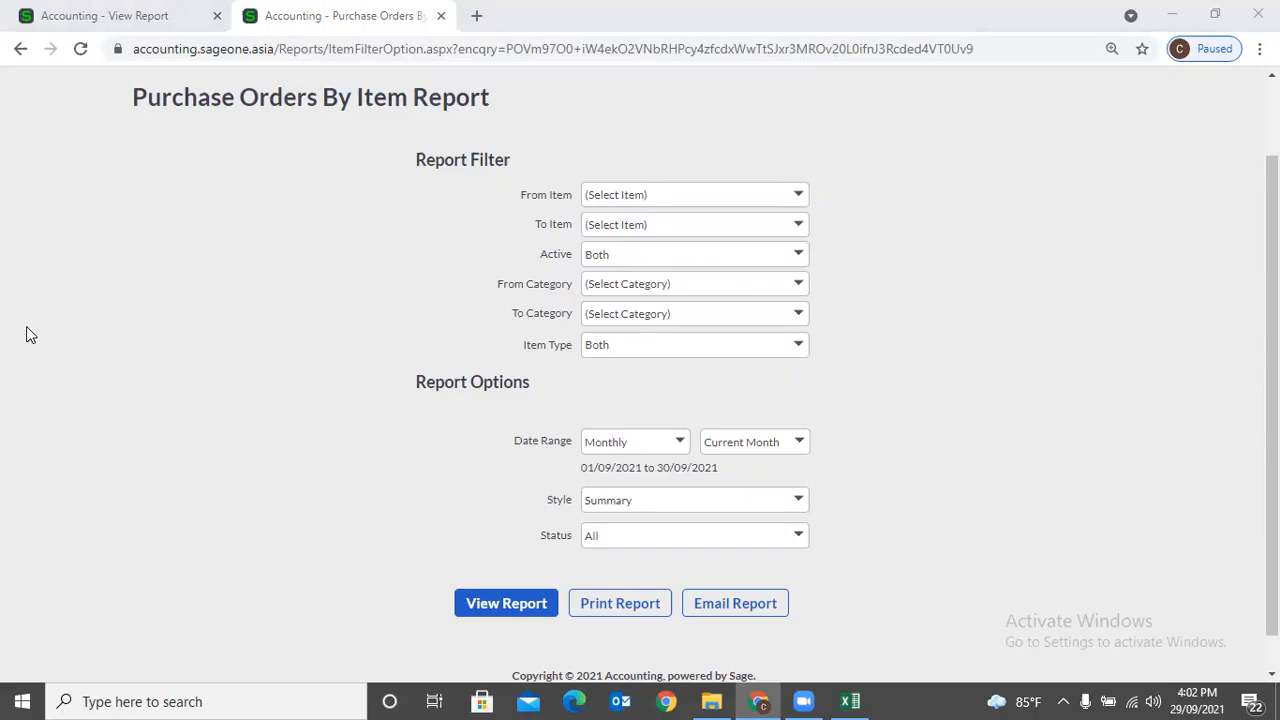
scroll(163, 383, up, 2)
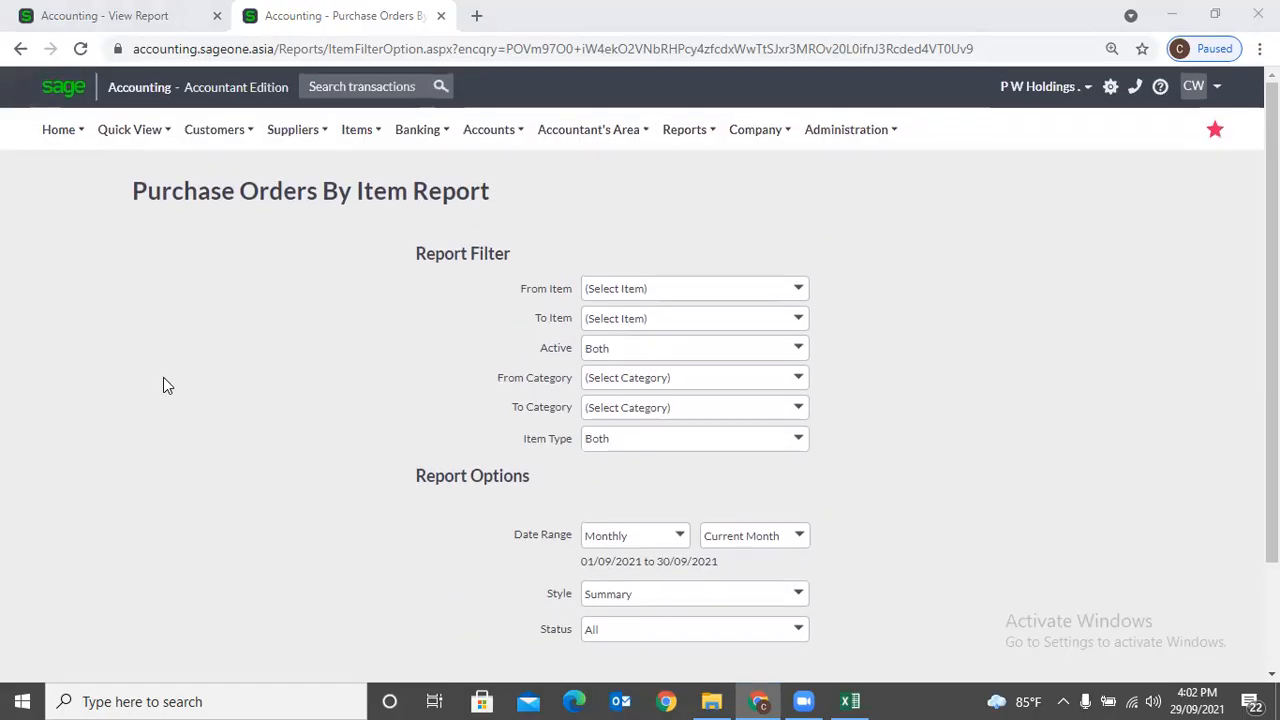
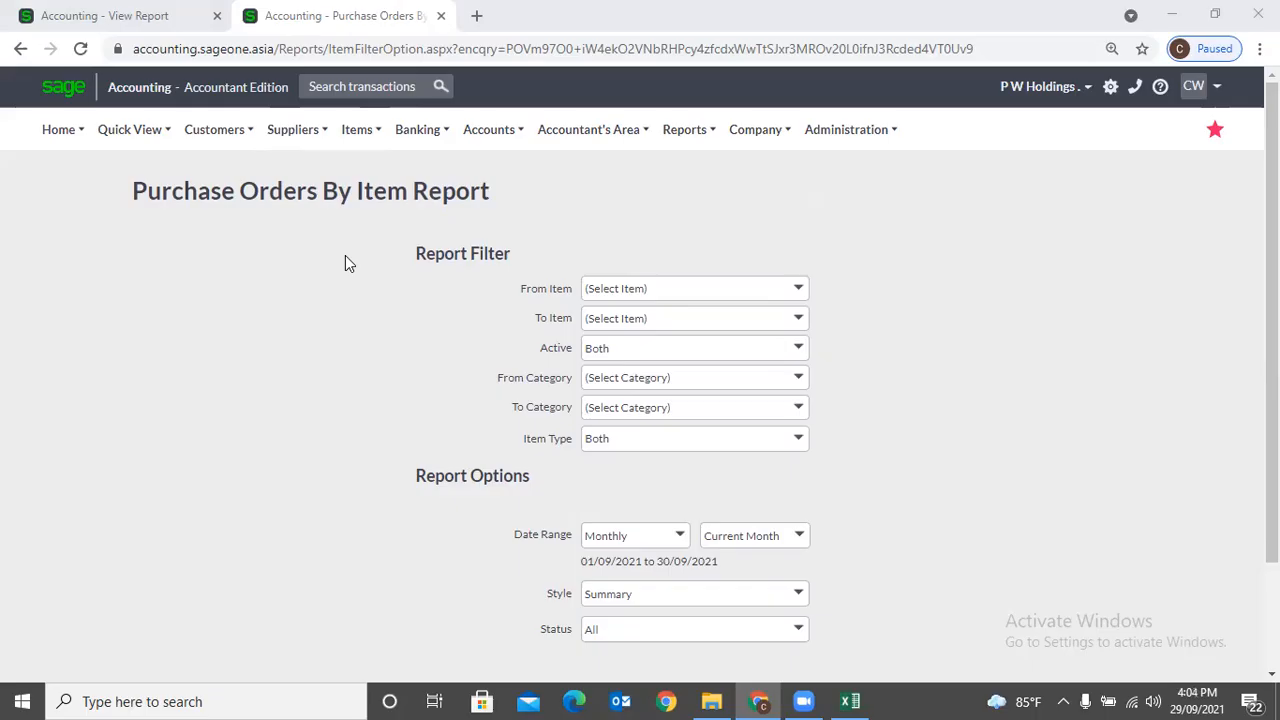
Open the Item Movement report options and check the item type choices, keeping Both.
click(352, 136)
mouse_move(386, 289)
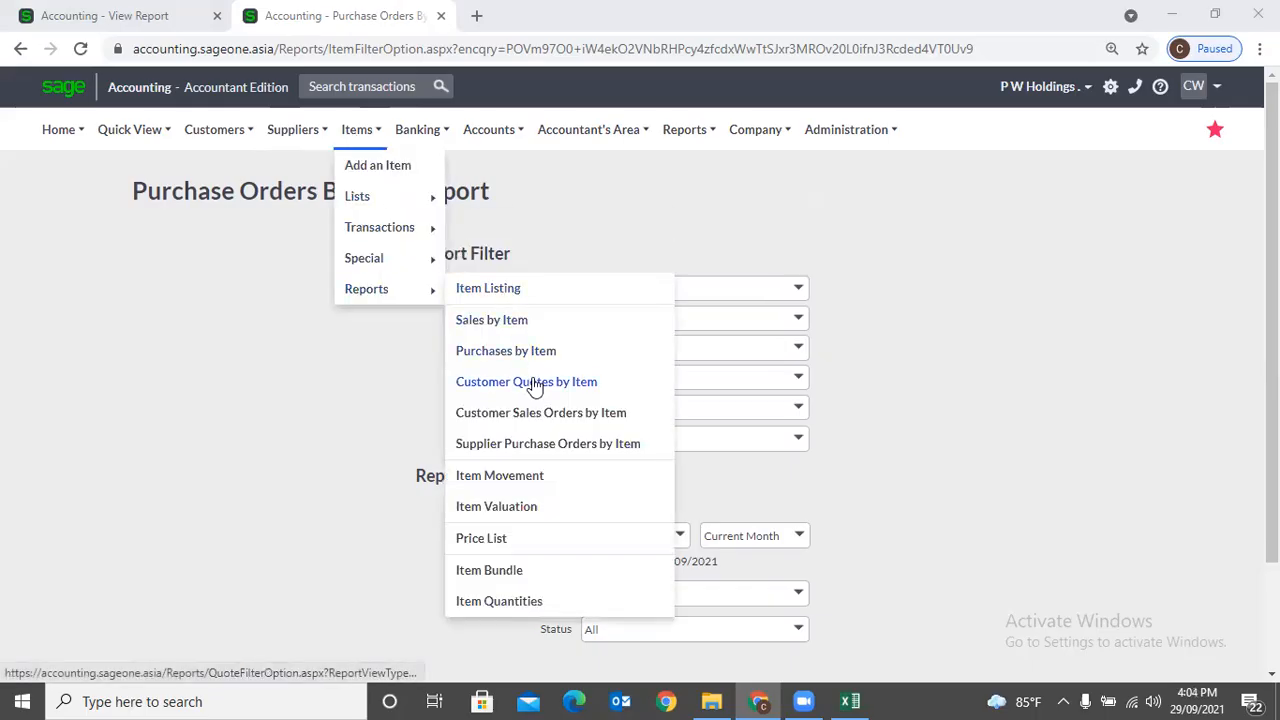
click(537, 478)
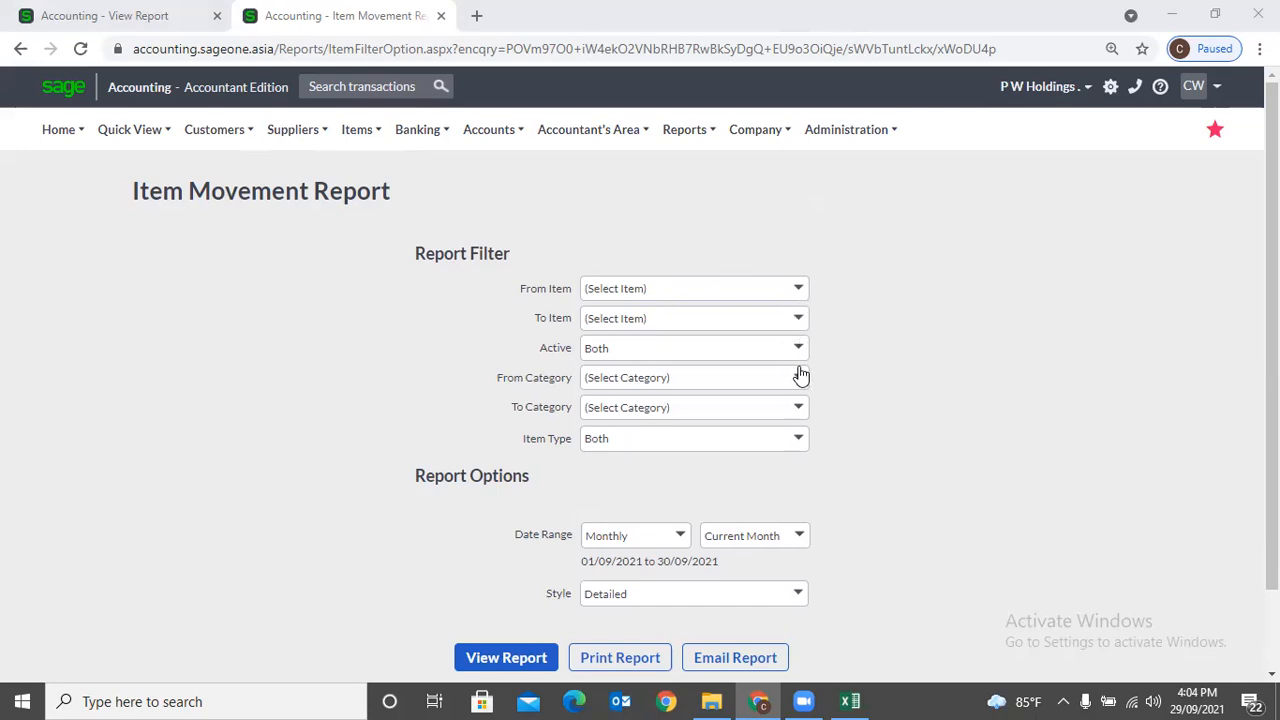
click(800, 449)
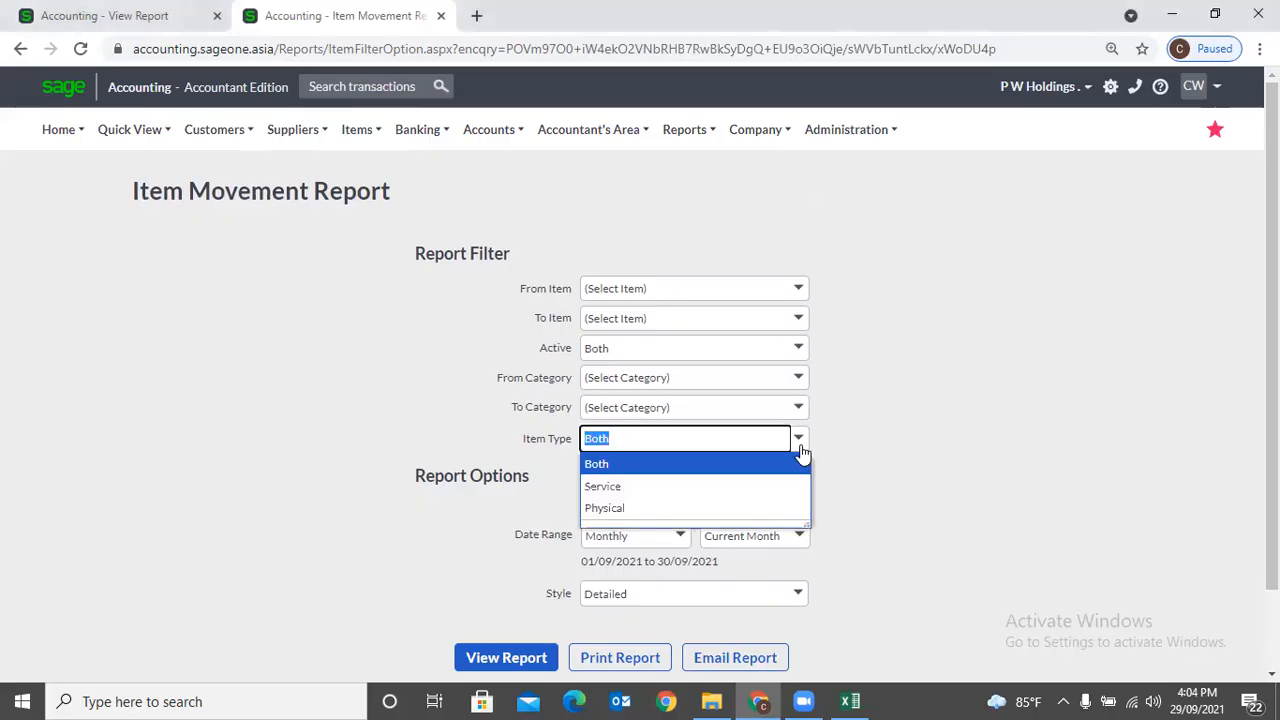
click(880, 447)
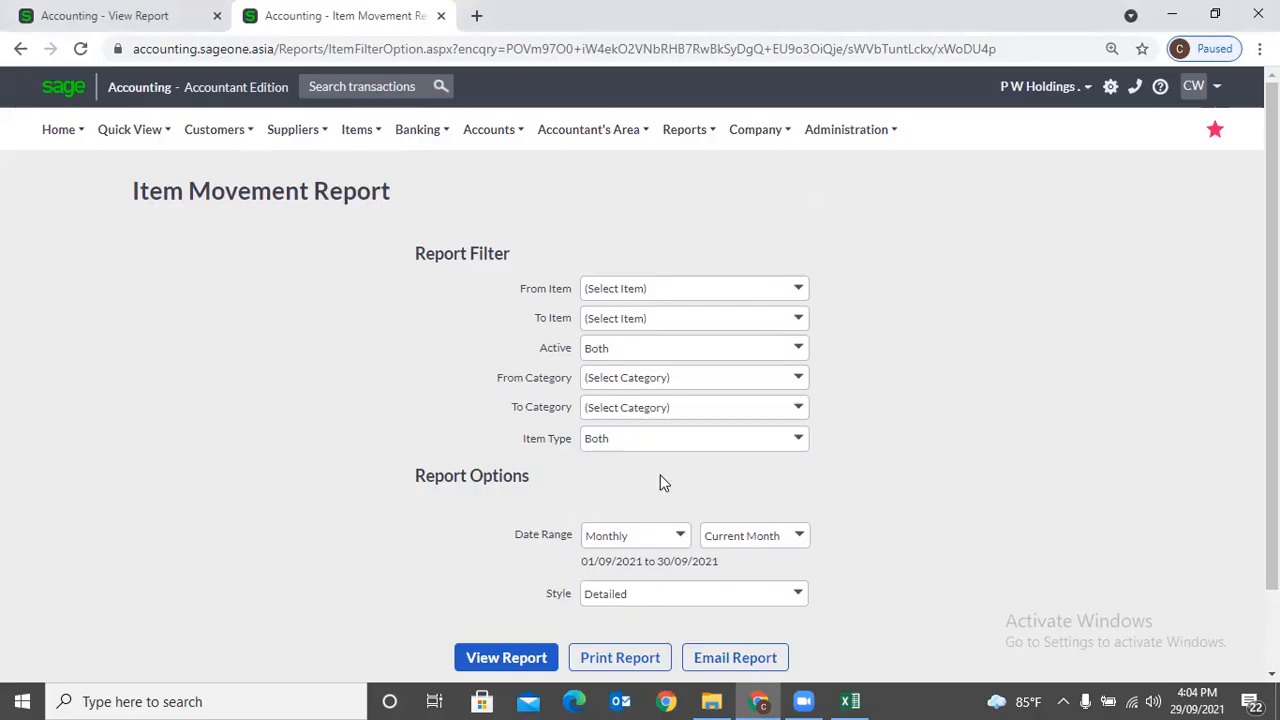
Set the Item Movement report's date range to Yearly for the current year and keep the Detailed style.
scroll(665, 480, down, 1)
click(679, 443)
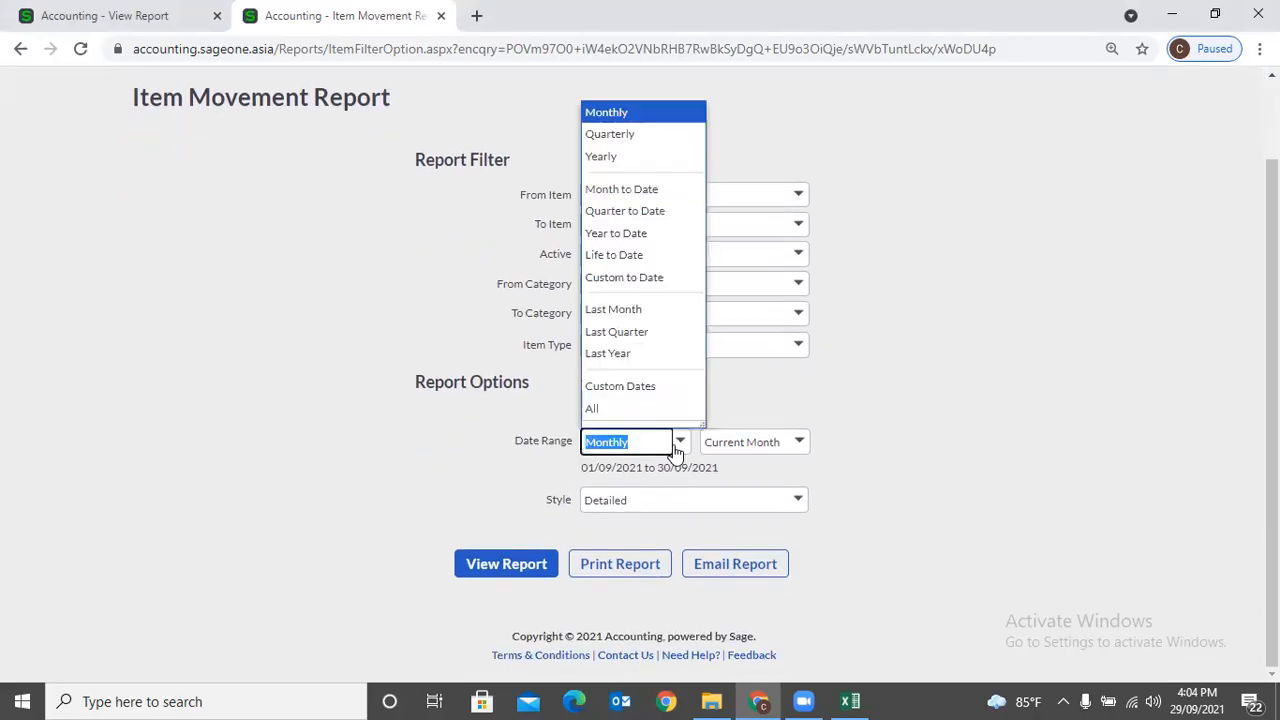
click(609, 160)
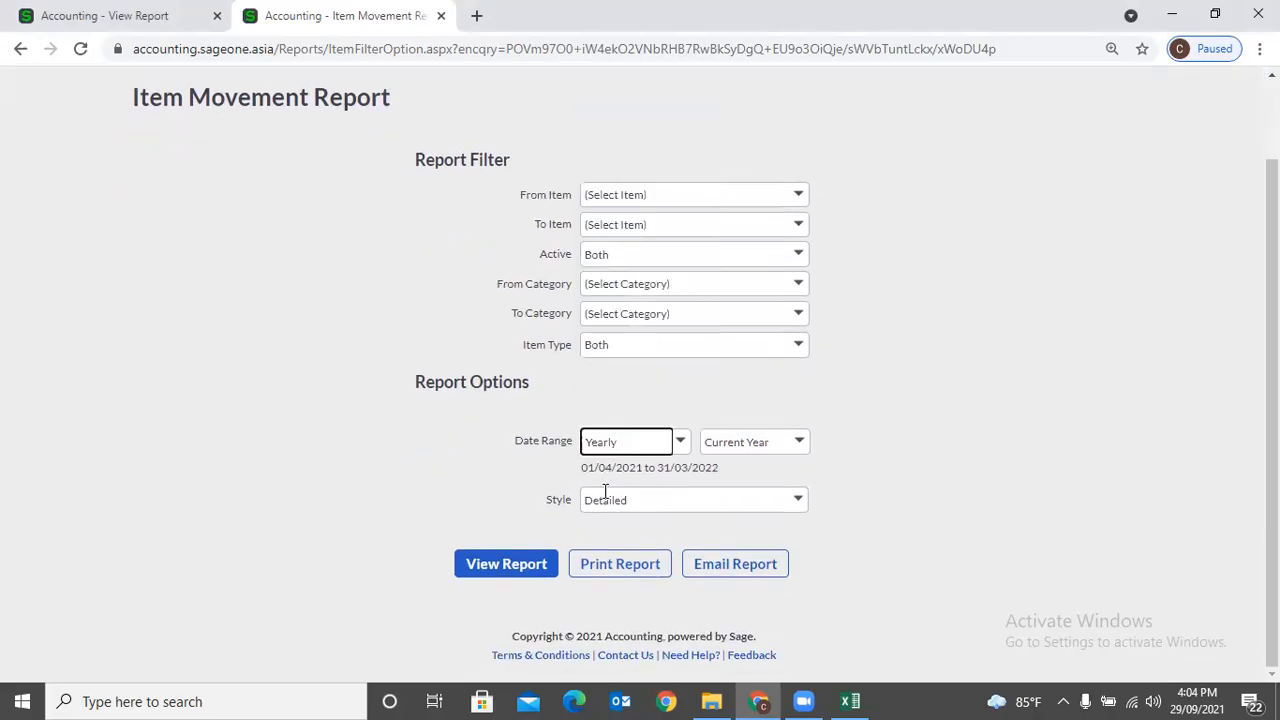
click(799, 503)
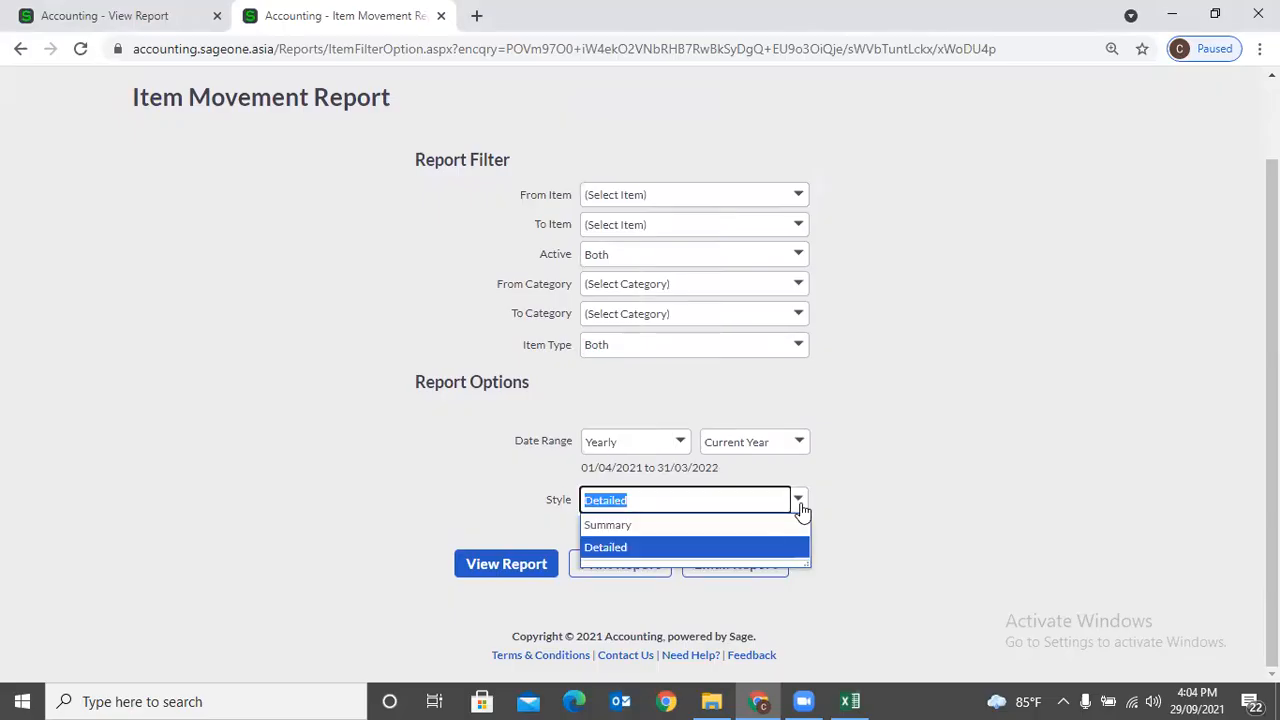
click(864, 495)
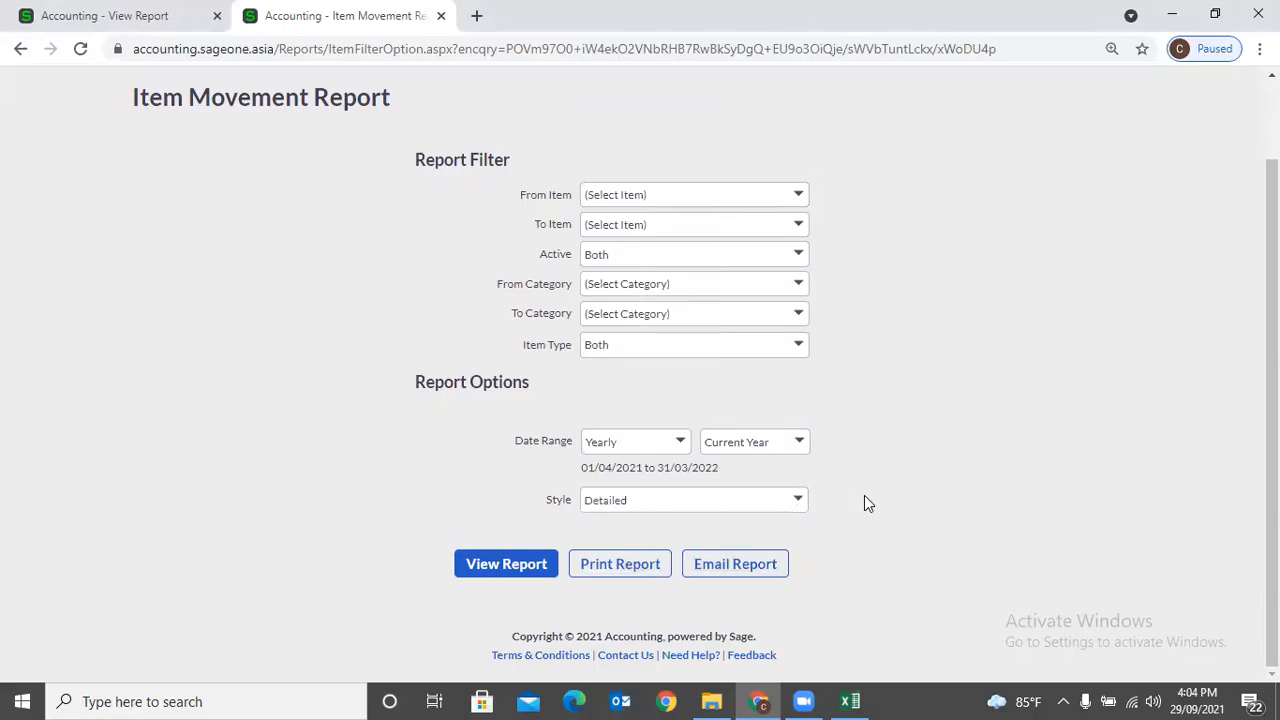
Run the Item Movement report in Detailed style and review the transactions and quantity totals per item.
click(534, 566)
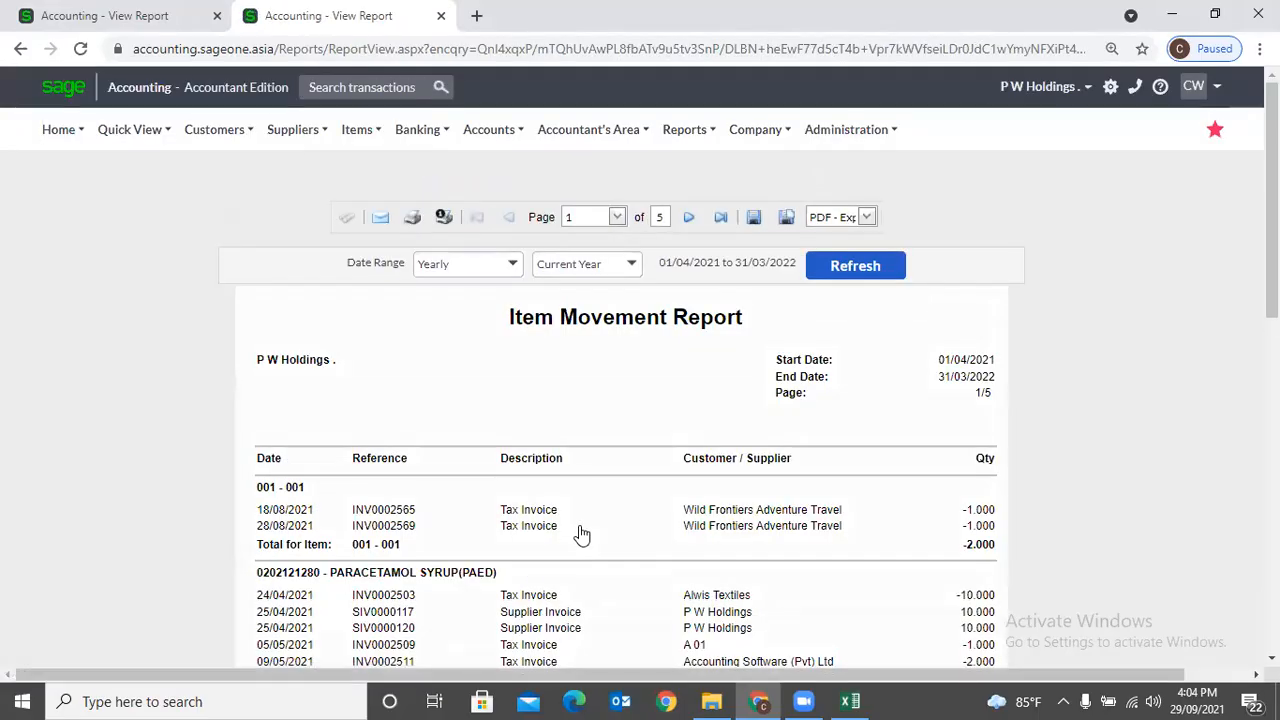
scroll(581, 536, down, 1)
scroll(581, 536, down, 1)
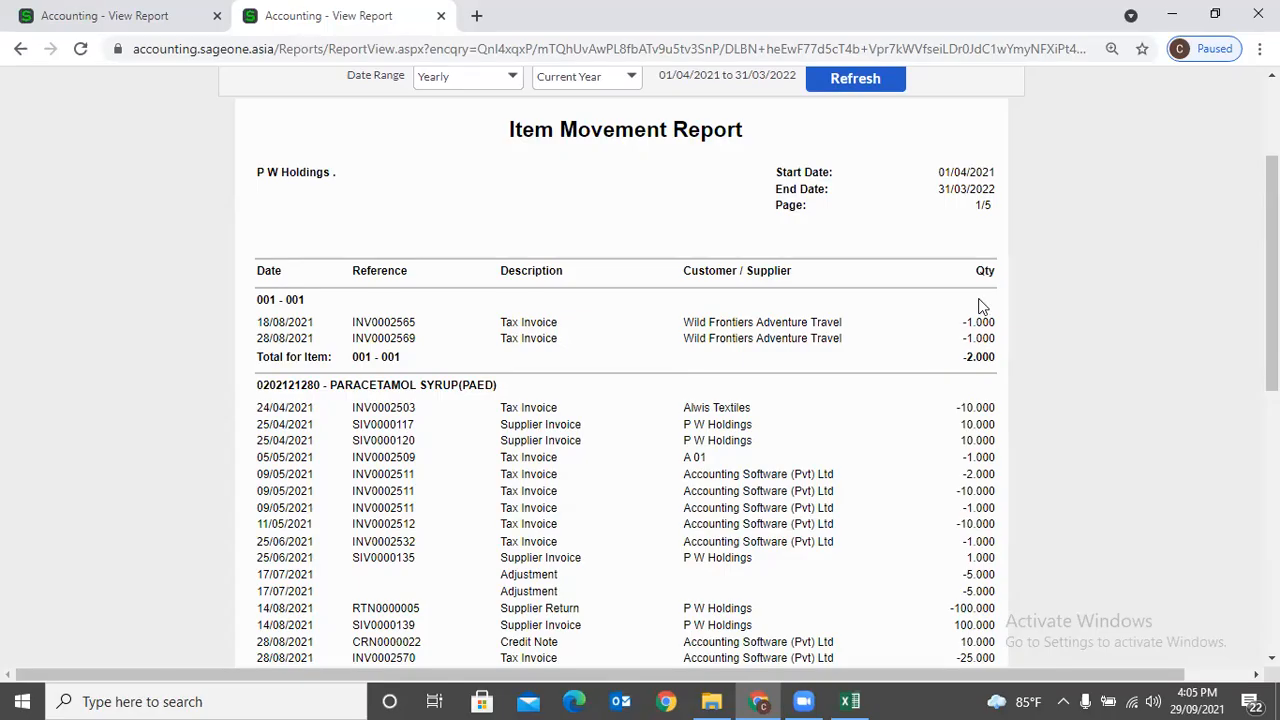
scroll(968, 336, down, 2)
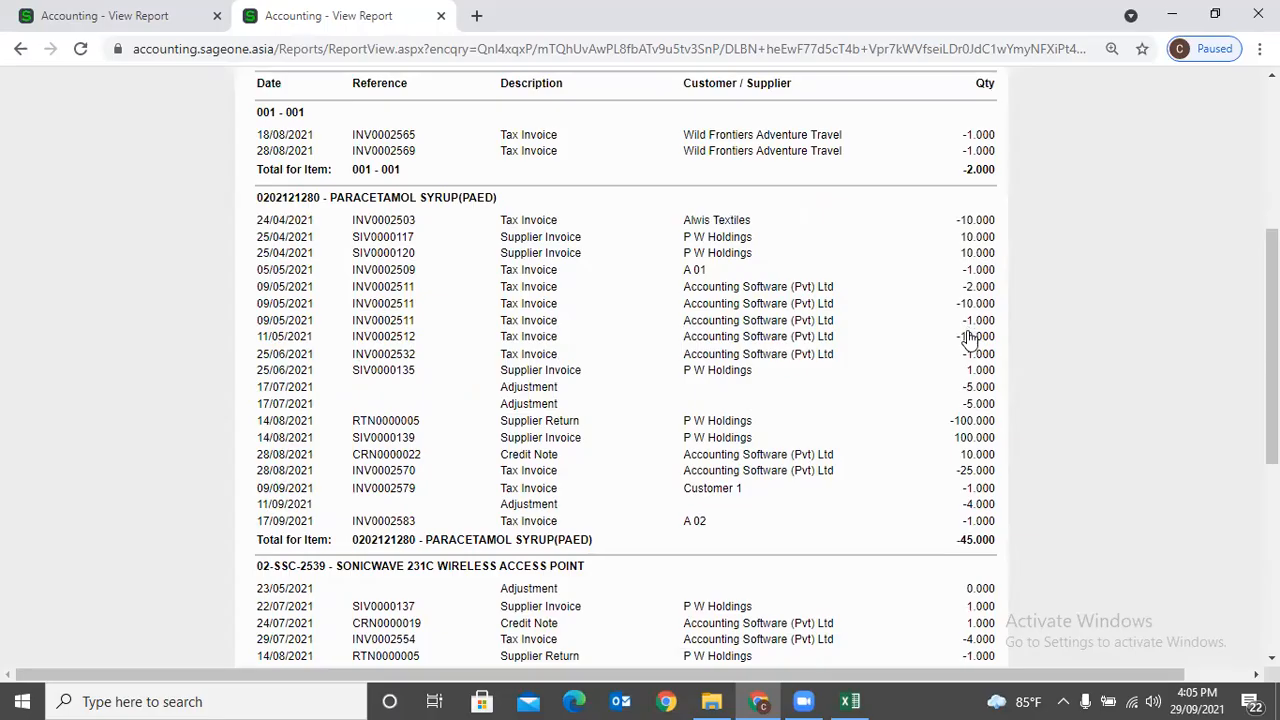
scroll(972, 340, down, 2)
scroll(845, 403, up, 4)
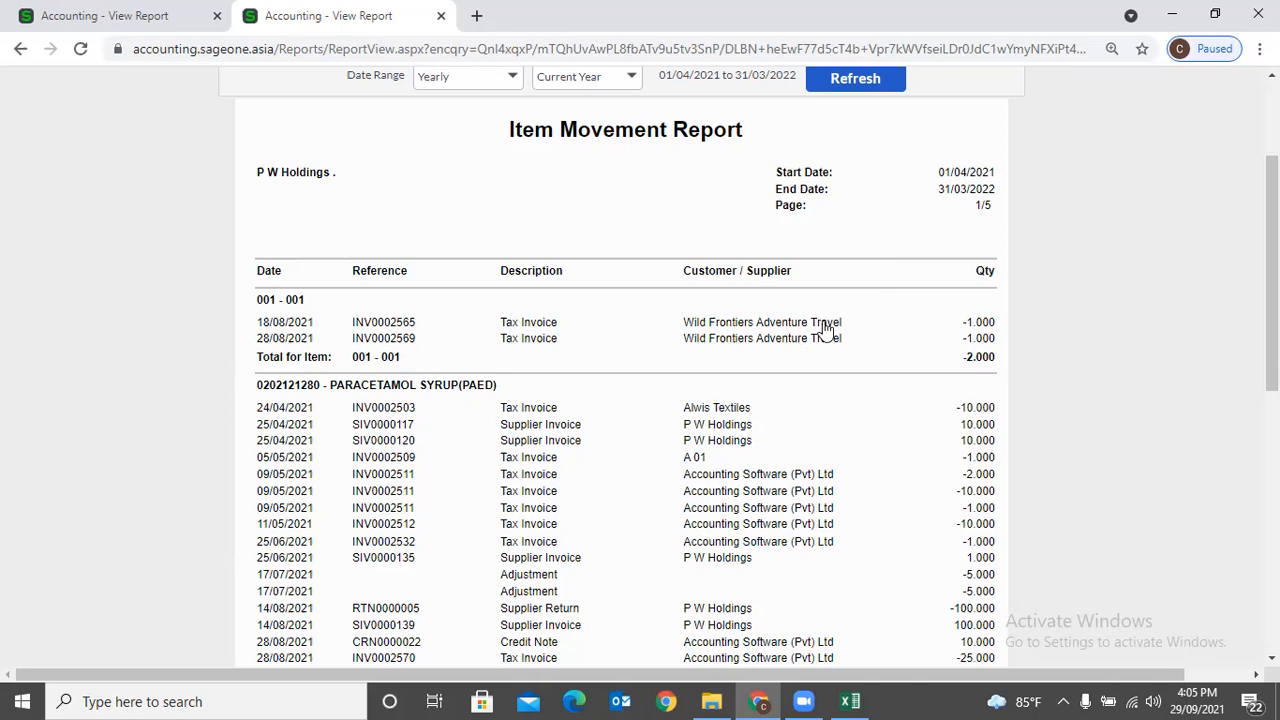
scroll(594, 281, up, 2)
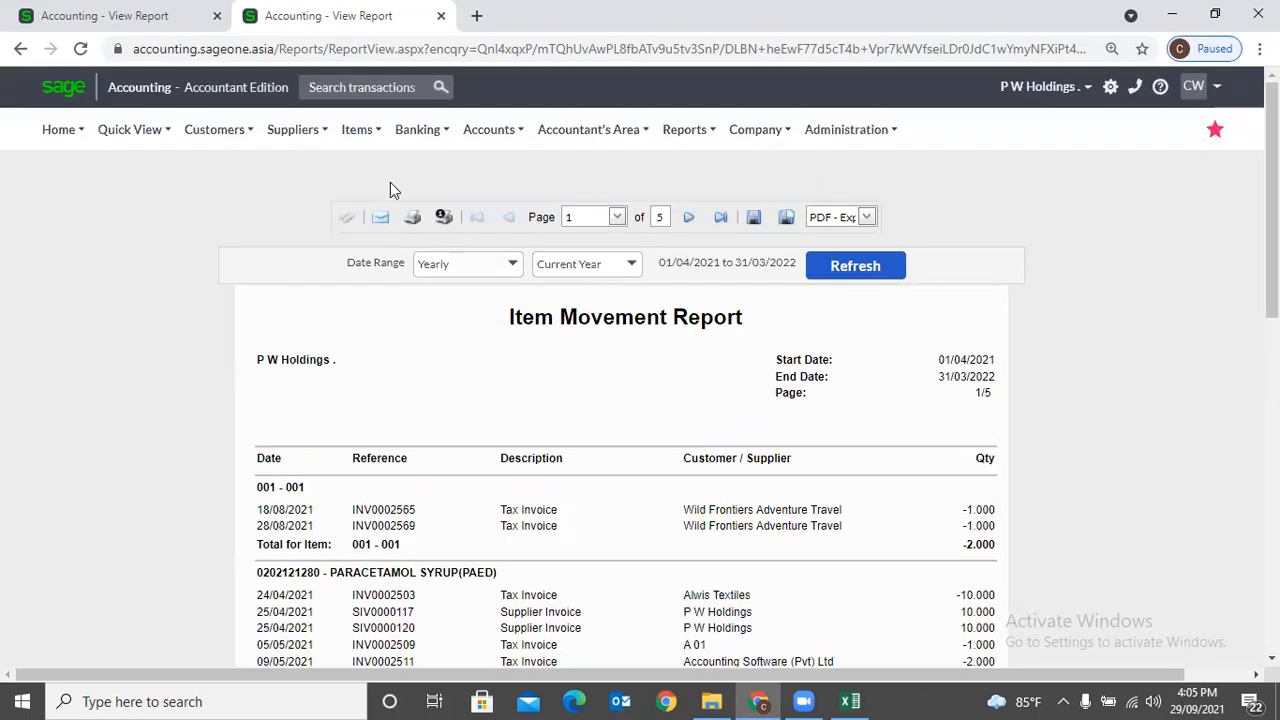
In the first browser tab, open the Item Movement report options and set a Yearly date range for the current year and the Summary style.
click(140, 18)
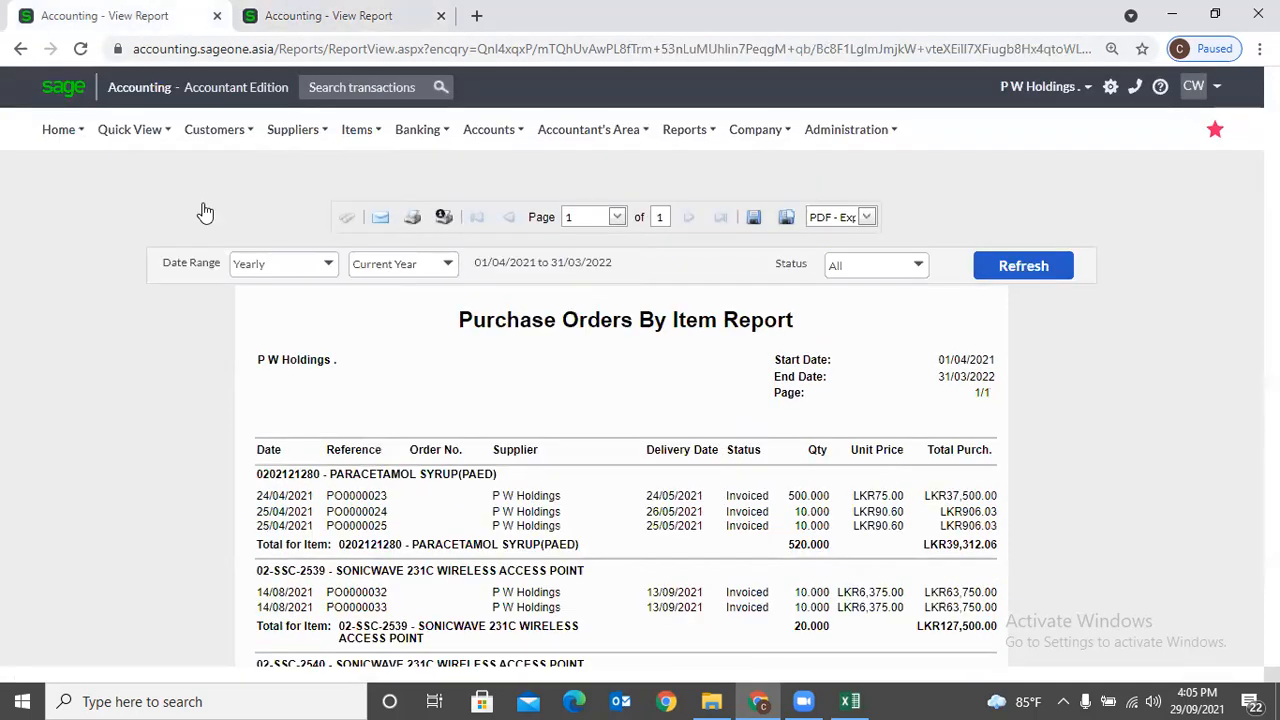
mouse_move(357, 131)
mouse_move(380, 289)
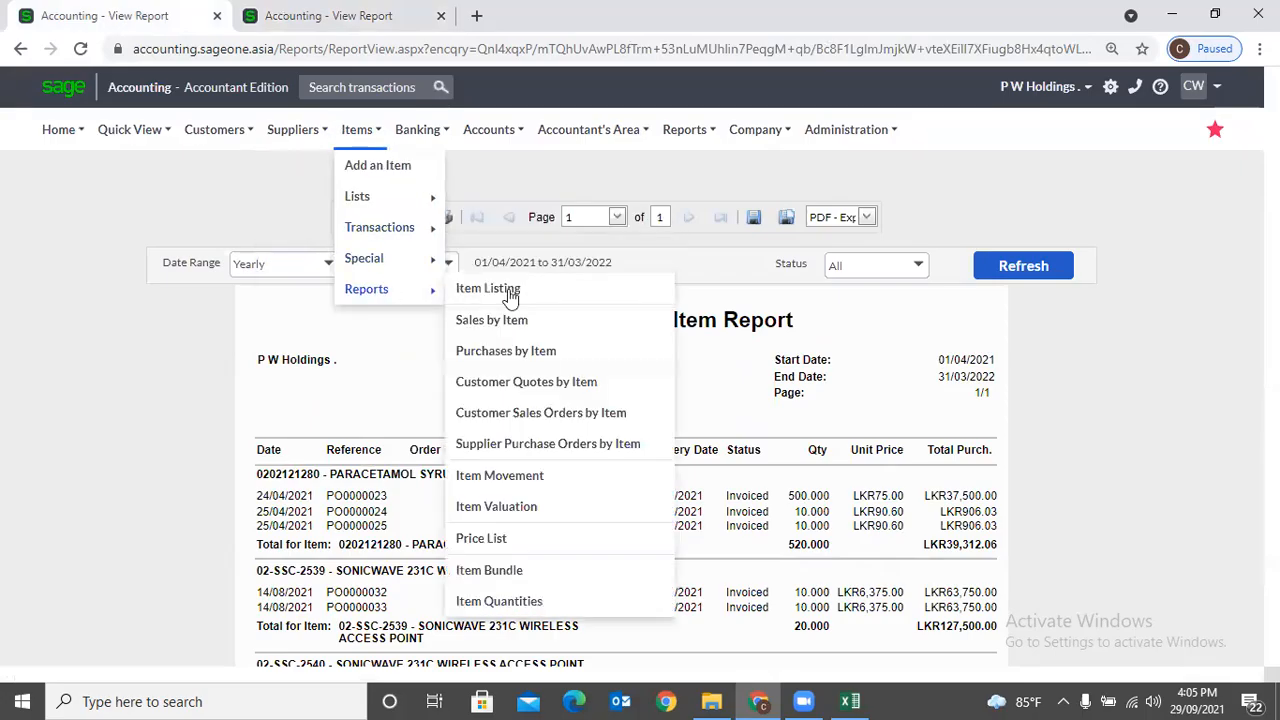
click(522, 476)
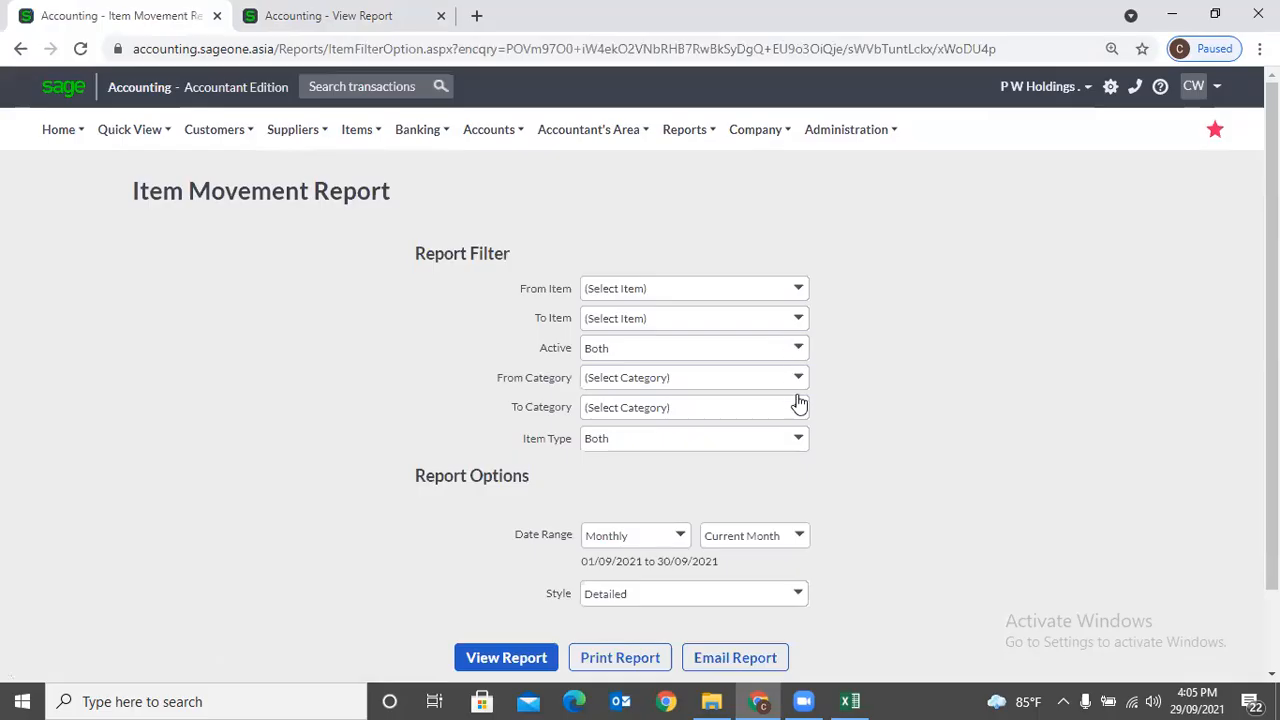
click(678, 538)
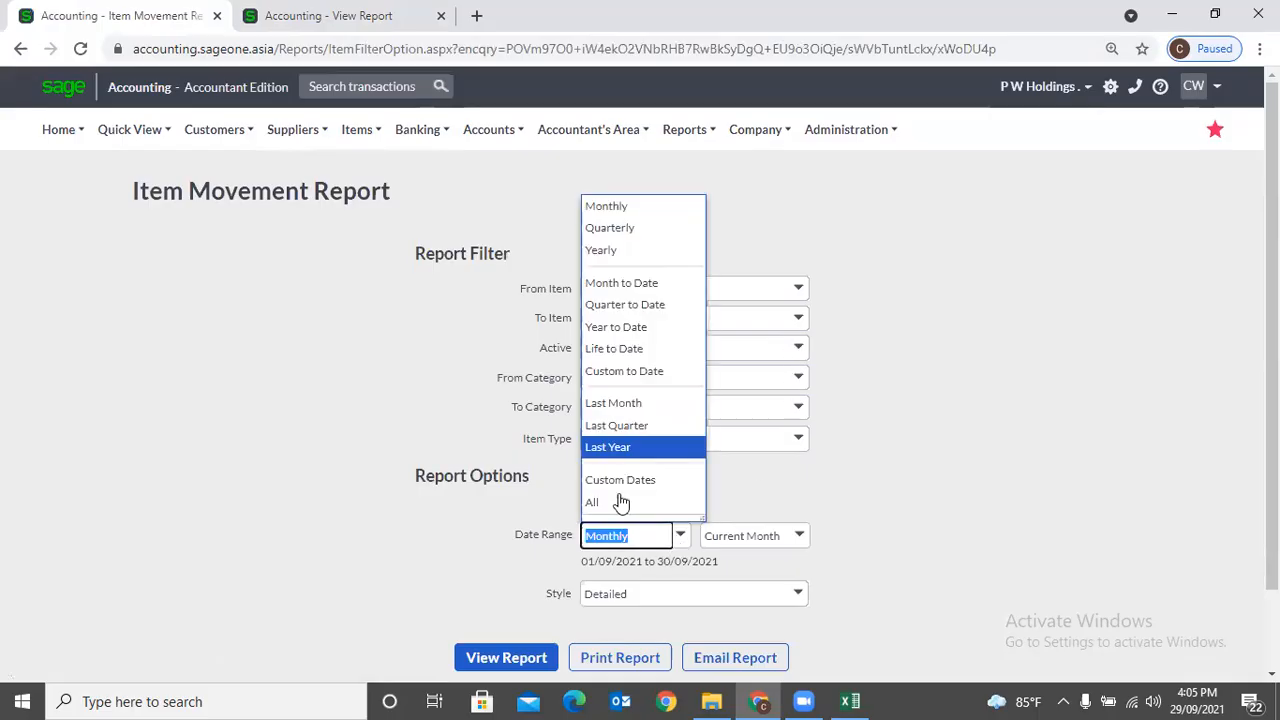
click(620, 251)
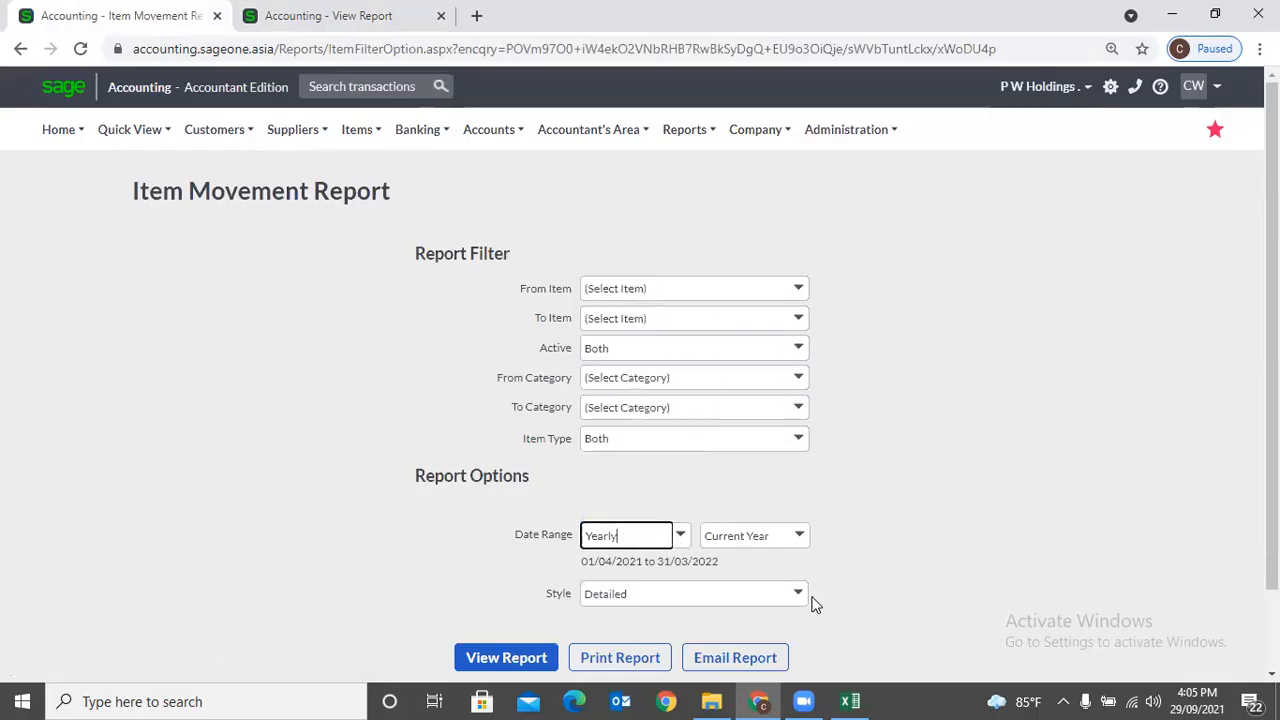
click(748, 593)
click(676, 620)
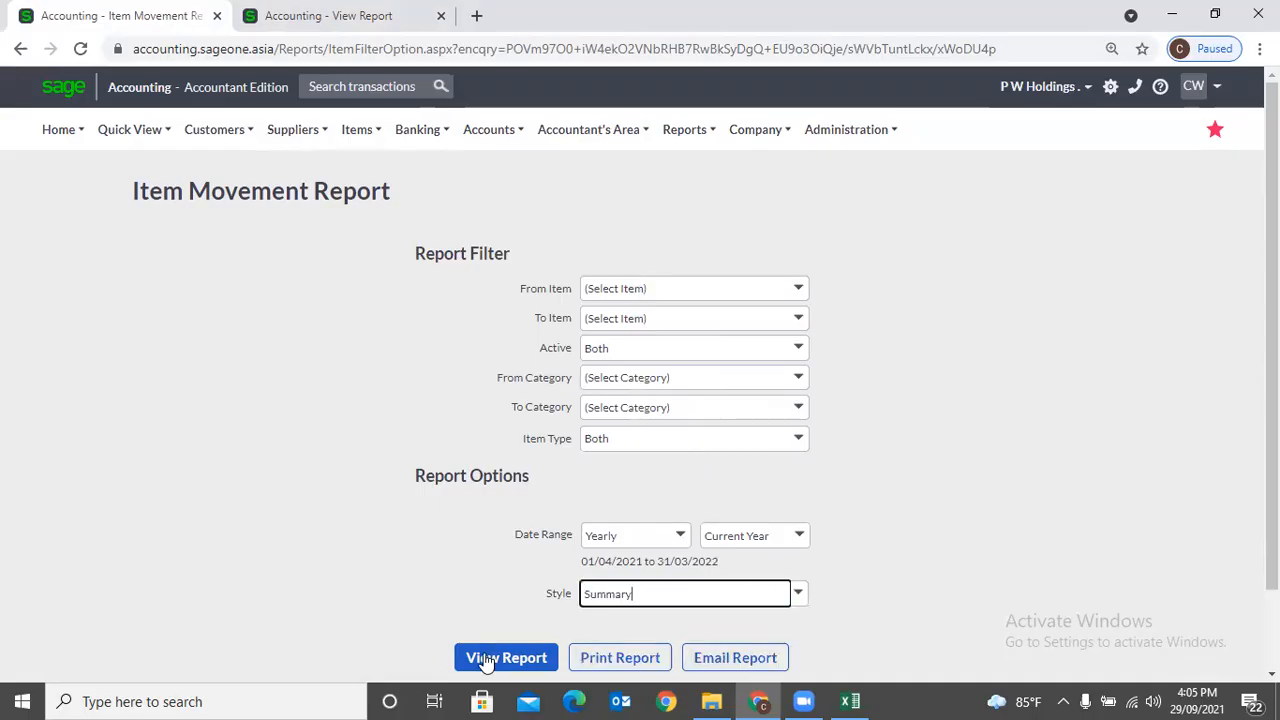
Run the summary Item Movement report and review the net quantity listed for each item.
click(476, 656)
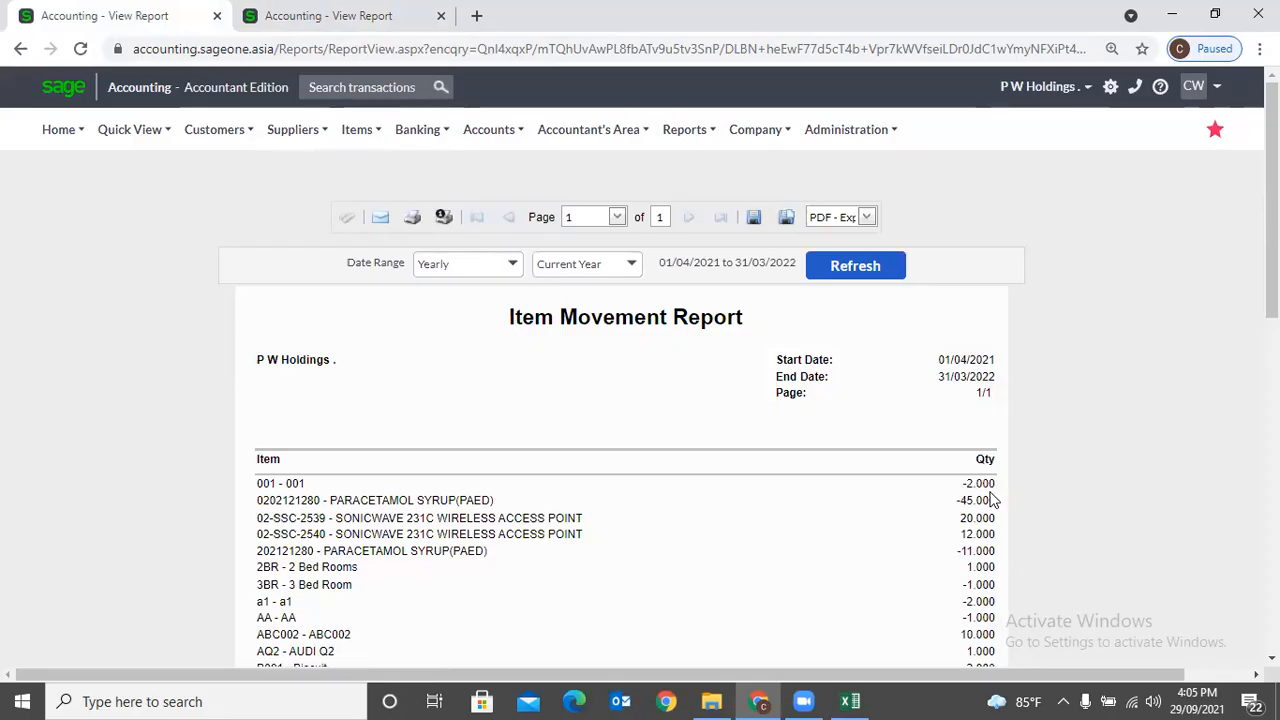
scroll(838, 544, down, 1)
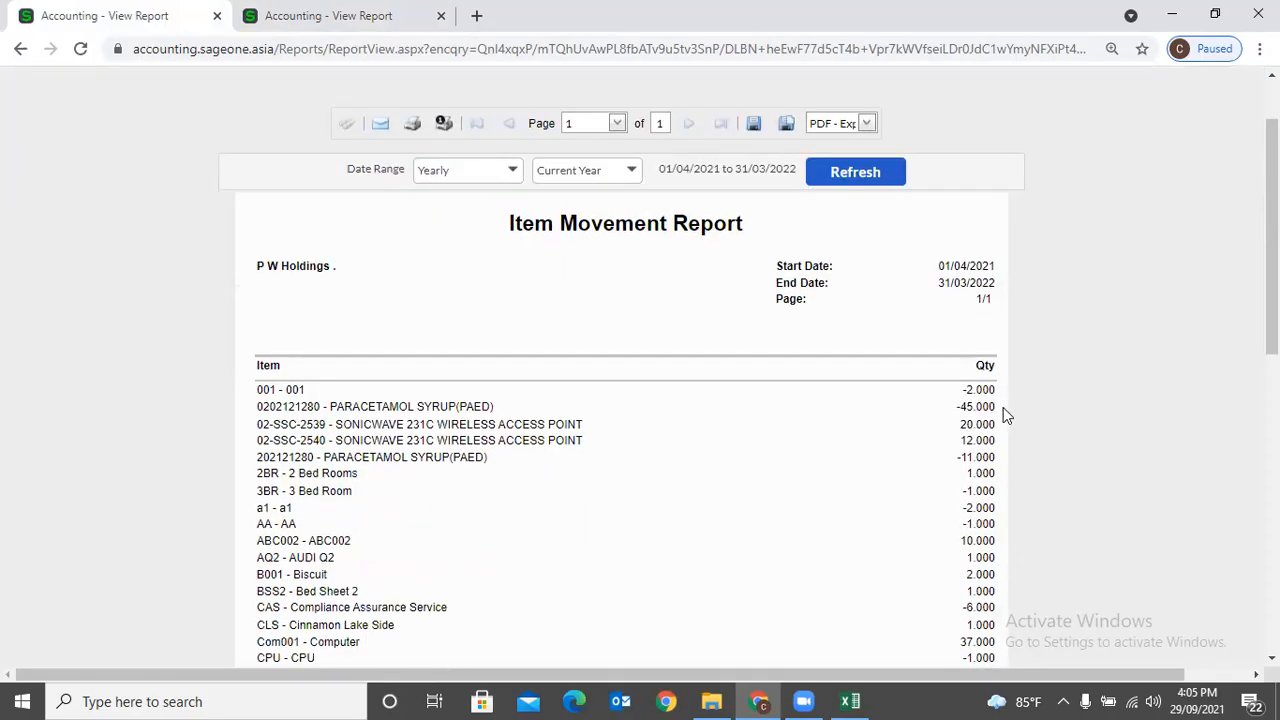
scroll(1004, 414, down, 1)
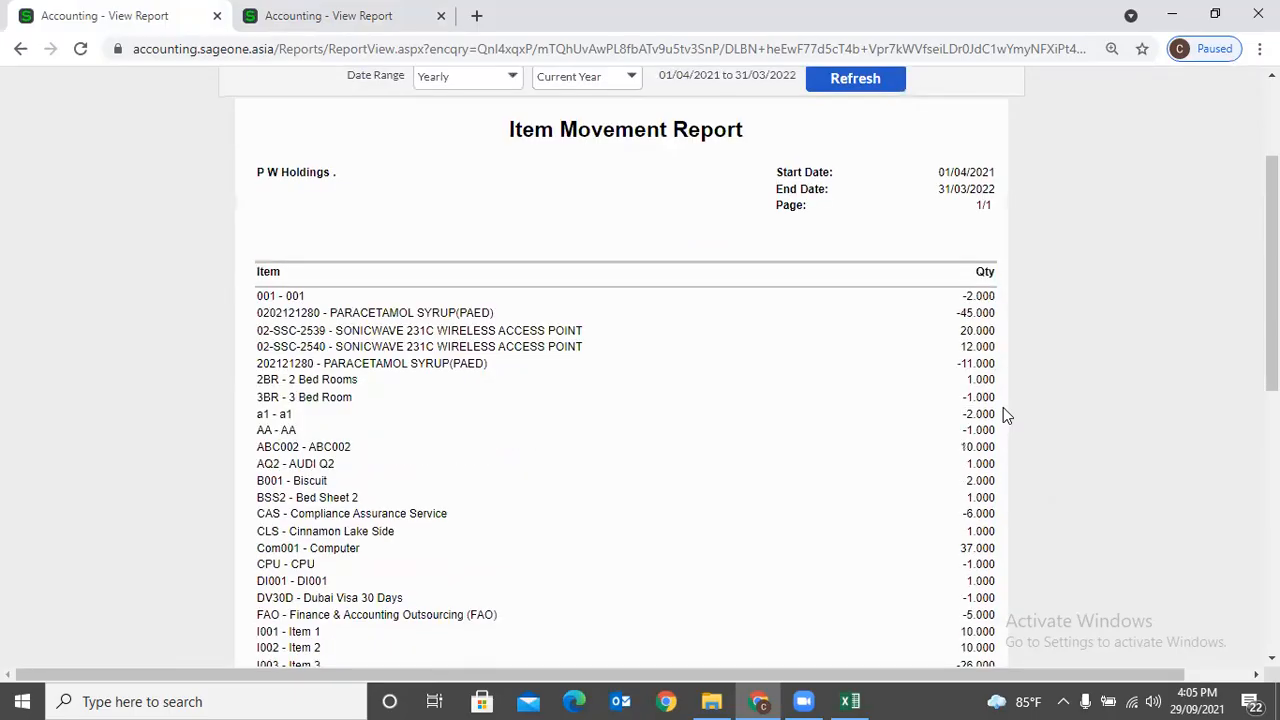
Return to the tab with the detailed Item Movement report and compare its item totals with the summary figures.
click(371, 30)
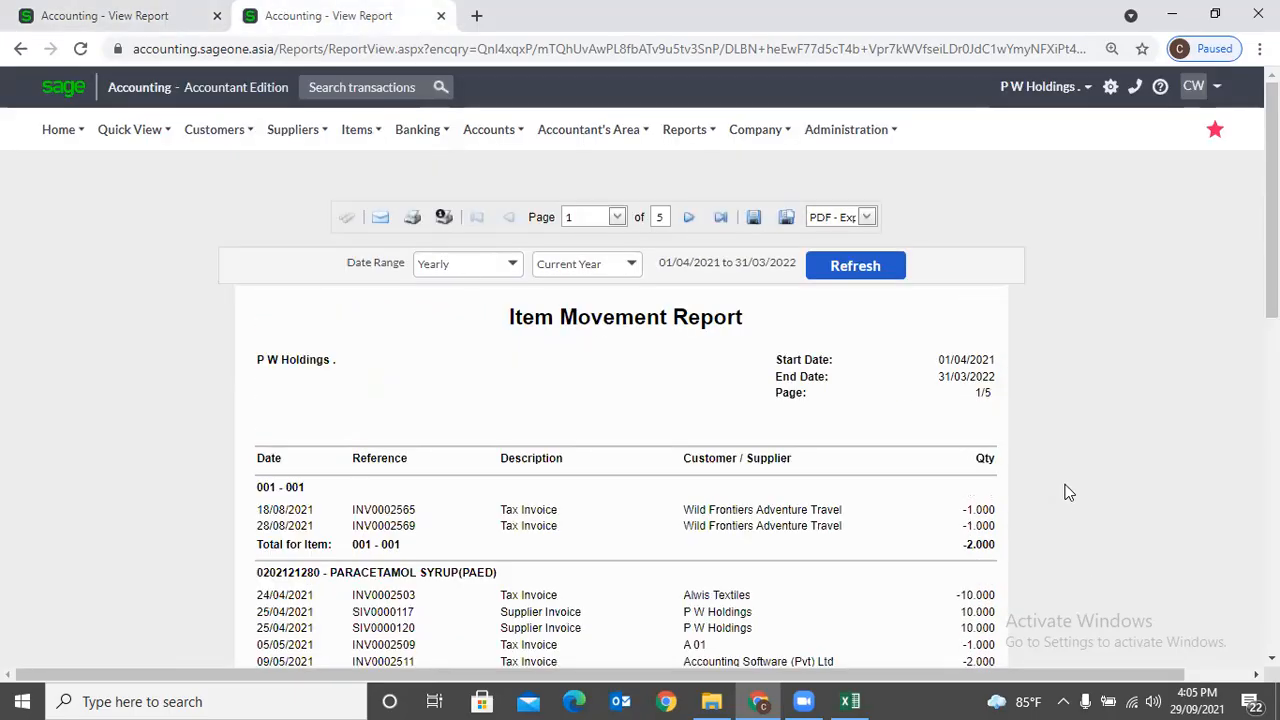
scroll(1068, 492, down, 4)
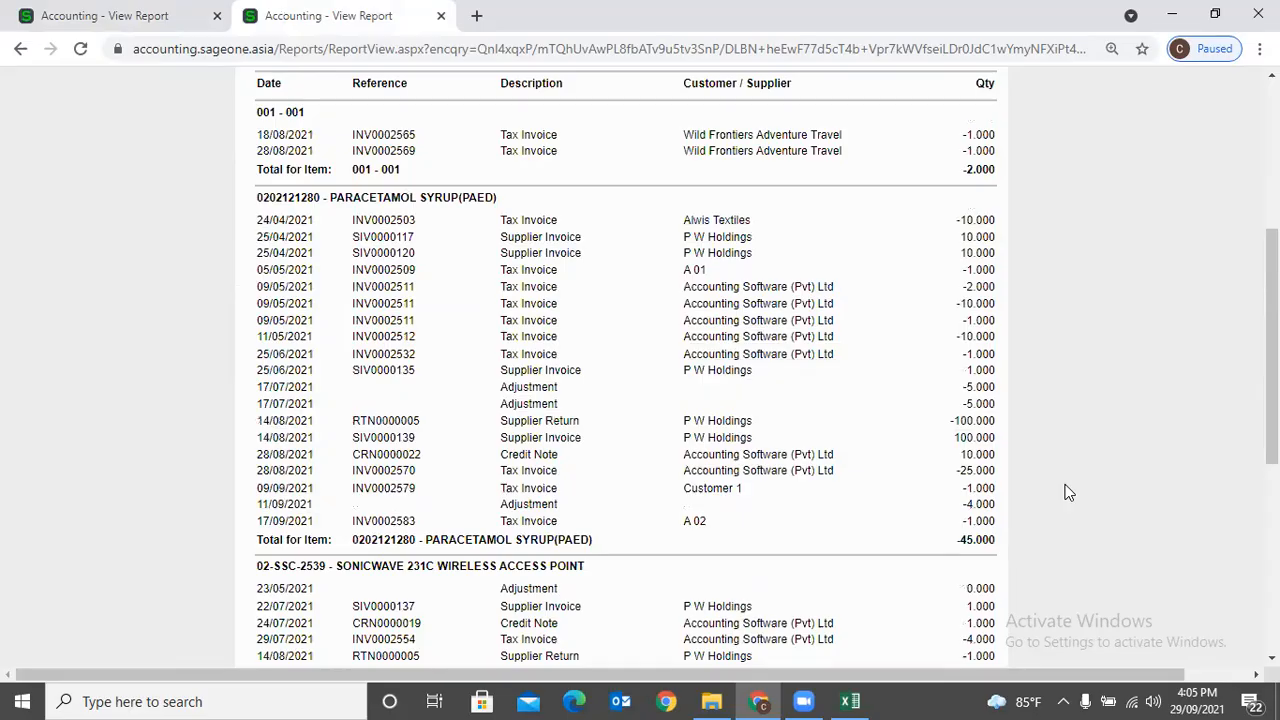
scroll(1068, 492, down, 2)
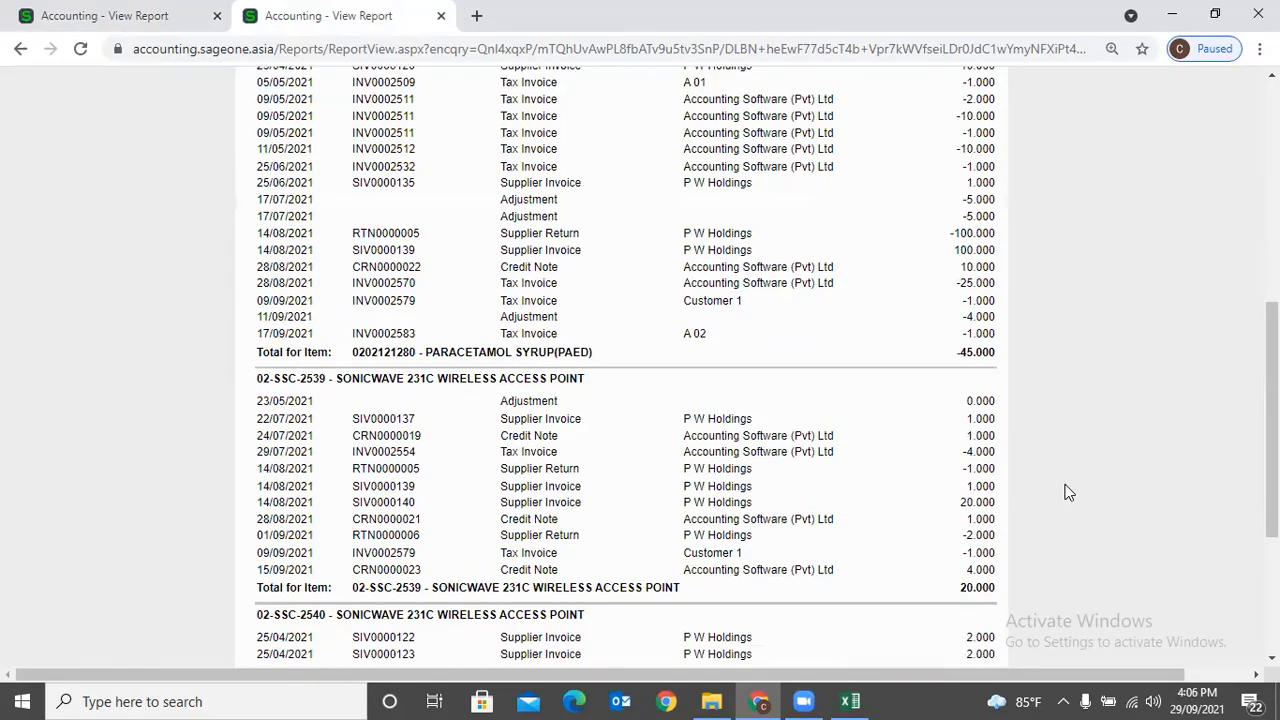
scroll(1068, 492, down, 3)
scroll(1061, 513, down, 1)
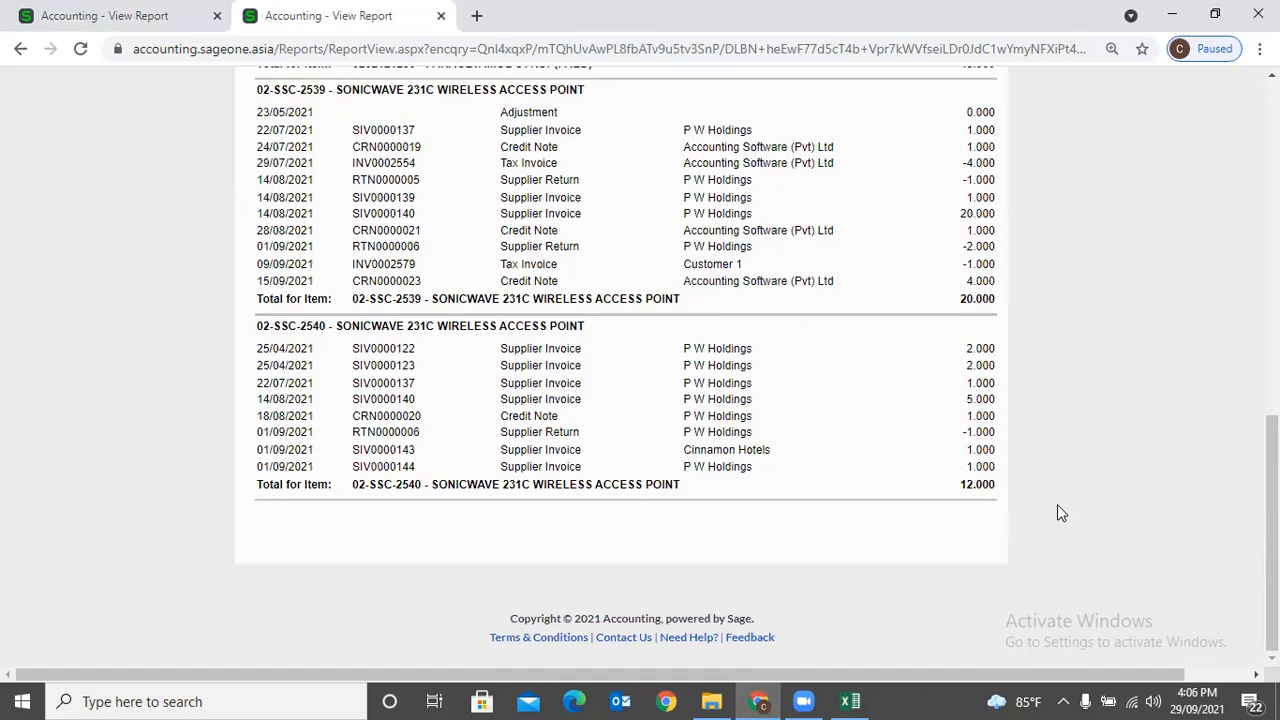
scroll(1057, 505, up, 10)
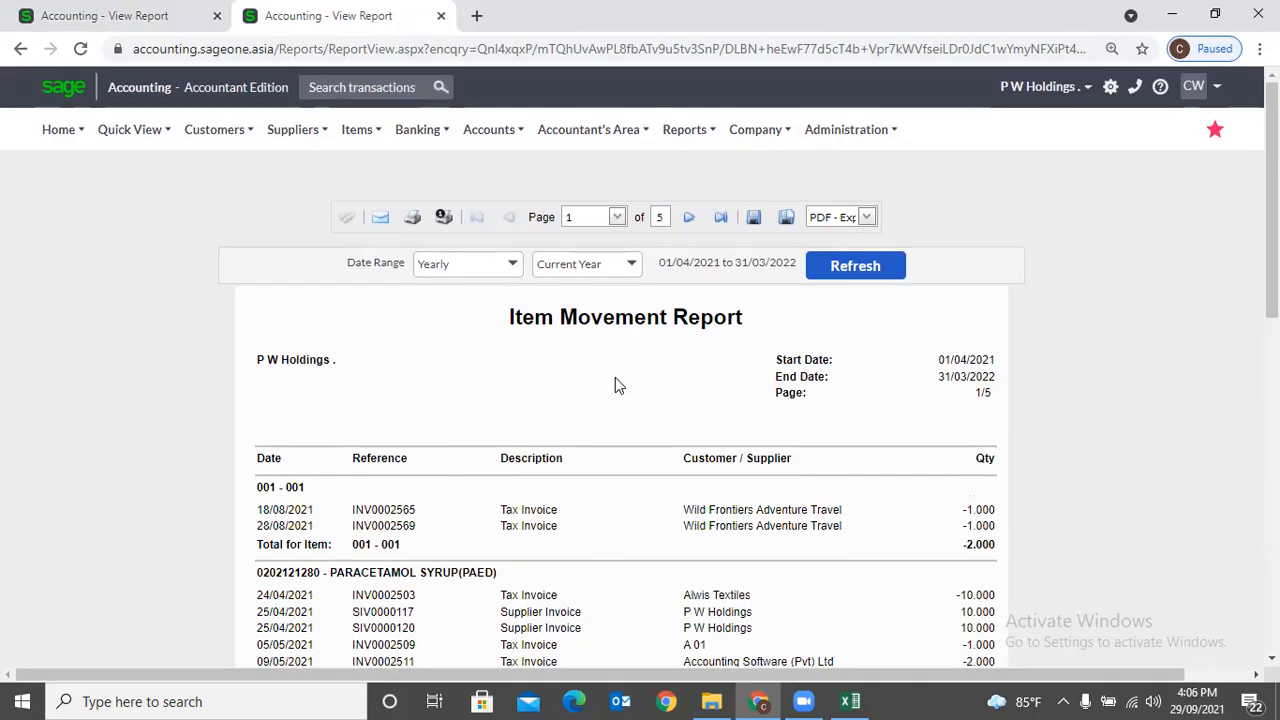
Open the Item Valuation report options and run it at 29/09/2021 for active and inactive items using Average Cost.
mouse_move(244, 135)
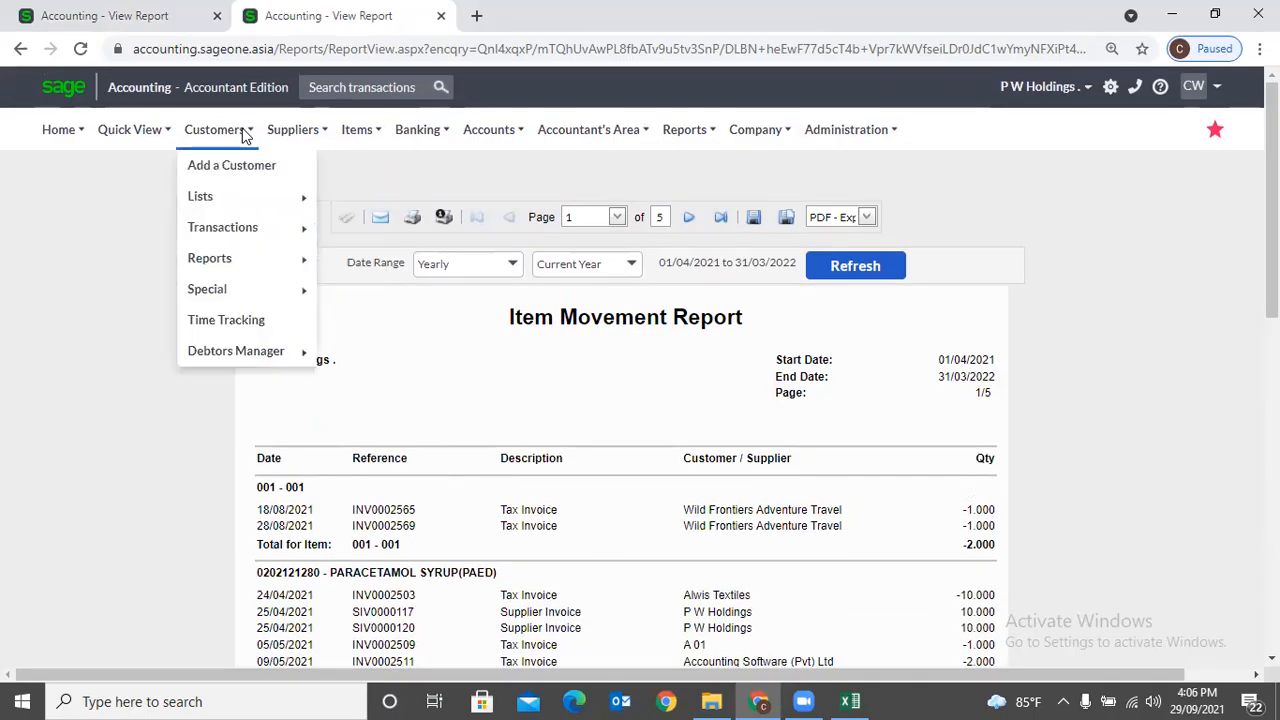
mouse_move(370, 135)
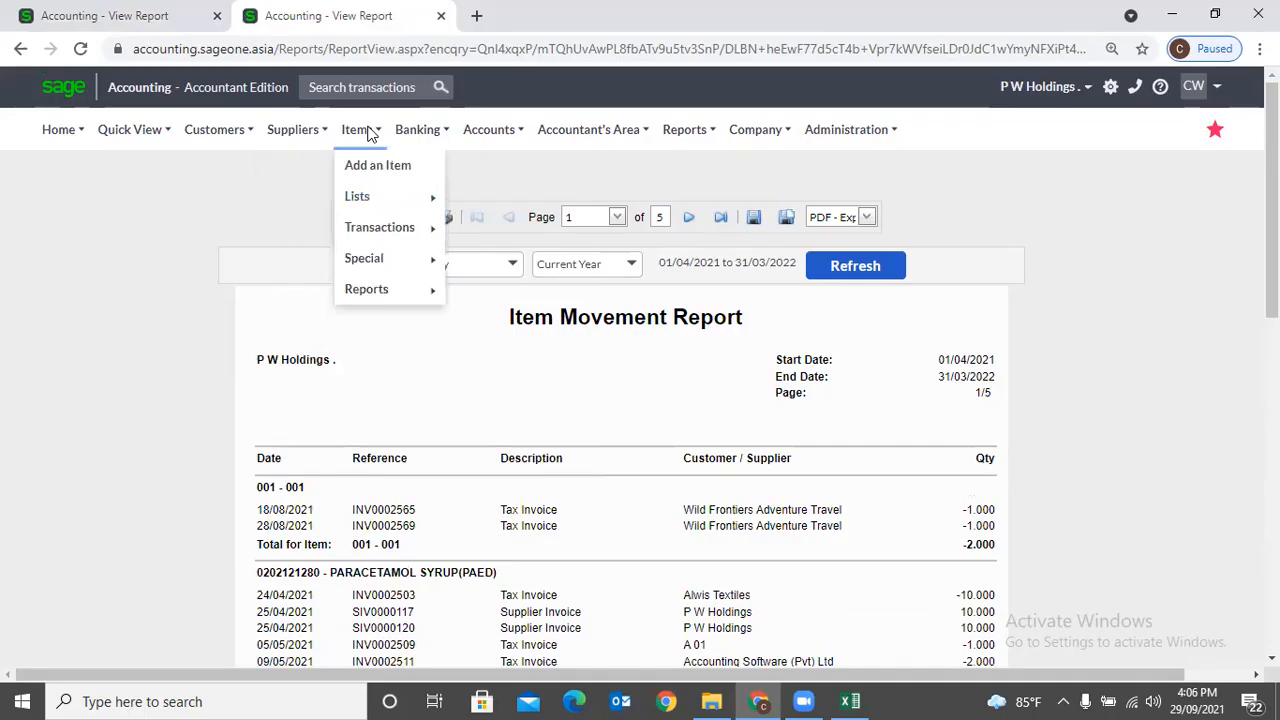
mouse_move(388, 294)
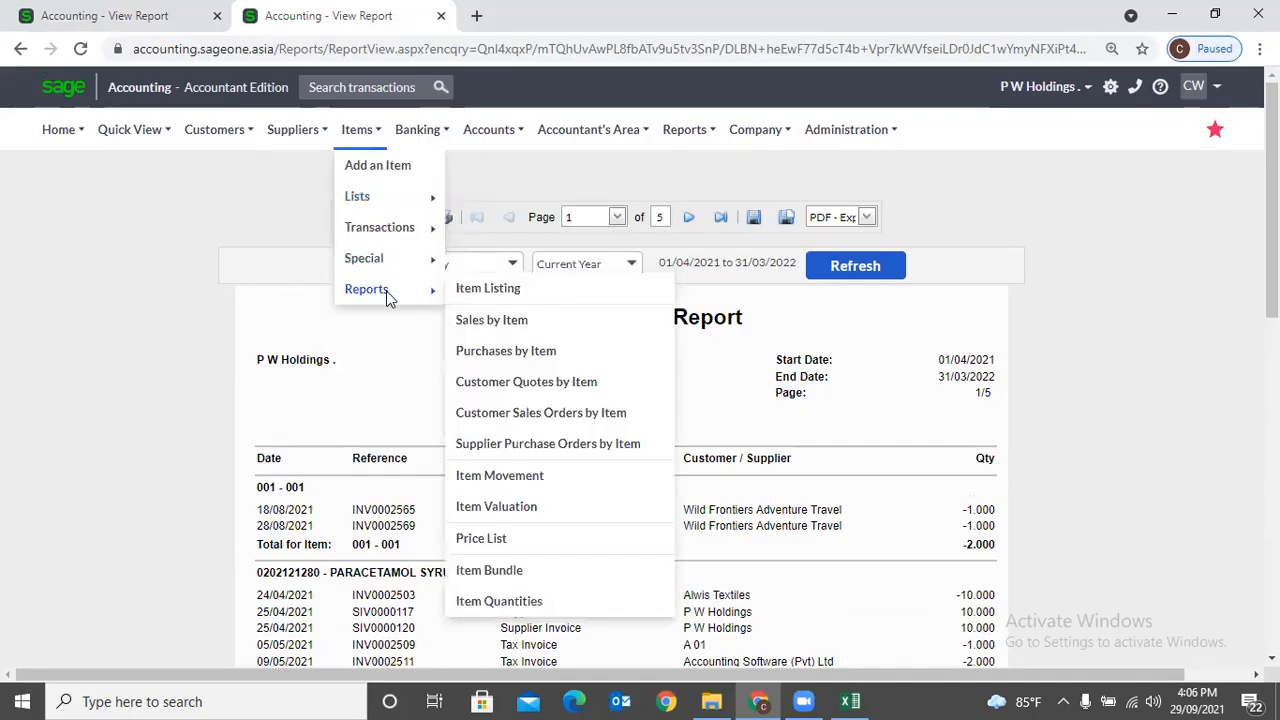
click(525, 516)
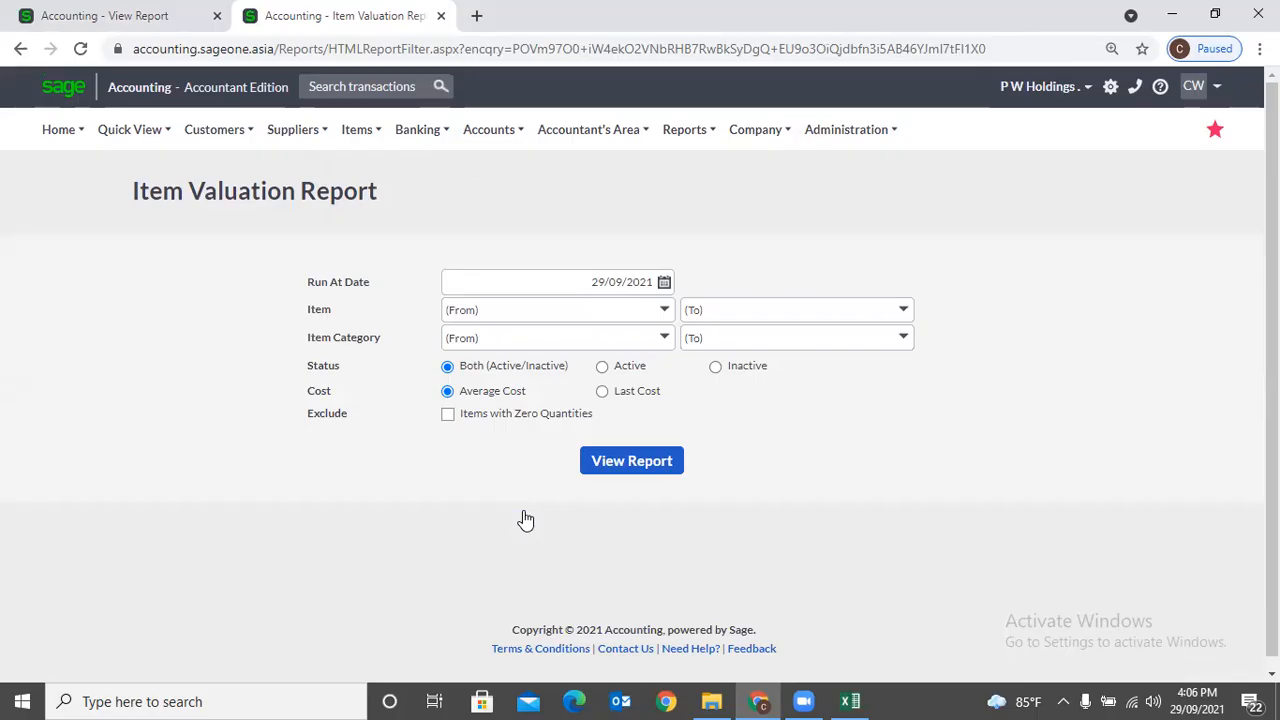
click(643, 468)
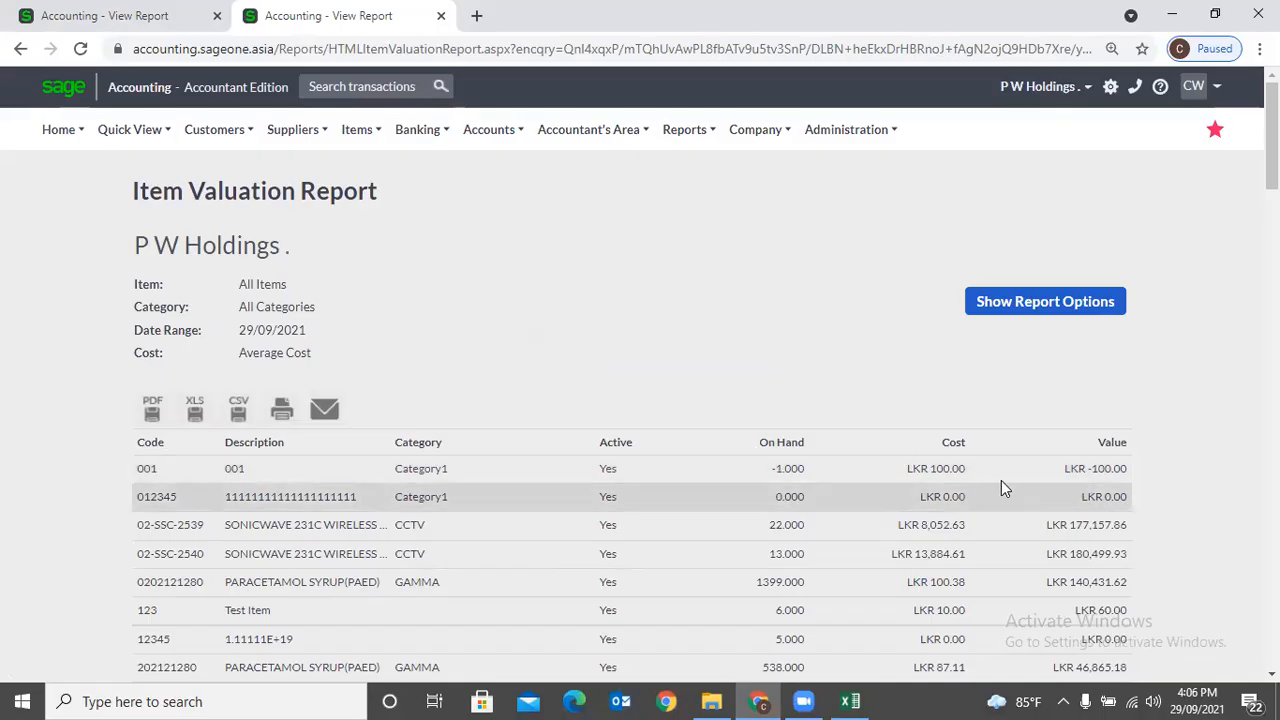
Review the on-hand quantity, cost and value of the items in the Item Valuation report down to the total.
scroll(1003, 450, down, 6)
scroll(1001, 446, down, 20)
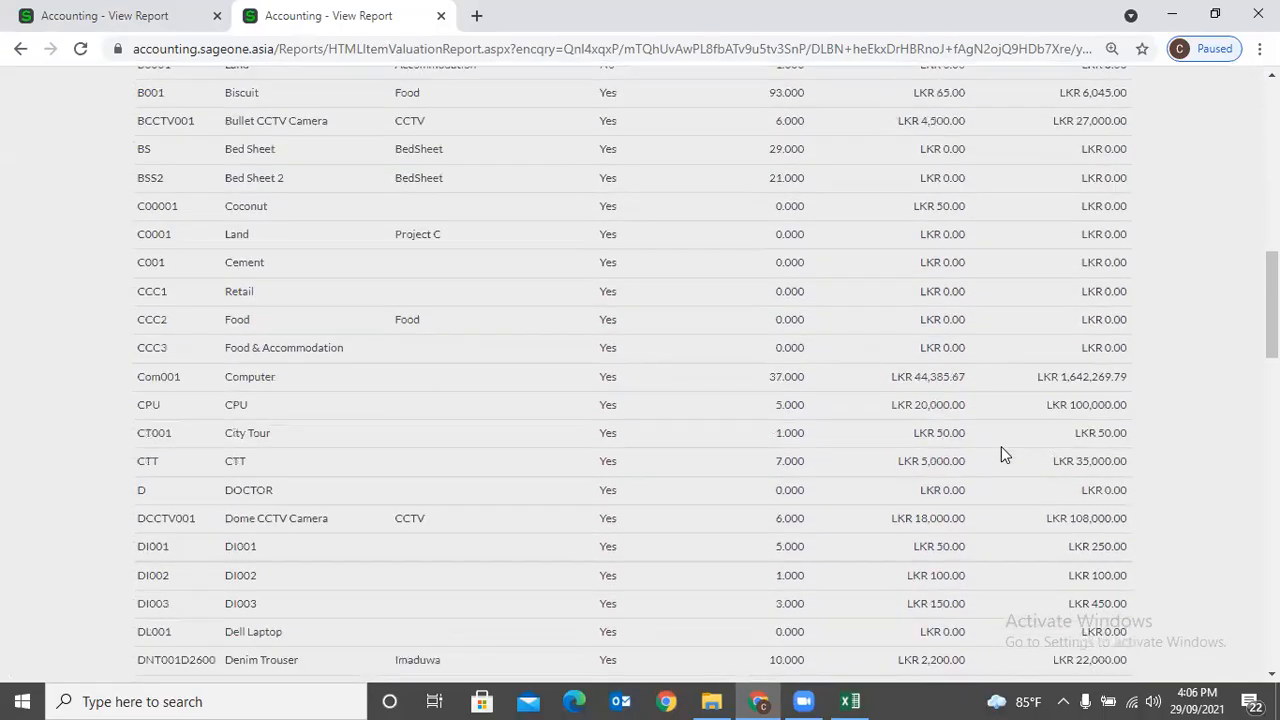
scroll(1001, 469, down, 4)
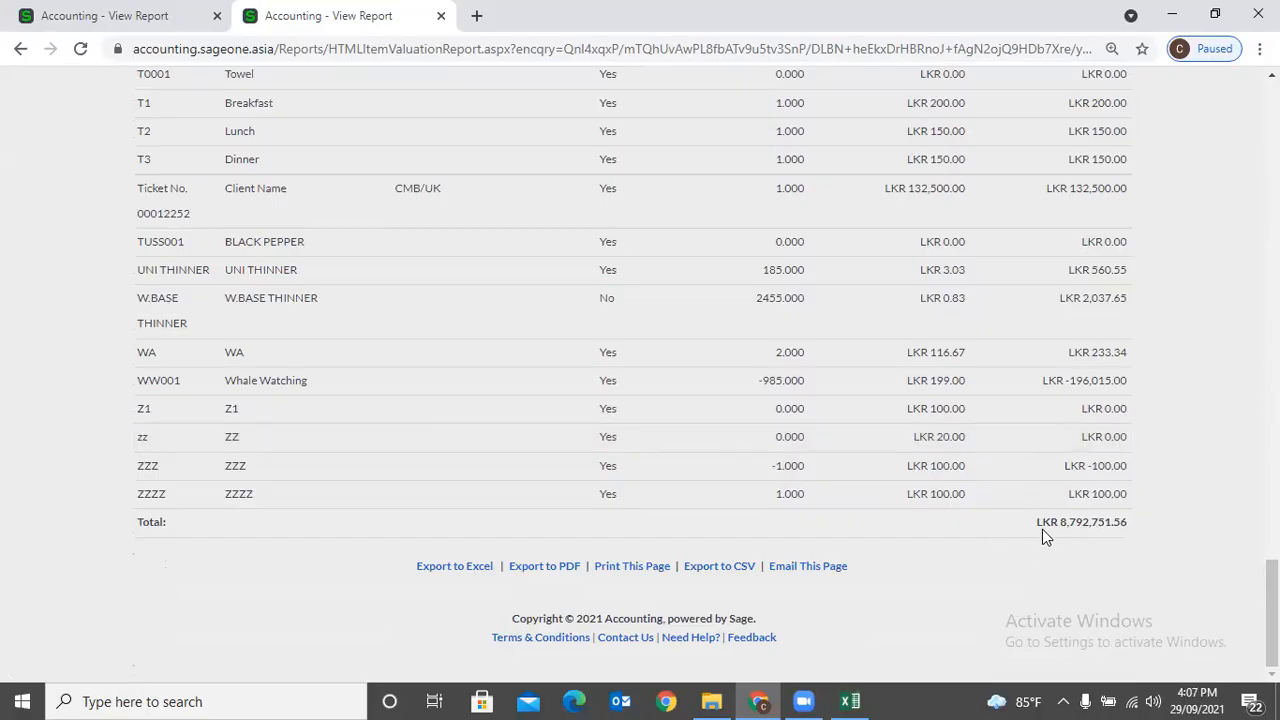
scroll(1042, 525, up, 15)
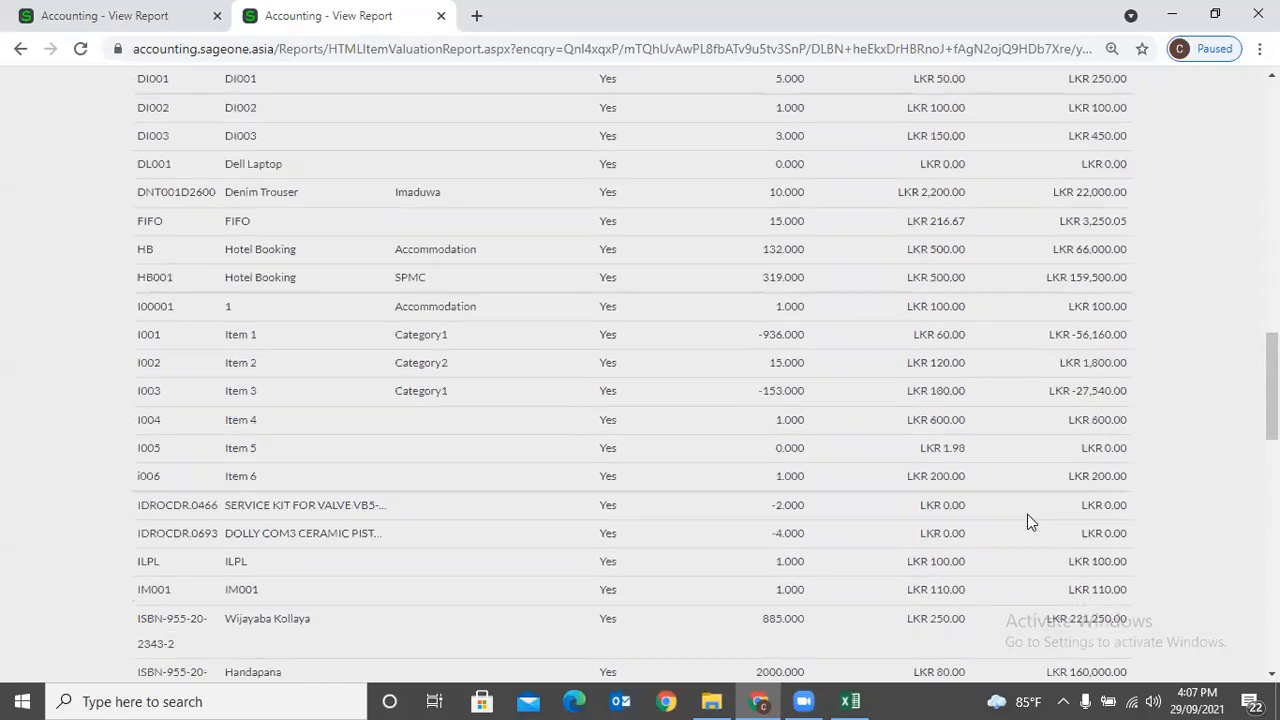
scroll(1025, 512, up, 10)
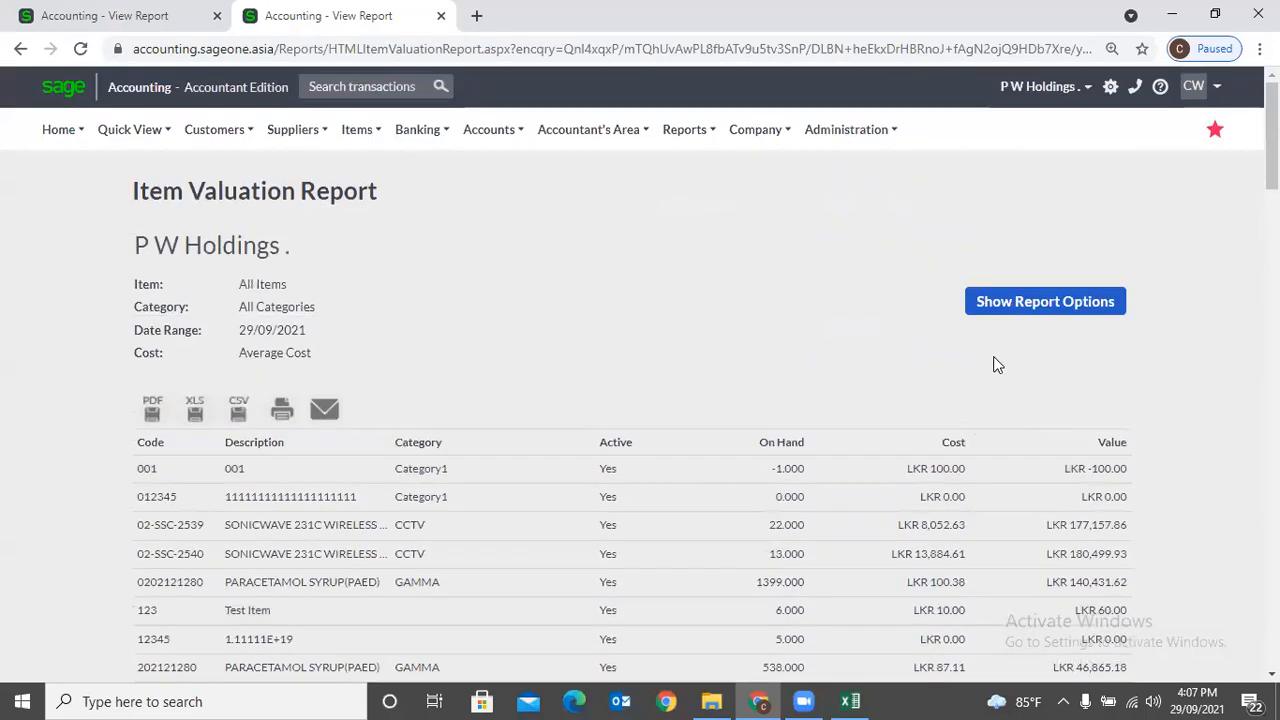
Show the Item Valuation report options and check the items' average and last costs in the List of Items in the other tab.
click(1000, 304)
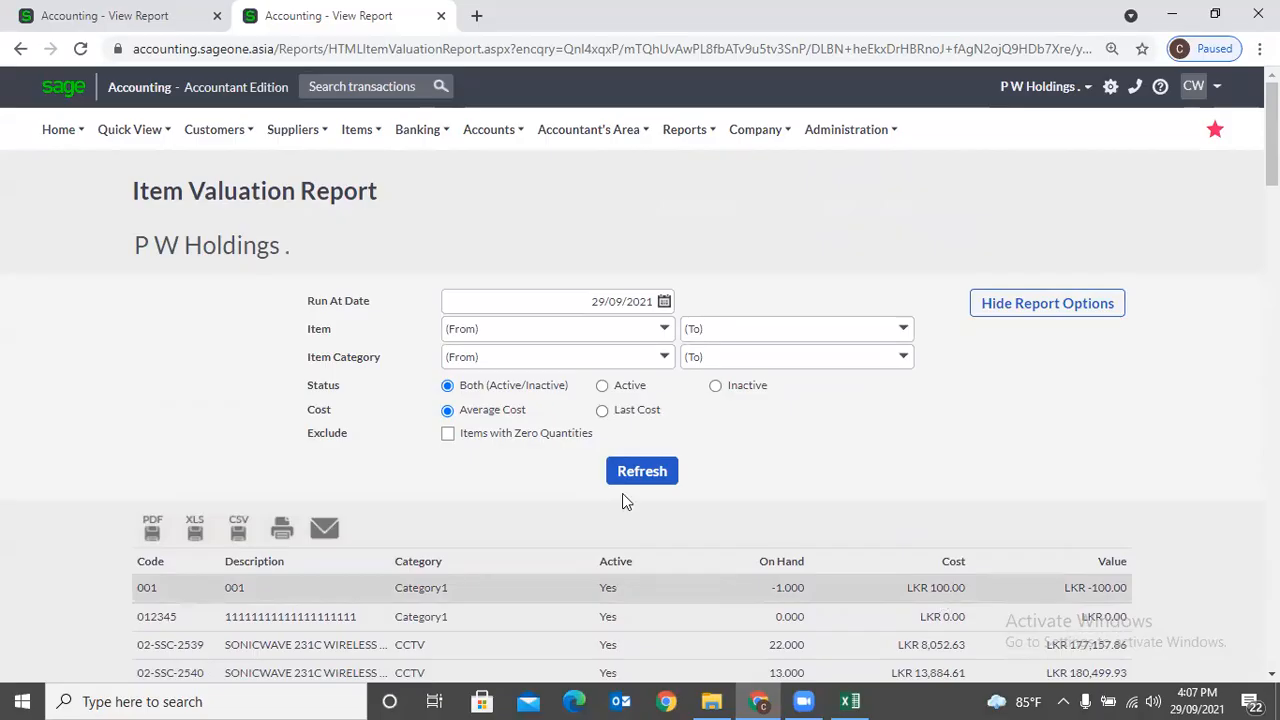
click(116, 18)
scroll(346, 200, up, 2)
mouse_move(350, 150)
mouse_move(370, 196)
click(489, 197)
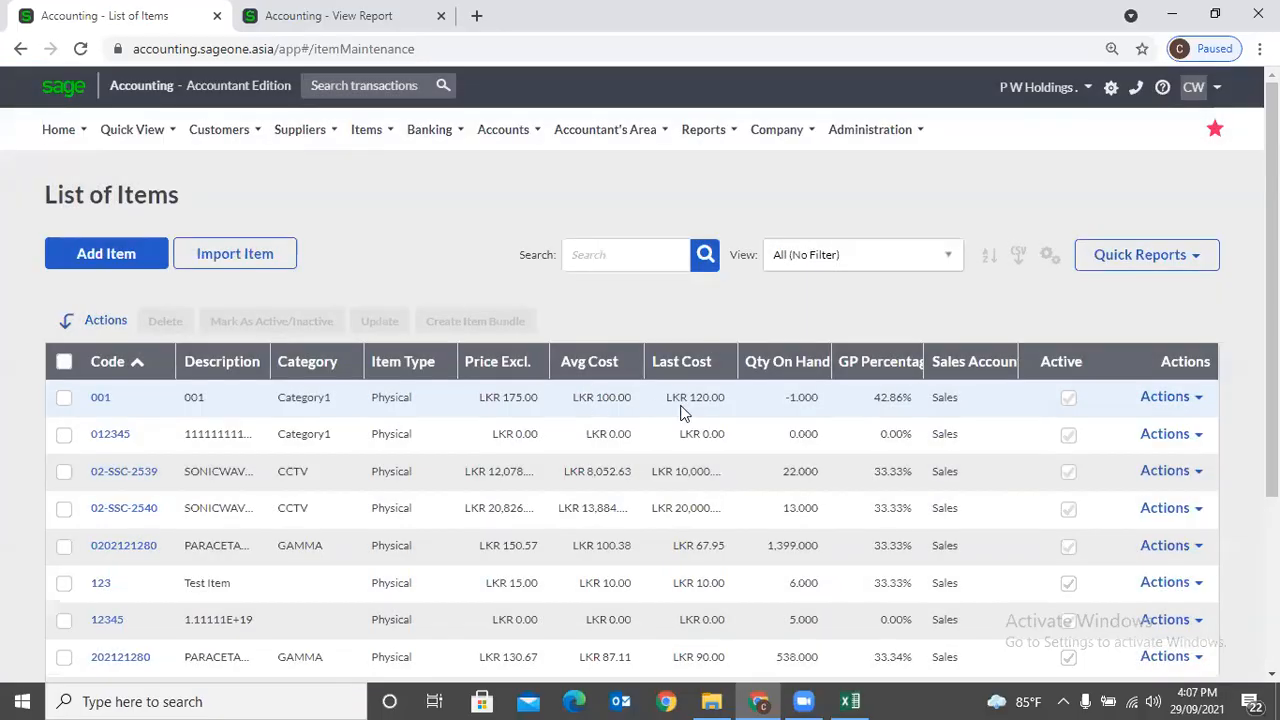
Return to the Item Valuation report, refresh it using Last Cost, and review the item costs and values.
click(310, 16)
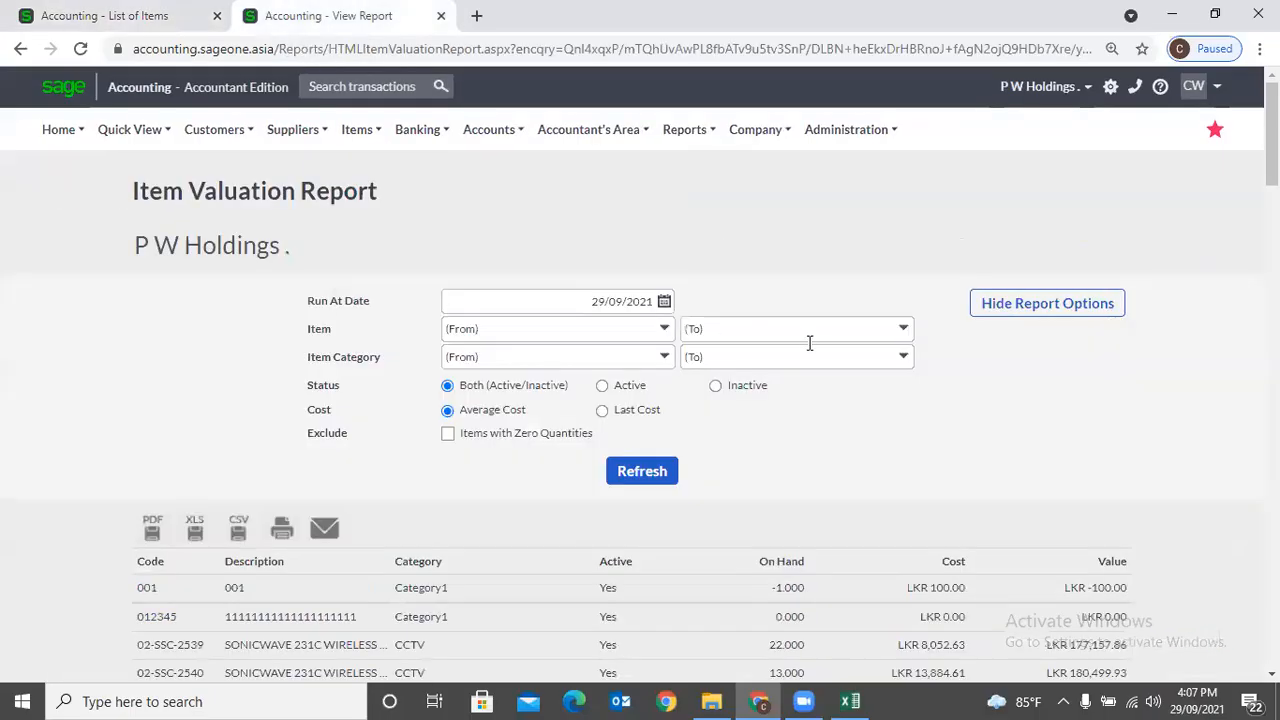
click(602, 410)
click(634, 478)
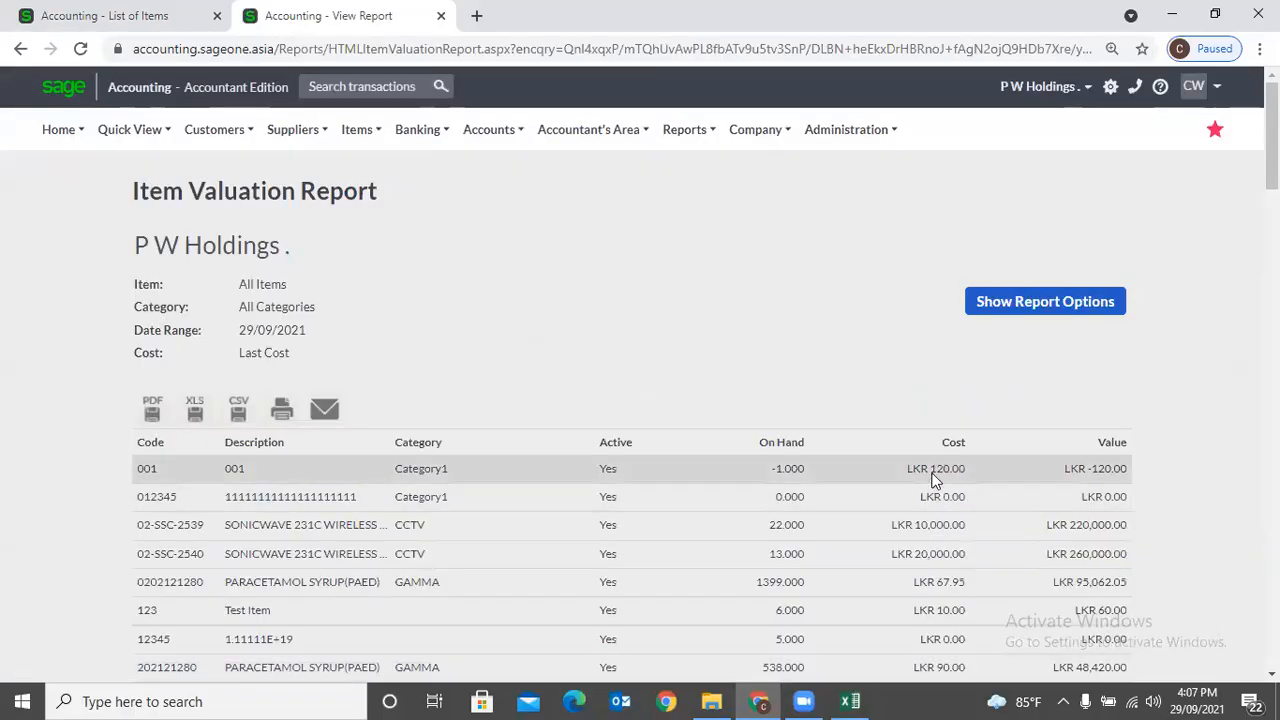
scroll(933, 480, down, 6)
scroll(928, 472, up, 2)
scroll(926, 467, up, 4)
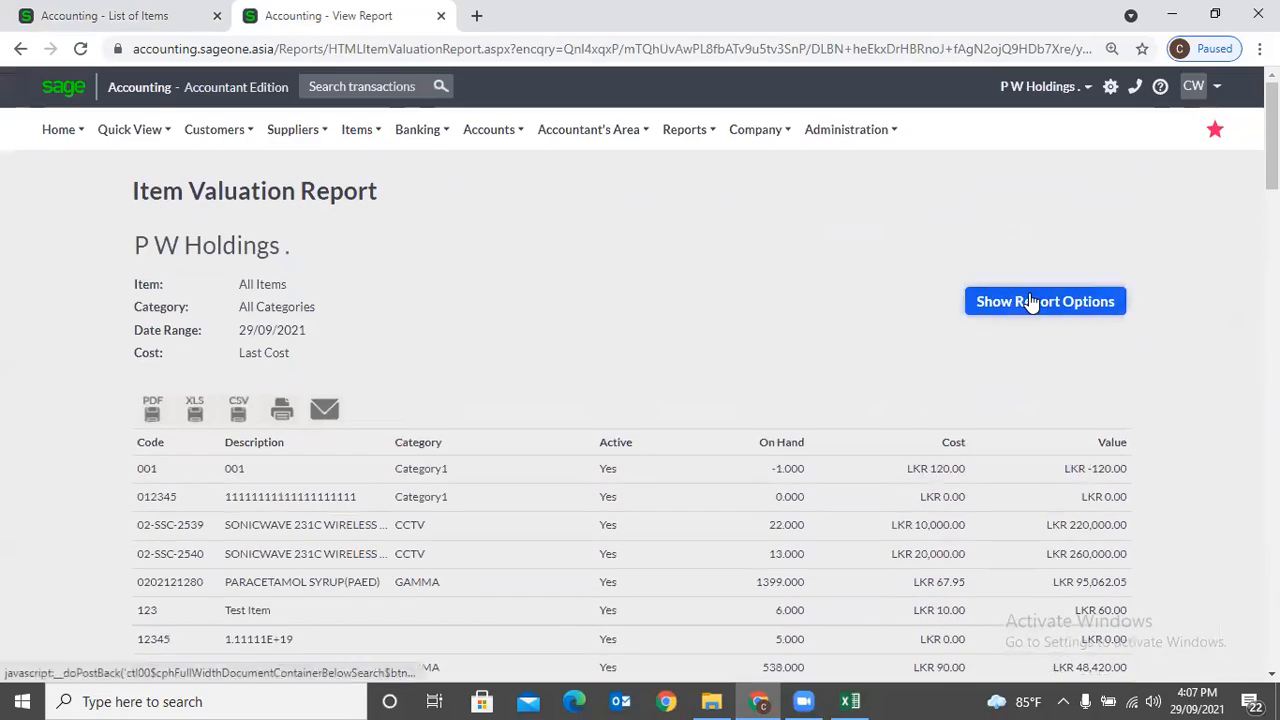
Show the Item Valuation report options, exclude items with zero quantities, refresh the report and look through the listed items.
click(1010, 300)
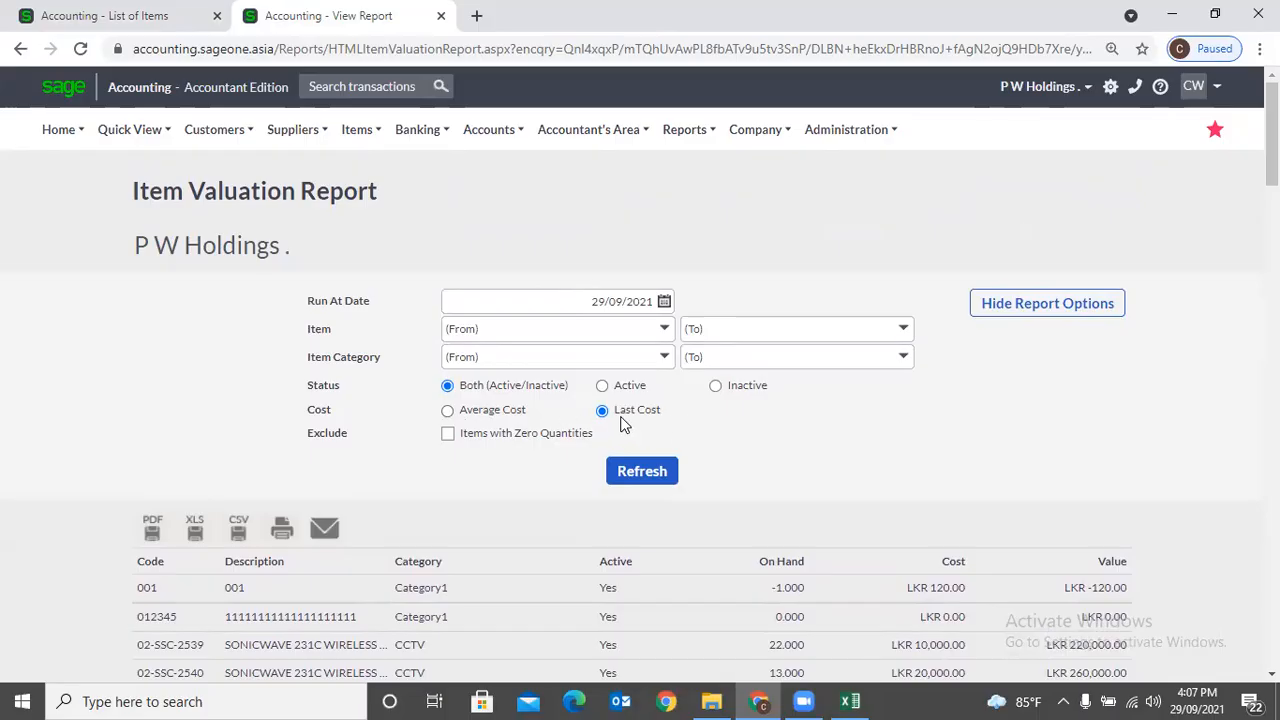
scroll(620, 423, down, 3)
scroll(620, 423, up, 2)
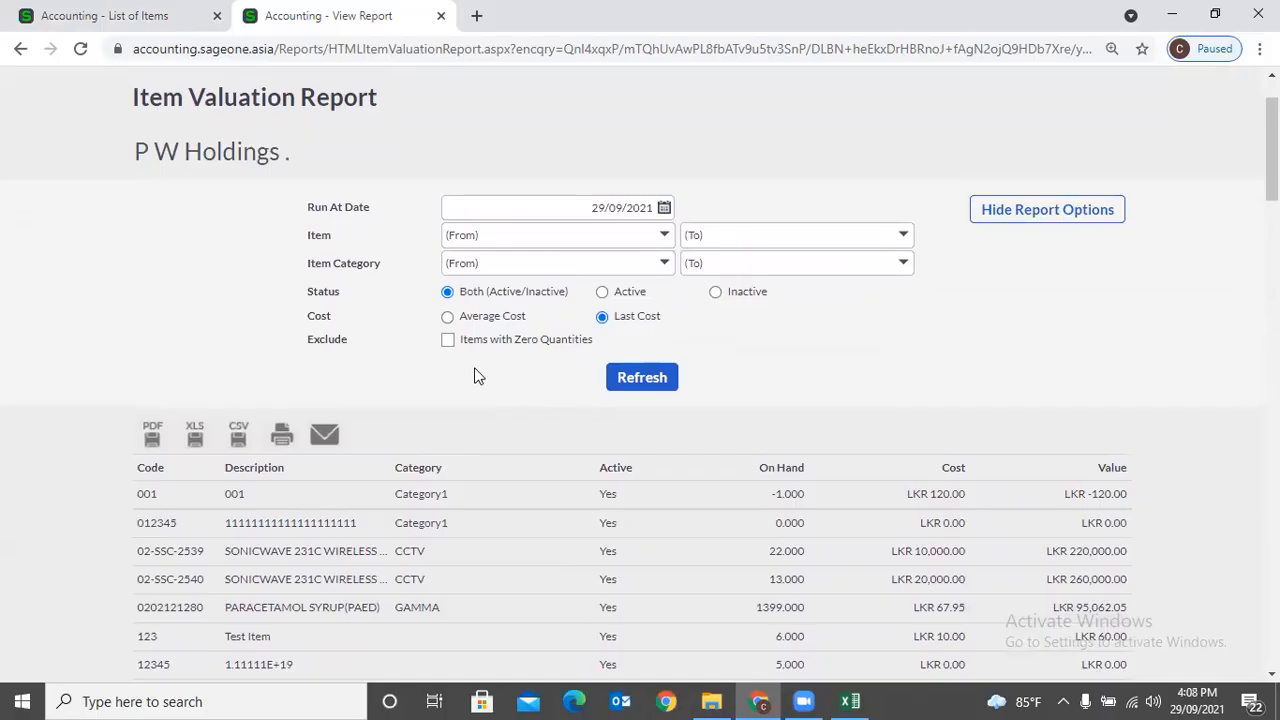
click(450, 342)
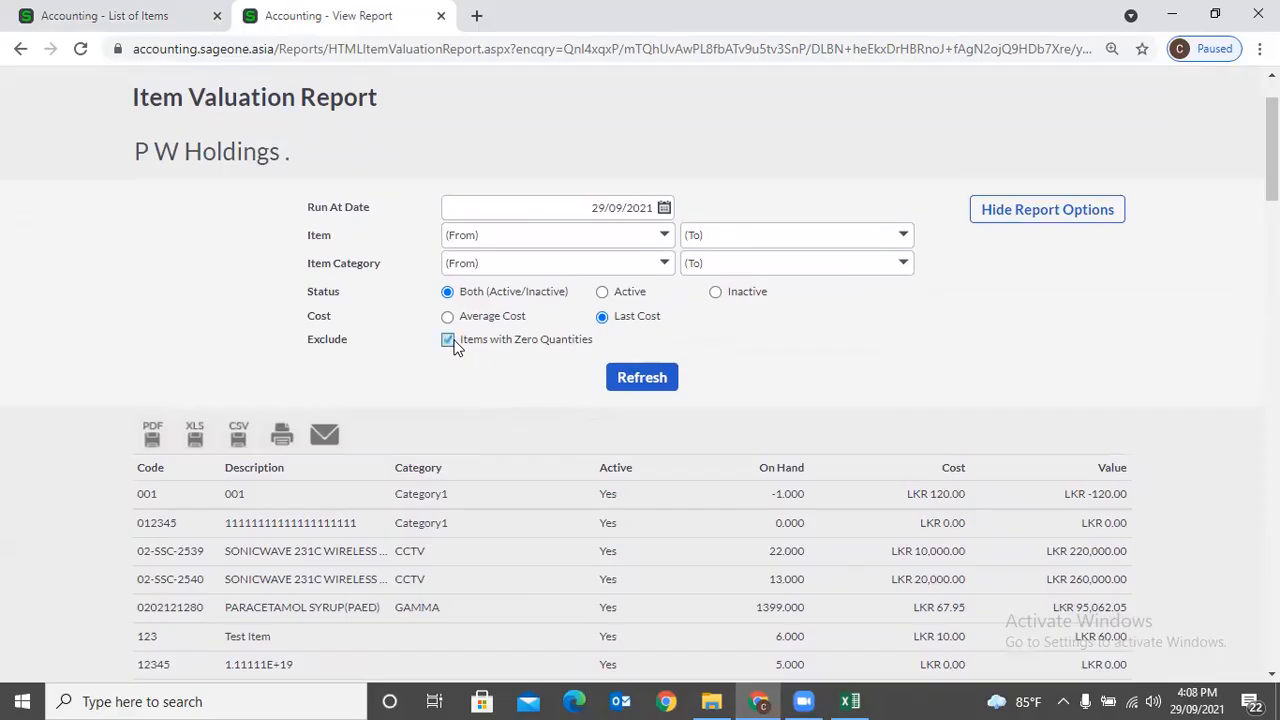
click(627, 377)
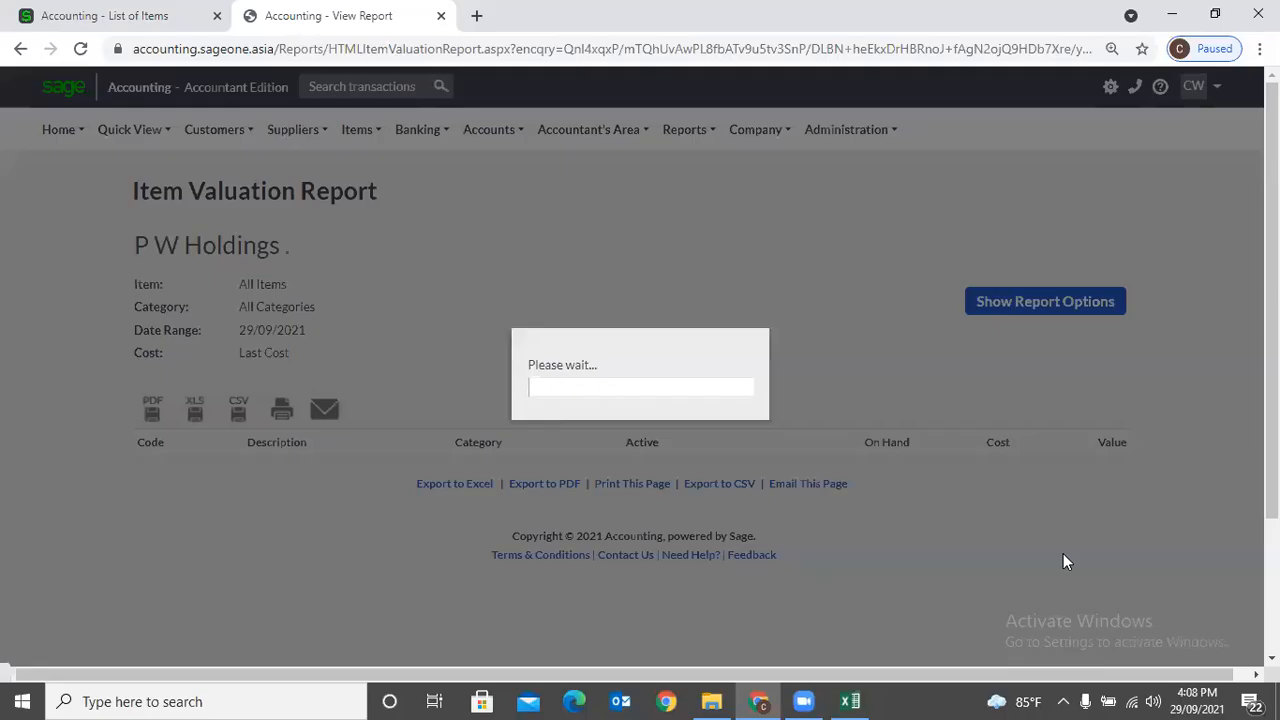
scroll(1063, 553, down, 3)
scroll(1106, 514, down, 1)
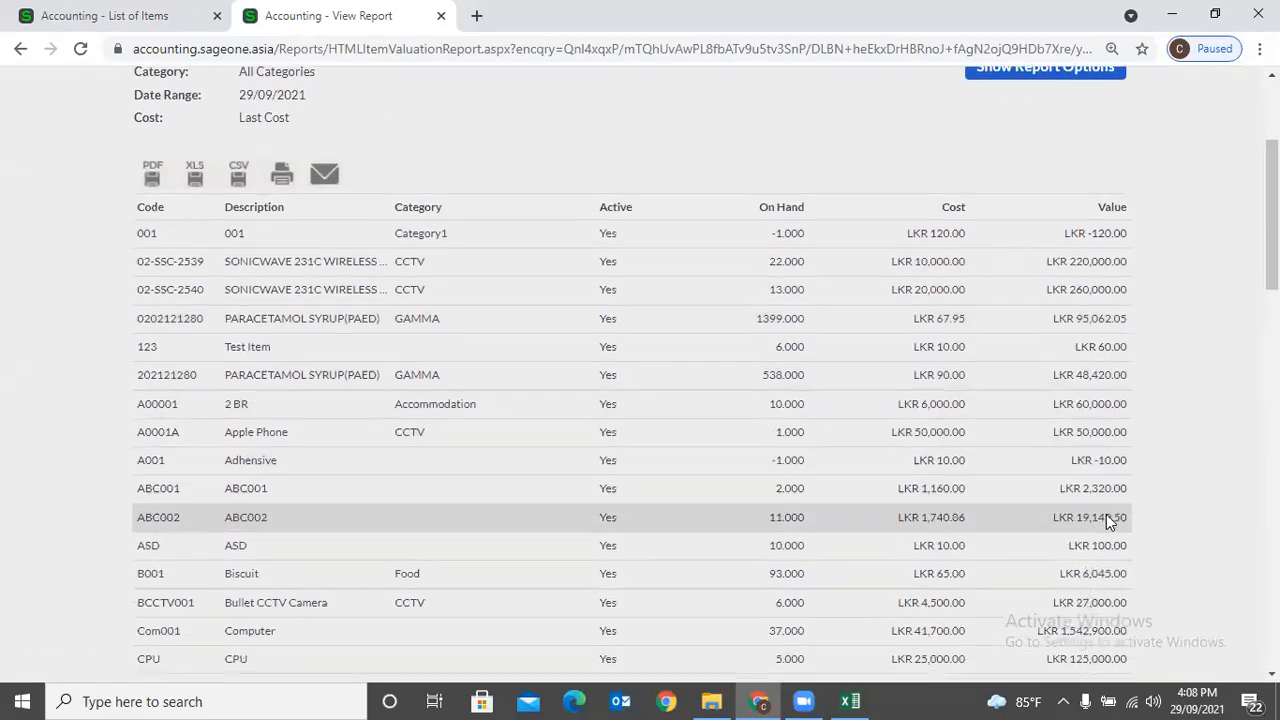
Turn off the exclusion of zero-quantity items, refresh the Item Valuation report and compare the item costs and values.
scroll(1078, 300, up, 2)
click(1061, 207)
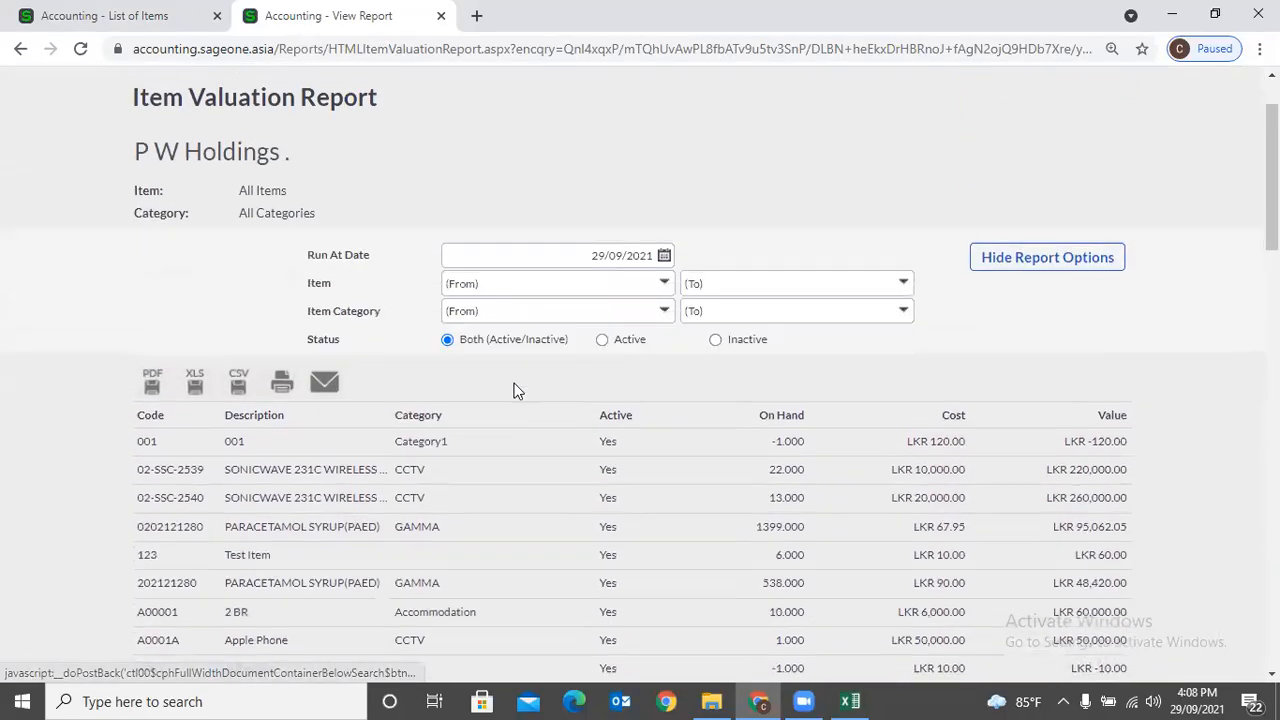
click(447, 340)
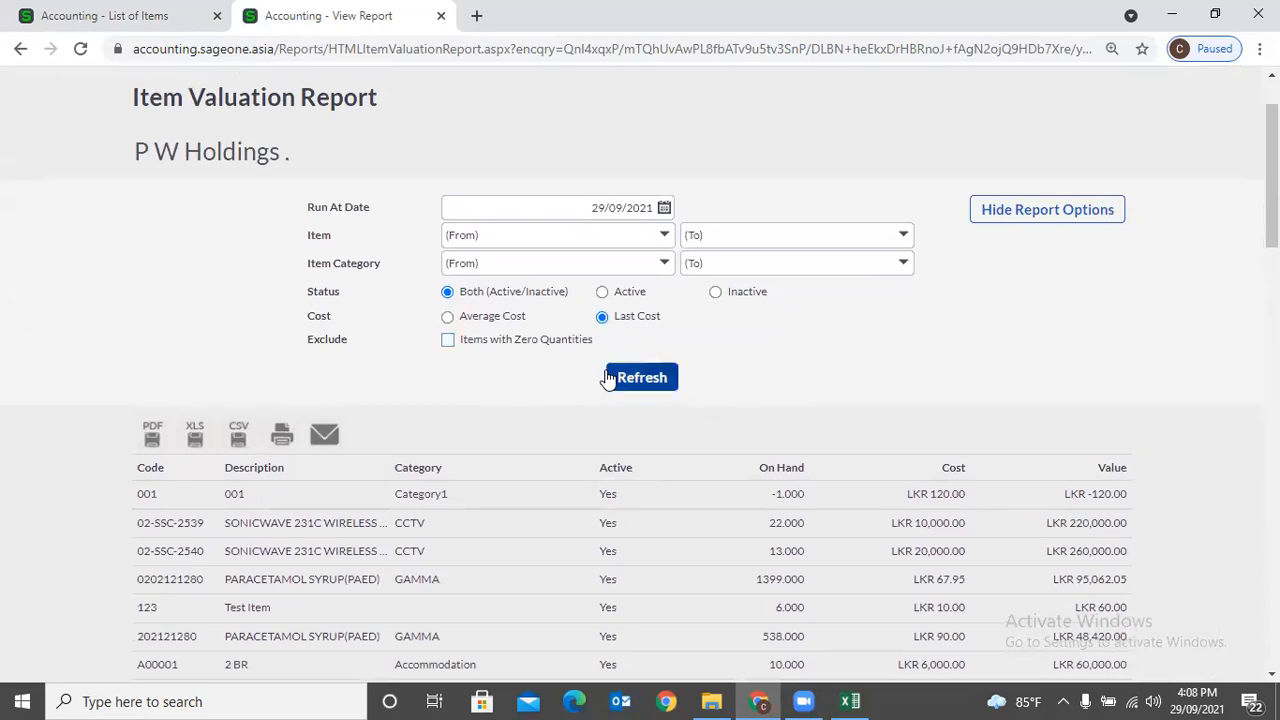
click(610, 376)
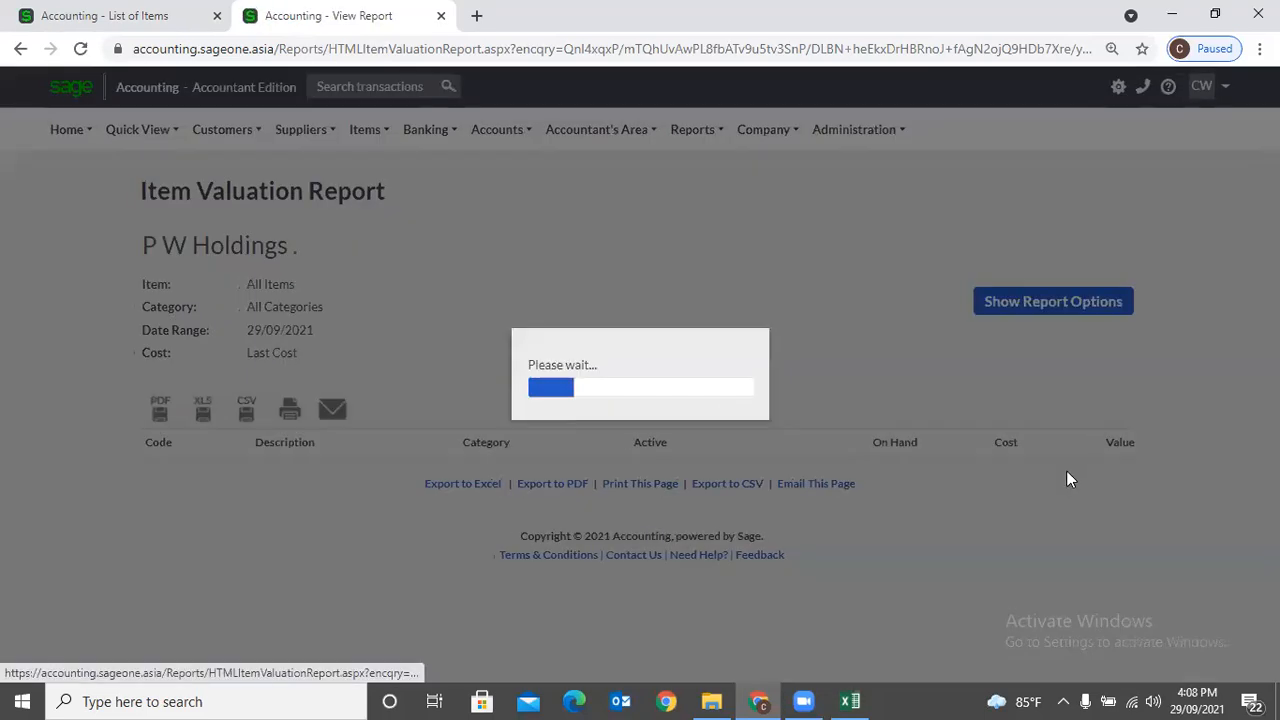
scroll(1068, 470, down, 3)
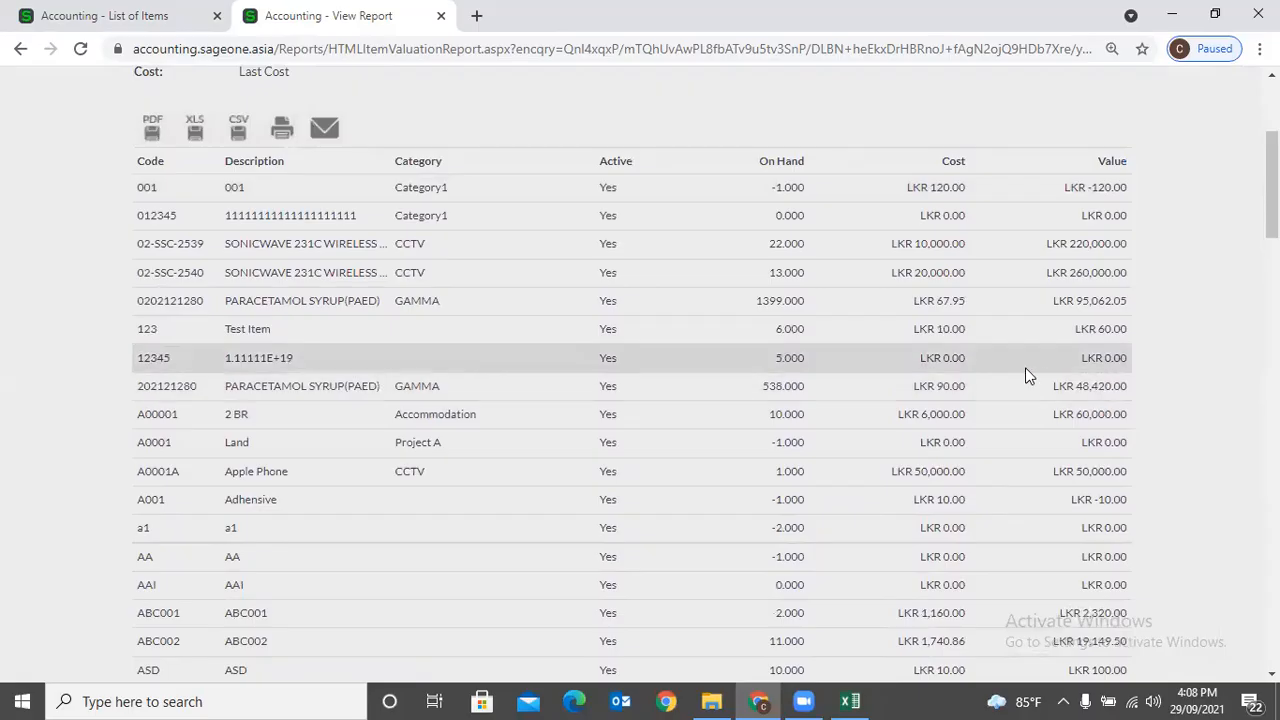
scroll(1096, 384, down, 3)
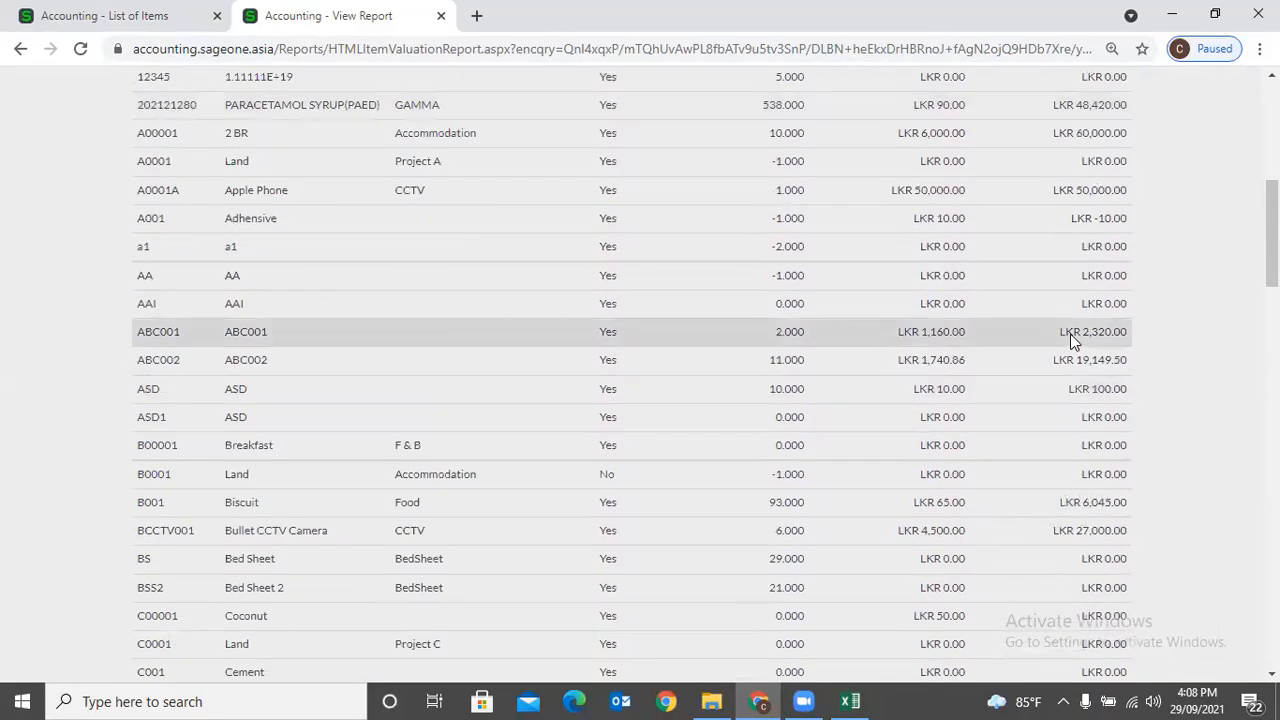
scroll(514, 163, up, 6)
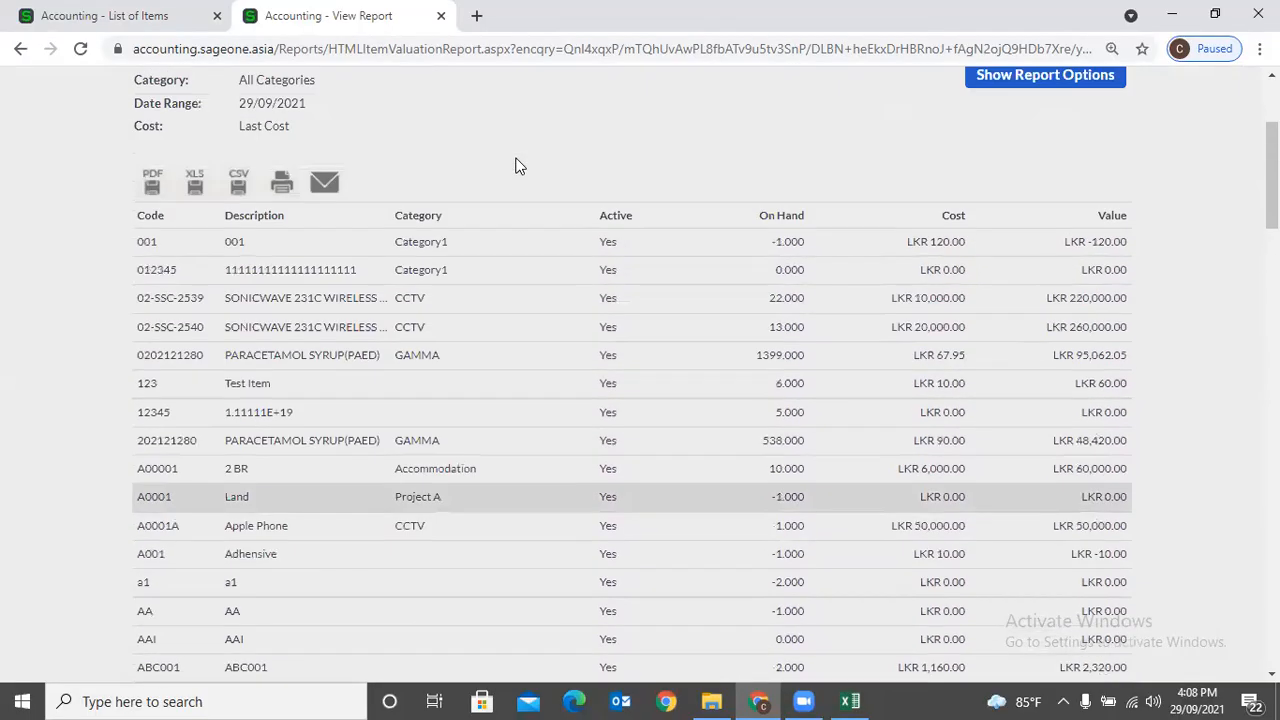
Exclude the zero-quantity items again, refresh the Item Valuation report and review the items down to the total.
click(1081, 309)
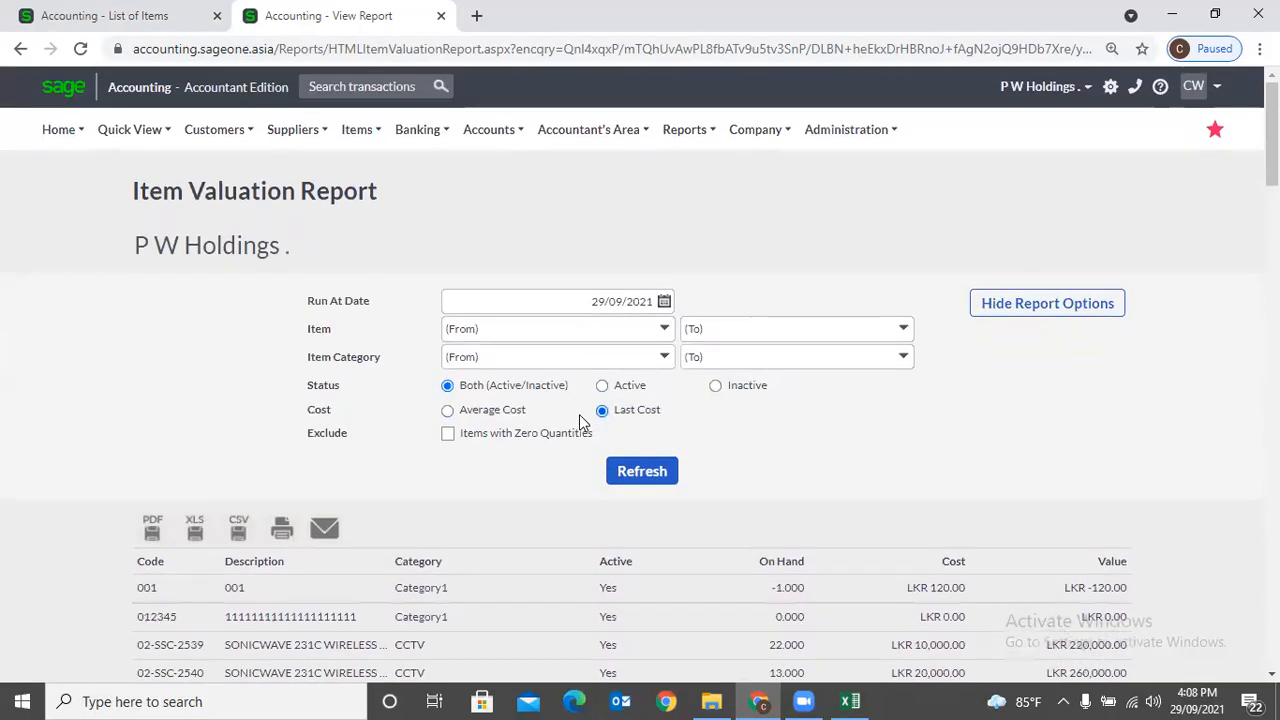
click(447, 433)
click(640, 472)
scroll(1020, 456, down, 4)
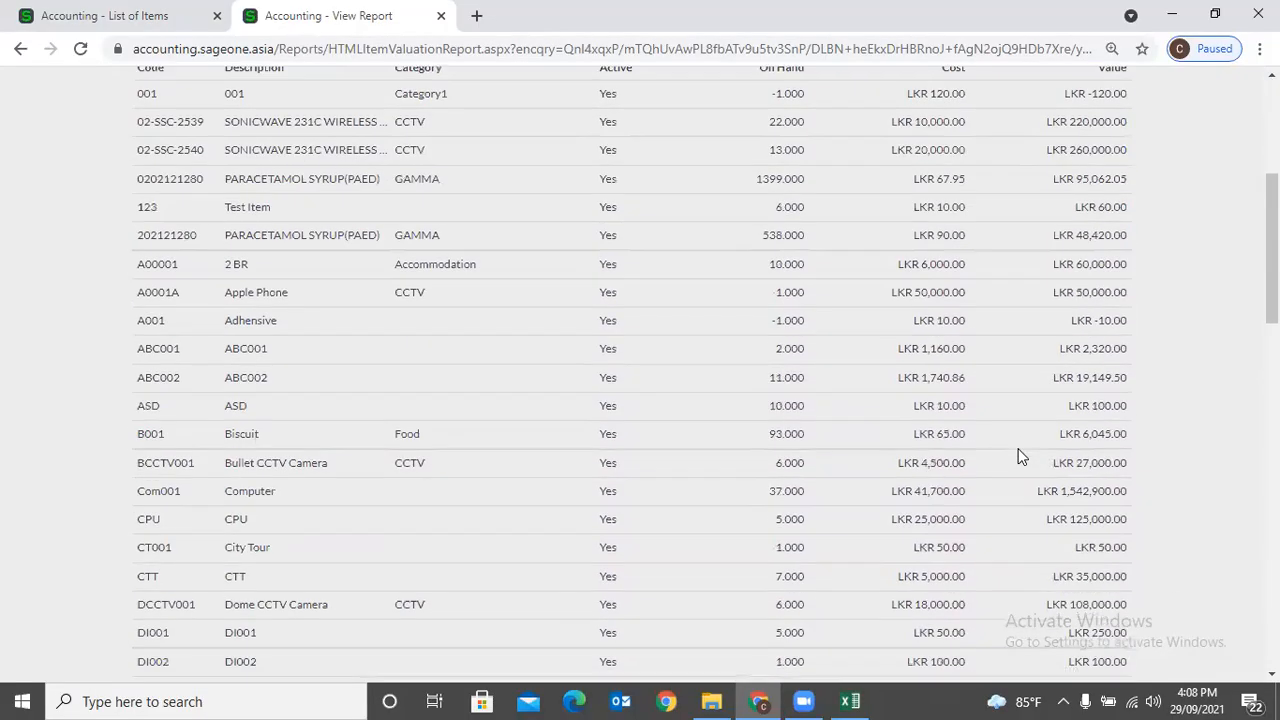
scroll(1020, 456, down, 3)
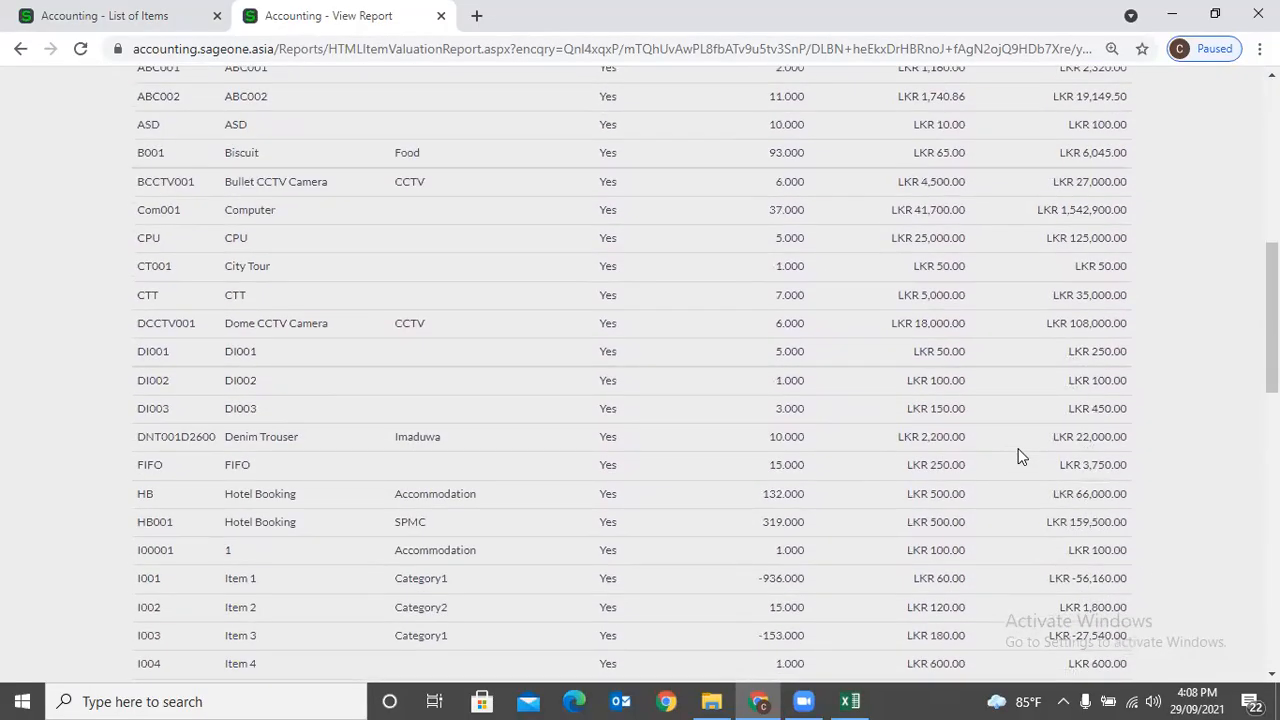
scroll(805, 422, down, 4)
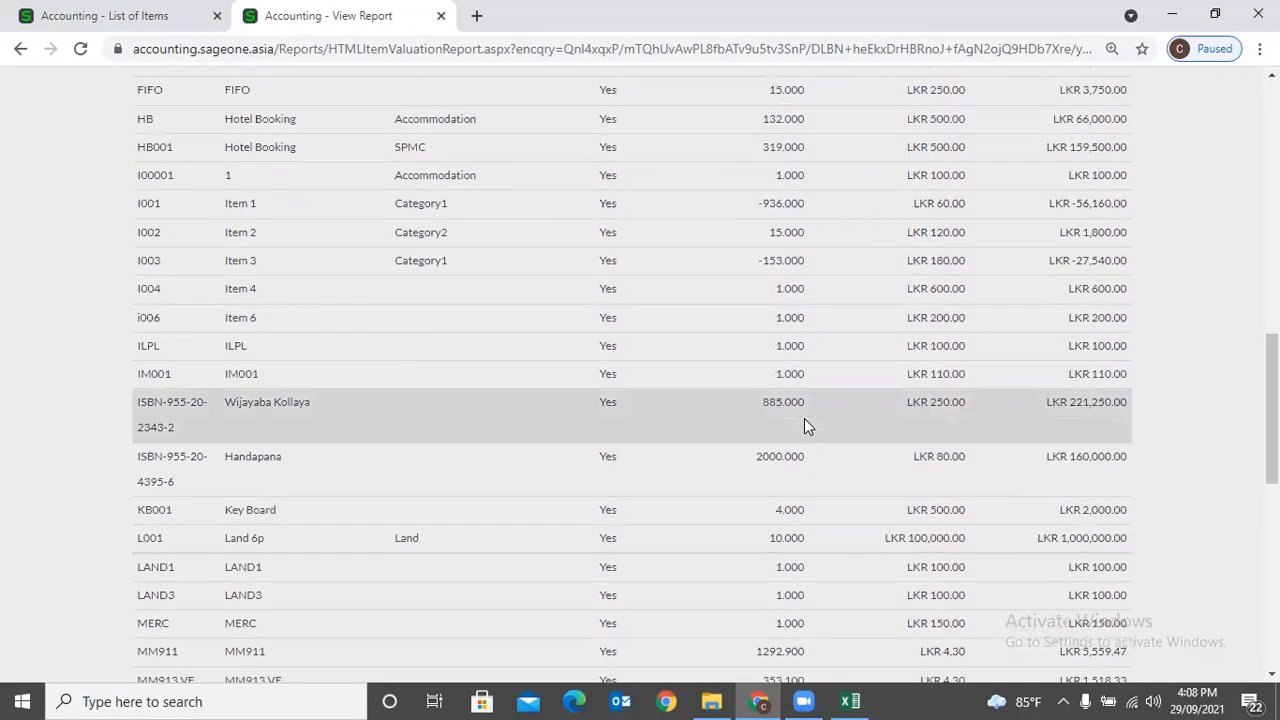
scroll(806, 425, down, 8)
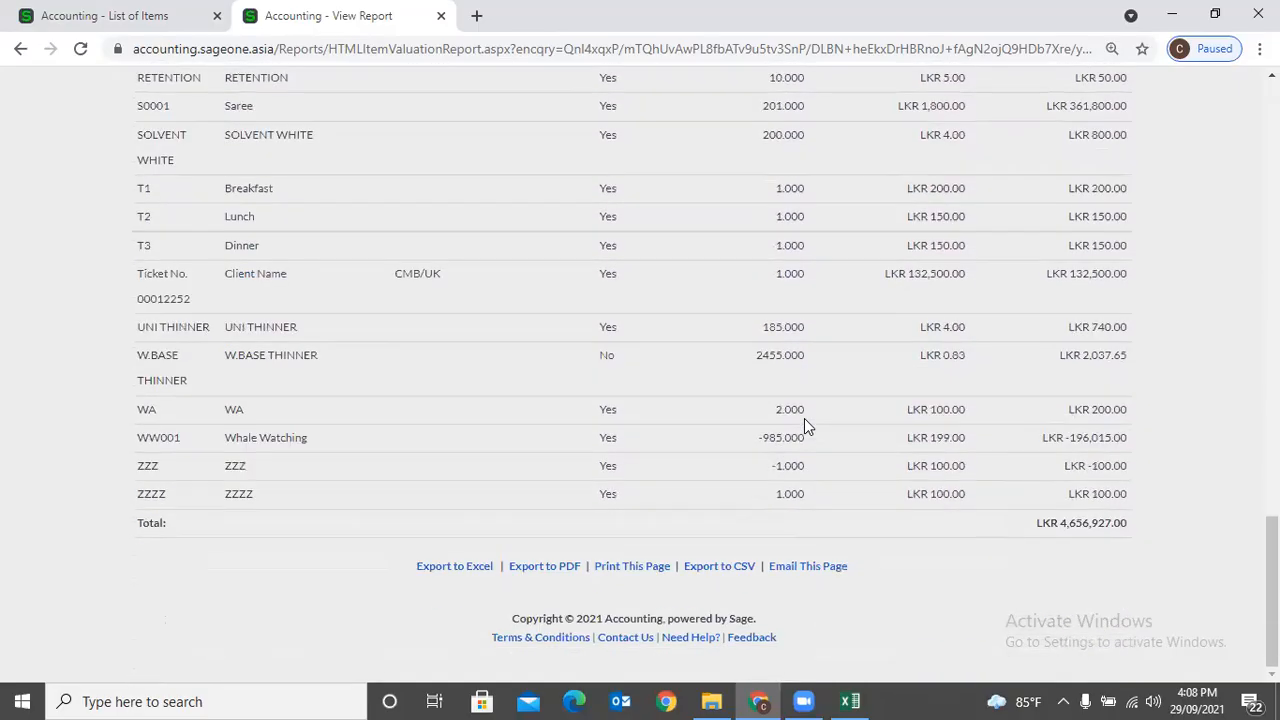
scroll(804, 418, up, 4)
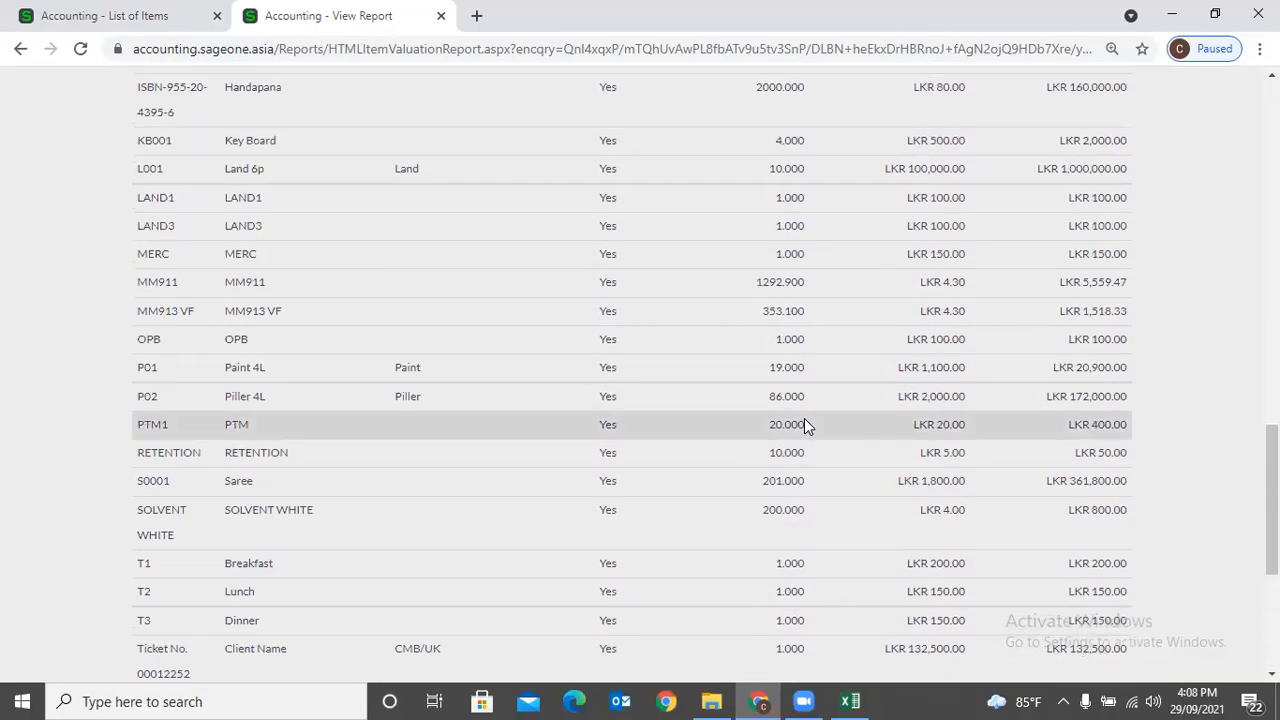
drag(1272, 483, 1245, 140)
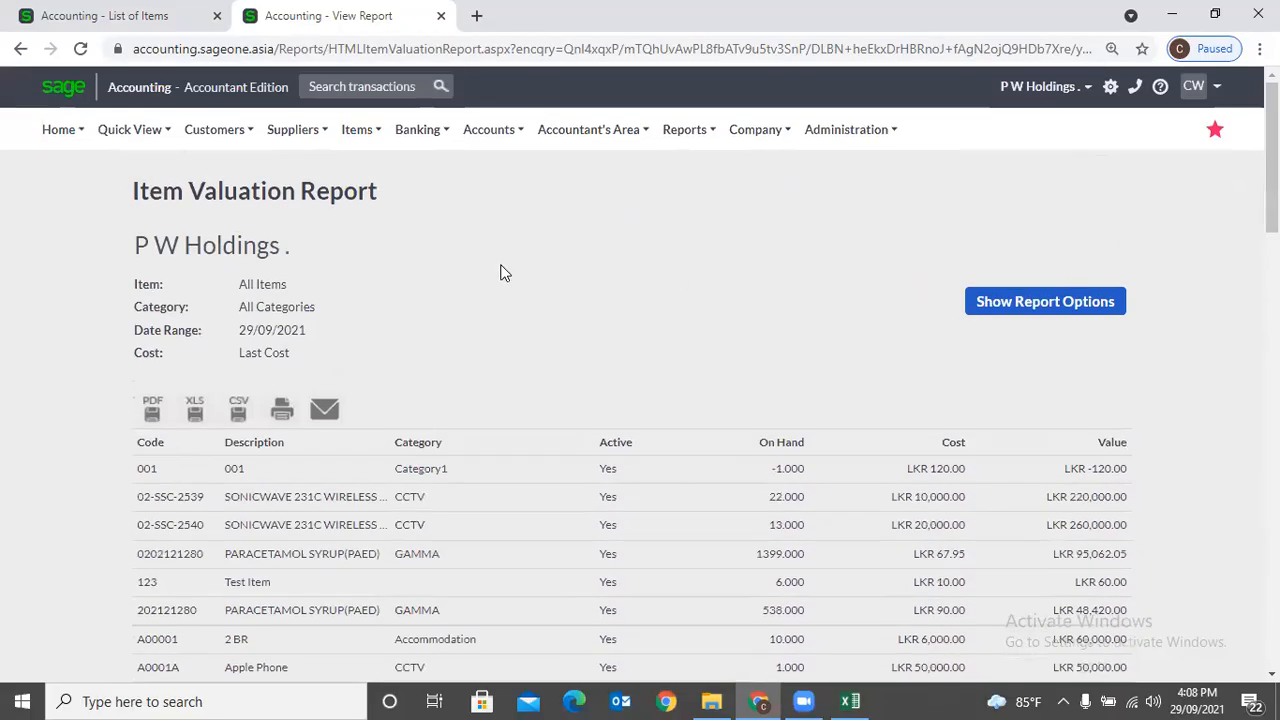
Open the Price List Report options and check the available choices for price list, item and item category.
mouse_move(357, 145)
mouse_move(366, 289)
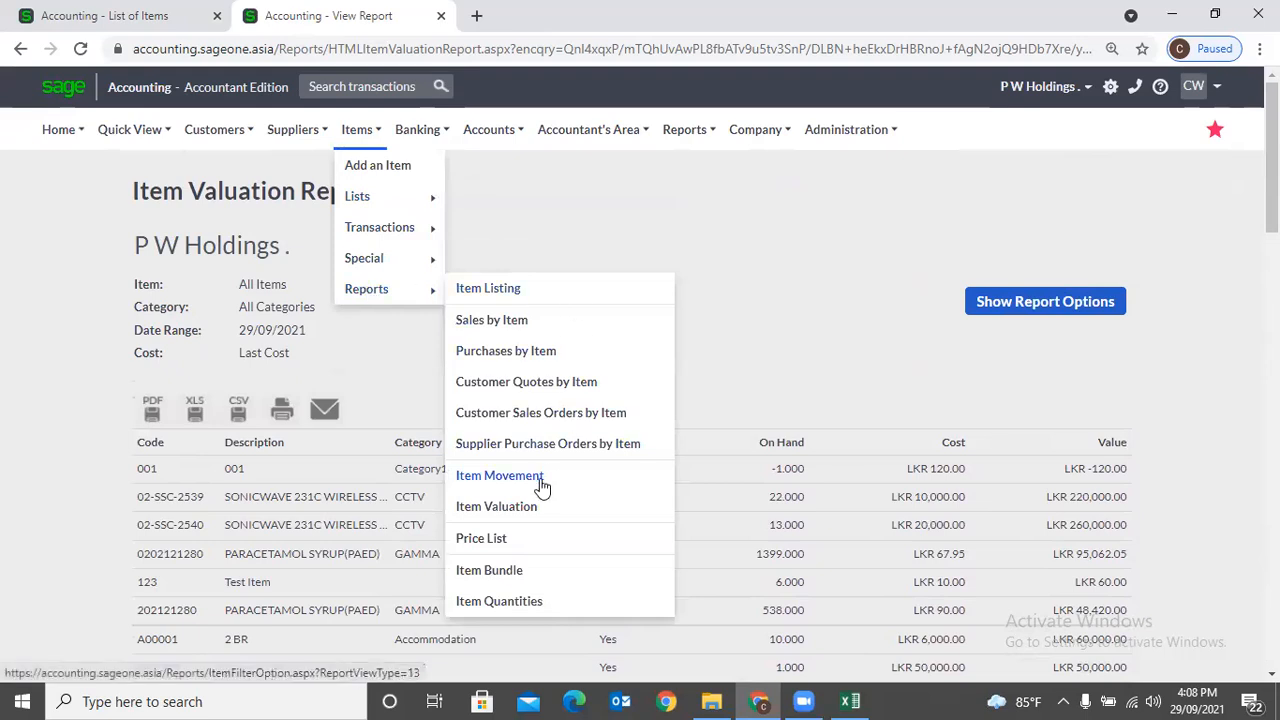
click(538, 537)
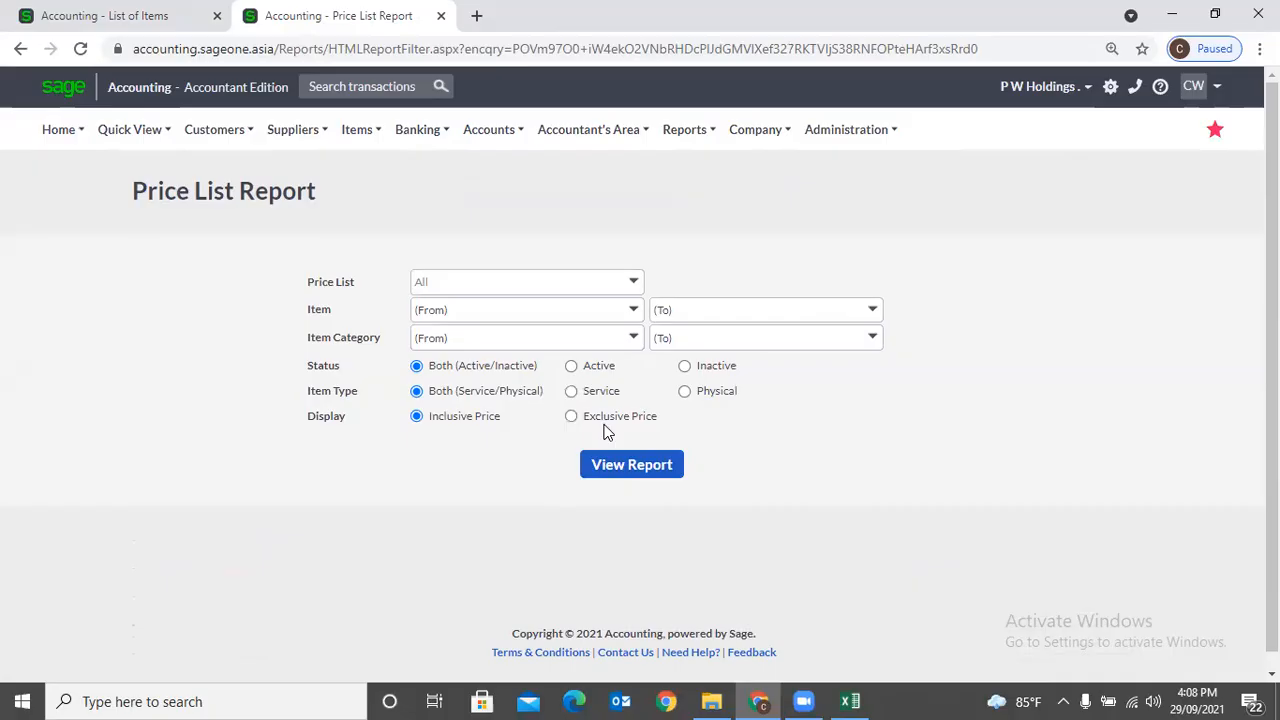
click(634, 285)
click(640, 255)
click(634, 310)
click(669, 238)
click(634, 338)
click(711, 247)
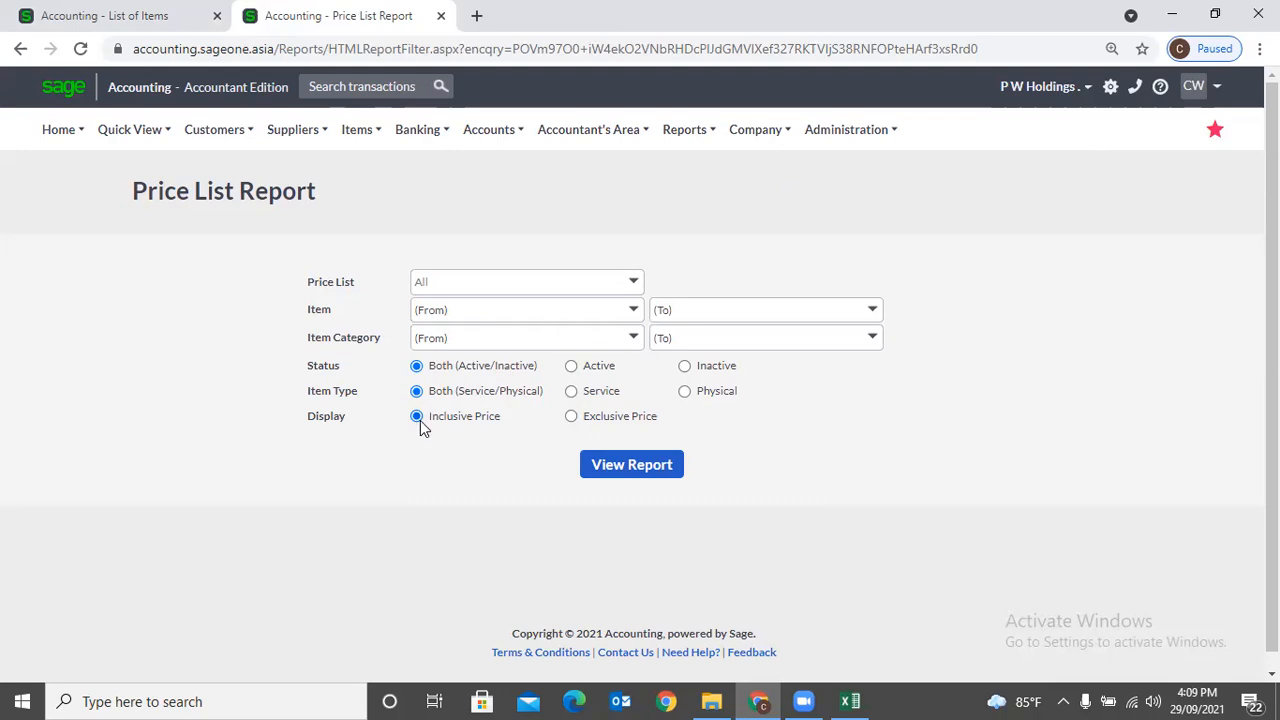
Run the Price List Report for all price lists, items and categories with inclusive prices, and review it to the end.
click(606, 470)
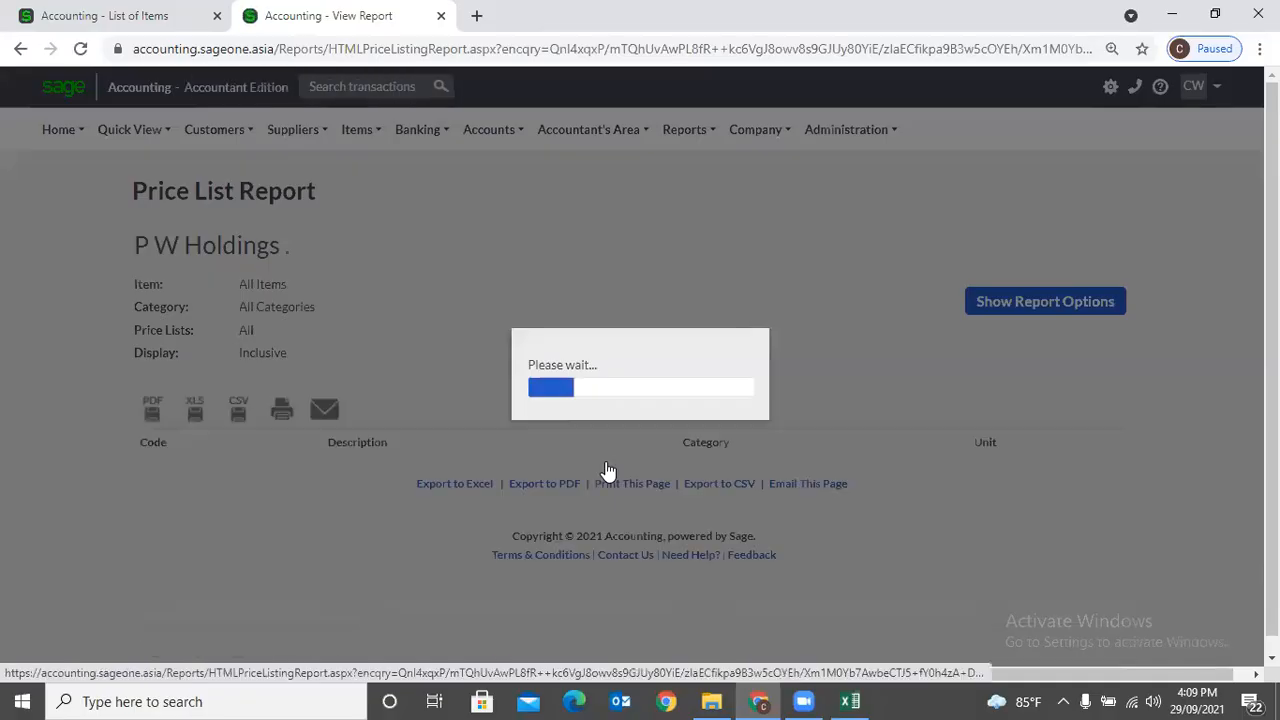
scroll(608, 473, down, 1)
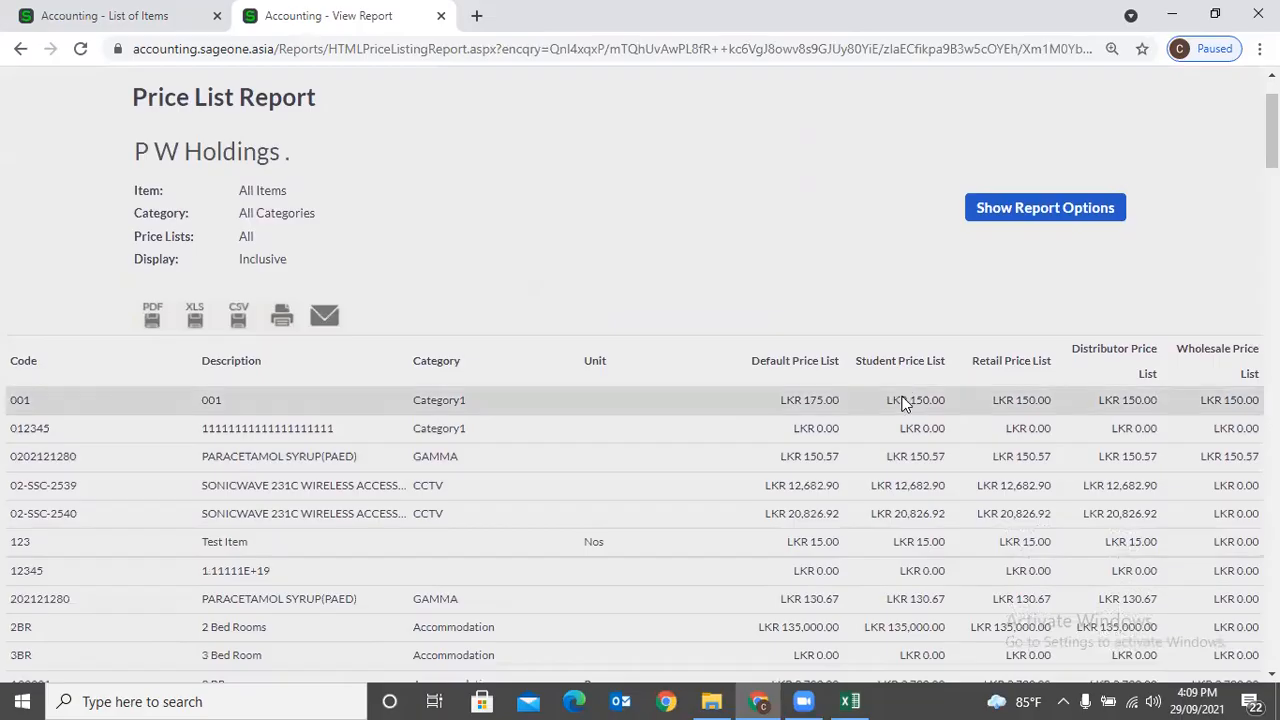
scroll(933, 485, down, 20)
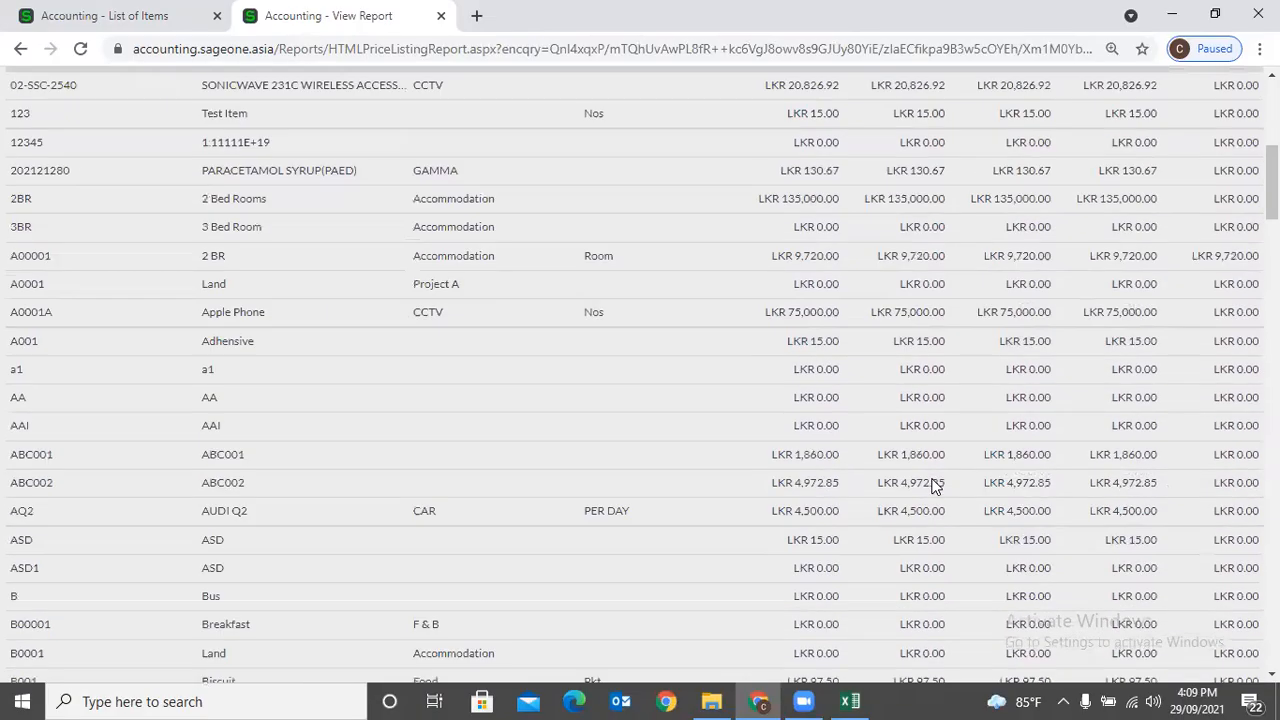
scroll(933, 485, down, 15)
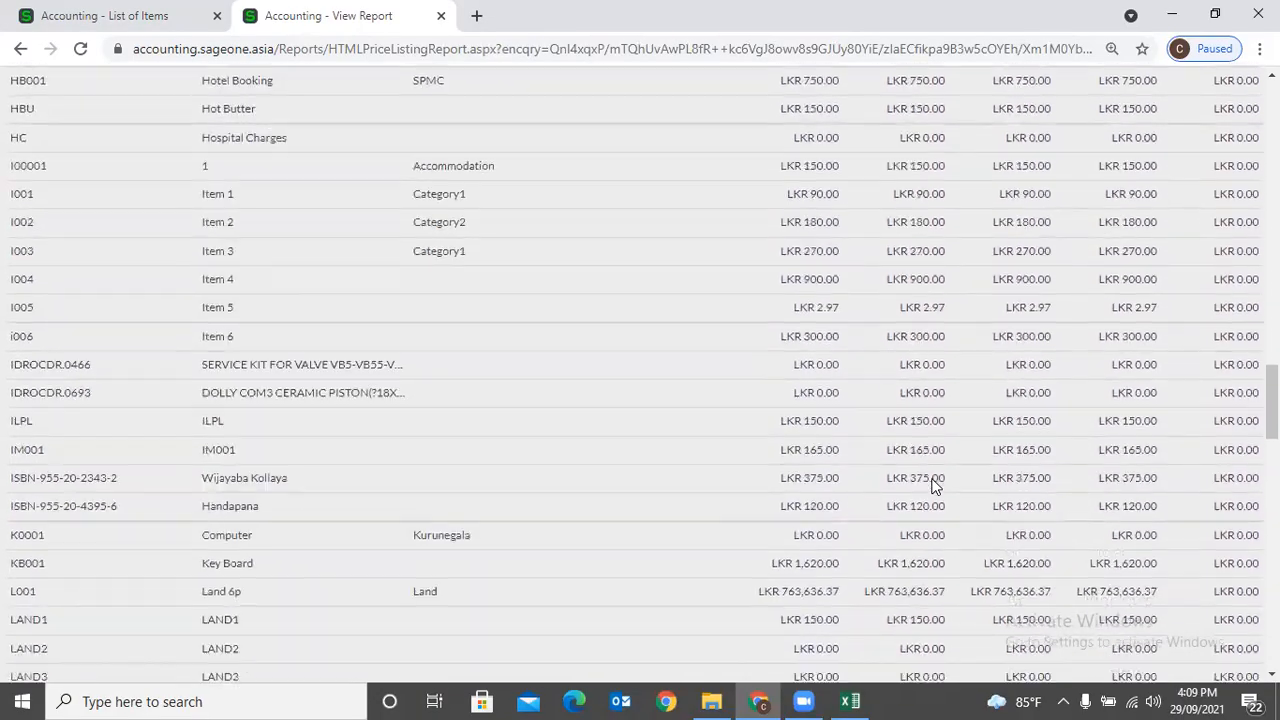
scroll(933, 485, down, 12)
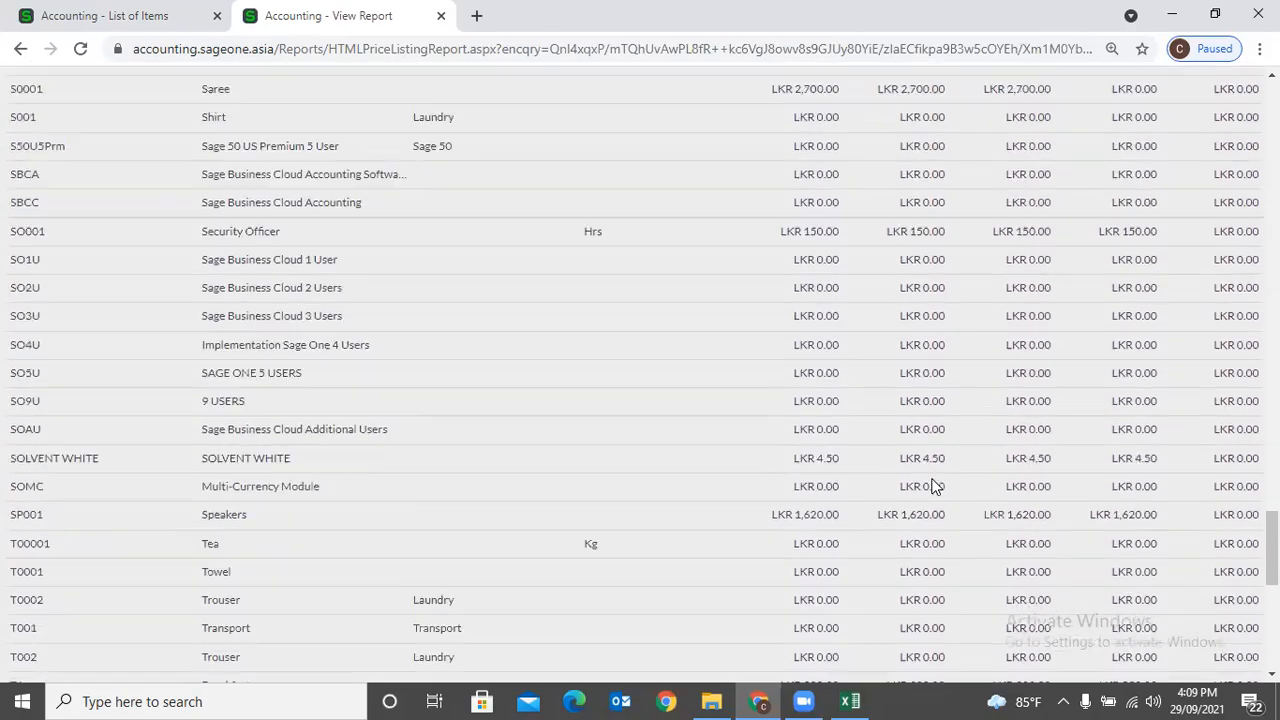
scroll(933, 486, down, 1)
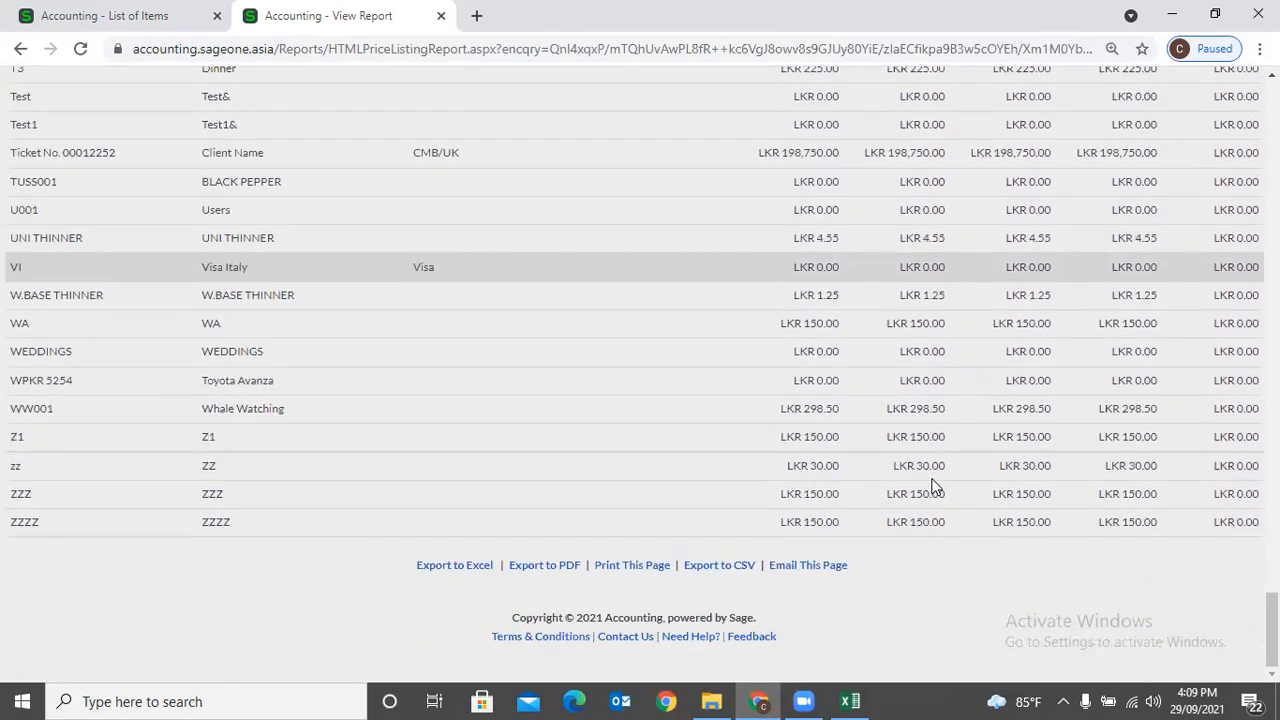
scroll(934, 486, up, 3)
drag(1272, 605, 1272, 125)
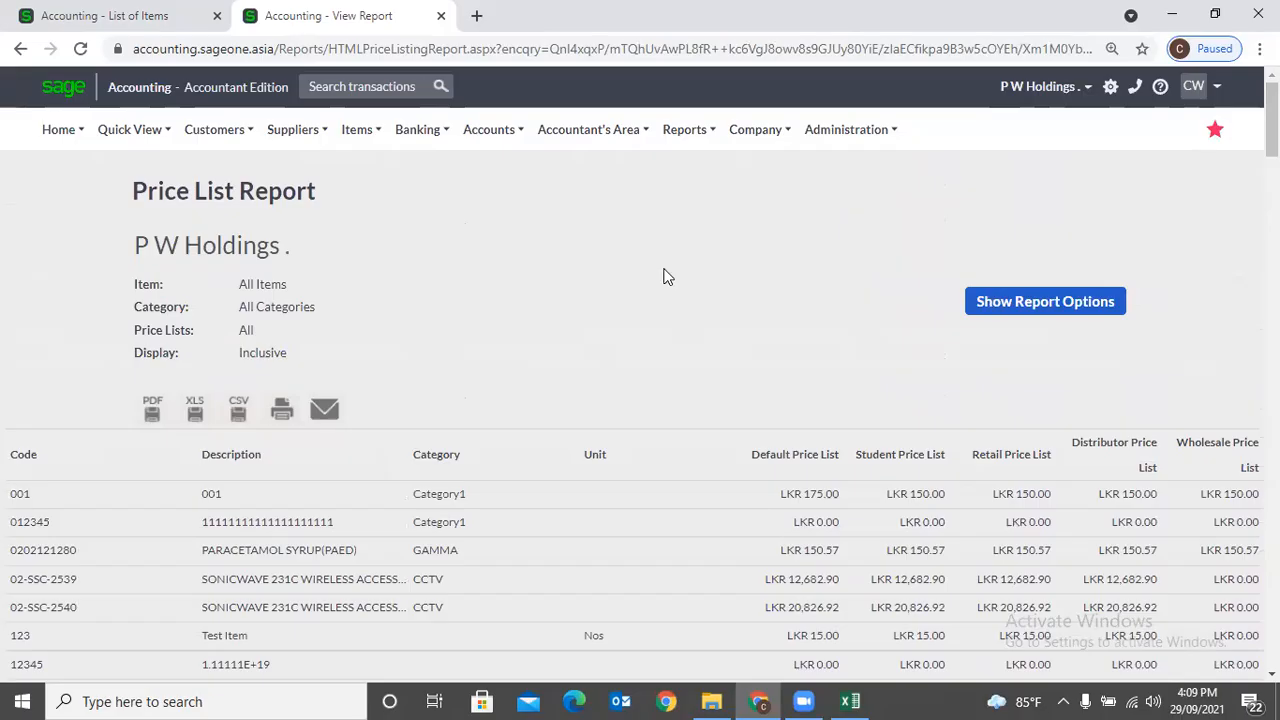
Open the Item Bundle Report options and check the available item bundle and price list choices, keeping Default Price List.
click(352, 132)
mouse_move(368, 290)
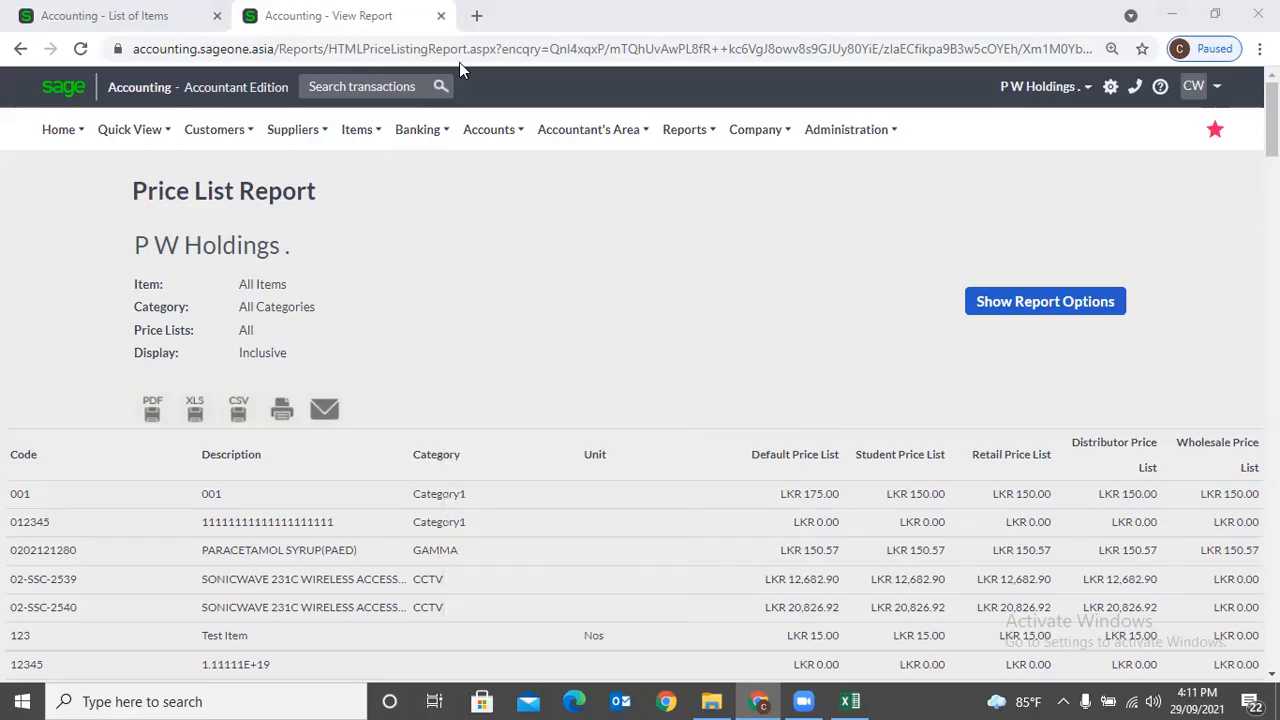
click(214, 129)
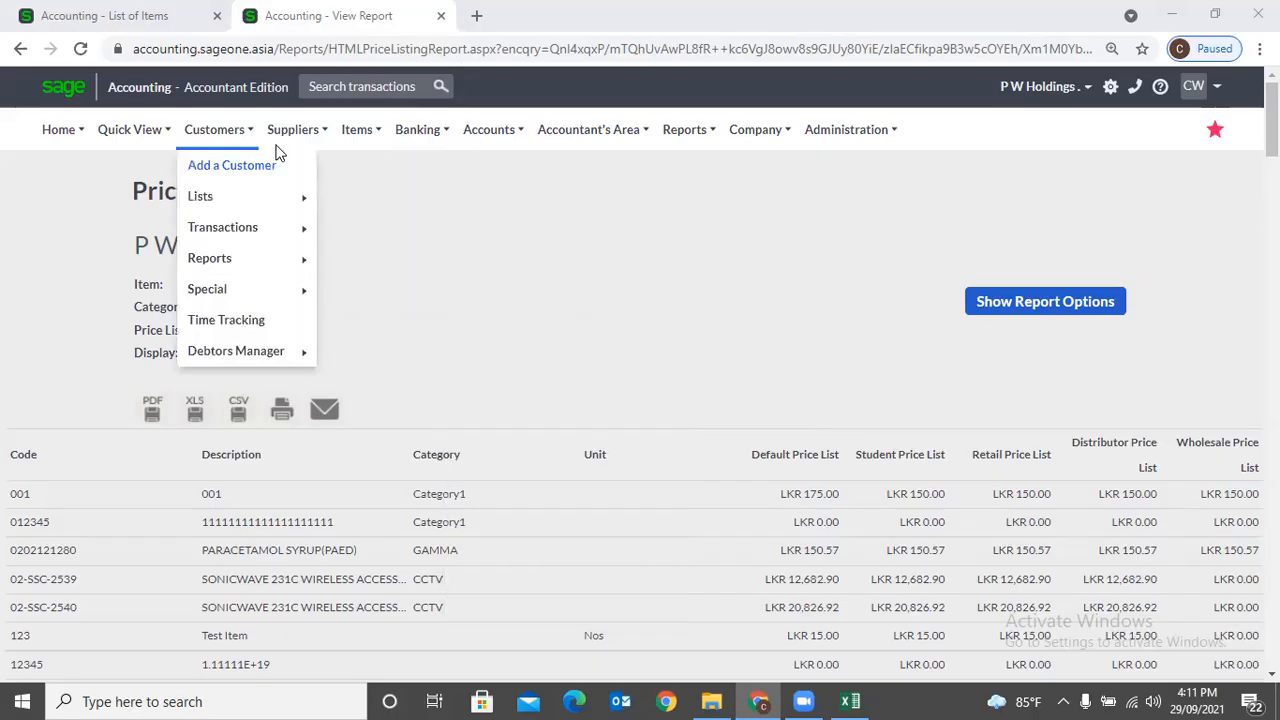
click(357, 129)
mouse_move(380, 289)
click(521, 571)
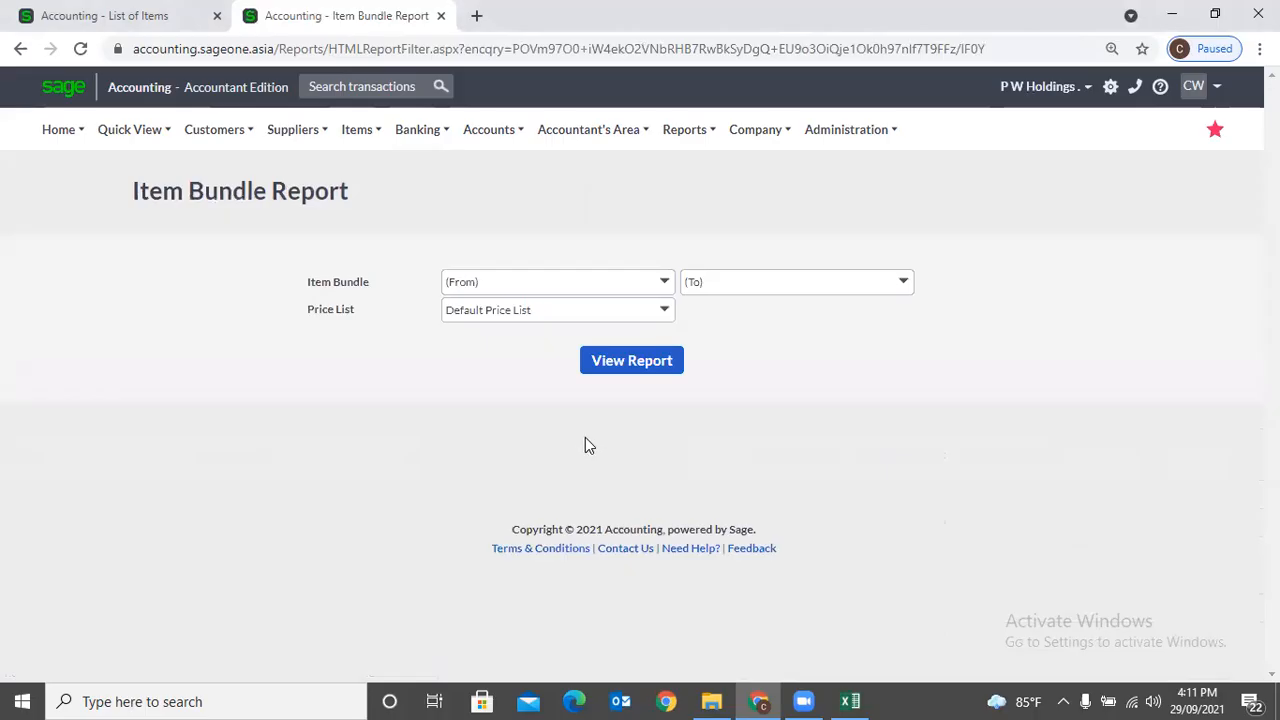
click(660, 289)
click(646, 247)
click(668, 313)
click(757, 338)
Run the Item Bundle Report for all bundles on the Default Price List and review each bundle's components and totals.
click(634, 364)
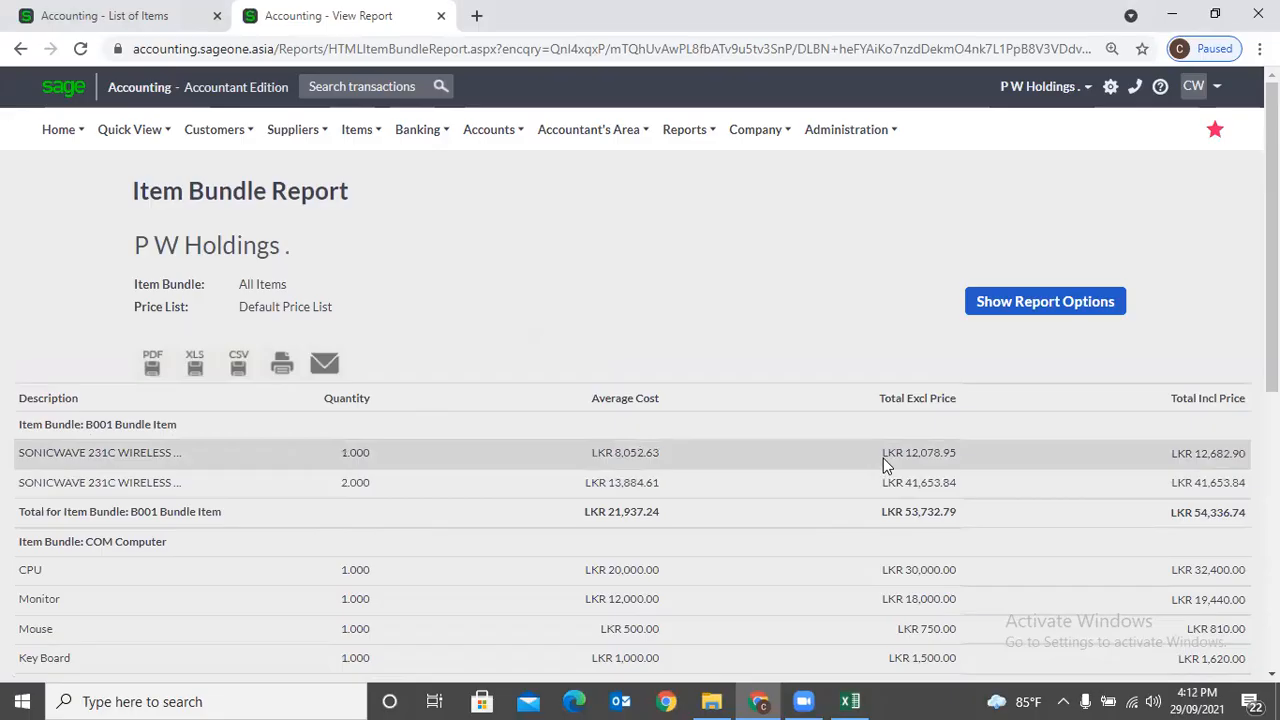
scroll(1192, 458, down, 5)
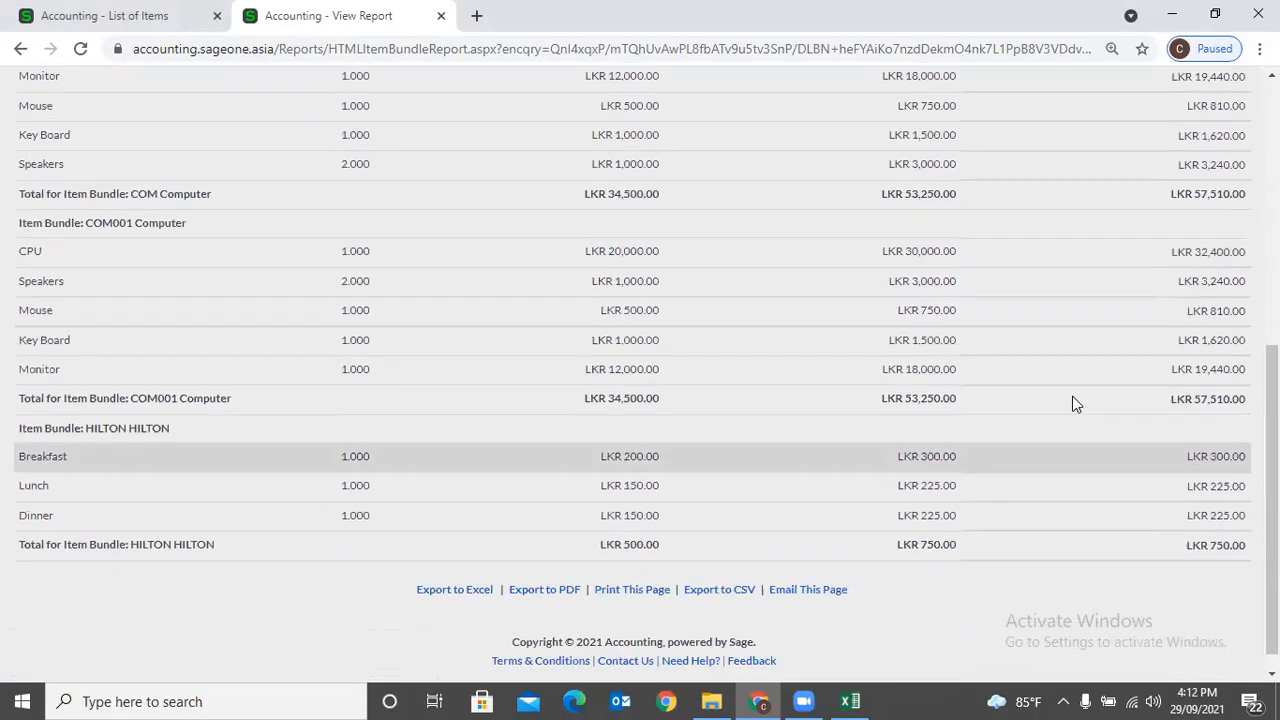
scroll(1156, 444, down, 1)
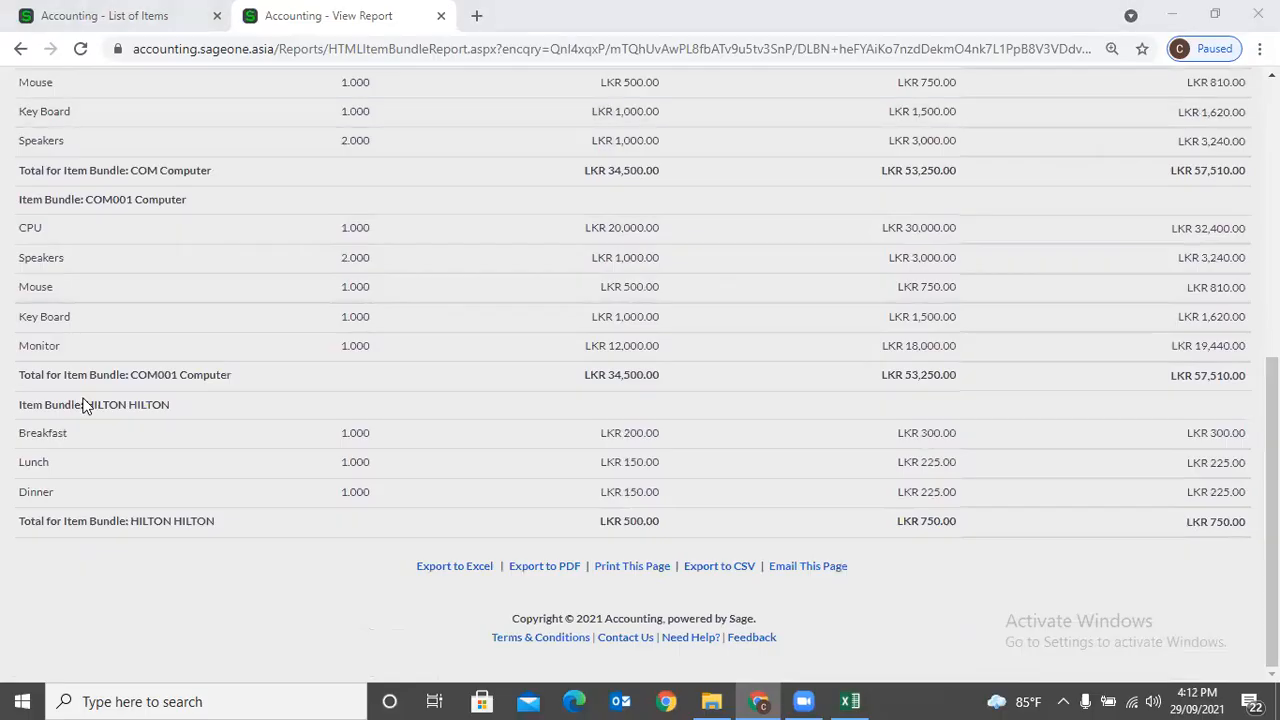
scroll(83, 404, up, 6)
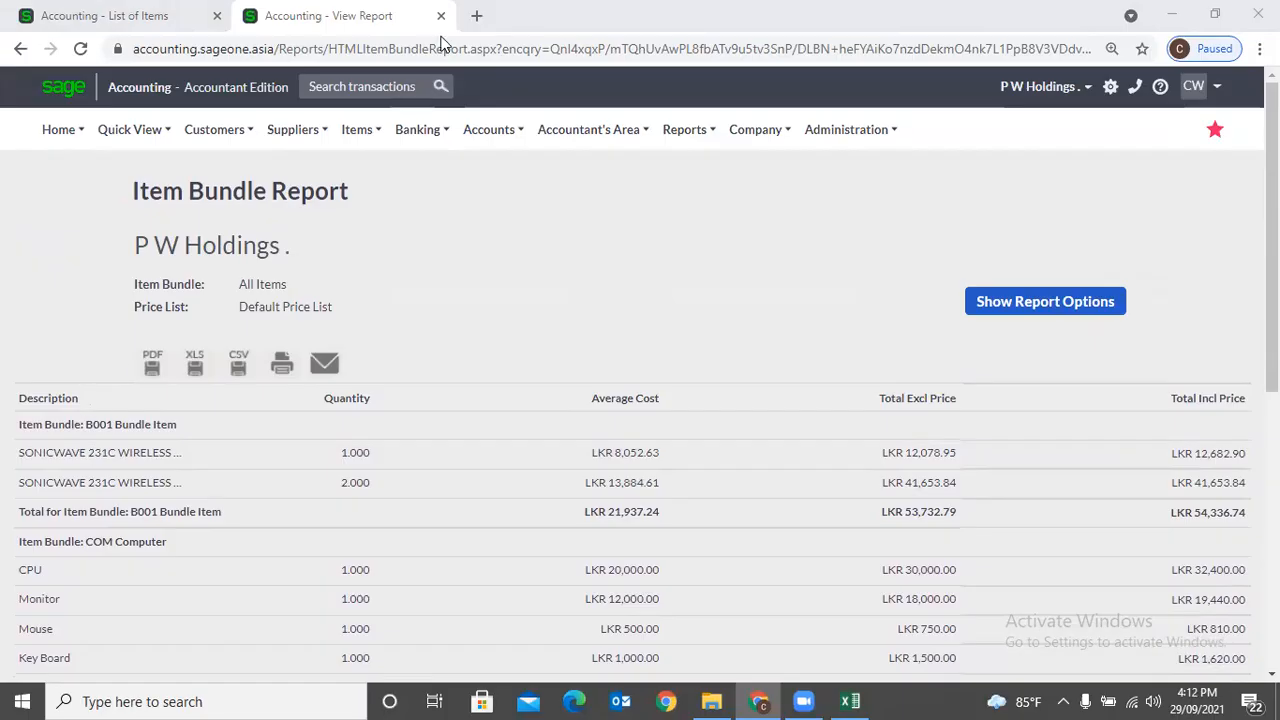
Run the Item Quantities Report for all items and categories, both active and inactive, and review the on-hand, reserved and available quantities.
click(58, 129)
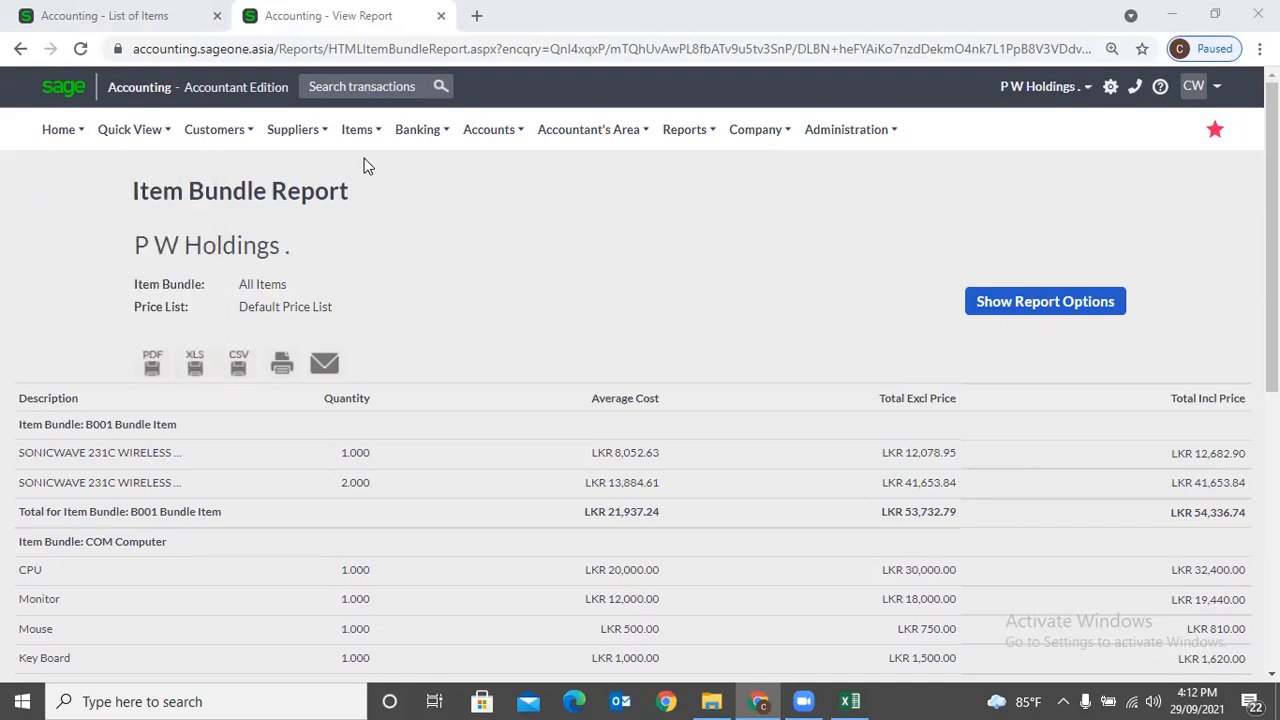
mouse_move(358, 136)
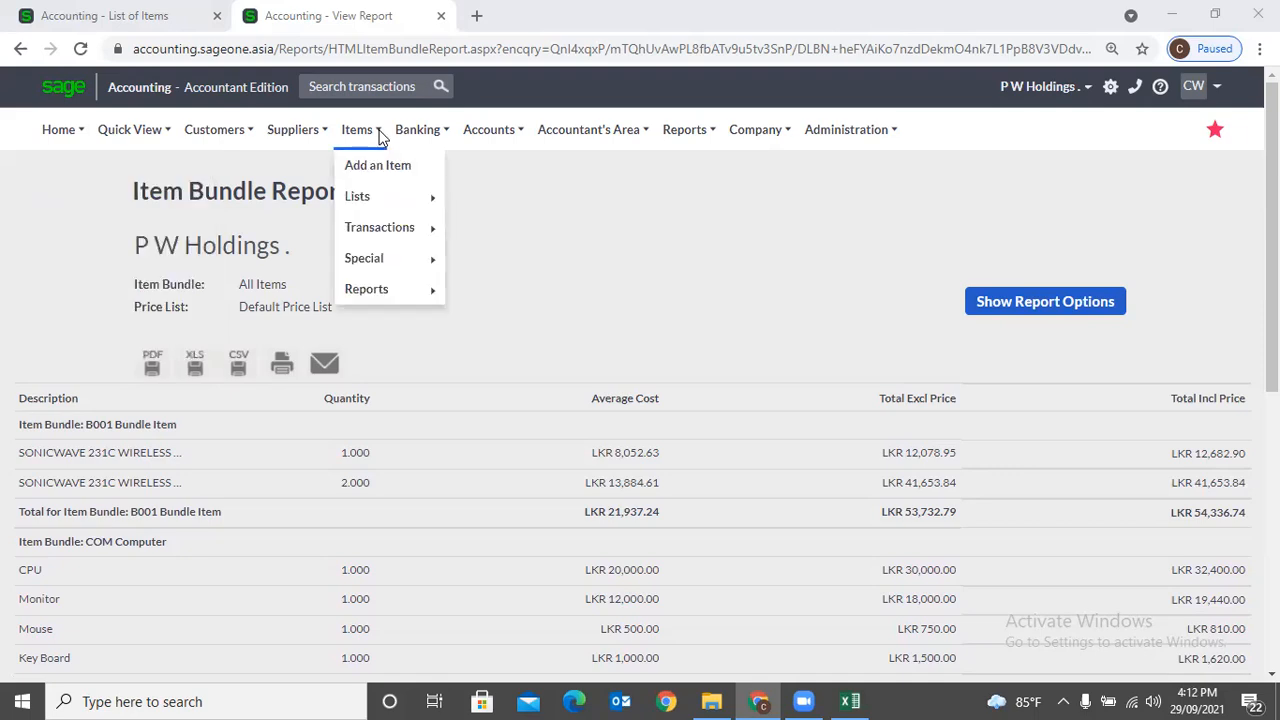
mouse_move(370, 292)
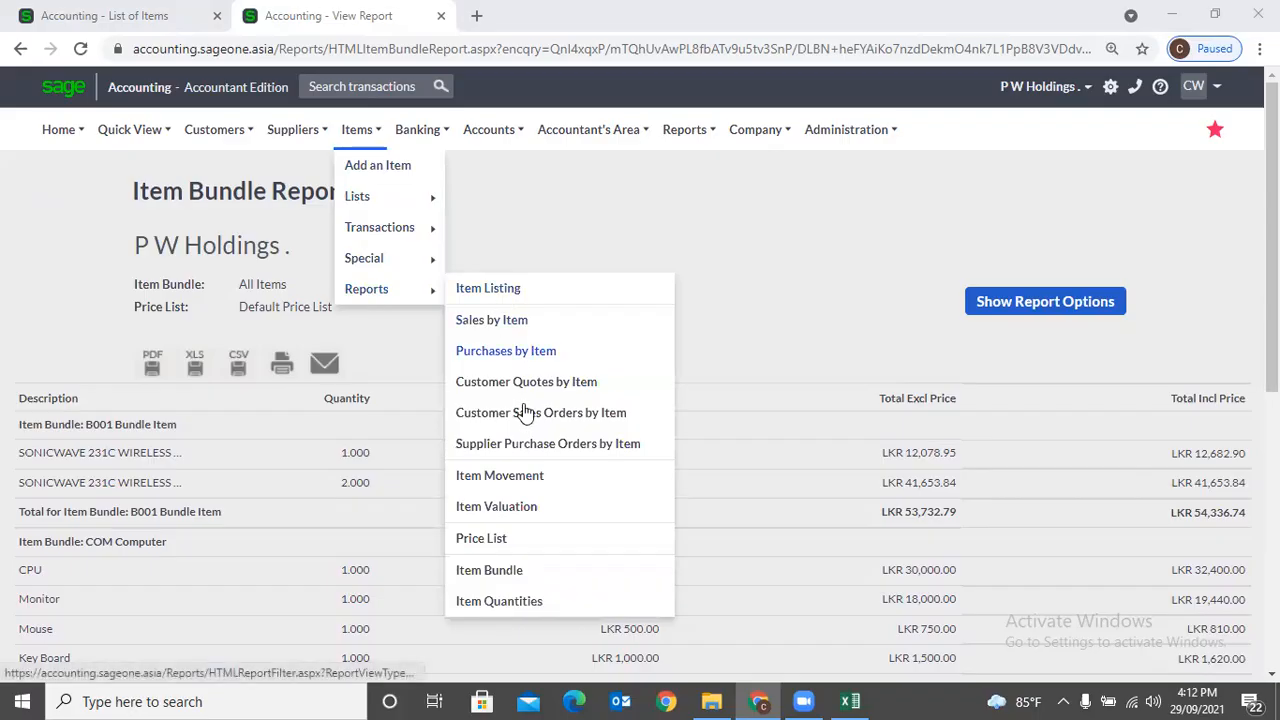
click(500, 601)
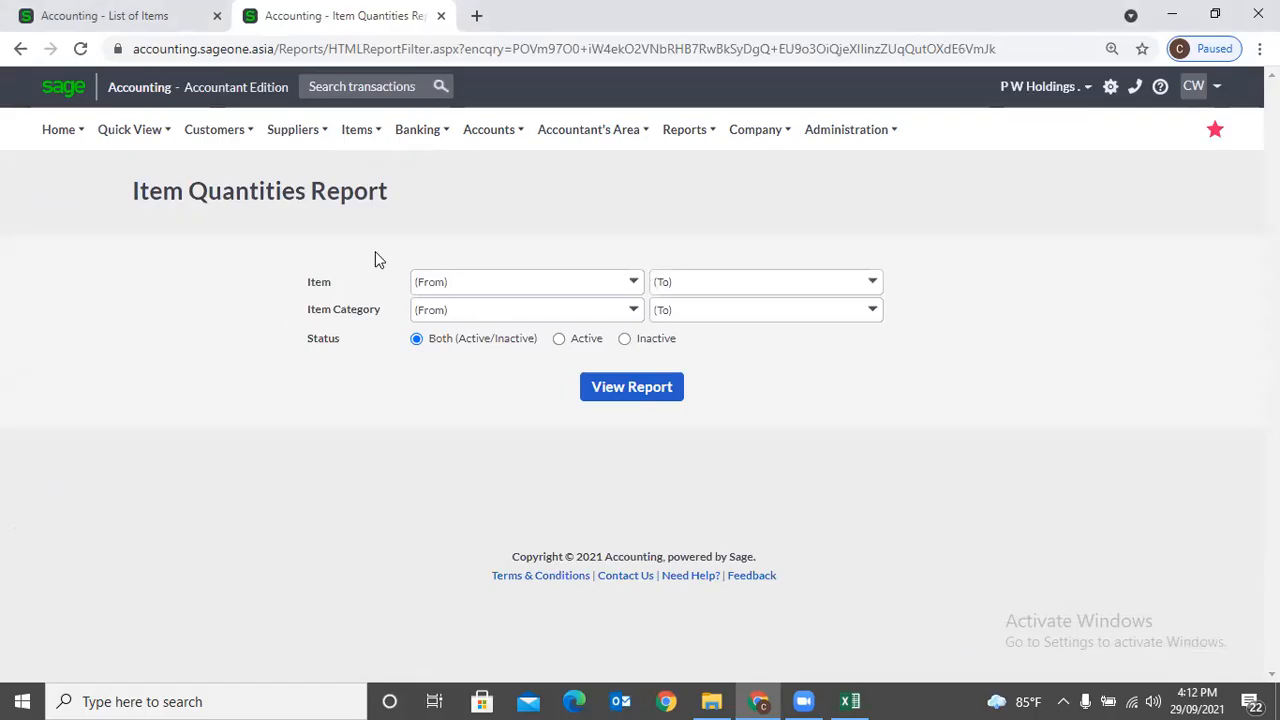
click(603, 388)
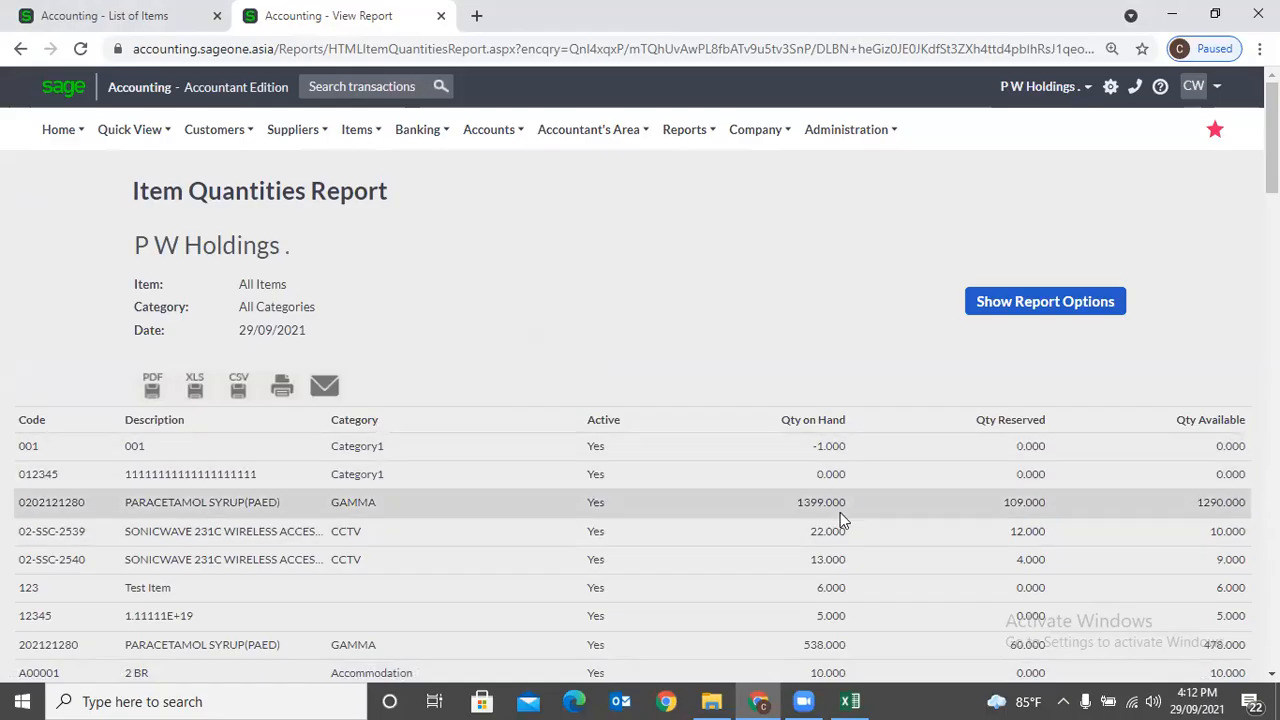
scroll(995, 467, down, 1)
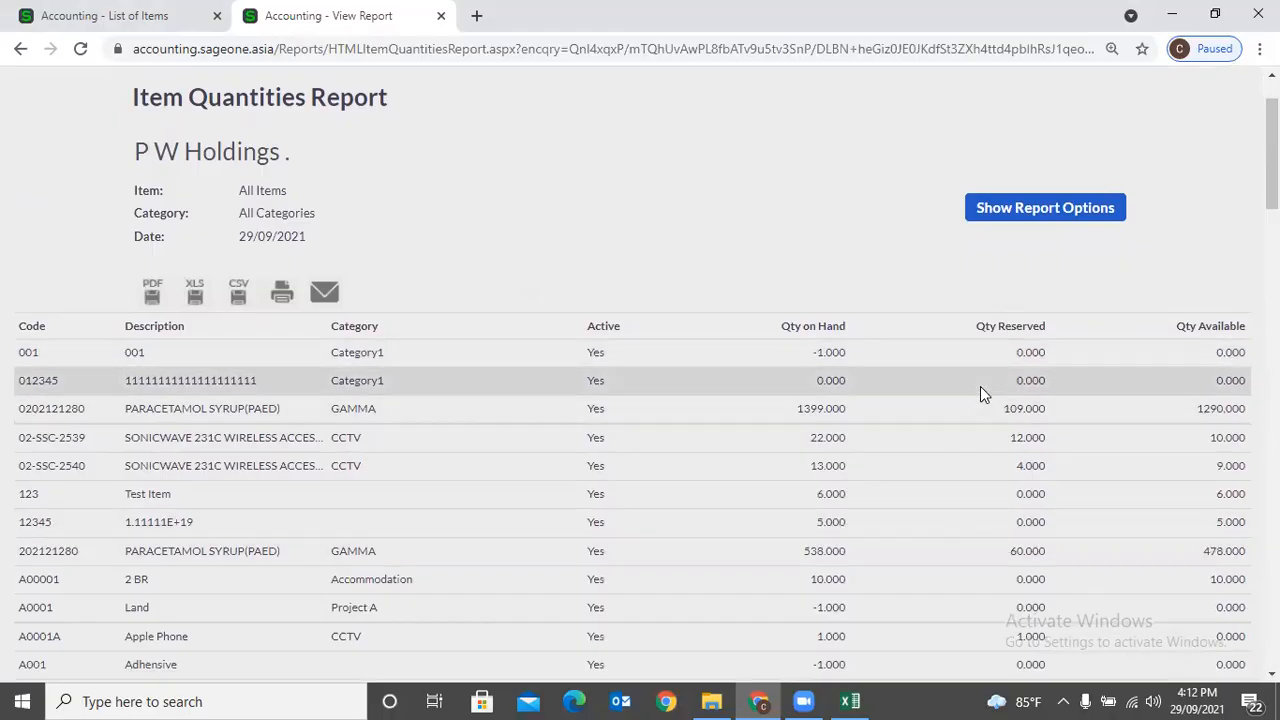
scroll(982, 386, down, 3)
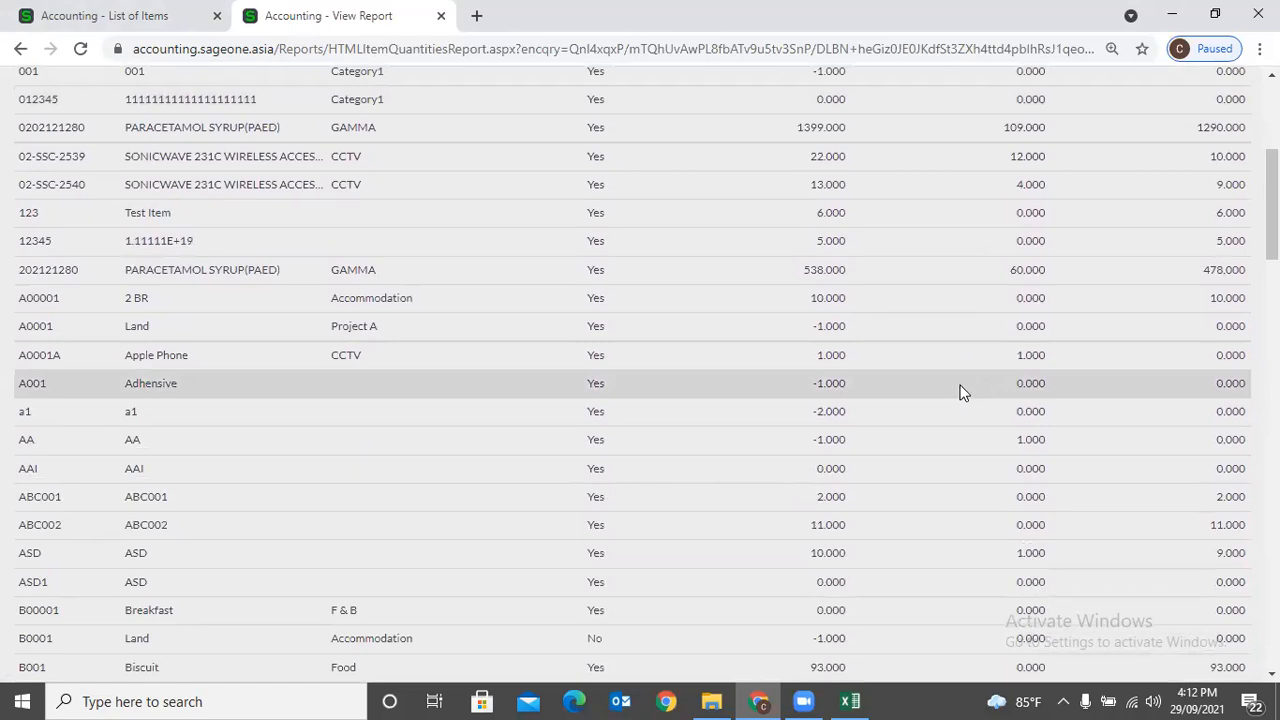
scroll(959, 391, up, 4)
Open the Item Settings in the company settings and check the explanation of the Sales Orders Reserve Item Quantities option.
click(135, 16)
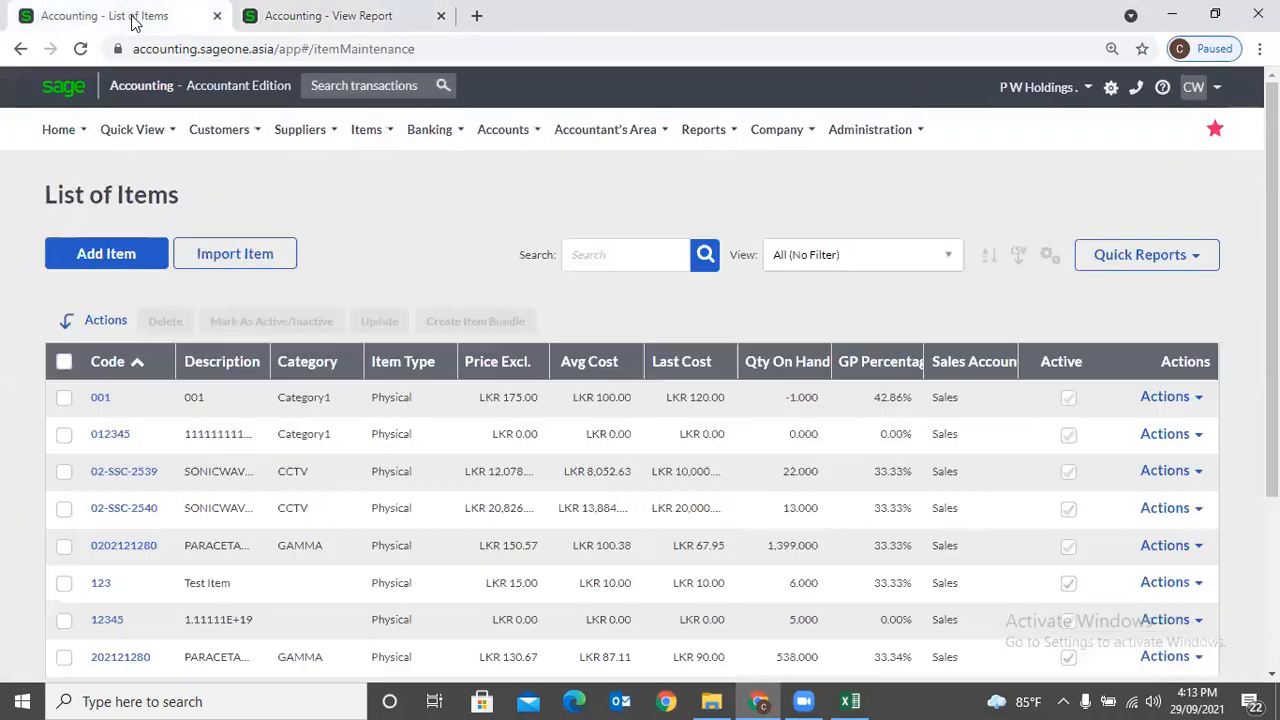
mouse_move(763, 128)
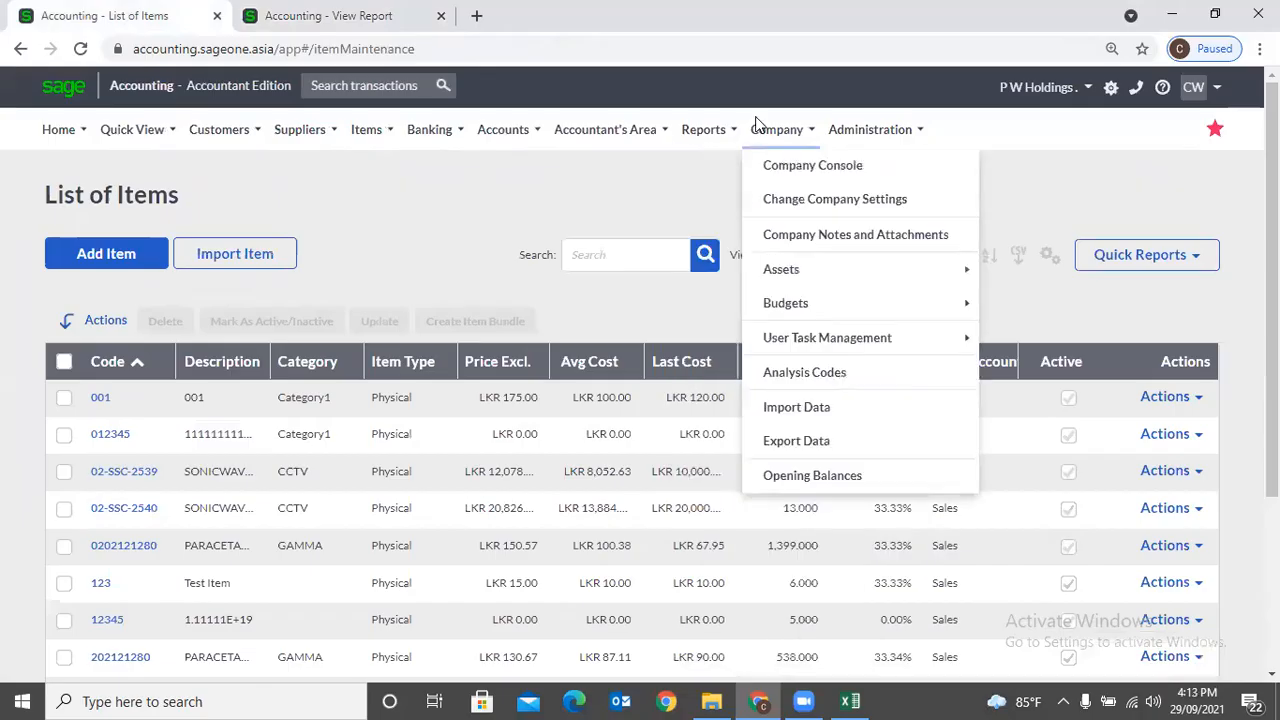
click(788, 208)
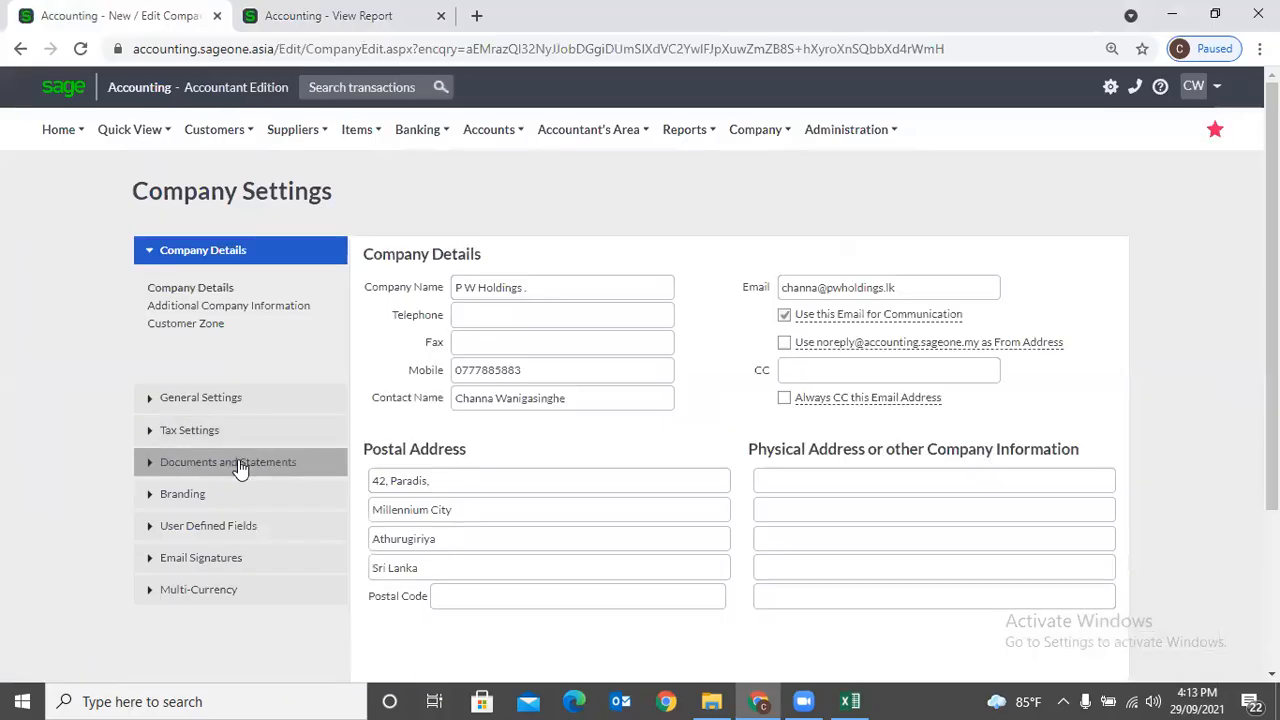
click(258, 461)
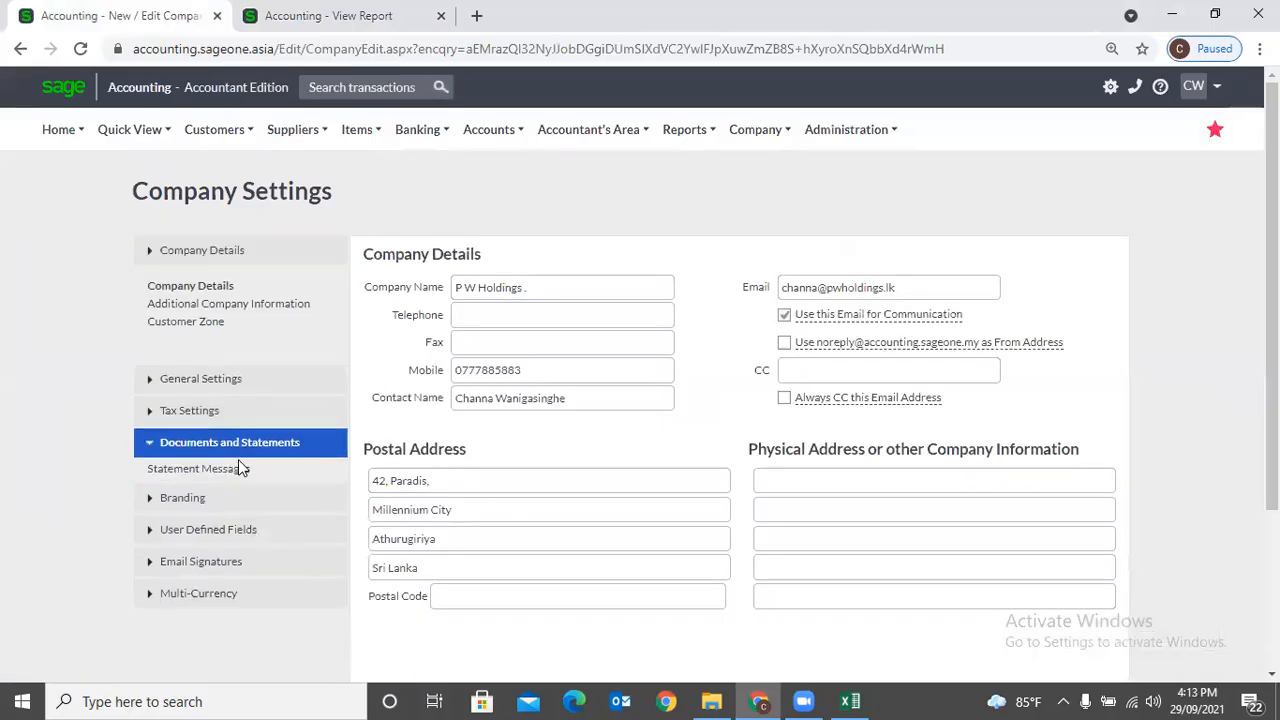
click(200, 283)
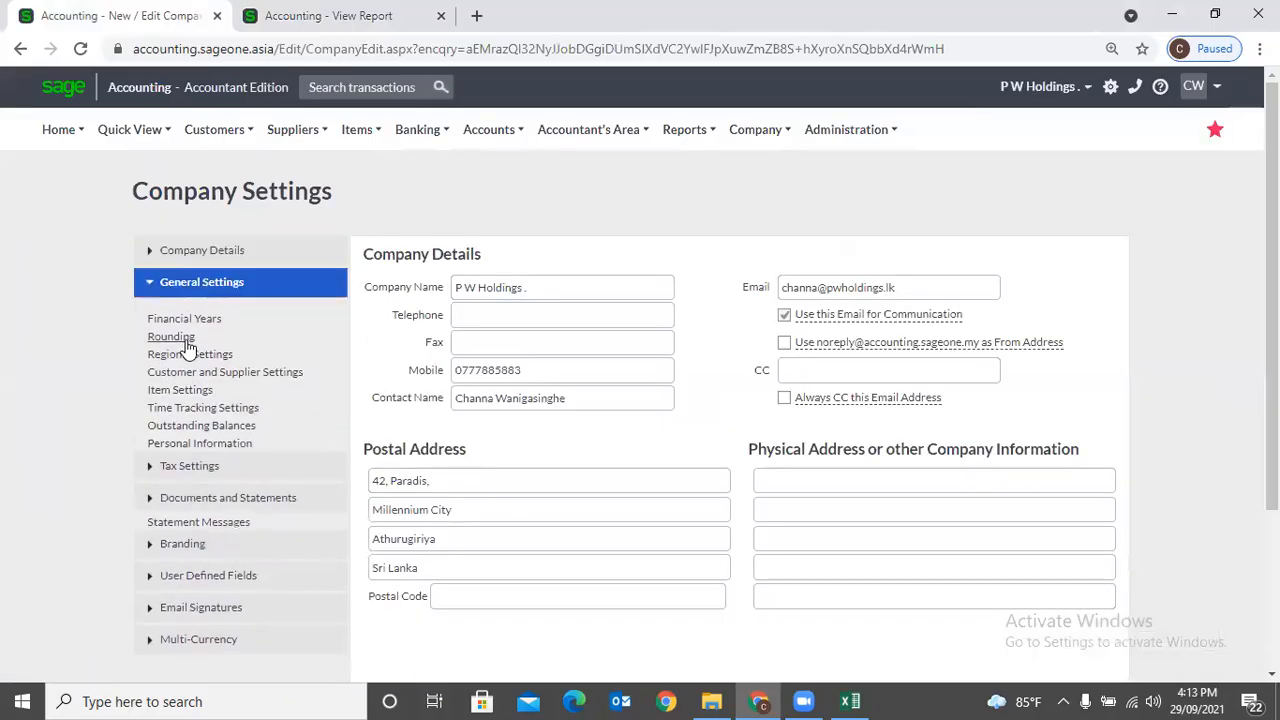
click(190, 390)
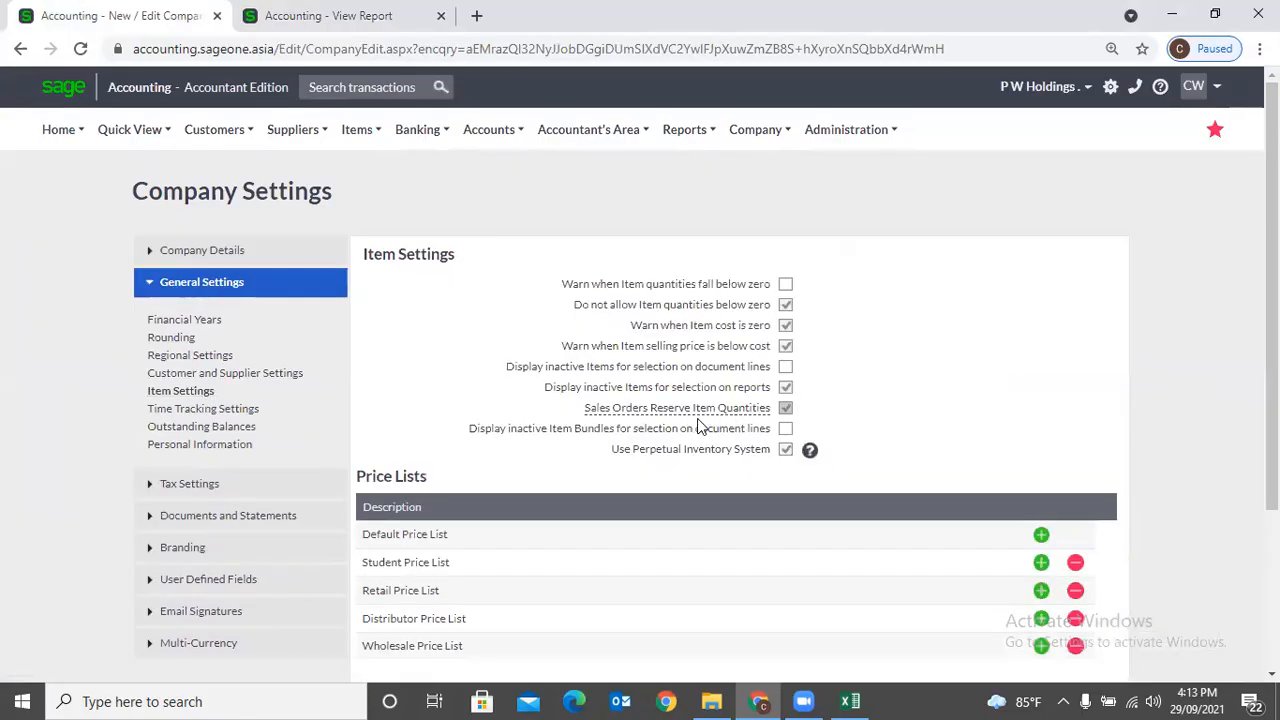
mouse_move(679, 408)
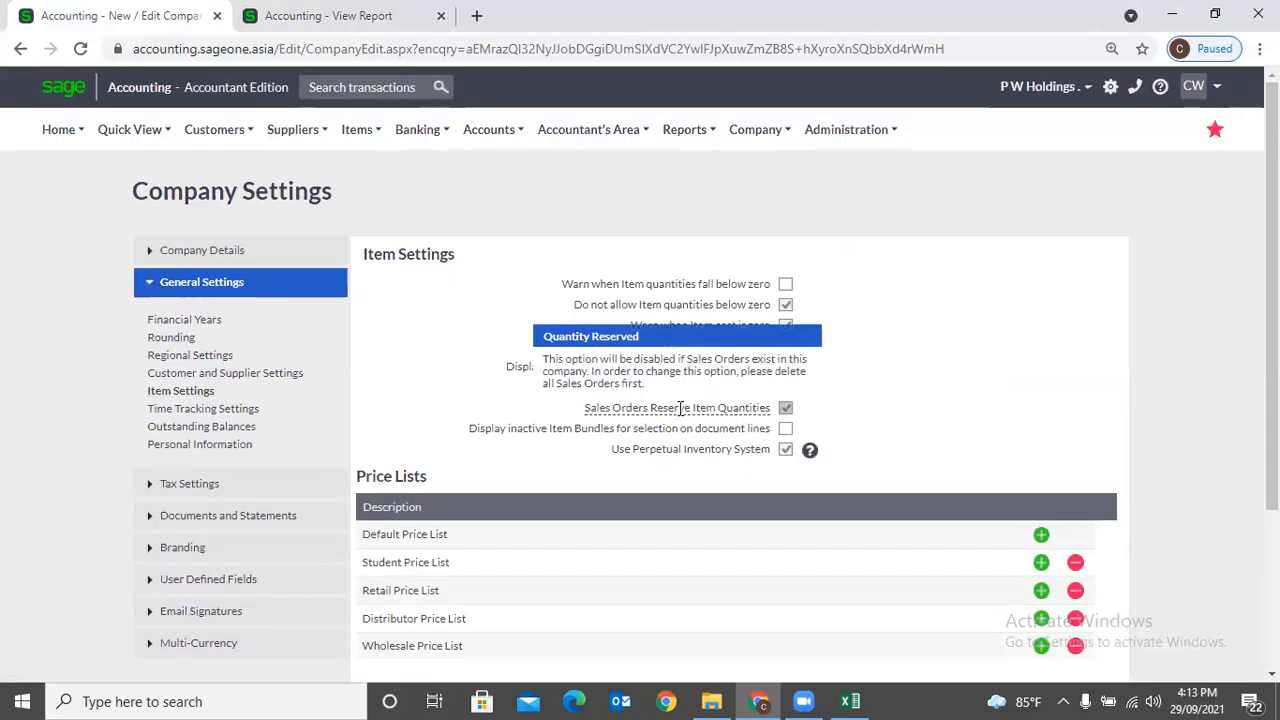
Return to the Item Quantities Report and review the reserved and available quantities through to the last item.
click(302, 32)
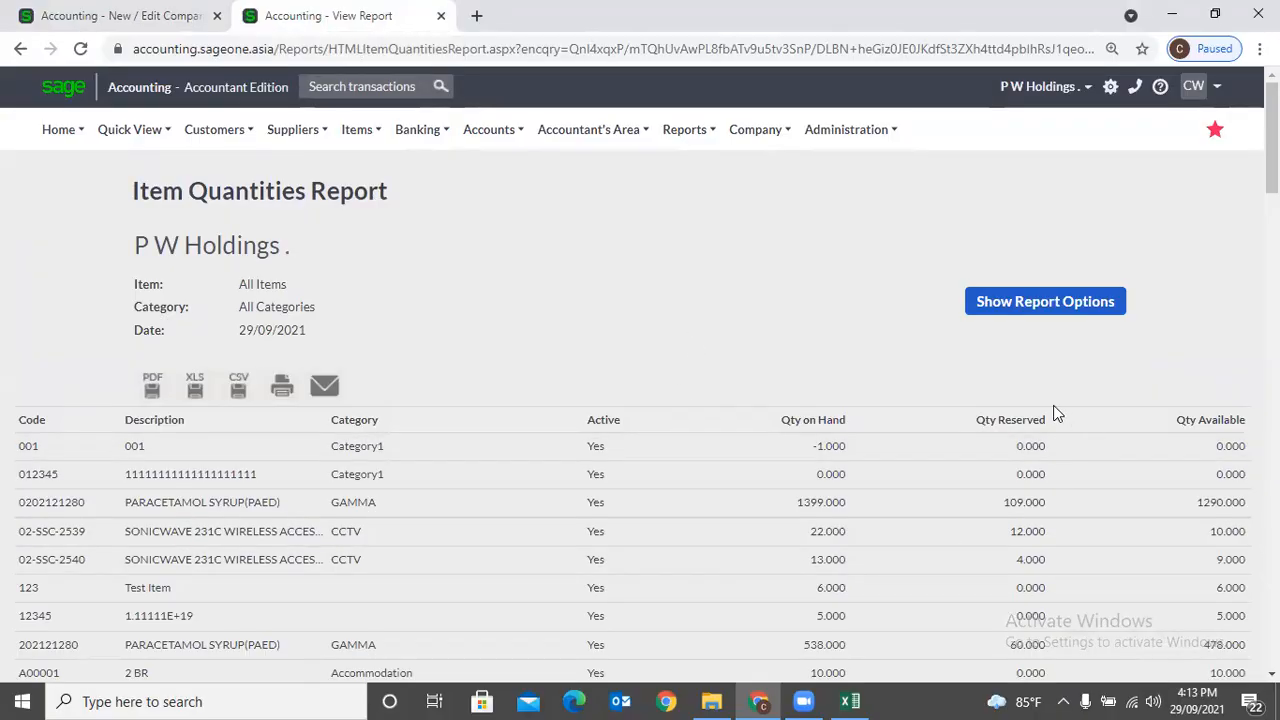
scroll(966, 489, down, 3)
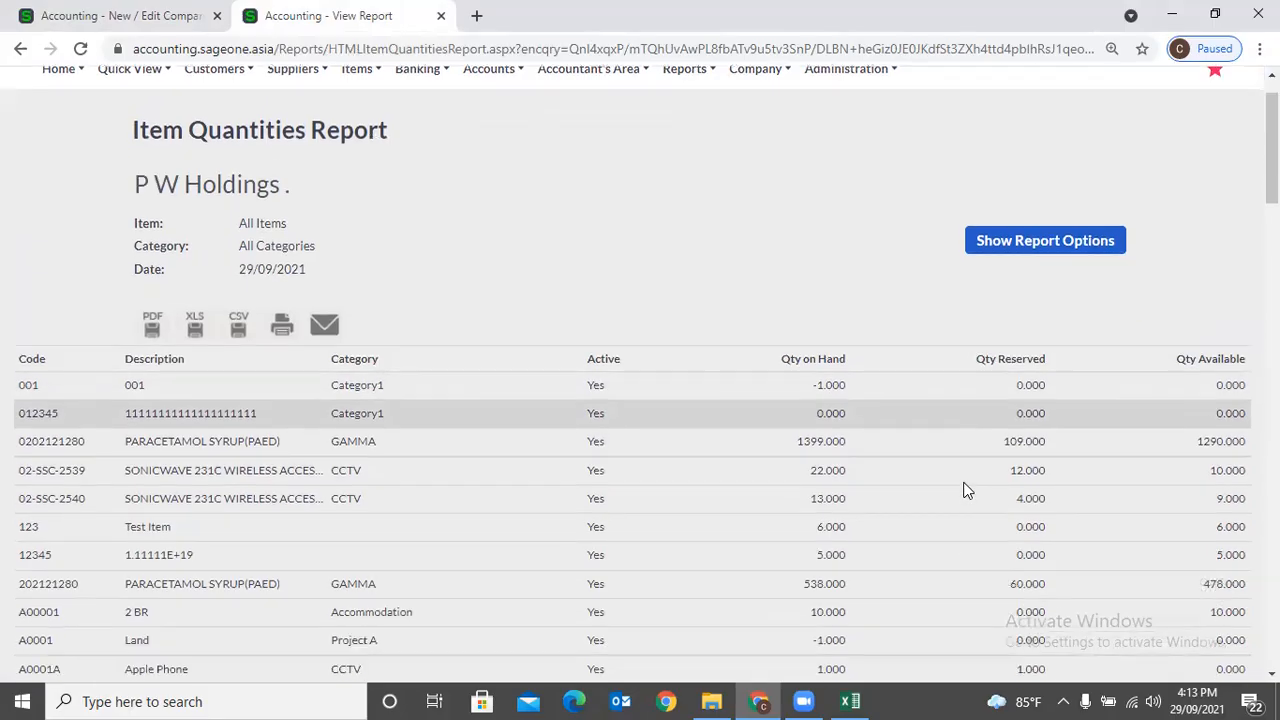
scroll(964, 489, up, 2)
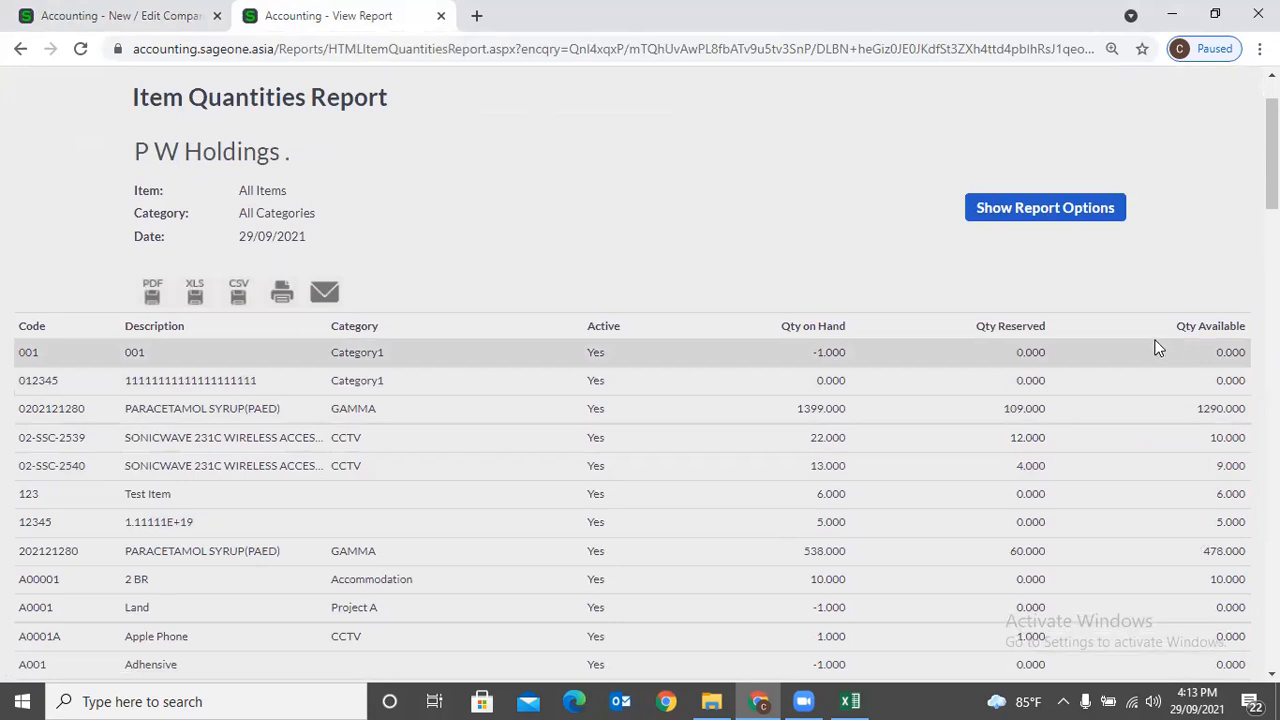
scroll(744, 154, down, 2)
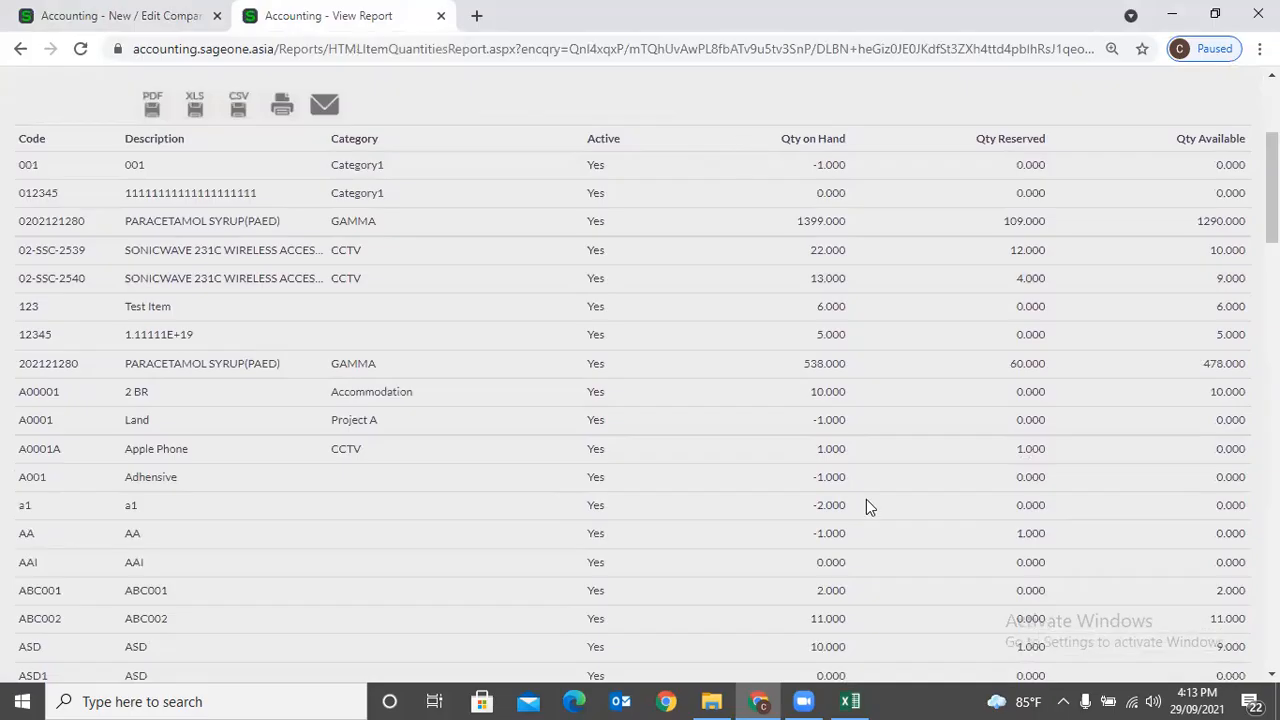
scroll(866, 505, down, 9)
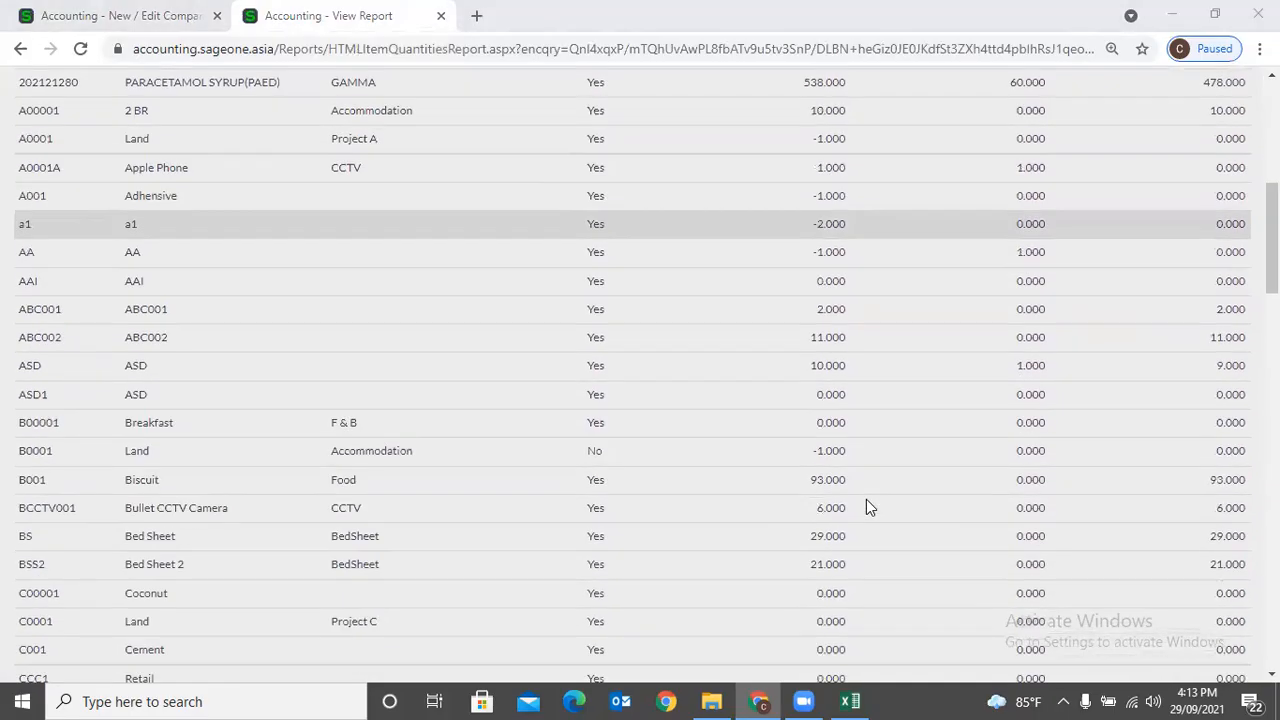
scroll(866, 505, down, 10)
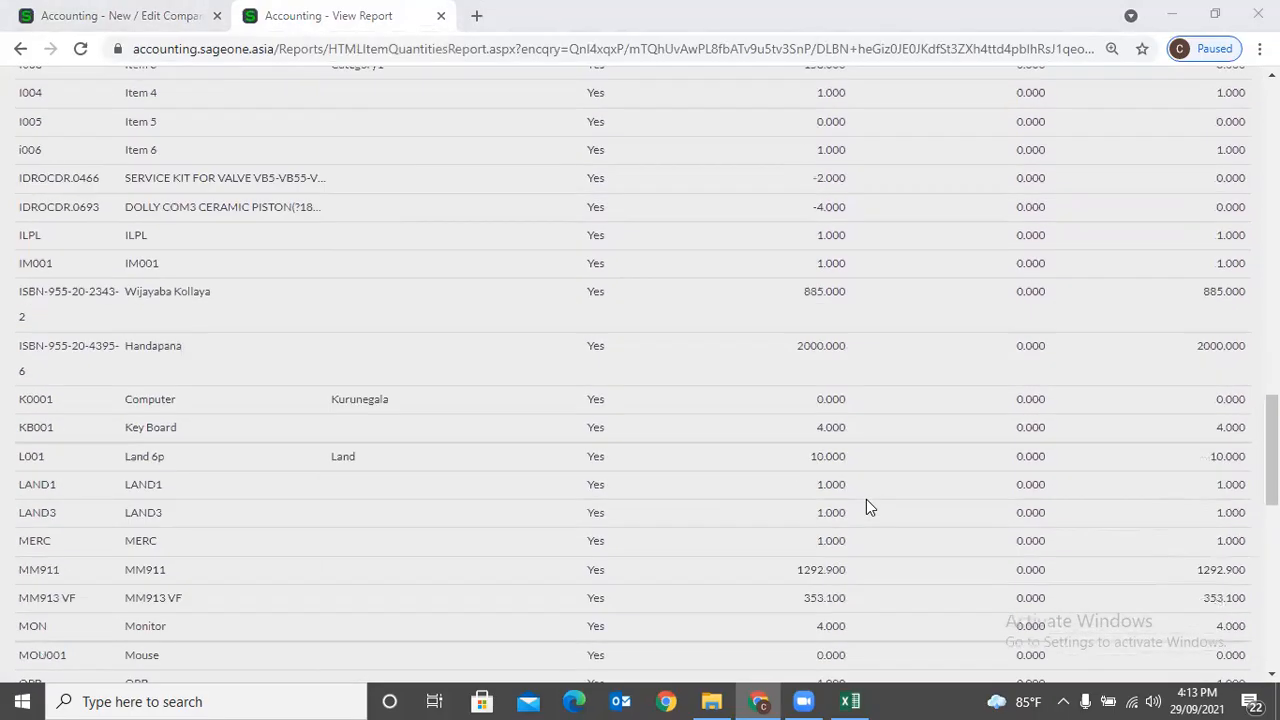
scroll(876, 511, down, 3)
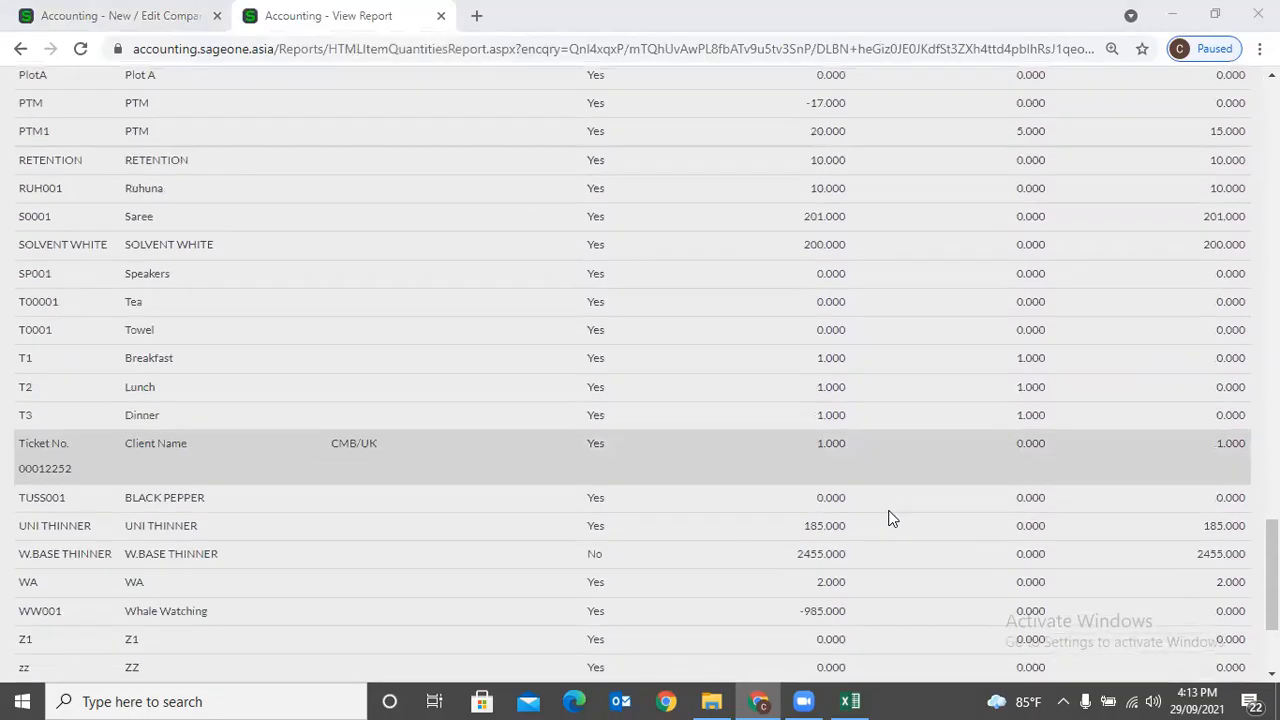
scroll(892, 518, down, 2)
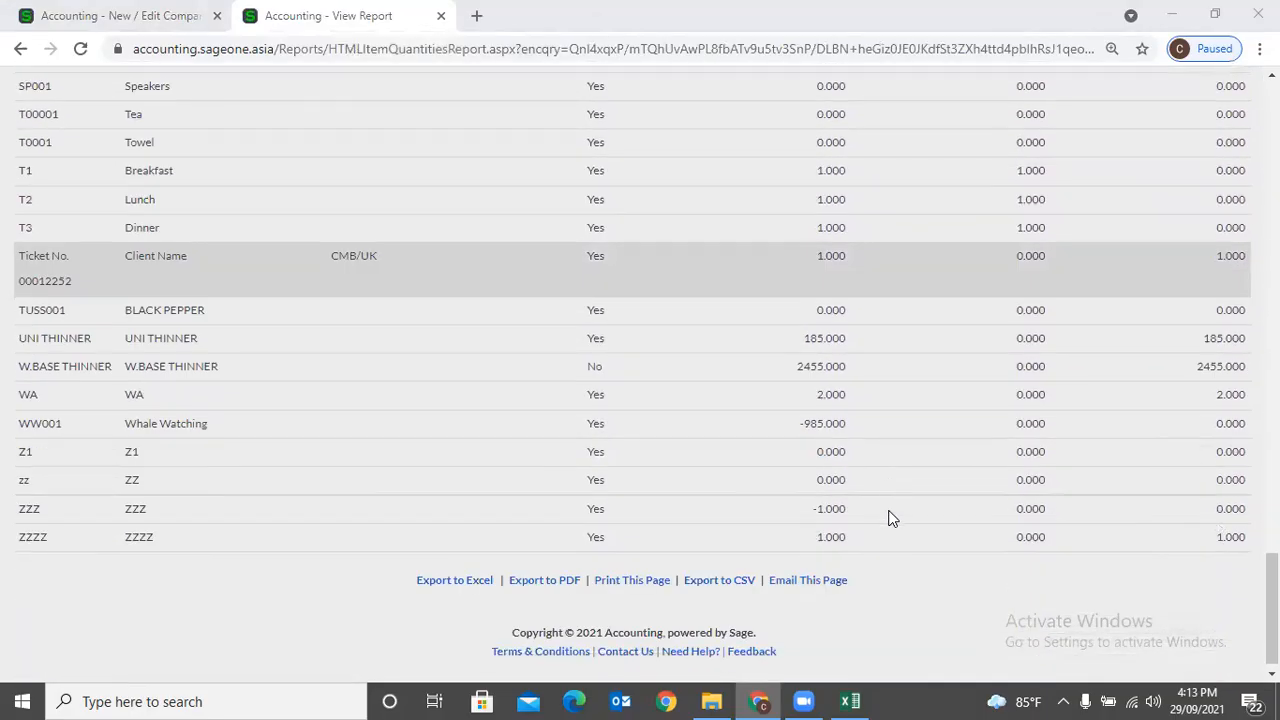
scroll(885, 518, up, 9)
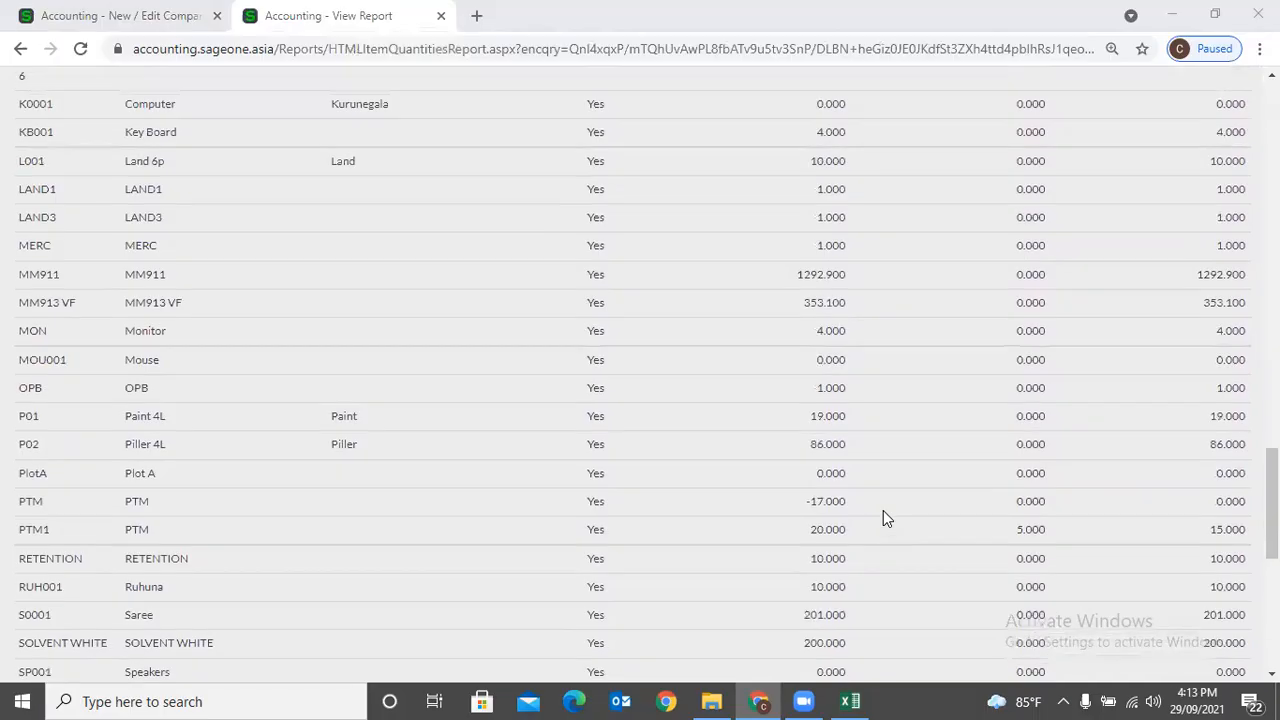
scroll(883, 510, up, 20)
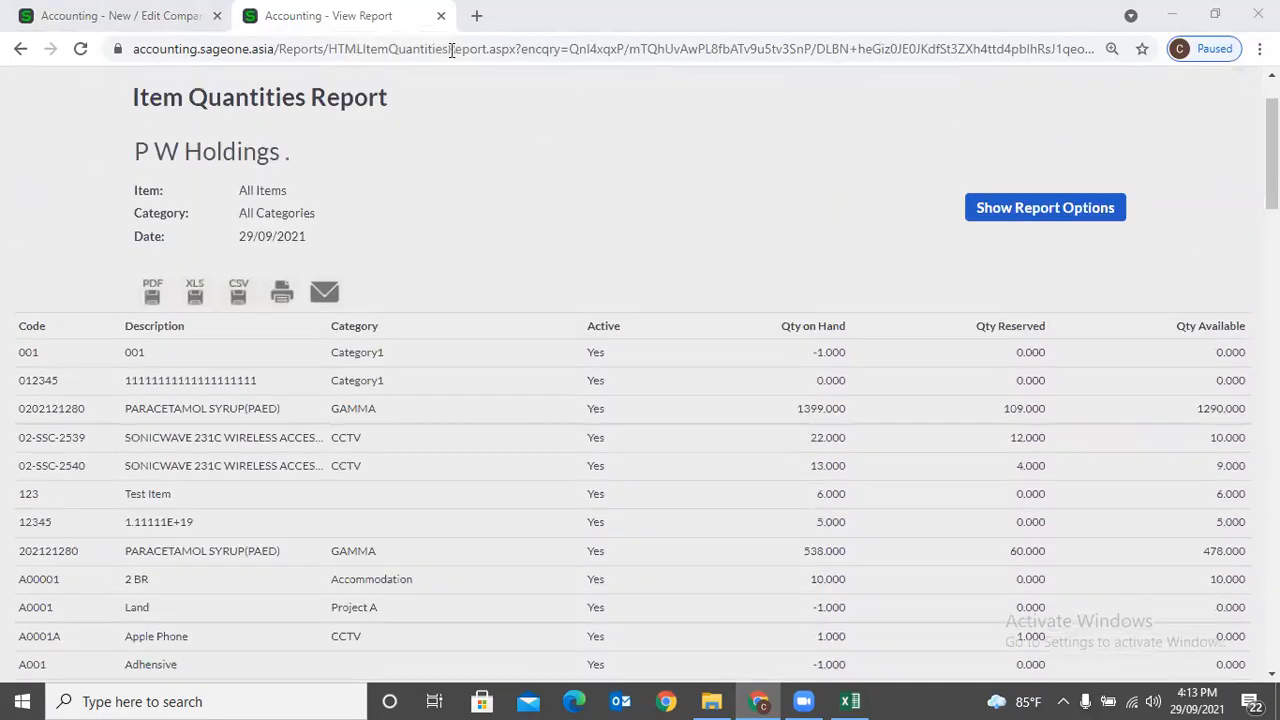
scroll(340, 177, up, 2)
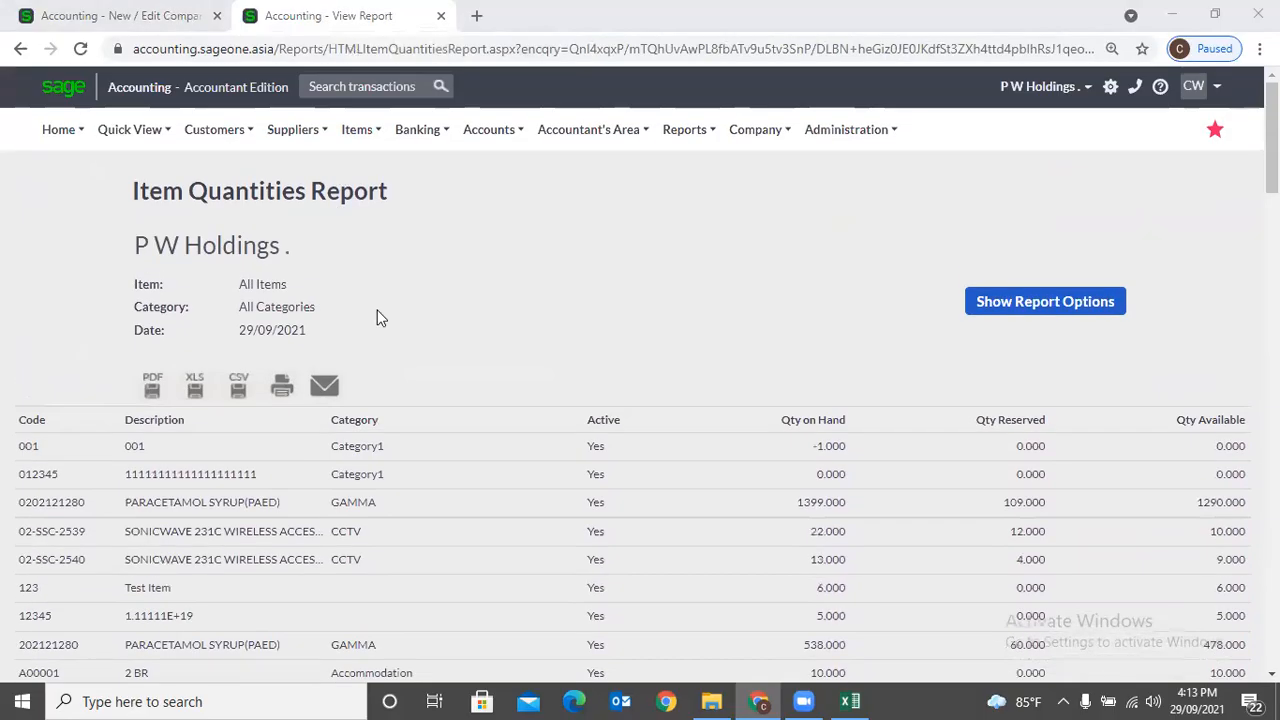
click(357, 129)
mouse_move(368, 289)
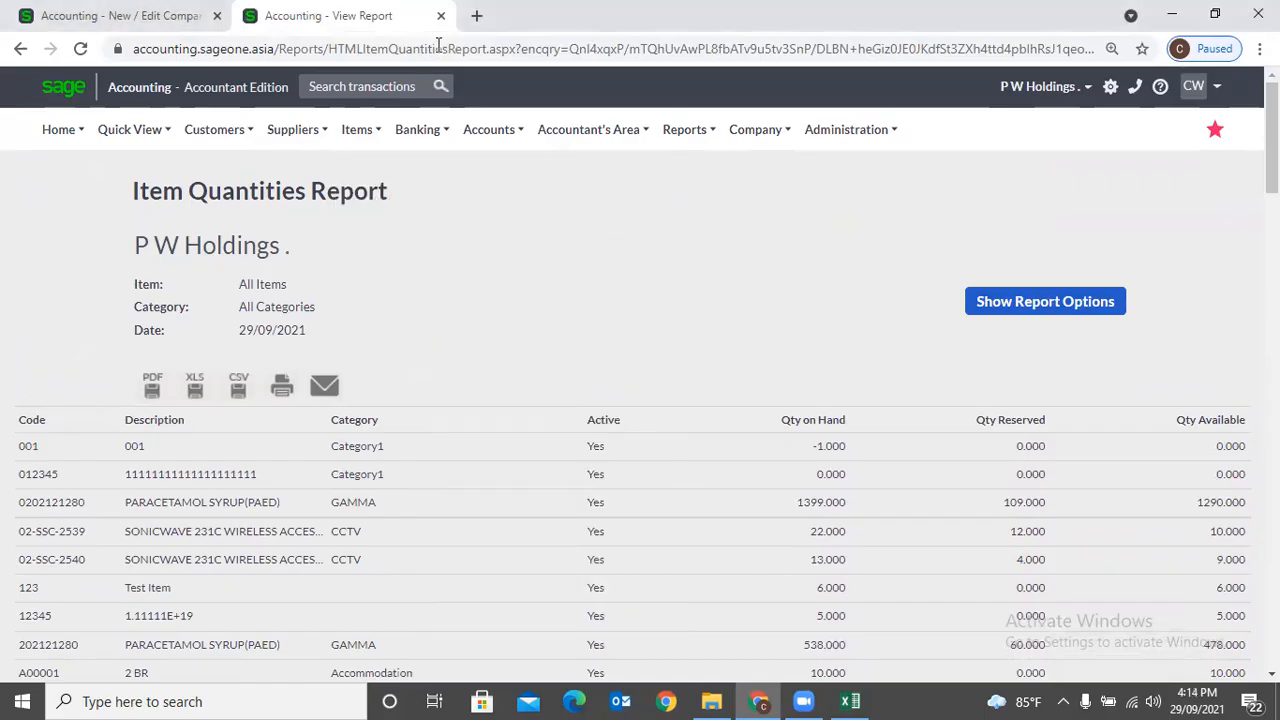
mouse_move(684, 129)
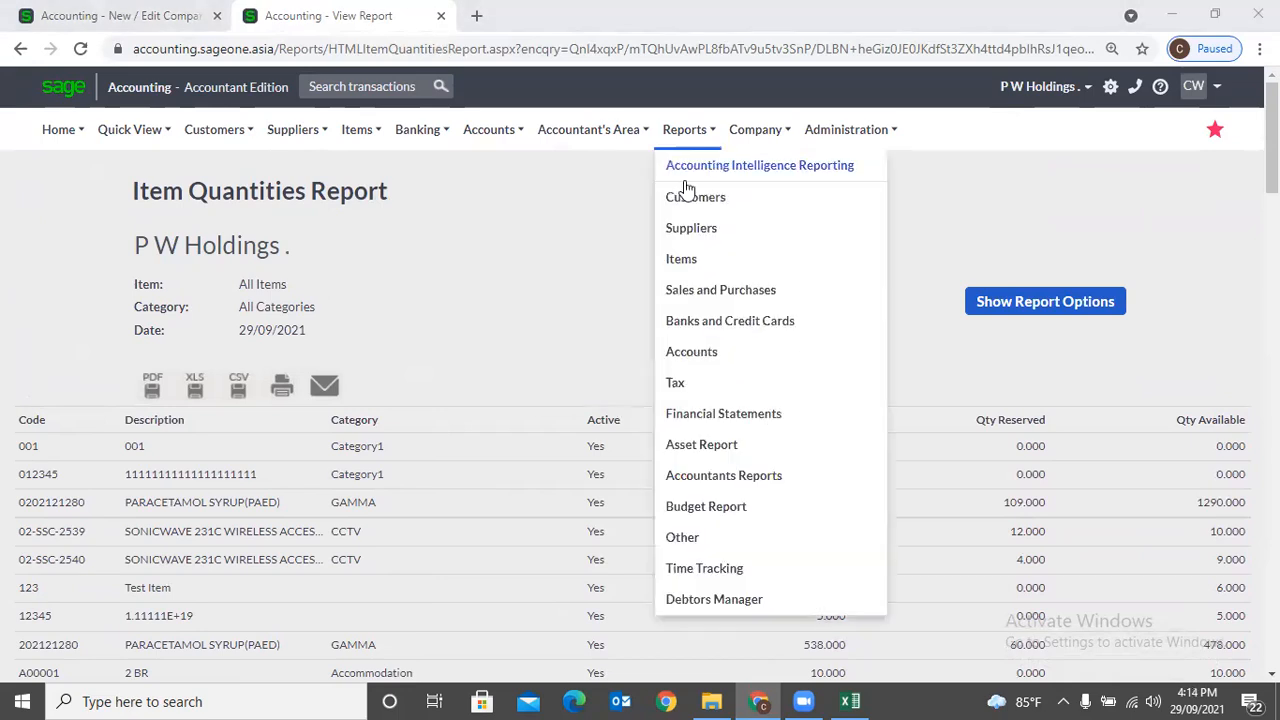
click(555, 215)
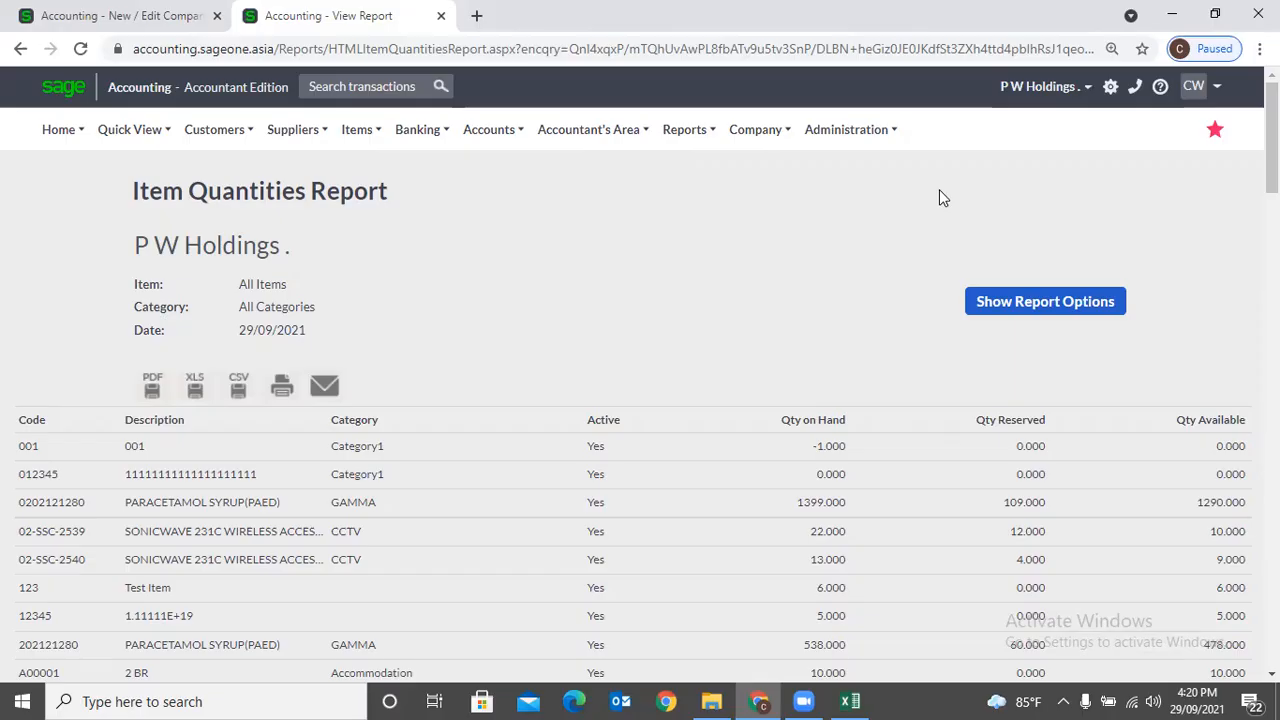
Open a new bank or credit card account form and check the available category and default payment method choices, keeping Cash.
click(431, 137)
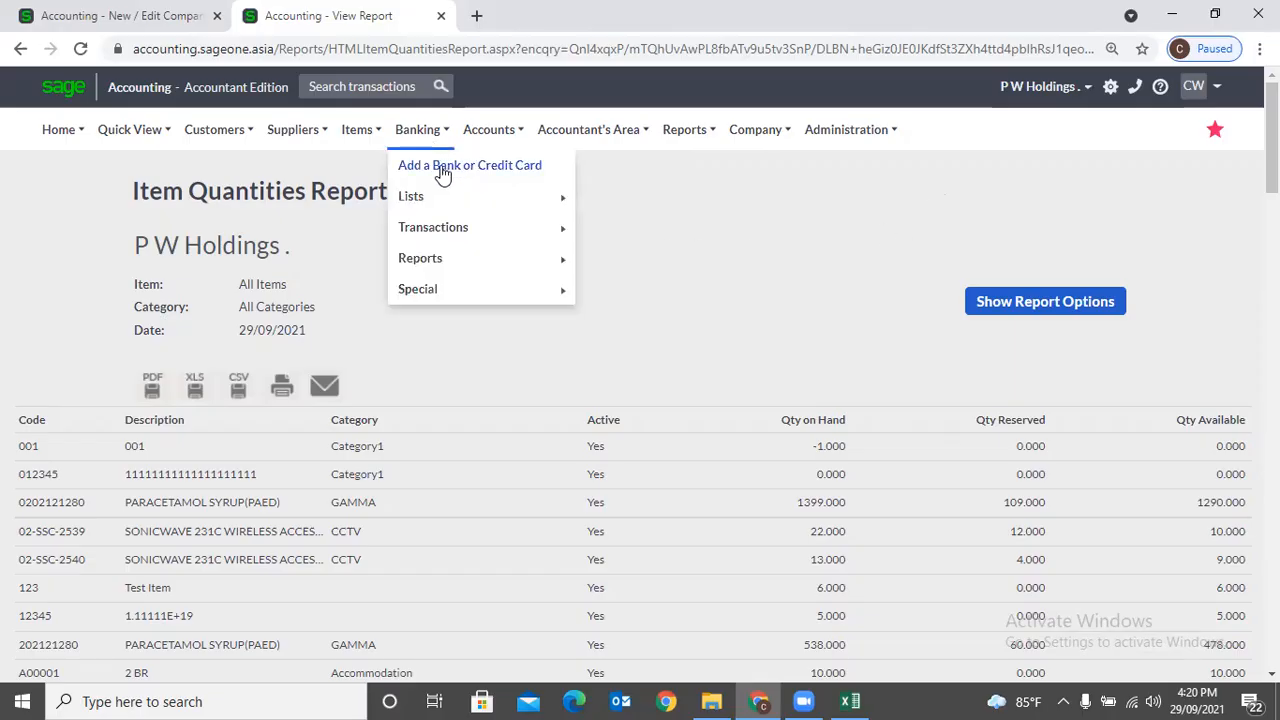
click(443, 175)
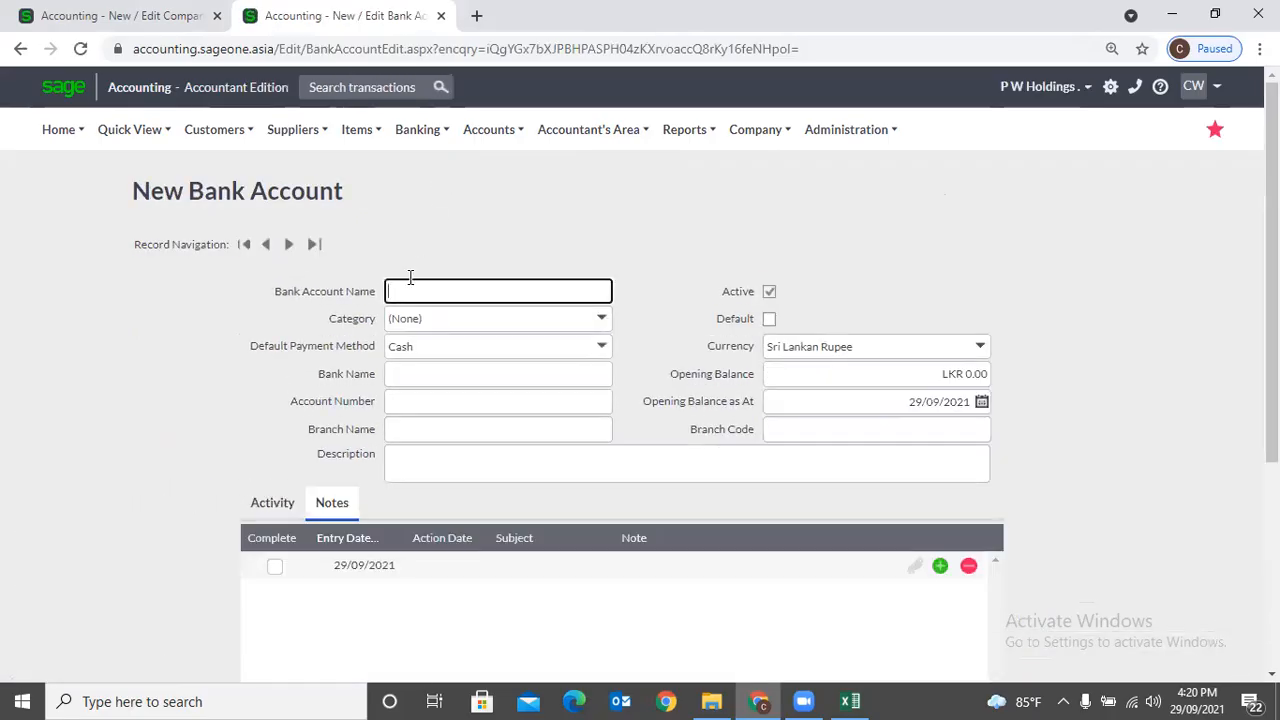
click(601, 322)
click(628, 309)
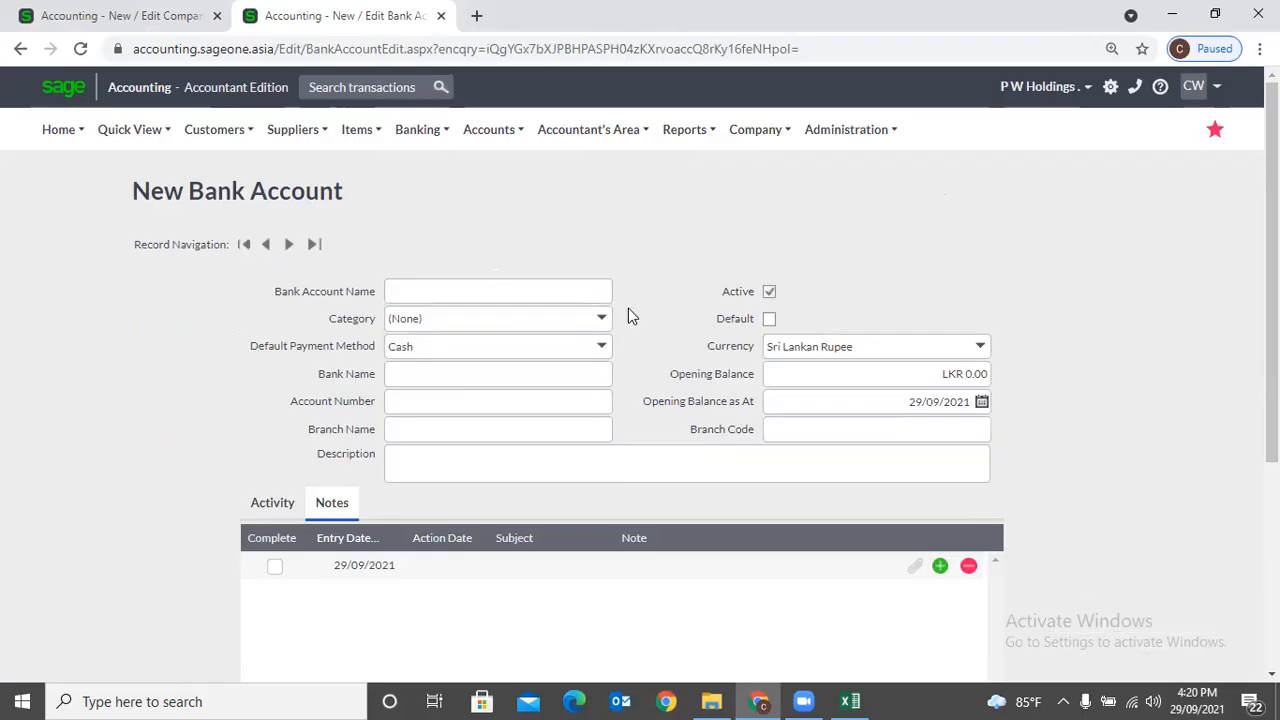
click(602, 348)
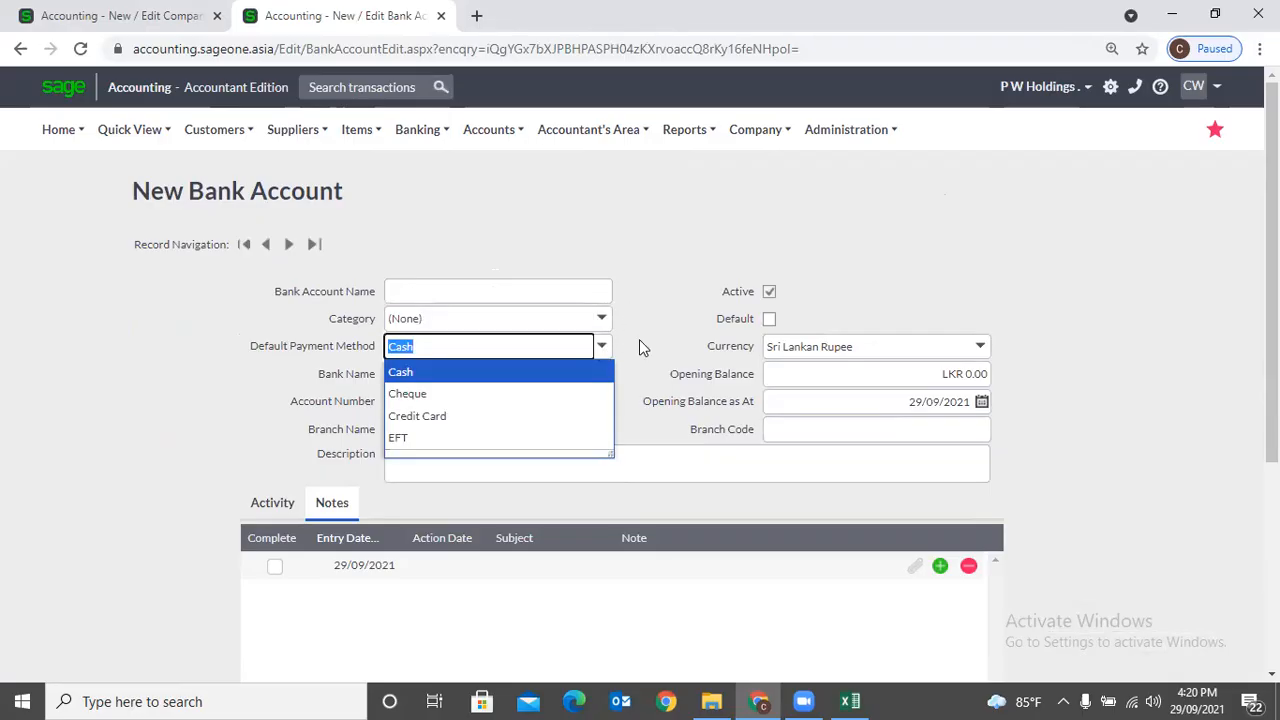
click(653, 346)
Check the bank name, account number, branch name and branch code fields on the new bank account form, leaving them empty.
click(575, 376)
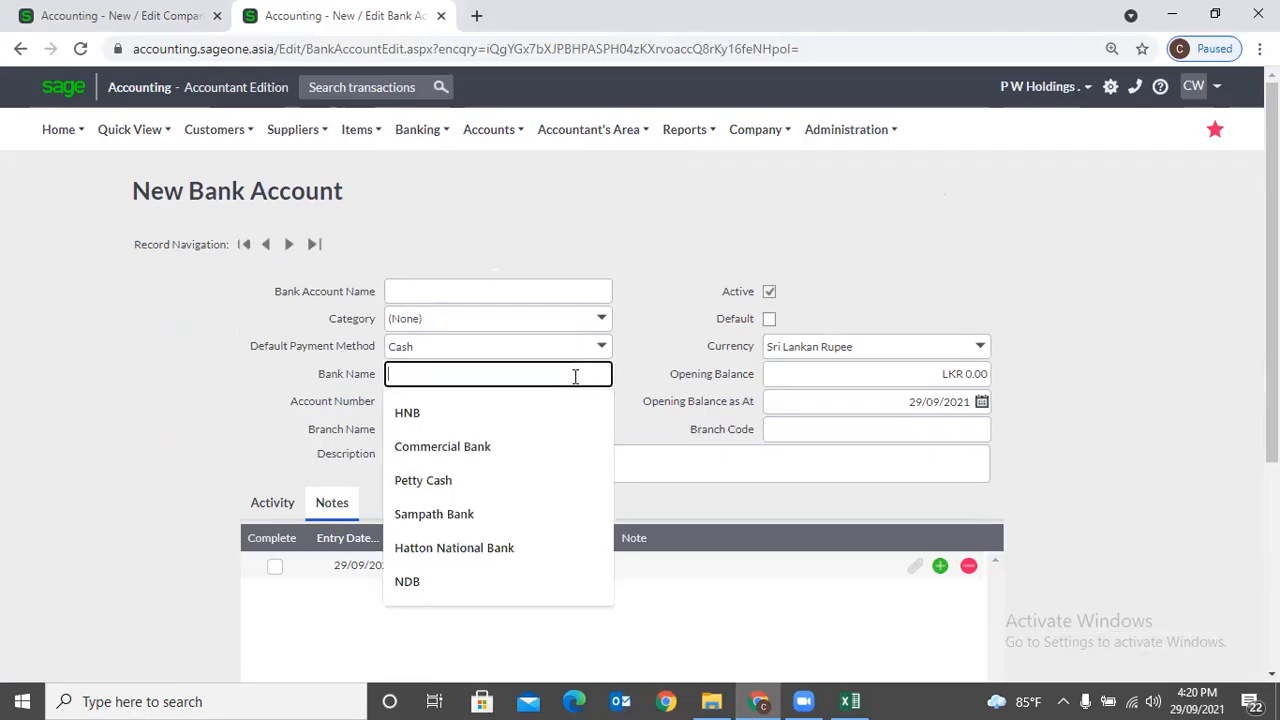
click(624, 392)
click(558, 390)
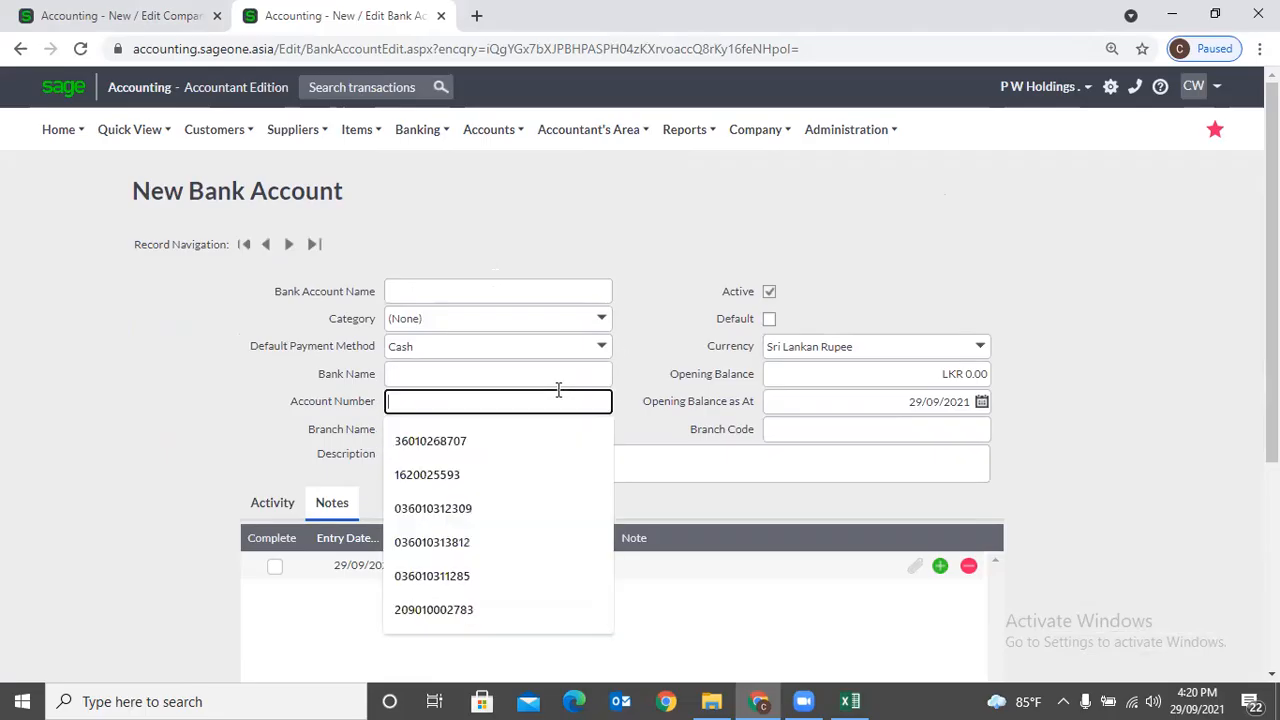
click(640, 401)
click(550, 428)
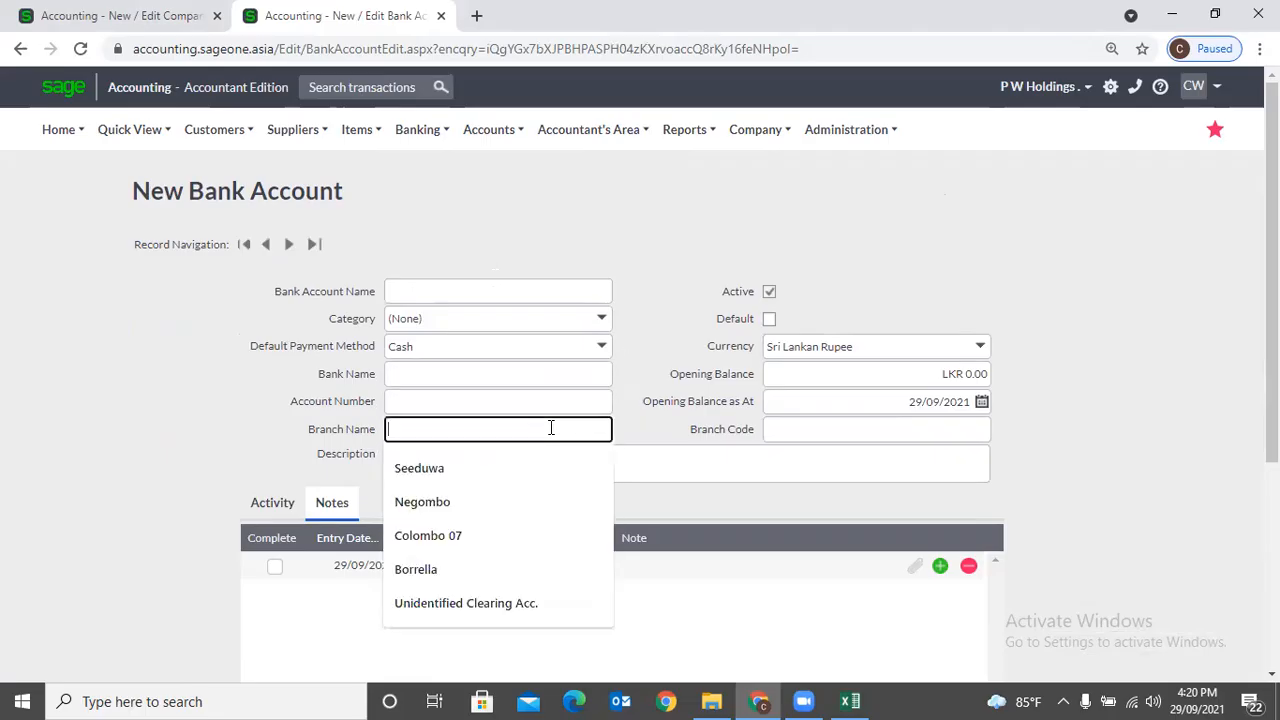
click(796, 428)
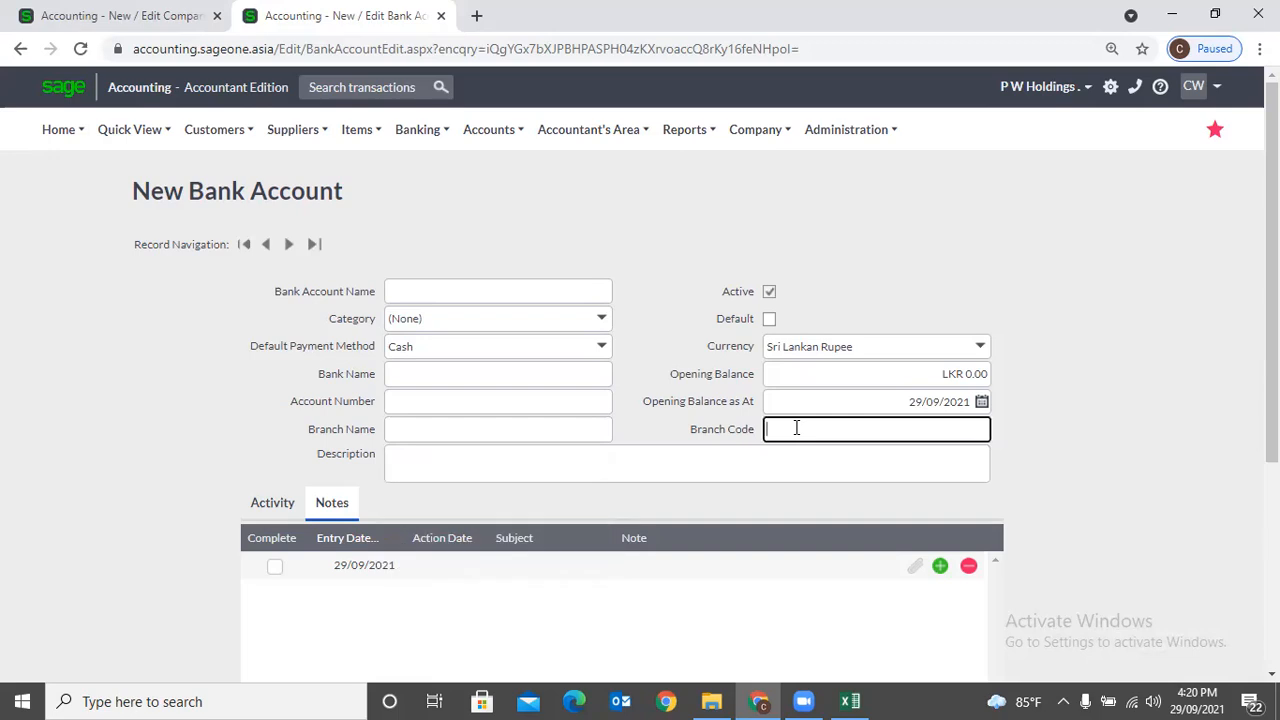
Check the currency choices and the opening balance field of the new bank account, keeping Sri Lankan Rupee.
click(981, 347)
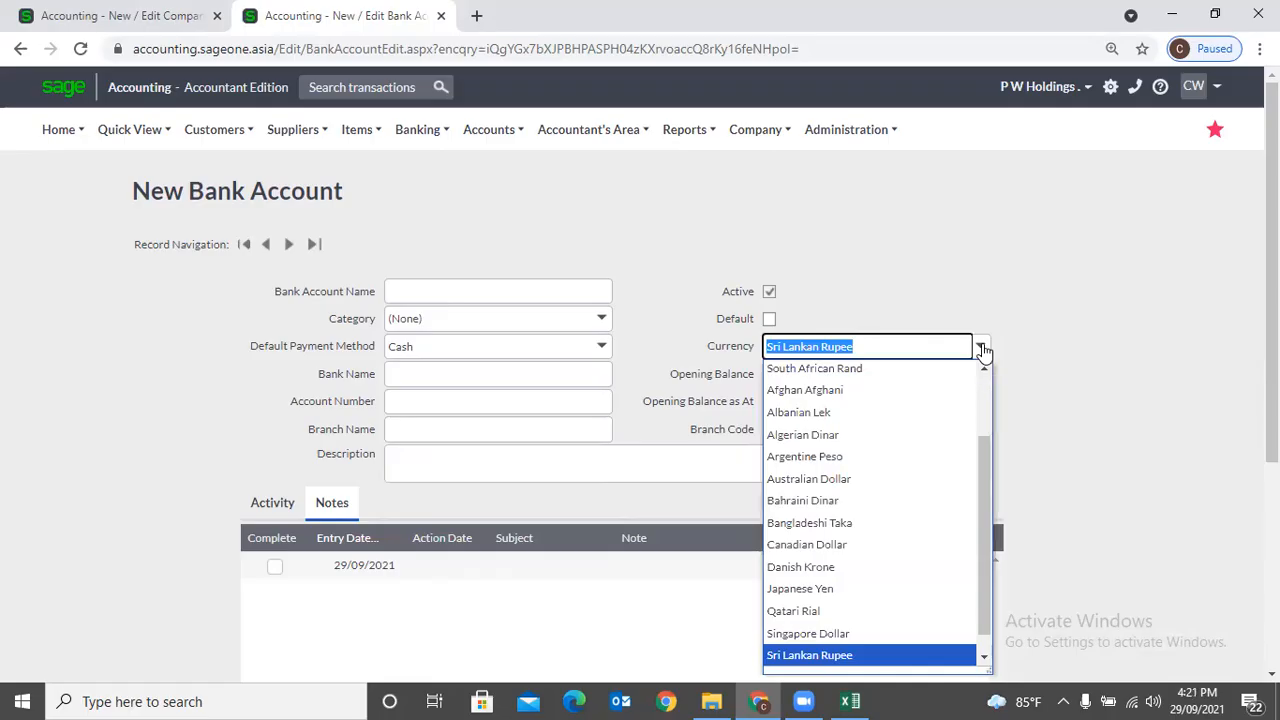
click(1037, 332)
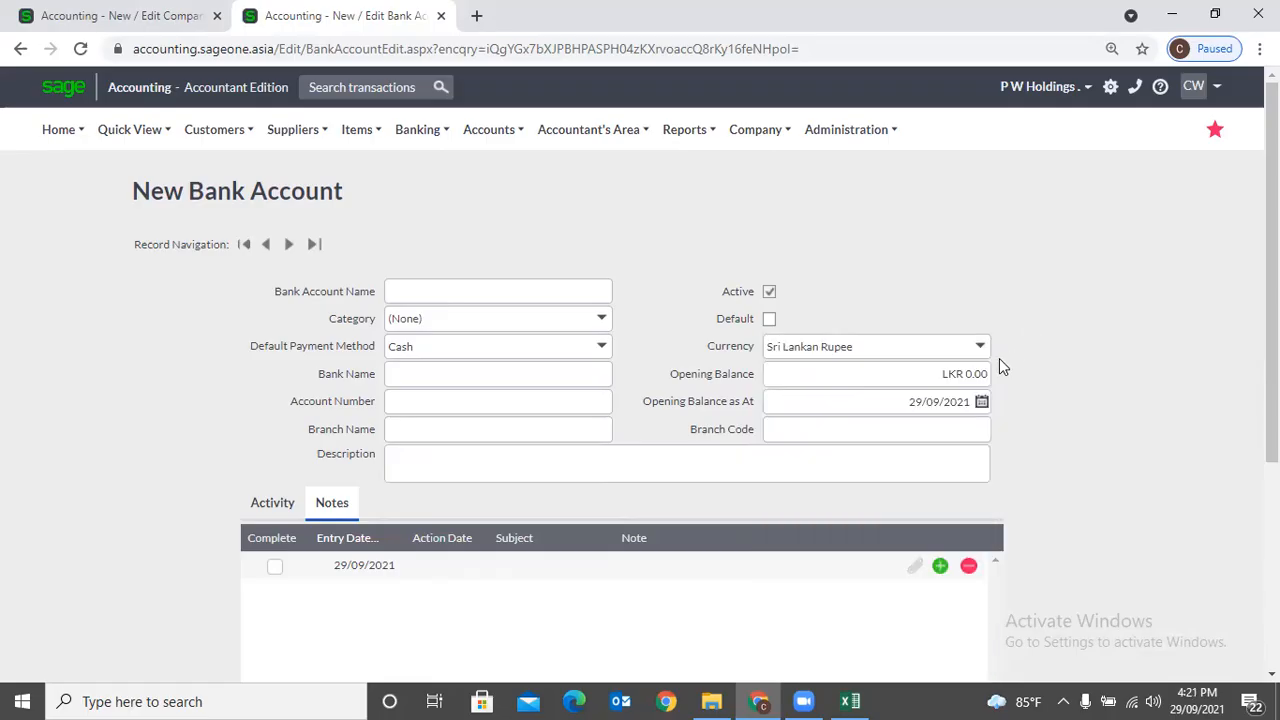
click(931, 374)
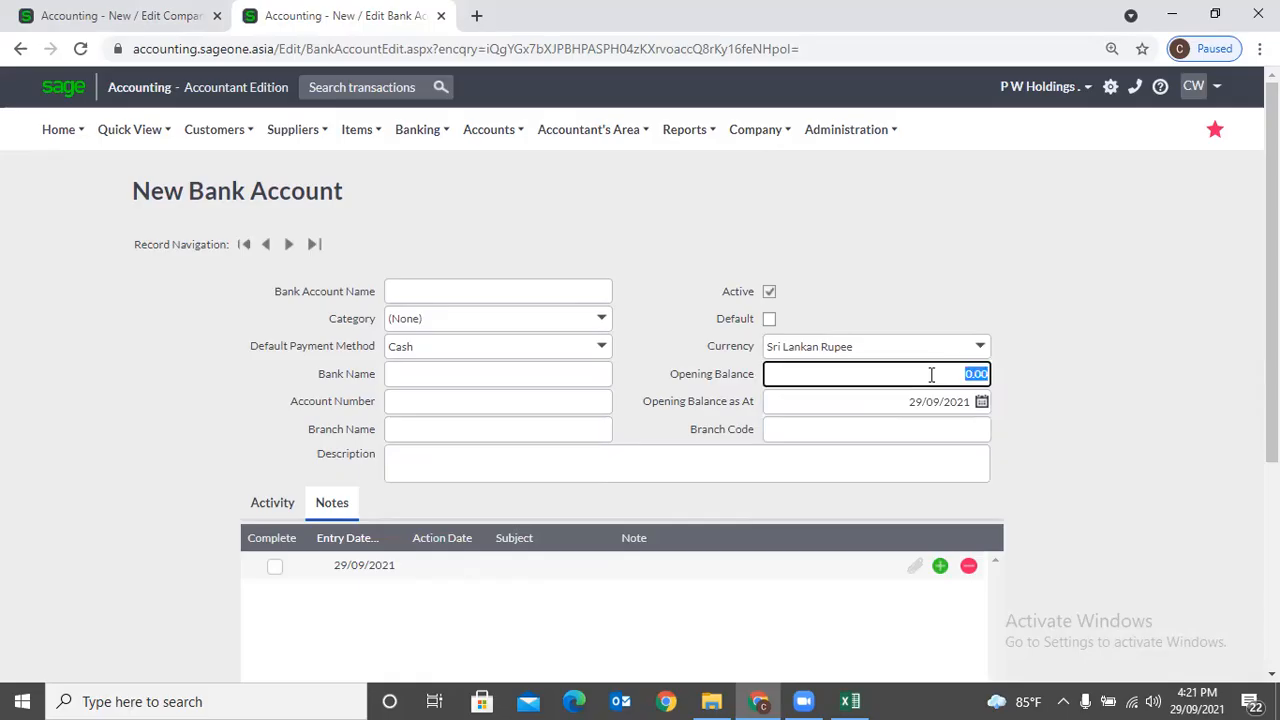
click(1070, 408)
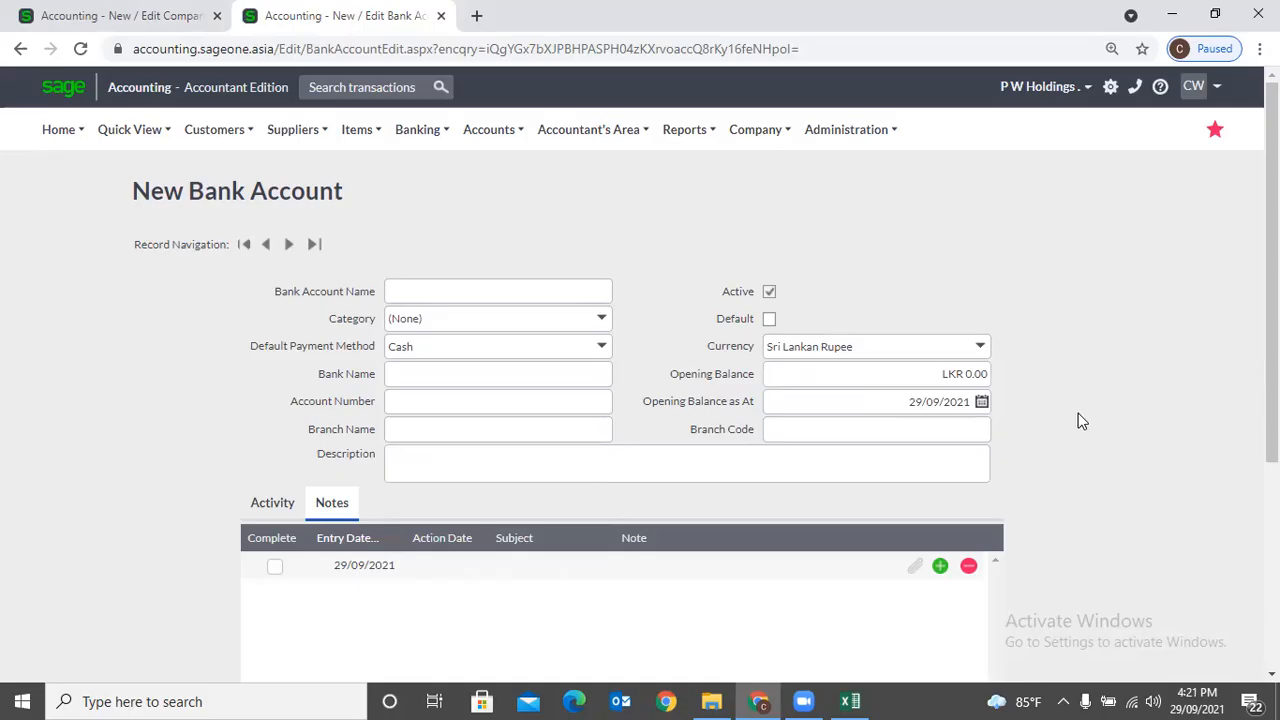
Look over the notes section and the save options of the new bank account form.
scroll(1075, 418, down, 3)
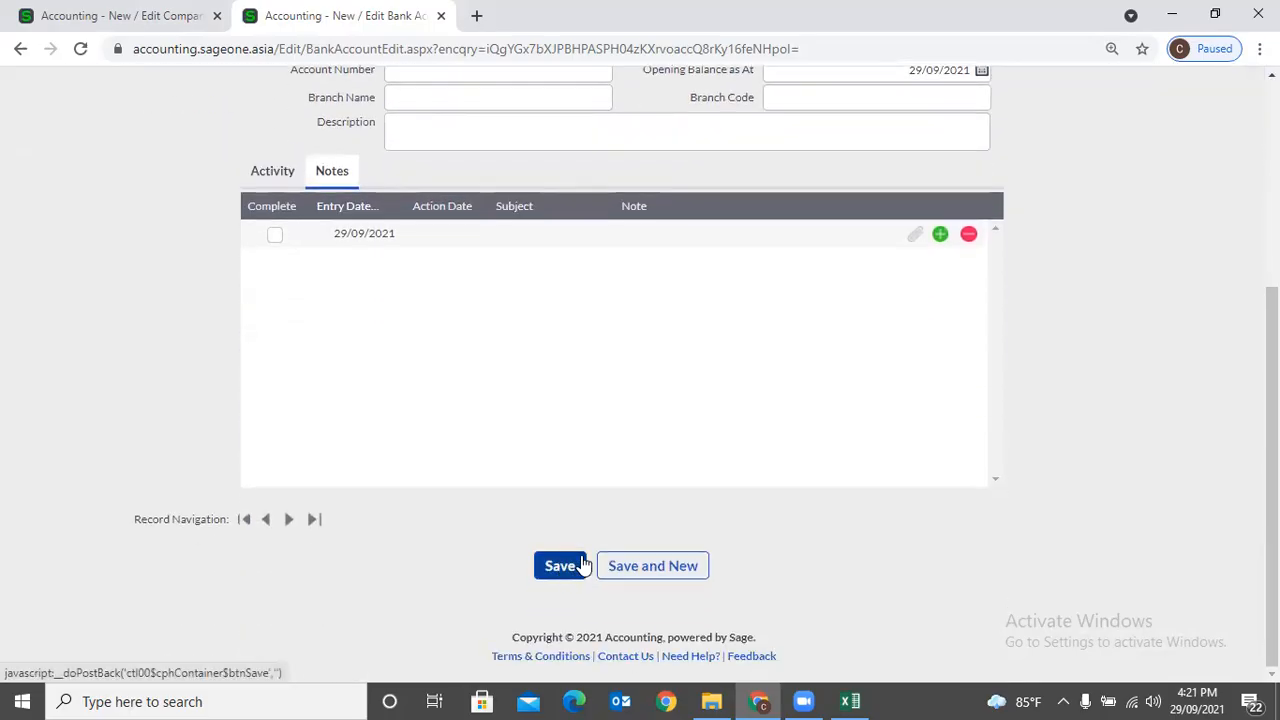
scroll(820, 530, up, 2)
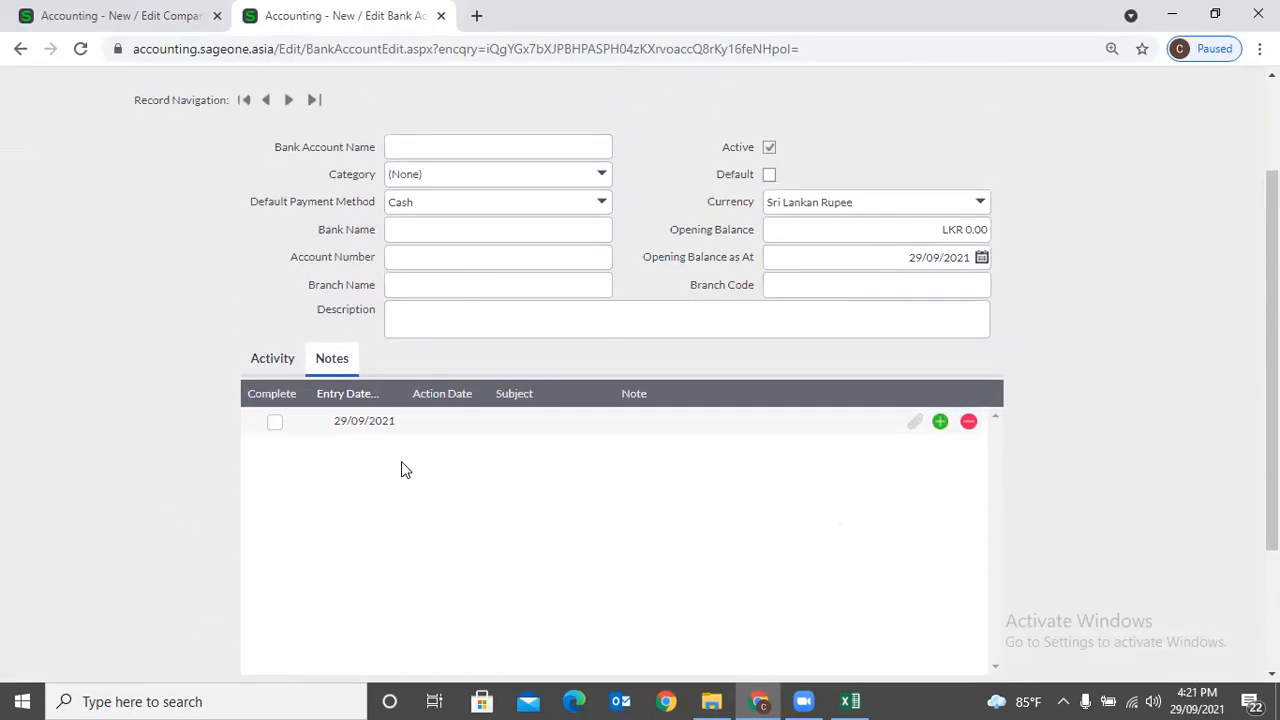
scroll(401, 461, up, 2)
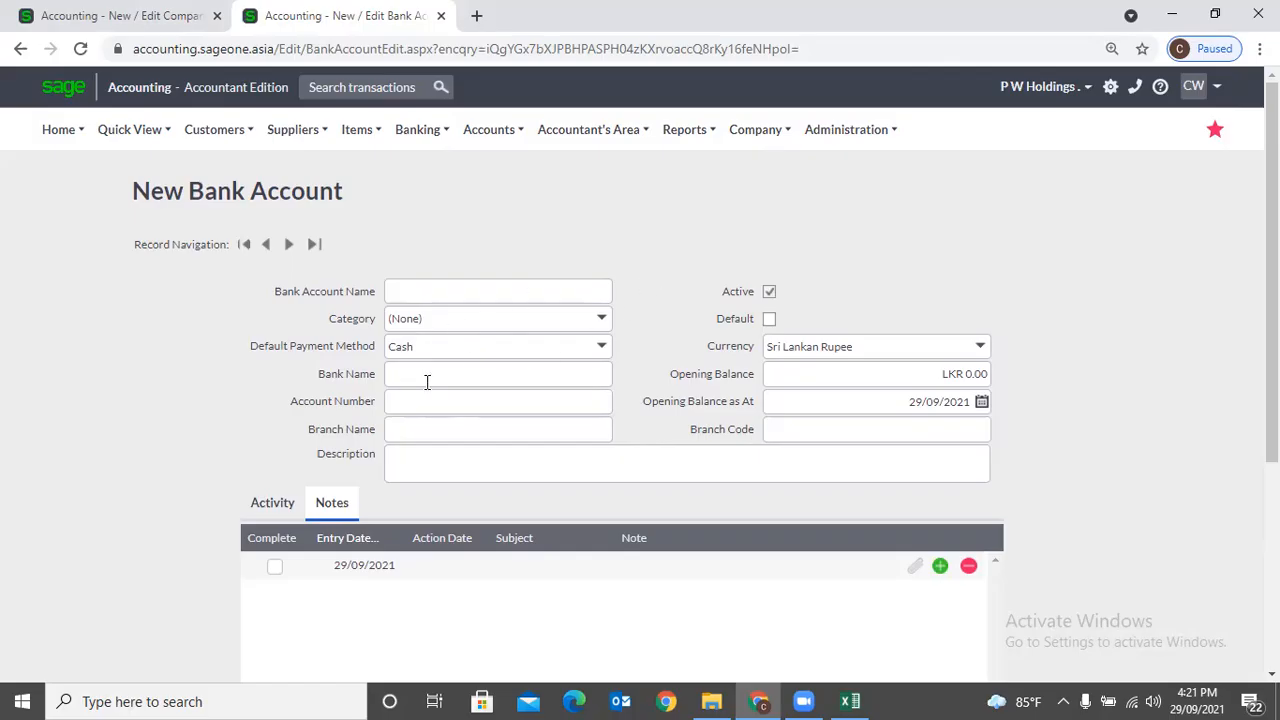
scroll(591, 372, down, 3)
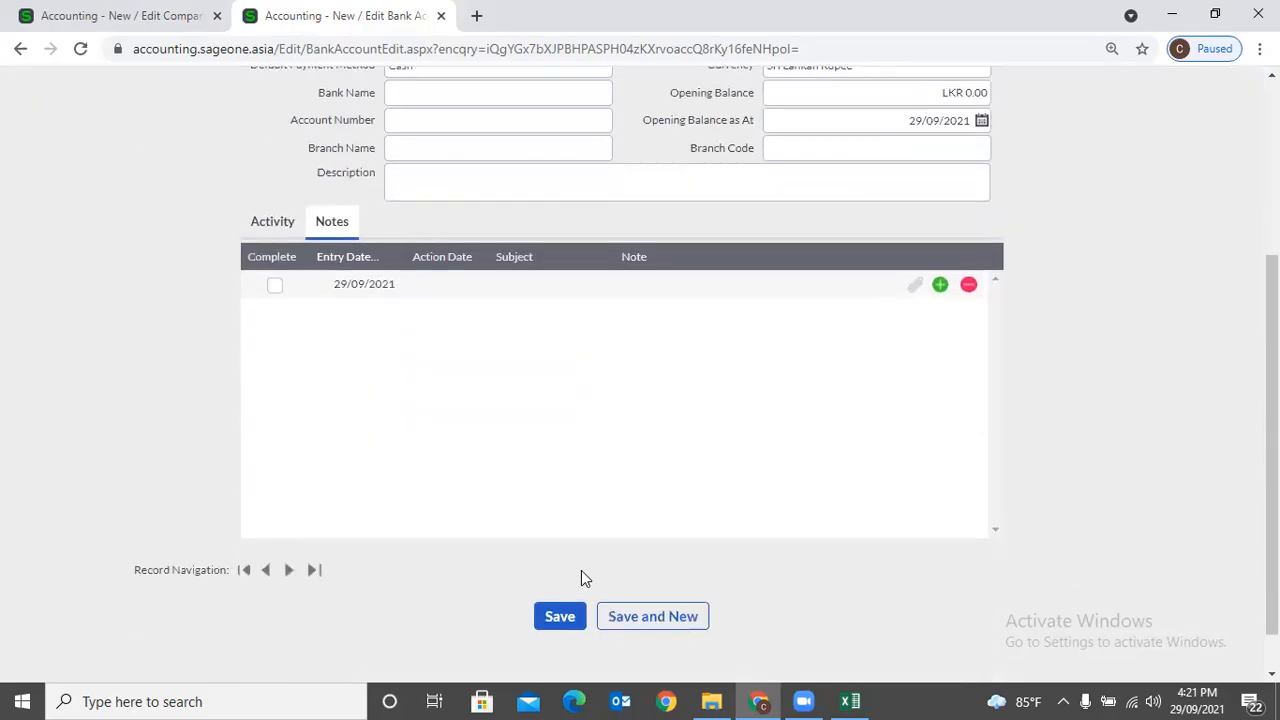
click(546, 638)
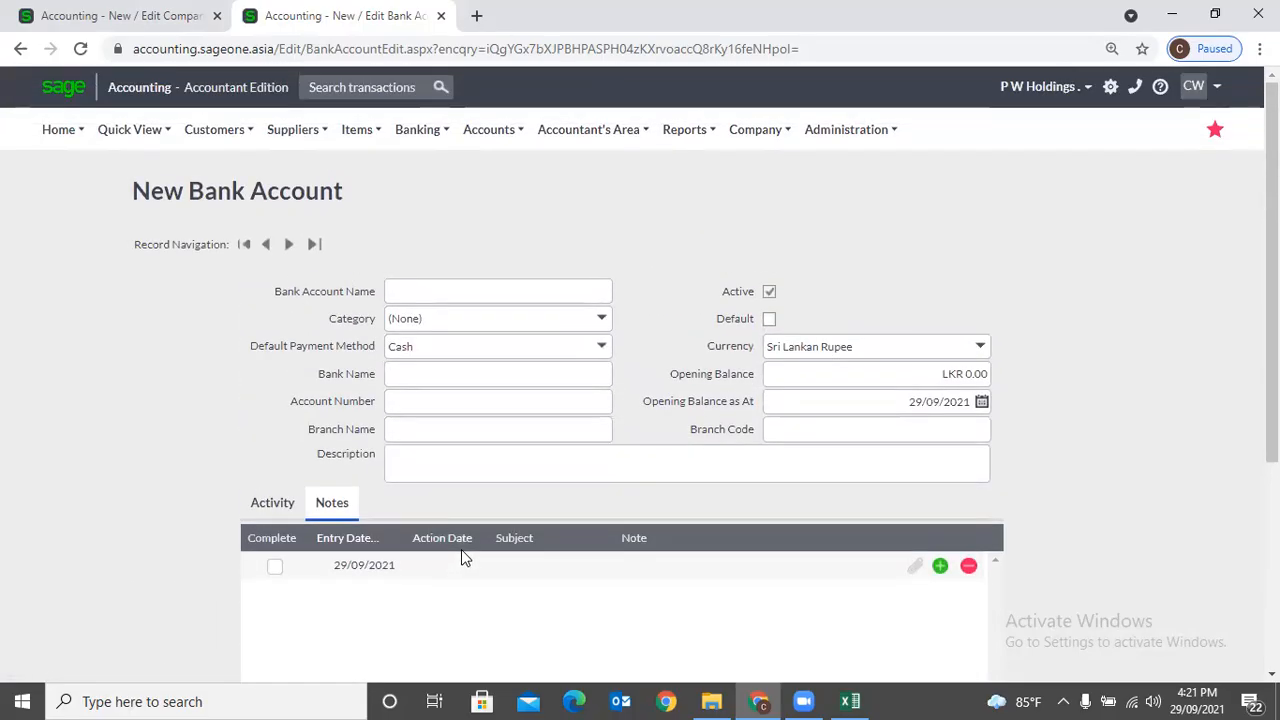
Review the list of bank and credit card categories and open a blank new category form.
click(468, 142)
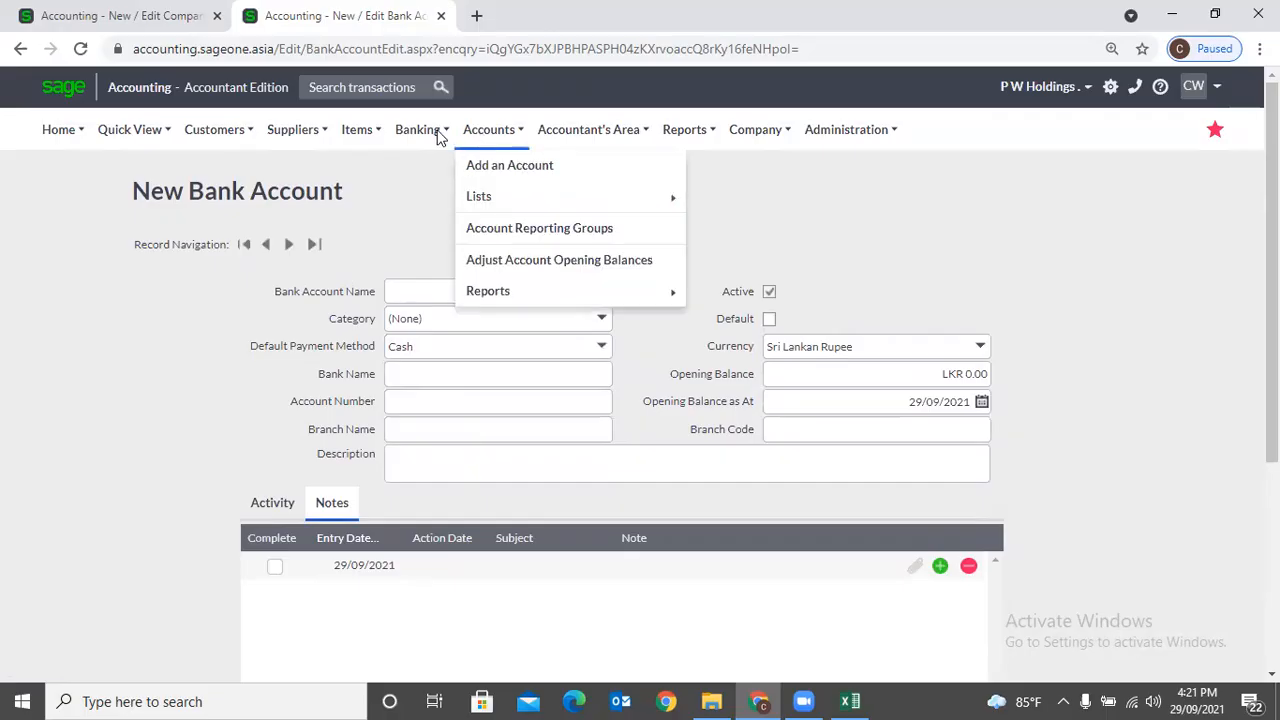
click(447, 137)
mouse_move(434, 199)
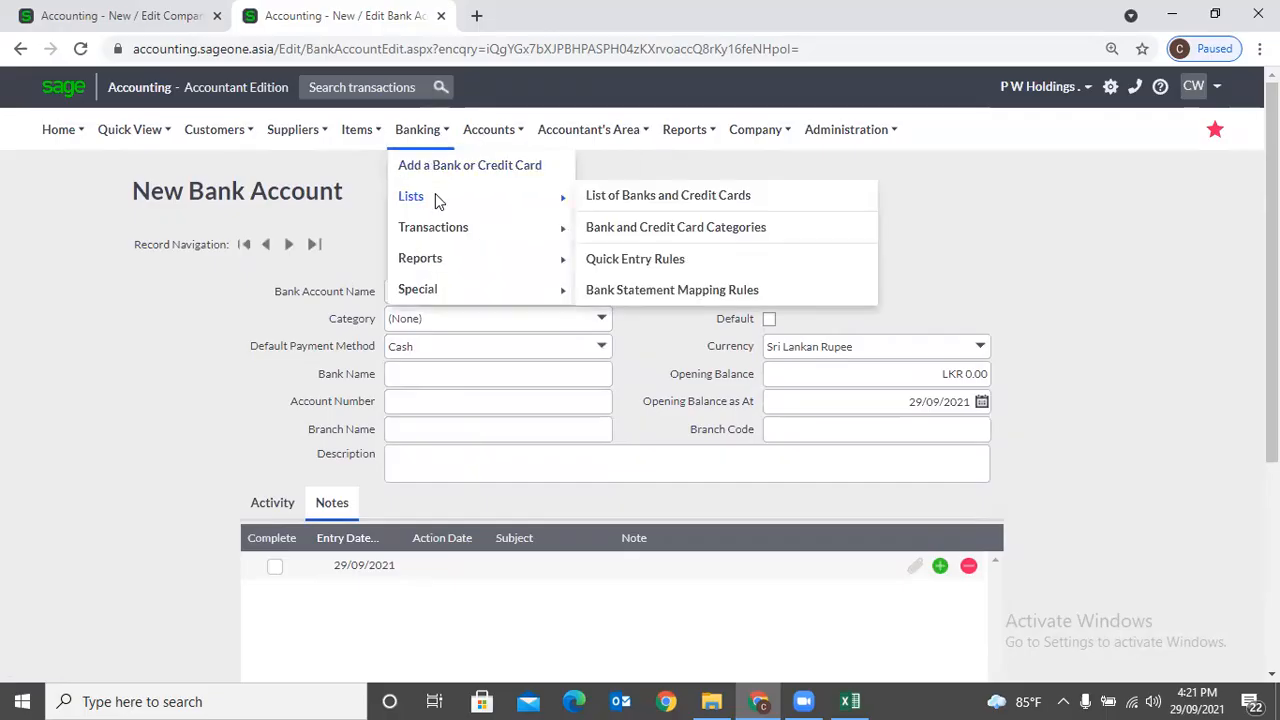
click(756, 228)
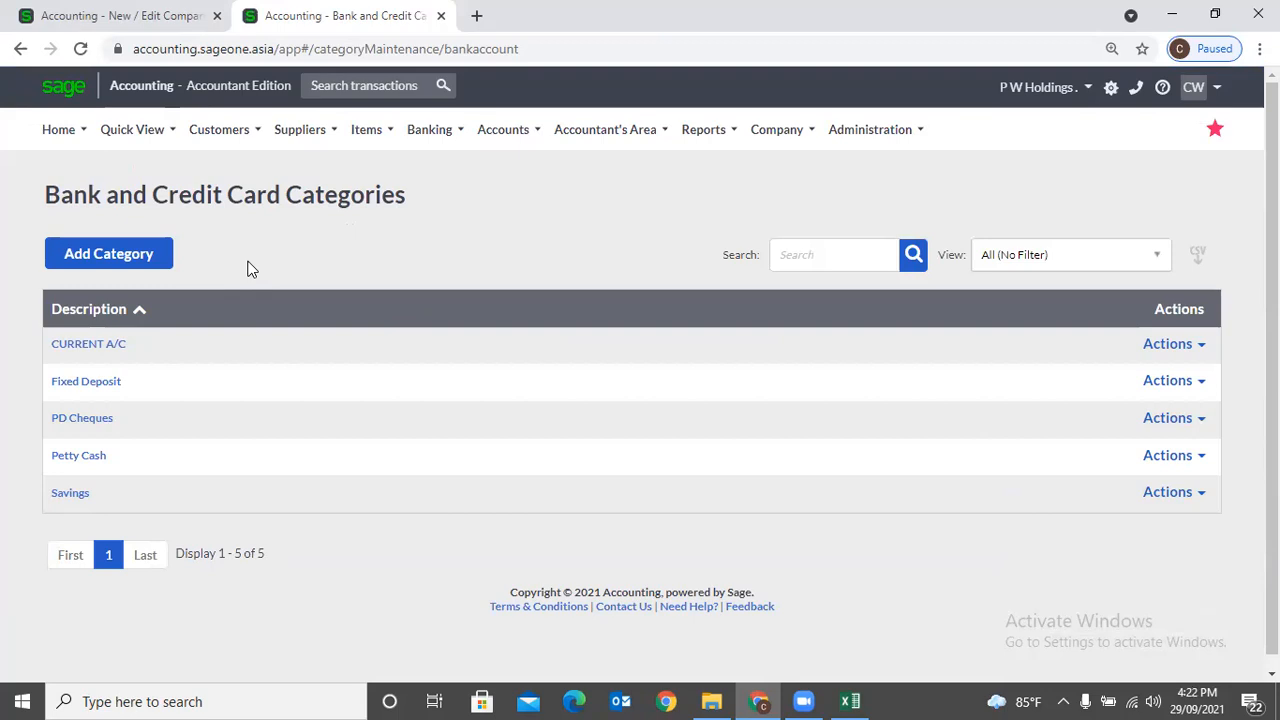
click(90, 256)
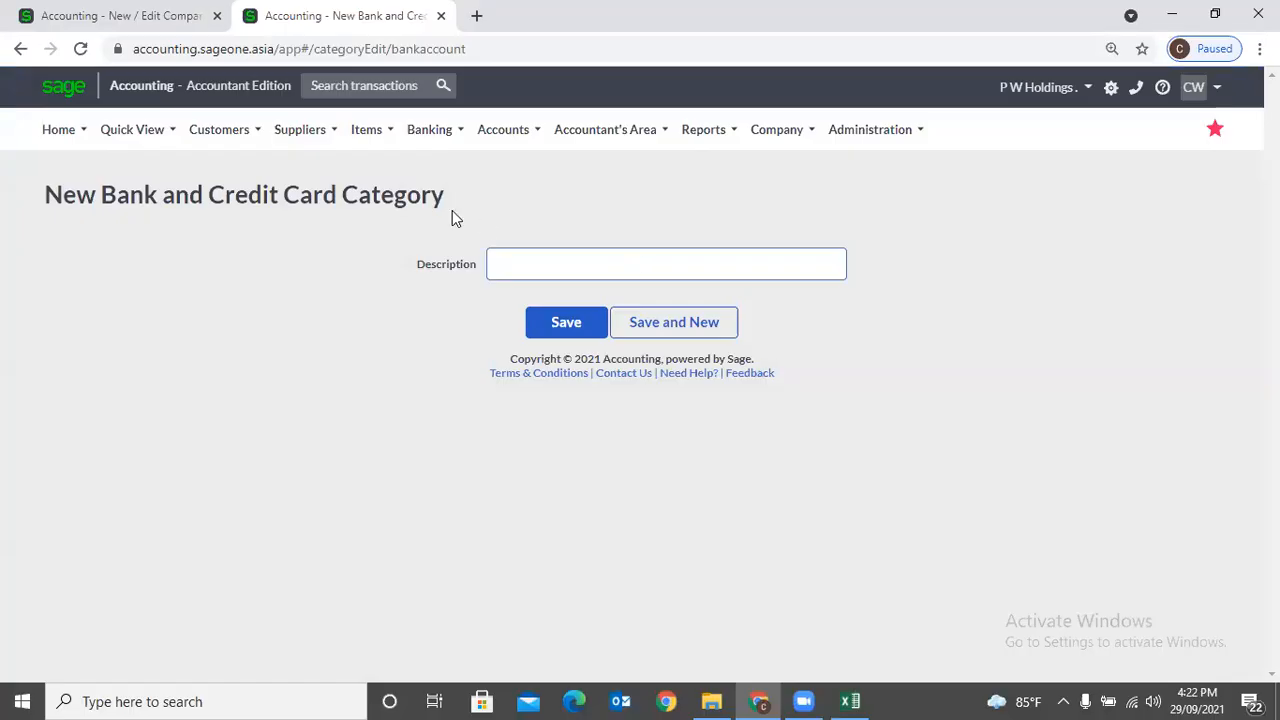
Open the Quick Entry Rules and examine the existing payee rules, including the UOR entry.
click(428, 136)
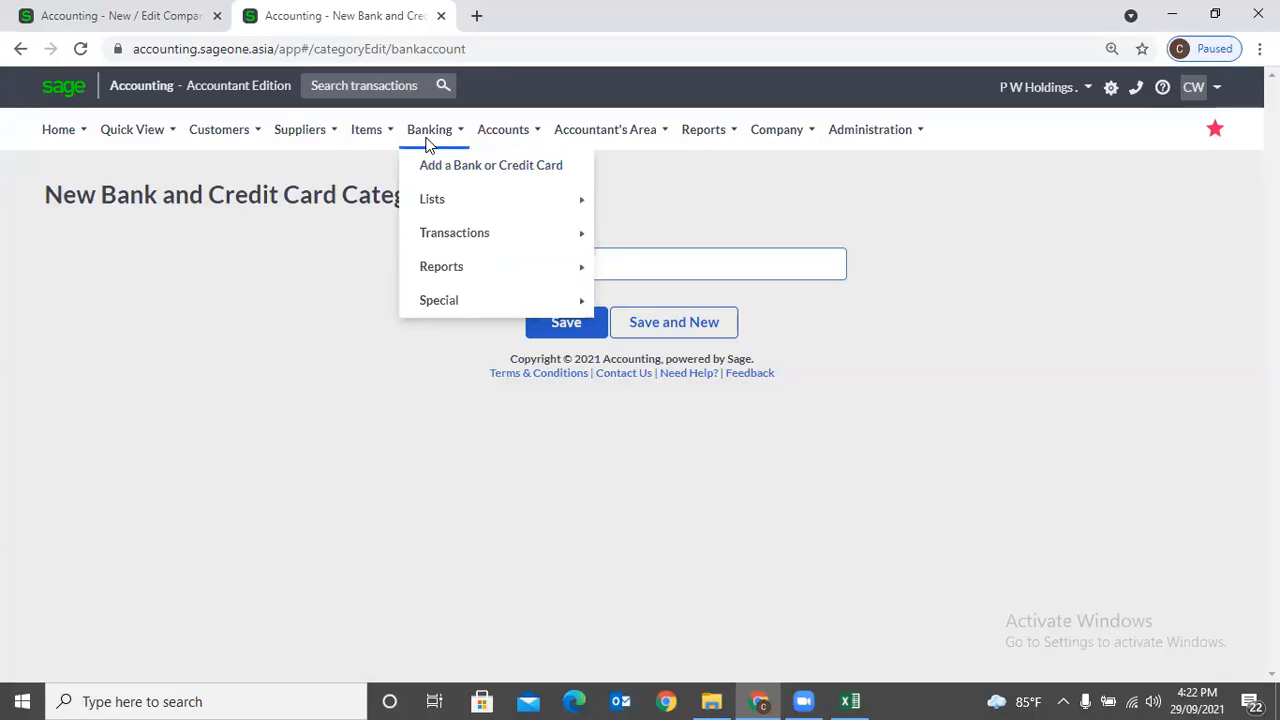
mouse_move(431, 197)
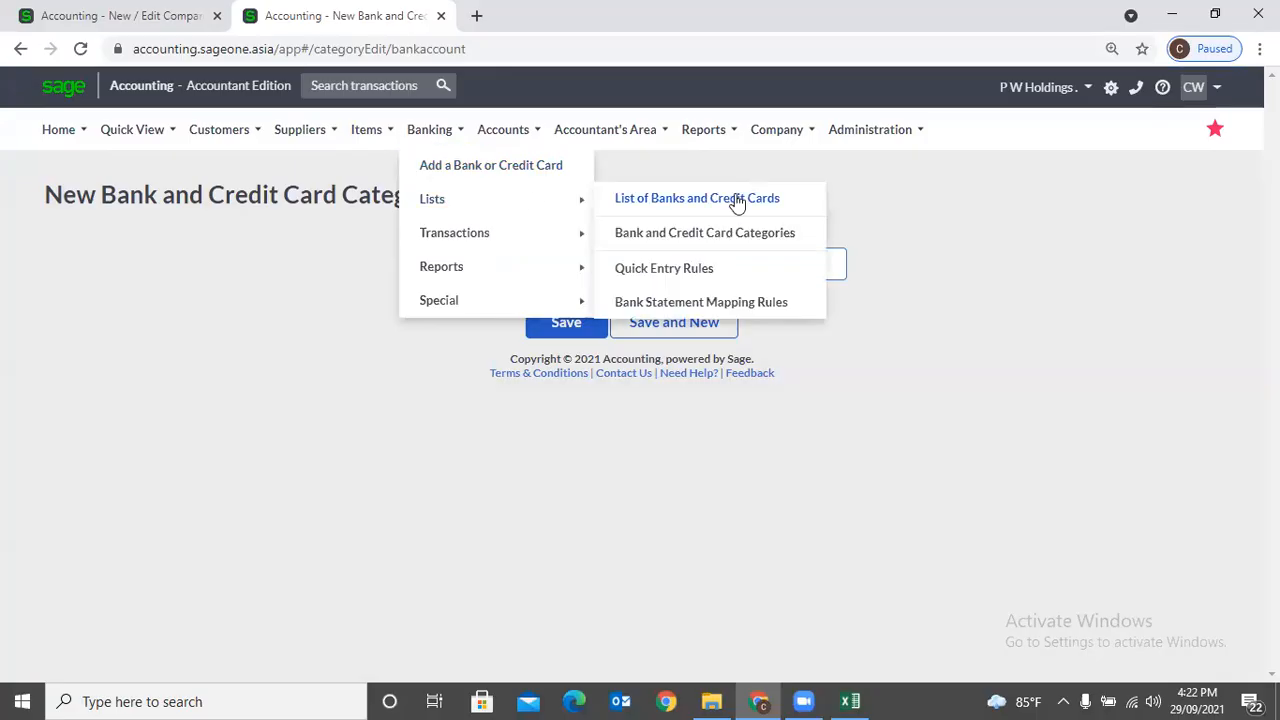
click(674, 268)
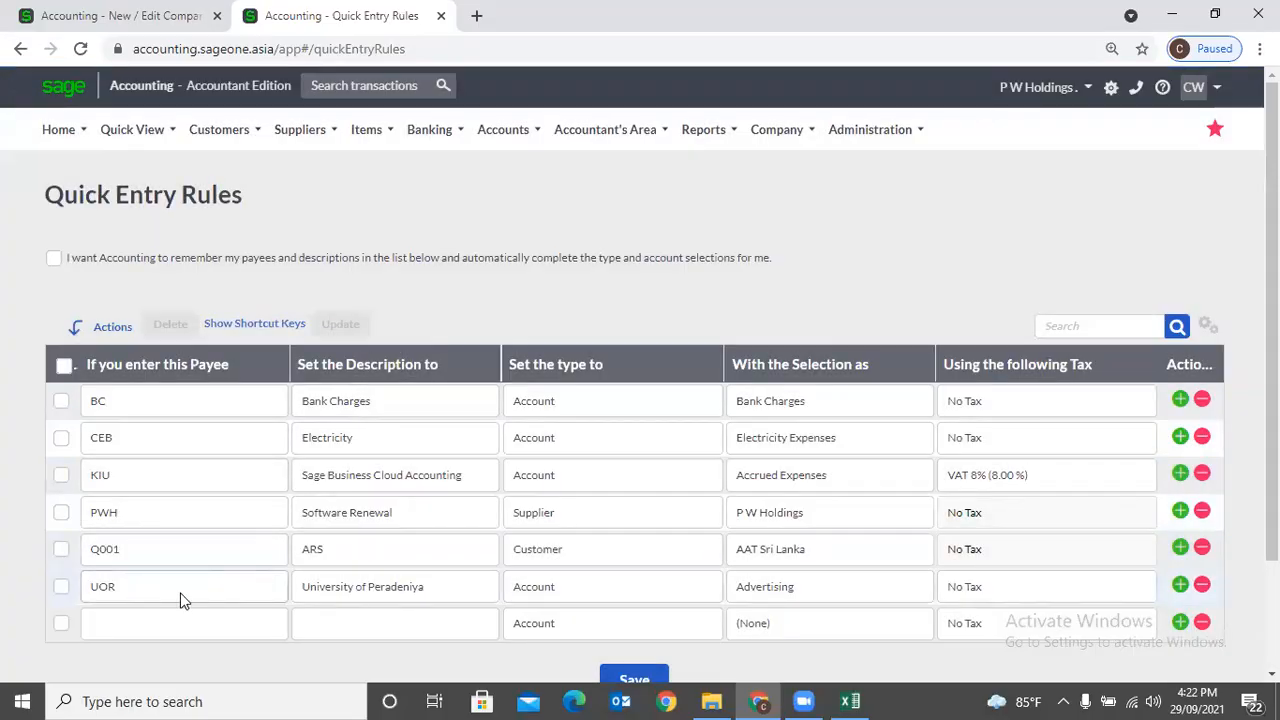
click(153, 594)
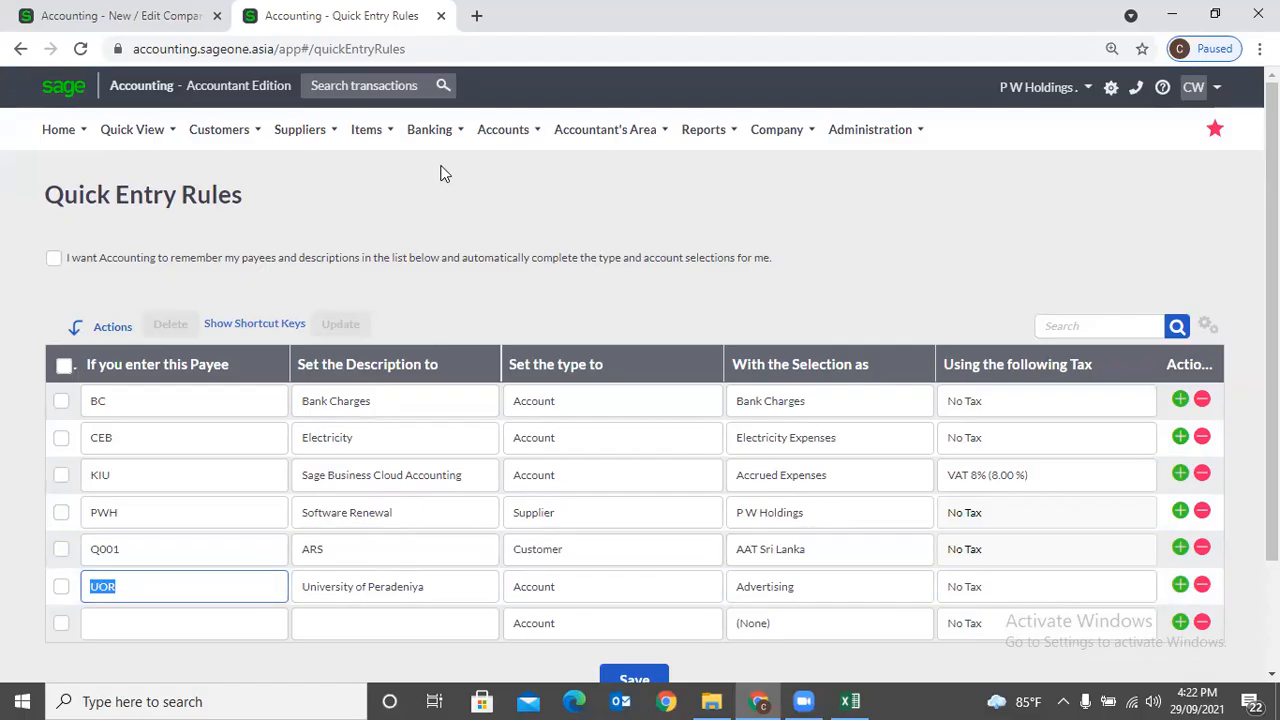
Open the Bank Statement Mapping Rules, widen the Search Bank Statement for column and review the mapping rules and duplicate check settings.
click(440, 131)
mouse_move(437, 234)
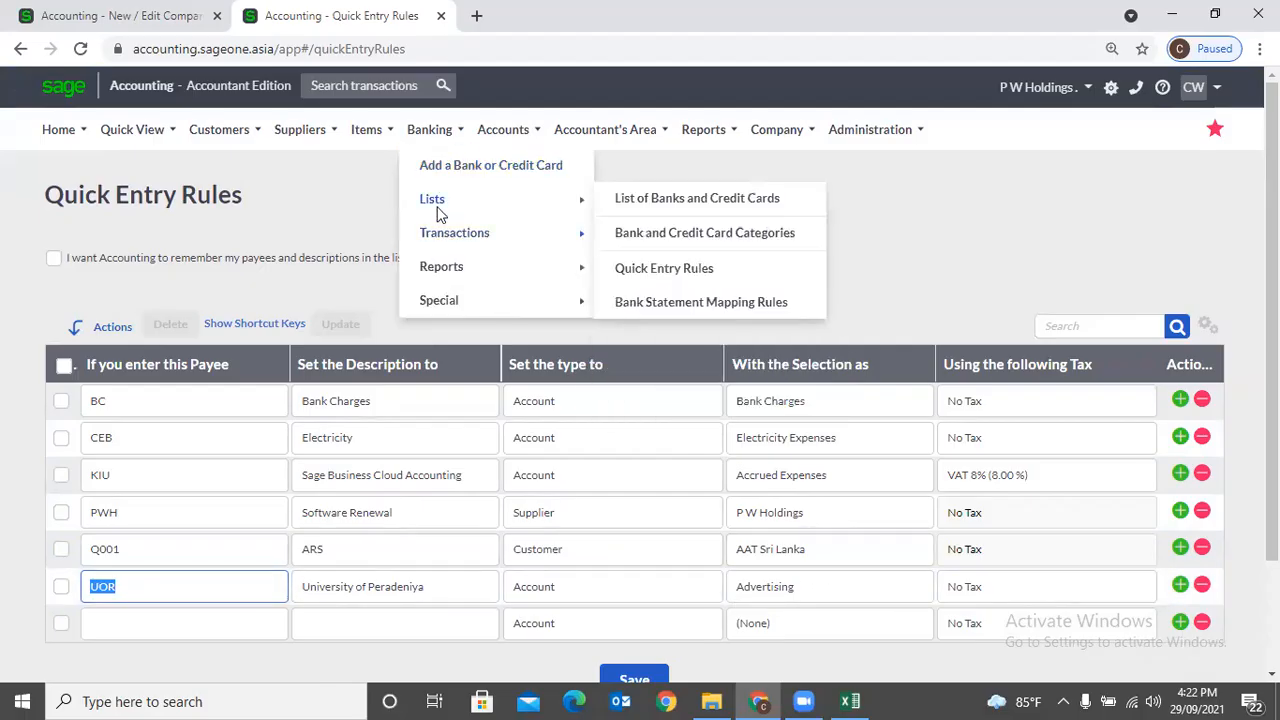
click(711, 297)
scroll(562, 400, down, 3)
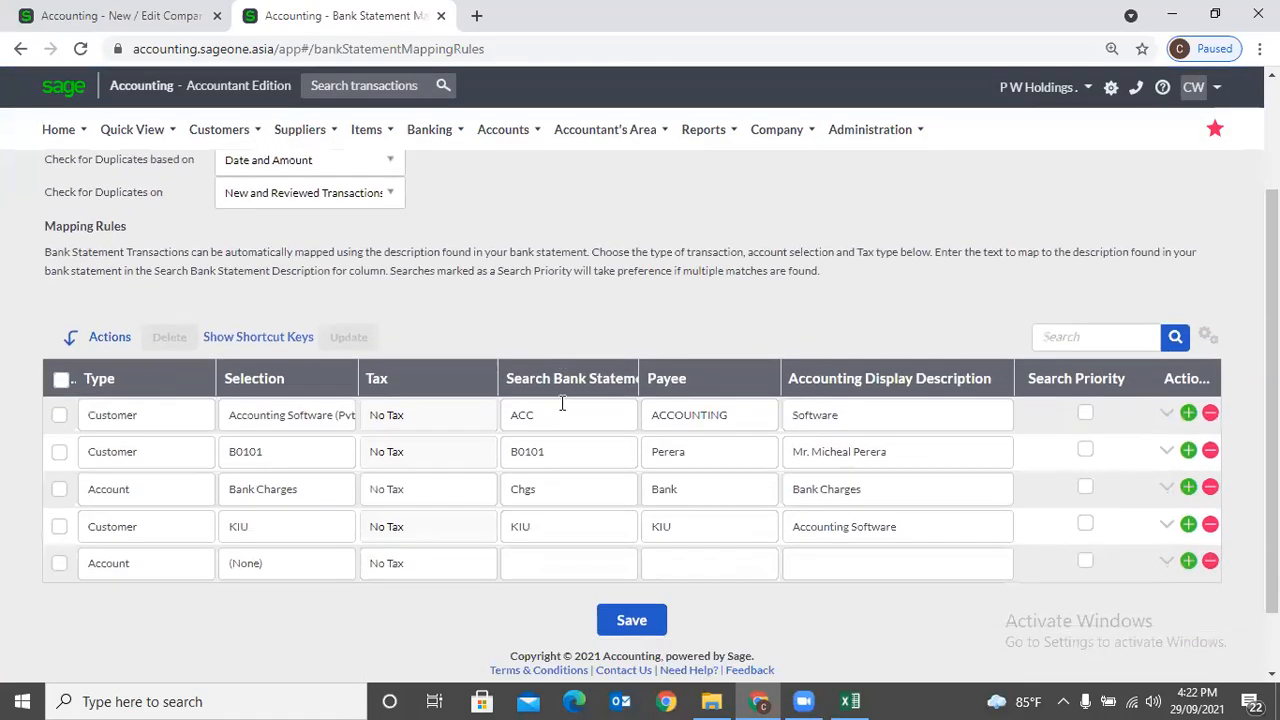
drag(638, 305, 709, 305)
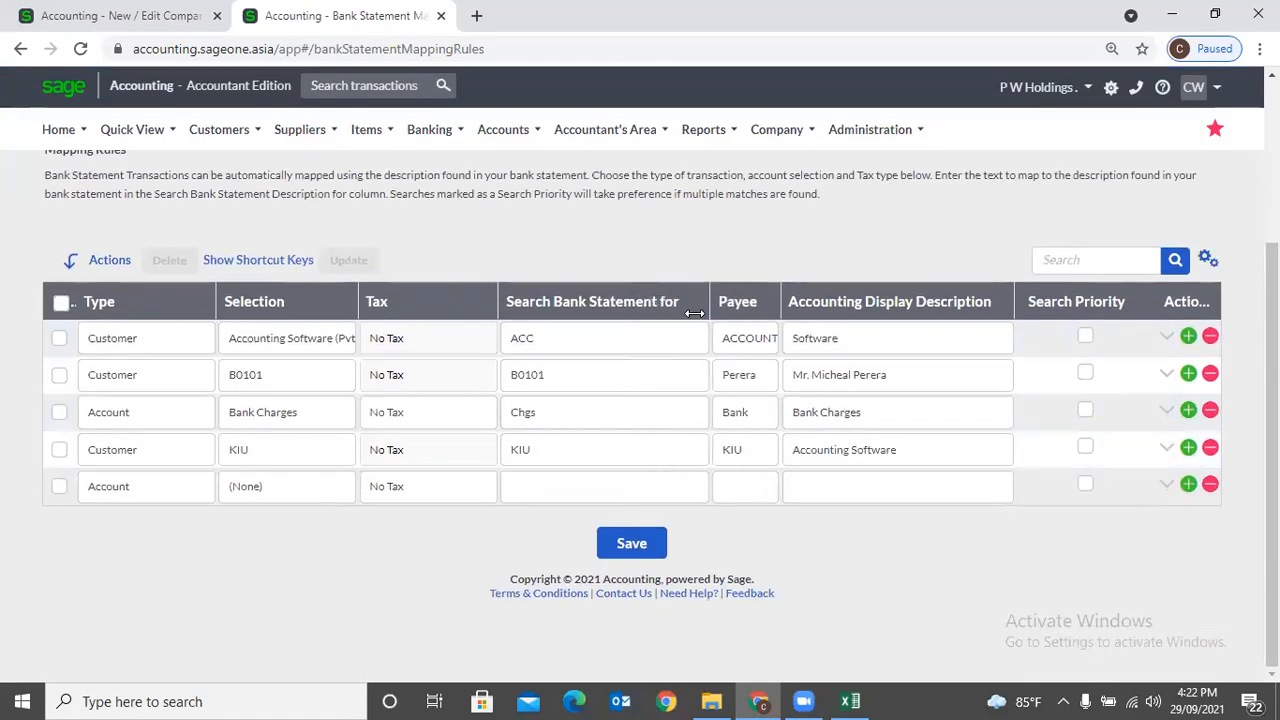
click(568, 381)
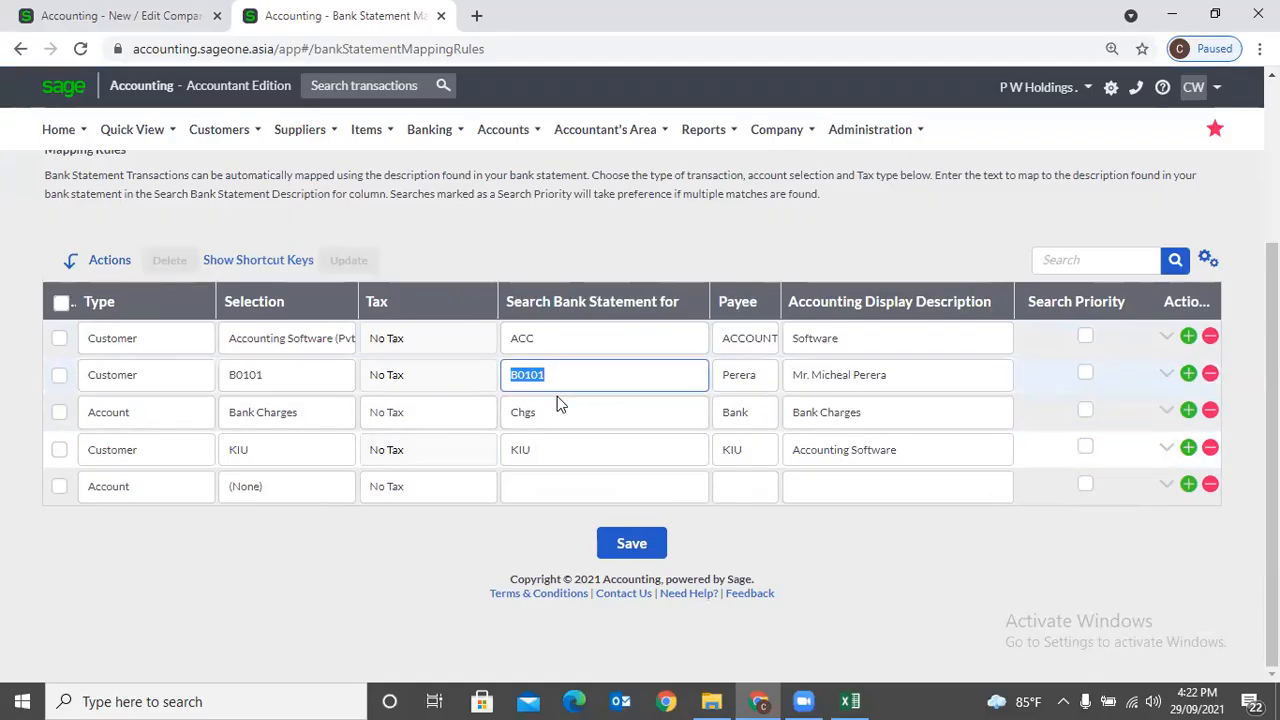
scroll(205, 423, up, 3)
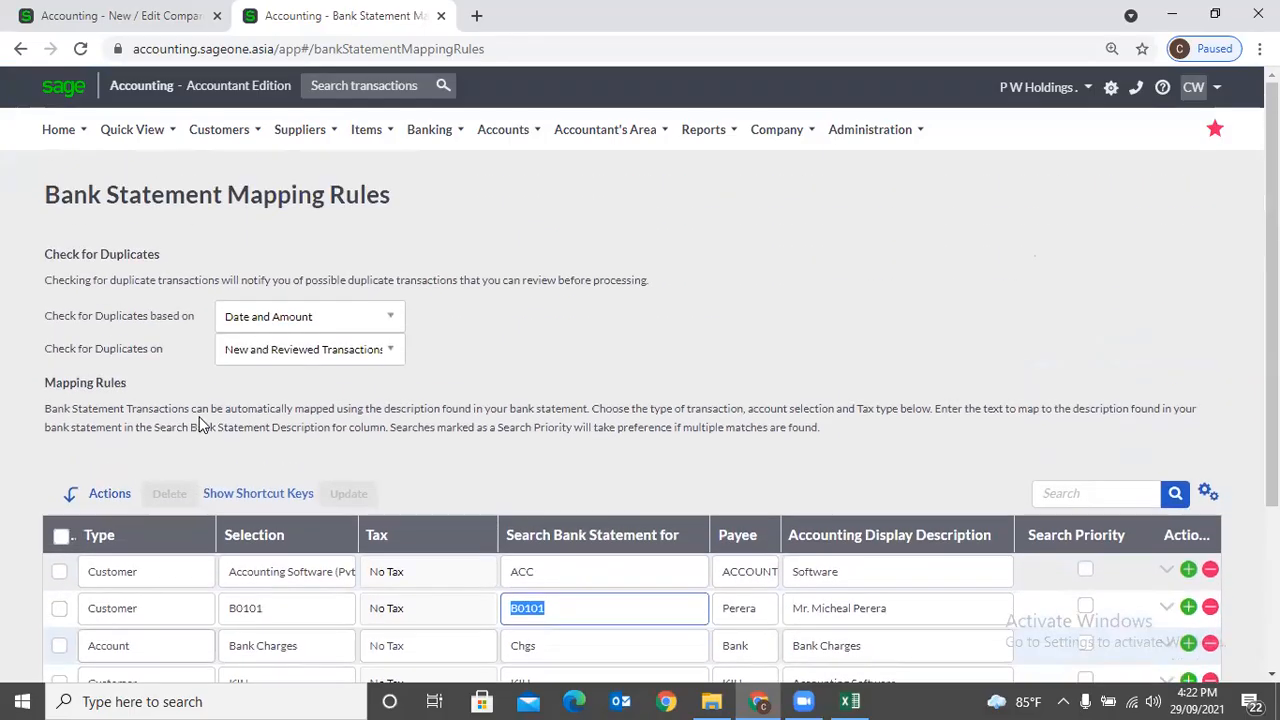
Open the Banking transactions page and review the new transactions for the SAMPATH (RS) account.
mouse_move(425, 143)
mouse_move(438, 278)
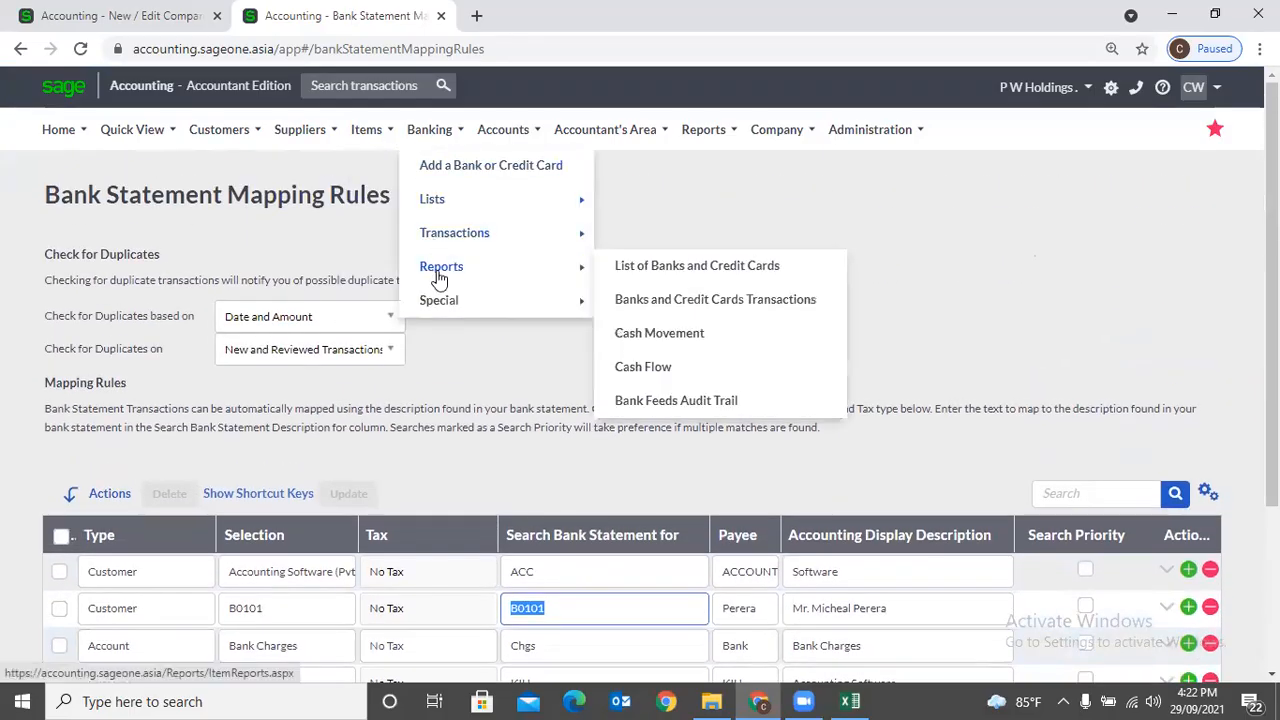
mouse_move(447, 246)
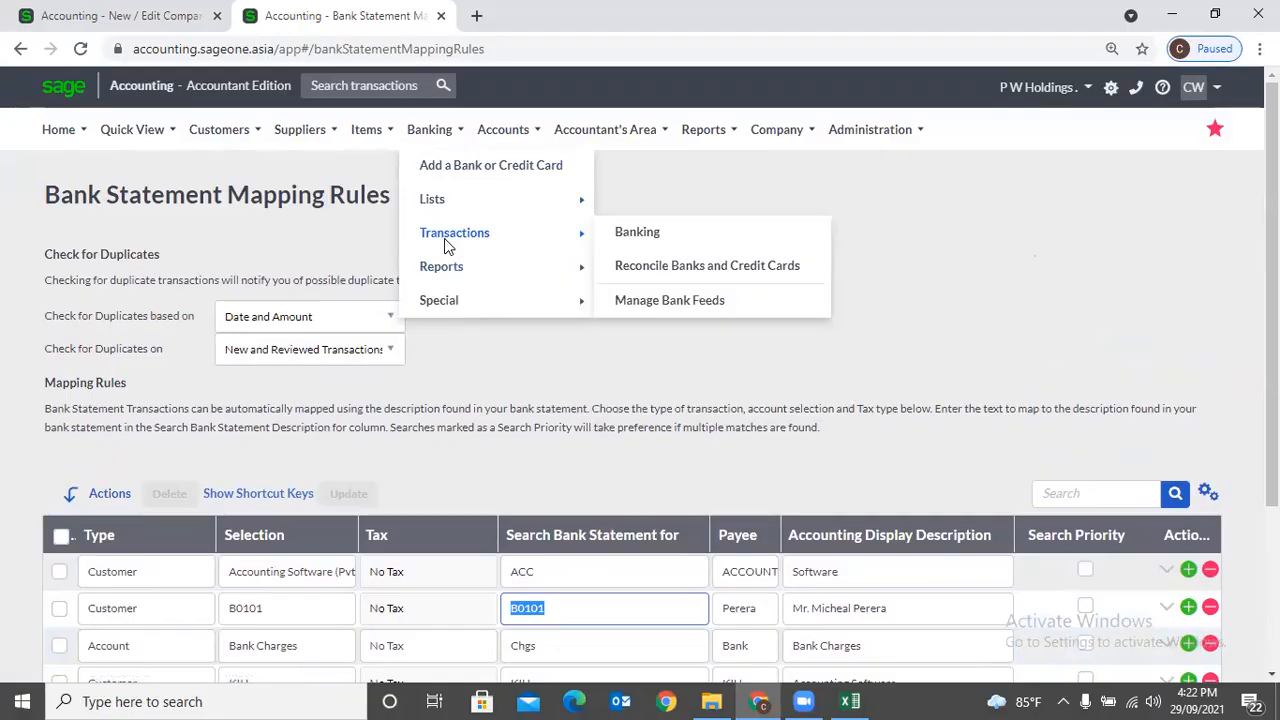
click(642, 242)
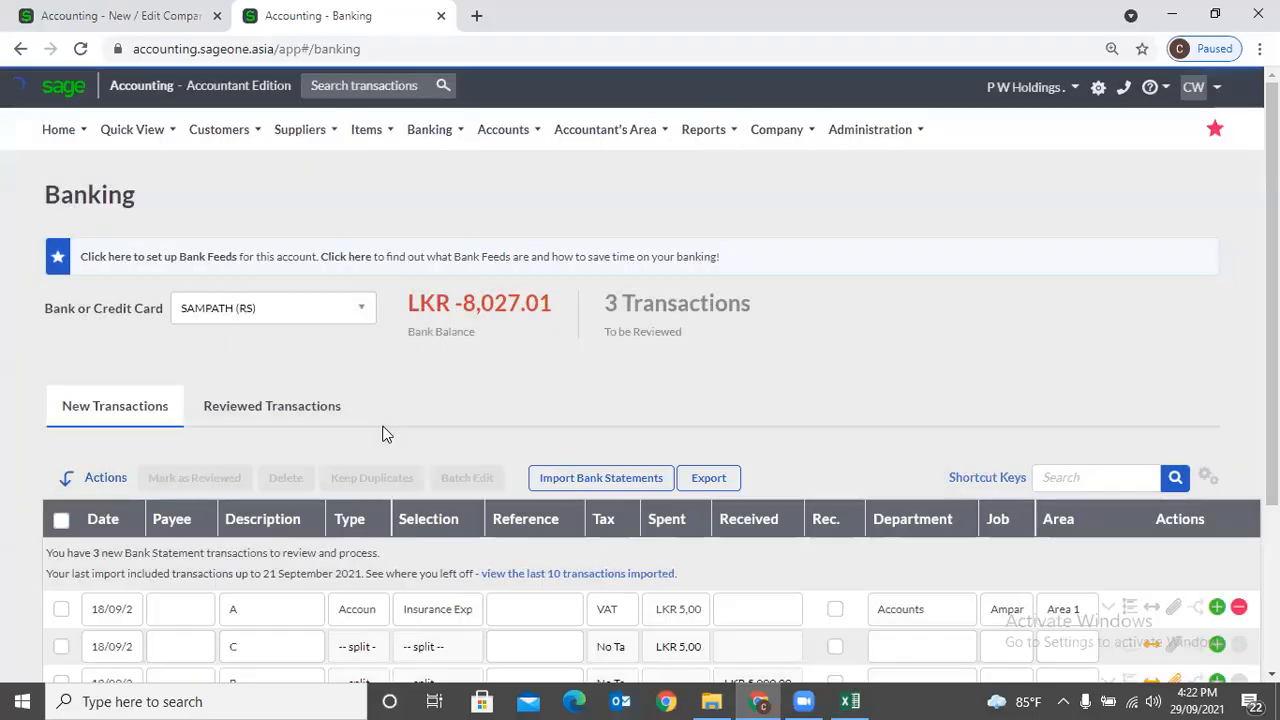
scroll(386, 433, down, 1)
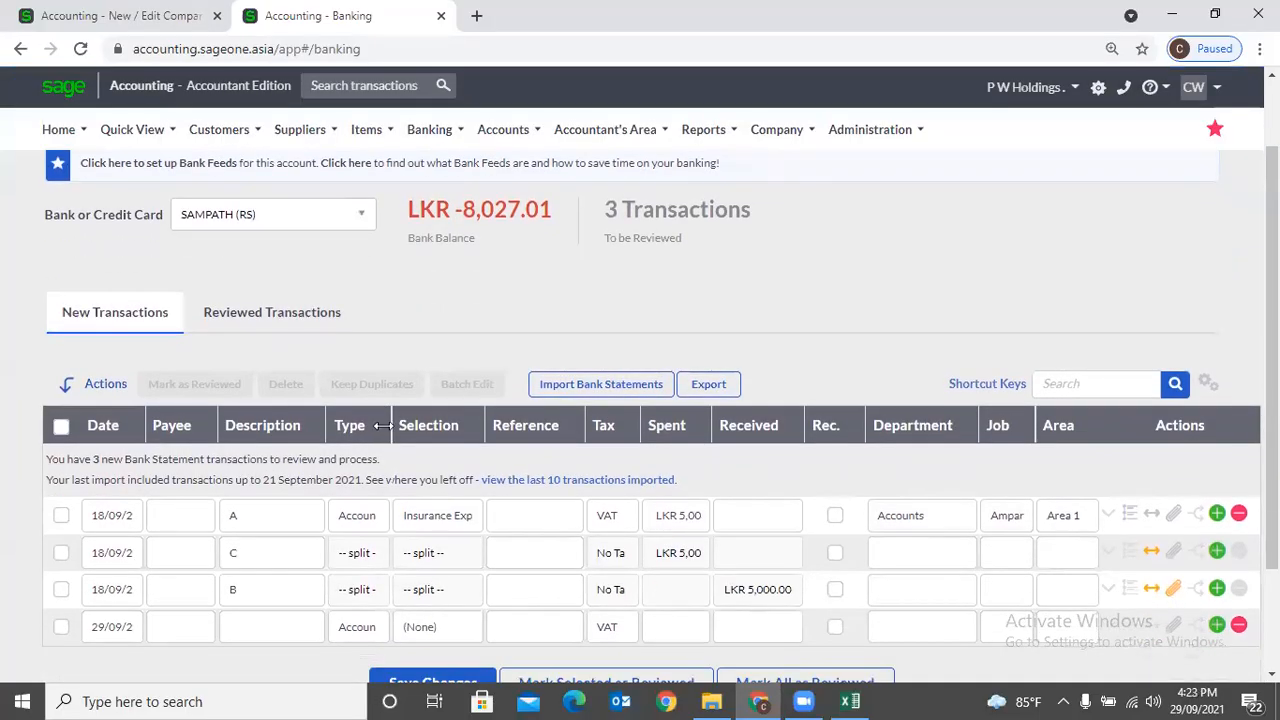
scroll(348, 430, down, 1)
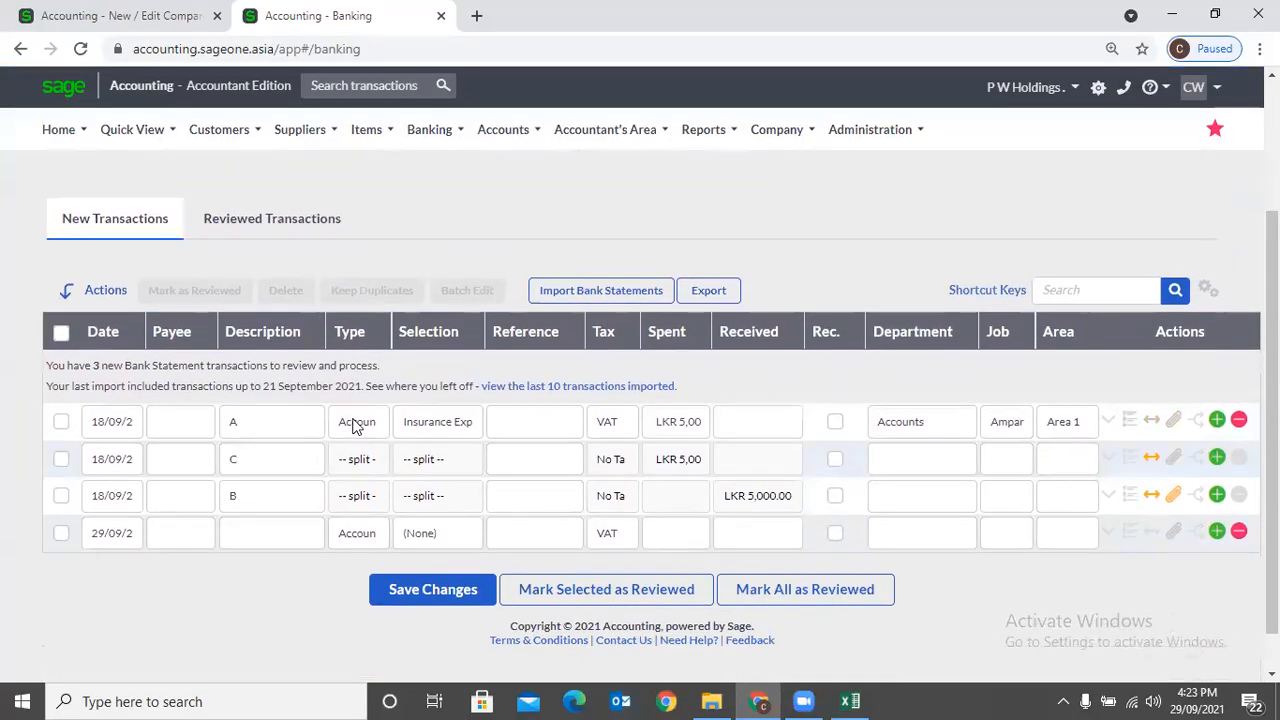
scroll(339, 276, up, 2)
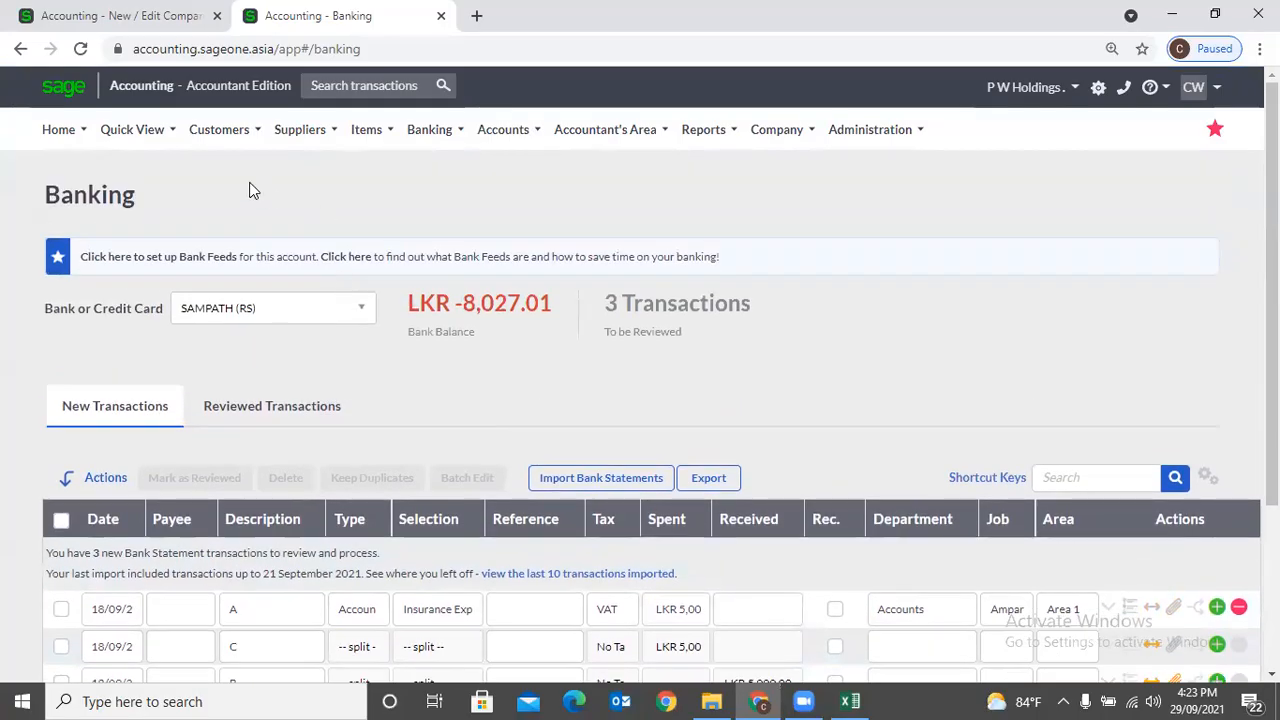
Check which receipt and payment transaction types are available for customers and suppliers.
click(216, 131)
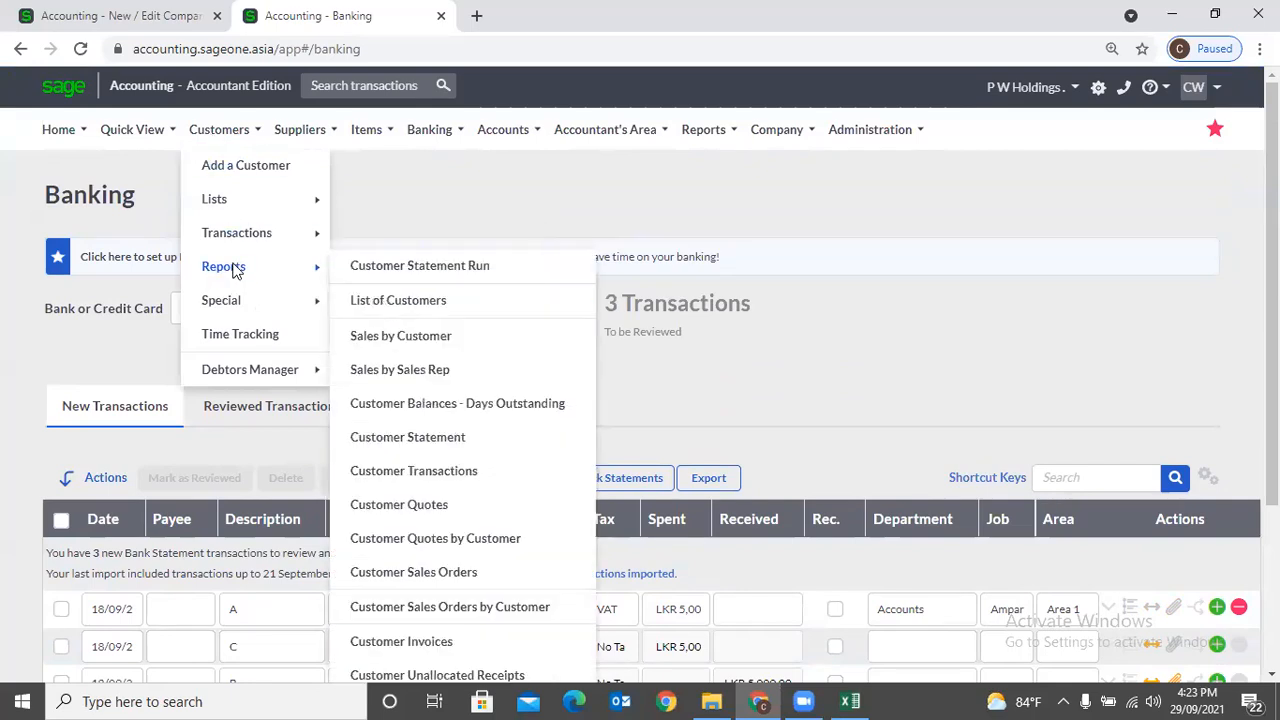
mouse_move(235, 248)
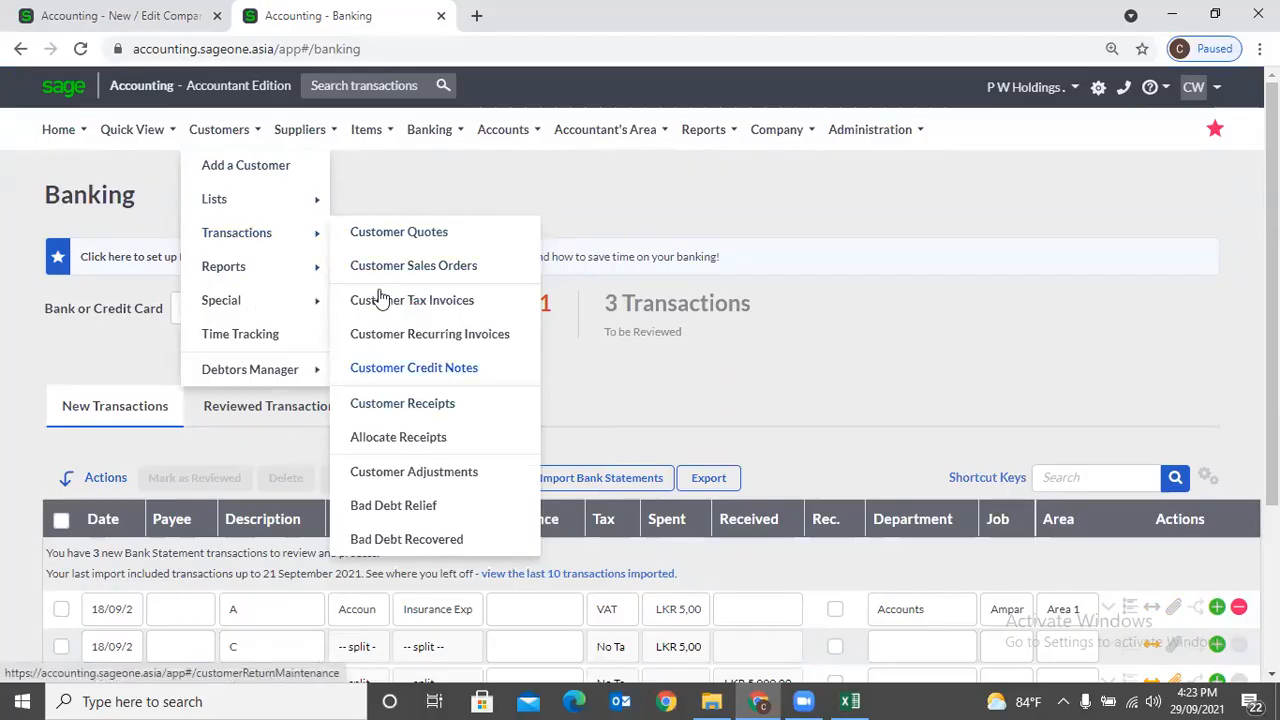
mouse_move(309, 142)
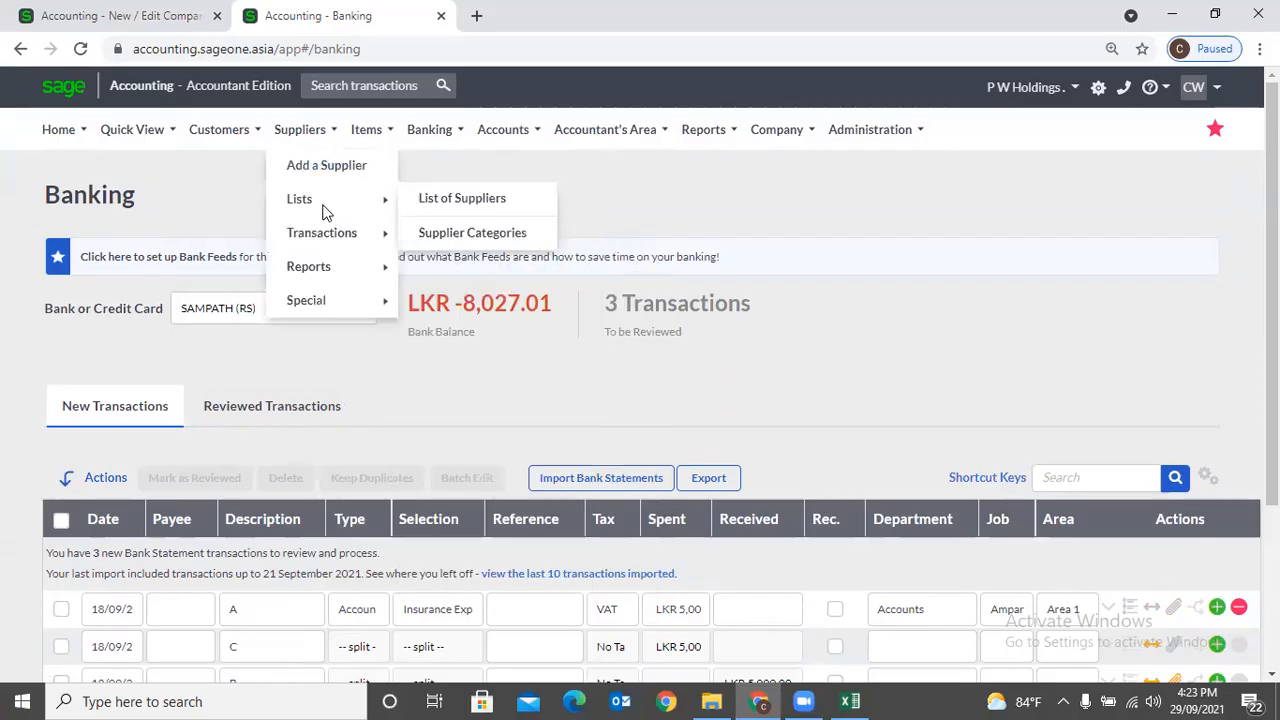
mouse_move(323, 232)
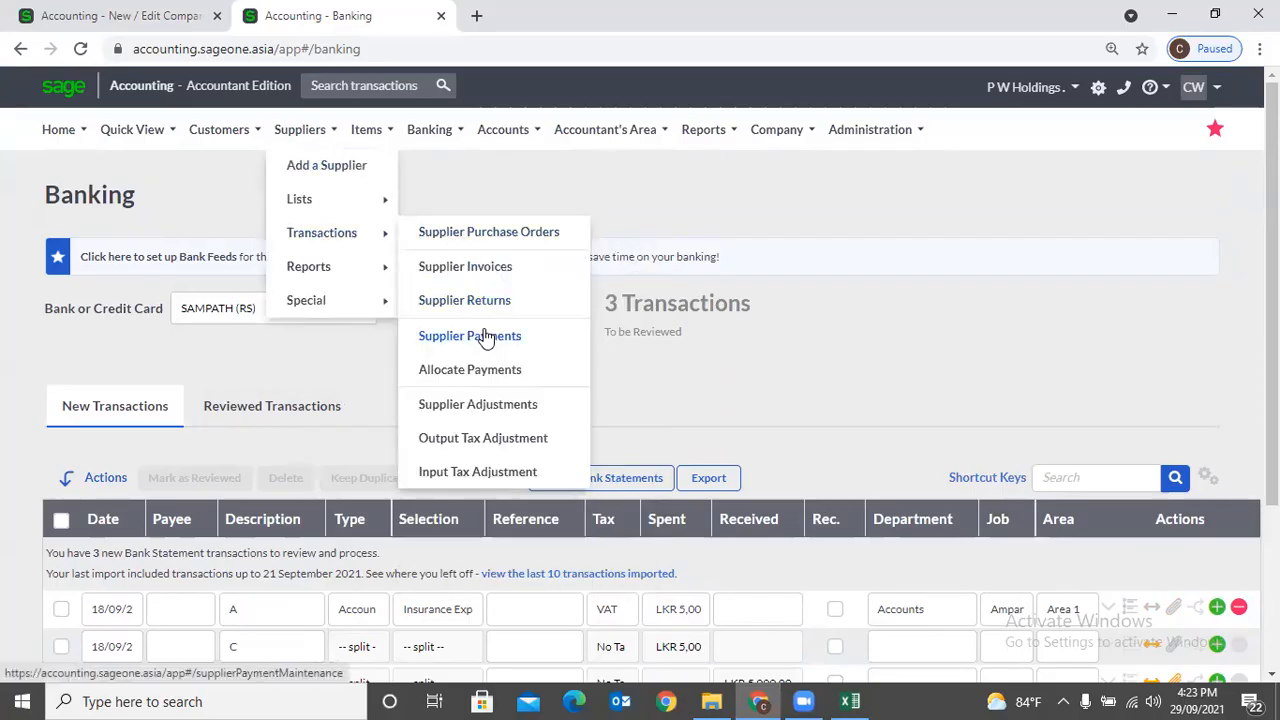
Open the transaction type choices for the blank 29/09/2021 row in the new bank transactions.
scroll(823, 369, down, 1)
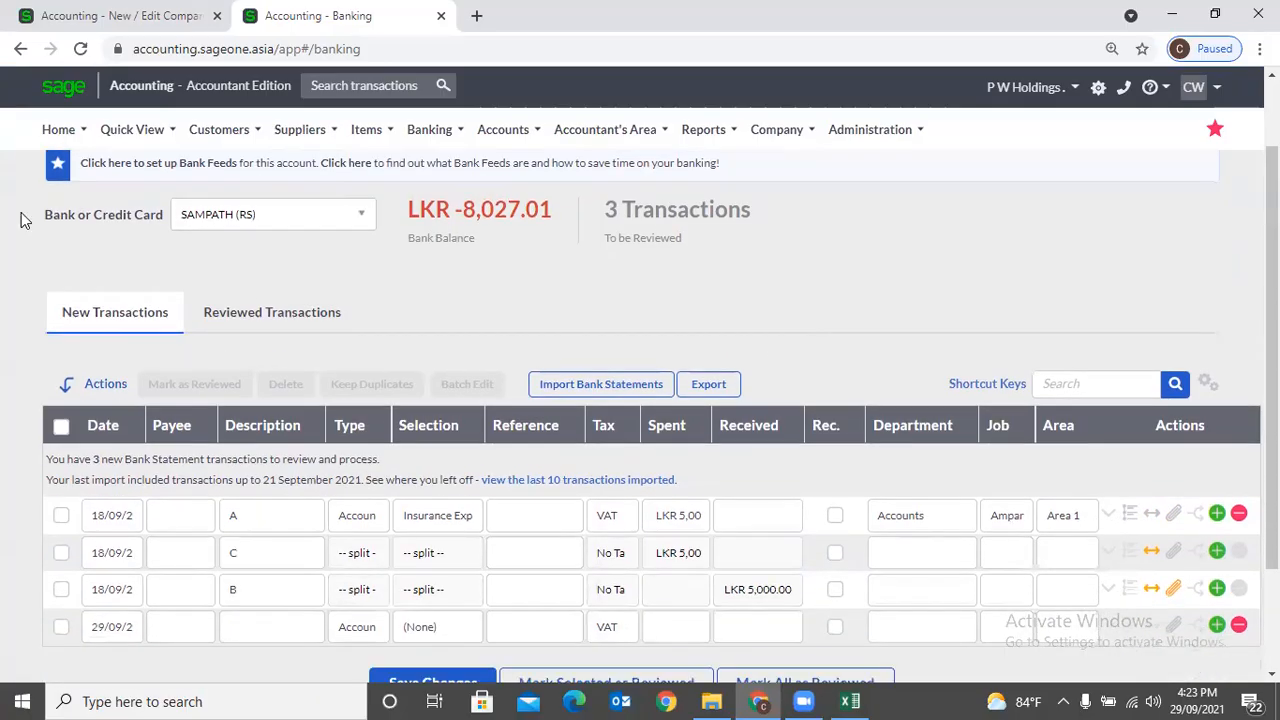
scroll(630, 351, up, 1)
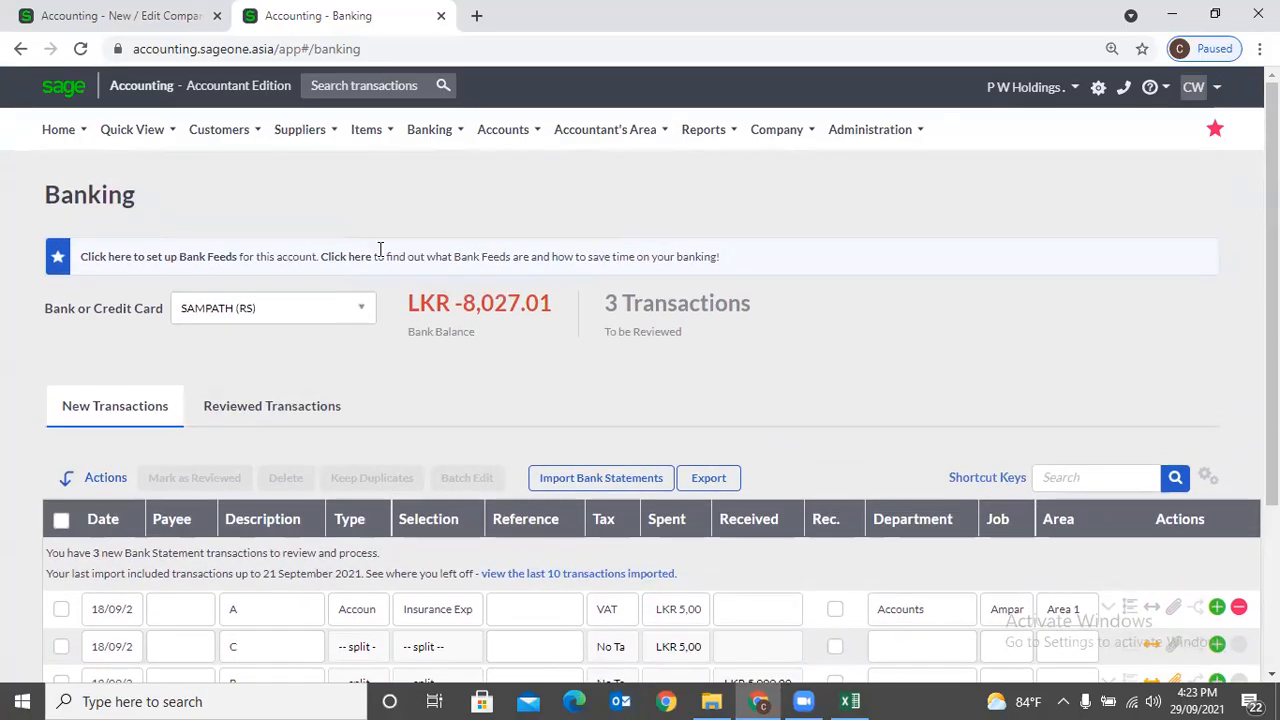
scroll(585, 430, down, 2)
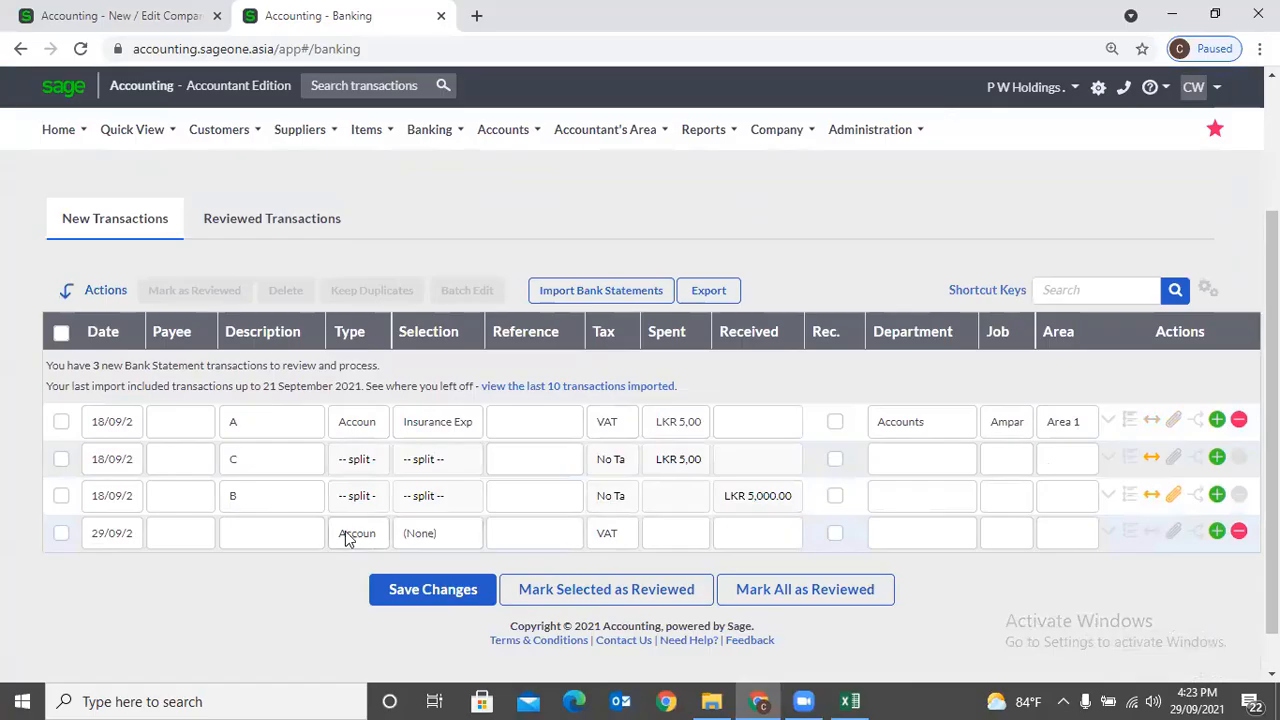
click(367, 538)
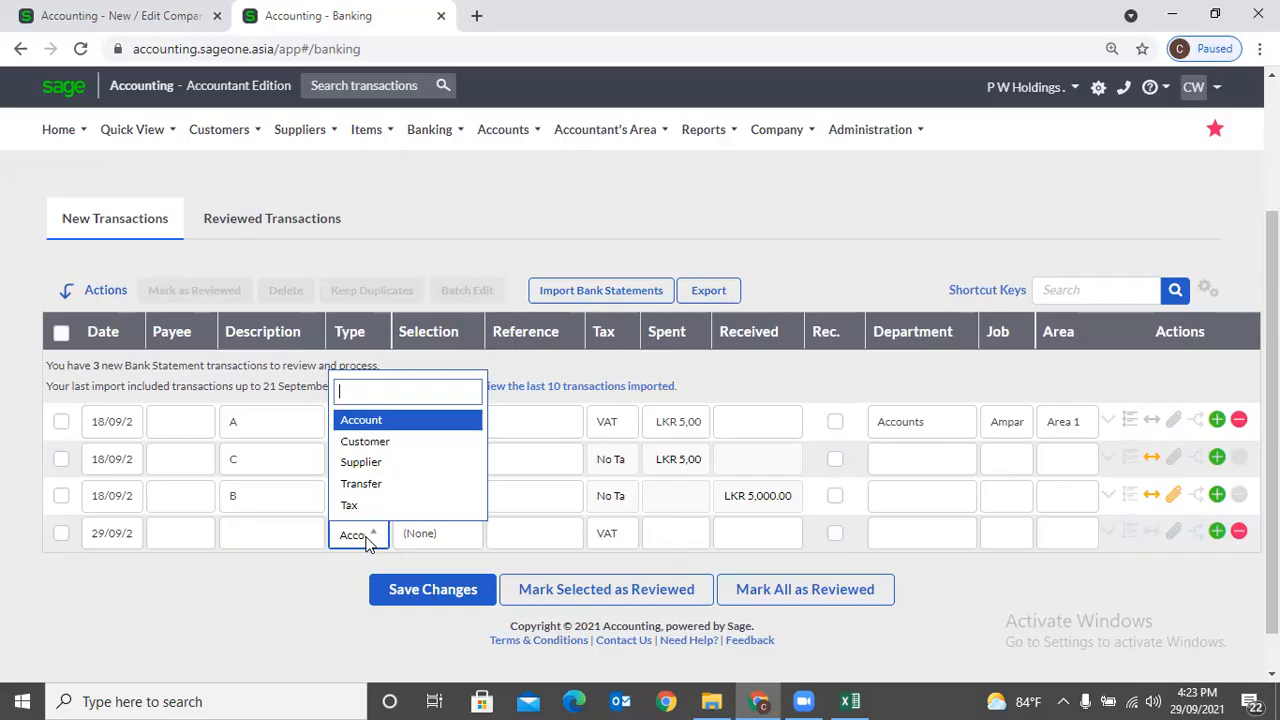
Go through the blank 29/09/2021 transaction's fields and examine the accounts offered for the Account type.
click(310, 584)
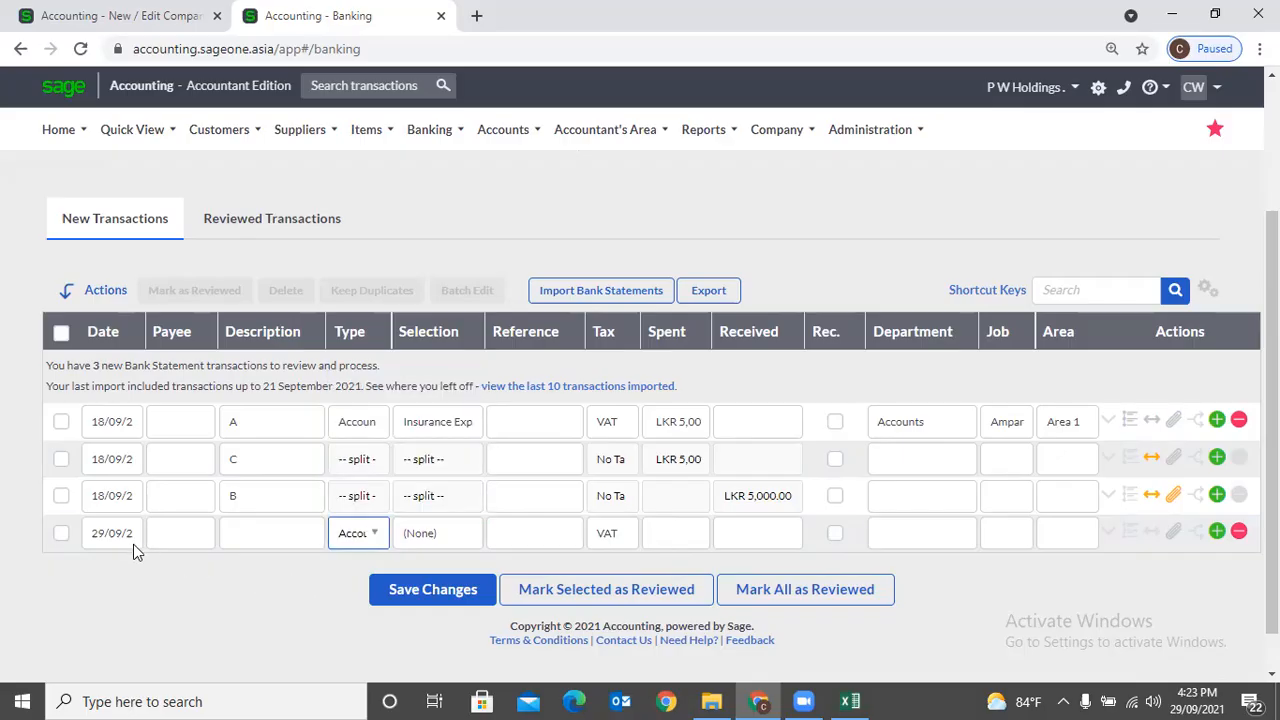
click(108, 536)
click(189, 541)
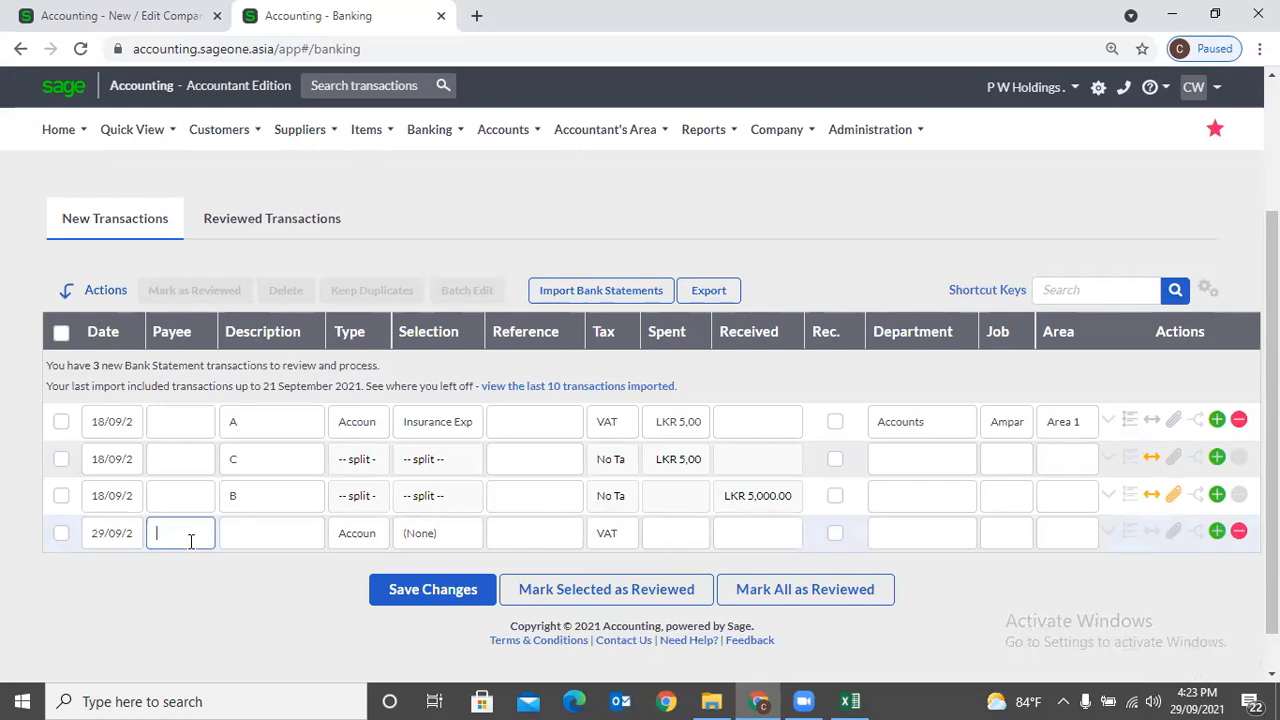
click(262, 540)
click(362, 545)
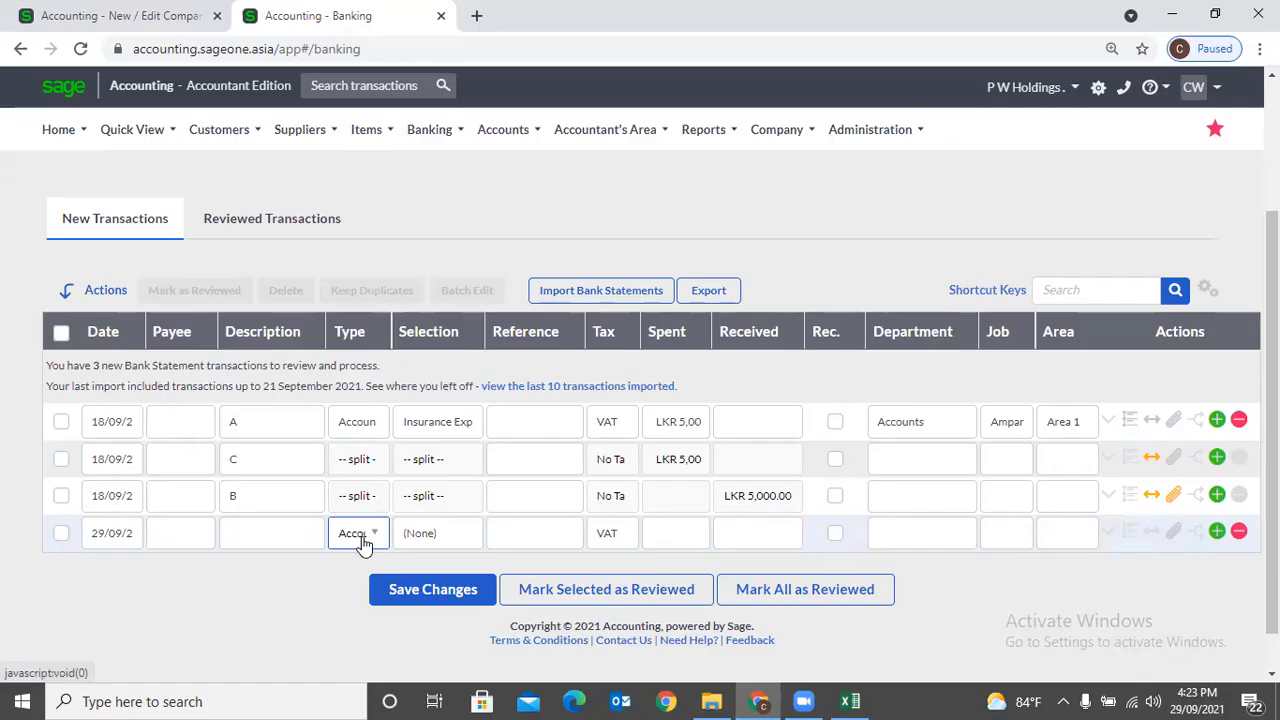
click(364, 543)
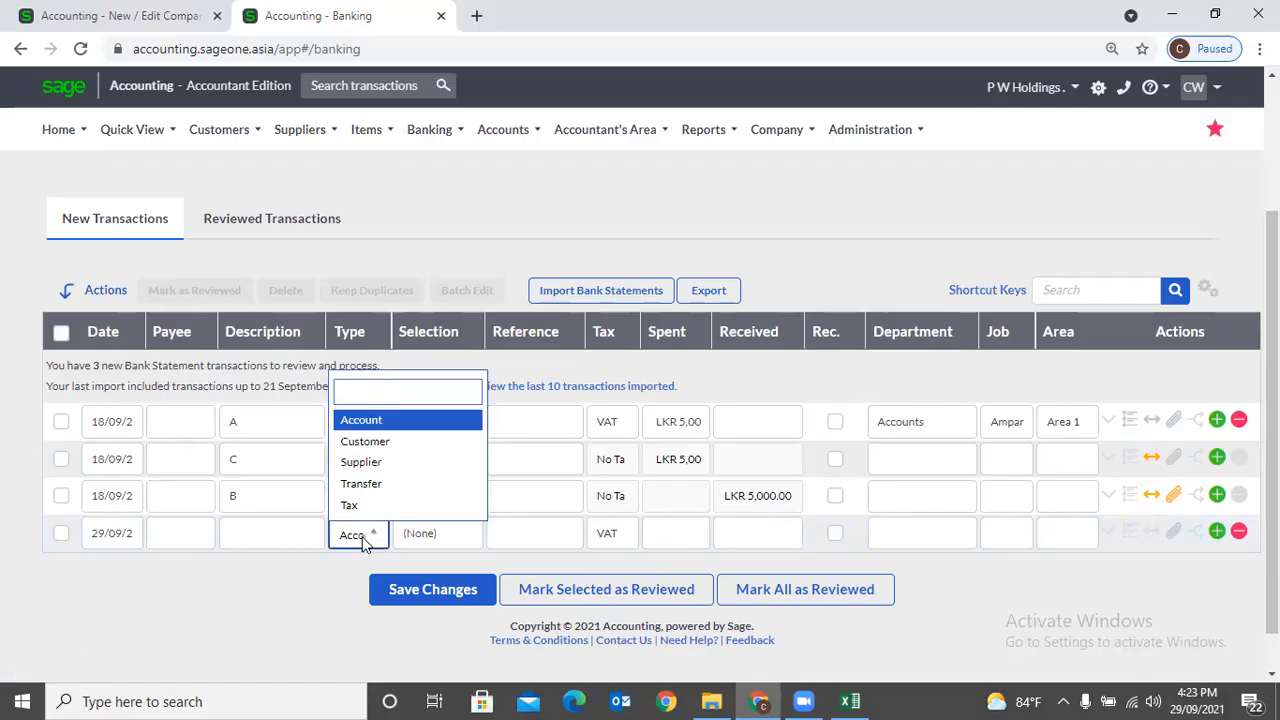
click(368, 421)
click(440, 538)
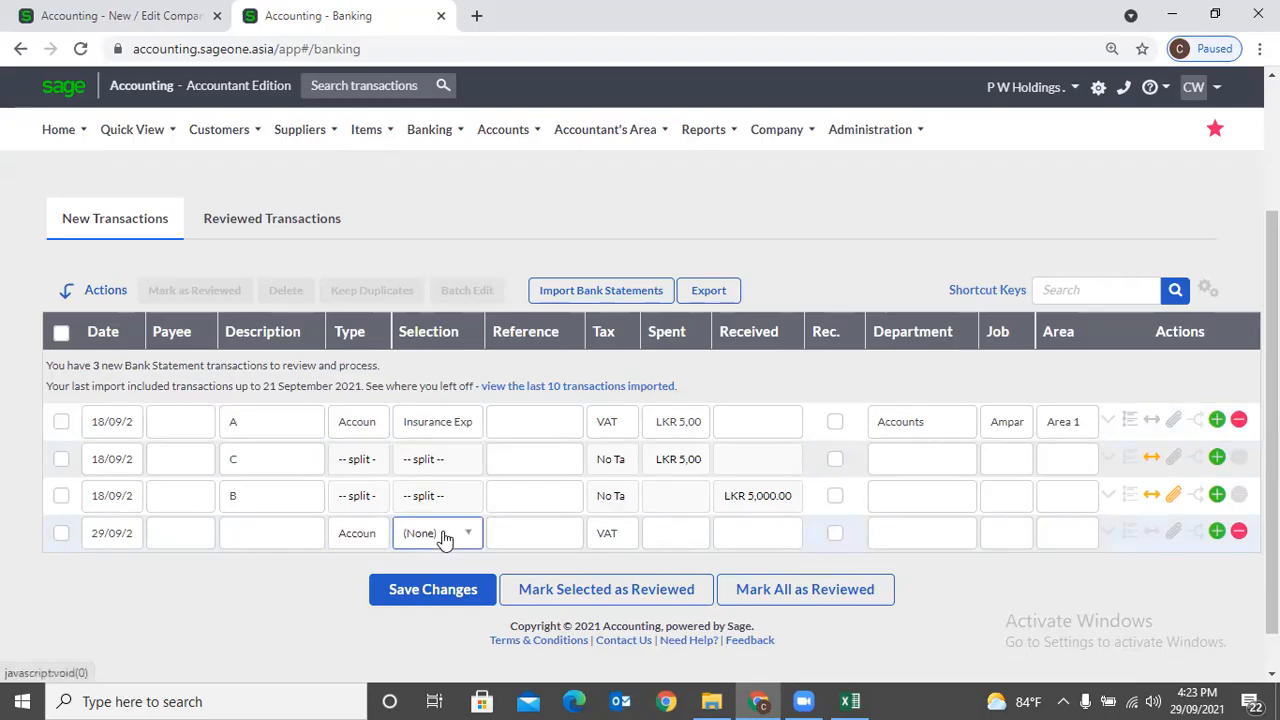
click(443, 538)
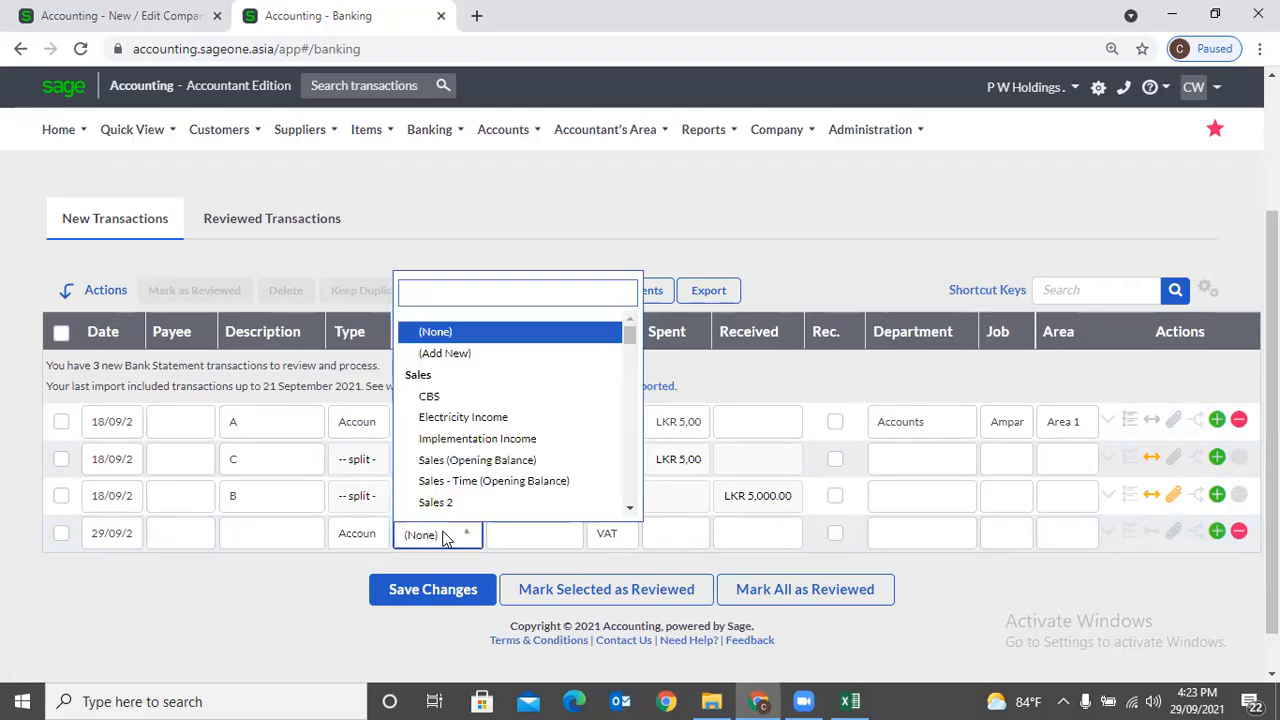
click(328, 577)
Set the blank 29/09/2021 transaction's type to Customer and view the customers available for selection.
click(366, 541)
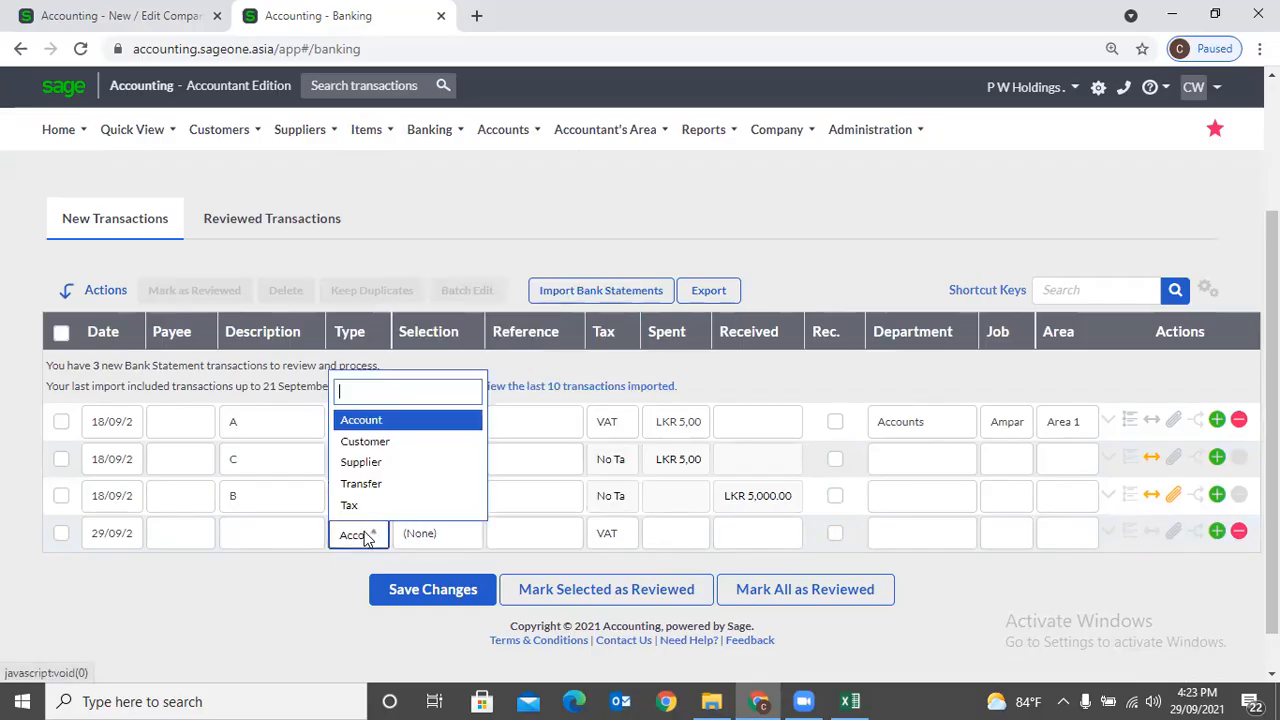
click(365, 441)
click(436, 540)
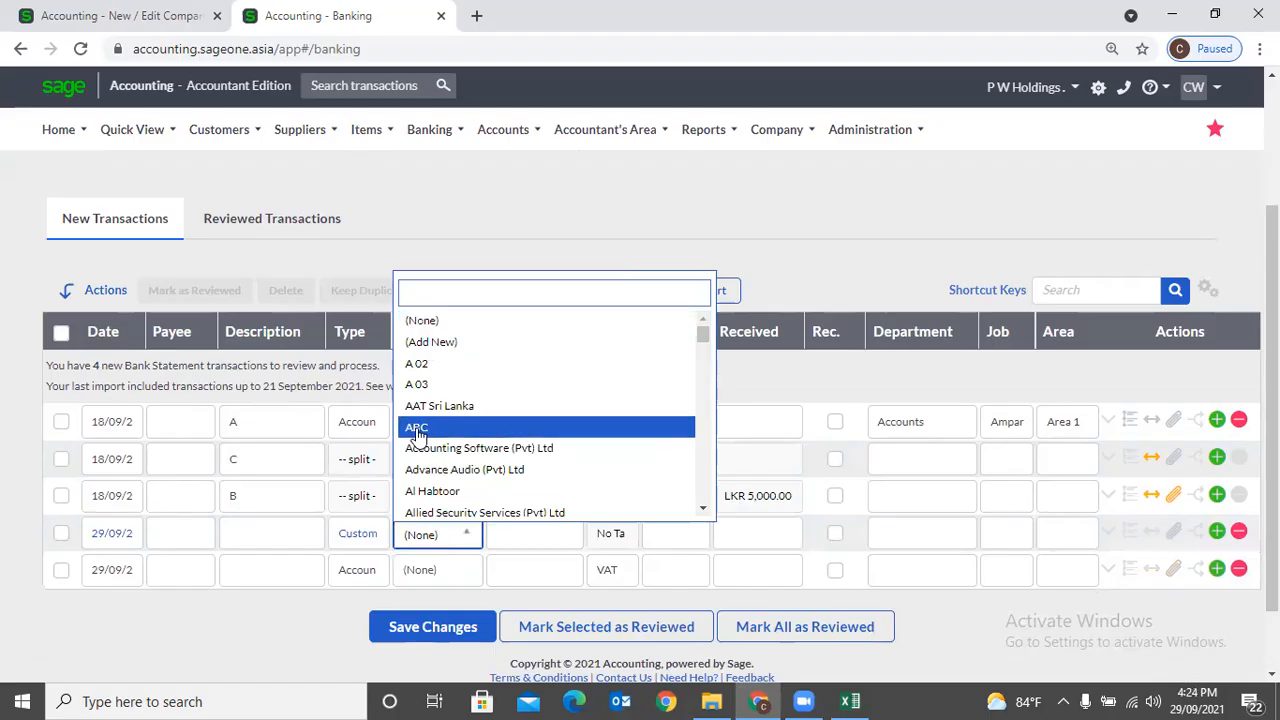
Change the 29/09/2021 transaction's type to Supplier and browse the suppliers available for selection.
click(362, 540)
click(362, 540)
click(362, 483)
click(357, 535)
click(372, 463)
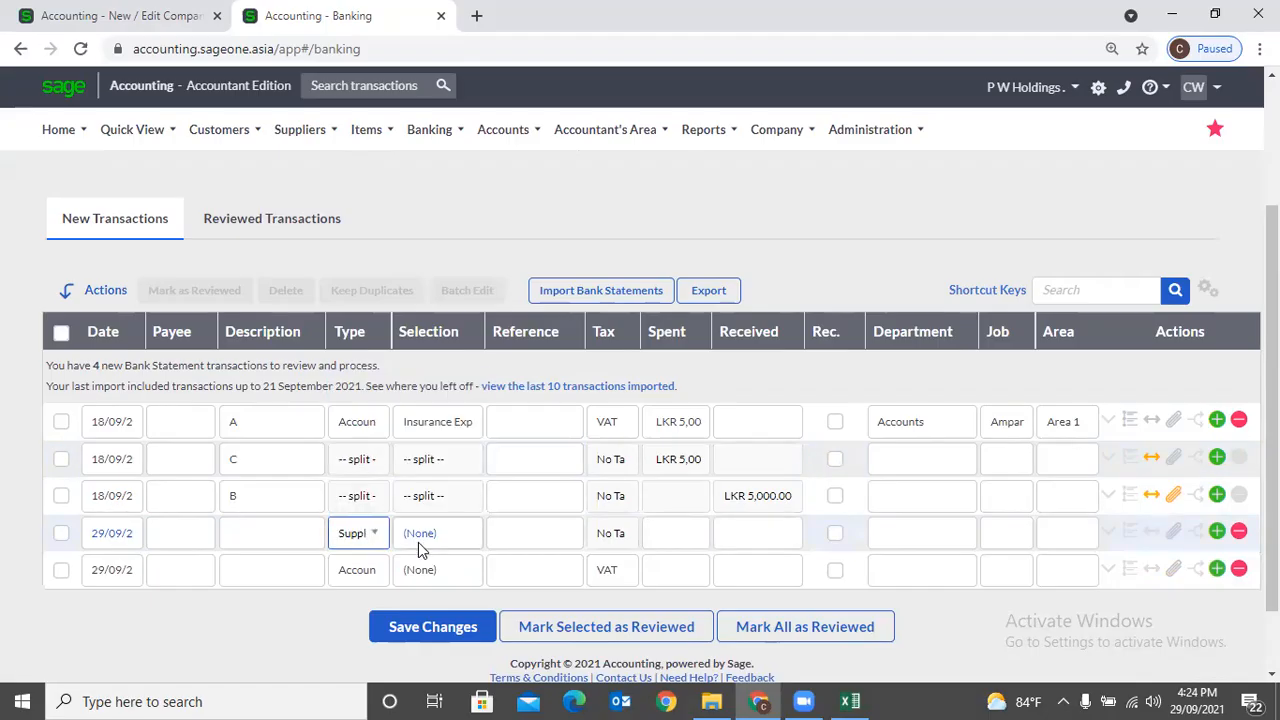
click(425, 536)
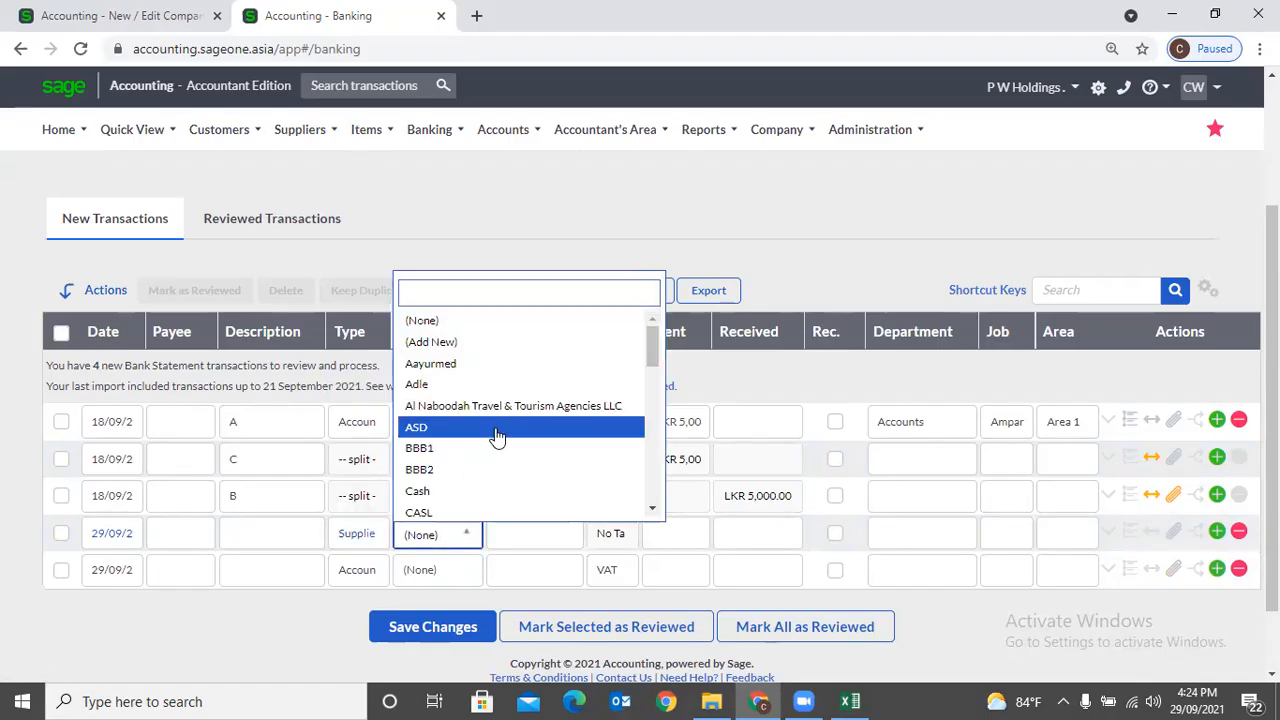
scroll(490, 448, down, 3)
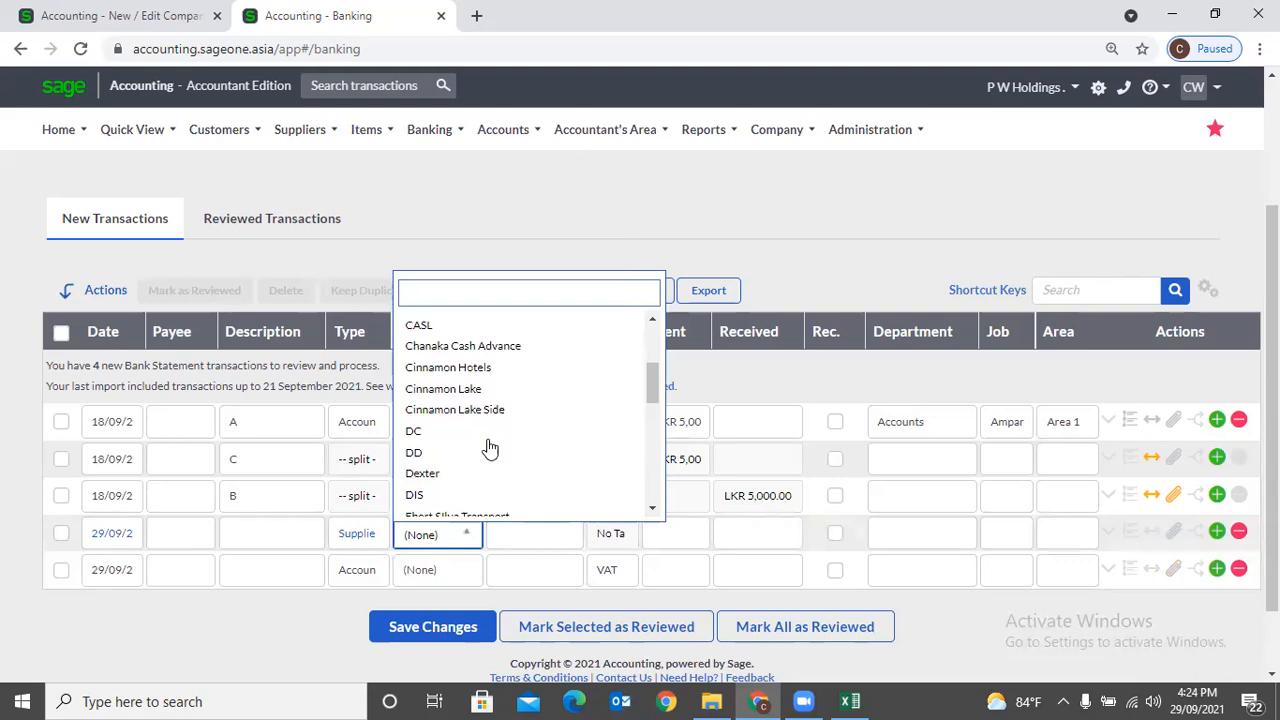
click(349, 600)
Change the 29/09/2021 transaction's type to Transfer and browse the bank accounts available for selection.
click(363, 534)
click(371, 536)
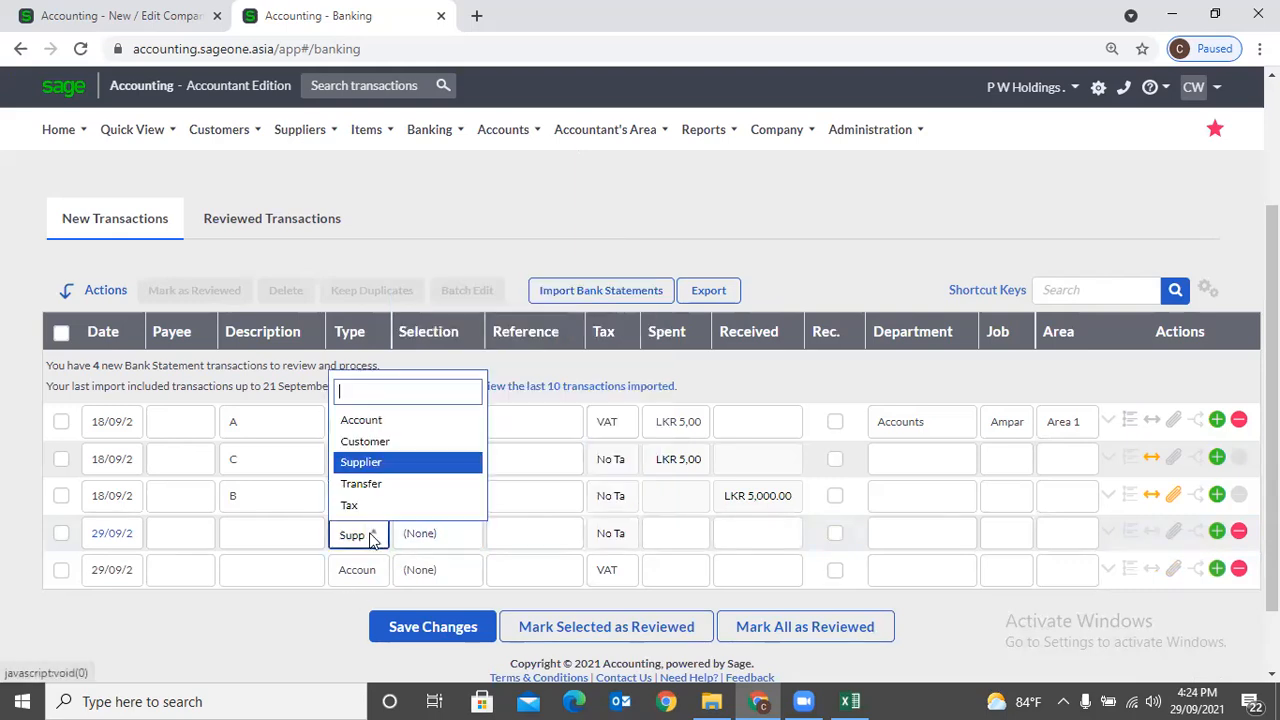
click(363, 485)
click(464, 534)
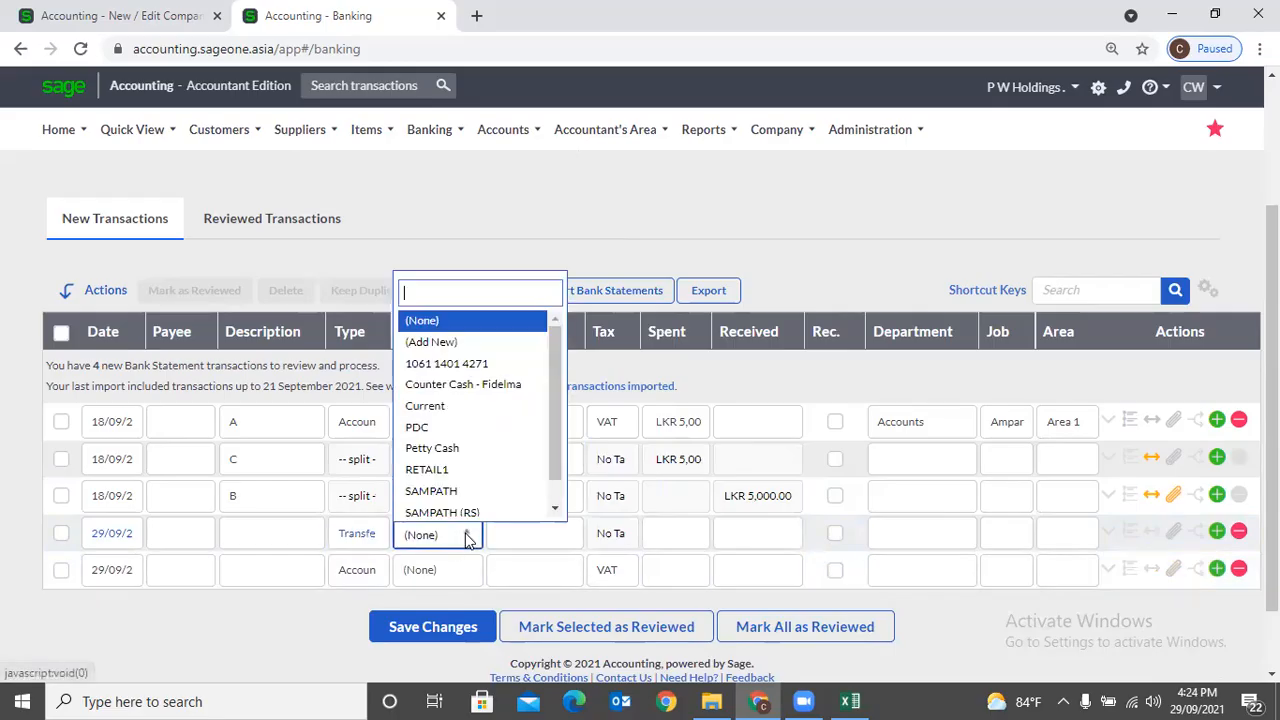
scroll(474, 462, down, 1)
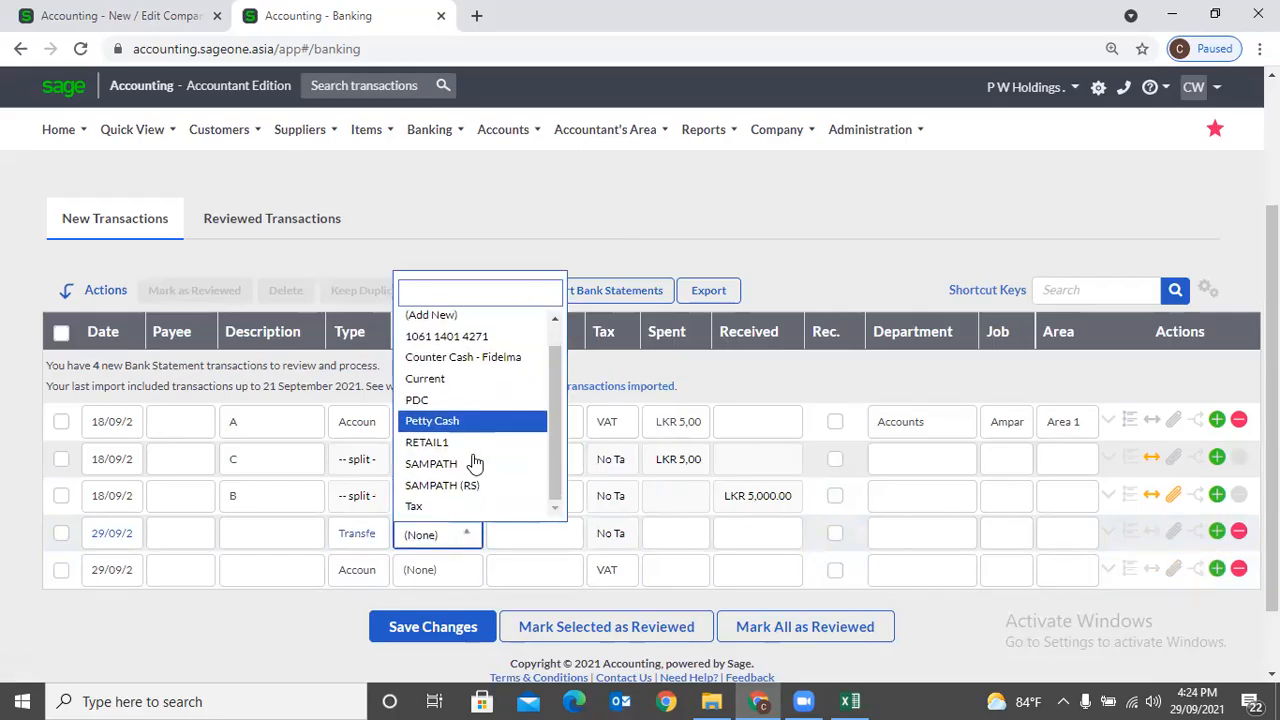
Change the 29/09/2021 transaction's type to Tax and choose 07/2018 as its selection.
click(372, 537)
click(376, 537)
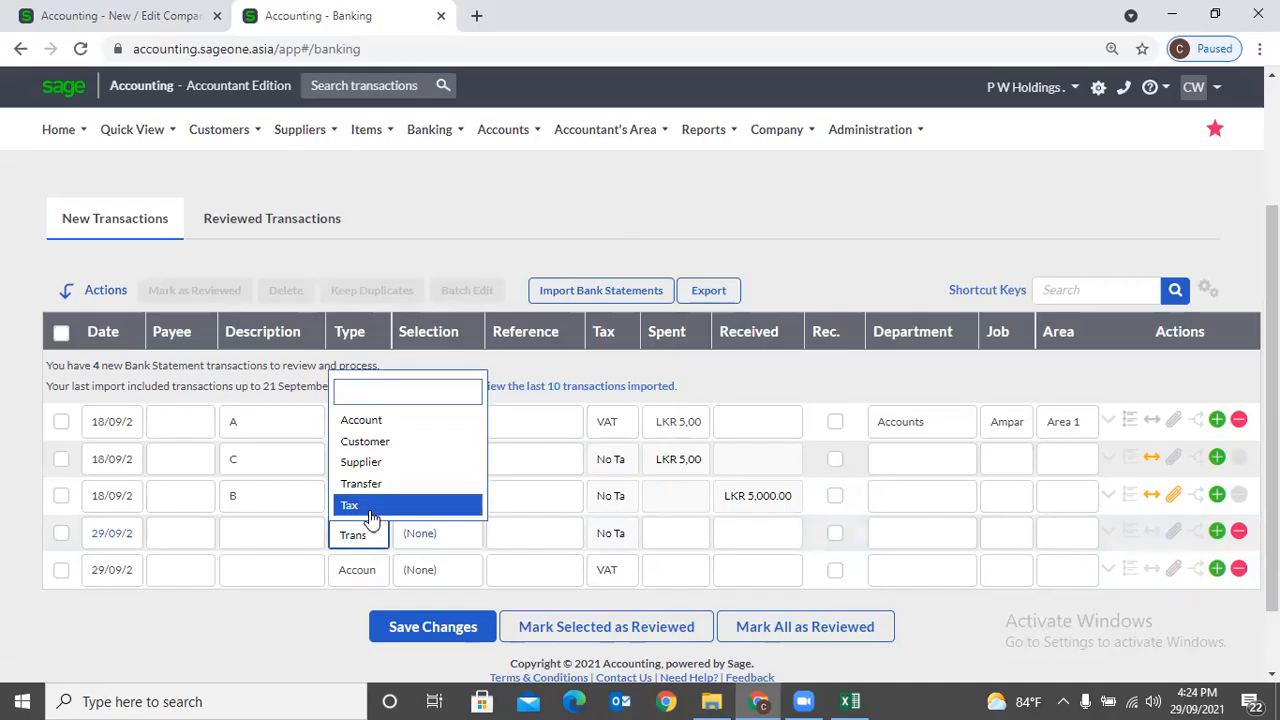
click(367, 506)
click(445, 537)
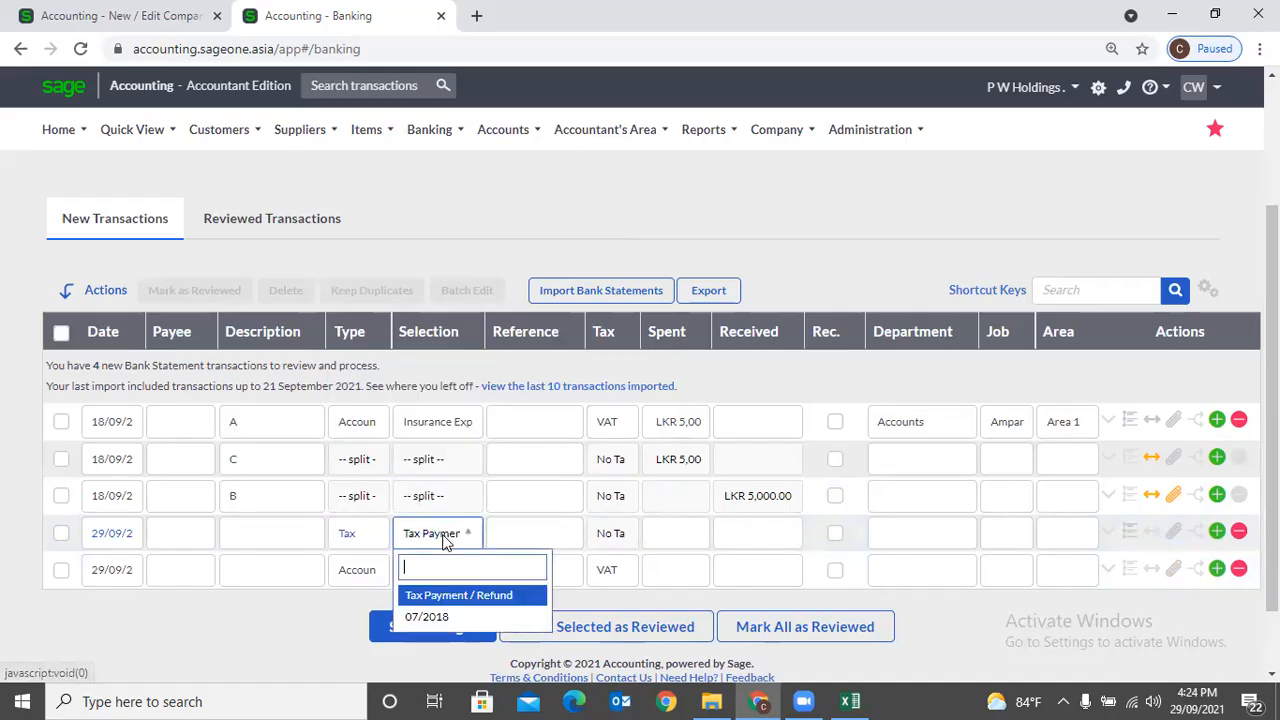
click(447, 619)
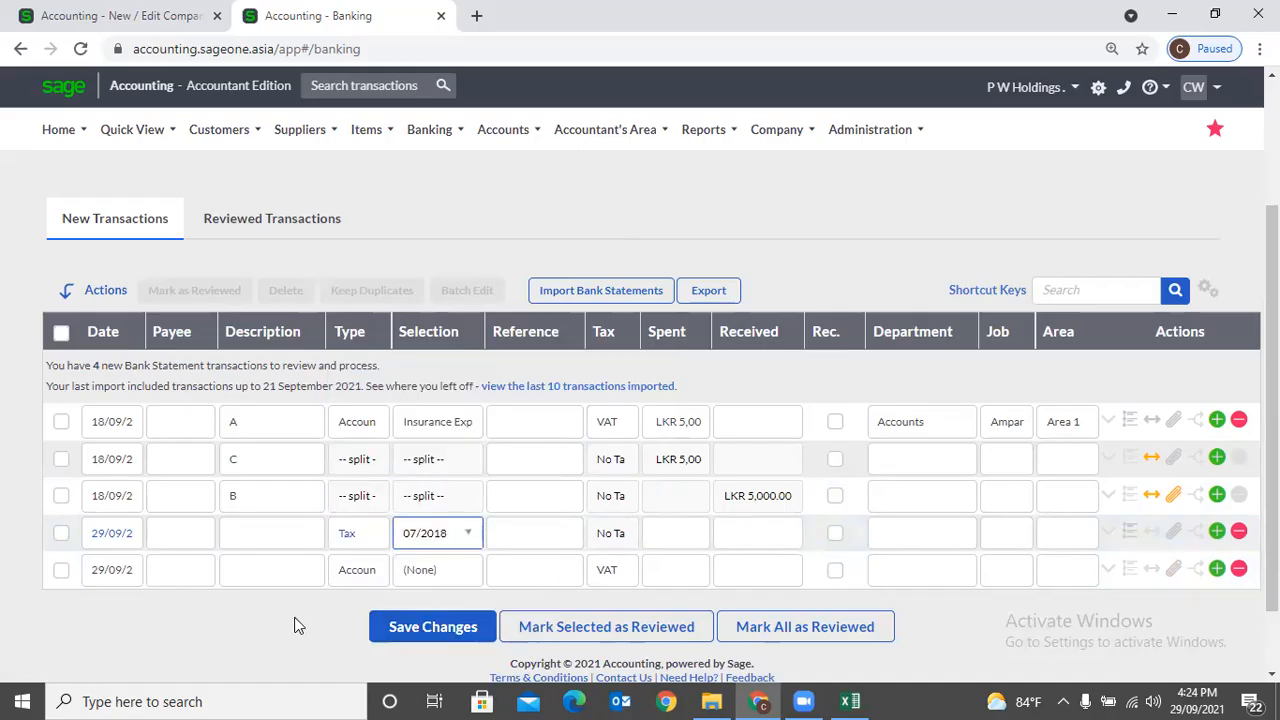
Set the 29/09/2021 transaction's type to Account and allocate it to Electricity Income.
click(340, 537)
click(337, 538)
key(Up)
key(Up)
key(Up)
key(Up)
key(Return)
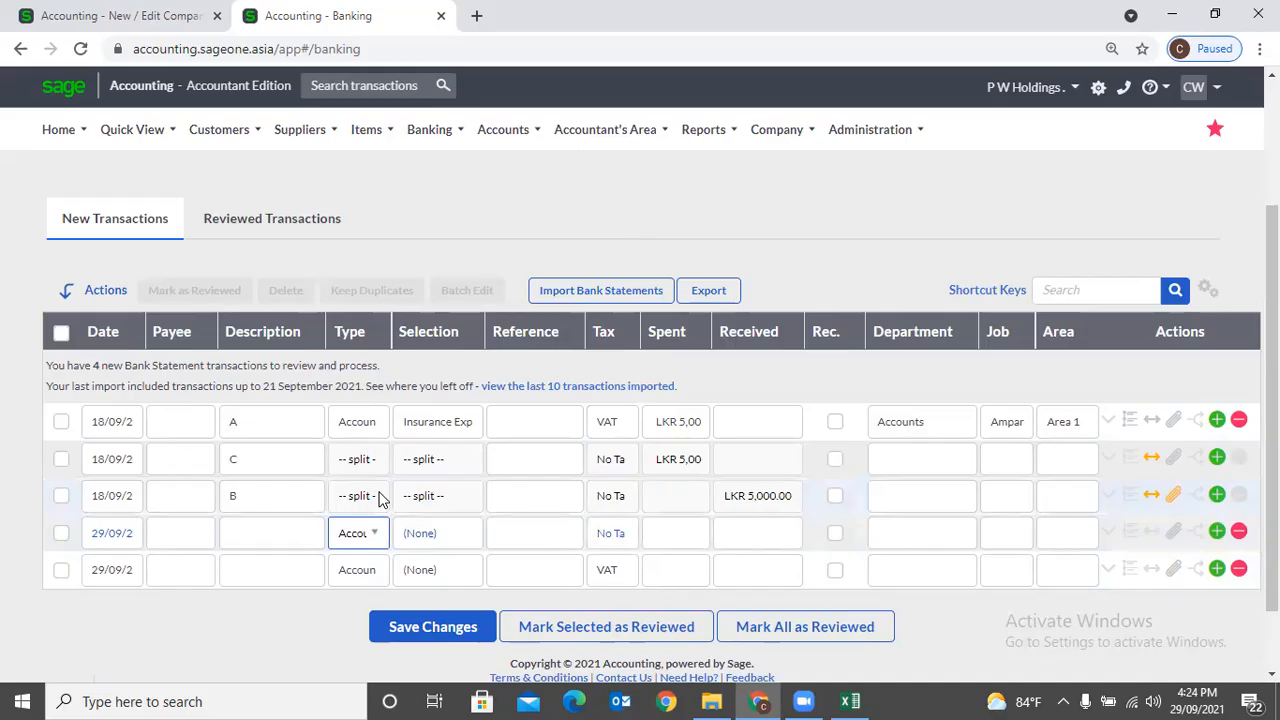
click(457, 536)
click(460, 535)
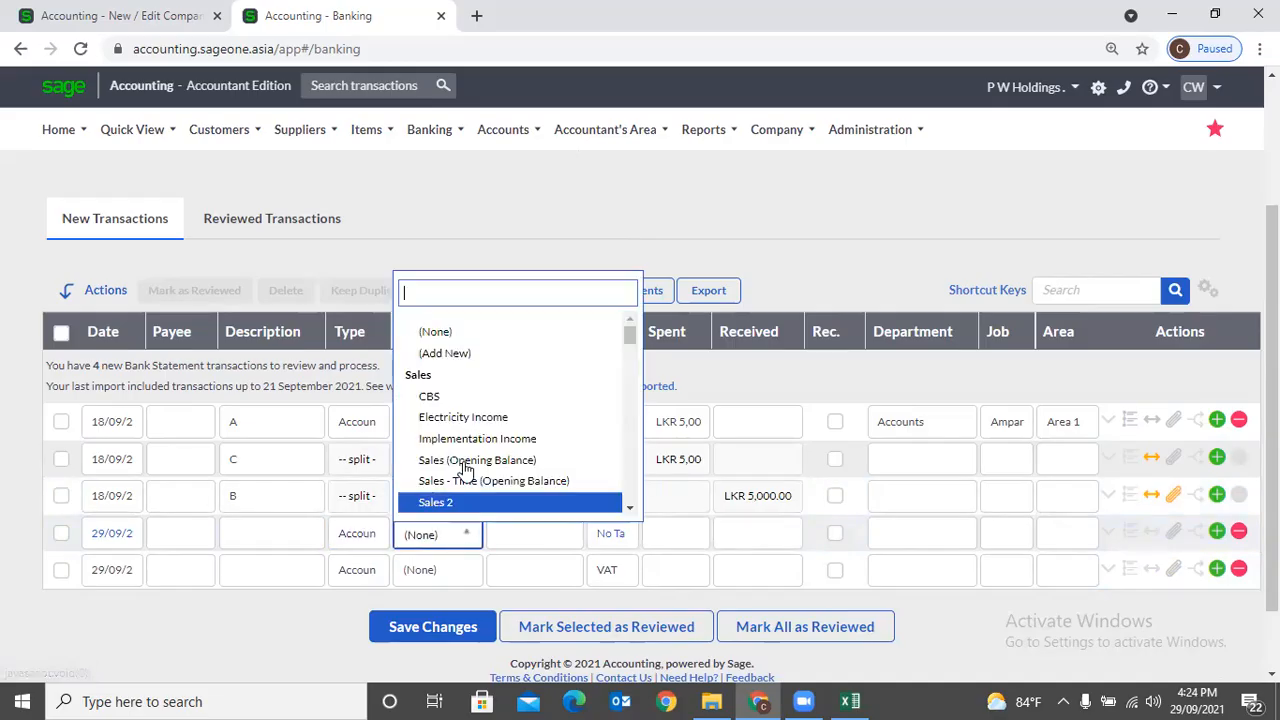
click(464, 418)
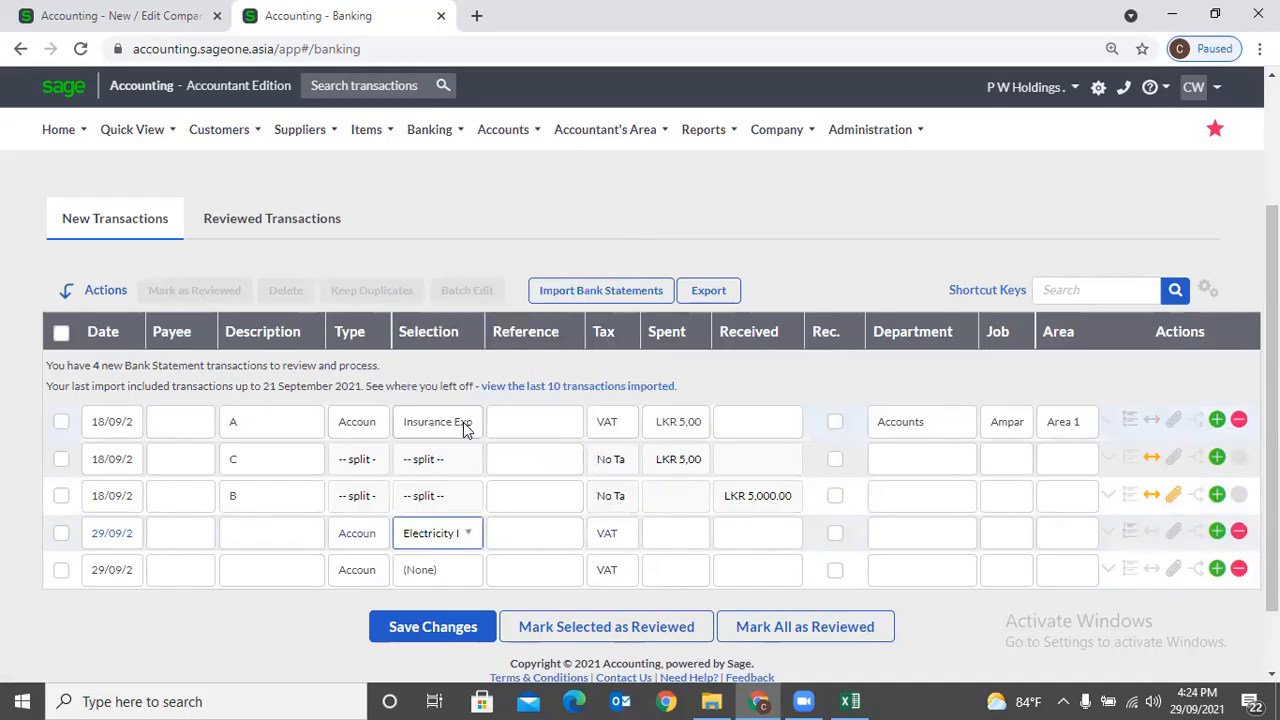
Enter 5000 as the received amount for the Electricity Income transaction, leaving its reference and spent amount empty.
click(580, 538)
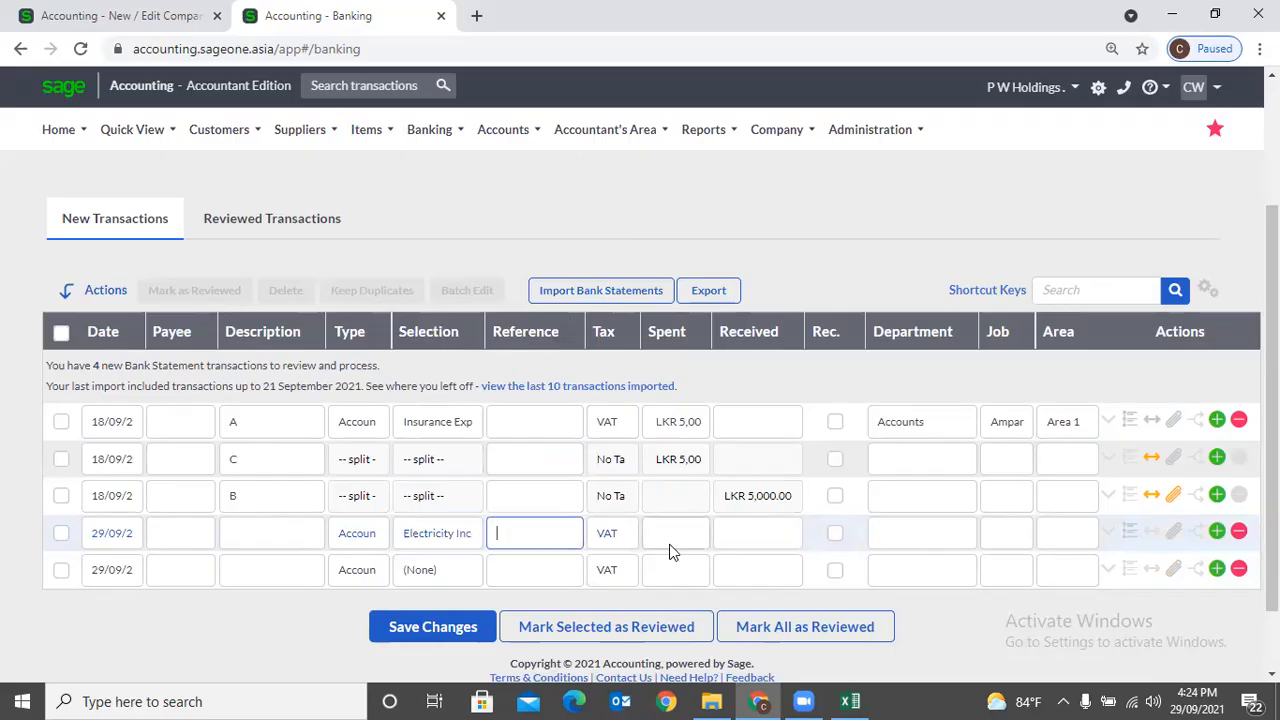
click(626, 536)
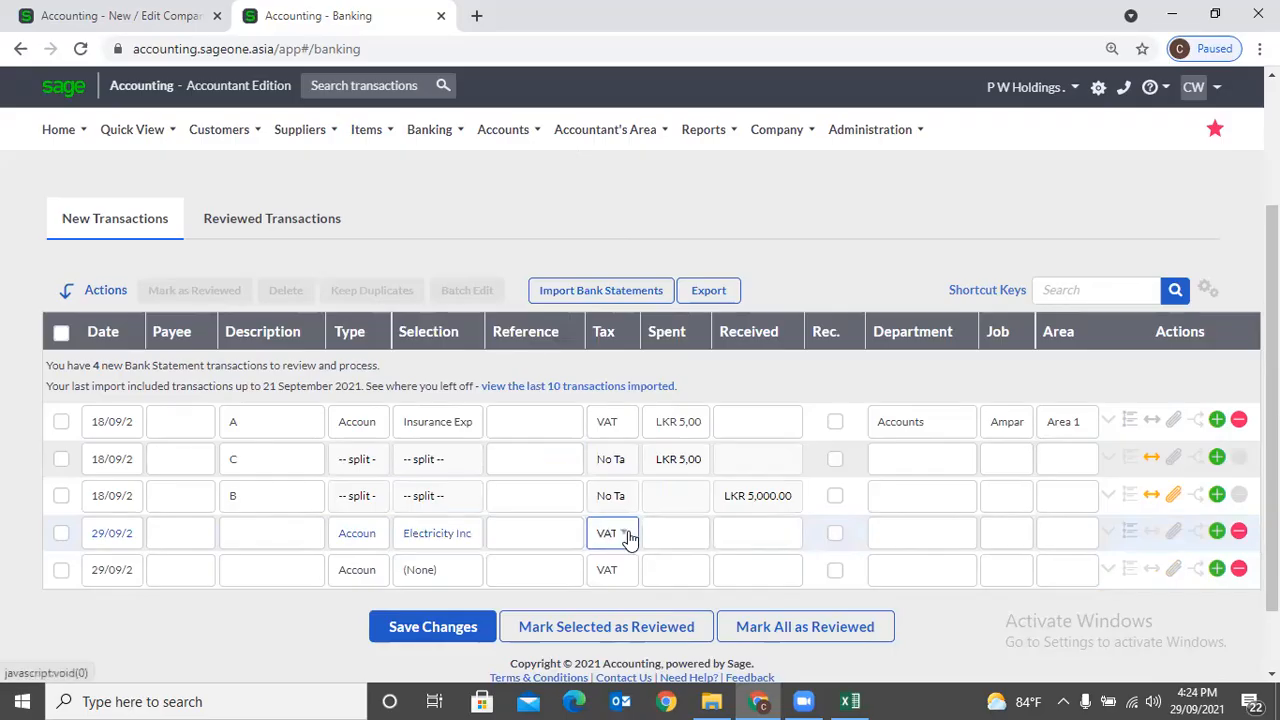
click(669, 542)
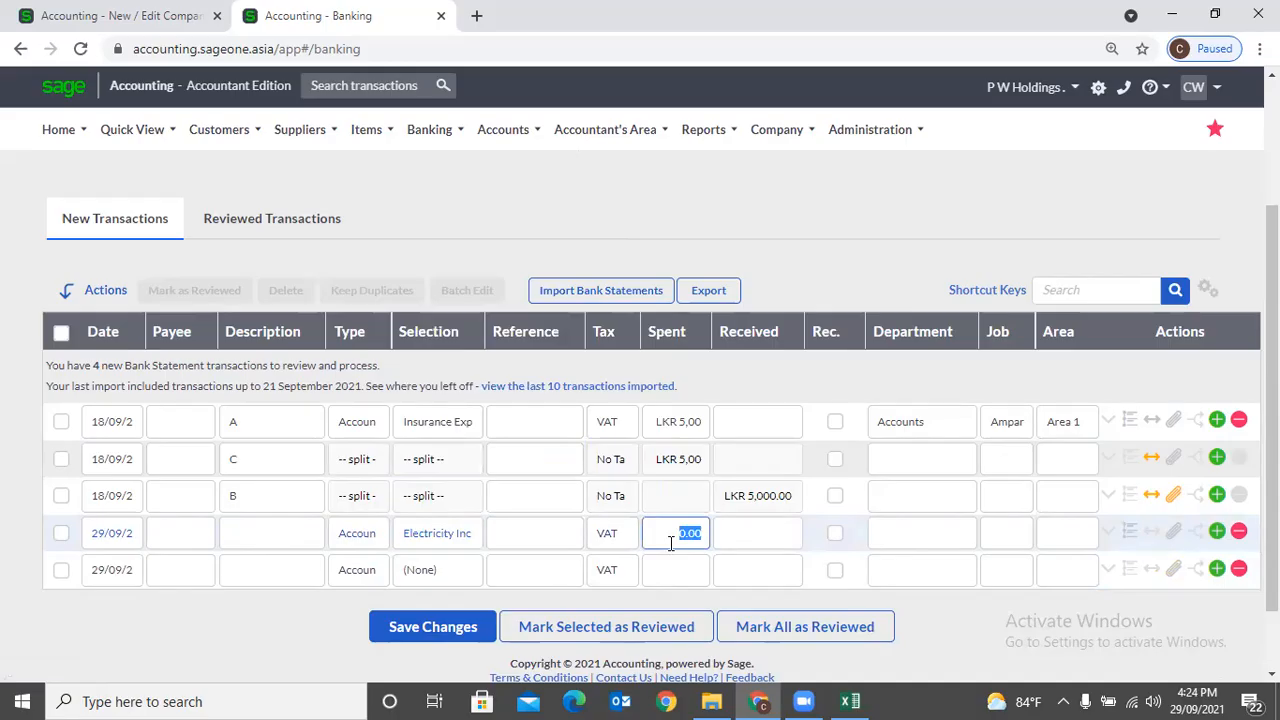
click(742, 530)
text(5000)
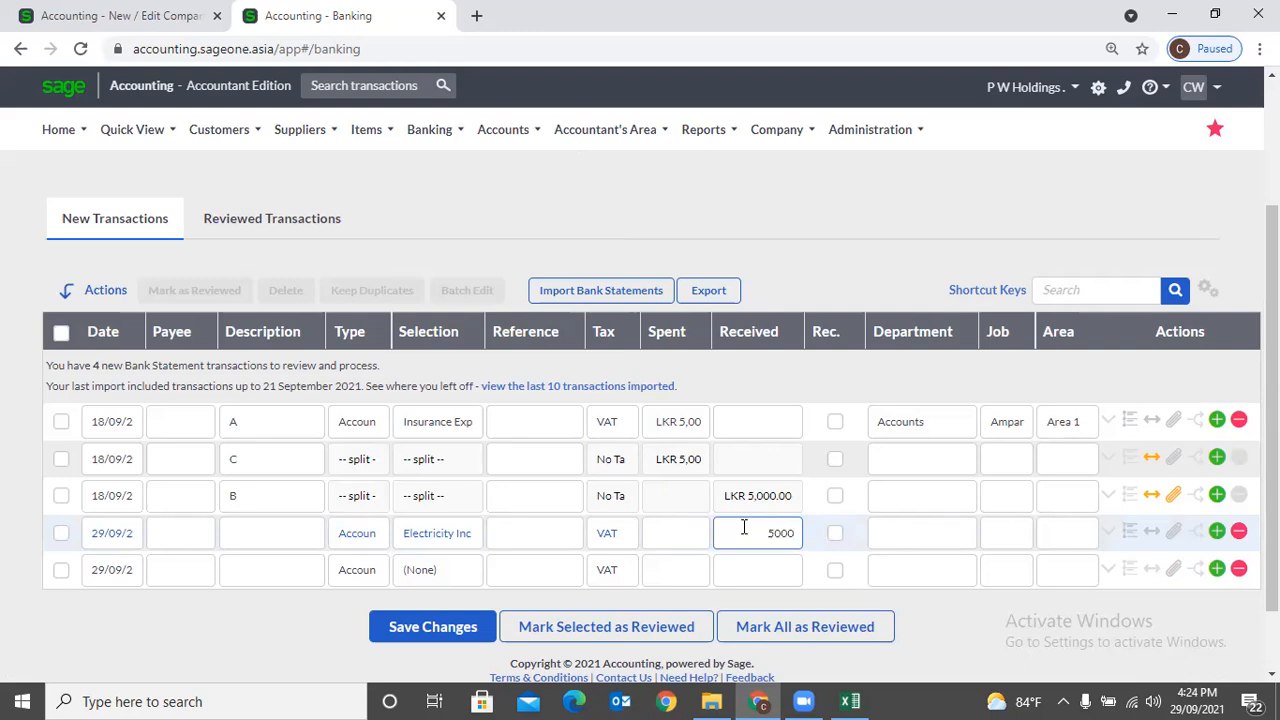
key(Tab)
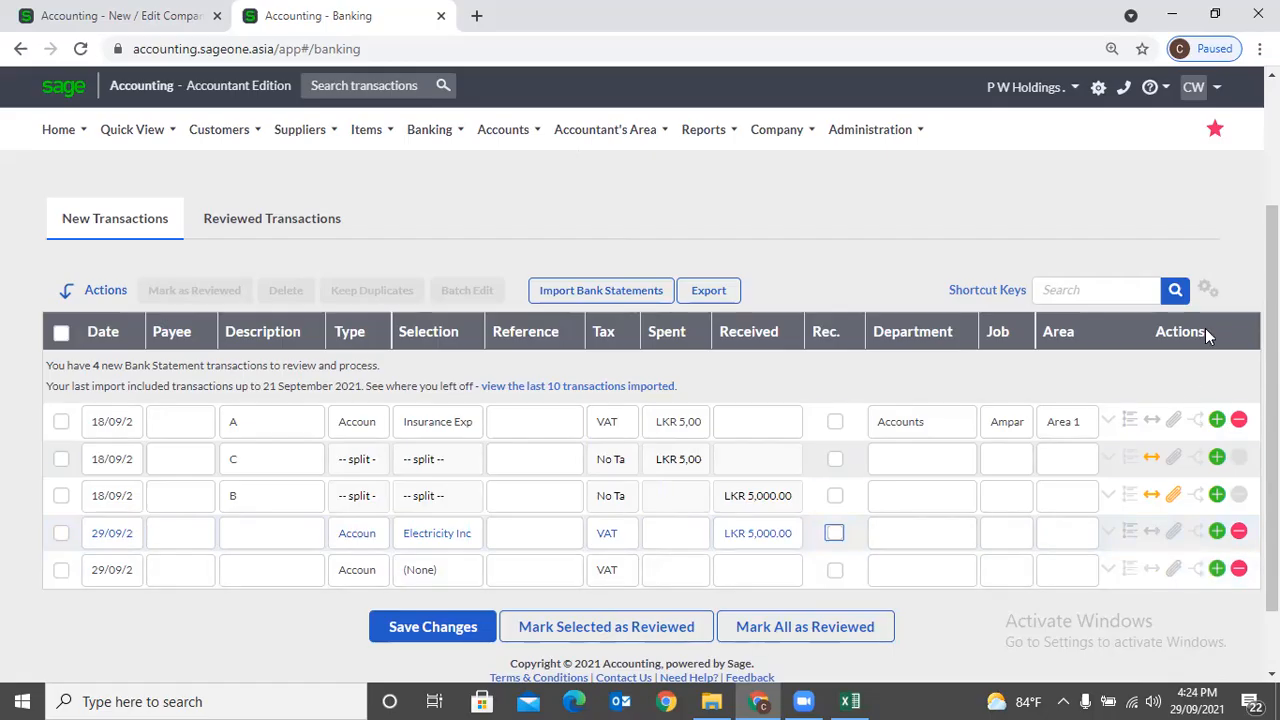
Check which analysis code columns the transaction grid can show, and leave the settings without saving.
click(1208, 291)
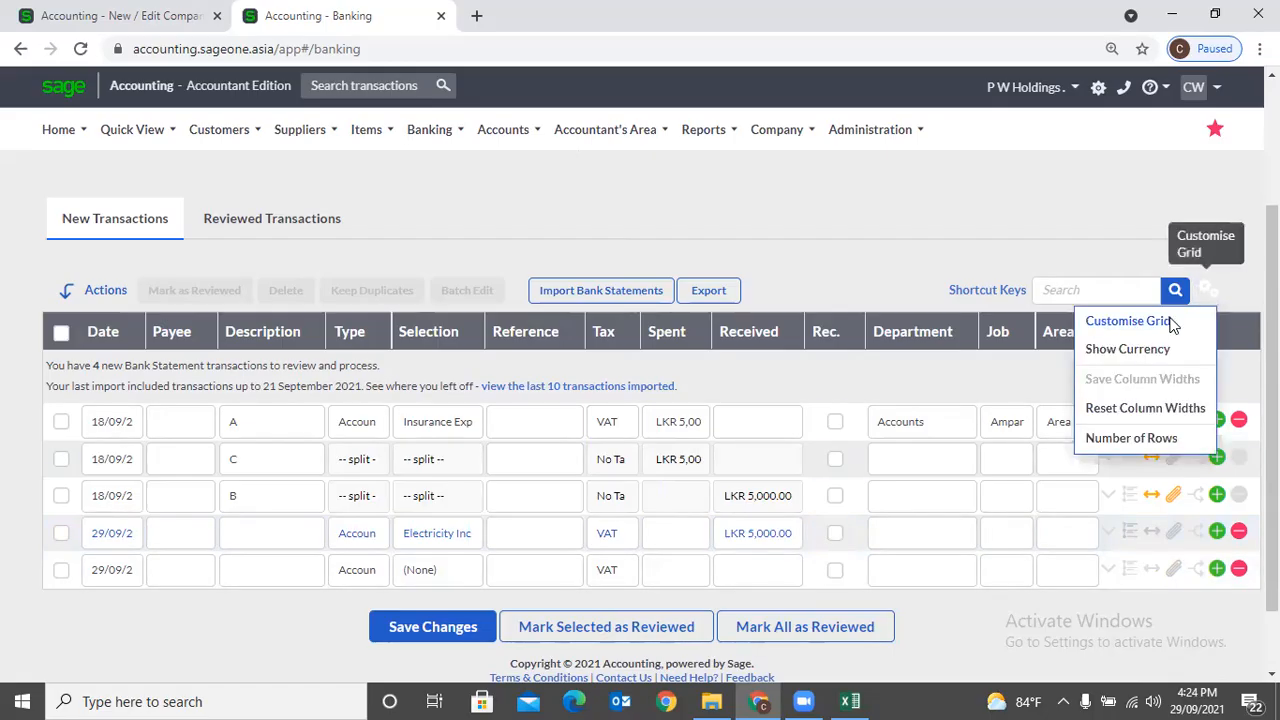
click(1168, 321)
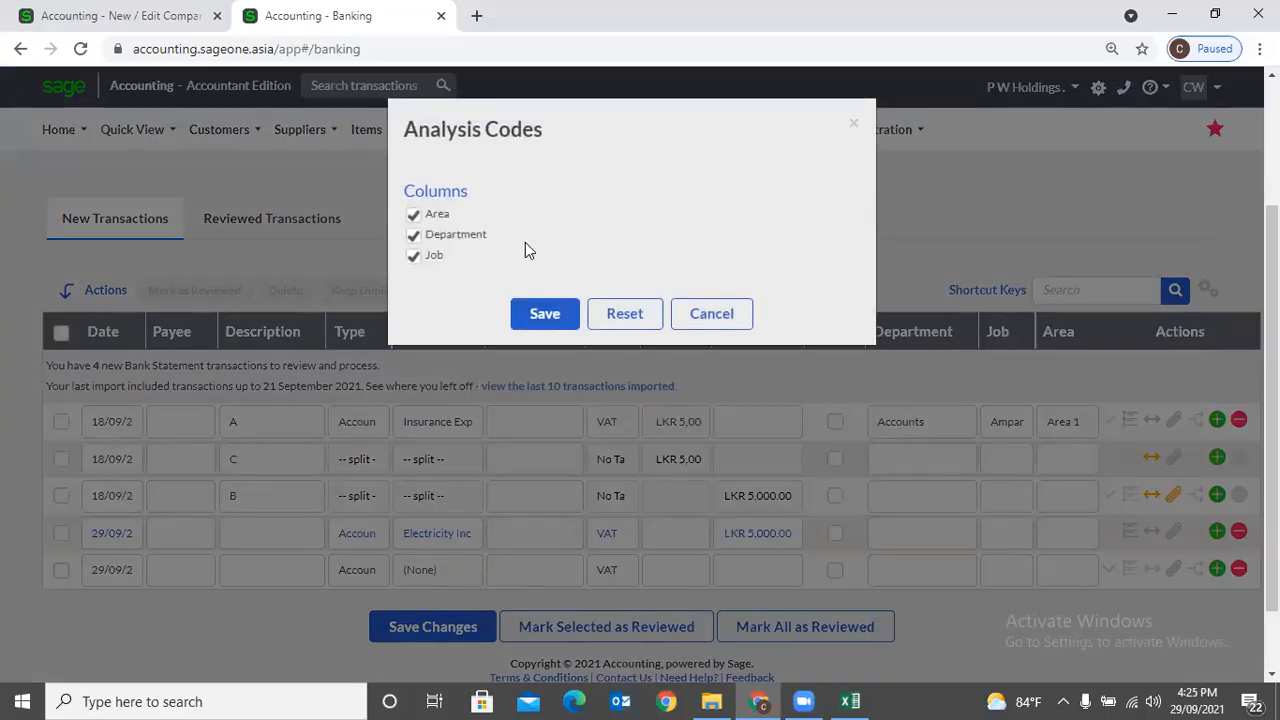
click(712, 314)
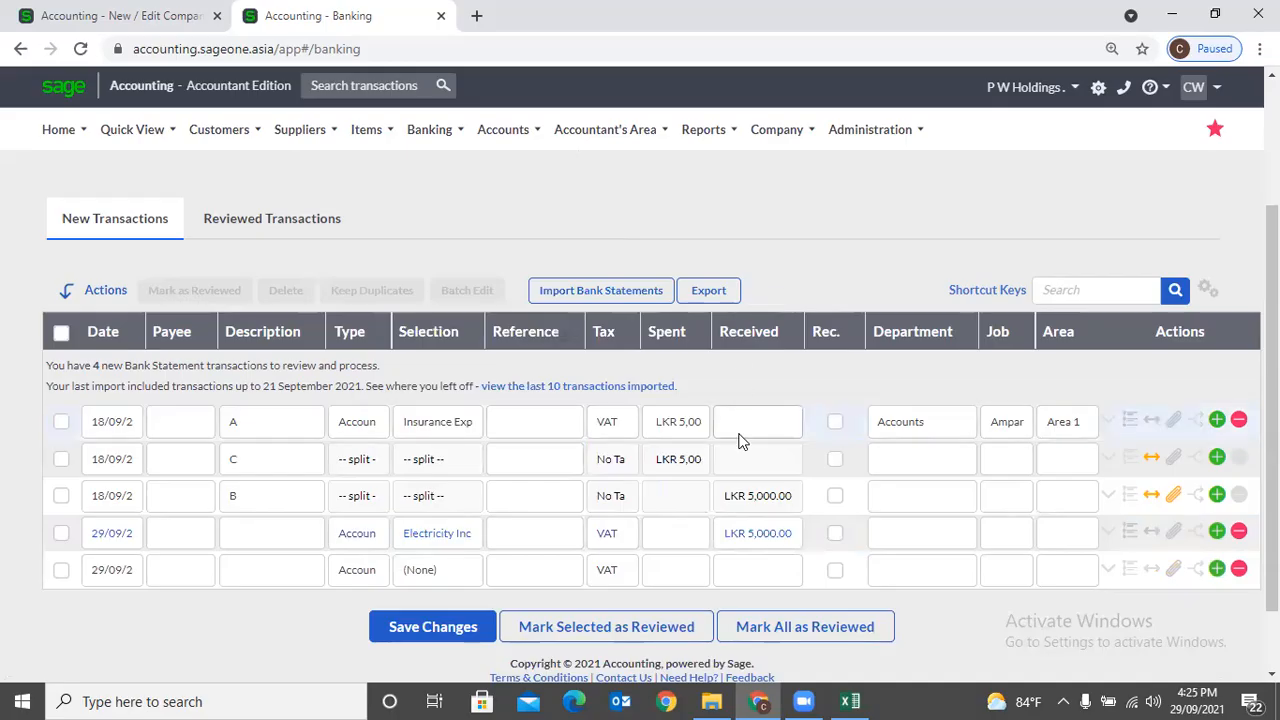
Customise the transaction grid to hide the Job and Area columns, keep Department, and save the settings.
click(1209, 290)
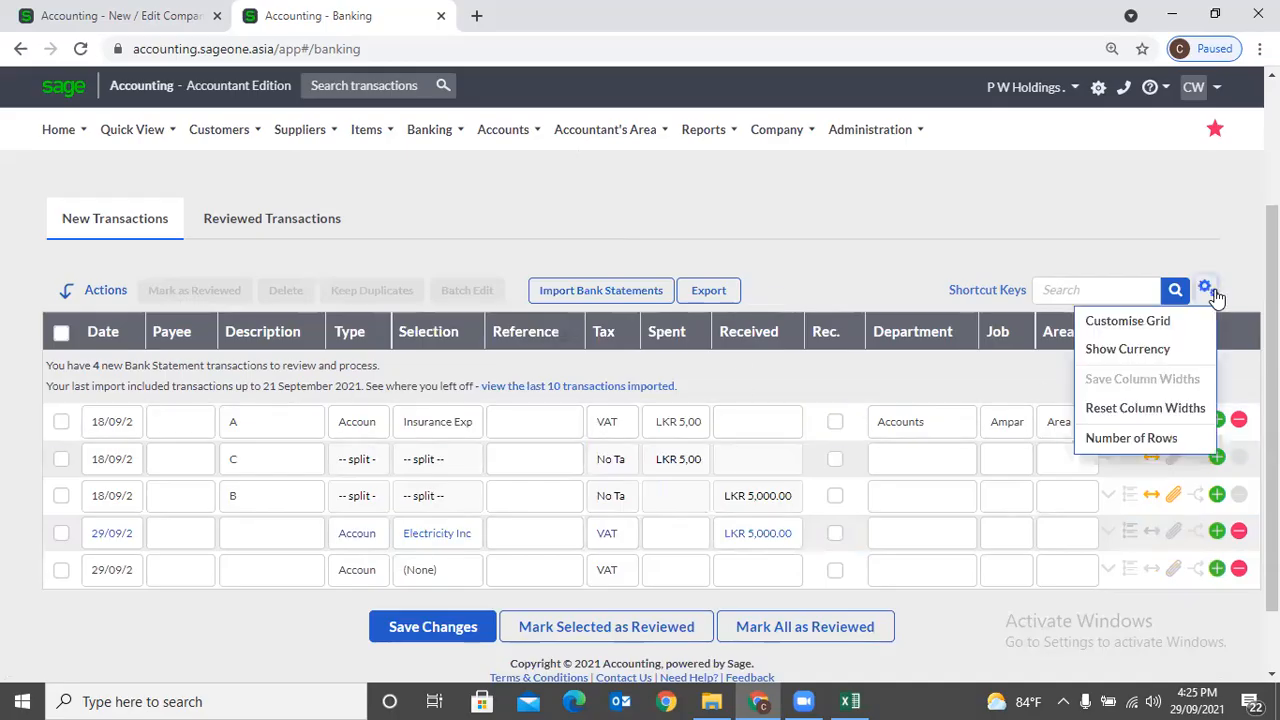
click(1128, 321)
click(414, 256)
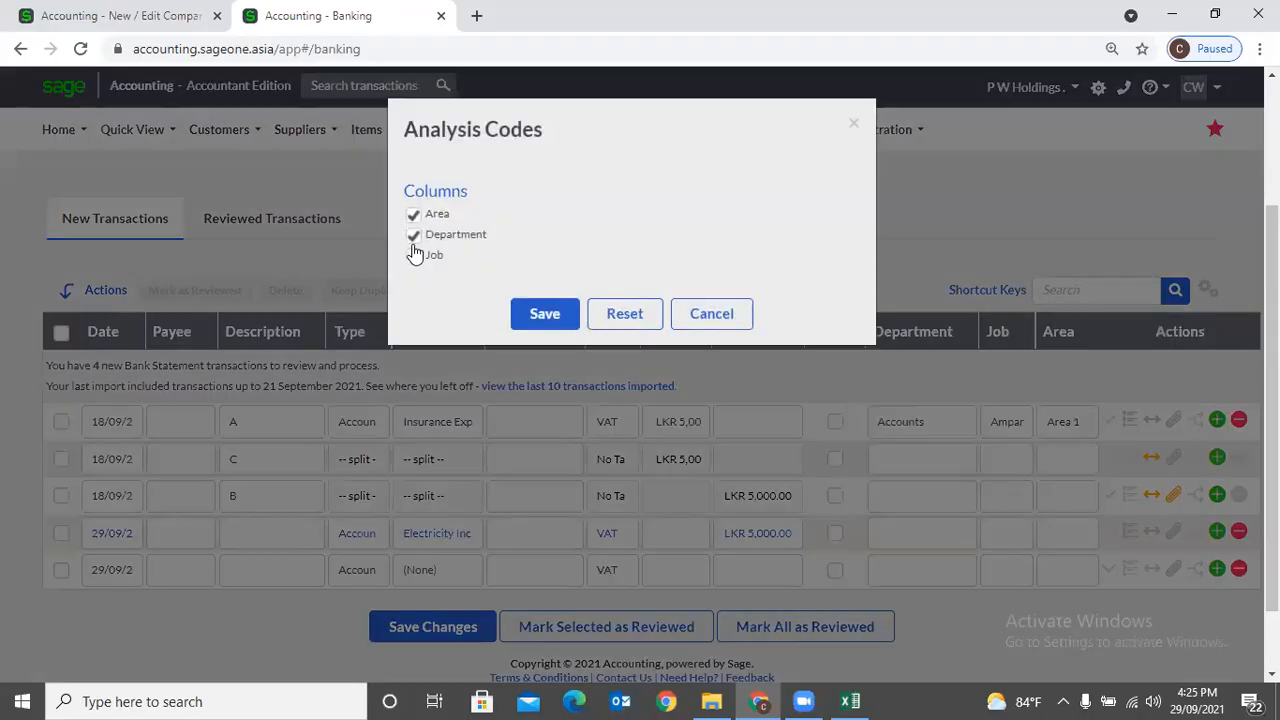
click(413, 214)
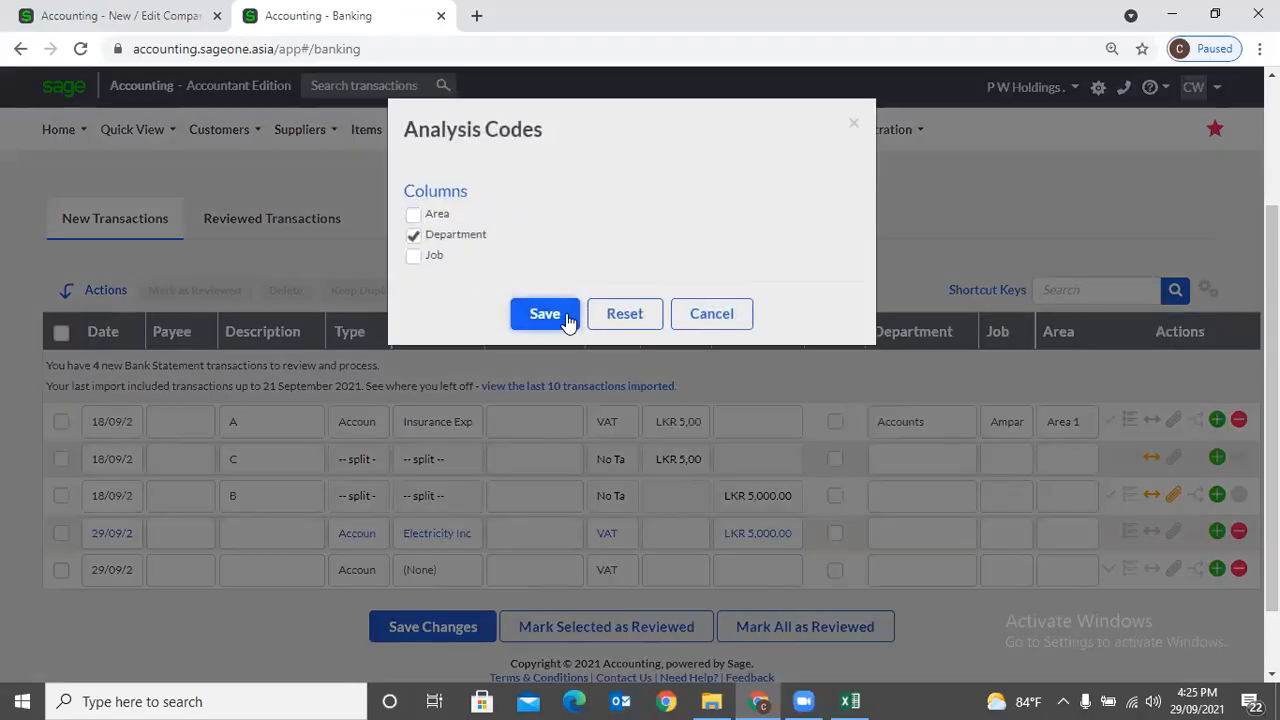
click(562, 318)
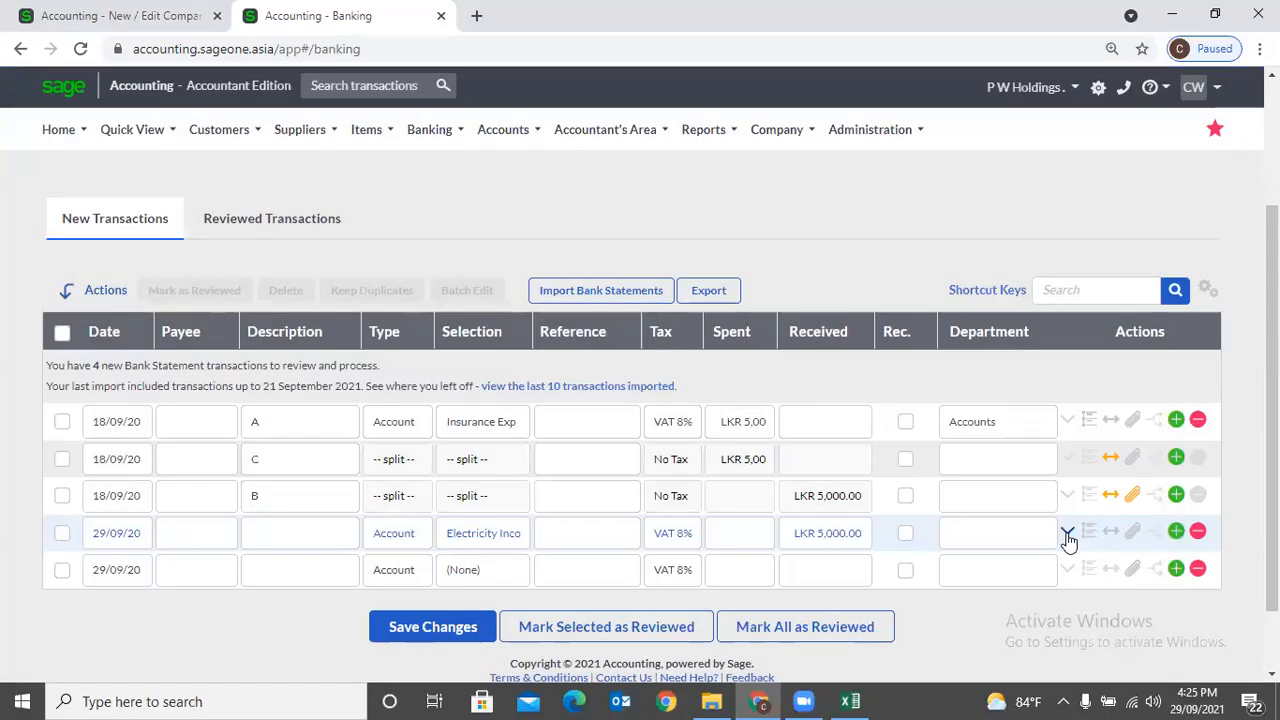
Expand the Electricity Income transaction's details and examine its tax split, analysis codes, project and comments fields.
click(1067, 533)
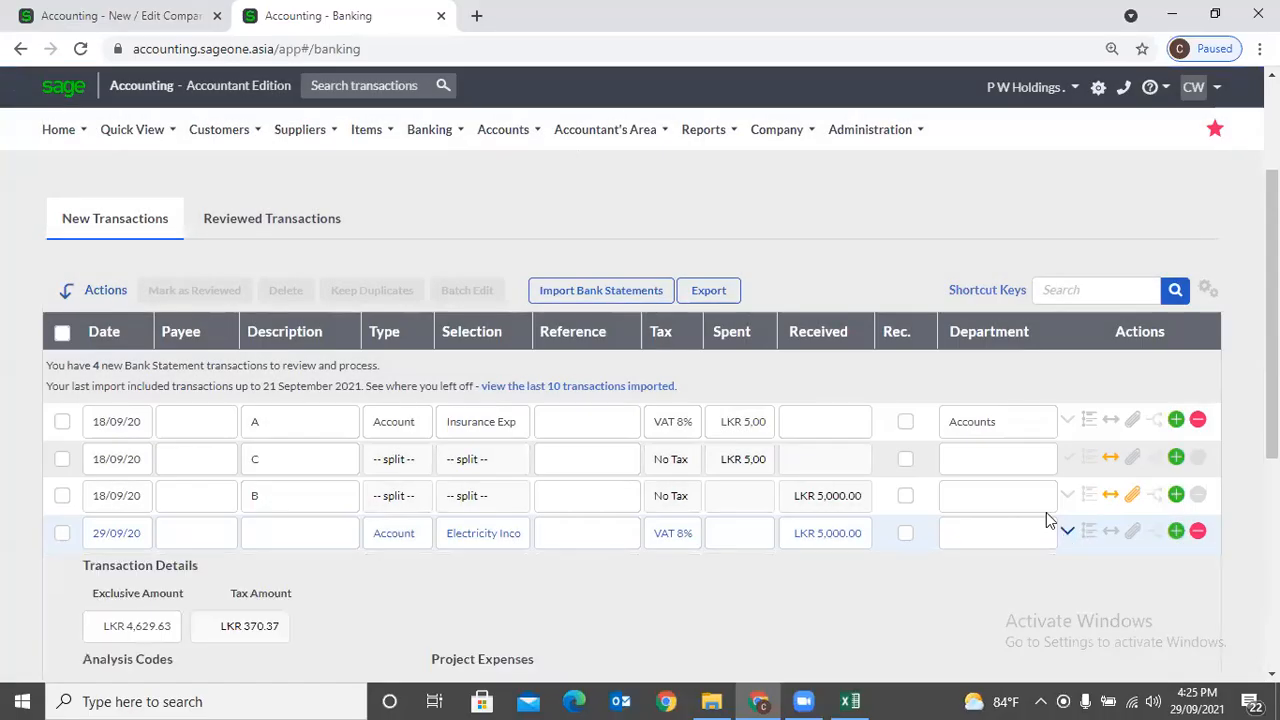
scroll(1070, 460, down, 2)
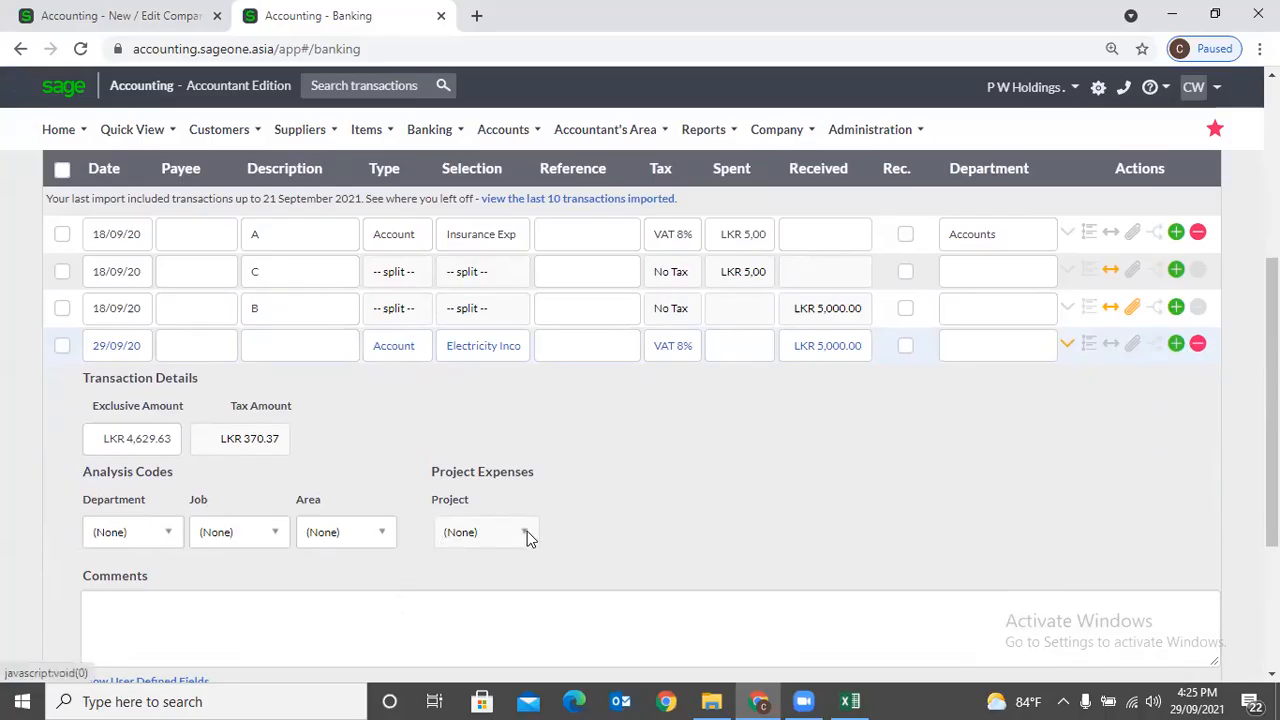
scroll(564, 529, down, 1)
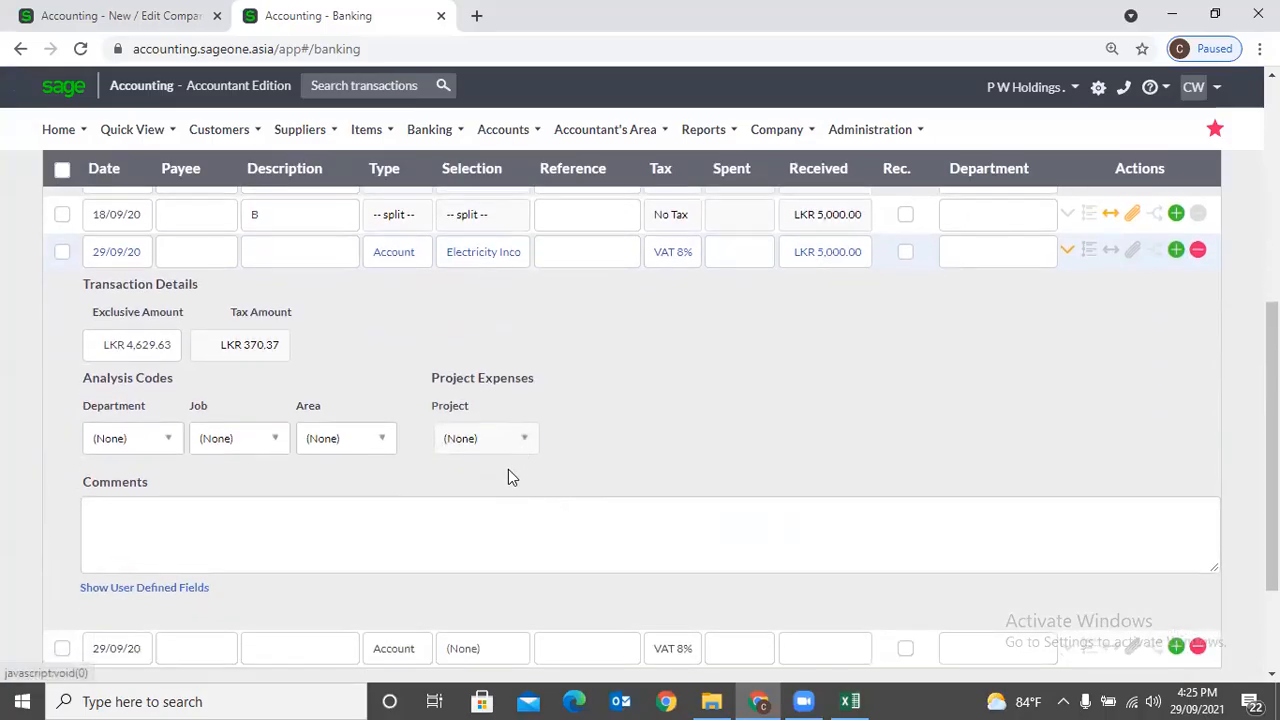
Check the comments field of the Electricity Income transaction and collapse its details.
click(500, 515)
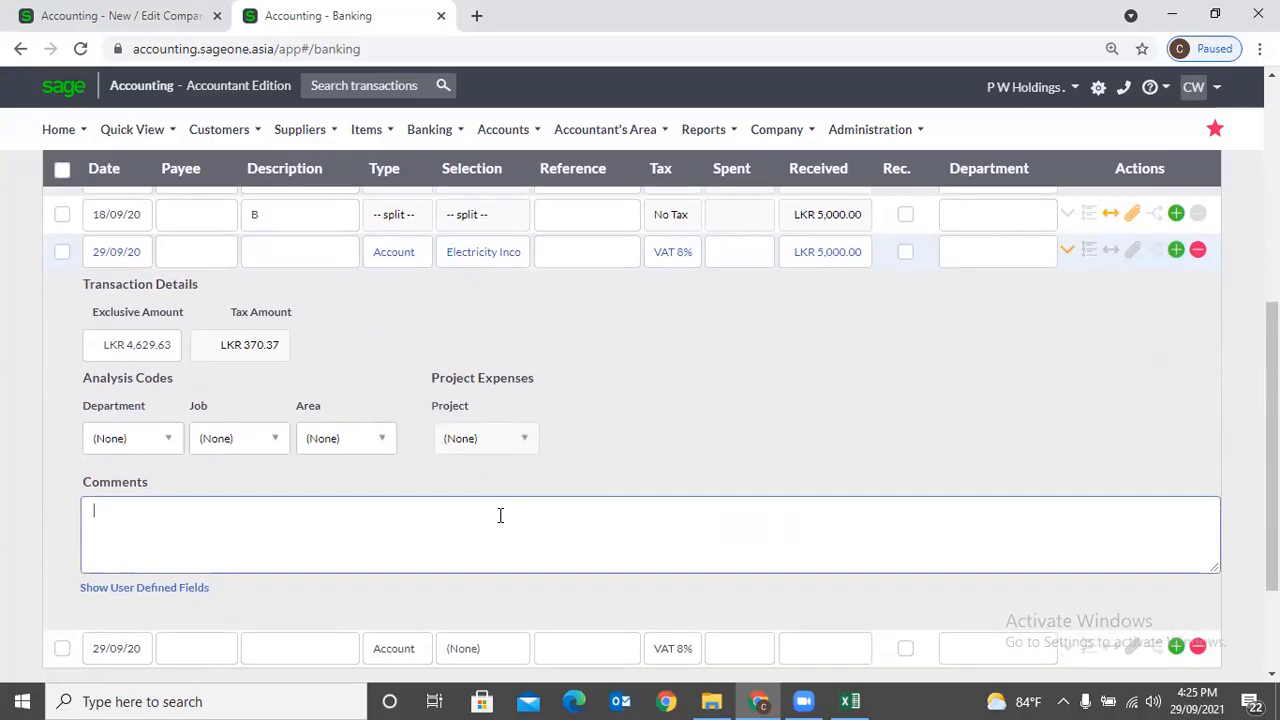
click(787, 416)
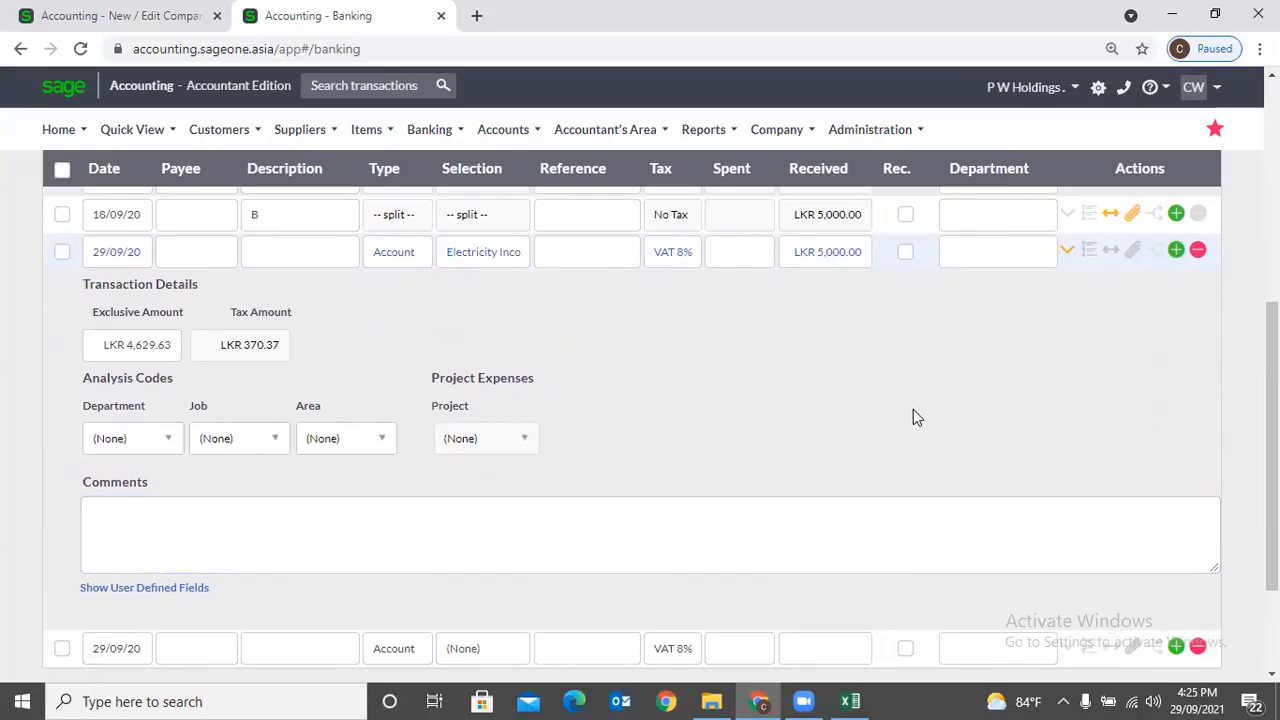
click(1067, 251)
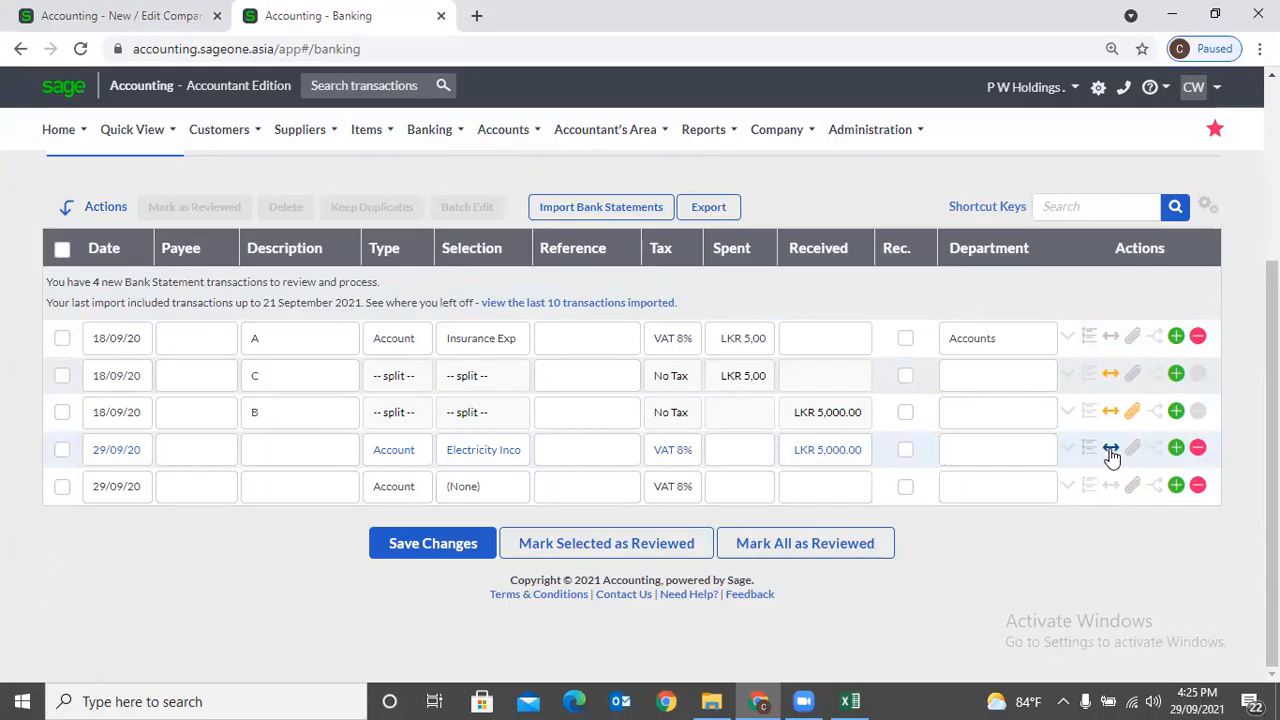
Change the Electricity Income transaction's account selection to Advertising.
click(472, 452)
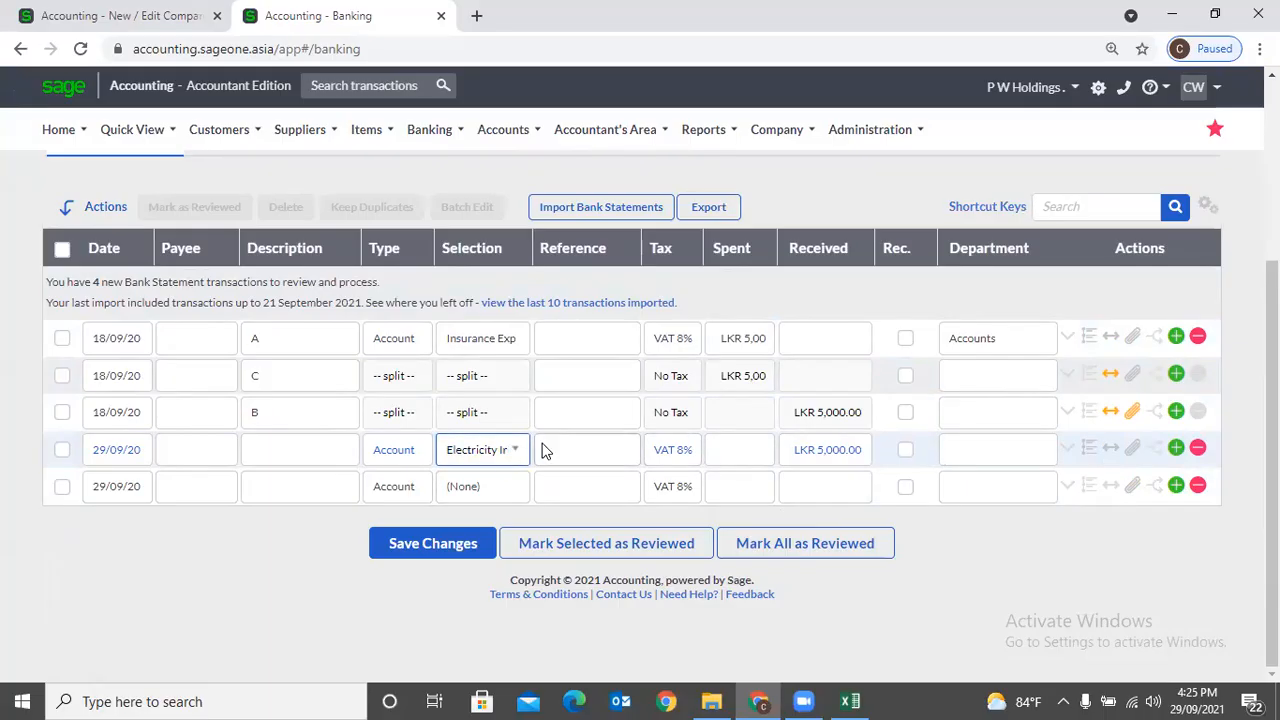
click(506, 453)
scroll(563, 396, down, 3)
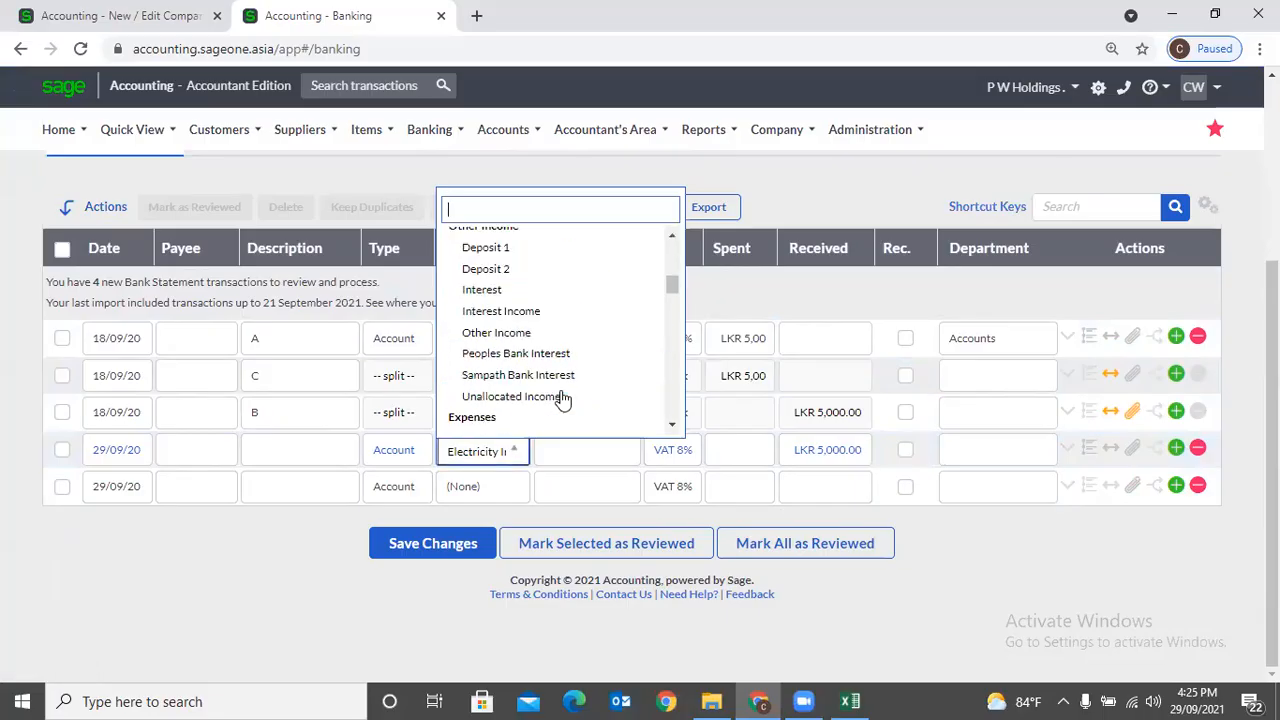
scroll(563, 396, down, 3)
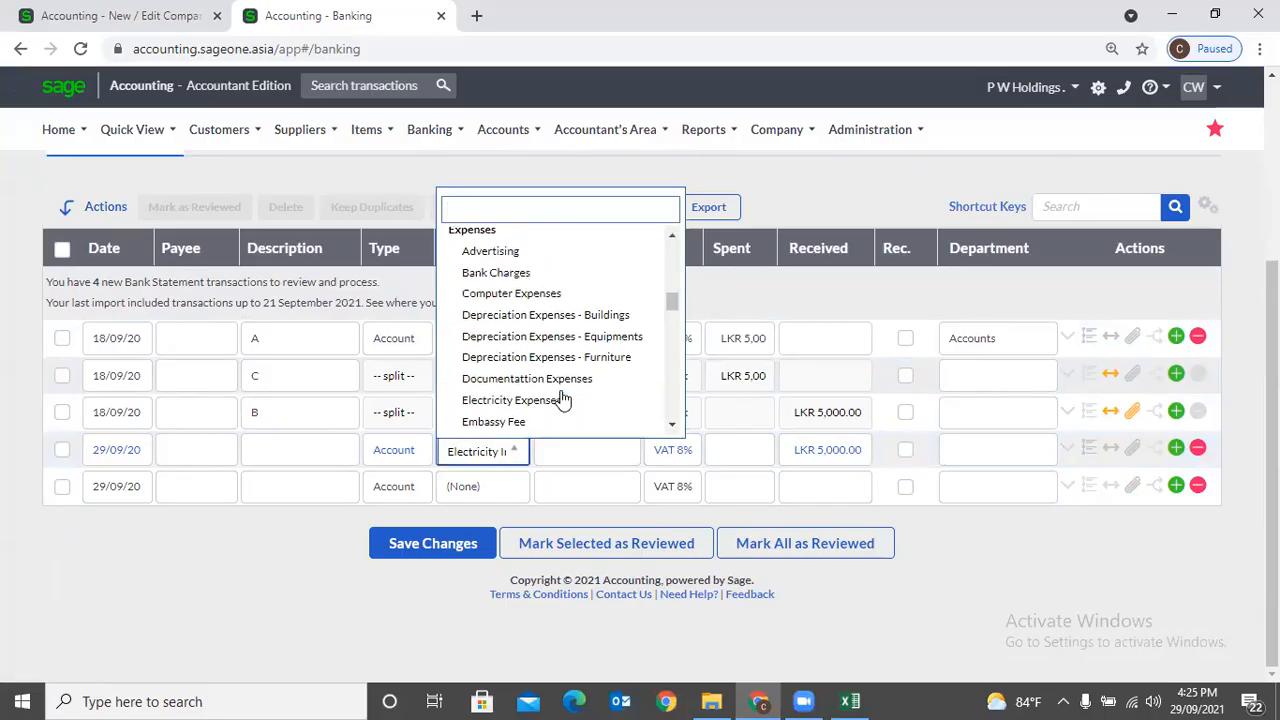
click(513, 256)
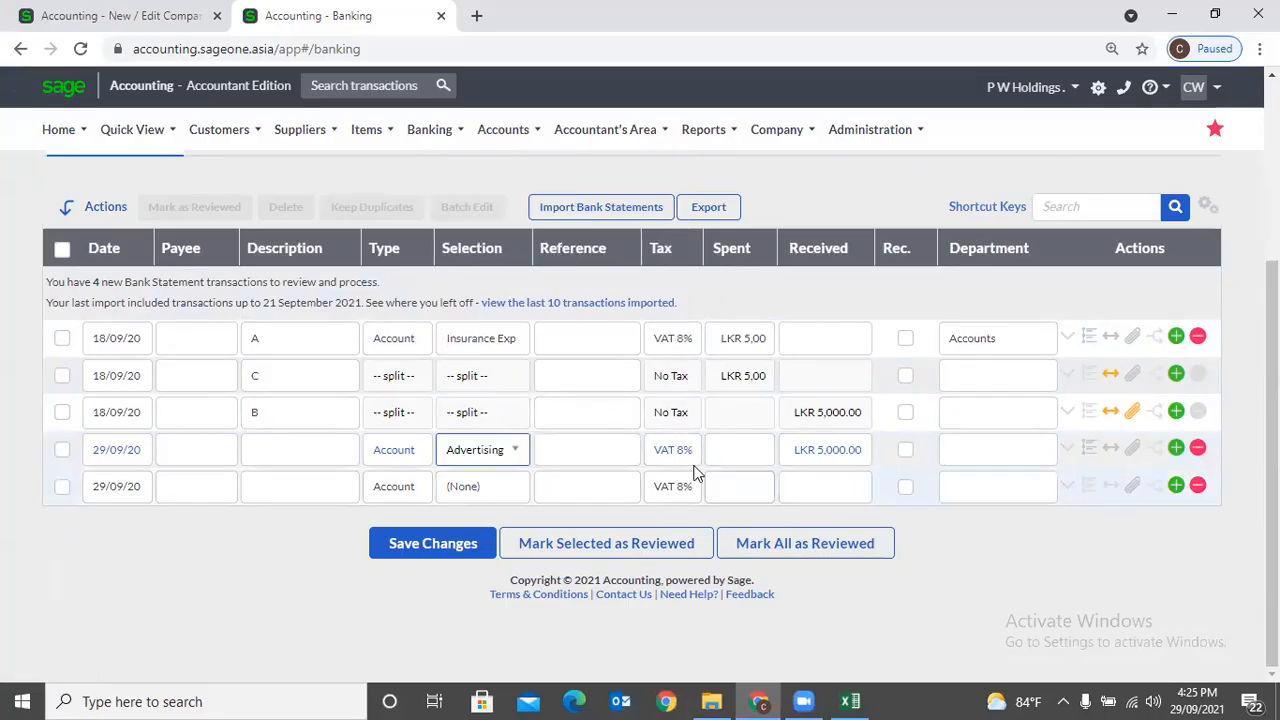
Reset the account selection of the 29/09 transaction with the received amount to (None).
click(516, 453)
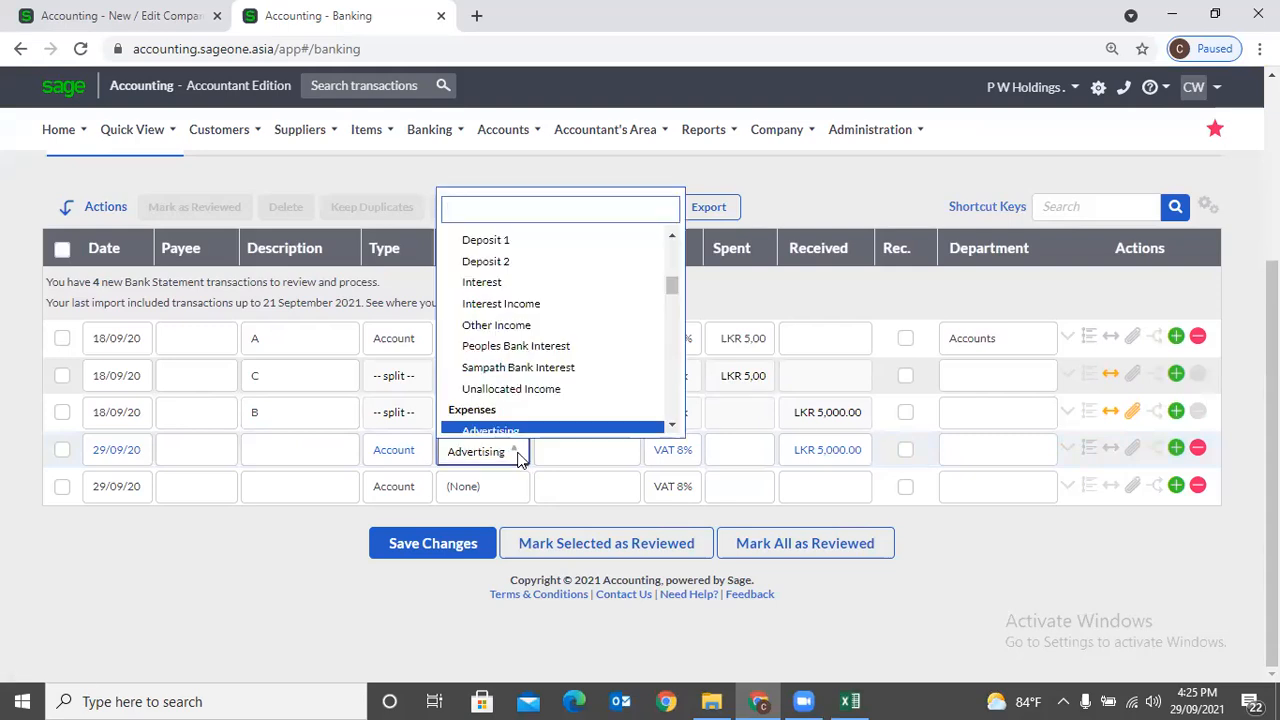
scroll(557, 307, up, 5)
click(470, 250)
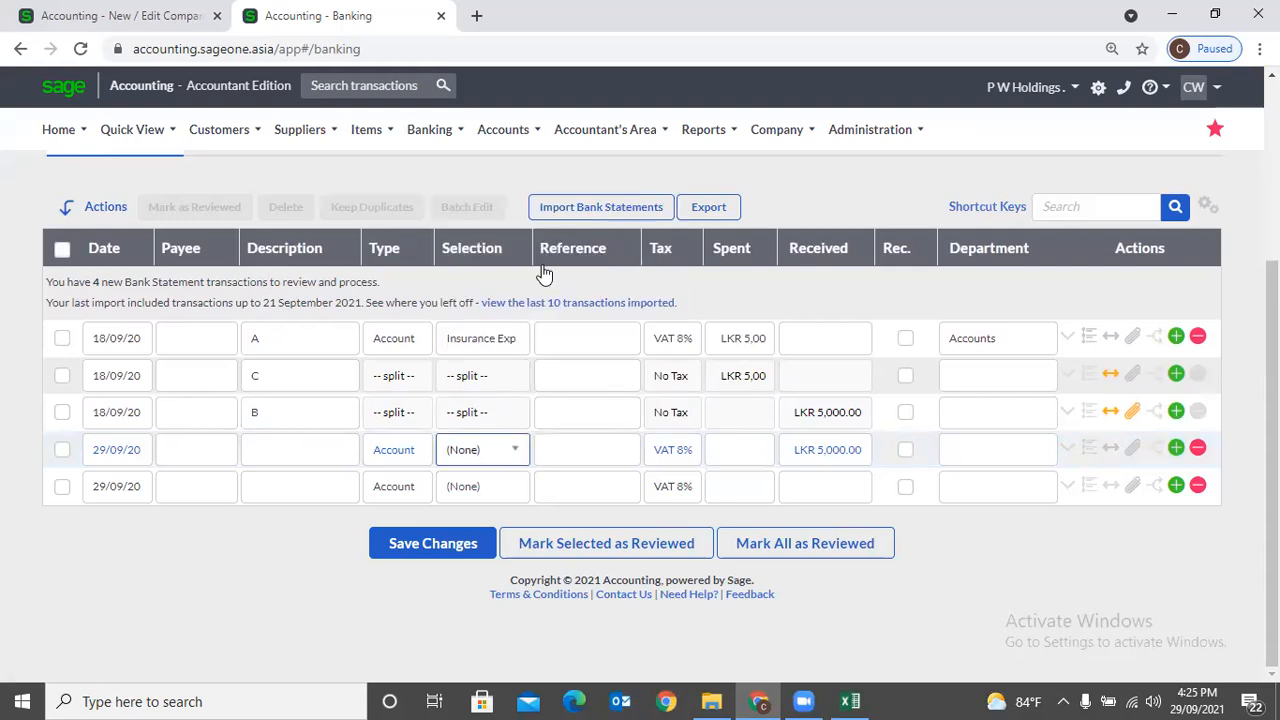
key(Tab)
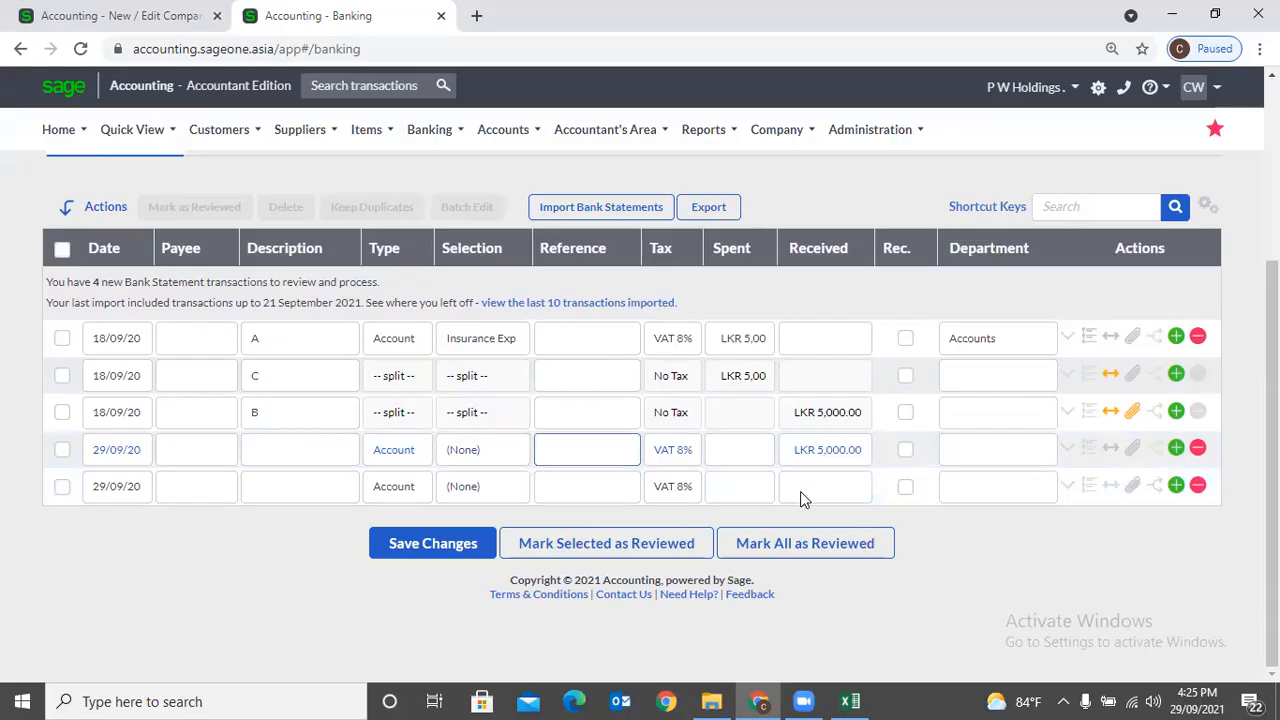
Enter 10000 as the spent amount of the 29/09 transaction in place of its received amount.
click(722, 450)
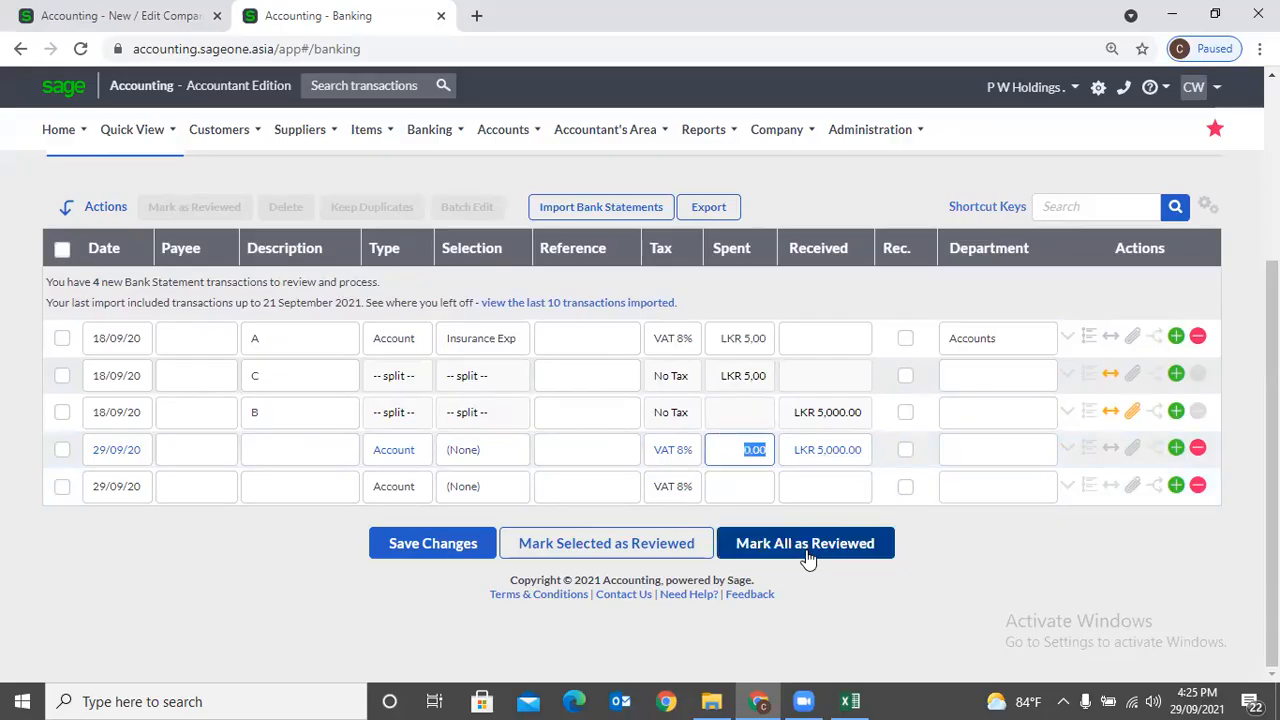
text(10000)
key(Tab)
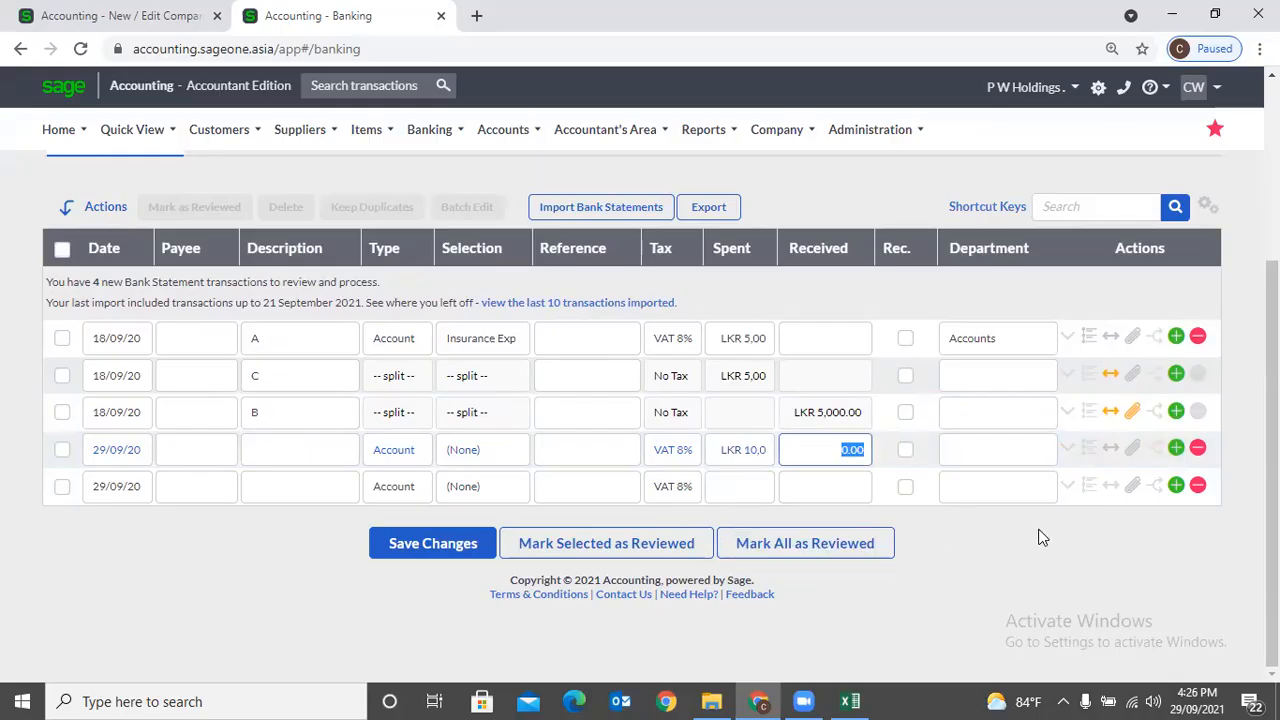
Split the 10,000 payment, allocating the first line to Advertising with No Tax and an exclusive amount of 2500.
click(1111, 449)
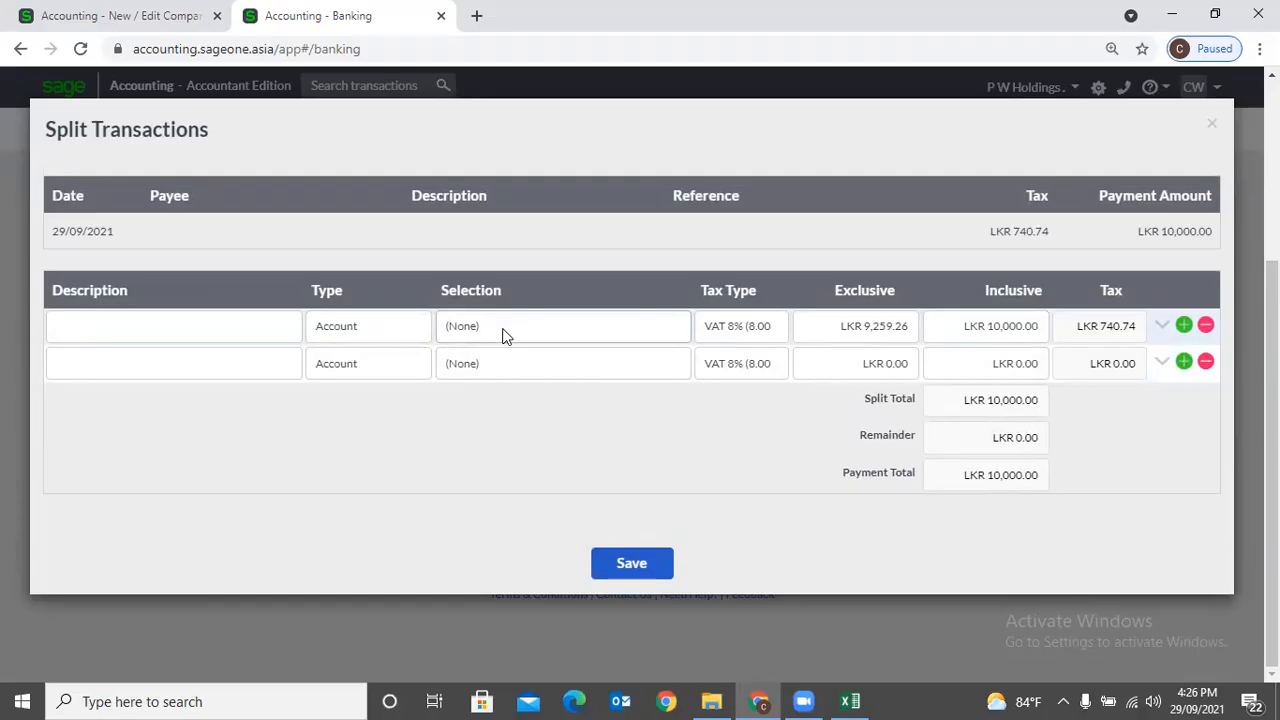
click(503, 336)
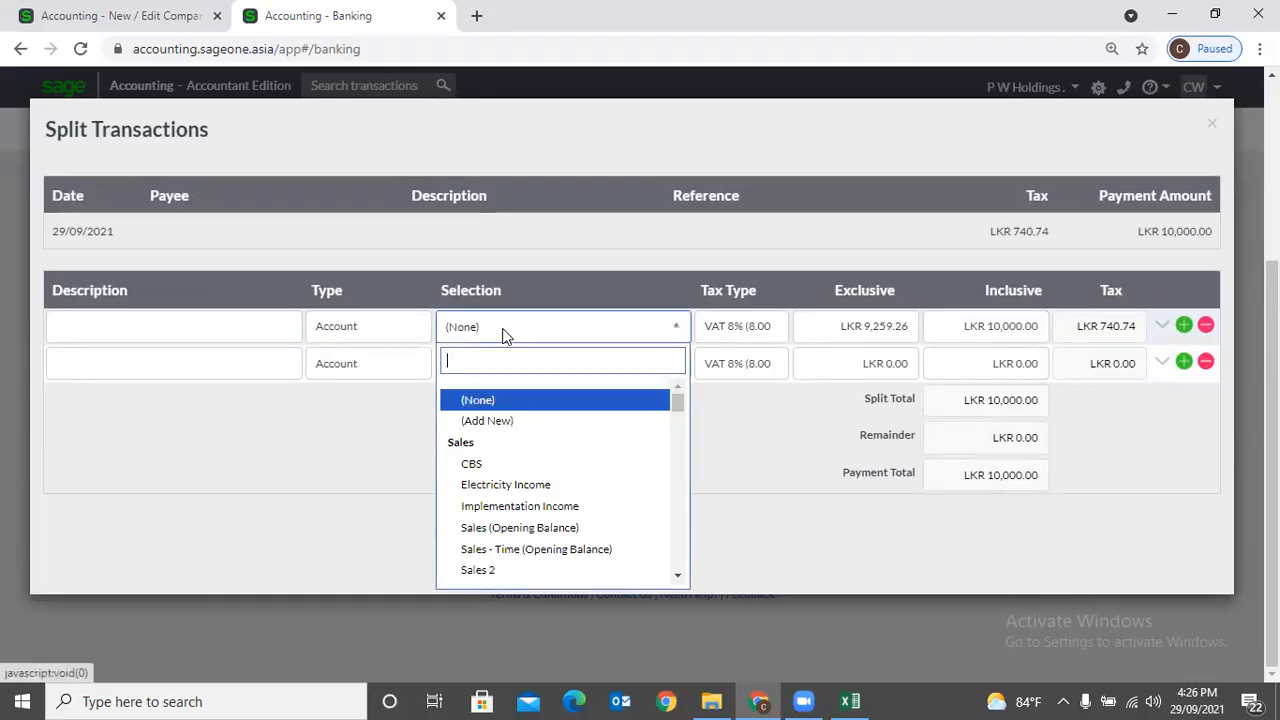
text(a)
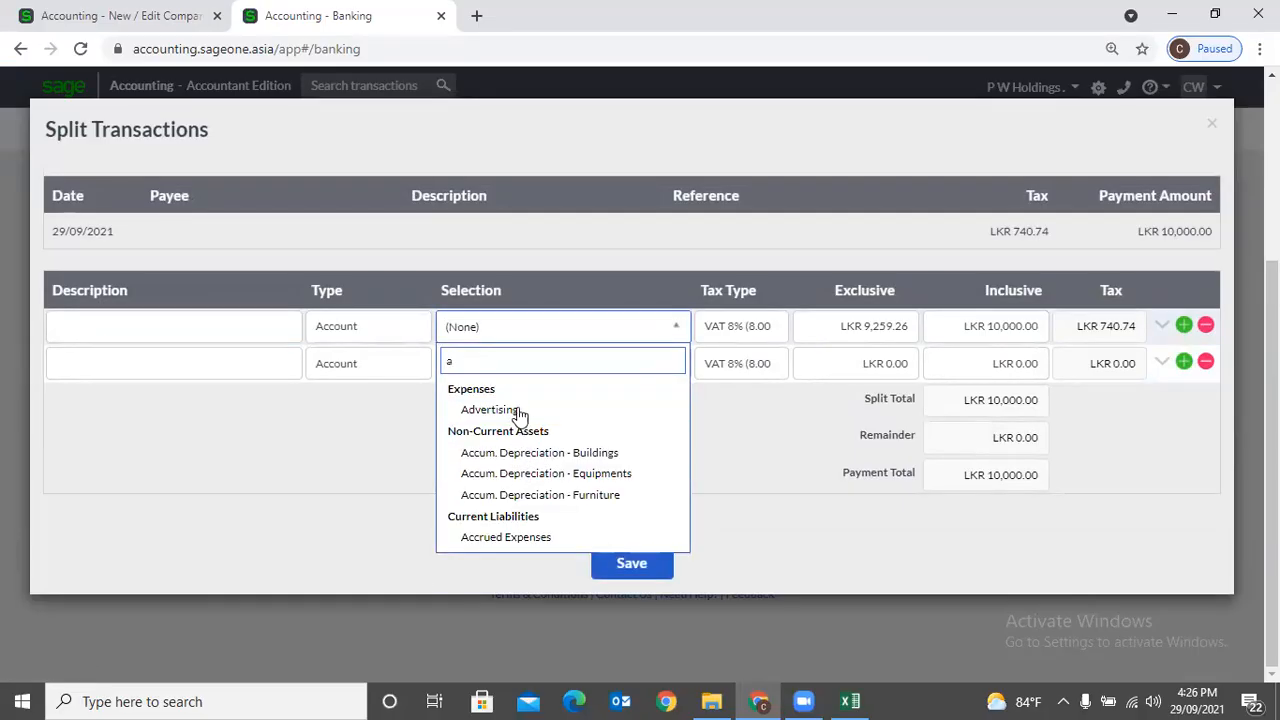
click(517, 410)
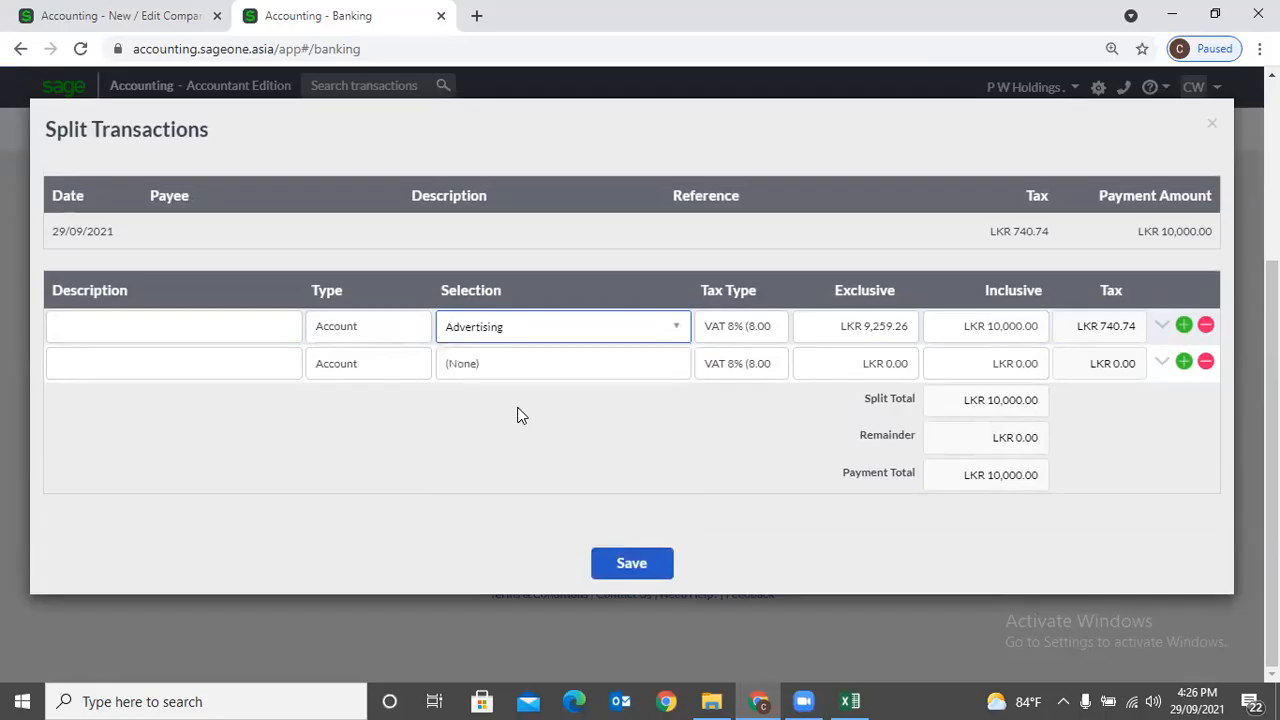
click(740, 330)
scroll(760, 410, up, 10)
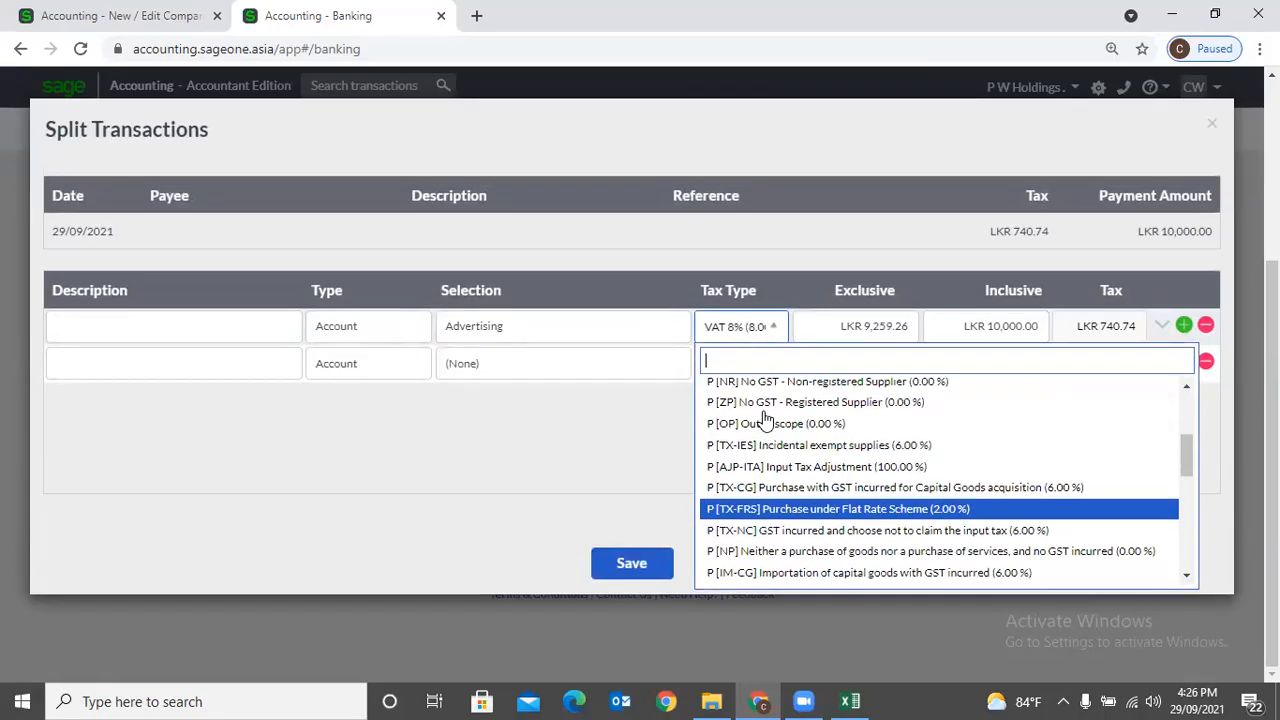
click(754, 392)
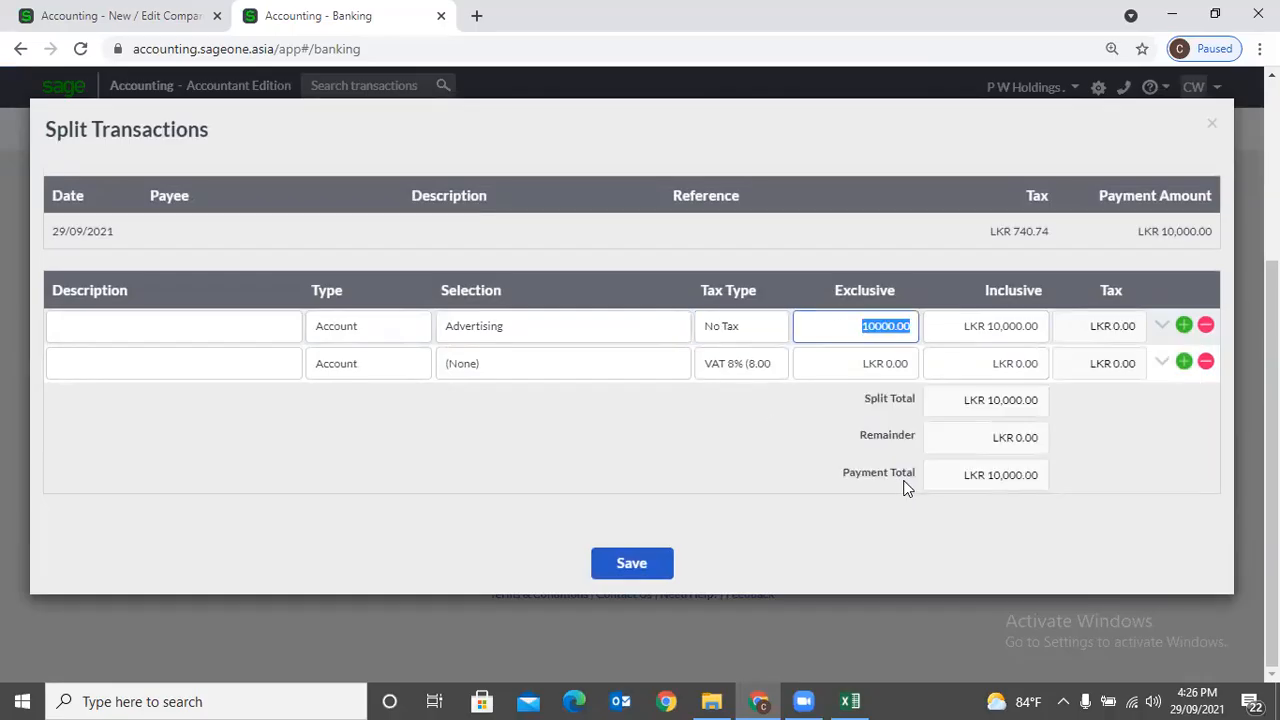
text(2500)
key(Tab)
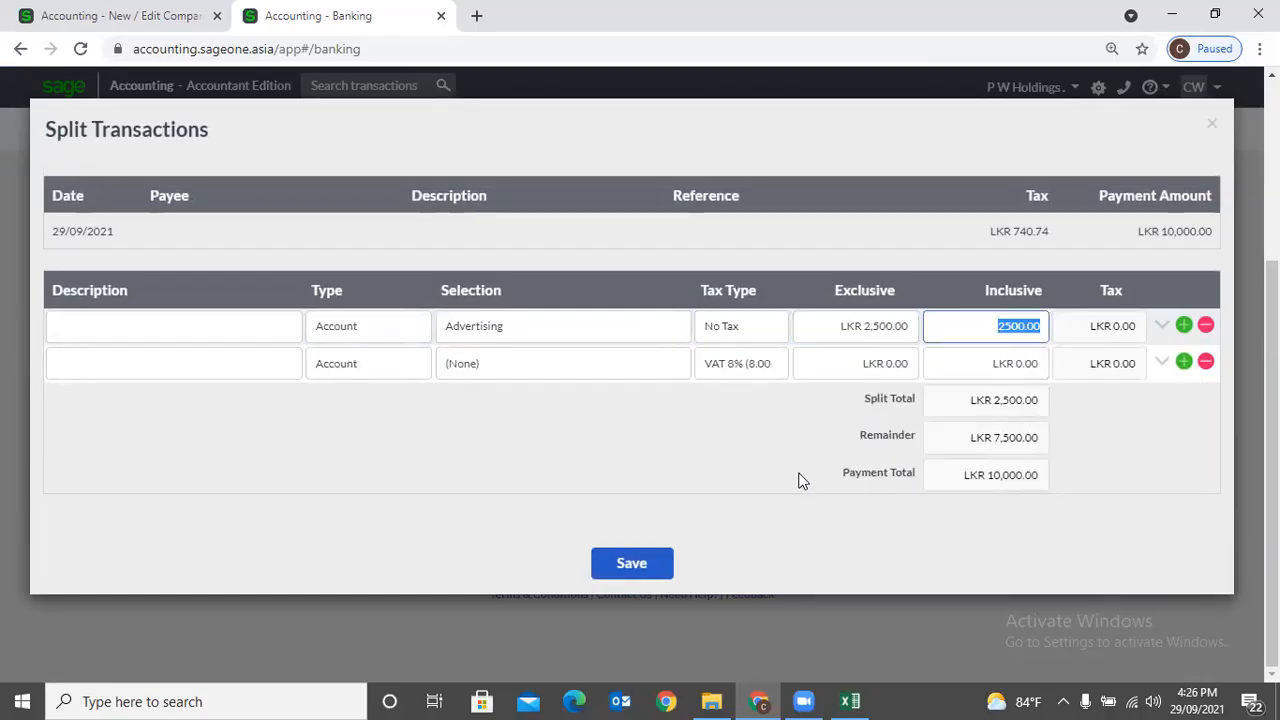
Allocate the second split line to the Computer Expenses account.
click(614, 363)
text(co)
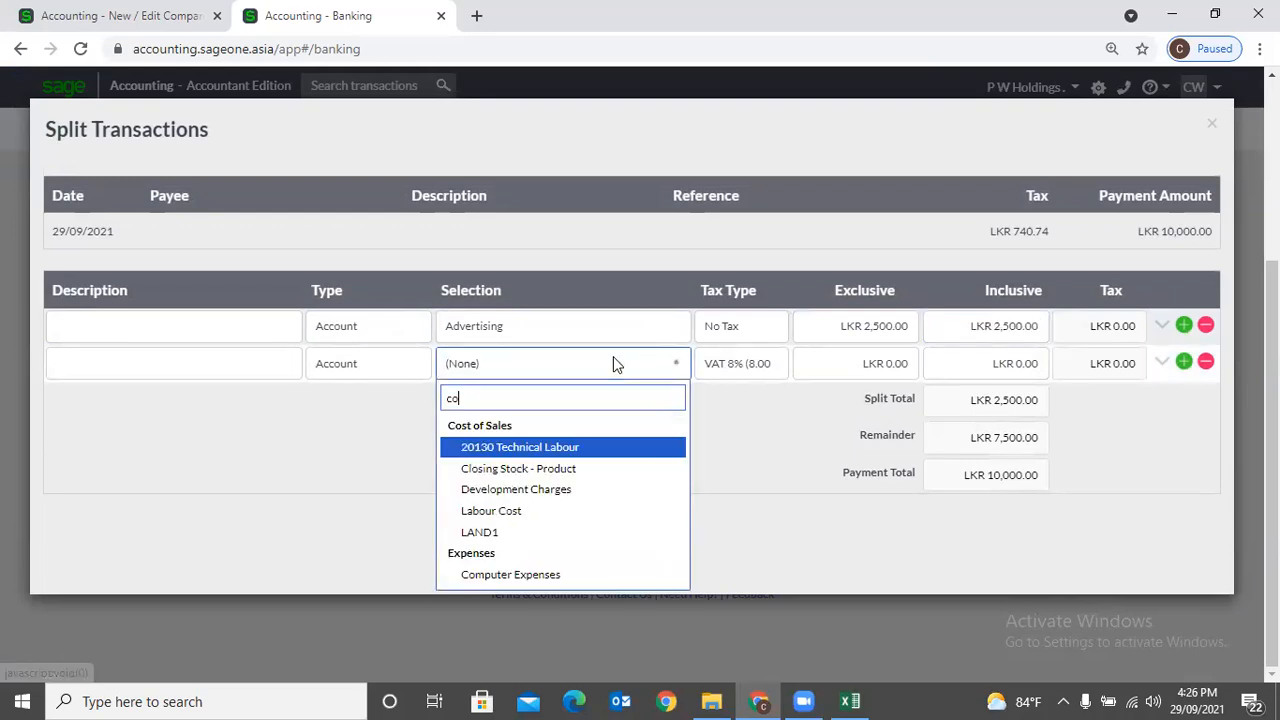
key(Down)
key(Down)
key(Down)
key(Down)
key(Down)
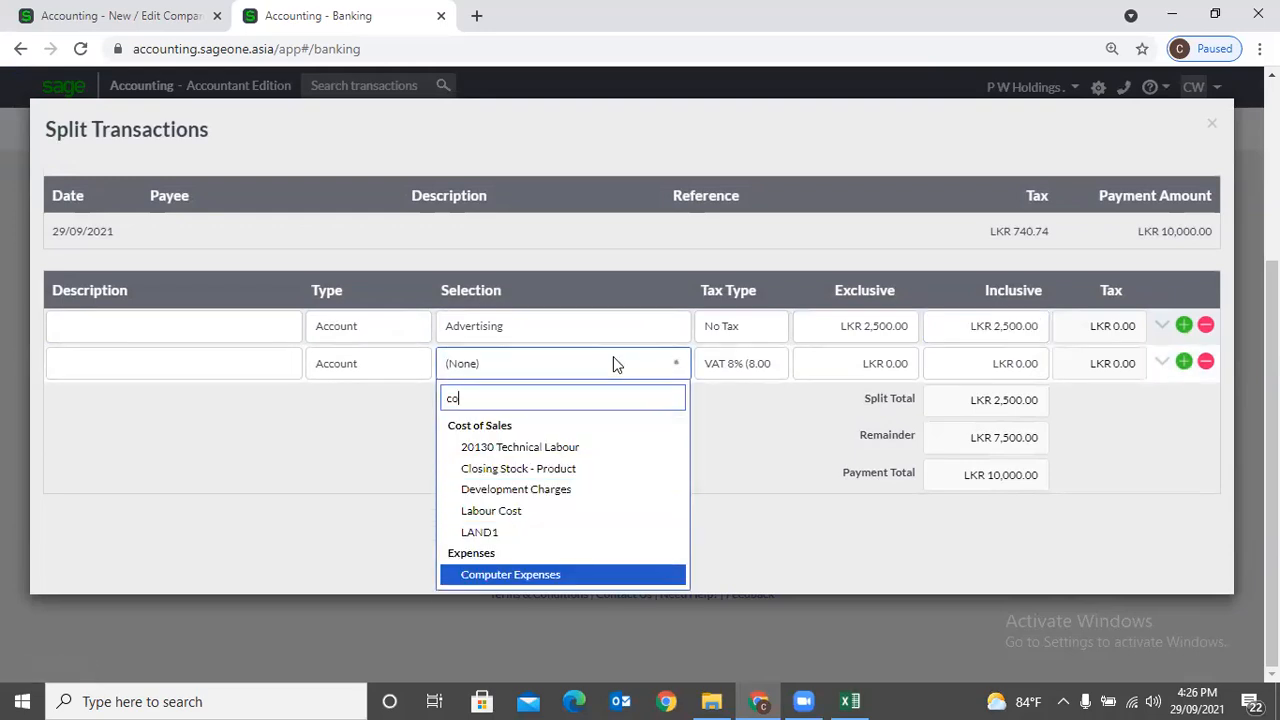
key(Tab)
key(Tab)
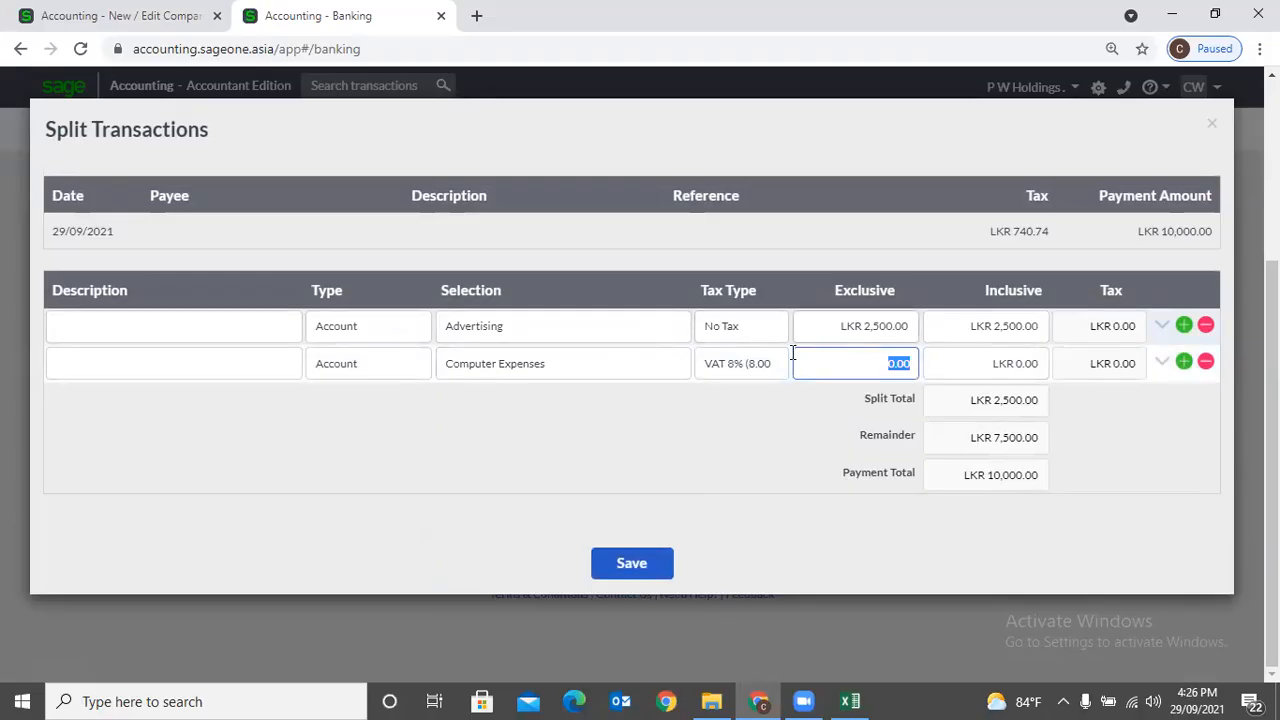
Set the Computer Expenses split line to No Tax with an exclusive amount of 7500, and leave the split without saving.
click(765, 368)
text(no)
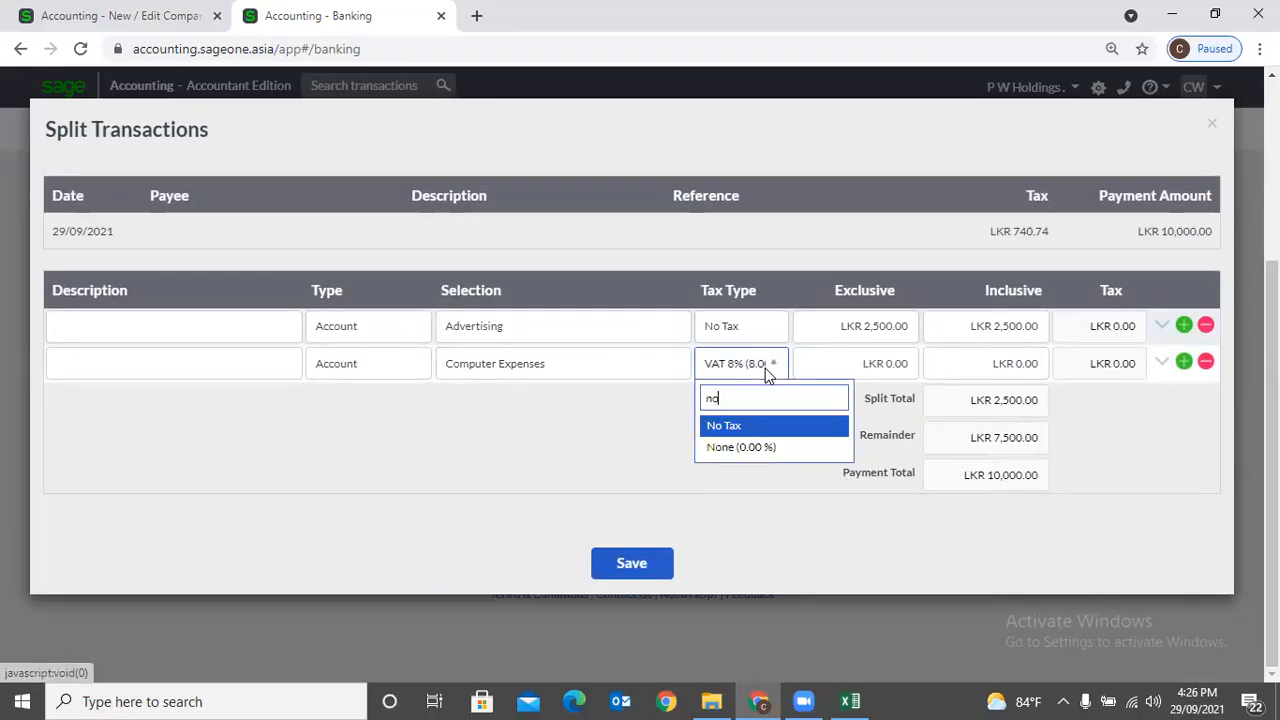
key(Tab)
text(7500)
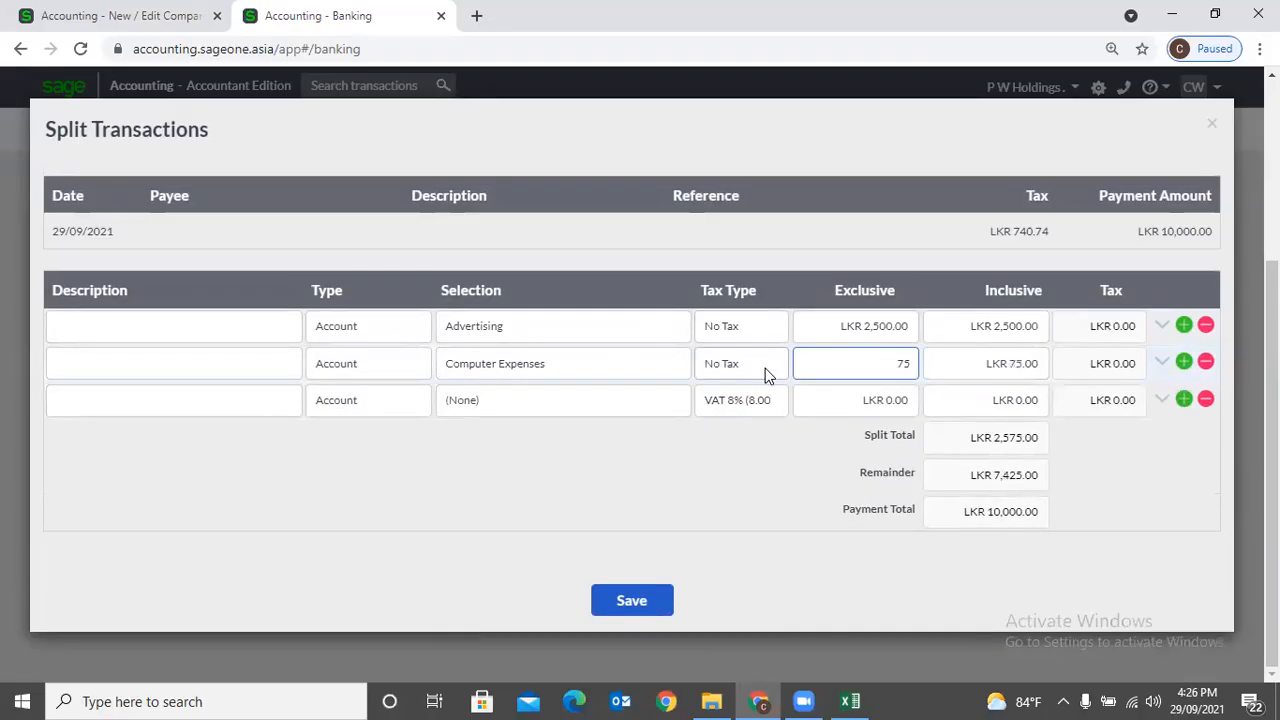
key(Tab)
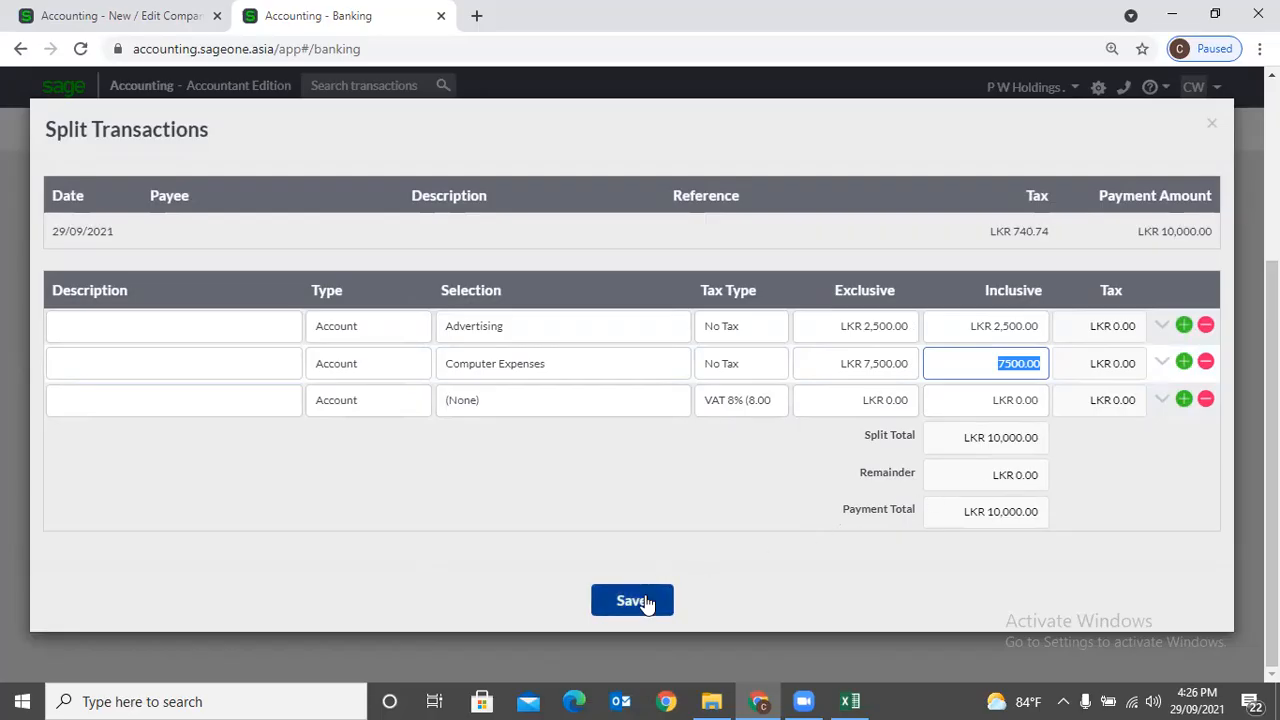
click(1211, 123)
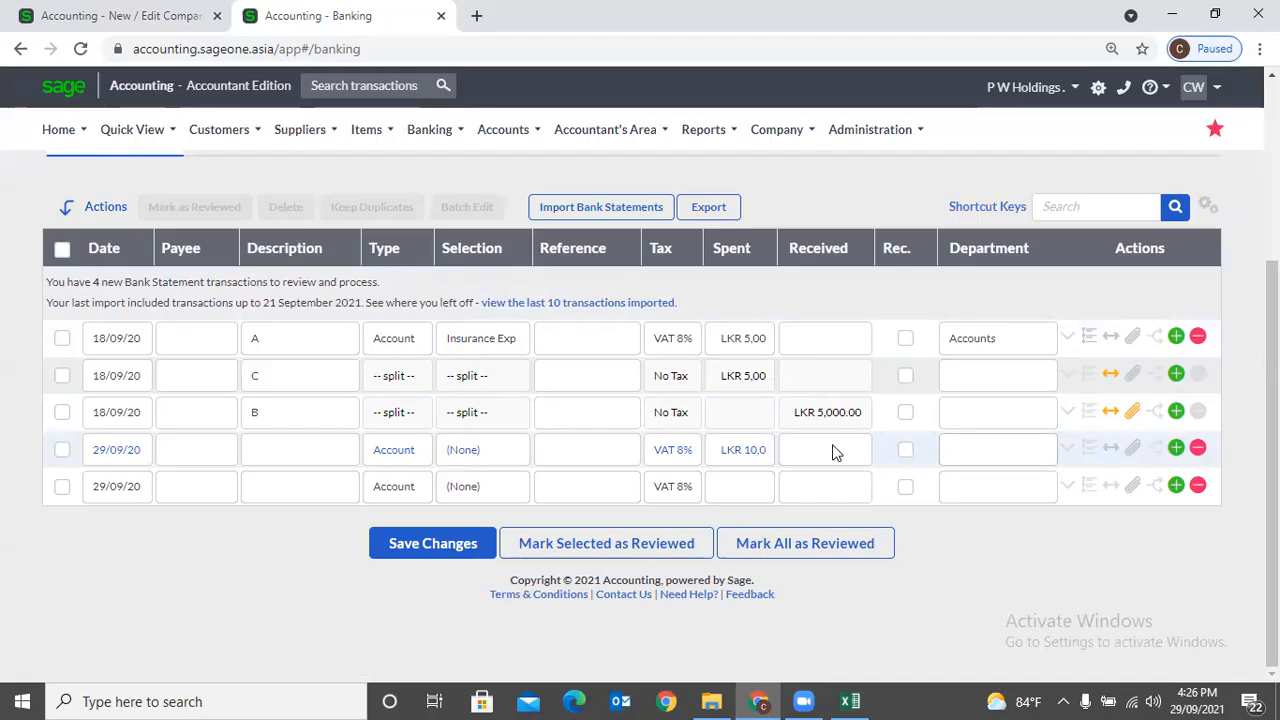
Change the type of the 10,000 payment to Customer, leaving its selection empty.
click(405, 450)
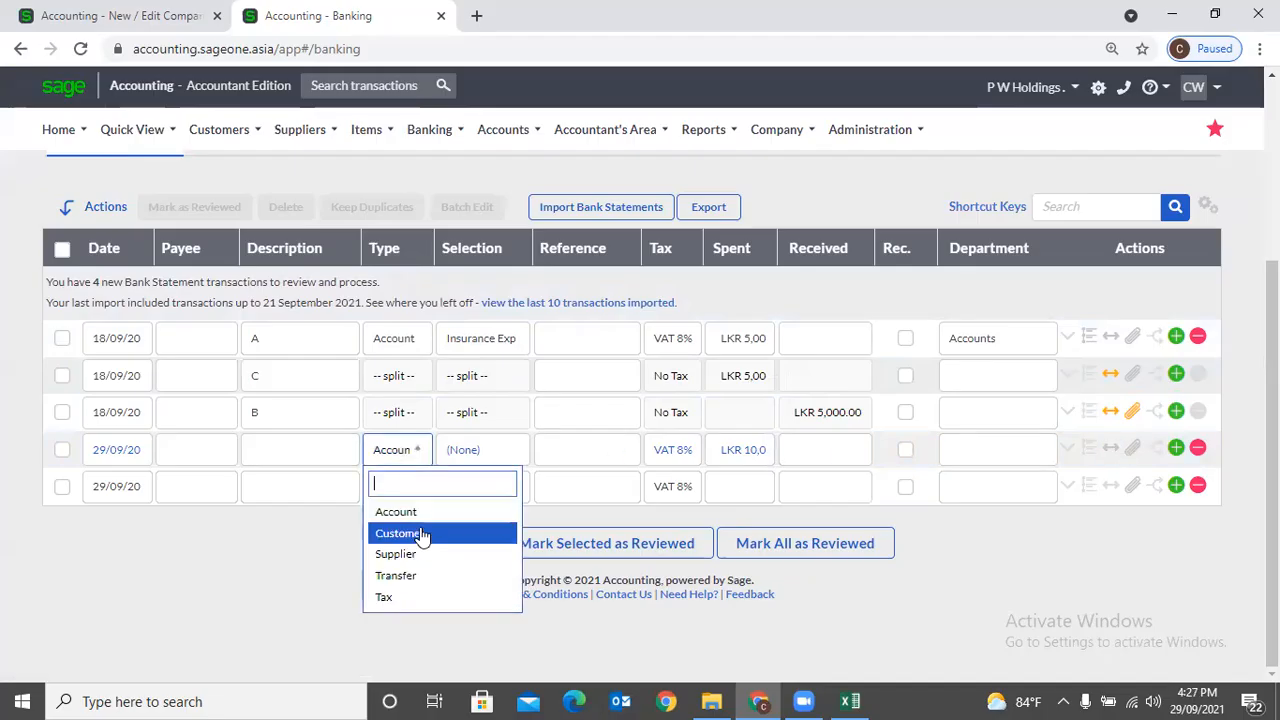
click(422, 536)
click(660, 266)
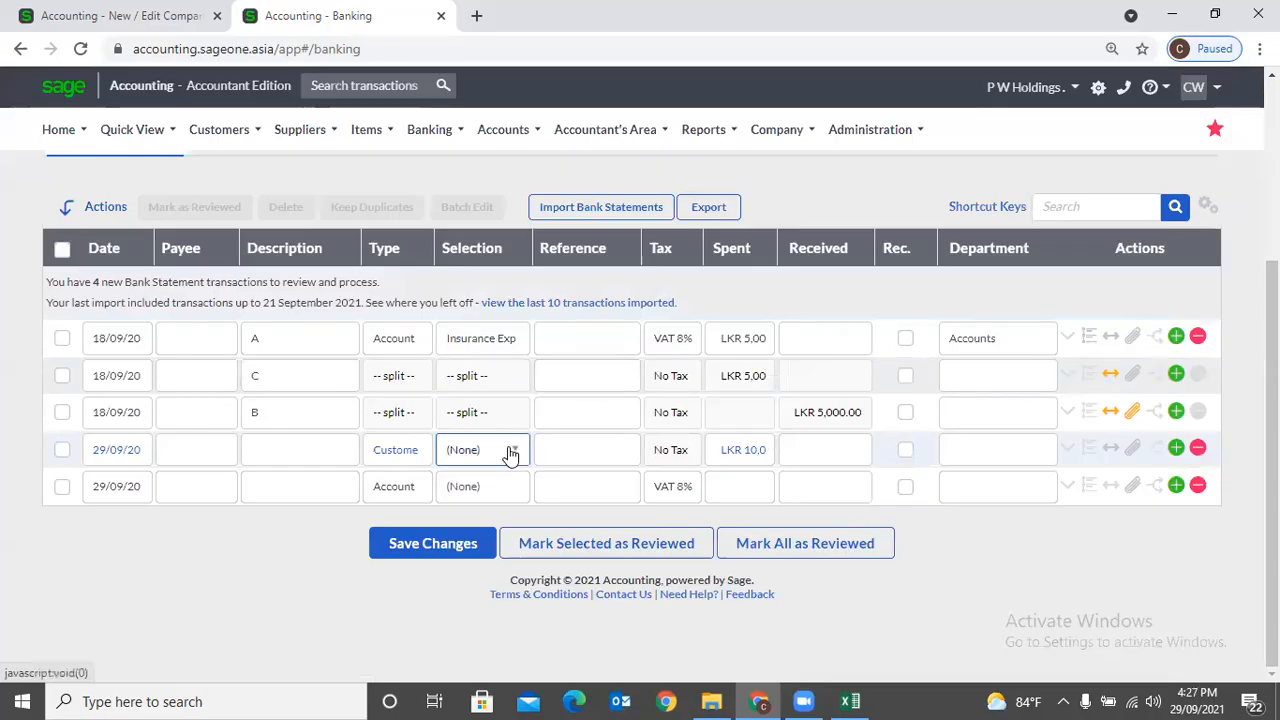
Try splitting the customer payment with A 02 on the first line, and leave the split without saving.
click(1111, 449)
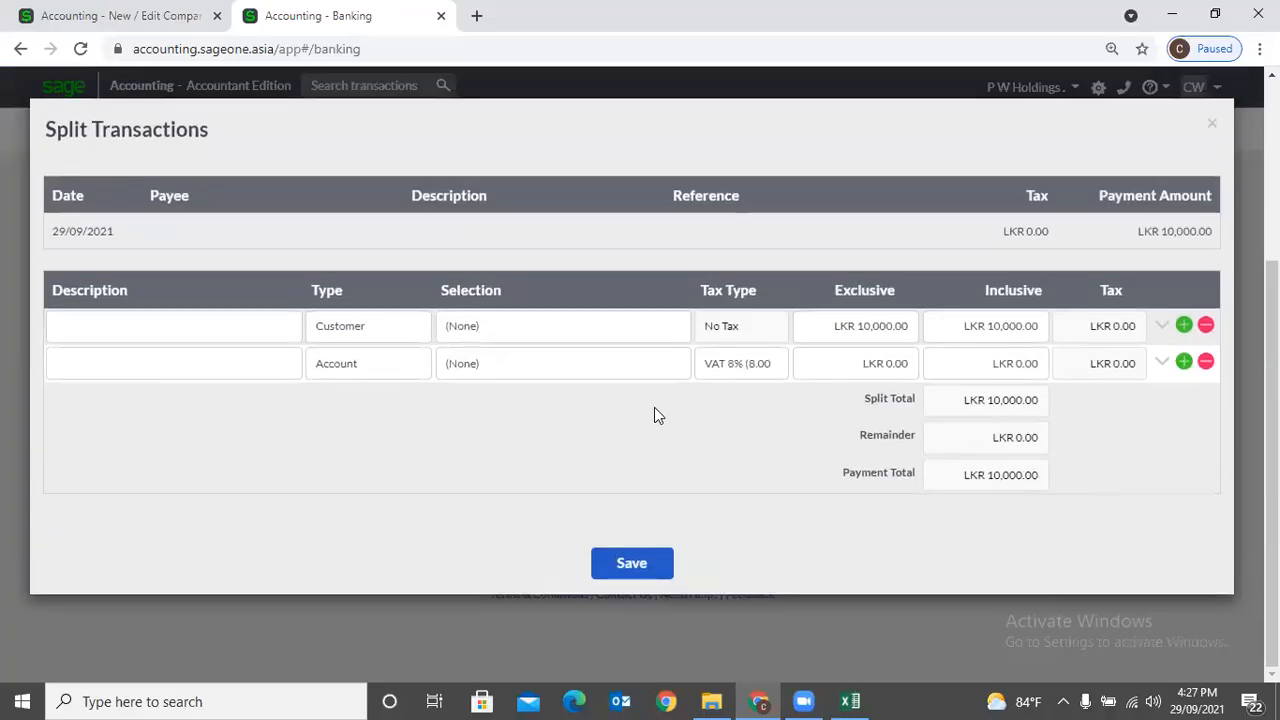
click(510, 330)
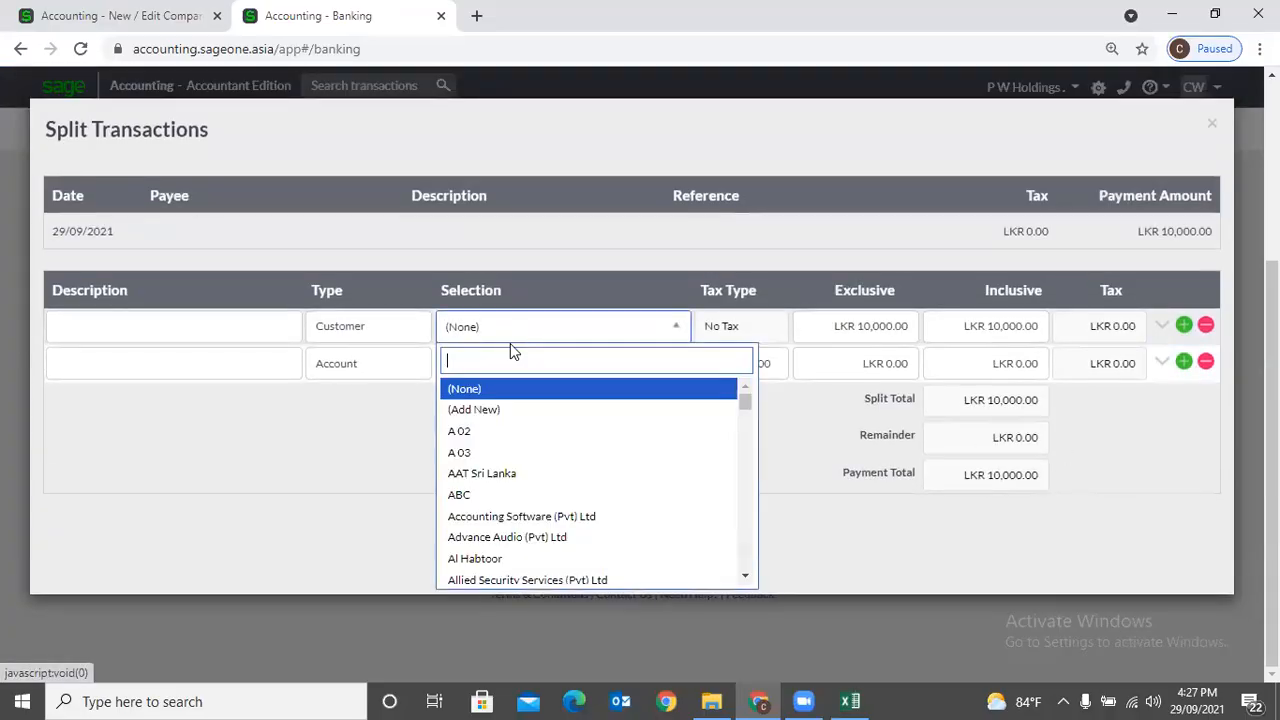
click(495, 433)
click(390, 366)
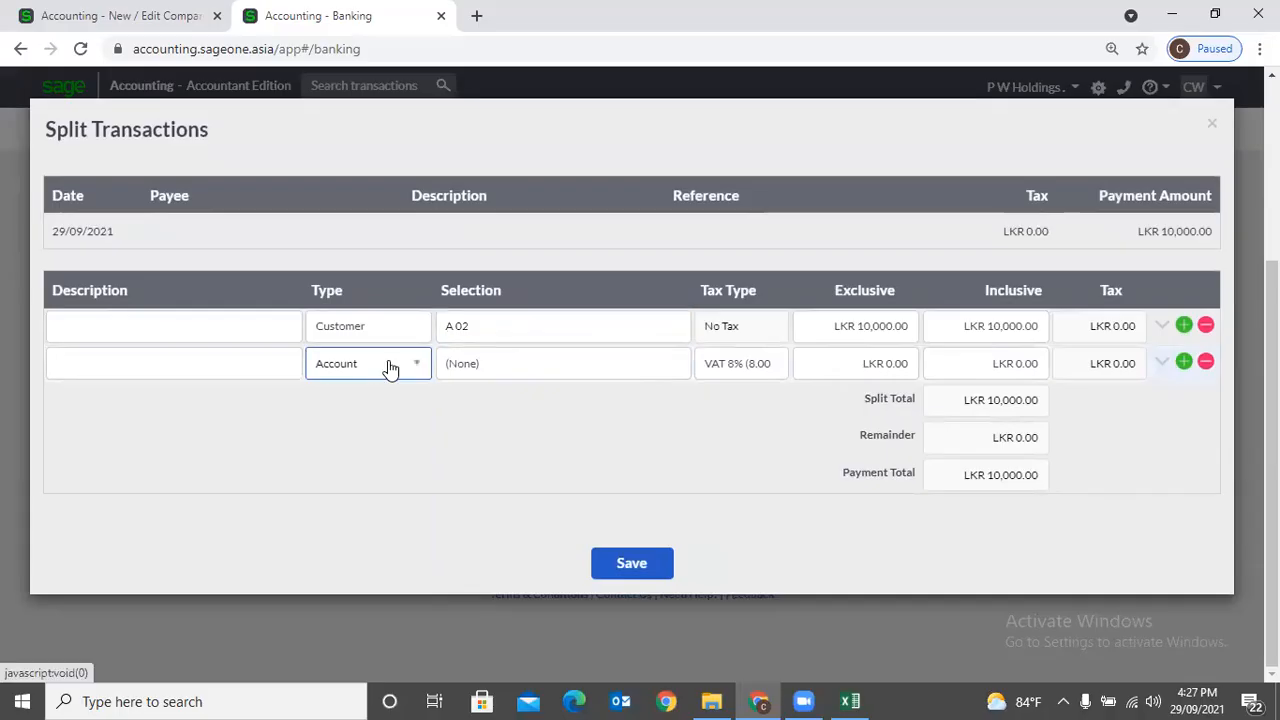
click(551, 421)
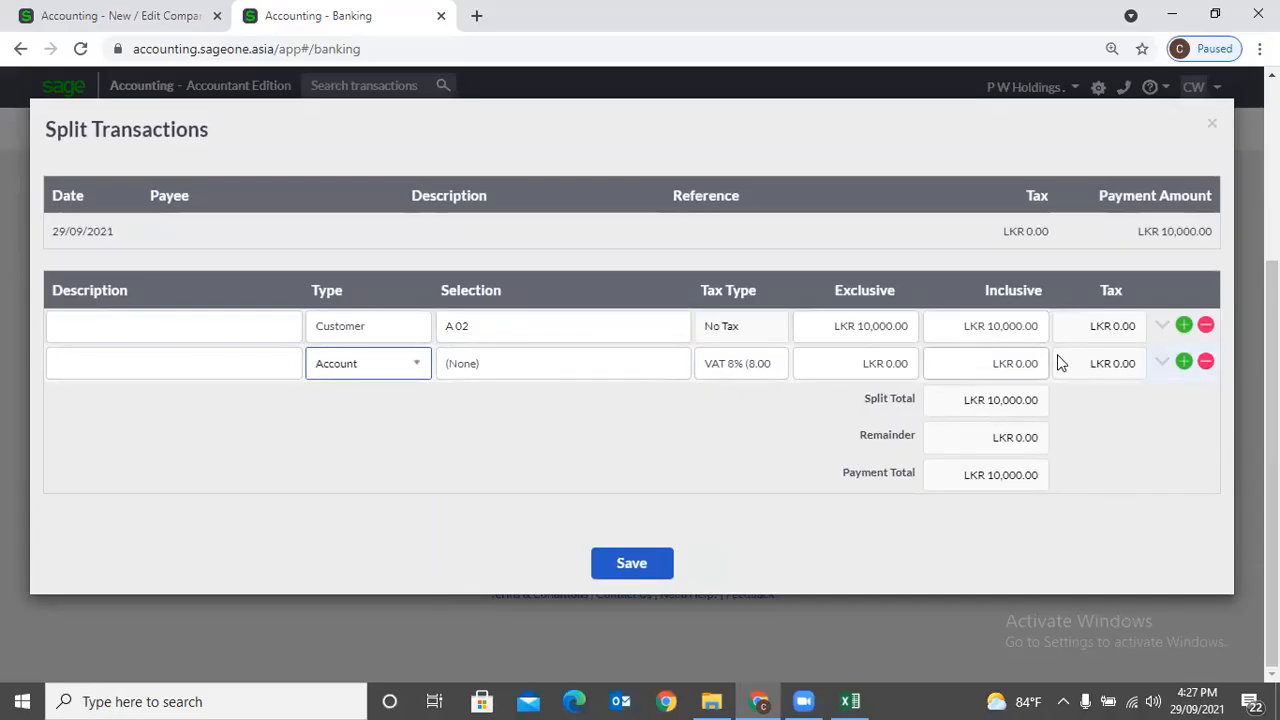
click(1212, 124)
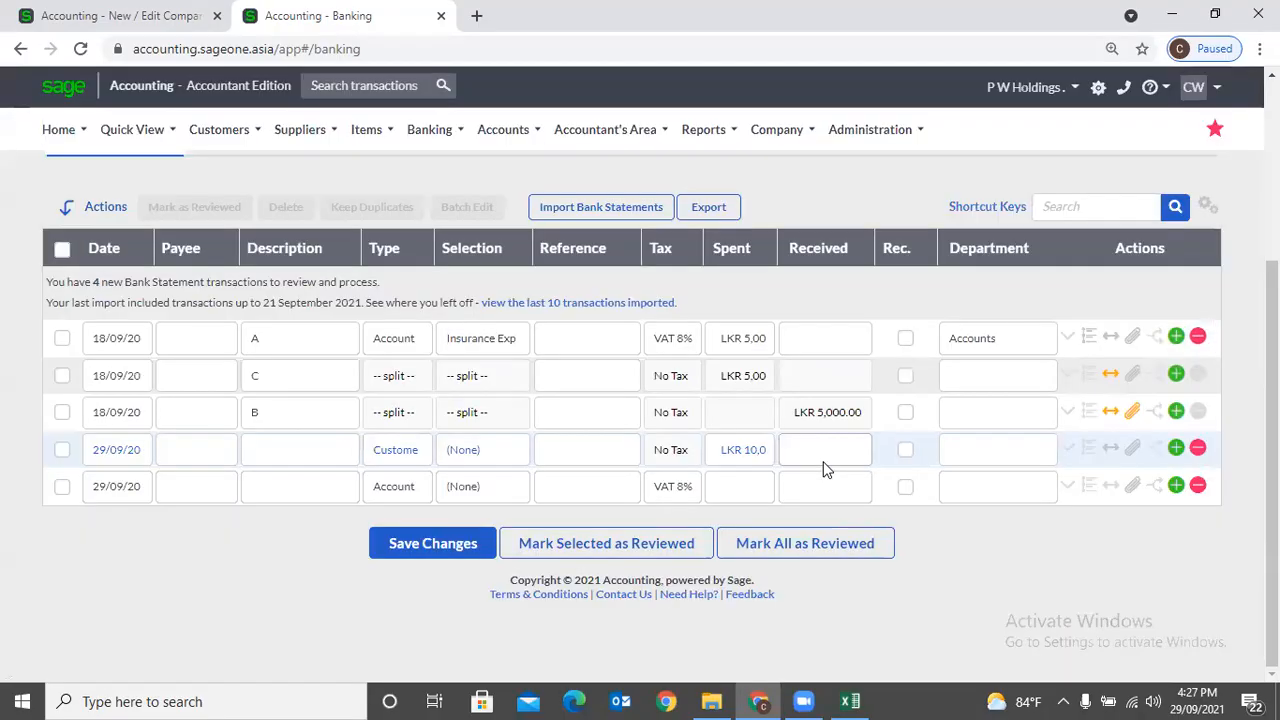
Set the type of the 10,000 payment to Supplier.
click(415, 456)
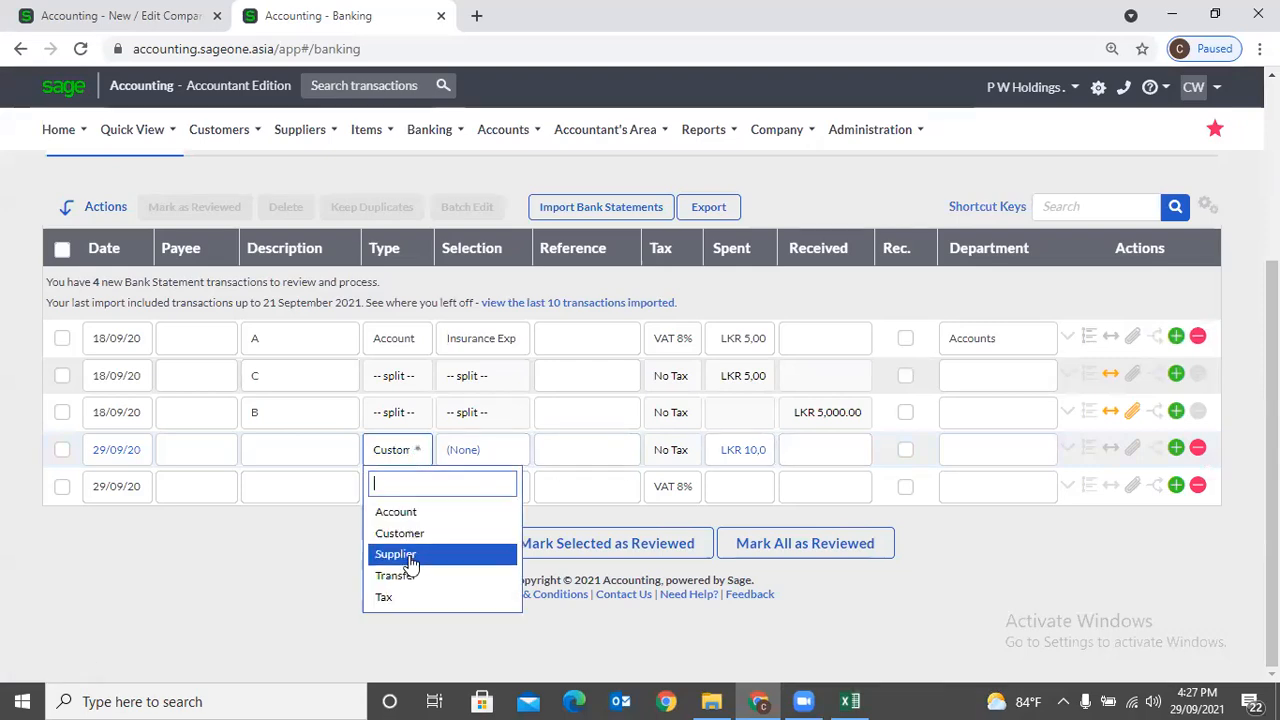
click(434, 553)
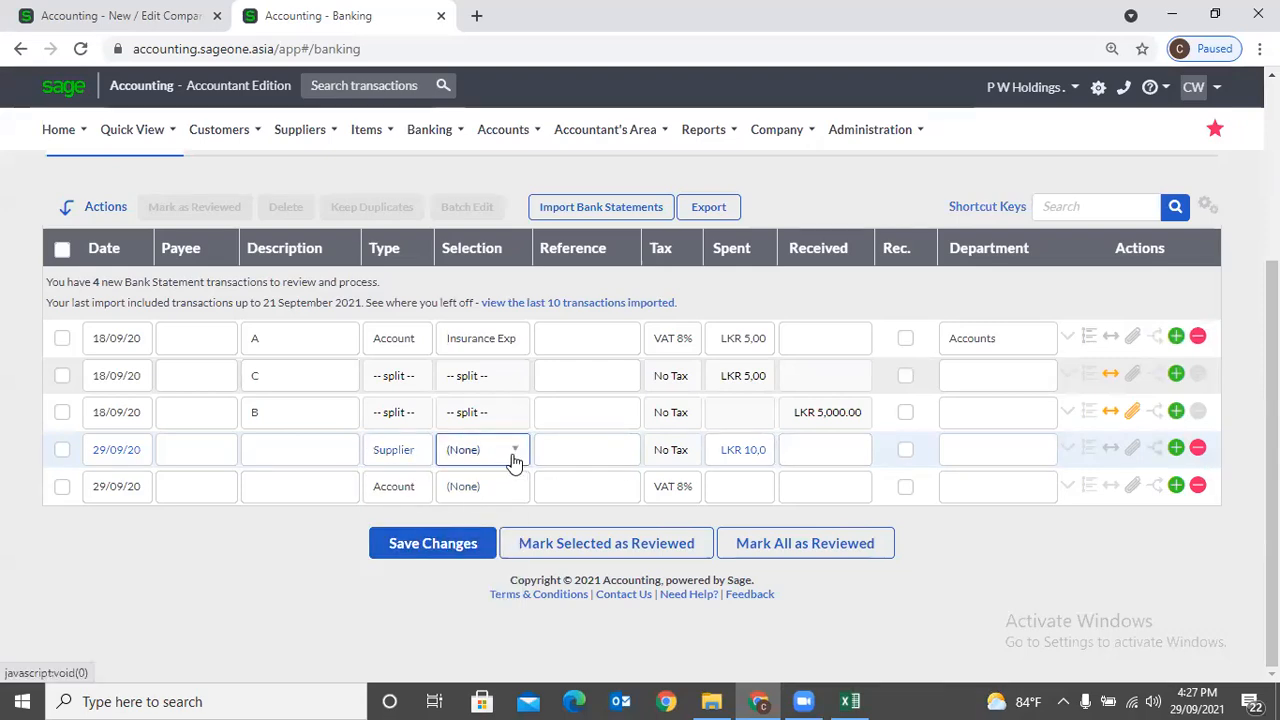
Open the split of the 10,000 supplier payment and assign its first line to BBB1.
click(515, 455)
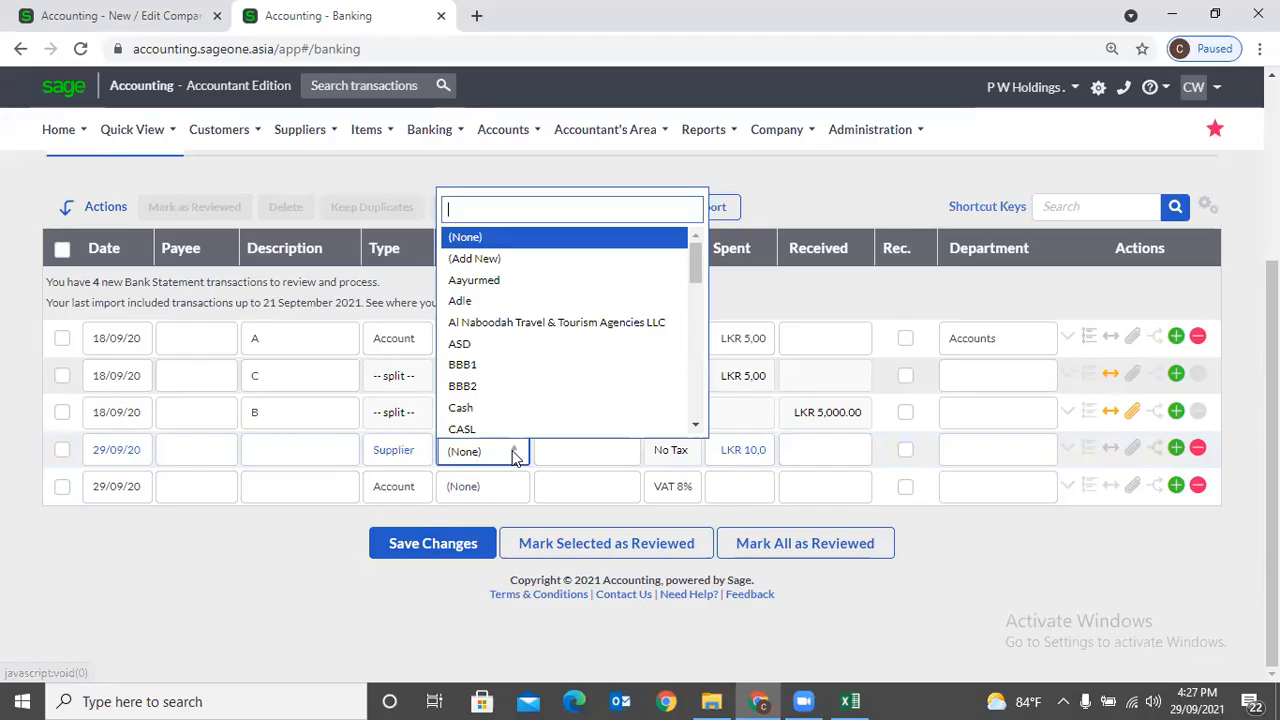
click(1029, 557)
click(1110, 450)
click(528, 338)
click(494, 514)
Set the second split line to type Supplier with Cash as its selection.
click(368, 374)
click(368, 447)
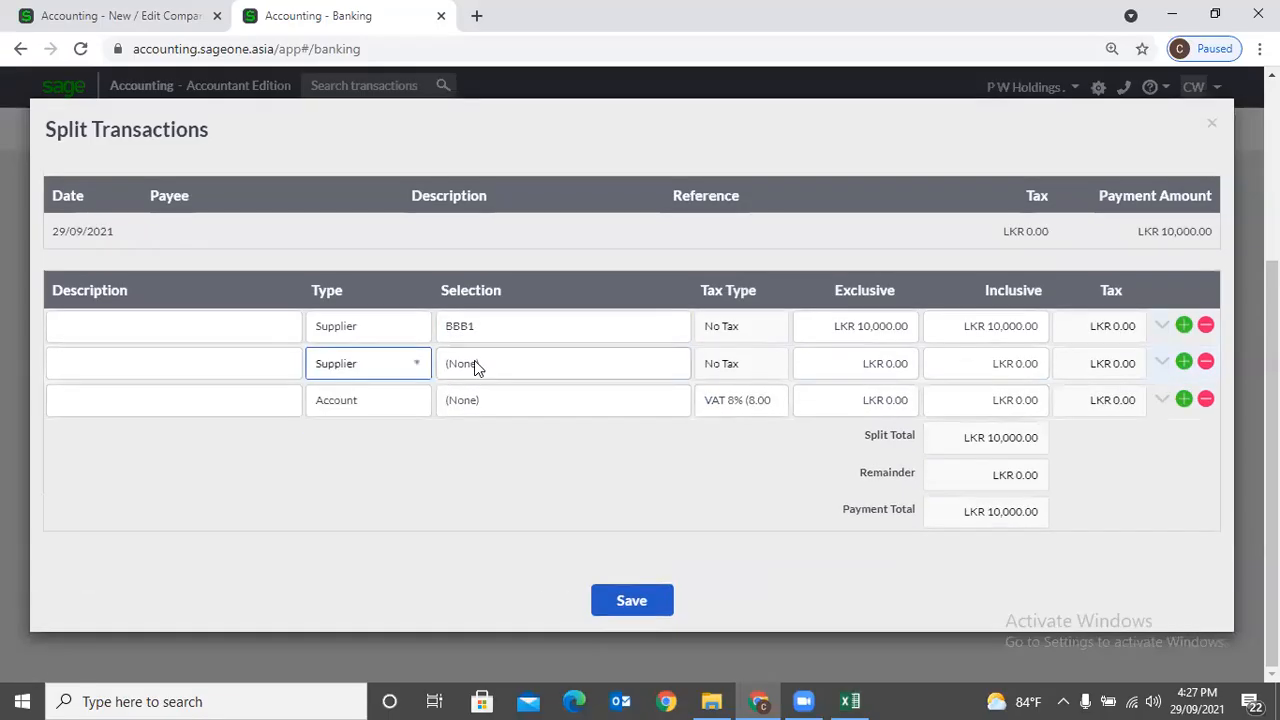
click(521, 363)
click(505, 598)
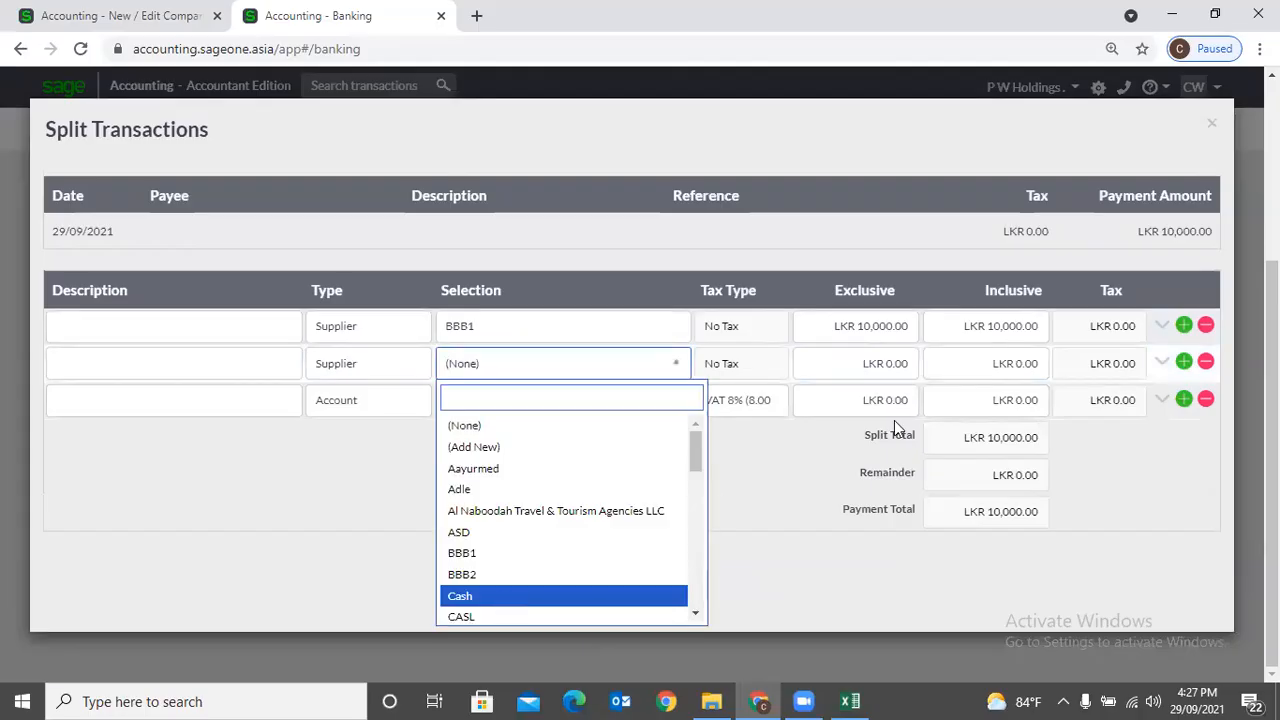
Set exclusive amounts of 2500 for BBB1 and 7500 for Cash, save the split and review it.
click(877, 328)
text(2500)
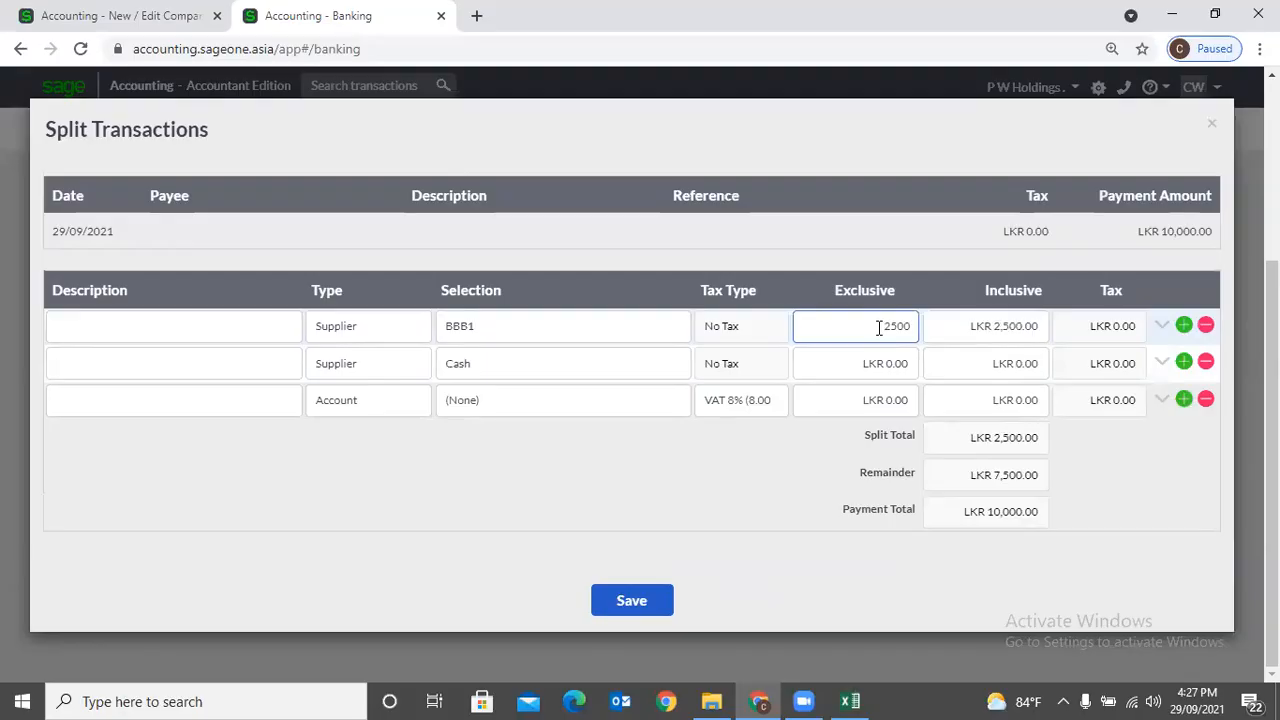
key(Tab)
click(895, 365)
text(7500)
key(Tab)
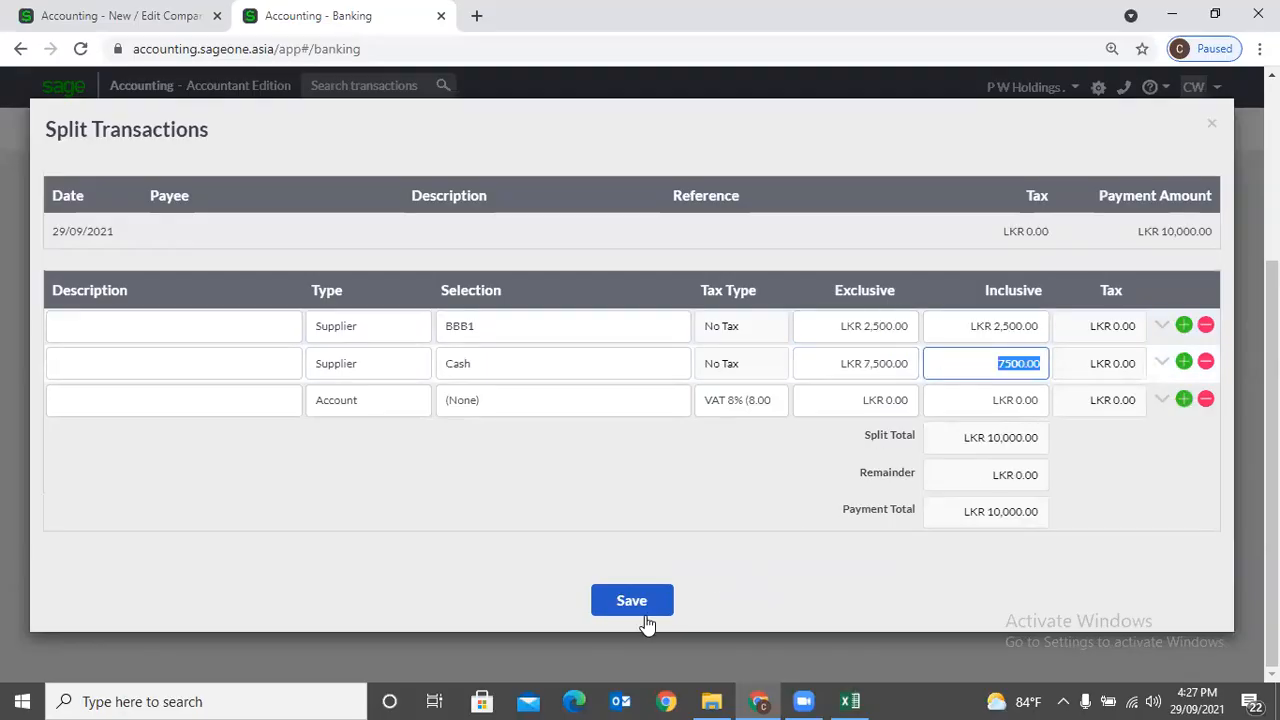
click(600, 604)
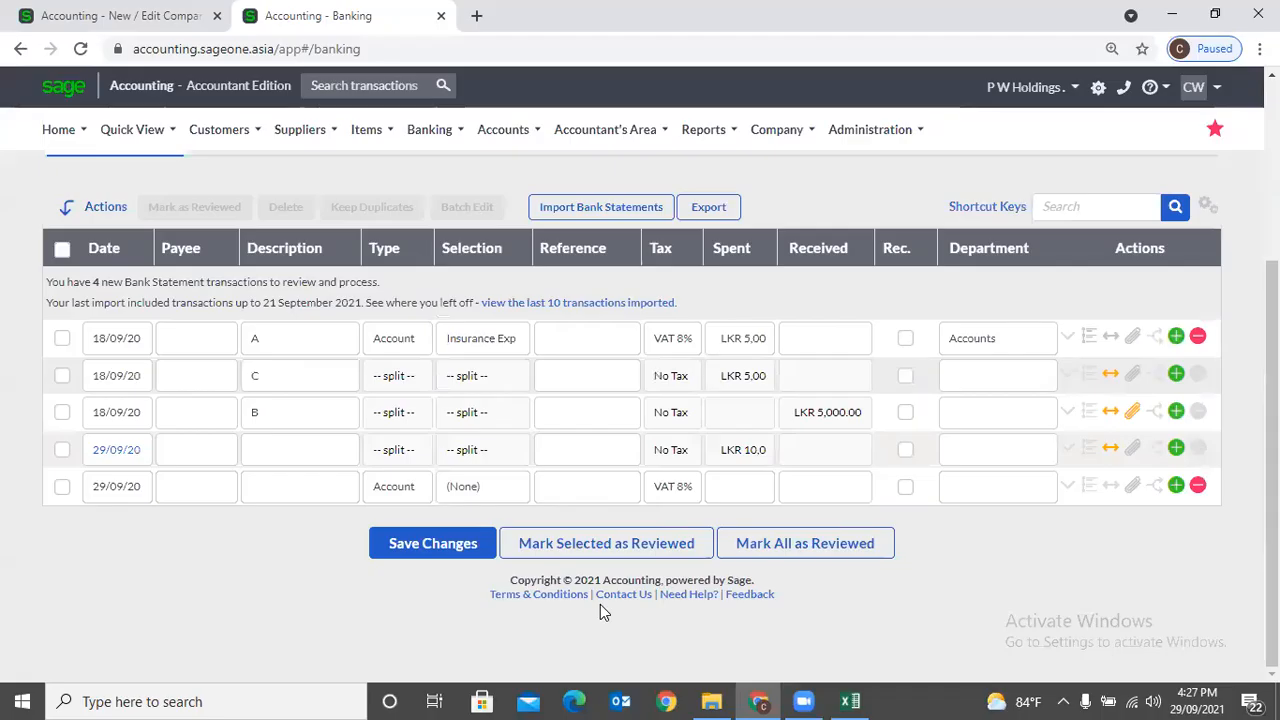
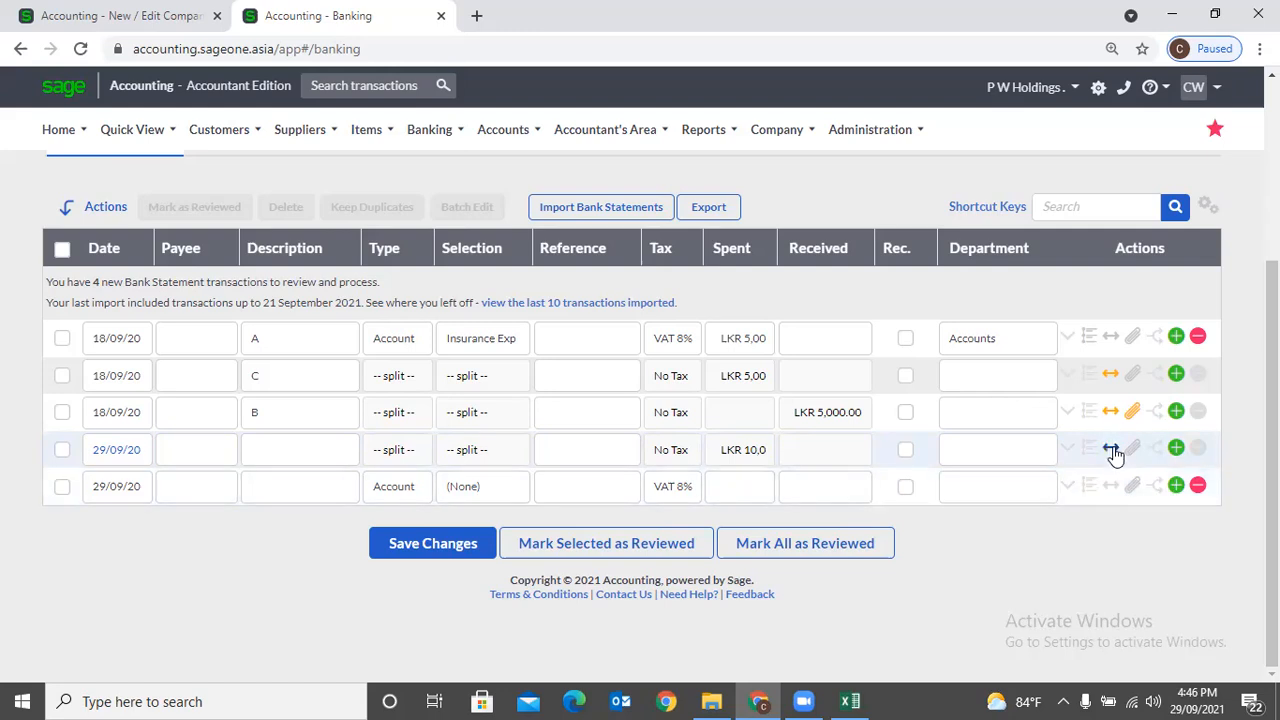
click(1112, 447)
click(1211, 123)
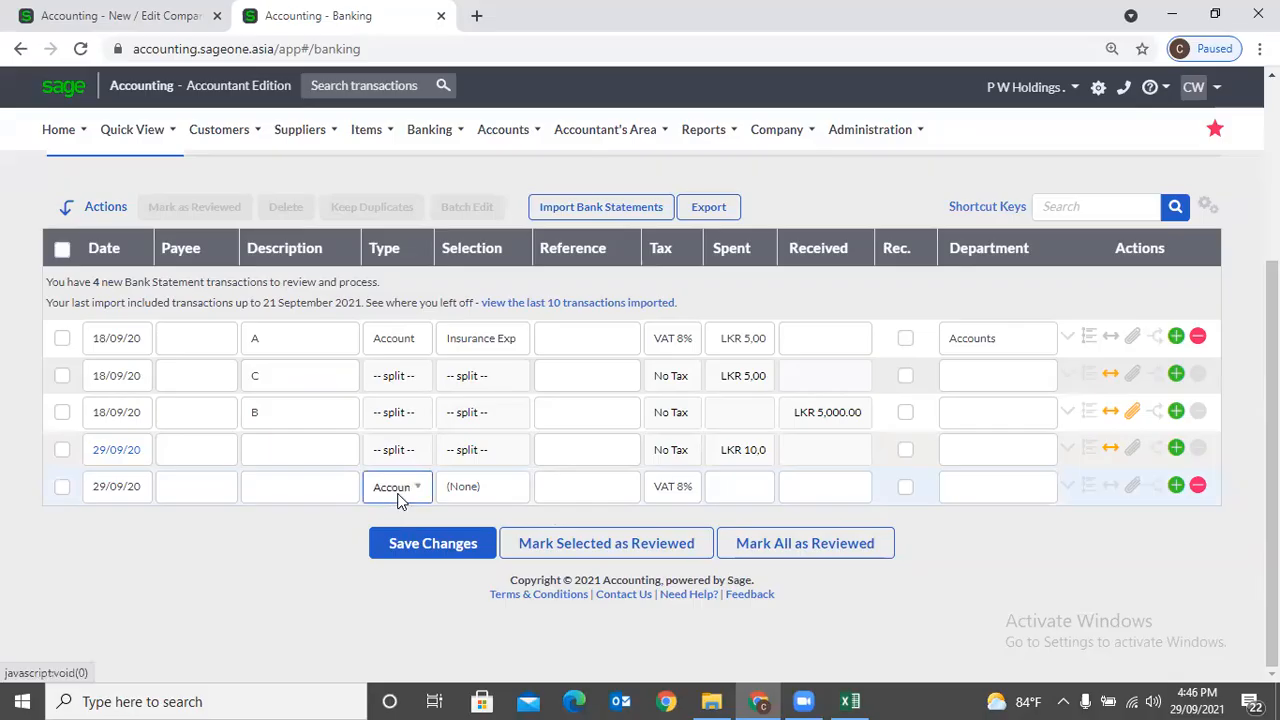
Add a Customer transaction for Accounting Software (Pvt) Ltd with a received amount of 10000.
click(400, 498)
click(410, 570)
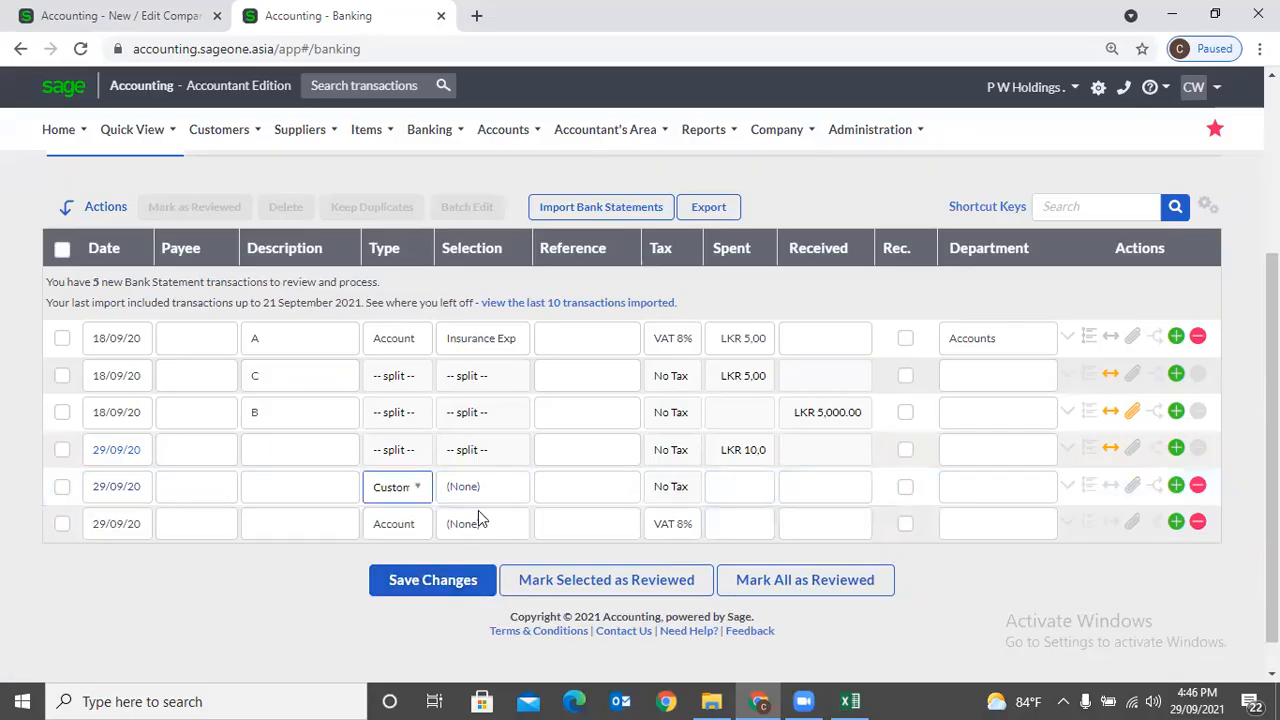
click(480, 490)
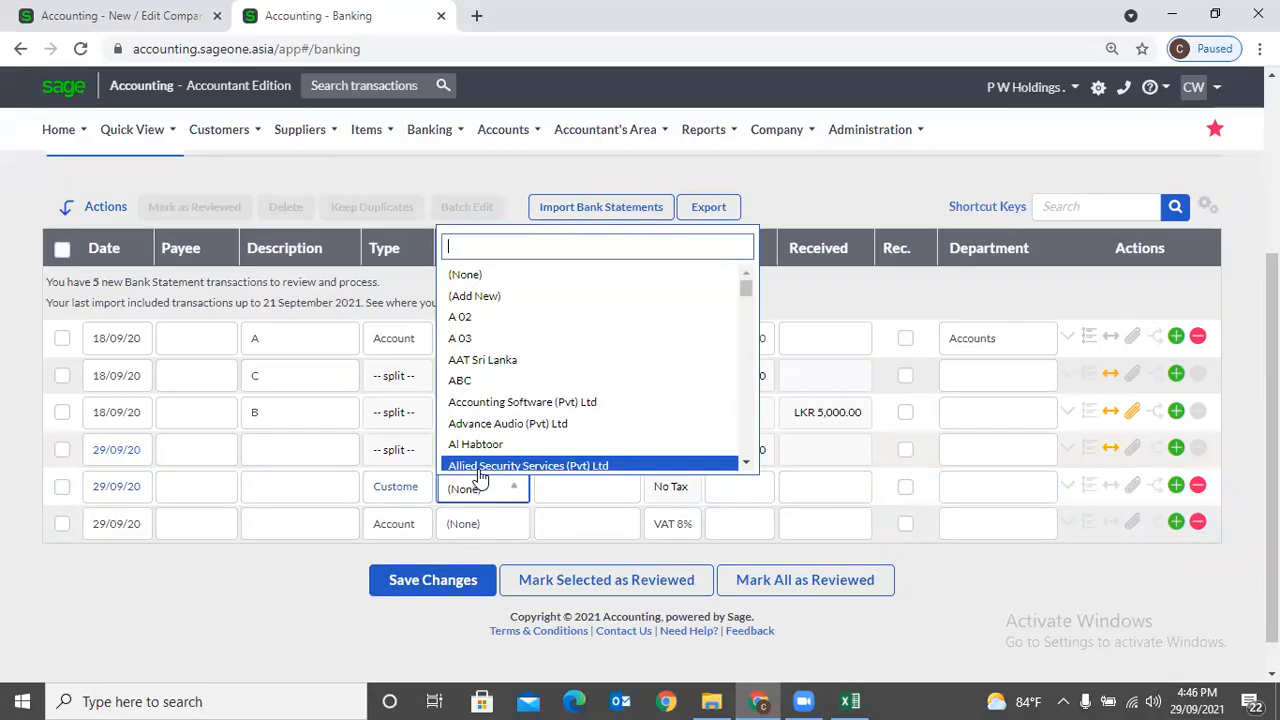
click(505, 401)
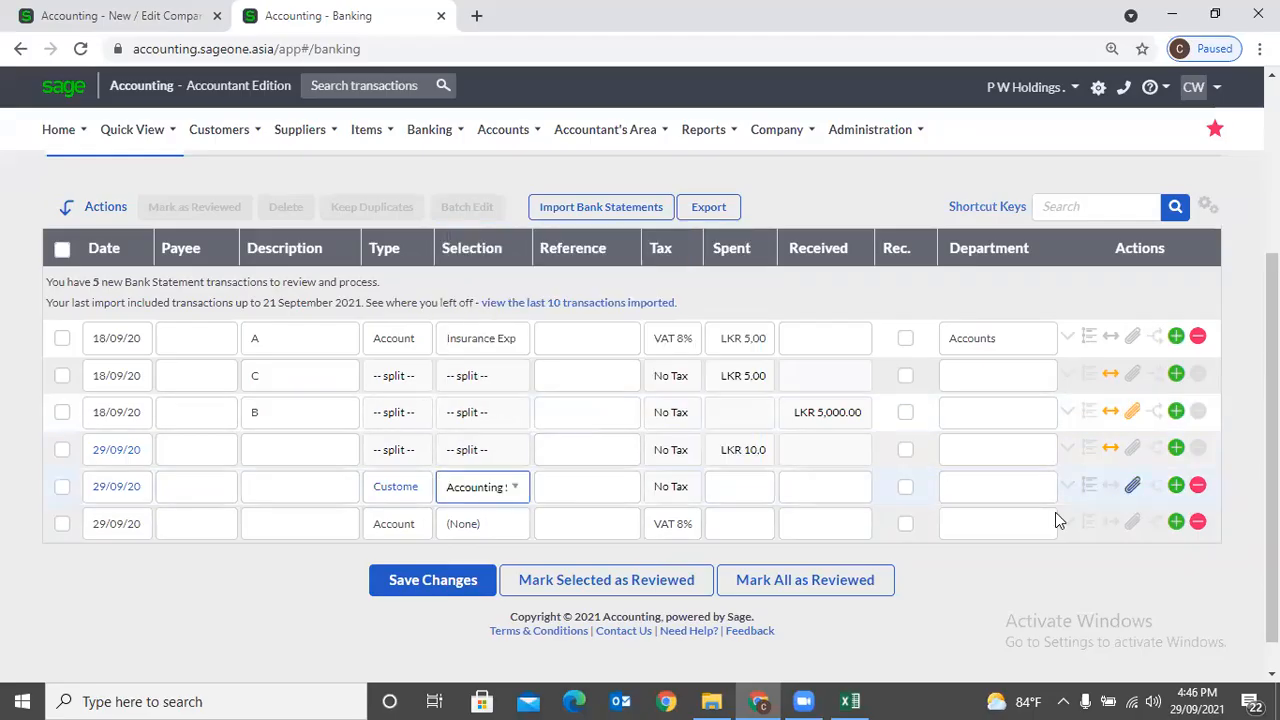
click(833, 488)
text(10000)
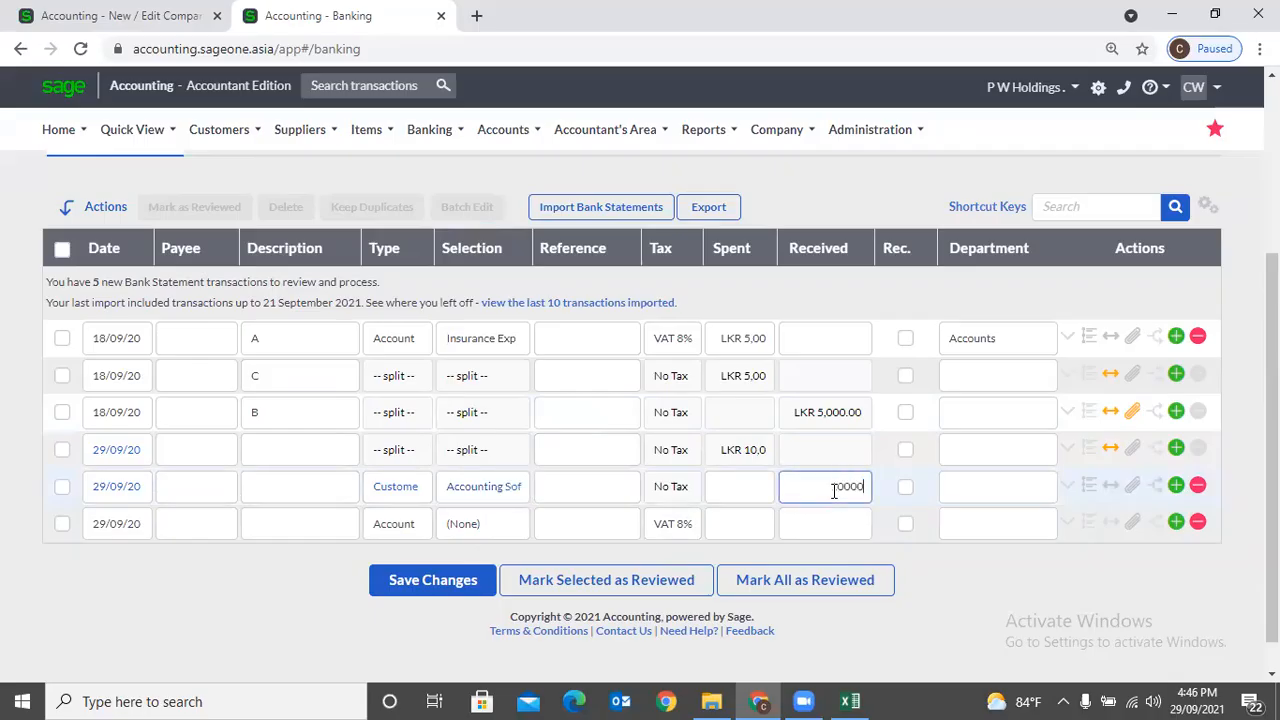
key(Tab)
Try allocating the 10,000 customer receipt to the first four unpaid invoices instead of the paid one, and leave without saving.
click(1150, 486)
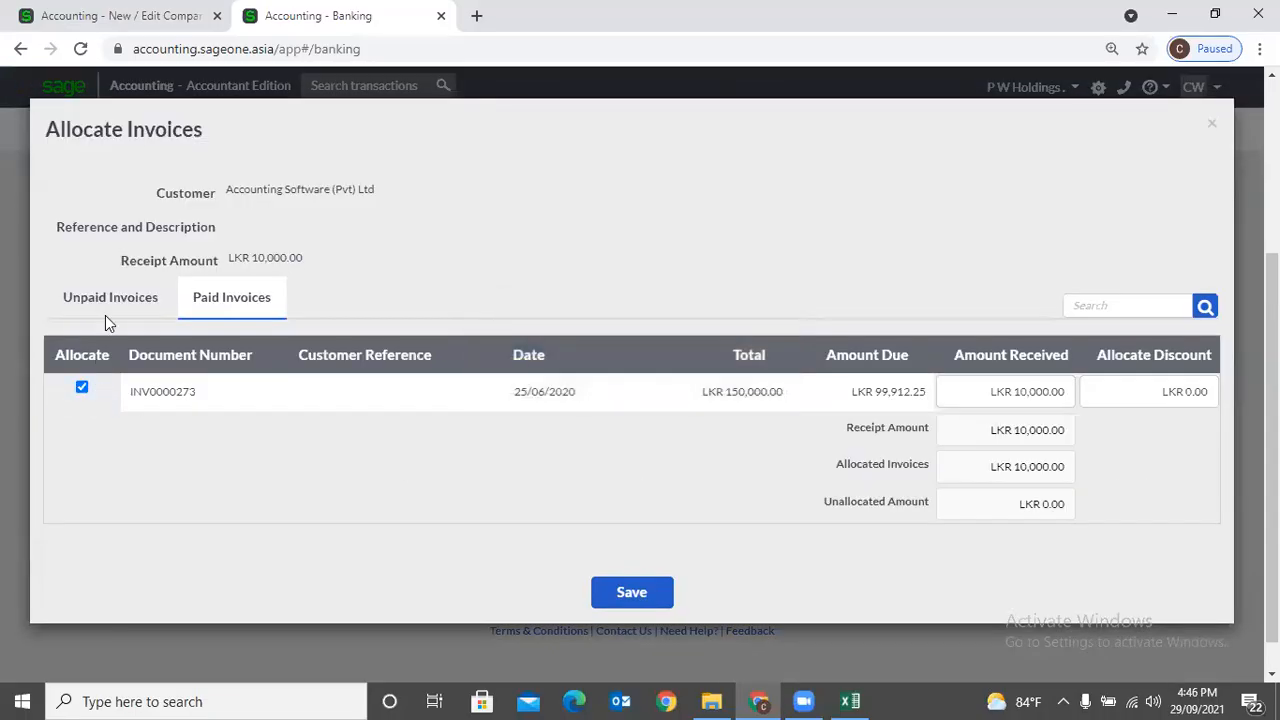
click(106, 300)
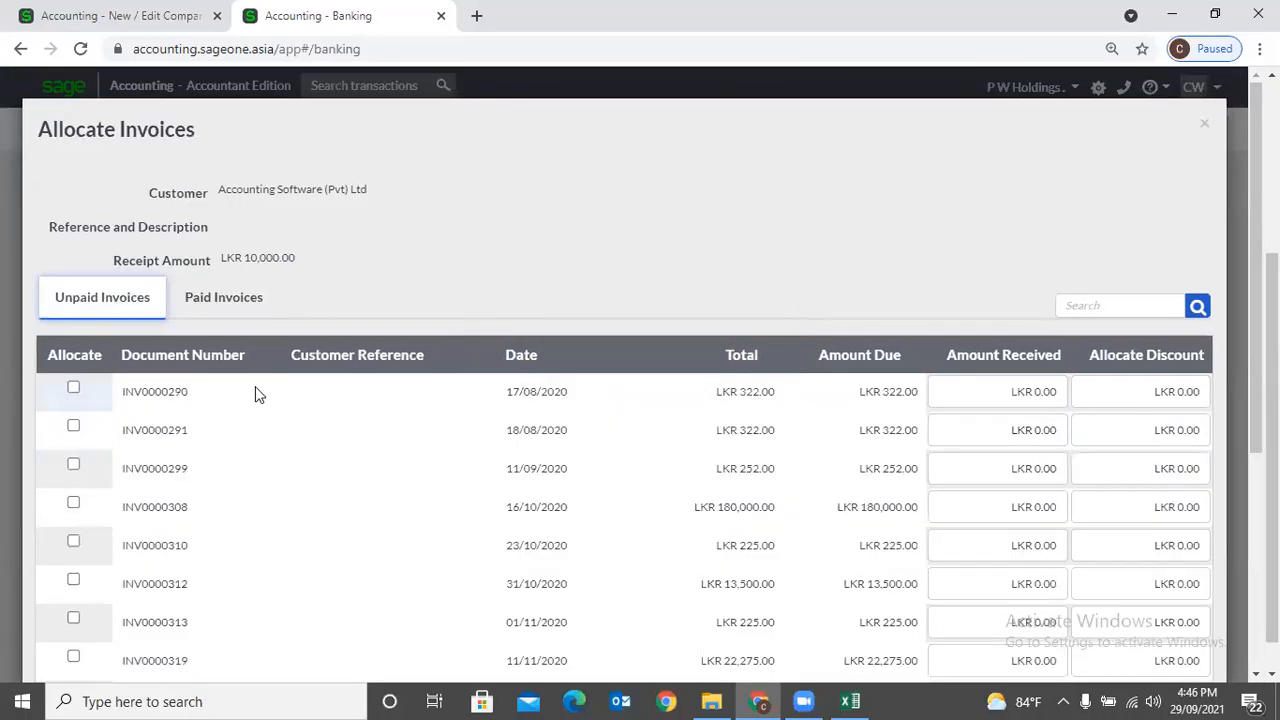
click(1207, 127)
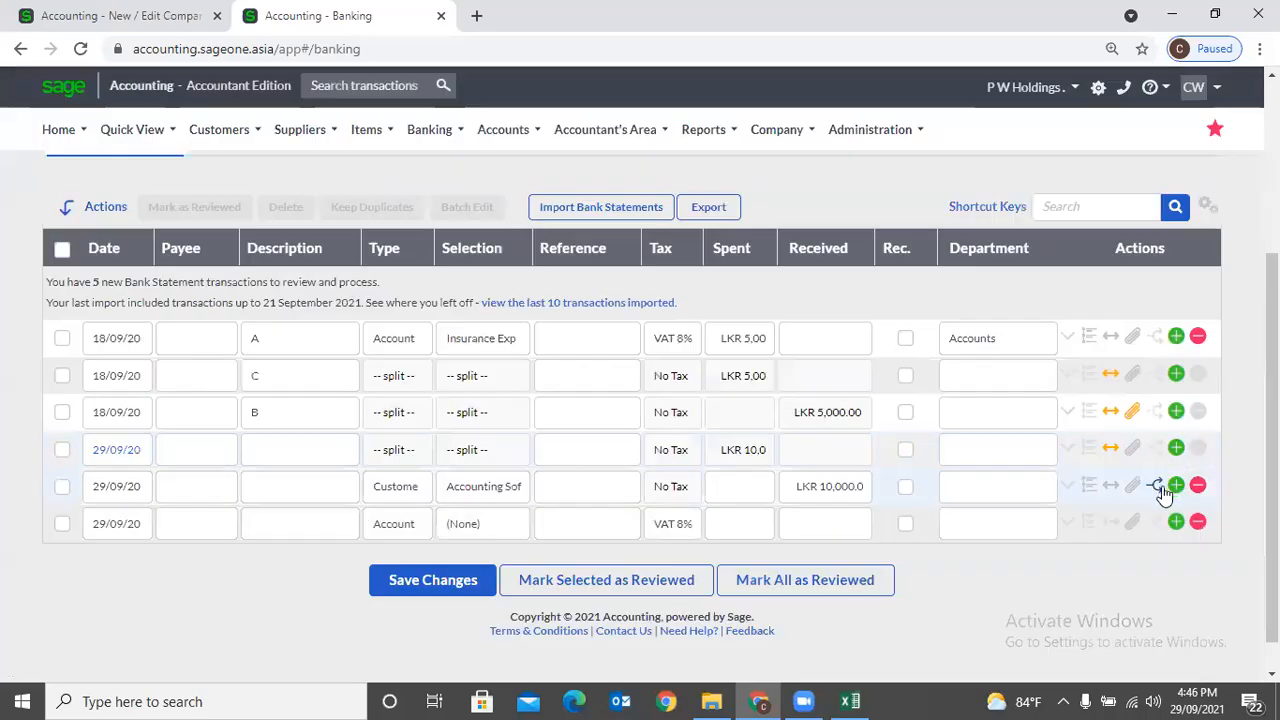
click(1155, 486)
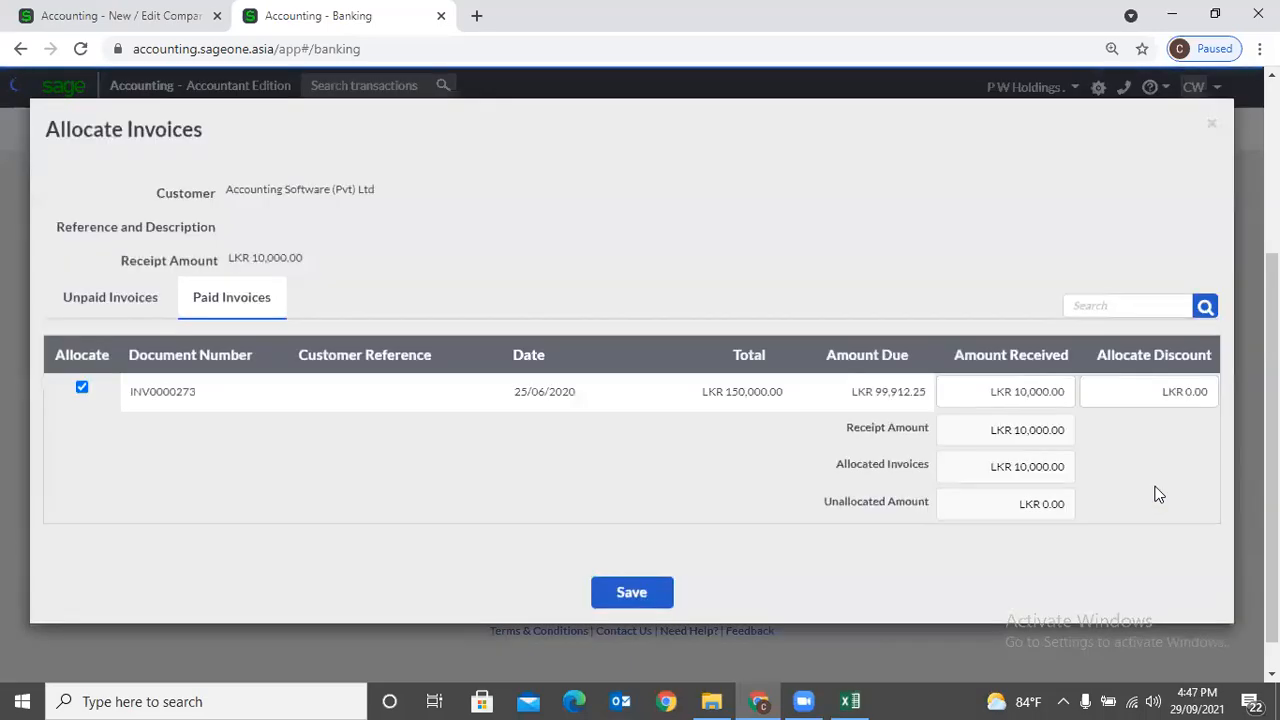
click(85, 312)
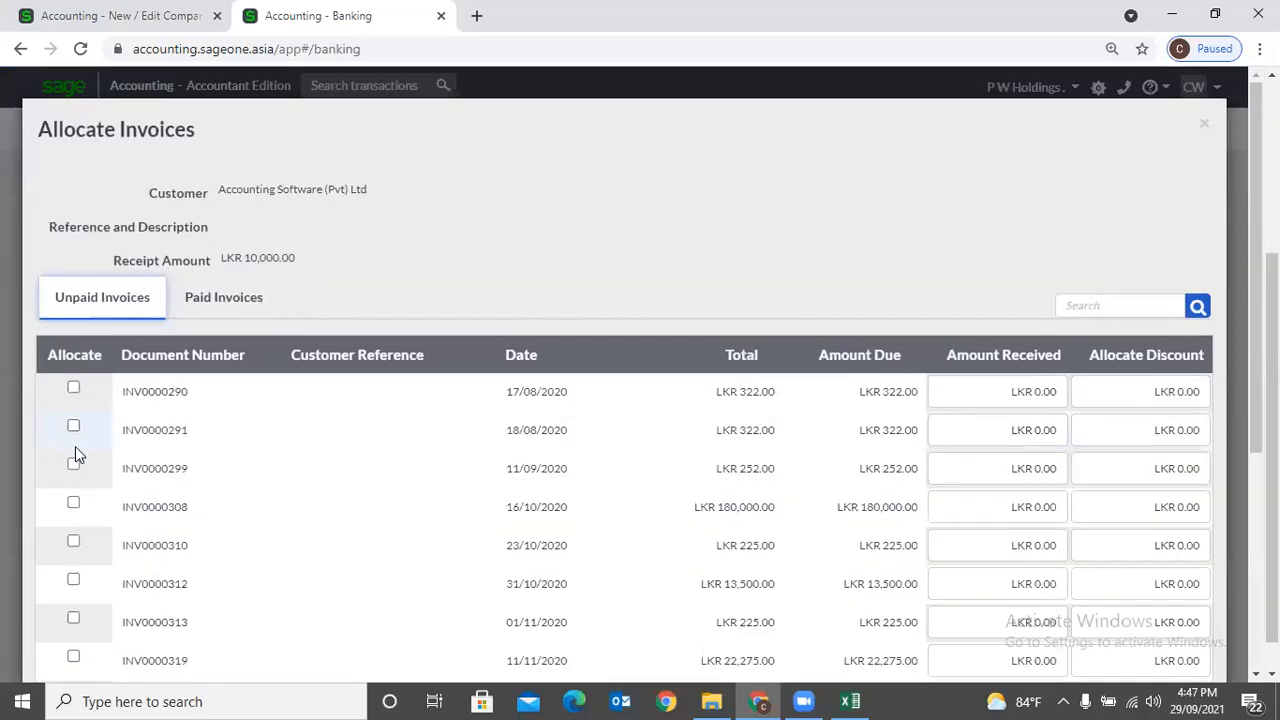
click(73, 389)
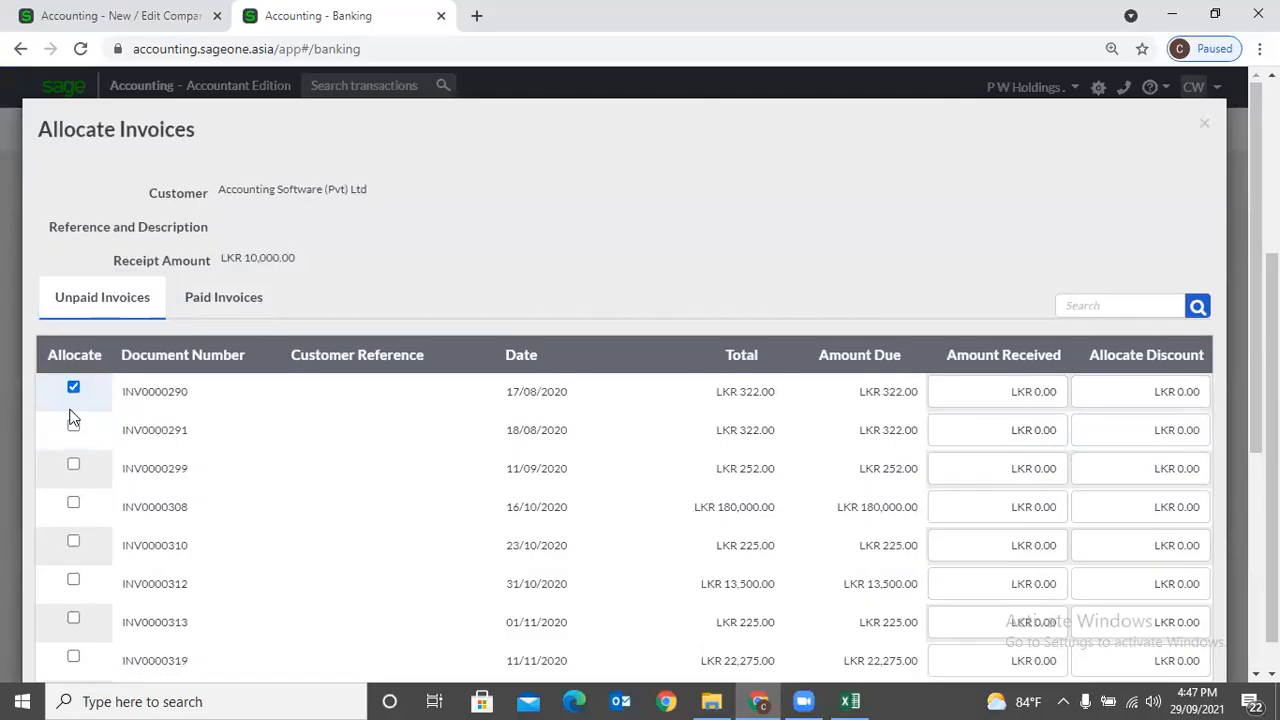
click(73, 426)
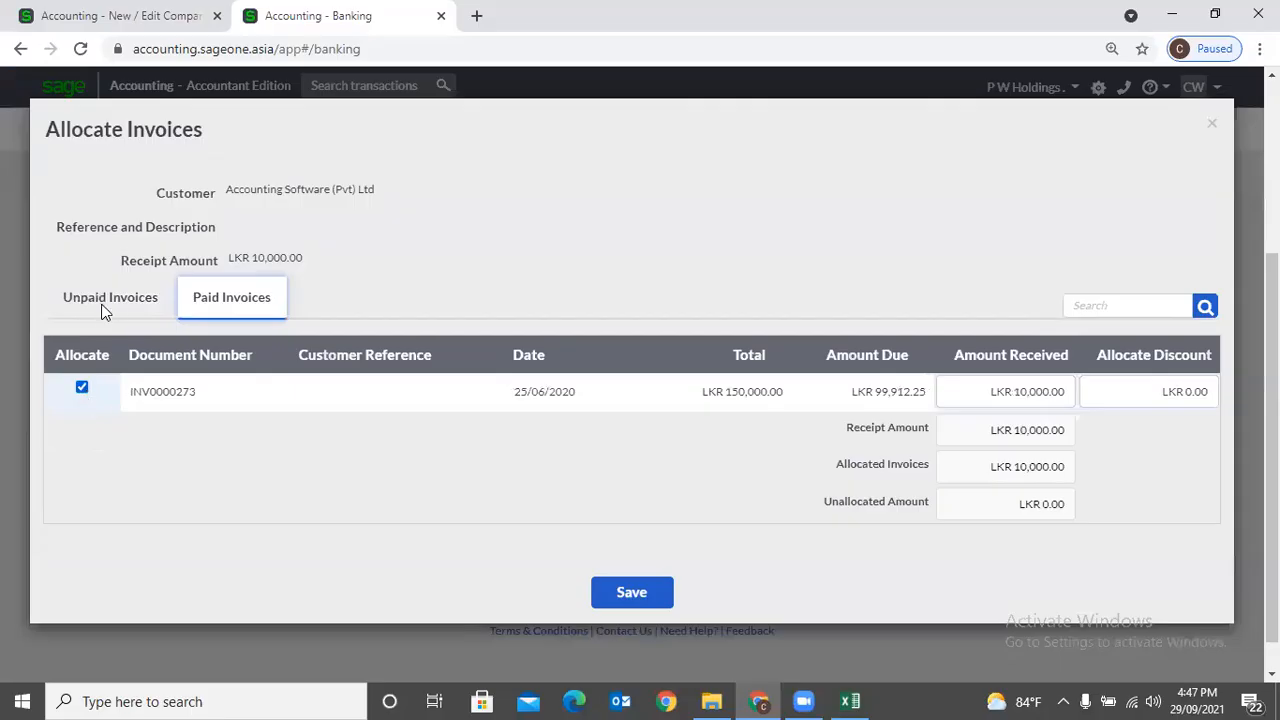
click(101, 312)
click(73, 467)
click(73, 426)
click(73, 426)
click(75, 503)
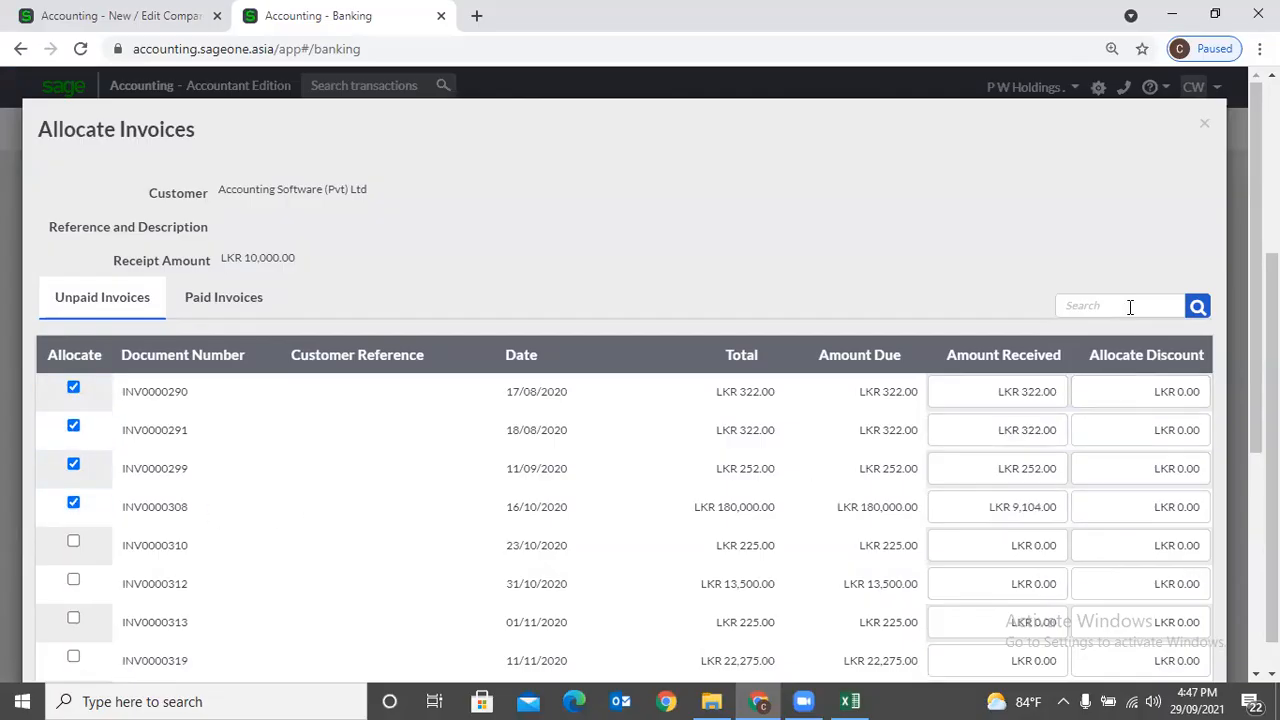
click(1204, 124)
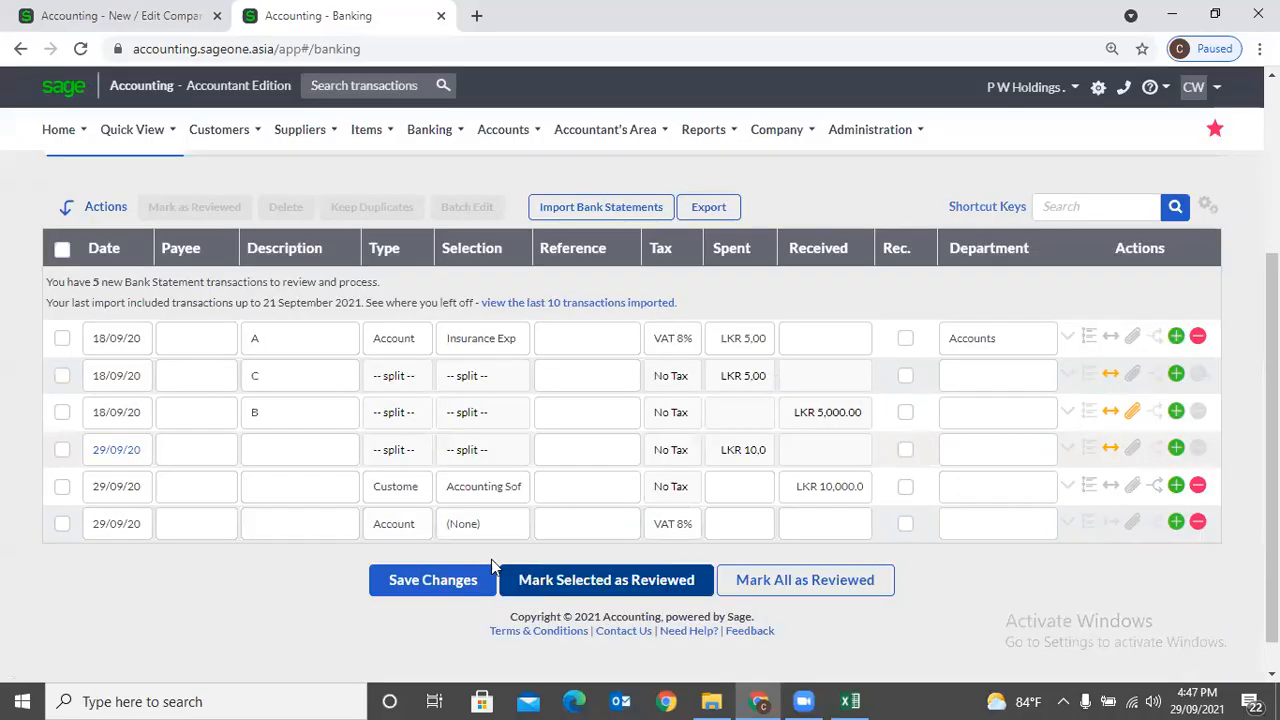
Change the Accounting Software (Pvt) Ltd transaction to type Supplier with P W Holdings as its selection.
click(398, 499)
click(408, 491)
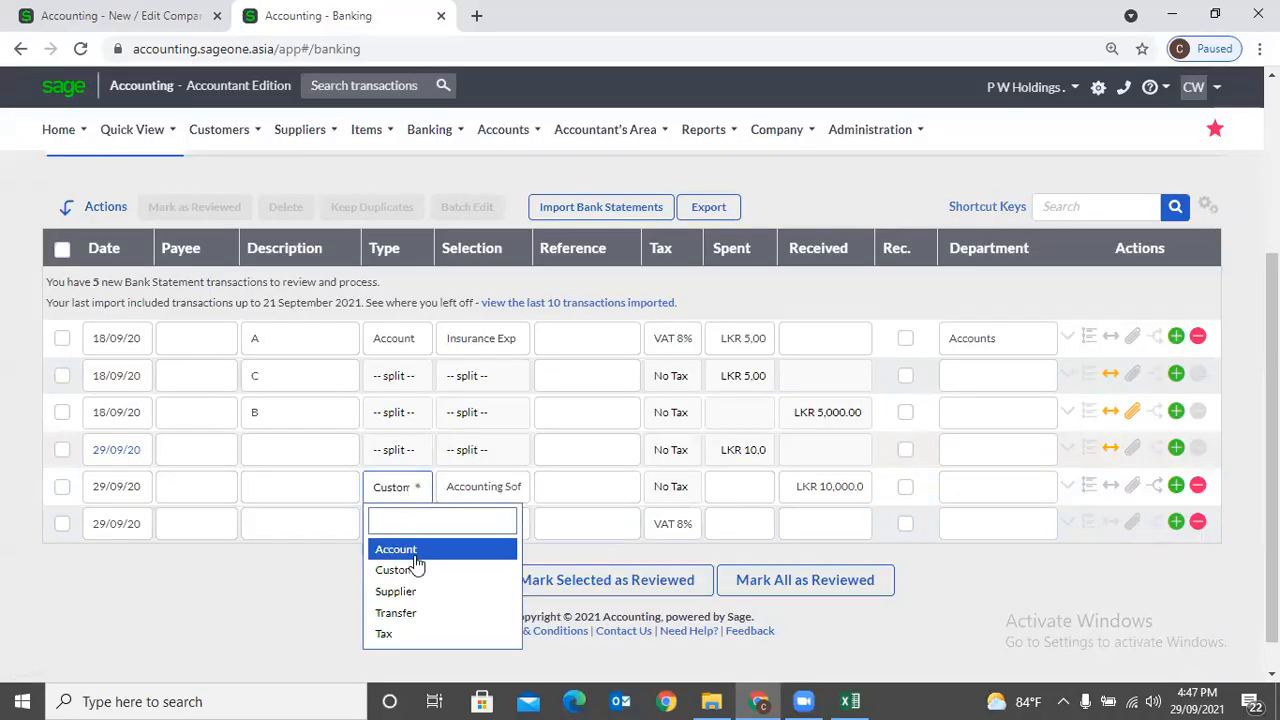
click(415, 592)
click(503, 491)
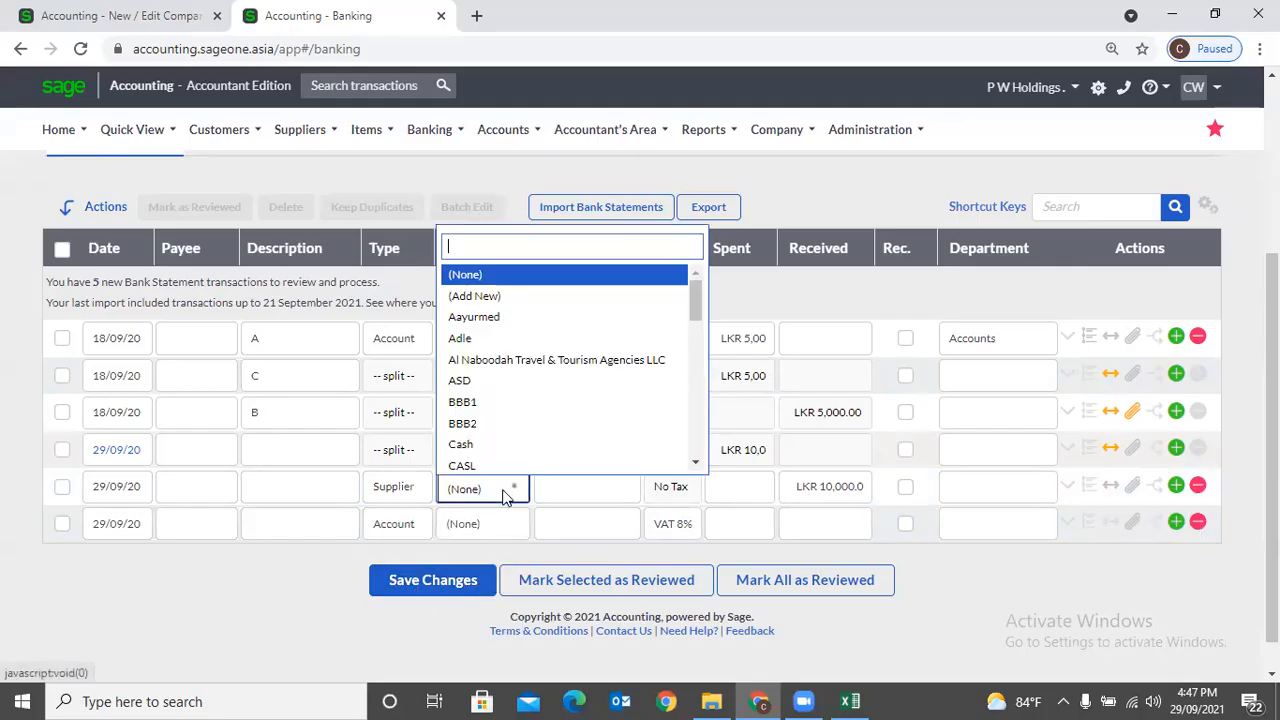
text(p)
click(503, 437)
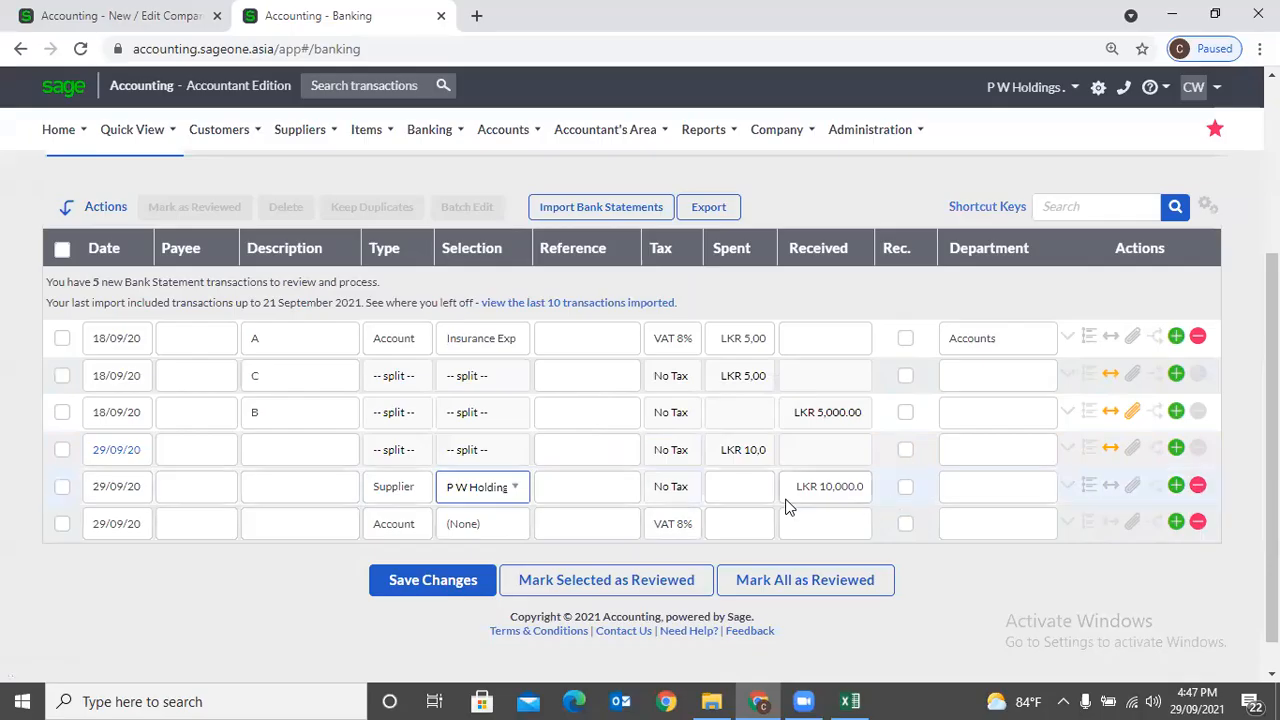
Enter a spent amount of 10,000 on the P W Holdings supplier transaction.
click(748, 486)
text(1)
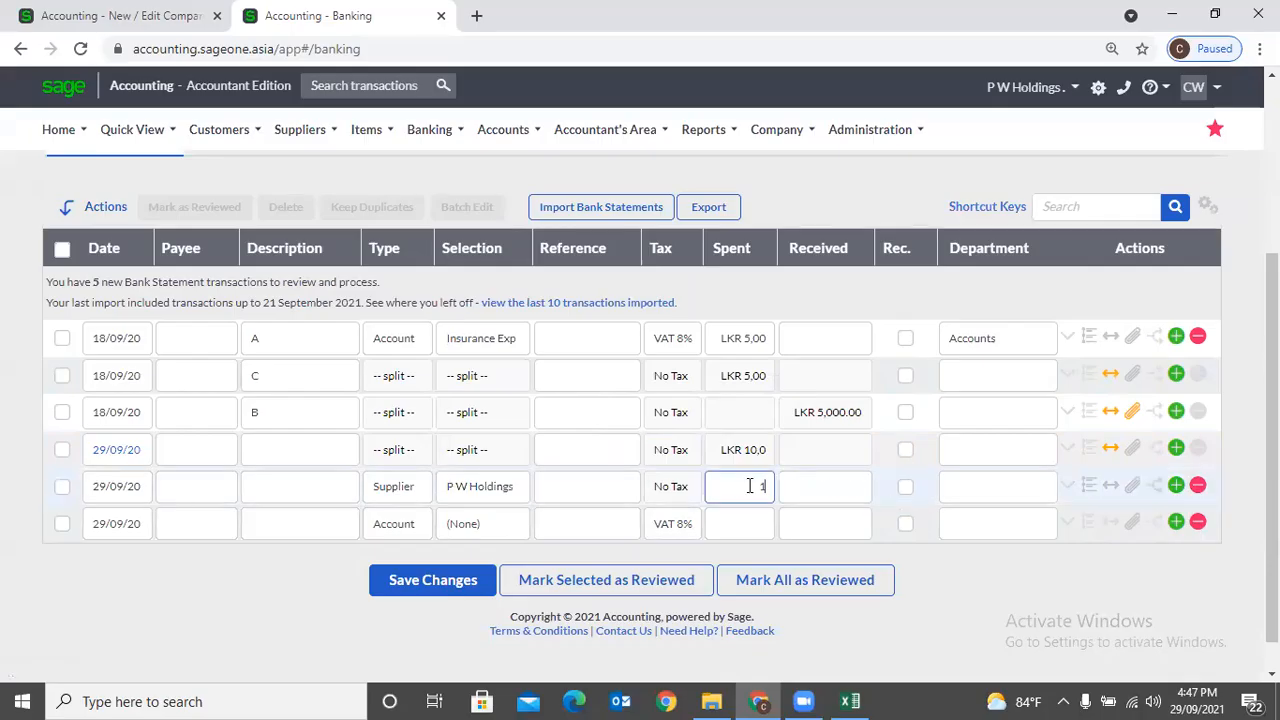
text(000)
key(Tab)
key(shift+Tab)
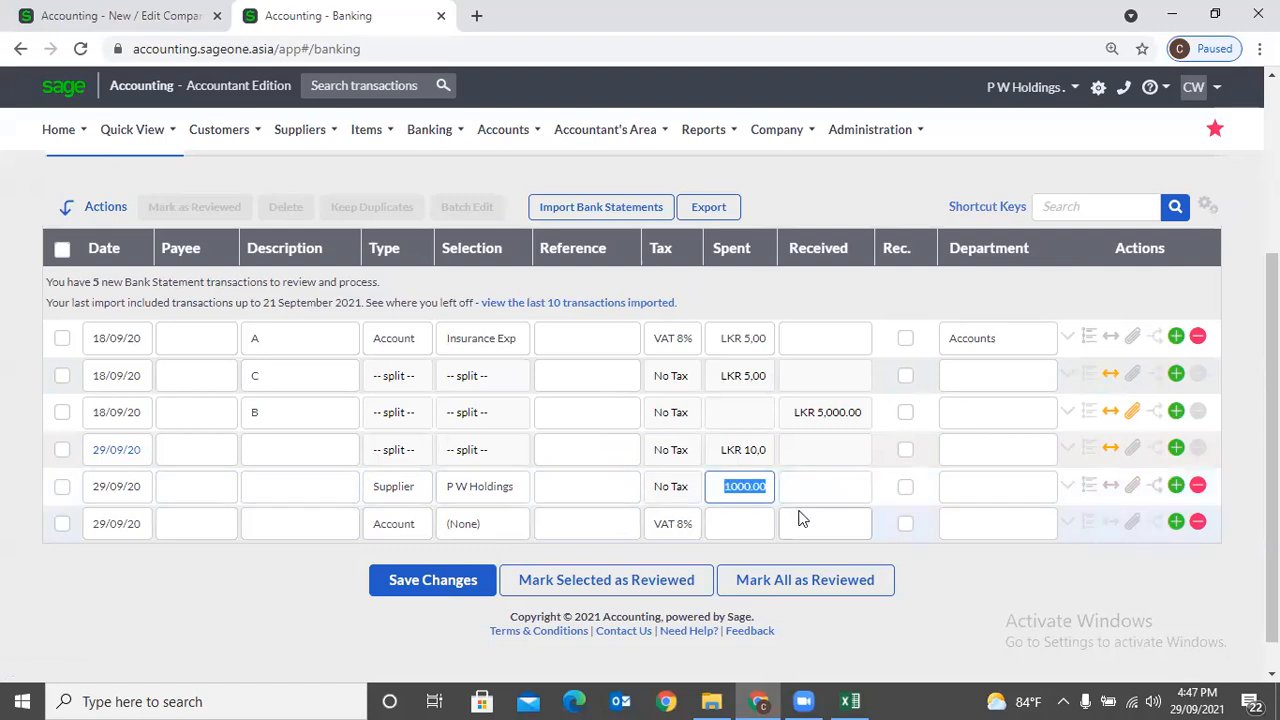
key(Home)
key(Tab)
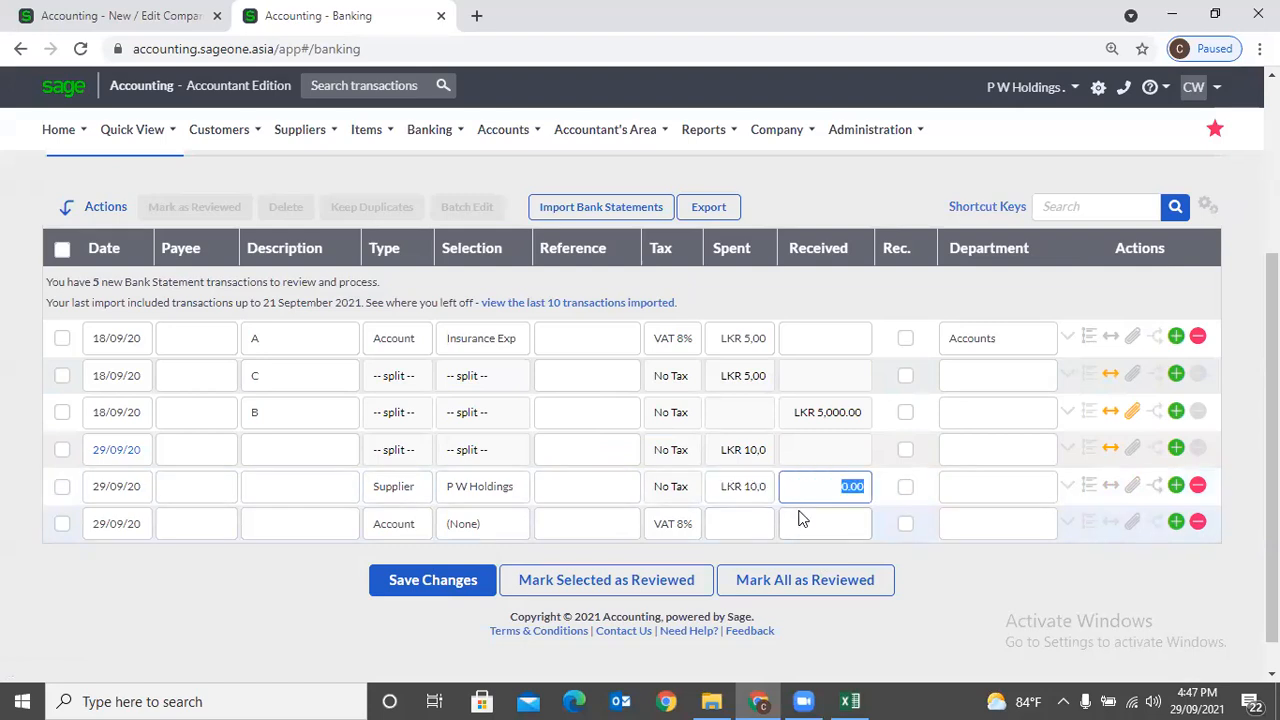
Try allocating the P W Holdings payment to its first two unpaid invoices instead of the paid one, and leave without saving.
click(1153, 487)
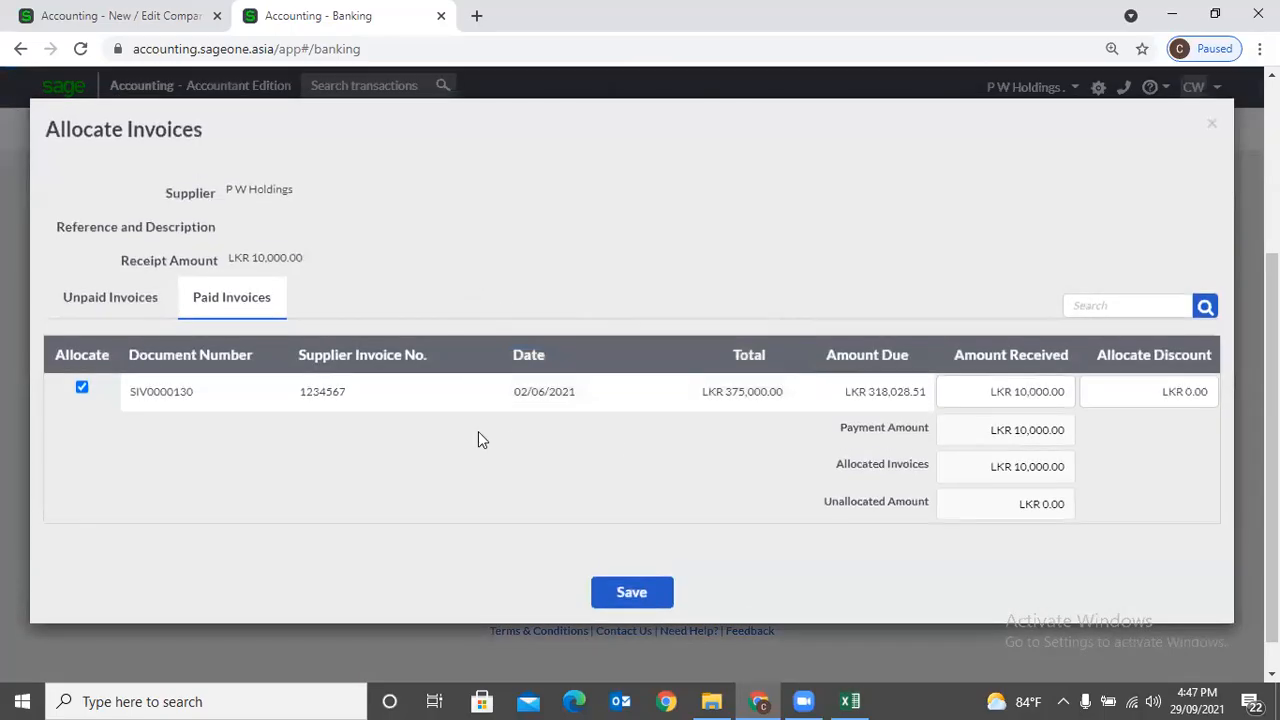
click(82, 387)
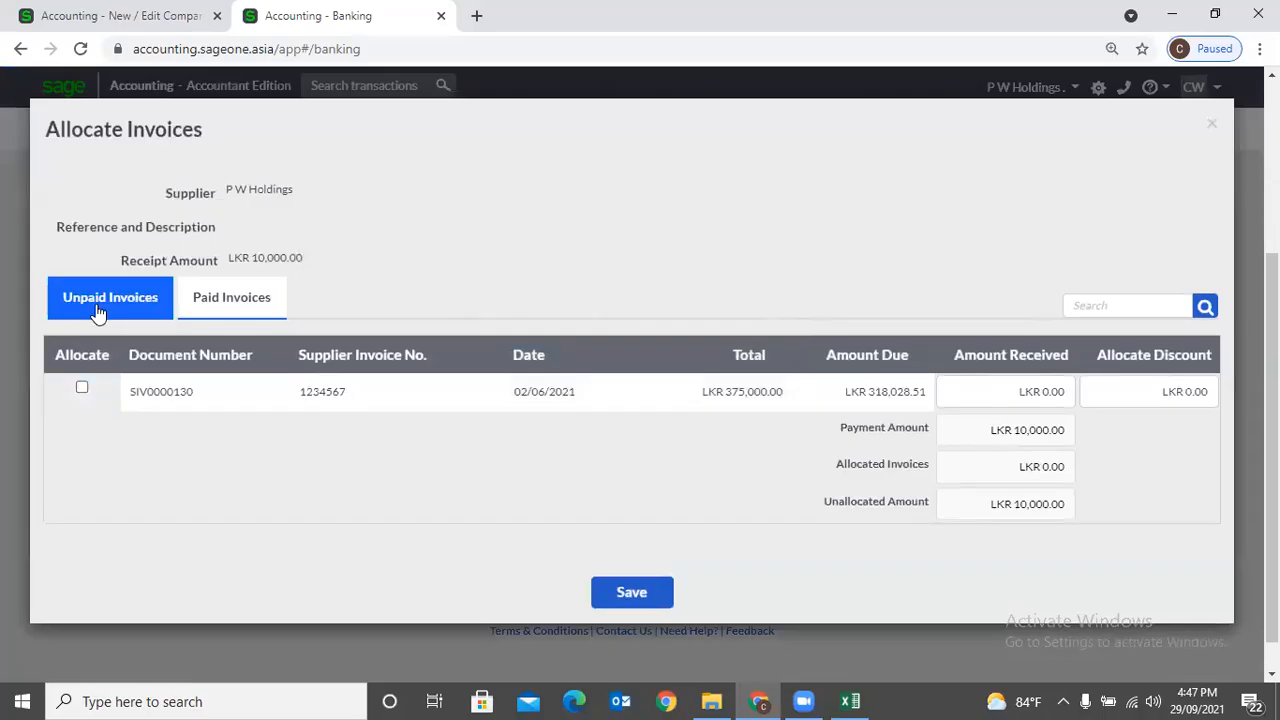
click(96, 304)
click(74, 388)
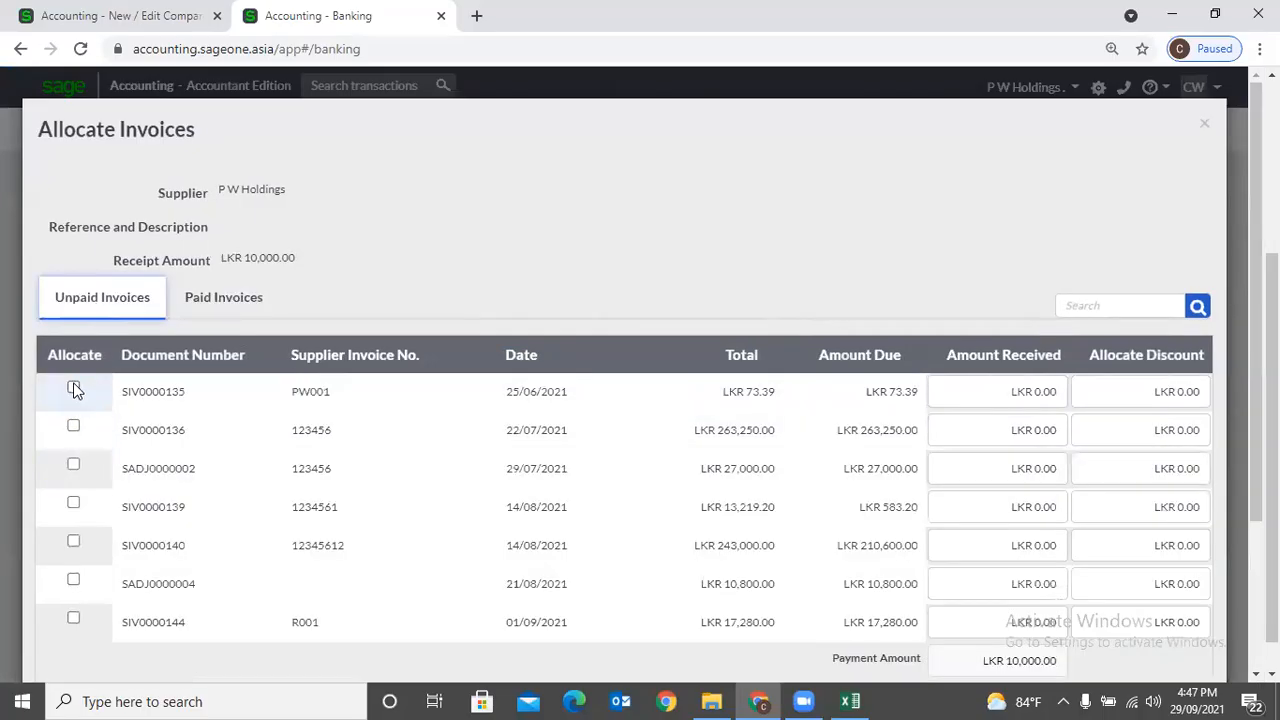
click(73, 425)
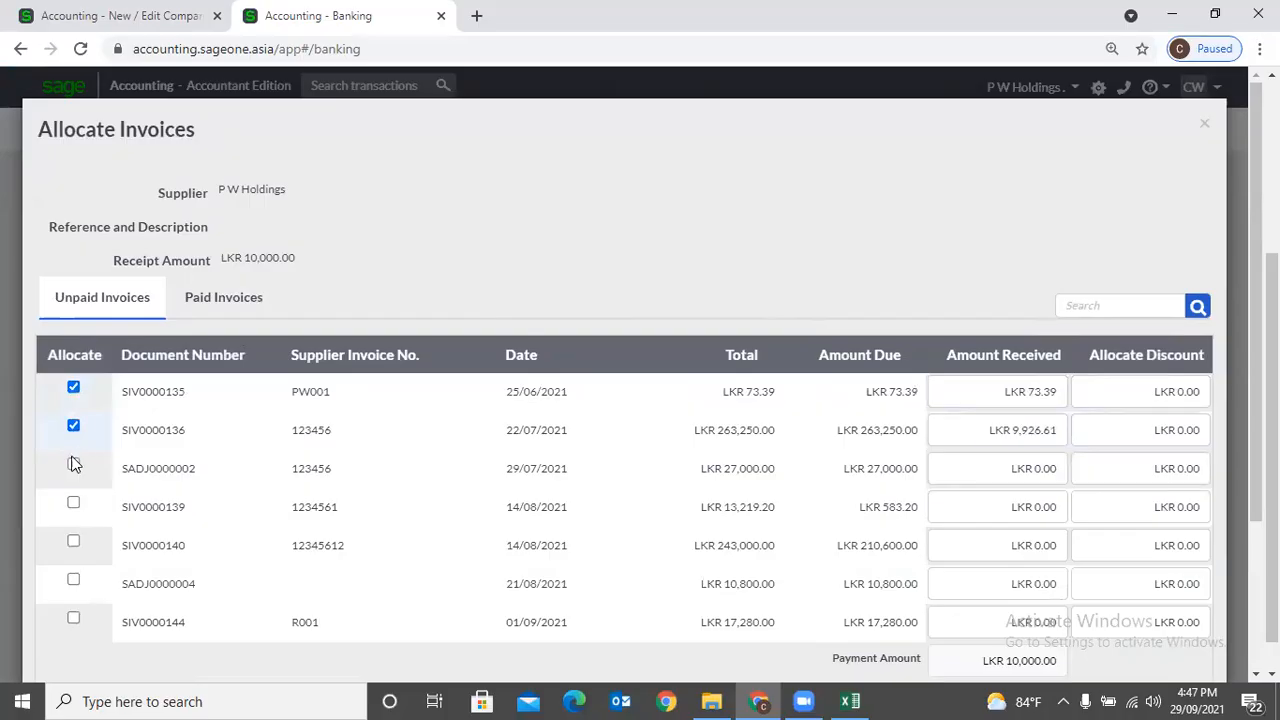
click(1205, 126)
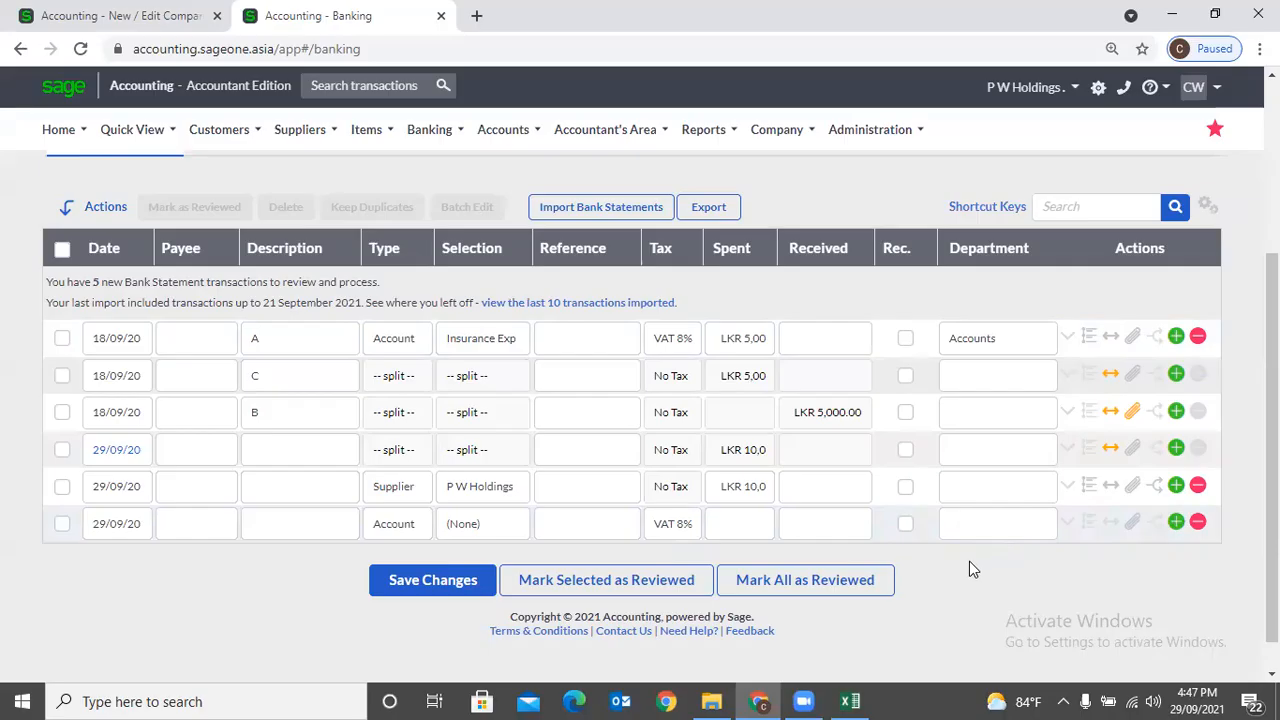
Set the blank 29/09 bank transaction to type Transfer with SAMPATH as its selection.
click(412, 530)
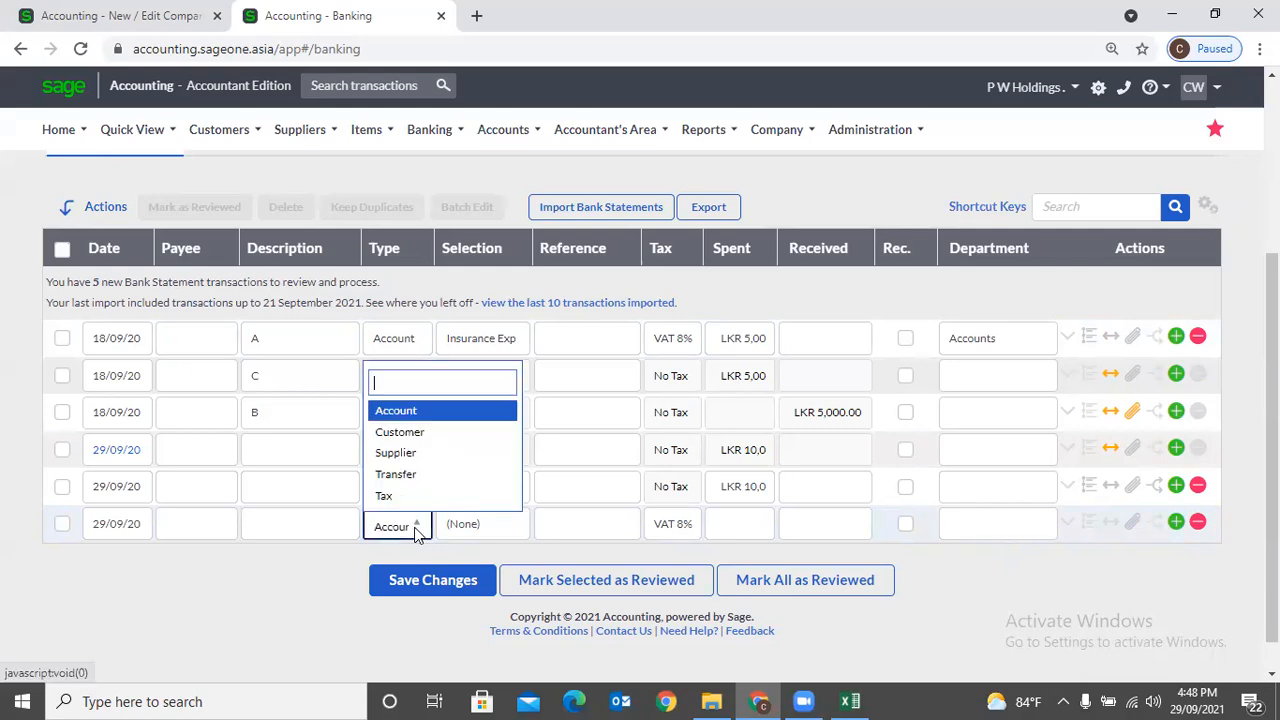
click(420, 474)
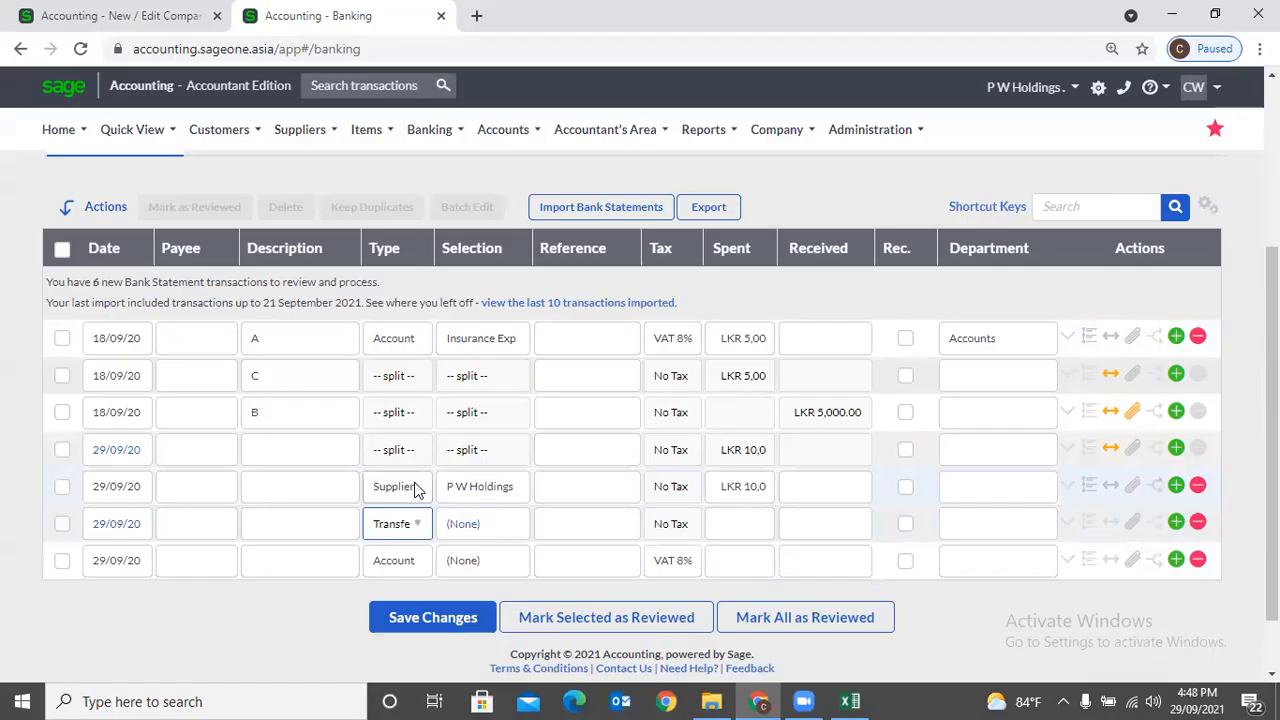
click(491, 529)
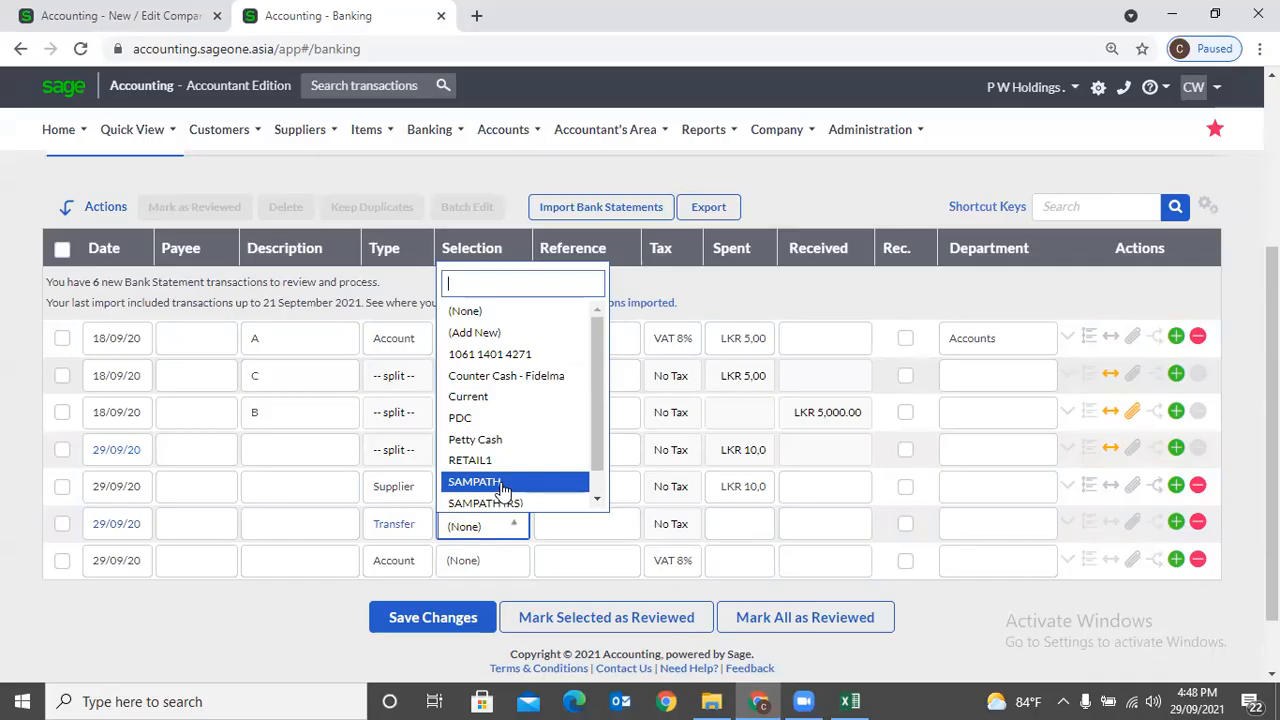
click(497, 482)
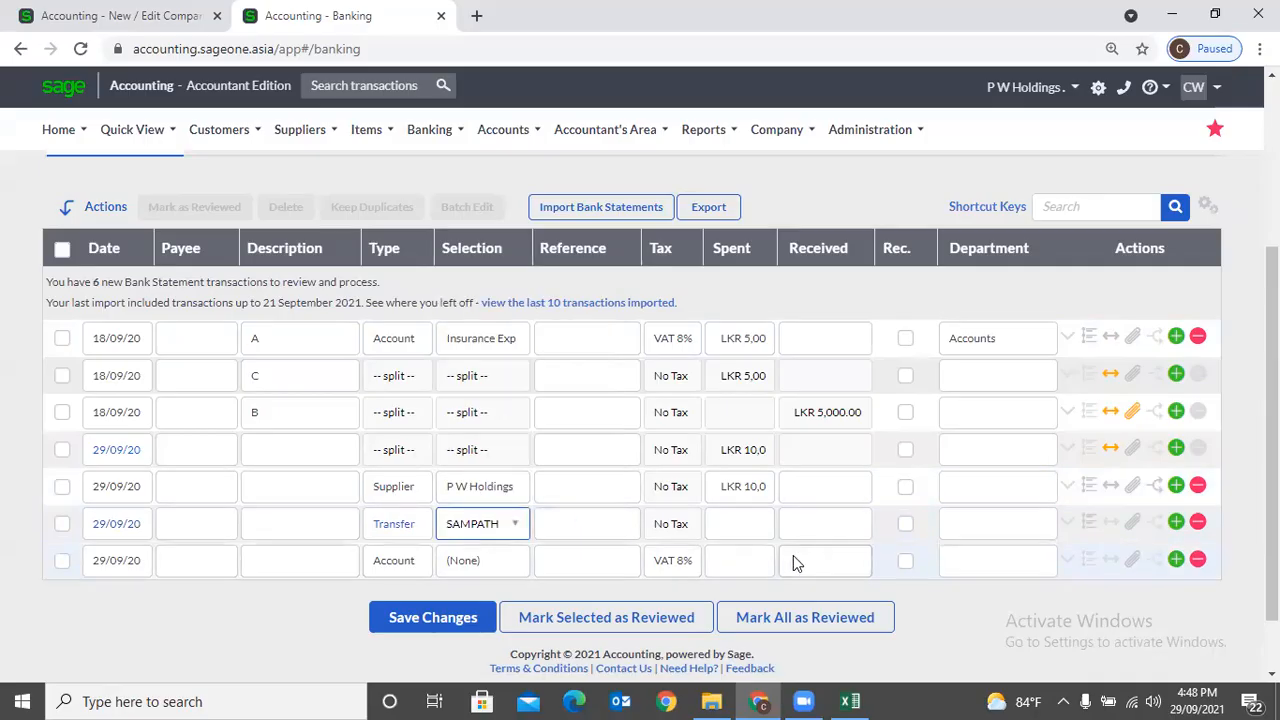
Enter a spent amount of 1,000 on the SAMPATH transfer.
key(Tab)
key(Tab)
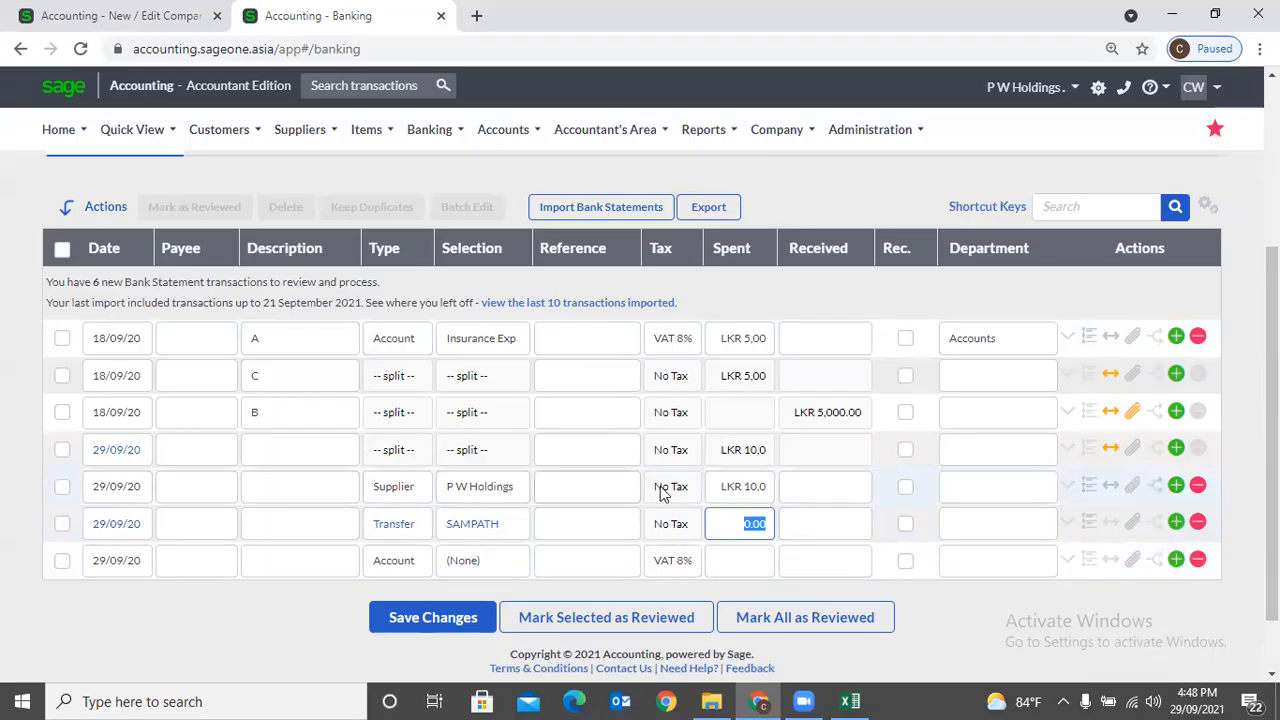
scroll(339, 270, up, 3)
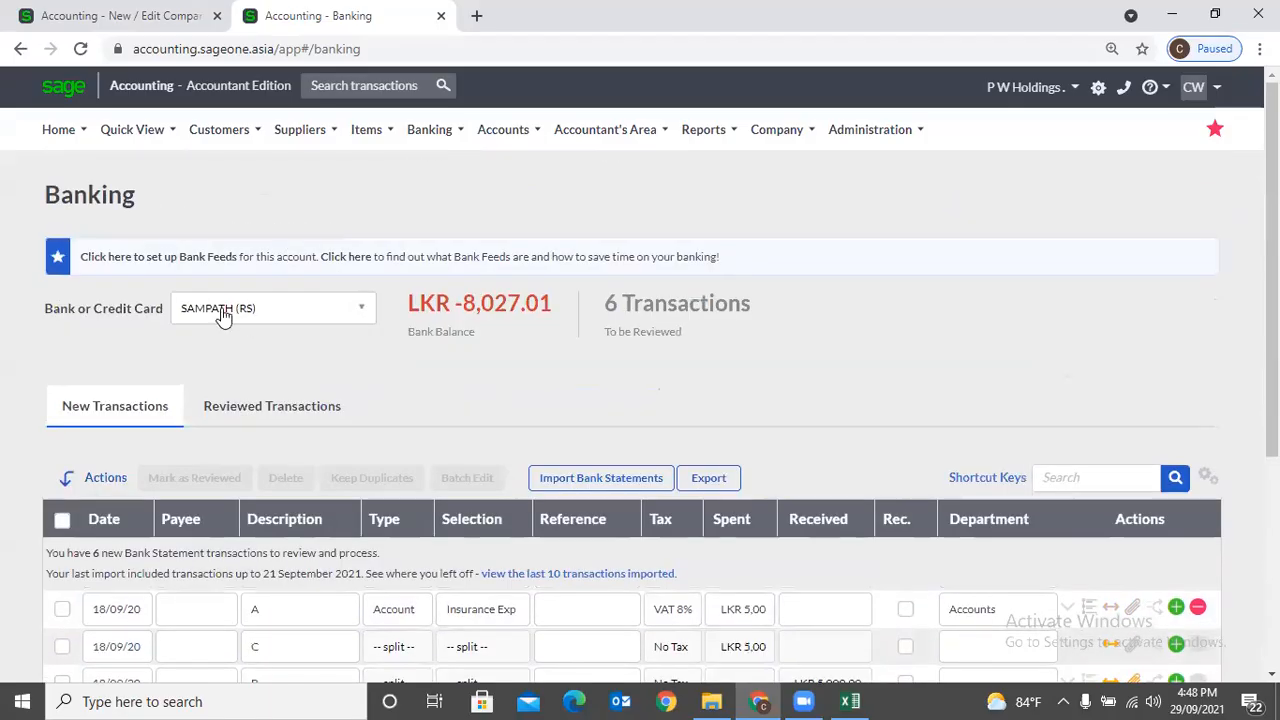
scroll(548, 404, down, 2)
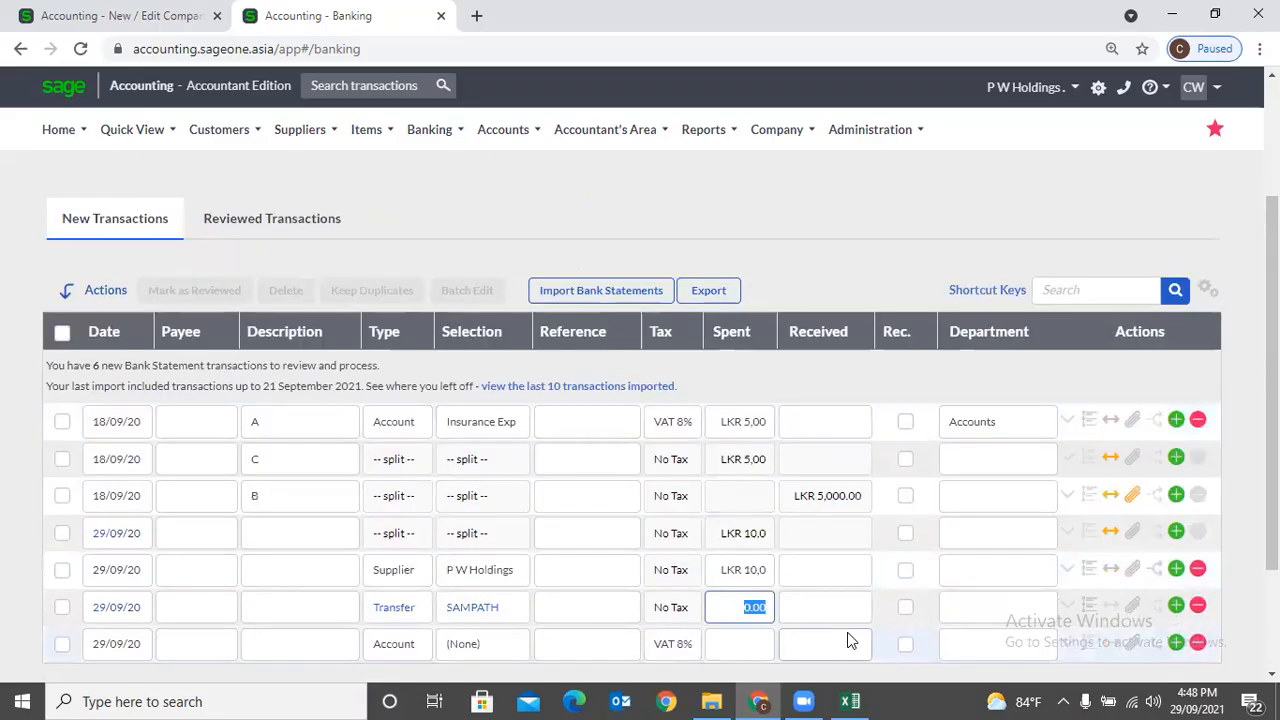
text(1000)
key(Tab)
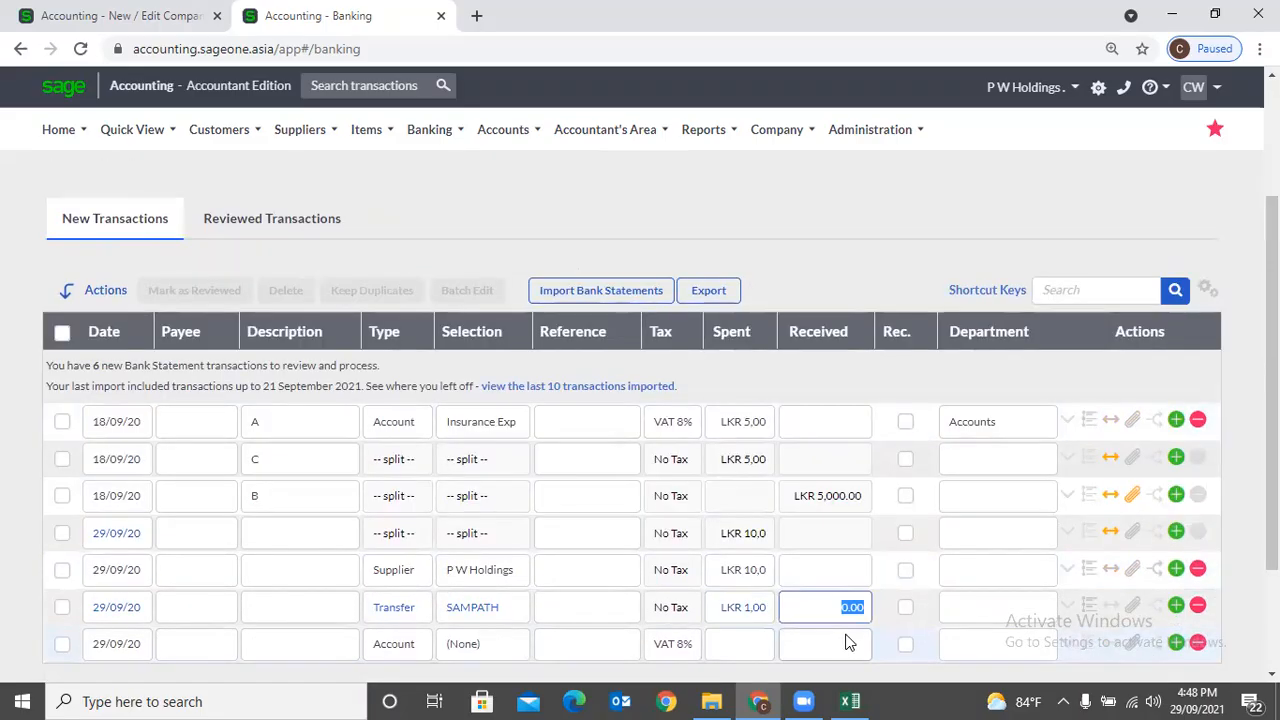
Enter a received amount of 10,000 on the SAMPATH transfer in place of the spent amount.
scroll(332, 295, up, 2)
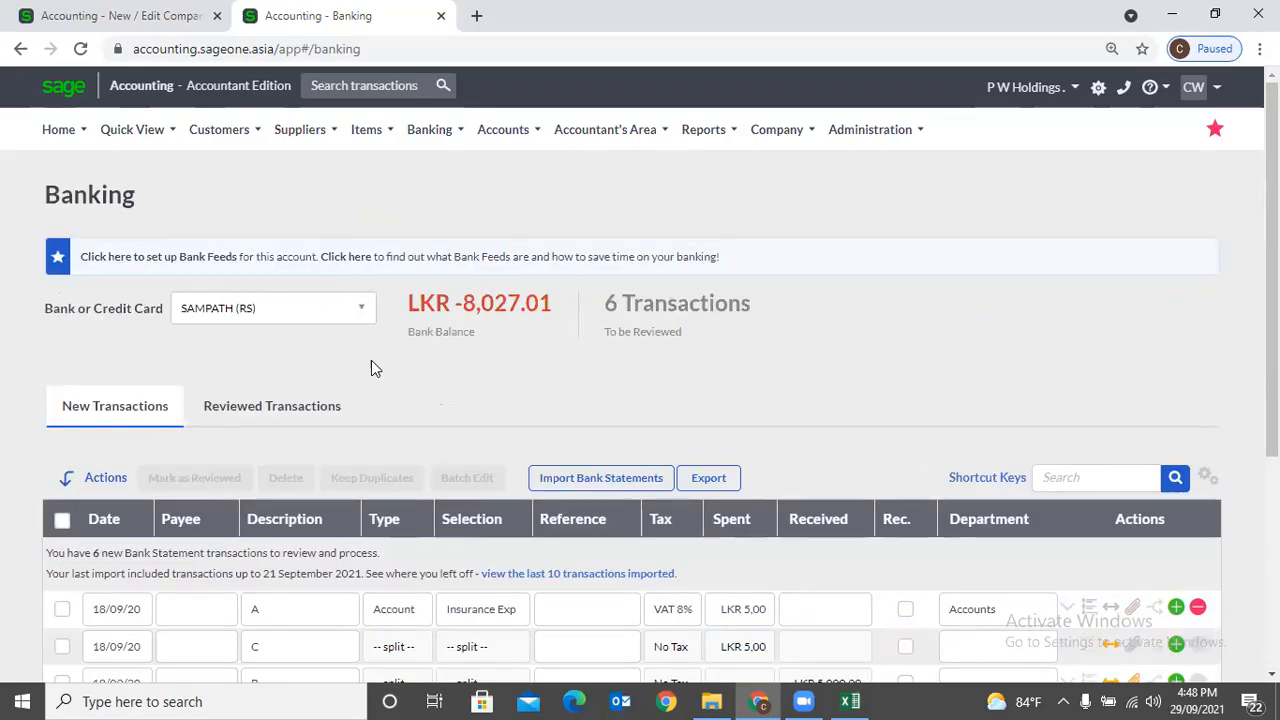
scroll(750, 525, down, 3)
text(1)
key(Tab)
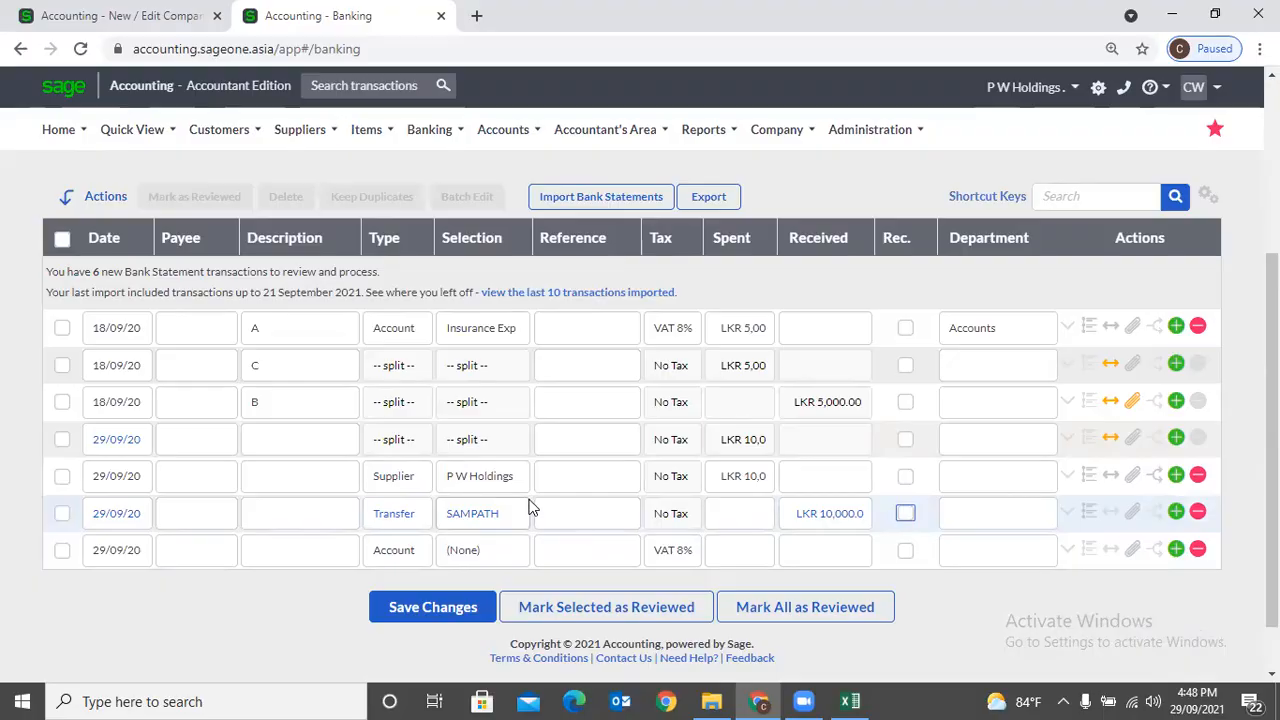
Set the next blank transaction to type Tax, keep Tax Payment / Refund as its selection, and save the changes.
click(410, 553)
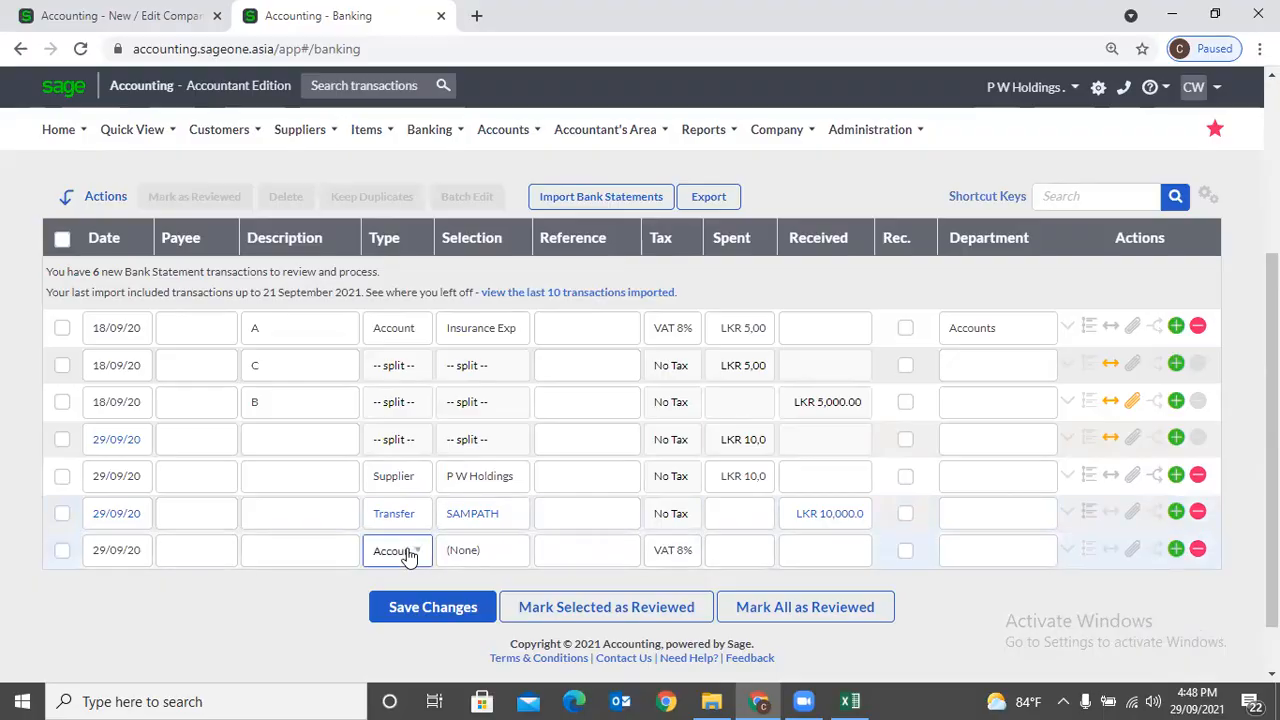
click(405, 528)
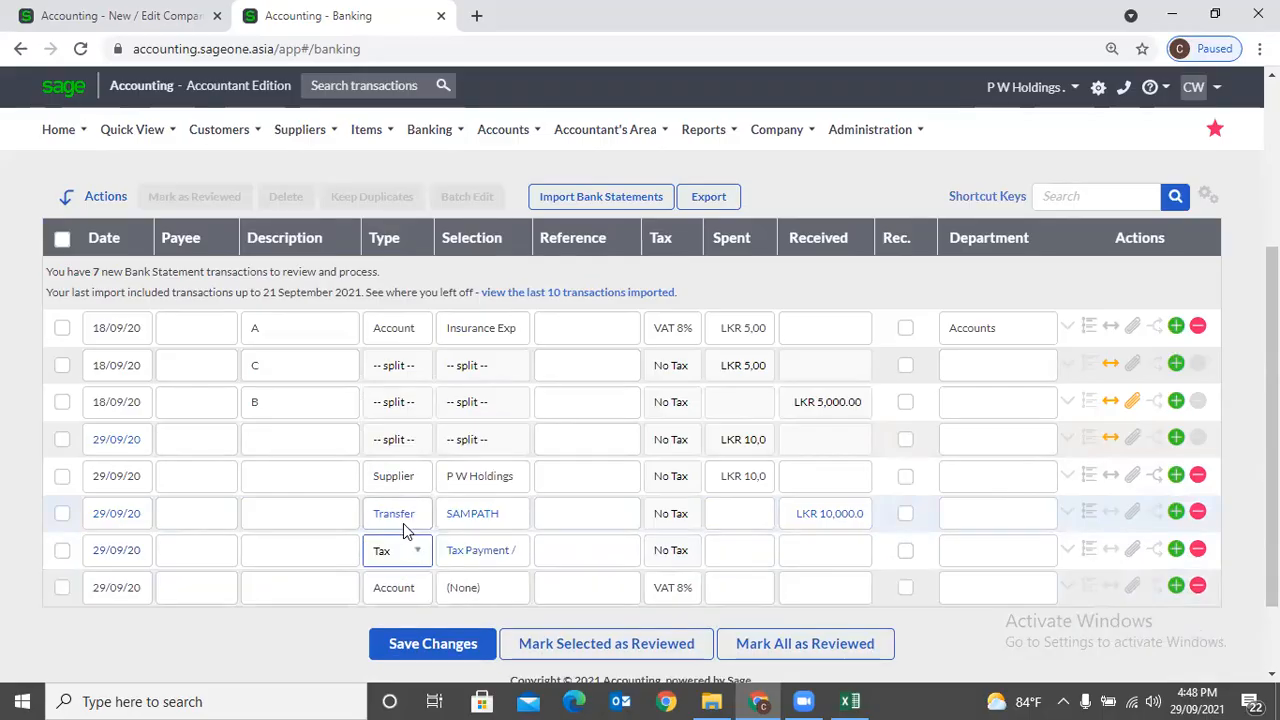
click(484, 560)
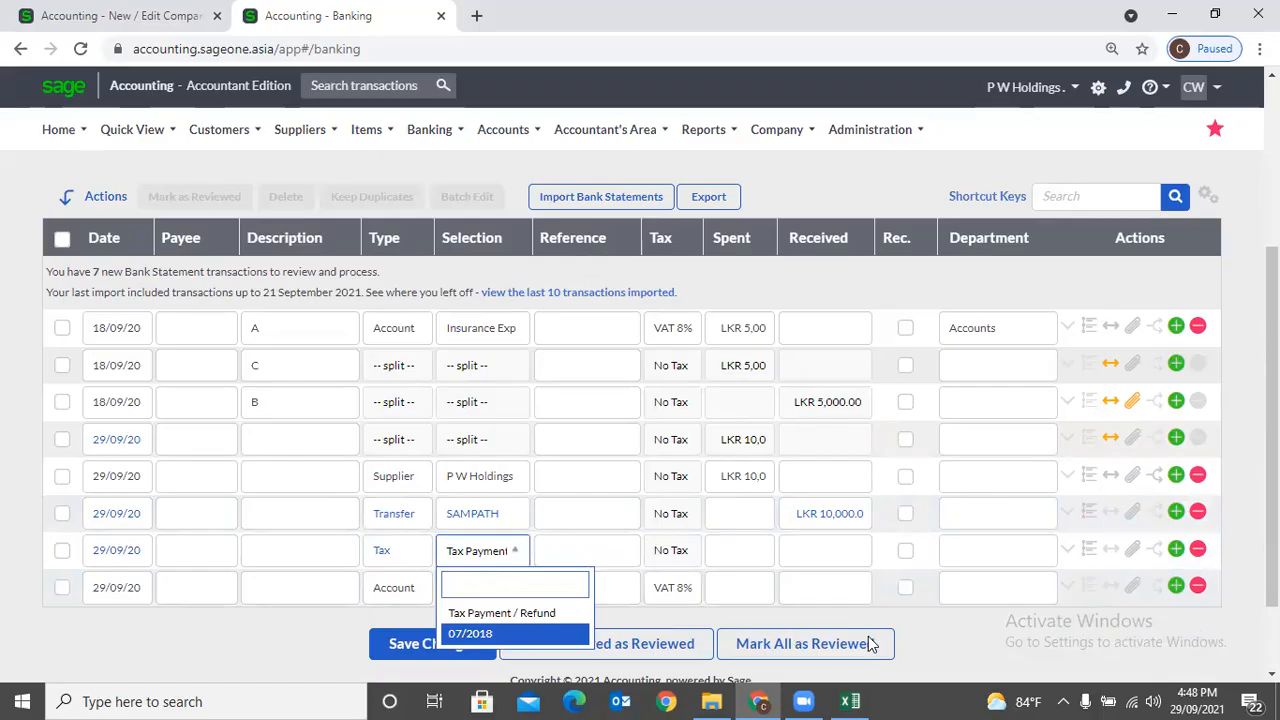
click(956, 643)
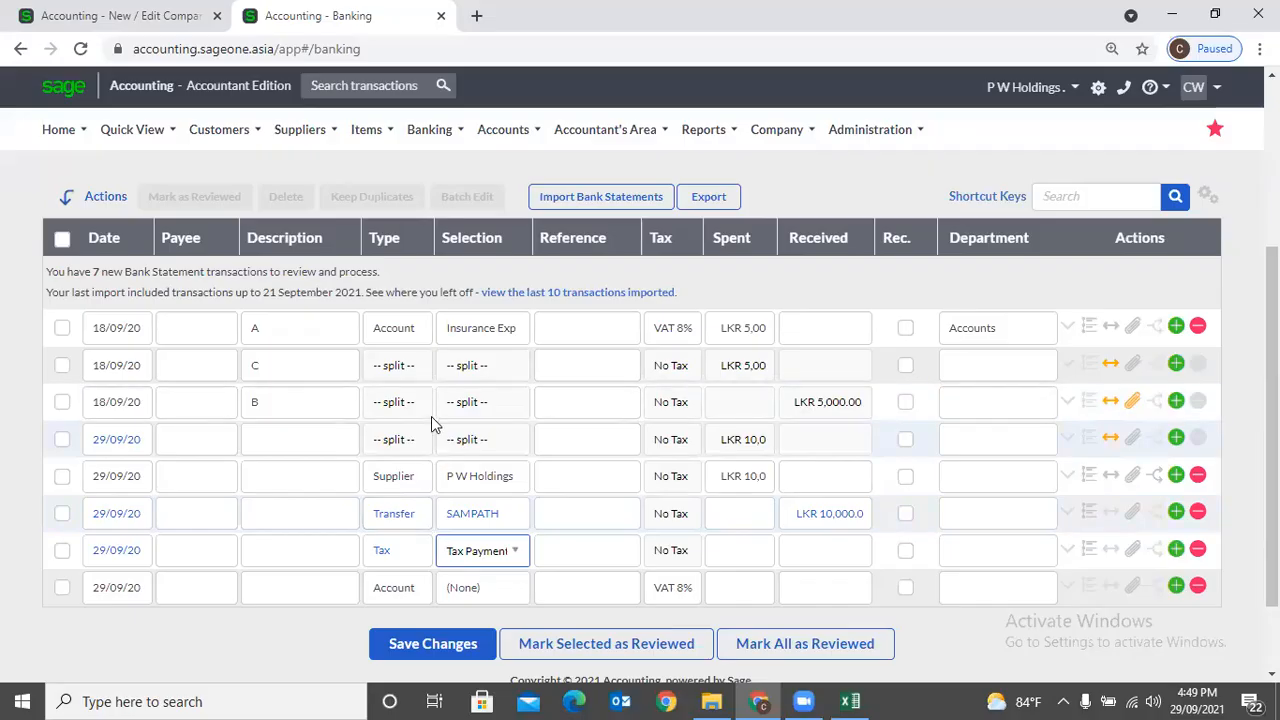
click(452, 648)
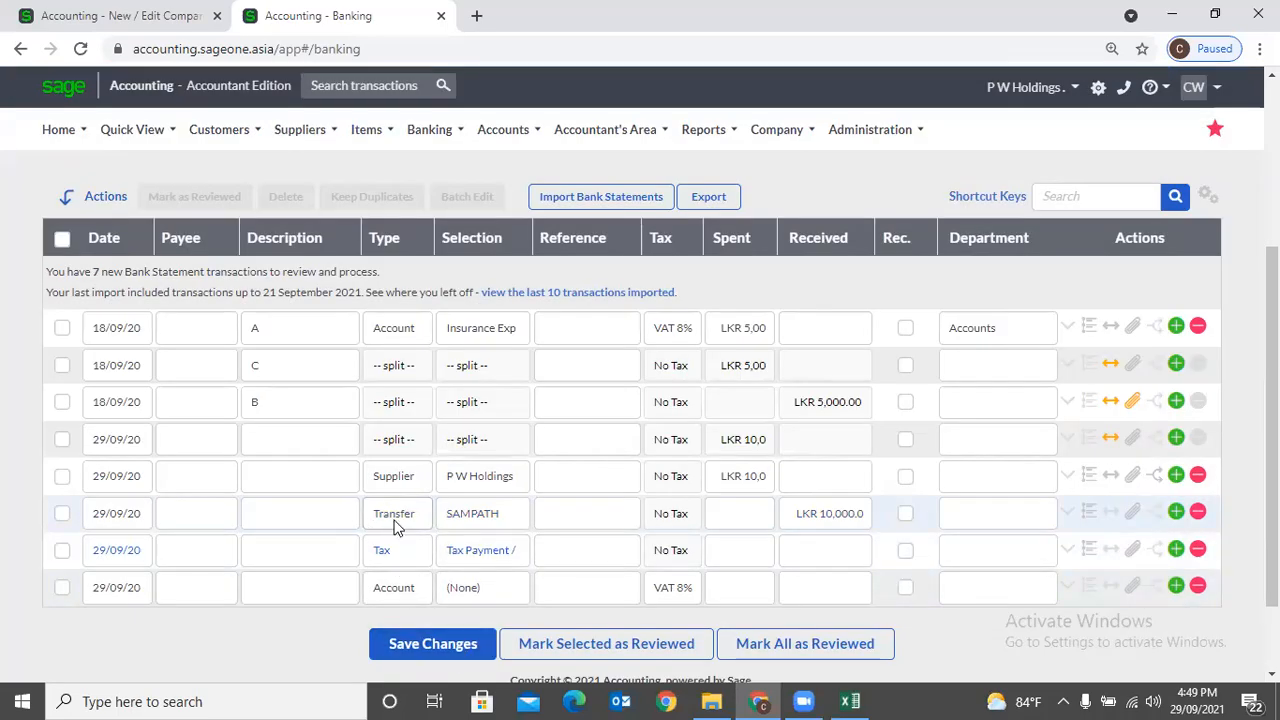
Open the SAMPATH transfer's attachments, start adding a file, and close them without attaching anything.
click(1132, 512)
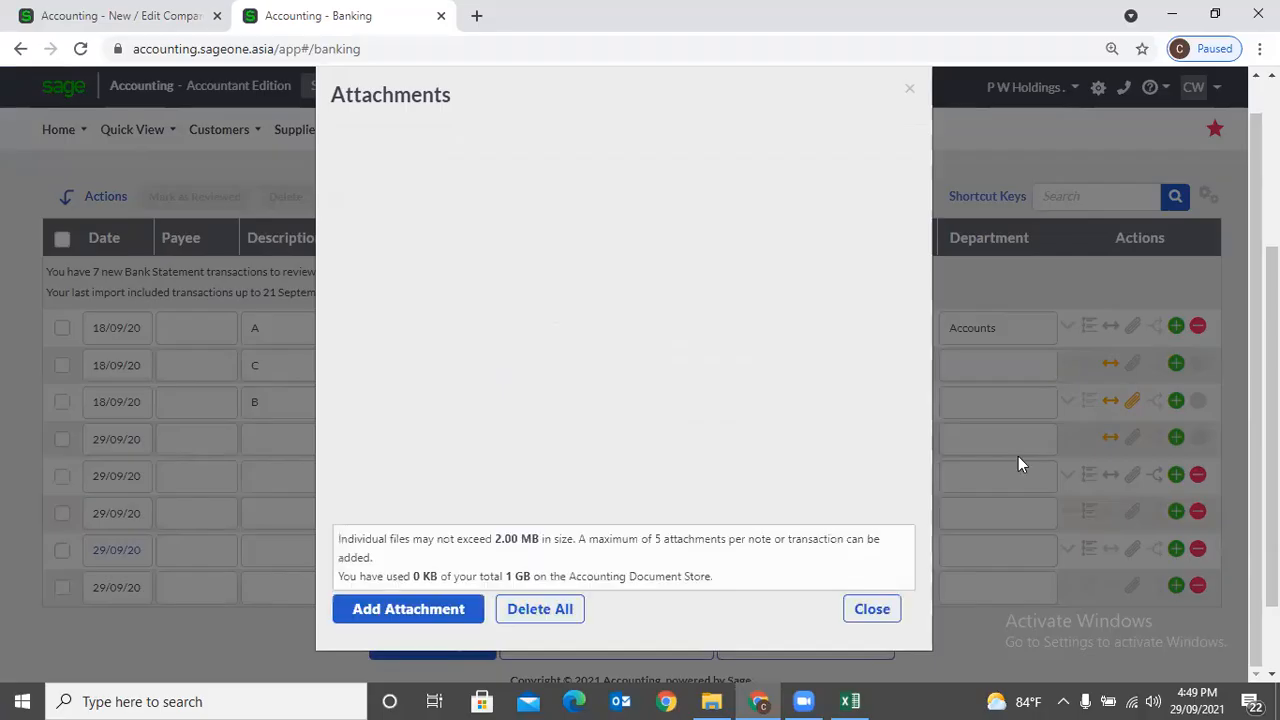
click(460, 609)
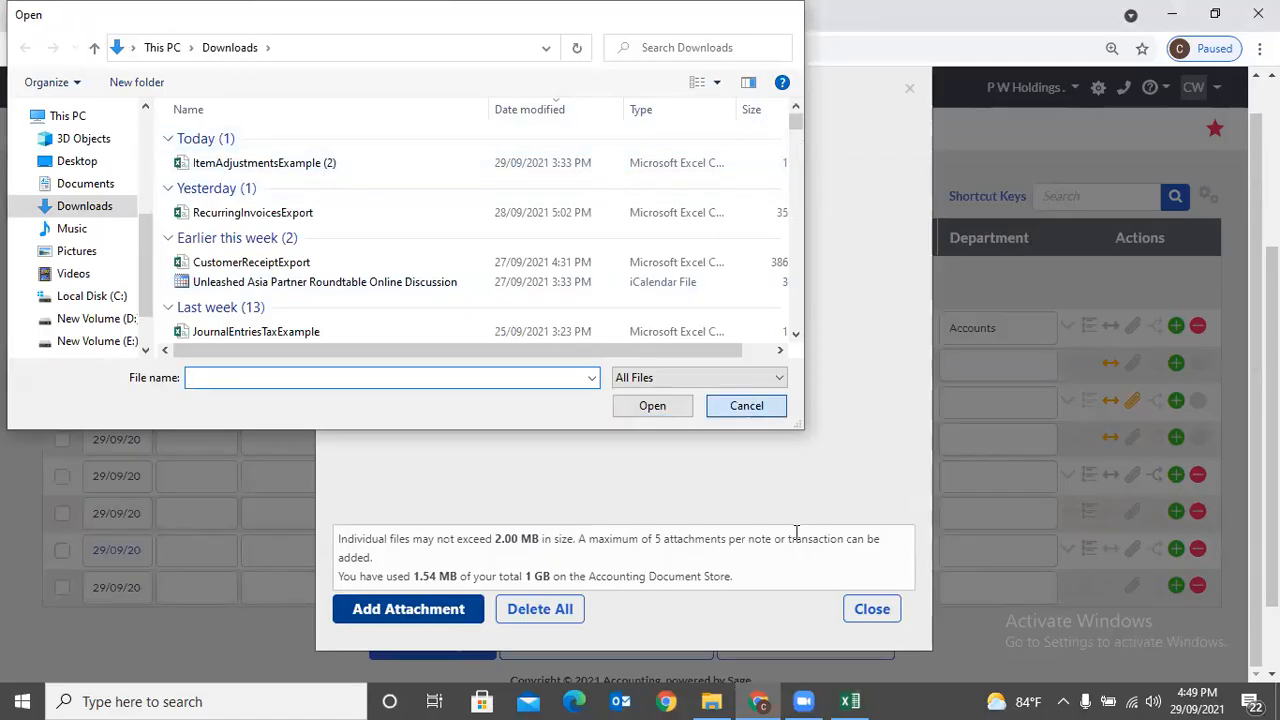
click(746, 405)
click(872, 609)
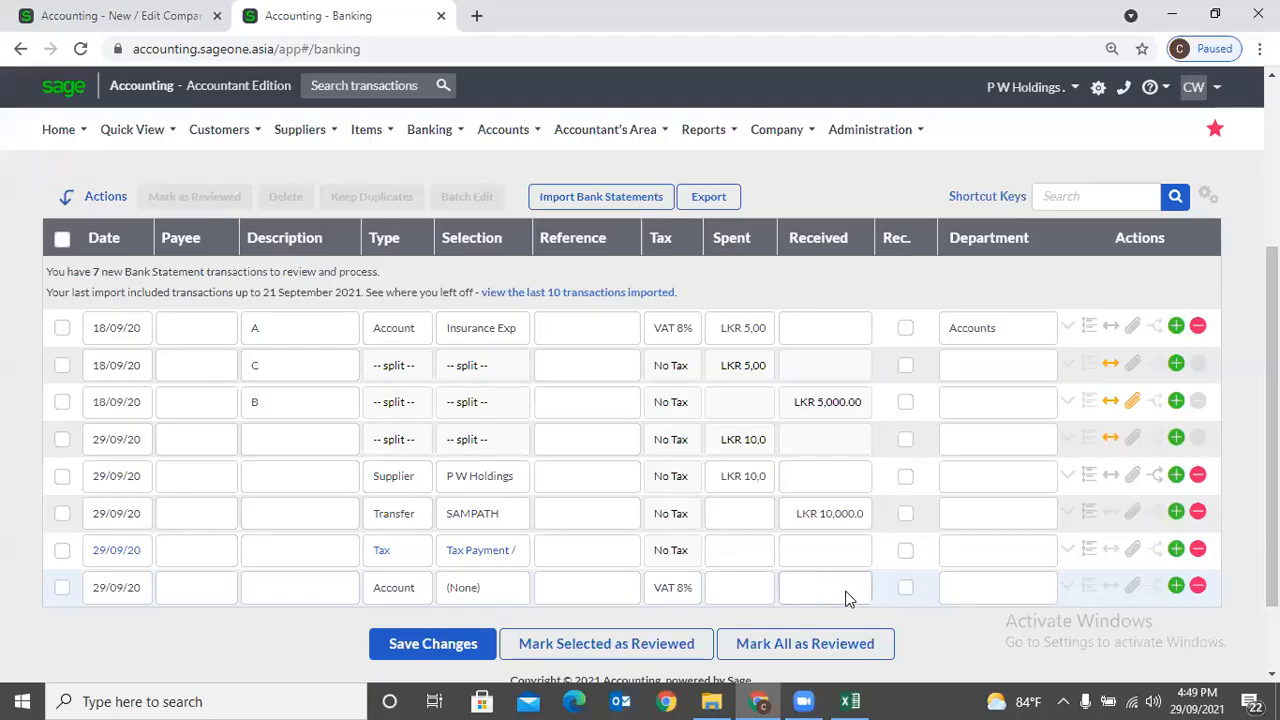
Change the SAMPATH transfer to type Supplier with Cash as its selection.
scroll(845, 598, up, 1)
scroll(845, 598, down, 1)
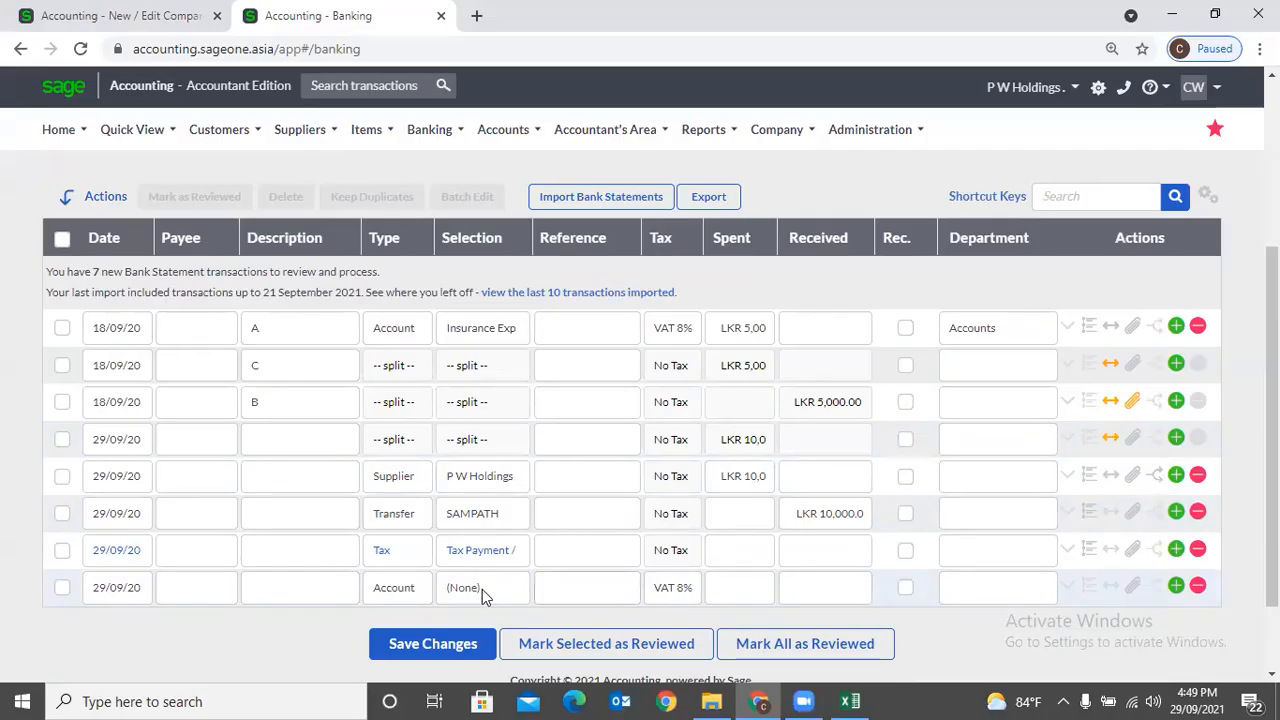
click(397, 515)
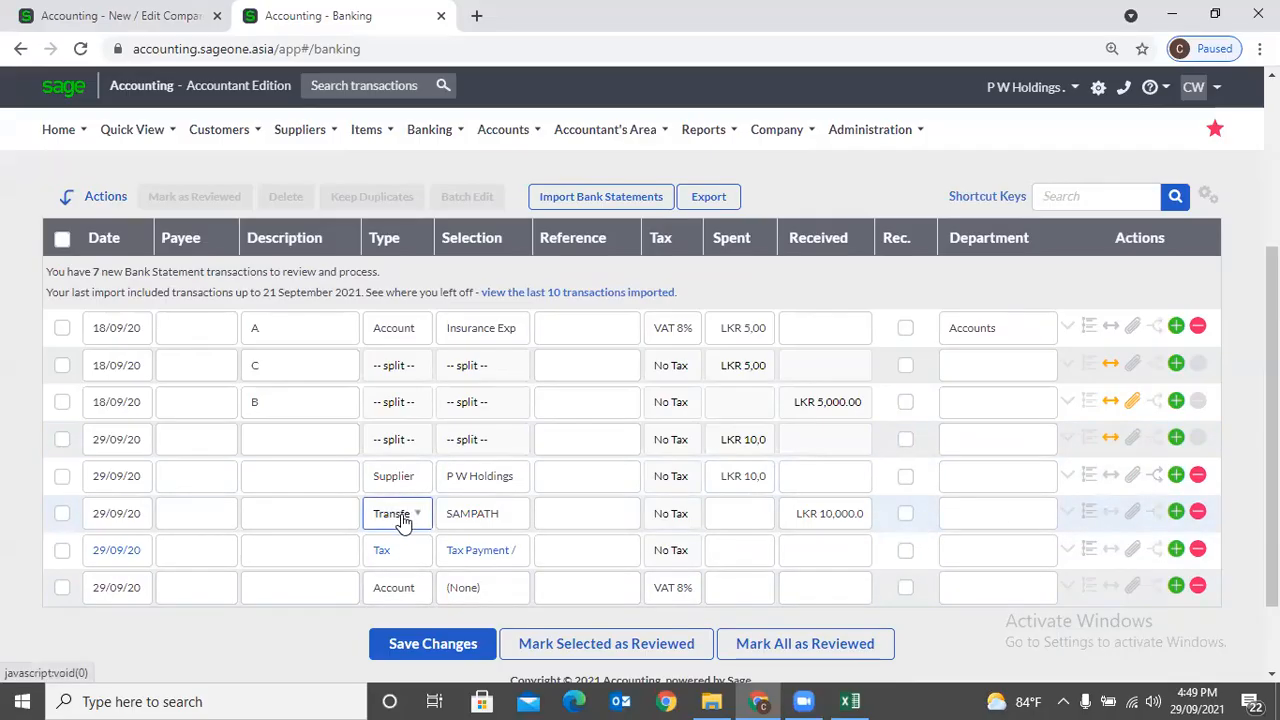
click(408, 620)
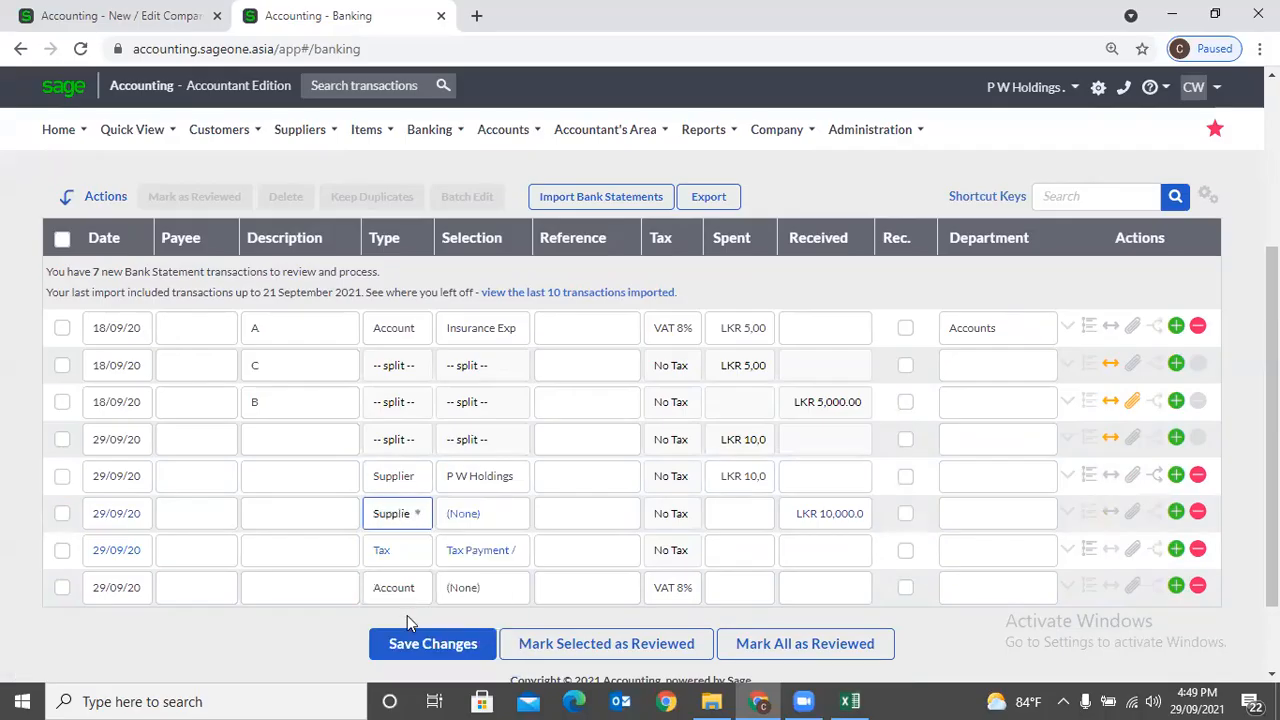
click(483, 516)
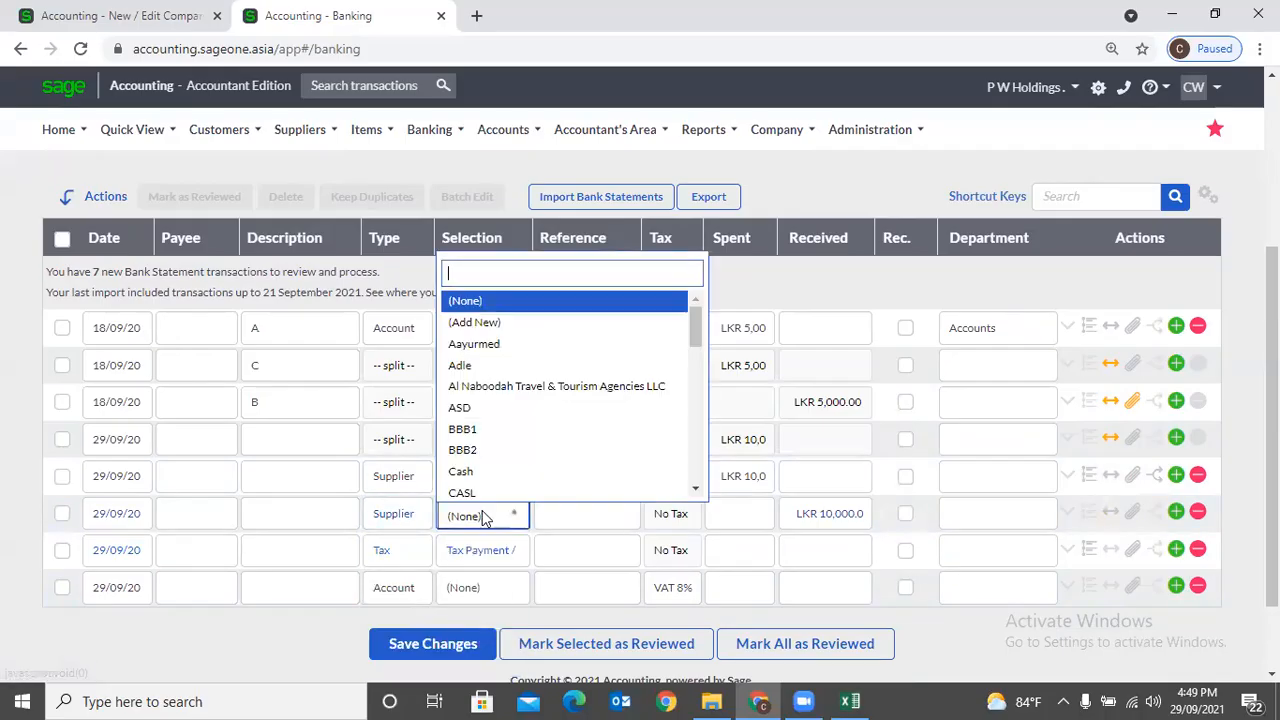
click(474, 478)
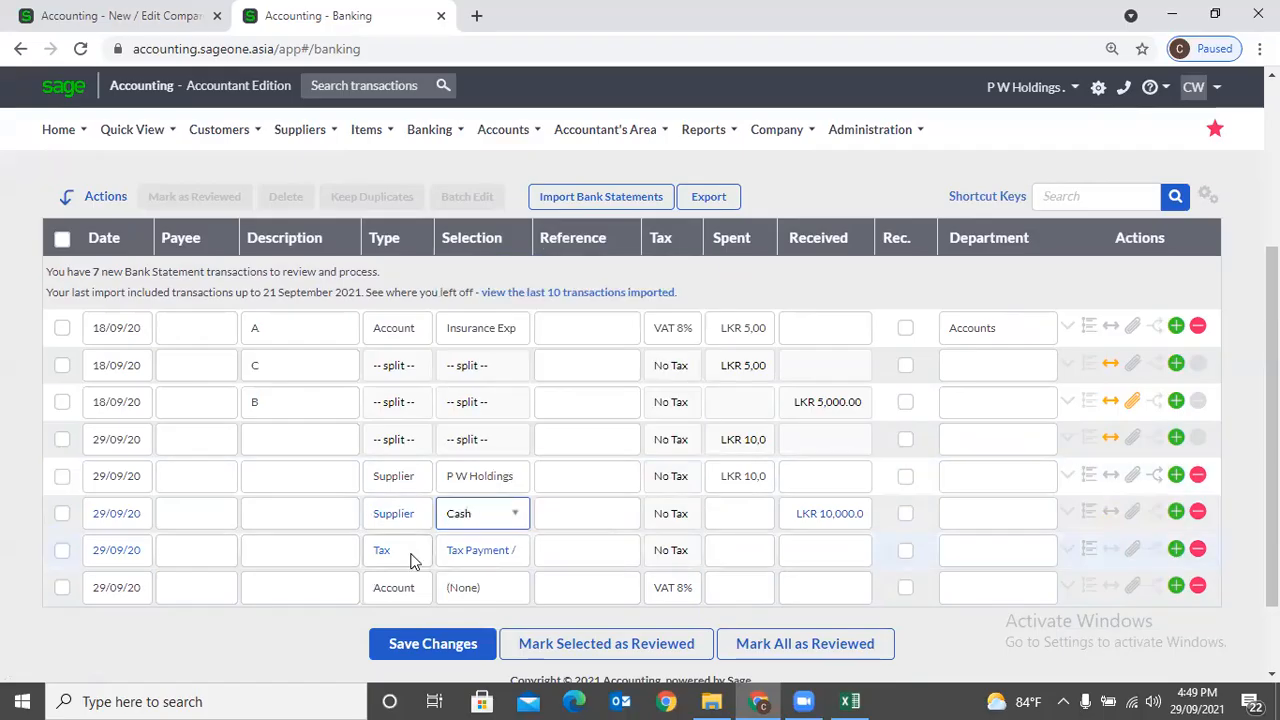
key(Tab)
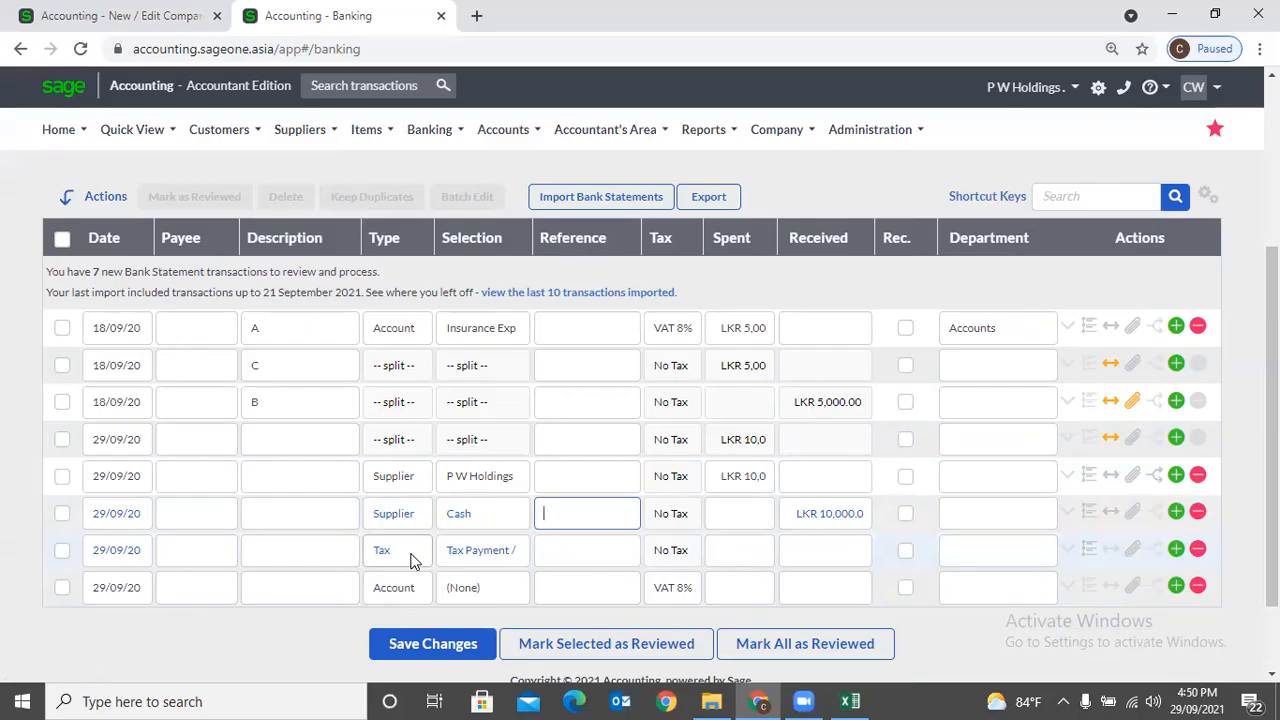
Change the Tax transaction to type Customer with Accounting Software (Pvt) Ltd as its selection.
click(410, 560)
click(410, 558)
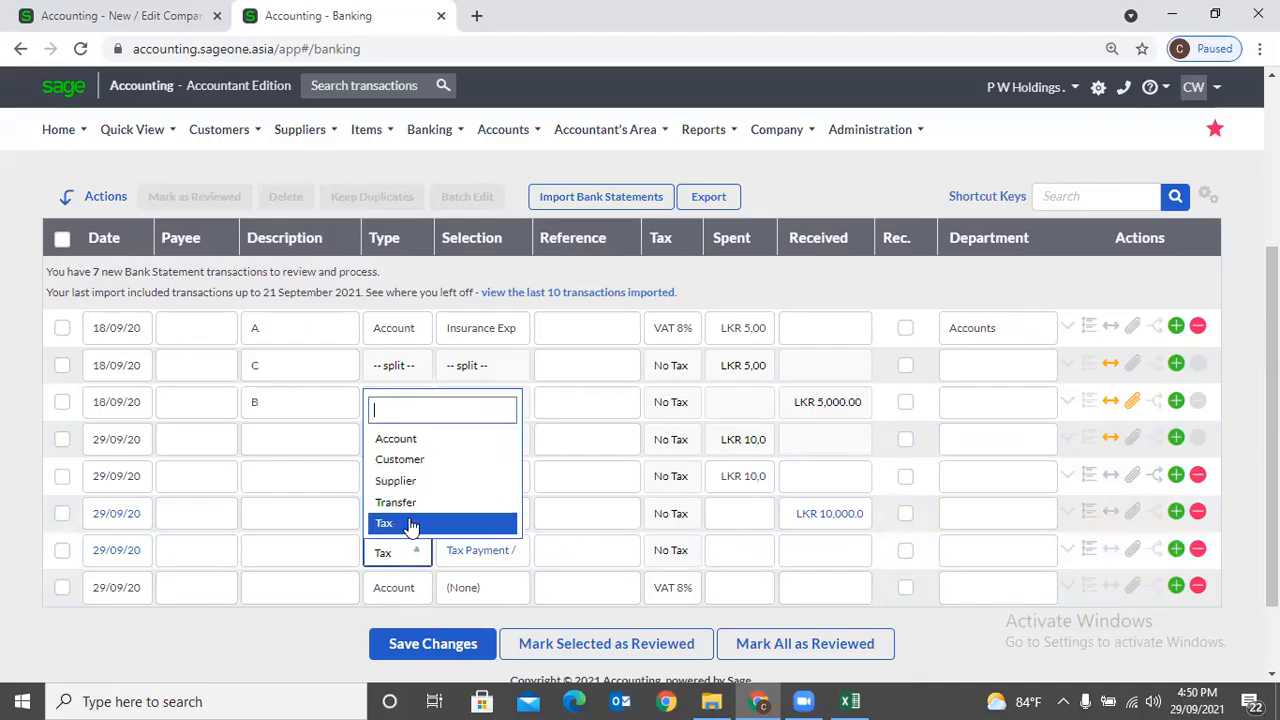
click(403, 460)
click(471, 552)
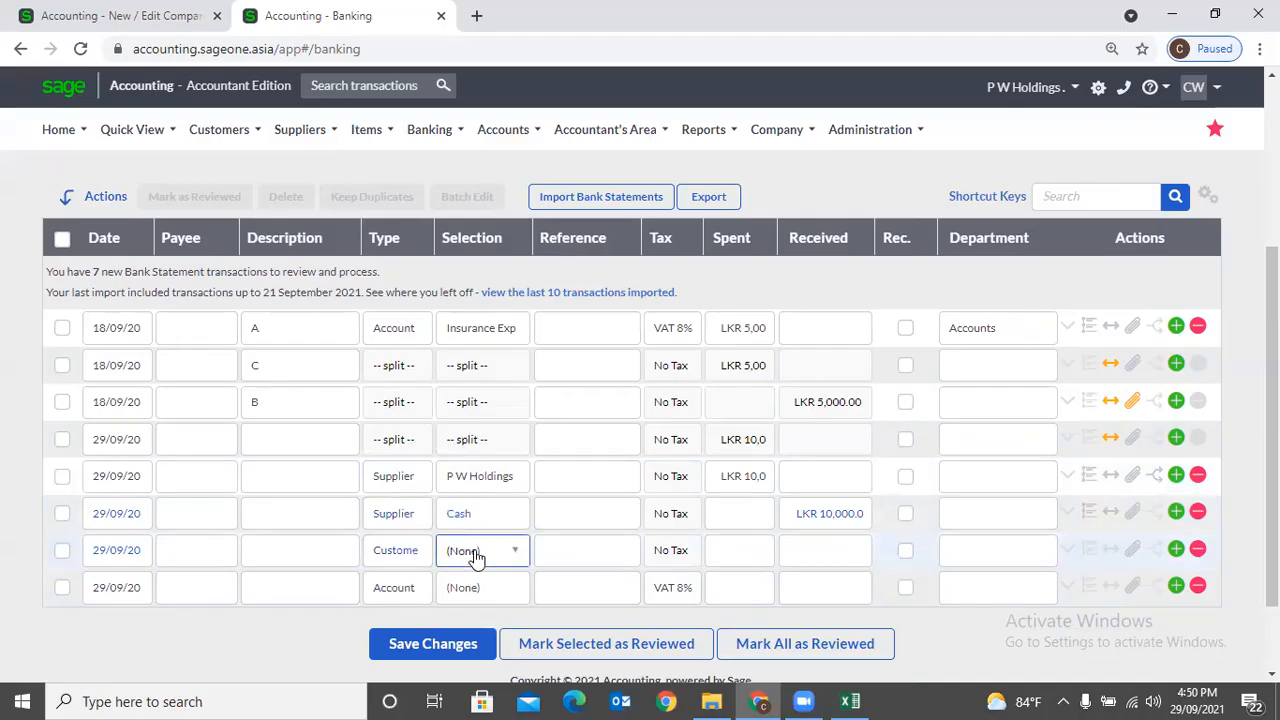
click(476, 557)
click(466, 464)
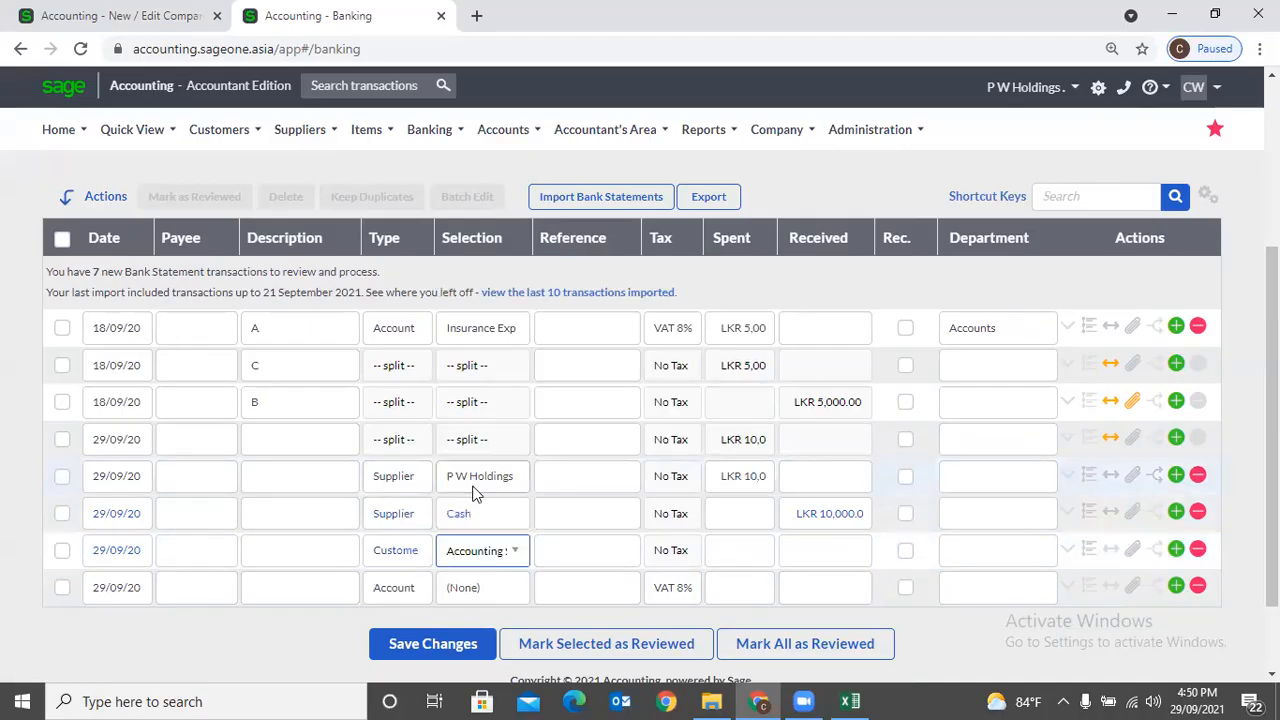
Mark the P W Holdings and Cash supplier transactions as selected for a bulk action.
scroll(263, 392, up, 2)
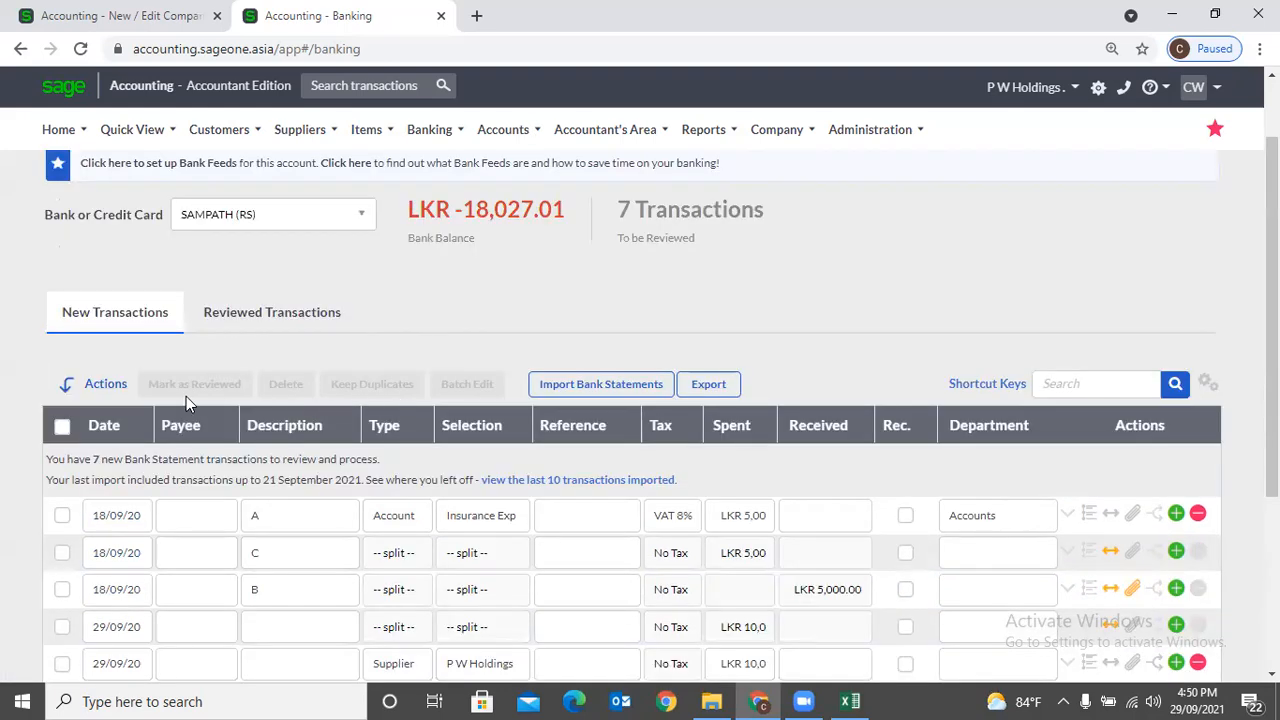
scroll(150, 520, down, 2)
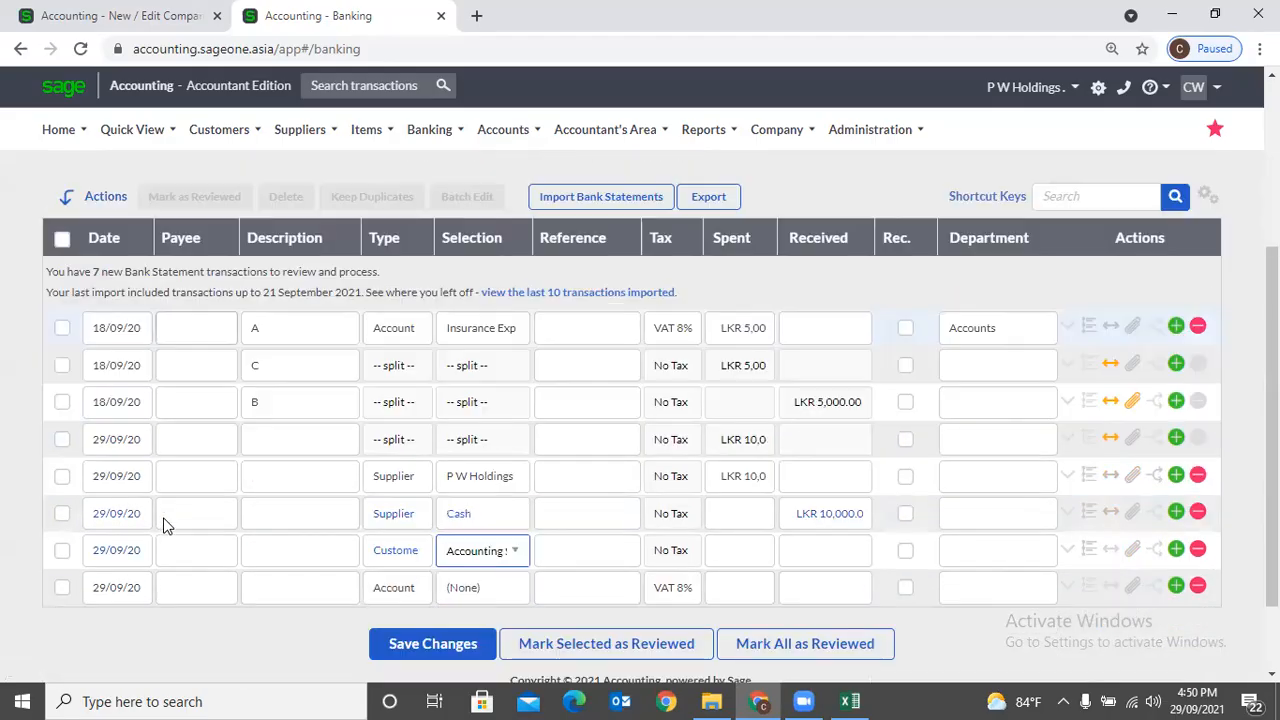
click(62, 477)
click(61, 513)
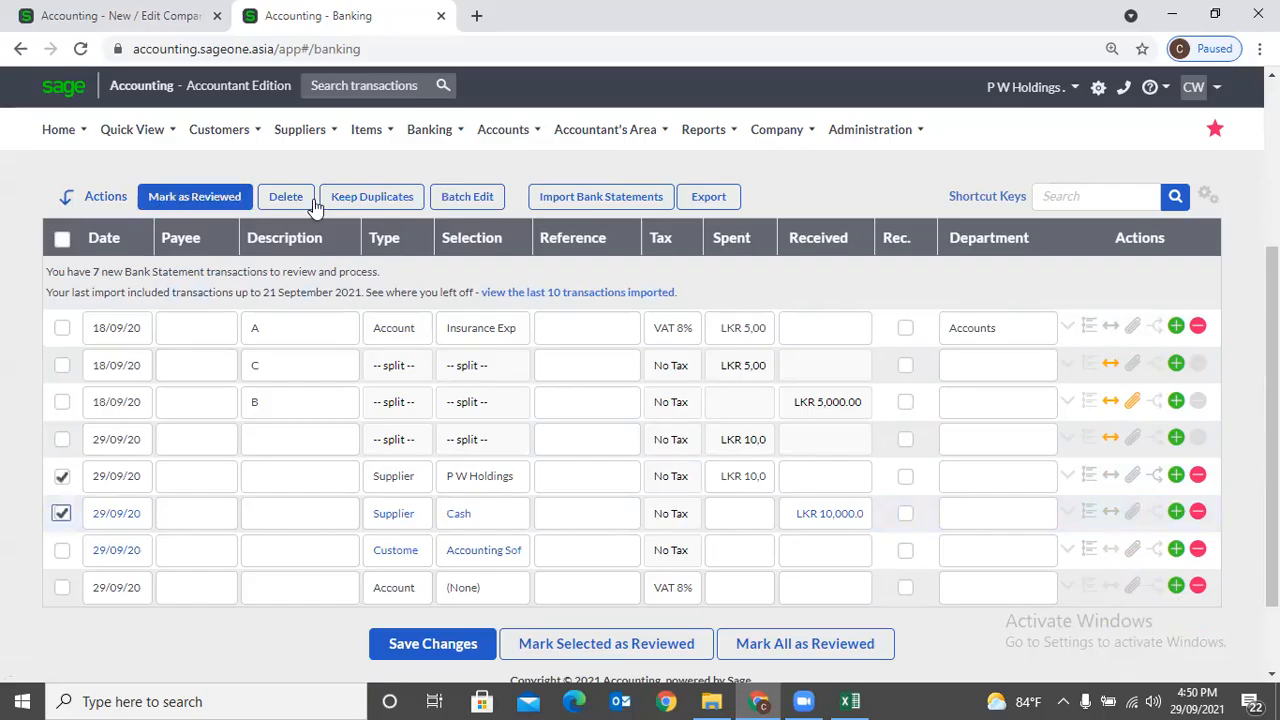
click(62, 477)
click(61, 513)
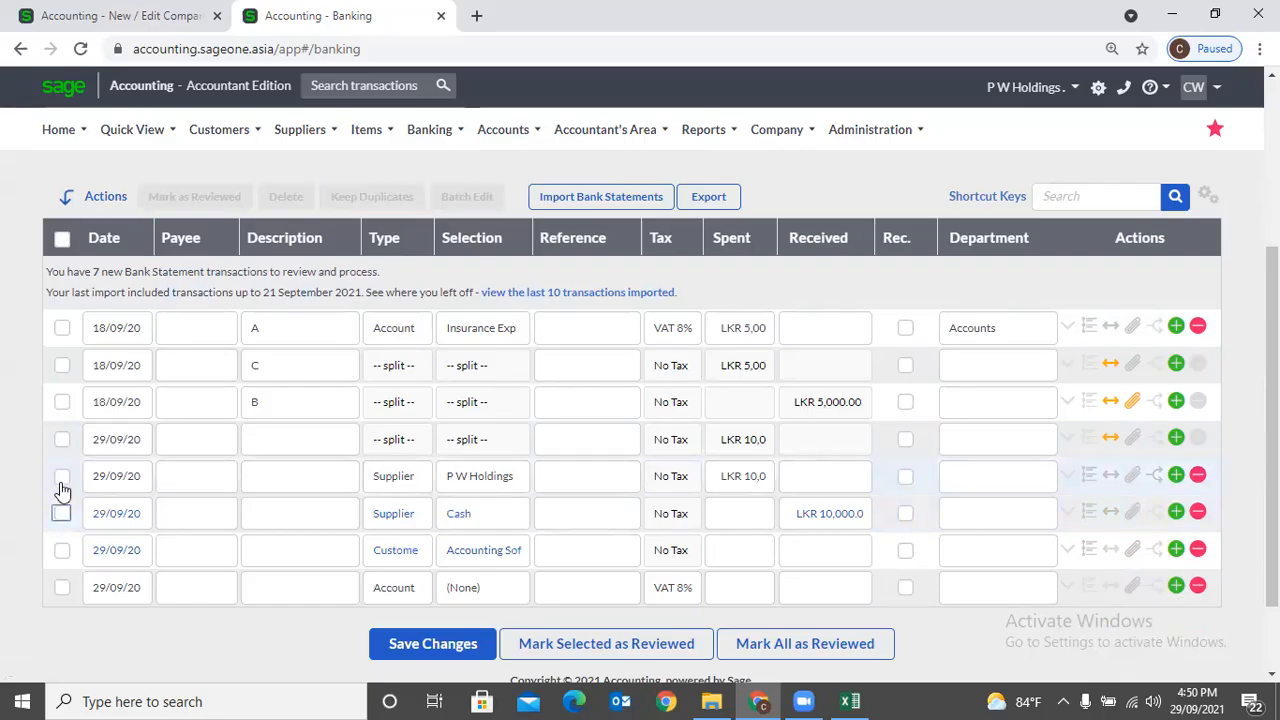
click(62, 477)
click(61, 513)
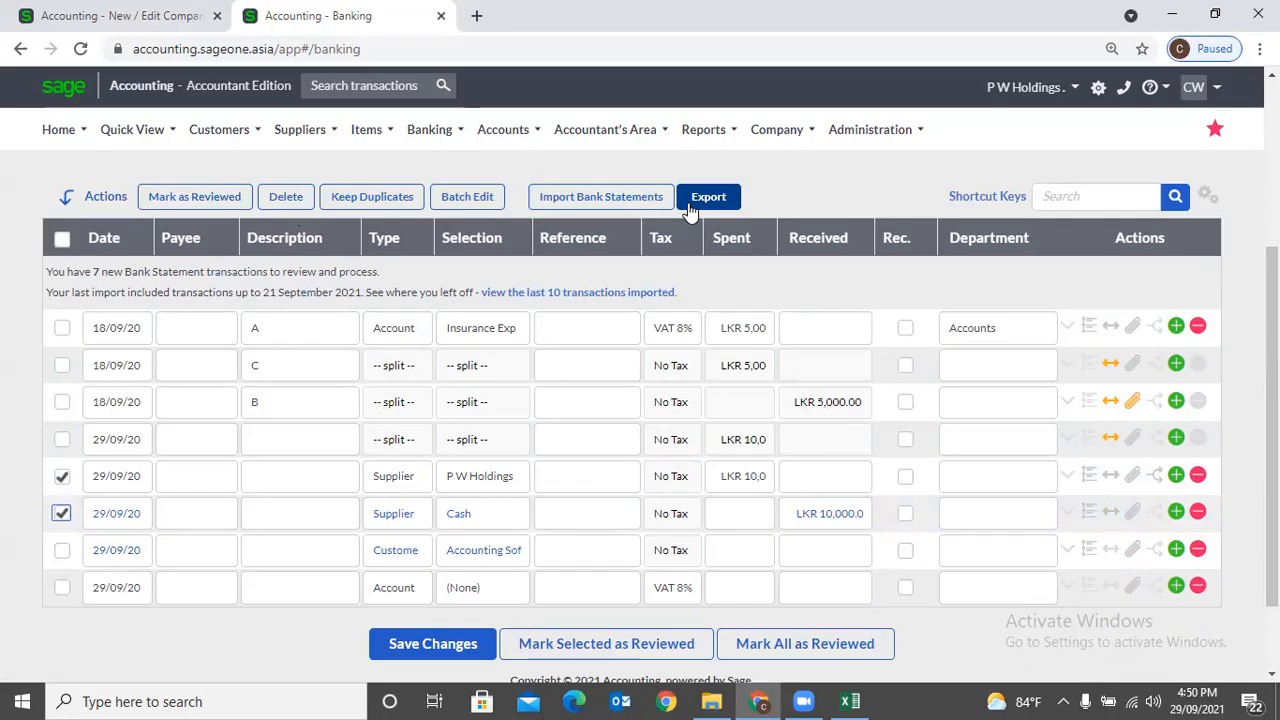
scroll(202, 378, up, 1)
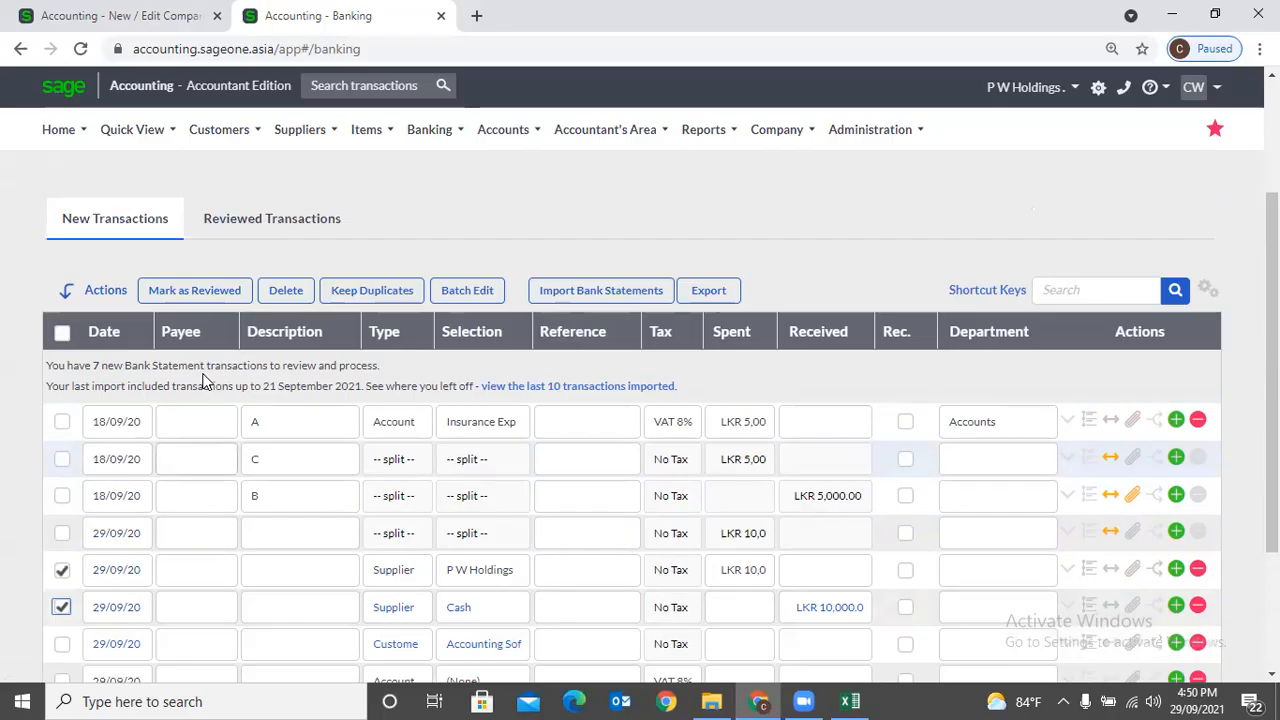
scroll(202, 378, up, 1)
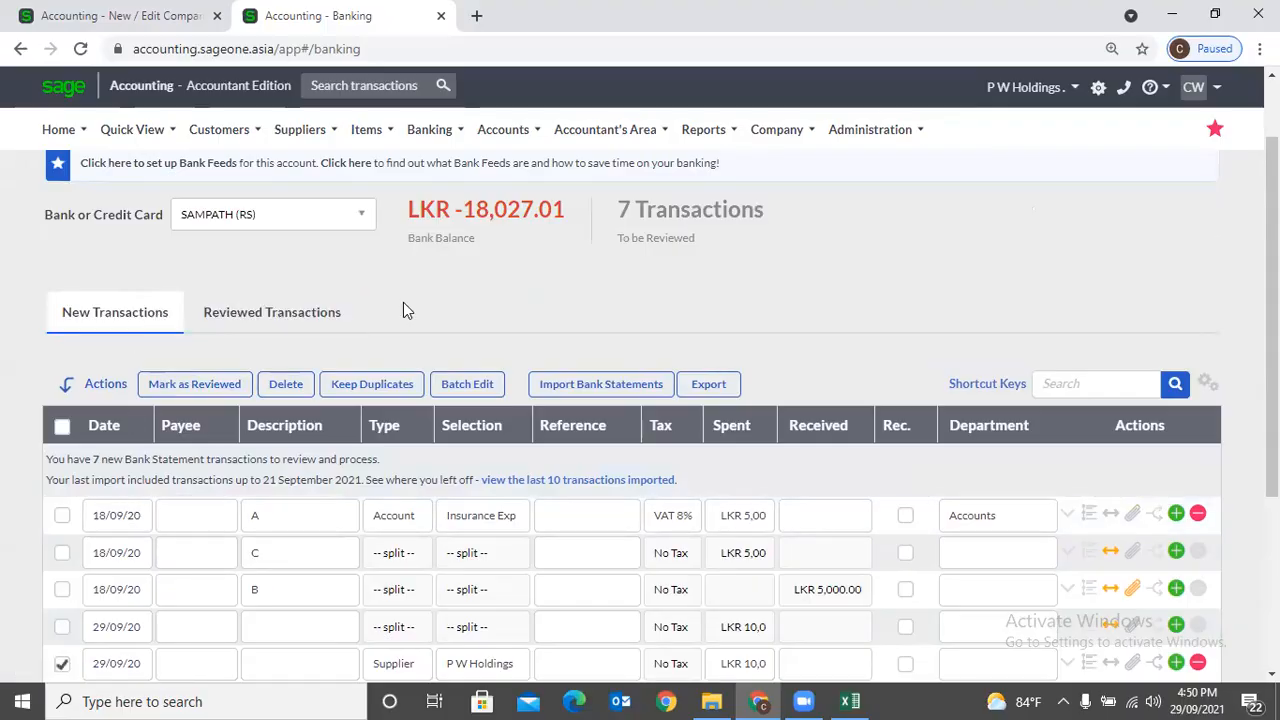
scroll(416, 352, down, 2)
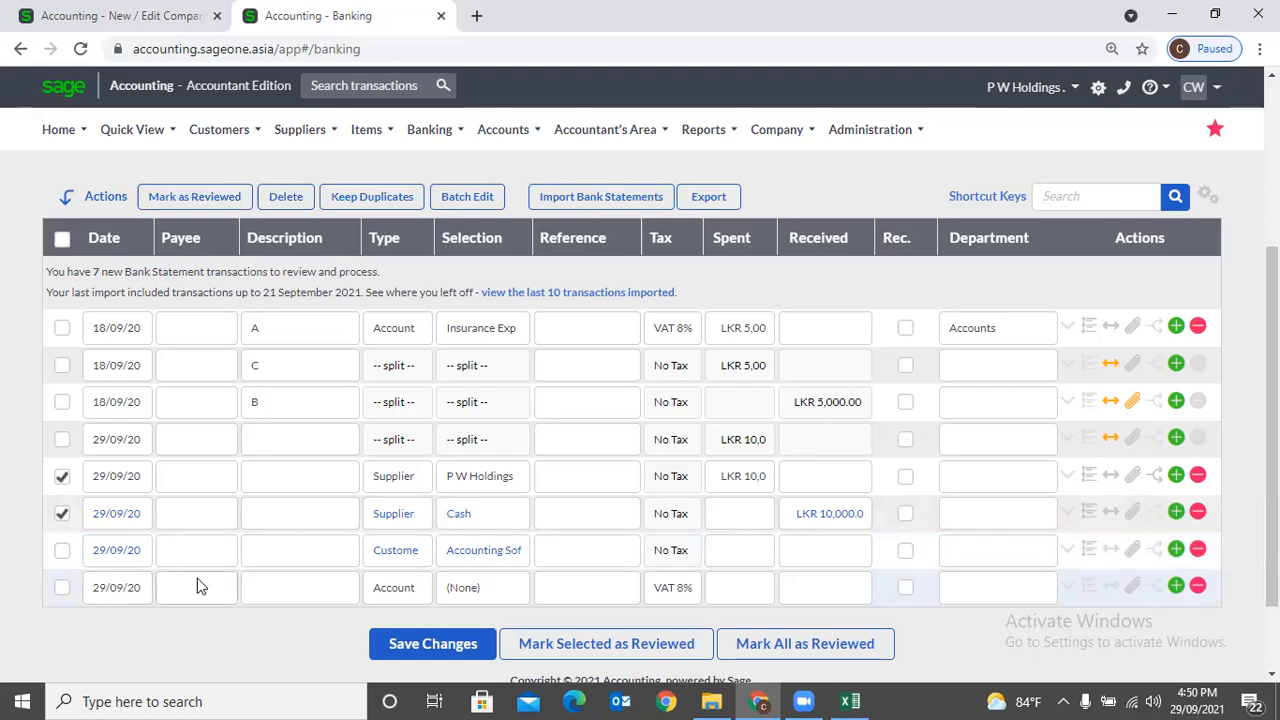
Clear the marks on the P W Holdings and Cash supplier transactions, and mark both of them again.
scroll(197, 587, up, 2)
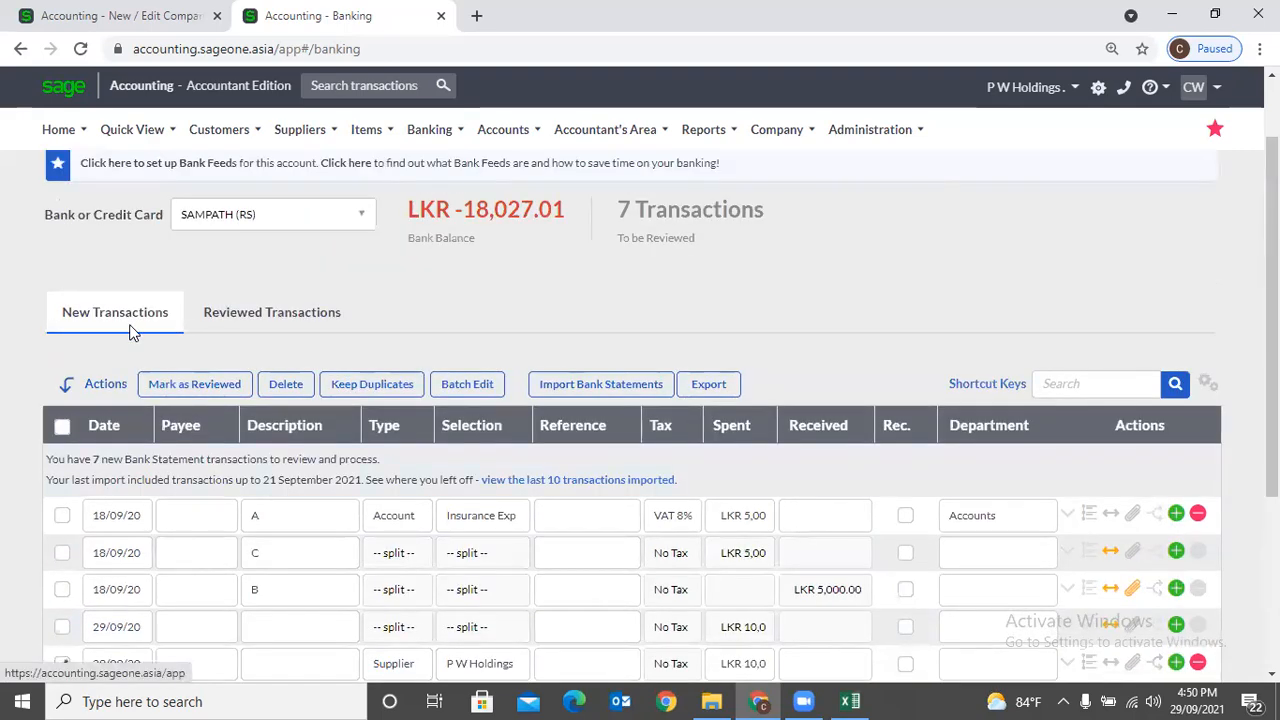
scroll(130, 338, down, 1)
click(62, 569)
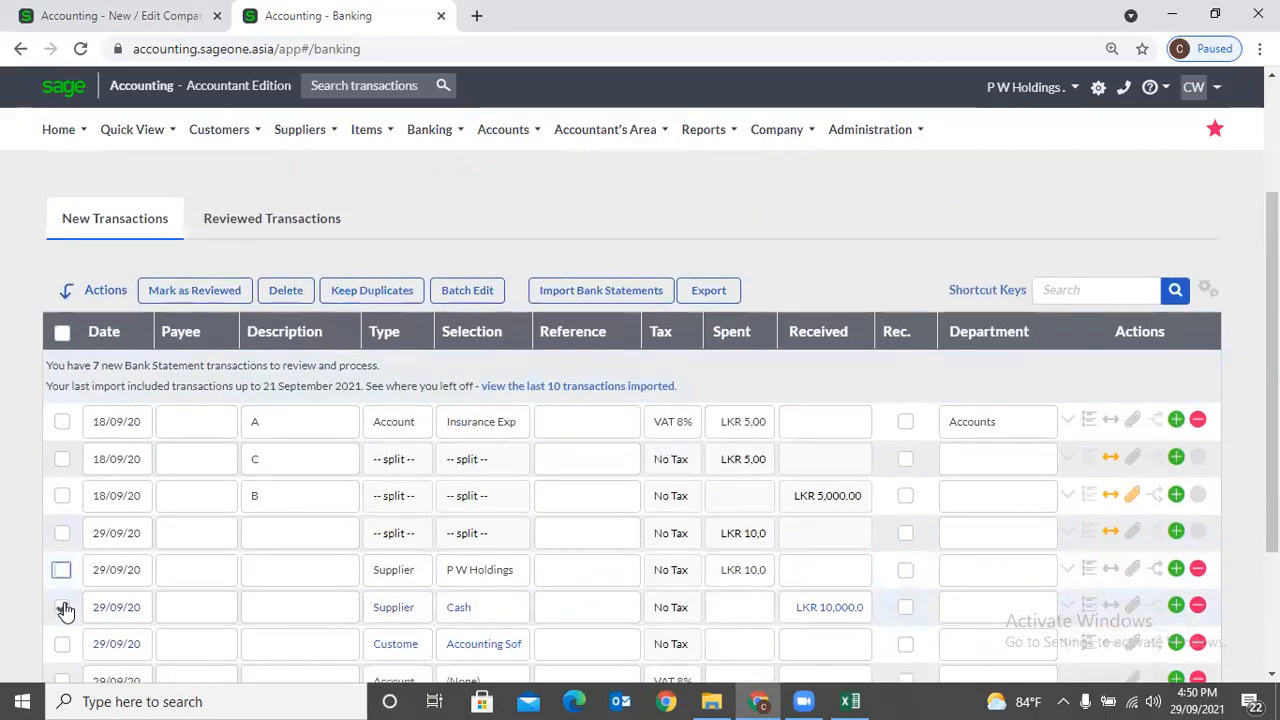
click(62, 606)
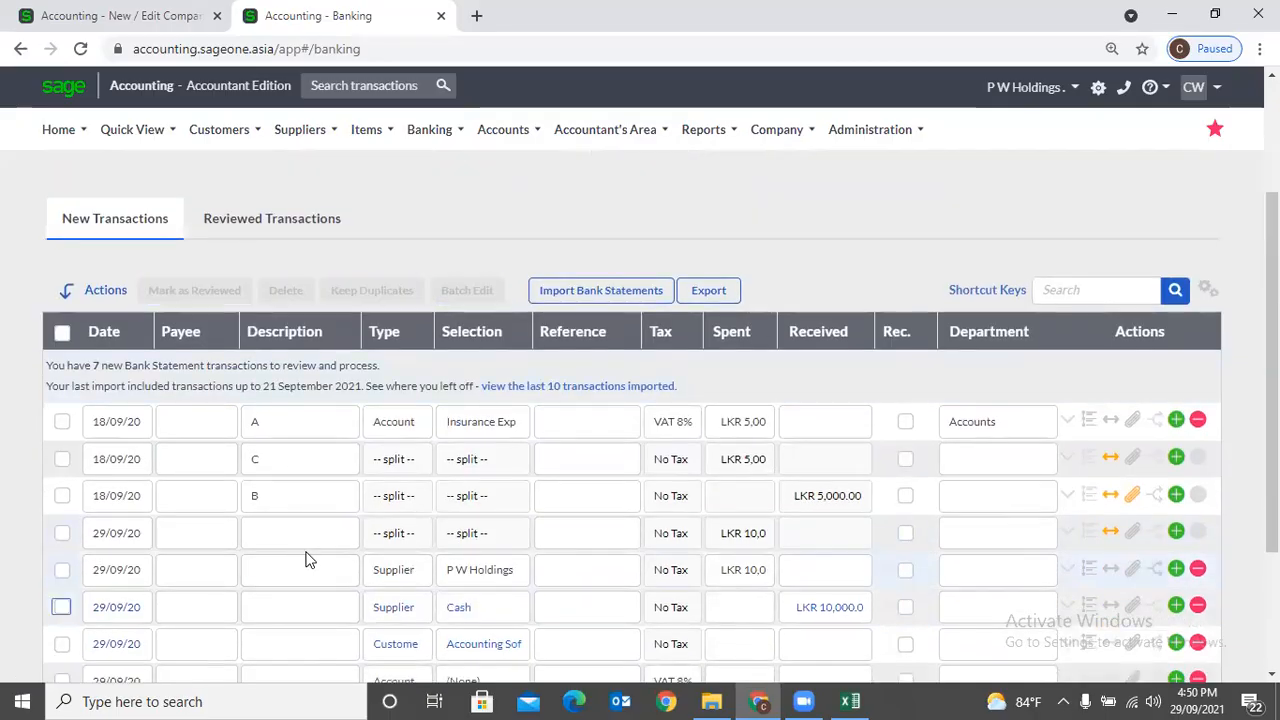
scroll(306, 555, down, 2)
click(62, 420)
click(62, 382)
scroll(200, 400, up, 2)
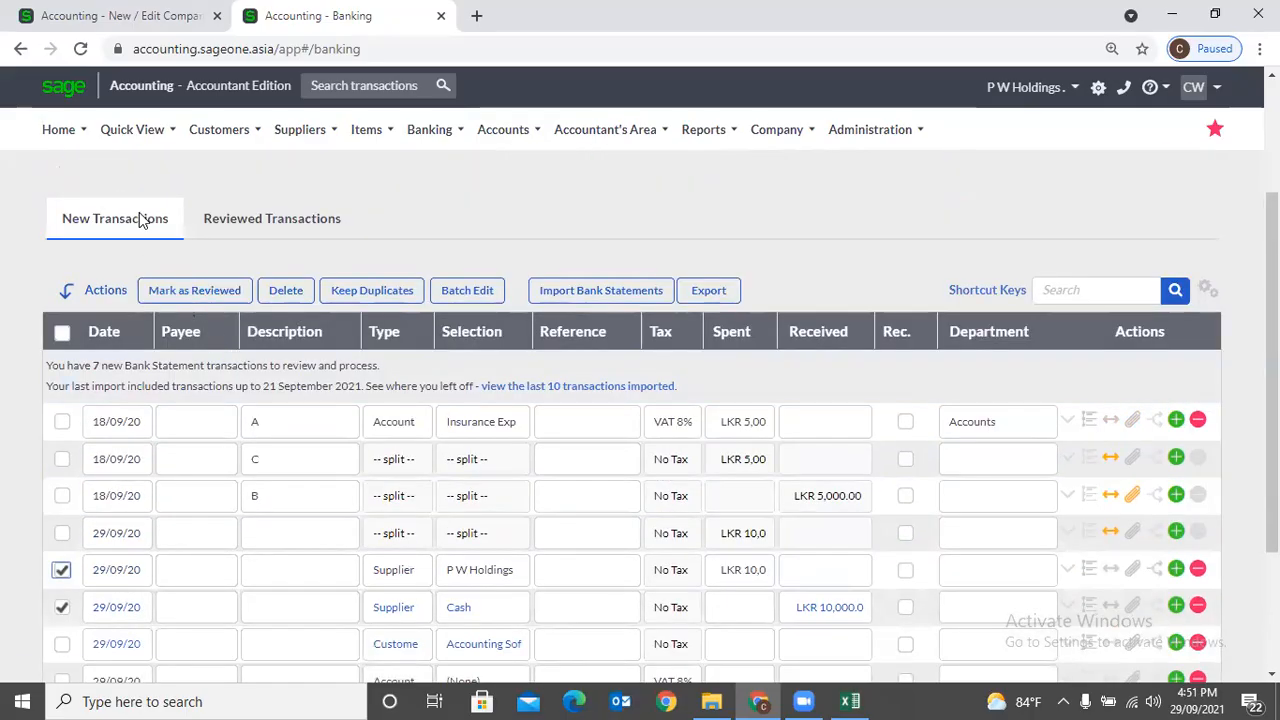
Deselect the P W Holdings and Cash transactions, and mark only the 29/09 split transaction as reviewed.
click(60, 602)
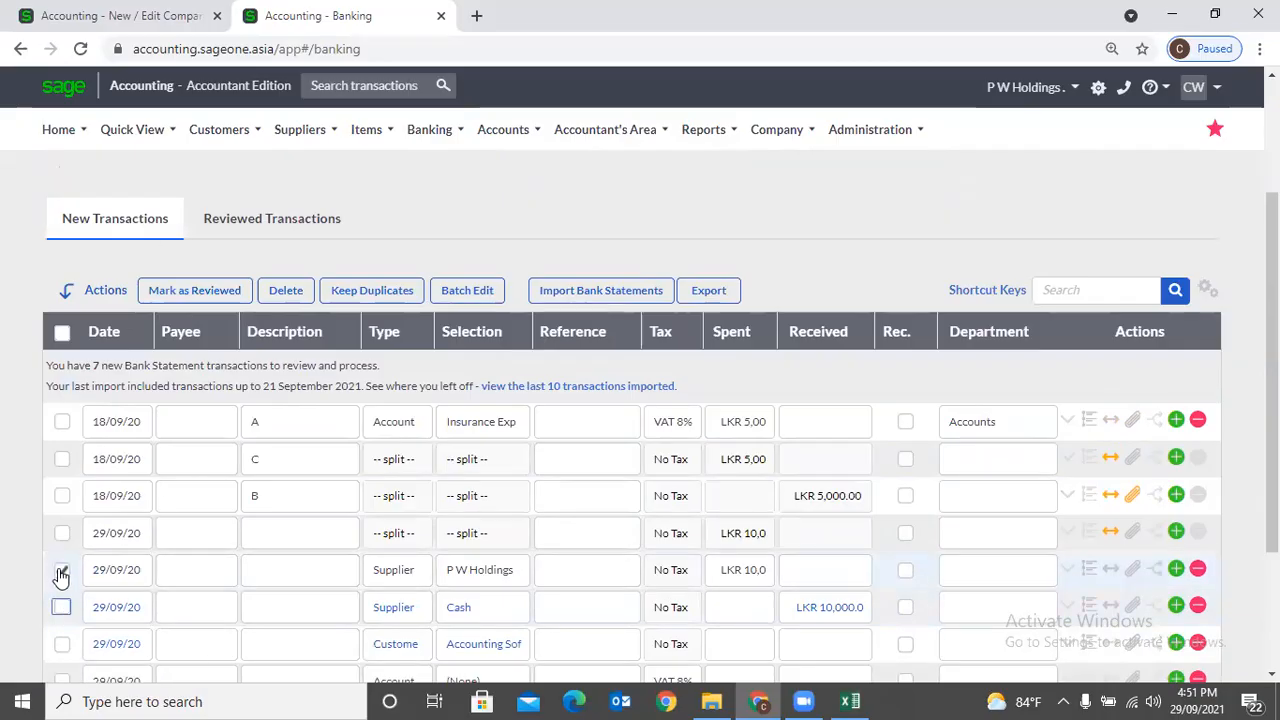
click(62, 569)
click(62, 535)
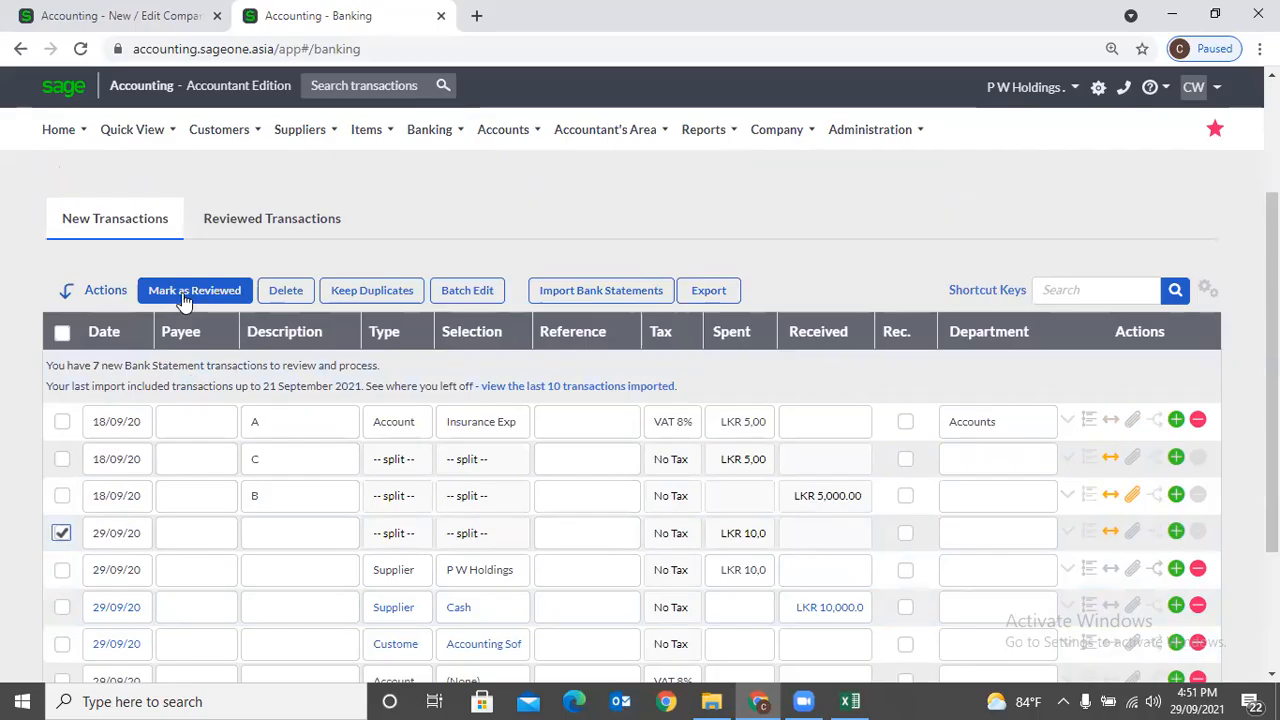
scroll(181, 362, up, 1)
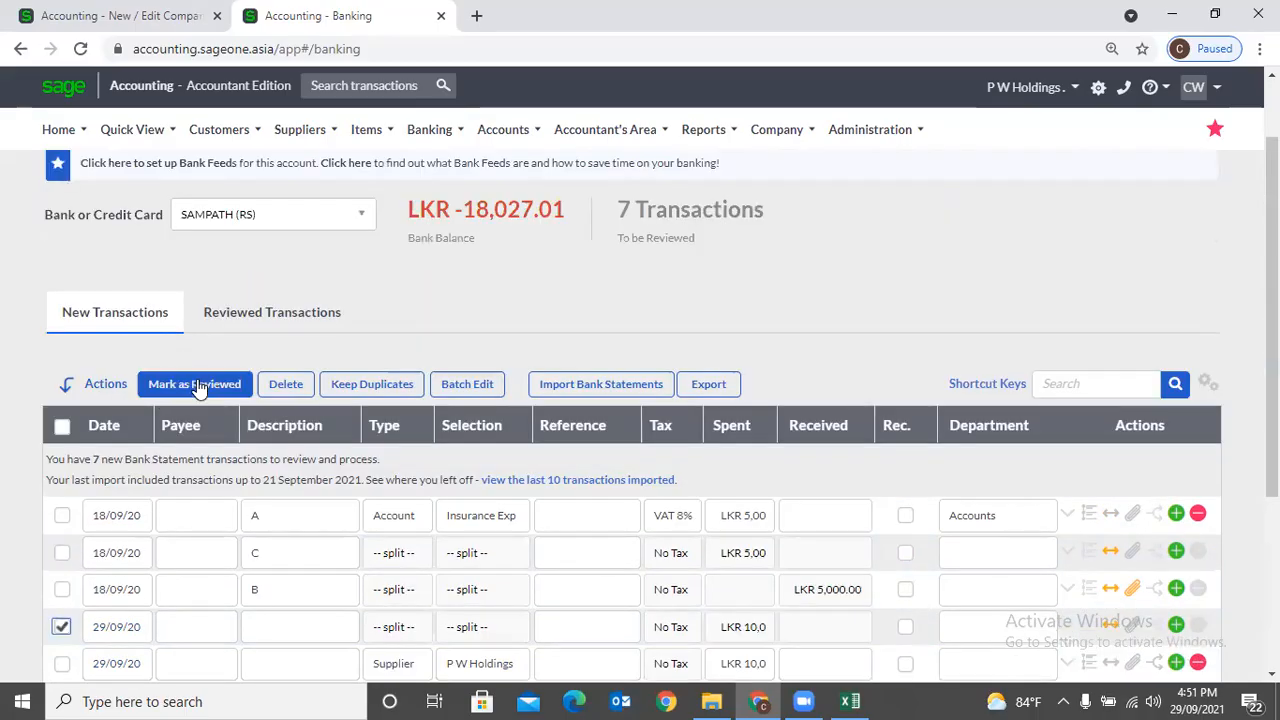
click(196, 384)
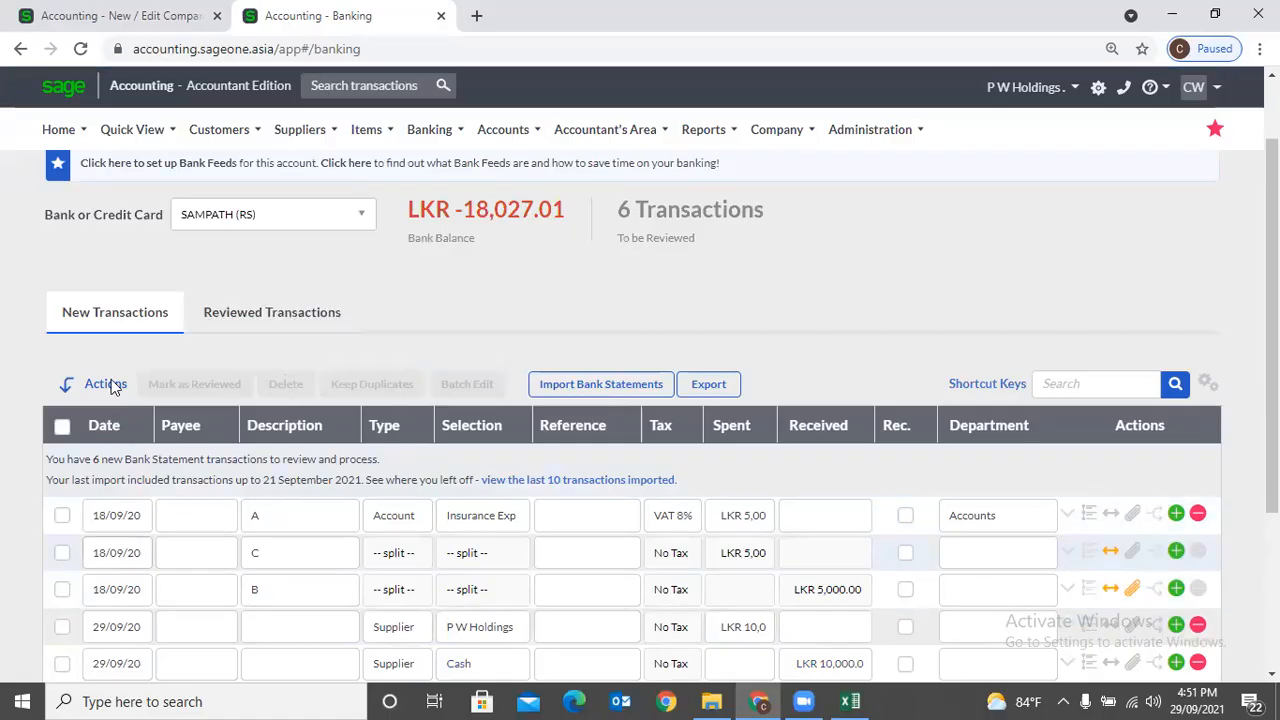
Open the reviewed transactions of the SAMPATH account and sort them by date, newest first.
click(249, 325)
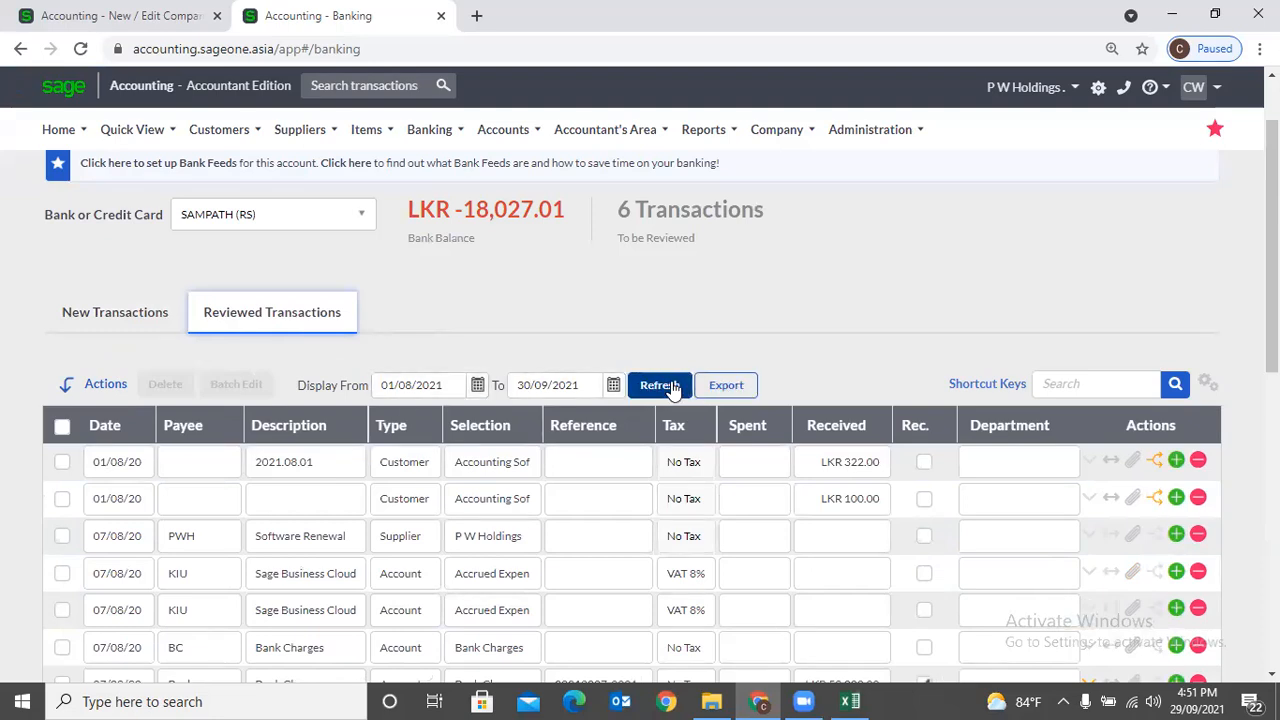
click(114, 427)
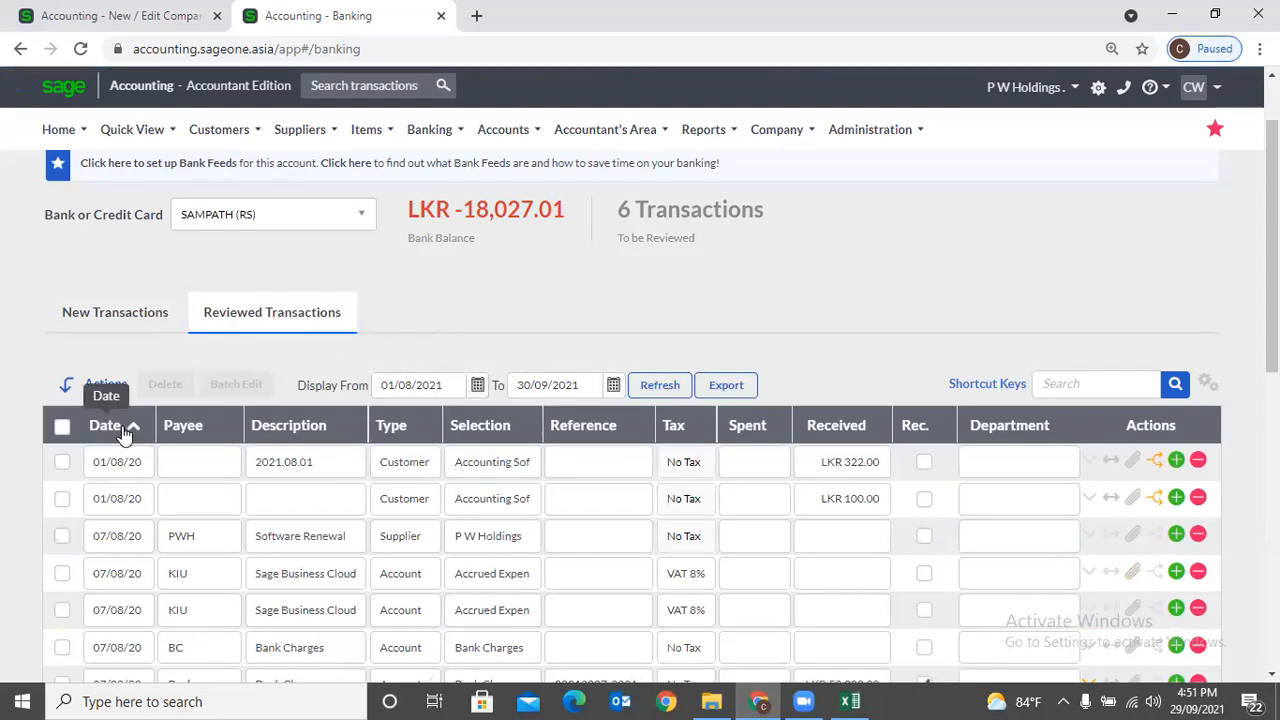
click(115, 430)
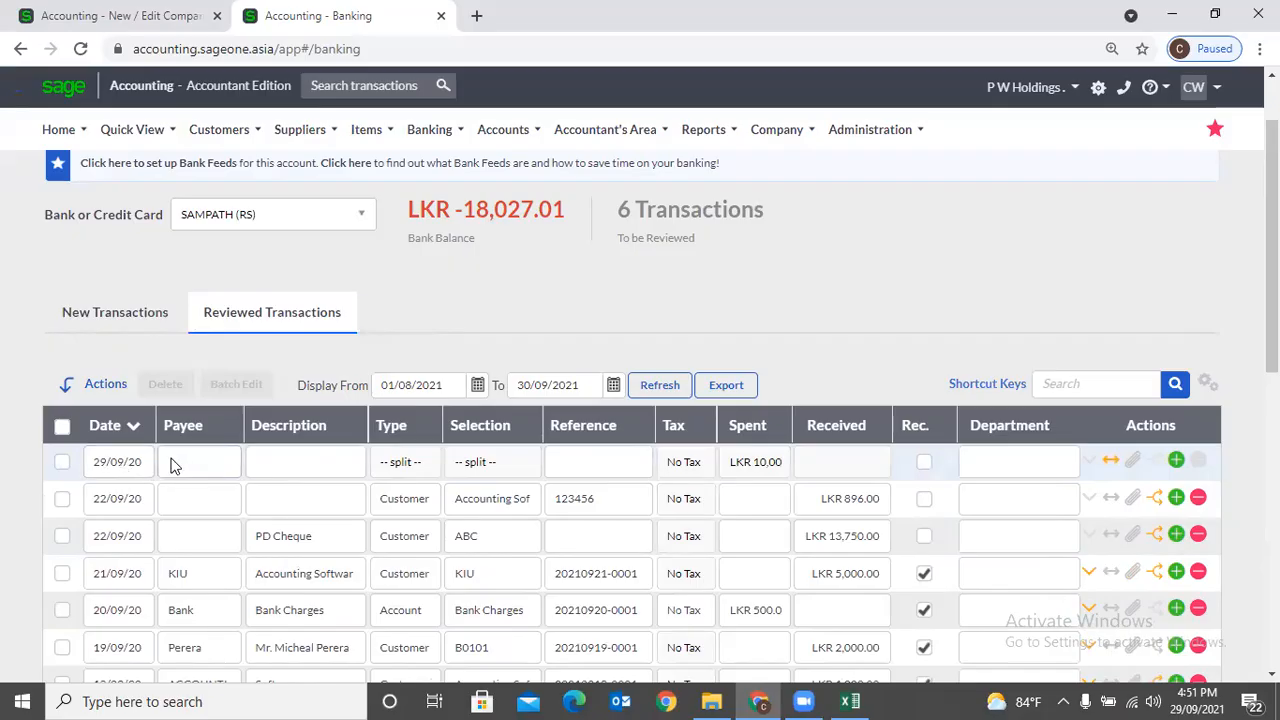
Compare the new and reviewed transaction lists, sorting the reviewed ones by date, and return to the new transactions.
click(109, 316)
click(251, 324)
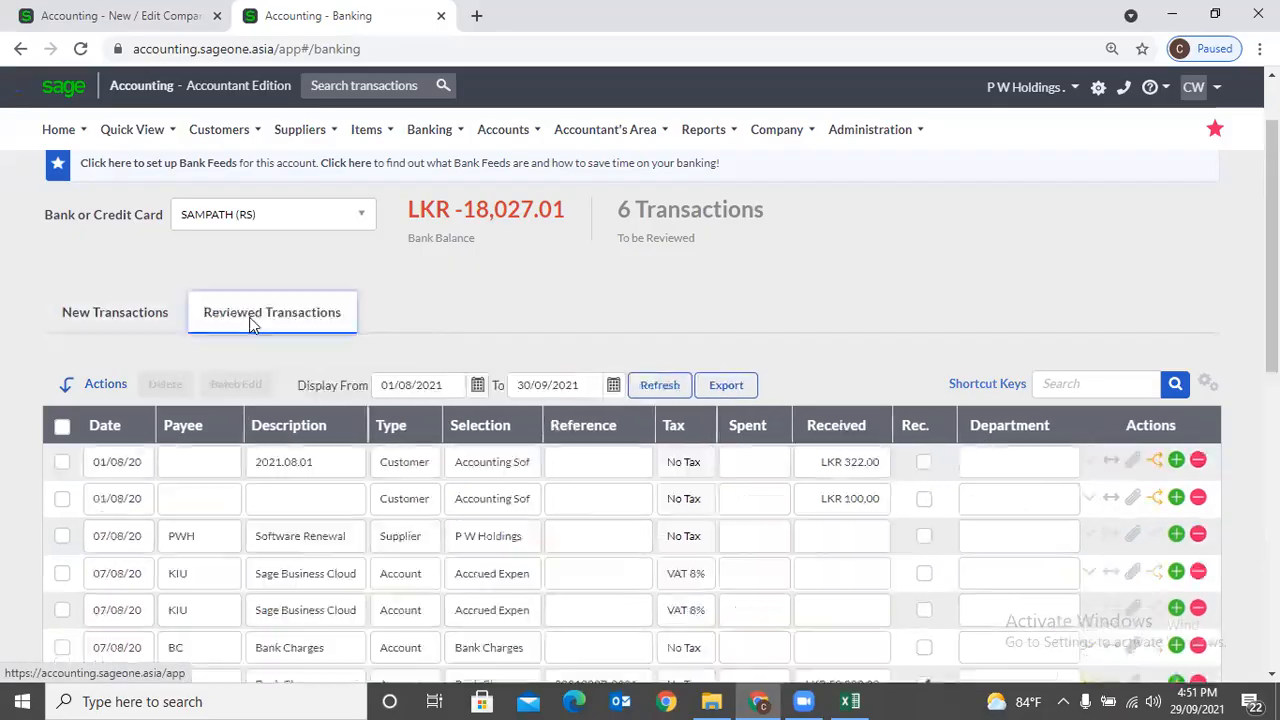
click(118, 427)
click(106, 330)
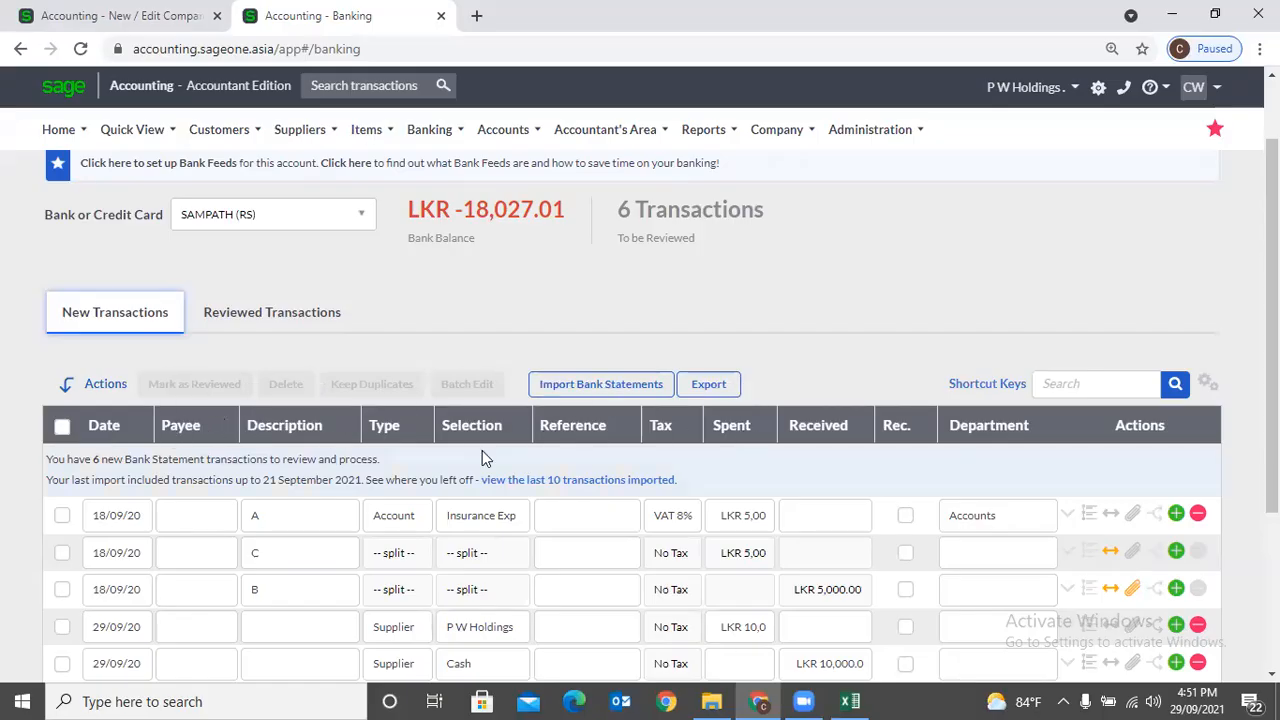
Select the P W Holdings and Cash supplier transactions dated 29/09 among the new transactions.
scroll(475, 460, down, 1)
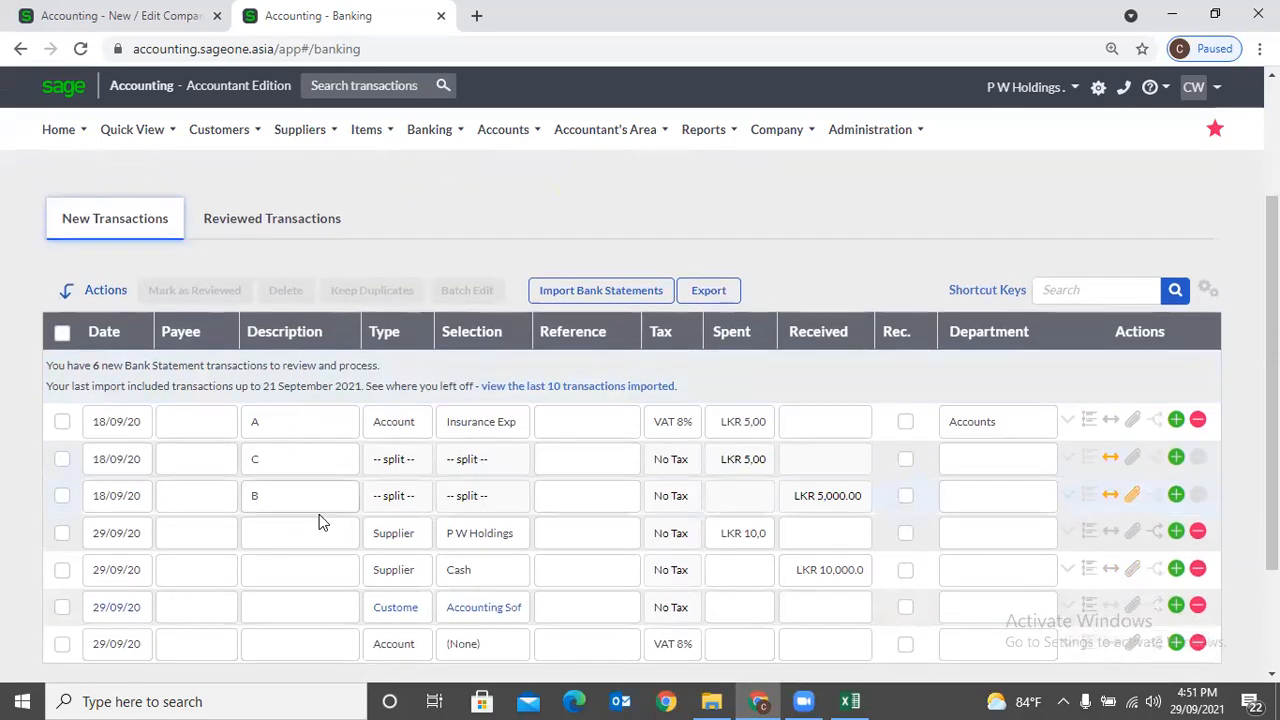
scroll(144, 545, down, 1)
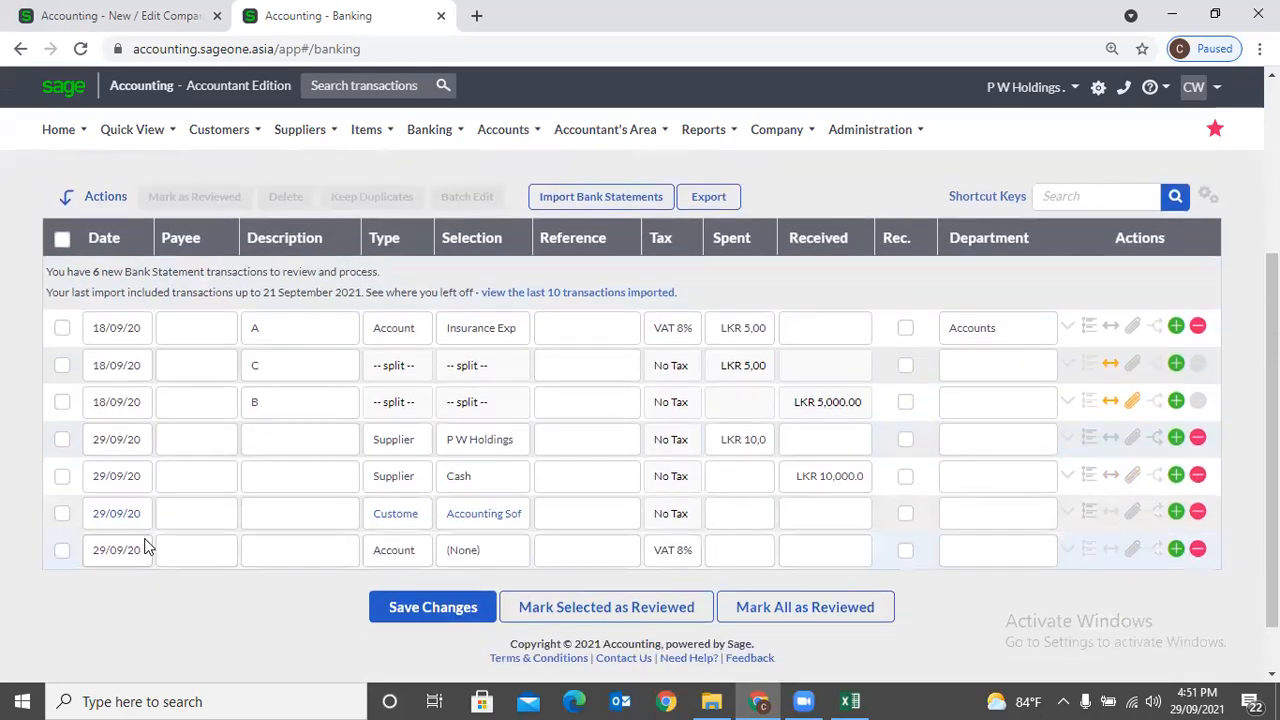
scroll(144, 545, up, 2)
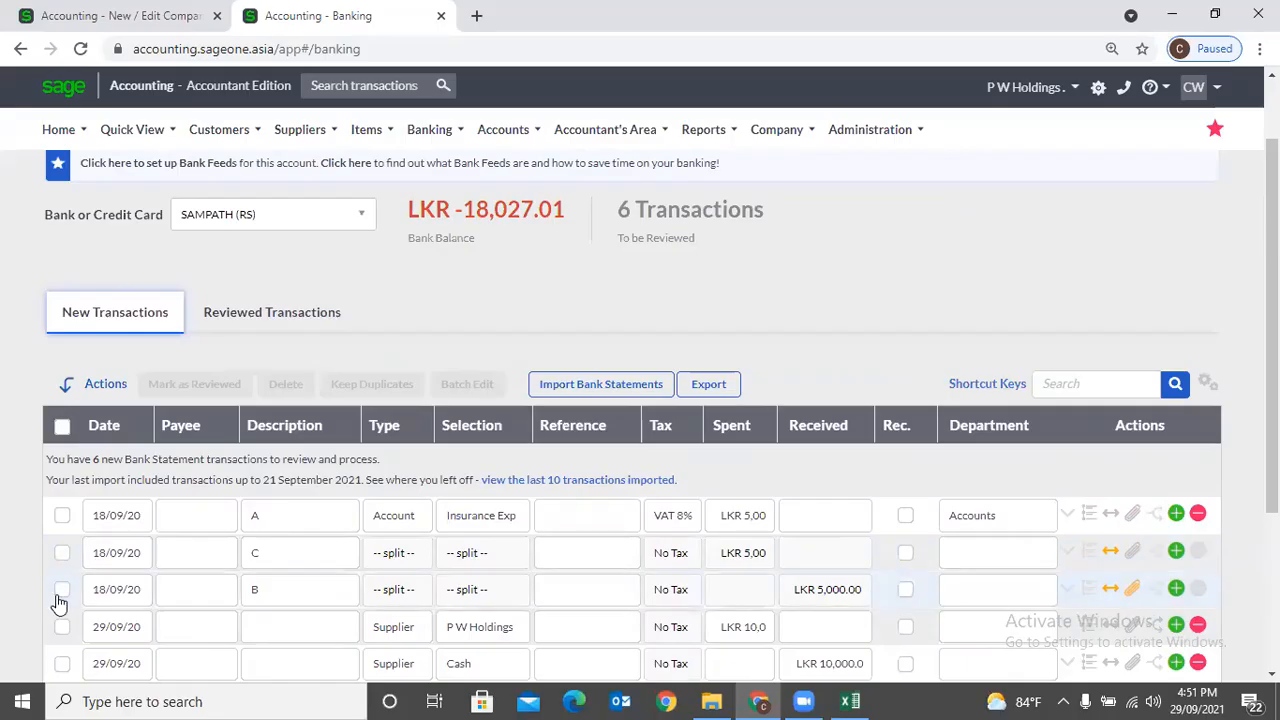
scroll(65, 562, down, 1)
click(62, 533)
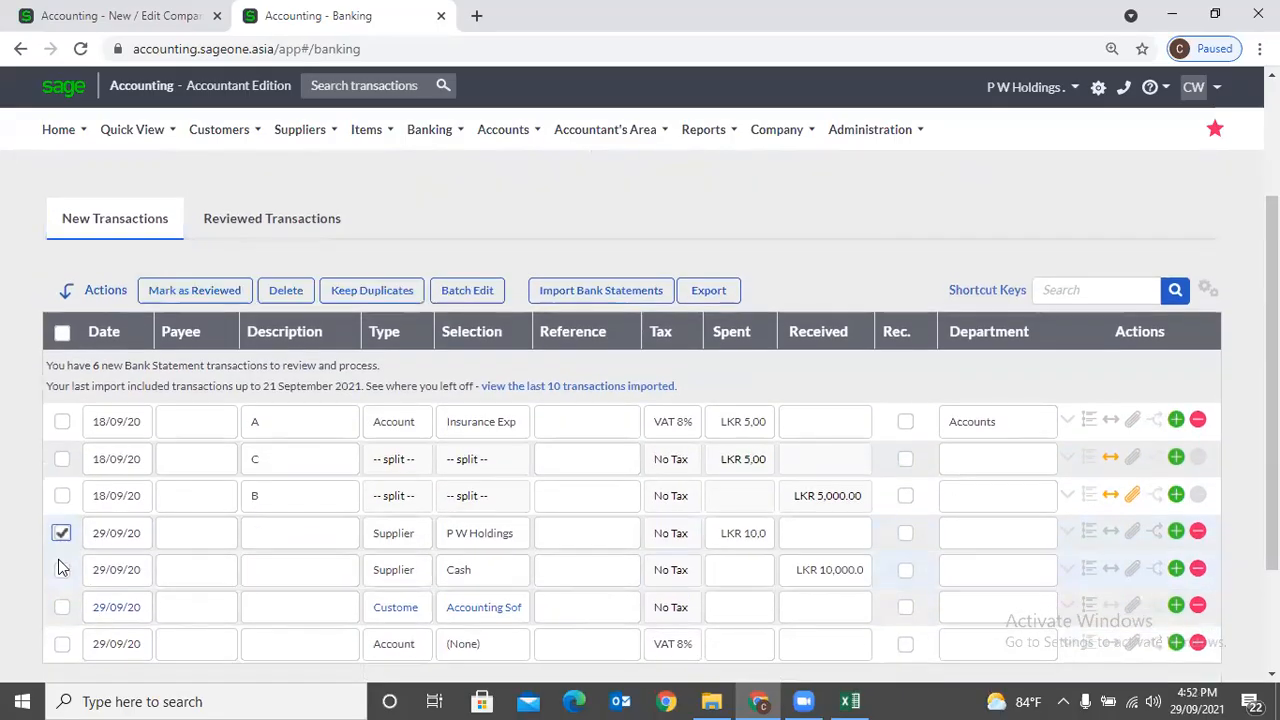
click(62, 569)
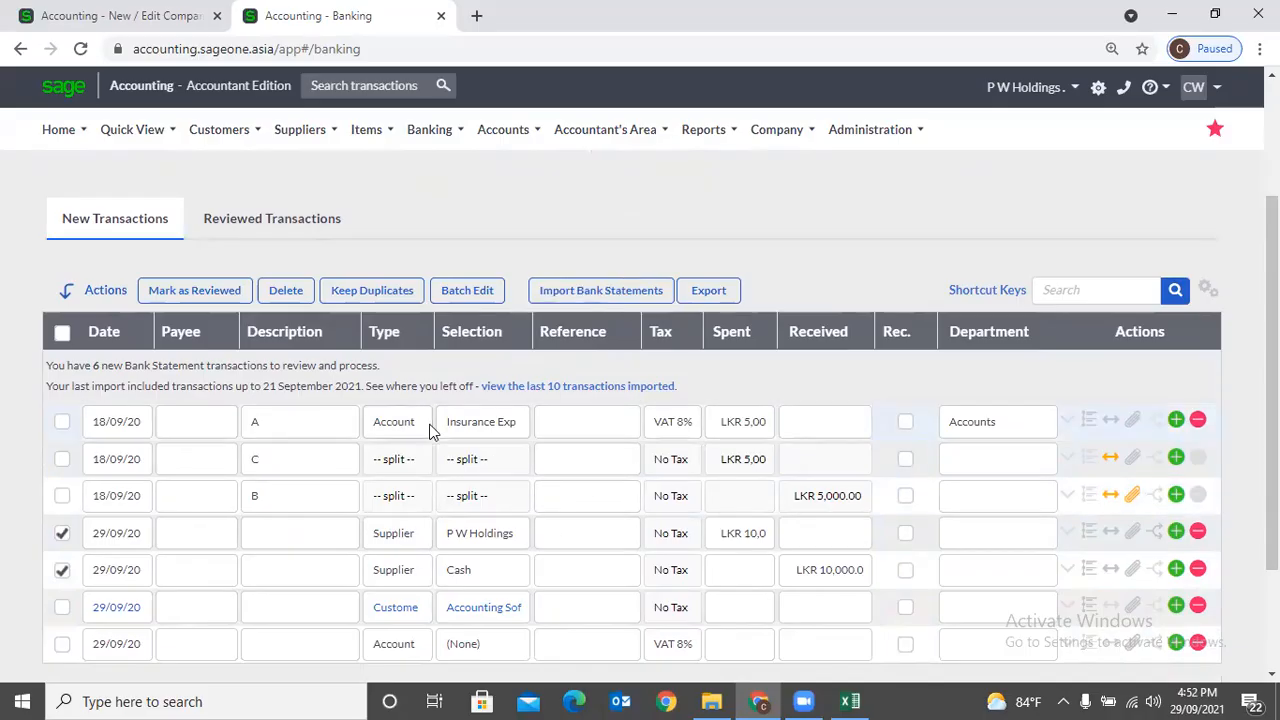
Start a batch edit of the two selected supplier transactions, and open and close the selection choices without changing the supplier.
scroll(429, 428, up, 1)
scroll(592, 513, down, 2)
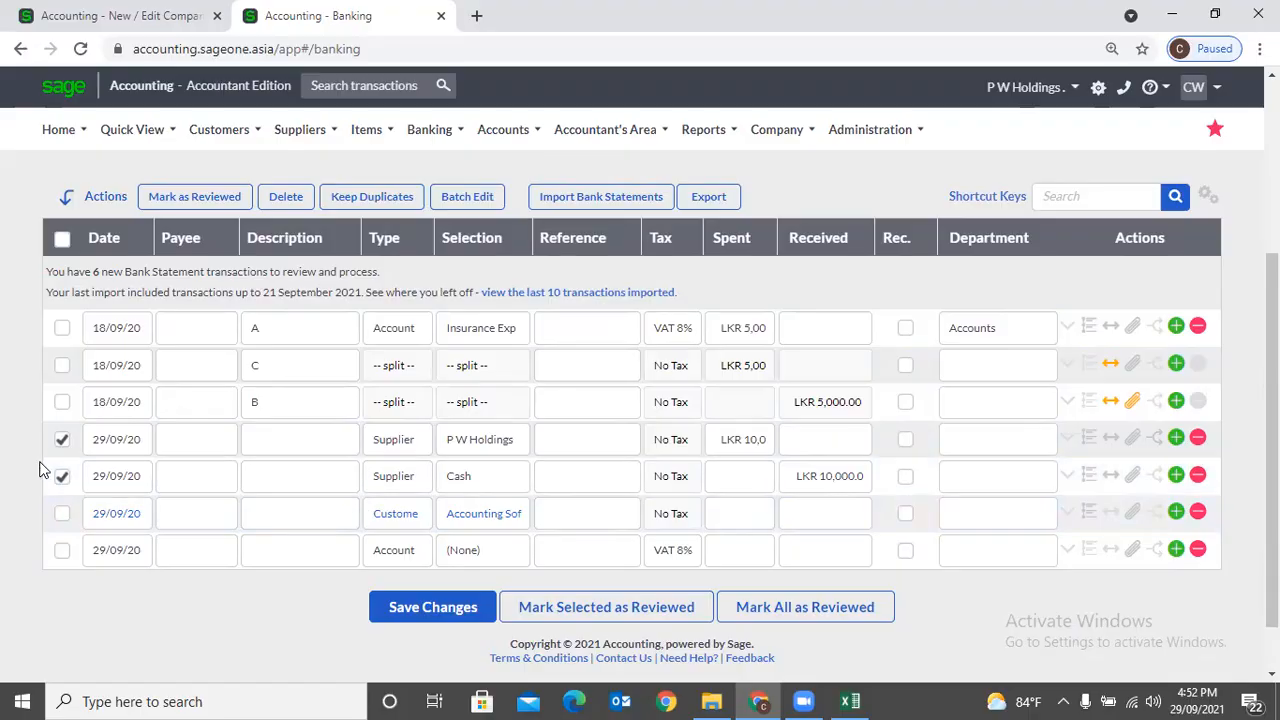
click(450, 199)
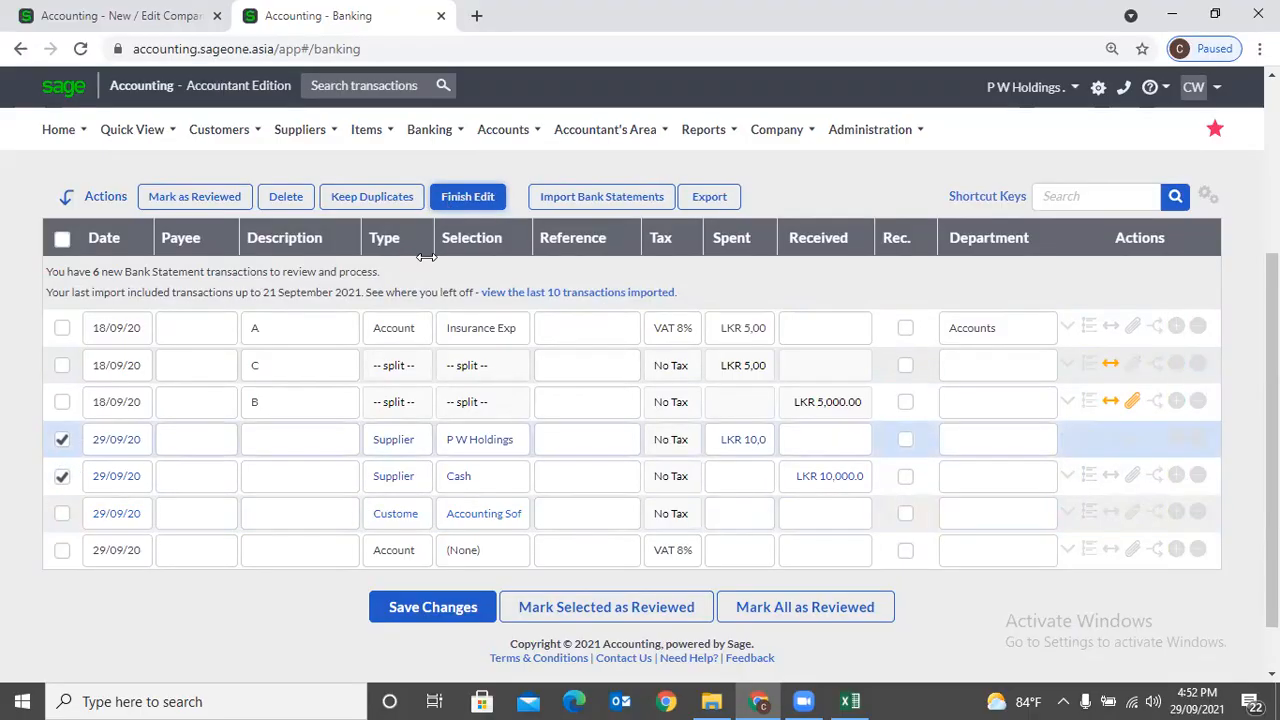
click(516, 450)
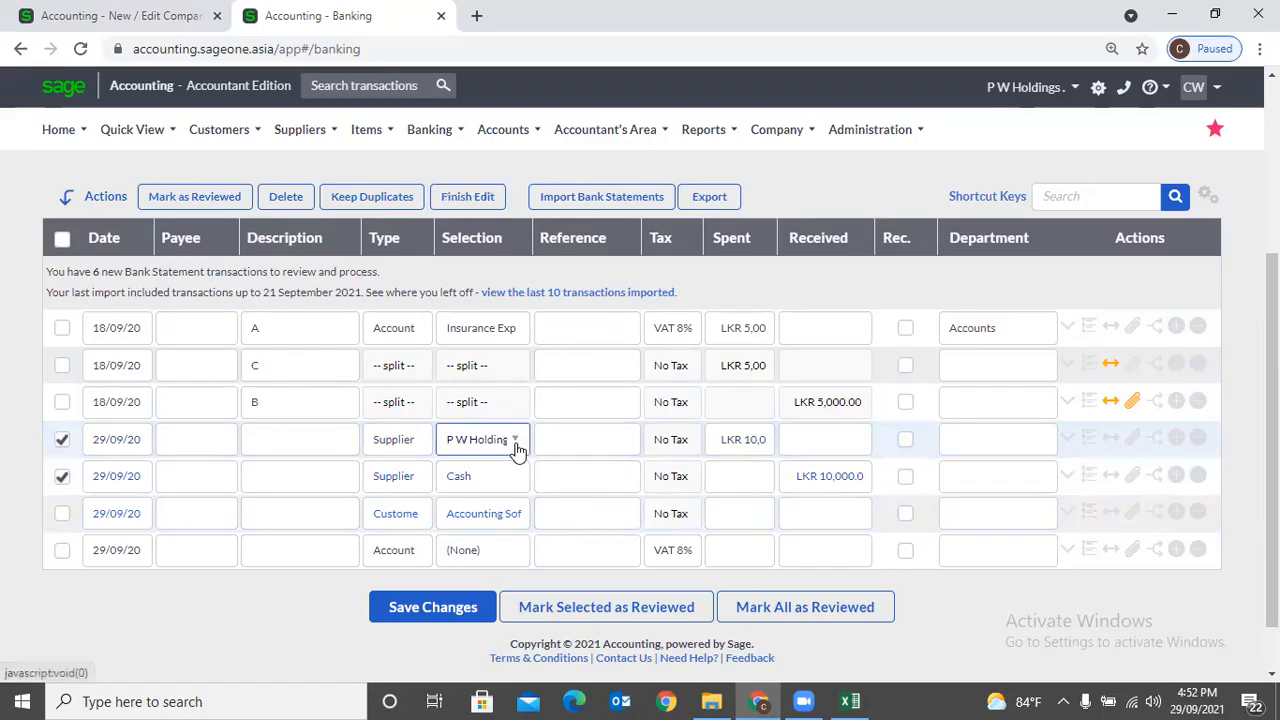
click(517, 449)
click(520, 420)
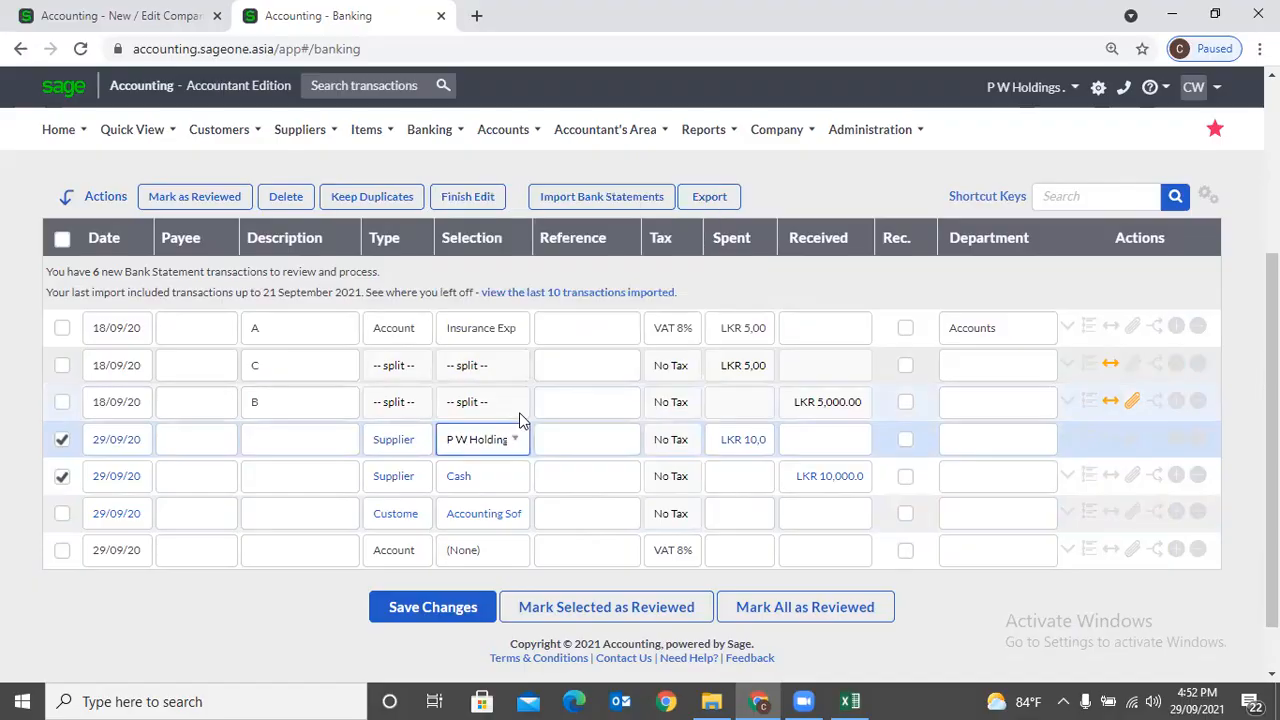
Deselect both supplier transactions and set the Cash transaction's spent amount to 25000.
click(61, 476)
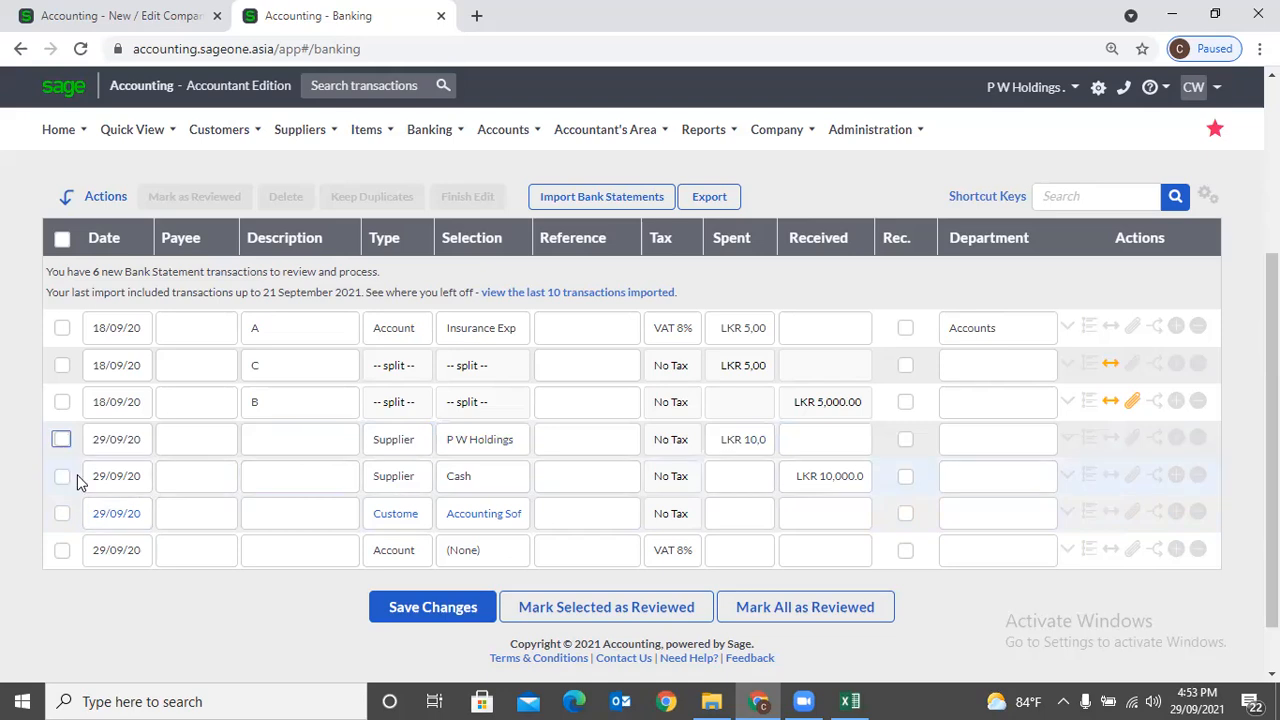
click(714, 472)
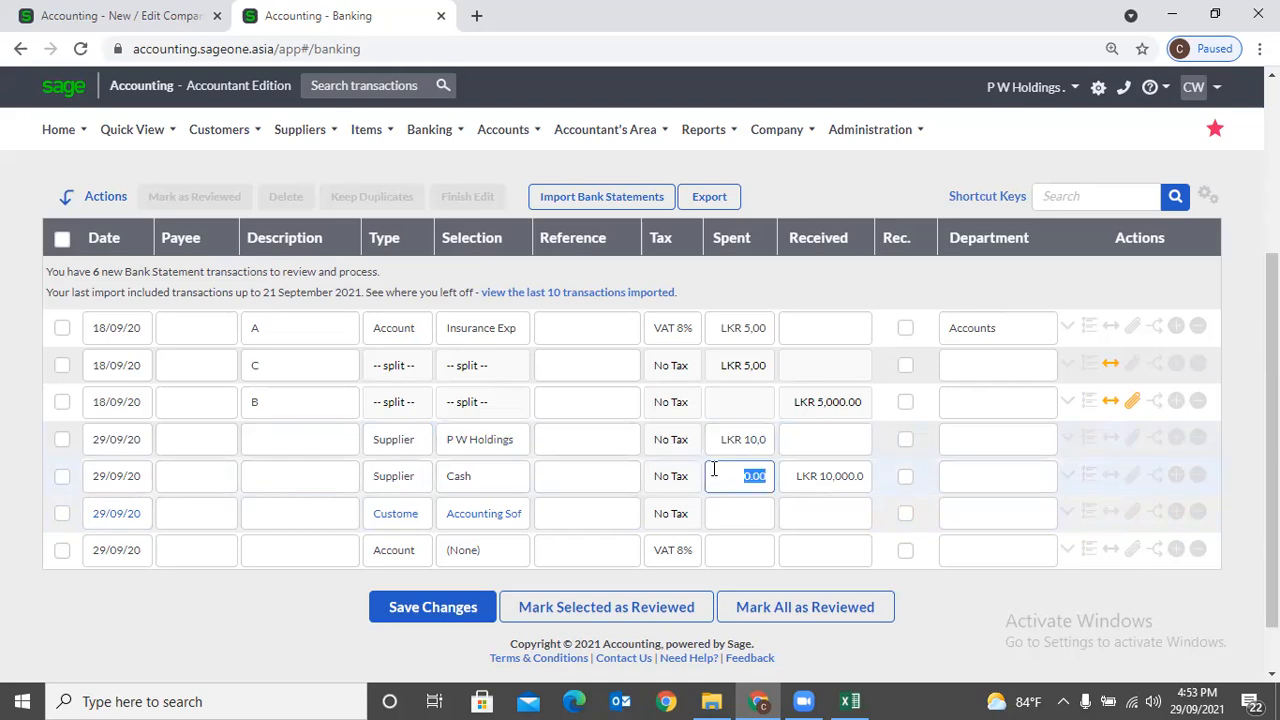
text(2)
text(5000)
Reselect the P W Holdings and Cash transactions, restart the batch edit and set their description to aaaaaaaa.
click(62, 439)
click(61, 479)
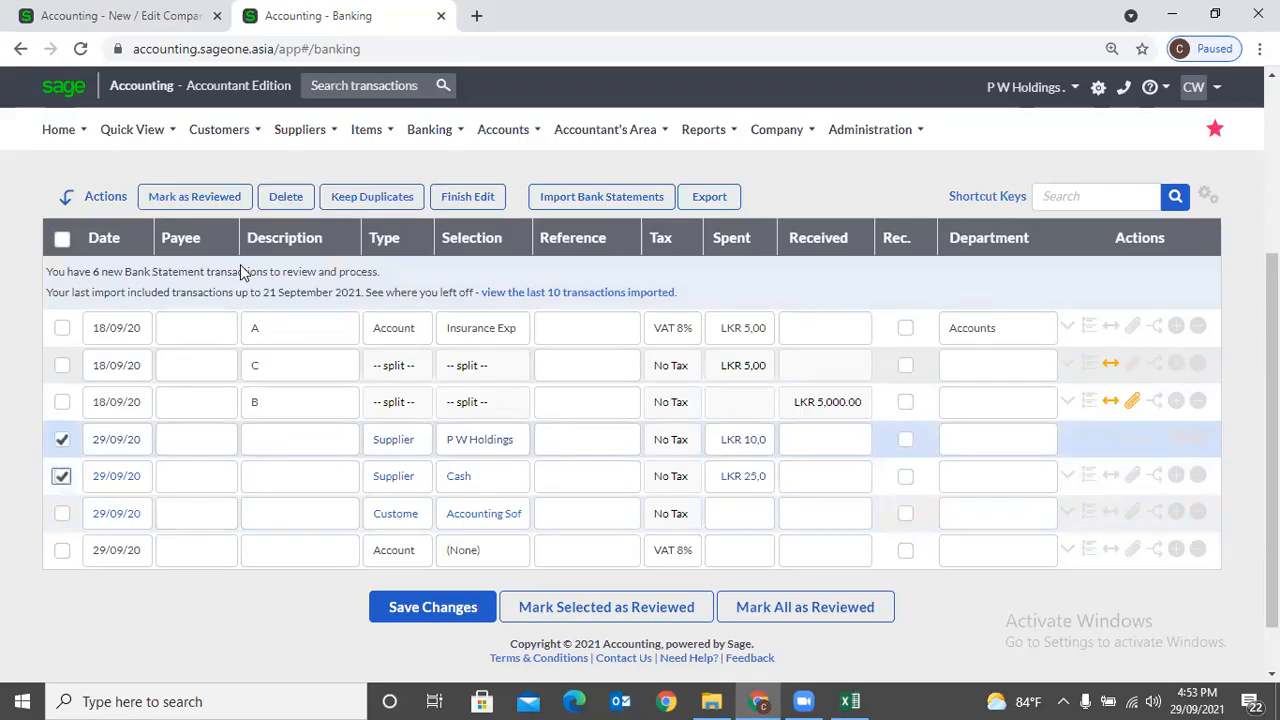
click(446, 200)
click(450, 200)
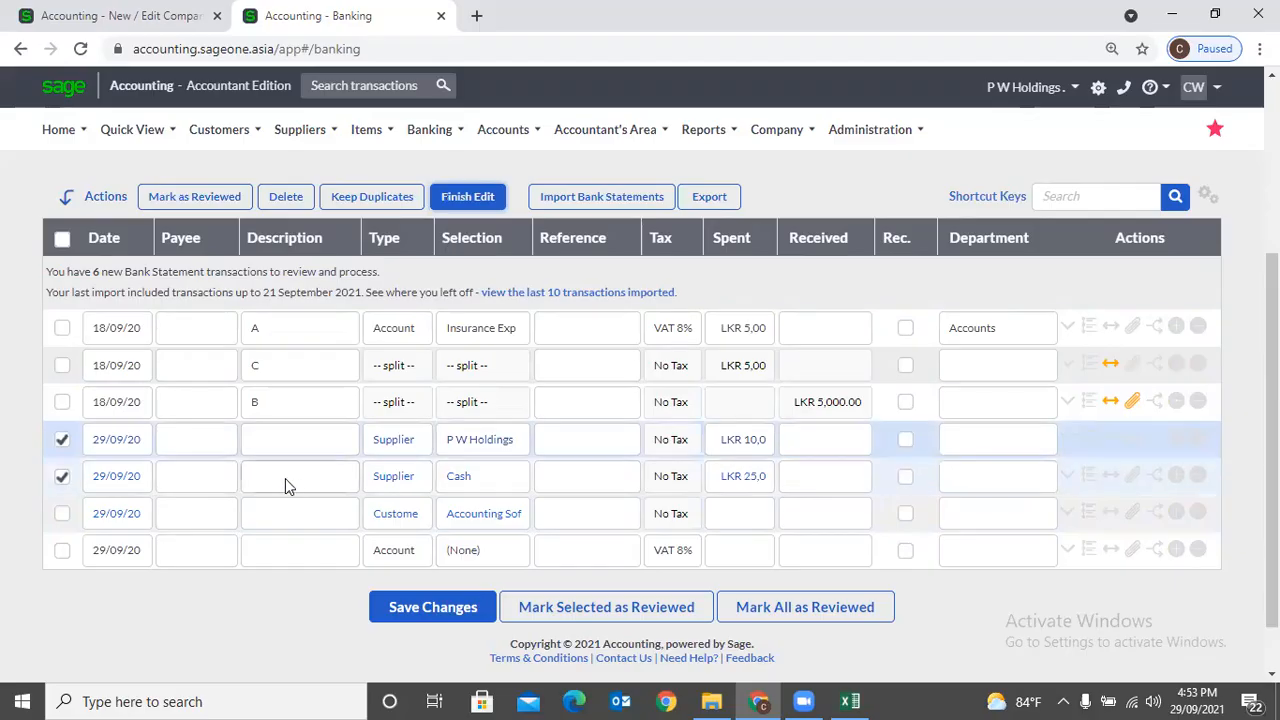
click(303, 443)
text(aaaaaaaa)
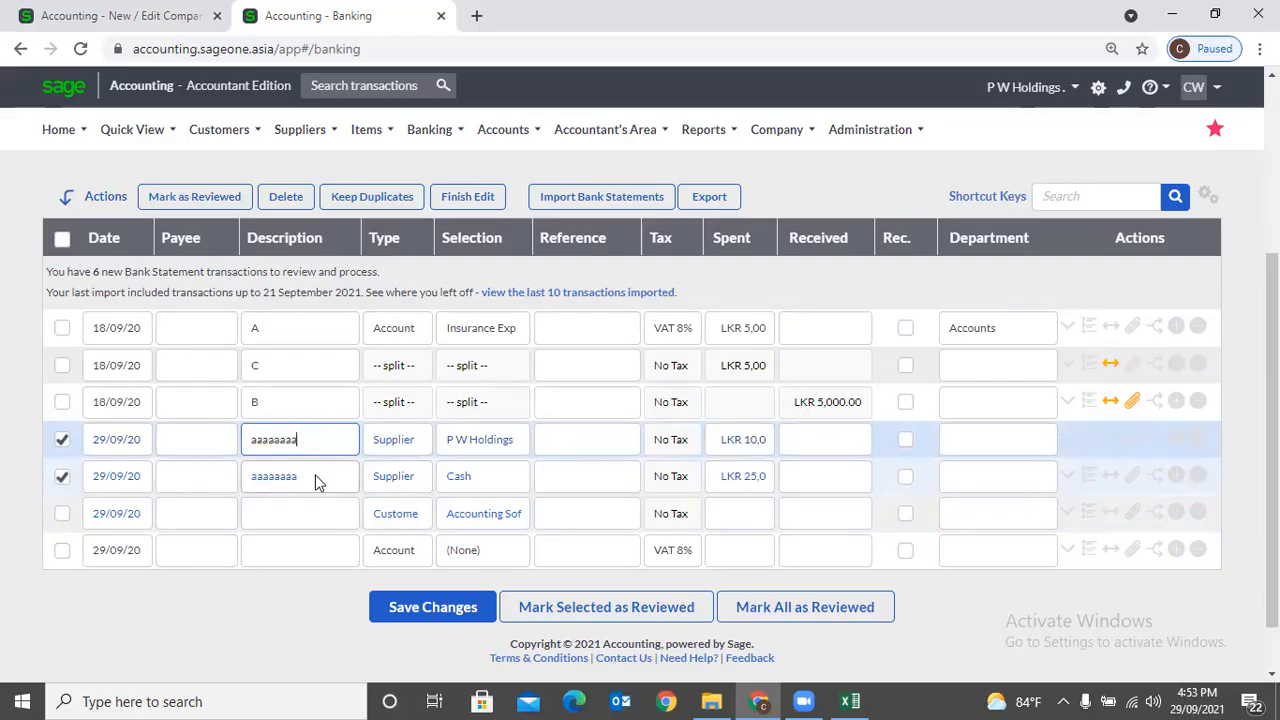
Set the payee of both batch-edited supplier transactions to aaaaaaa.
click(185, 442)
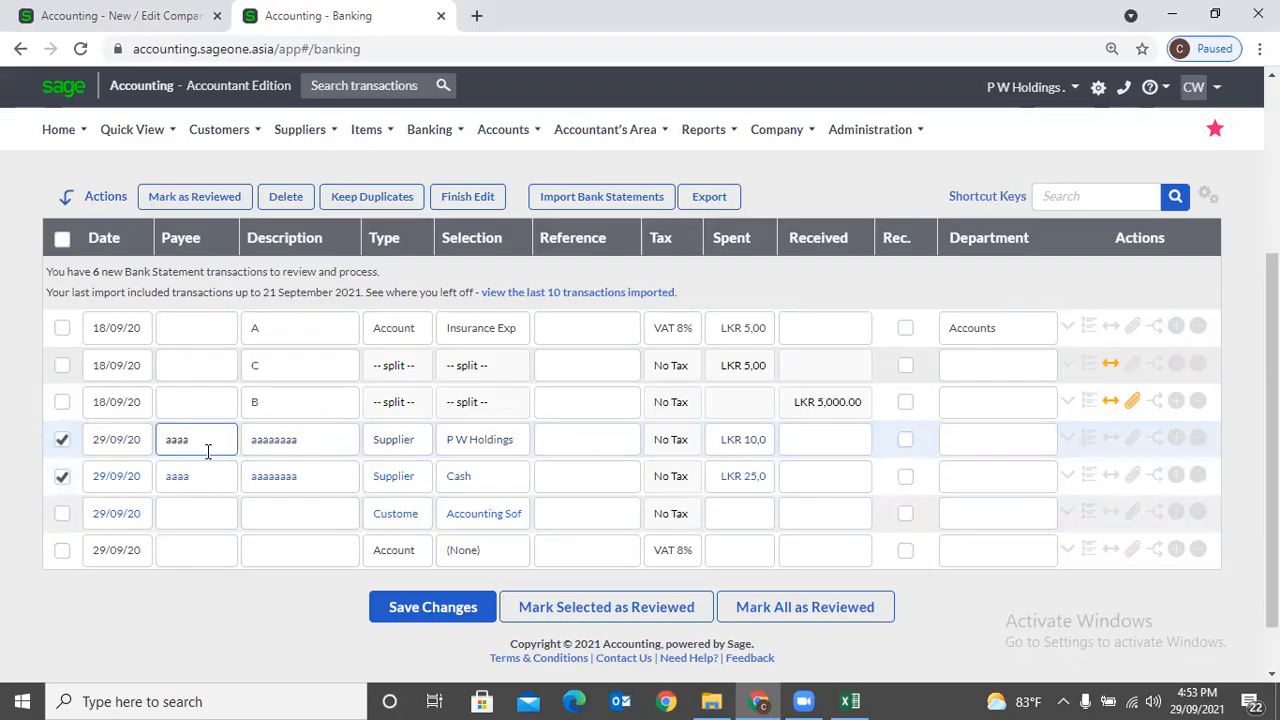
text(a)
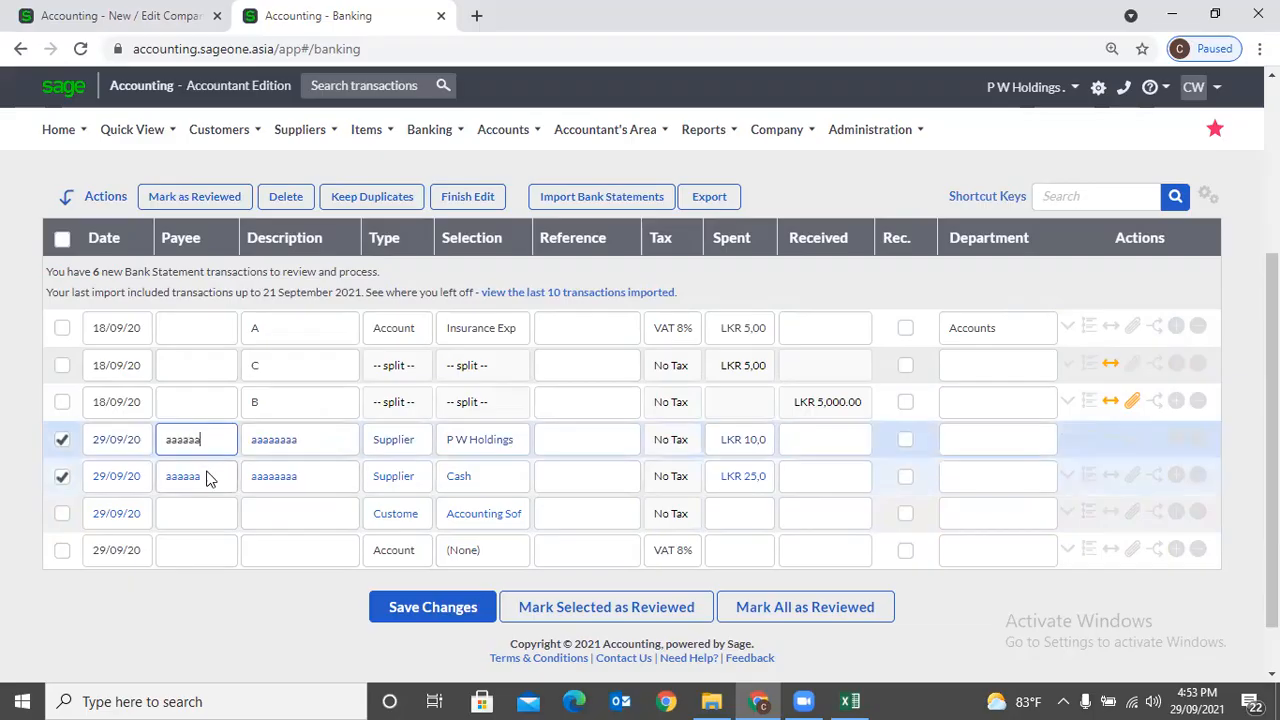
text(a)
click(250, 632)
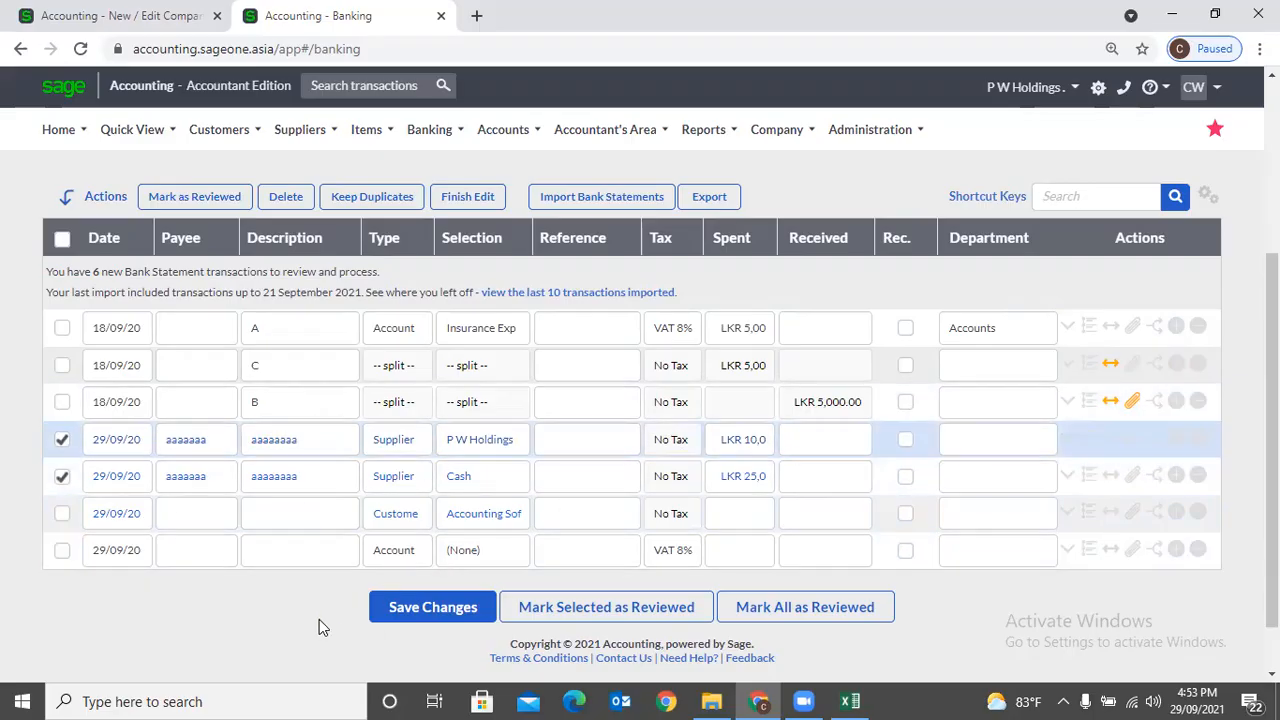
Change the selection of both batch-edited transactions to Nimal Super Light, followed by Maliban and finally Kanchipuram Silk Saree.
click(511, 446)
click(506, 400)
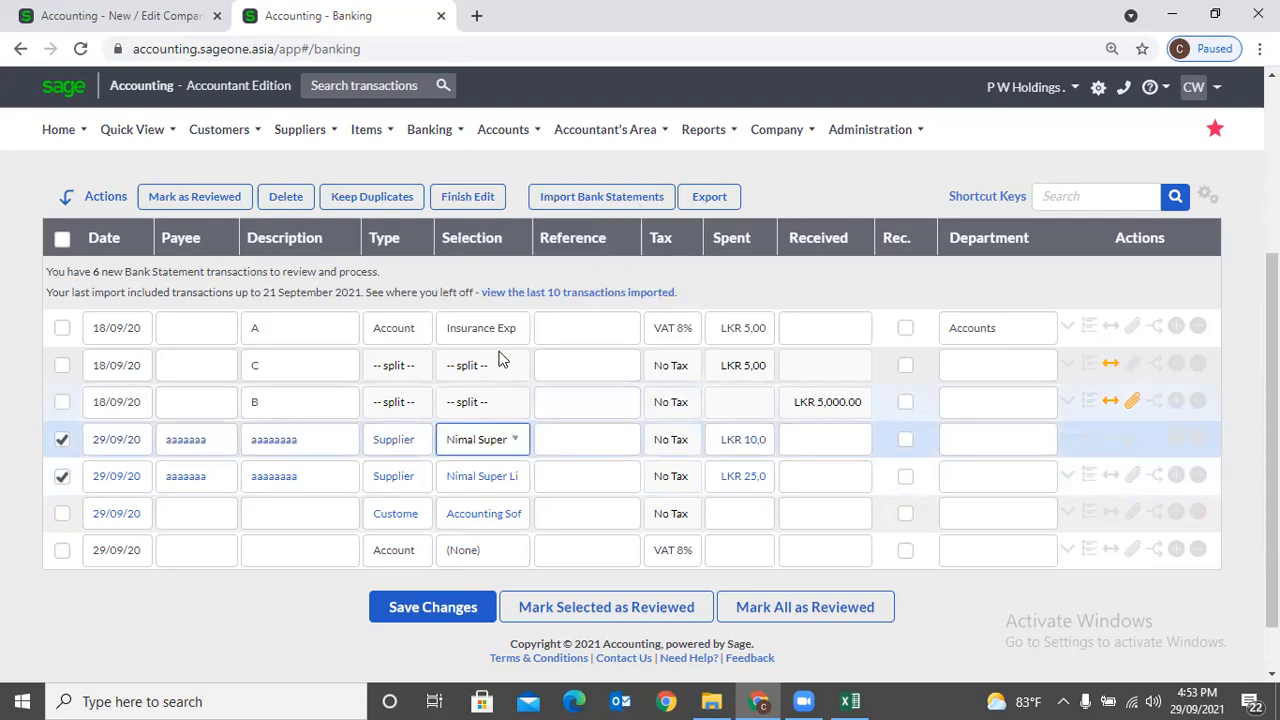
click(513, 440)
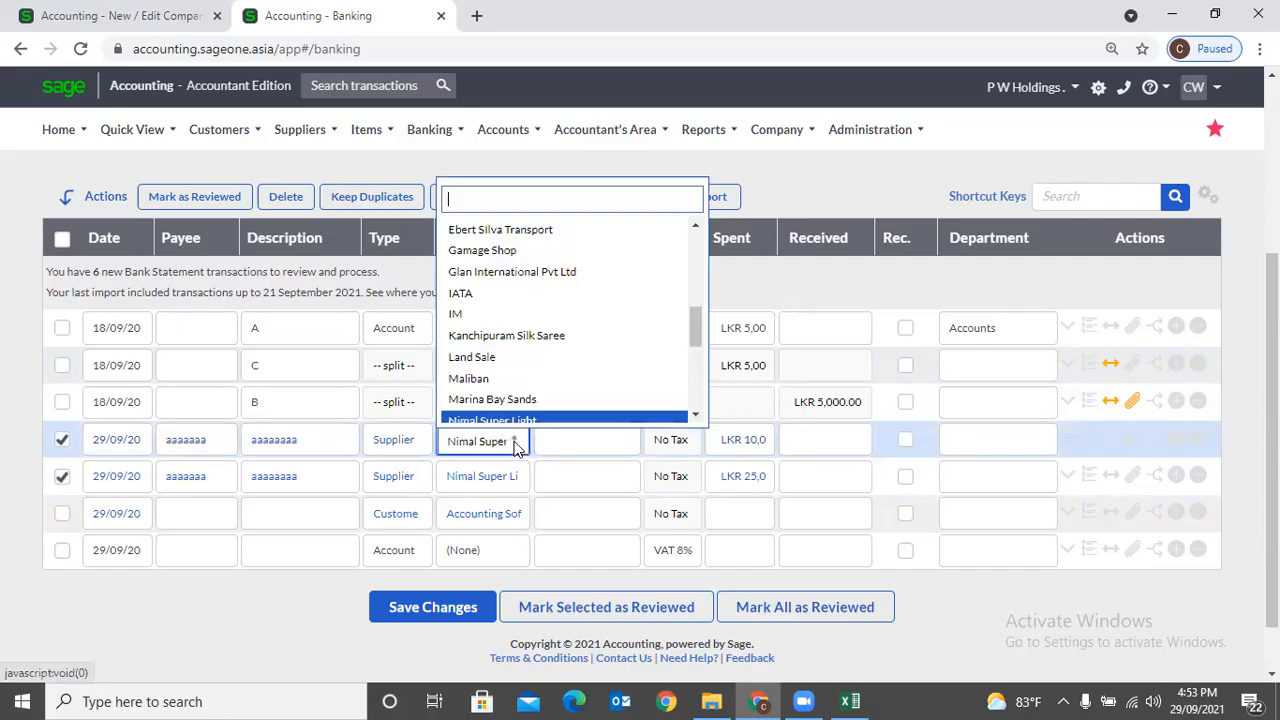
click(500, 377)
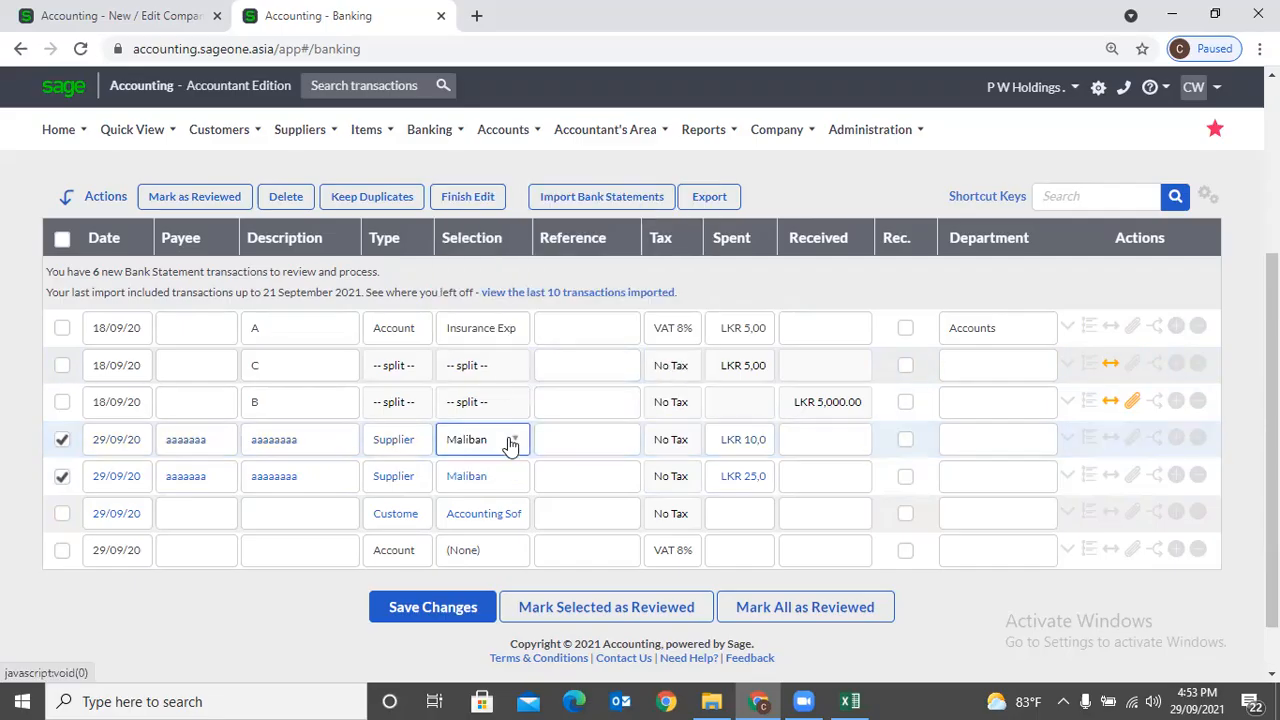
click(509, 443)
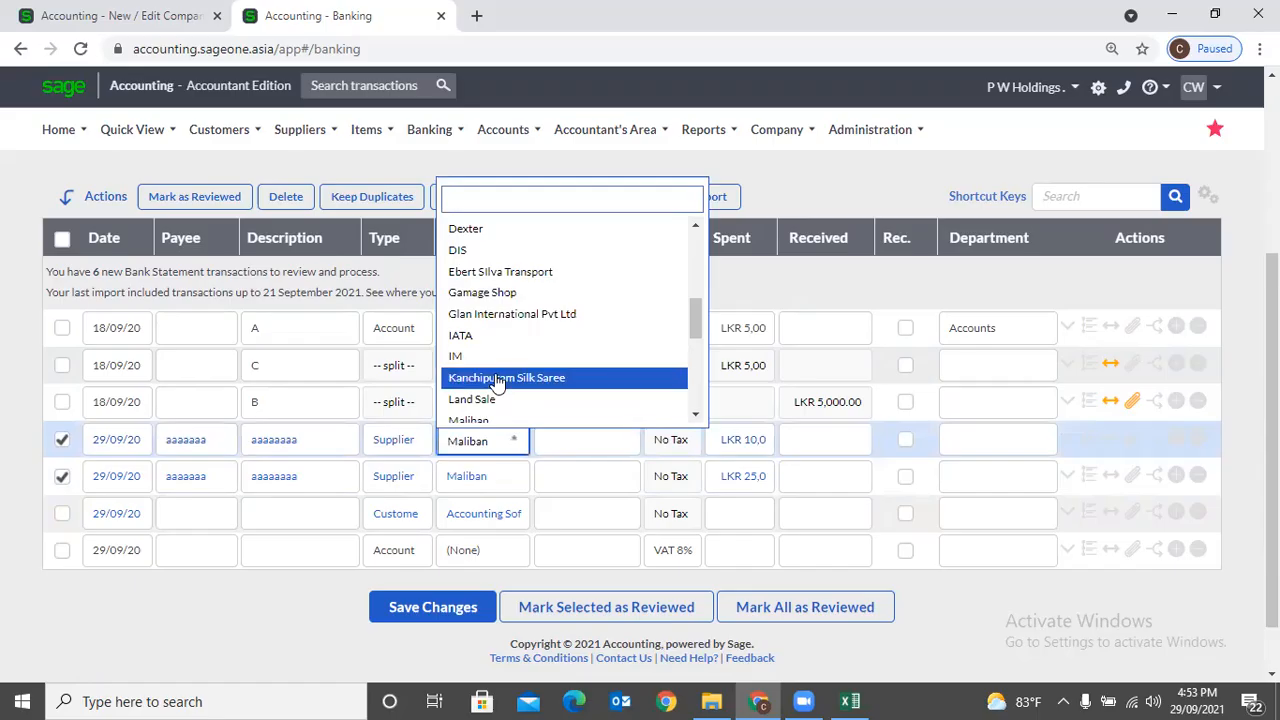
click(495, 374)
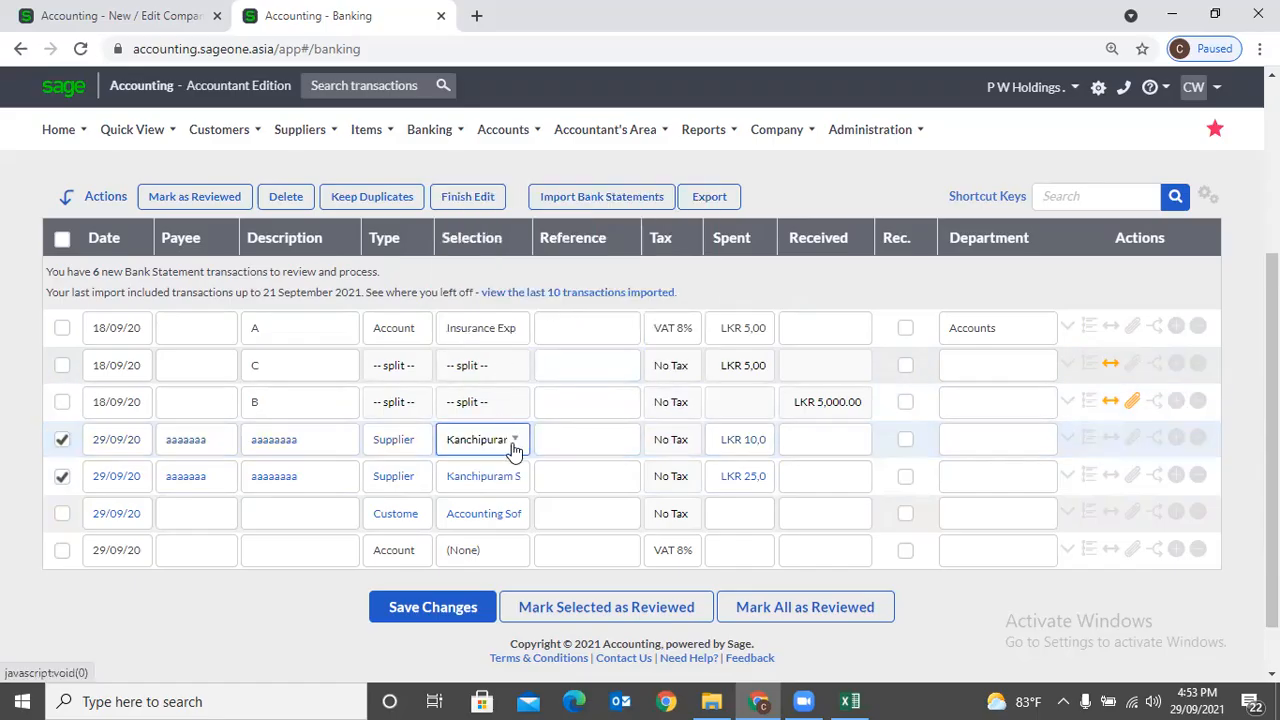
Change the selection of both batch-edited supplier transactions to IATA, then their type to Customer and finally Transfer.
click(514, 441)
click(511, 378)
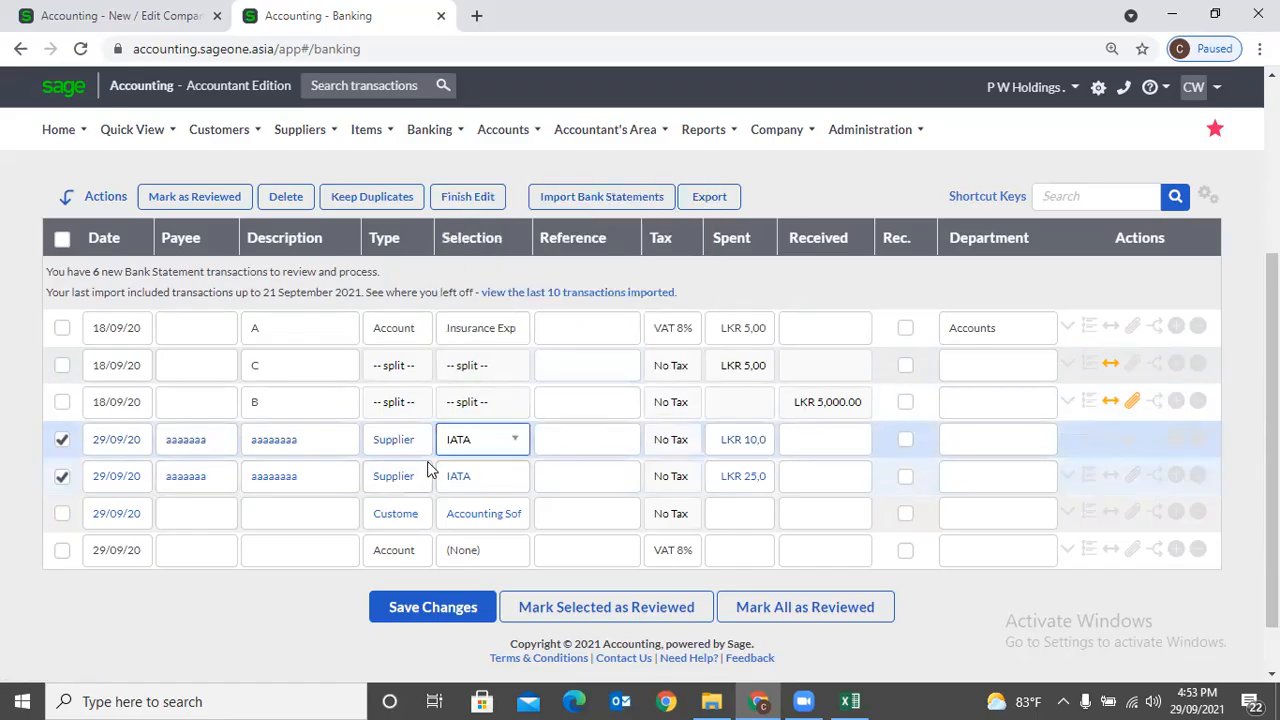
click(420, 443)
click(412, 523)
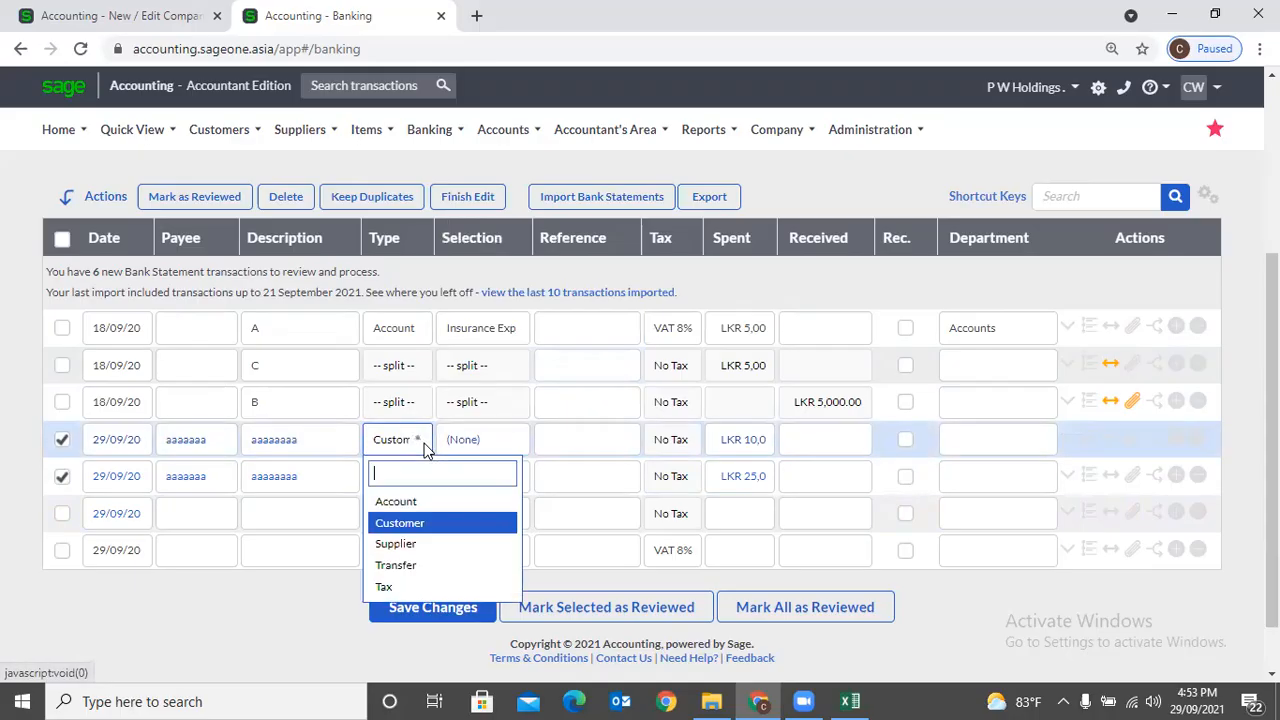
click(430, 565)
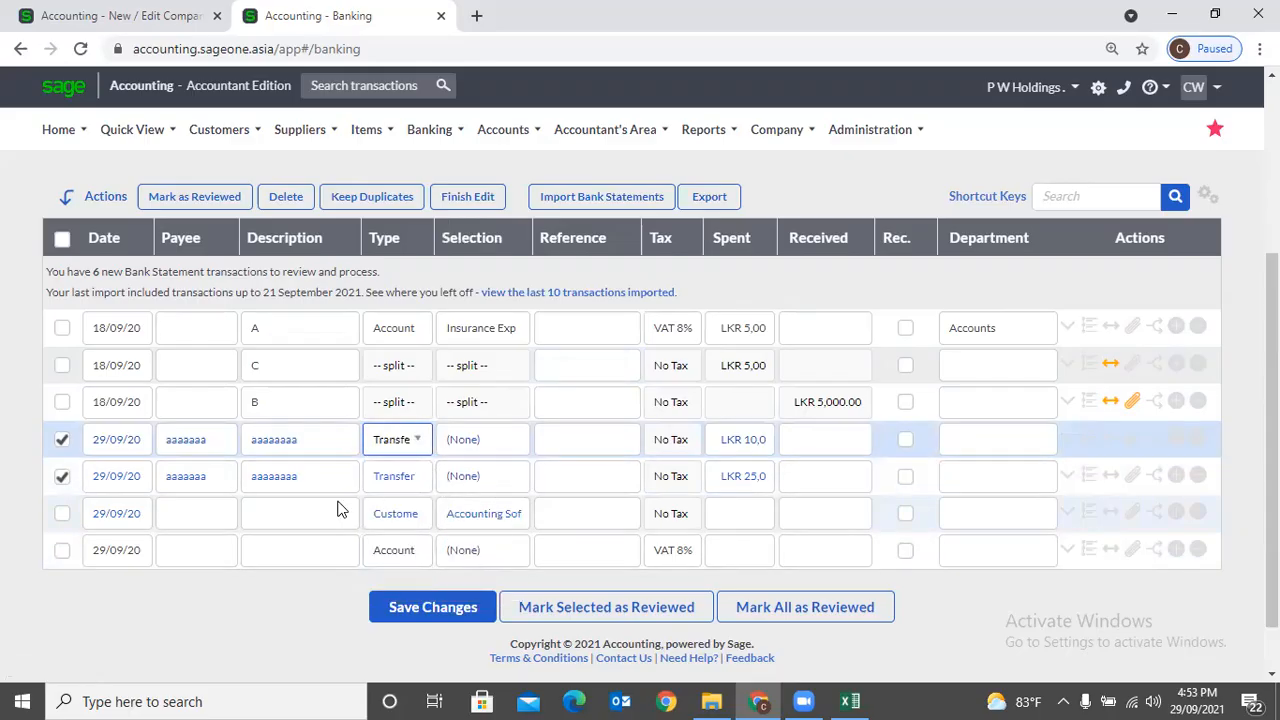
Add the last two 29/09 transactions to the batch edit and set the type of the selected lines to Account.
click(62, 513)
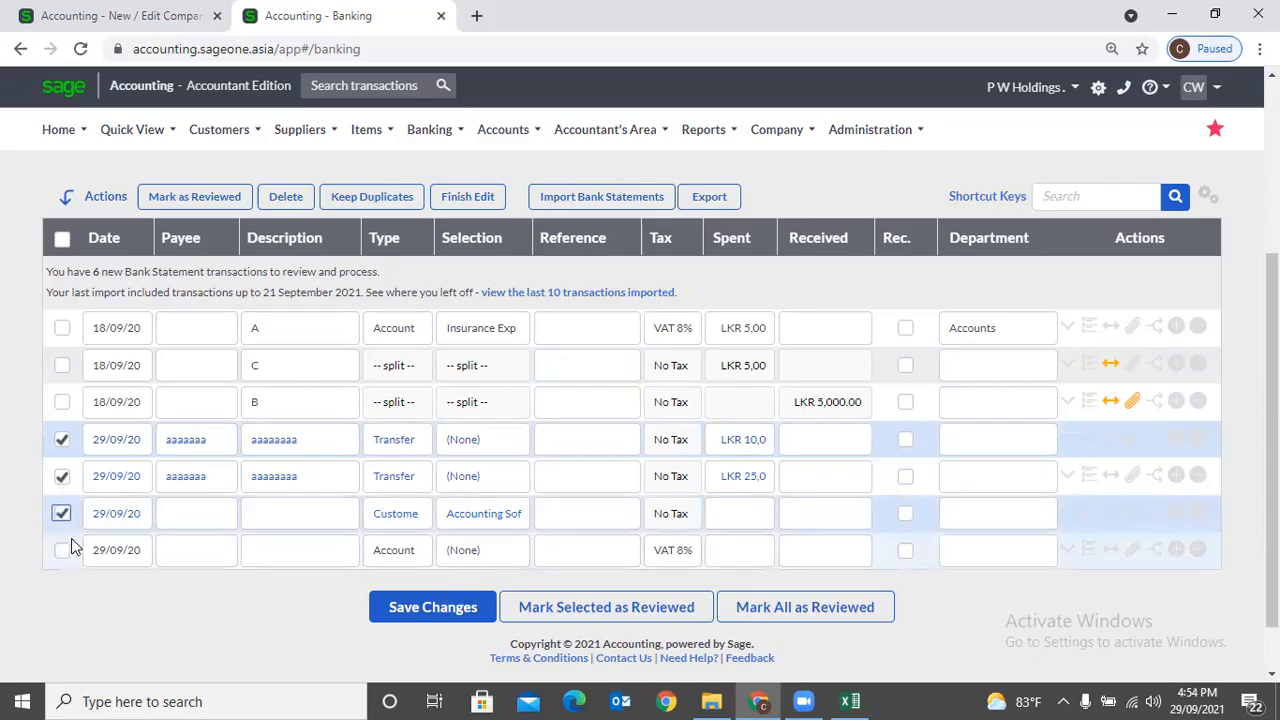
click(62, 550)
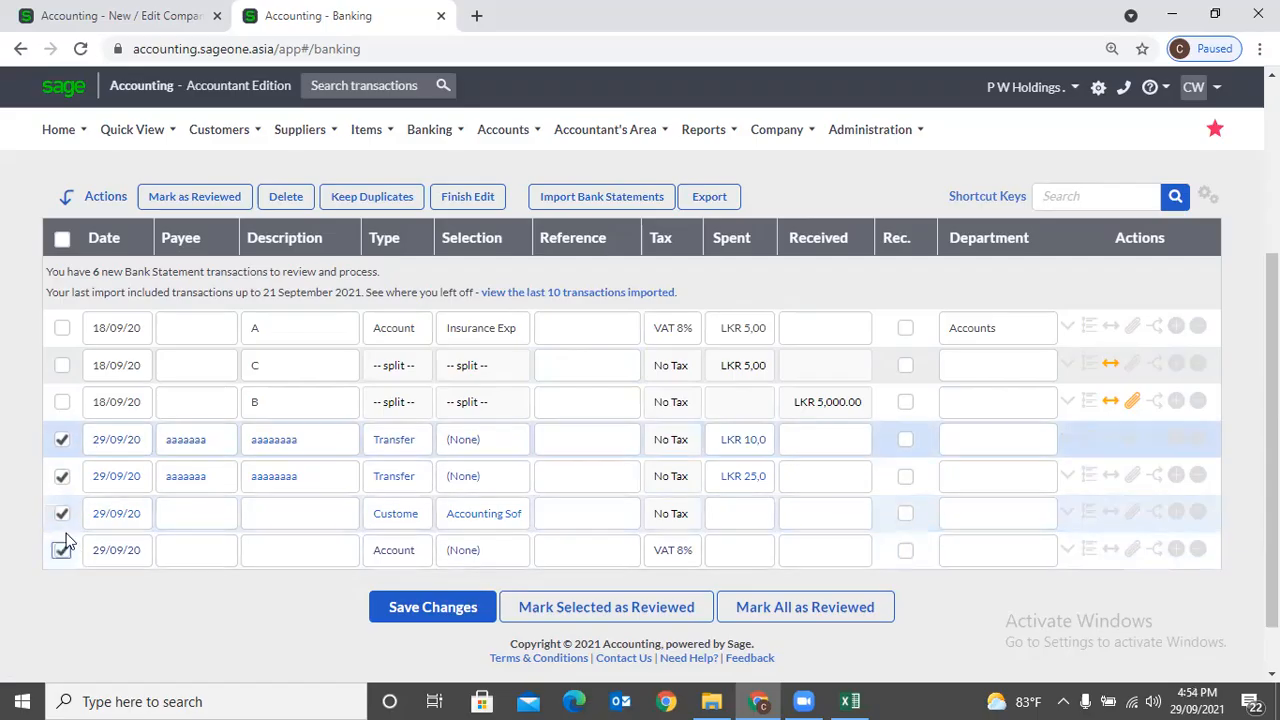
click(405, 447)
click(417, 442)
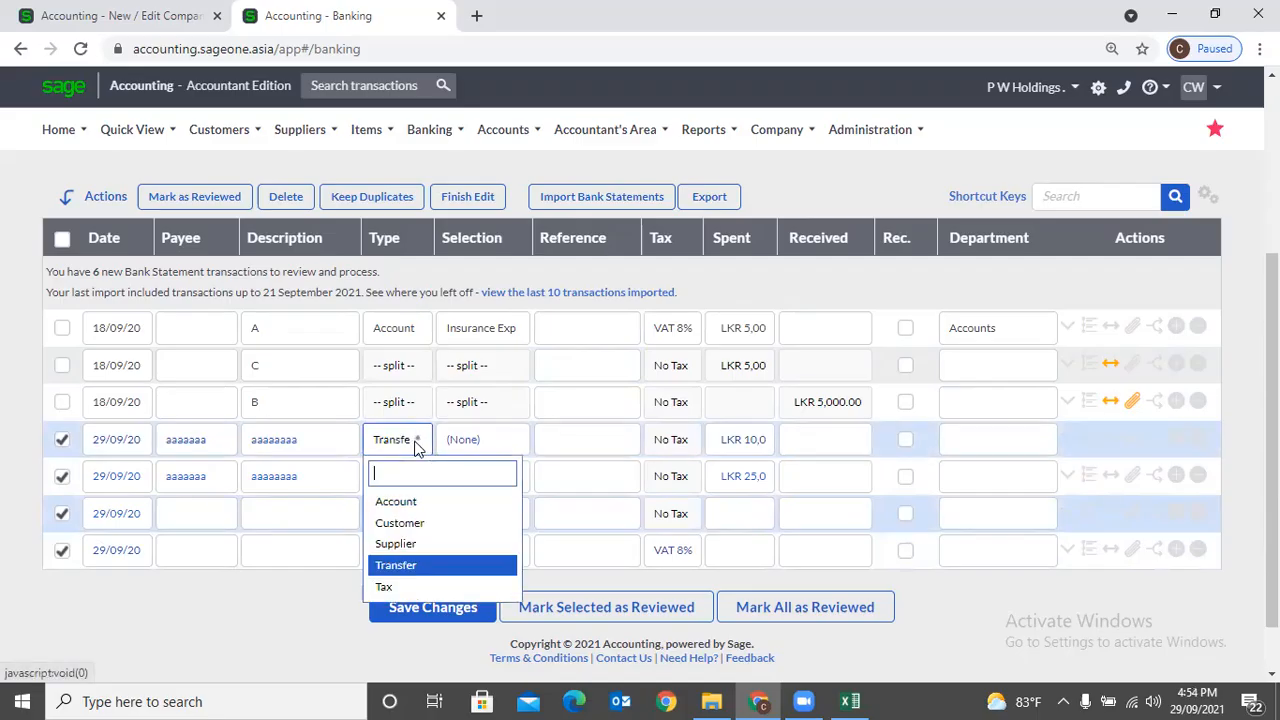
click(414, 506)
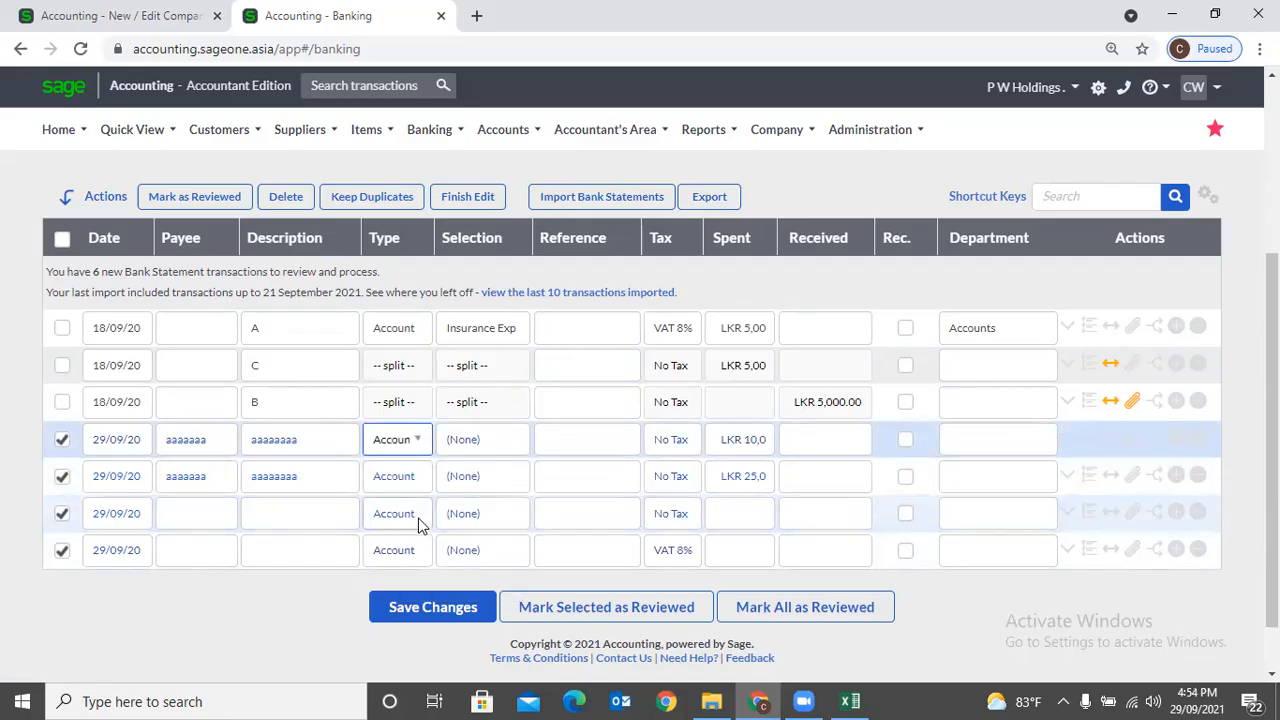
Set the batch-edited lines to type Customer with Advance Audio (Pvt) Ltd as the selection, and finish the batch edit.
click(417, 442)
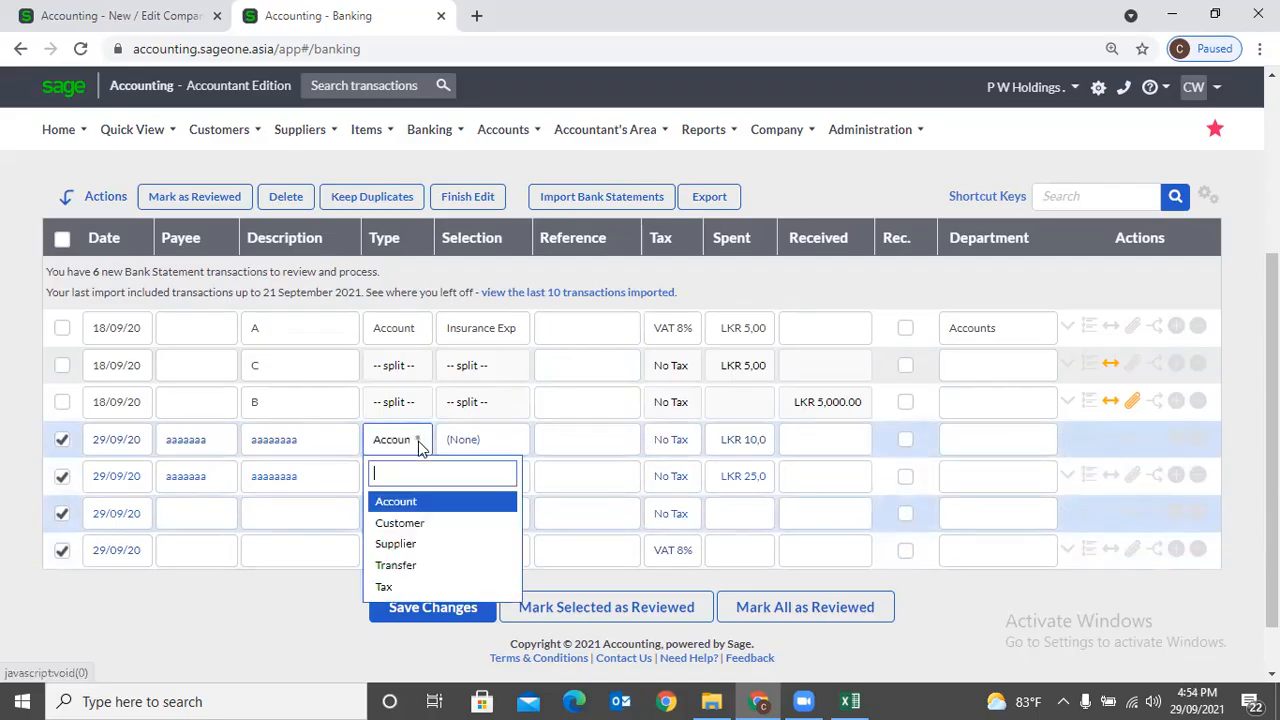
click(416, 528)
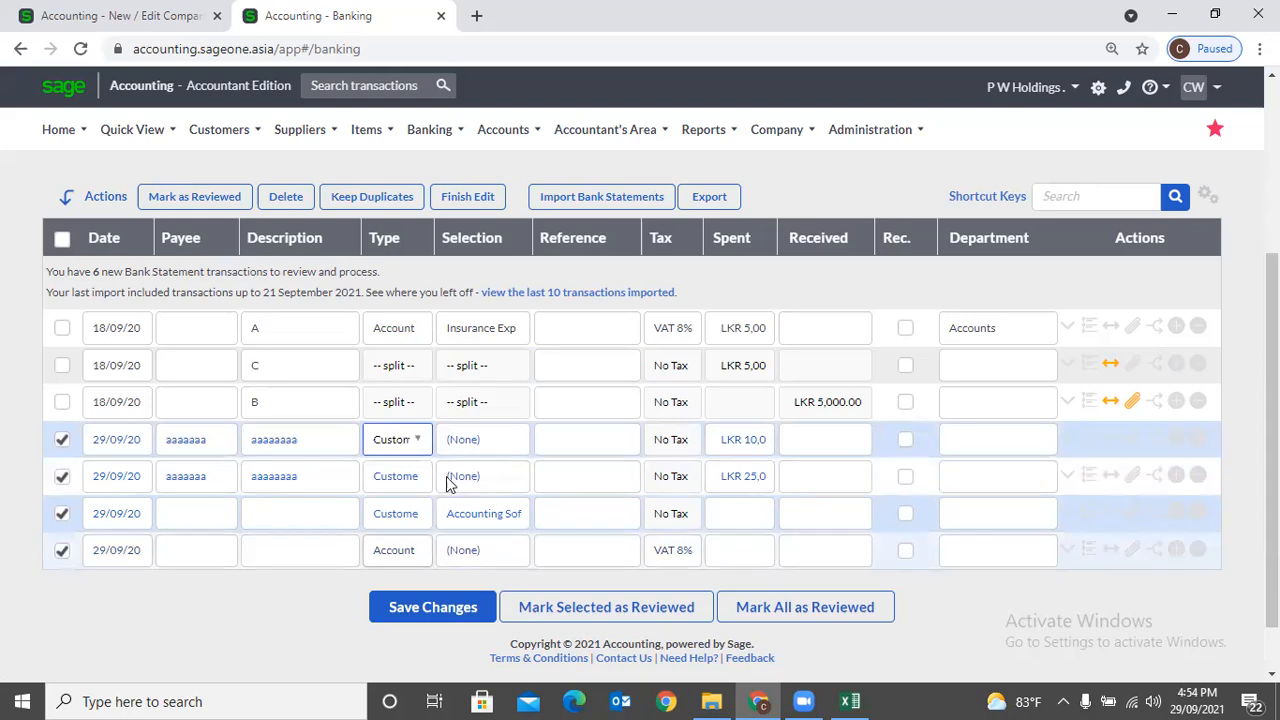
click(478, 446)
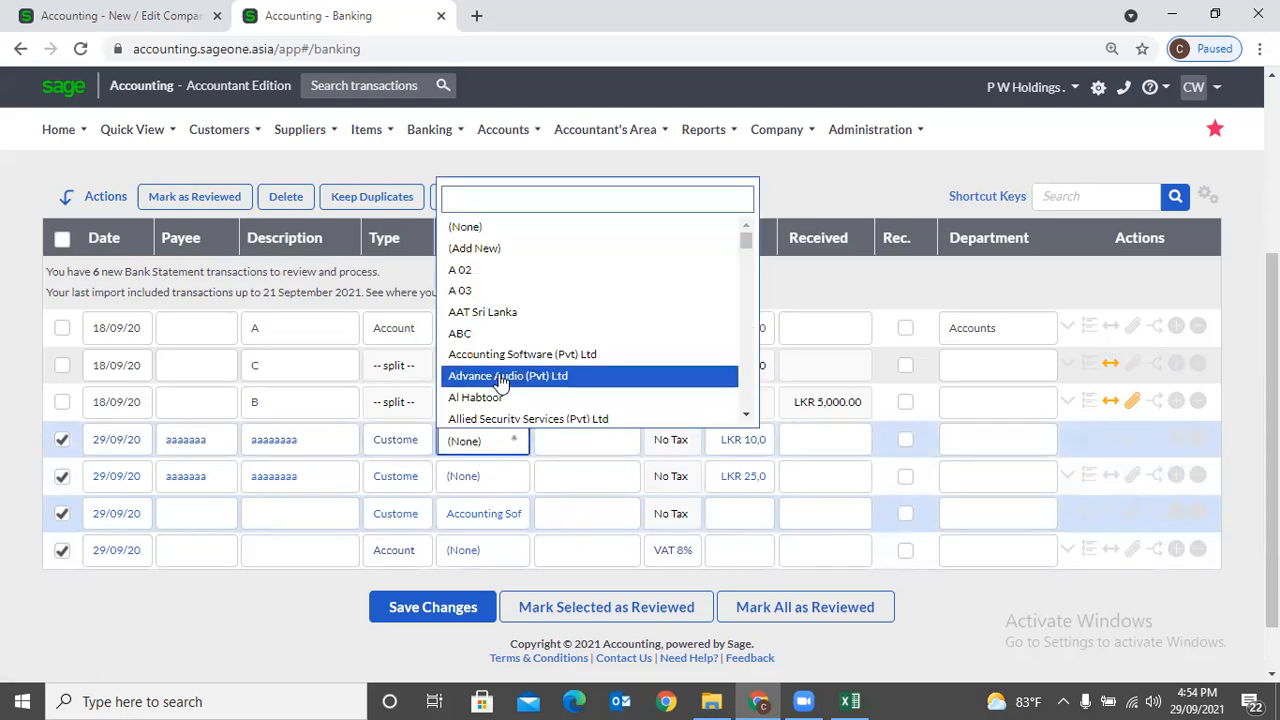
click(500, 375)
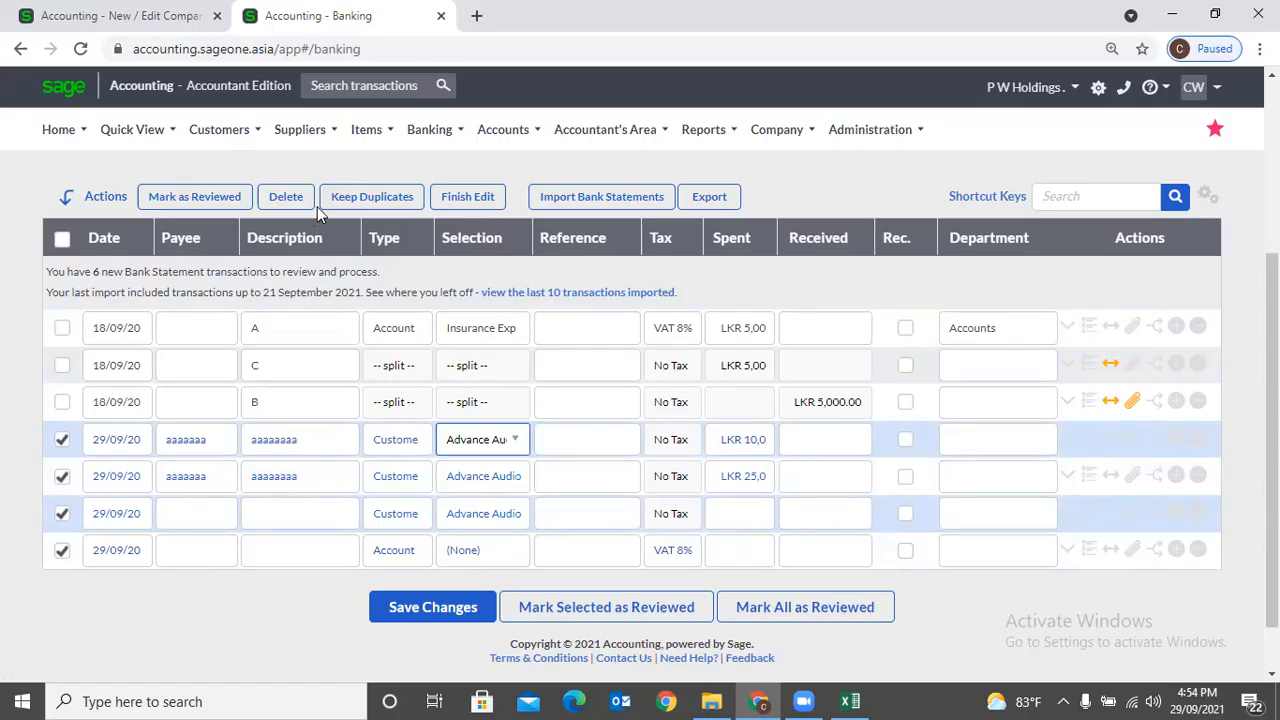
click(463, 199)
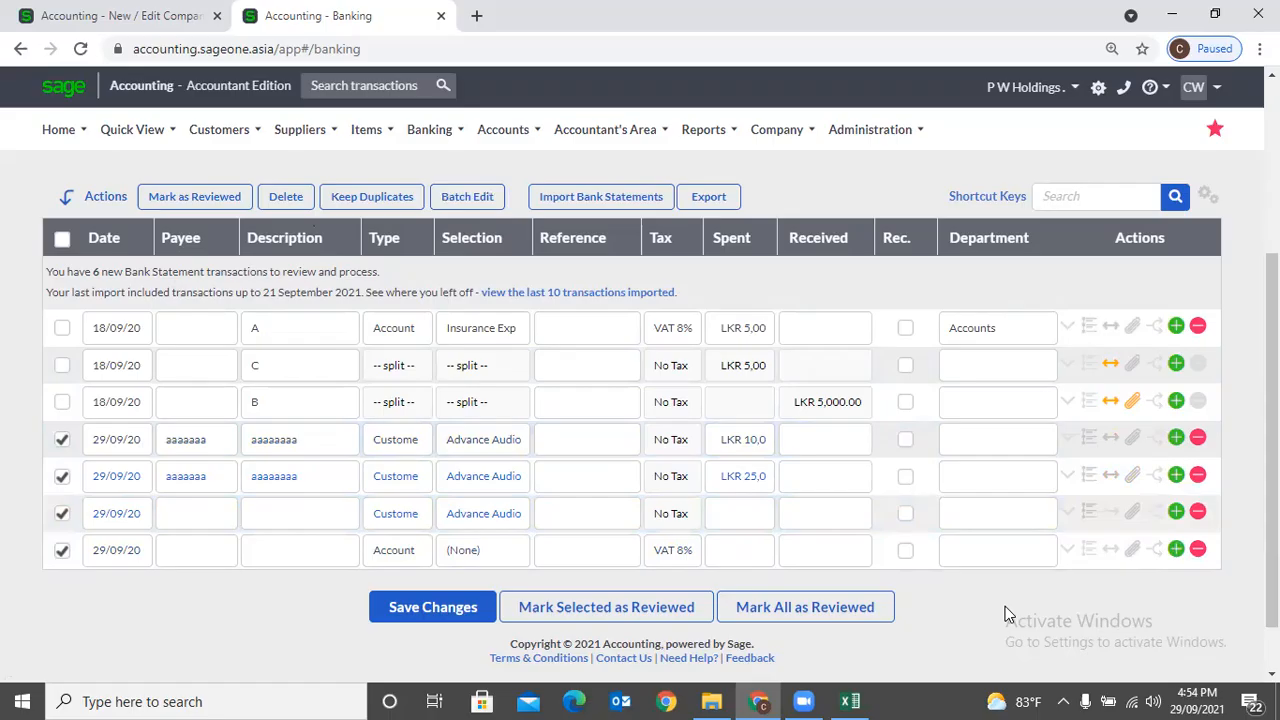
Open the bank statement import details and set the import file type to CSV.
scroll(573, 437, up, 1)
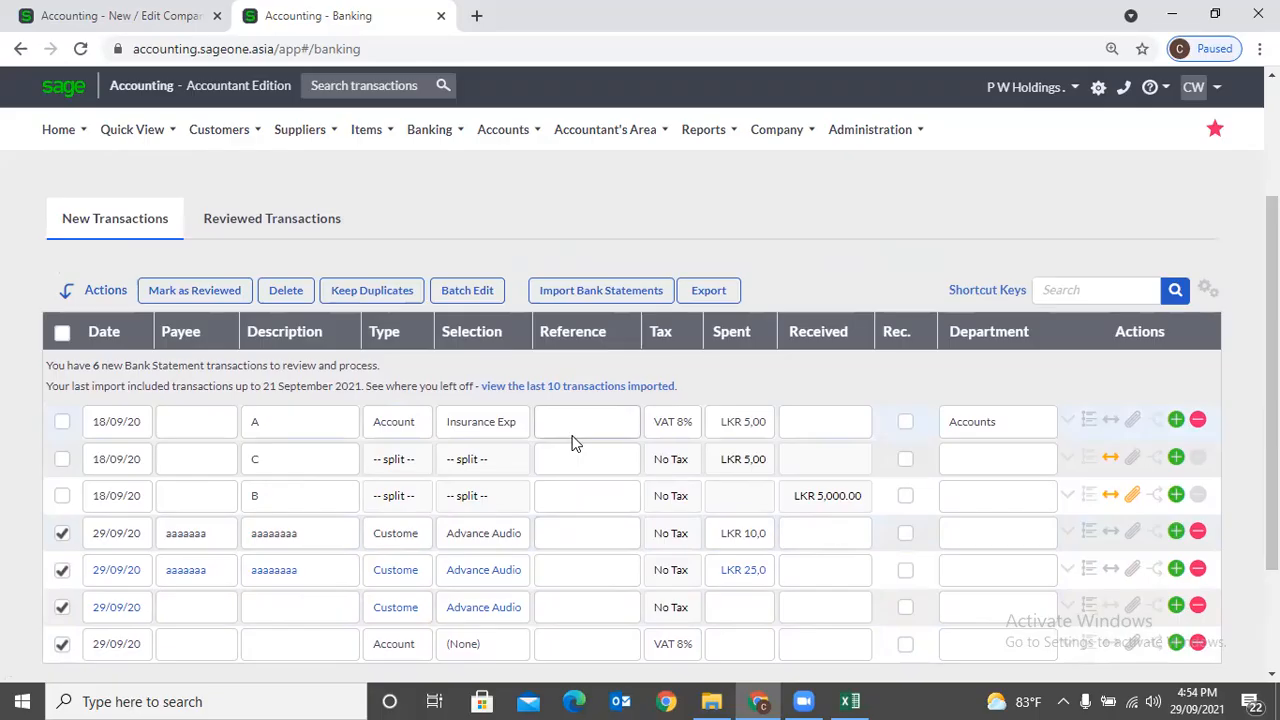
click(547, 290)
click(477, 385)
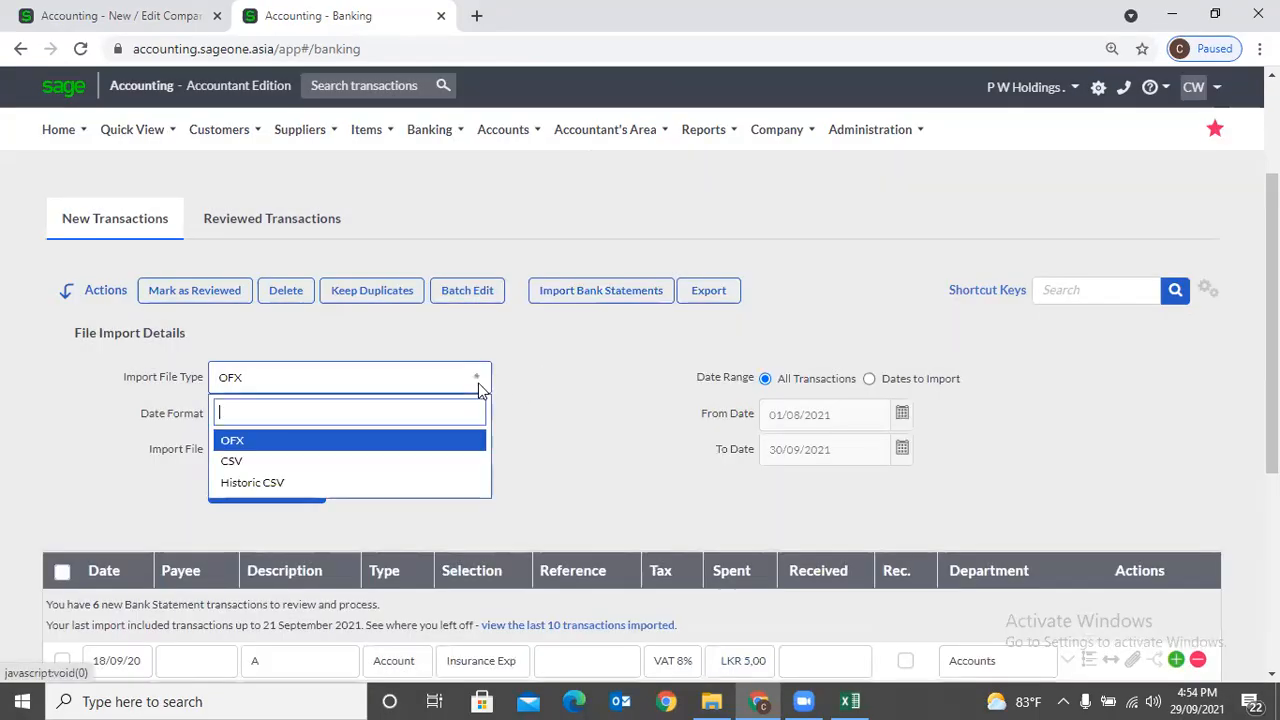
click(383, 464)
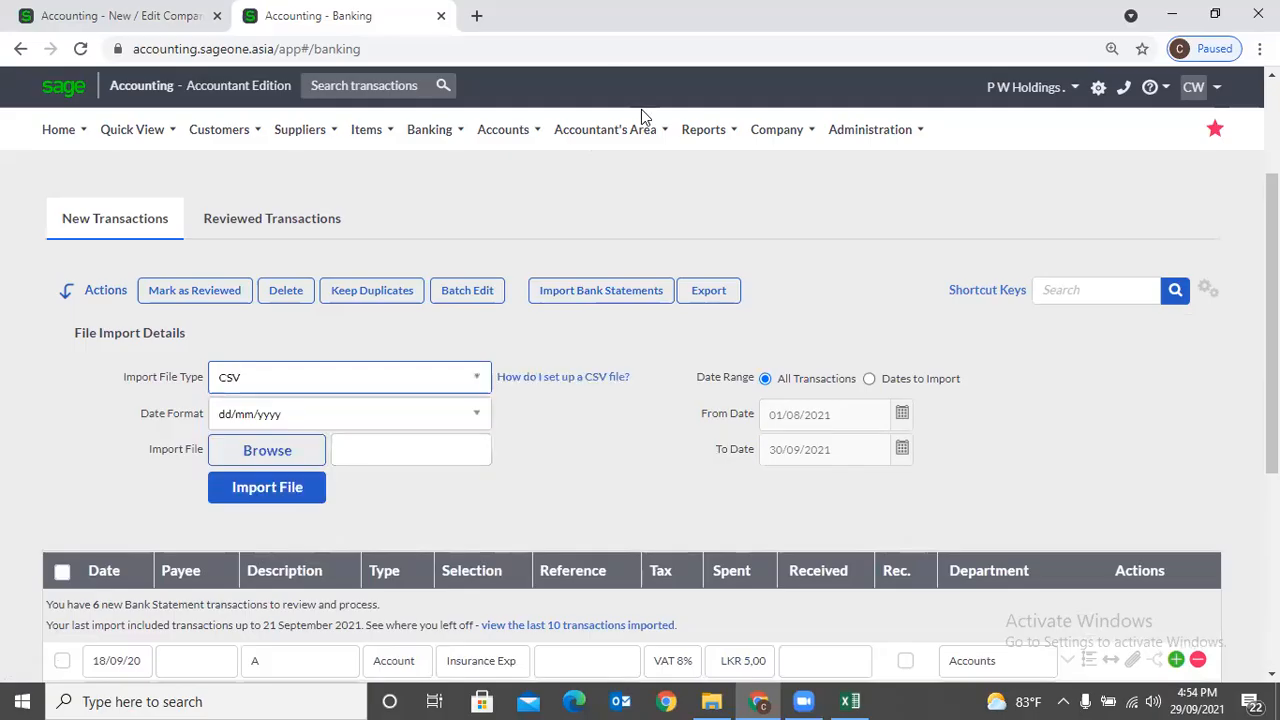
Open the CSV setup help, download the example bank statement file and open it in Excel.
click(585, 377)
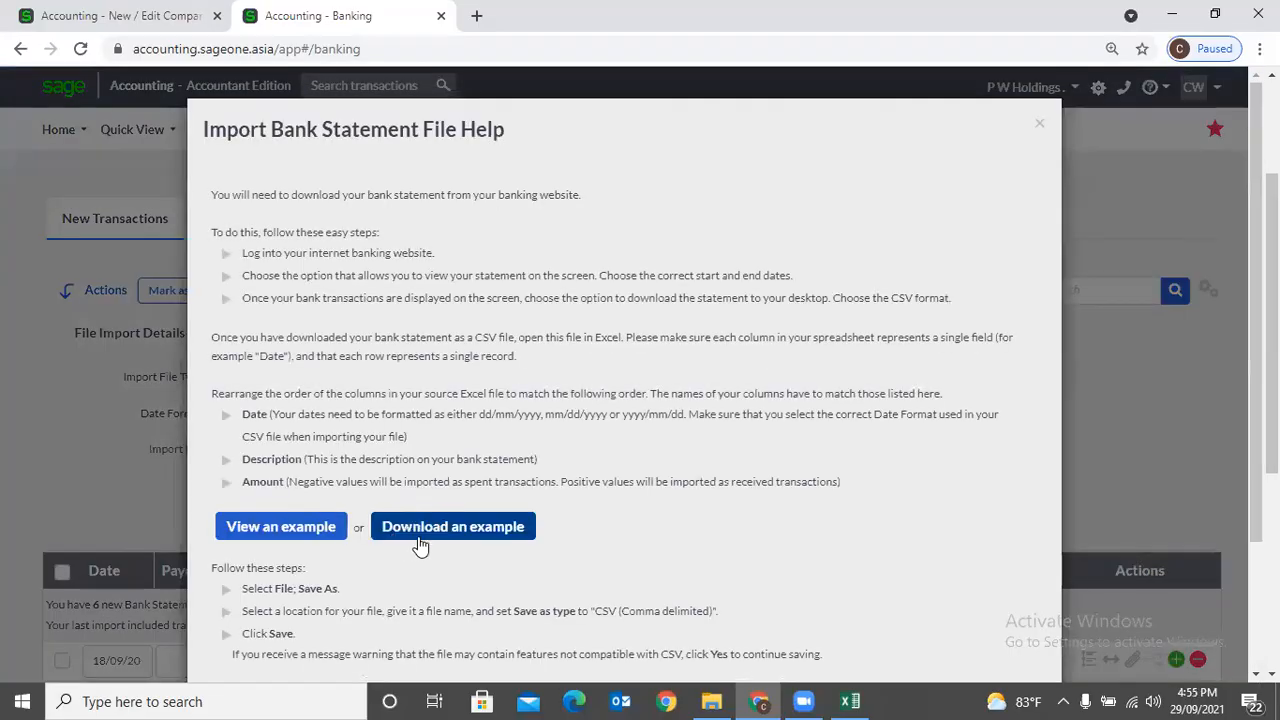
click(420, 540)
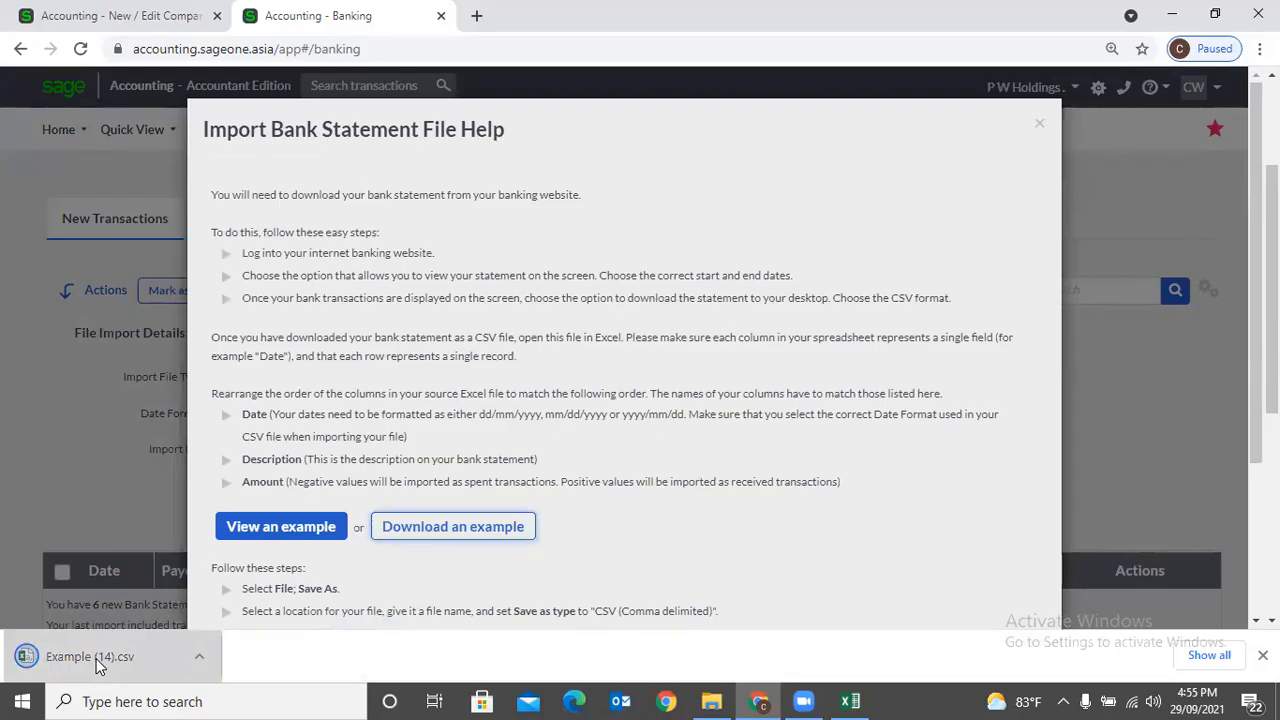
click(90, 667)
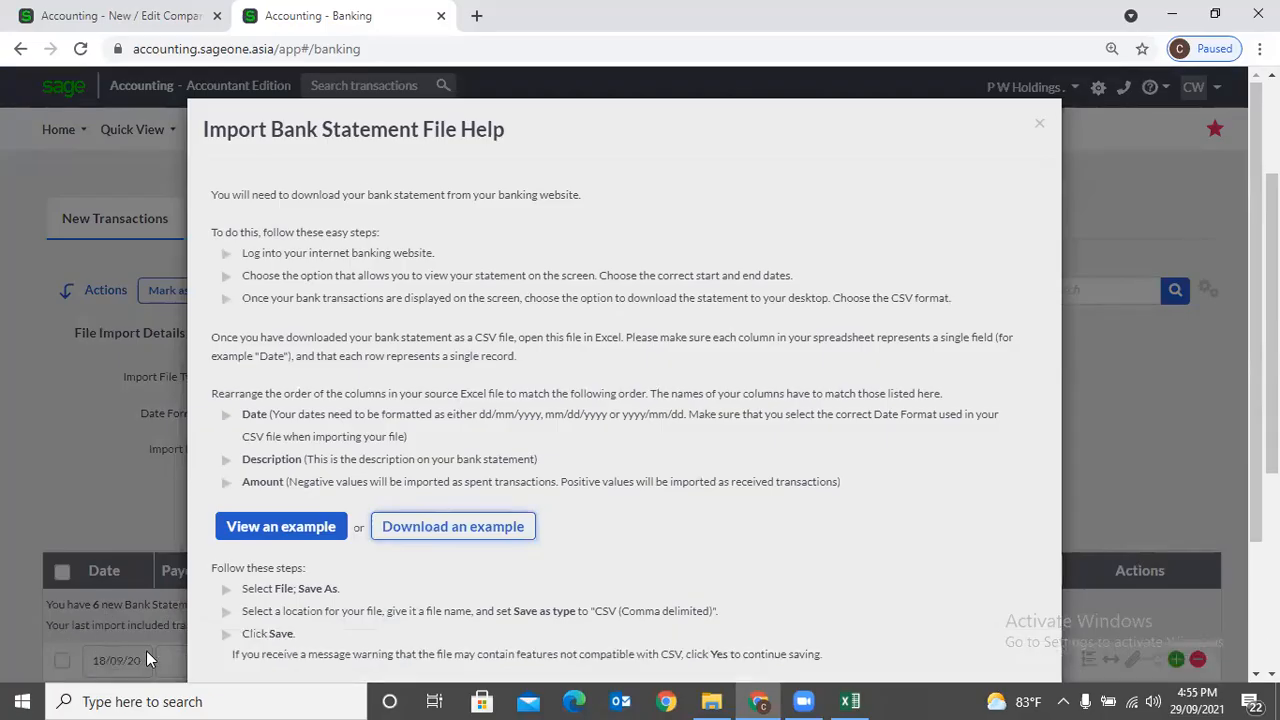
mouse_move(853, 700)
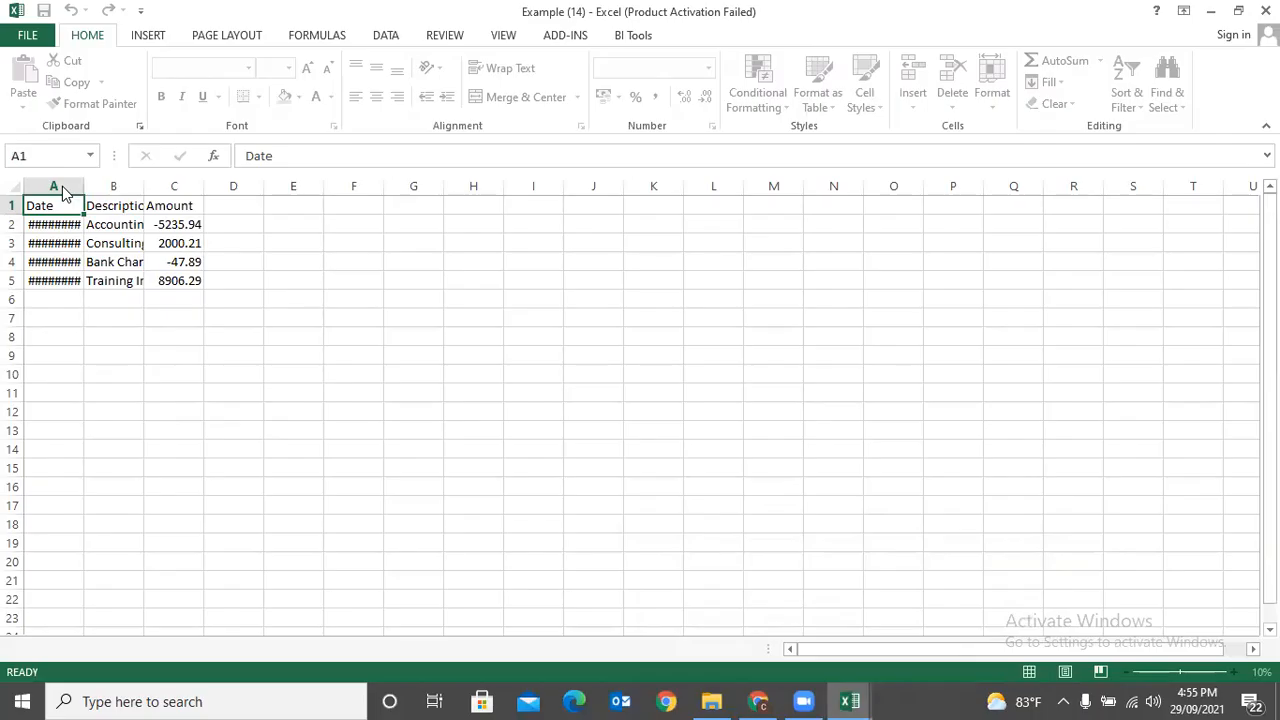
Autofit the Date, Description and Amount columns of the example statement to their contents.
drag(60, 186, 187, 184)
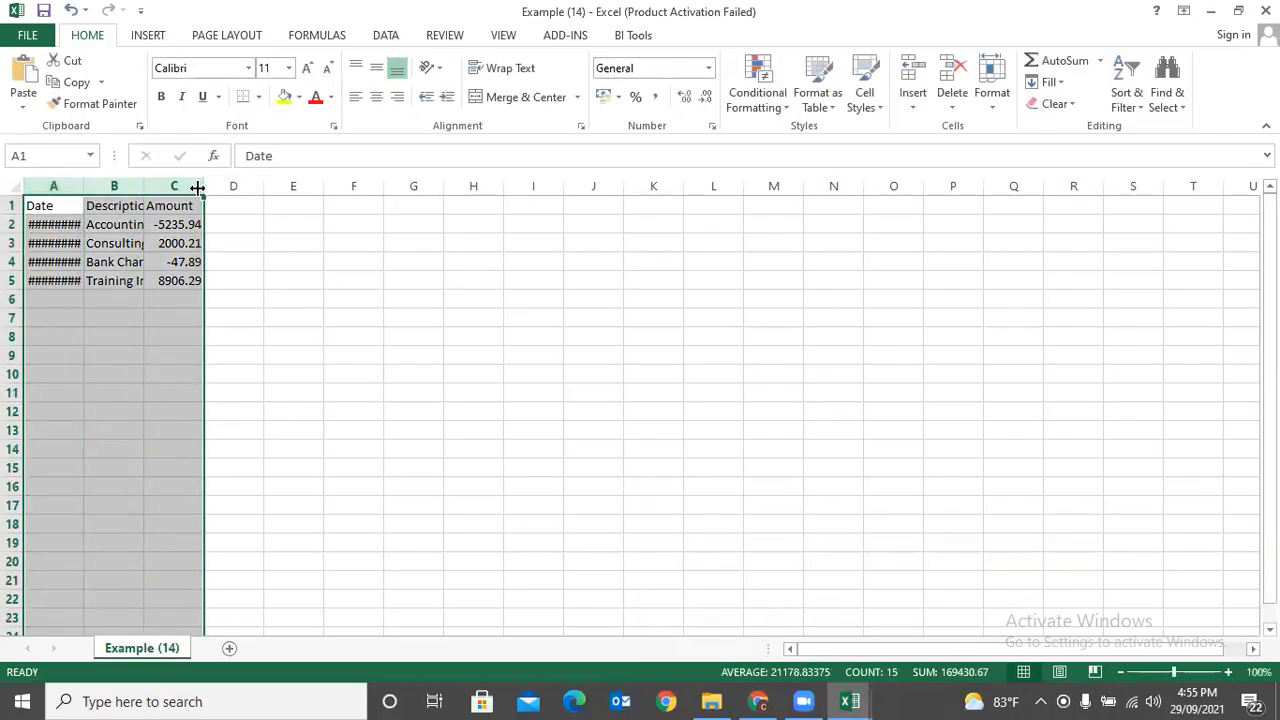
double_click(203, 186)
click(312, 354)
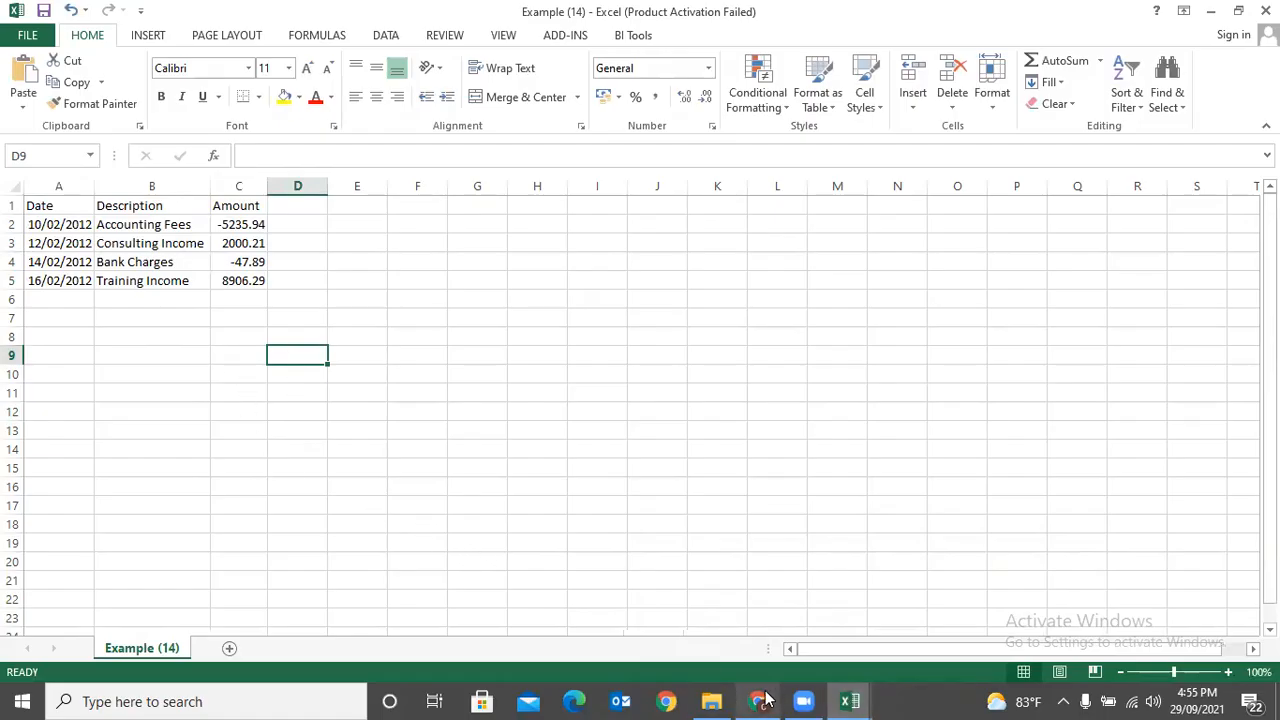
Switch back to Sage Accounting, close the import file help and open the Quick Entry Rules.
click(762, 701)
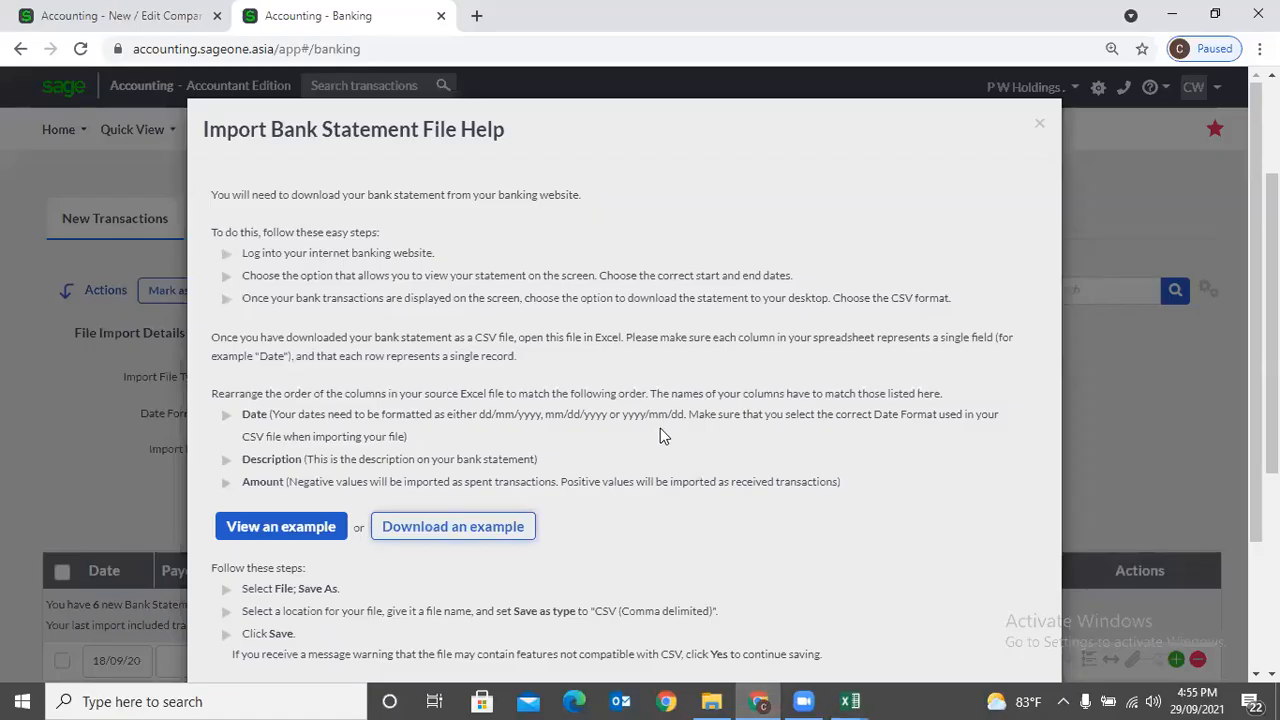
click(1041, 131)
mouse_move(410, 140)
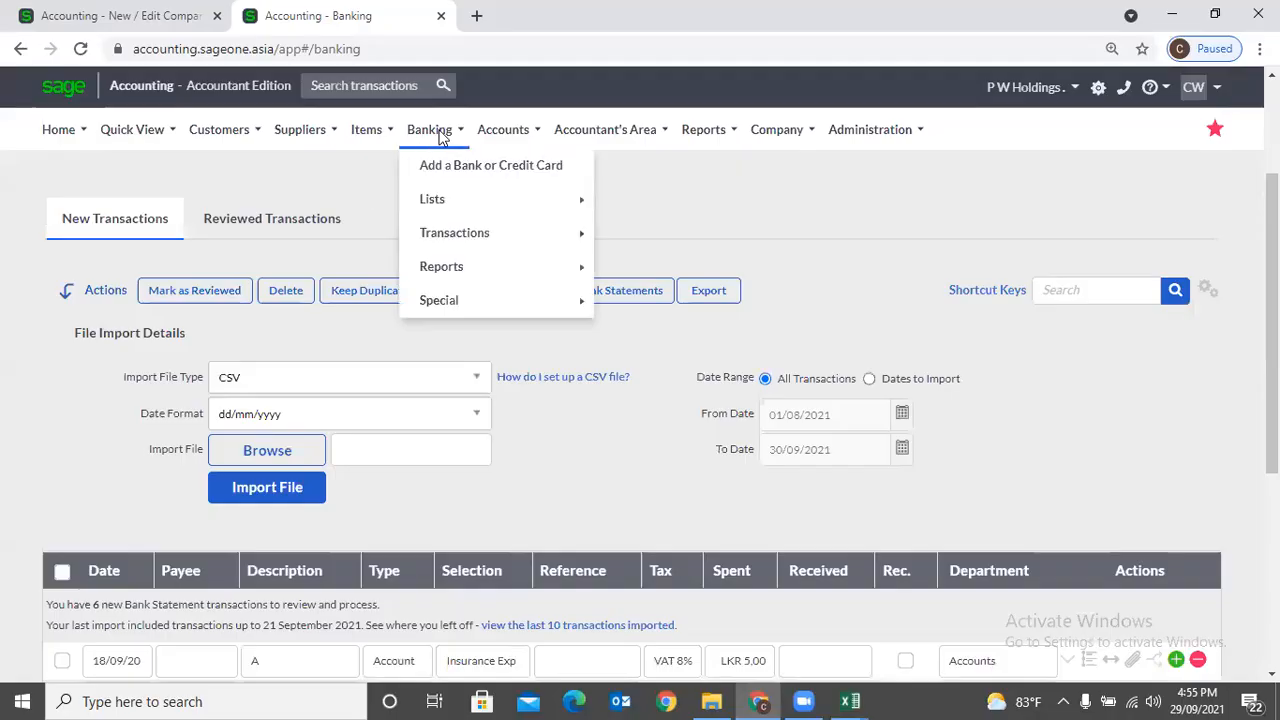
mouse_move(443, 197)
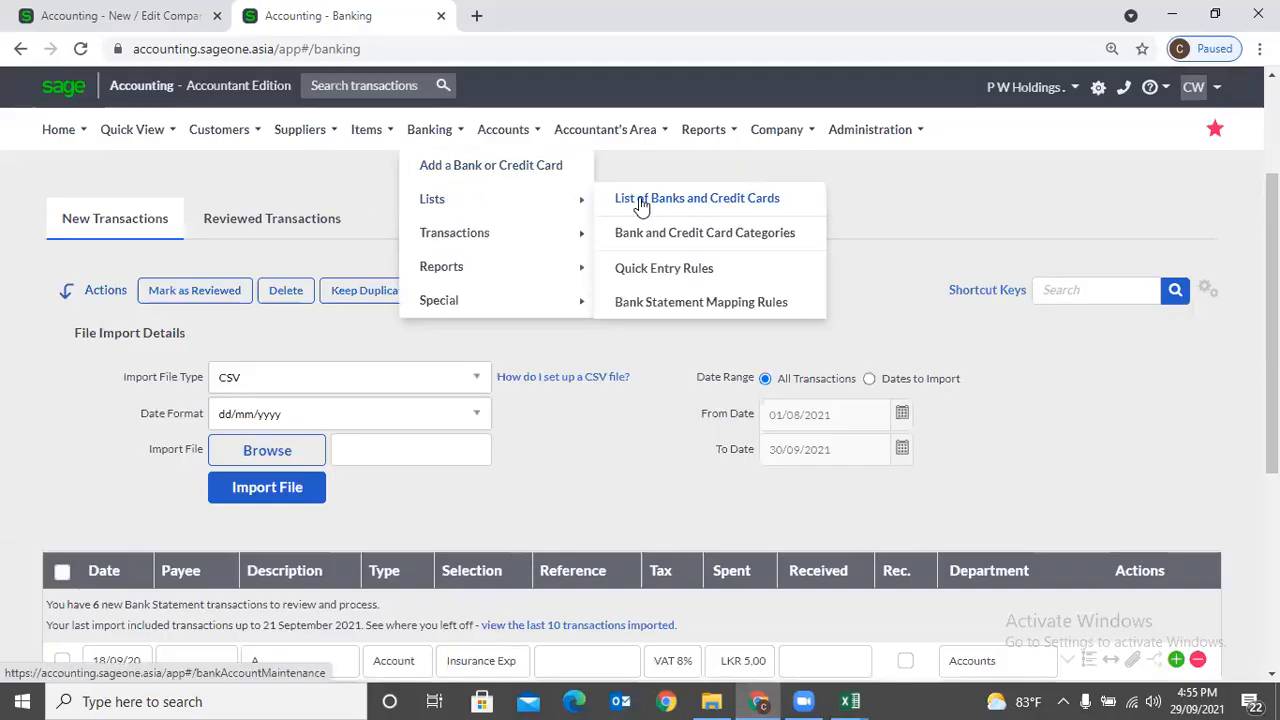
click(648, 270)
click(722, 176)
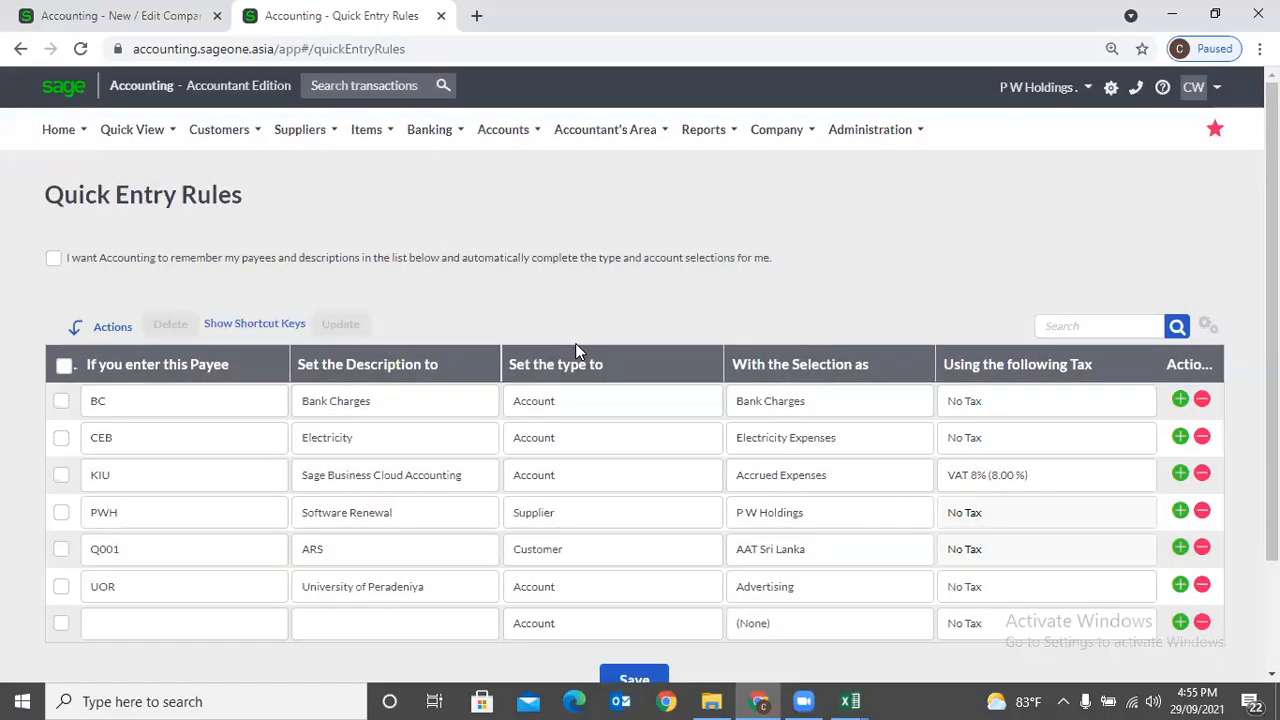
Open the Bank Statement Mapping Rules and widen the Search Bank Statement for column to show its full heading.
mouse_move(440, 132)
mouse_move(449, 232)
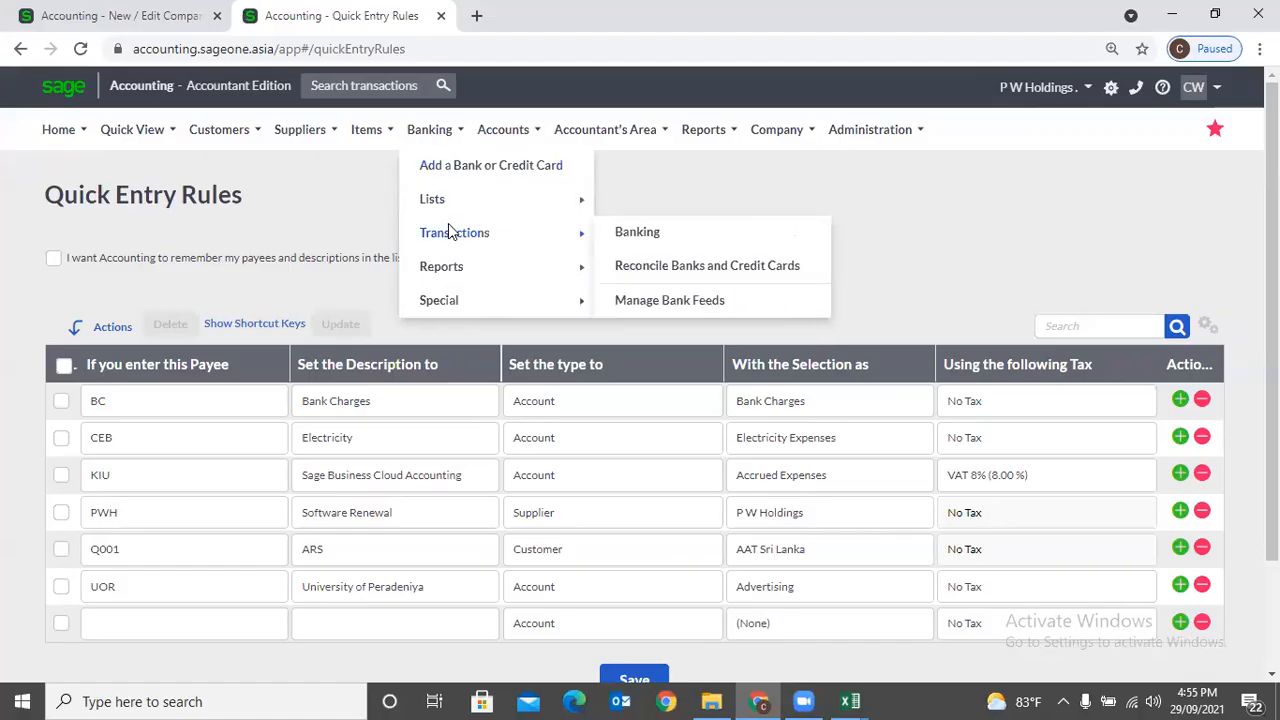
mouse_move(452, 203)
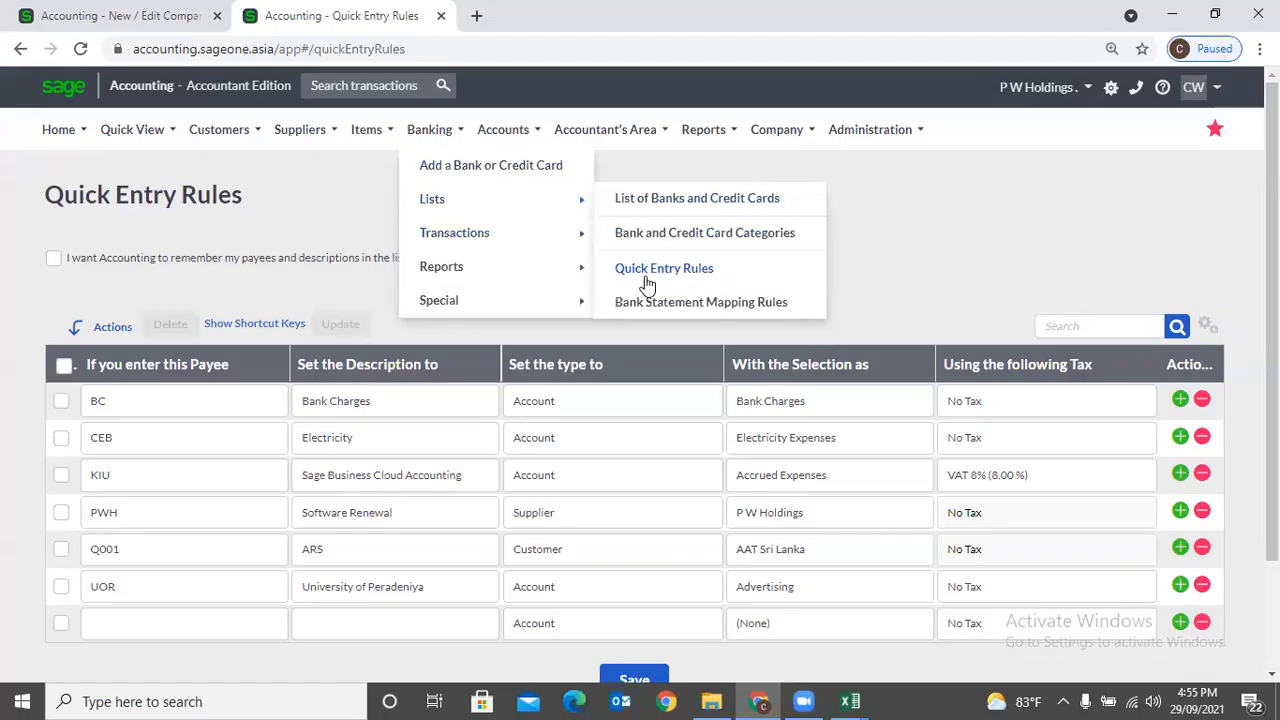
click(651, 306)
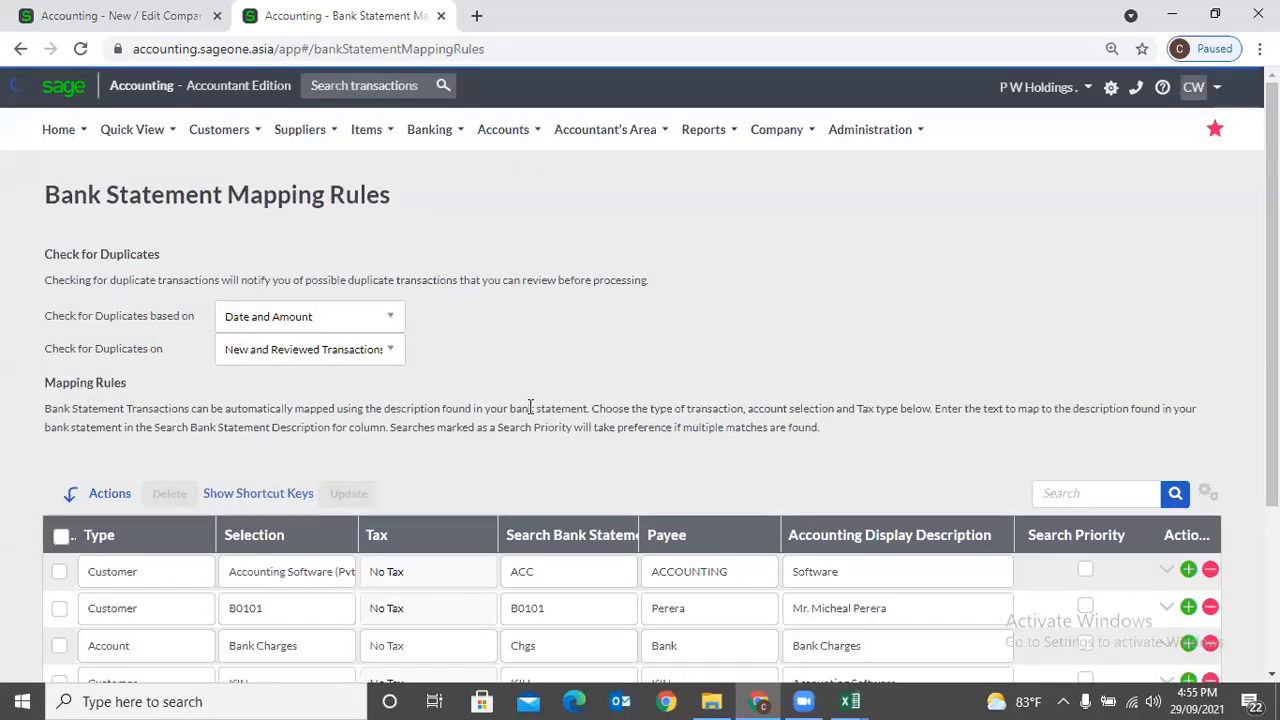
scroll(529, 331, down, 2)
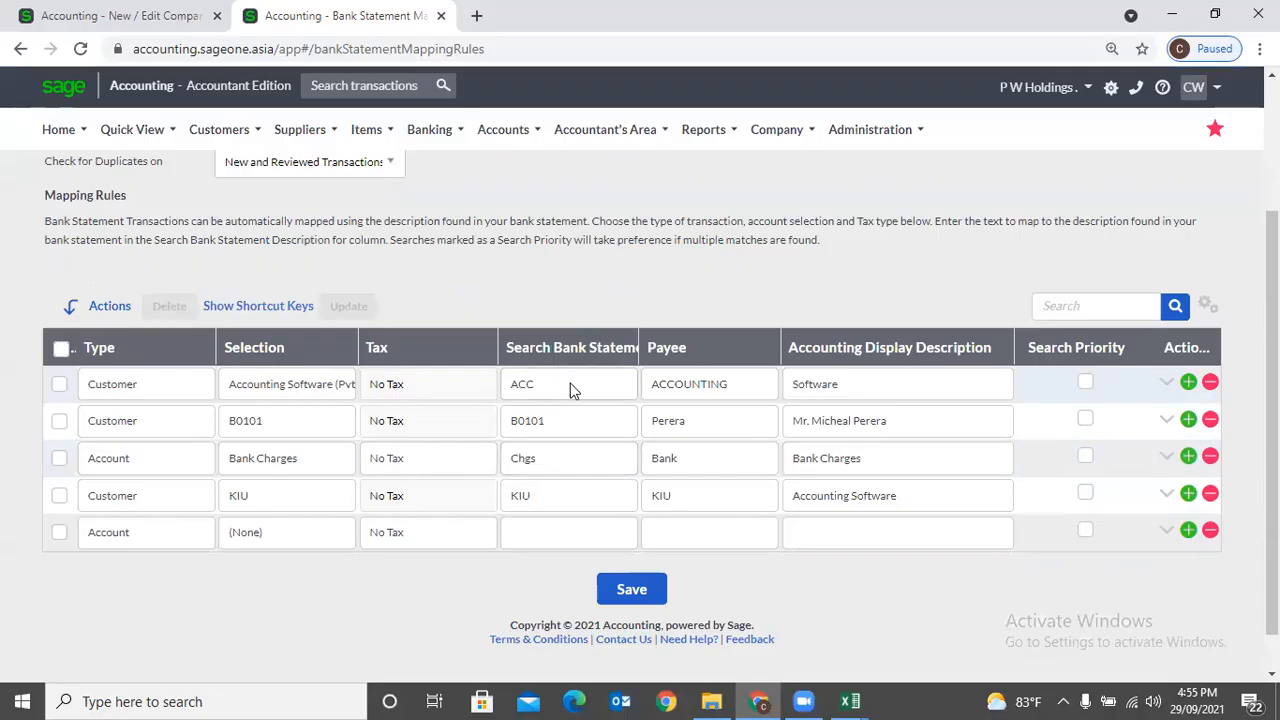
drag(638, 343, 686, 343)
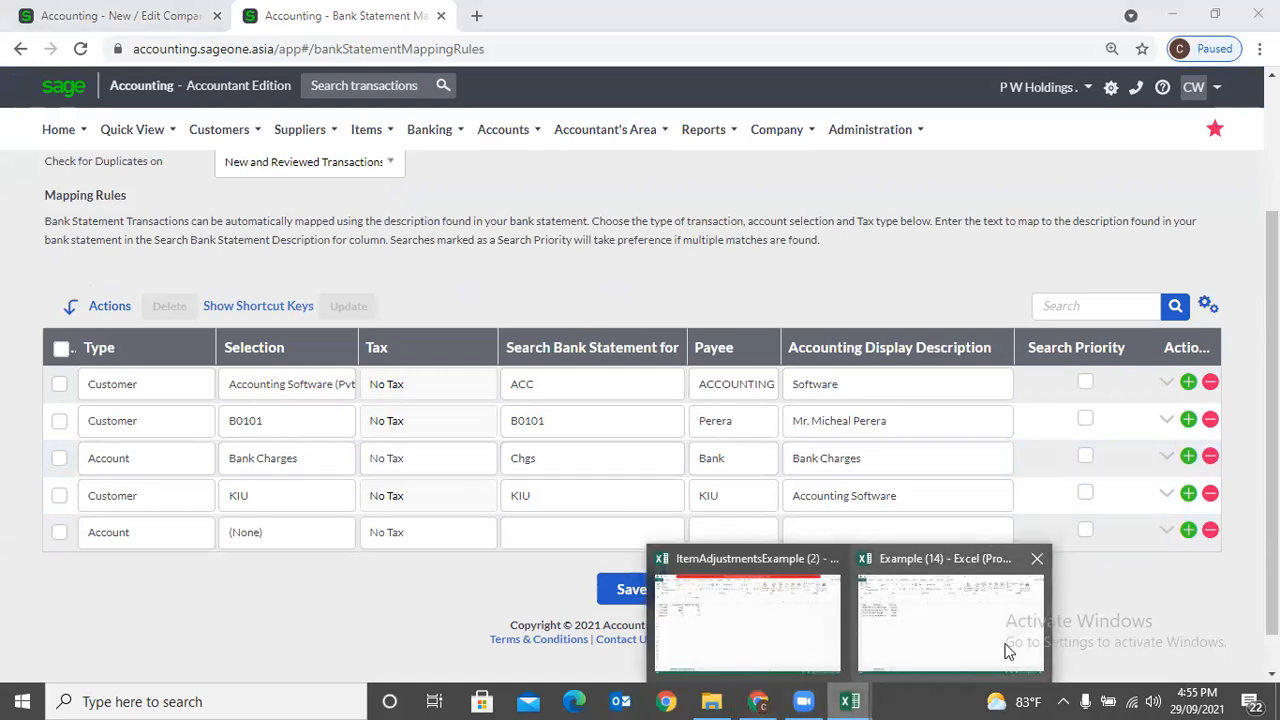
scroll(297, 328, up, 1)
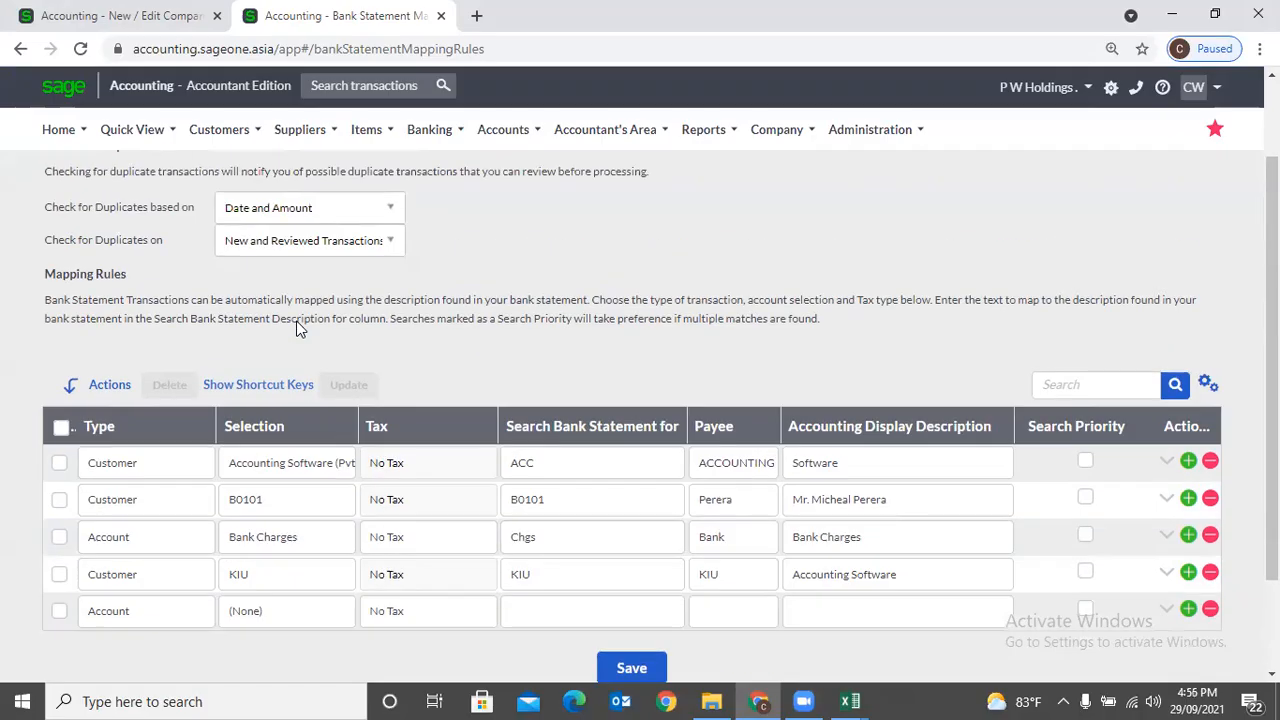
scroll(297, 328, up, 1)
scroll(453, 404, down, 2)
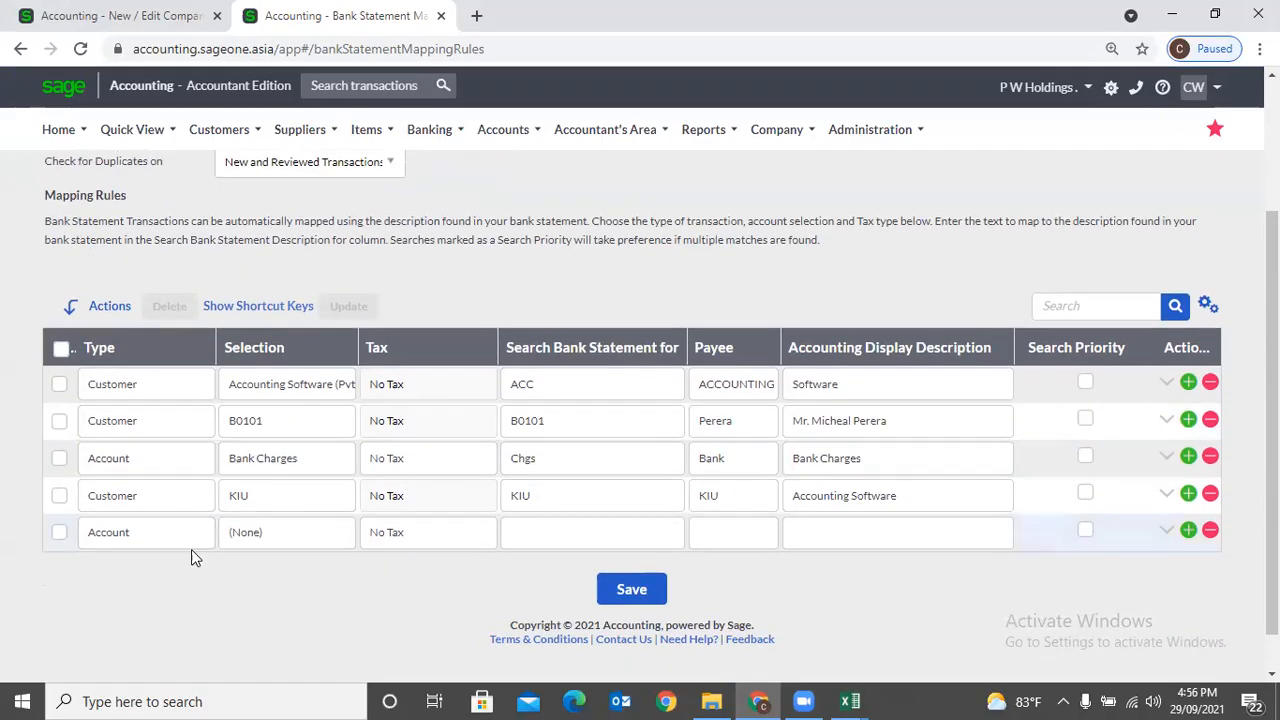
Set the type of the blank mapping rule in the last row to Customer.
click(157, 546)
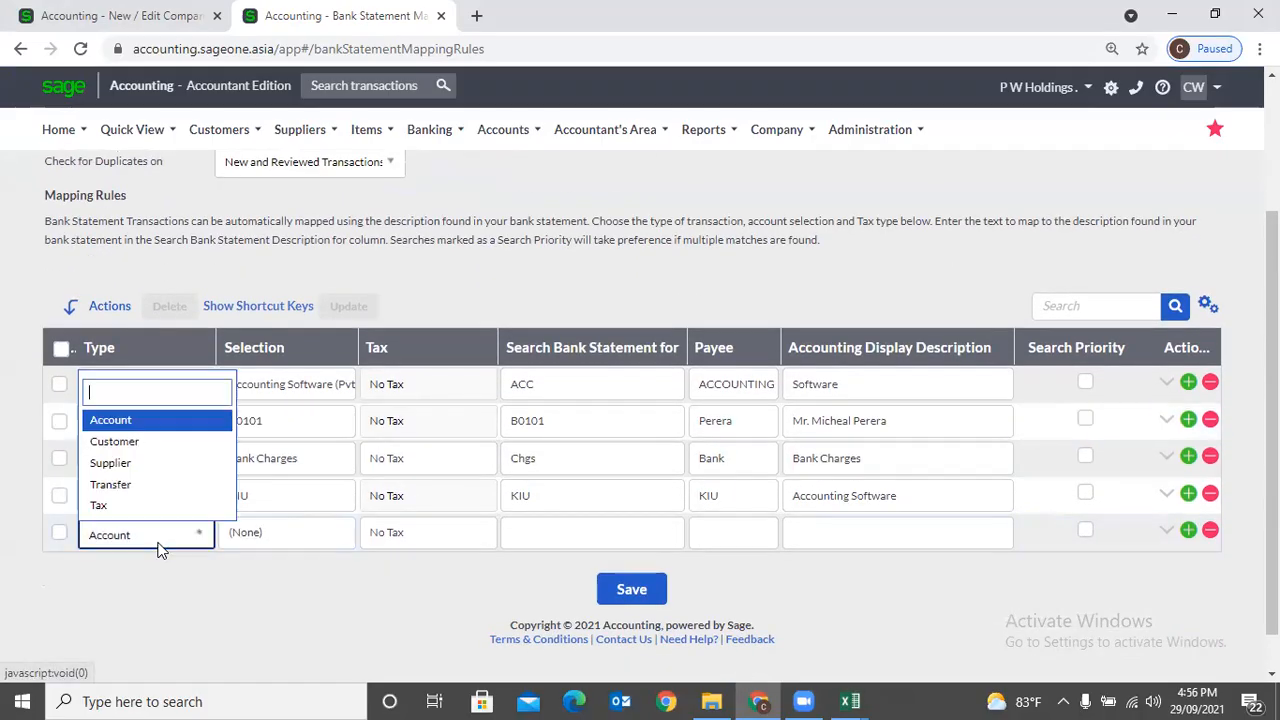
text(c)
key(Return)
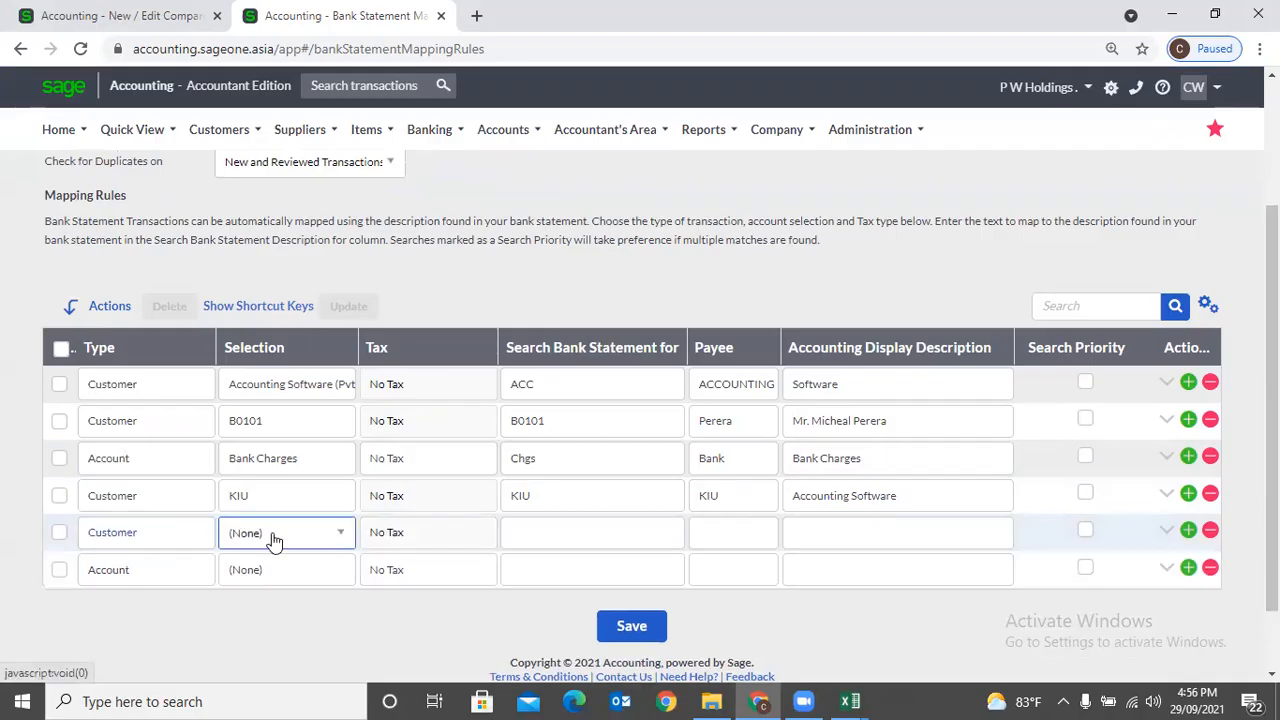
Look through the customer list for a selection for the new Customer mapping rule, then close the list without choosing one.
text(r)
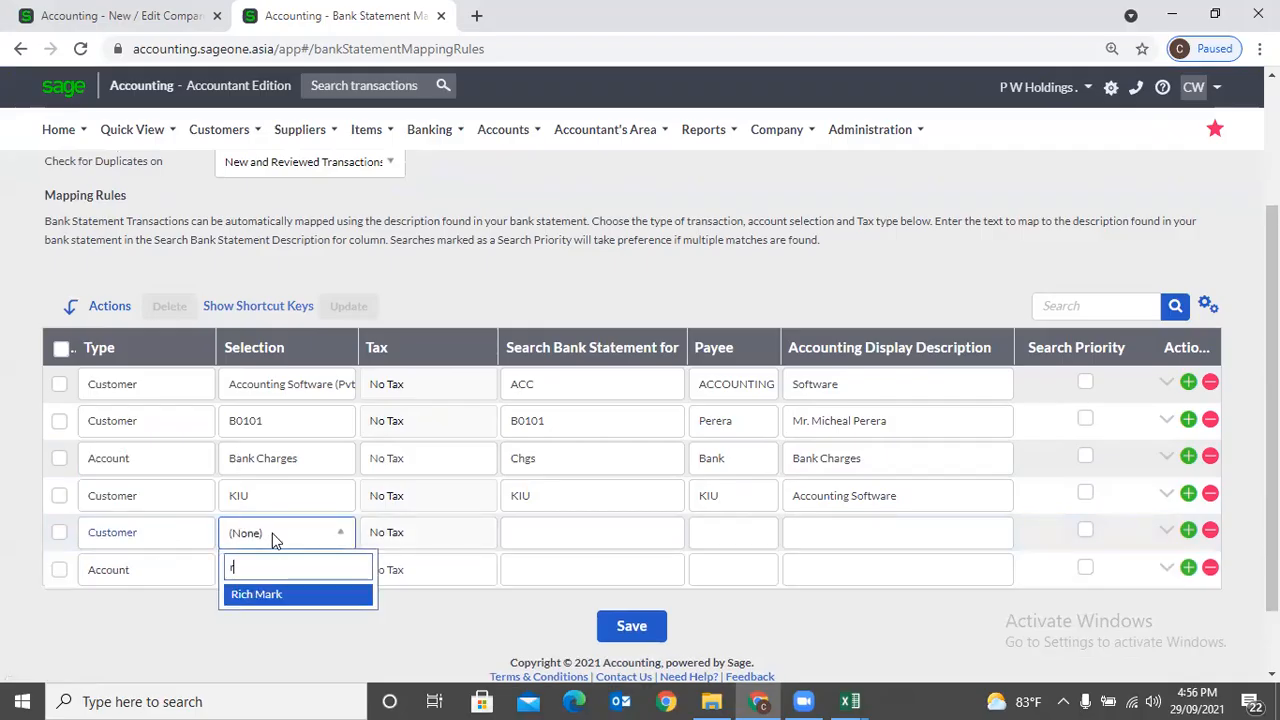
key(BackSpace)
text(u)
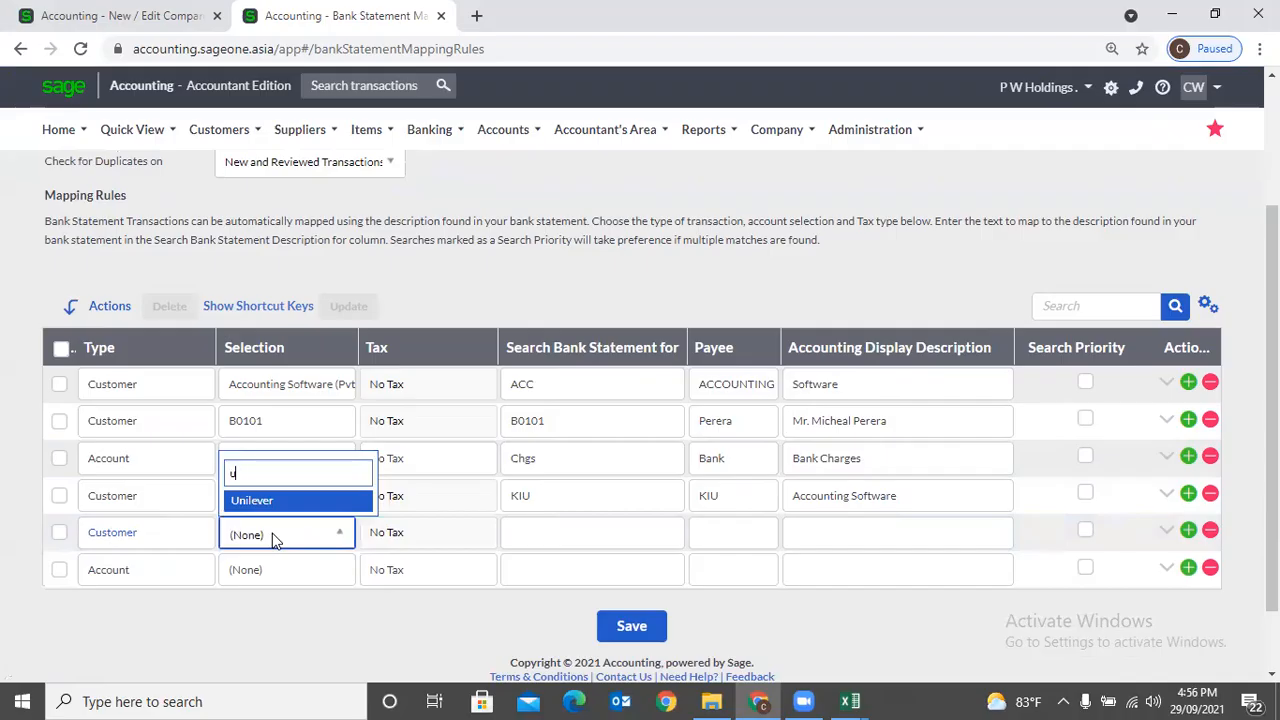
text(ni)
key(BackSpace)
key(BackSpace)
text(o)
key(BackSpace)
key(BackSpace)
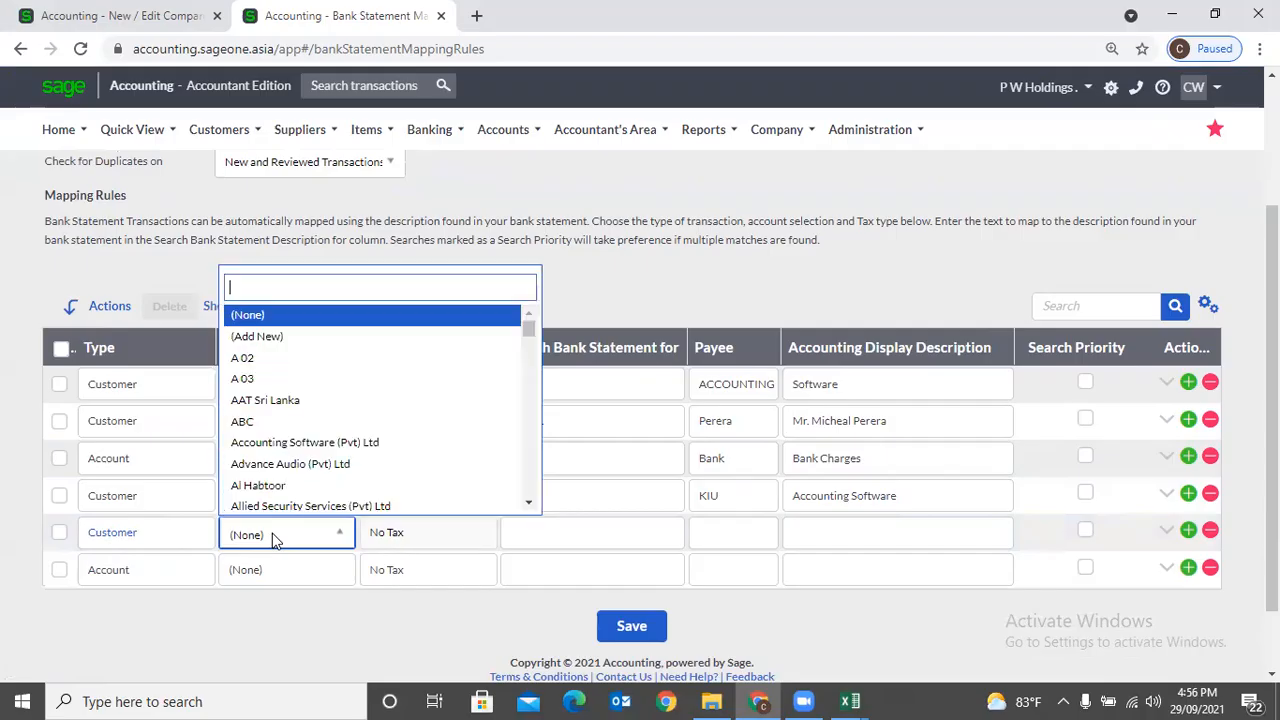
scroll(318, 476, down, 6)
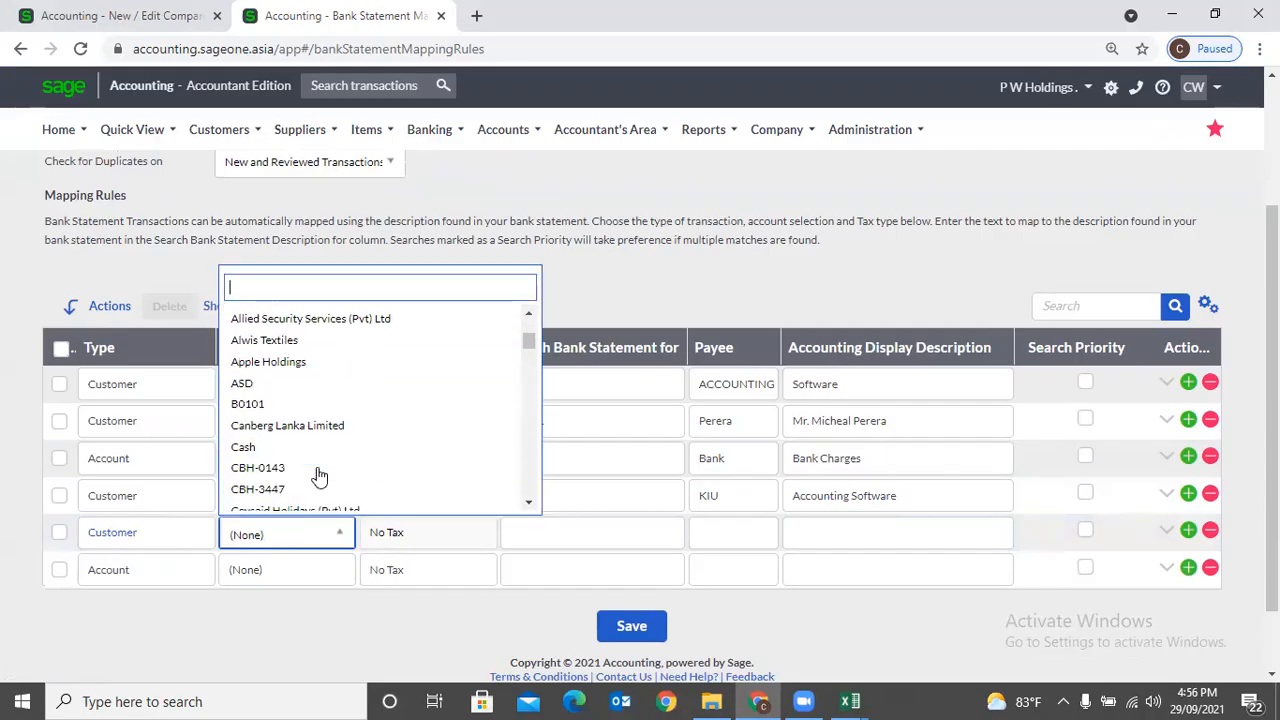
scroll(318, 476, down, 10)
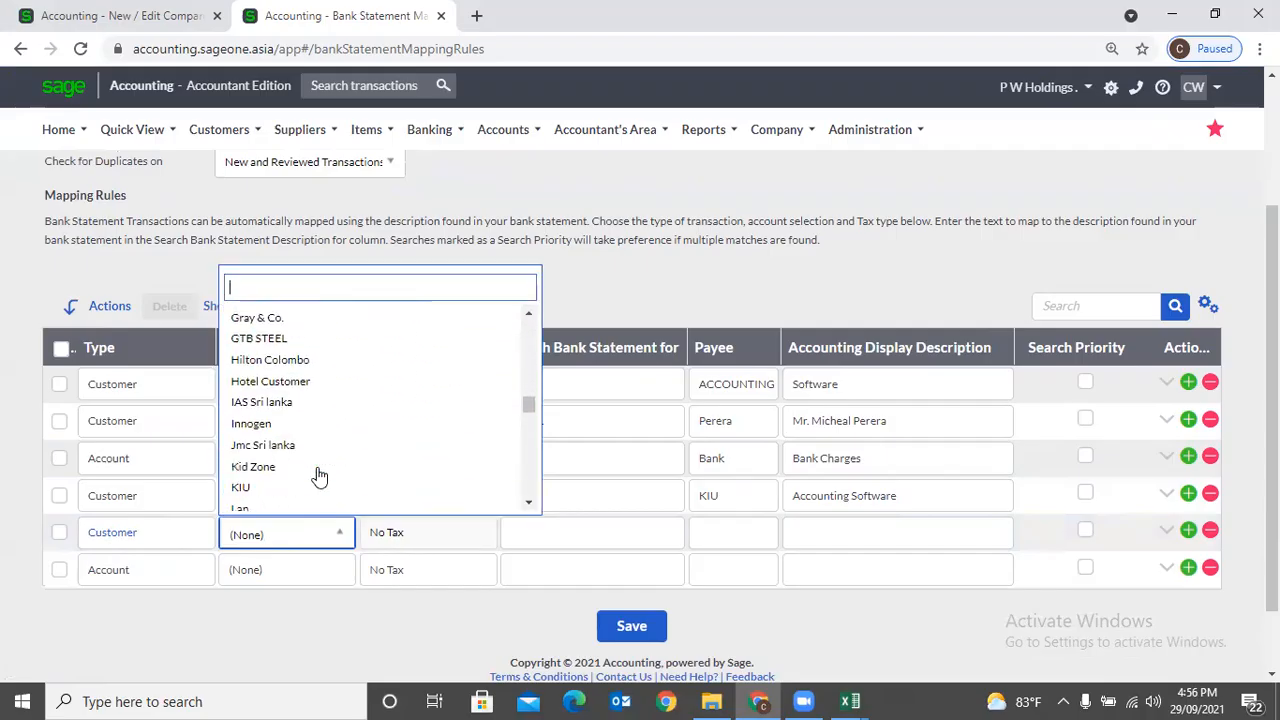
scroll(318, 476, down, 3)
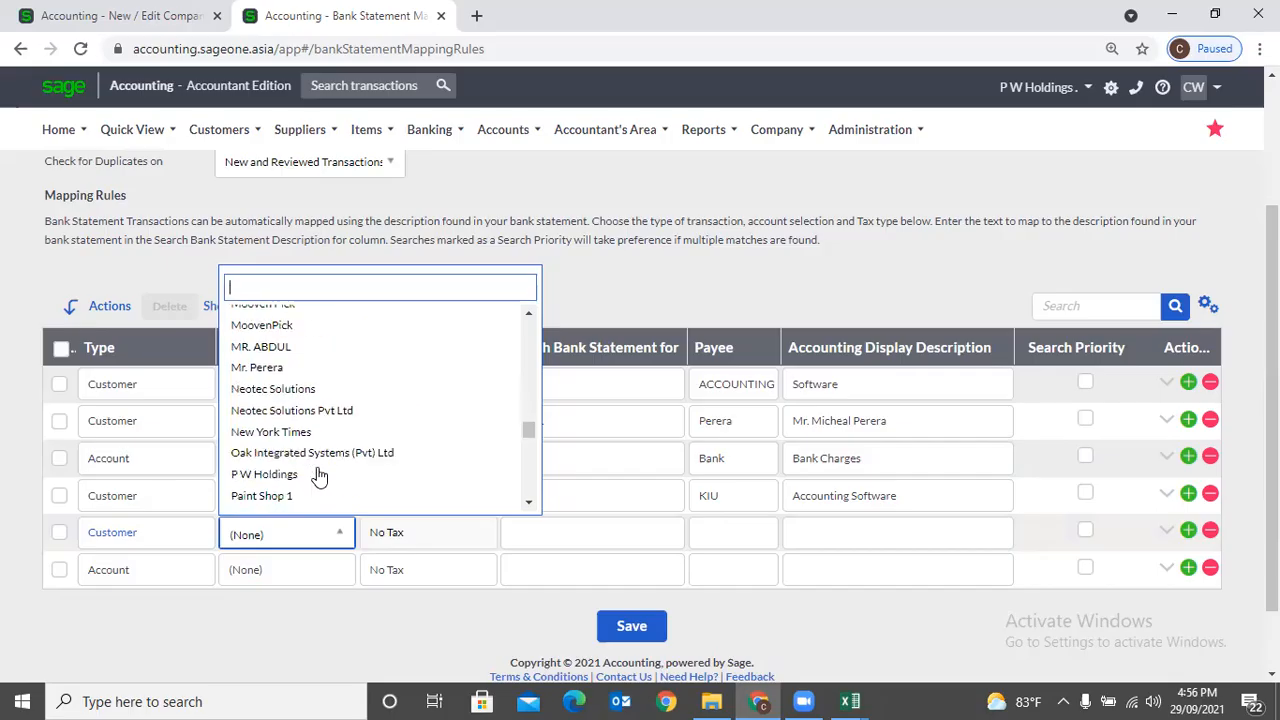
scroll(318, 476, down, 8)
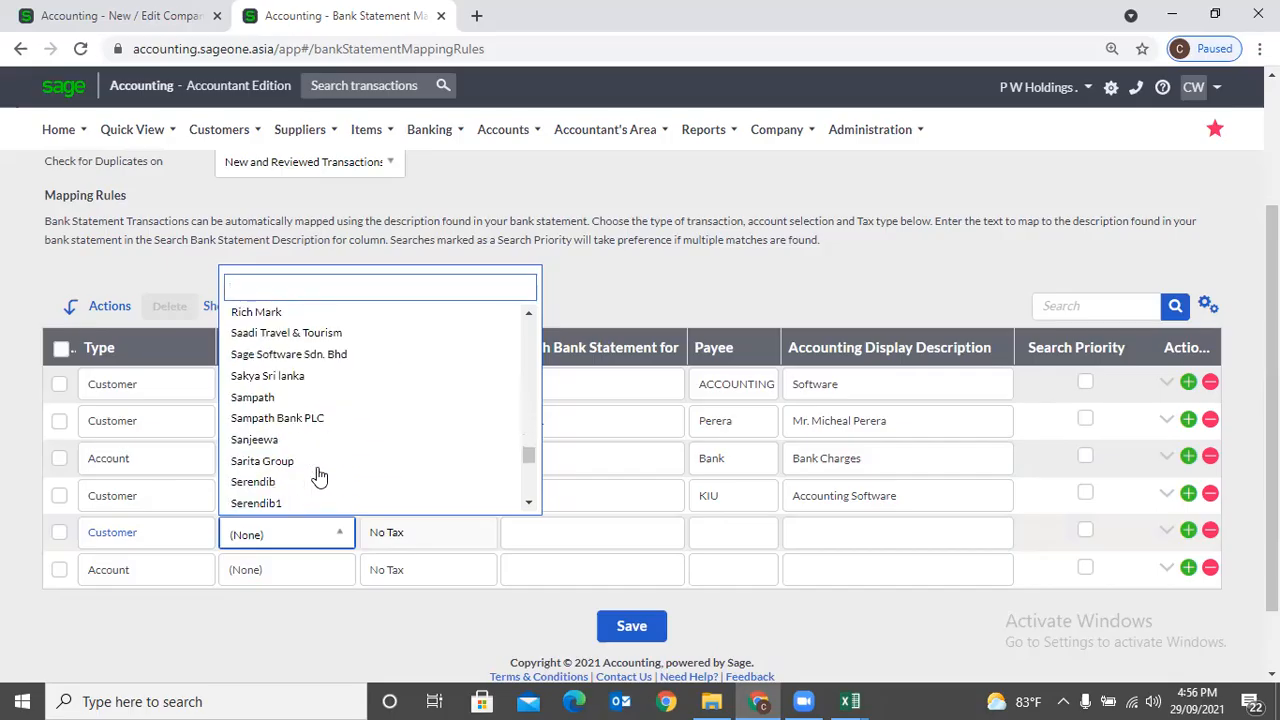
click(600, 296)
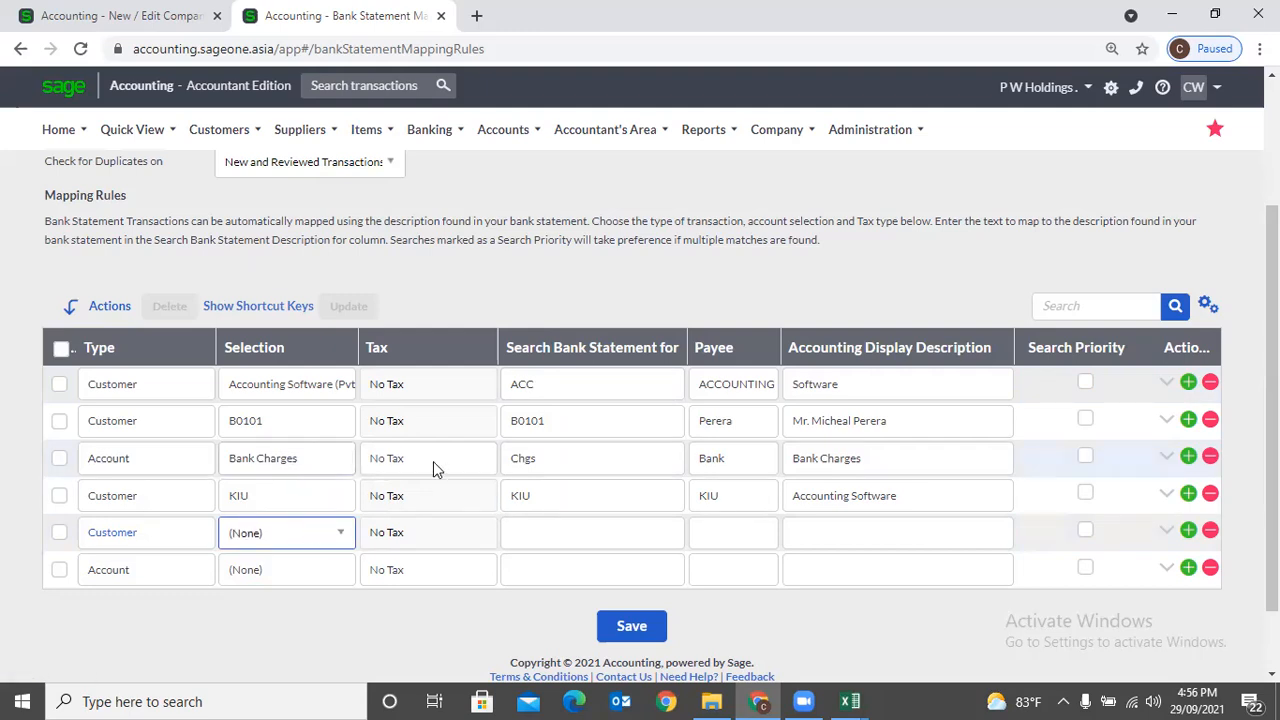
Copy the search text Chgs from the Bank Charges rule into cells B2 and B3 of the Example (14) sheet in Excel.
double_click(548, 460)
key(ctrl+c)
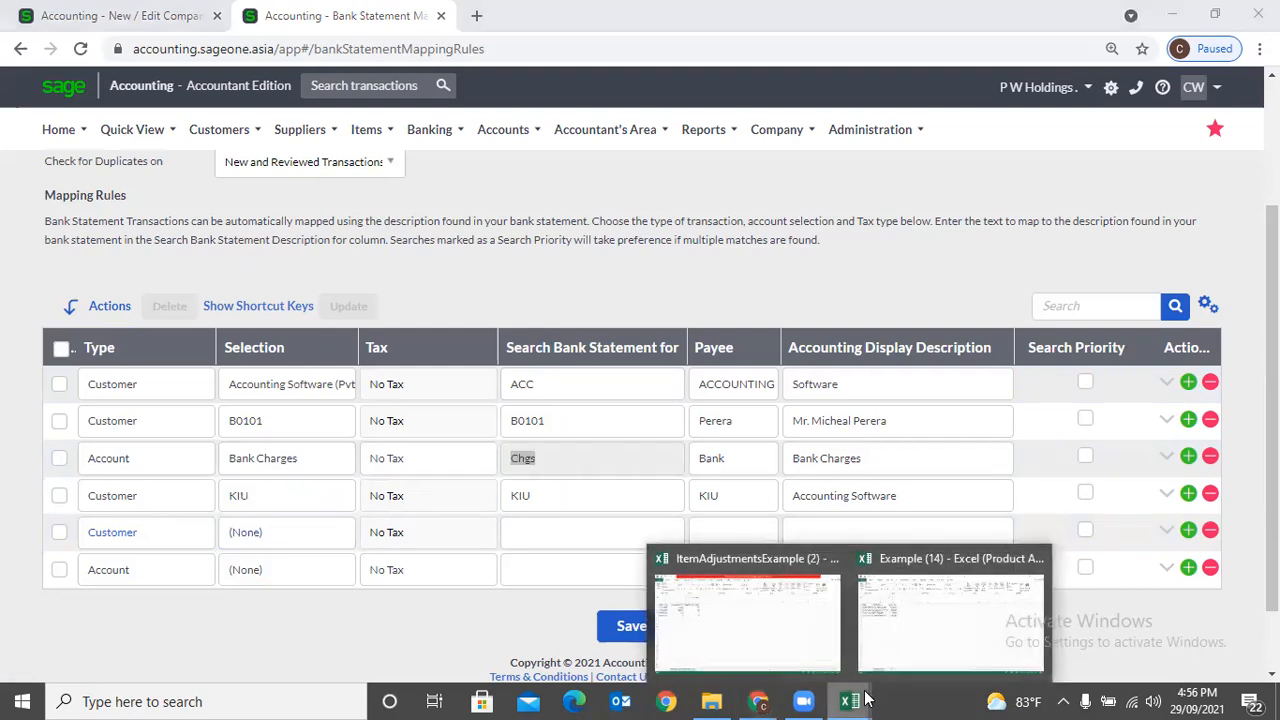
click(900, 651)
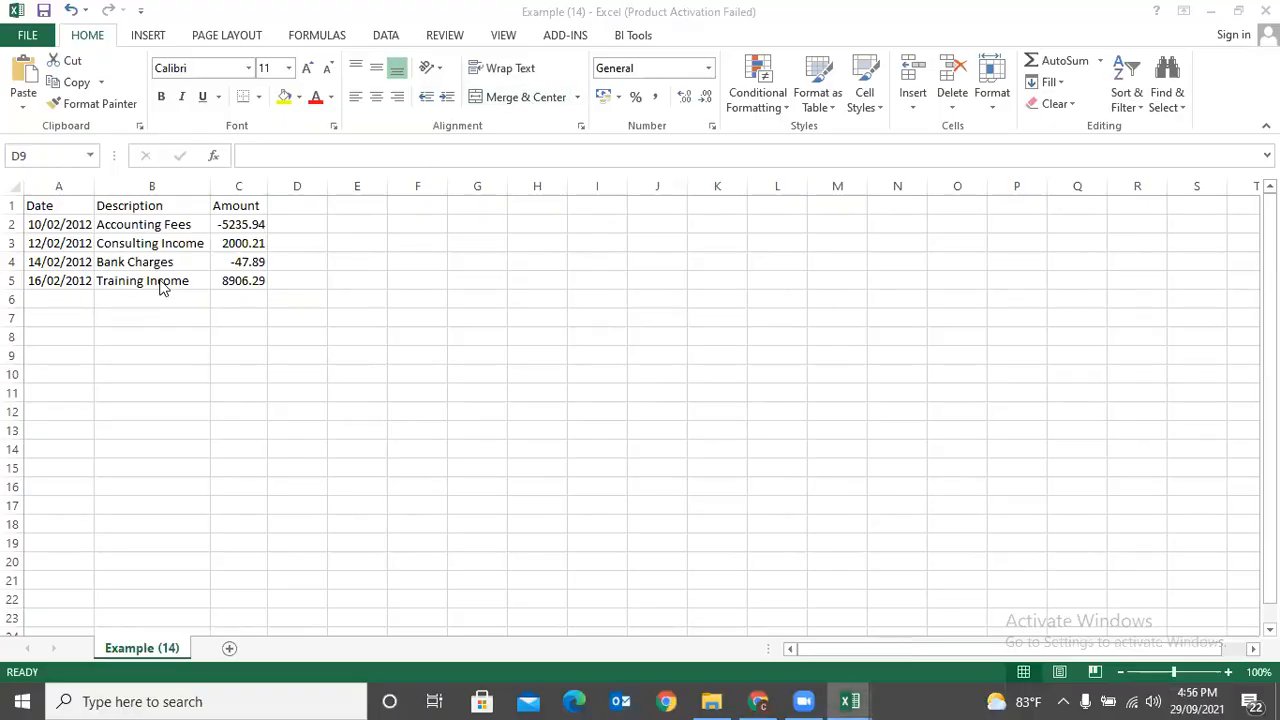
click(170, 222)
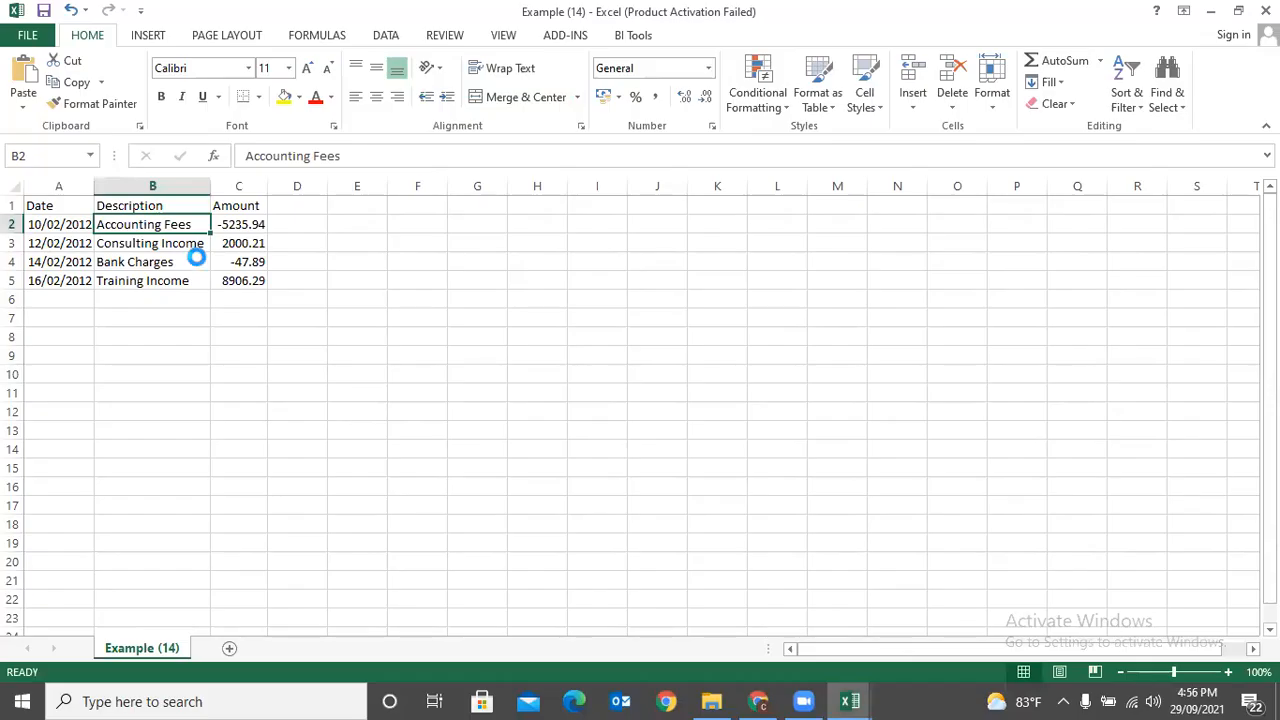
key(ctrl+v)
drag(206, 234, 213, 250)
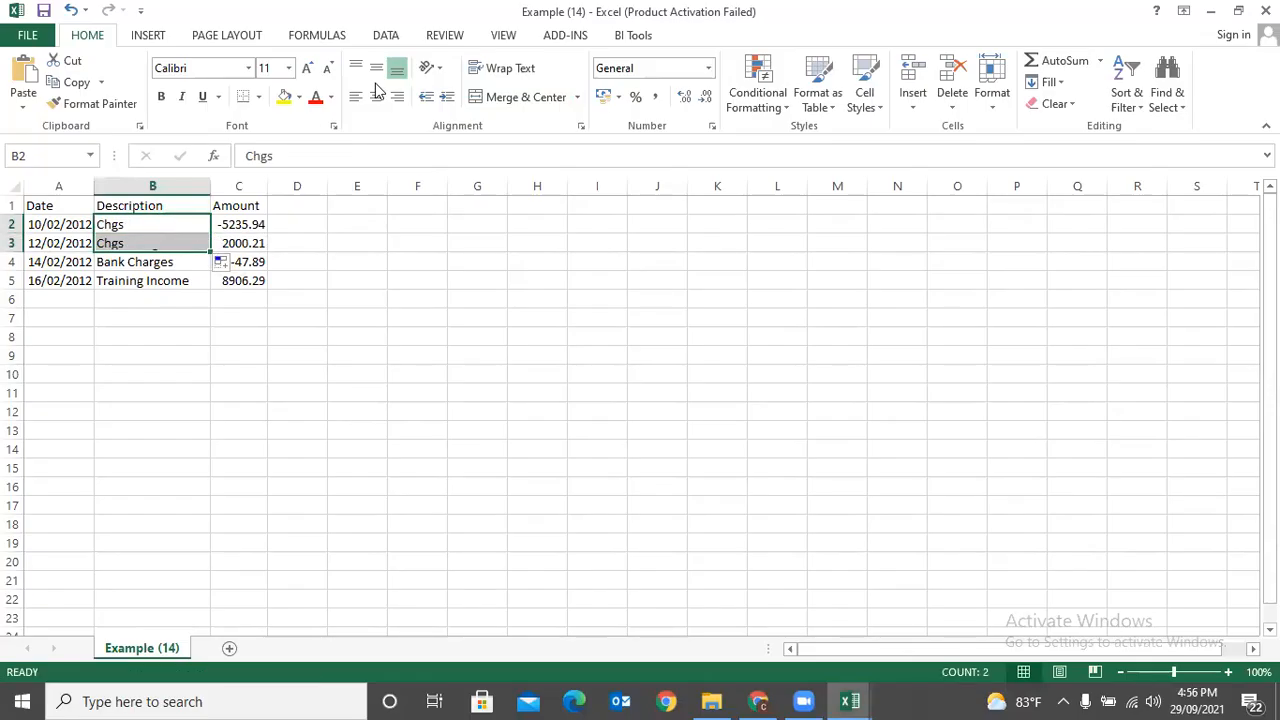
Set the date in A2 to 29/09/2022 and copy it to A3.
click(46, 220)
text(29/0)
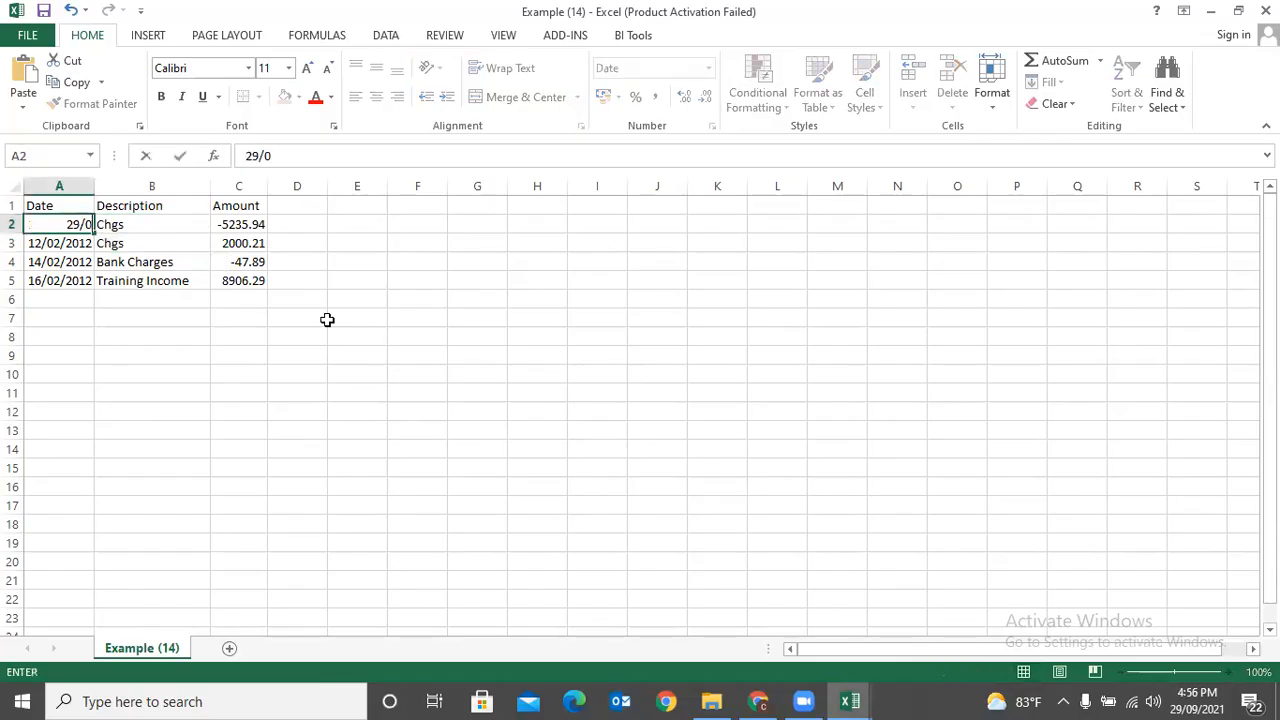
text(9/2022)
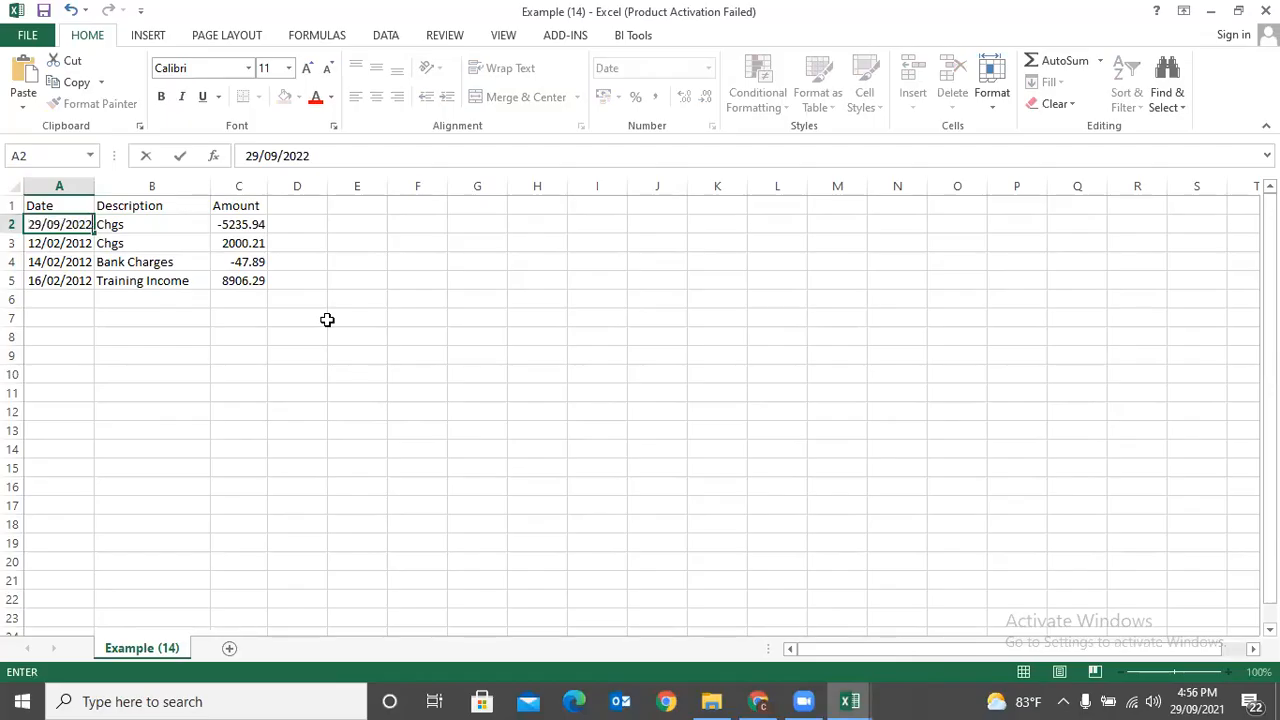
key(Return)
key(Up)
key(ctrl+c)
key(Down)
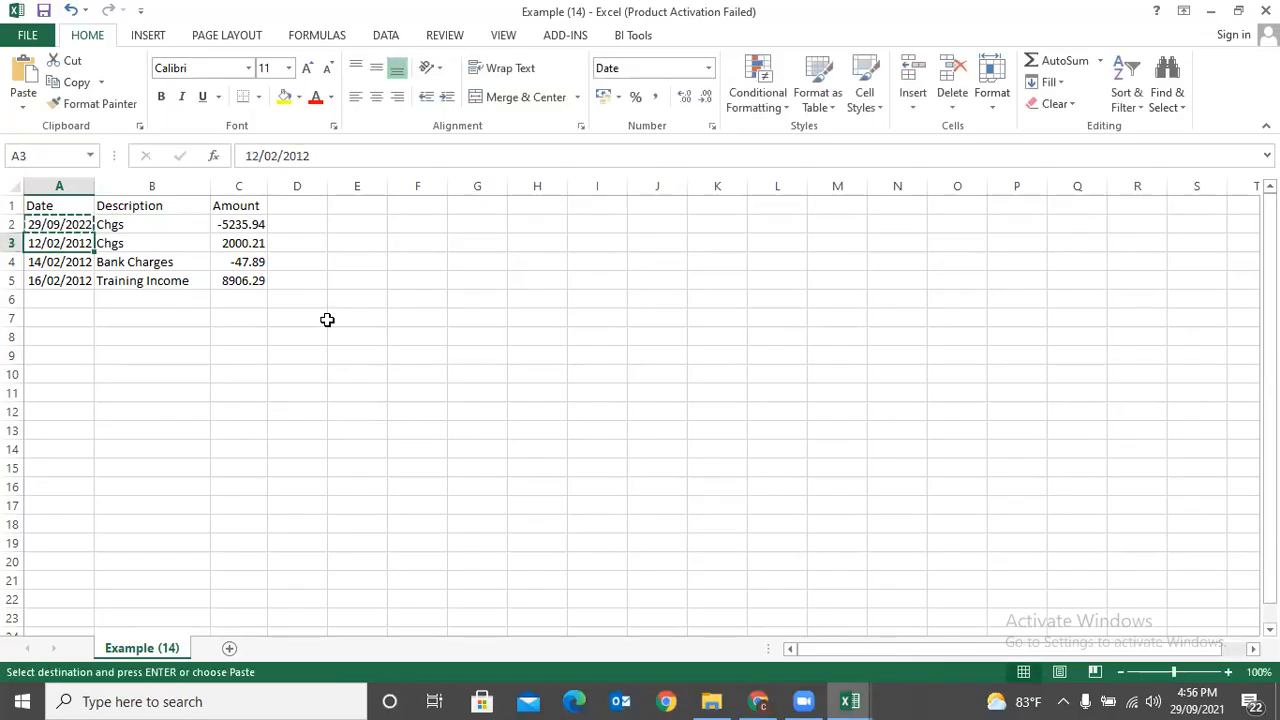
key(Return)
Set the date in A4 to 30/09/2022.
key(Down)
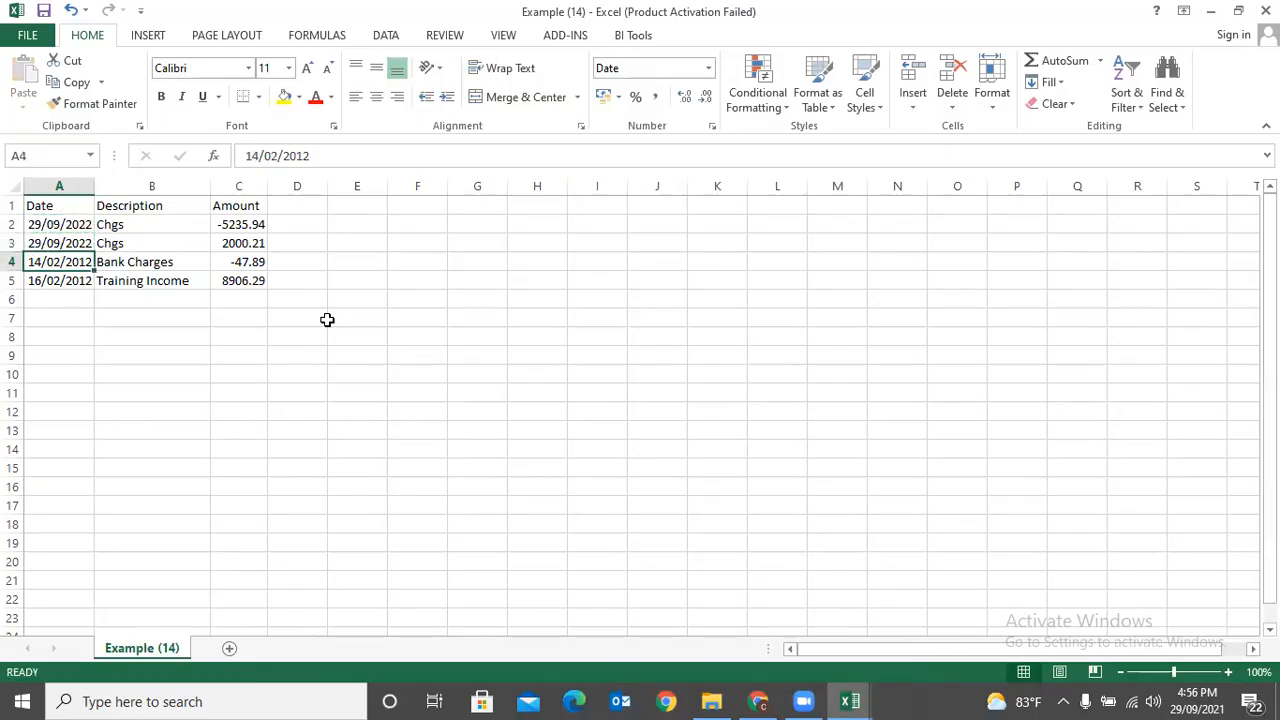
text(30/09/2022)
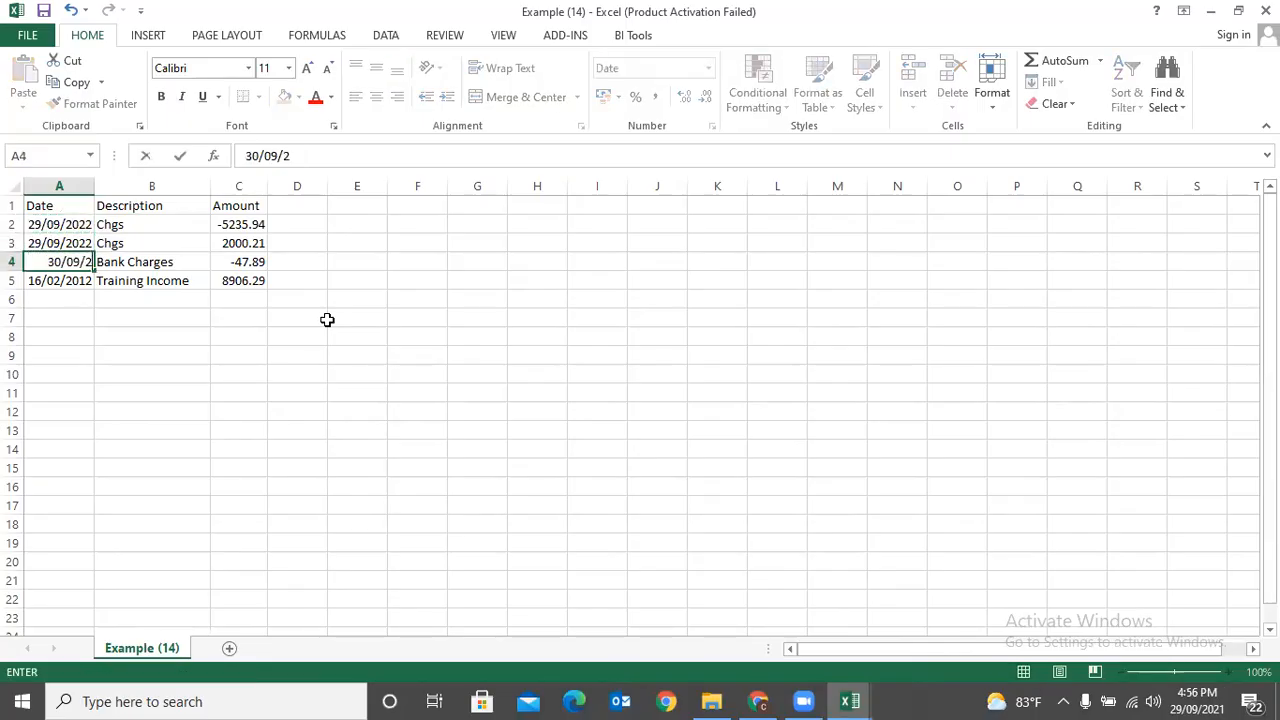
key(ctrl+Return)
key(Down)
key(Up)
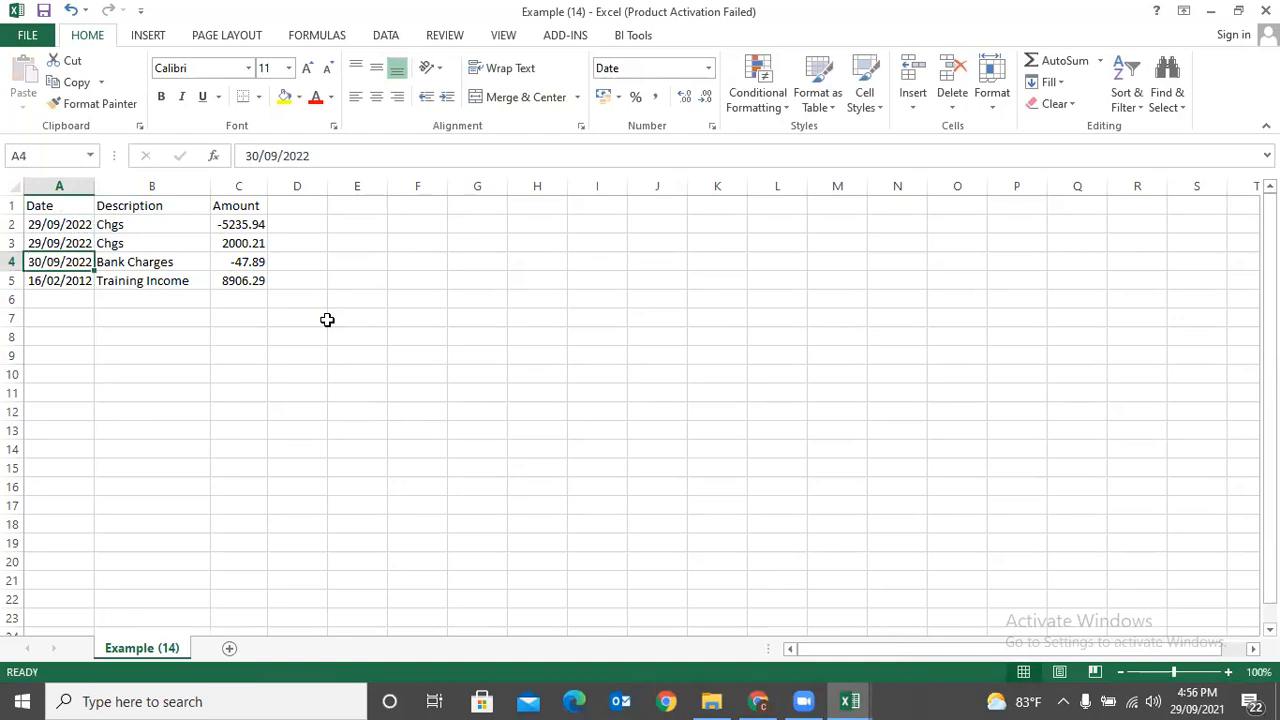
Delete the whole Training Income row from the example statement.
click(13, 281)
right_click(13, 279)
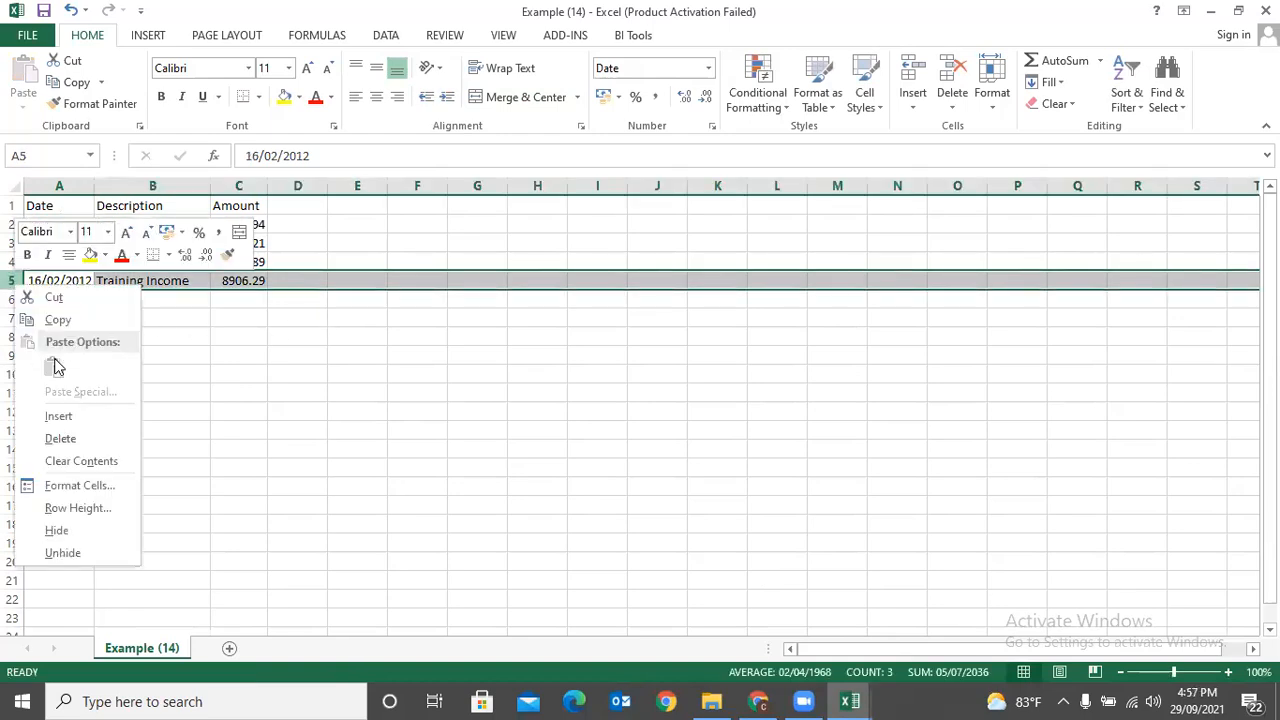
click(63, 437)
Set the amounts of the two Chgs lines in C2 and C3 to -1000 each.
click(238, 224)
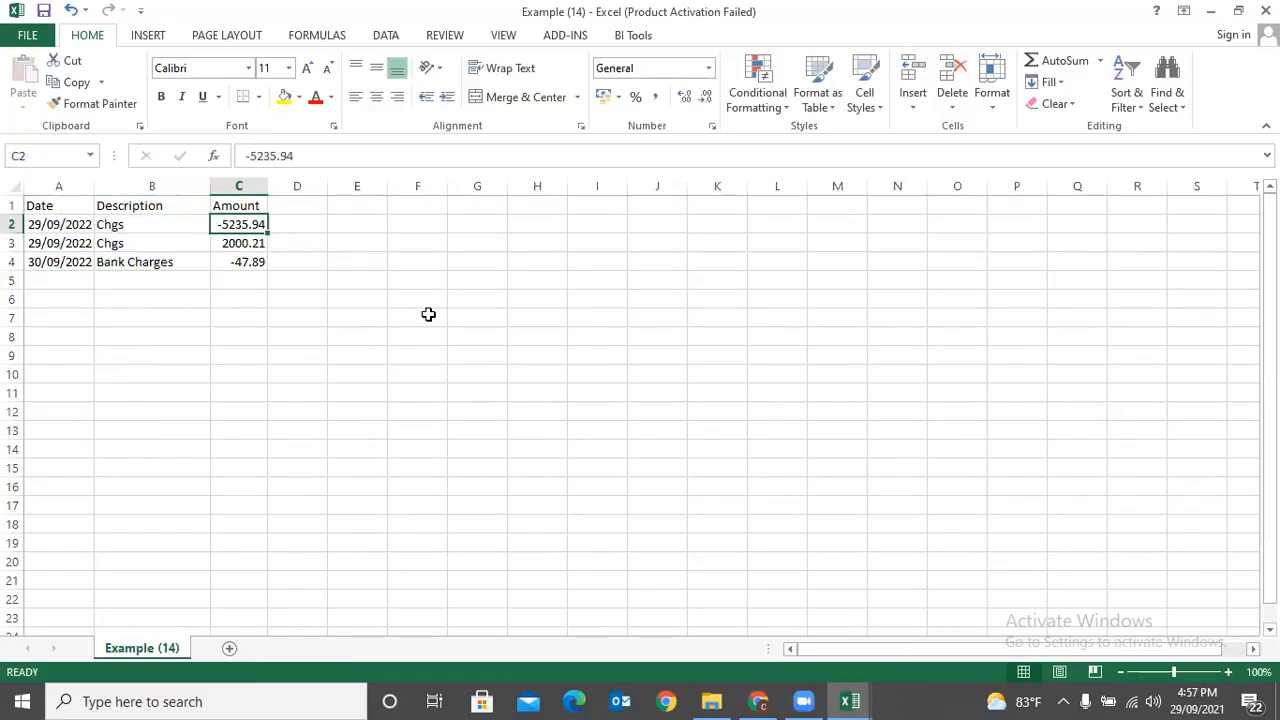
text(-1)
key(Return)
text(-1)
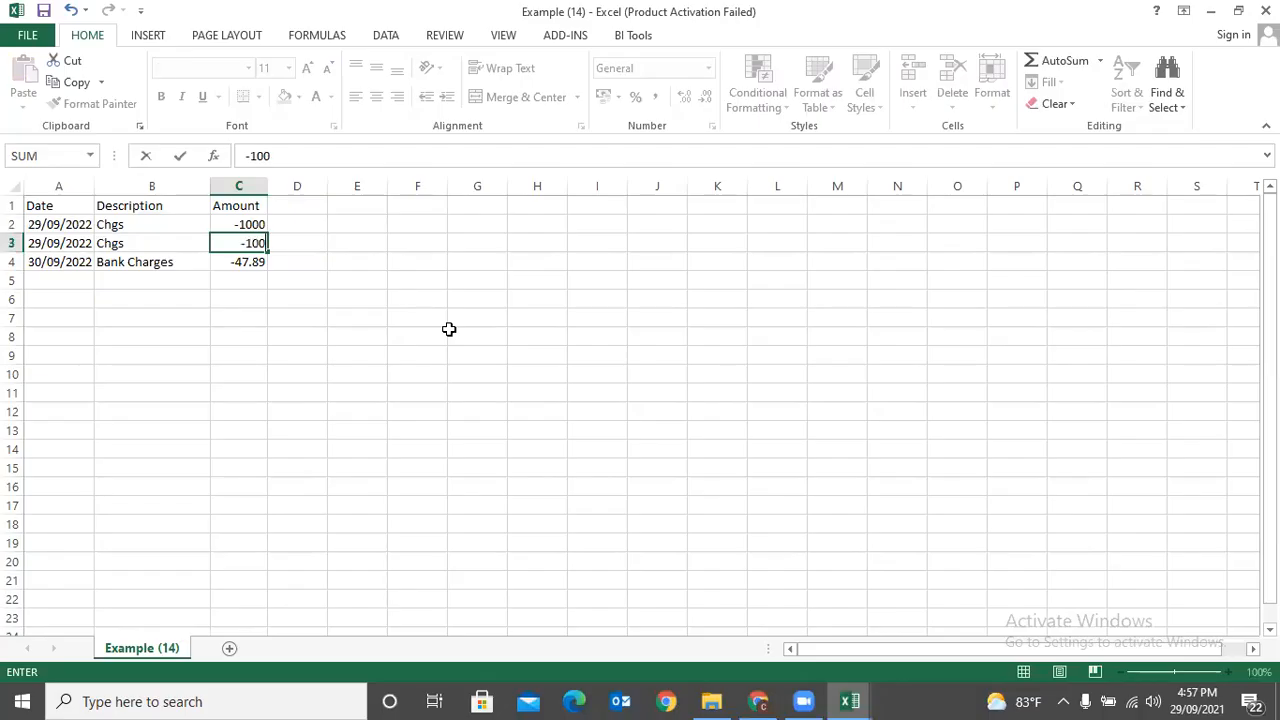
key(Return)
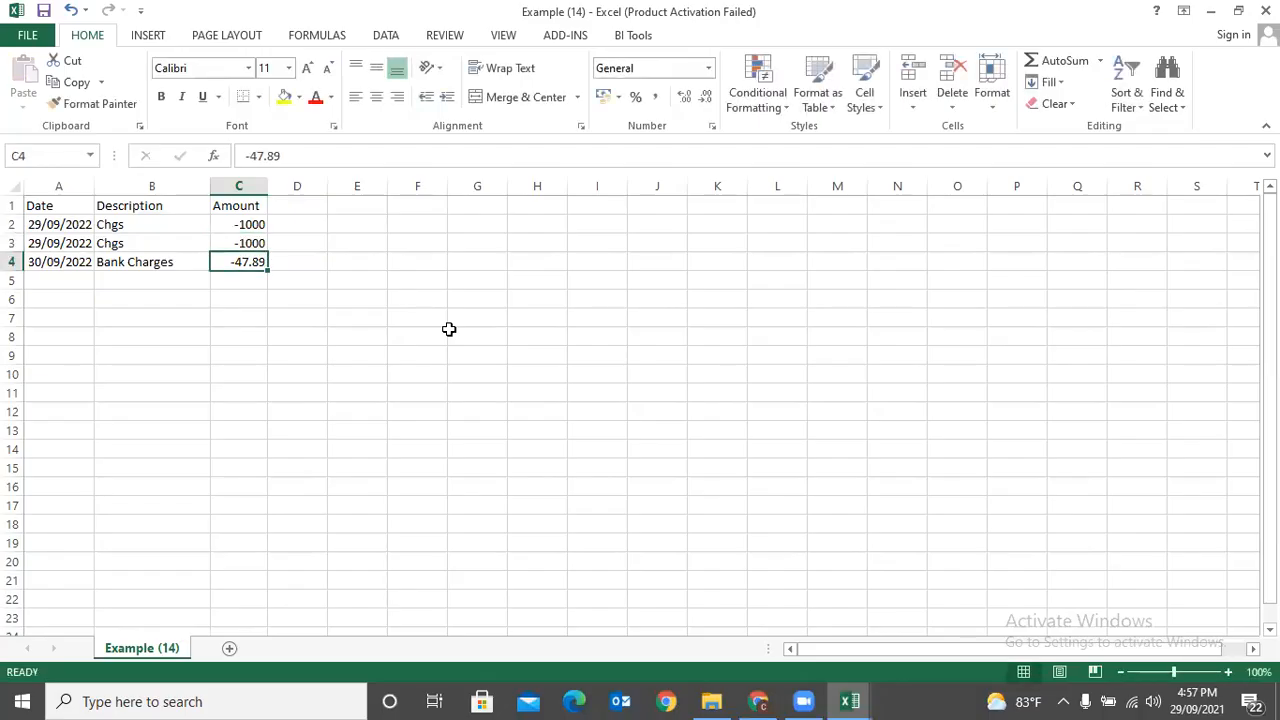
Change the description in B4 to KIU and its amount in C4 to 2500.
key(Left)
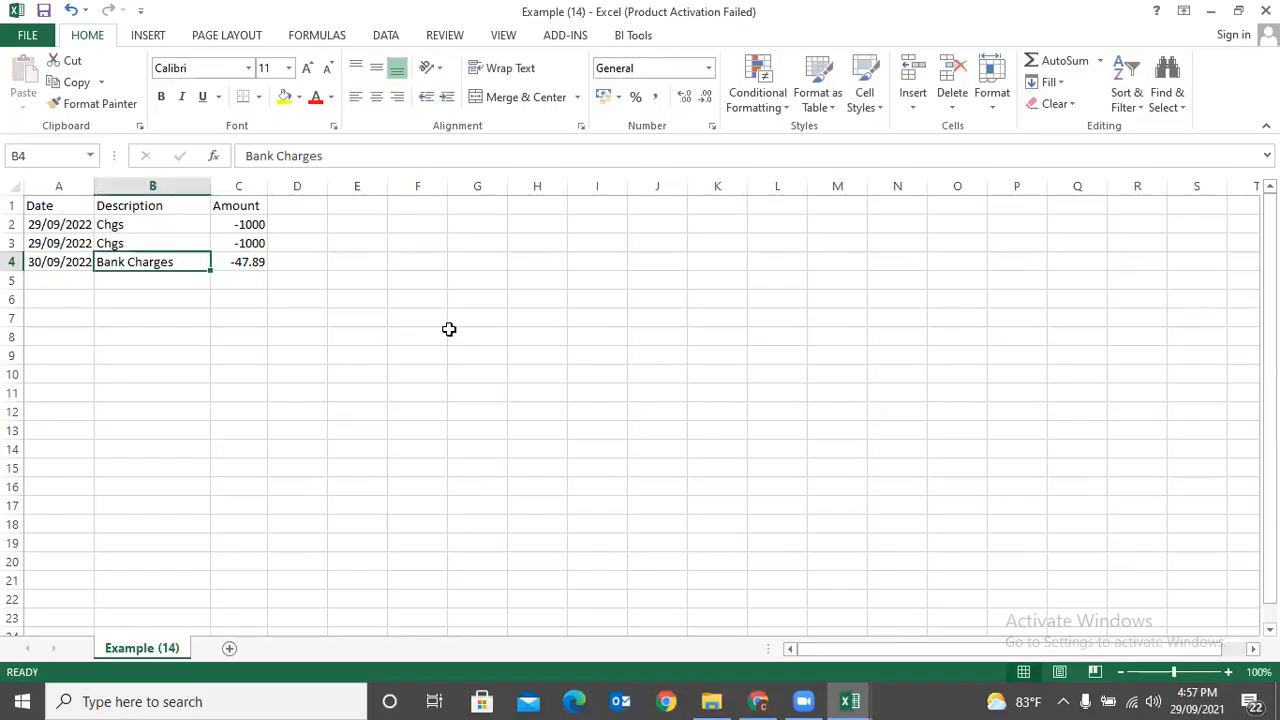
key(Tab)
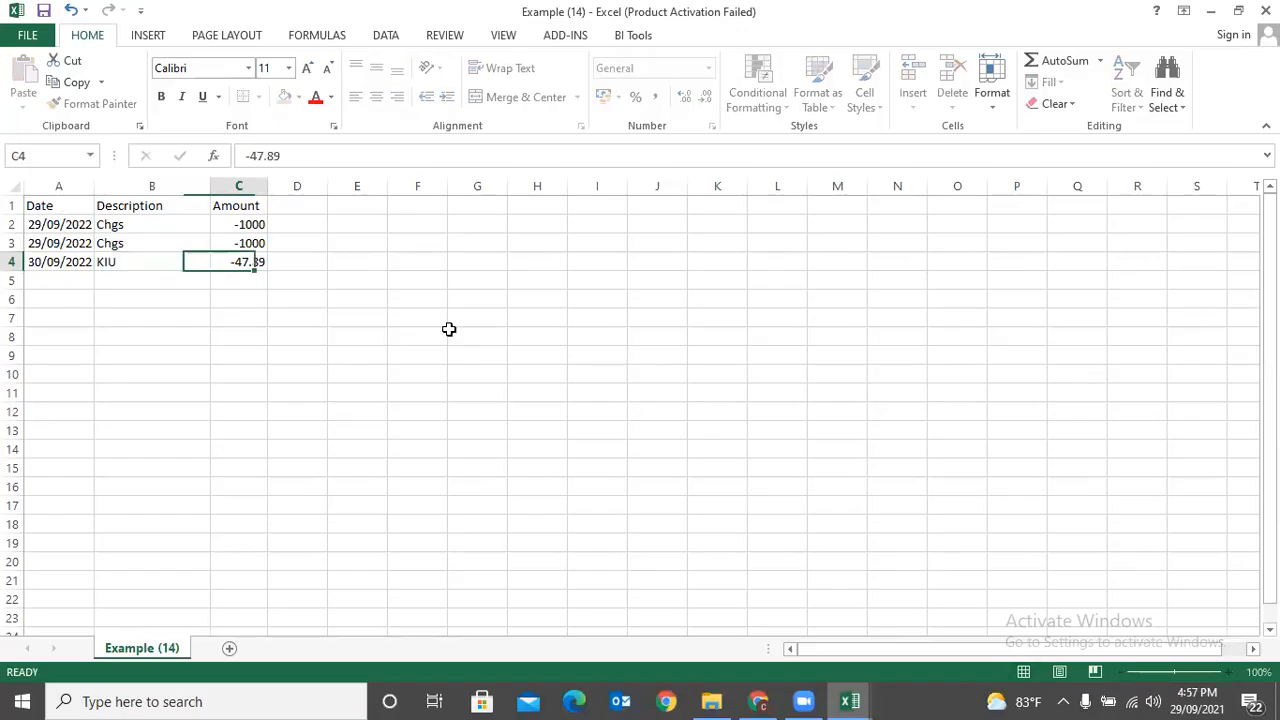
text(1)
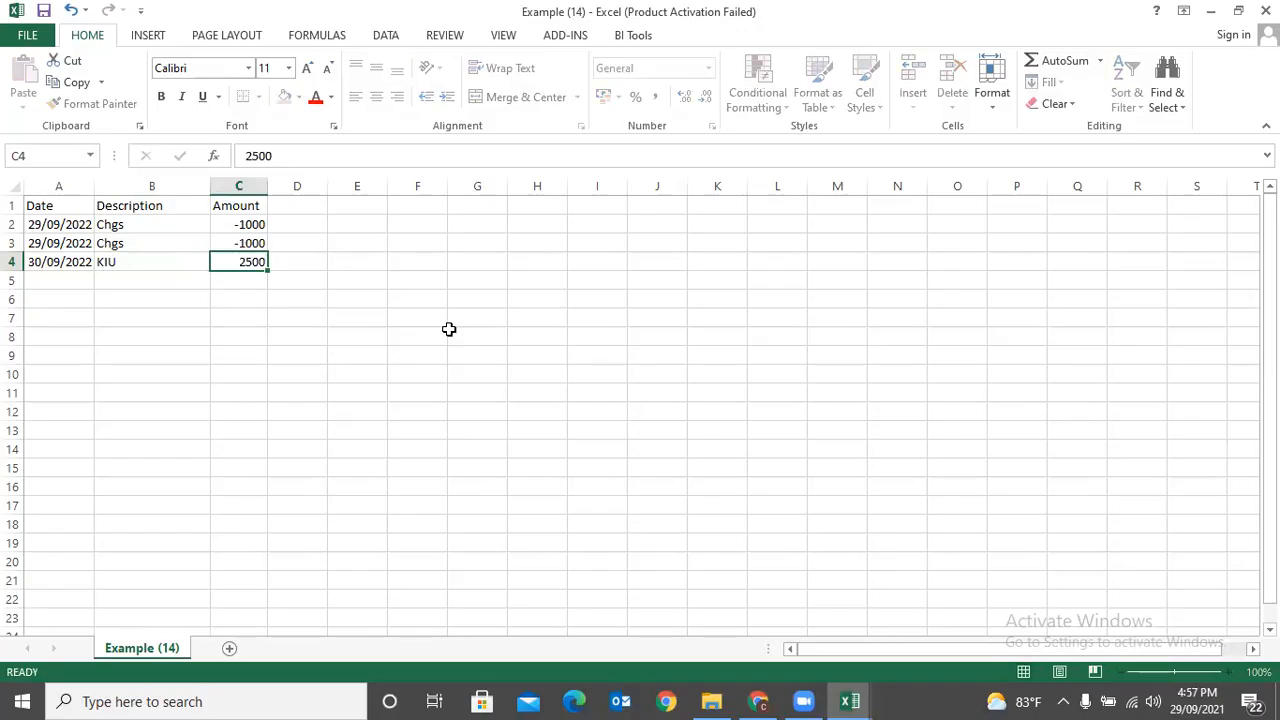
key(Tab)
Save the example statement, keeping the CSV format, and close the workbook with its changes saved.
key(ctrl+s)
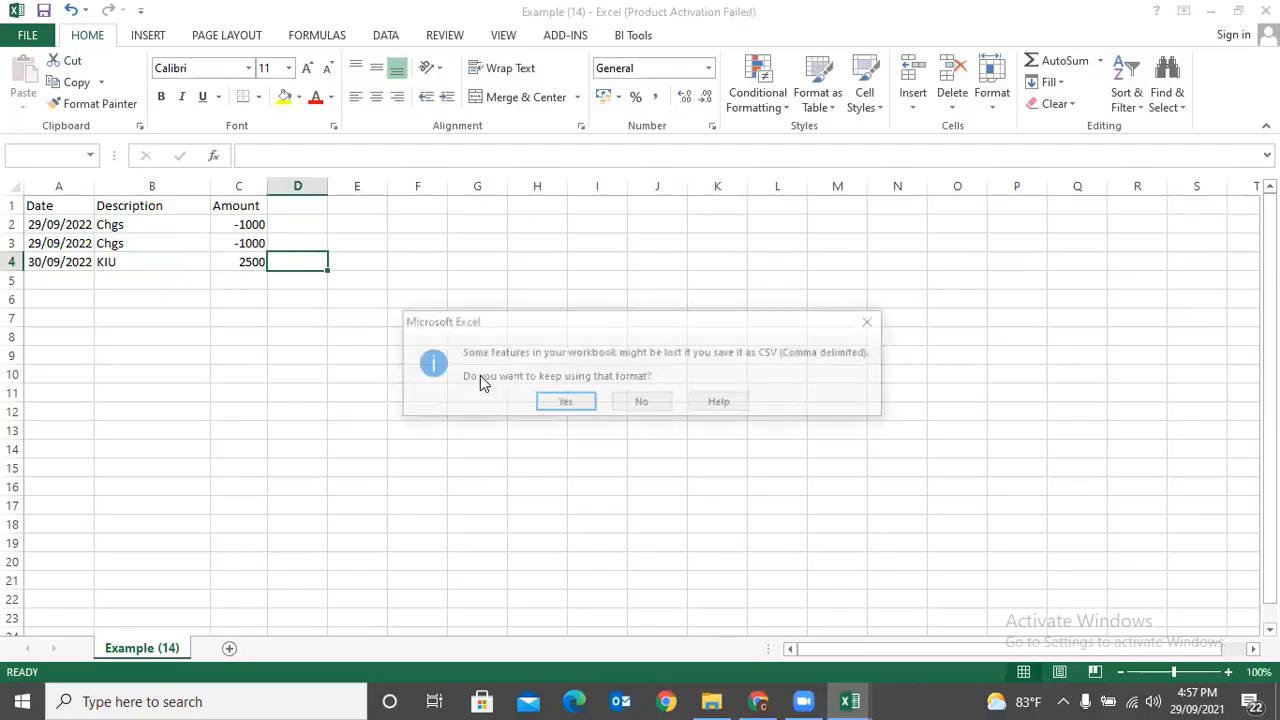
click(563, 404)
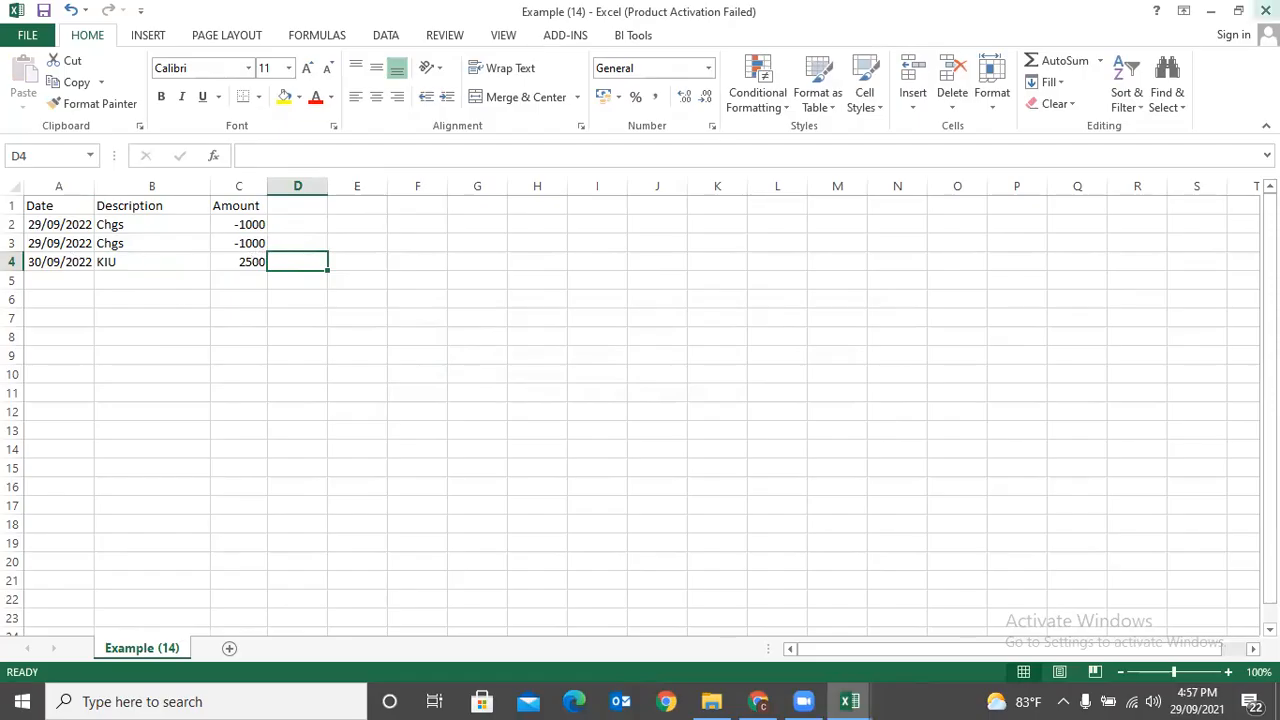
click(1265, 10)
click(553, 371)
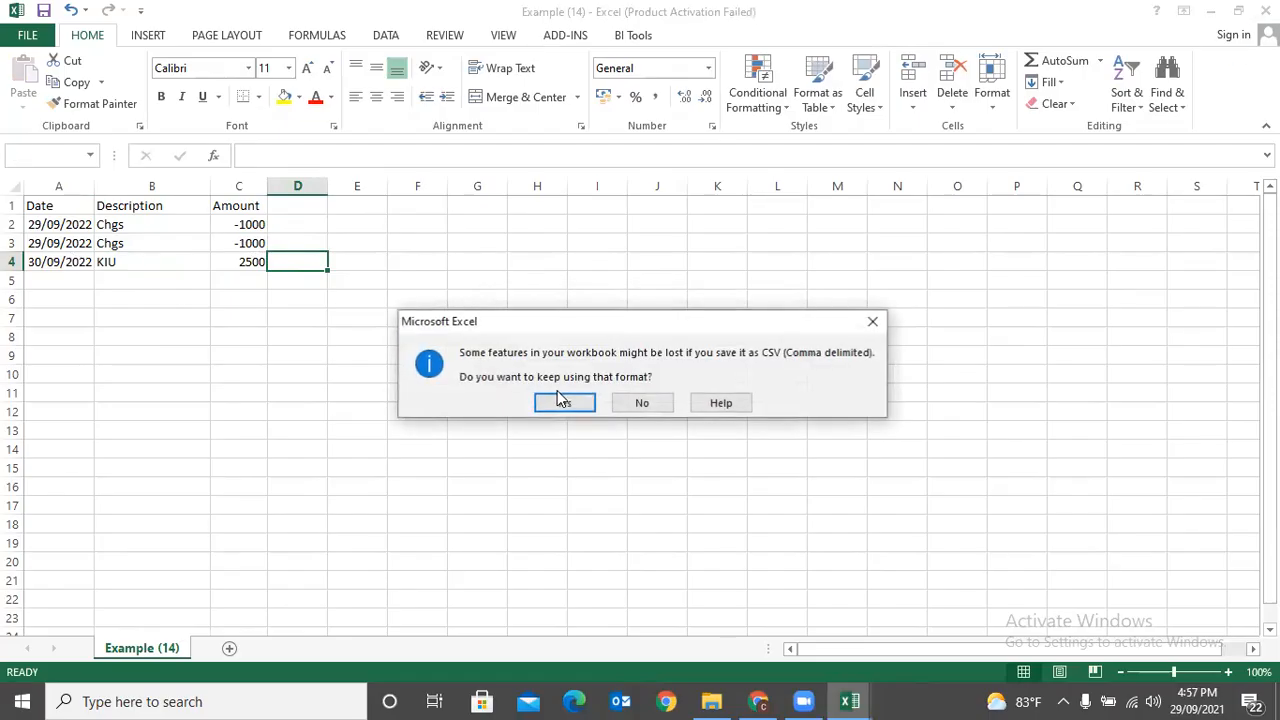
click(562, 403)
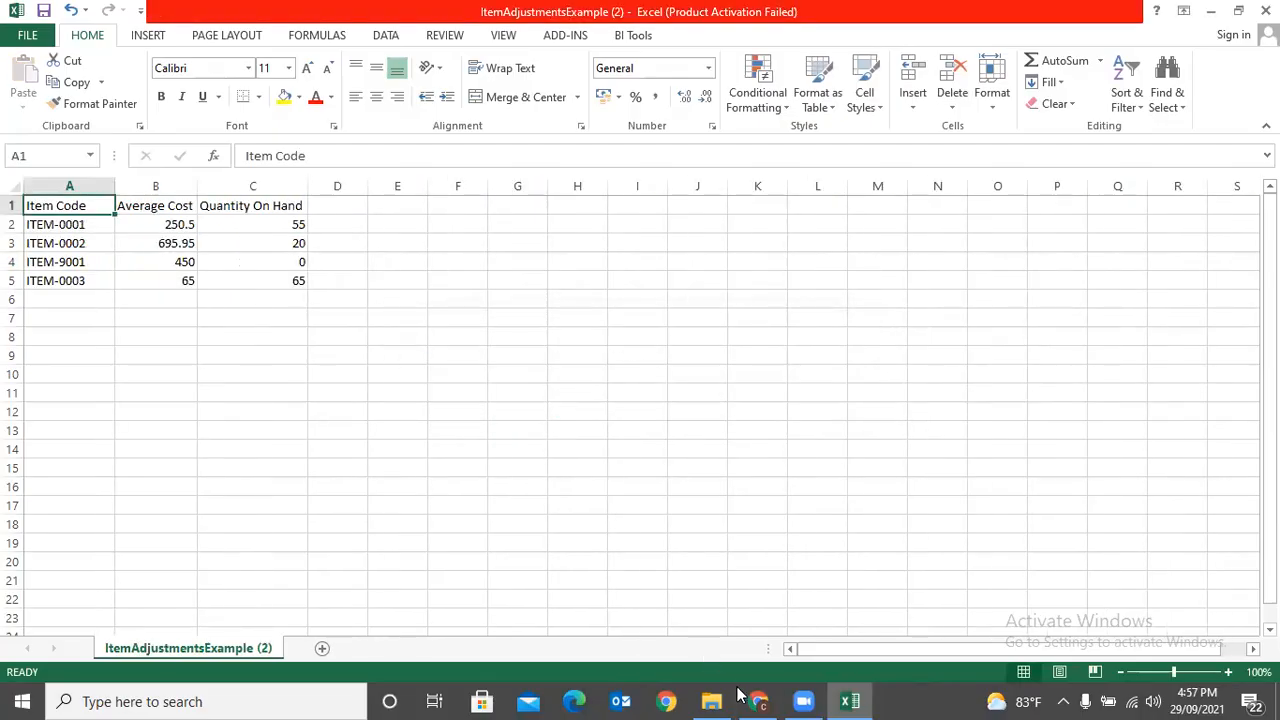
Switch back to Sage Accounting and open the Banking transactions page from the Bank Statement Mapping Rules.
click(752, 700)
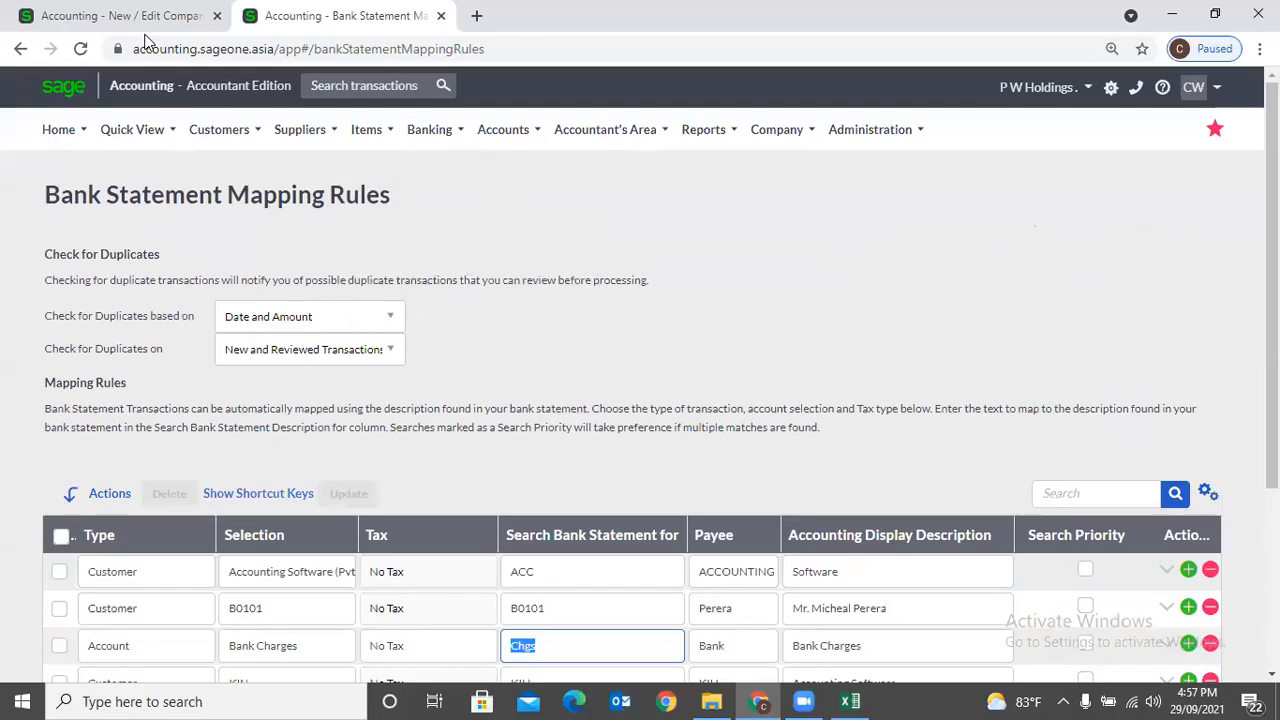
click(112, 18)
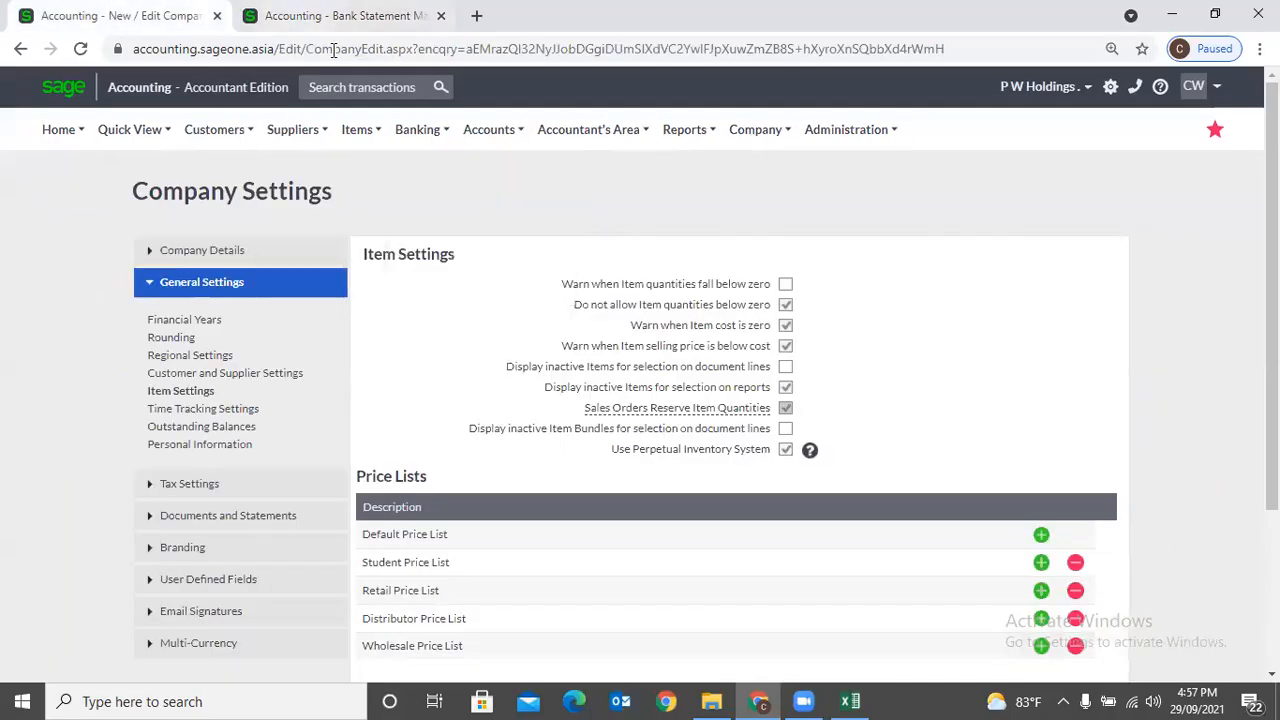
click(300, 16)
mouse_move(431, 140)
mouse_move(432, 233)
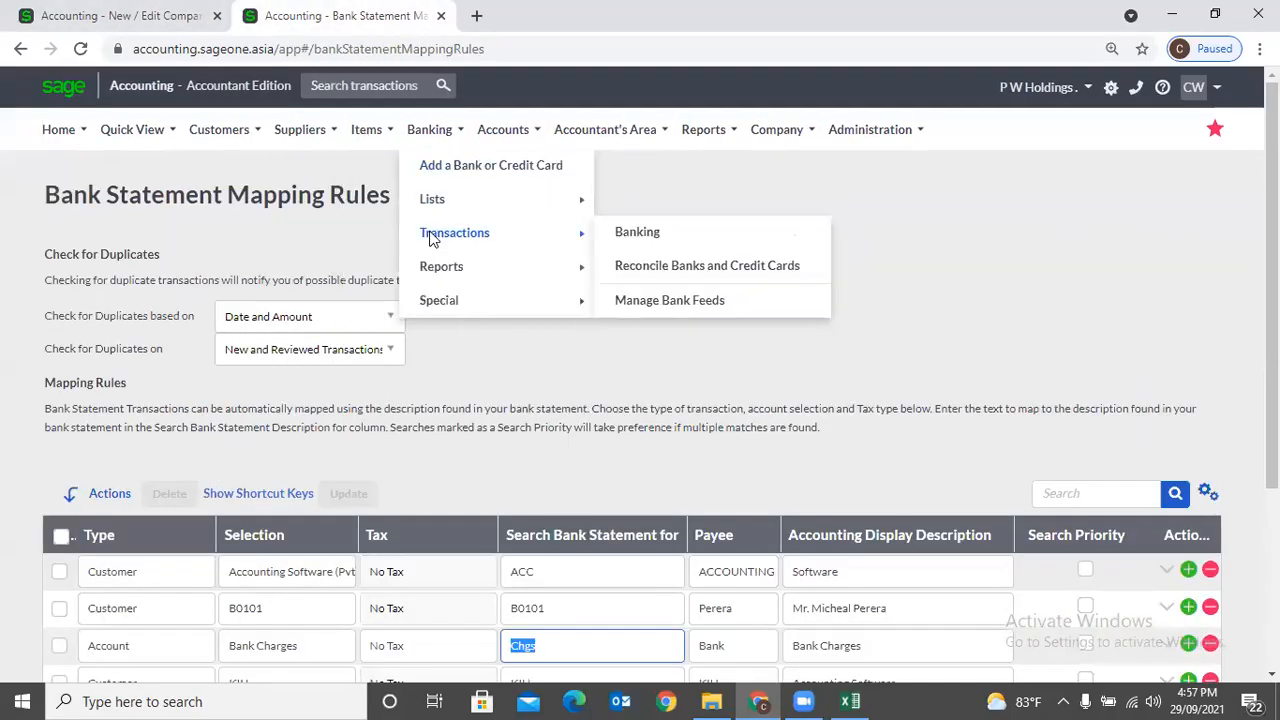
click(622, 236)
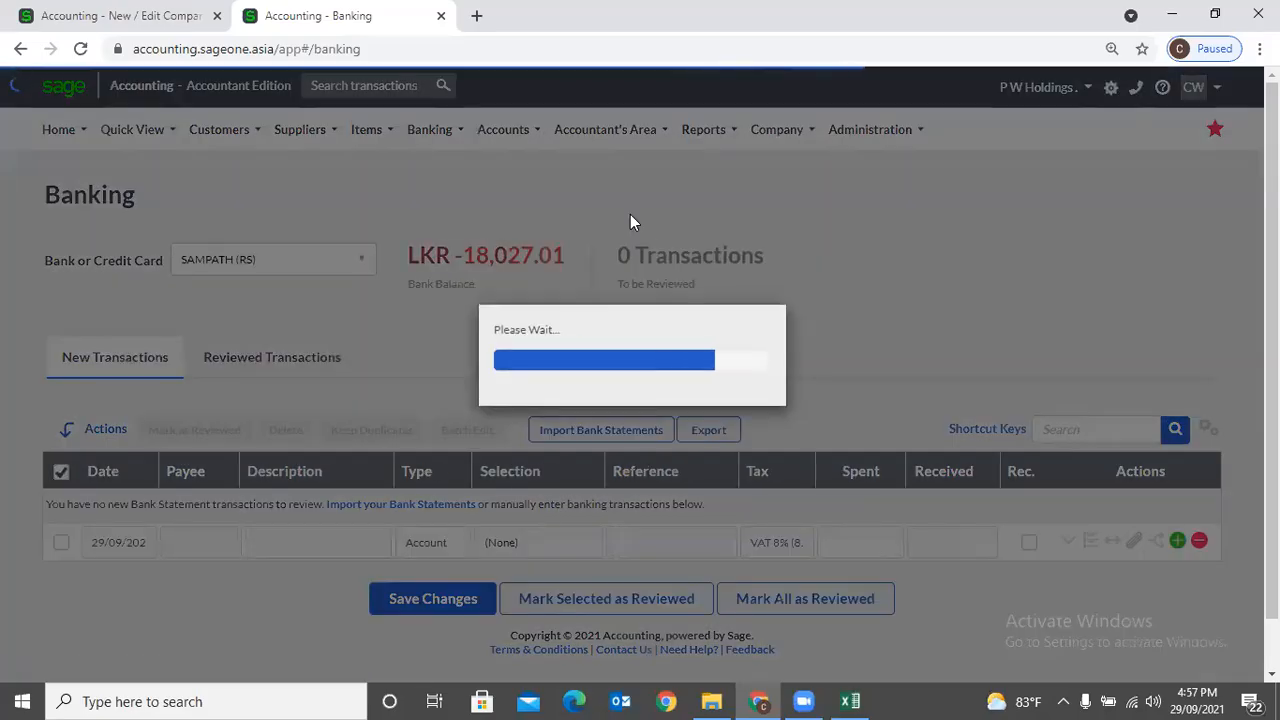
Open the bank statement import form for the SAMPATH (RS) account and set the import file type to CSV.
scroll(630, 214, down, 1)
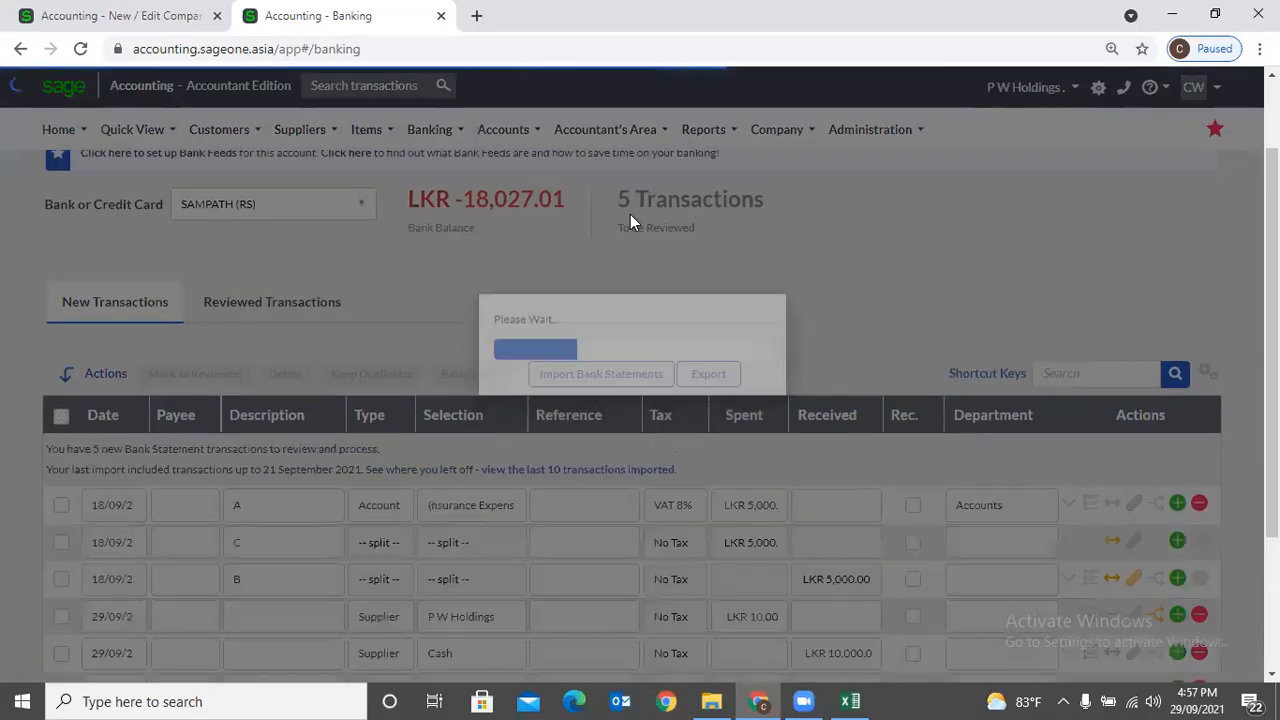
click(605, 372)
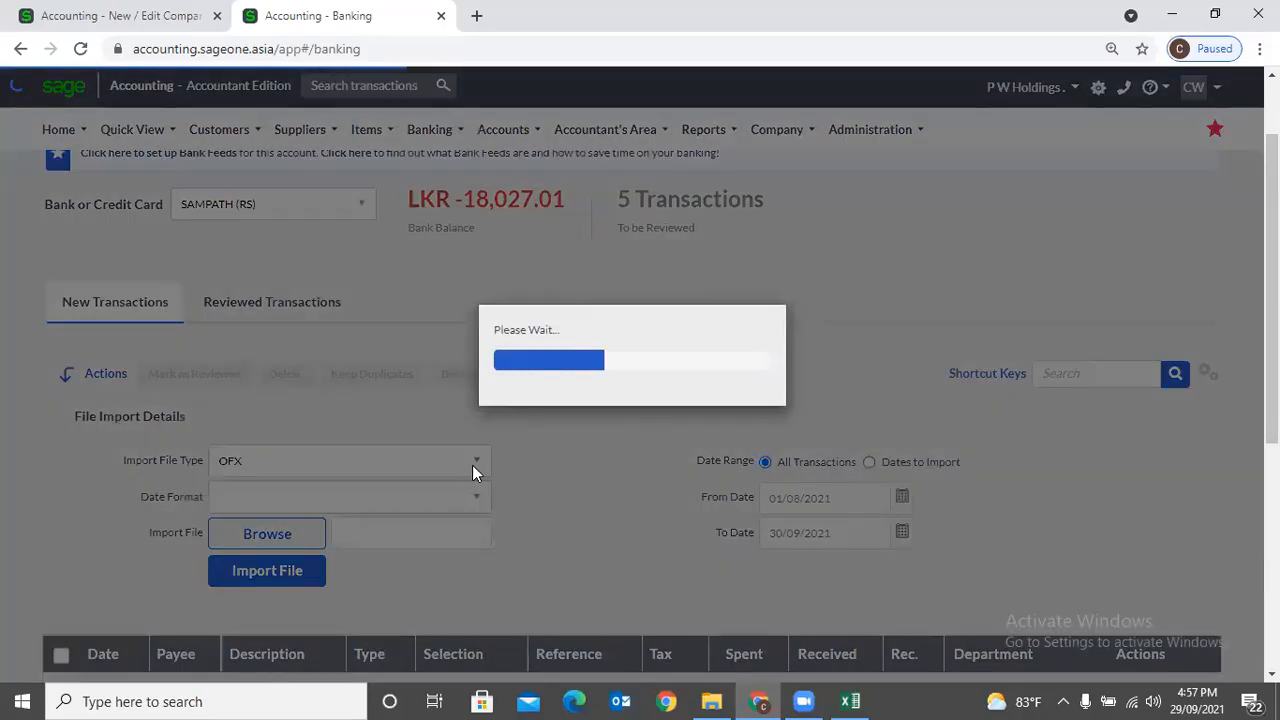
scroll(524, 470, down, 4)
scroll(389, 277, up, 2)
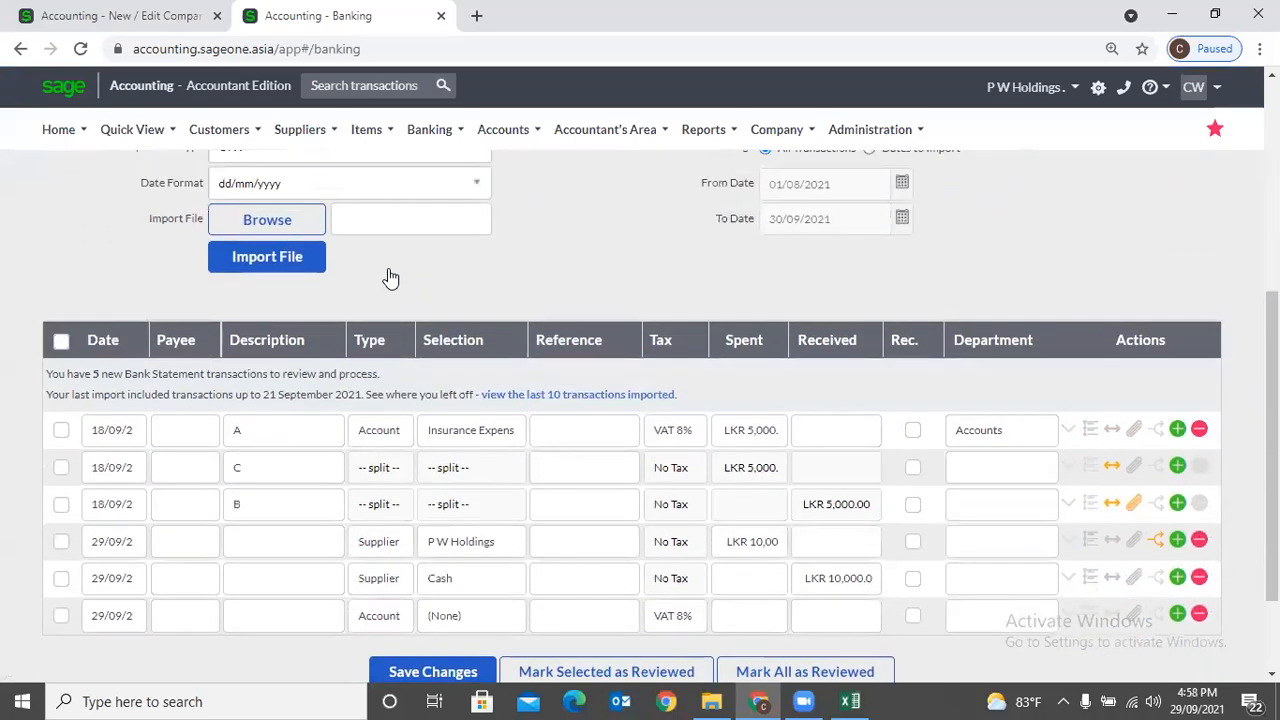
click(425, 283)
Choose the Example (14) file from Downloads as the bank statement and import it.
click(300, 357)
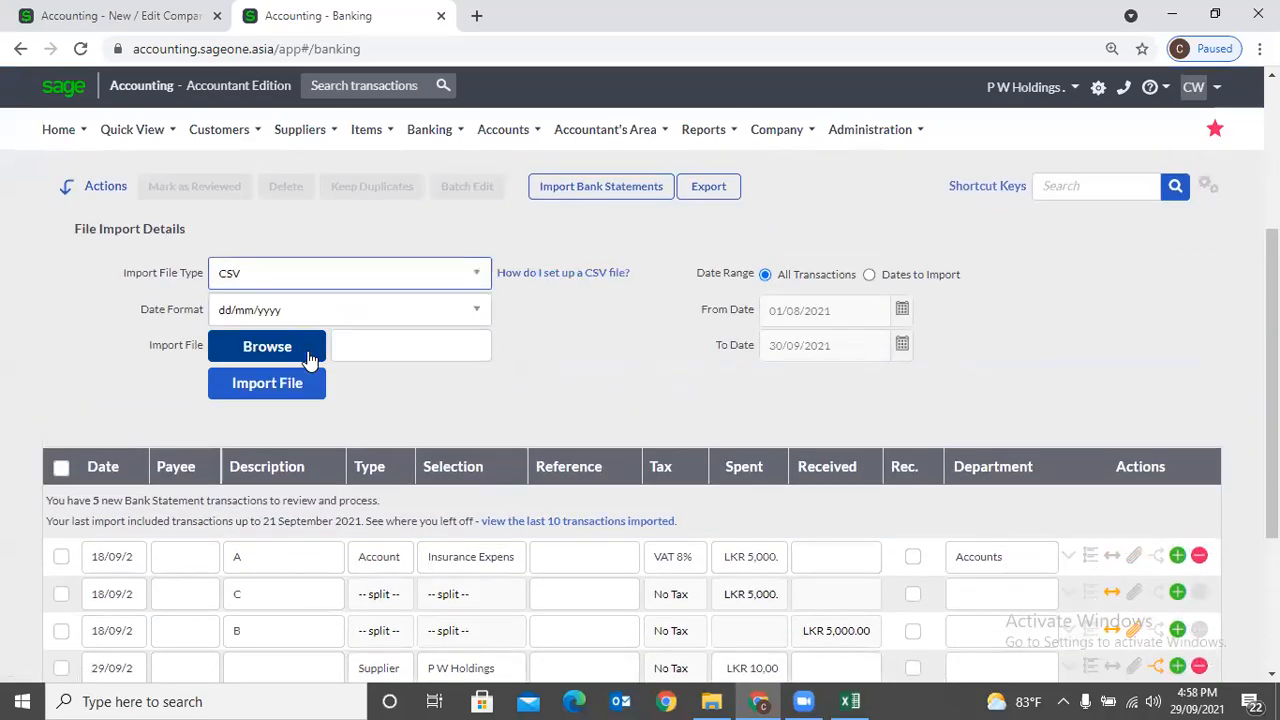
drag(545, 287, 283, 357)
click(283, 357)
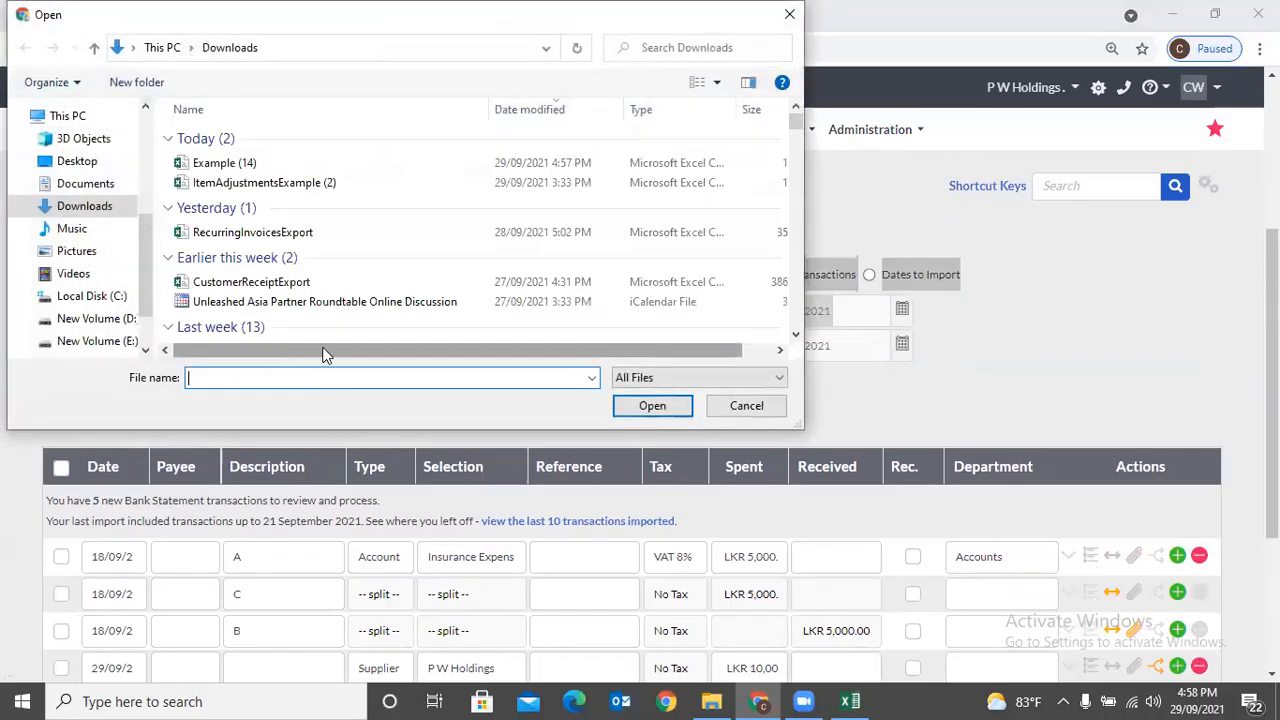
double_click(240, 163)
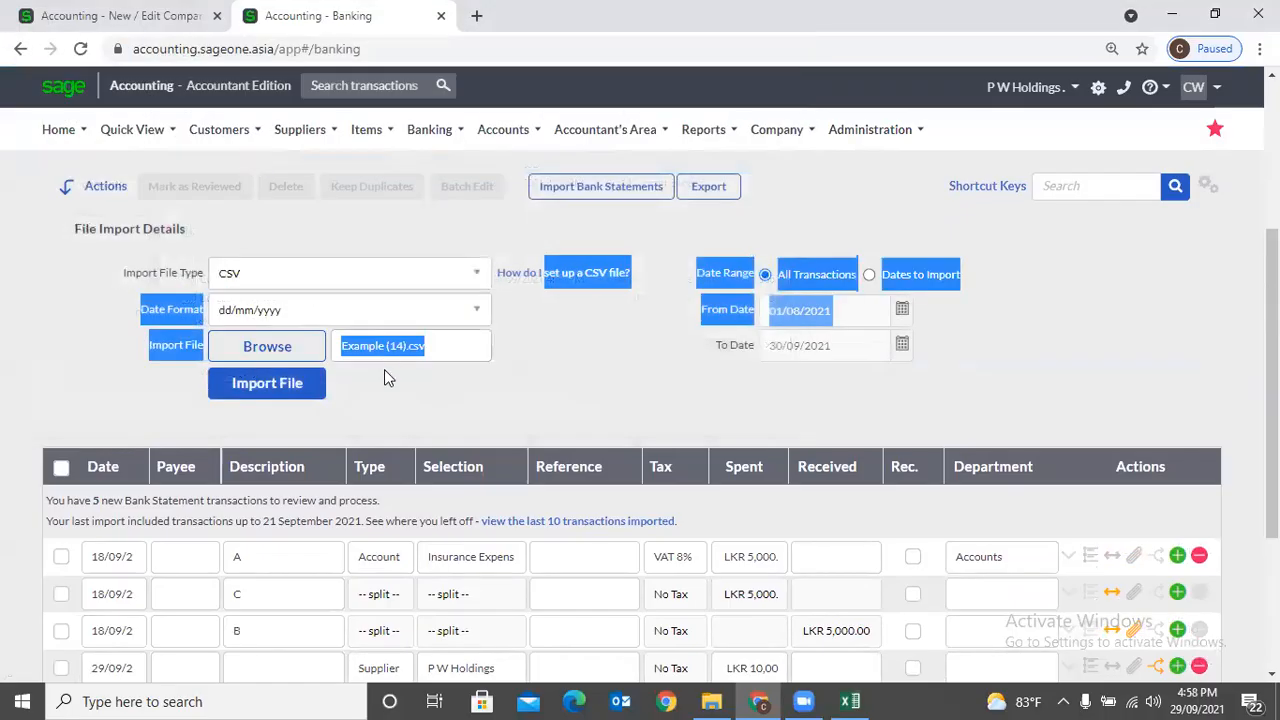
click(262, 384)
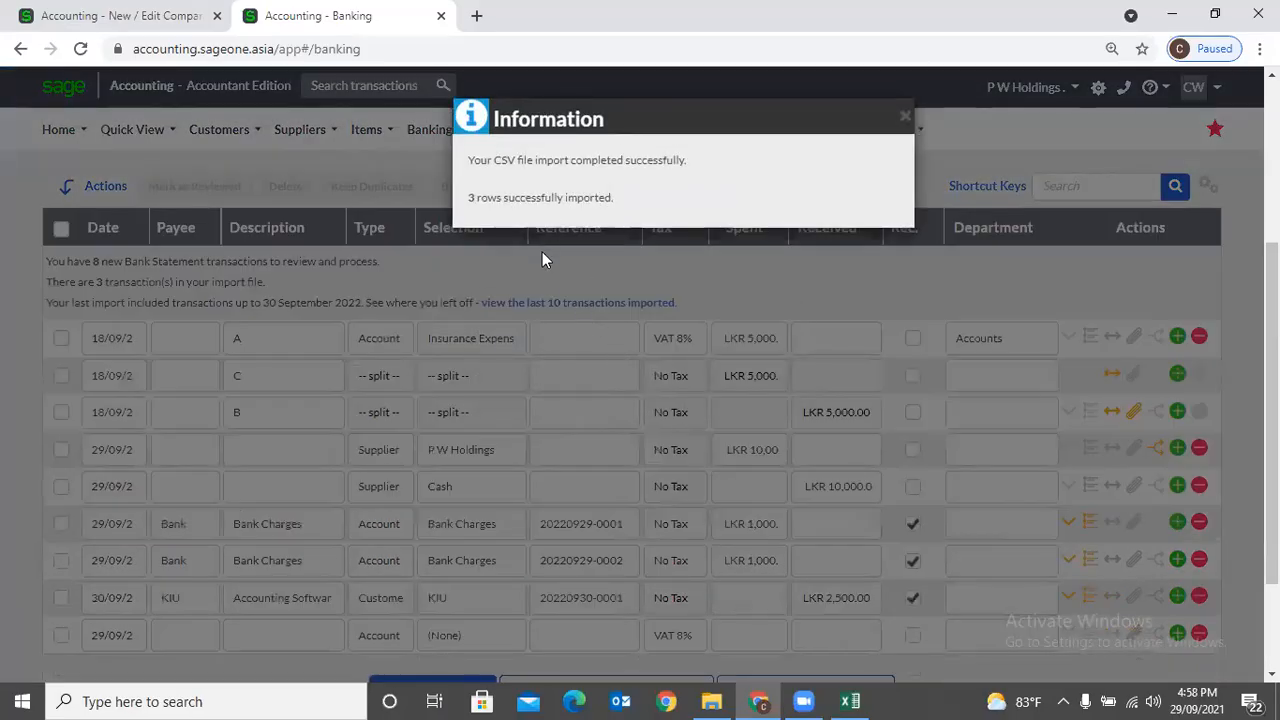
Review the imported transactions and compare them with the Chgs rule in the Bank Statement Mapping Rules.
scroll(453, 563, down, 2)
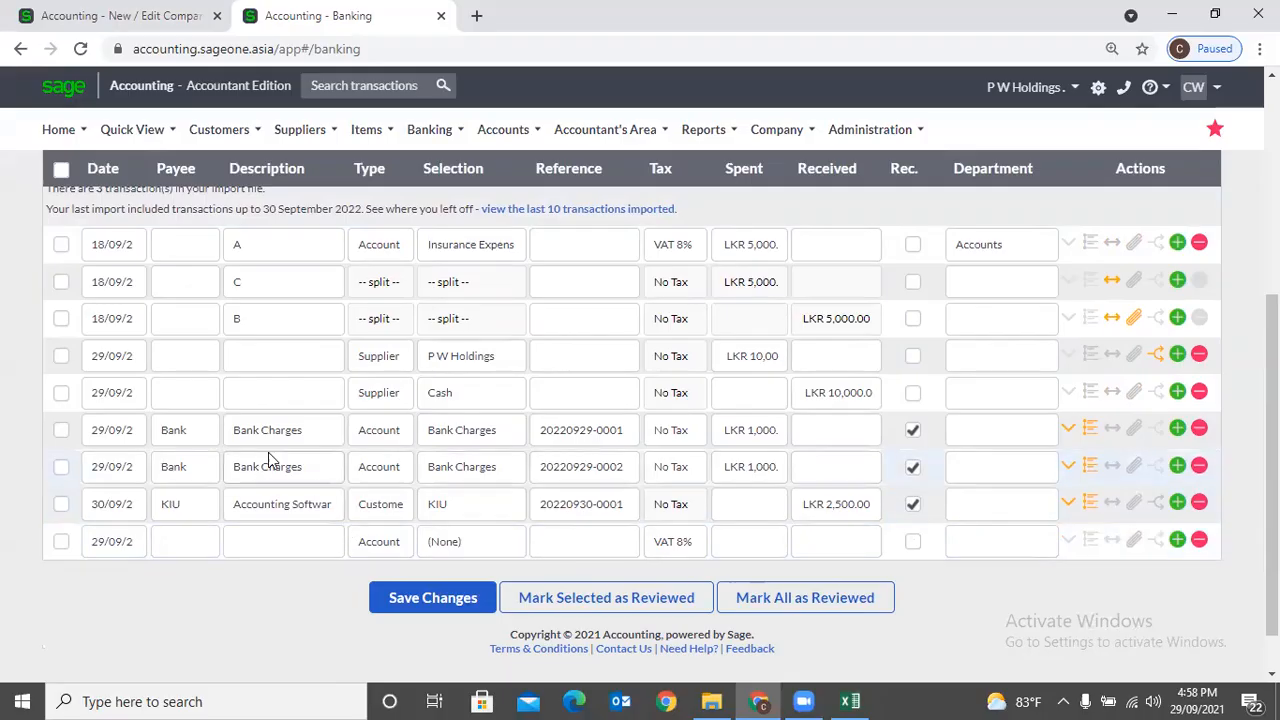
scroll(214, 450, up, 1)
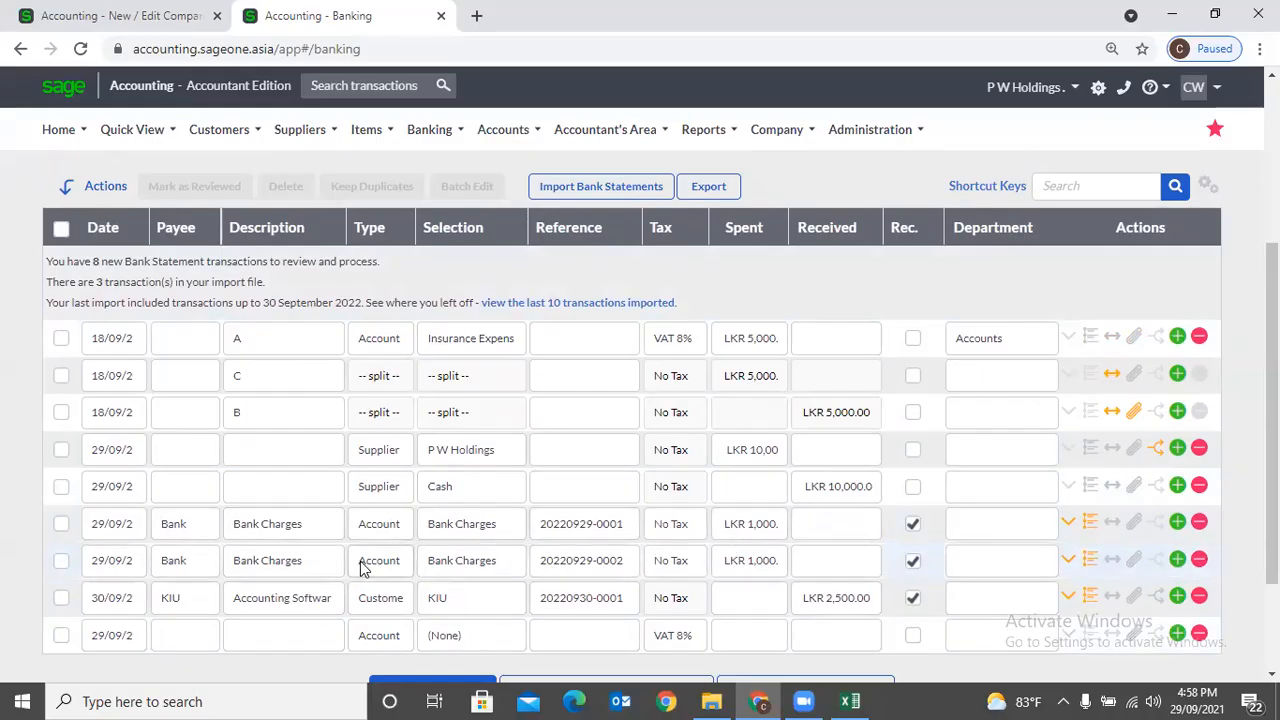
scroll(362, 566, up, 3)
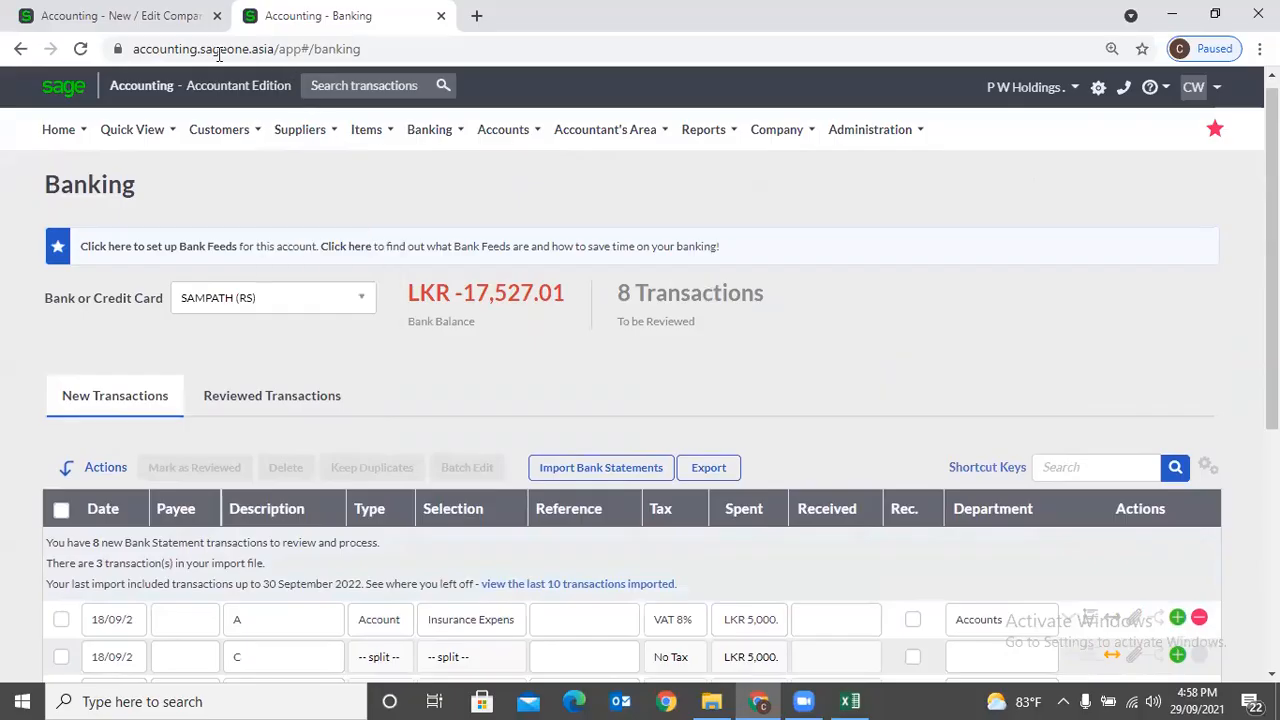
click(120, 15)
mouse_move(410, 135)
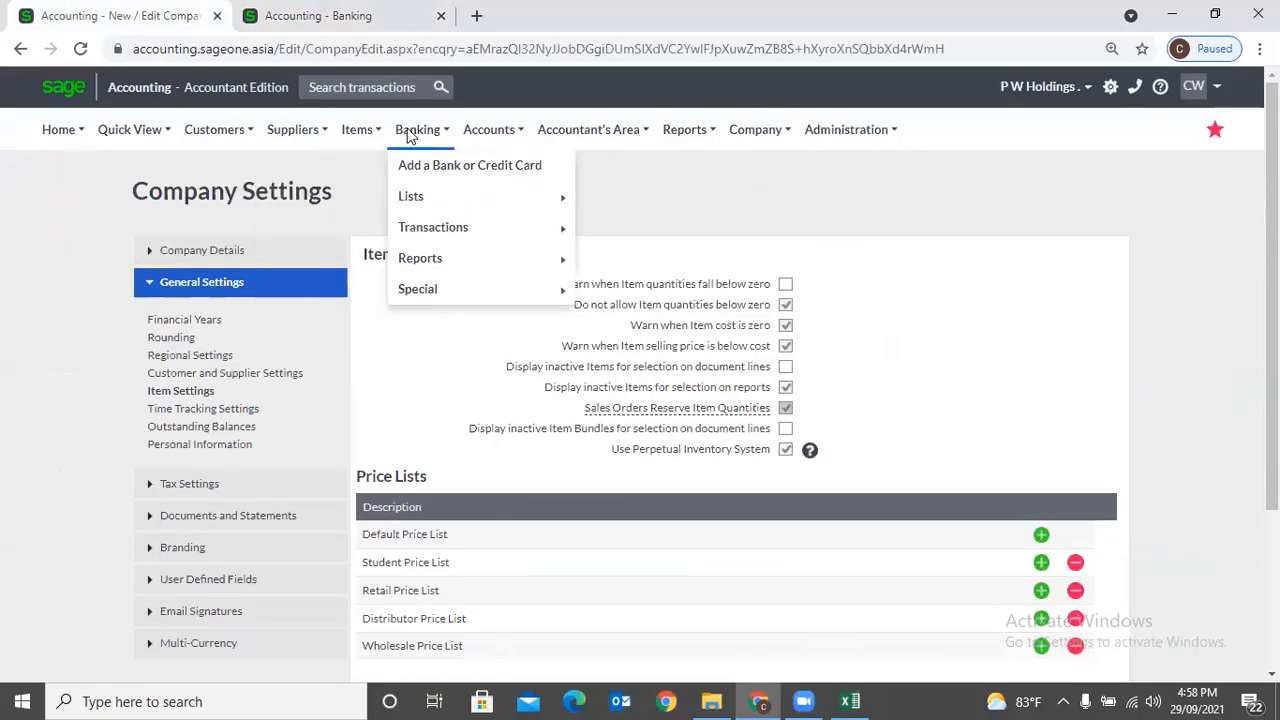
mouse_move(422, 233)
mouse_move(493, 210)
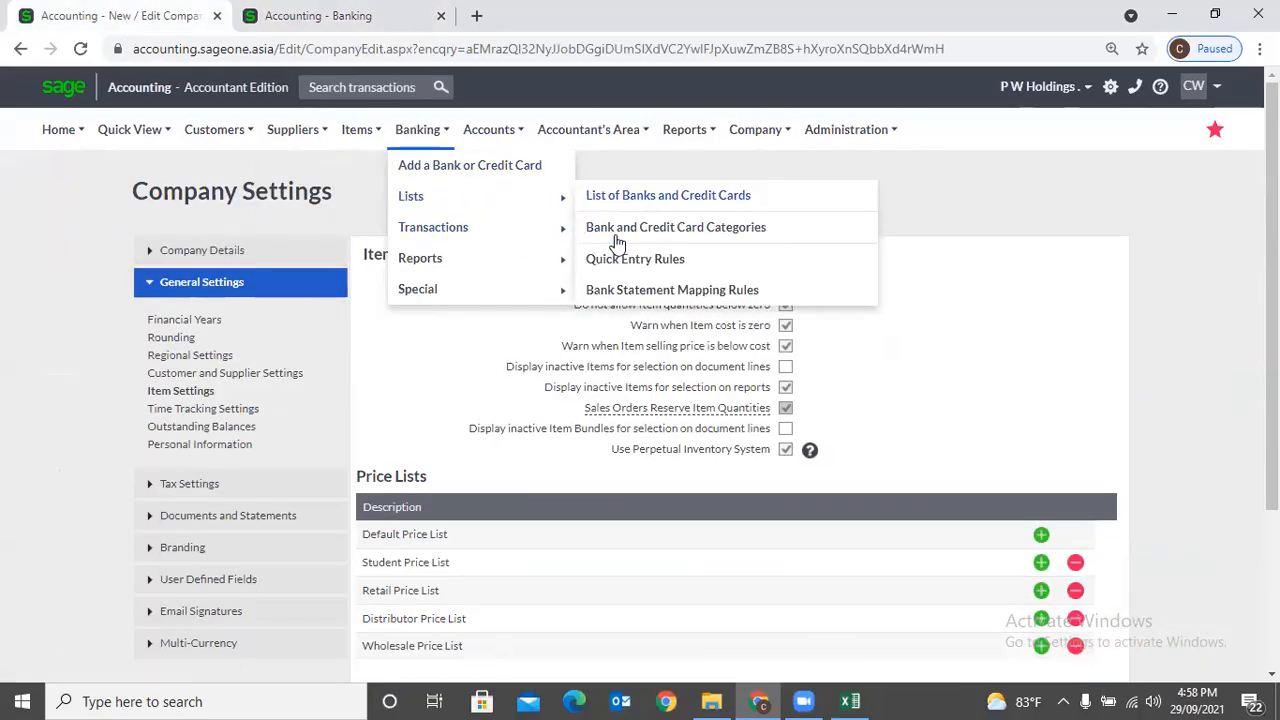
click(620, 290)
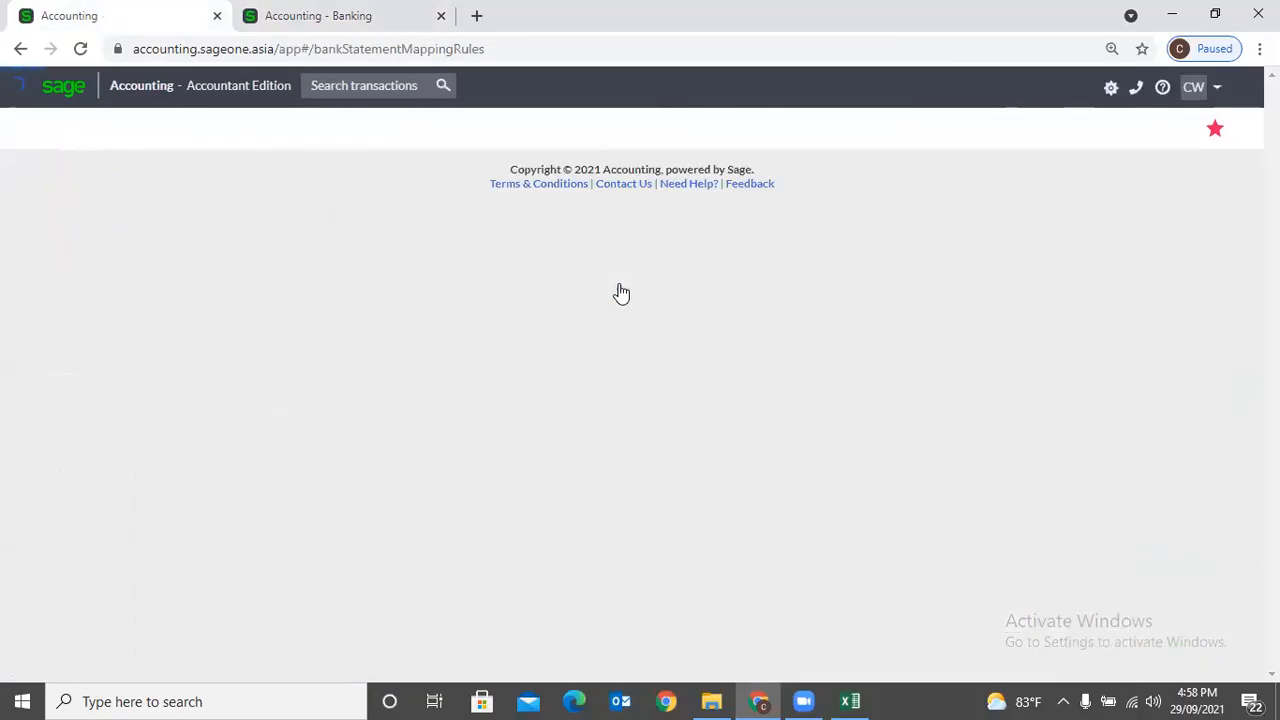
scroll(354, 503, down, 3)
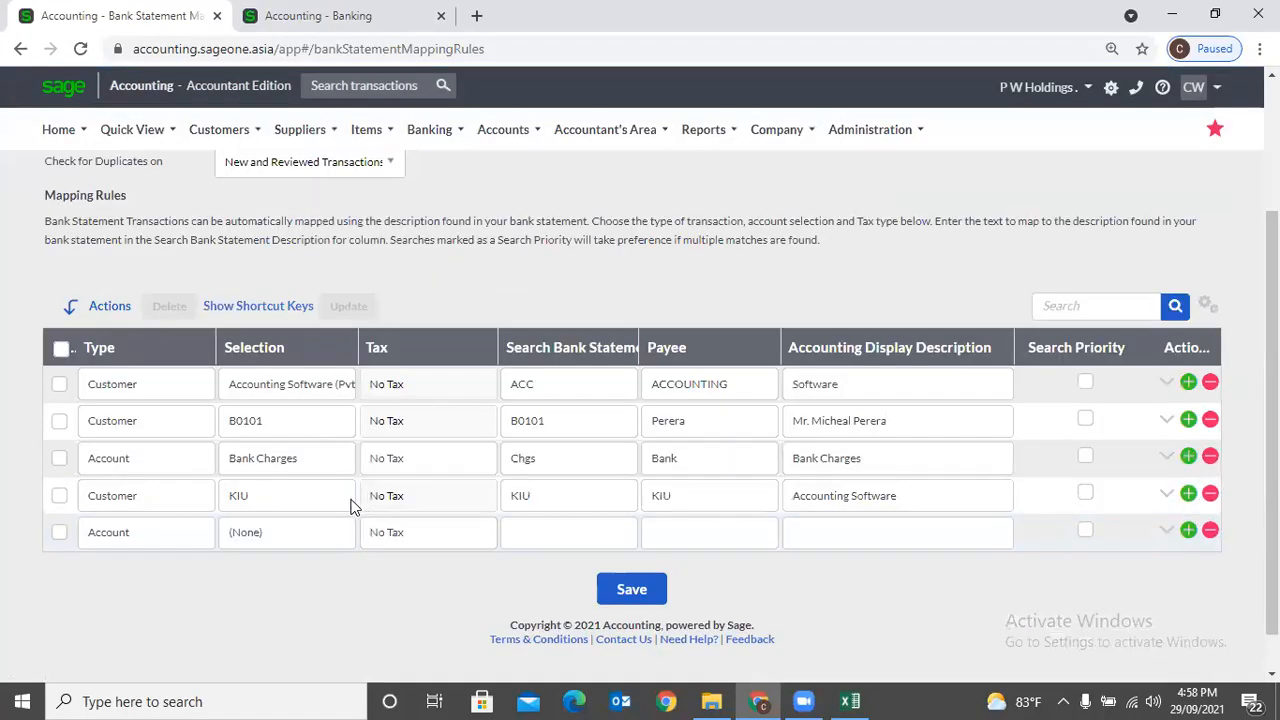
click(566, 469)
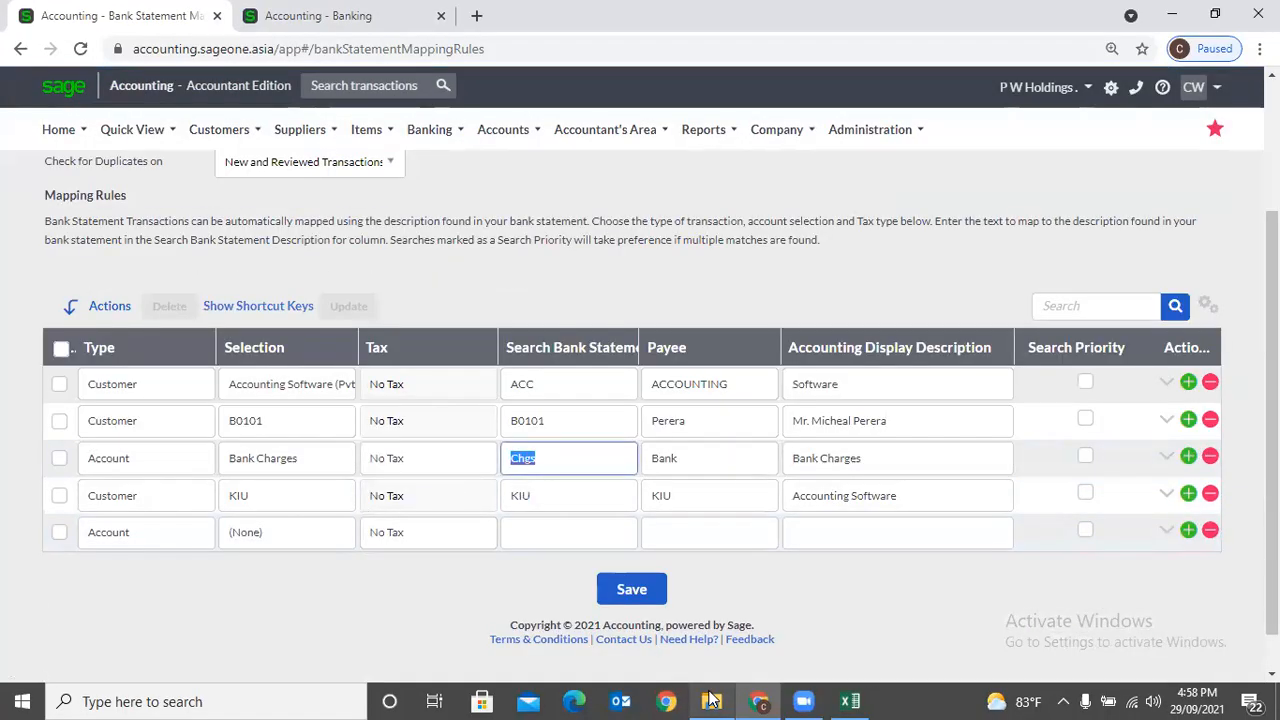
Open Example (14) from the Downloads folder in Excel and widen column A to show the full dates.
click(711, 701)
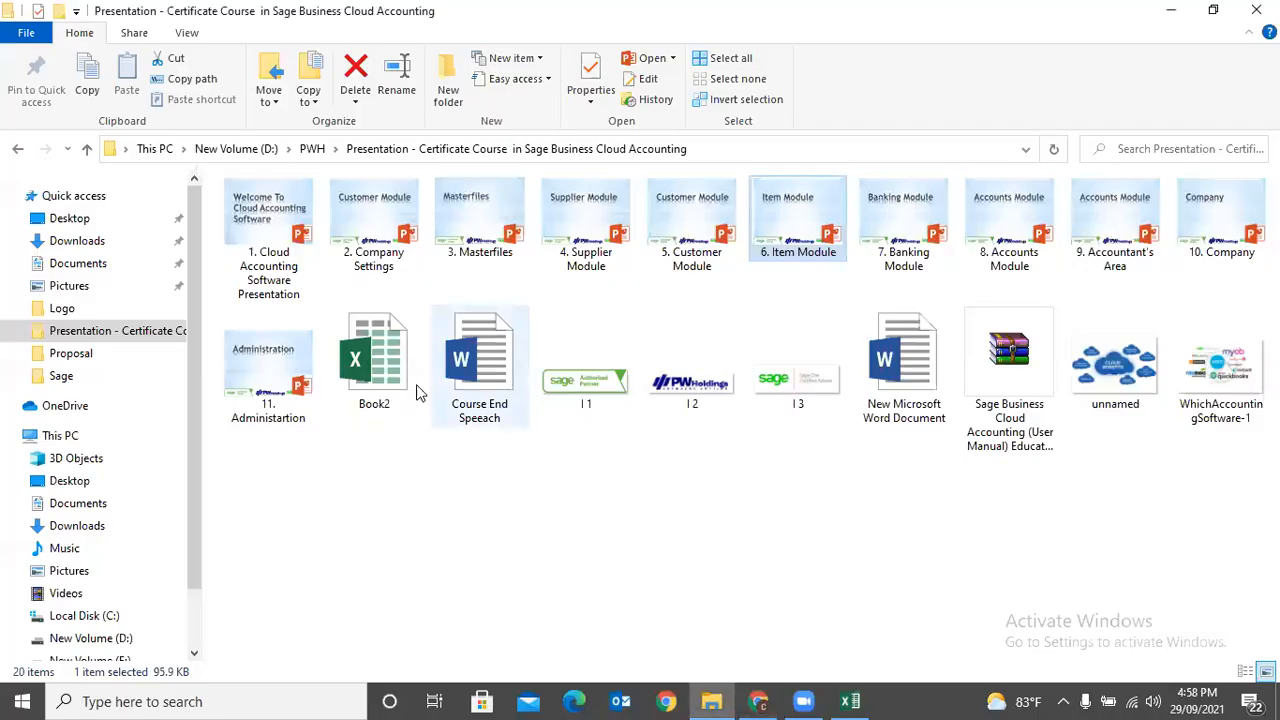
click(75, 241)
double_click(314, 234)
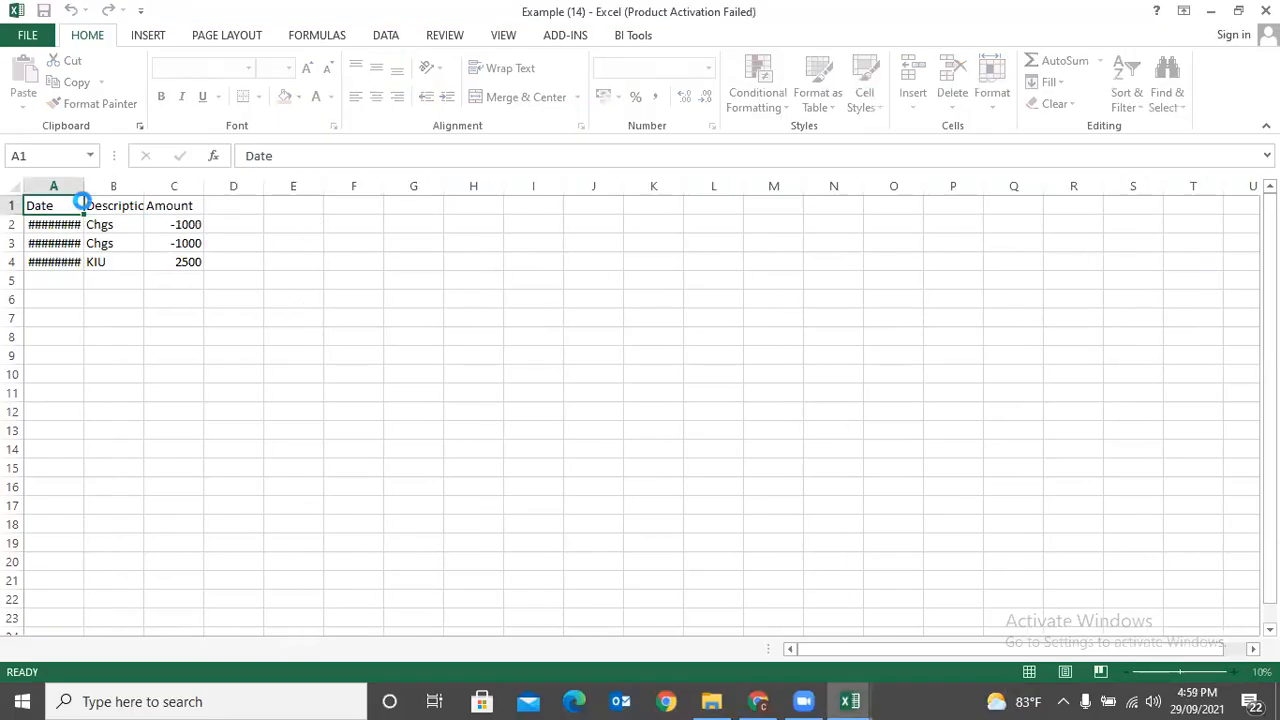
drag(84, 186, 134, 186)
click(163, 227)
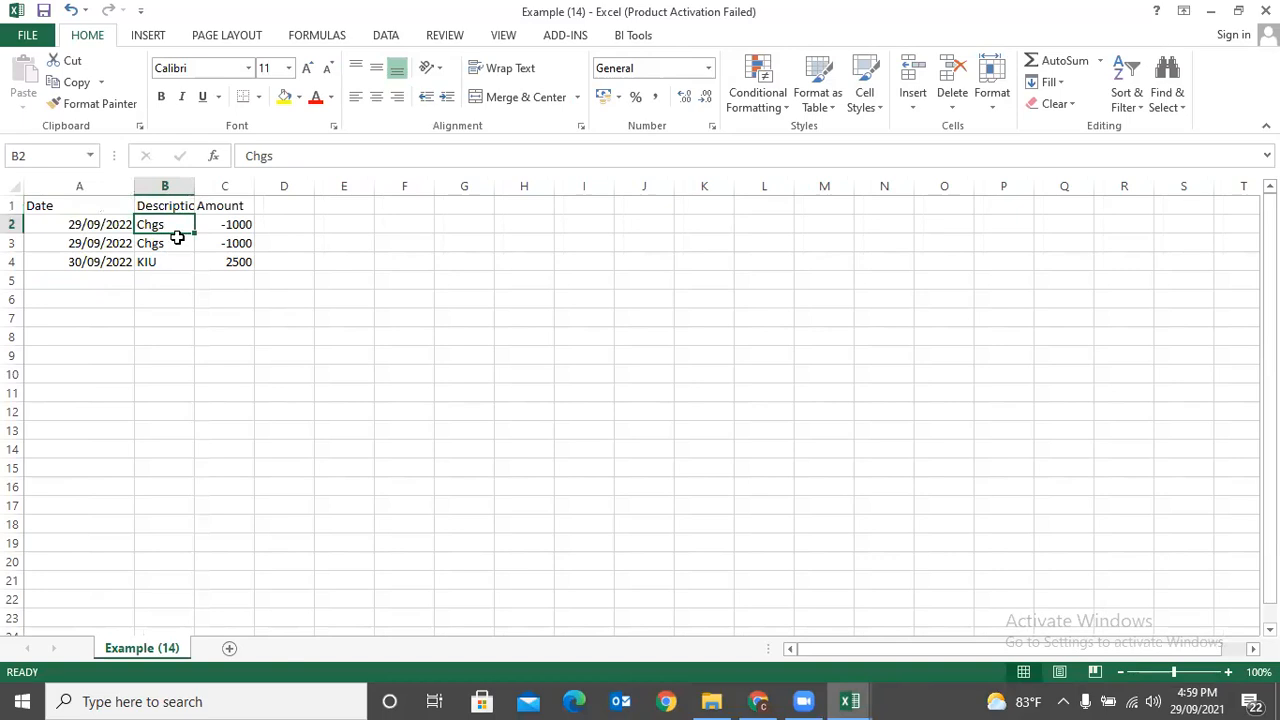
Switch back to Sage Accounting and check the payee of the first imported Bank Charges transaction on the Banking page.
click(758, 701)
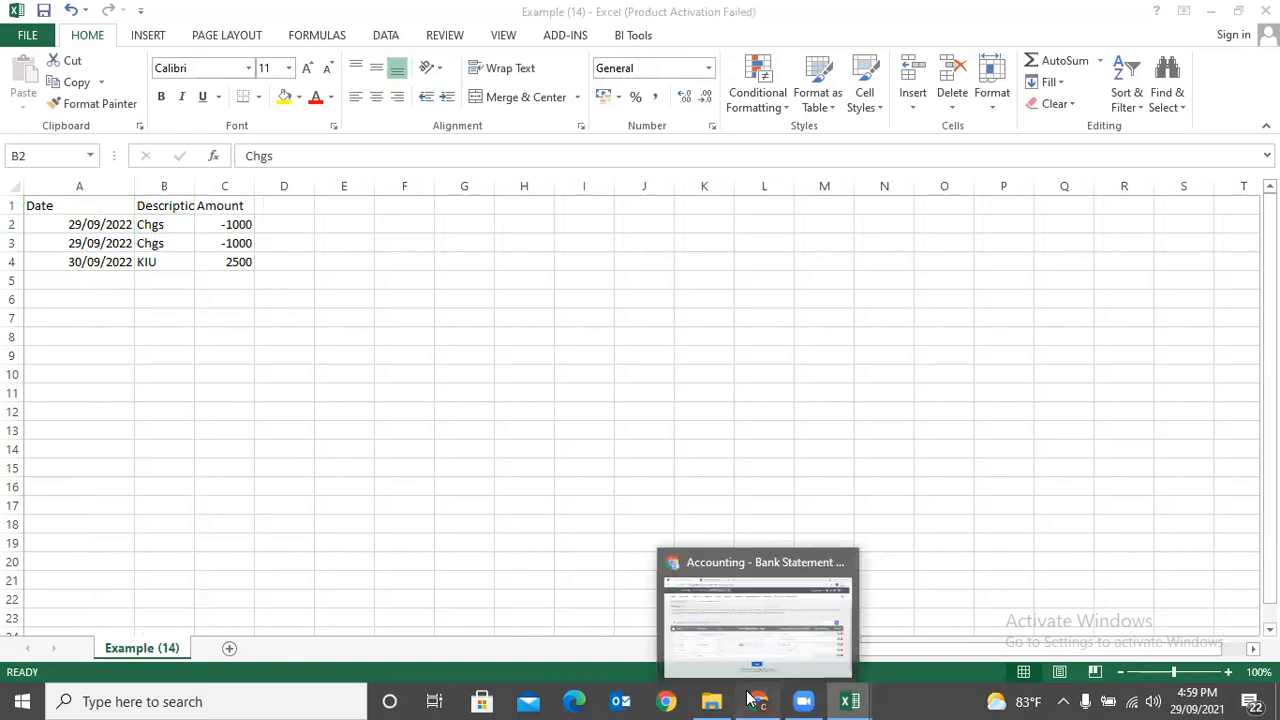
scroll(455, 512, up, 2)
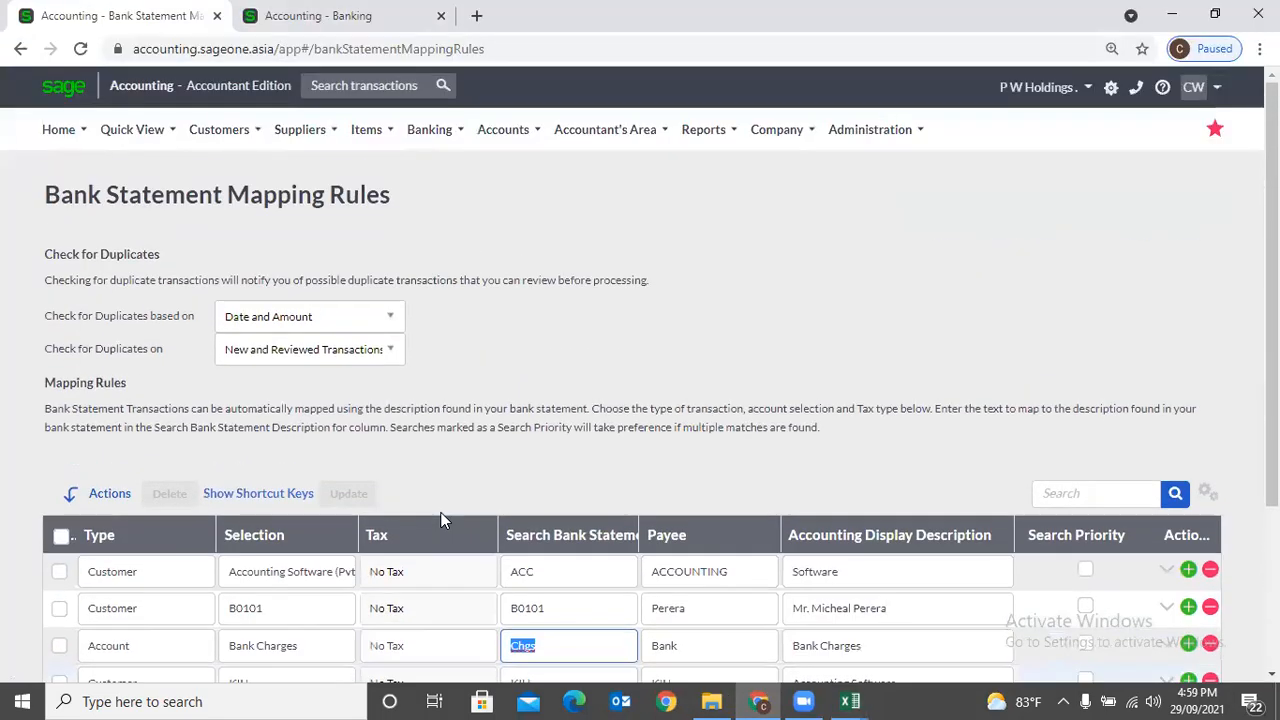
scroll(386, 339, down, 1)
click(294, 34)
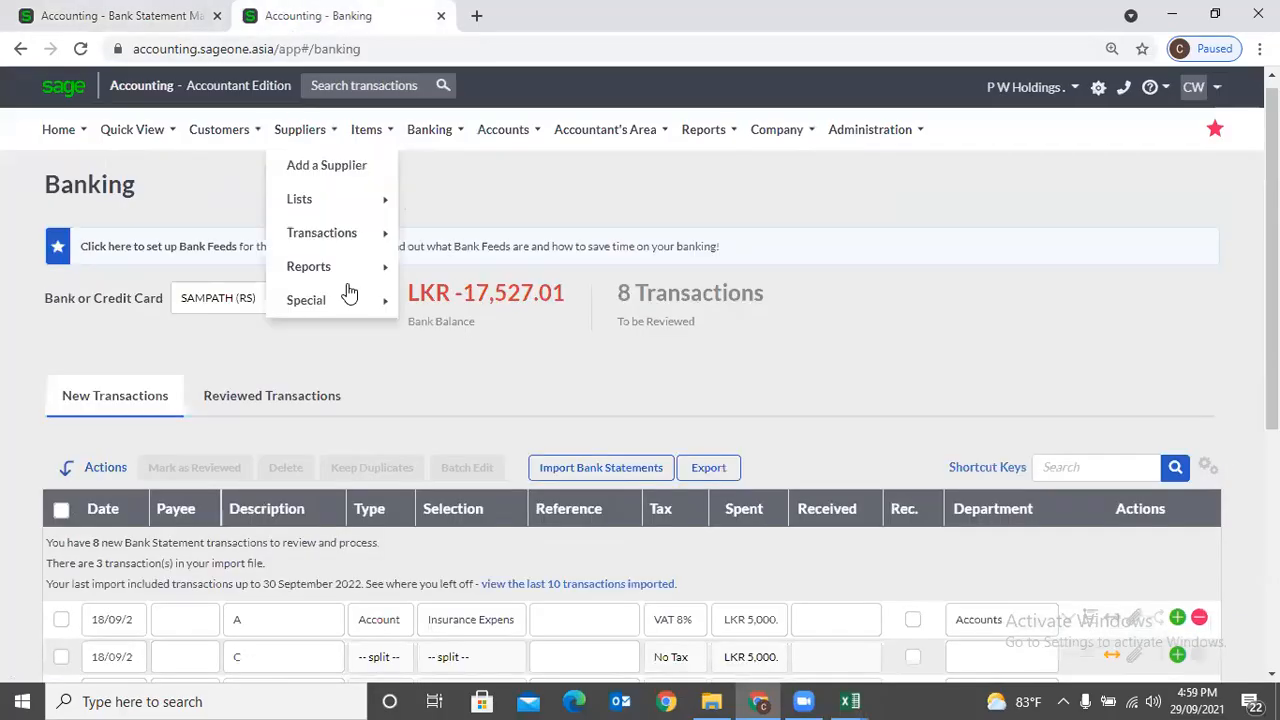
scroll(596, 551, down, 4)
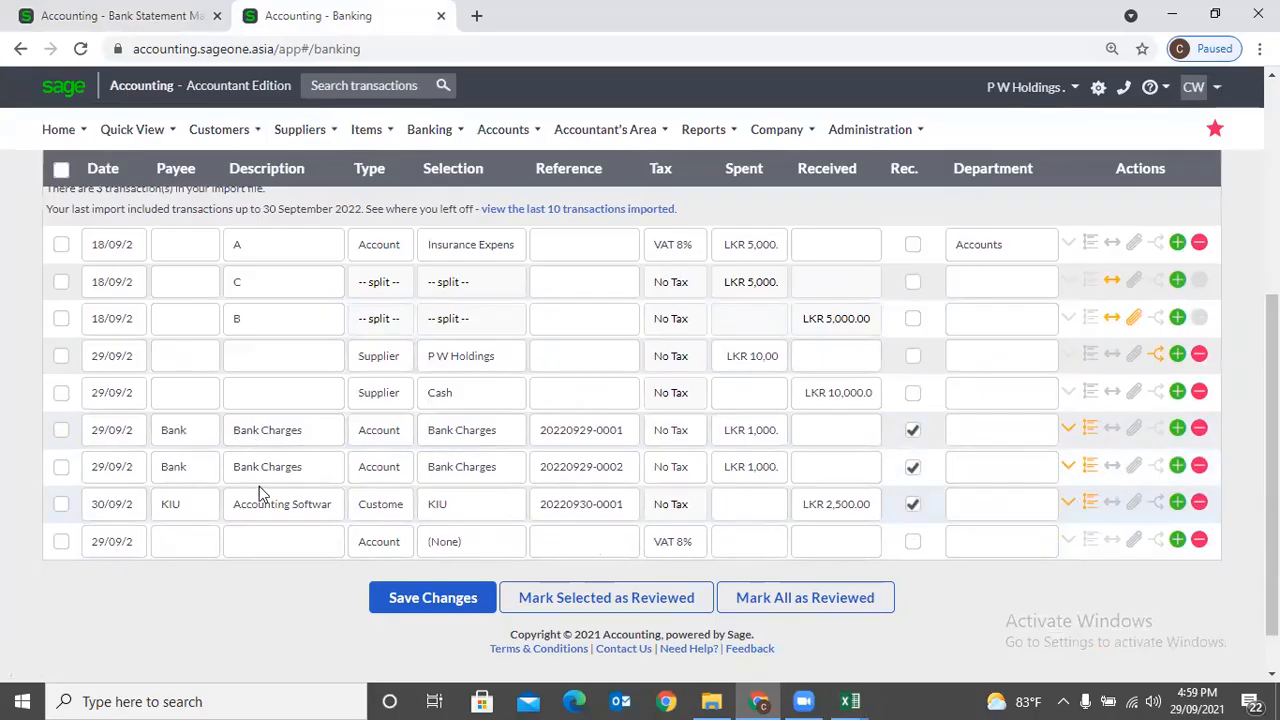
click(193, 437)
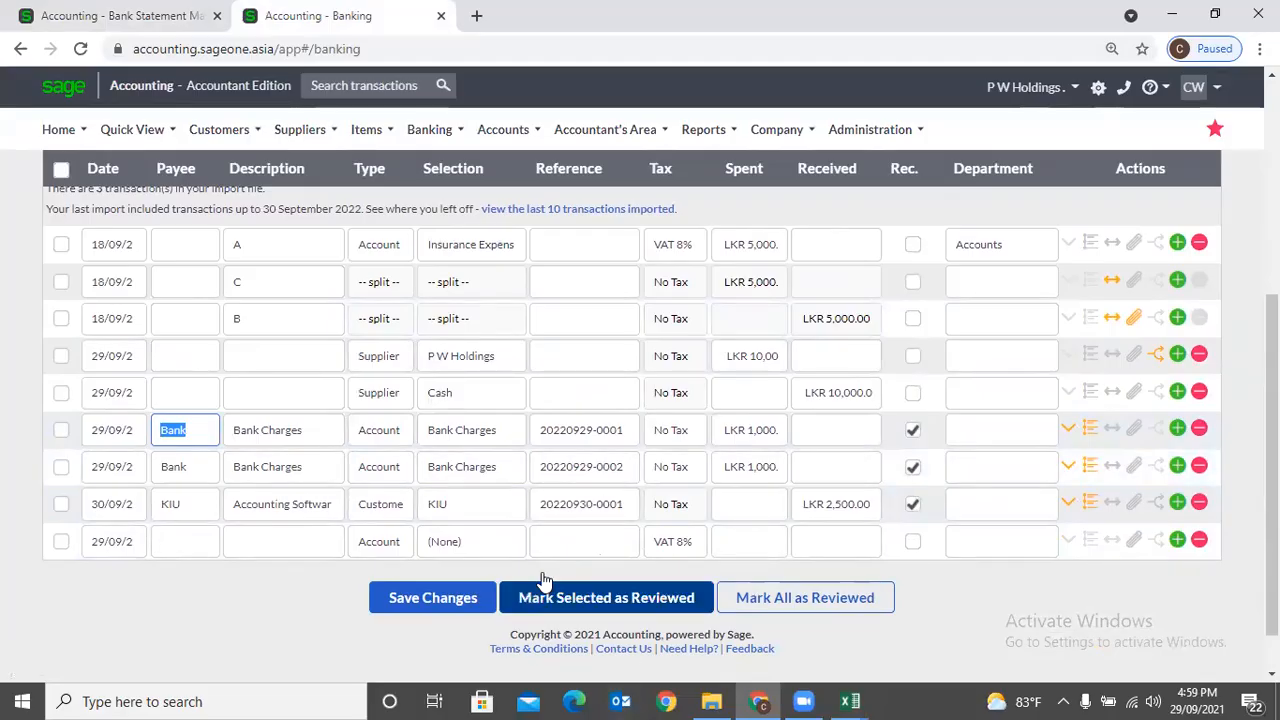
scroll(400, 300, up, 3)
Widen the Search Bank Statement for column in the Bank Statement Mapping Rules and check the Chgs search text.
click(130, 15)
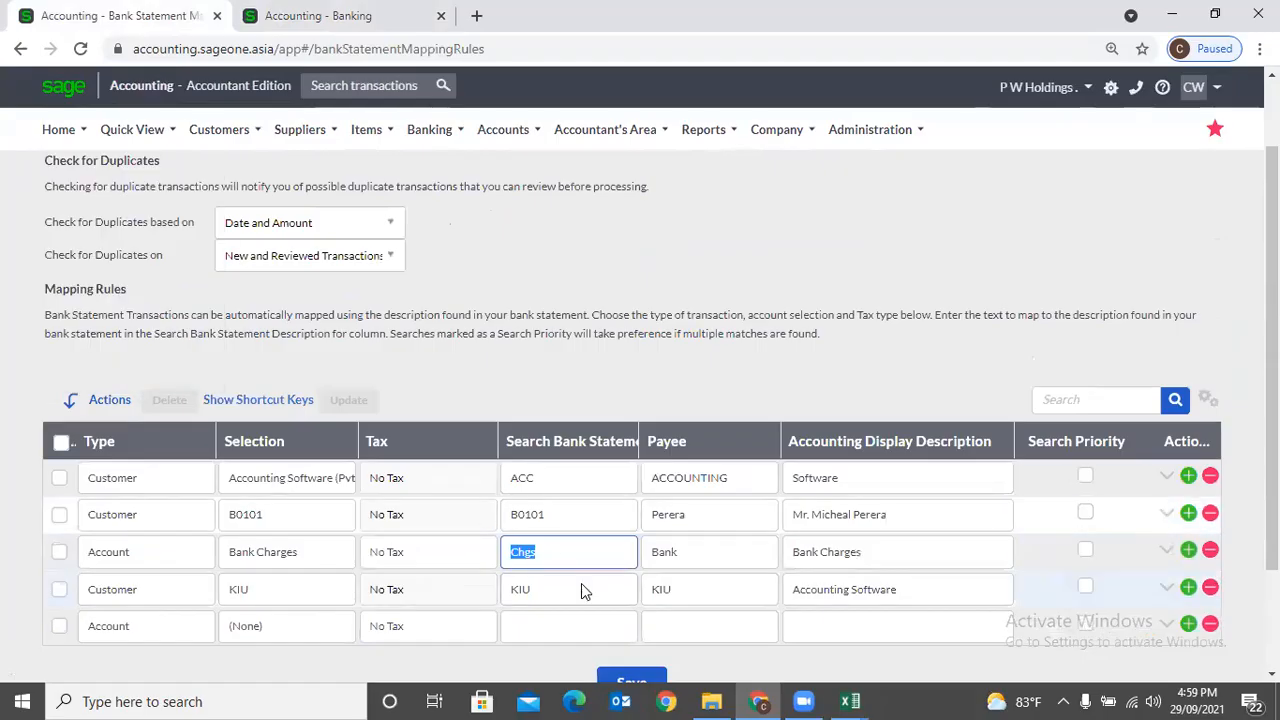
drag(641, 430, 694, 430)
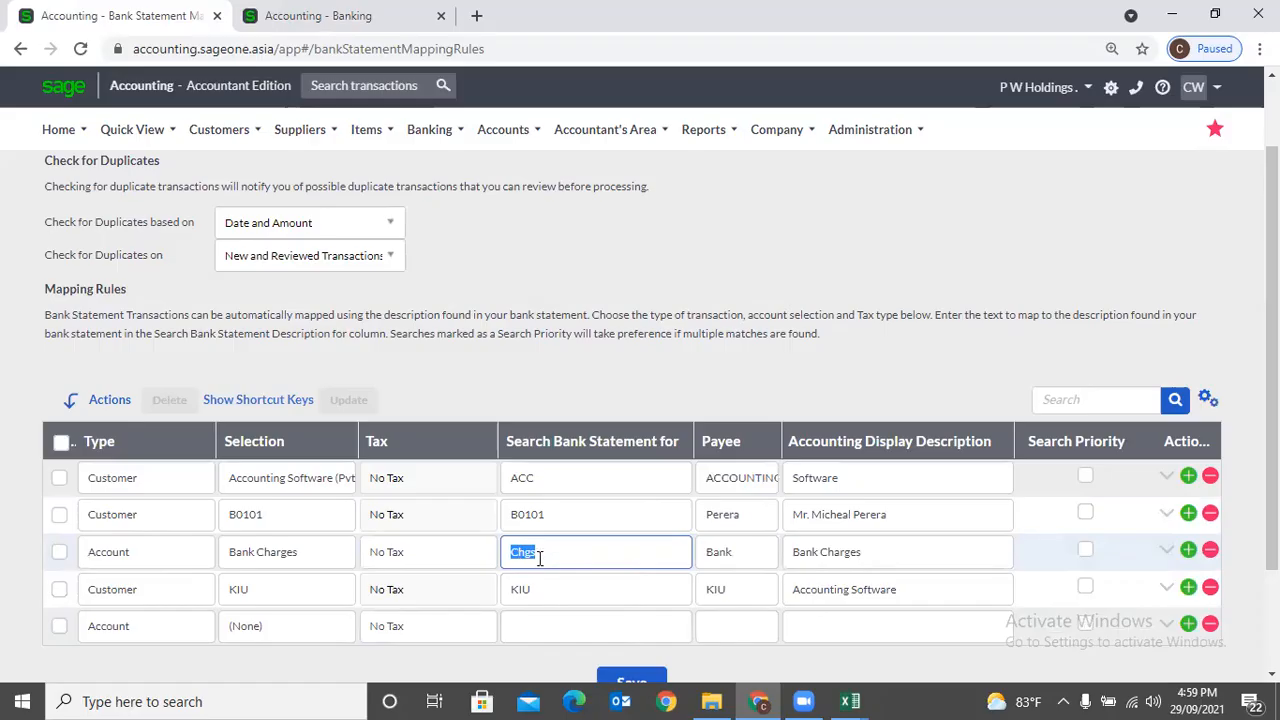
click(571, 556)
click(561, 389)
scroll(561, 391, up, 1)
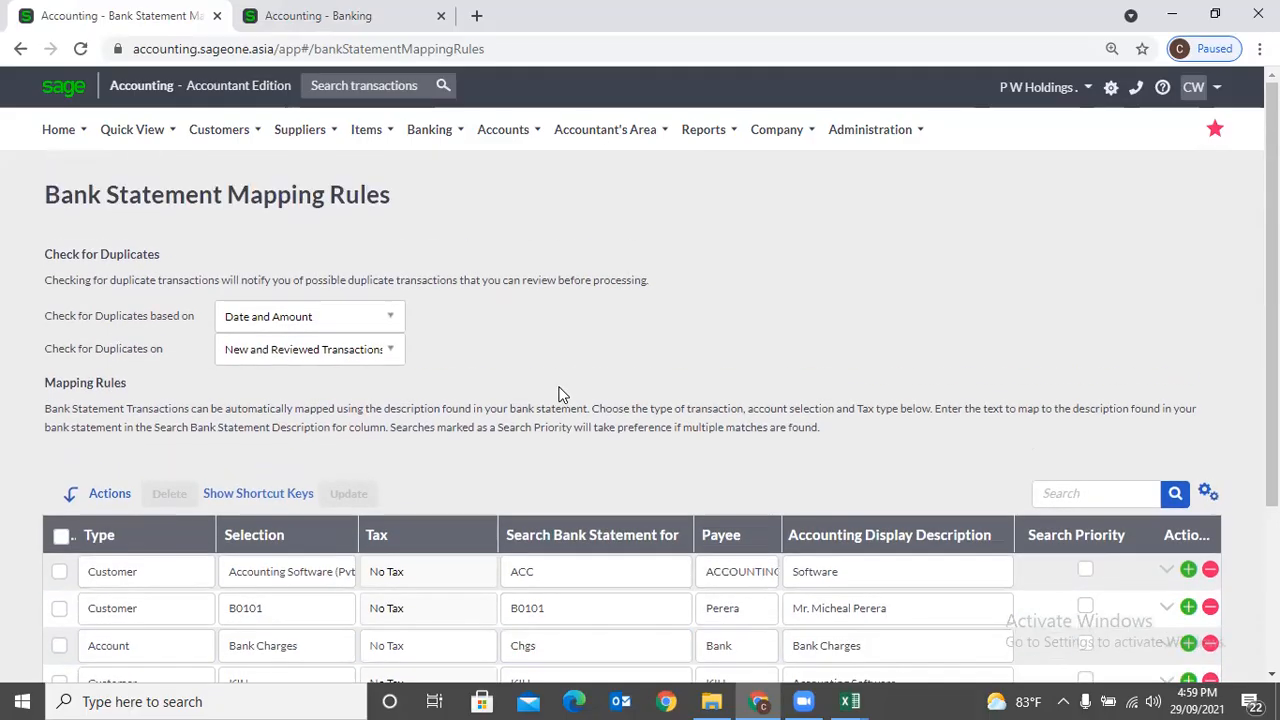
Reopen the bank statement import form on the Banking page and set the import file type to Historic CSV.
click(379, 24)
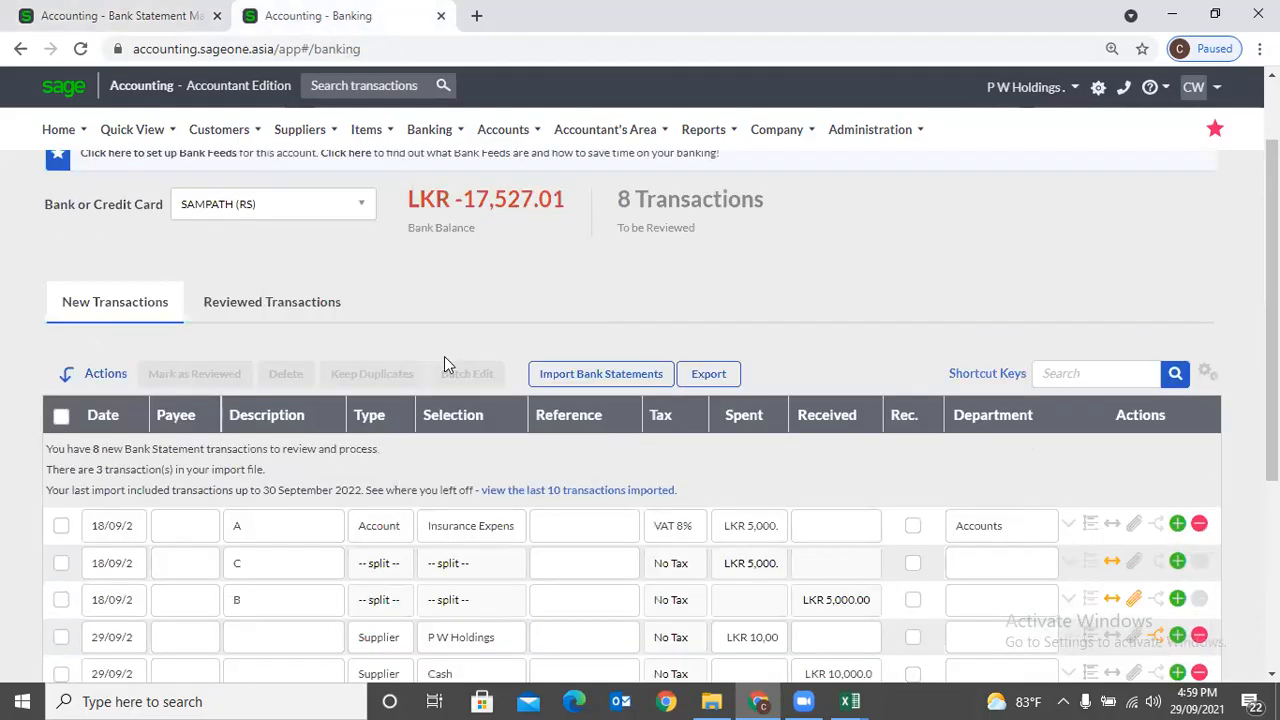
click(637, 375)
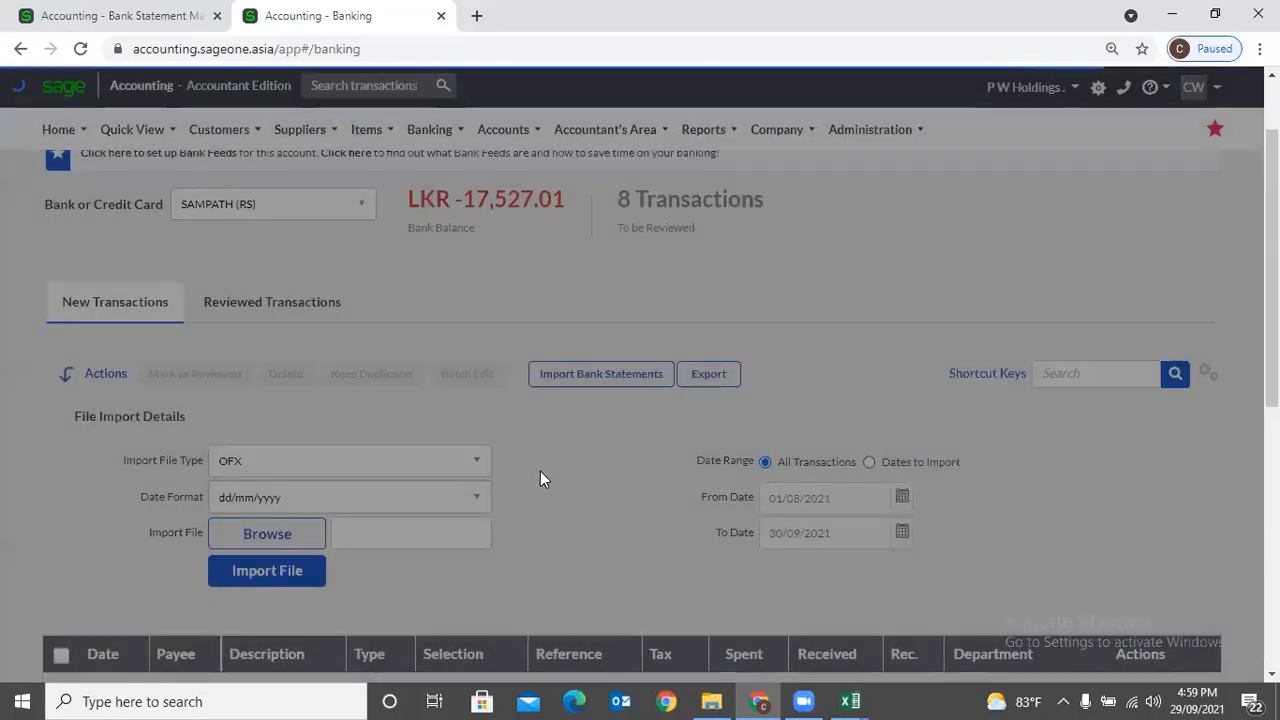
click(469, 464)
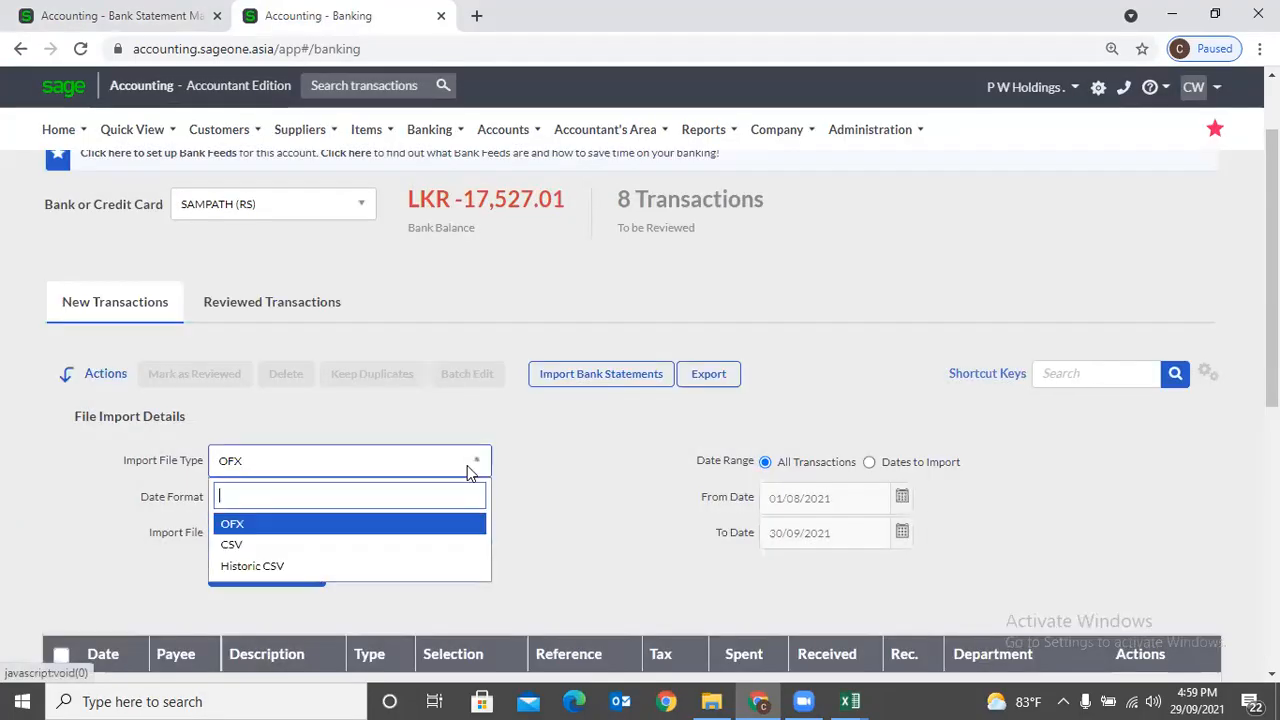
click(349, 567)
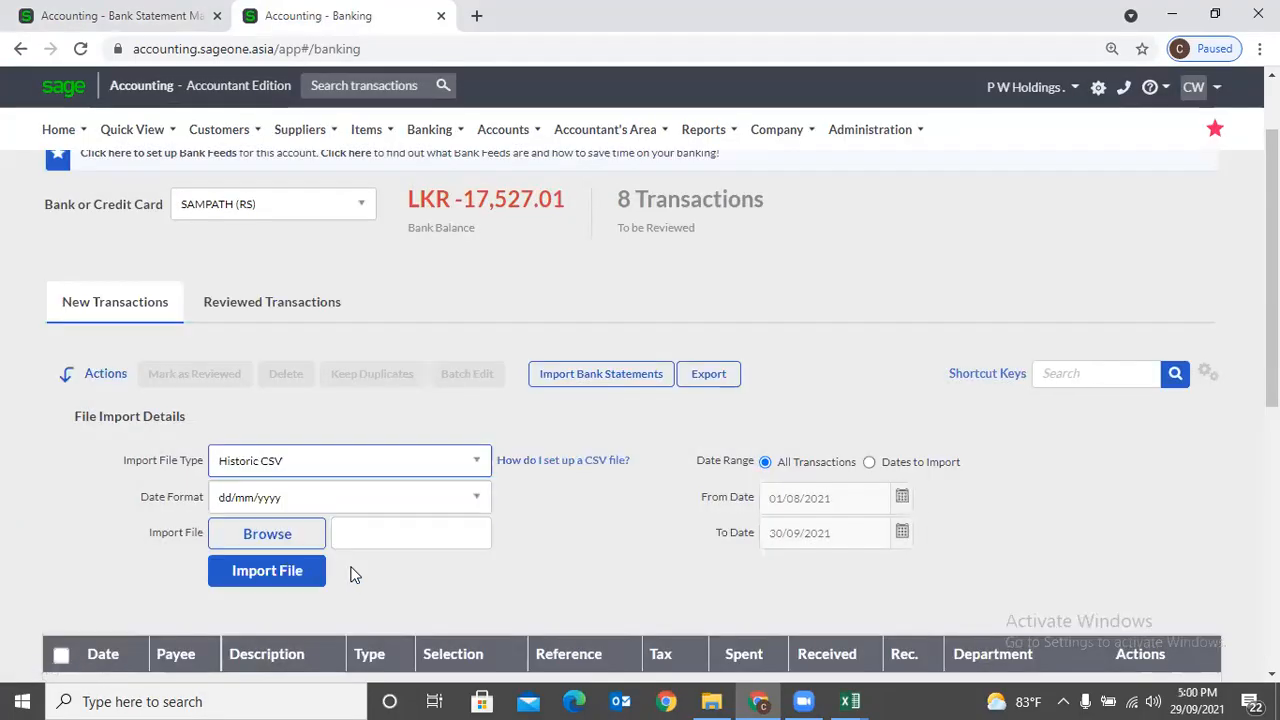
Download the Historic CSV example file from the CSV setup help and open it in Excel.
click(561, 462)
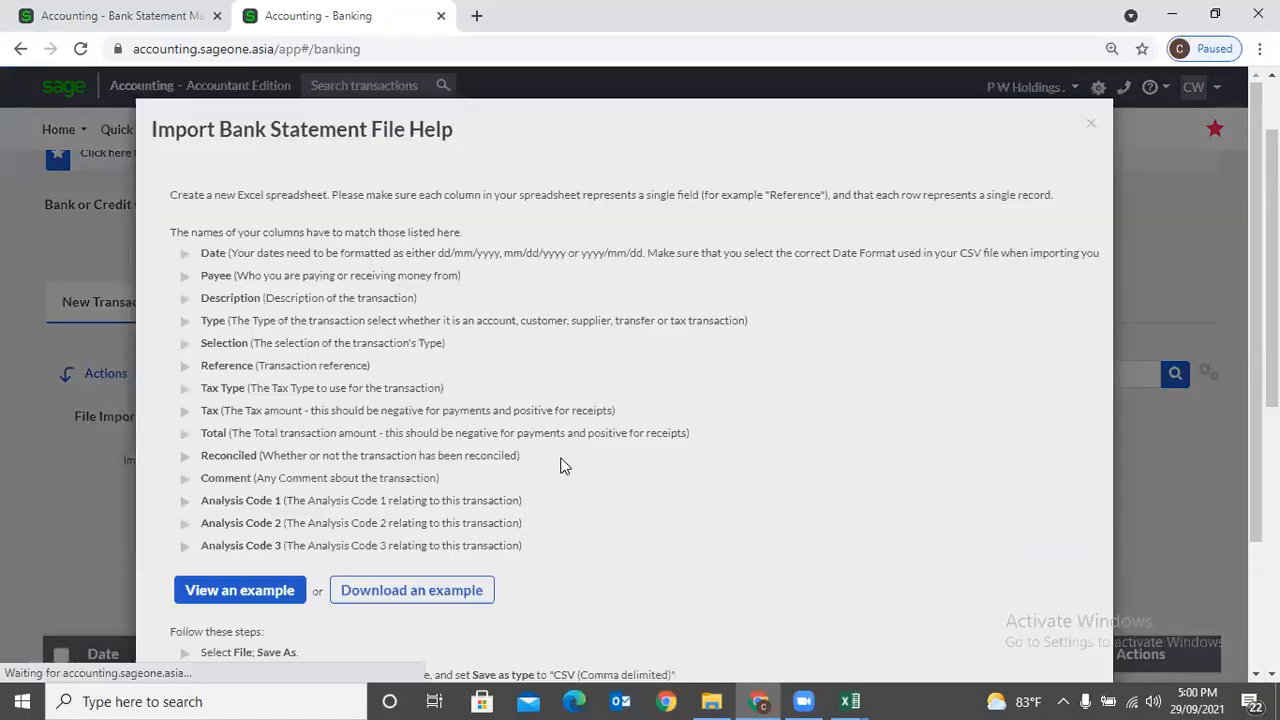
click(372, 592)
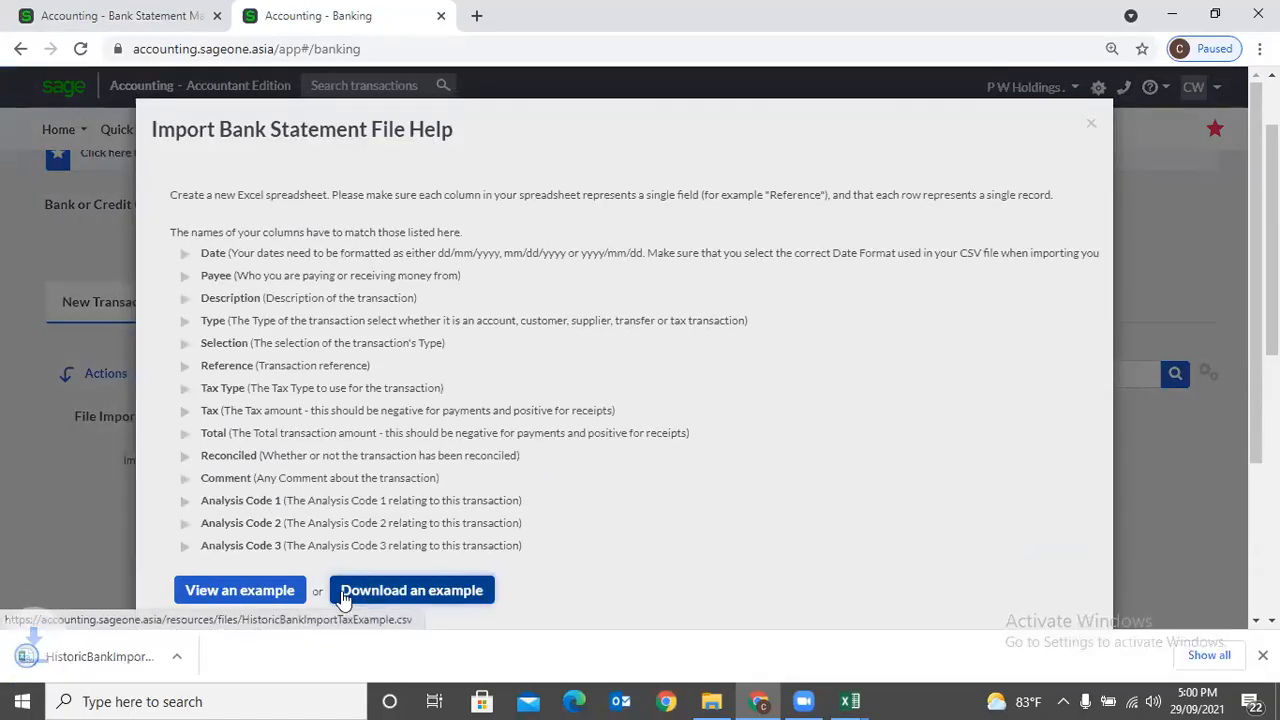
click(129, 662)
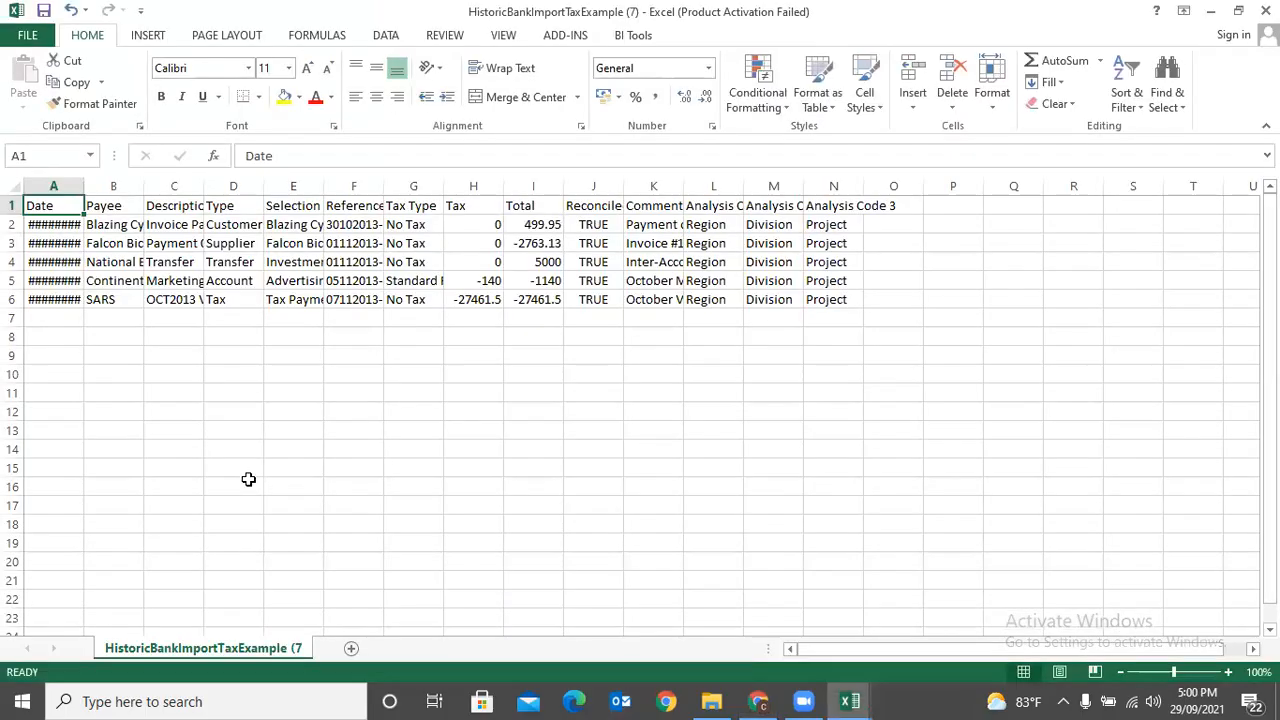
Autofit all columns of the HistoricBankImportTaxExample sheet to their contents.
click(12, 187)
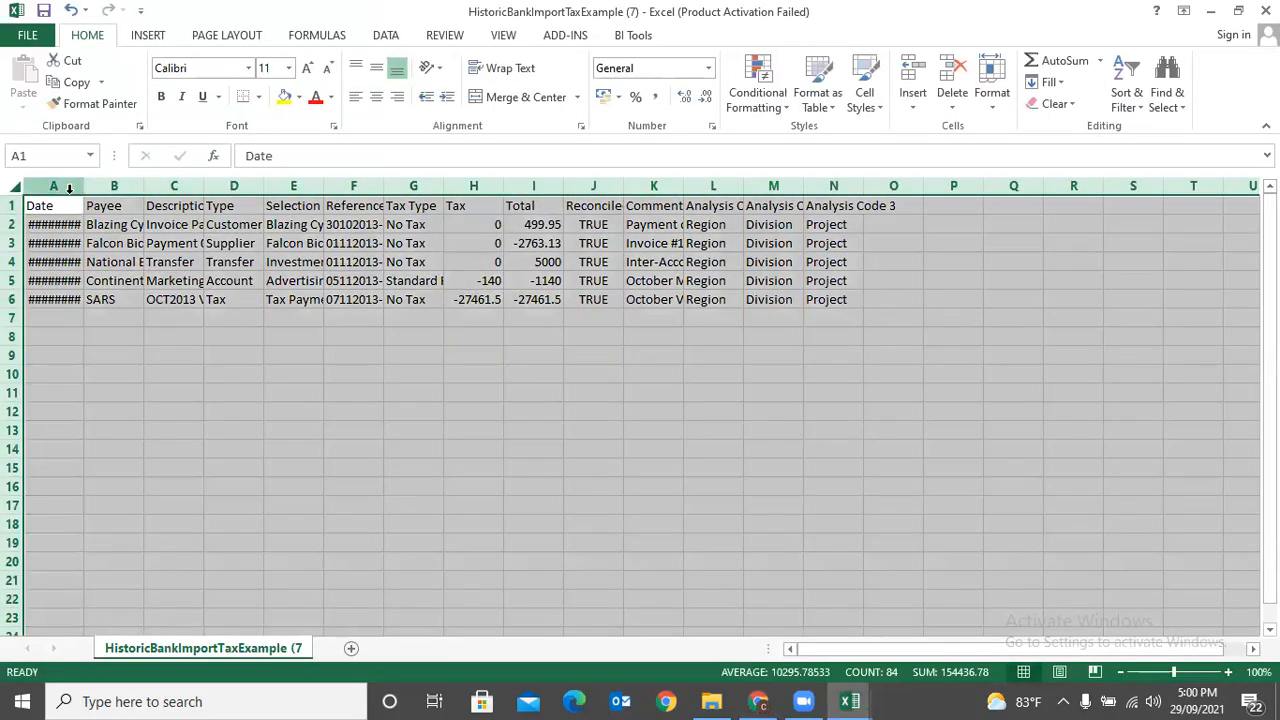
double_click(83, 187)
click(283, 395)
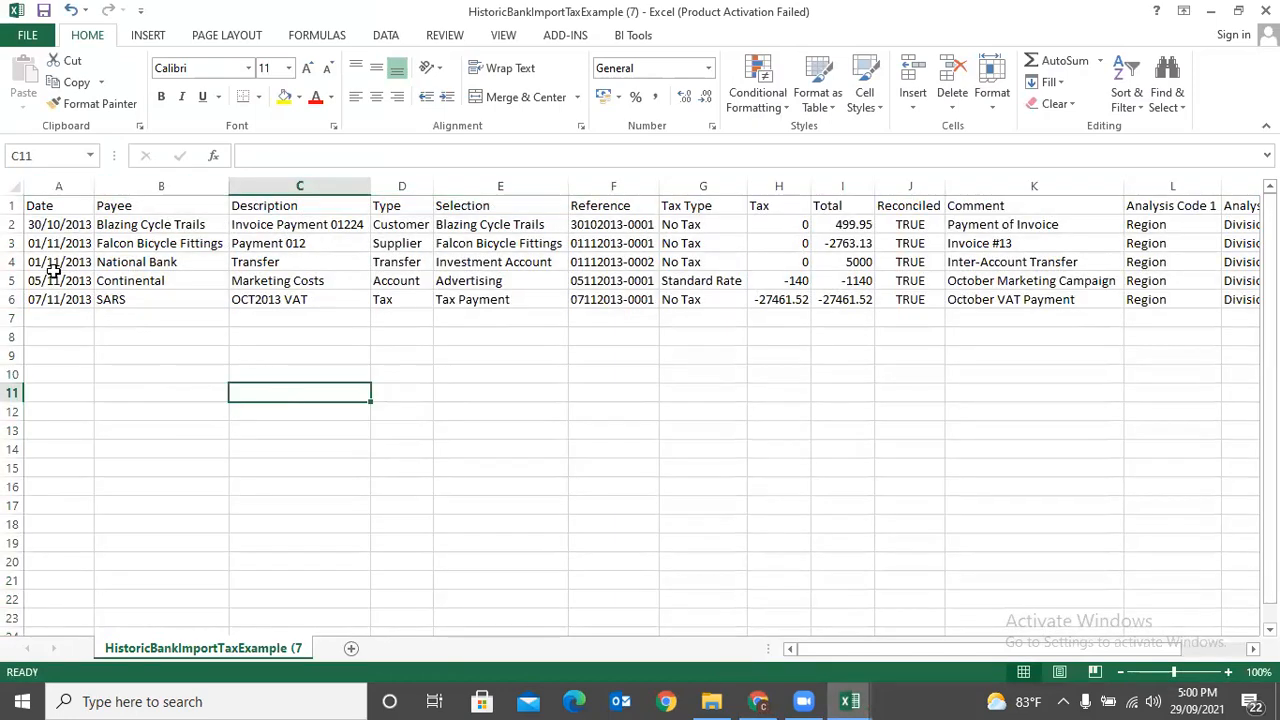
Examine how the Type and Selection columns pair up in the example sheet and review the columns through Analysis Code 3.
click(389, 263)
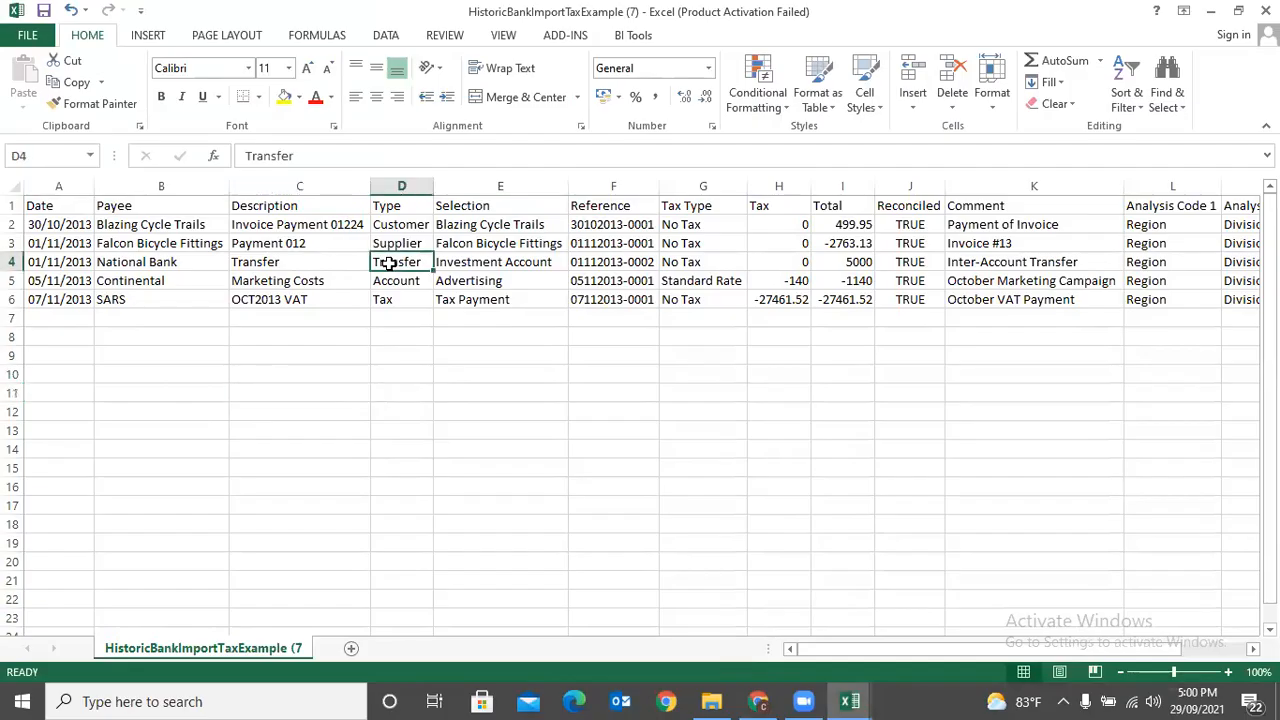
click(469, 263)
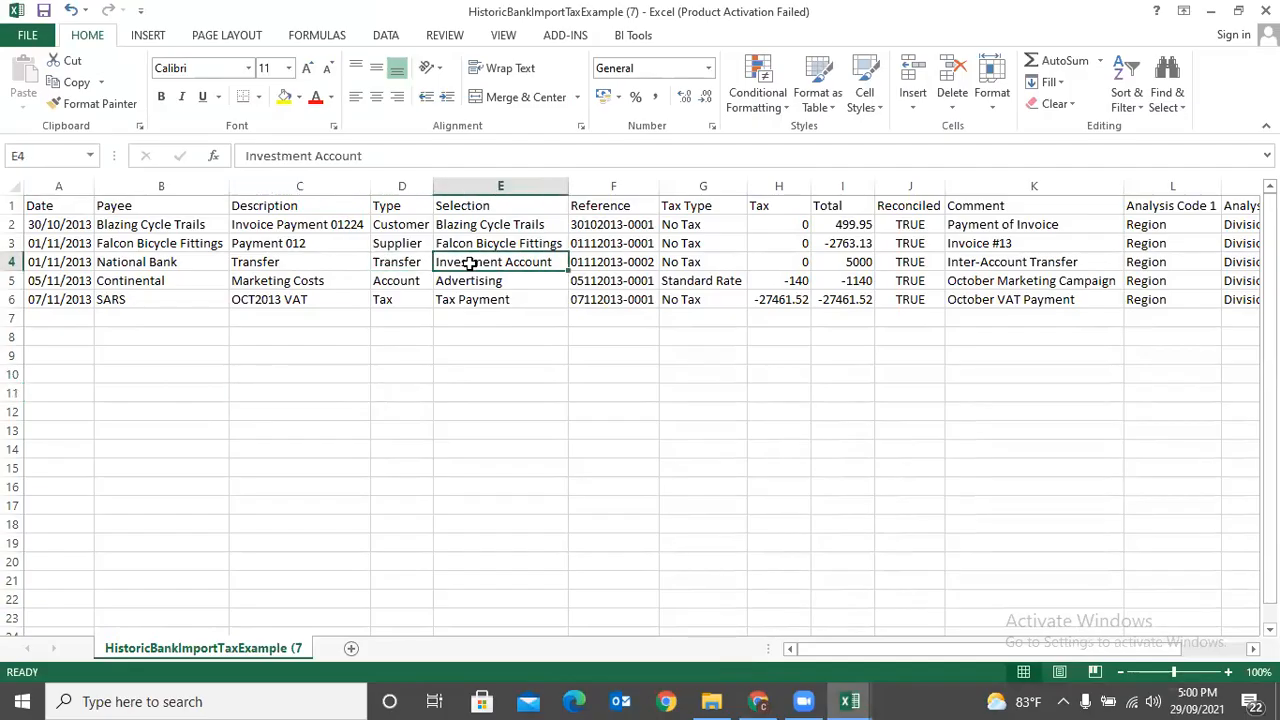
click(403, 222)
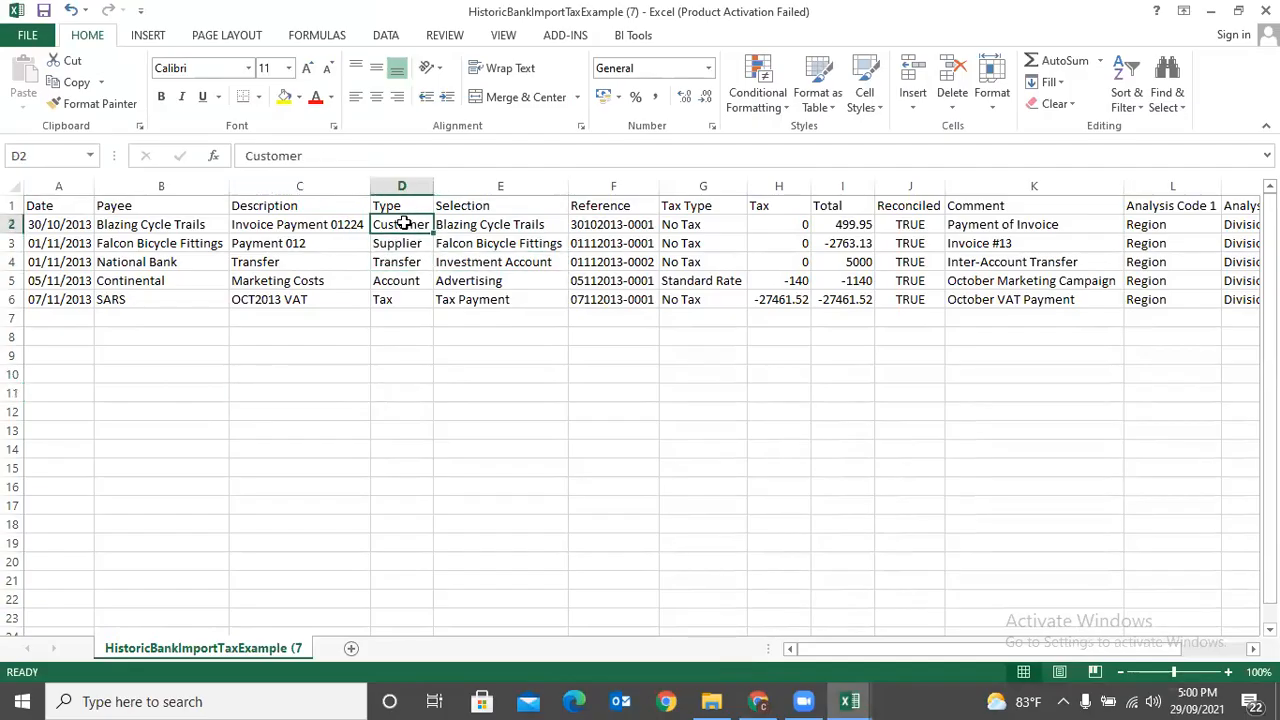
click(455, 227)
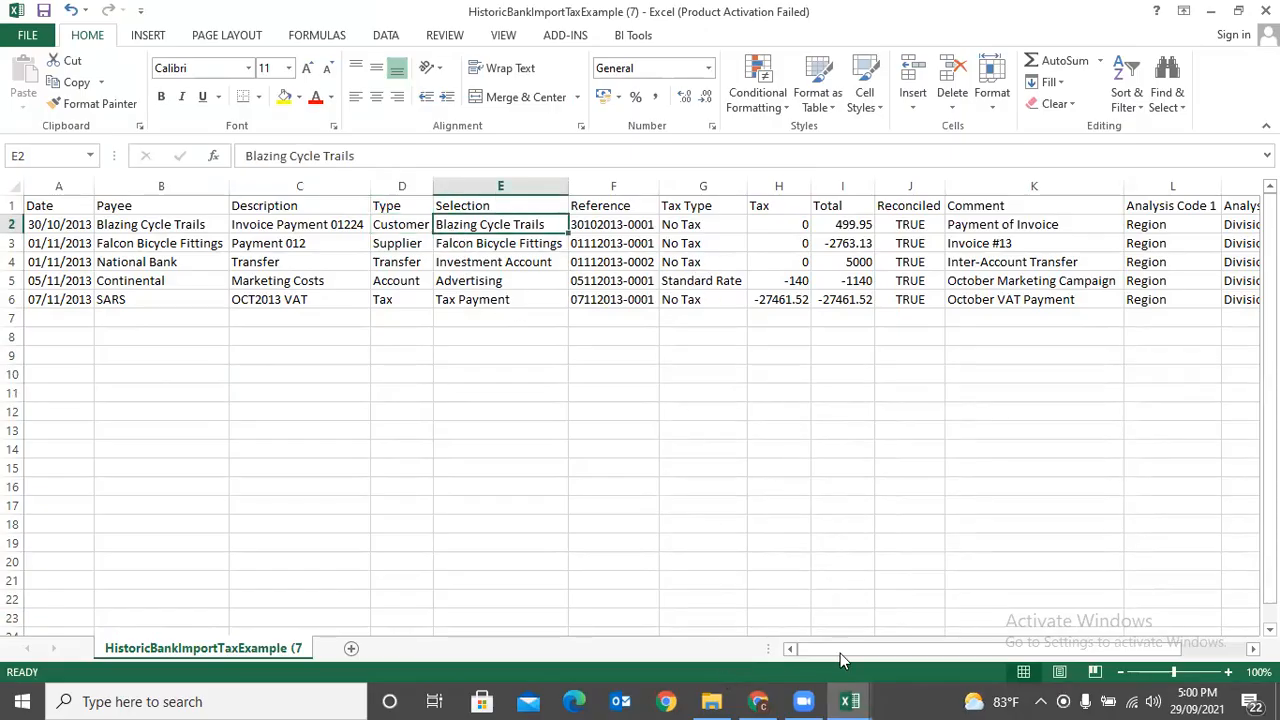
drag(847, 651, 1046, 648)
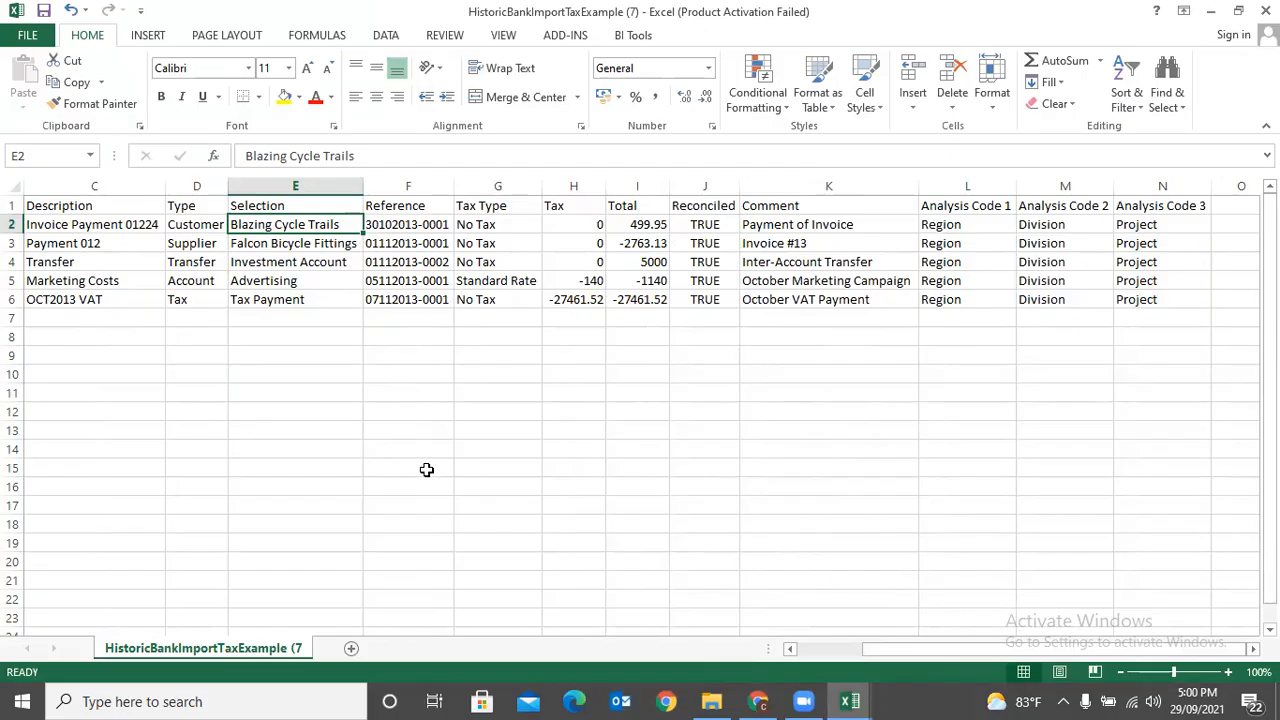
Switch back to the Sage Banking page in Chrome and set the import date range option to Dates to Import.
click(748, 700)
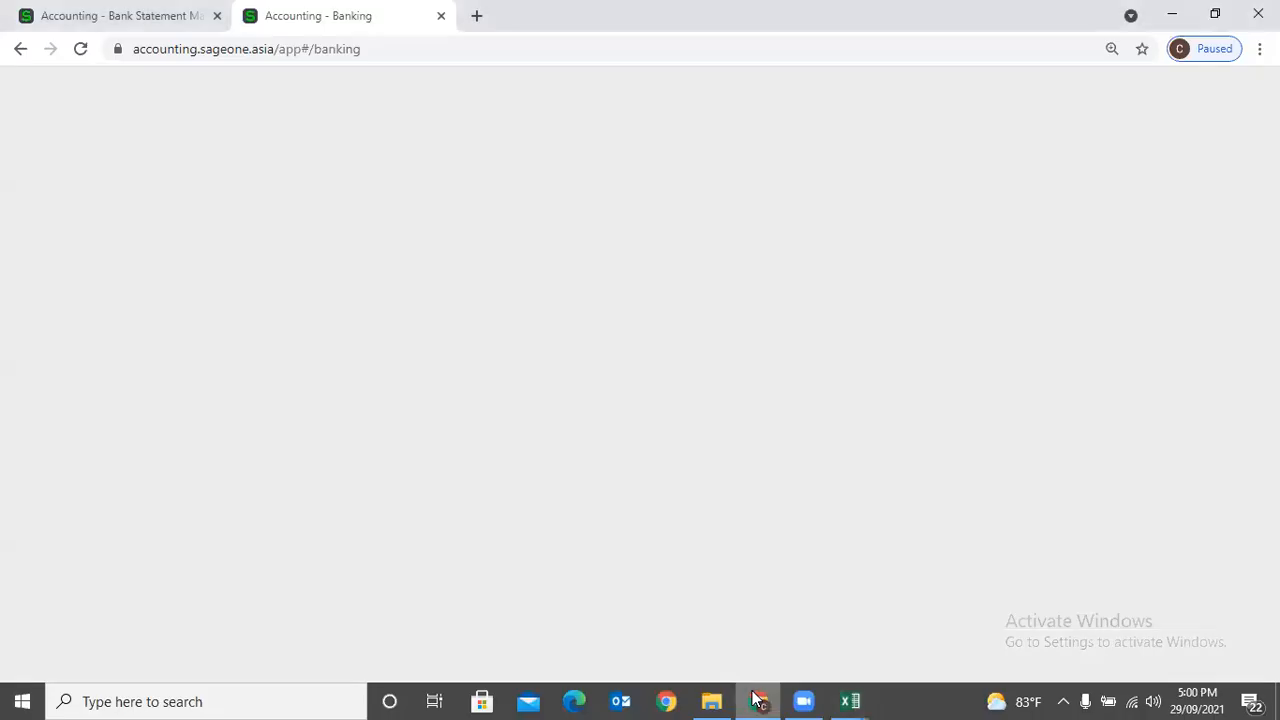
click(1088, 124)
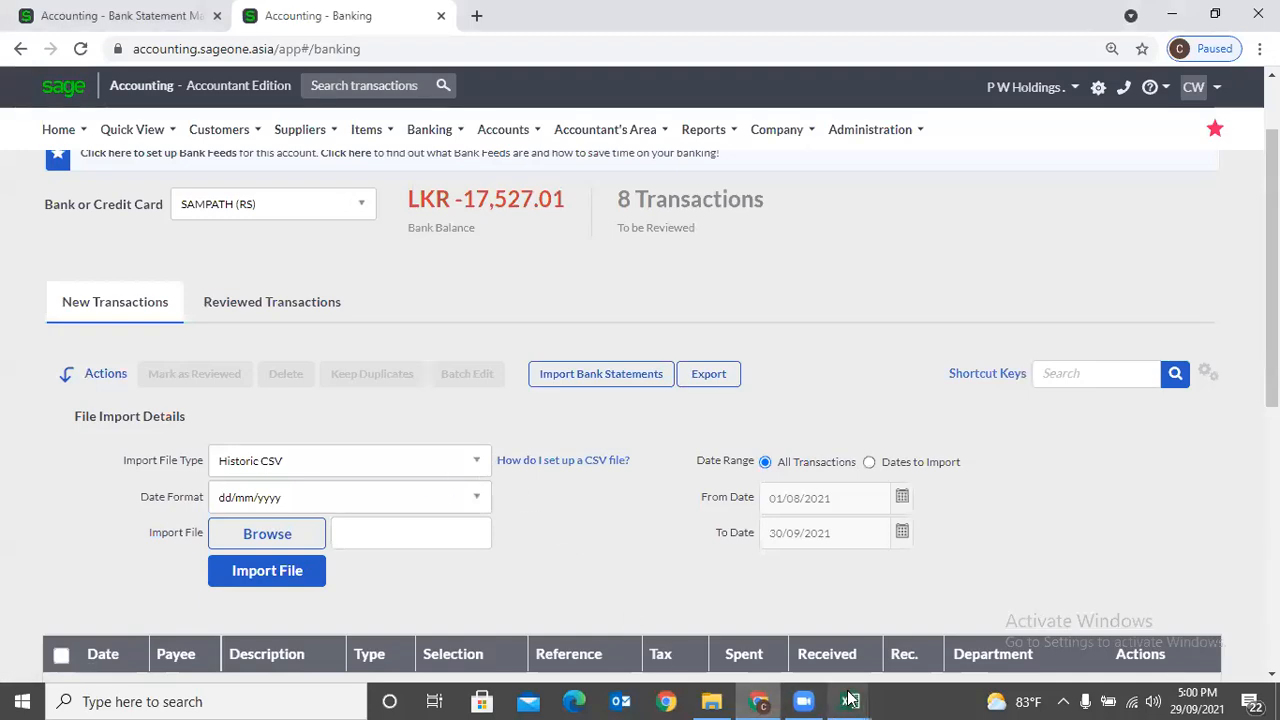
mouse_move(850, 701)
click(1027, 630)
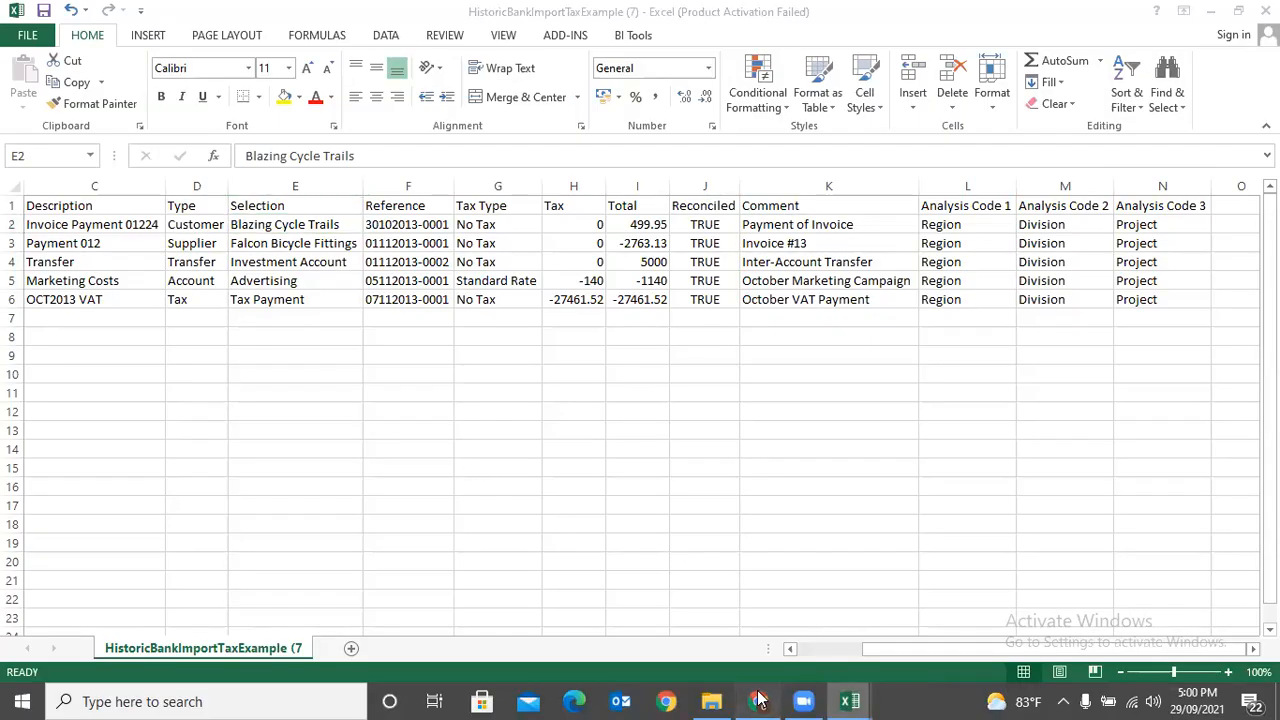
click(766, 700)
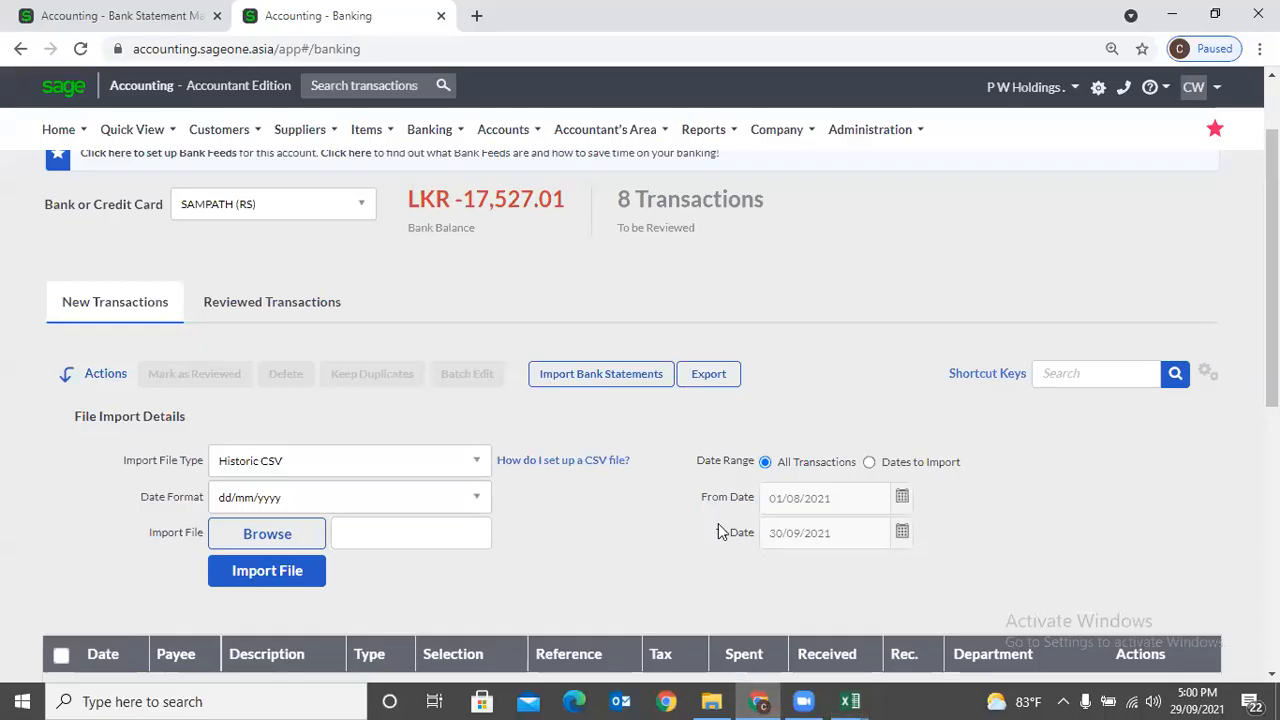
scroll(710, 520, down, 2)
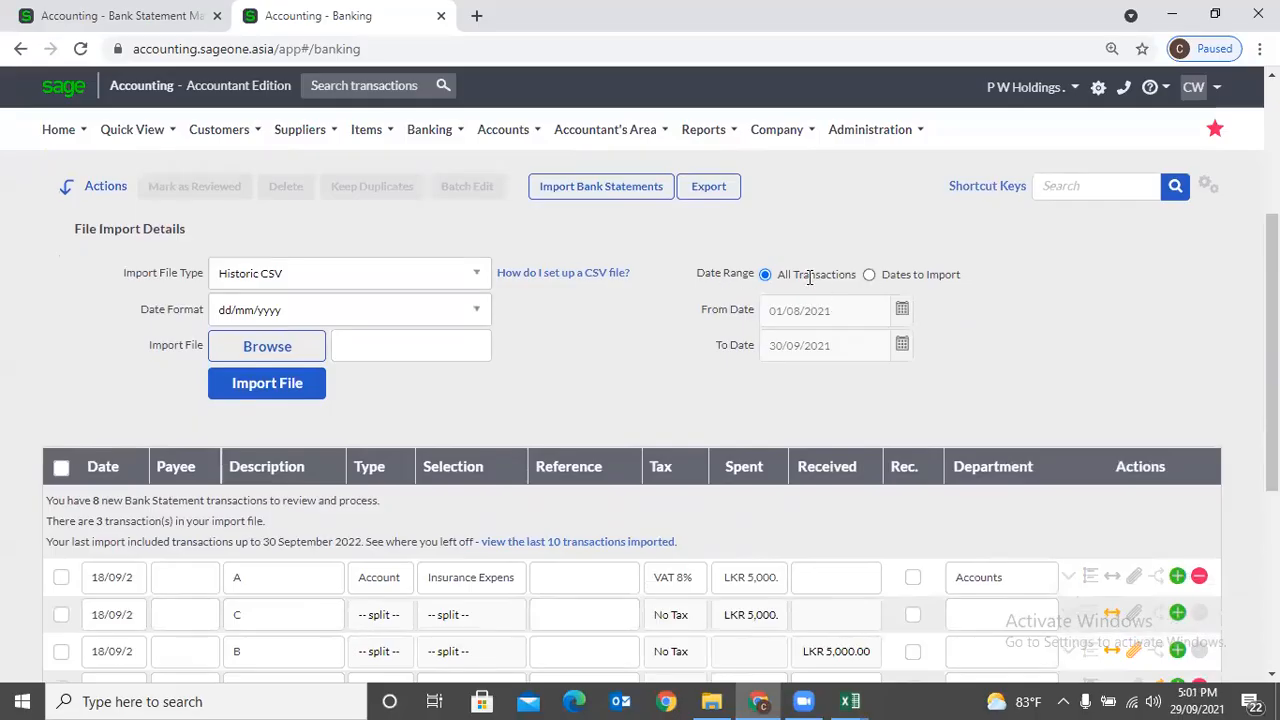
click(869, 275)
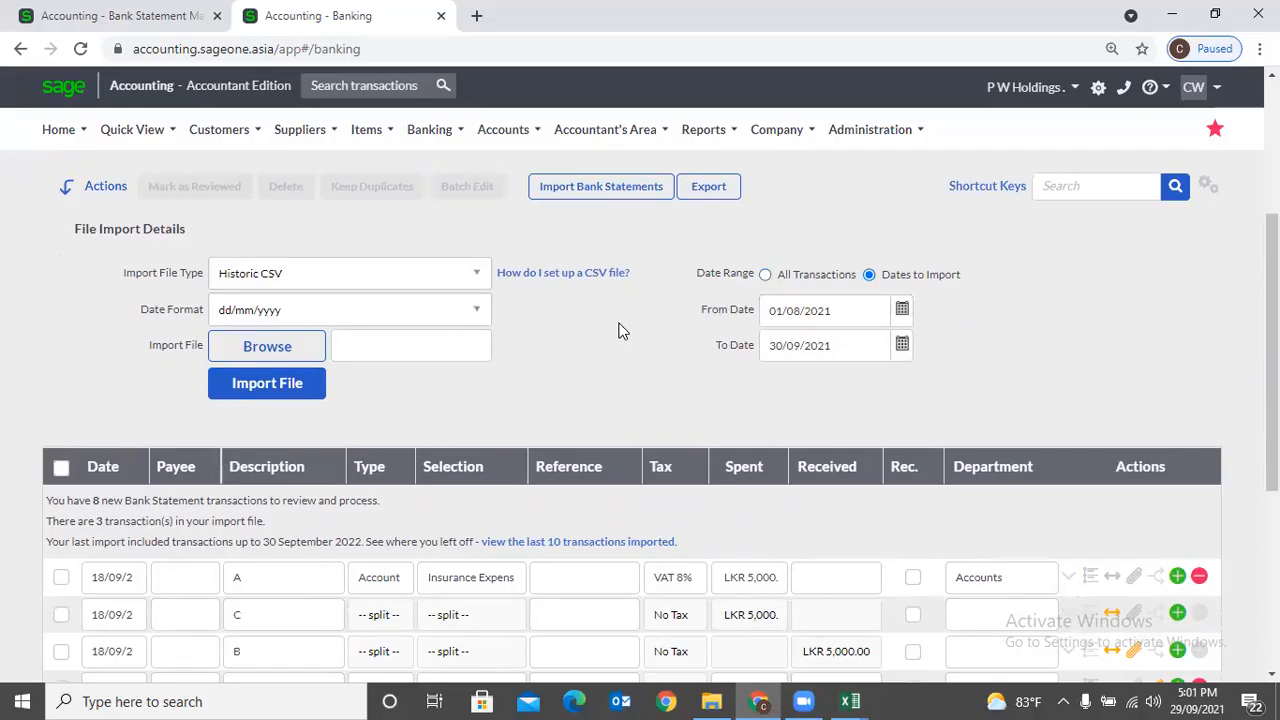
Review the imported bank transactions and open the Reconcile Banks and Credit Cards page.
scroll(610, 335, down, 3)
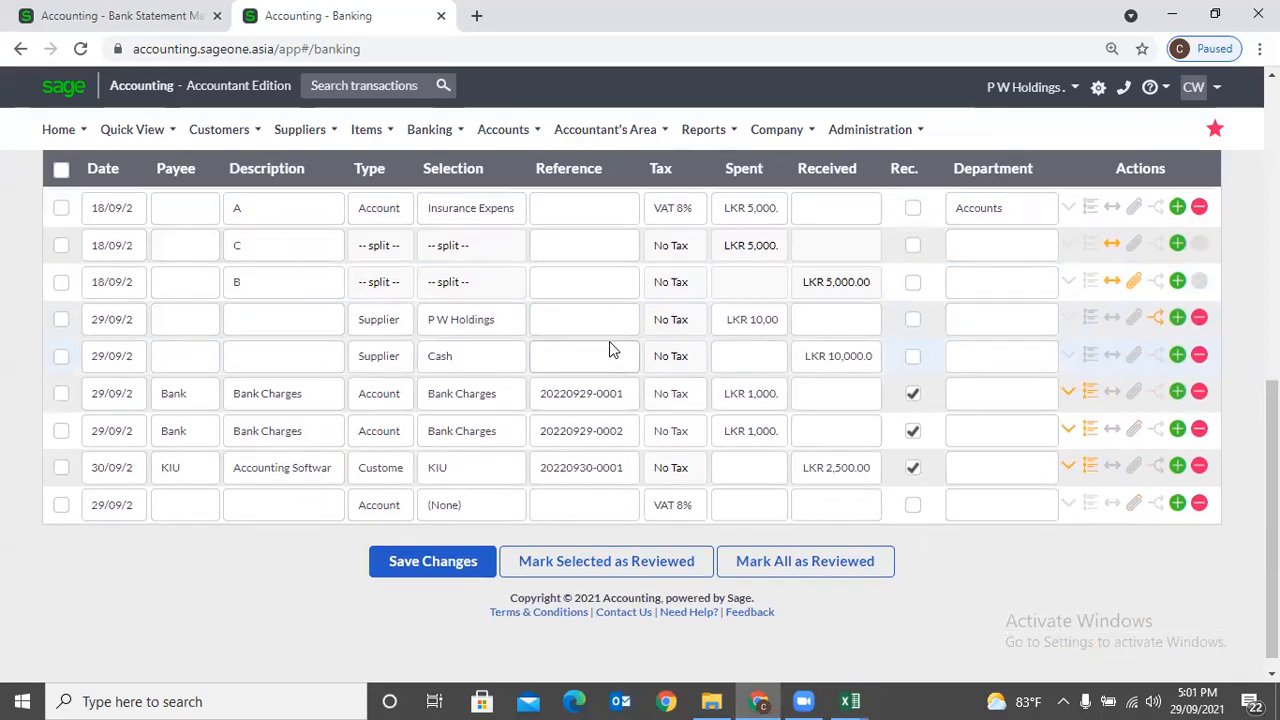
scroll(612, 348, up, 4)
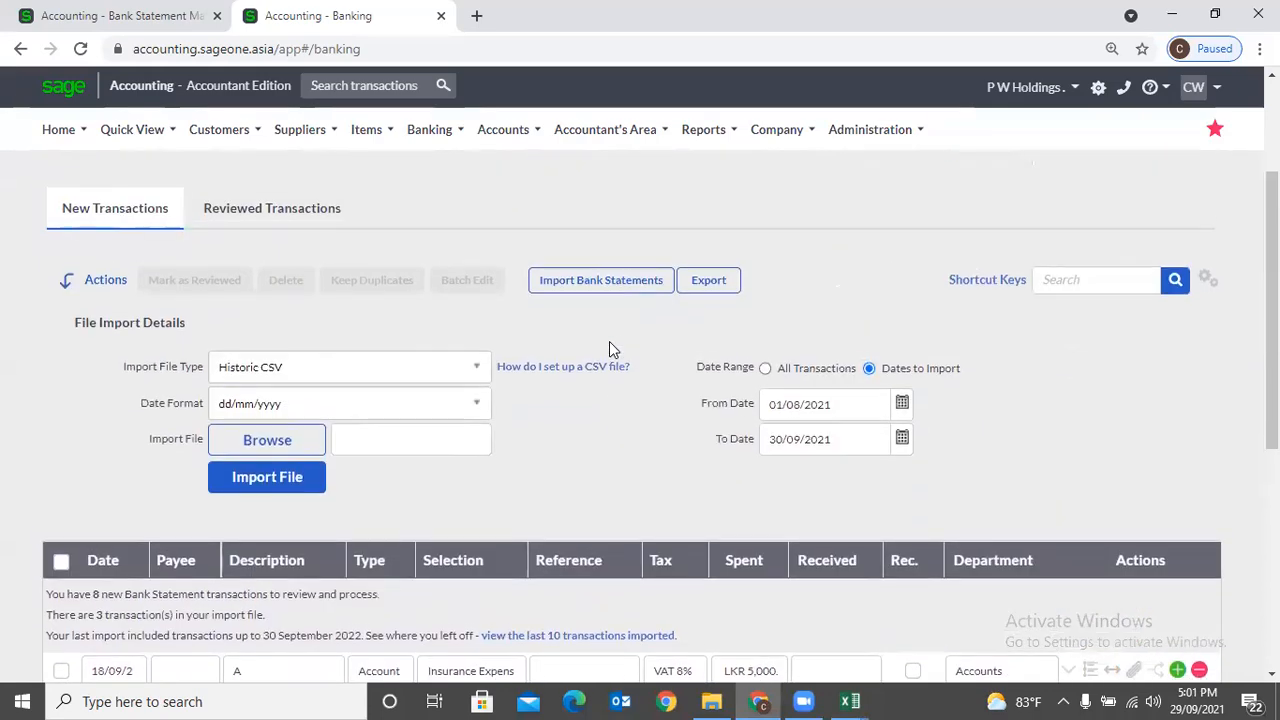
scroll(610, 345, up, 2)
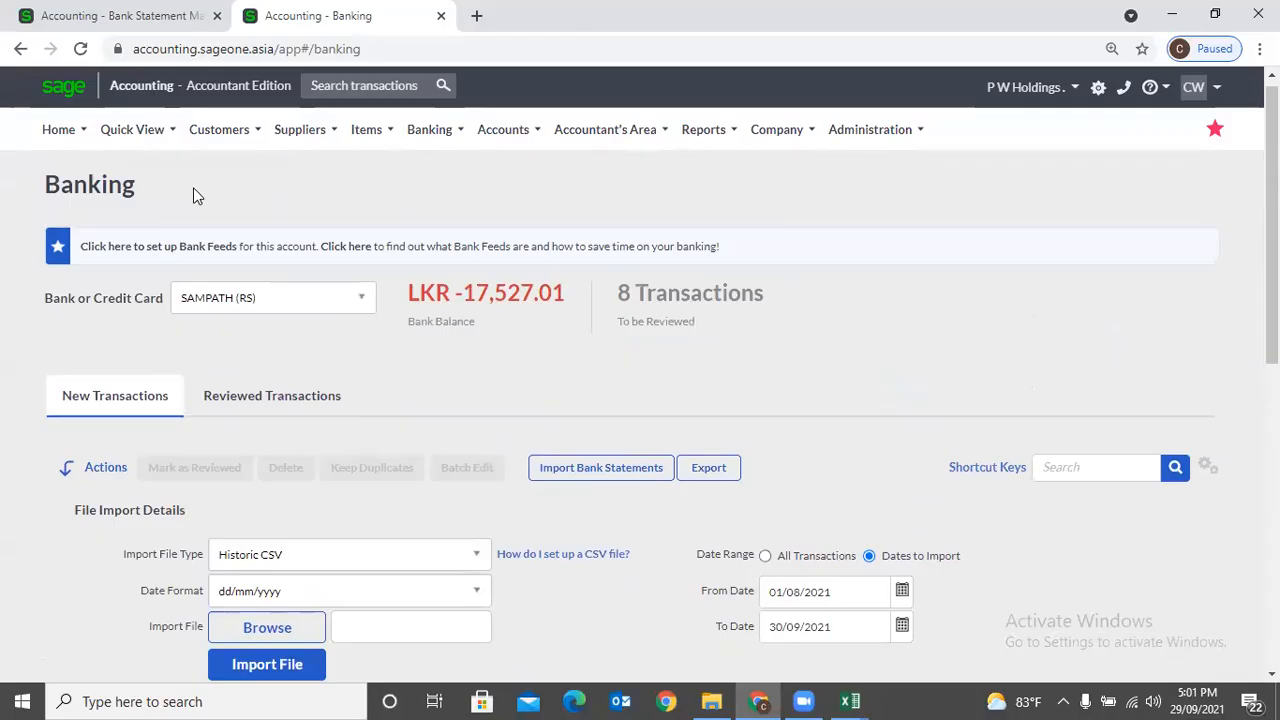
click(417, 134)
mouse_move(426, 229)
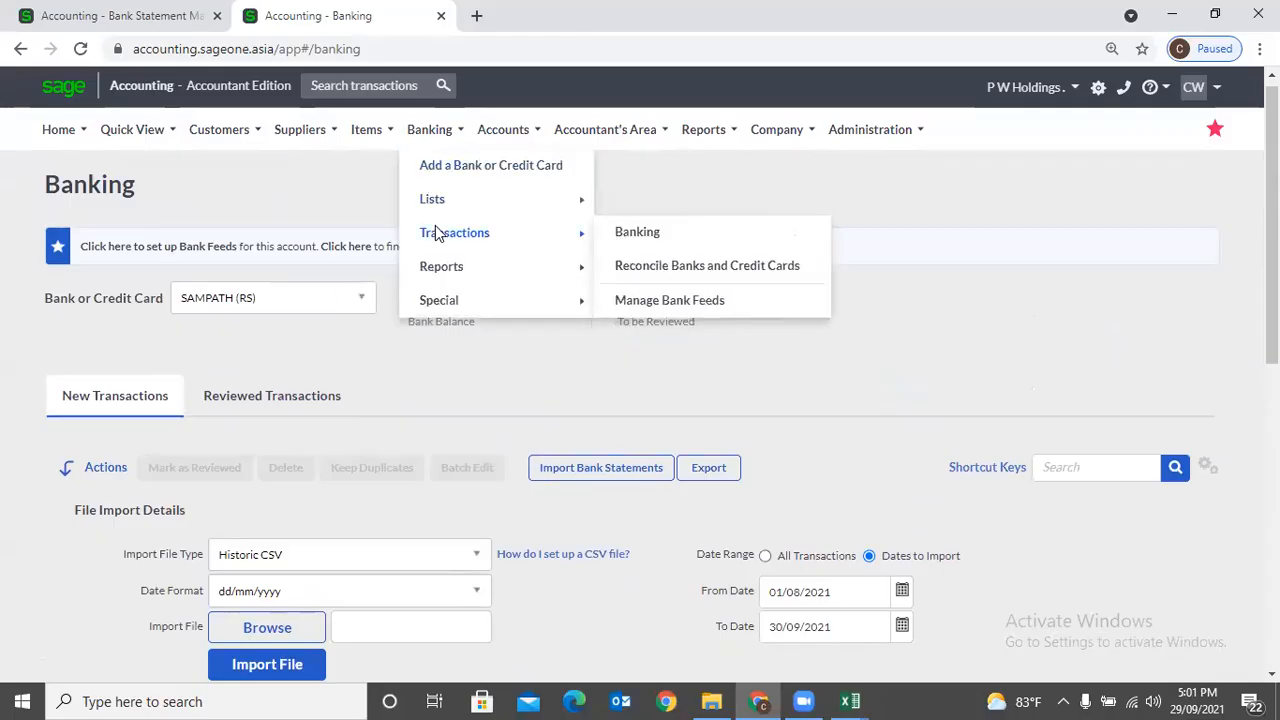
click(757, 268)
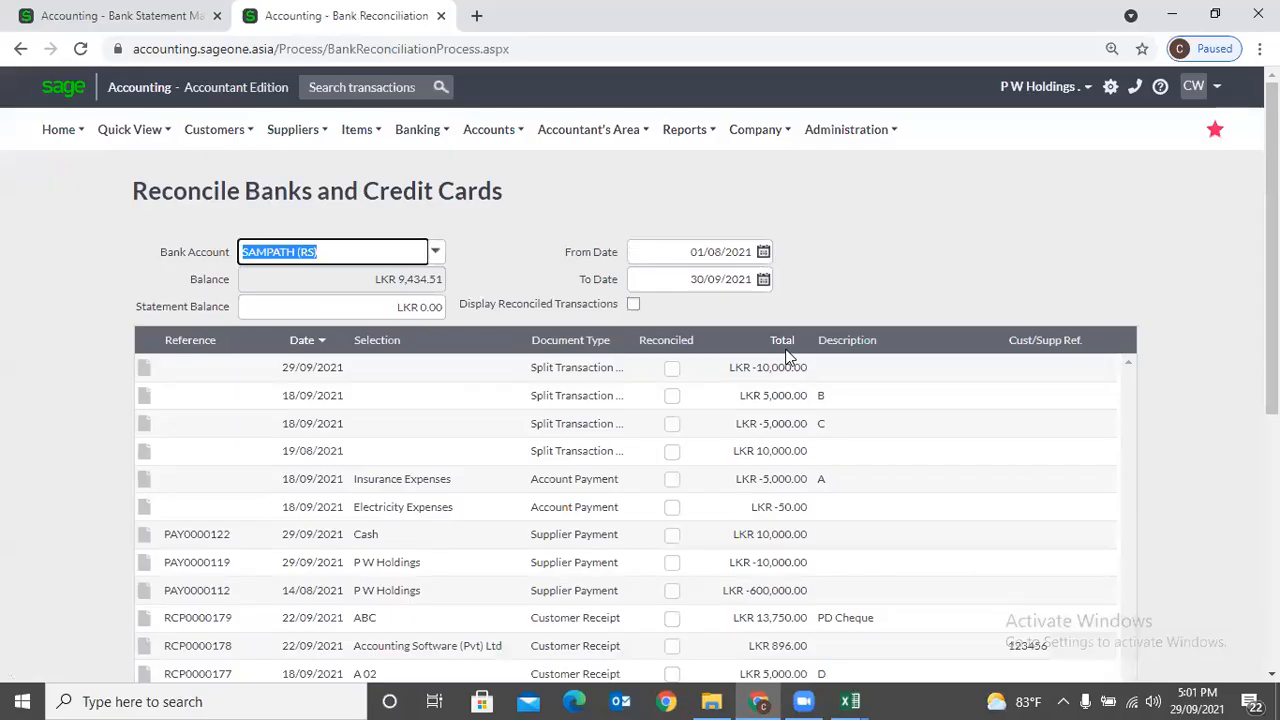
Keep the SAMPATH (RS) account and From Date, set the reconciliation To Date to 31/08/2021, and accept reloading the transactions.
click(434, 254)
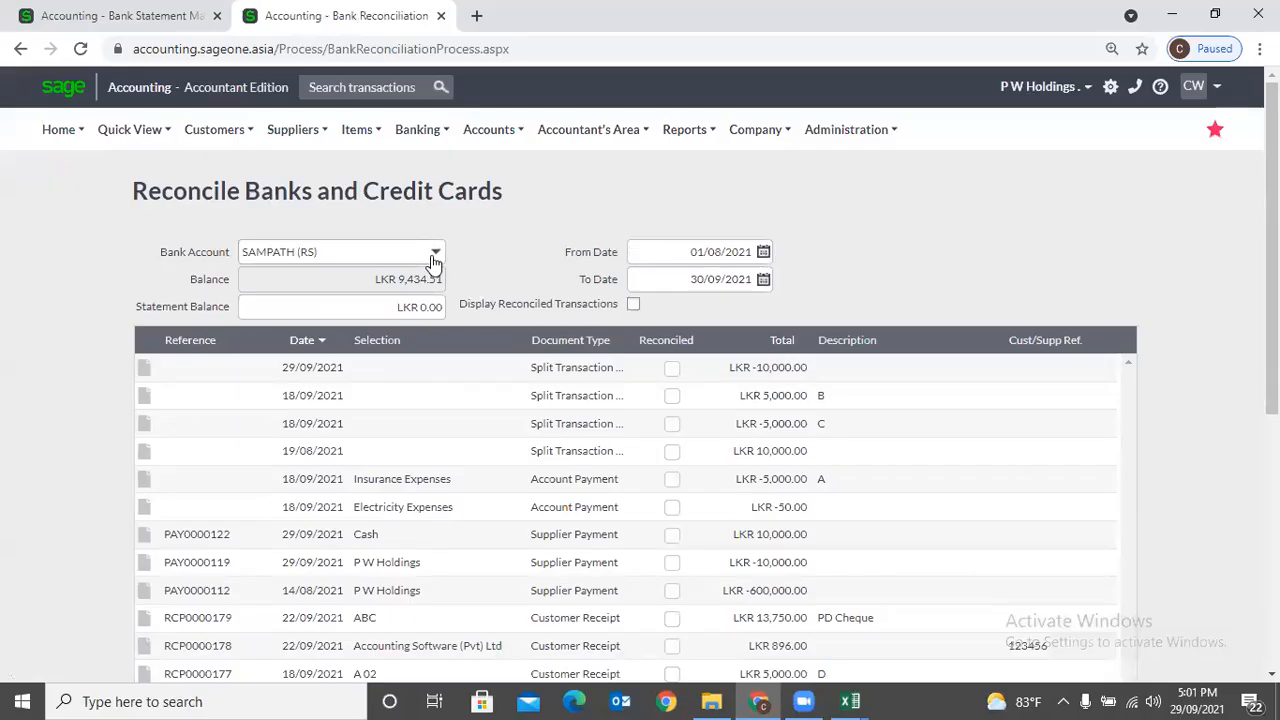
click(487, 253)
click(763, 252)
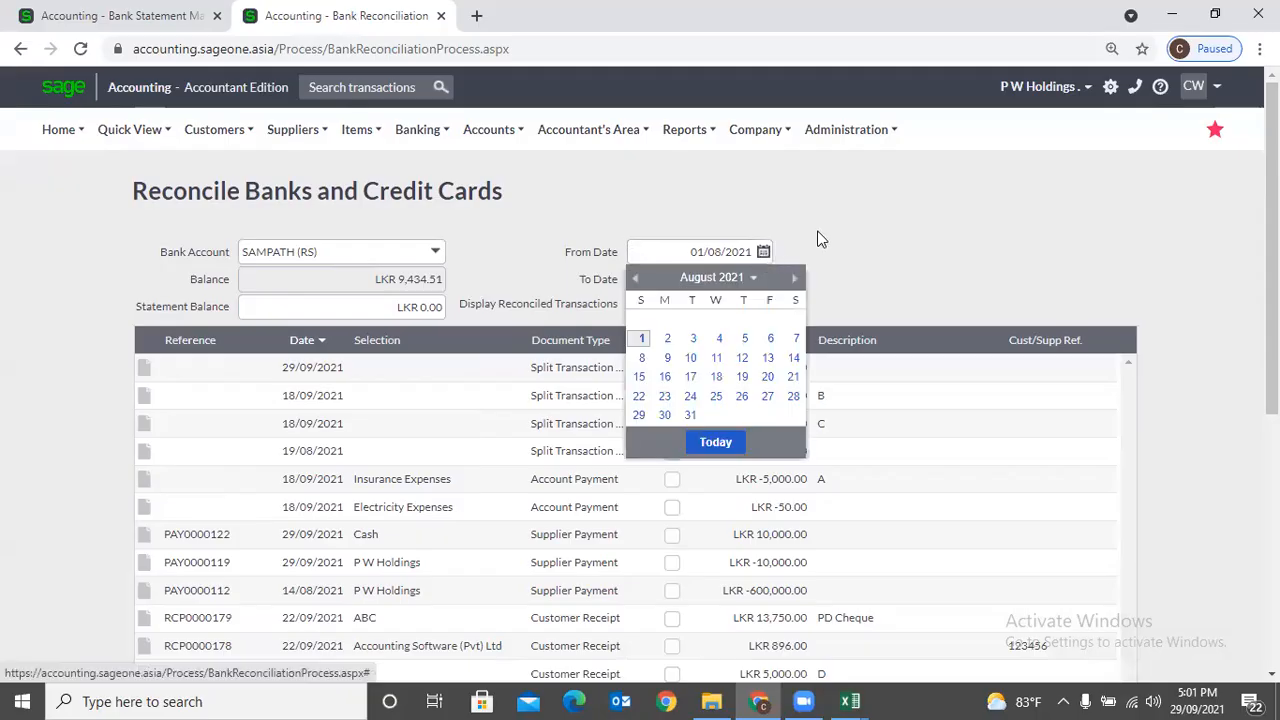
click(820, 237)
click(763, 280)
click(635, 304)
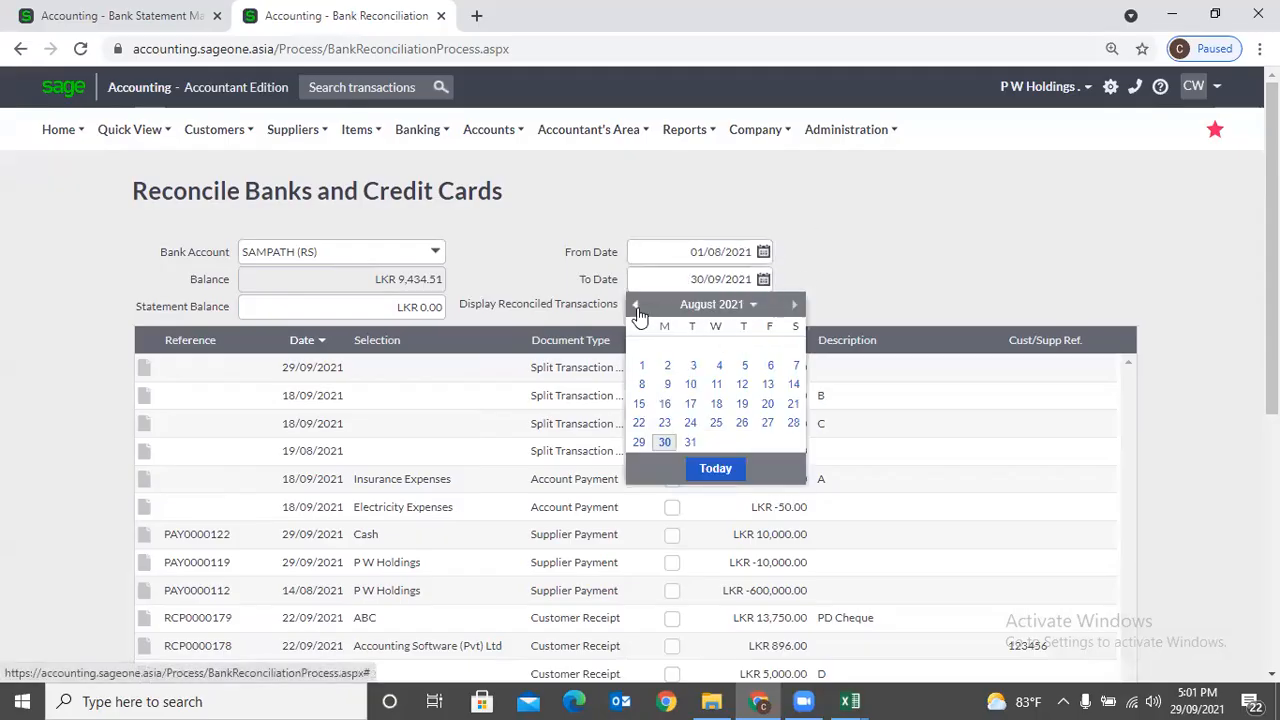
click(690, 441)
click(843, 268)
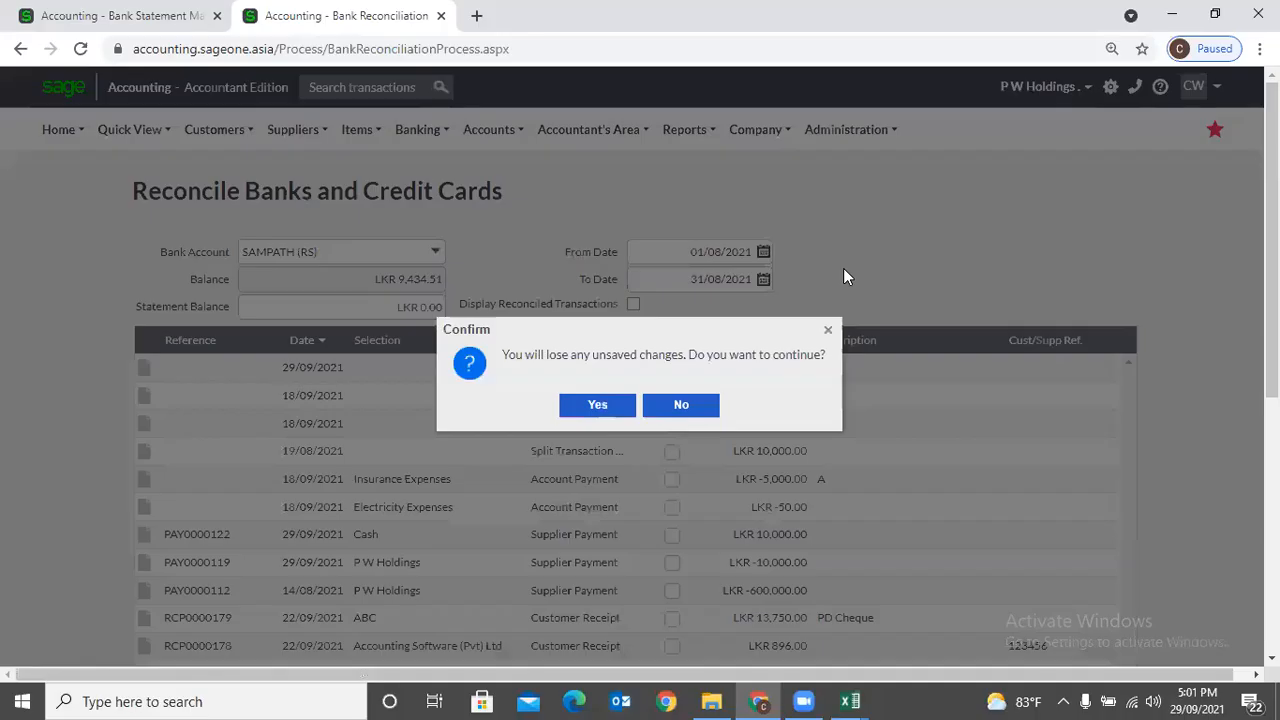
click(622, 401)
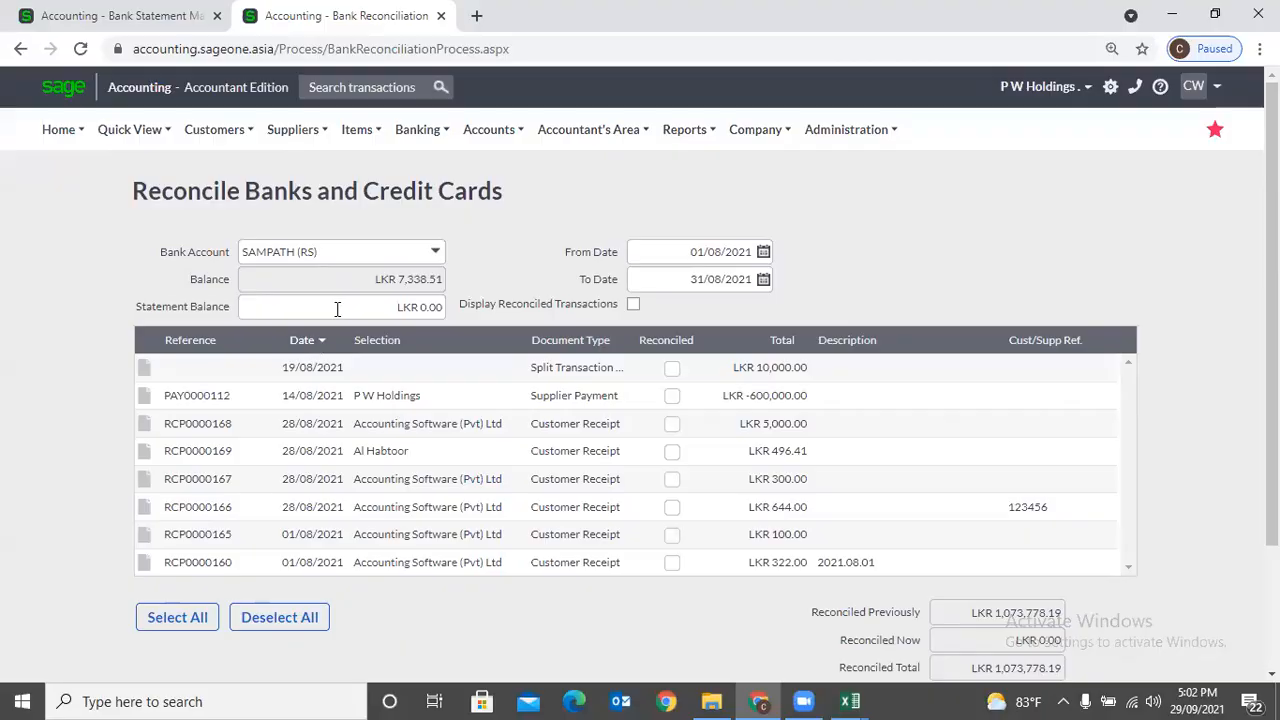
Set the reconciliation's statement balance to LKR 100,000.00.
click(339, 307)
key(BackSpace)
text(100000)
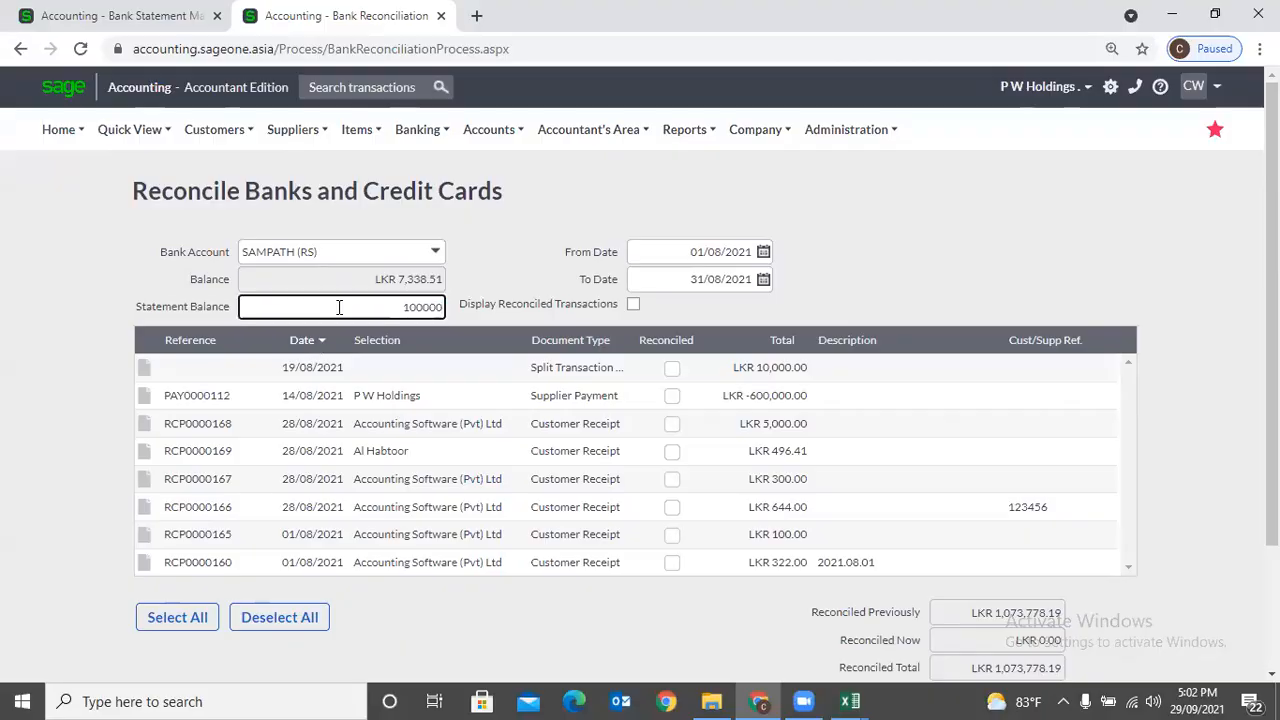
click(514, 265)
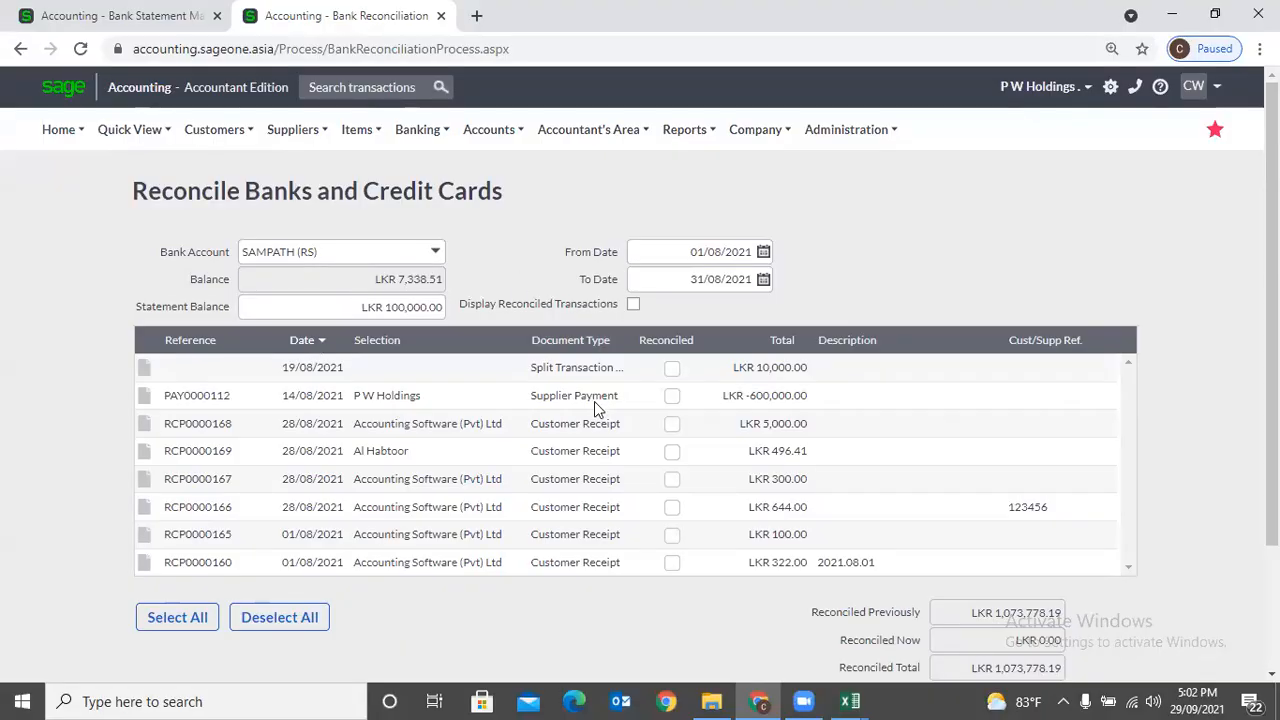
Mark the 19/08/2021 split transaction as reconciled and sort the transactions by total in descending order.
click(671, 369)
click(303, 340)
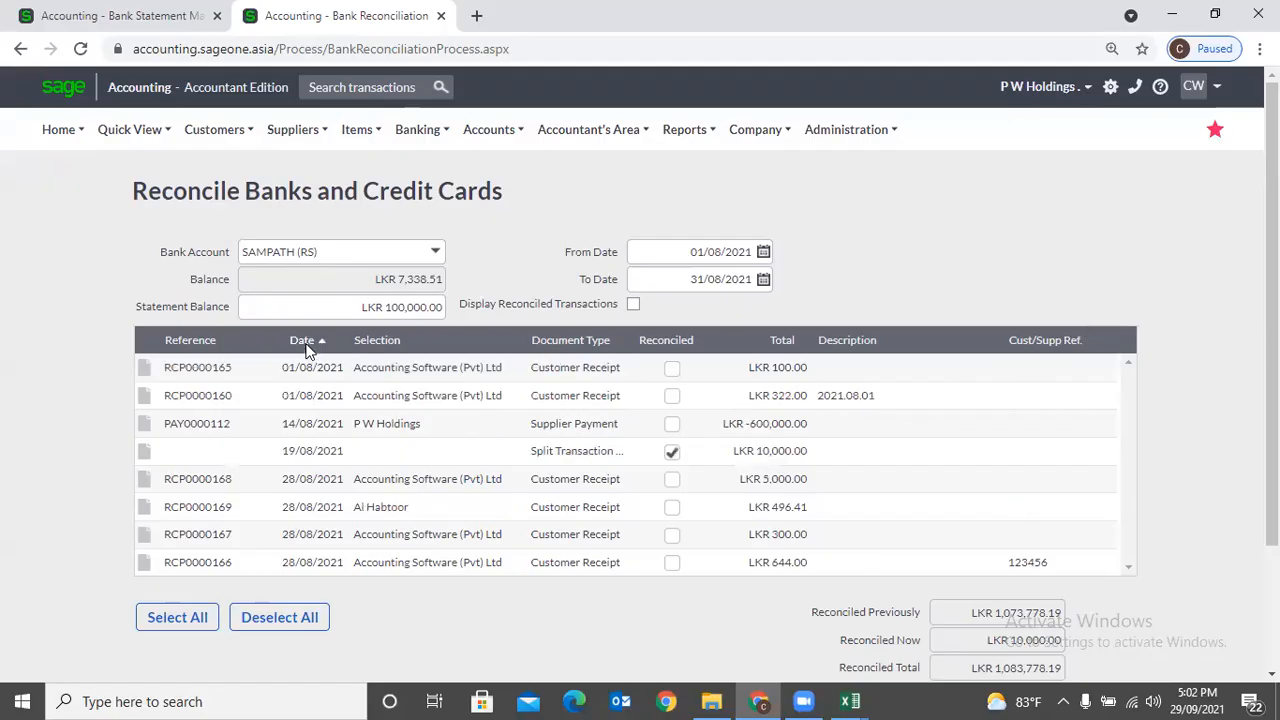
click(757, 336)
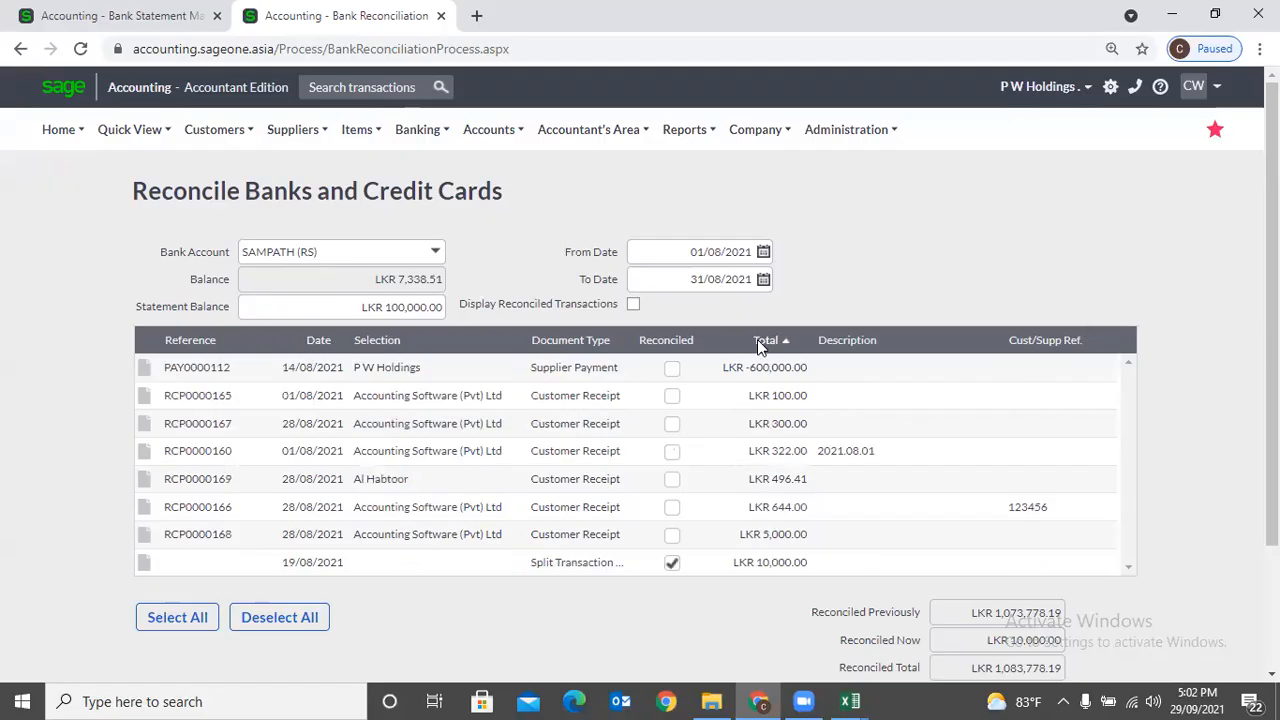
click(757, 340)
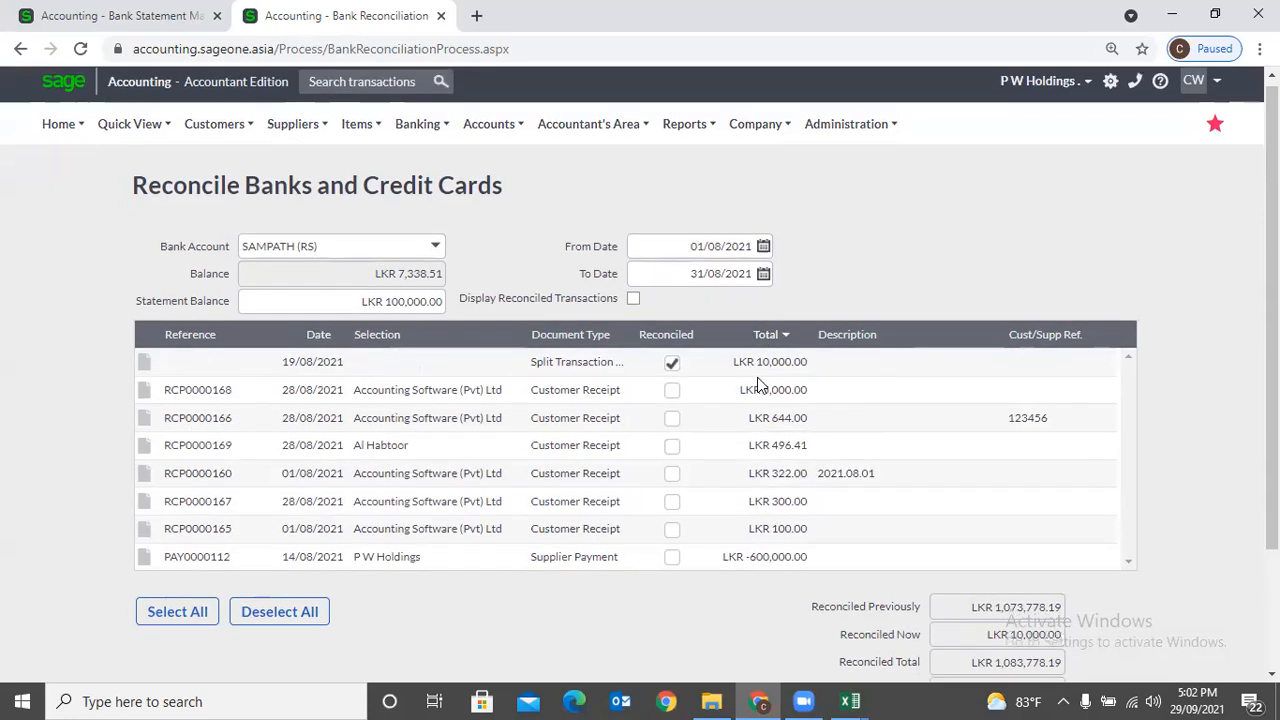
Mark the LKR 5,000.00 customer receipt of 28/08/2021 as reconciled, and turn on display of reconciled transactions, accepting loss of unsaved changes.
scroll(808, 508, down, 1)
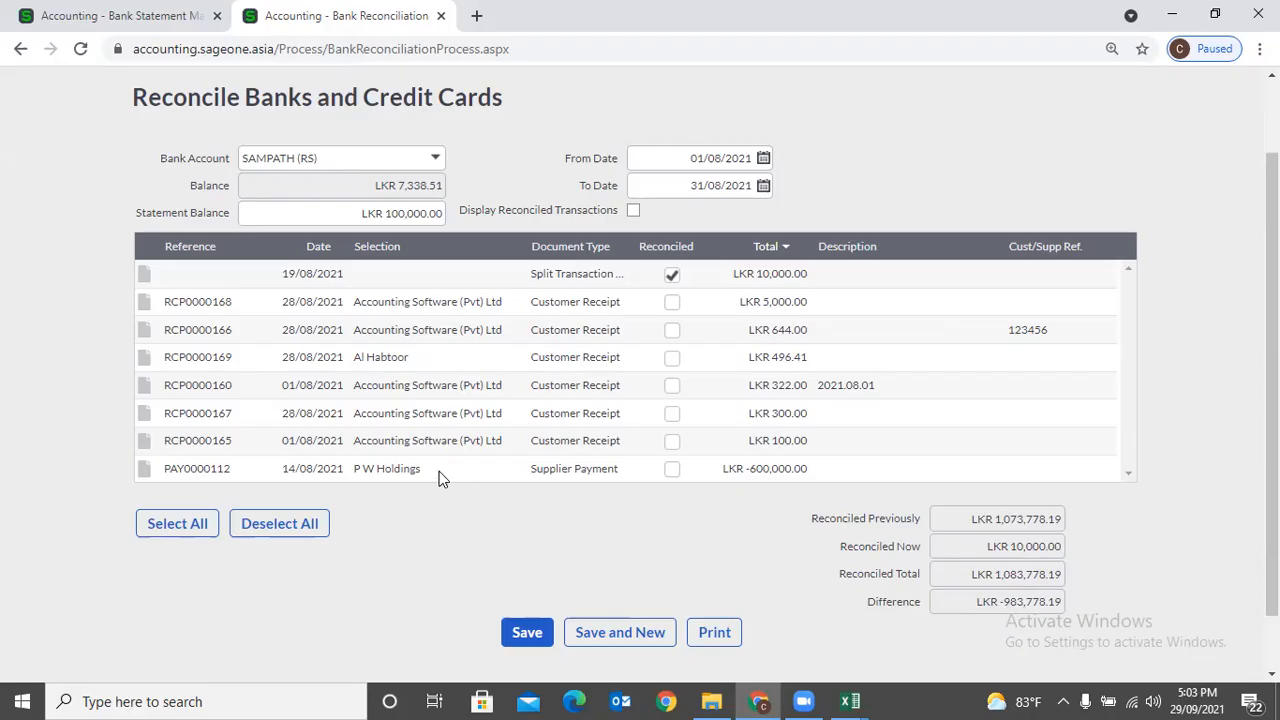
click(671, 303)
click(634, 211)
click(593, 406)
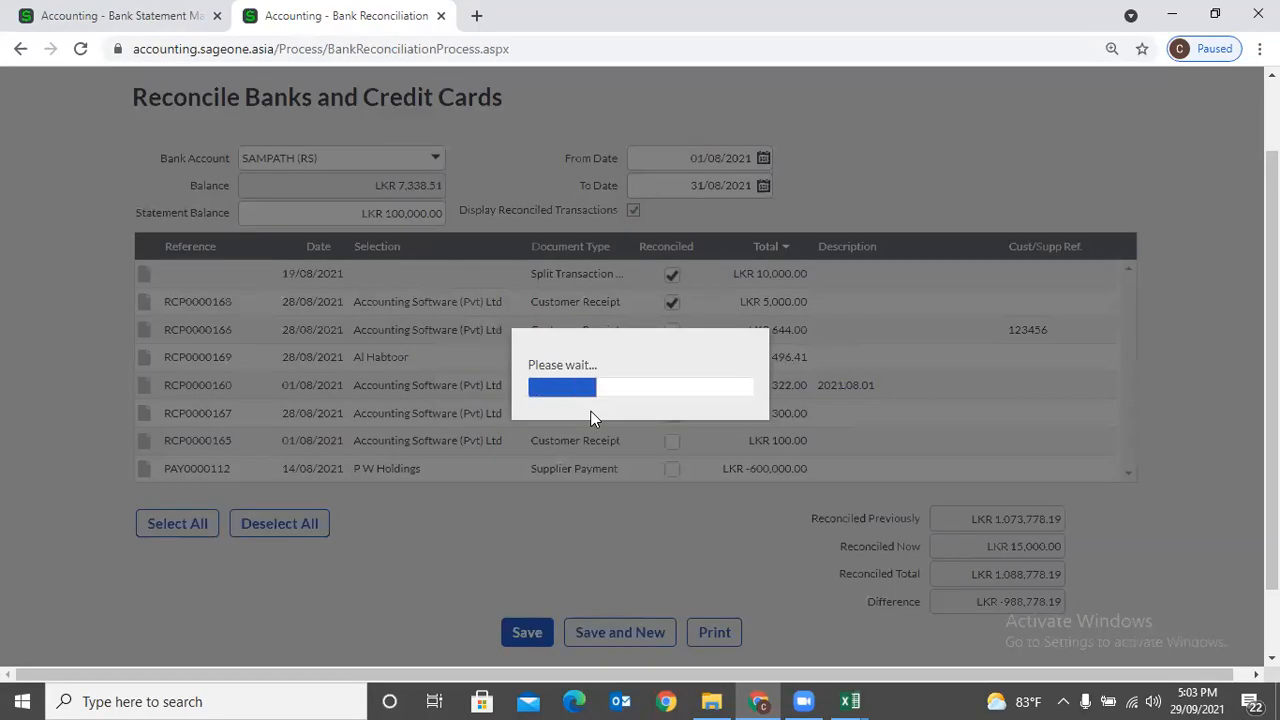
Examine the full list of reconciled and unreconciled transactions, the reconciliation totals, and the save and print options.
scroll(684, 390, down, 1)
scroll(684, 390, down, 2)
scroll(684, 390, up, 3)
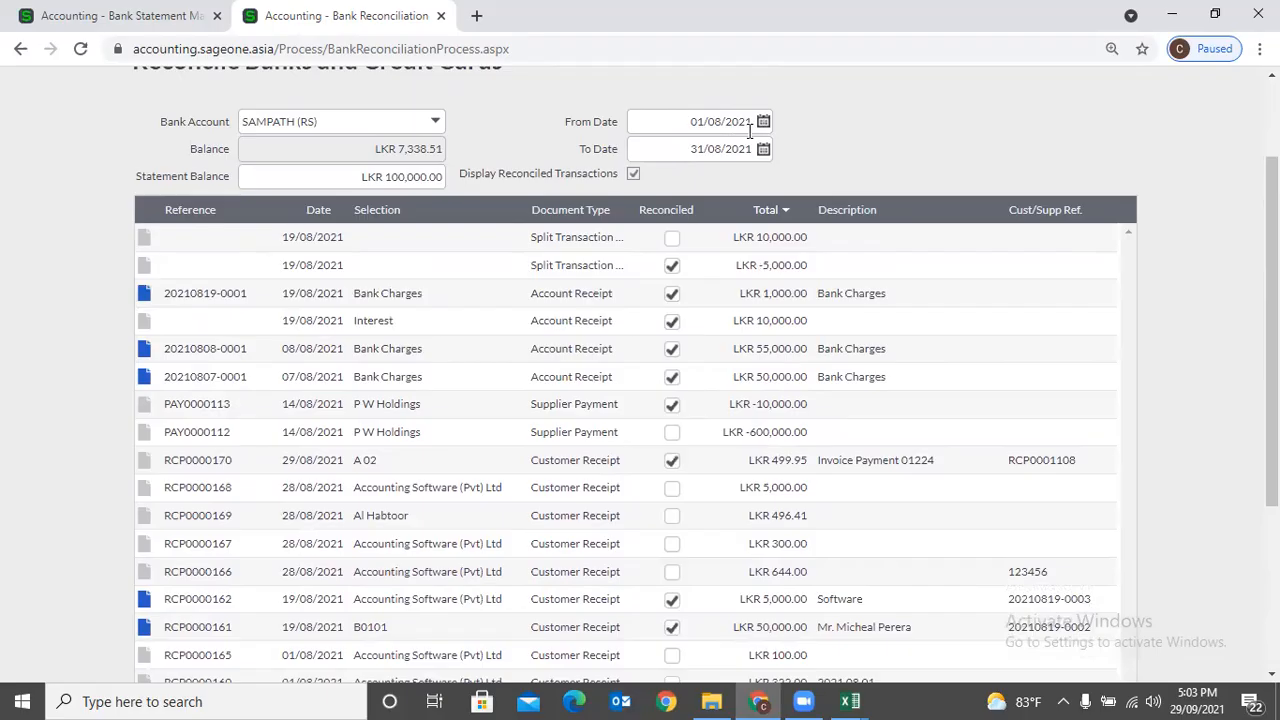
scroll(742, 401, down, 3)
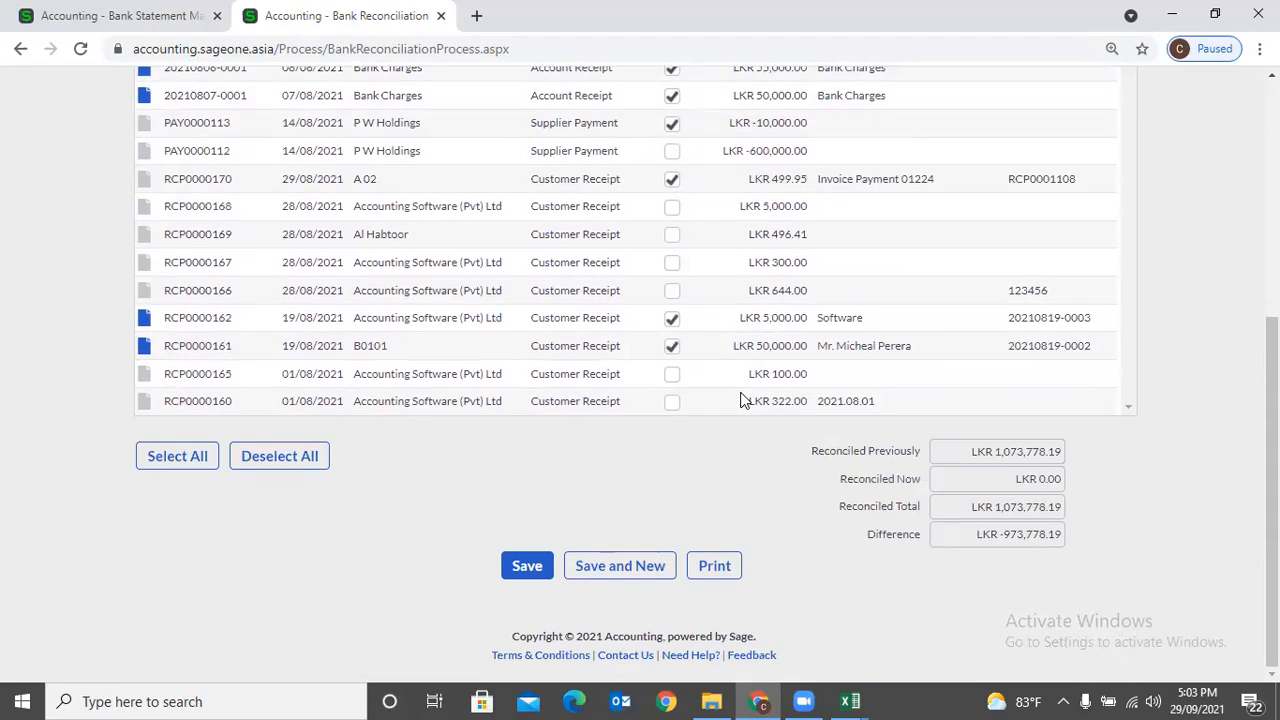
scroll(742, 401, up, 2)
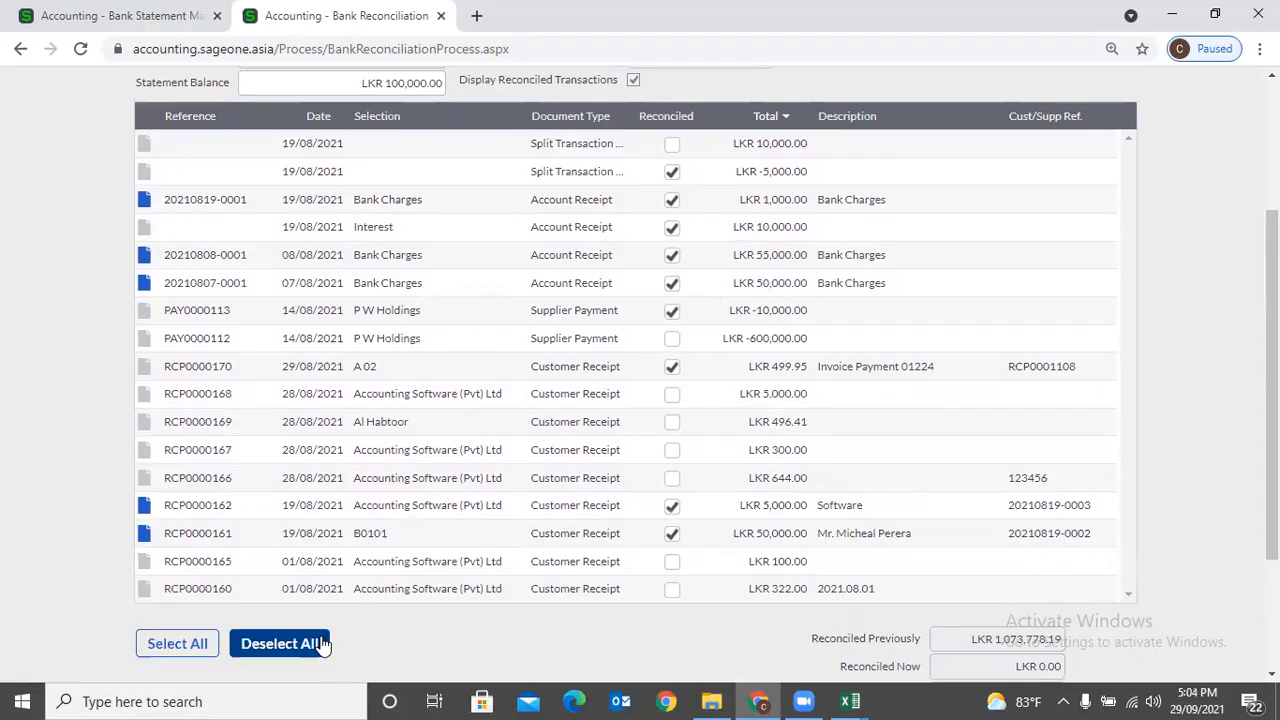
scroll(688, 525, down, 3)
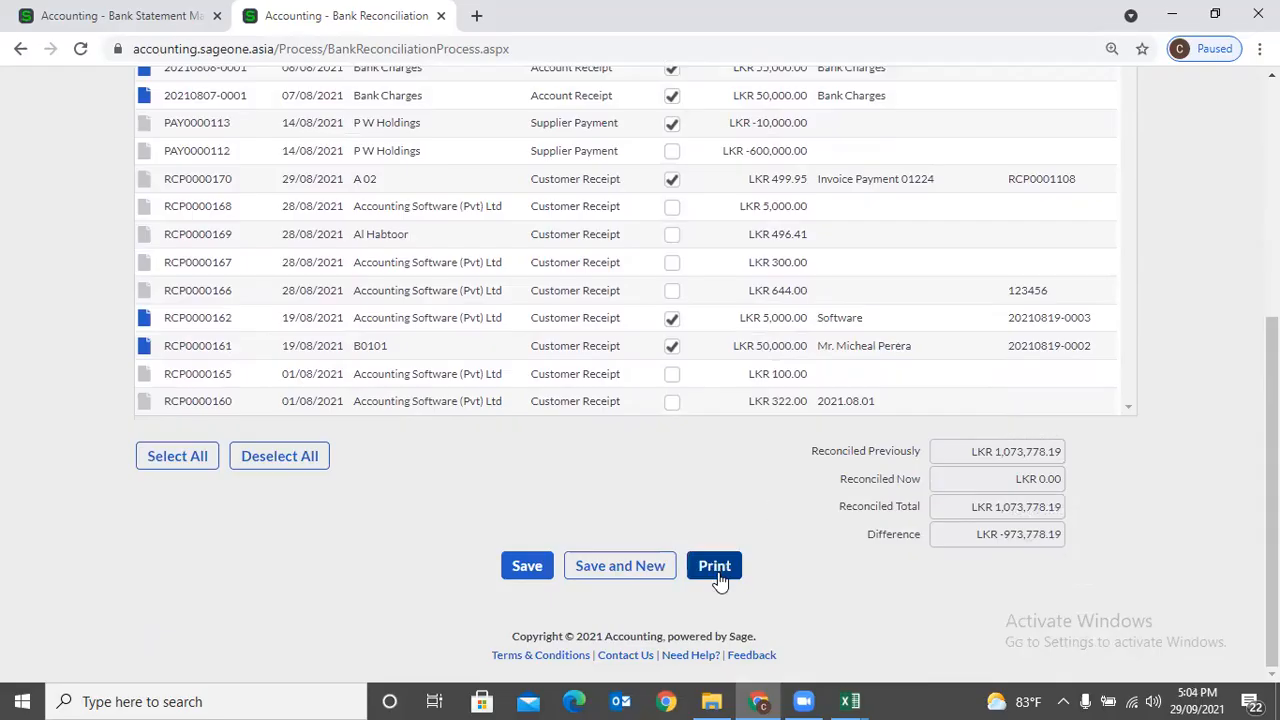
click(507, 583)
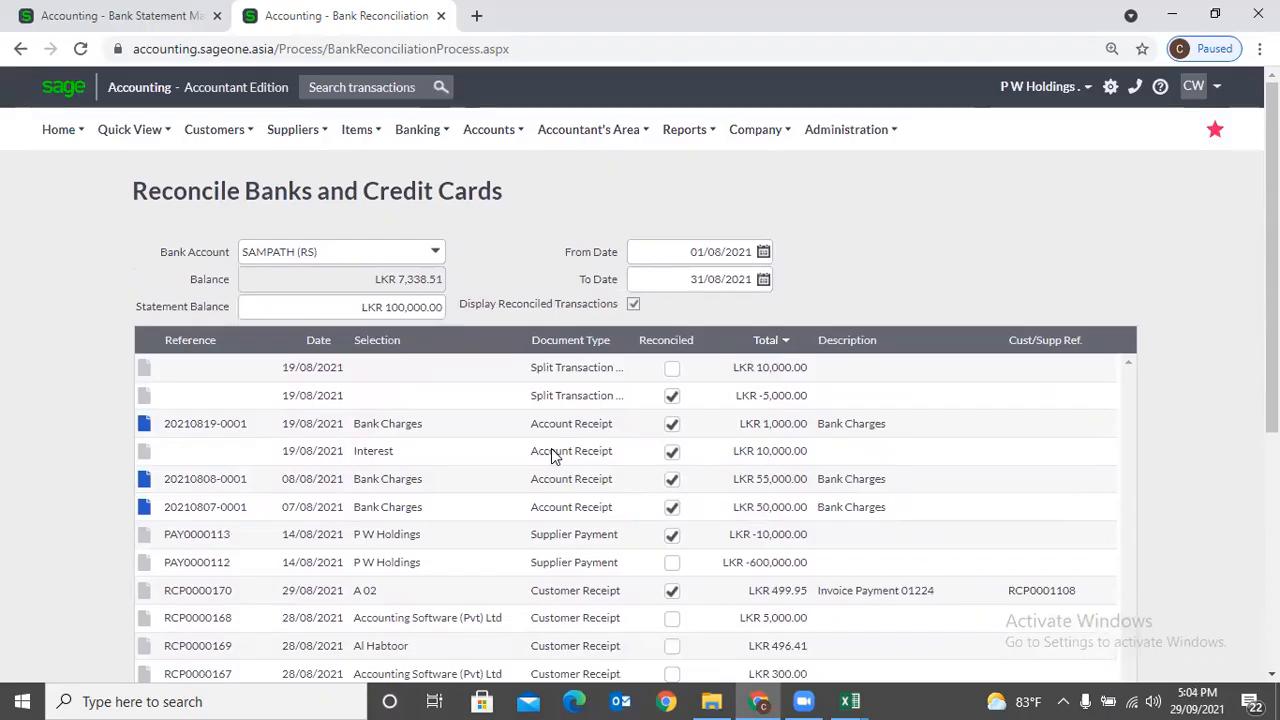
scroll(555, 455, down, 3)
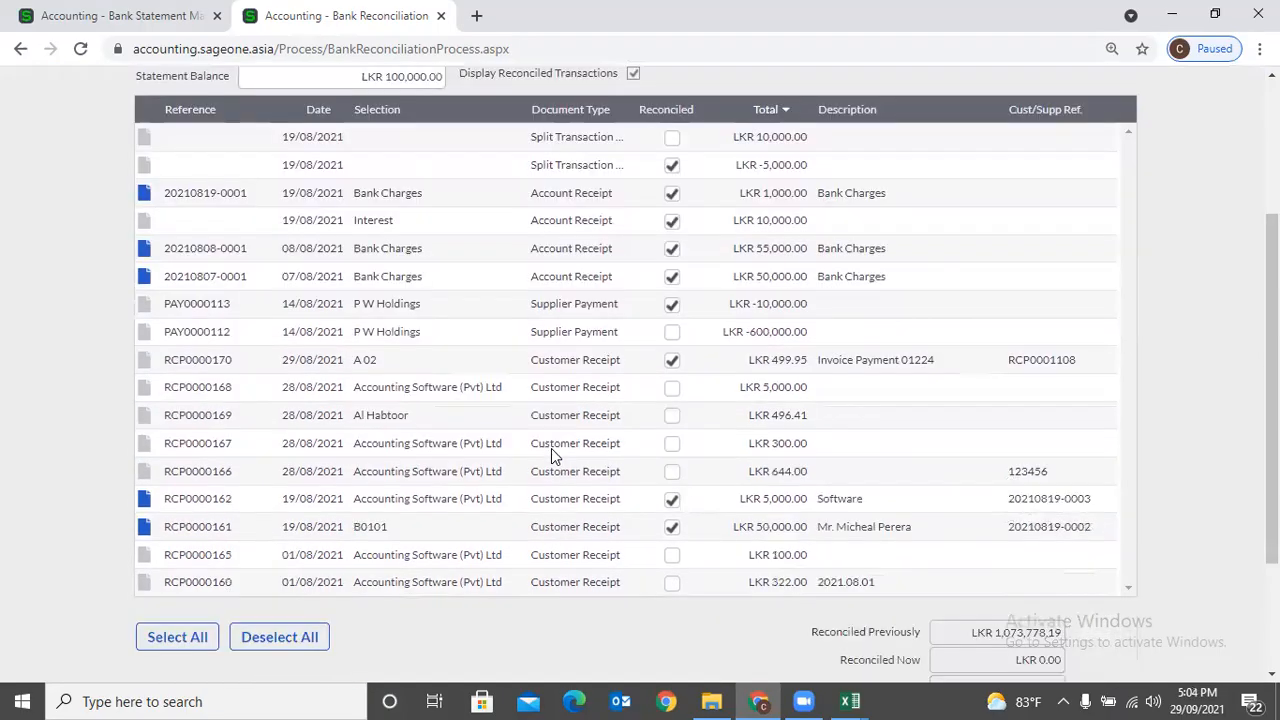
scroll(555, 455, up, 3)
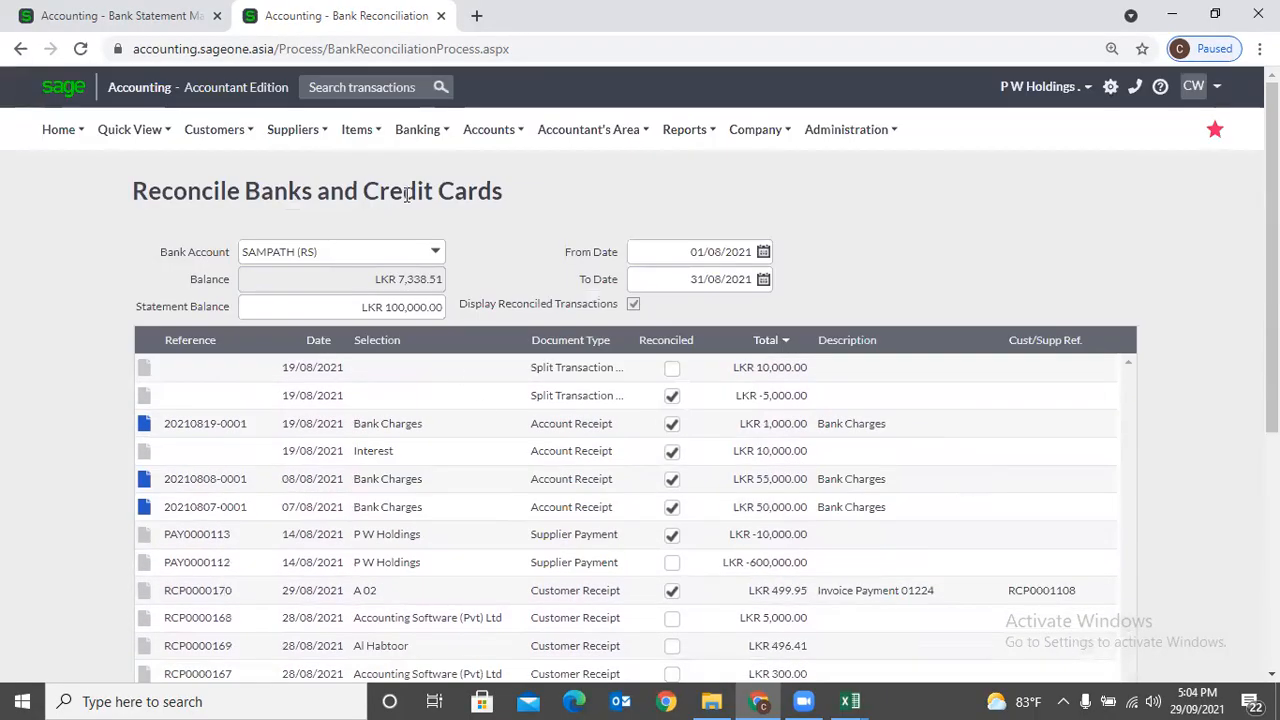
Browse the transaction and report options available for banking.
click(403, 135)
mouse_move(433, 227)
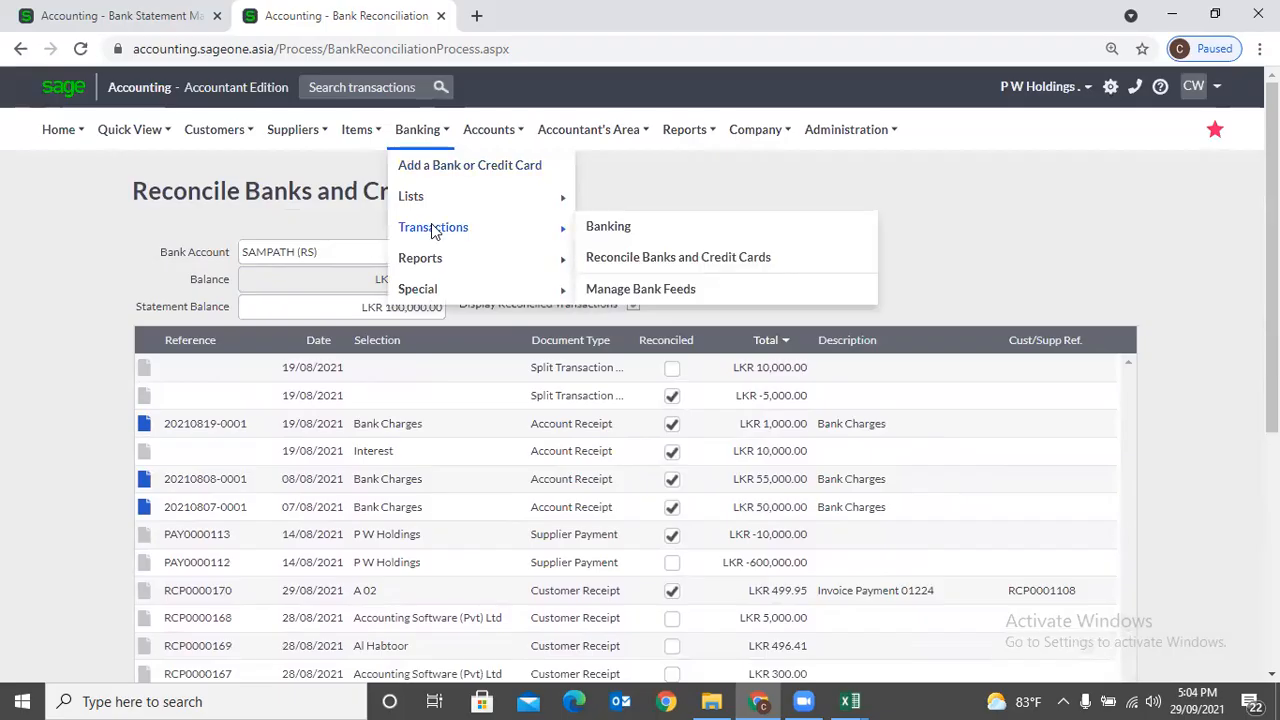
mouse_move(440, 258)
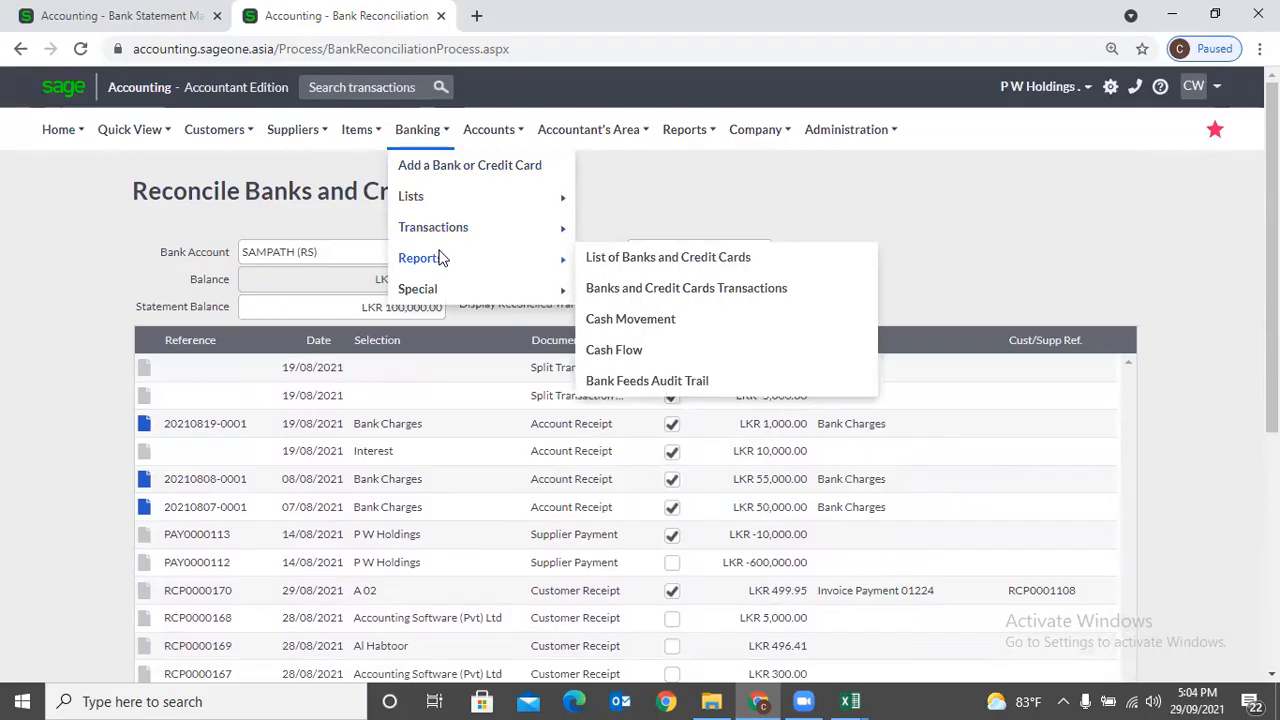